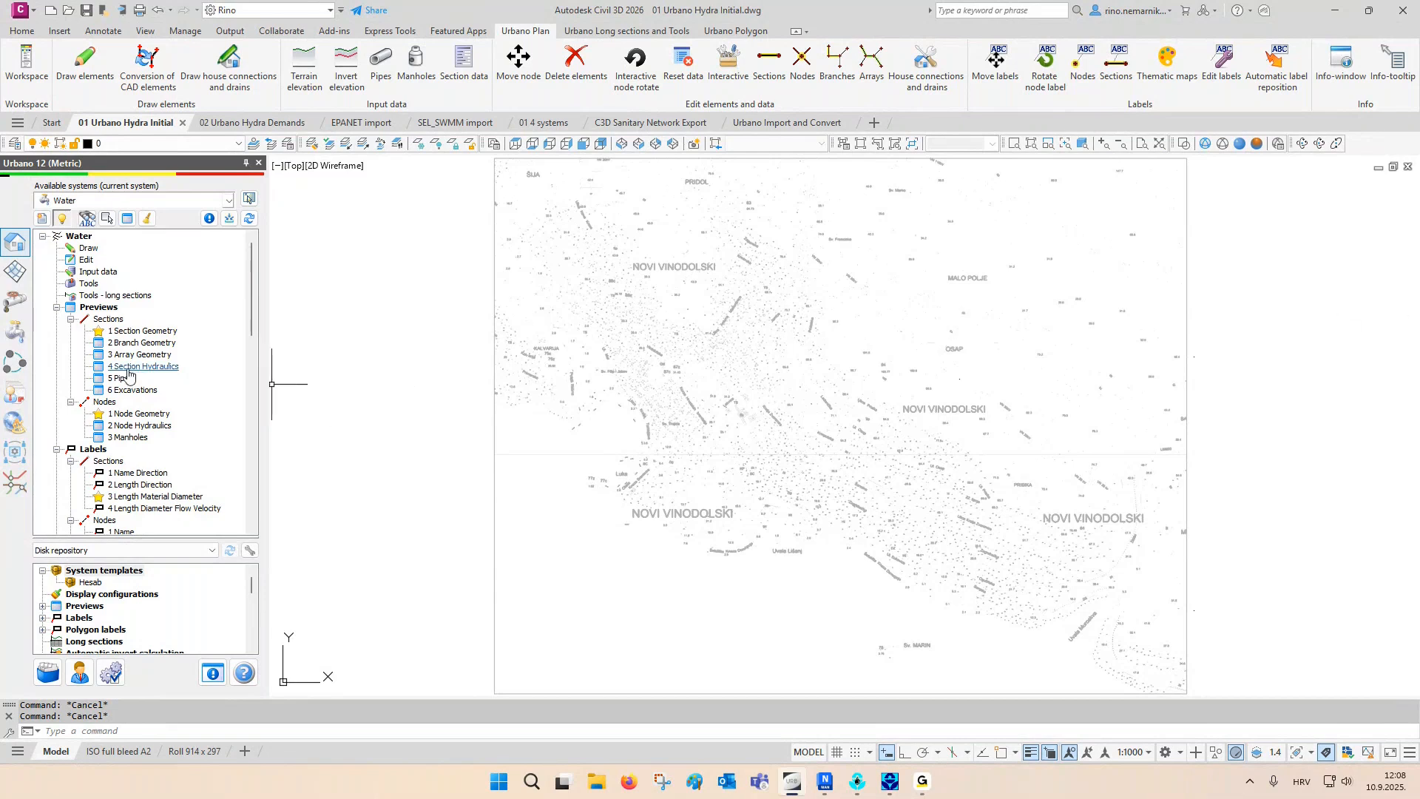
# - Open the Google Maps satellite map using the Import from Google Maps option of the Water system's import tool
pyautogui.click(81, 289)
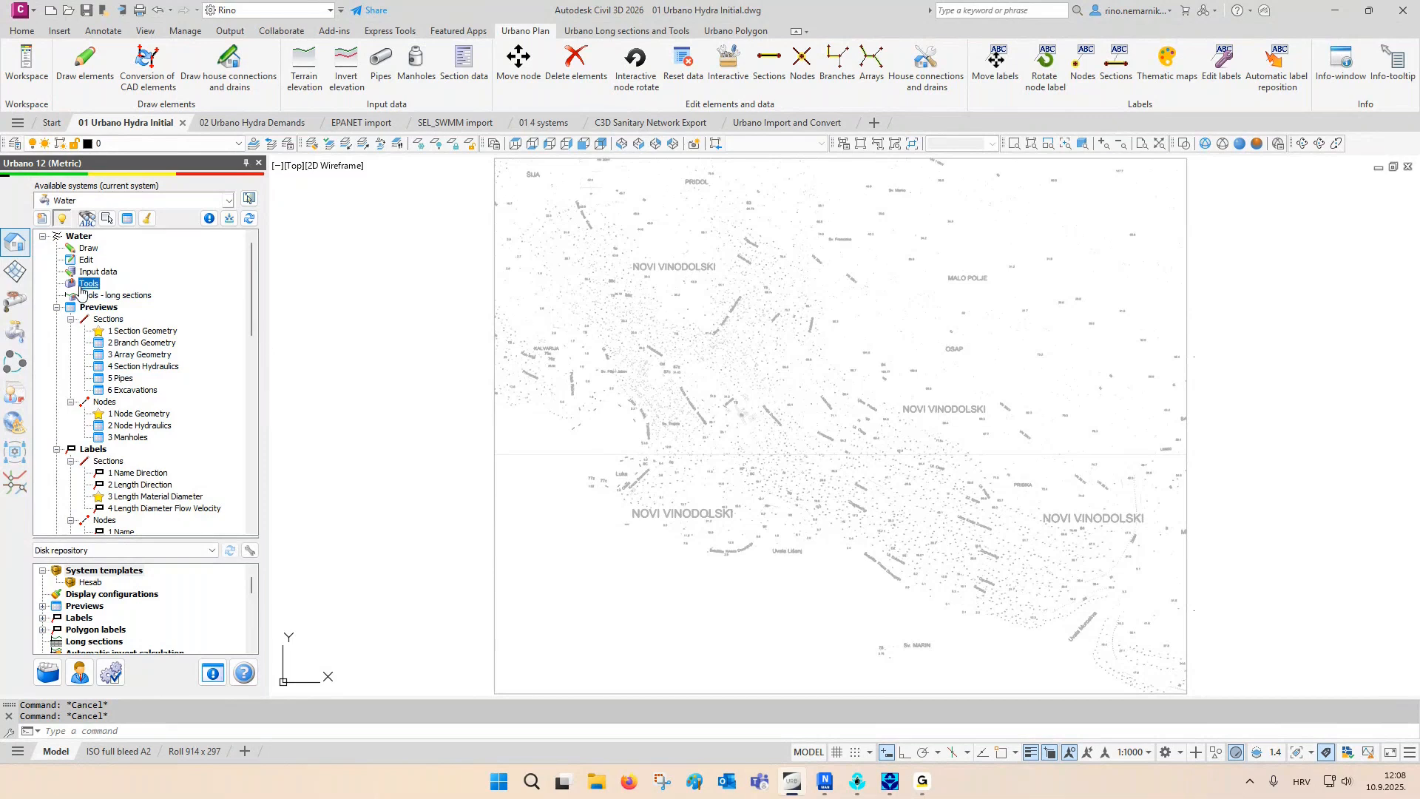
pyautogui.rightClick(81, 288)
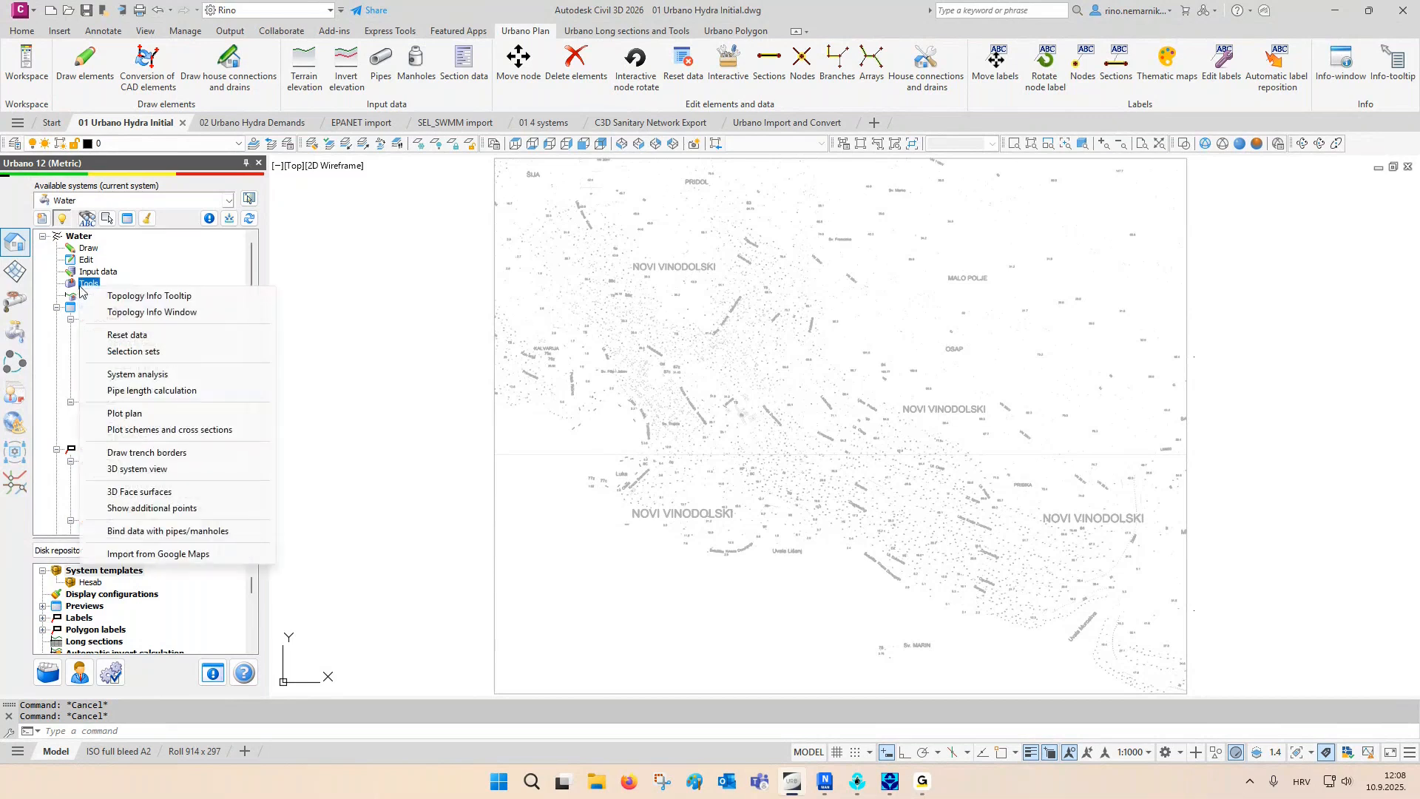
pyautogui.click(175, 555)
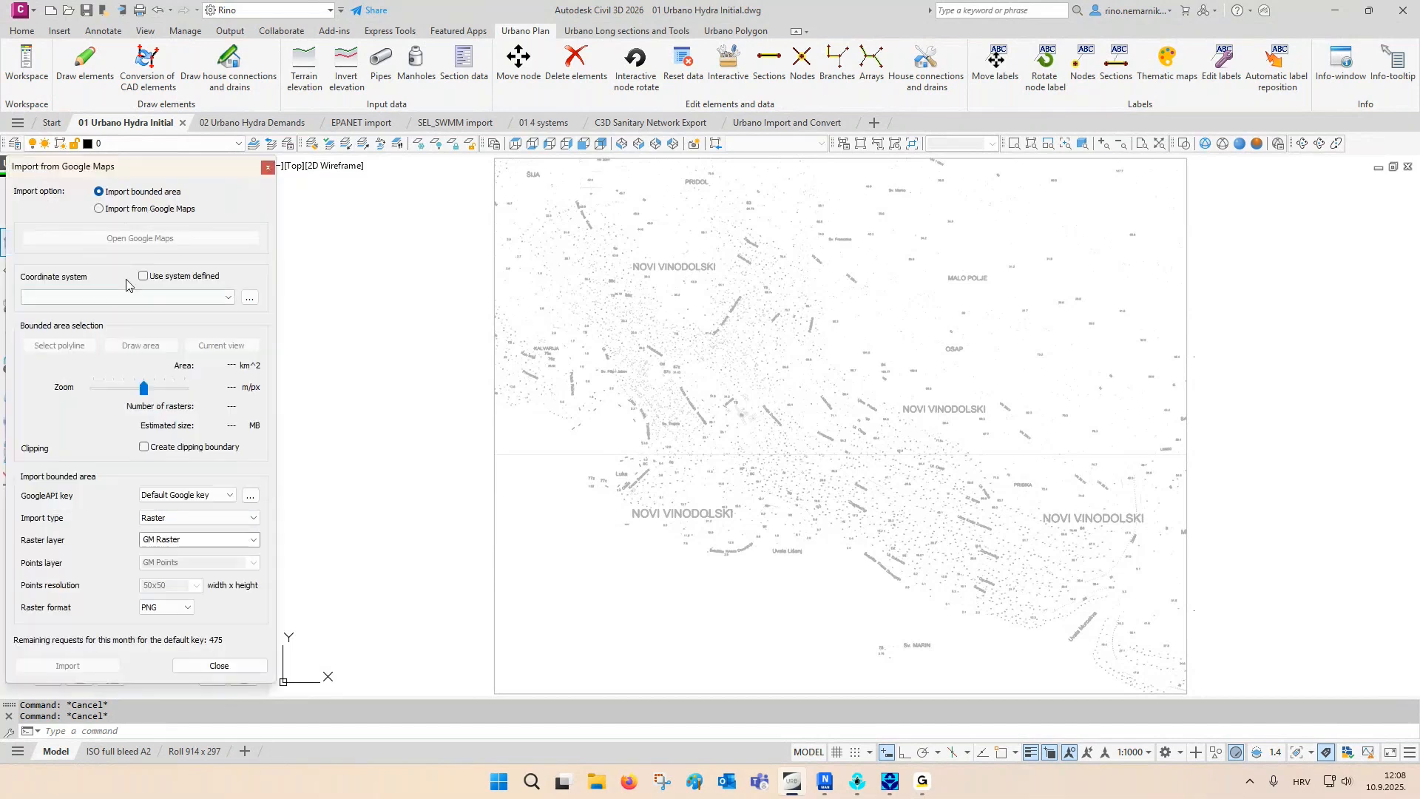
pyautogui.click(142, 209)
pyautogui.click(140, 237)
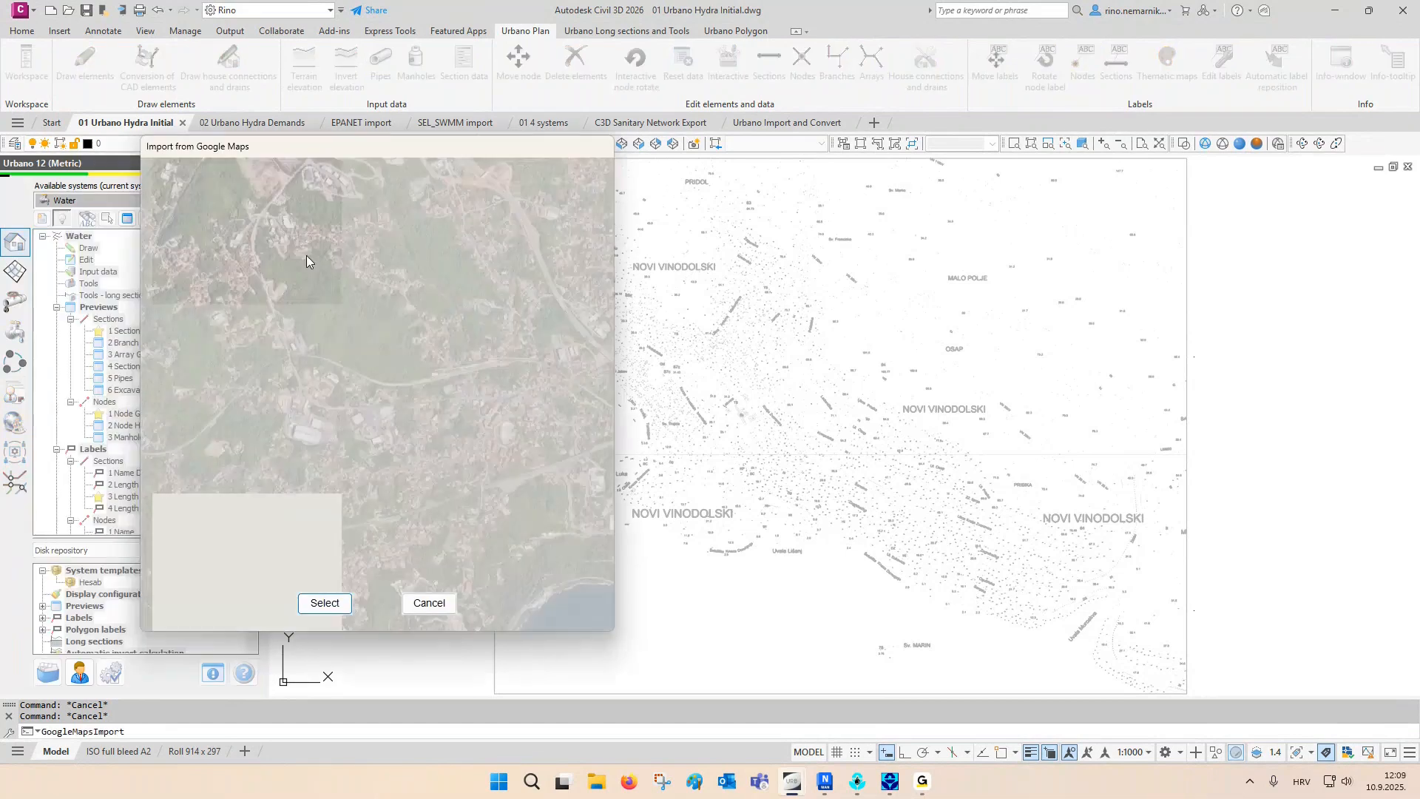
# - Find Novi Vinodolski, Croatia on the satellite map, view its coastal area, and cancel without selecting anything
pyautogui.click(344, 187)
pyautogui.write('N')
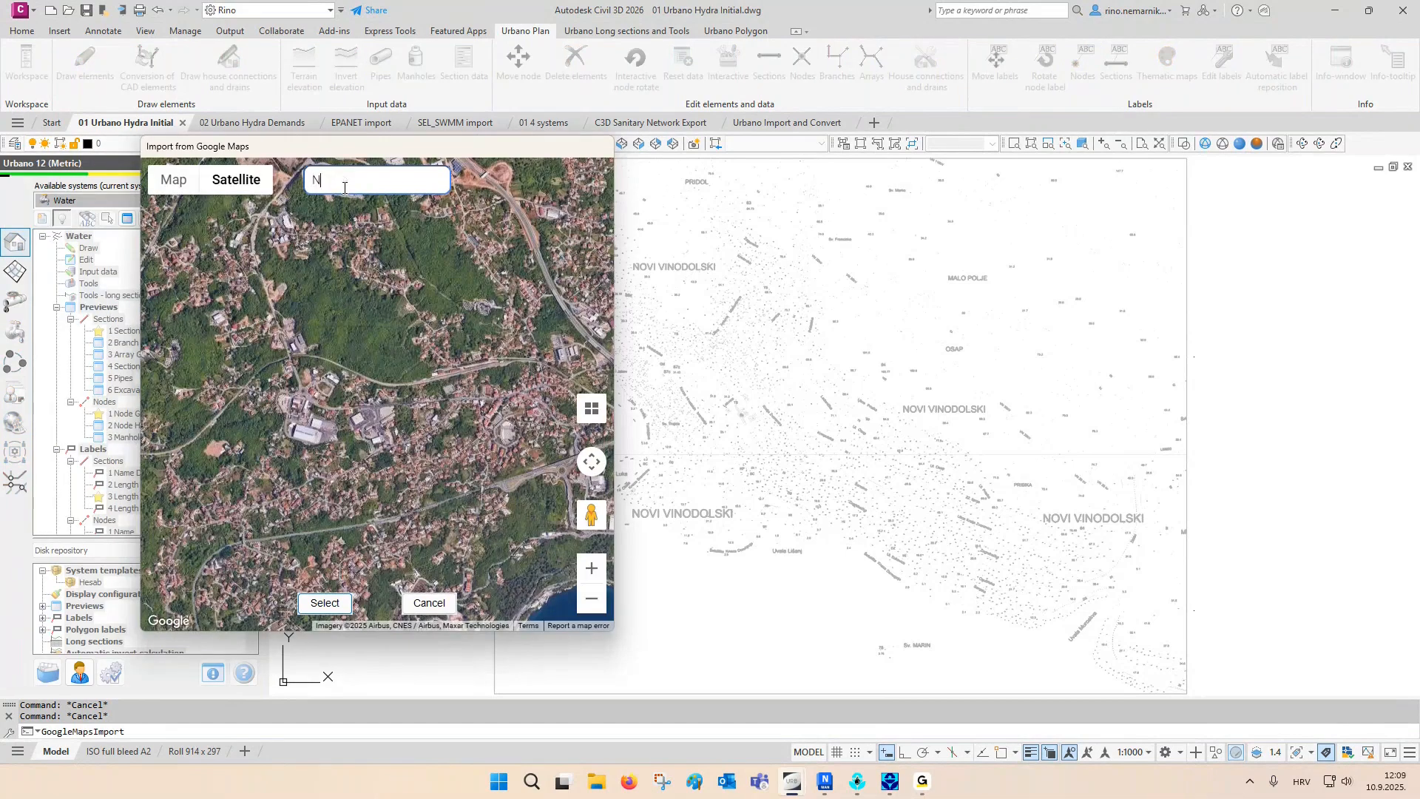
pyautogui.write('ovi v')
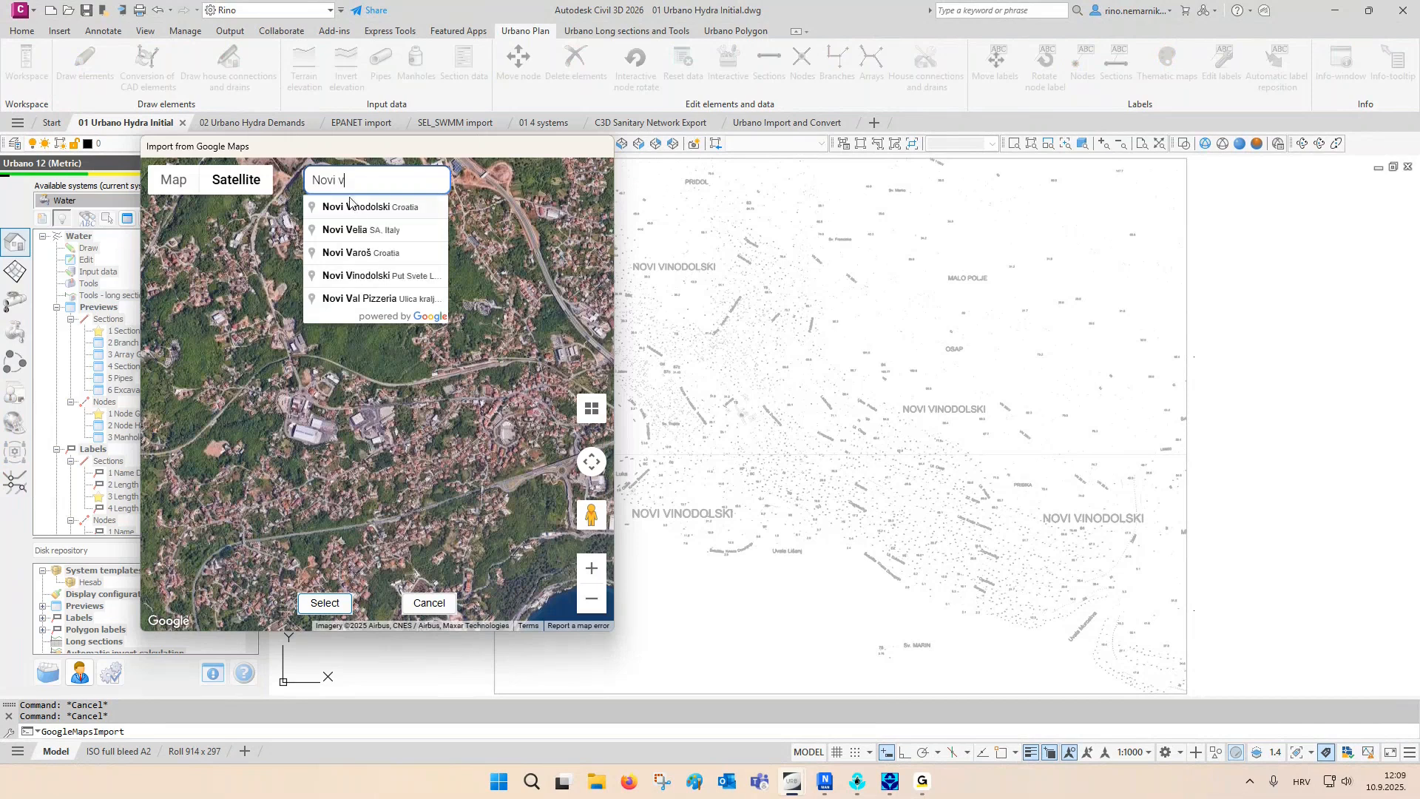
pyautogui.click(354, 207)
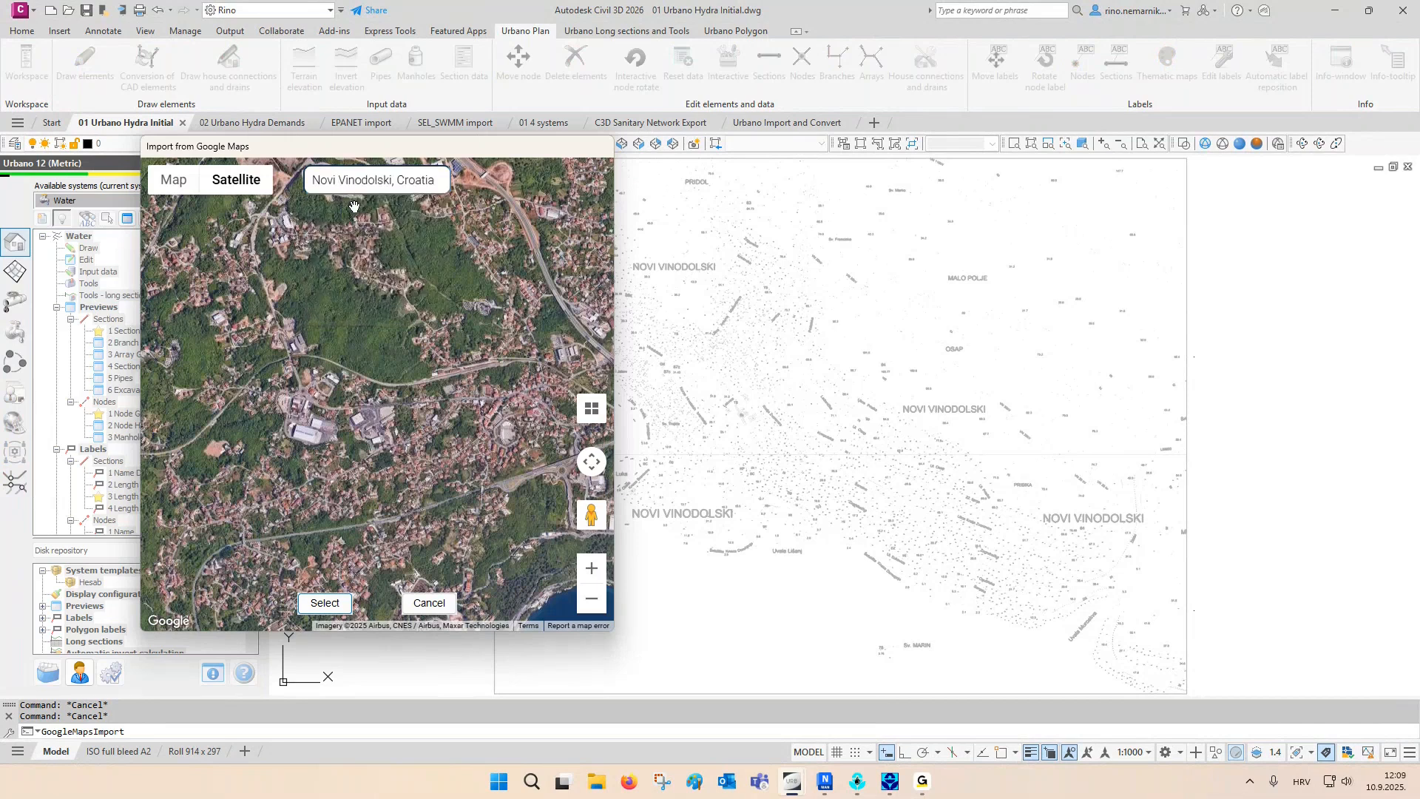
pyautogui.moveTo(449, 440); pyautogui.dragTo(309, 382)
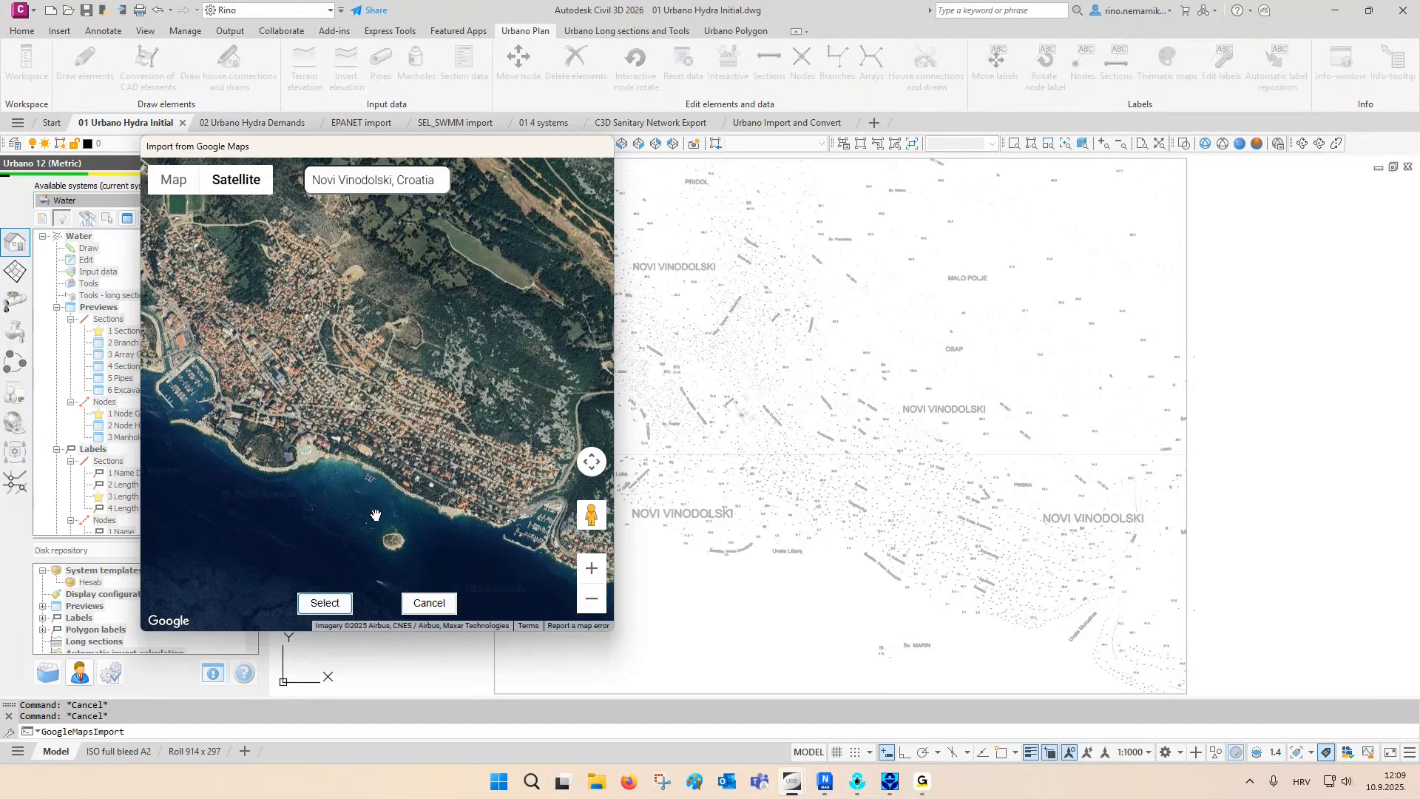
pyautogui.click(429, 602)
# - Set the Google Maps import to a bounded area with the MGI 1901 / Balkans zone 5 coordinate system
pyautogui.rightClick(89, 283)
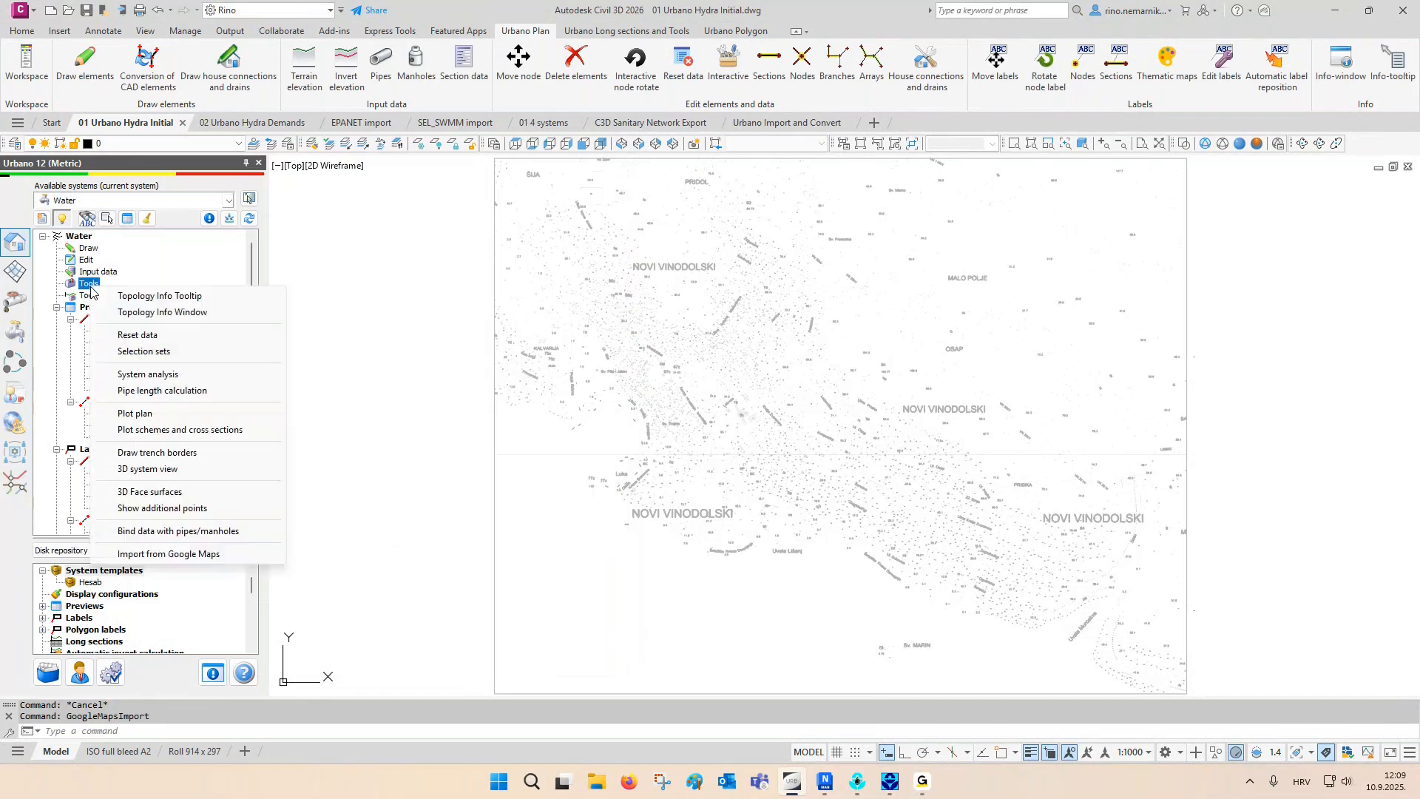
pyautogui.click(165, 555)
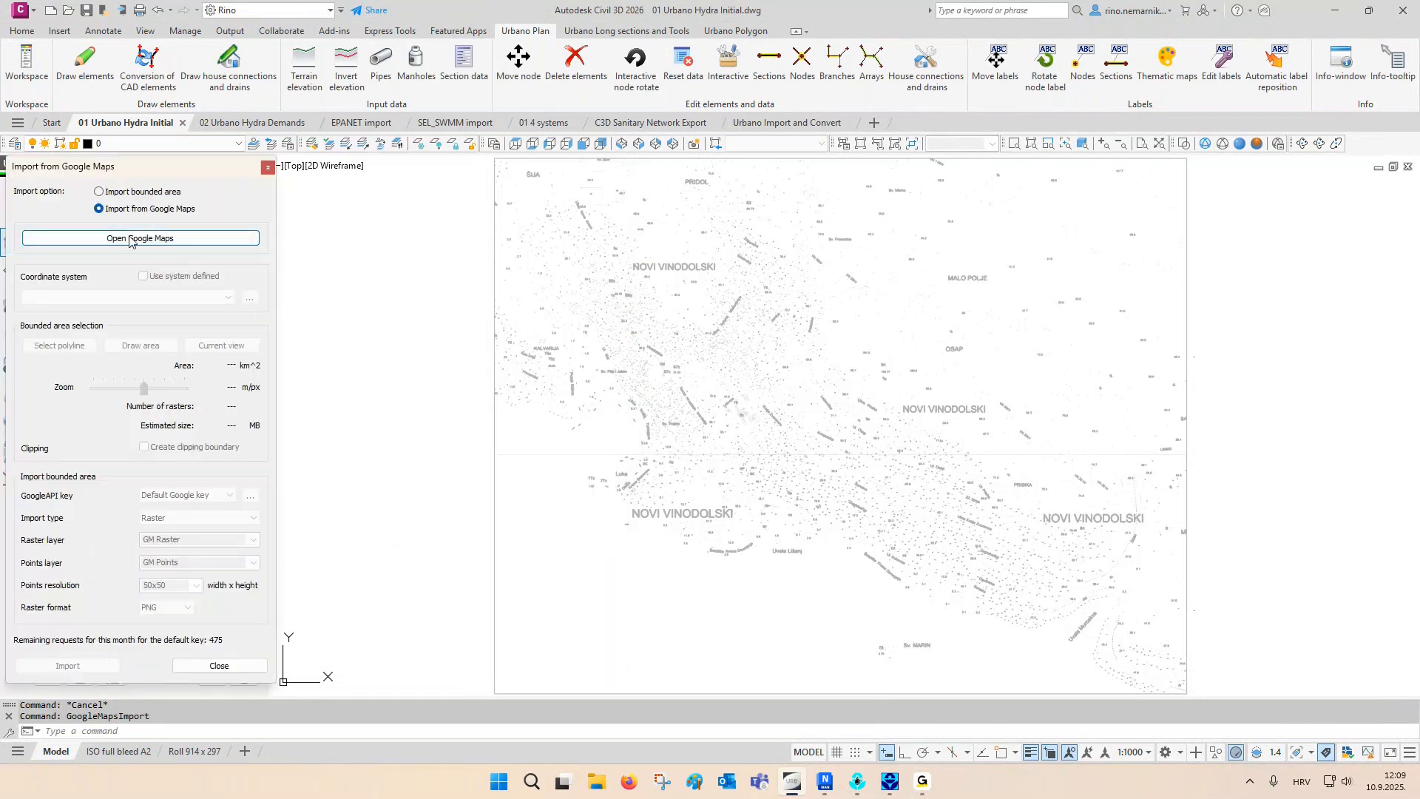
pyautogui.click(134, 196)
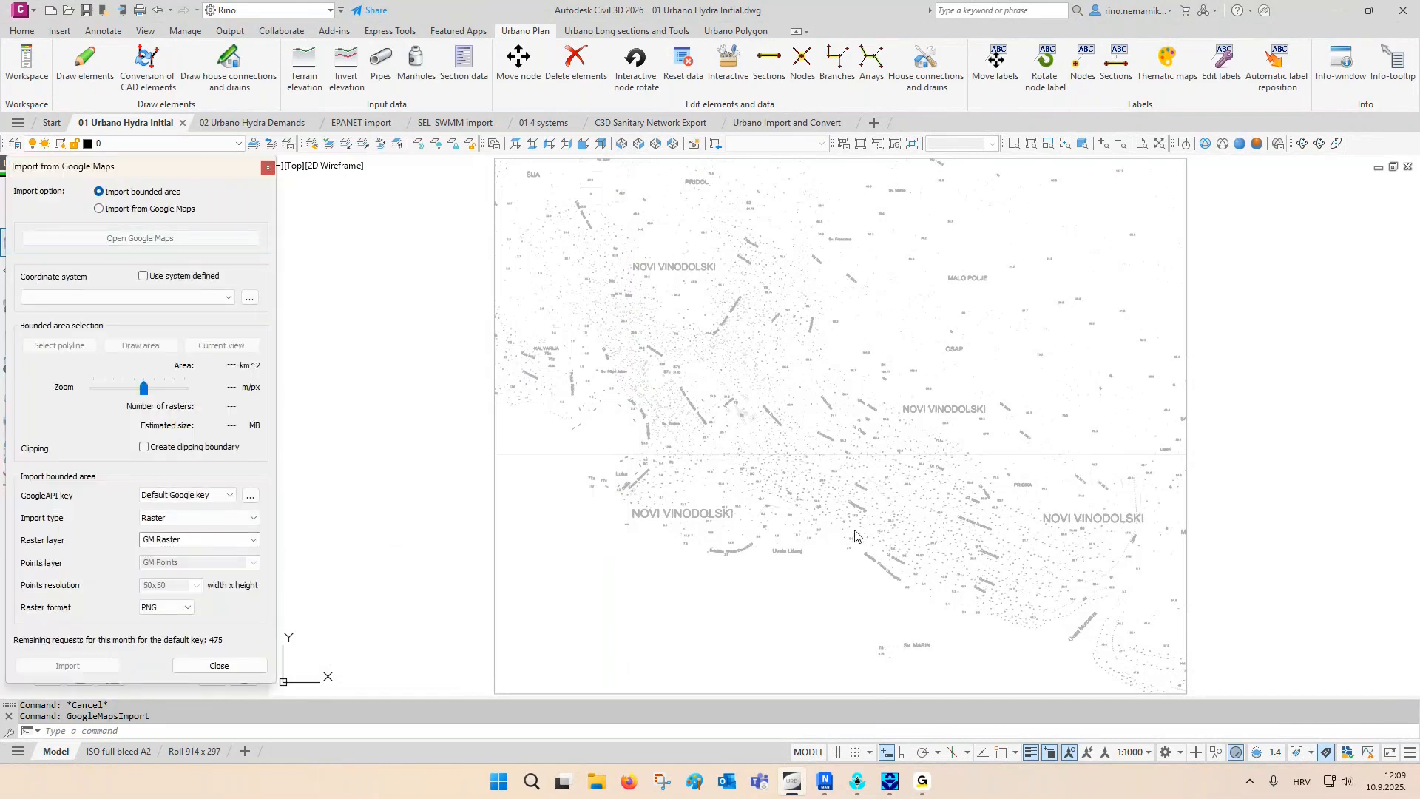
pyautogui.click(132, 300)
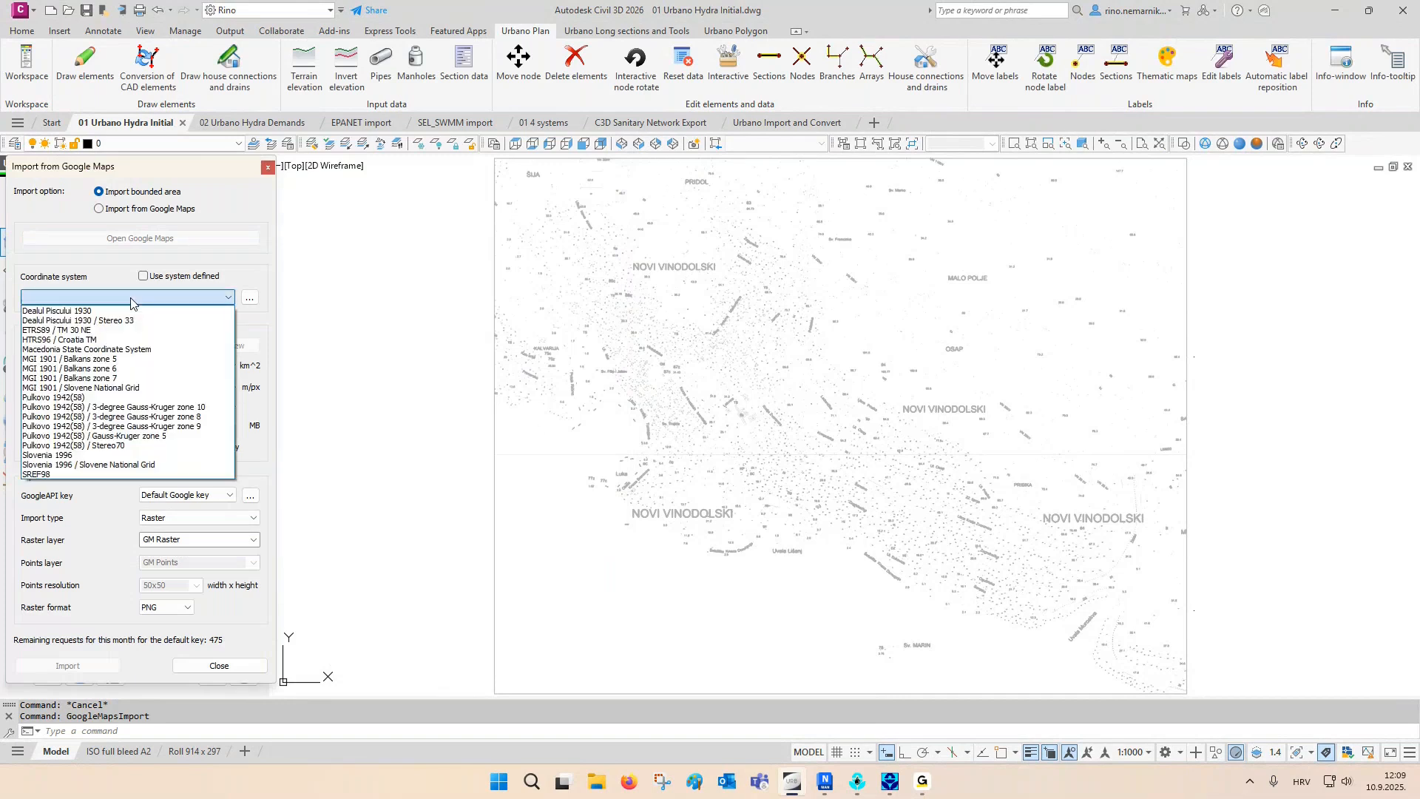
pyautogui.click(115, 361)
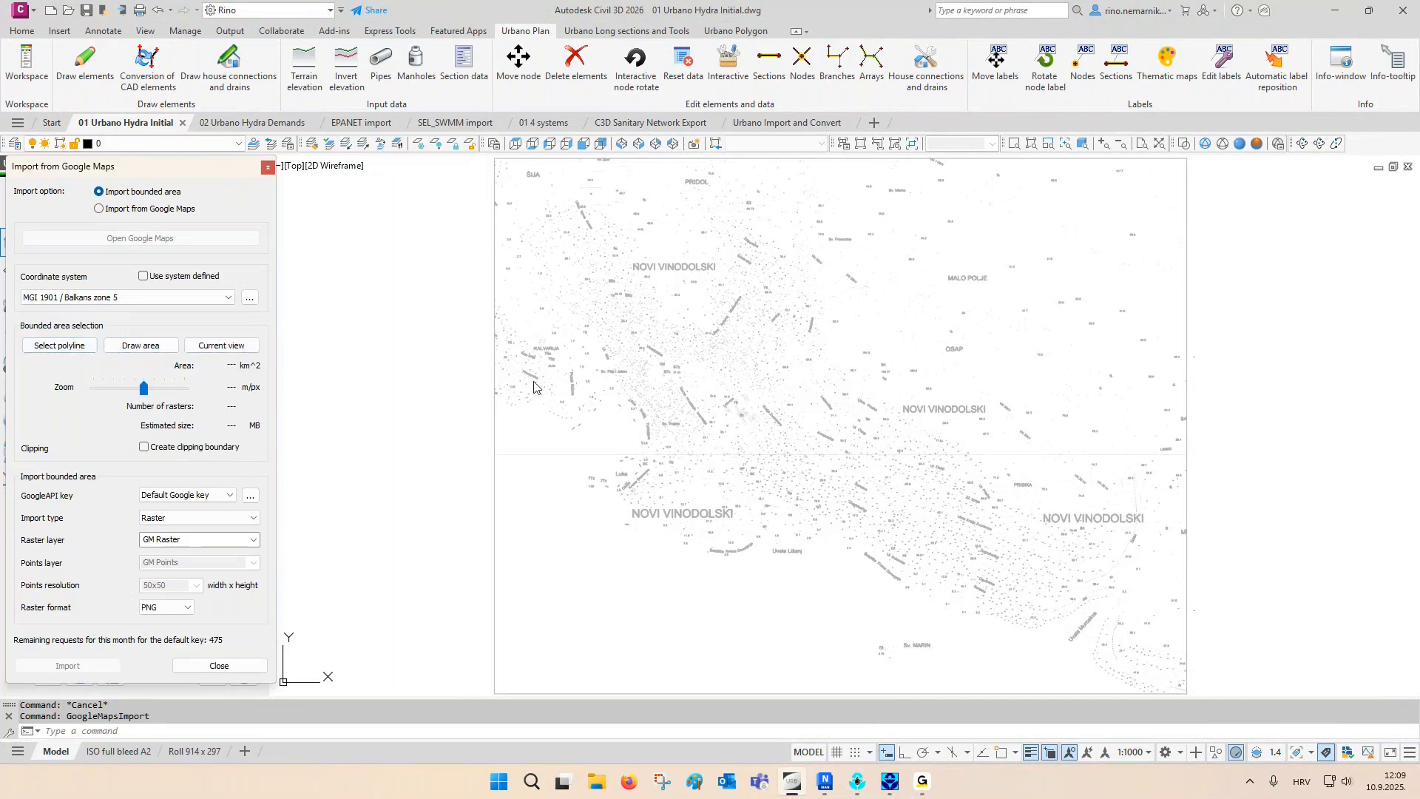
# - Restore the layer state "02 Clipping boundary"
pyautogui.click(290, 144)
pyautogui.click(573, 302)
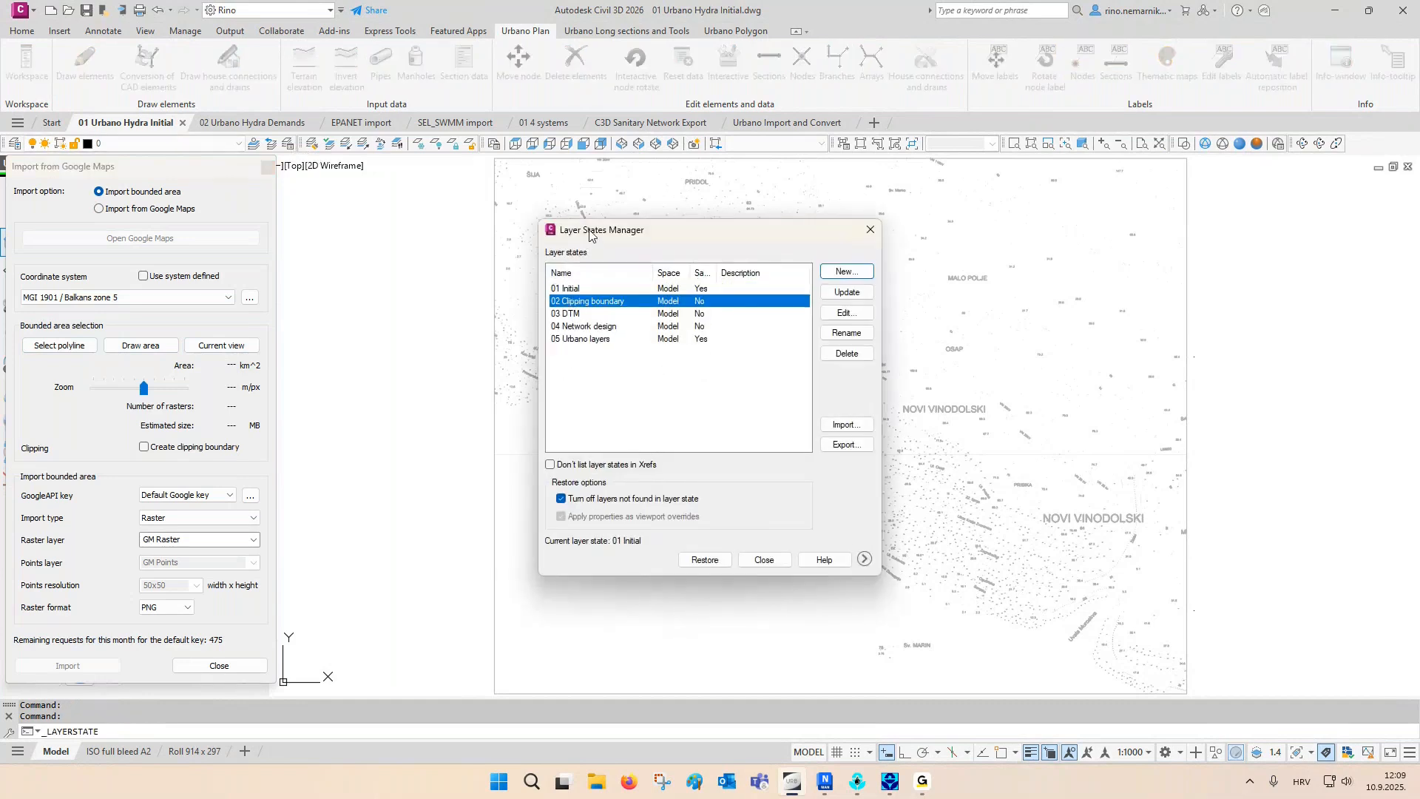
pyautogui.click(695, 563)
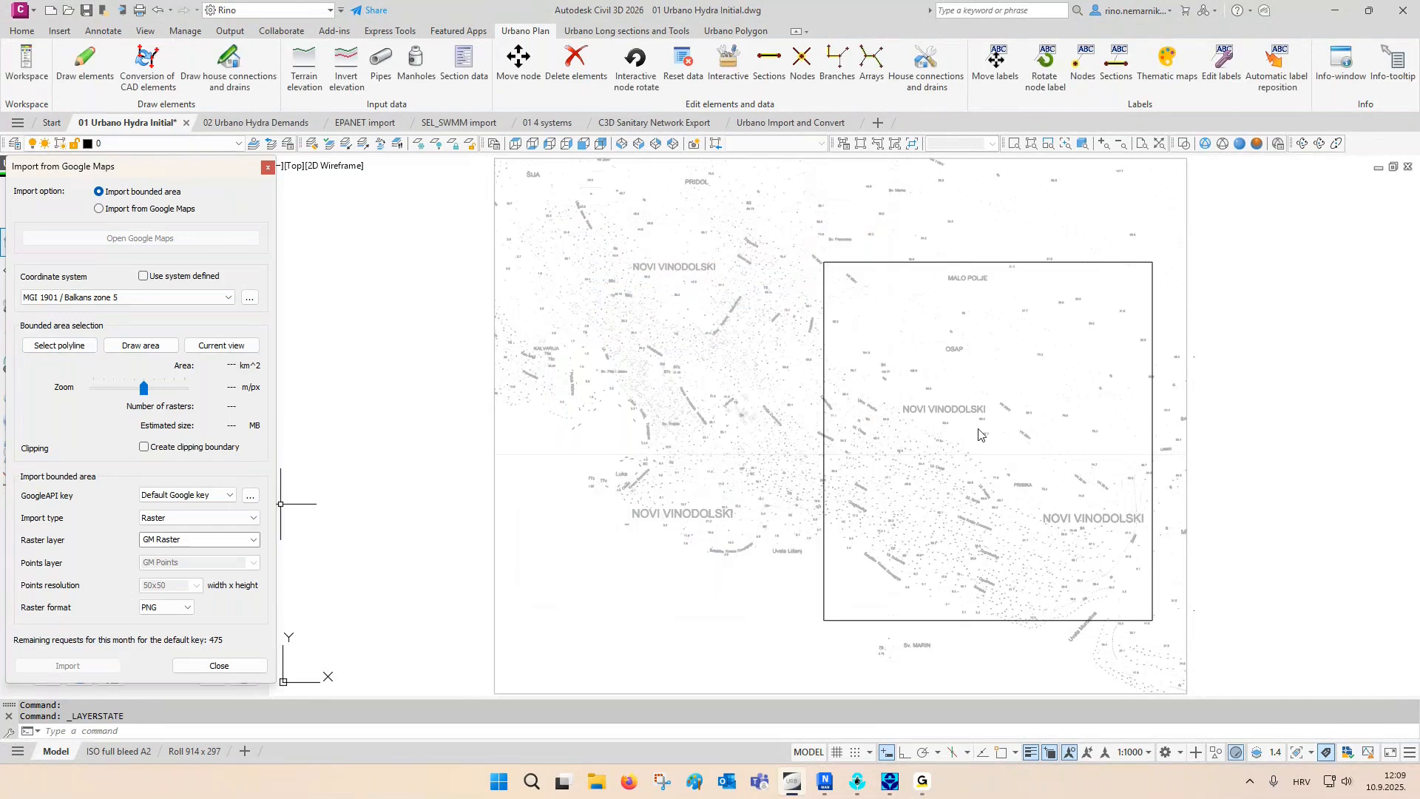
# - Use the rectangular boundary polyline as the import area, with zoom at 0.84 m/px and Create clipping boundary enabled
pyautogui.click(59, 345)
pyautogui.click(918, 263)
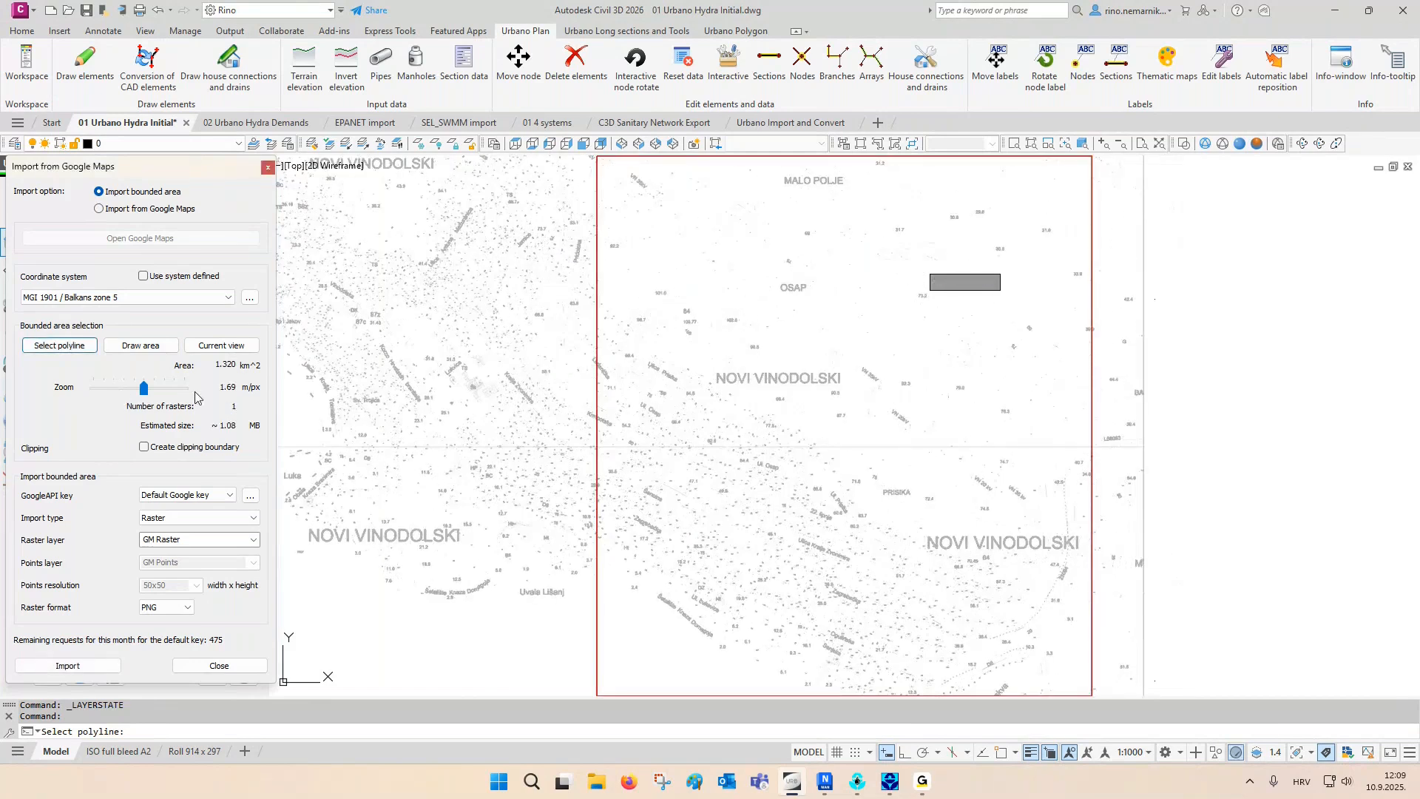
pyautogui.moveTo(139, 397); pyautogui.dragTo(171, 400)
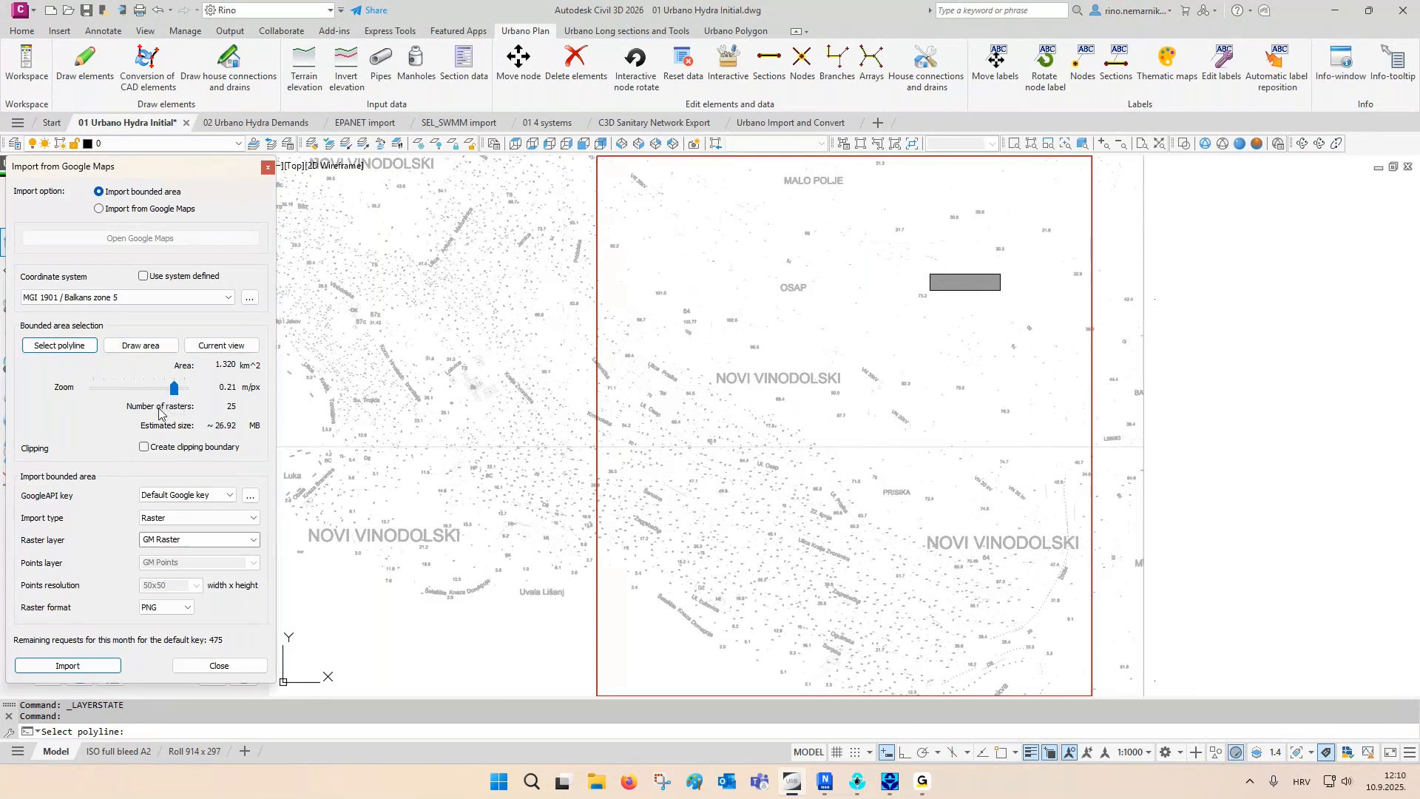
pyautogui.moveTo(173, 388); pyautogui.dragTo(156, 390)
pyautogui.click(143, 448)
# - Import the bounded area as Raster in PNG format on the GM Raster layer and close the import dialog
pyautogui.click(200, 520)
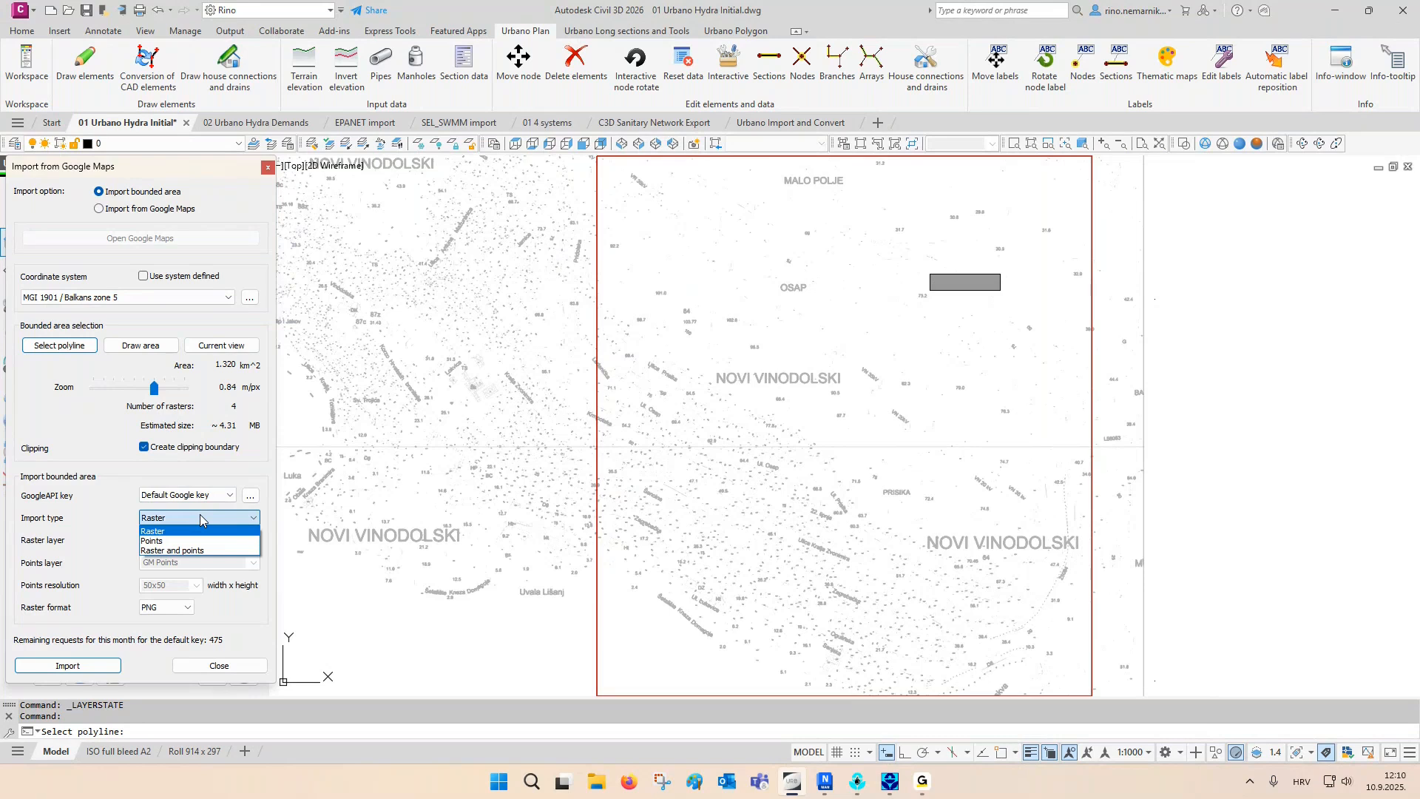
pyautogui.click(200, 515)
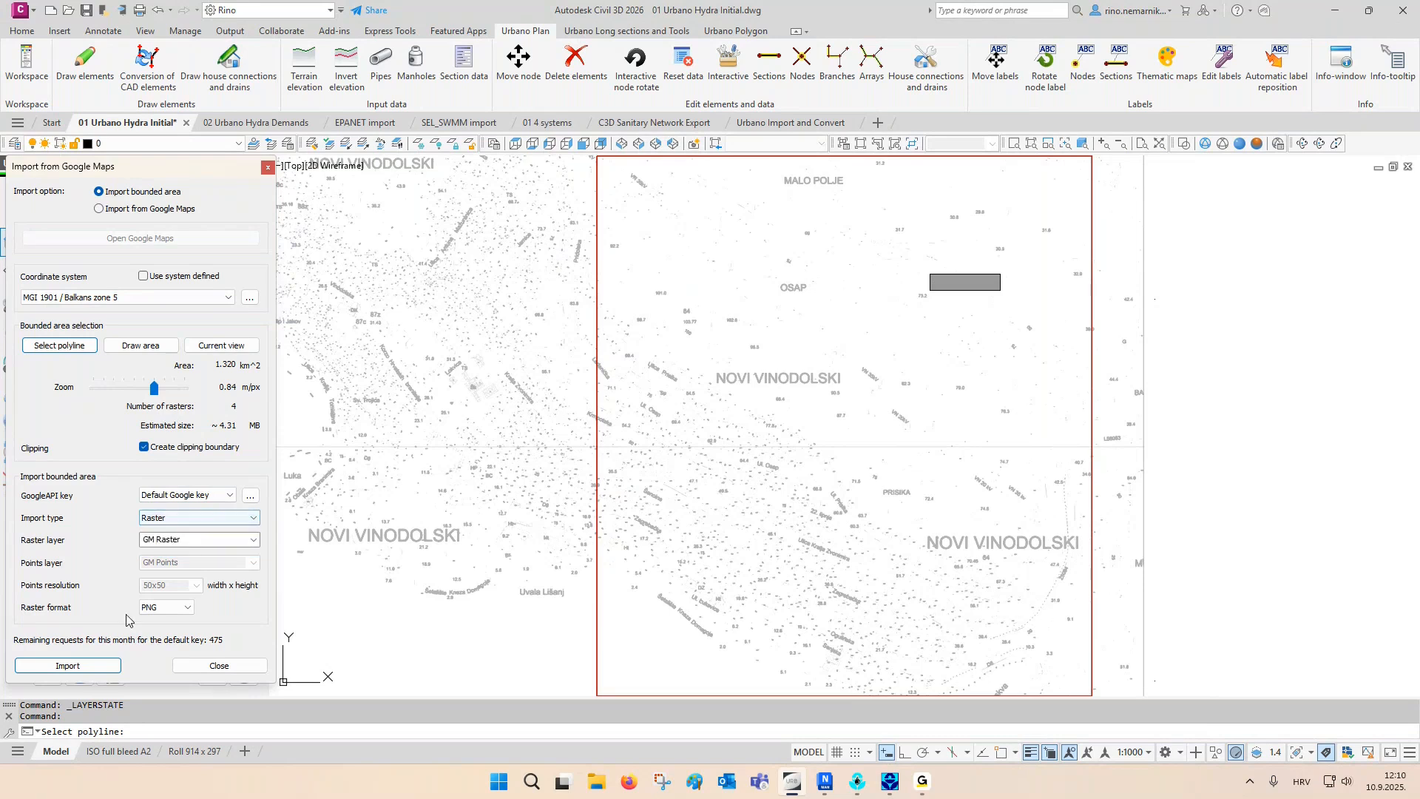
pyautogui.click(95, 663)
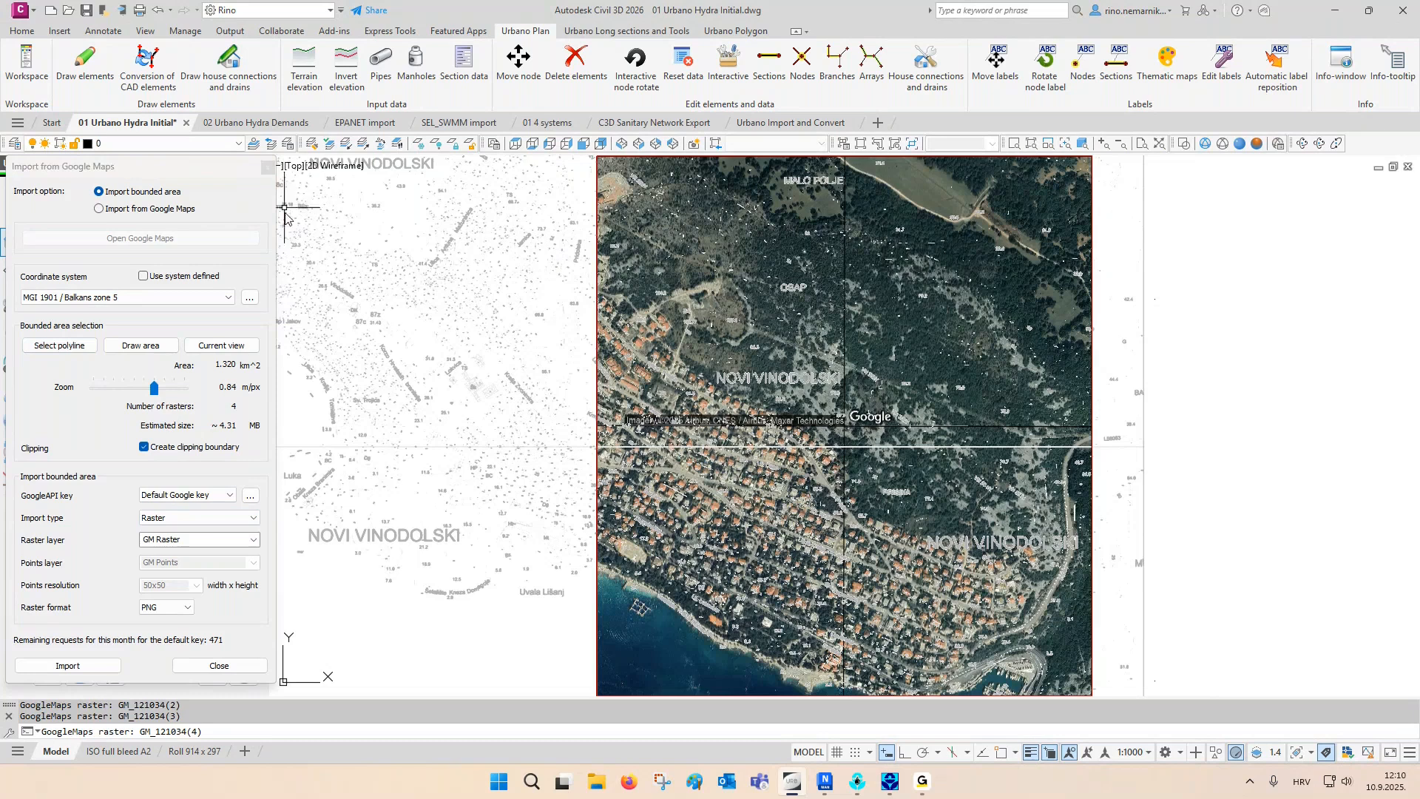
pyautogui.click(267, 167)
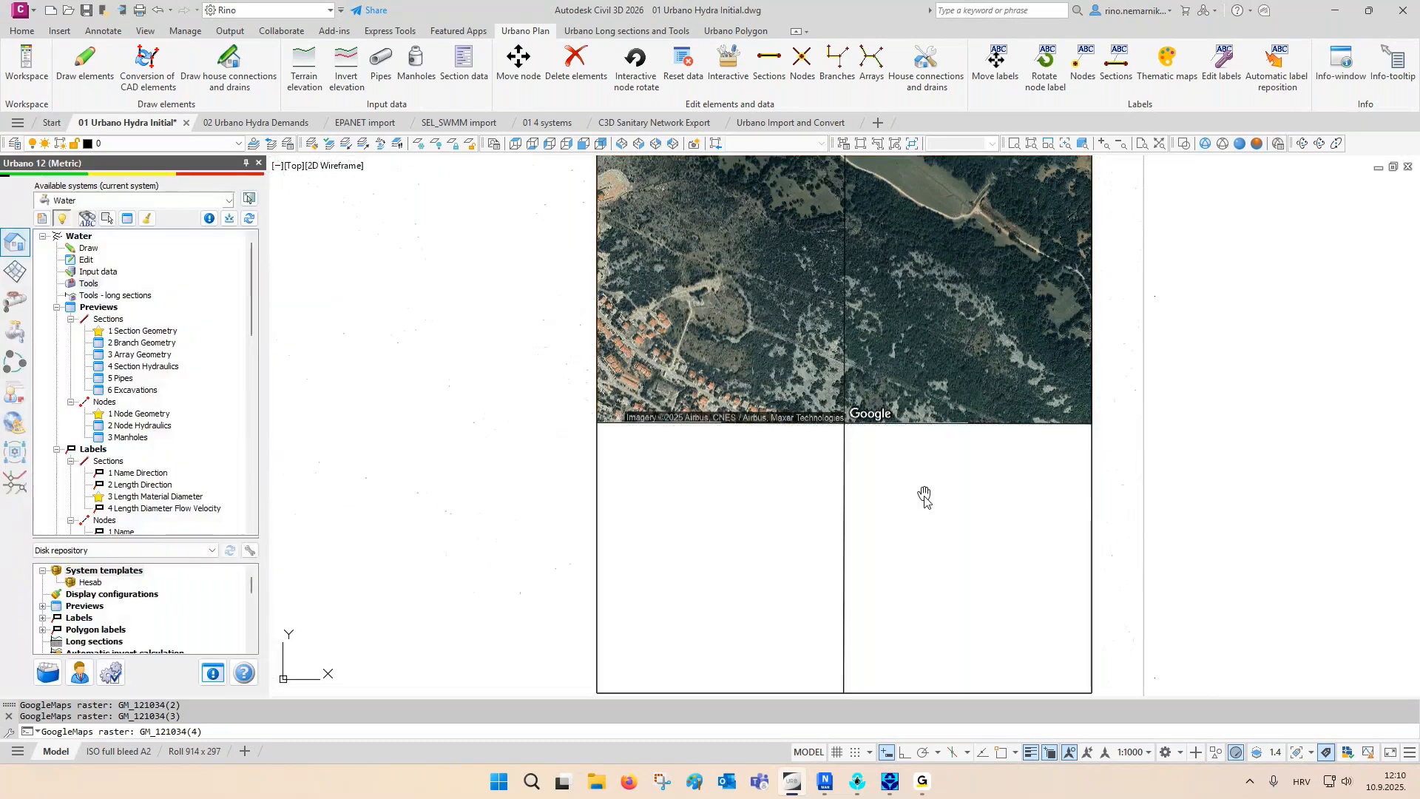
# - Examine how the imported satellite rasters line up with the survey linework near the marina and along the clipping boundary
pyautogui.moveTo(925, 494); pyautogui.dragTo(914, 456, button='middle')
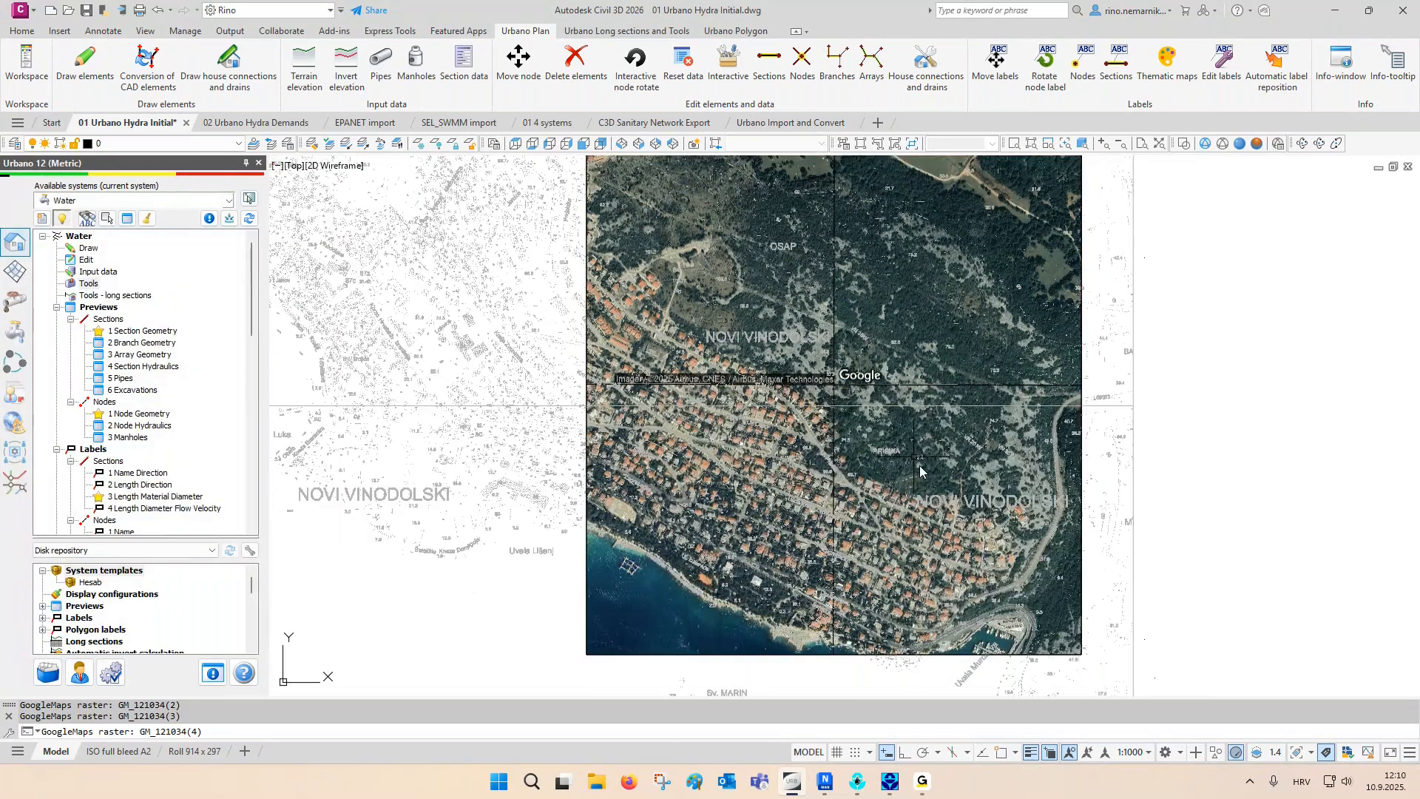
pyautogui.scroll(2, 1061, 678)
pyautogui.scroll(2, 1058, 678)
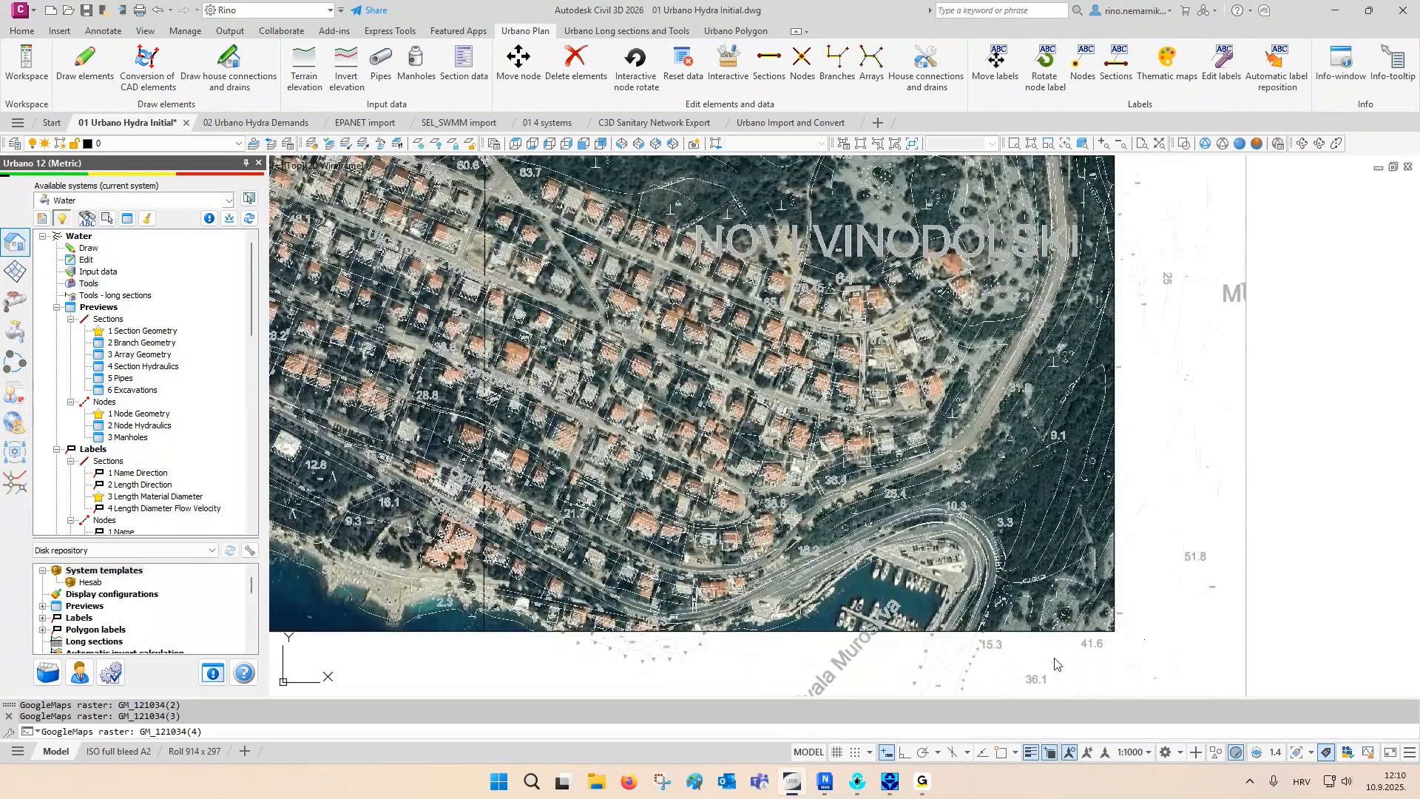
pyautogui.scroll(-3, 1042, 590)
pyautogui.scroll(5, 565, 427)
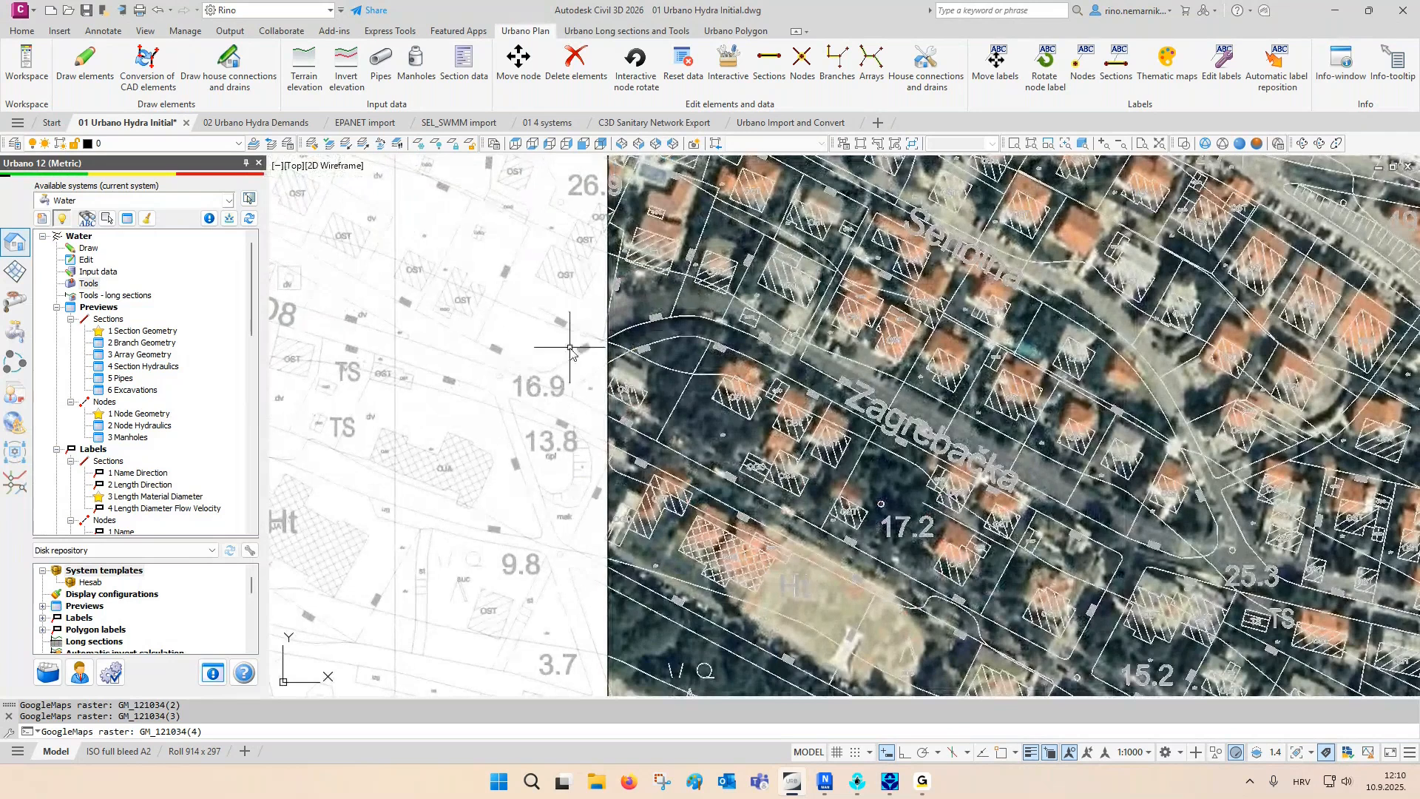
pyautogui.scroll(-2, 514, 377)
pyautogui.scroll(-4, 439, 403)
pyautogui.moveTo(554, 477); pyautogui.dragTo(563, 515, button='middle')
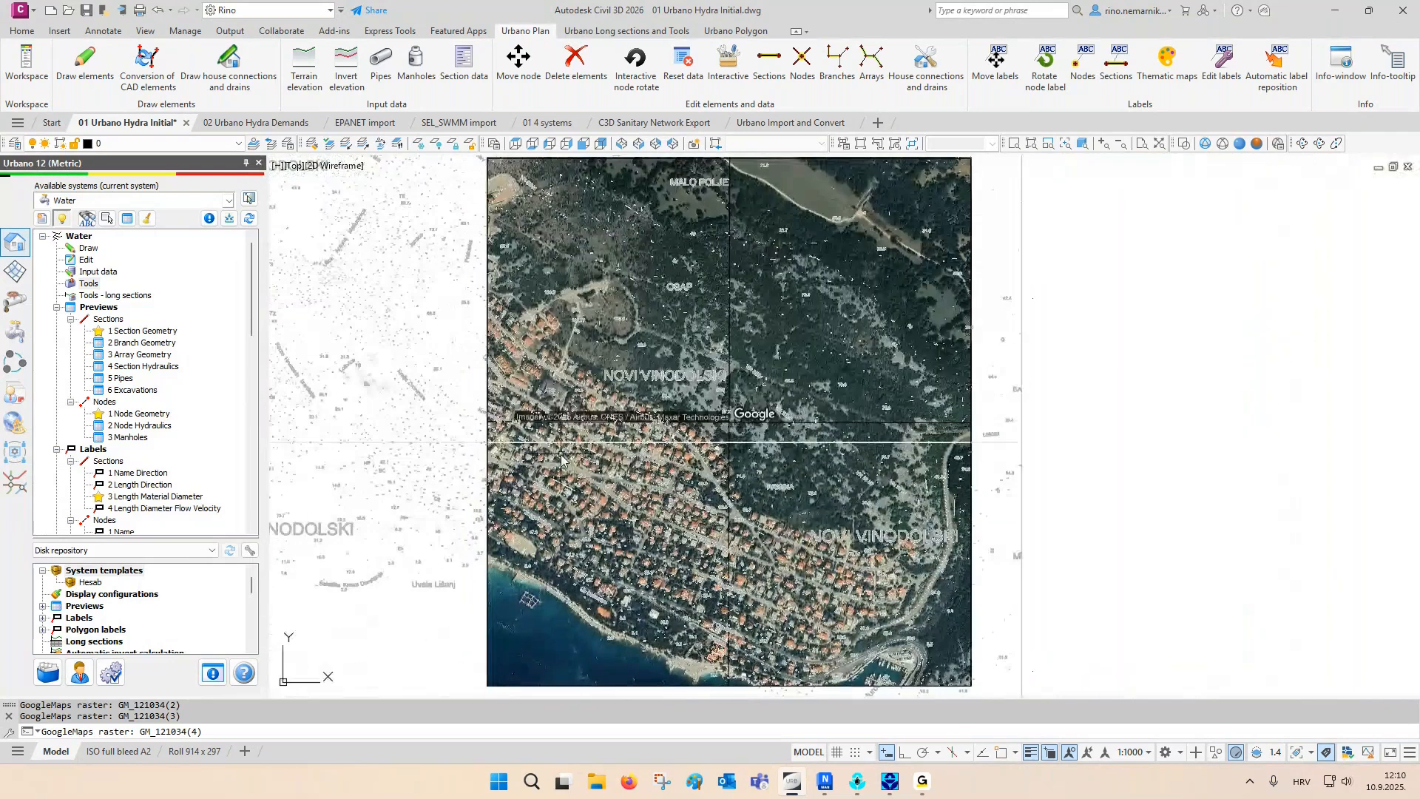
# - Restore the layer state "03 DTM"
pyautogui.click(288, 144)
pyautogui.click(568, 313)
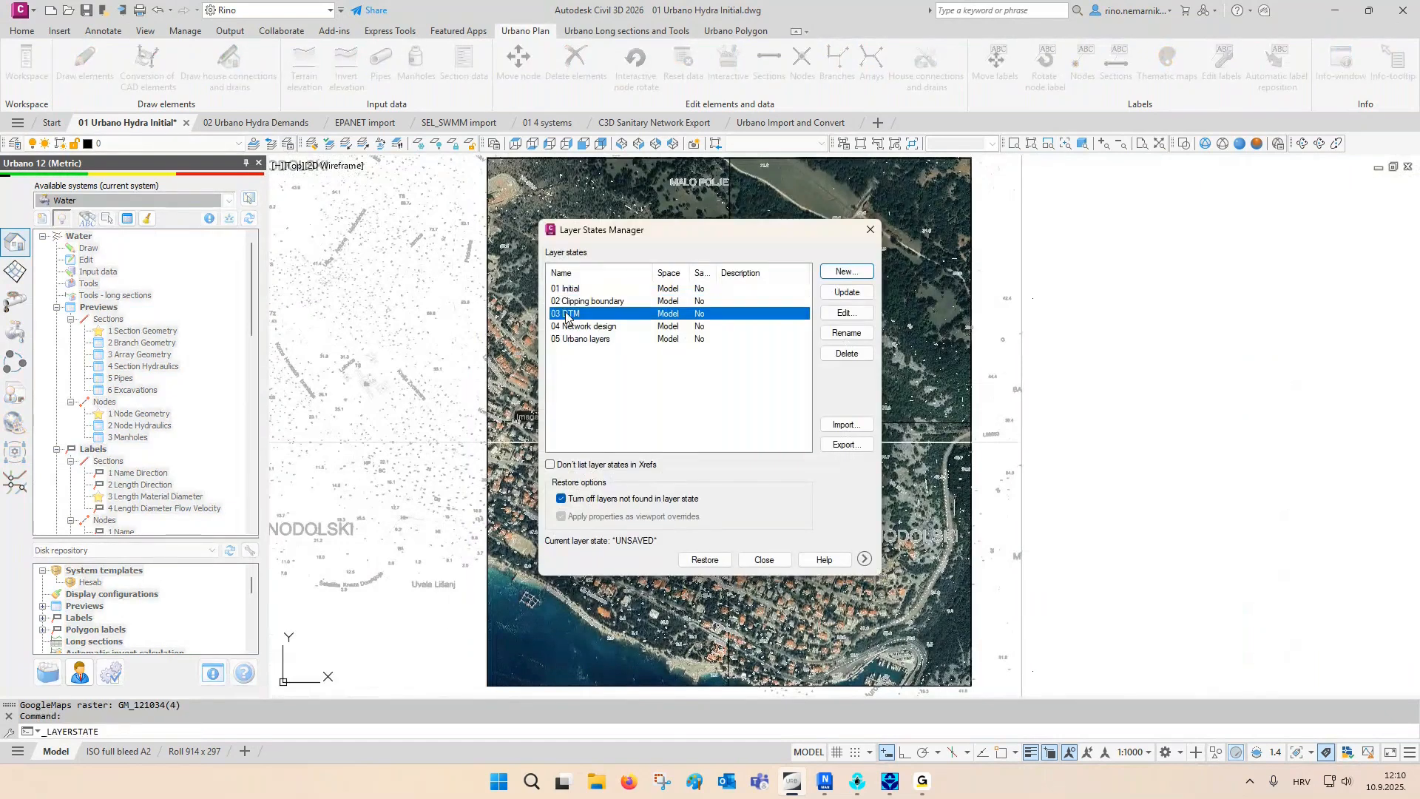
pyautogui.click(704, 560)
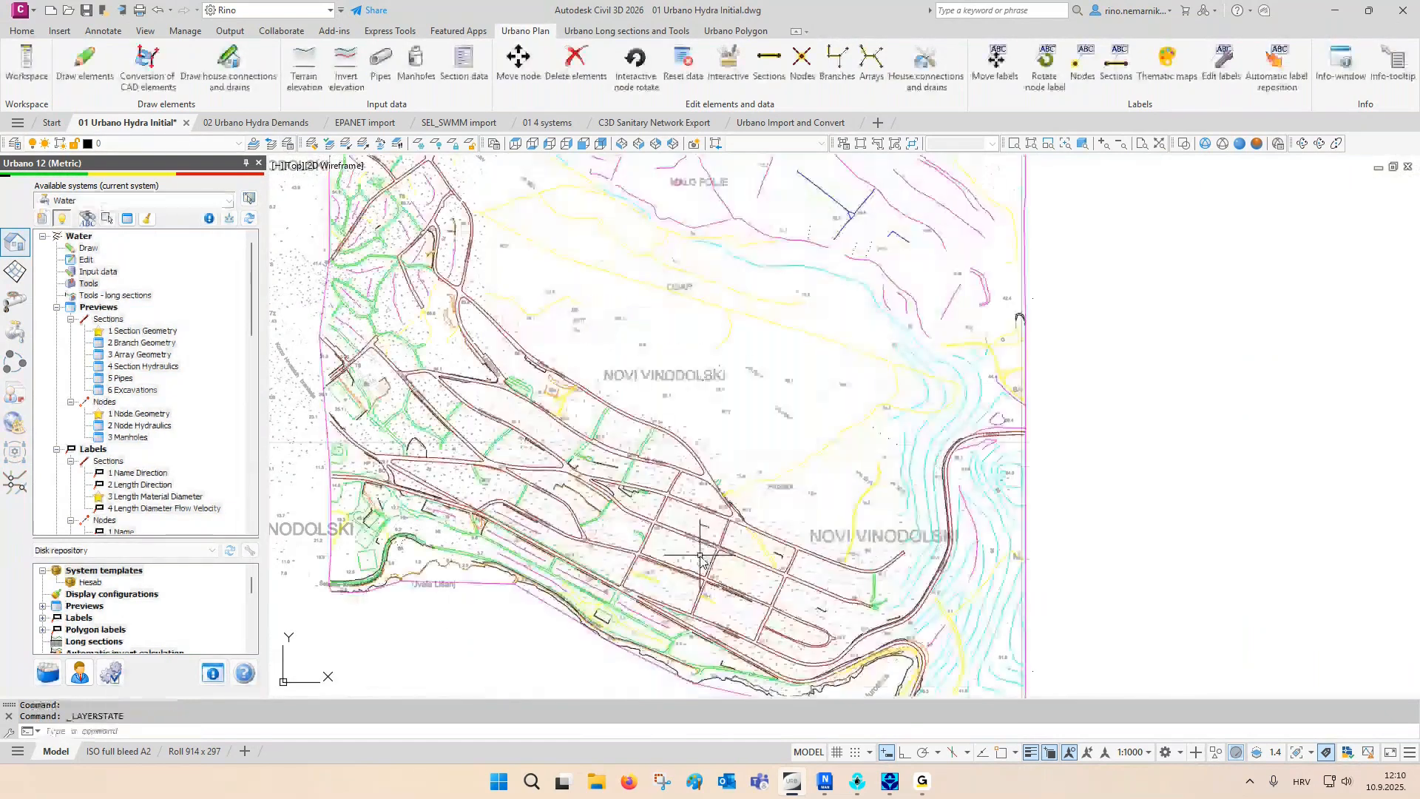
# - Switch to the SE Isometric view and inspect the triangulated terrain surface, leaving it deselected
pyautogui.middleClick(1074, 473)
pyautogui.middleClick(1074, 474)
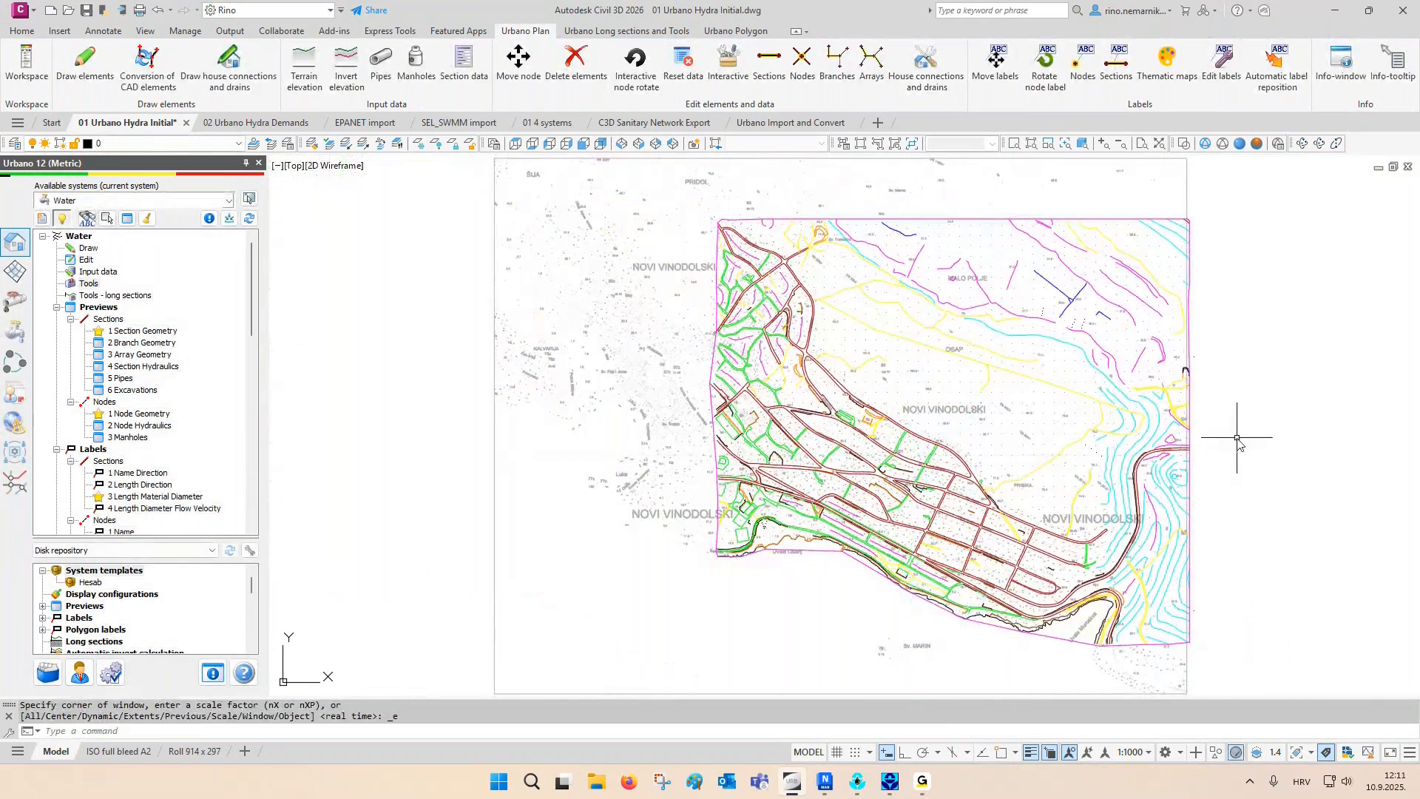
pyautogui.moveTo(1237, 438); pyautogui.dragTo(1011, 431, button='middle')
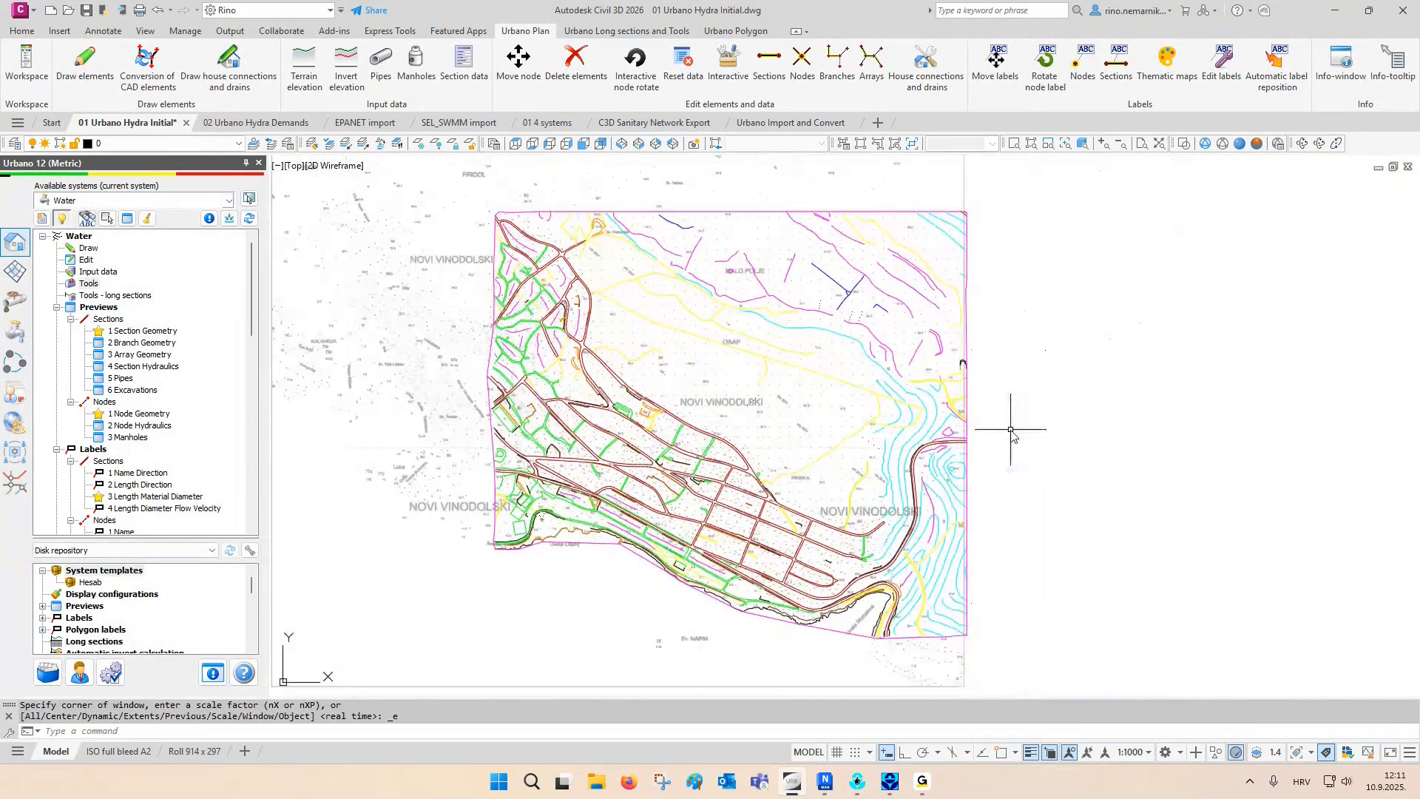
pyautogui.click(655, 145)
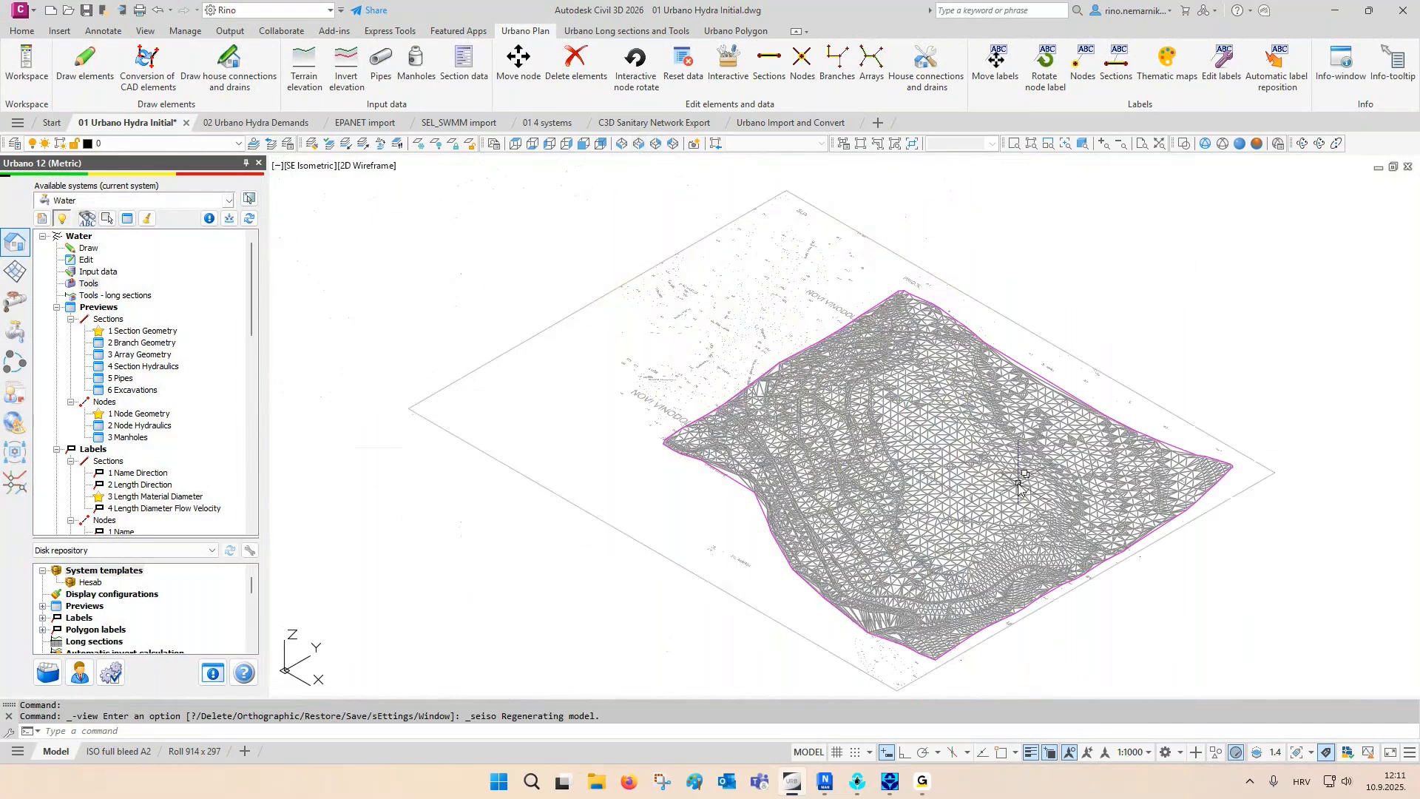
pyautogui.scroll(2, 1019, 485)
pyautogui.moveTo(1014, 485); pyautogui.dragTo(906, 440, button='middle')
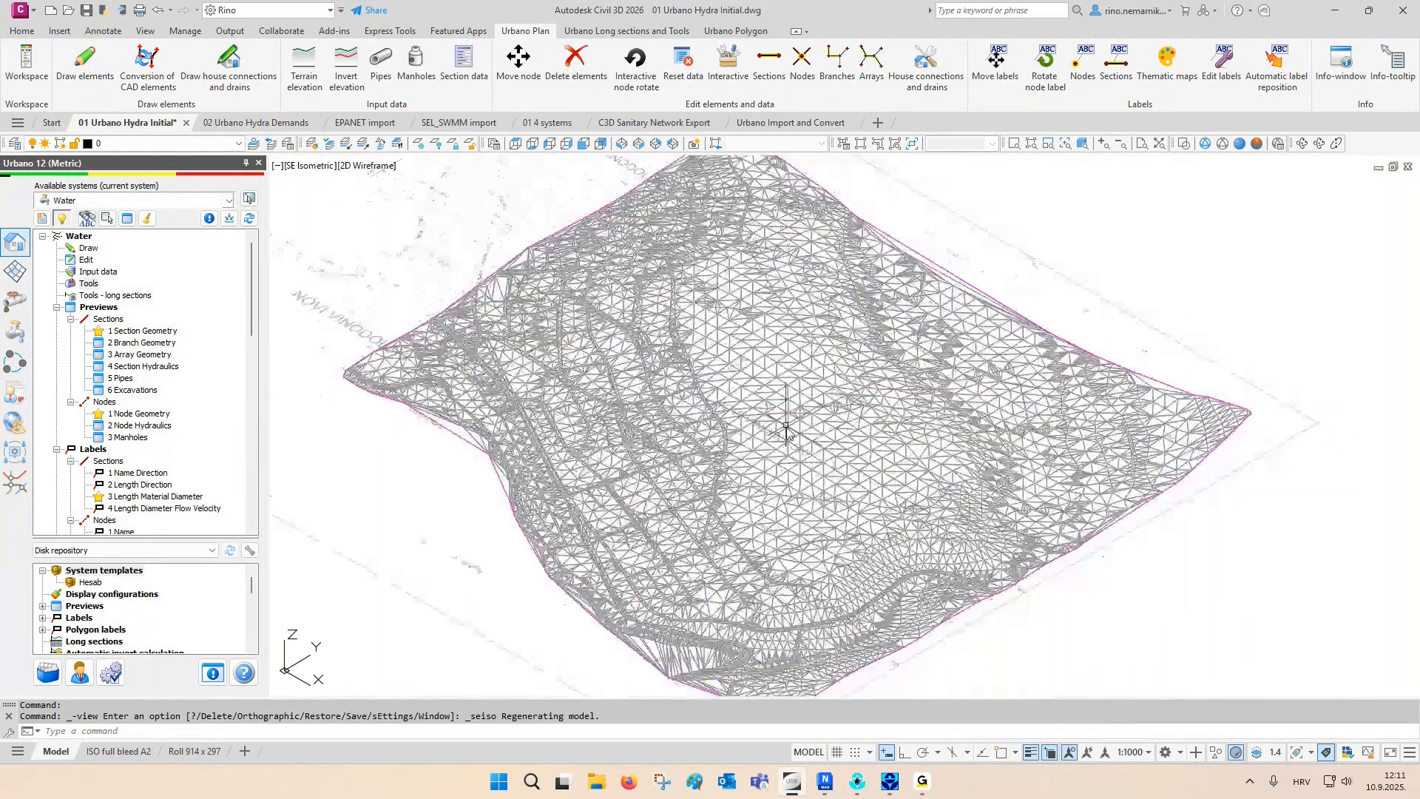
pyautogui.click(773, 400)
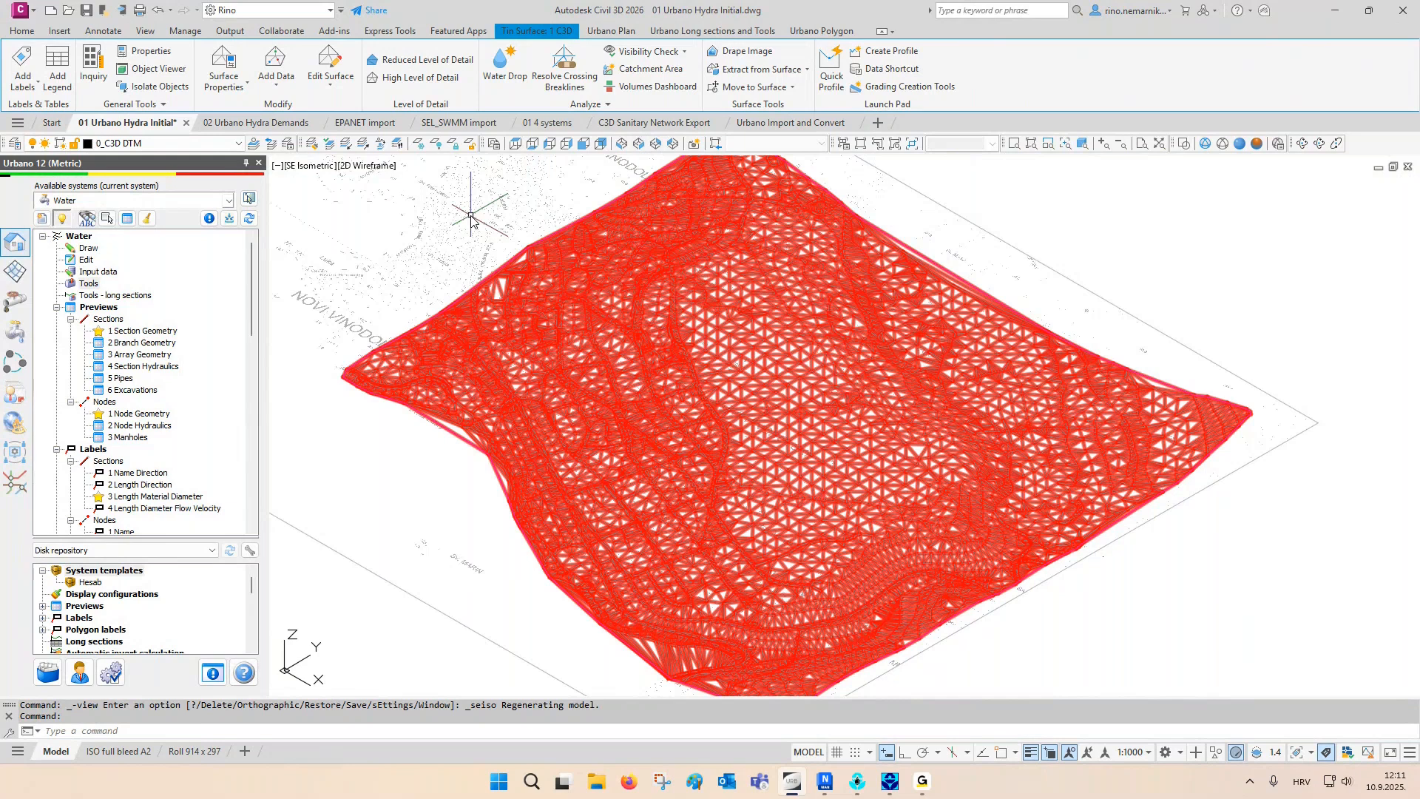
pyautogui.press('Escape')
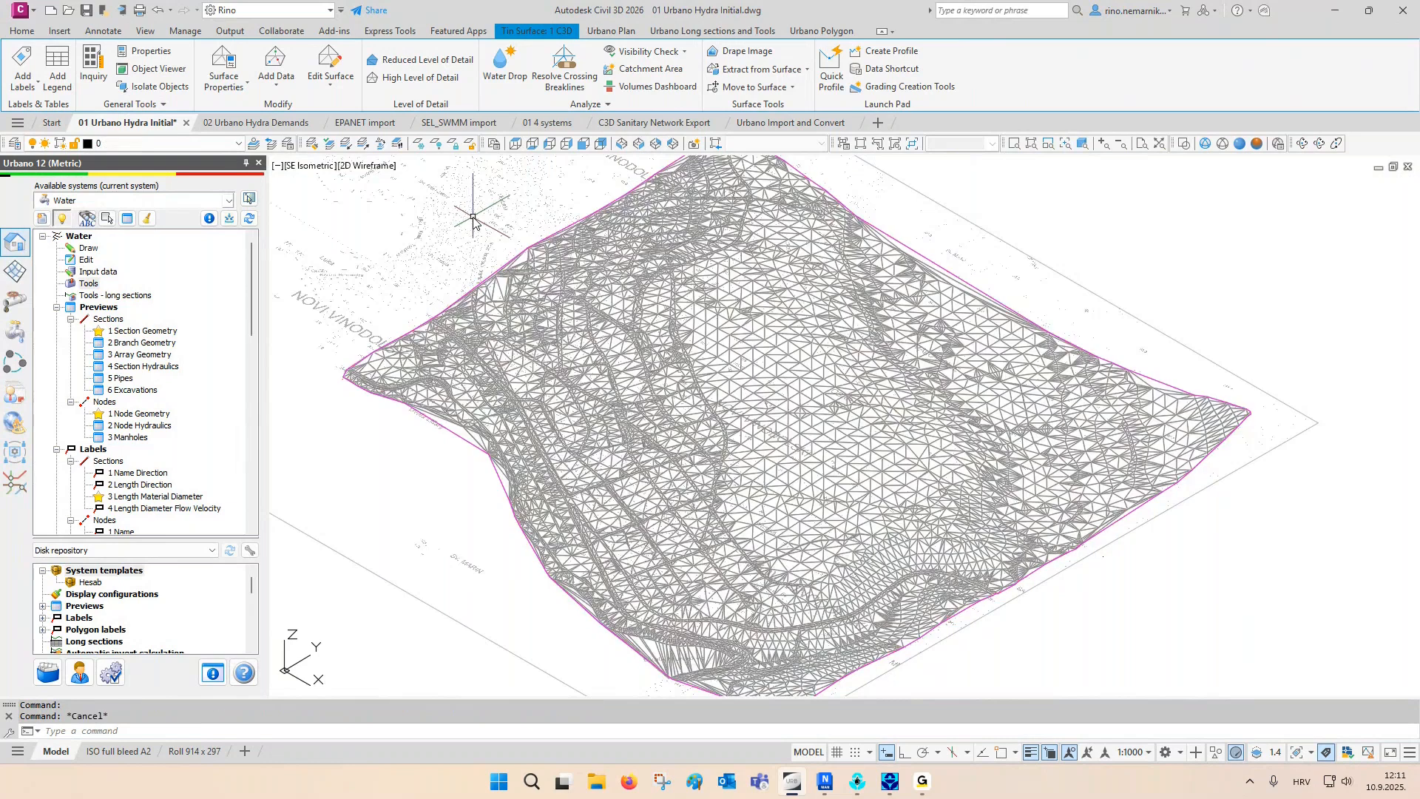
pyautogui.moveTo(477, 232); pyautogui.dragTo(504, 233, button='middle')
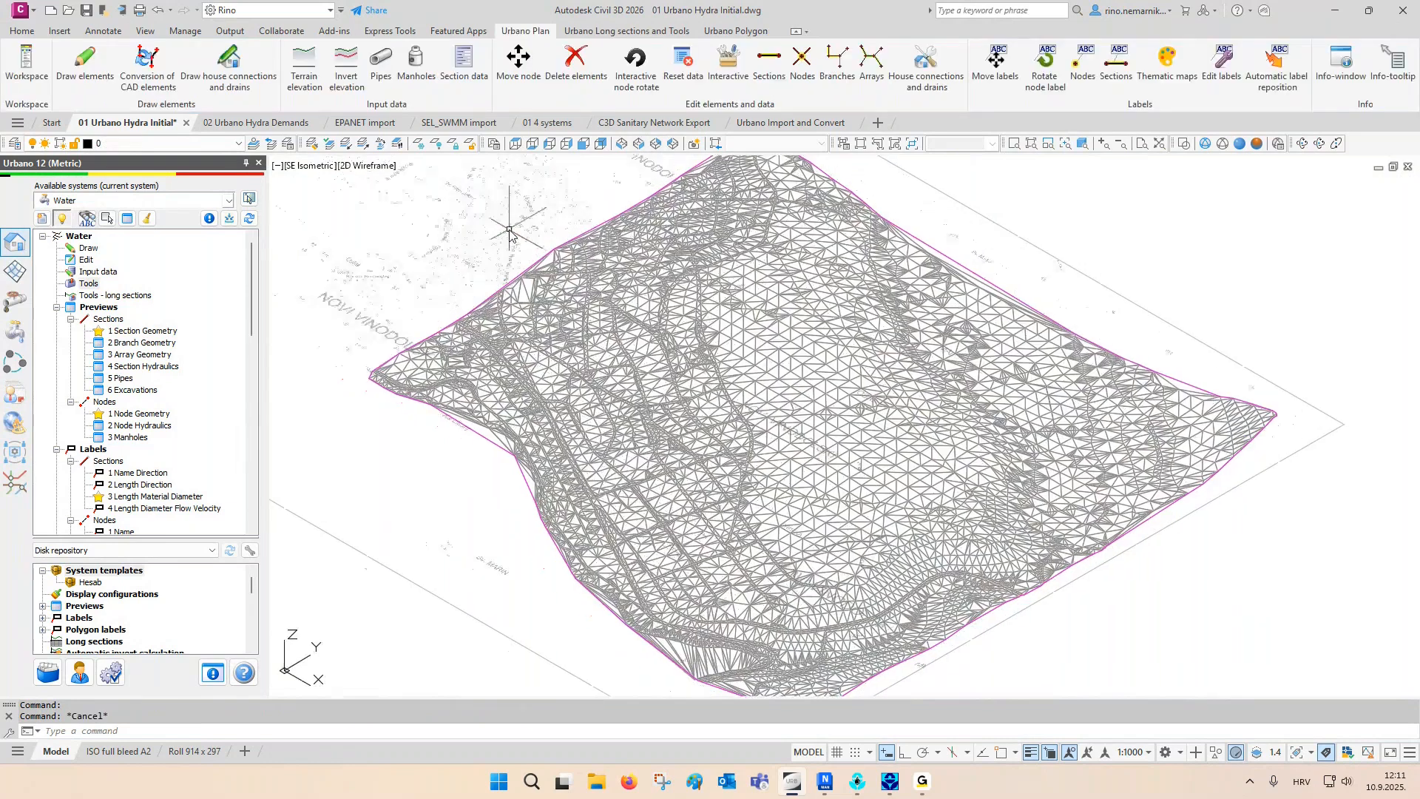
# - Display the Terraform terrain surface using its Style view and inspect the triangulation along the coastal edge
pyautogui.click(15, 271)
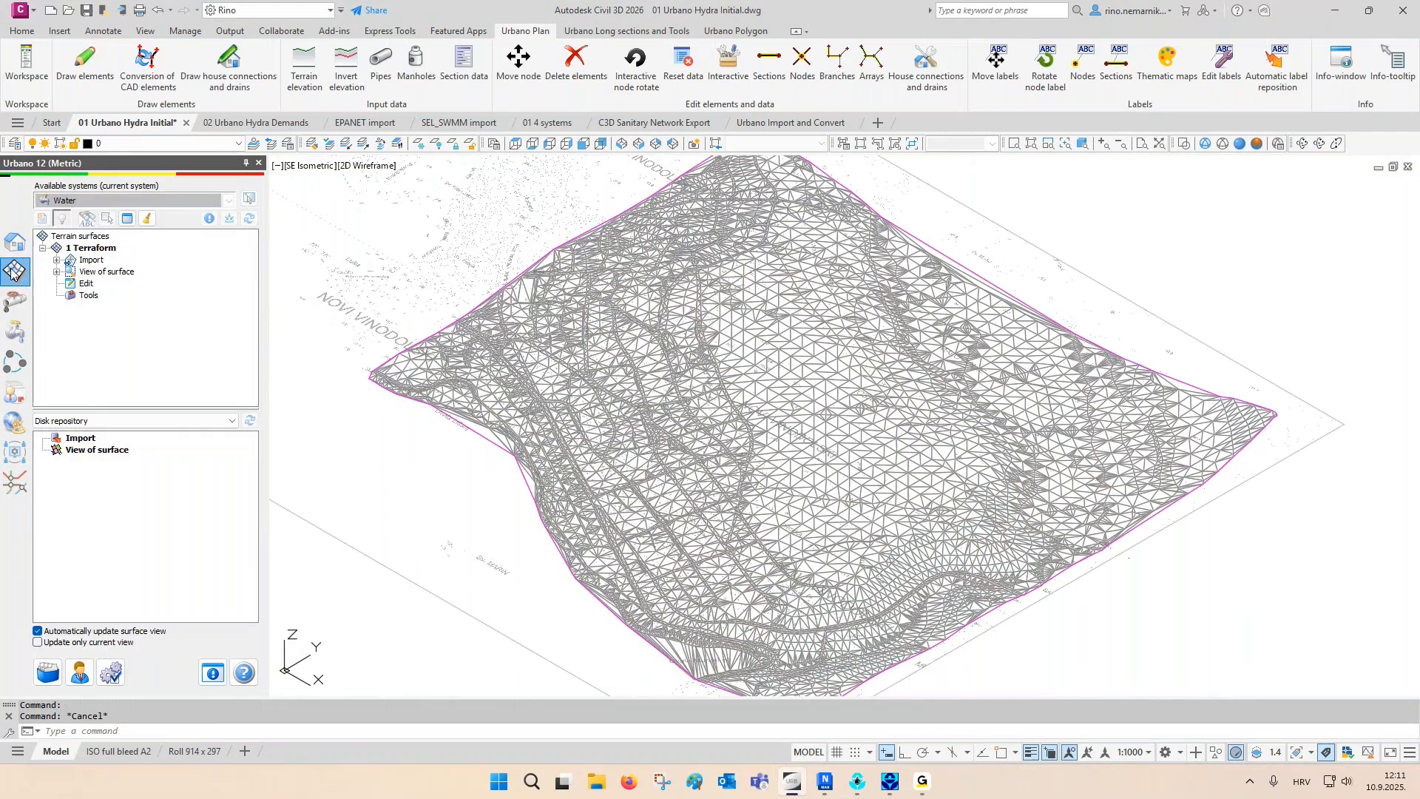
pyautogui.click(56, 271)
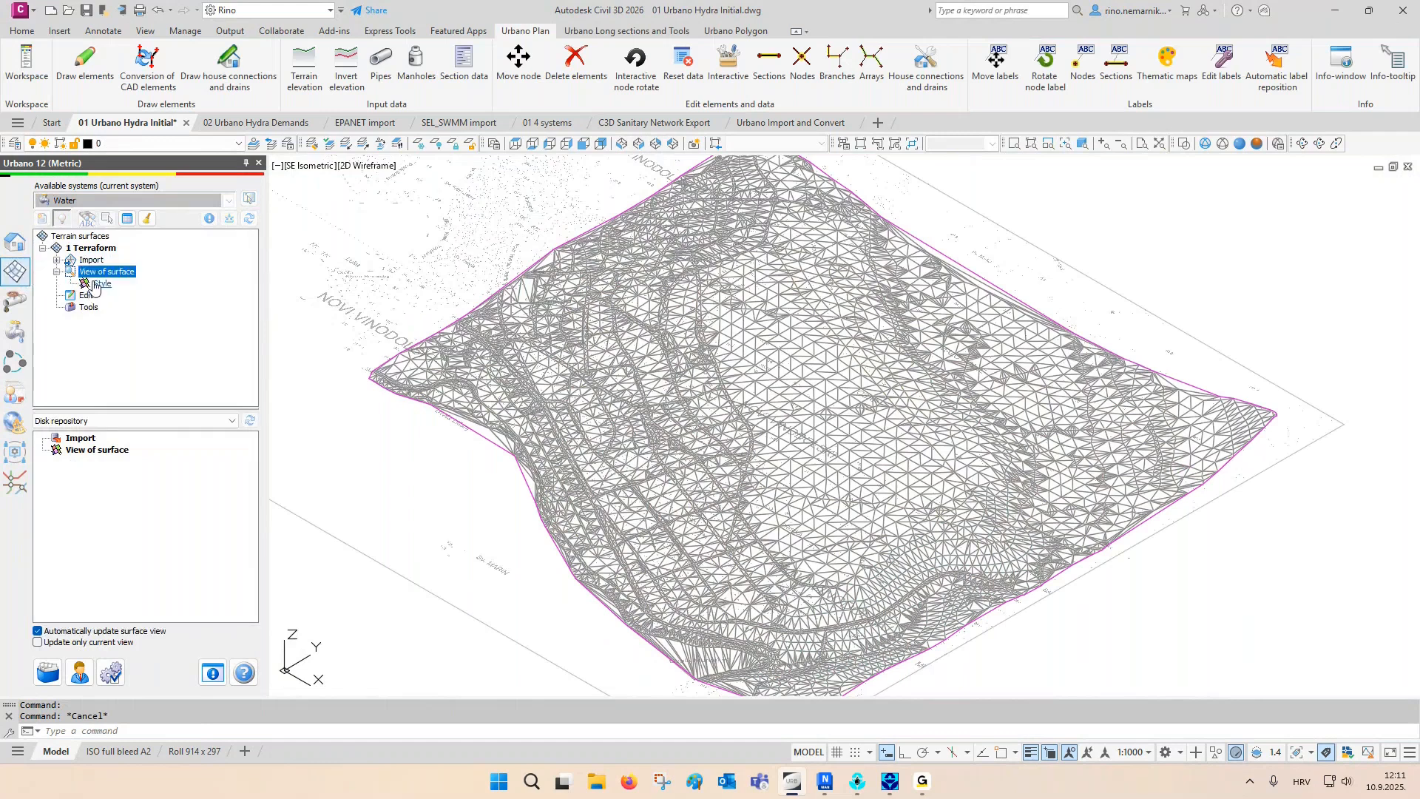
pyautogui.click(94, 284)
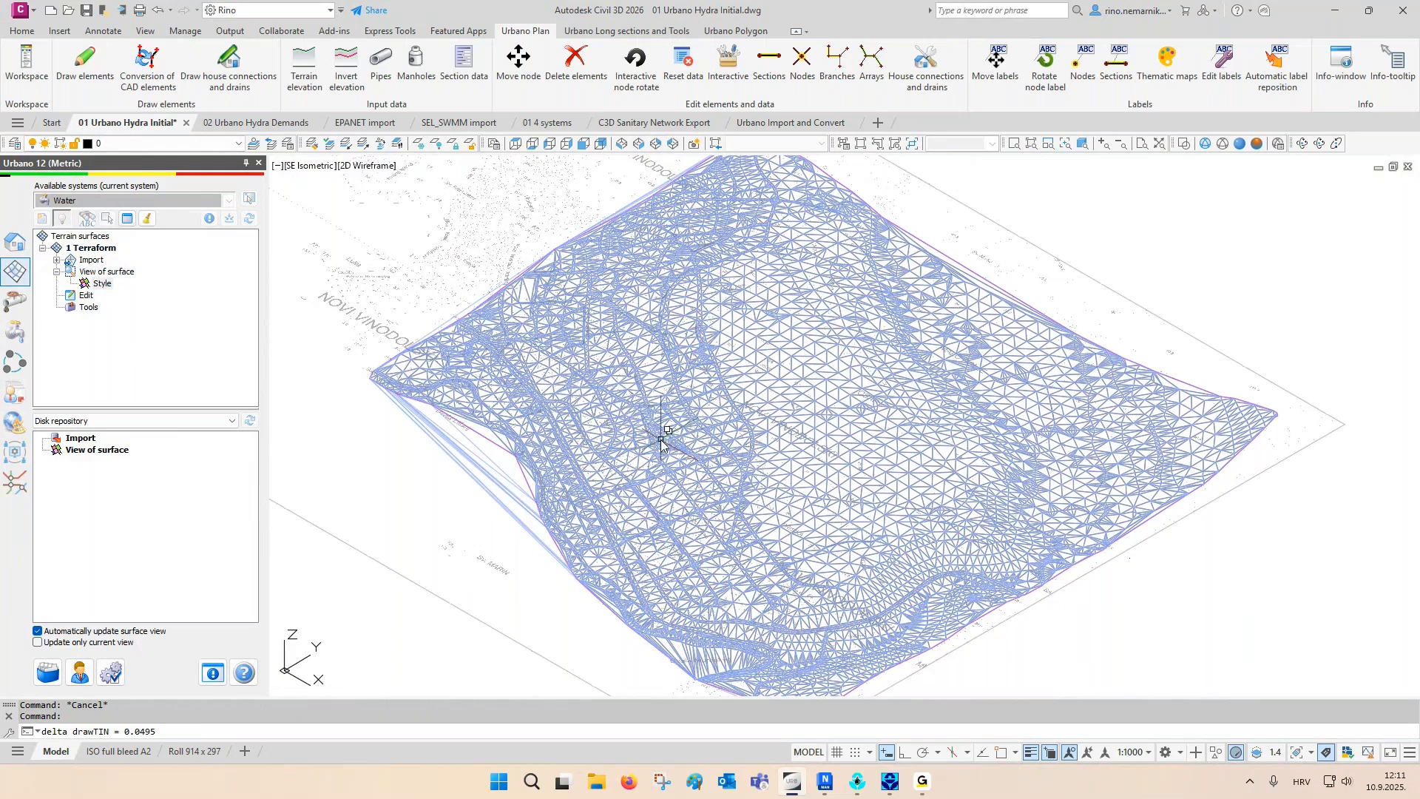
pyautogui.scroll(3, 662, 443)
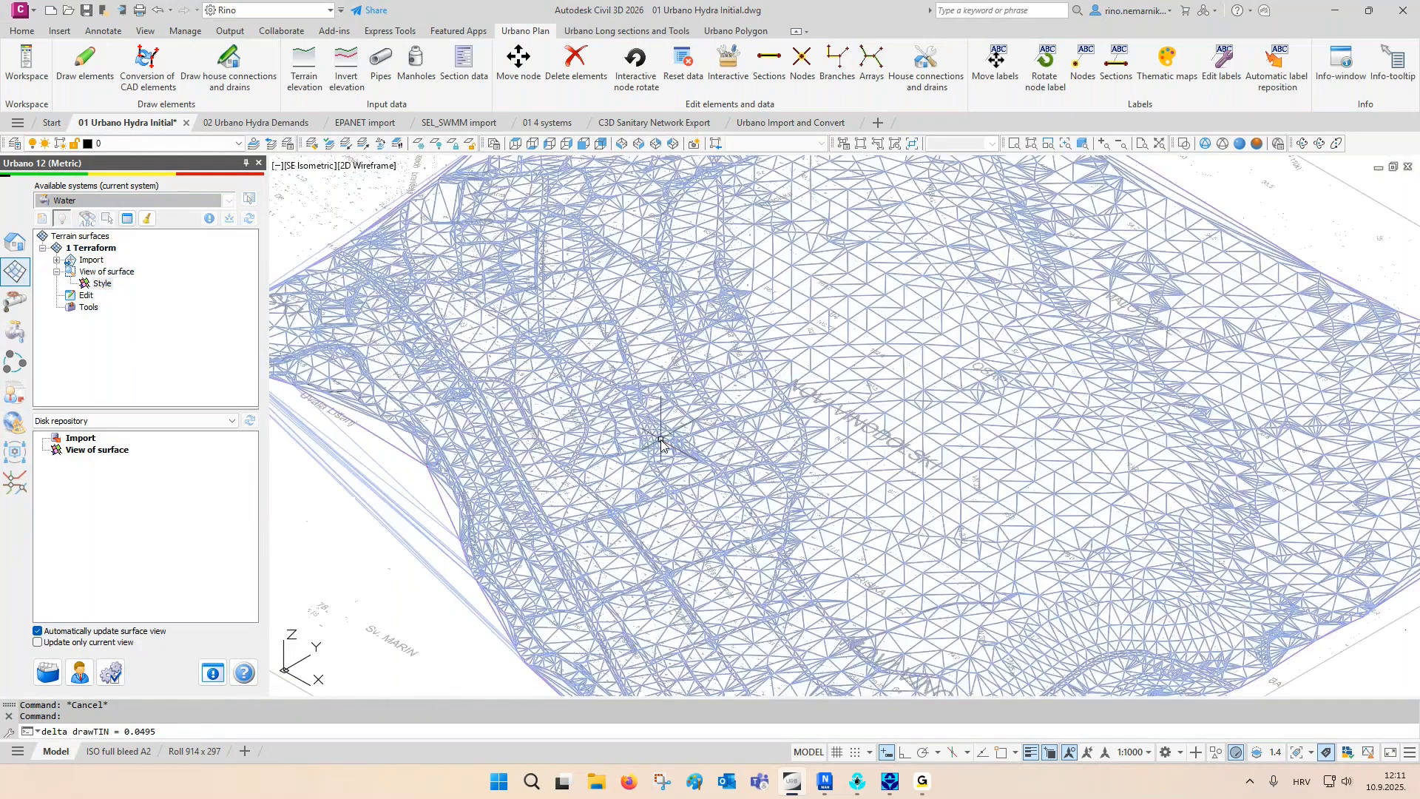
pyautogui.moveTo(661, 441); pyautogui.dragTo(813, 486, button='middle')
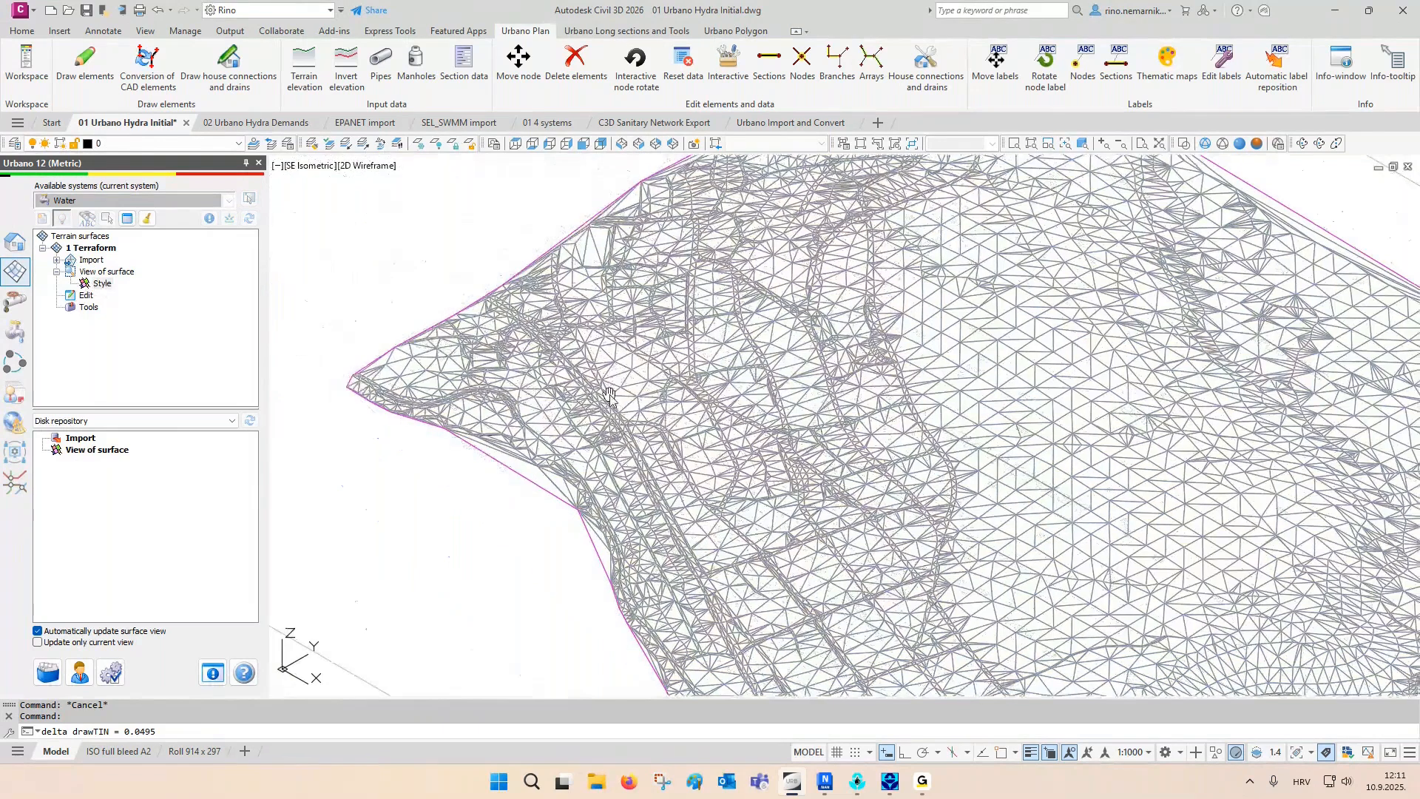
pyautogui.moveTo(511, 302); pyautogui.dragTo(498, 283, button='middle')
# - Switch to the Top view and restore the layer state "04 Network design"
pyautogui.click(515, 143)
pyautogui.moveTo(860, 431); pyautogui.dragTo(689, 430, button='middle')
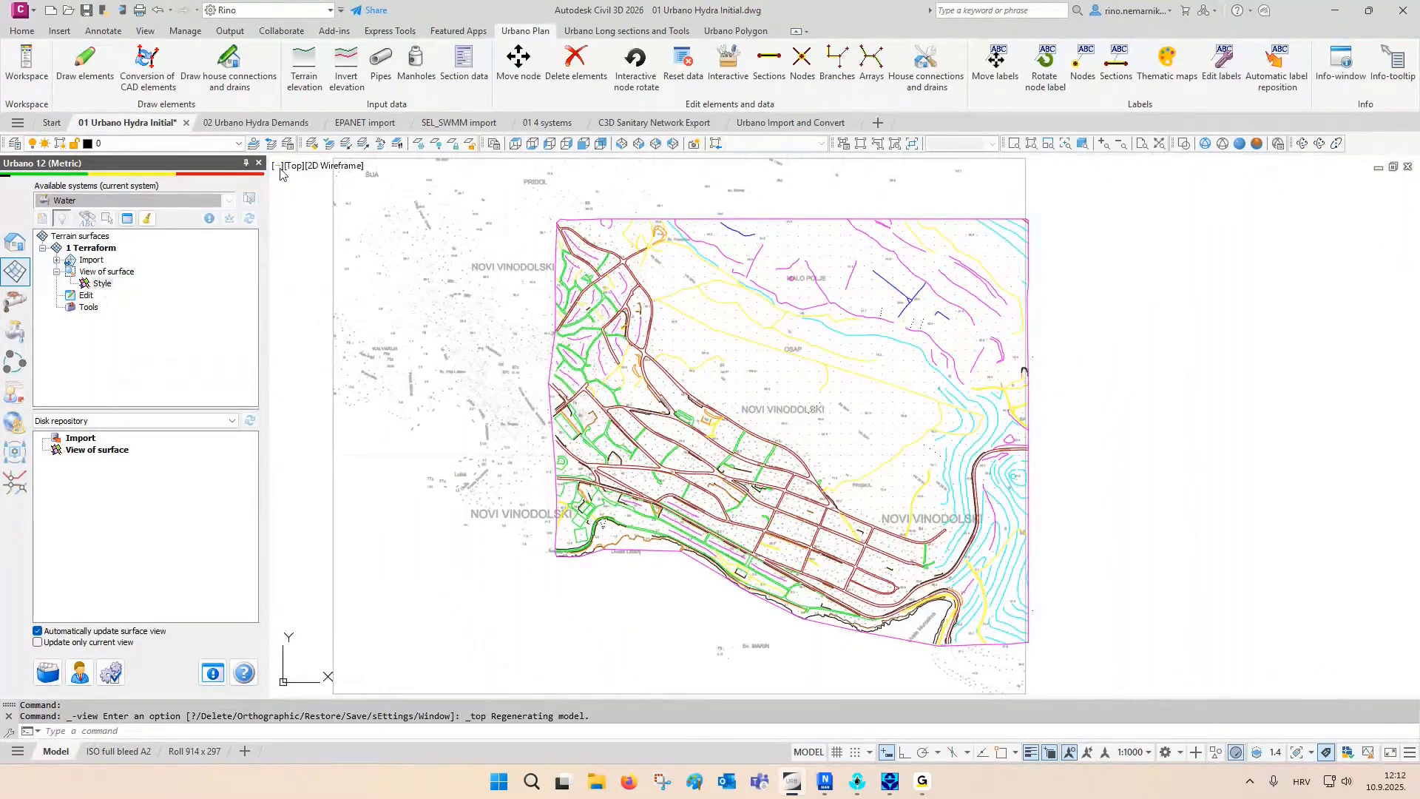
pyautogui.click(288, 143)
pyautogui.click(584, 326)
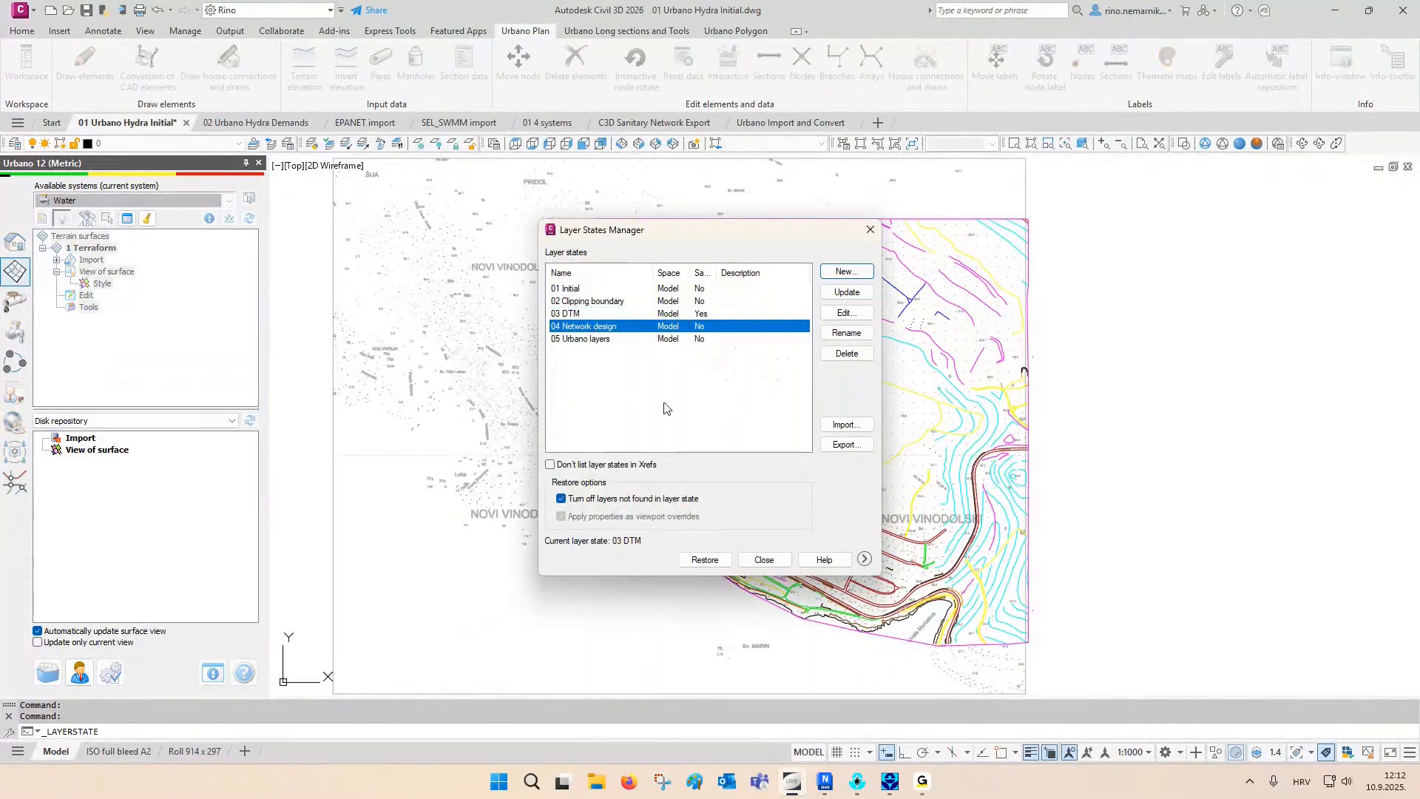
pyautogui.click(703, 560)
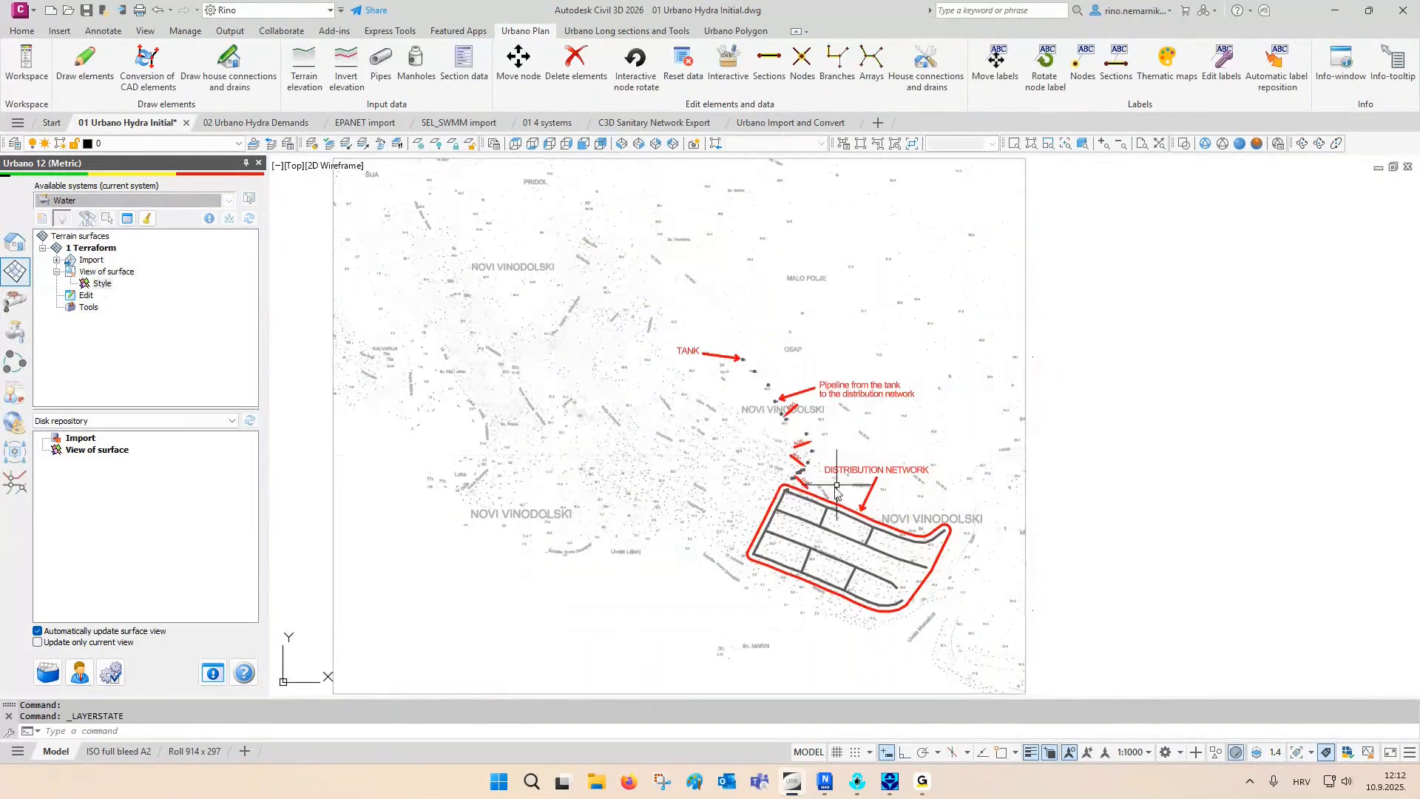
# - Select all similar distribution network polylines, review their properties, and leave them deselected
pyautogui.scroll(4, 824, 468)
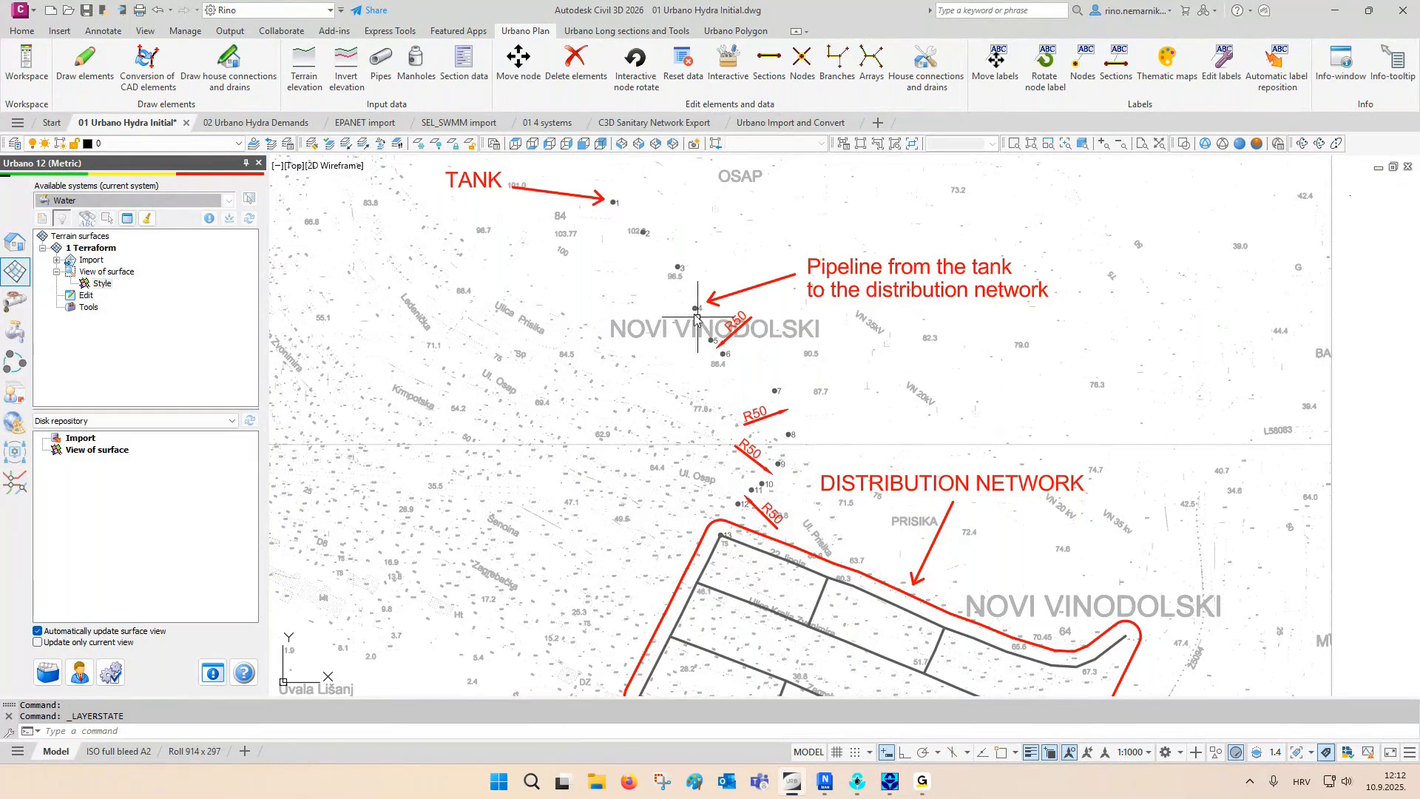
pyautogui.moveTo(725, 533); pyautogui.dragTo(684, 369, button='middle')
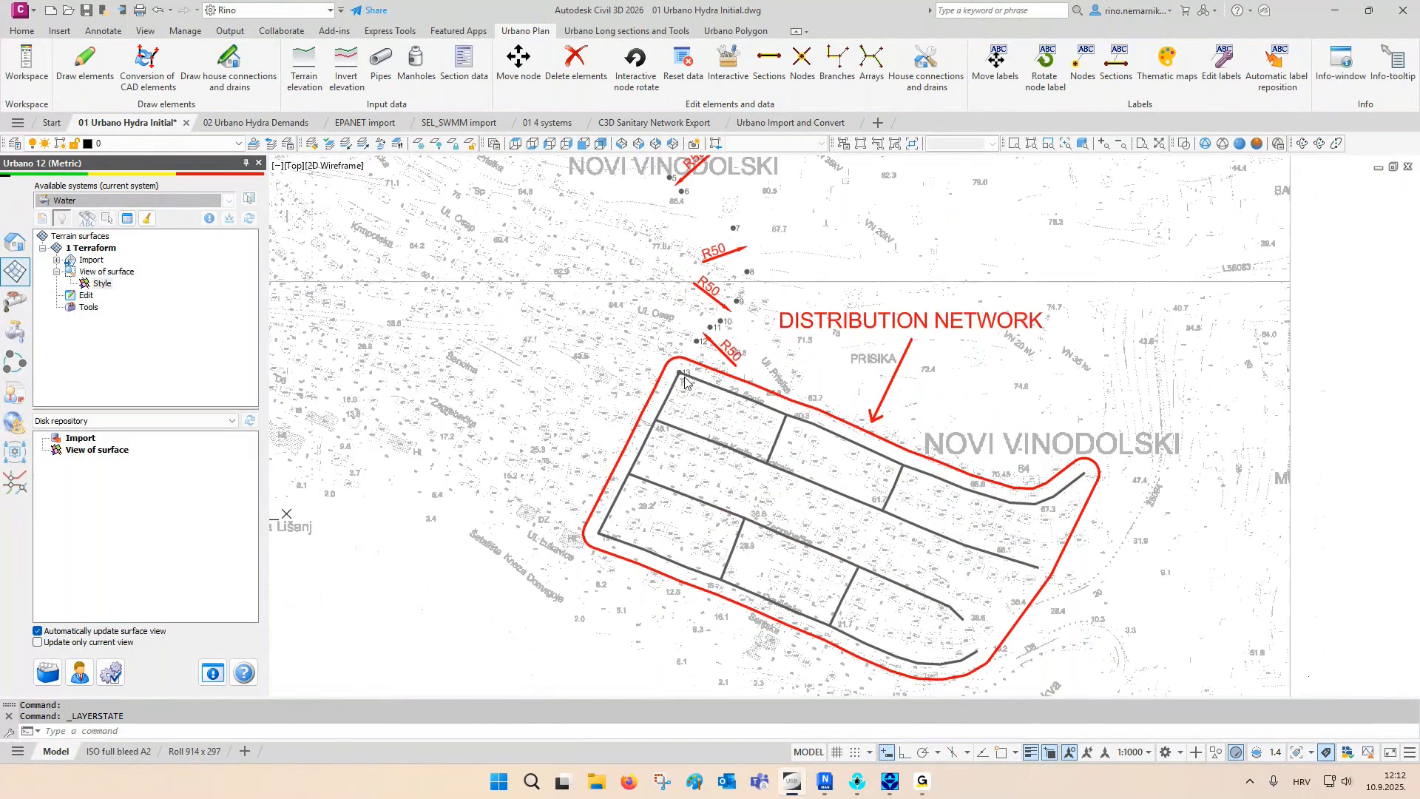
pyautogui.click(857, 479)
pyautogui.click(781, 567)
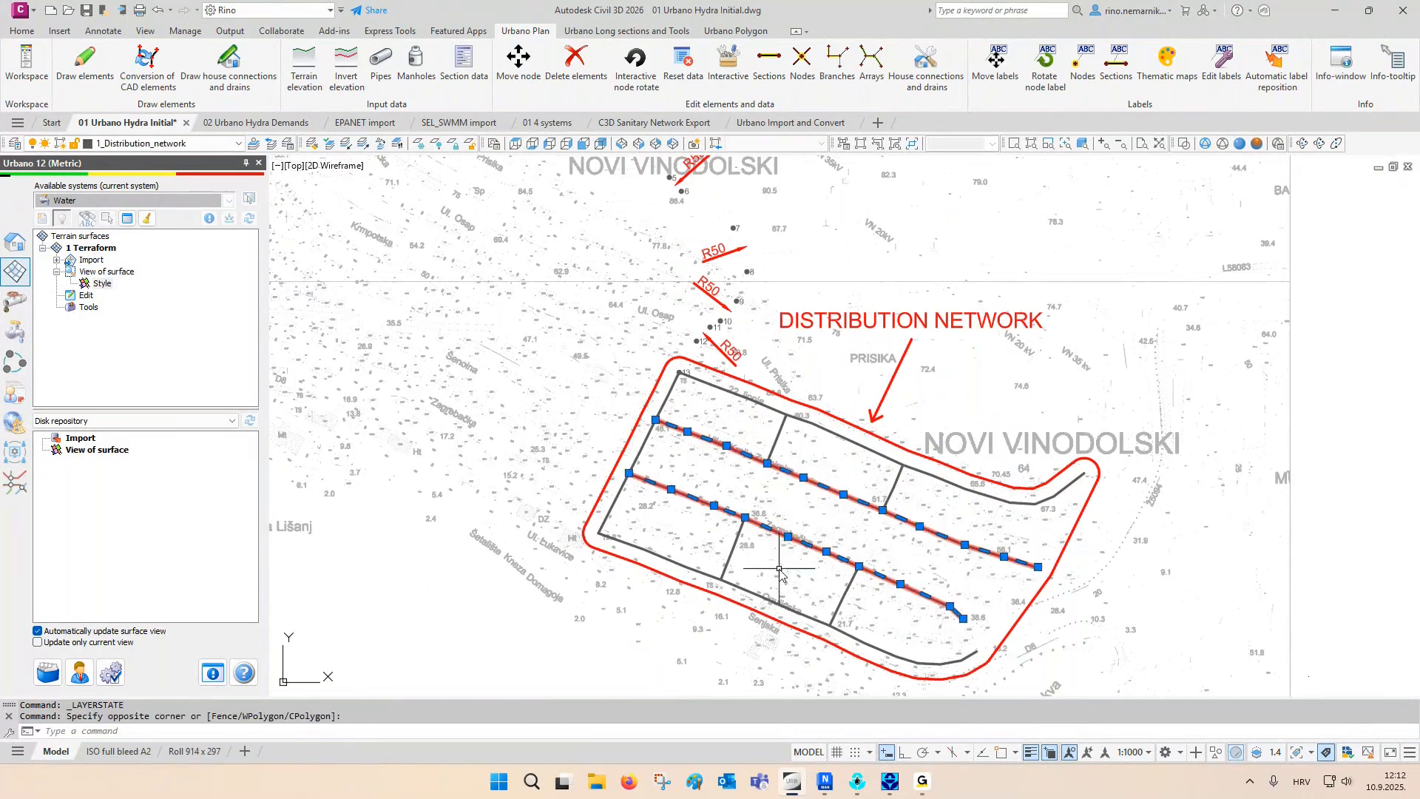
pyautogui.rightClick(766, 499)
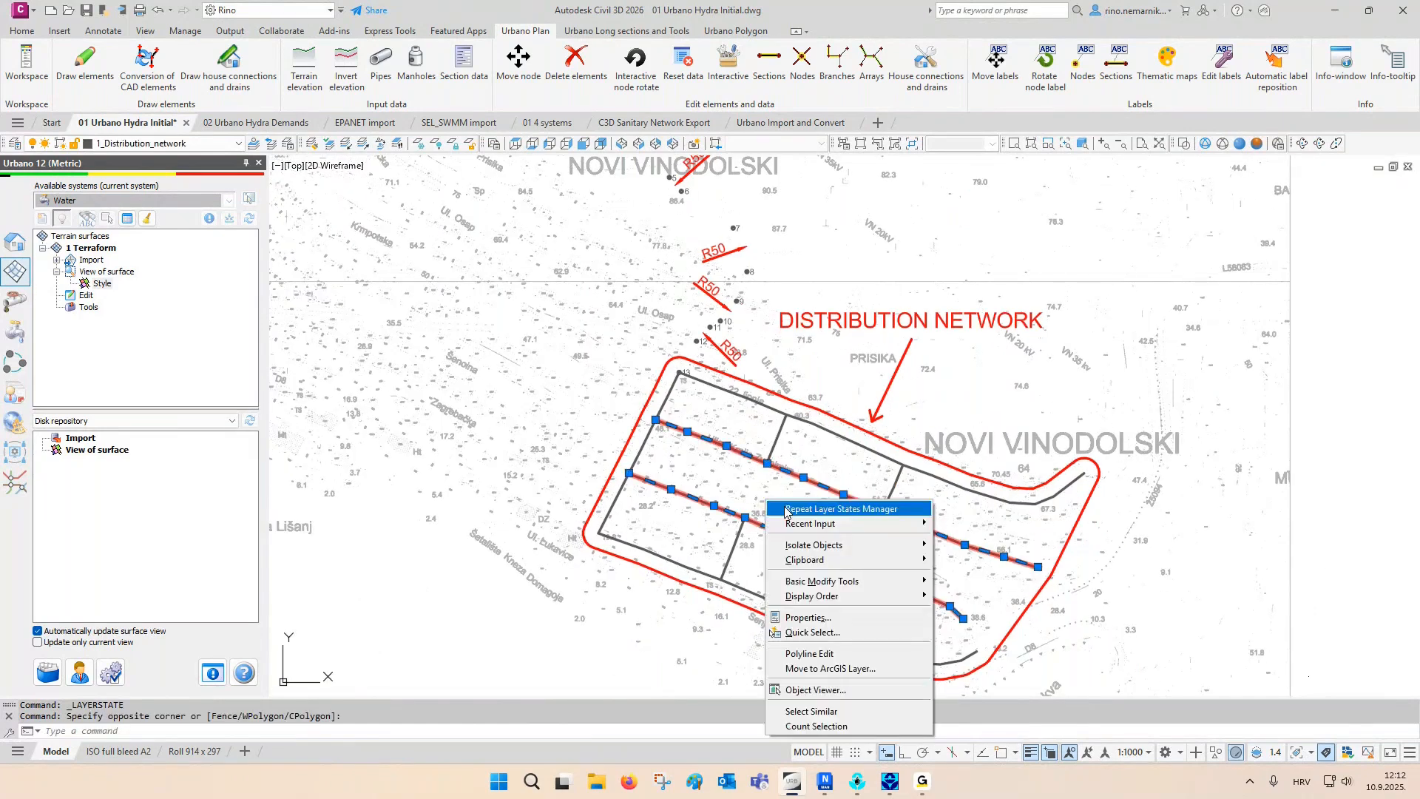
pyautogui.click(811, 710)
pyautogui.hotkey('ctrl', '1')
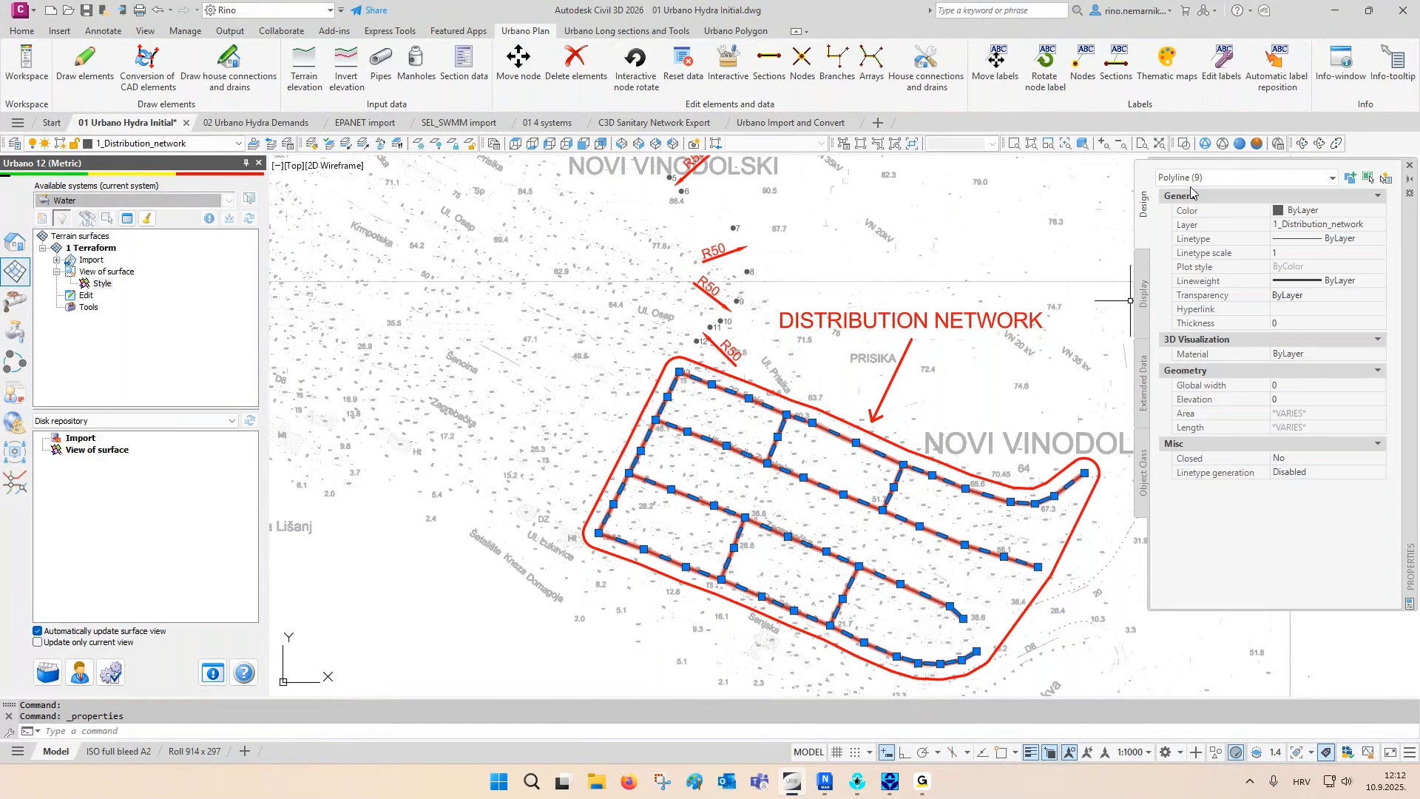
pyautogui.click(1409, 165)
pyautogui.moveTo(897, 338); pyautogui.dragTo(861, 429, button='middle')
pyautogui.press('Escape')
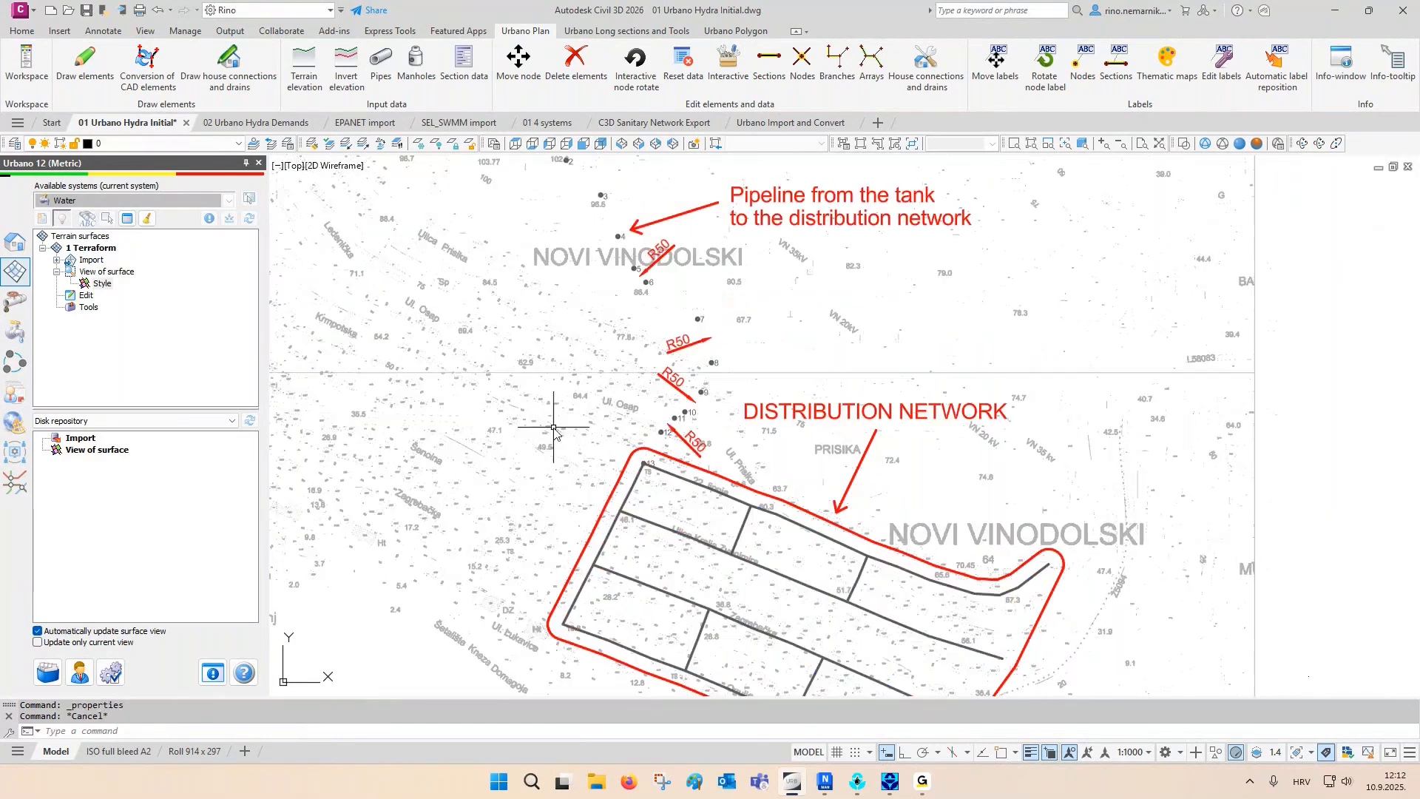
# - Open the drawing settings for Water network elements and review the DTM type options, keeping Civil 3D 2026
pyautogui.click(23, 250)
pyautogui.rightClick(84, 248)
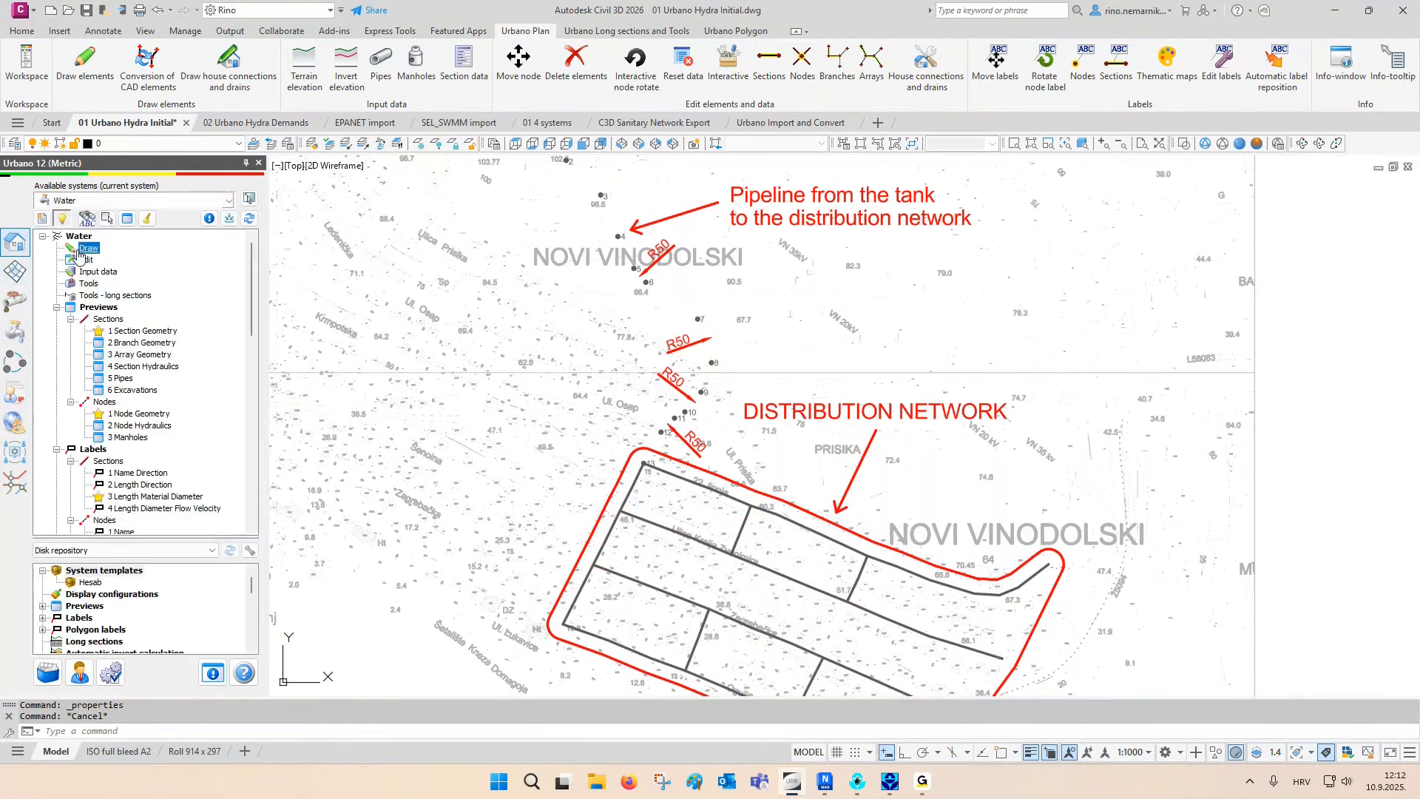
pyautogui.click(116, 260)
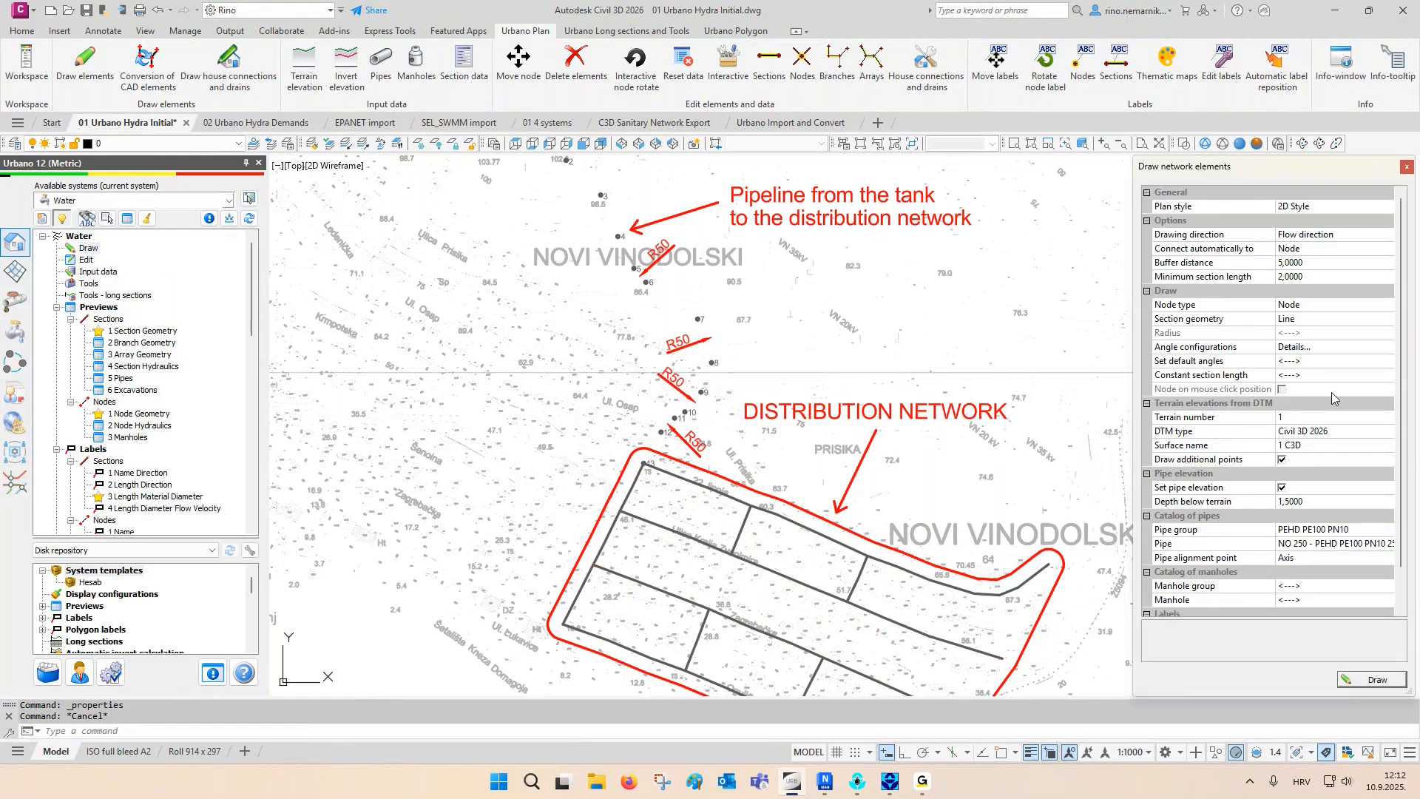
pyautogui.scroll(-2, 1394, 399)
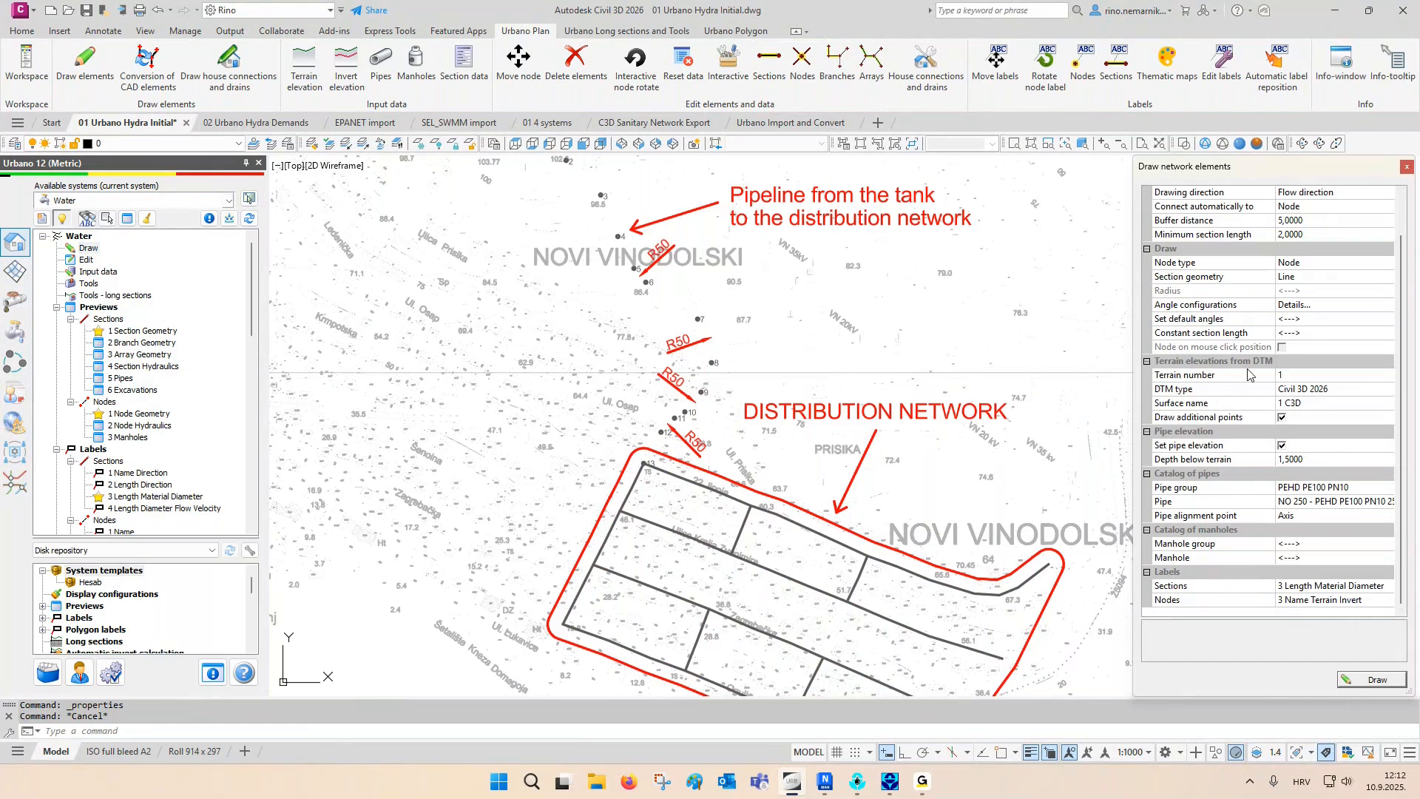
pyautogui.click(1293, 389)
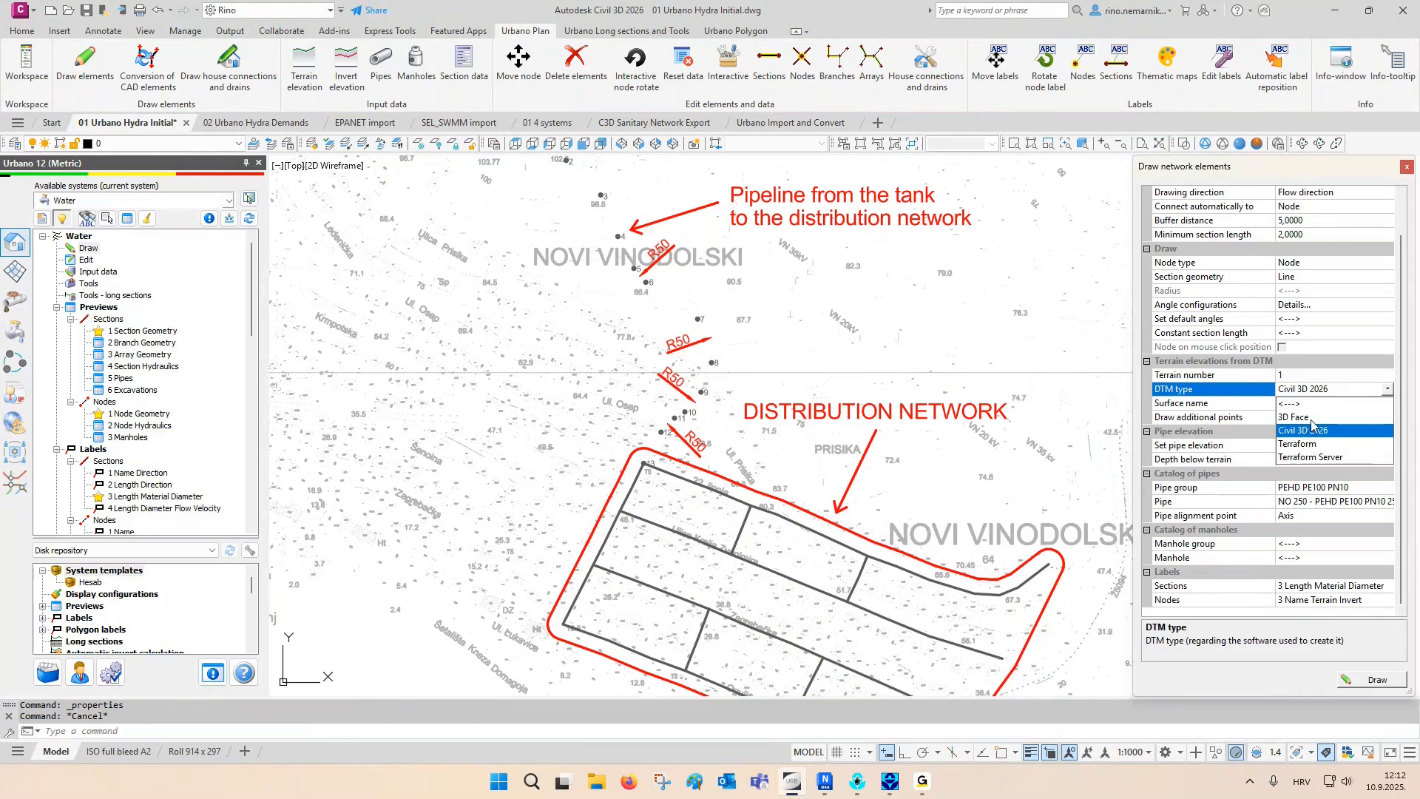
pyautogui.click(1249, 394)
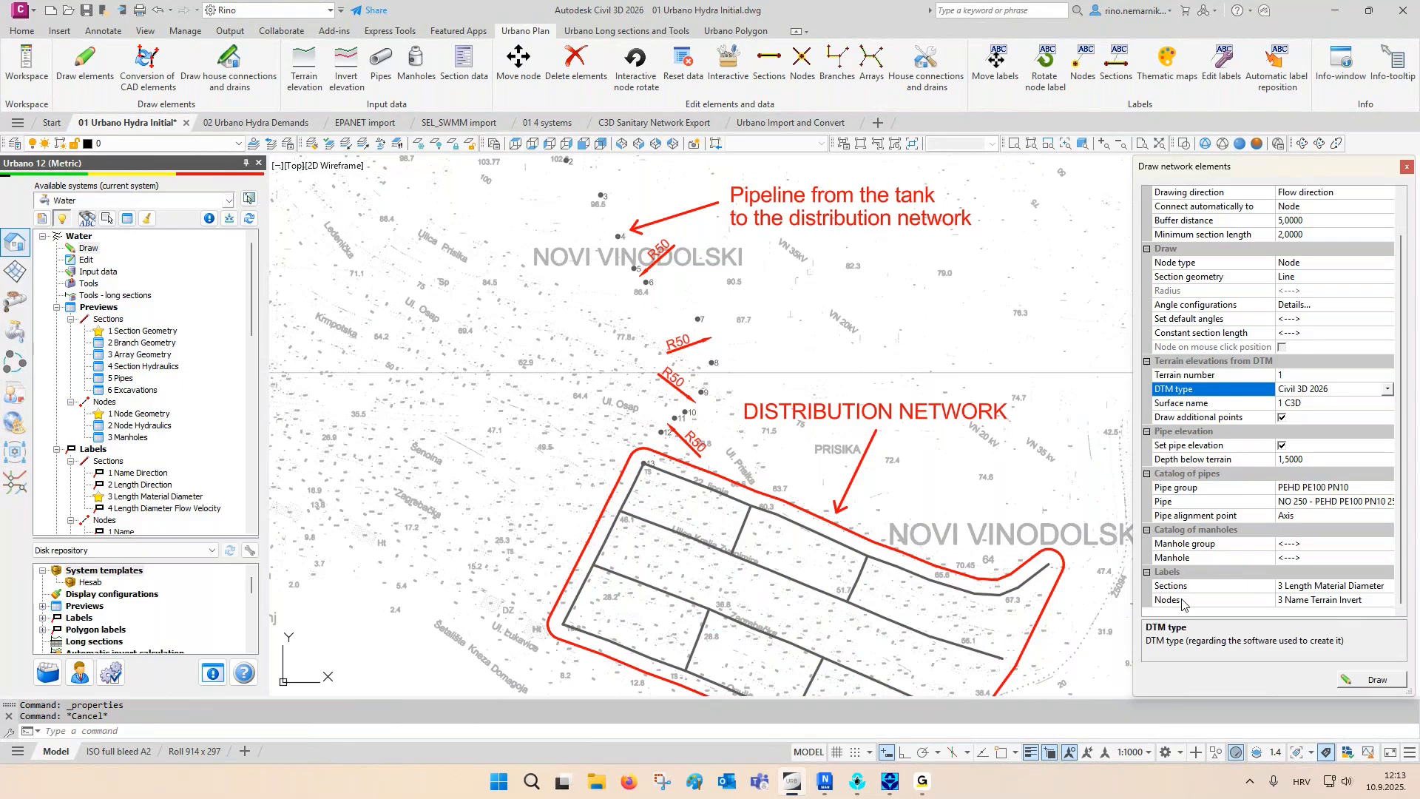
# - Start drawing the network with object snap on and place the first node at point 1 beside the tank
pyautogui.click(1362, 680)
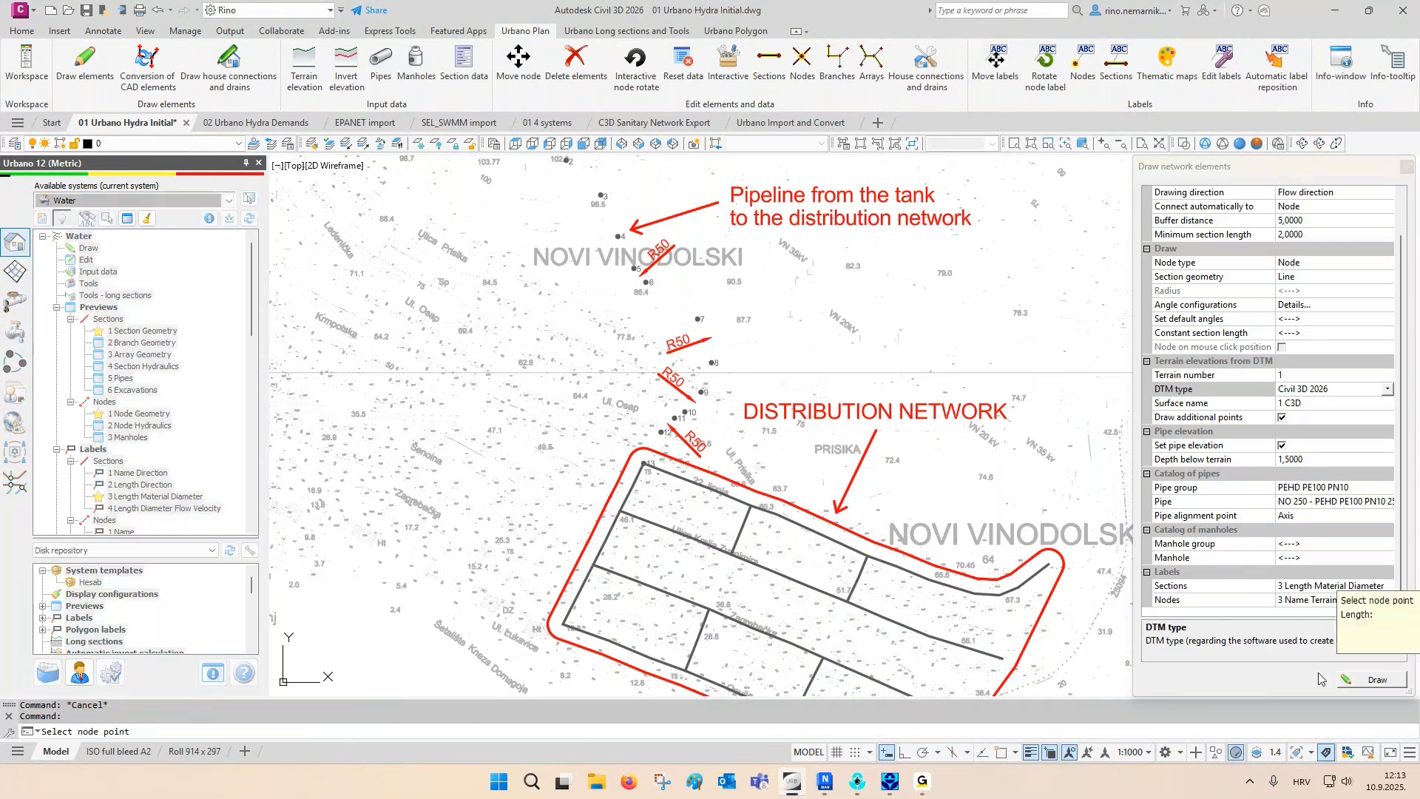
pyautogui.moveTo(657, 345); pyautogui.dragTo(753, 514, button='middle')
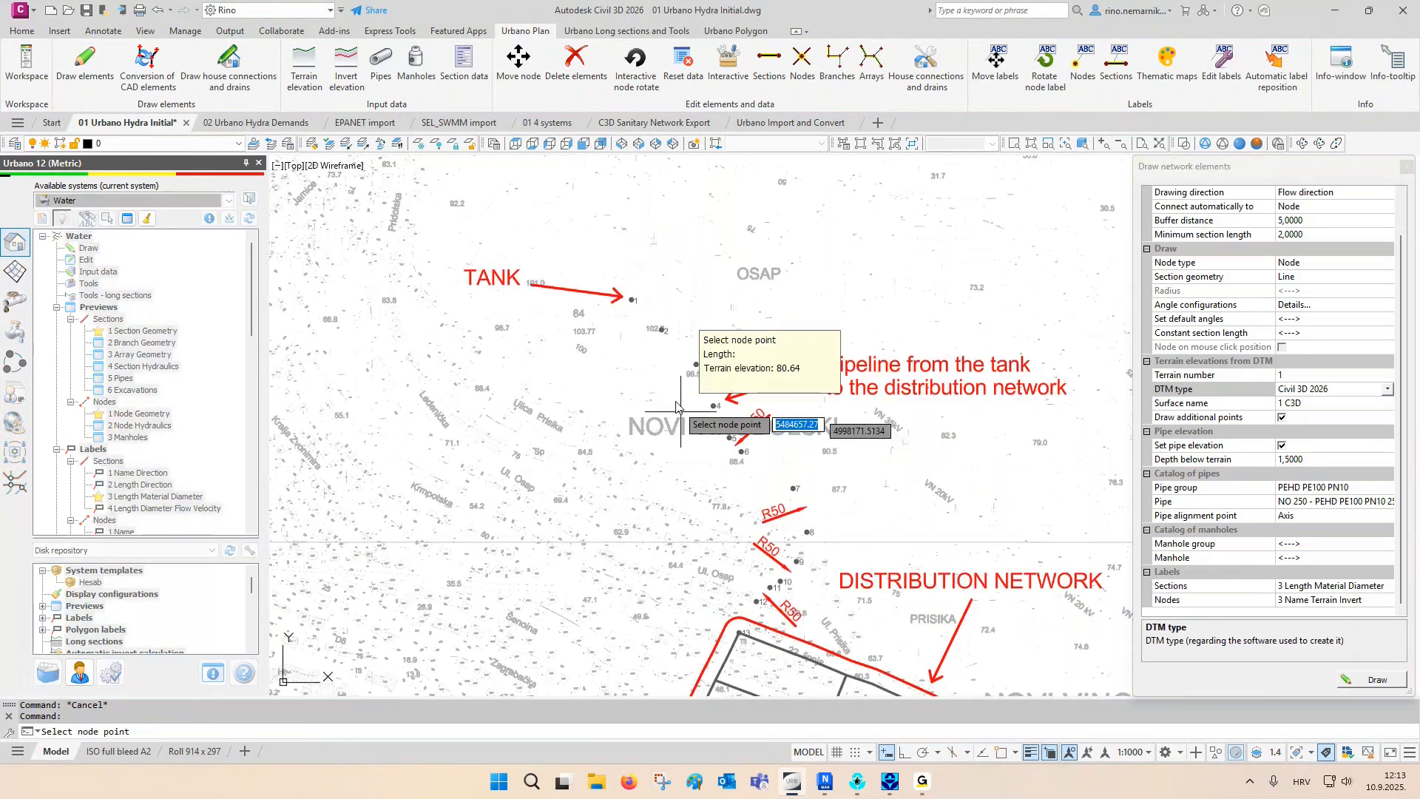
pyautogui.scroll(6, 632, 313)
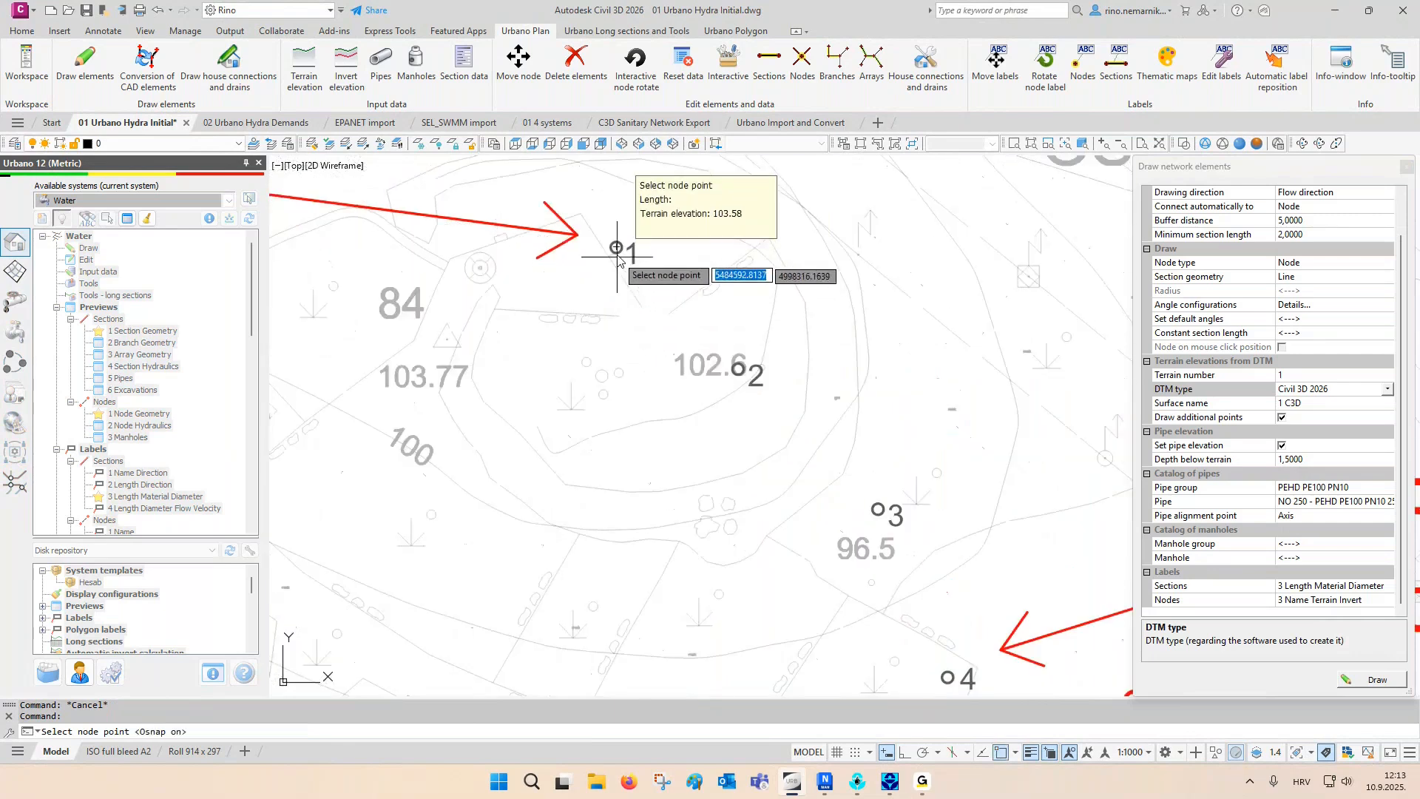
pyautogui.click(616, 246)
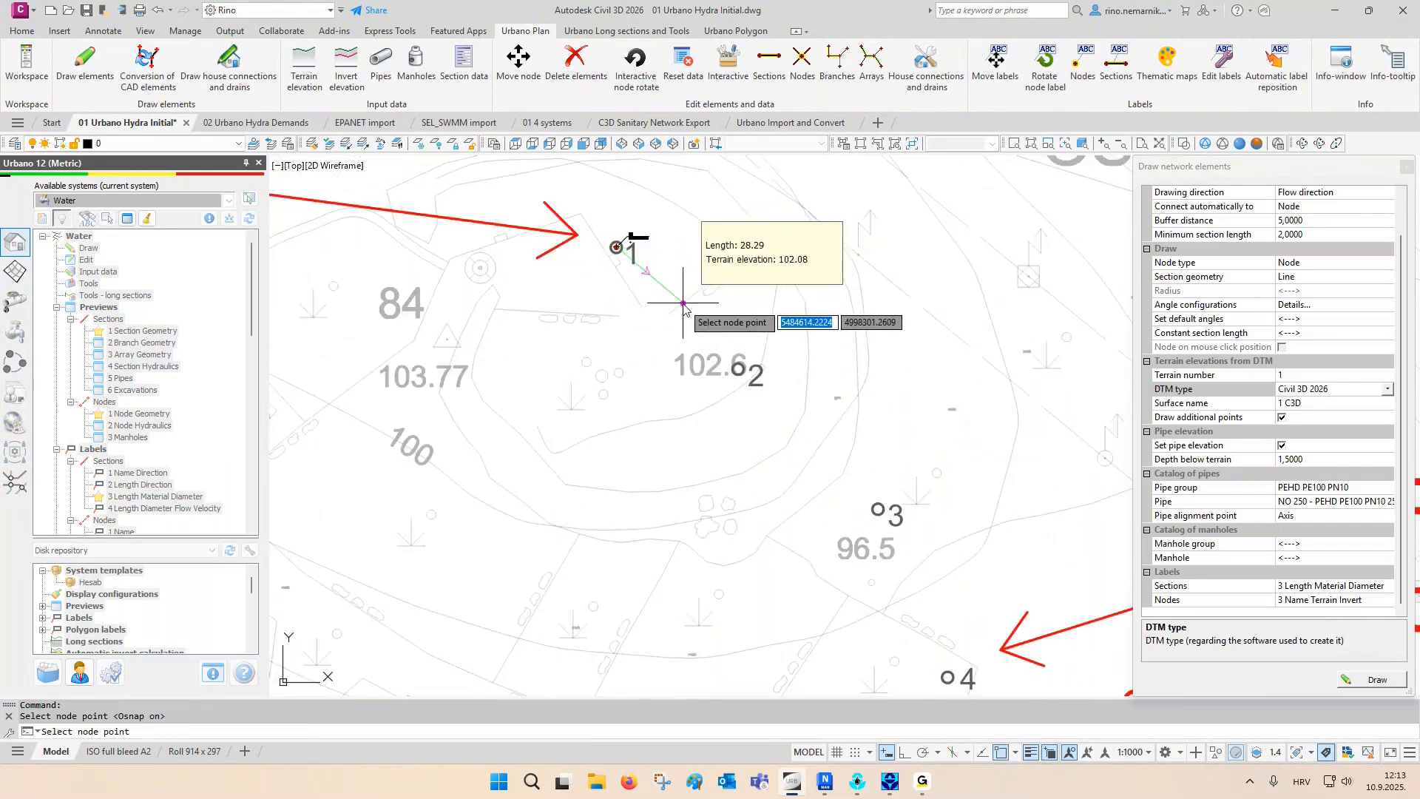
pyautogui.scroll(2, 684, 309)
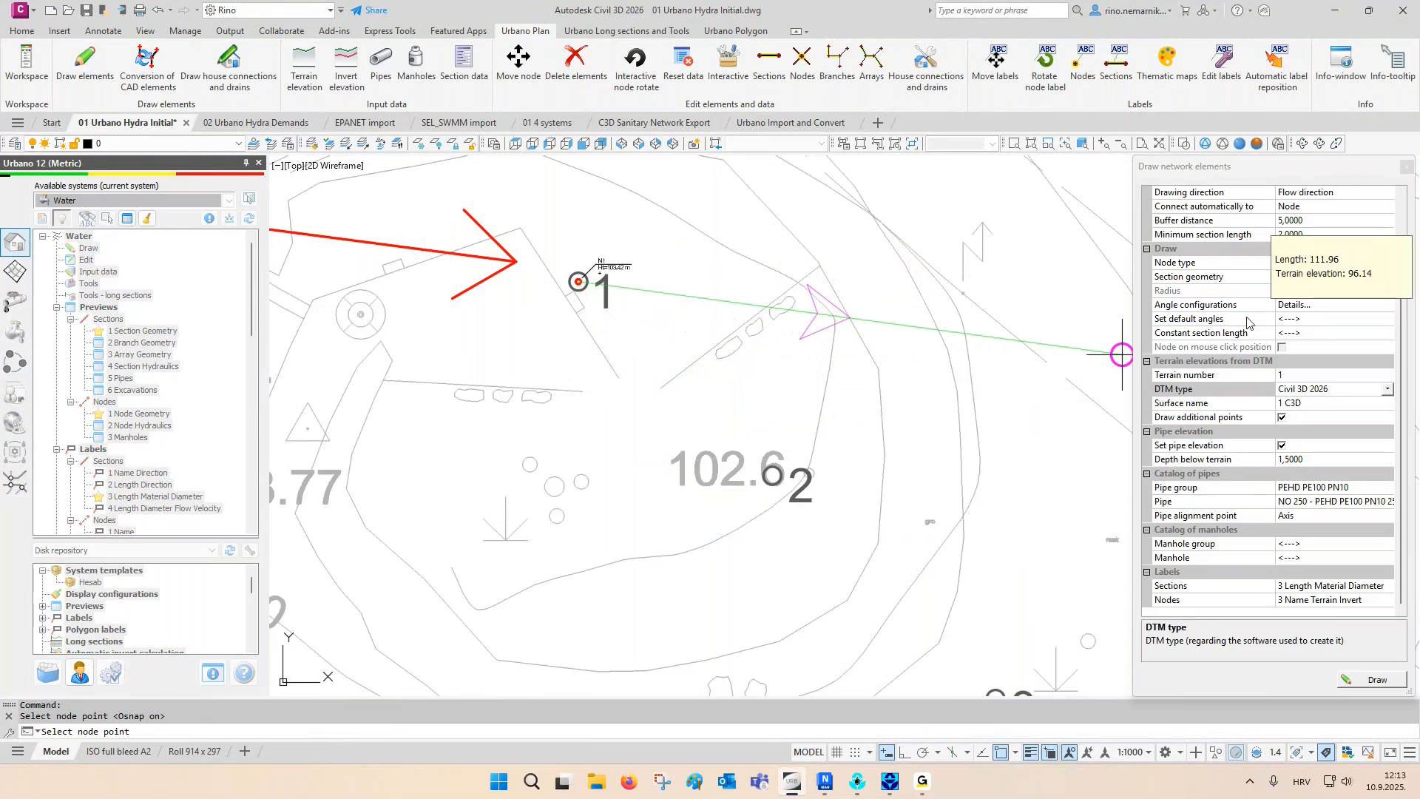
# - Review the angle configuration "w/o 30 & 60" and set it as the default angles for drawing
pyautogui.click(1314, 311)
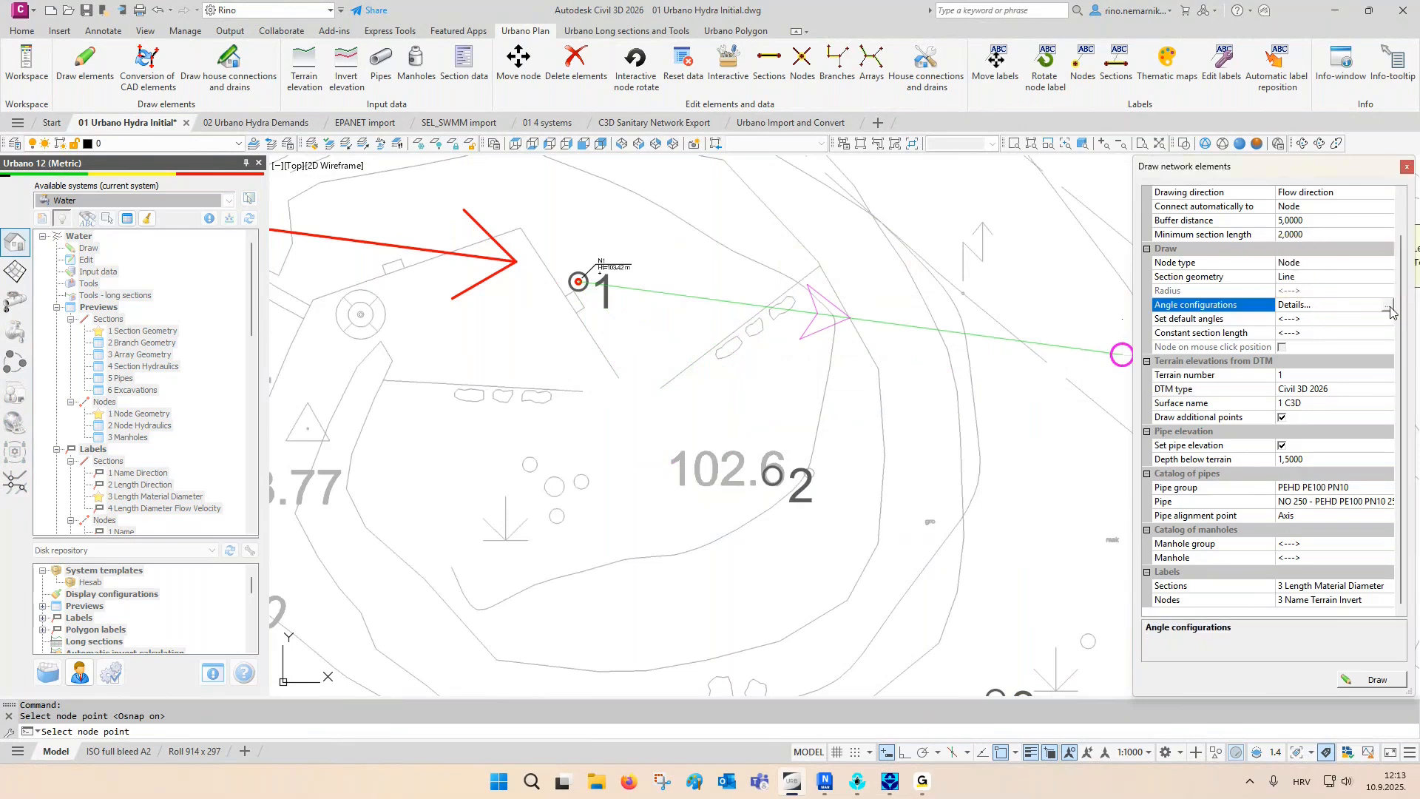
pyautogui.click(1387, 310)
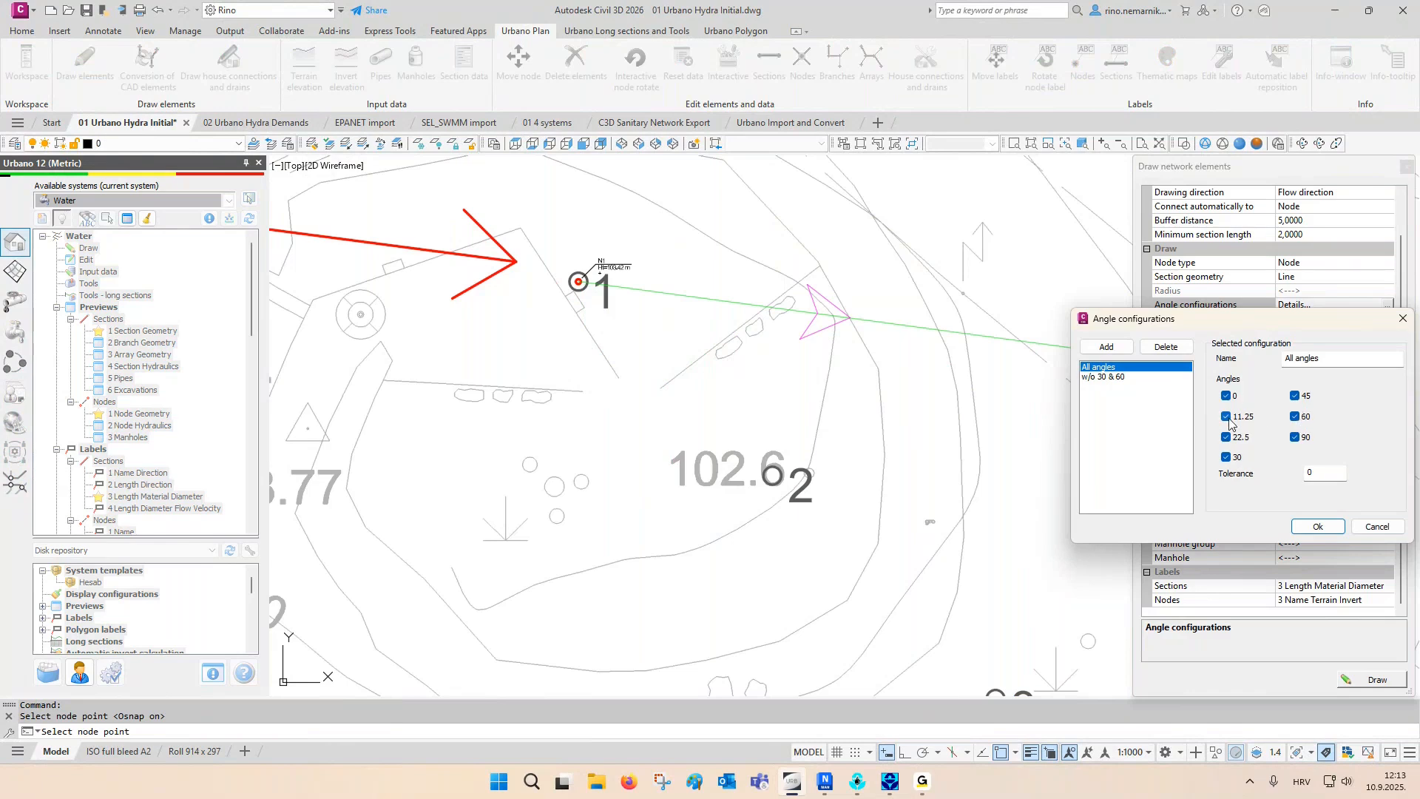
pyautogui.click(1105, 377)
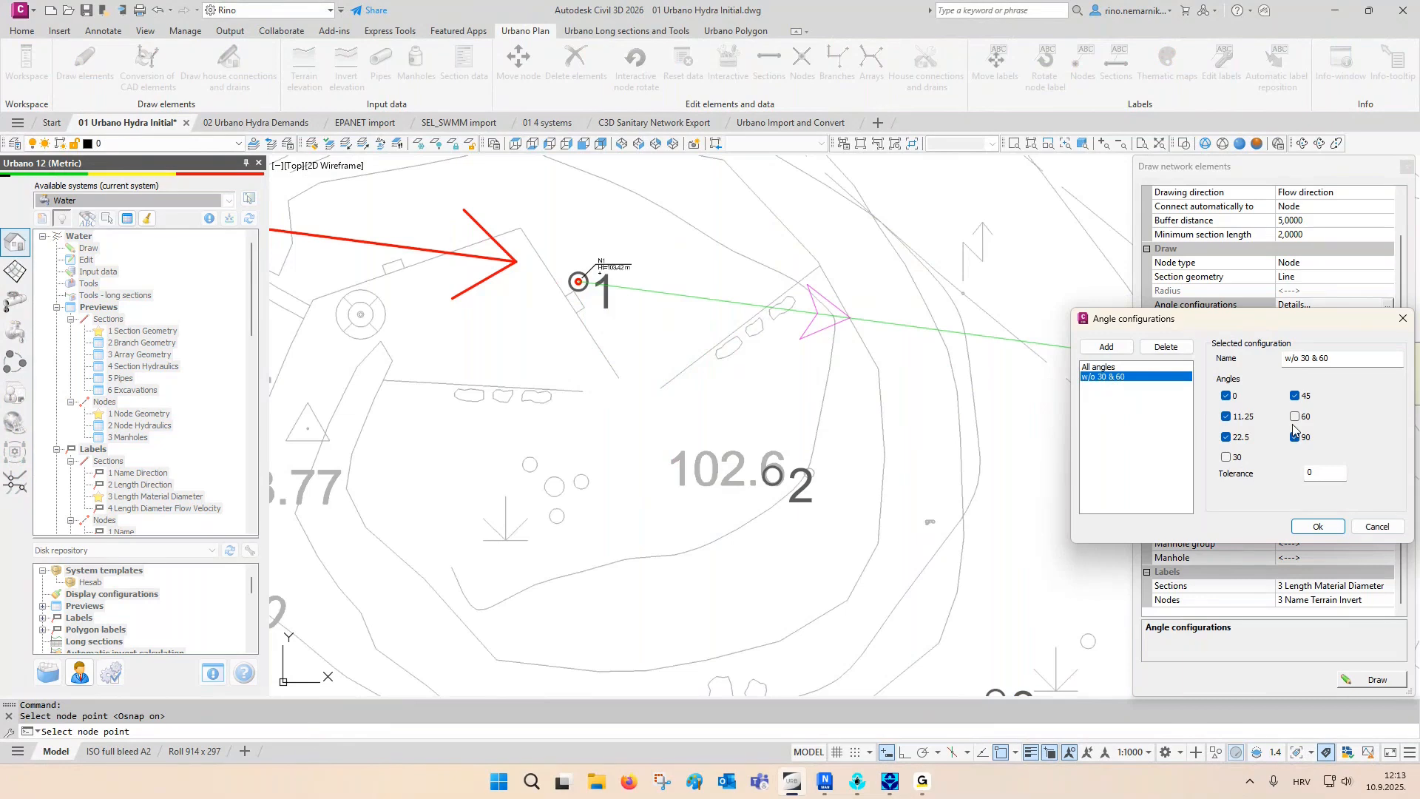
pyautogui.click(1317, 526)
pyautogui.click(1294, 327)
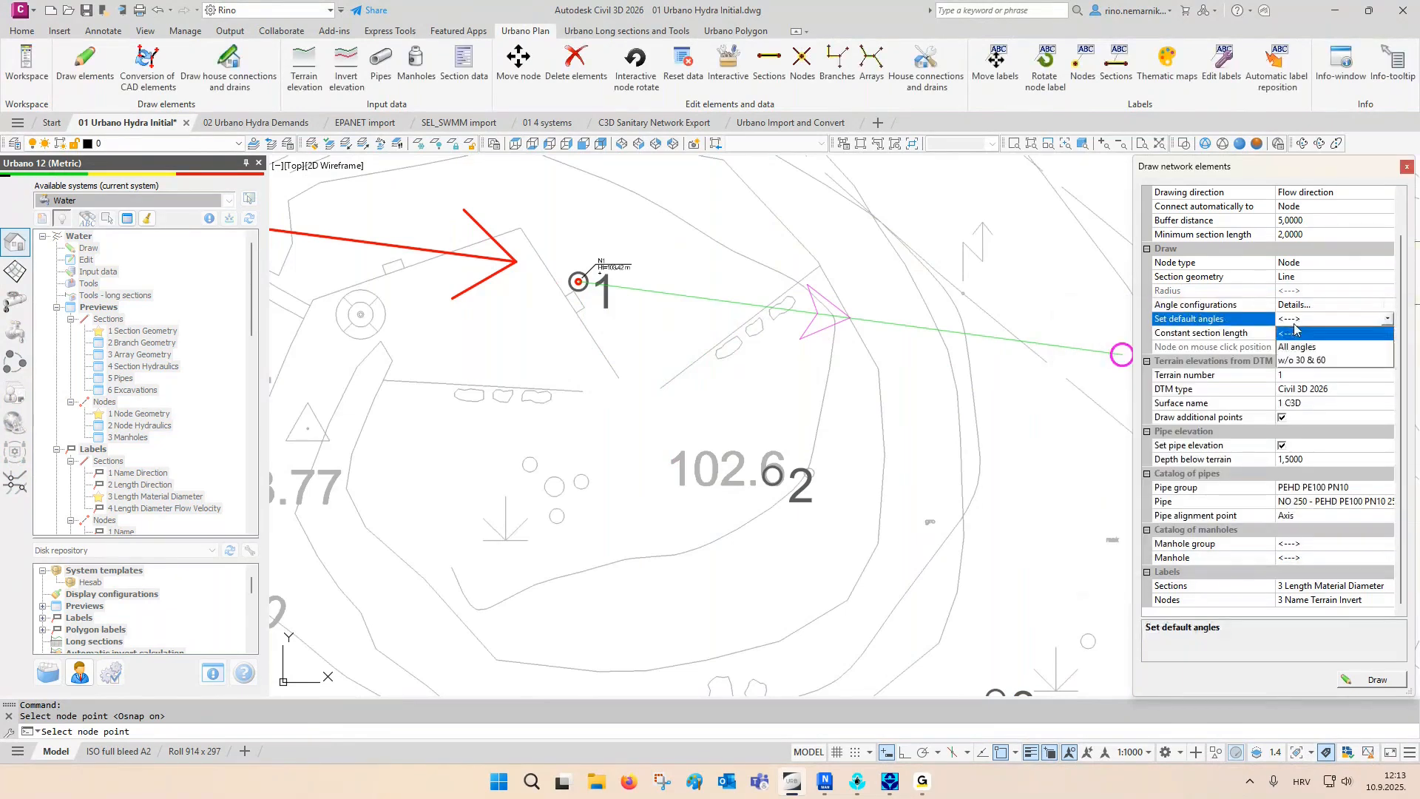
pyautogui.click(1302, 361)
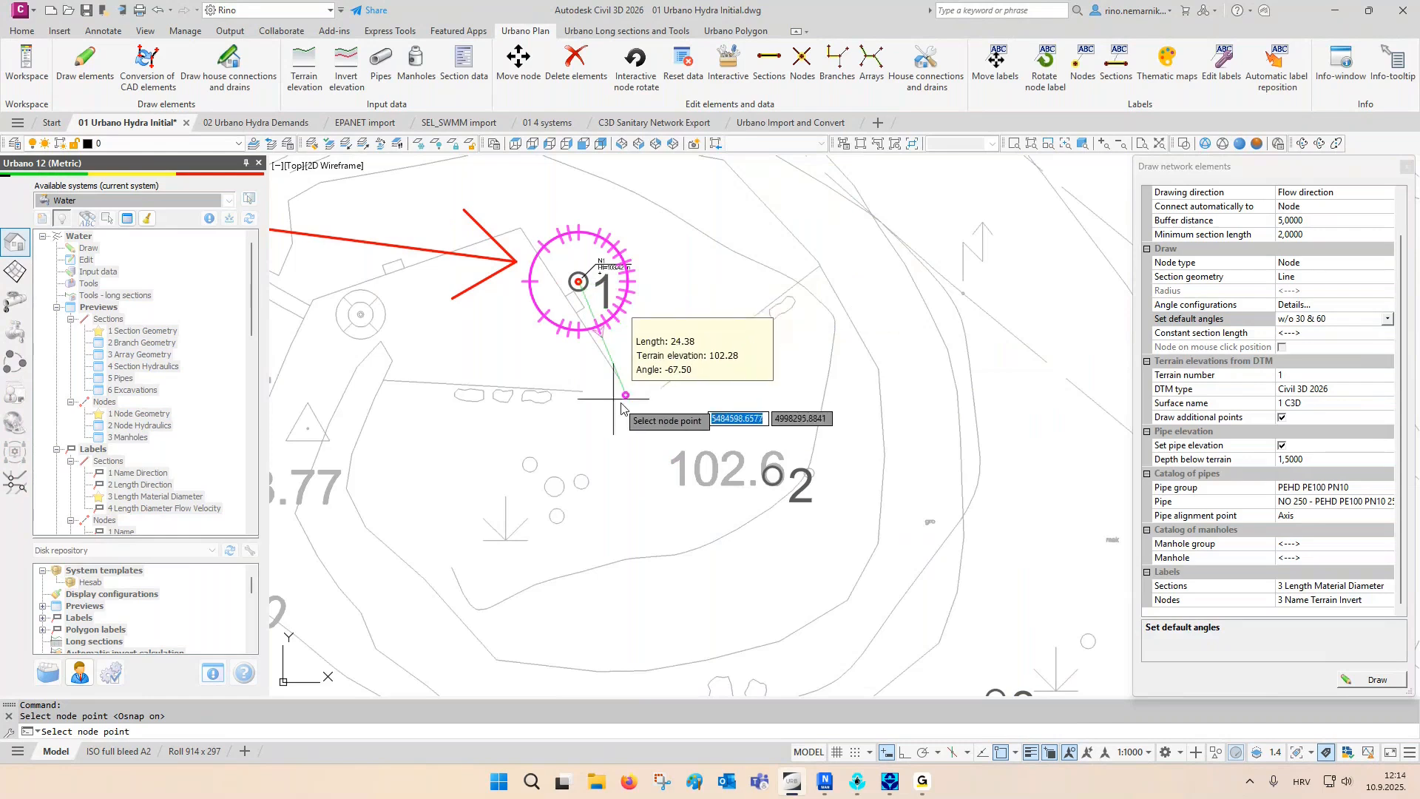
# - Draw straight pipeline sections from point 1 through points 2 and 3 to point 4
pyautogui.click(773, 474)
pyautogui.moveTo(974, 557); pyautogui.dragTo(863, 301, button='middle')
pyautogui.click(887, 444)
pyautogui.moveTo(931, 519); pyautogui.dragTo(779, 272, button='middle')
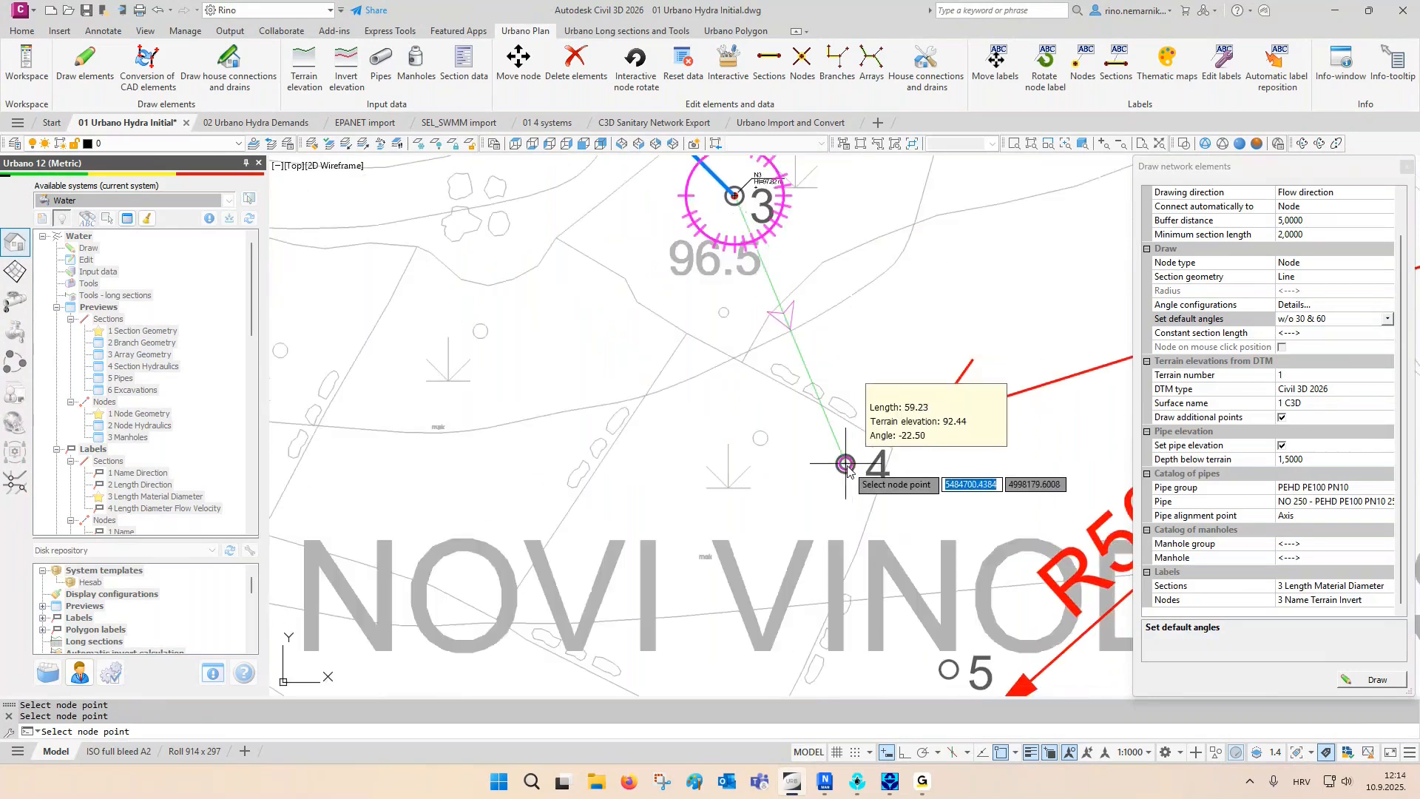
pyautogui.click(845, 464)
# - Clear the default angles restriction and draw the straight pipeline section from point 4 to point 5
pyautogui.click(1386, 319)
pyautogui.click(1379, 332)
pyautogui.moveTo(953, 588)
pyautogui.mouseDown(button='middle')
pyautogui.moveTo(881, 406)
pyautogui.moveTo(896, 409)
pyautogui.moveTo(763, 378)
pyautogui.mouseUp(button='middle')
pyautogui.click(877, 488)
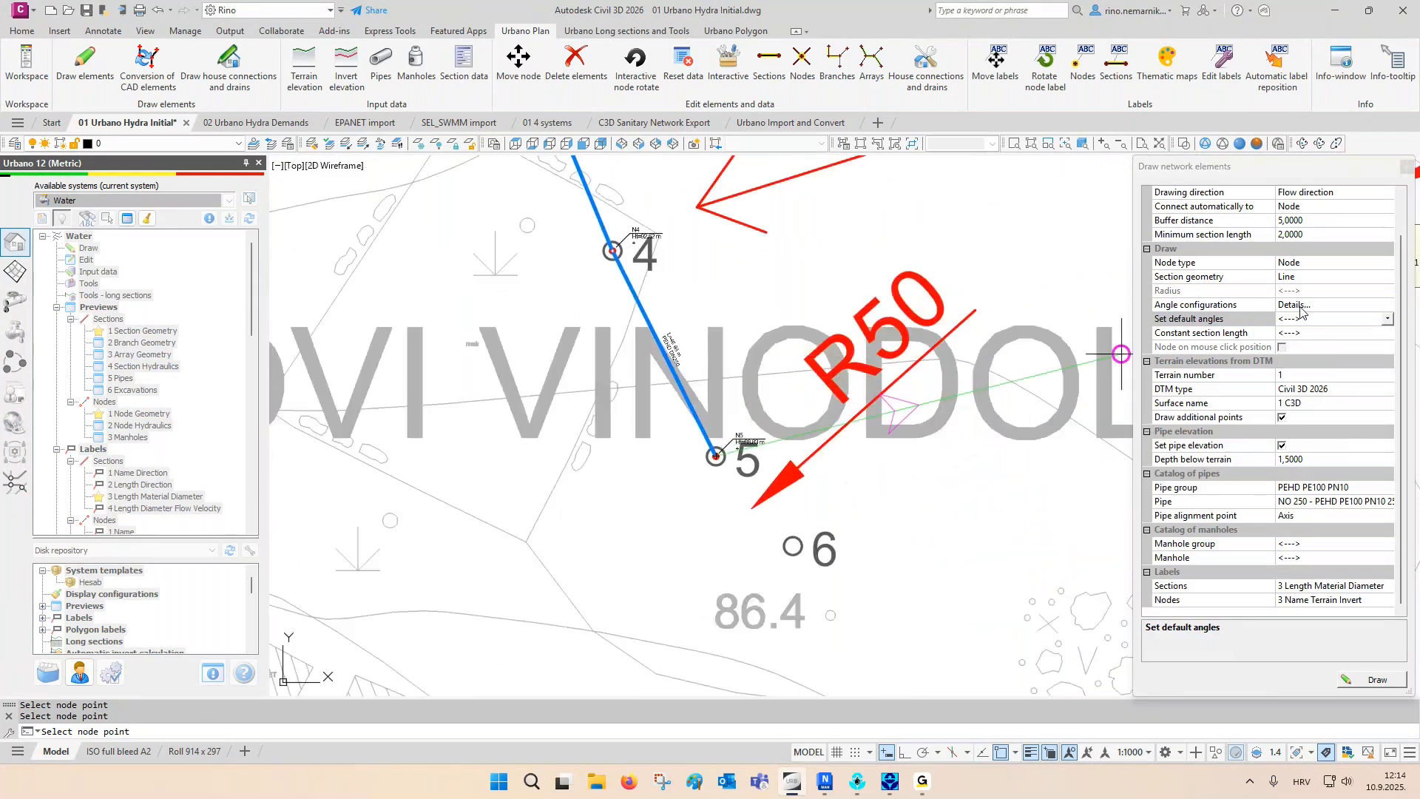
# - Set the section geometry to Arc with a radius of 50 and draw the curved section from point 5 to point 6
pyautogui.click(1310, 278)
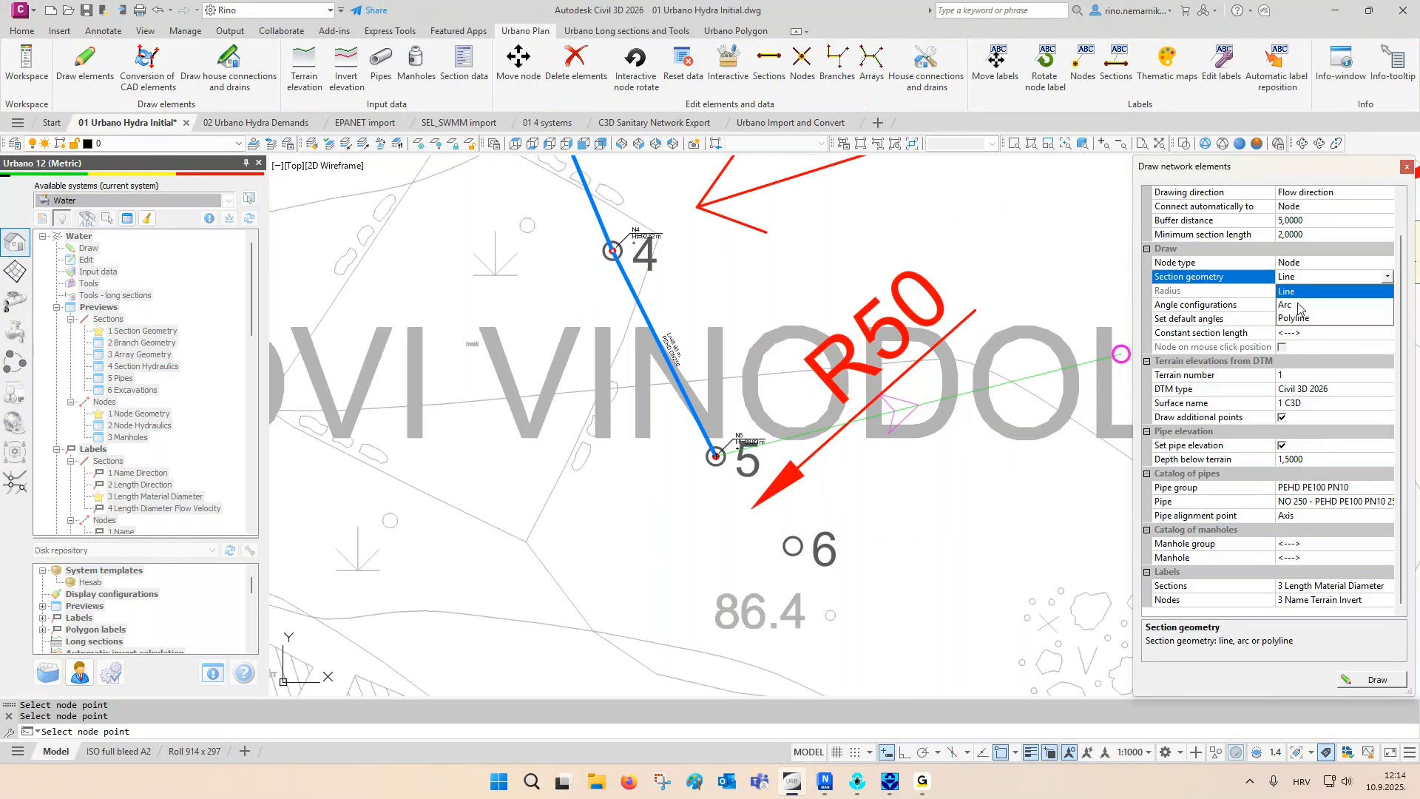
pyautogui.click(1299, 305)
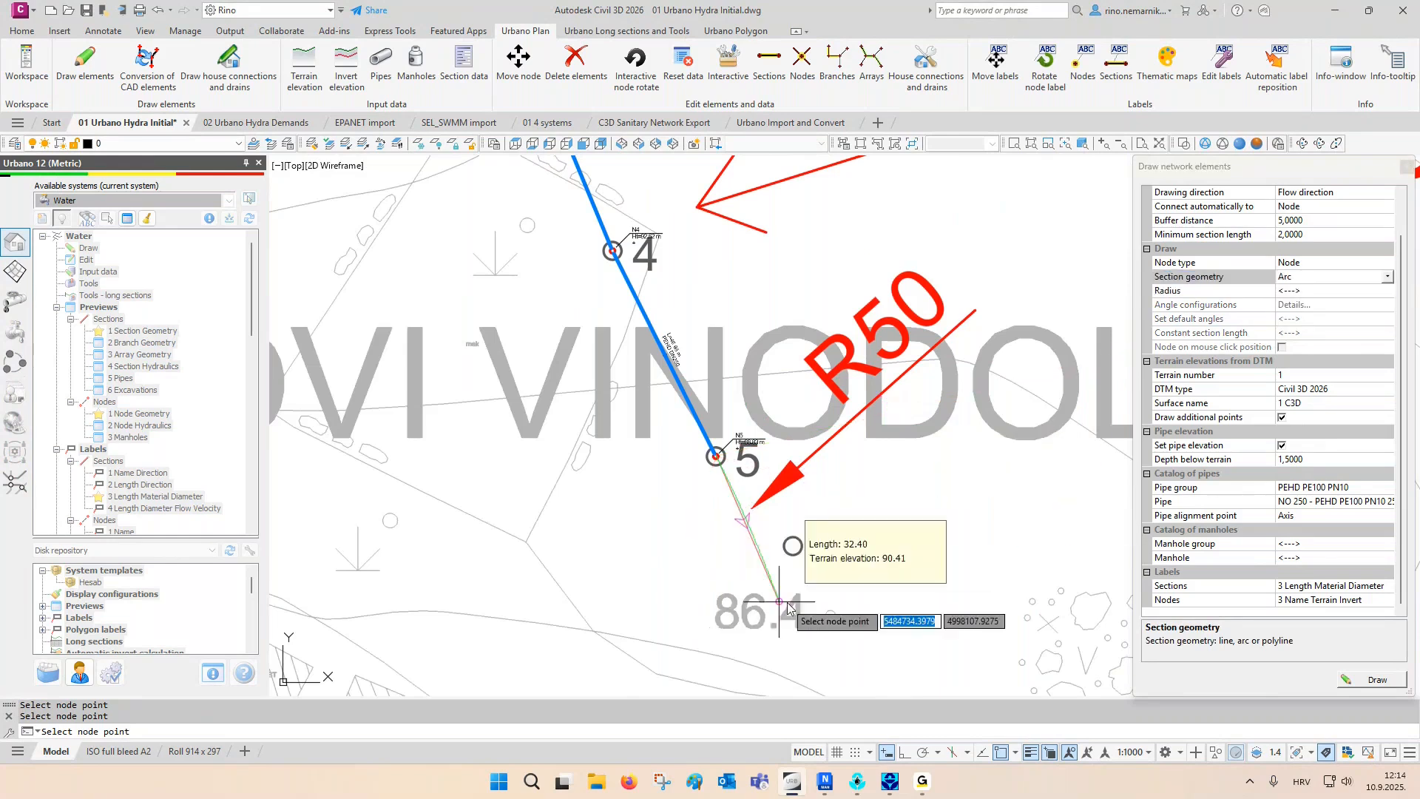
pyautogui.moveTo(790, 567); pyautogui.dragTo(741, 464, button='middle')
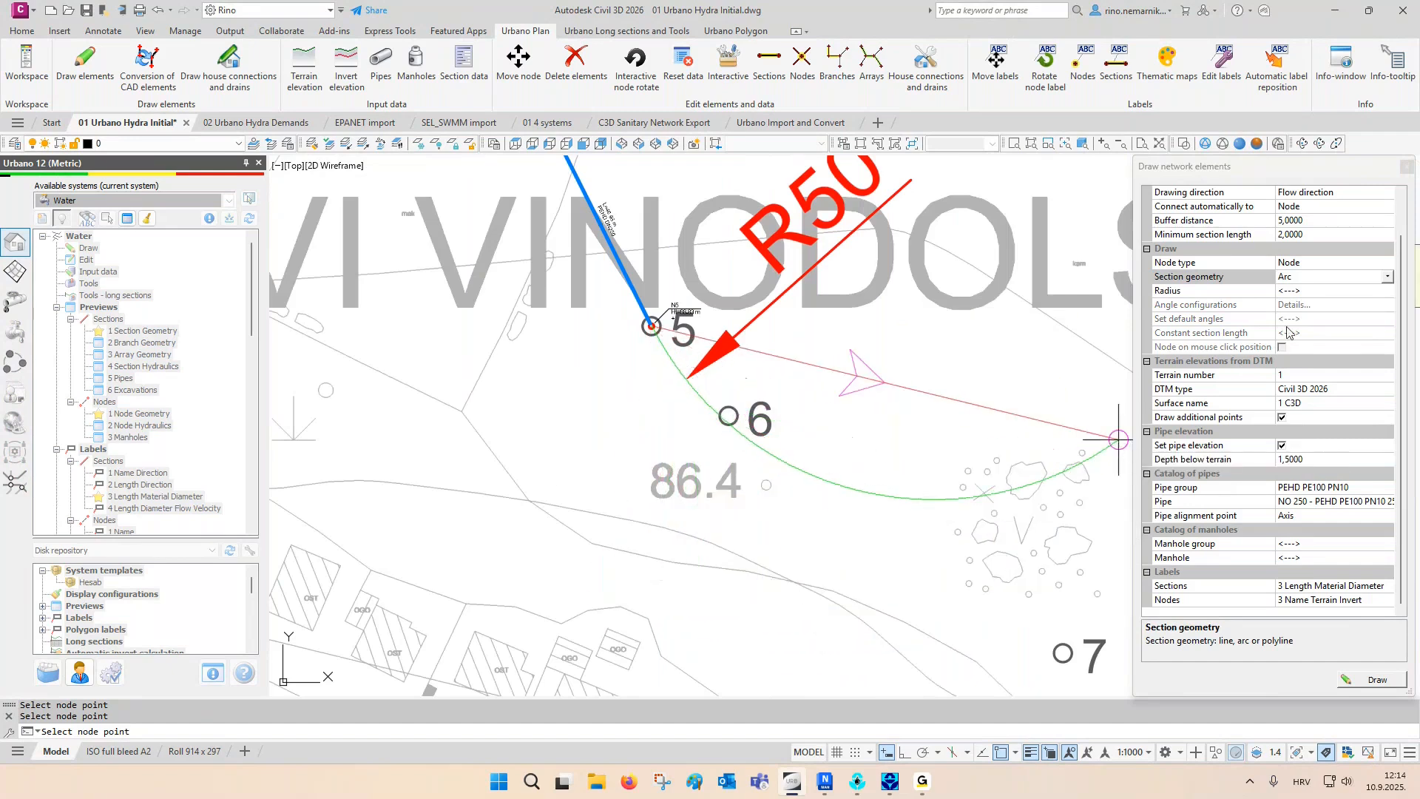
pyautogui.click(1312, 292)
pyautogui.click(1387, 293)
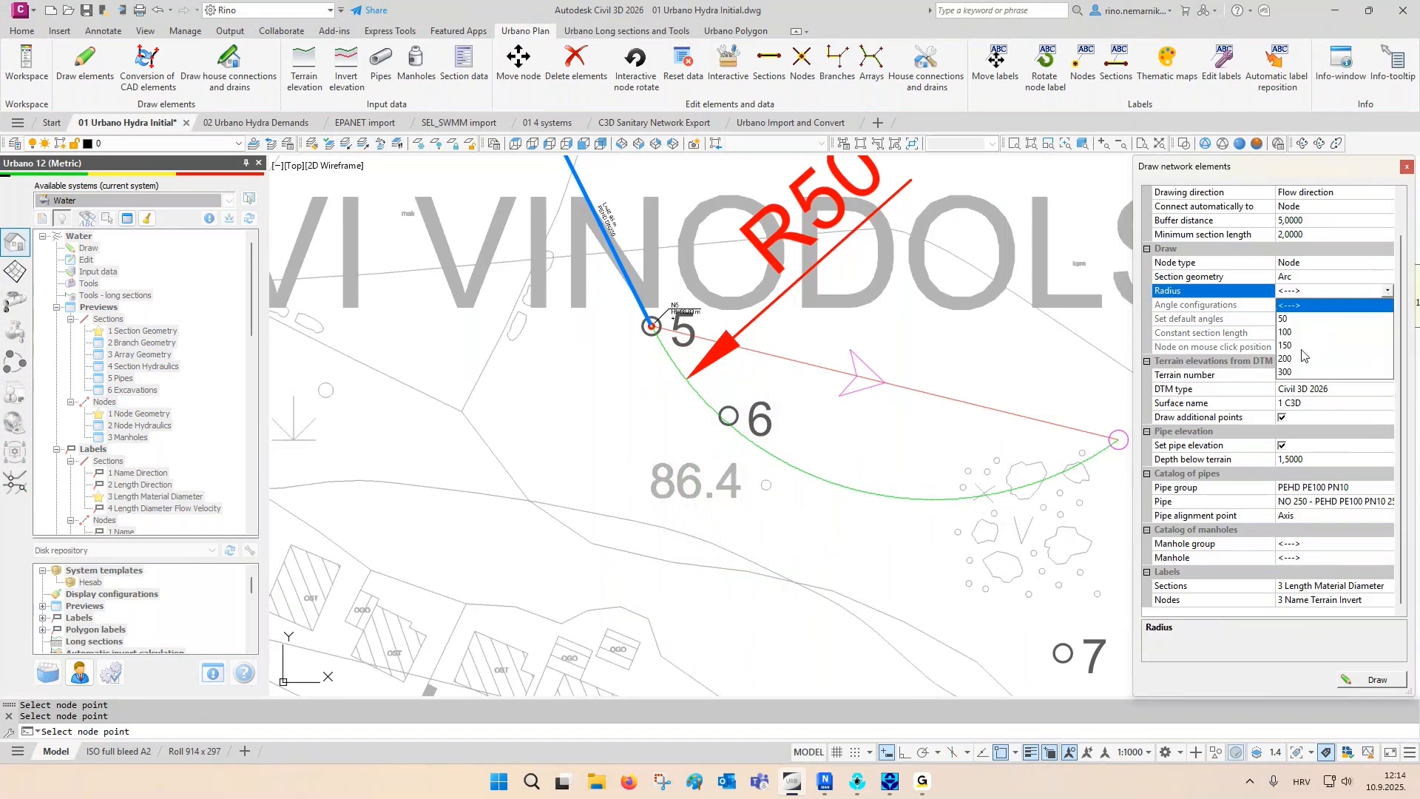
pyautogui.click(1309, 293)
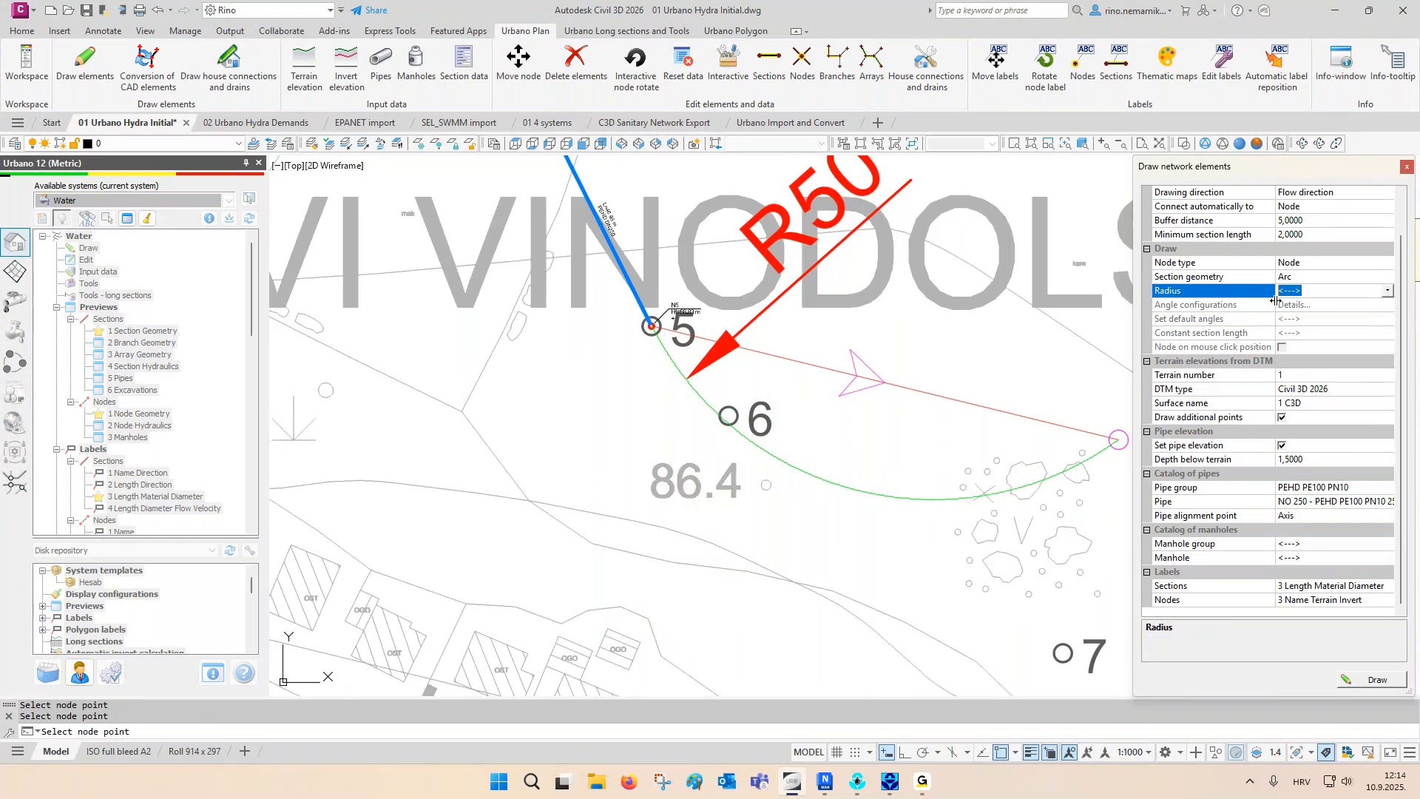
pyautogui.press('Return')
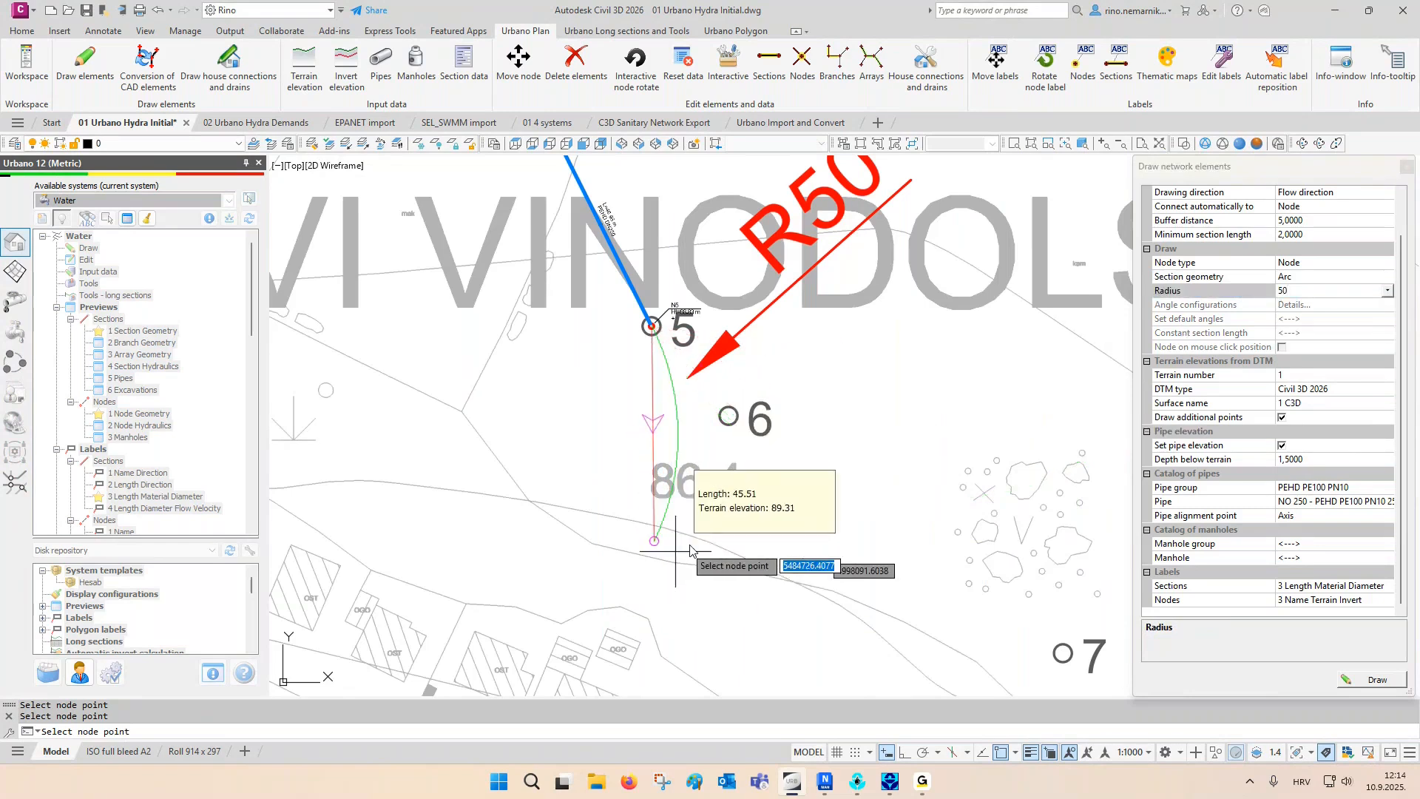
pyautogui.click(729, 415)
# - Switch the section geometry to Line and draw the straight pipeline section from point 6 to point 7
pyautogui.moveTo(892, 549); pyautogui.dragTo(732, 456, button='middle')
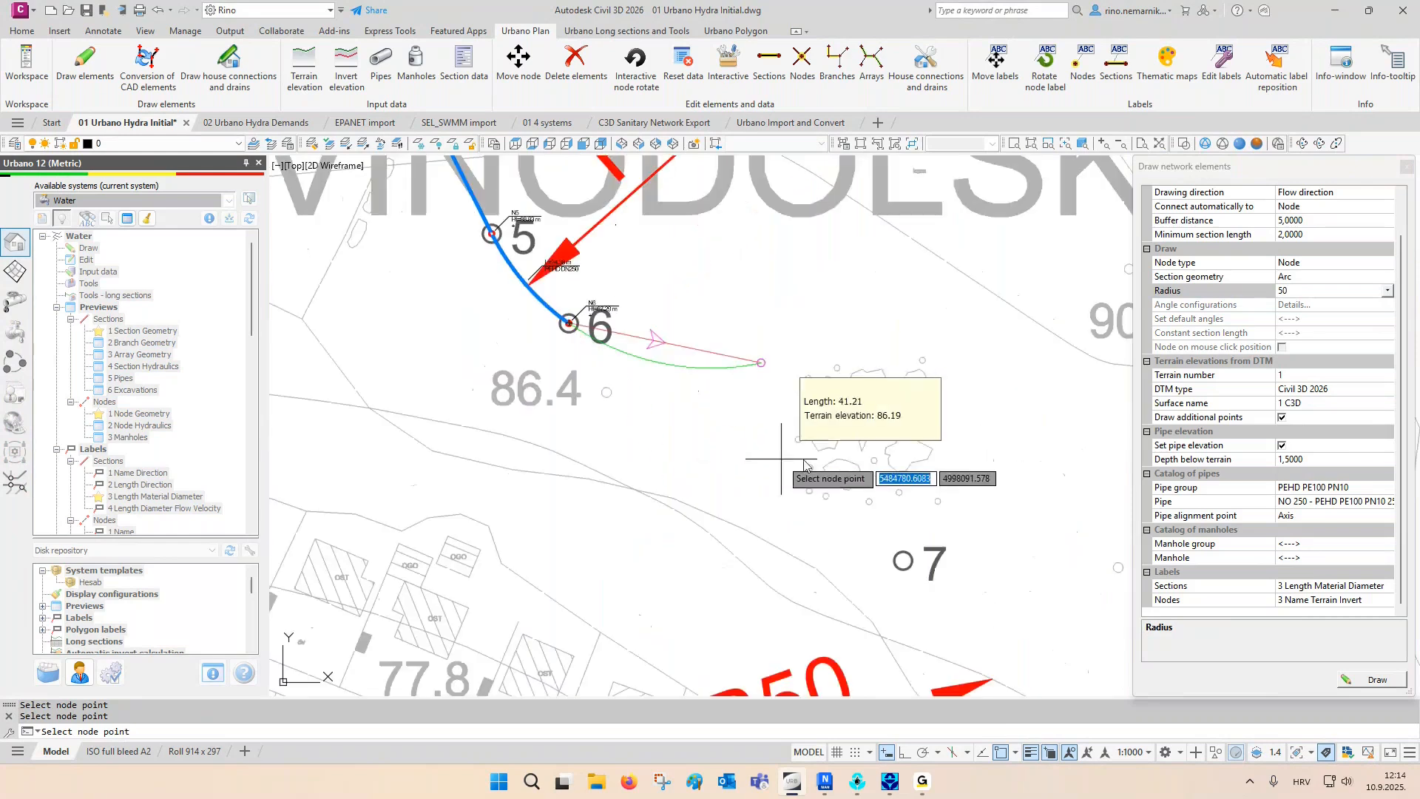
pyautogui.click(1319, 278)
pyautogui.click(1318, 279)
pyautogui.click(1308, 291)
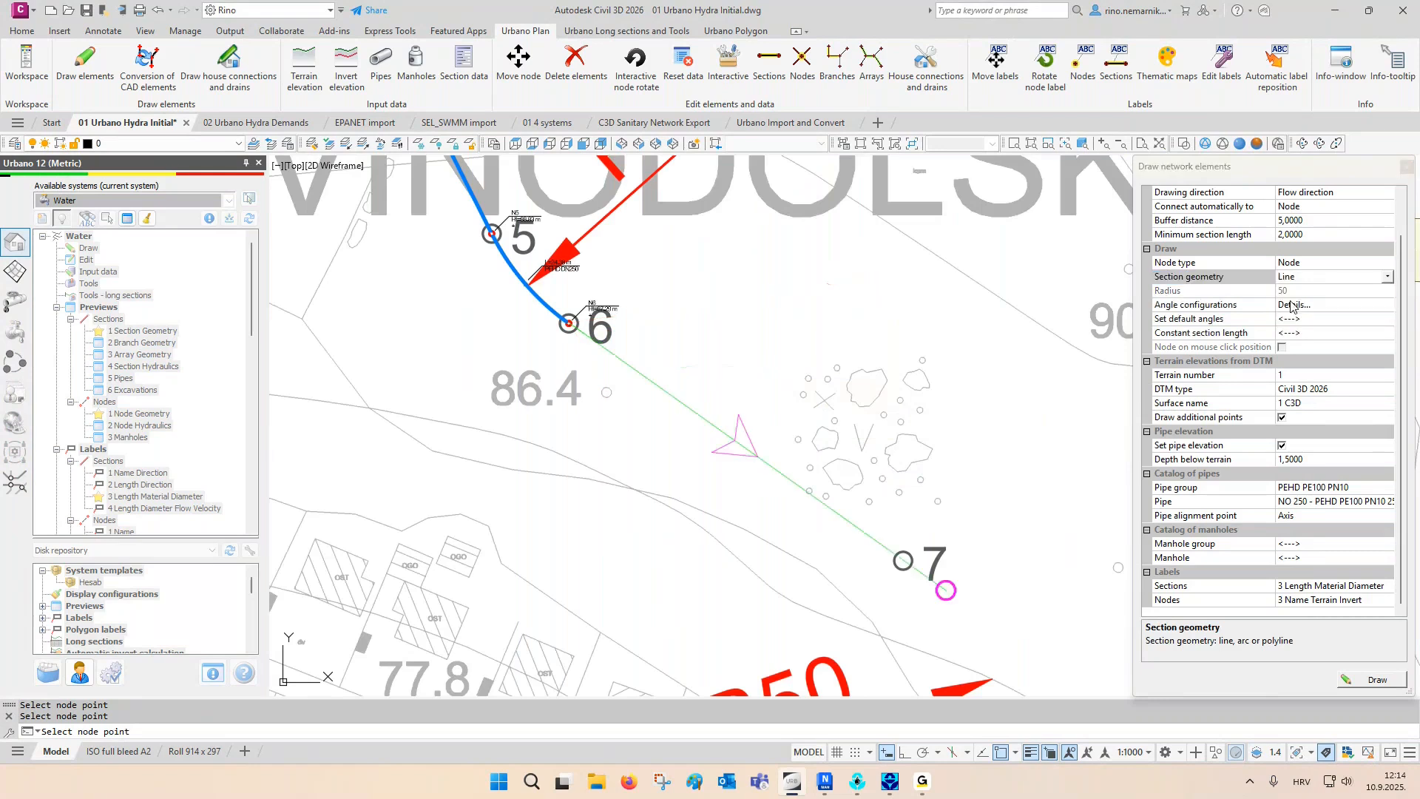
pyautogui.click(903, 560)
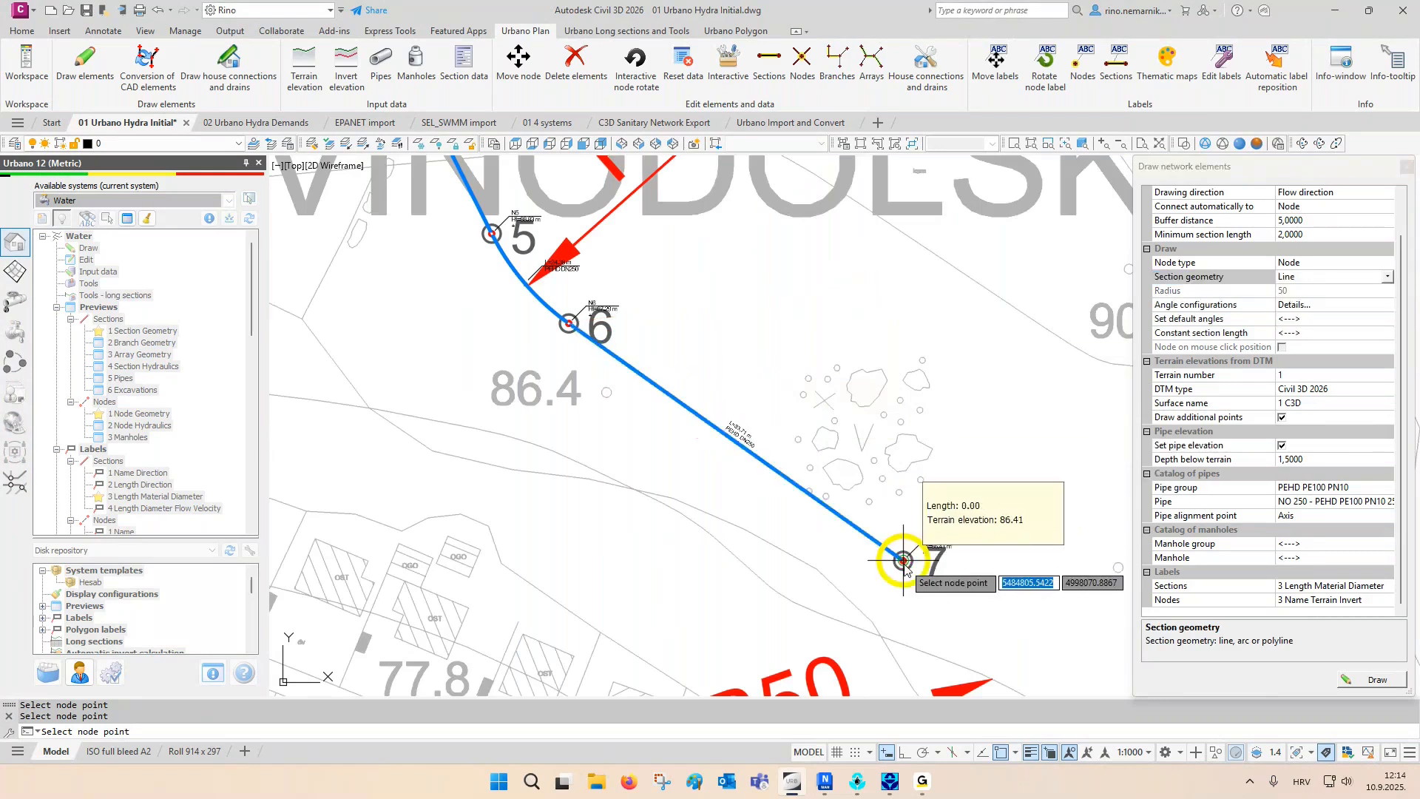
# - Switch the section geometry to Arc and draw the radius 50 pipeline section from point 7 to point 8
pyautogui.moveTo(903, 562); pyautogui.dragTo(801, 334, button='middle')
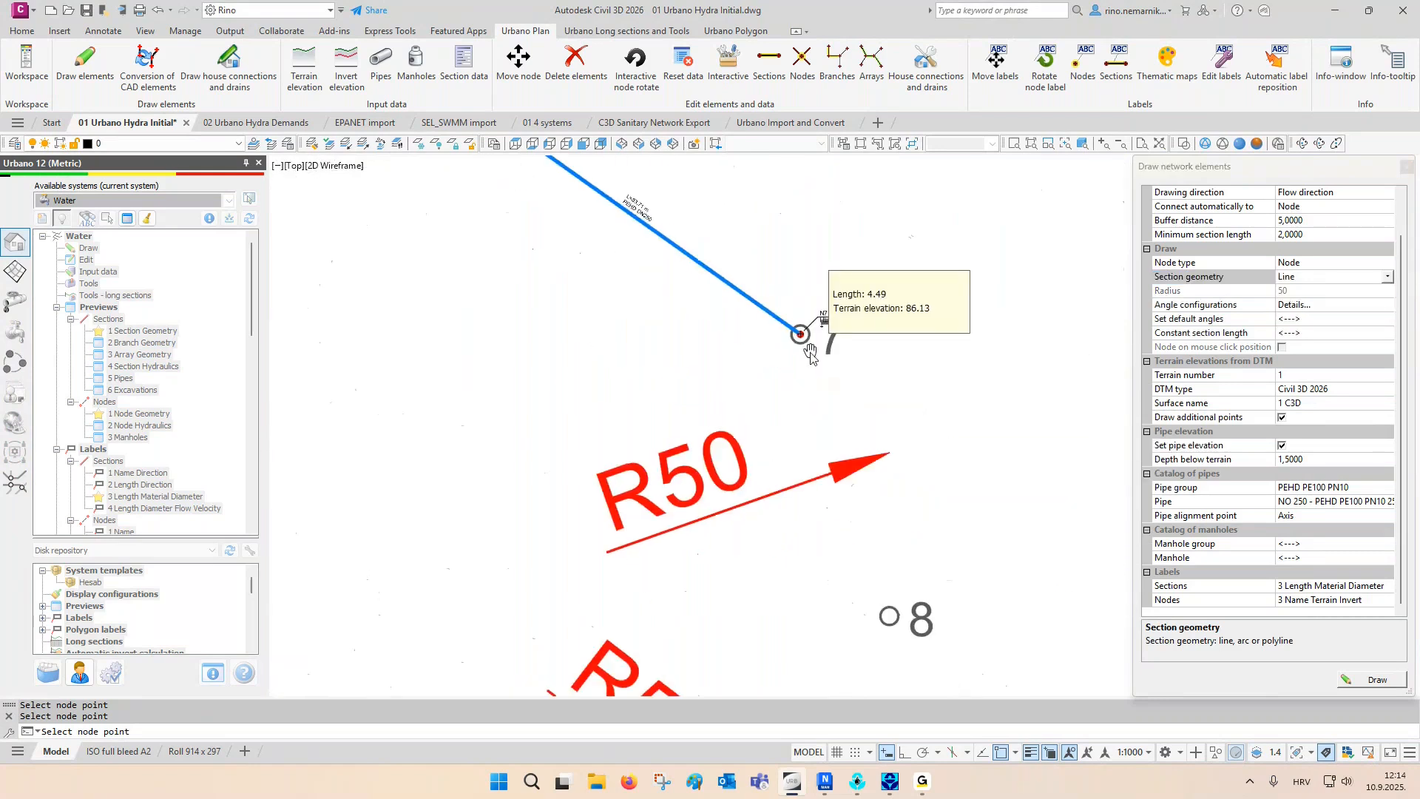
pyautogui.click(1287, 278)
pyautogui.click(1286, 306)
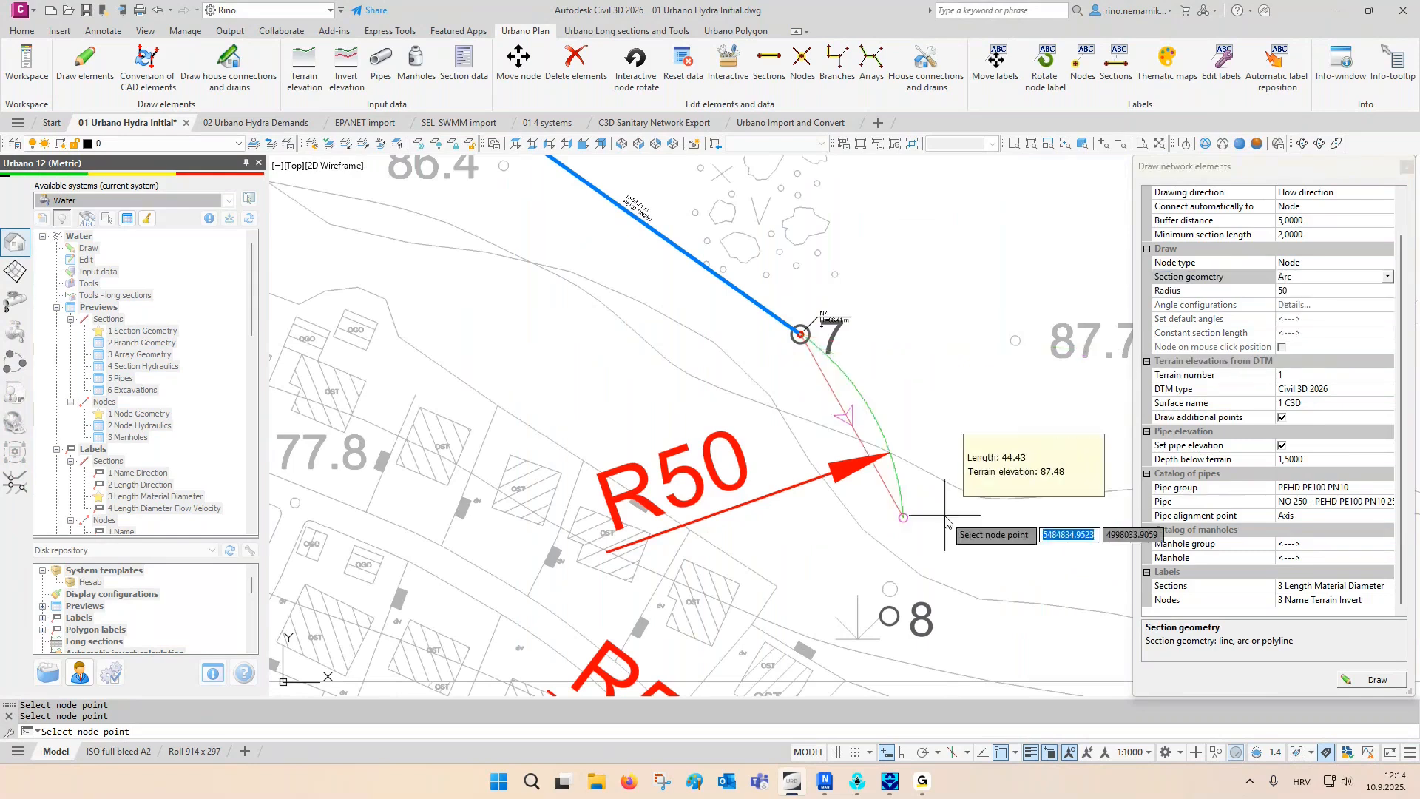
pyautogui.moveTo(946, 515); pyautogui.dragTo(924, 382, button='middle')
pyautogui.click(869, 483)
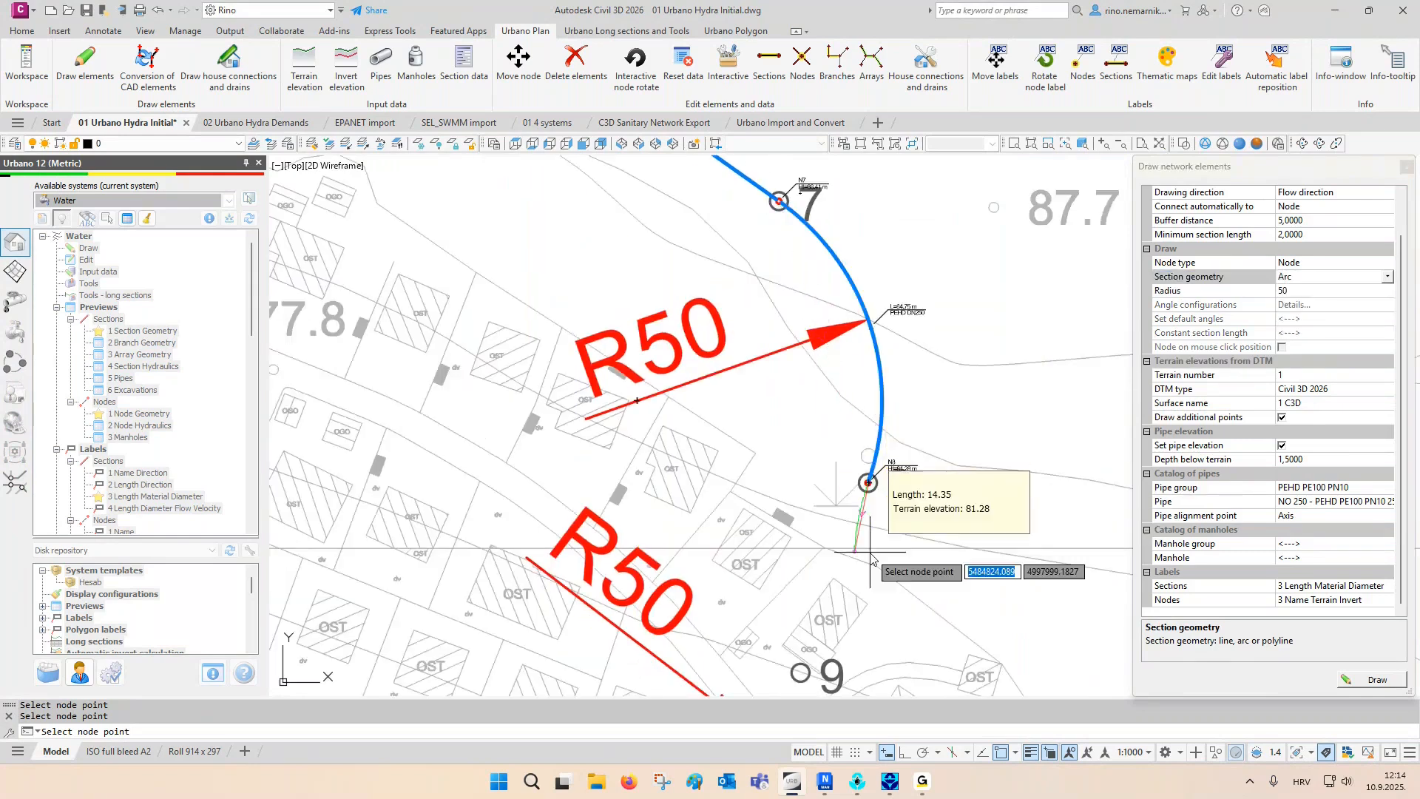
# - Set the section geometry back to Line and draw the straight pipeline section from point 8 to point 9
pyautogui.moveTo(868, 488); pyautogui.dragTo(862, 251, button='middle')
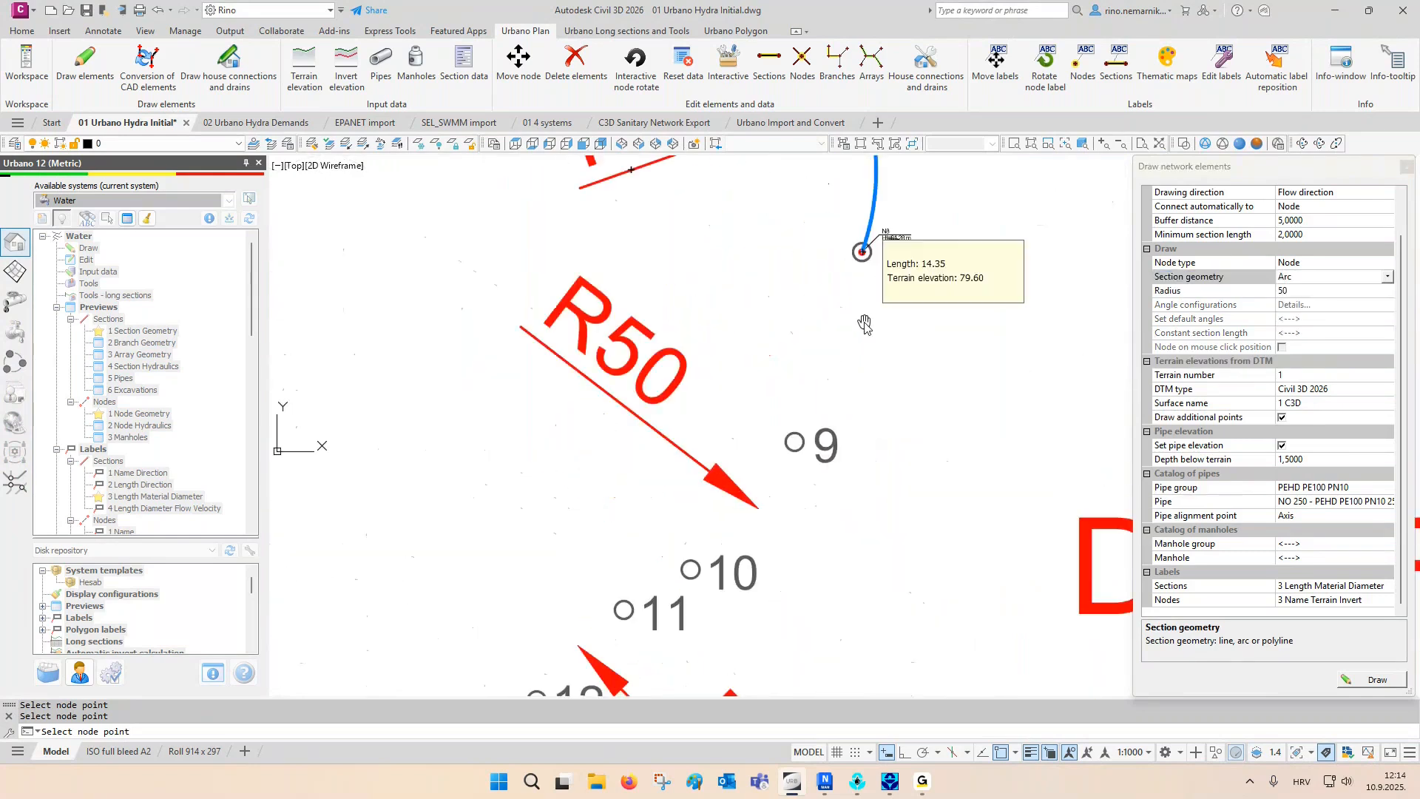
pyautogui.click(1303, 280)
pyautogui.click(1298, 291)
pyautogui.click(795, 444)
# - Set the section geometry to Arc and draw the radius 50 pipeline section from point 9 to point 10
pyautogui.moveTo(794, 443); pyautogui.dragTo(880, 325, button='middle')
pyautogui.click(1320, 287)
pyautogui.click(1304, 304)
pyautogui.scroll(2, 848, 452)
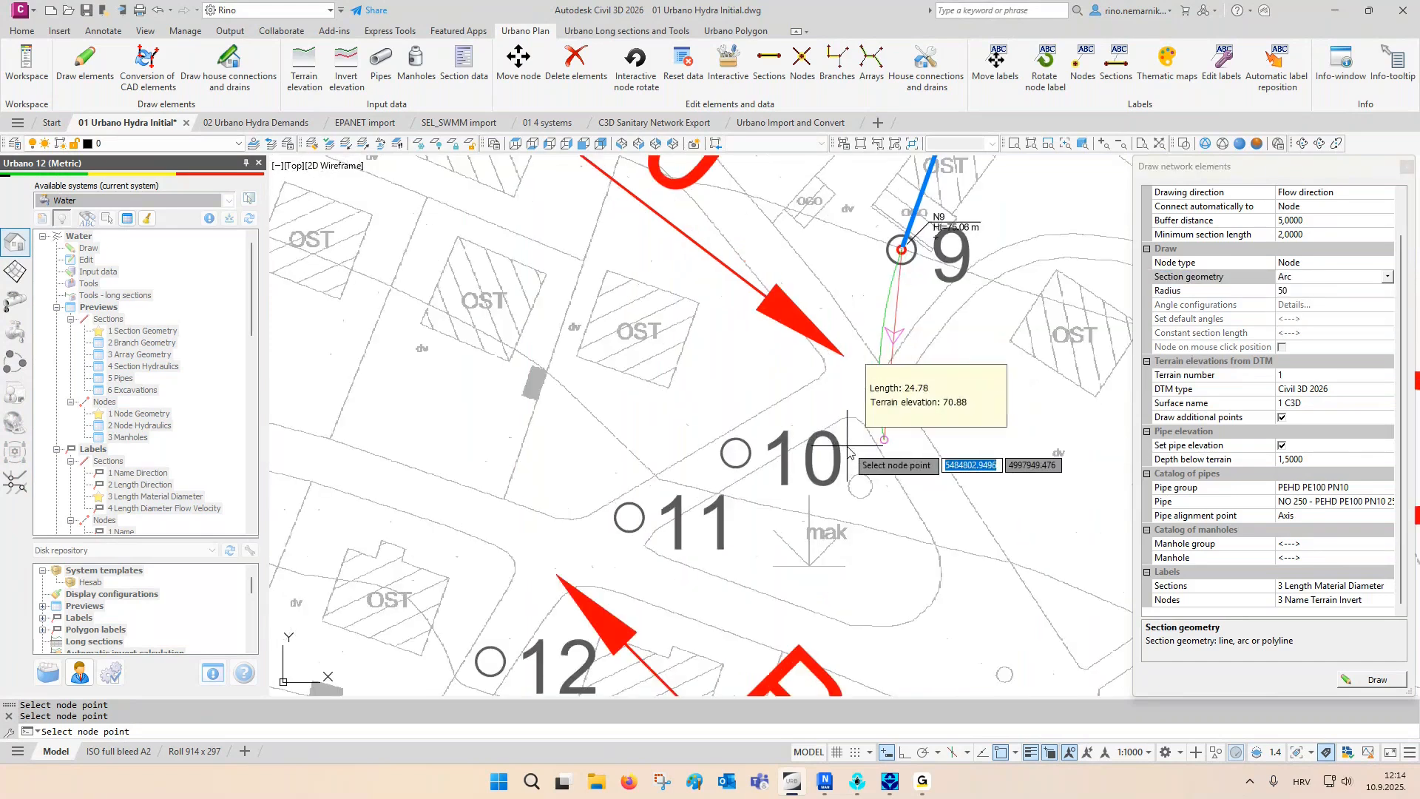
pyautogui.click(737, 453)
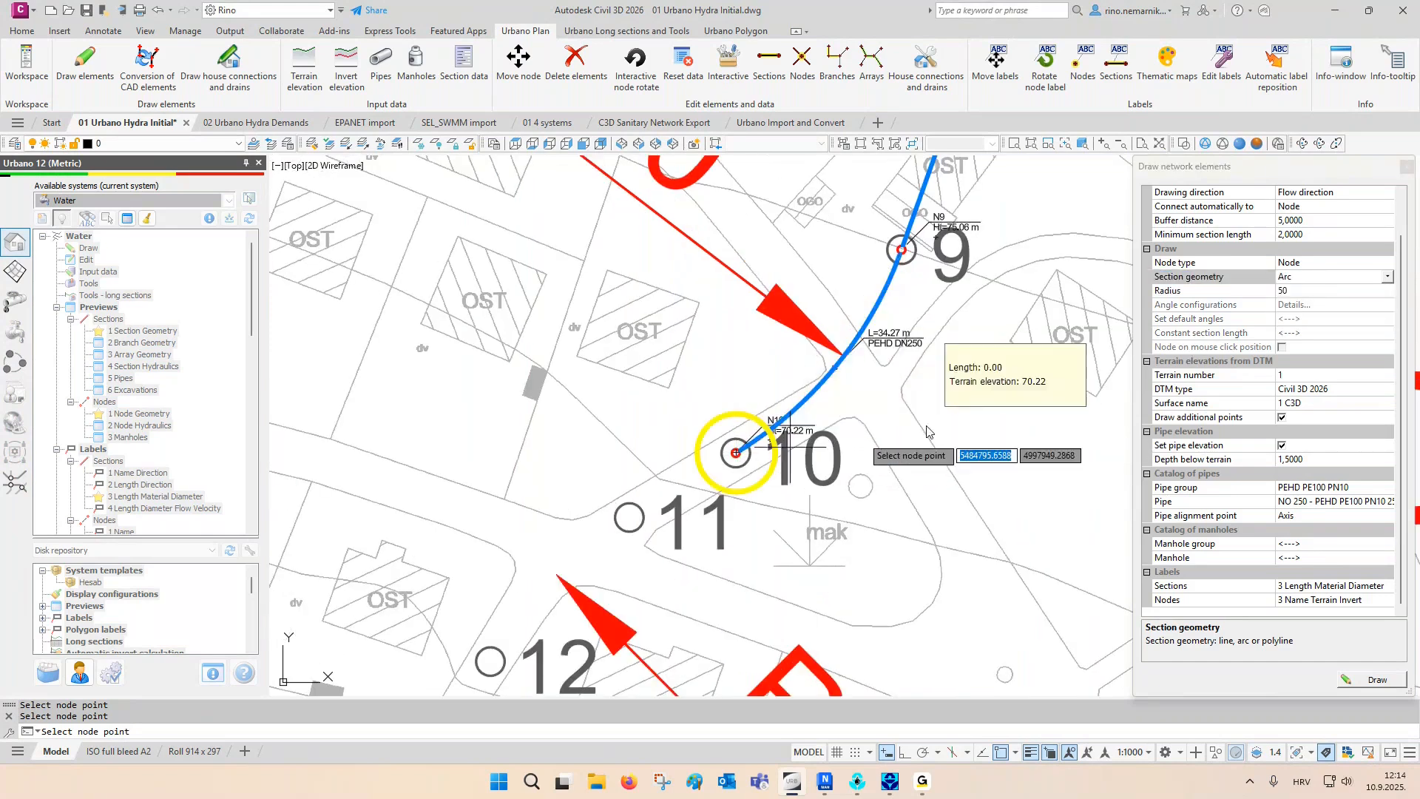
# - Change the section geometry to Line and draw the short straight pipeline section from point 10 to point 11
pyautogui.click(1301, 278)
pyautogui.click(1290, 290)
pyautogui.moveTo(766, 498); pyautogui.dragTo(981, 356, button='middle')
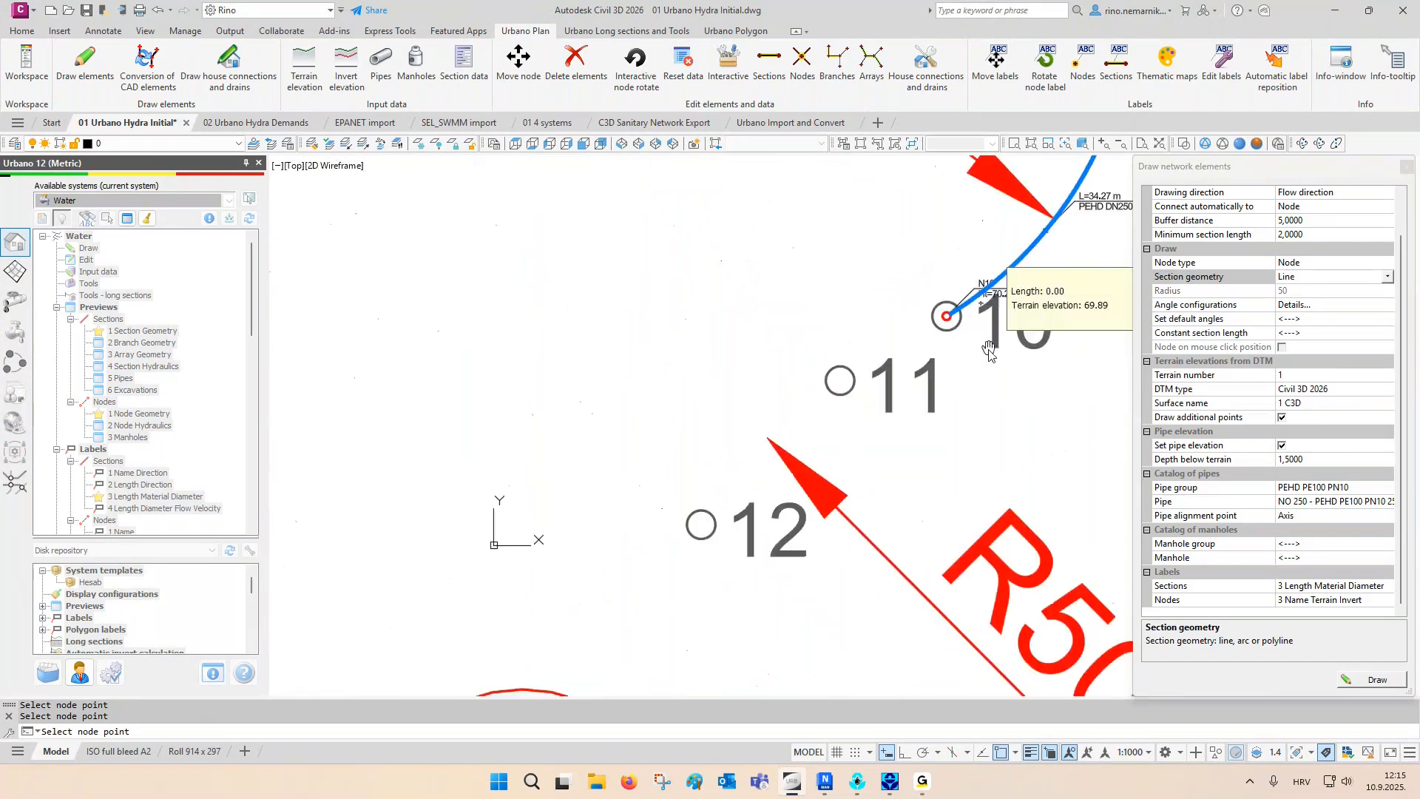
pyautogui.click(840, 380)
# - Change the section geometry to Arc and draw the radius 50 pipeline section from point 11 to point 12
pyautogui.click(1286, 280)
pyautogui.click(1284, 306)
pyautogui.moveTo(861, 392); pyautogui.dragTo(873, 302, button='middle')
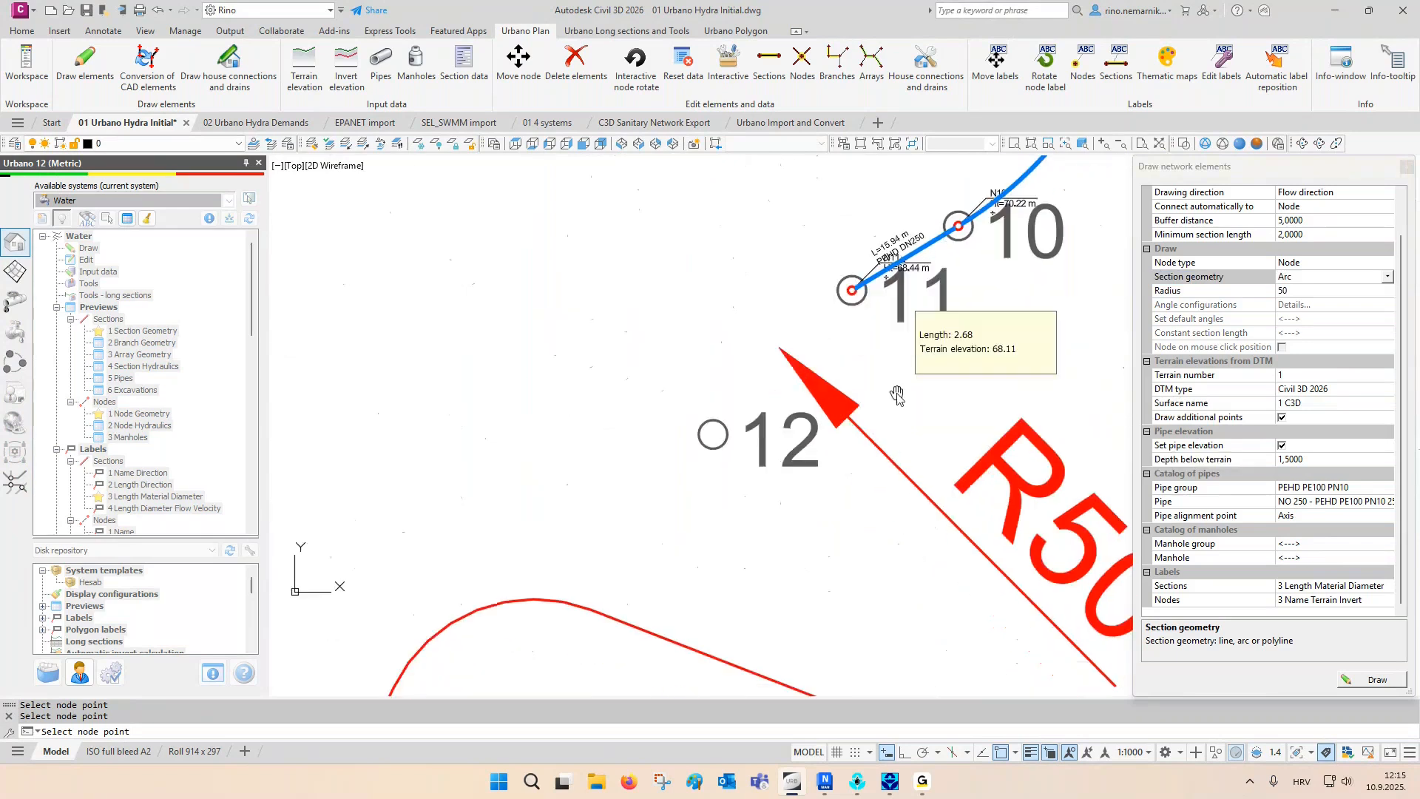
pyautogui.click(712, 436)
# - Draw the final straight pipeline section with Line geometry from point 12 to point 13 and finish drawing network elements
pyautogui.moveTo(786, 557); pyautogui.dragTo(847, 366, button='middle')
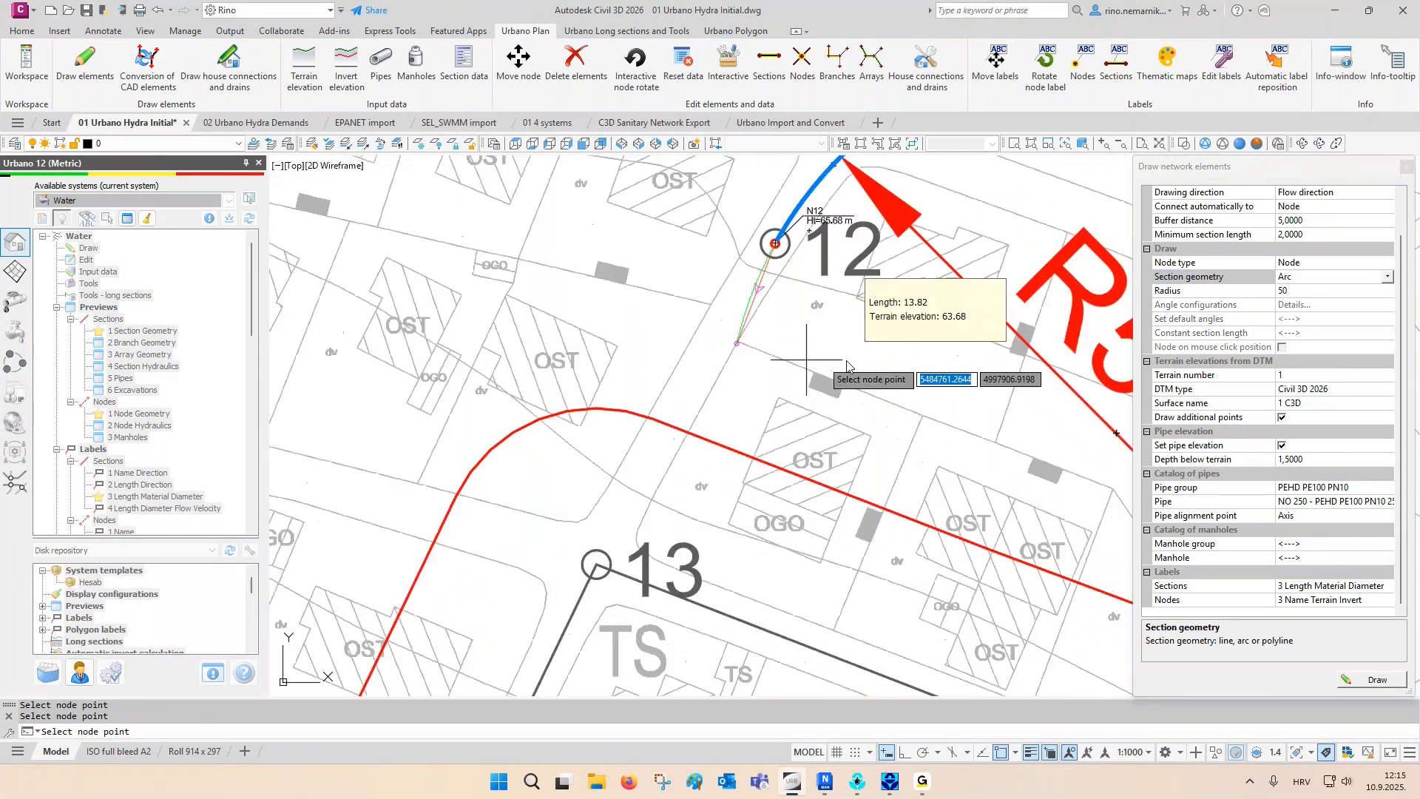
pyautogui.click(1305, 279)
pyautogui.click(1302, 290)
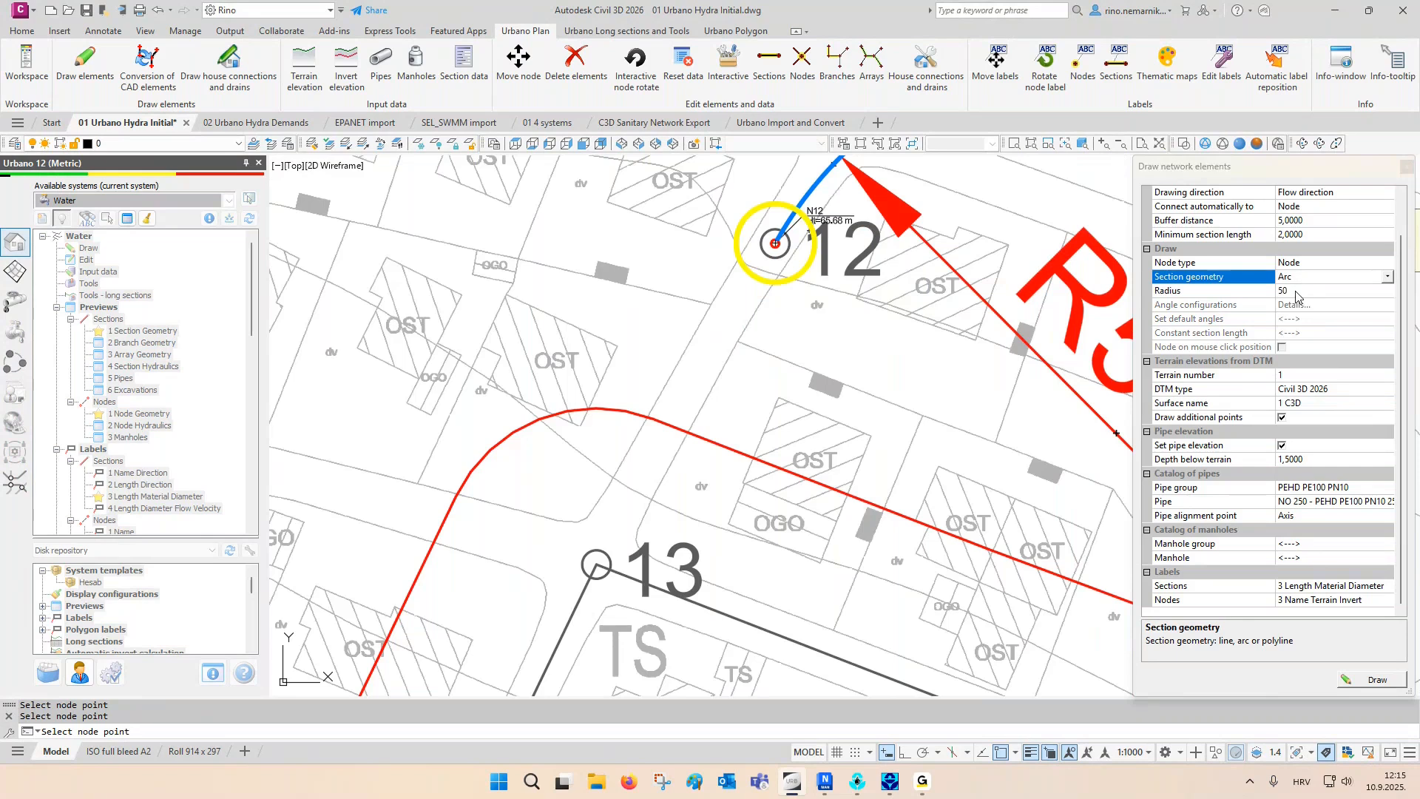
pyautogui.click(596, 565)
pyautogui.press('Escape')
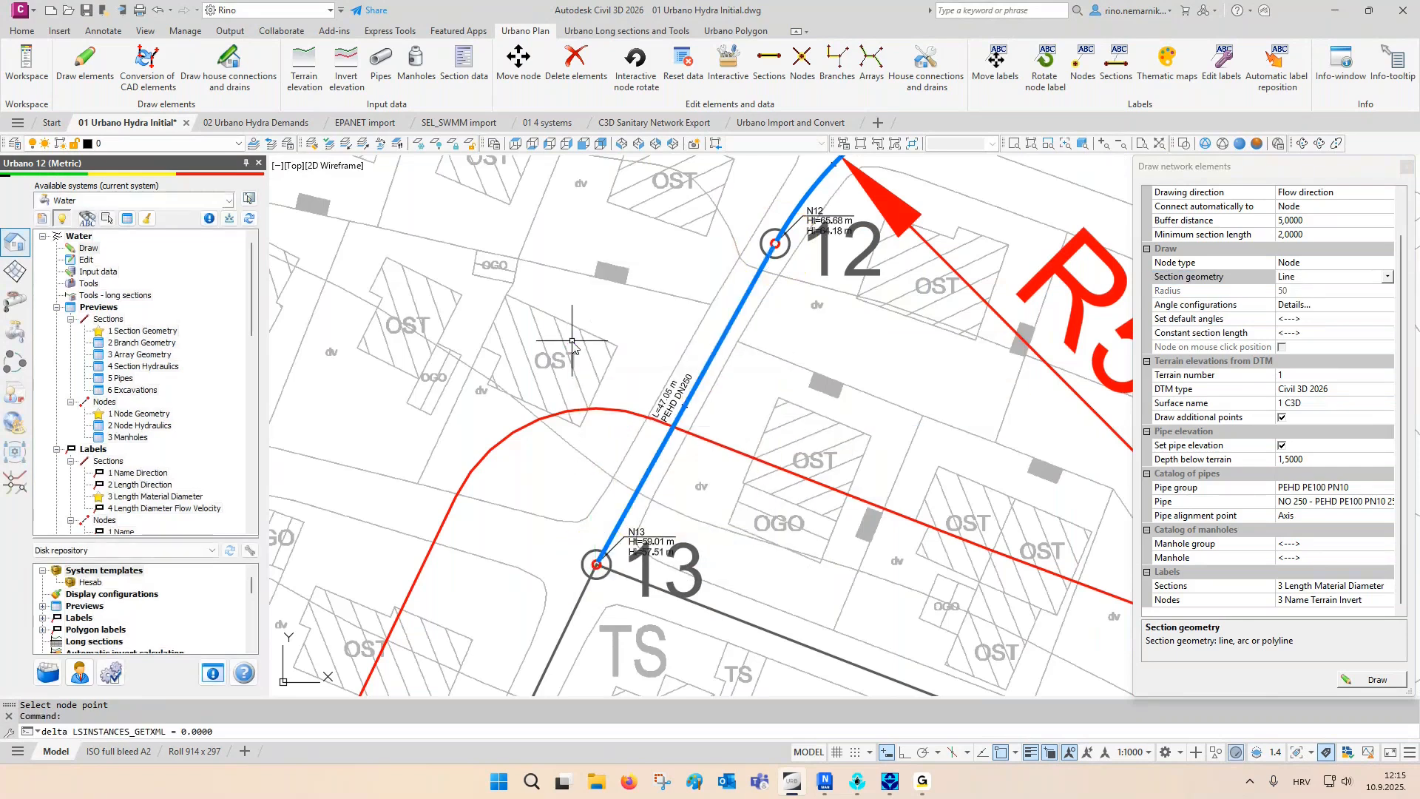
pyautogui.click(1405, 167)
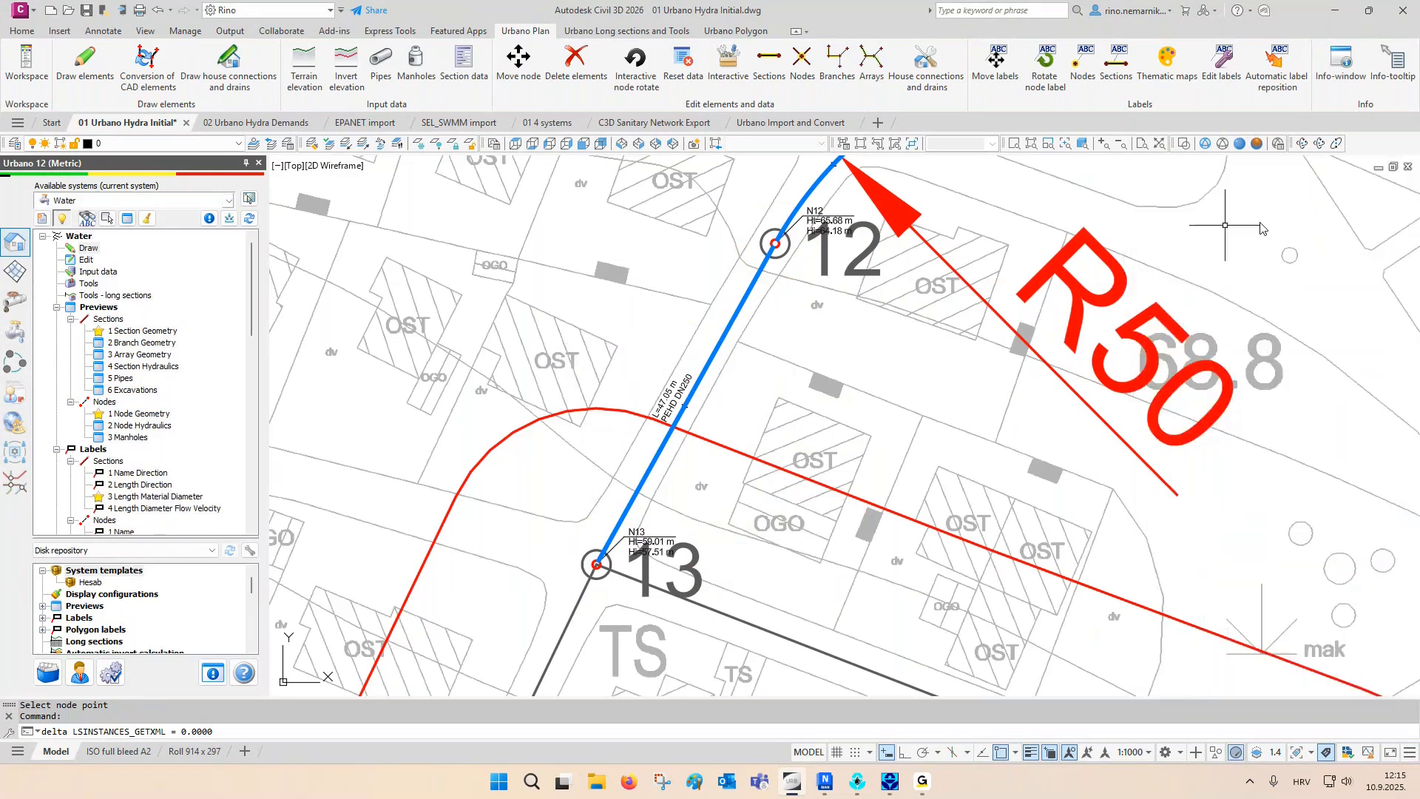
# - Open the conversion of CAD elements and choose 1_Distribution_network as the source layer by picking distribution lines in the drawing
pyautogui.scroll(-8, 551, 326)
pyautogui.moveTo(708, 442); pyautogui.dragTo(716, 343, button='middle')
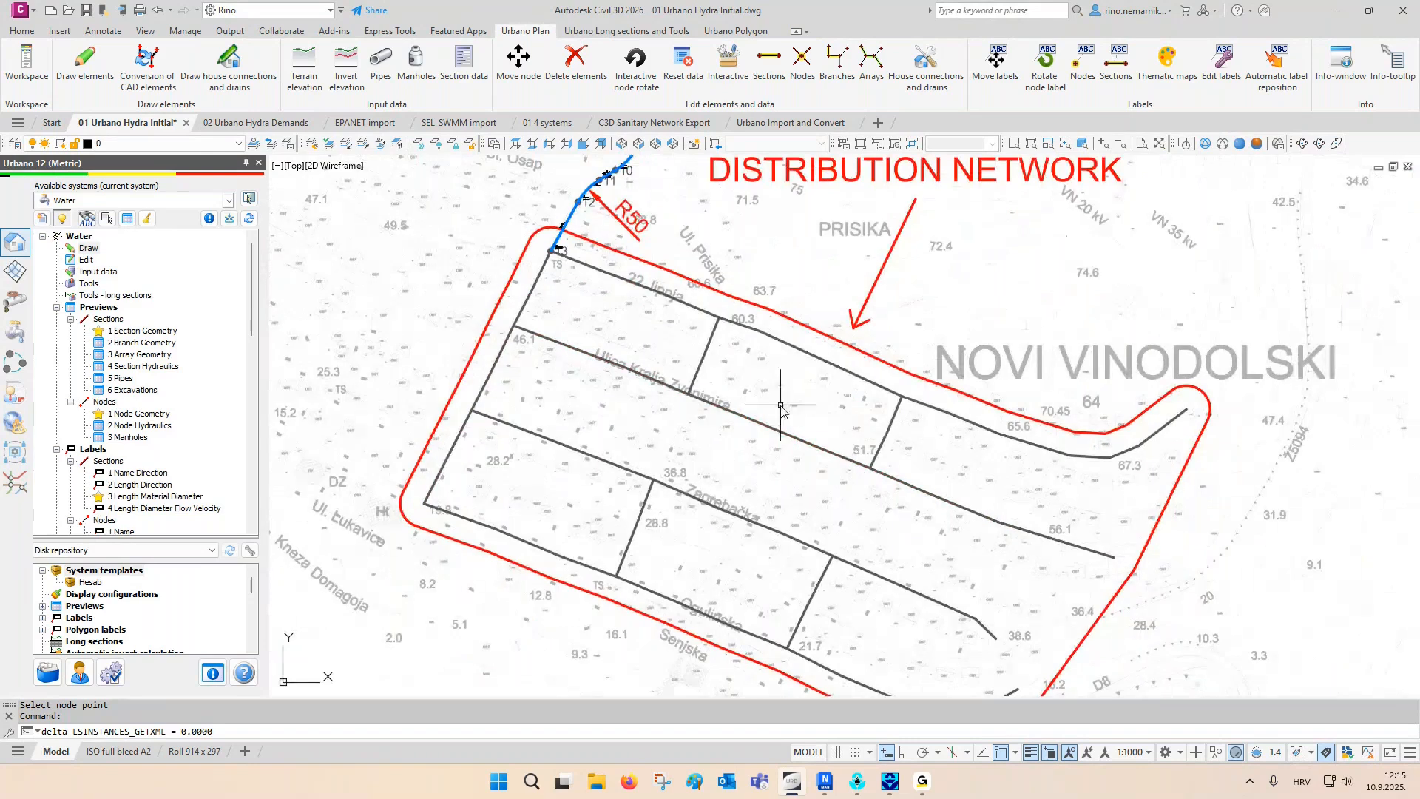
pyautogui.rightClick(94, 248)
pyautogui.click(147, 270)
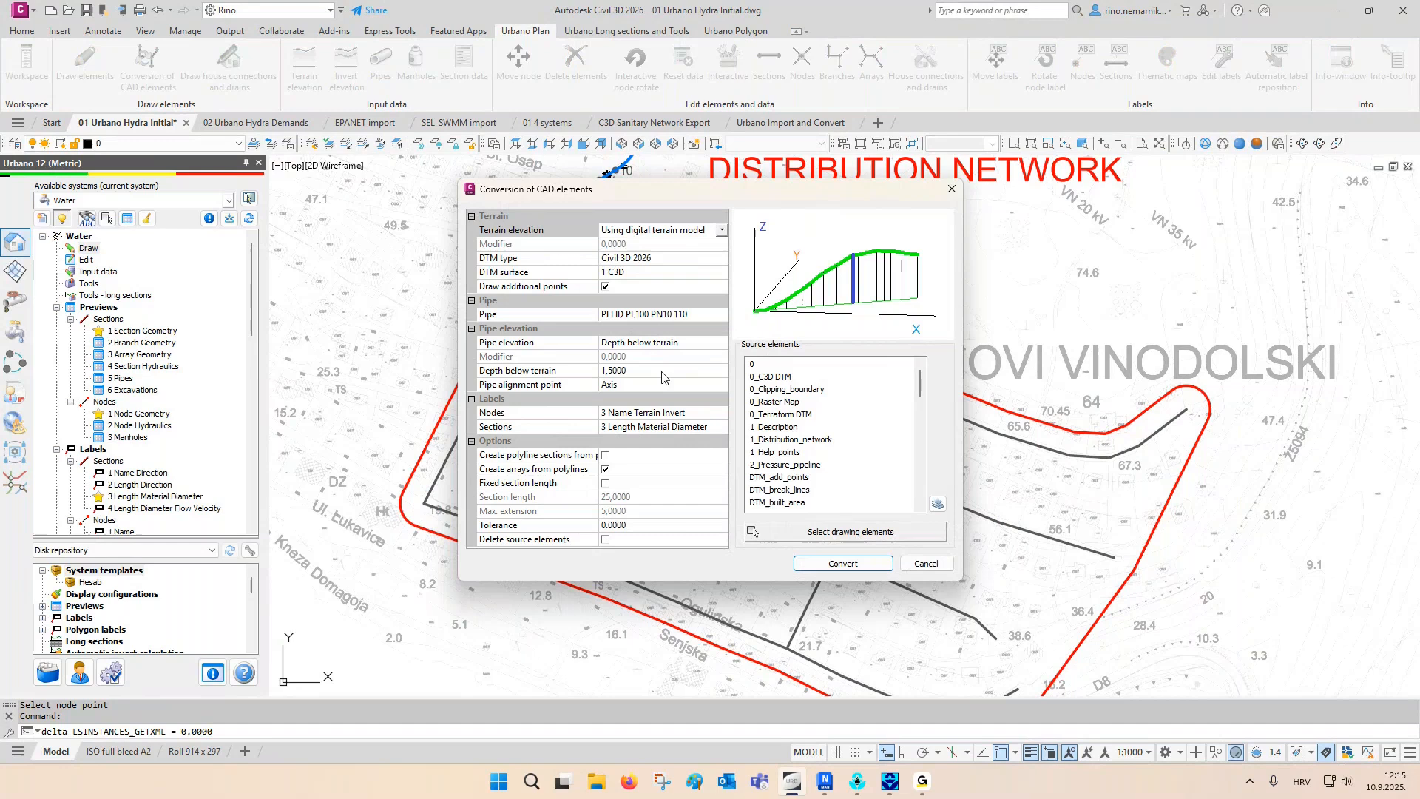
pyautogui.click(541, 316)
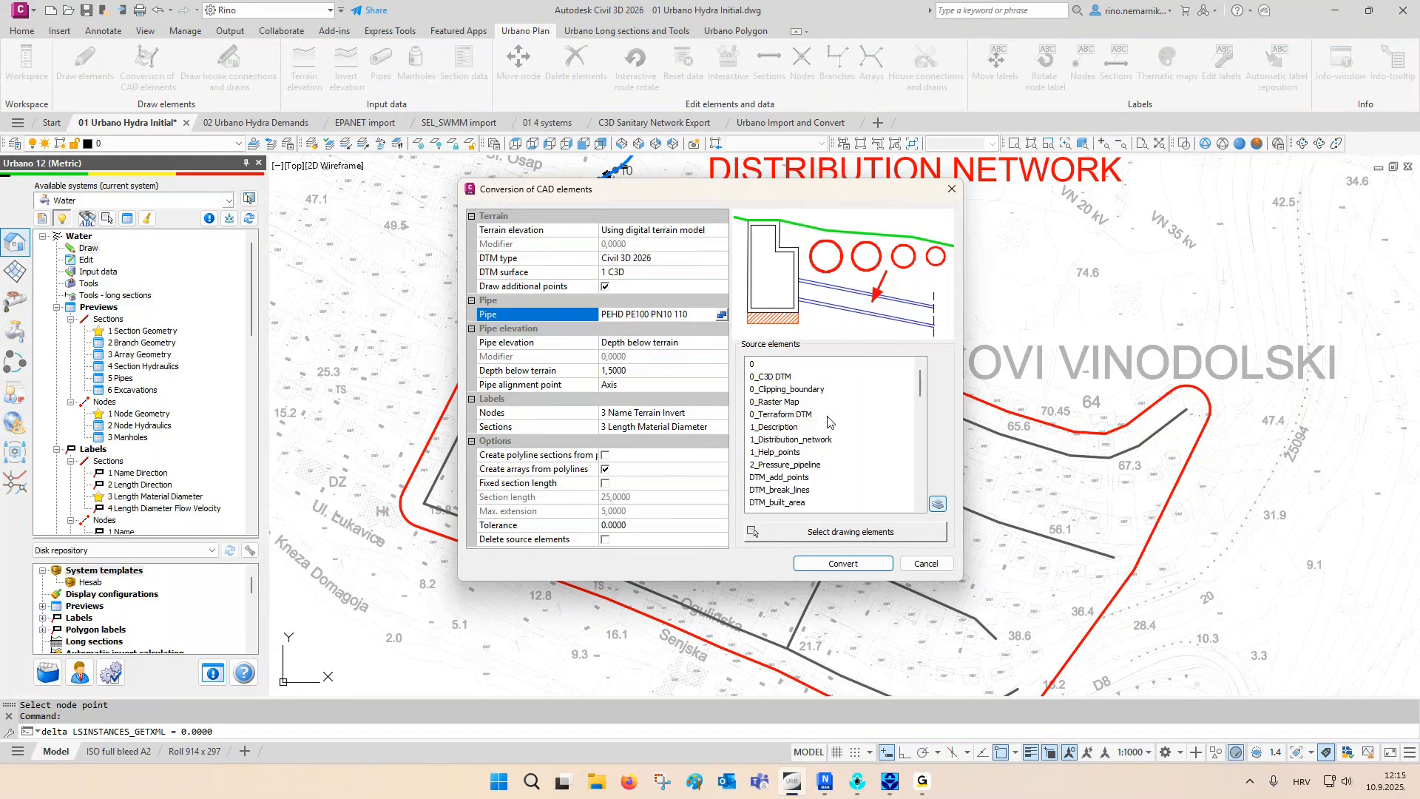
pyautogui.click(938, 504)
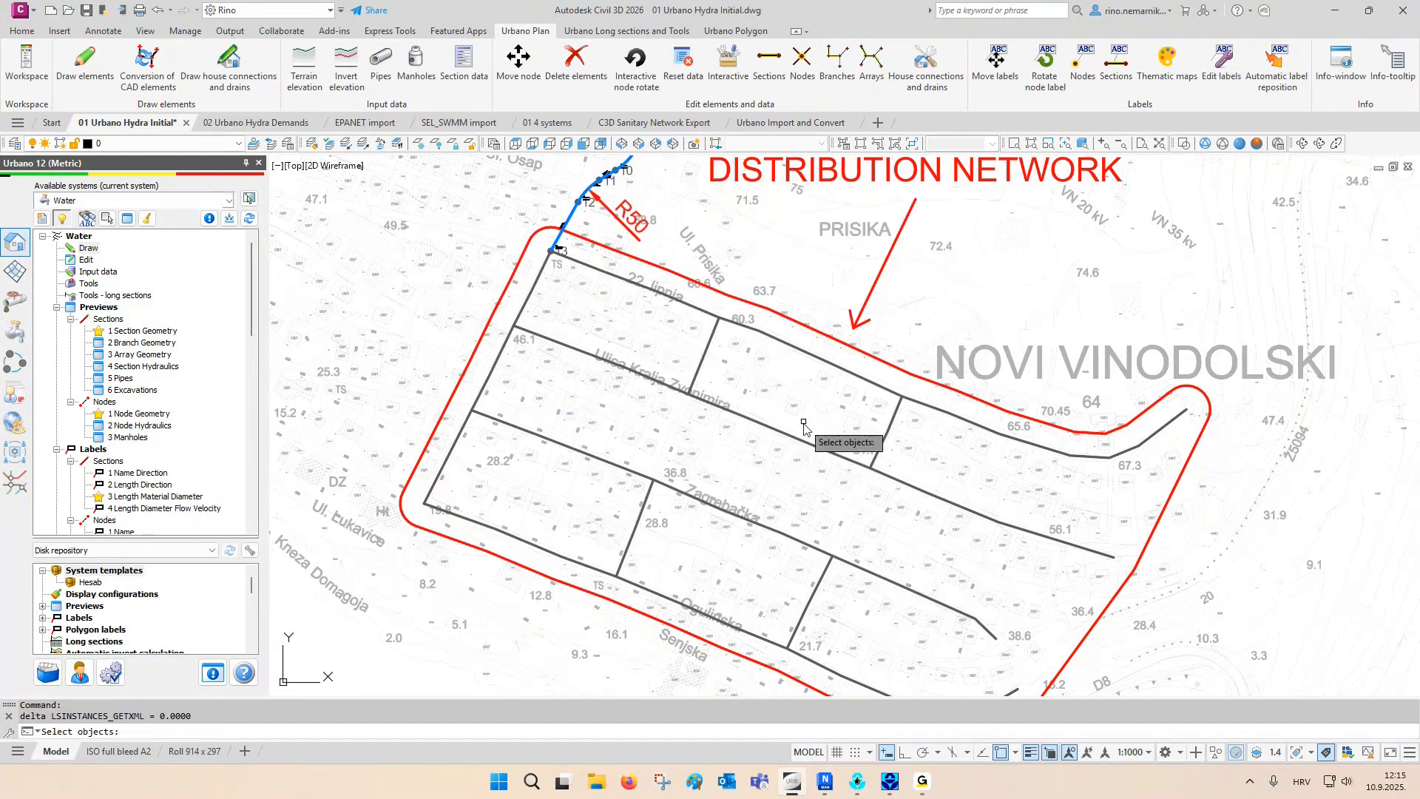
pyautogui.click(803, 423)
pyautogui.click(715, 516)
pyautogui.press('Return')
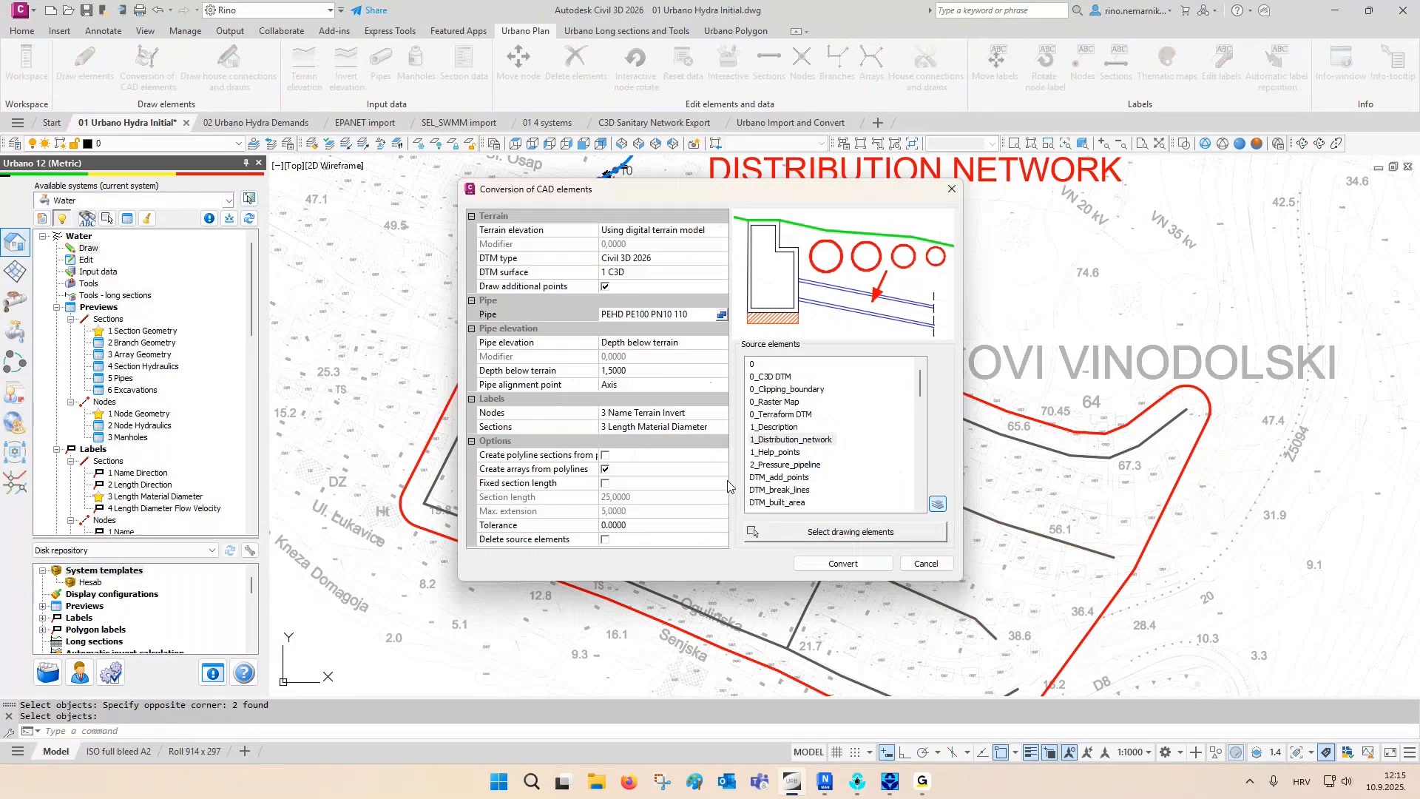
pyautogui.click(776, 442)
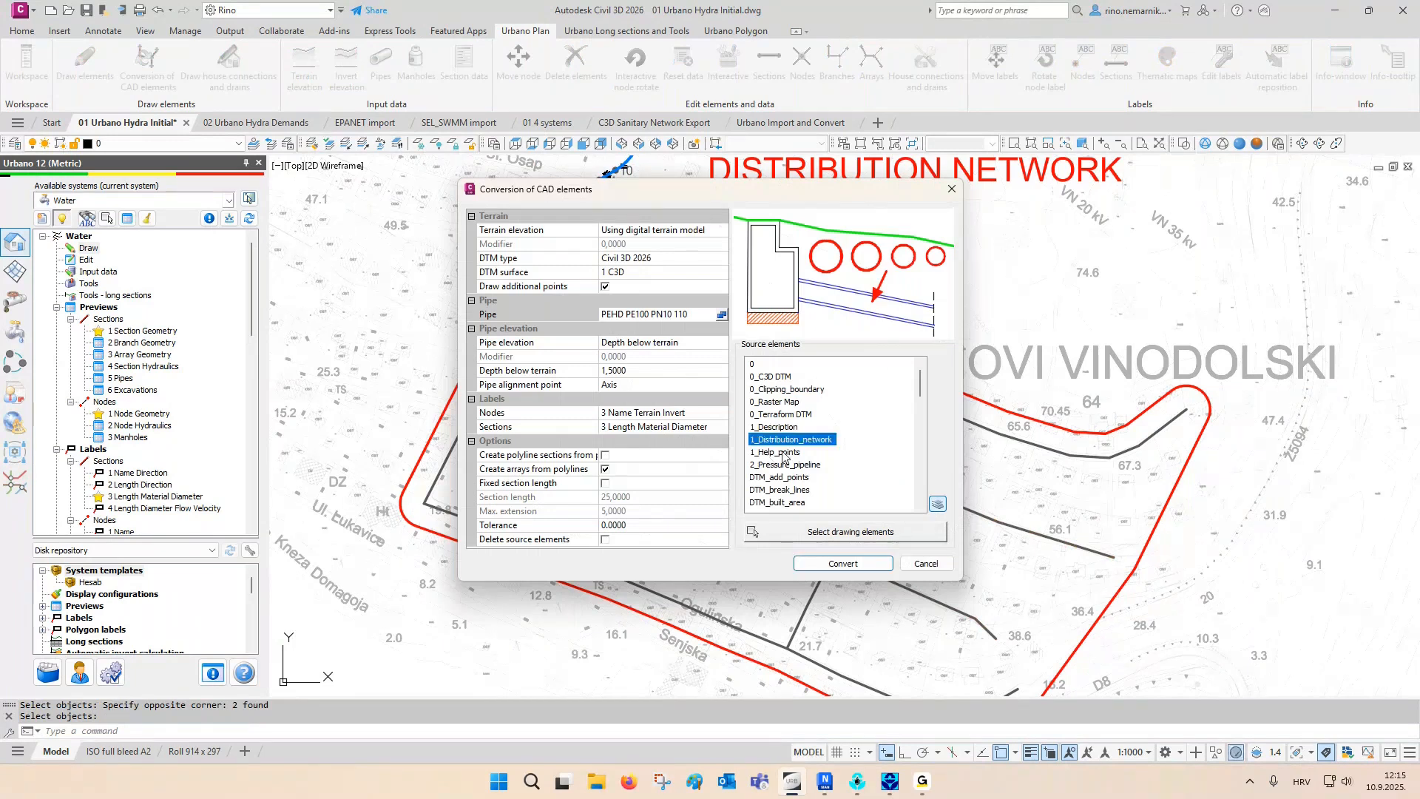
# - Select all lines of the distribution network as source elements and convert them into water network elements
pyautogui.click(851, 532)
pyautogui.click(1229, 189)
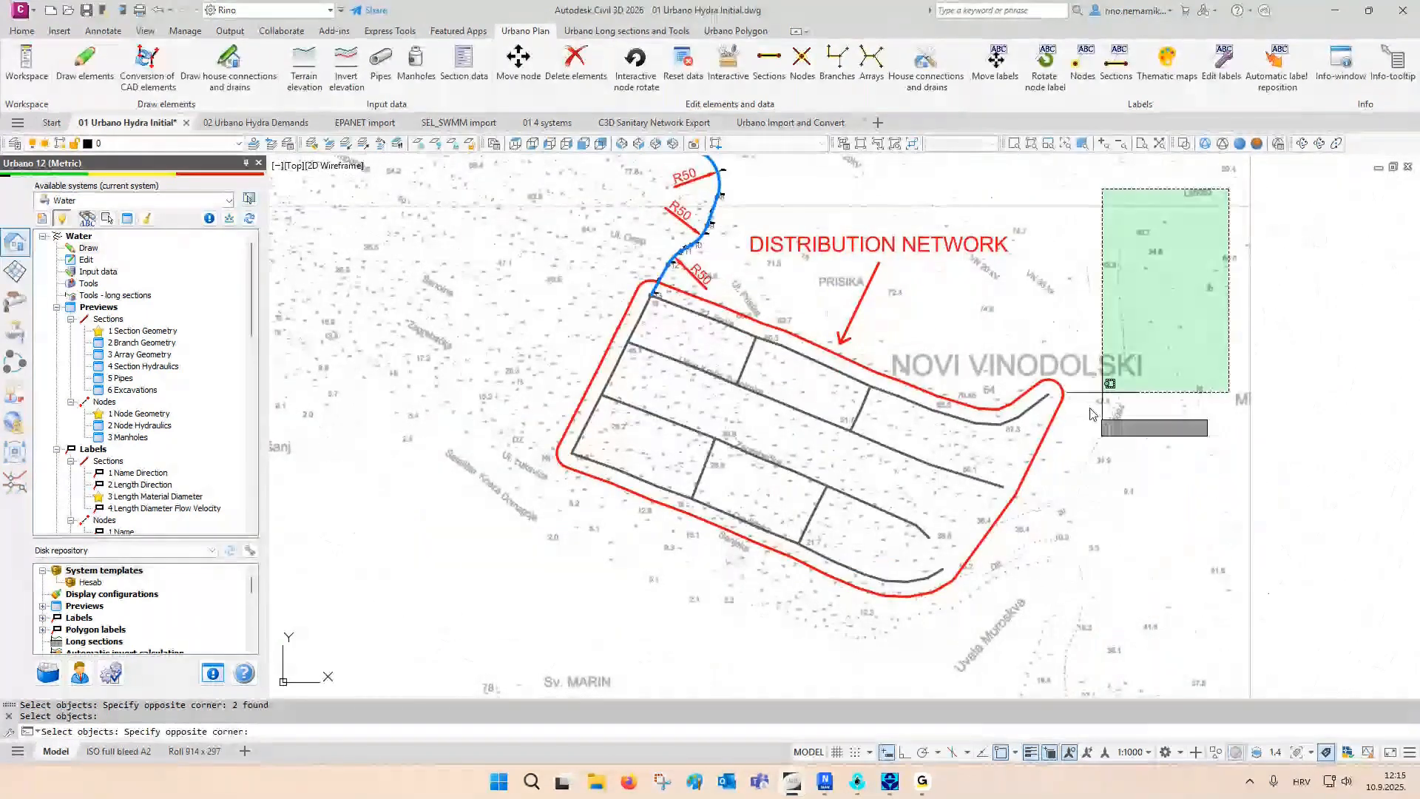
pyautogui.click(466, 618)
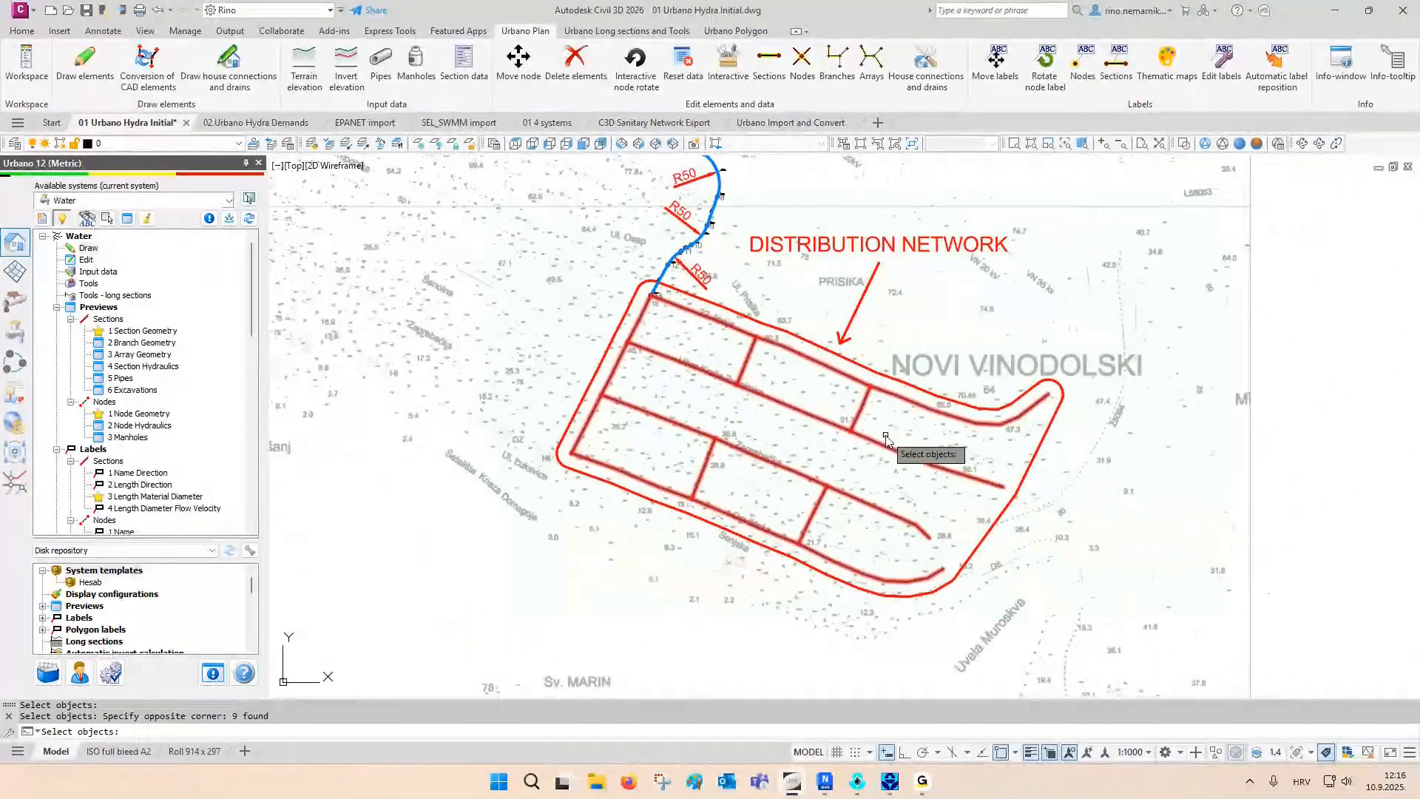
pyautogui.press('Return')
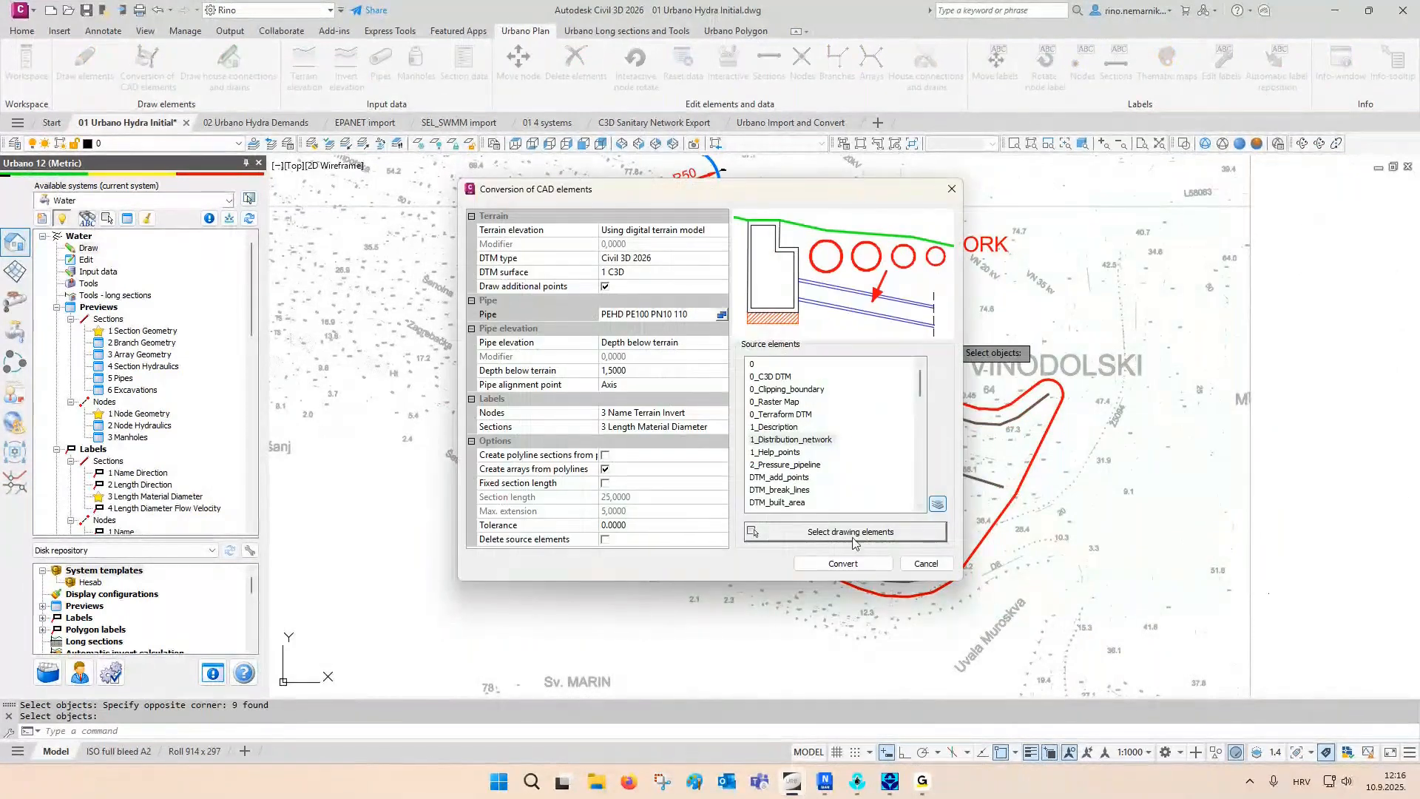
pyautogui.click(832, 566)
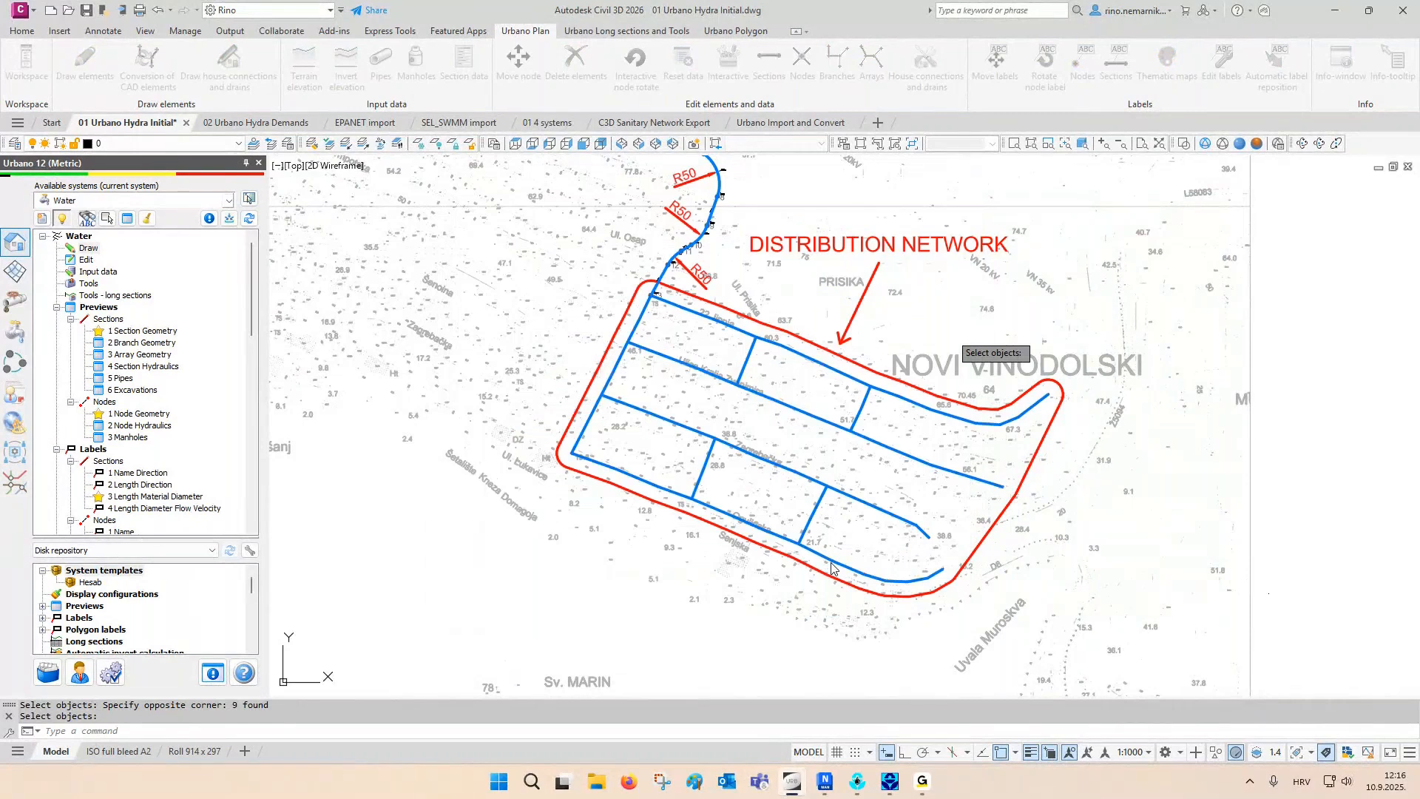
# - Restore the layer state "05 Urbano layers" for the whole network drawing
pyautogui.moveTo(805, 411); pyautogui.dragTo(756, 494, button='middle')
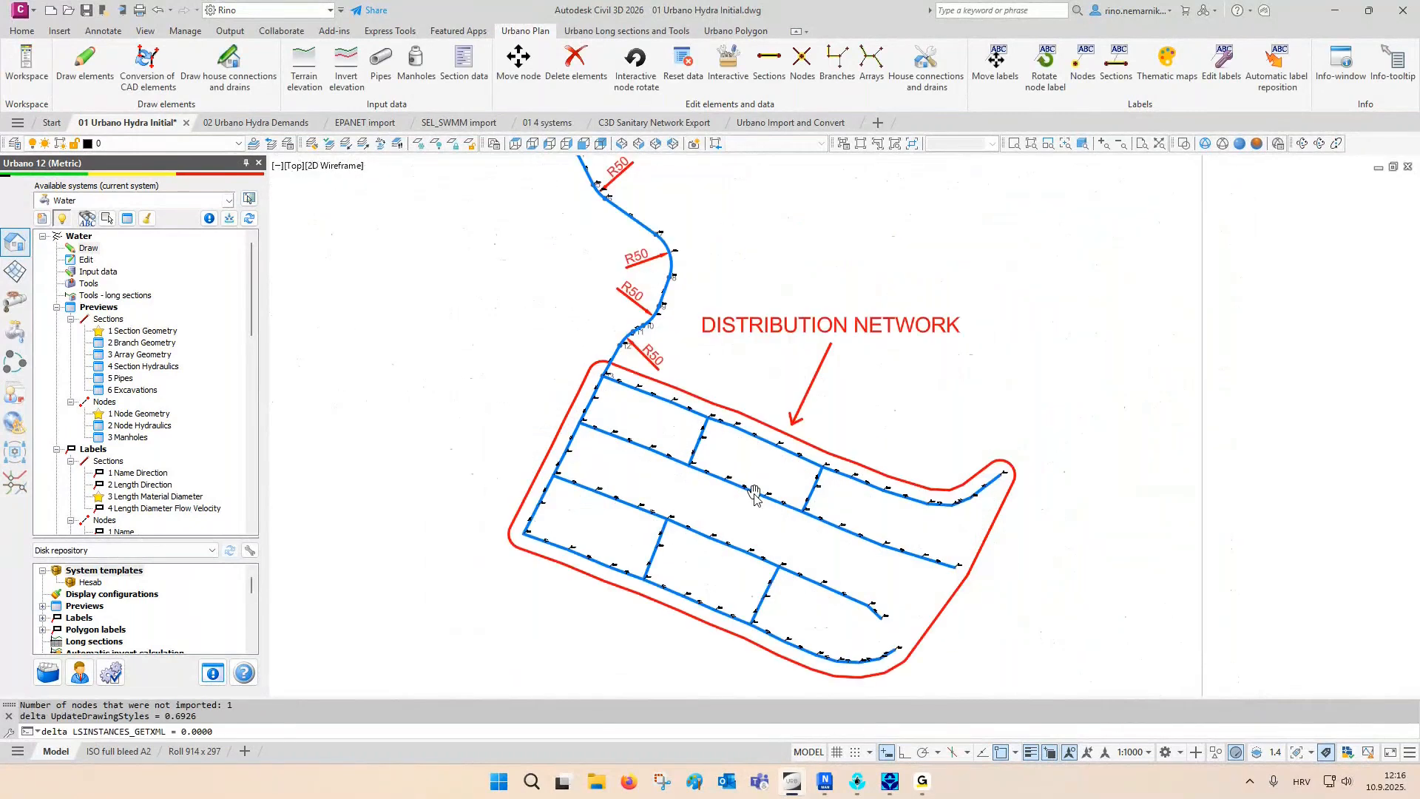
pyautogui.scroll(-2, 667, 537)
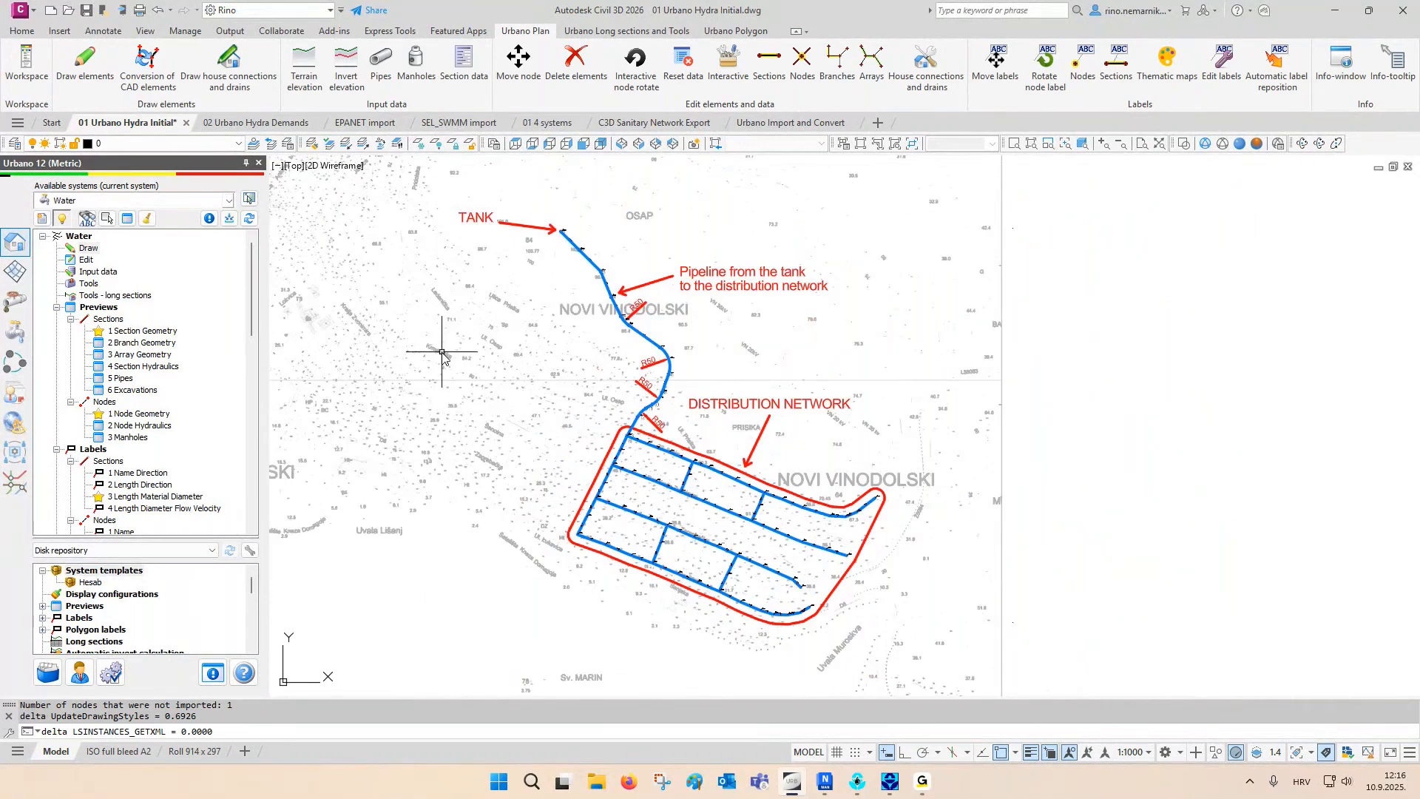
pyautogui.click(289, 143)
pyautogui.click(580, 338)
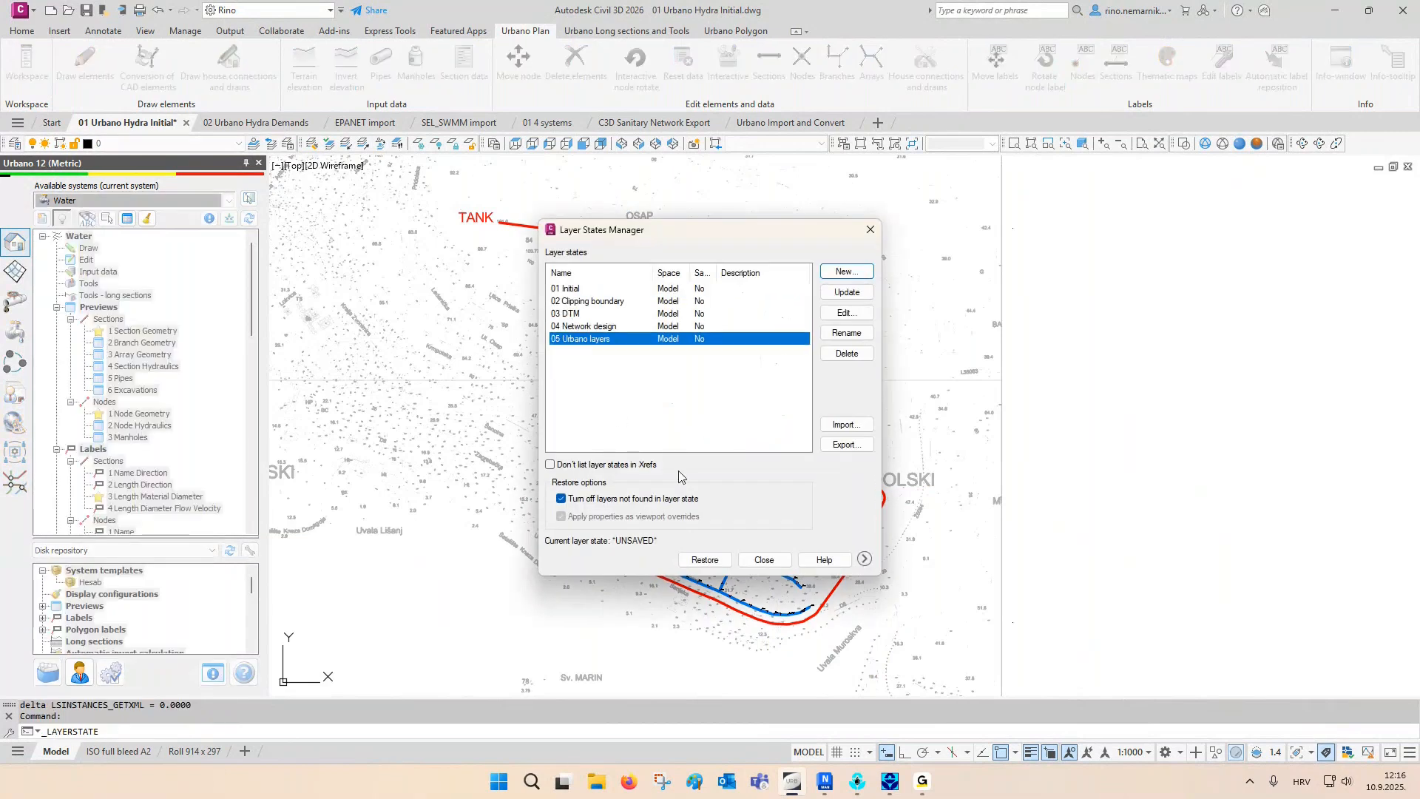
pyautogui.click(704, 559)
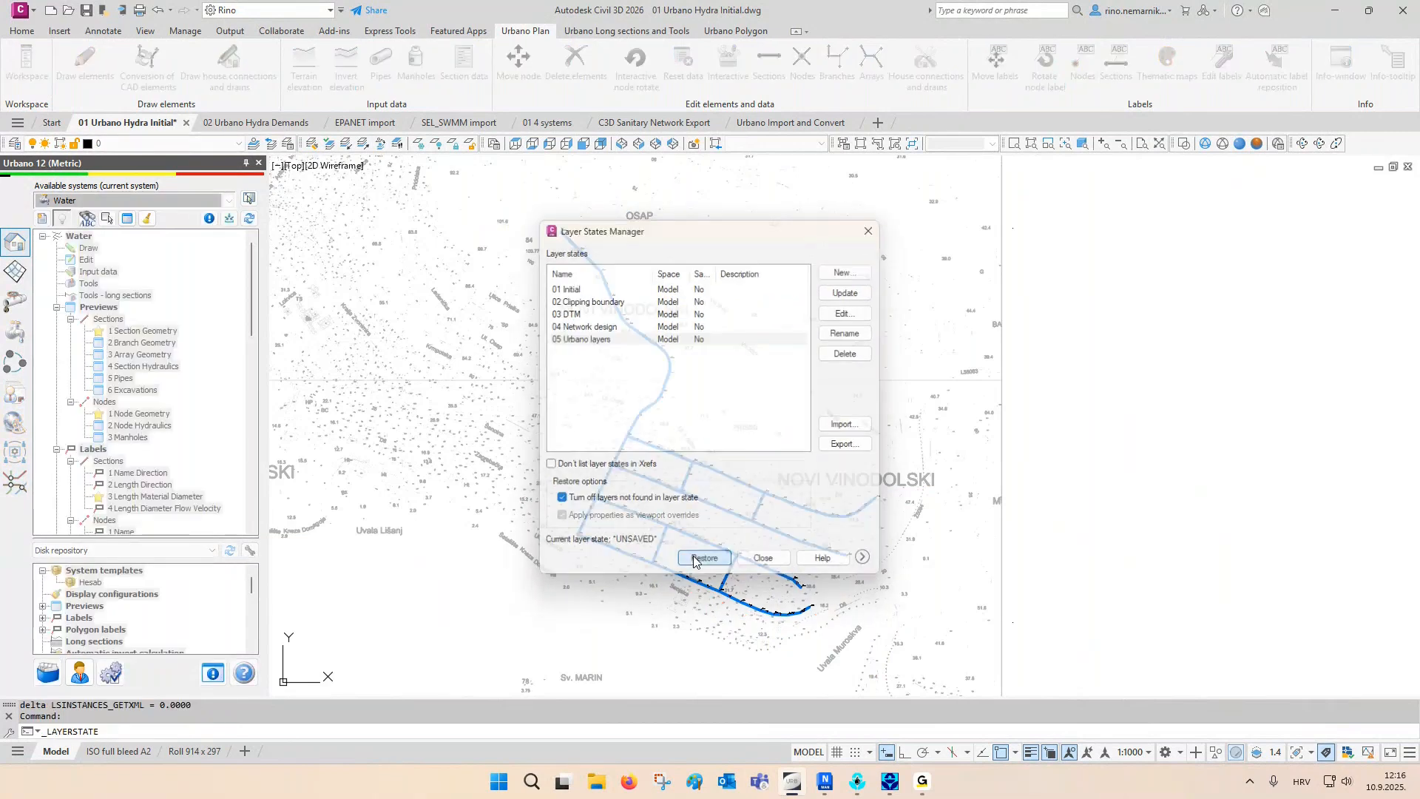
# - Regenerate the drawing and inspect the object properties of the node N13 symbol, clearing the selection when done
pyautogui.write('re')
pyautogui.press('Return')
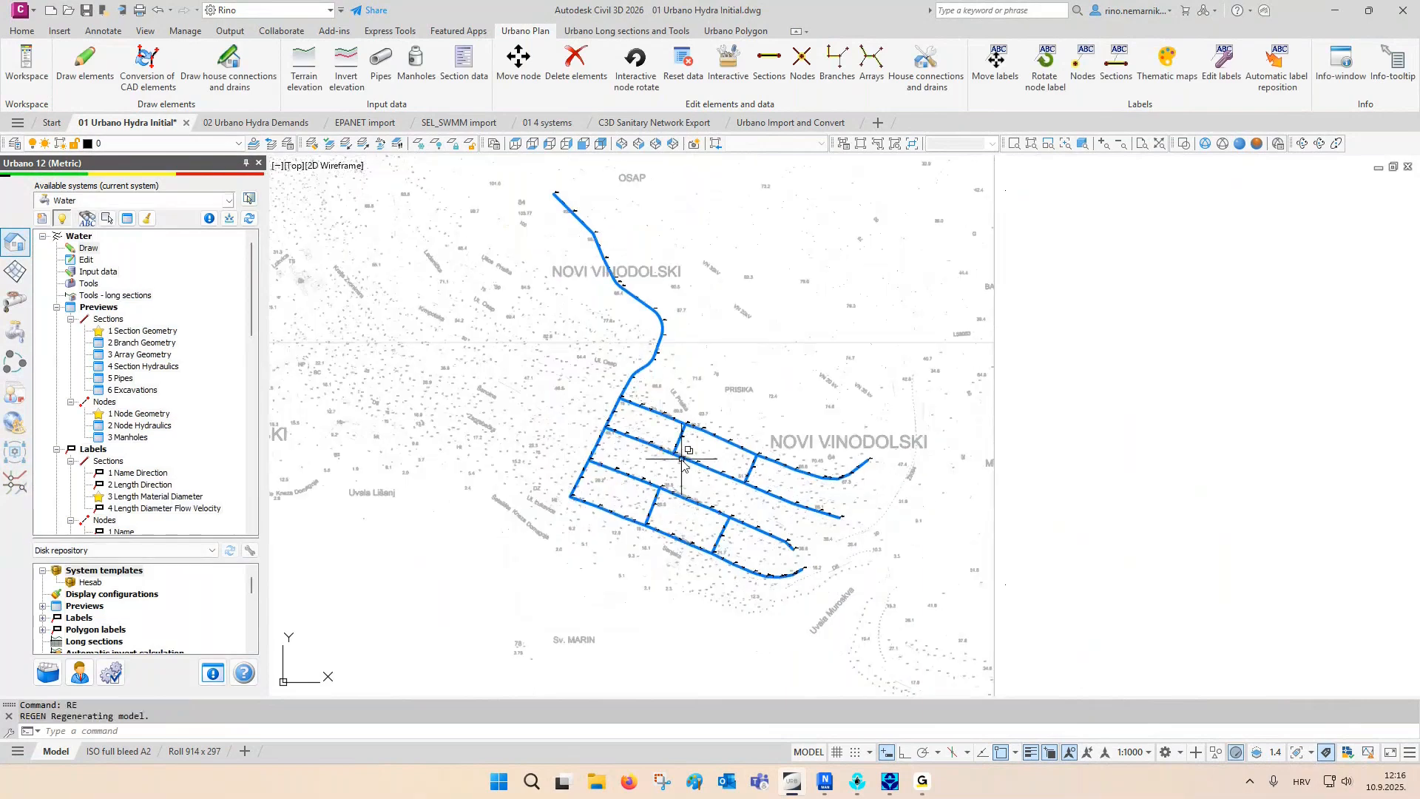
pyautogui.scroll(6, 592, 362)
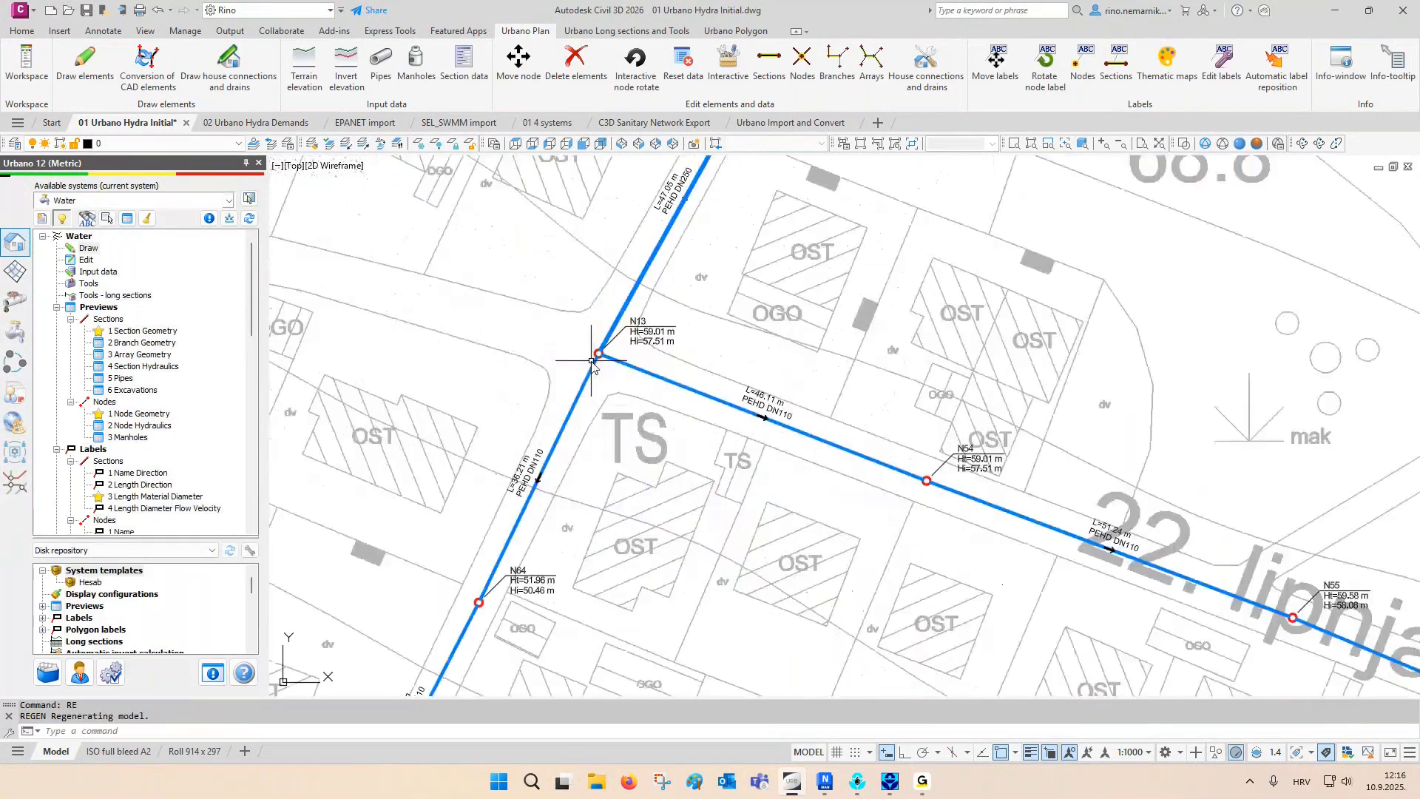
pyautogui.scroll(5, 593, 362)
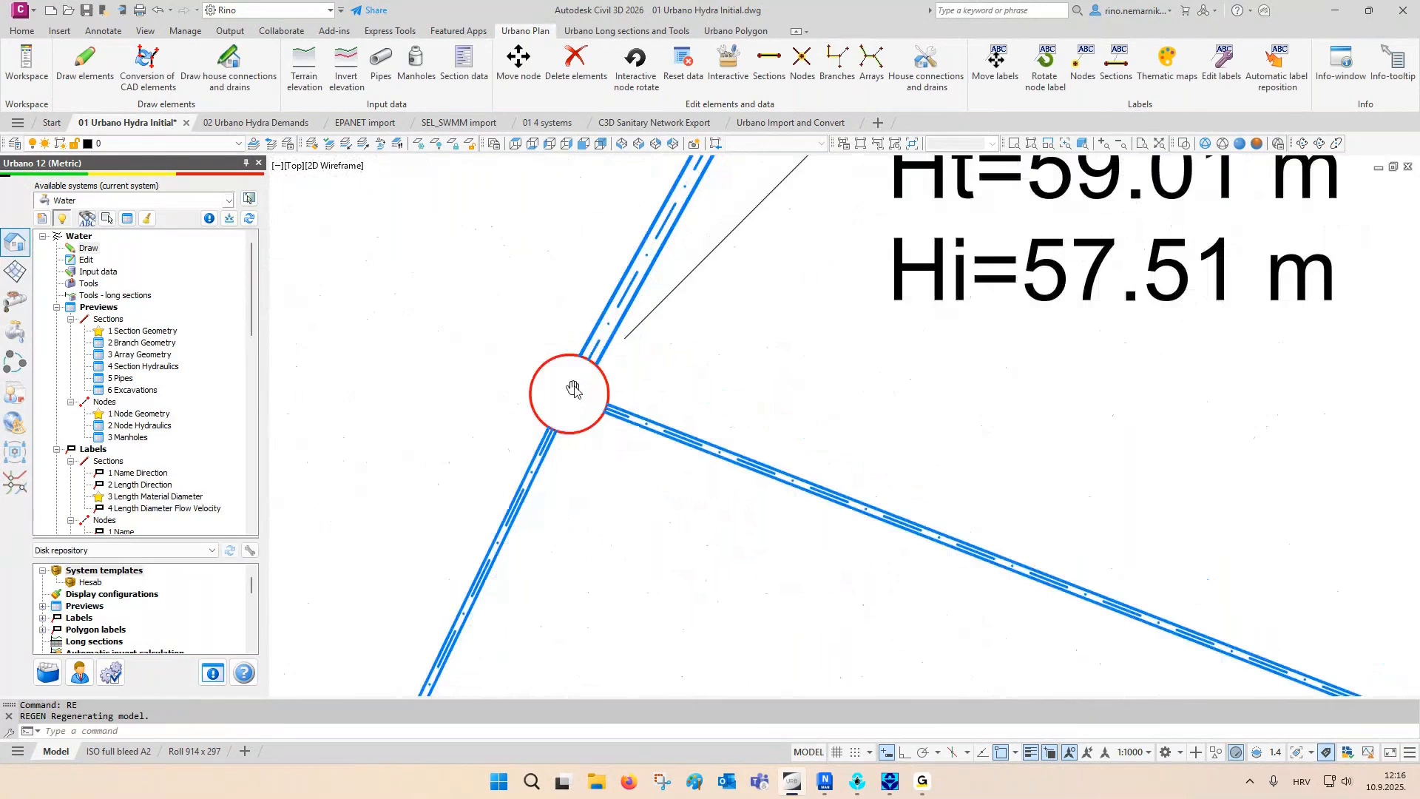
pyautogui.click(534, 402)
pyautogui.hotkey('ctrl', '1')
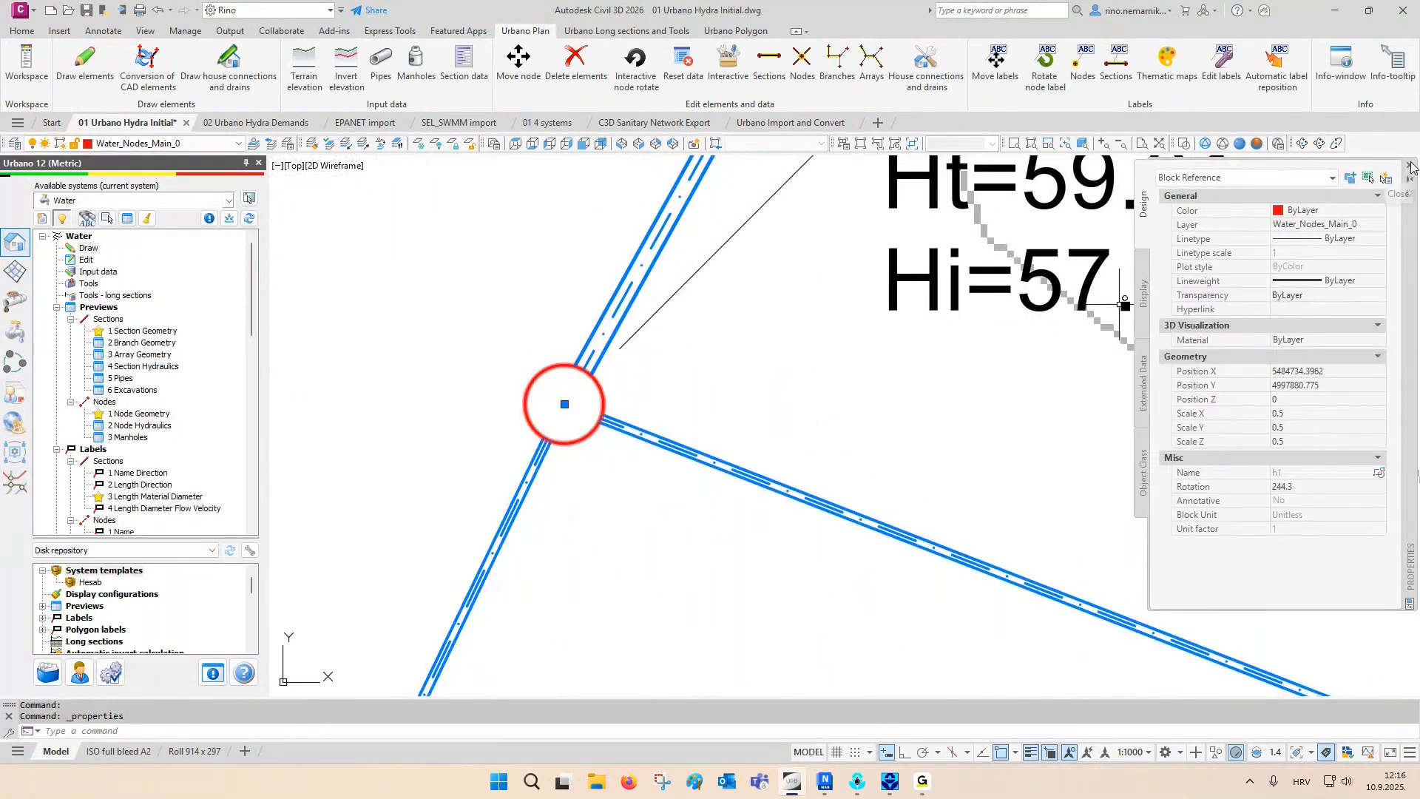
pyautogui.click(1408, 165)
pyautogui.press('Escape')
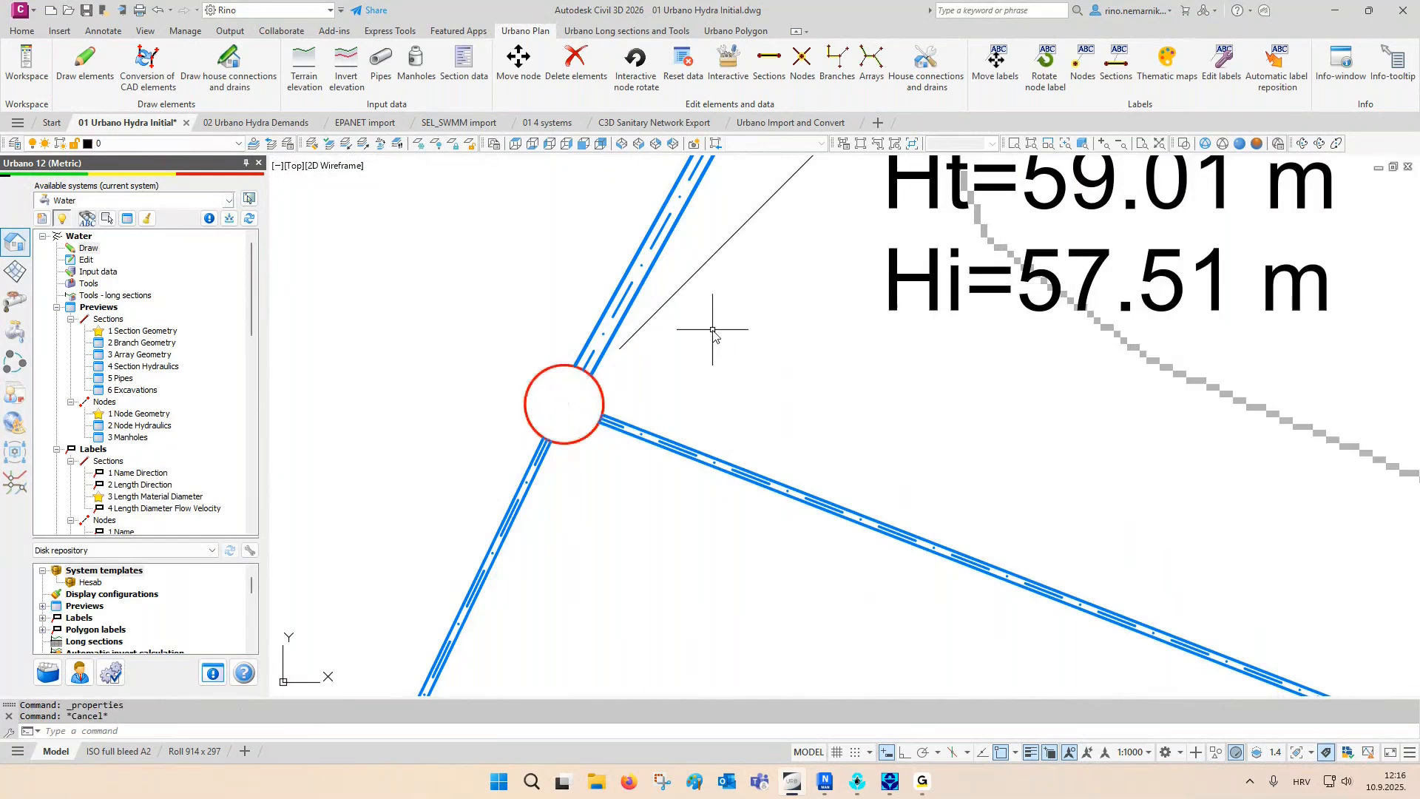
# - Inspect the object properties of the lines forming the DN110 pipe section between nodes N13 and N54
pyautogui.scroll(-2, 713, 332)
pyautogui.scroll(-2, 714, 332)
pyautogui.moveTo(718, 393); pyautogui.dragTo(593, 360, button='middle')
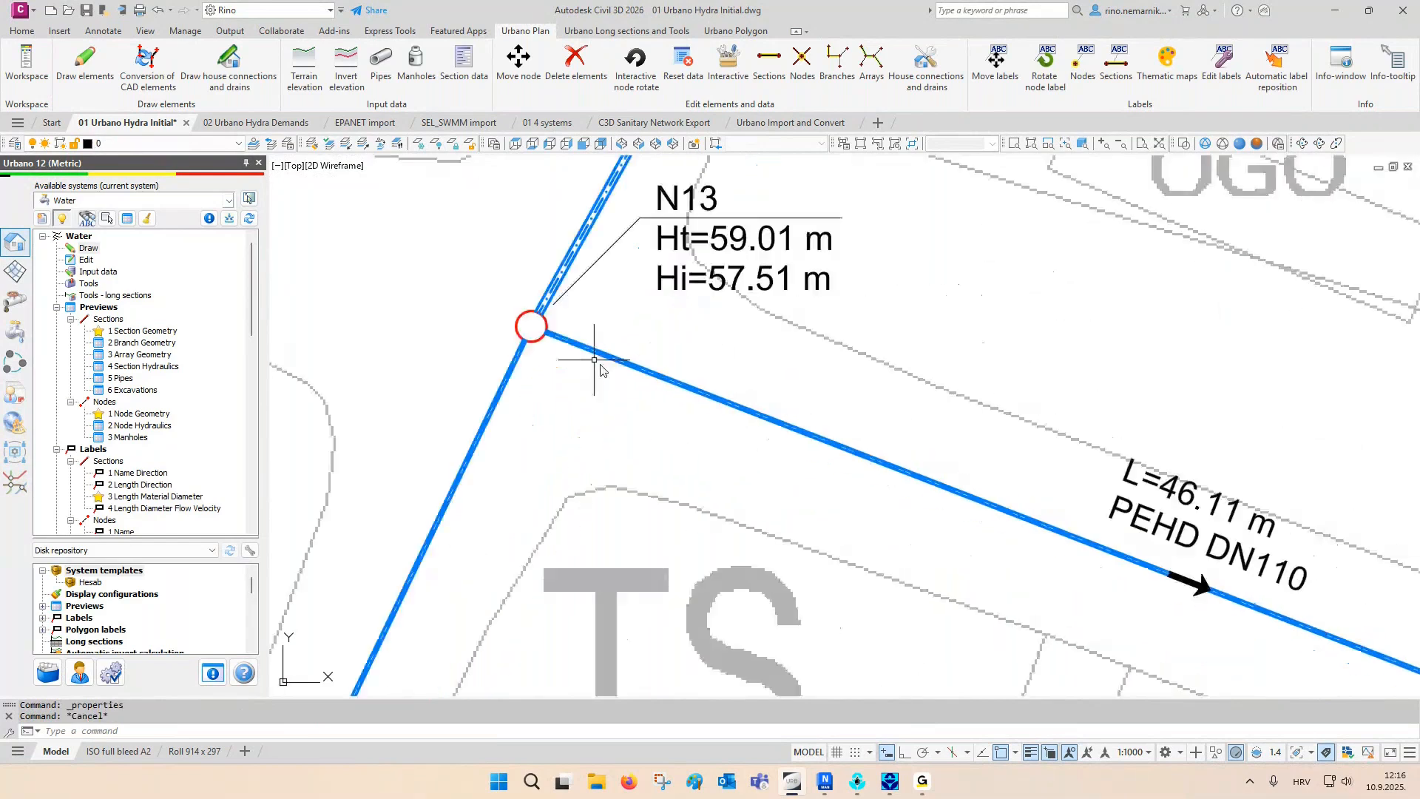
pyautogui.scroll(4, 549, 341)
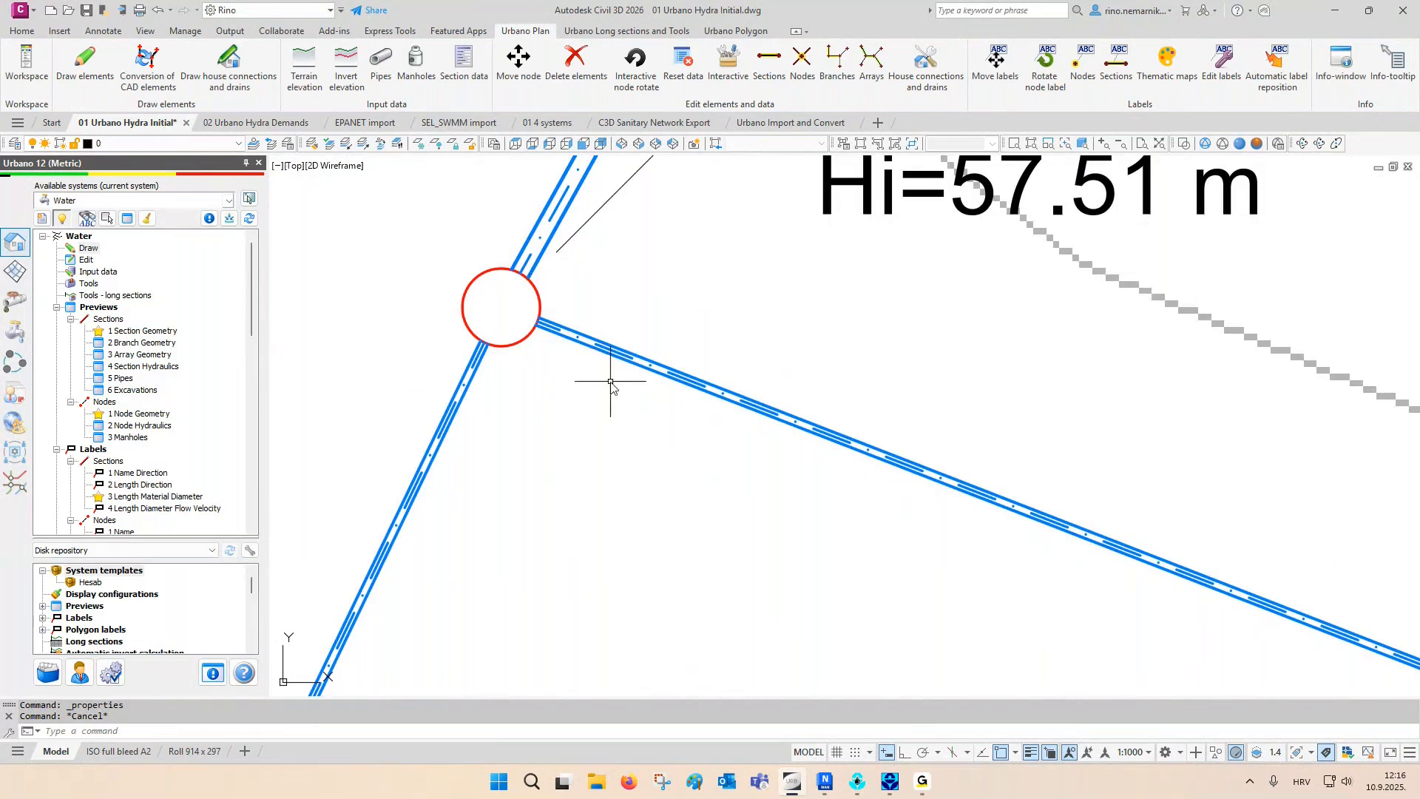
pyautogui.moveTo(576, 398); pyautogui.dragTo(688, 514, button='middle')
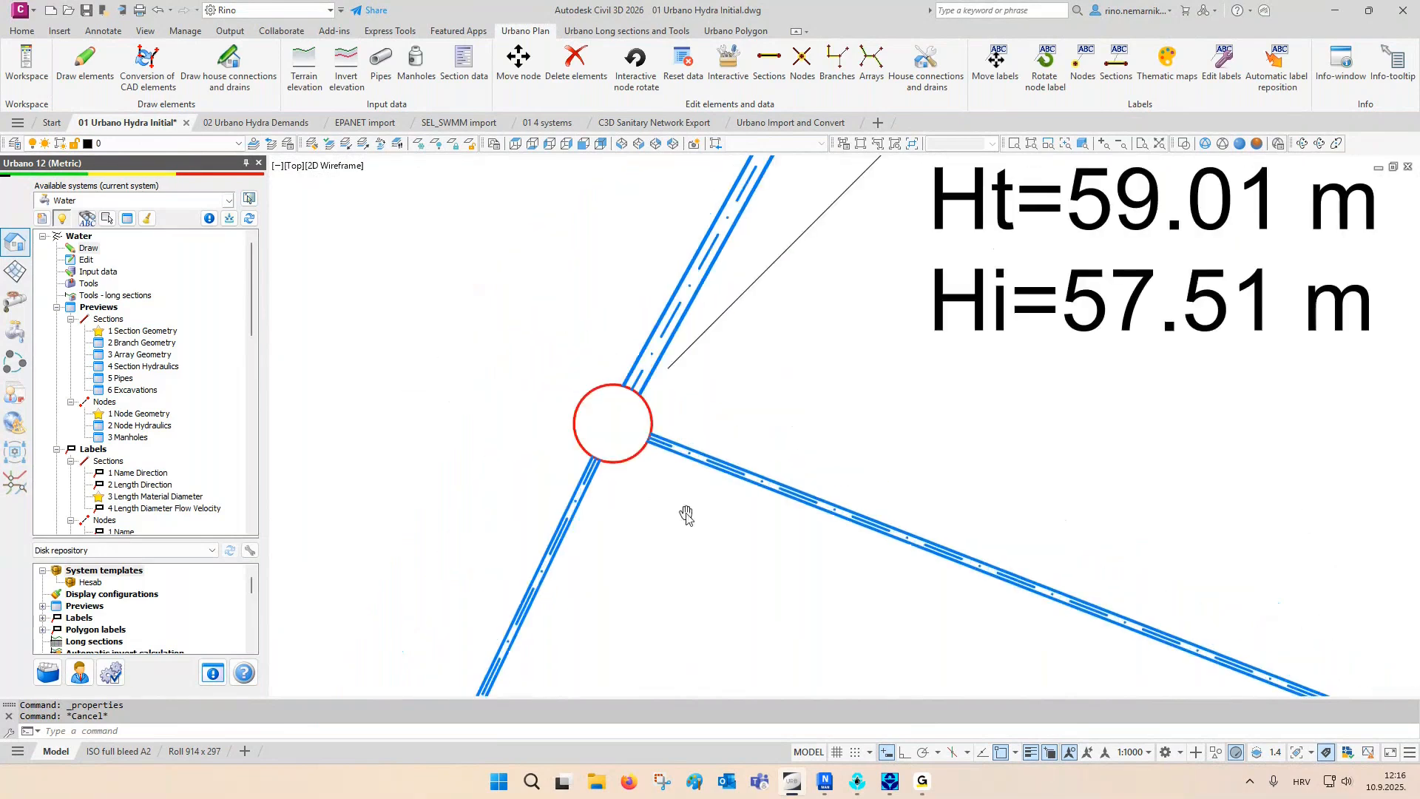
pyautogui.click(747, 444)
pyautogui.click(703, 524)
pyautogui.hotkey('ctrl', '1')
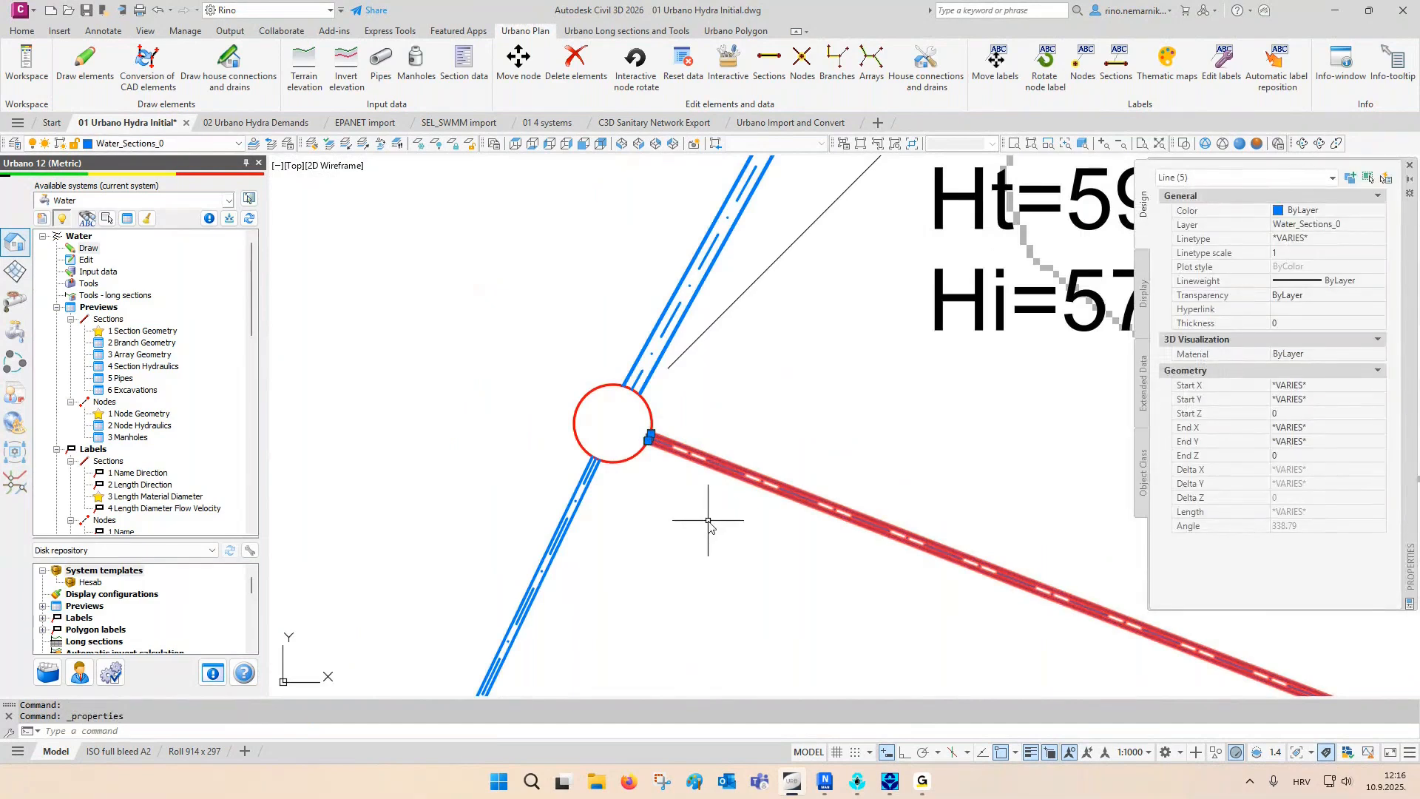
pyautogui.click(1409, 167)
pyautogui.press('Escape')
# - Examine the node elevation labels and the pipe length, material and diameter labels around nodes N13, N54 and N64
pyautogui.scroll(-3, 728, 336)
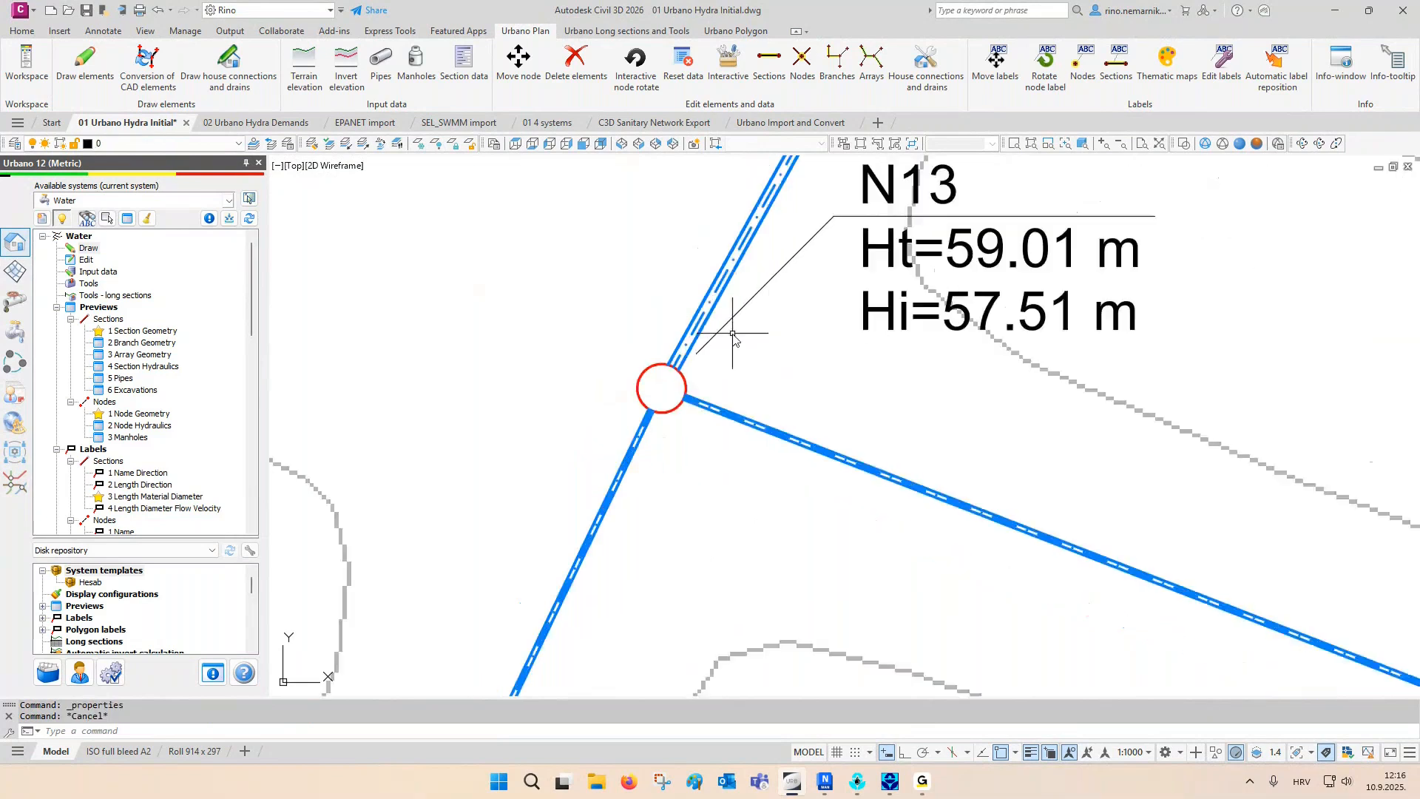
pyautogui.scroll(-2, 698, 377)
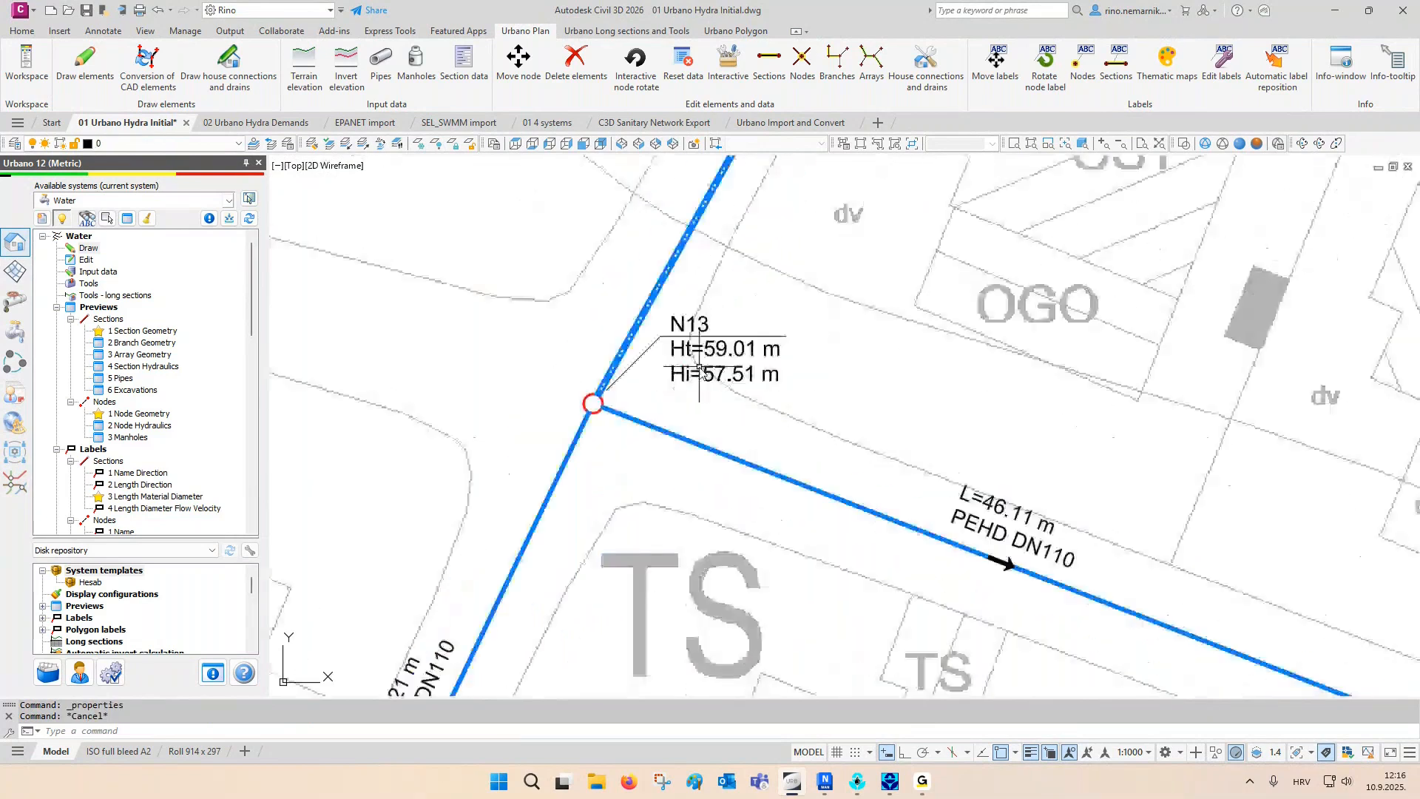
pyautogui.scroll(-2, 689, 397)
pyautogui.moveTo(650, 428); pyautogui.dragTo(650, 321, button='middle')
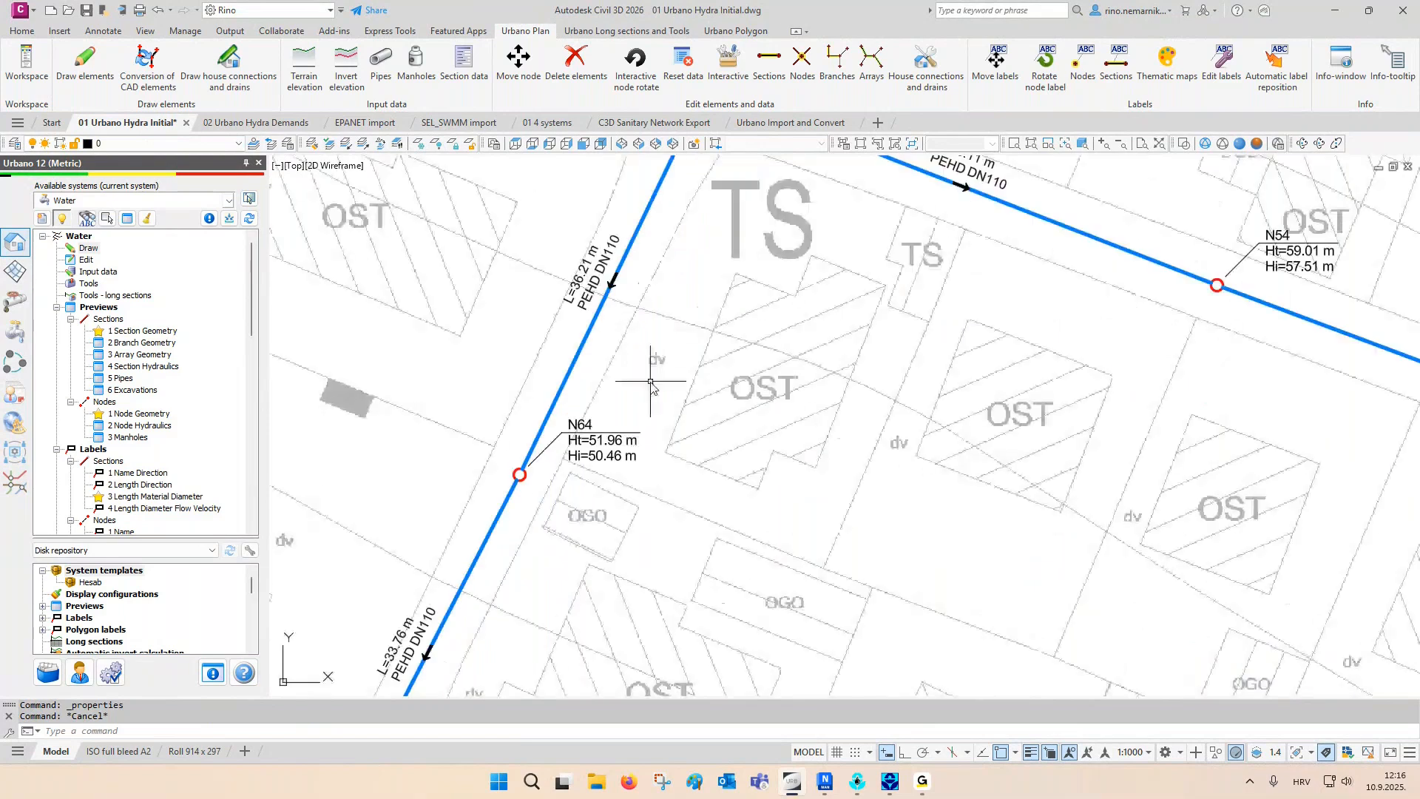
pyautogui.moveTo(652, 371); pyautogui.dragTo(624, 529, button='middle')
pyautogui.moveTo(691, 390); pyautogui.dragTo(624, 532, button='middle')
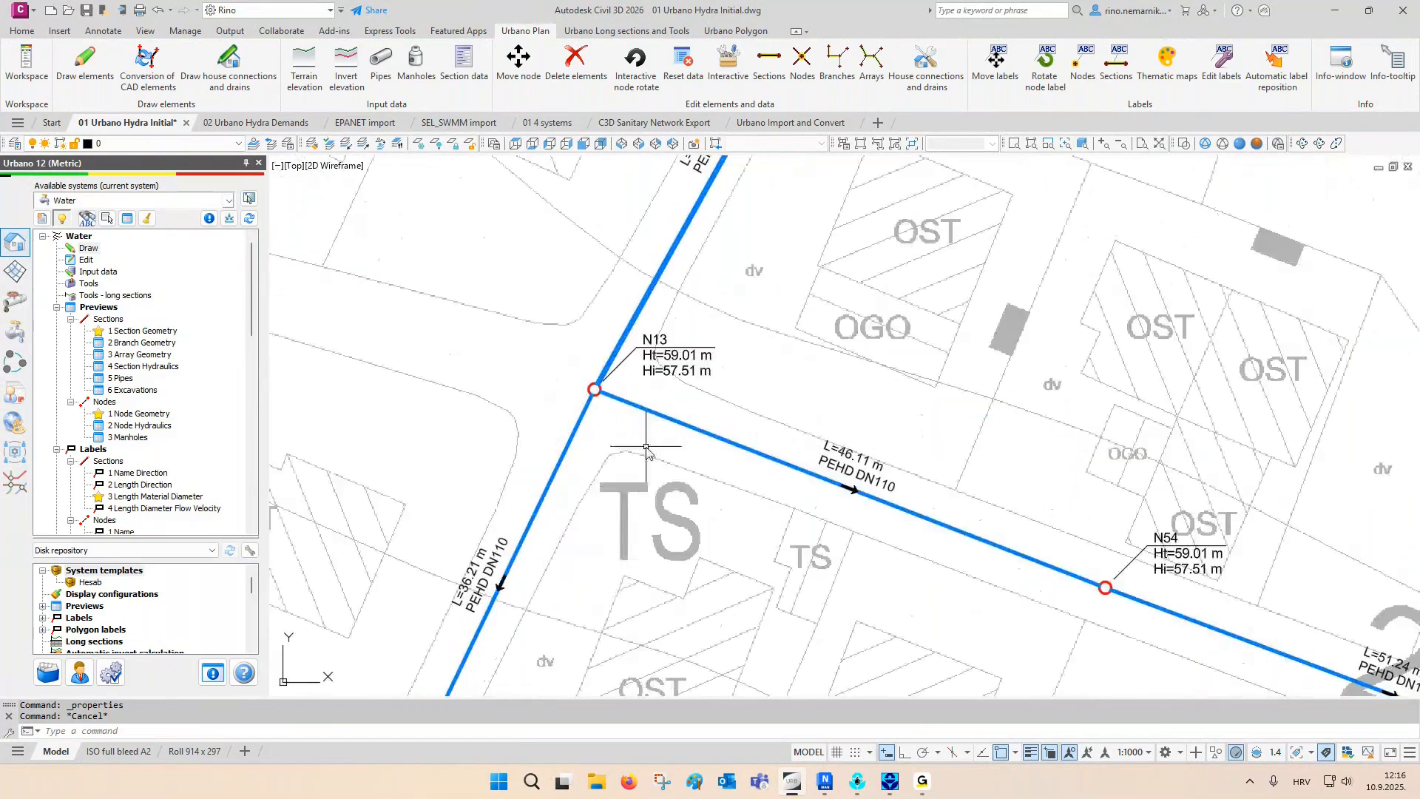
pyautogui.moveTo(661, 384); pyautogui.dragTo(643, 536, button='middle')
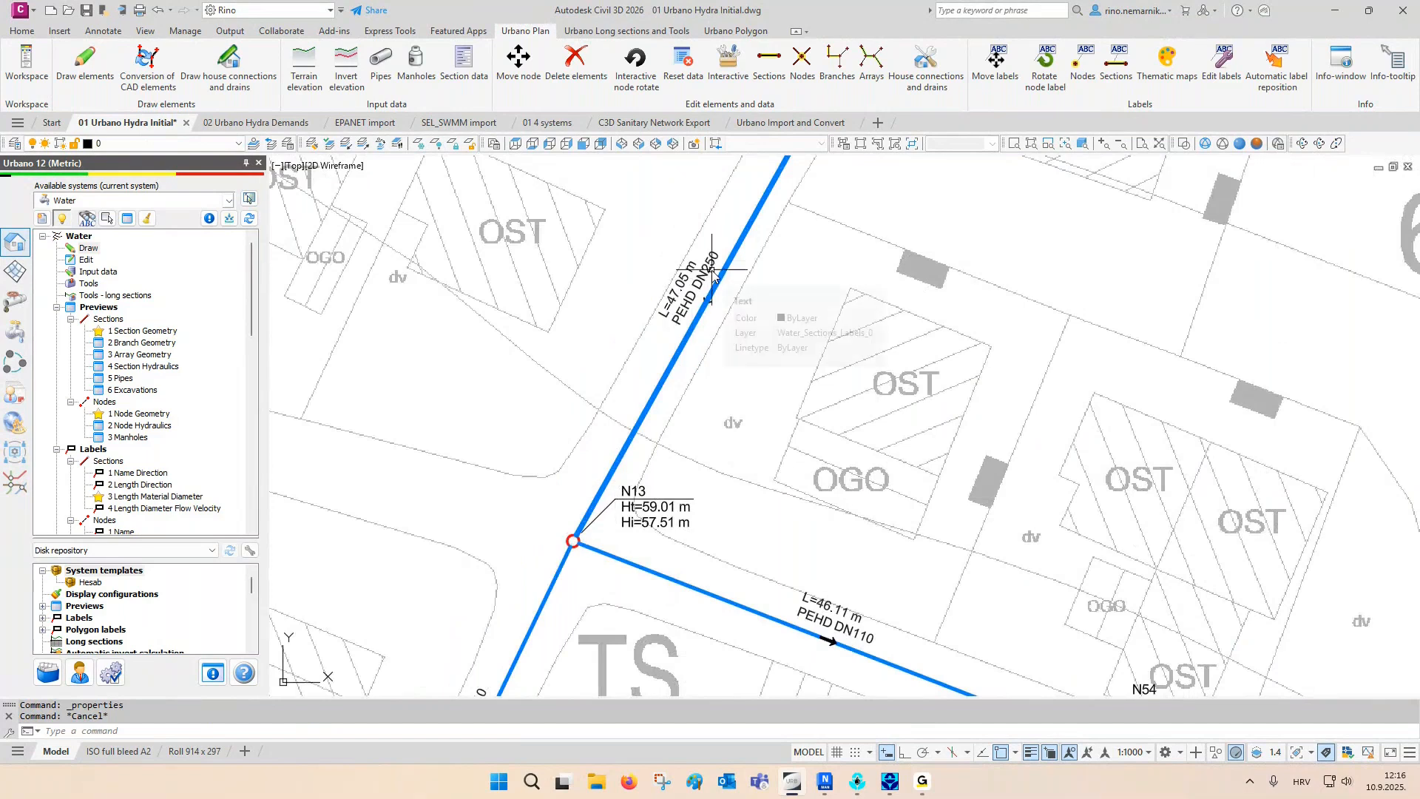
pyautogui.moveTo(545, 617)
pyautogui.mouseDown(button='middle')
pyautogui.moveTo(570, 399)
pyautogui.moveTo(604, 381)
pyautogui.mouseUp(button='middle')
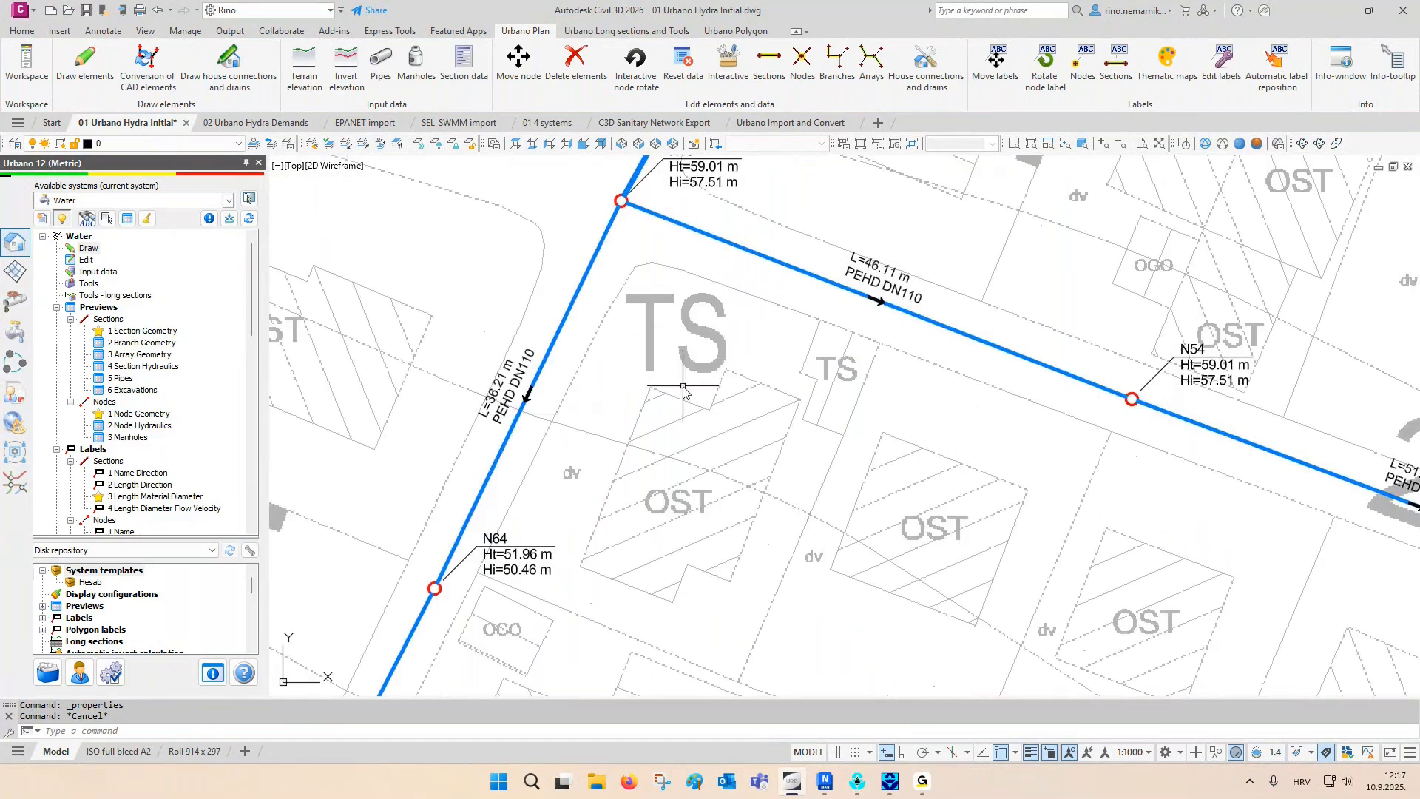
pyautogui.scroll(-2, 673, 439)
pyautogui.scroll(-2, 674, 439)
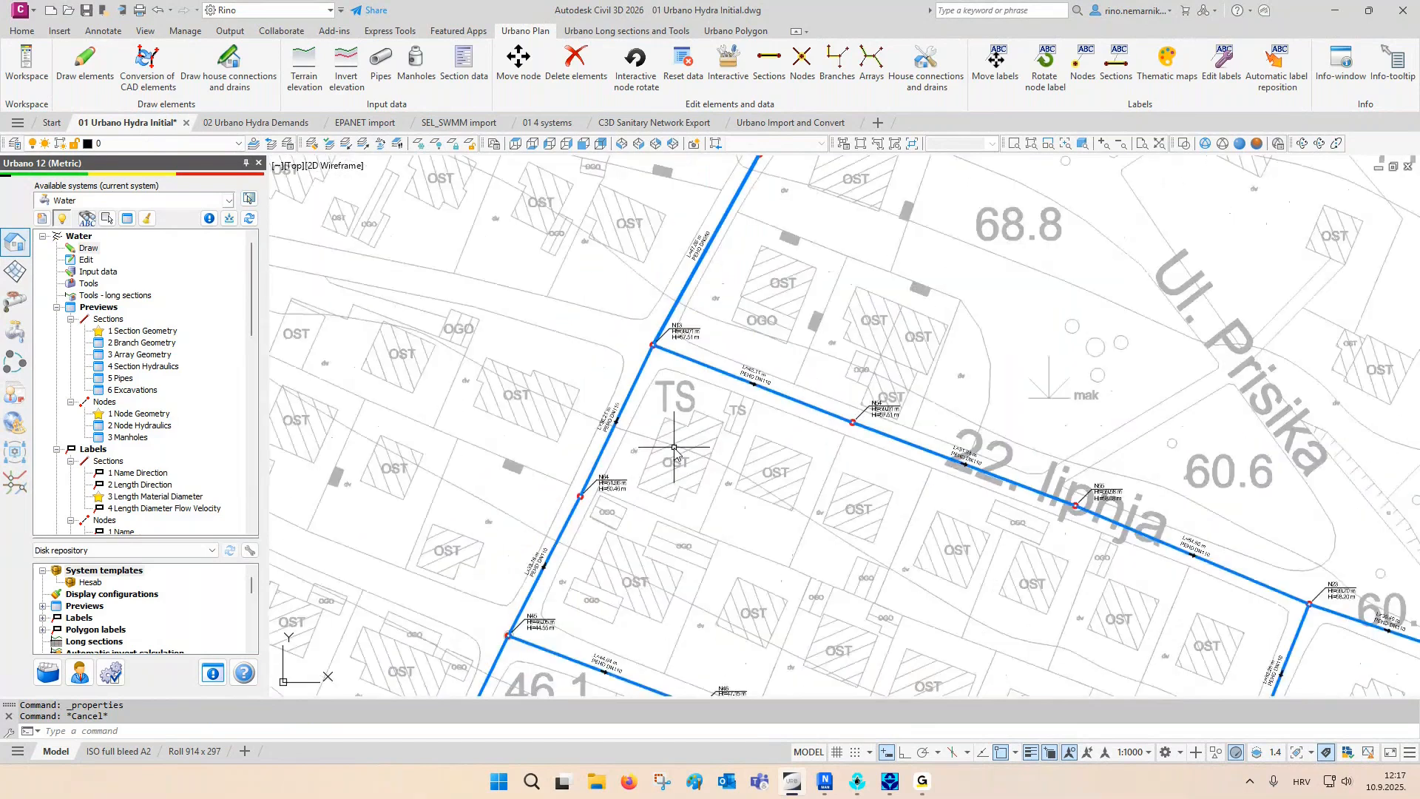
pyautogui.scroll(-5, 673, 447)
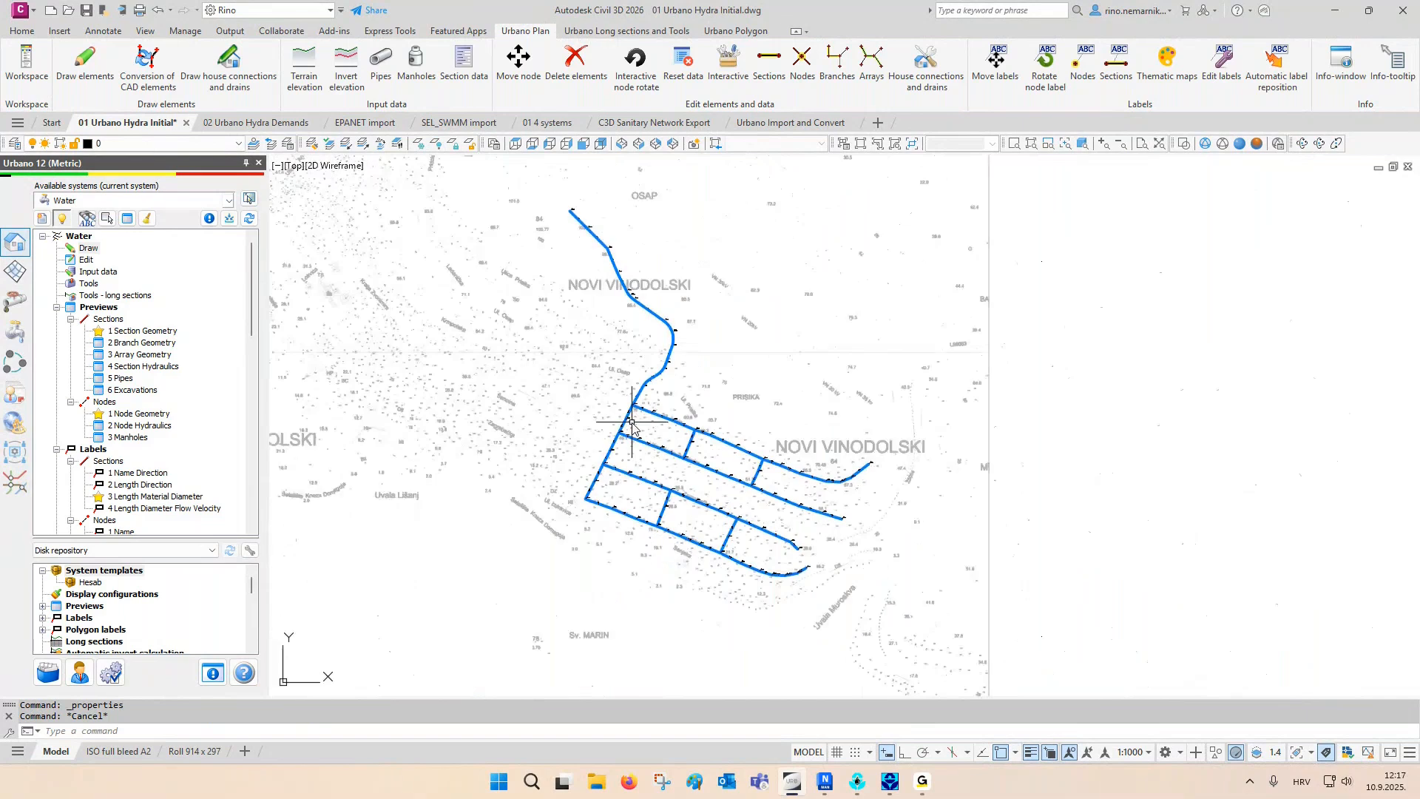
pyautogui.press('Escape')
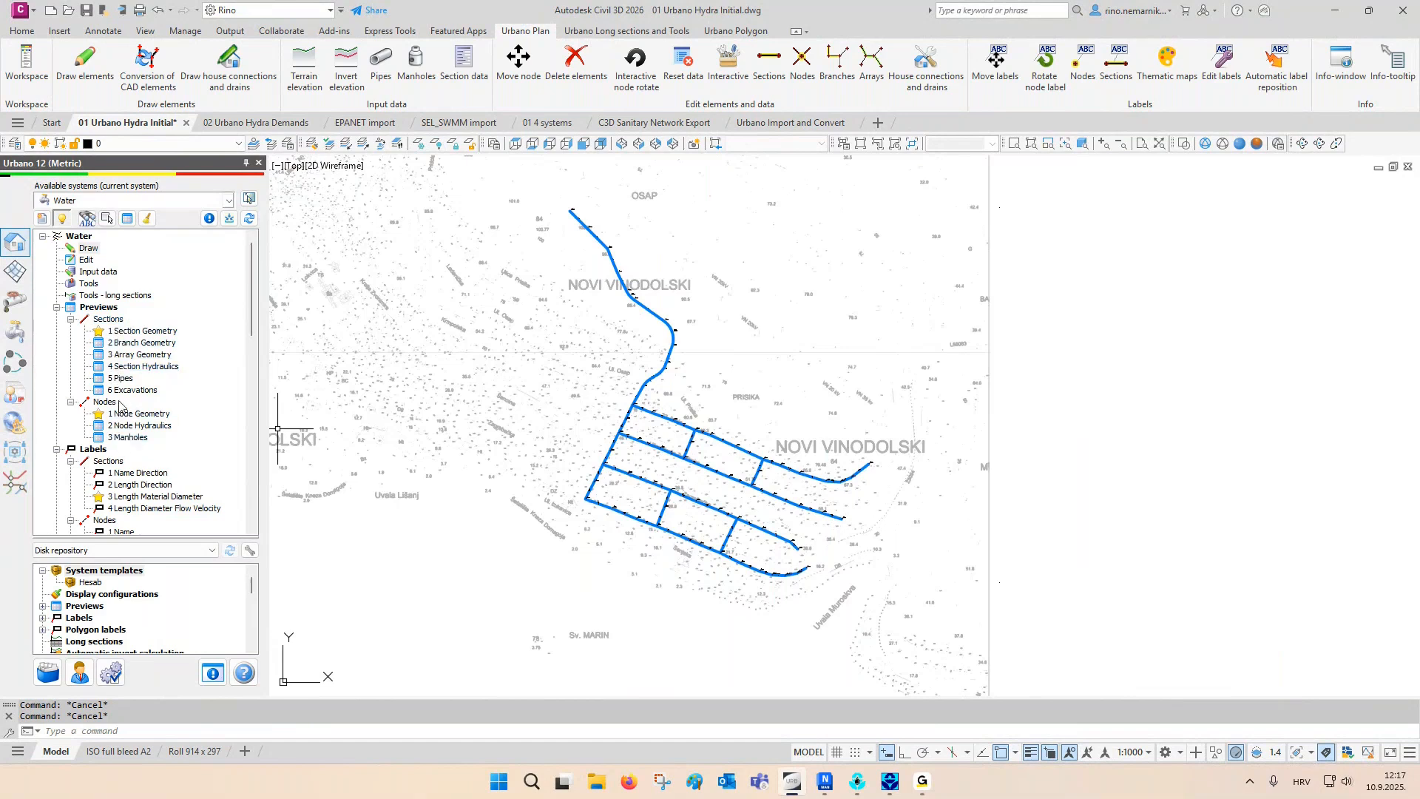
# - Review the Water system's available previews, labels, long sections, automatic invert calculation and thematic maps
pyautogui.scroll(-4, 124, 346)
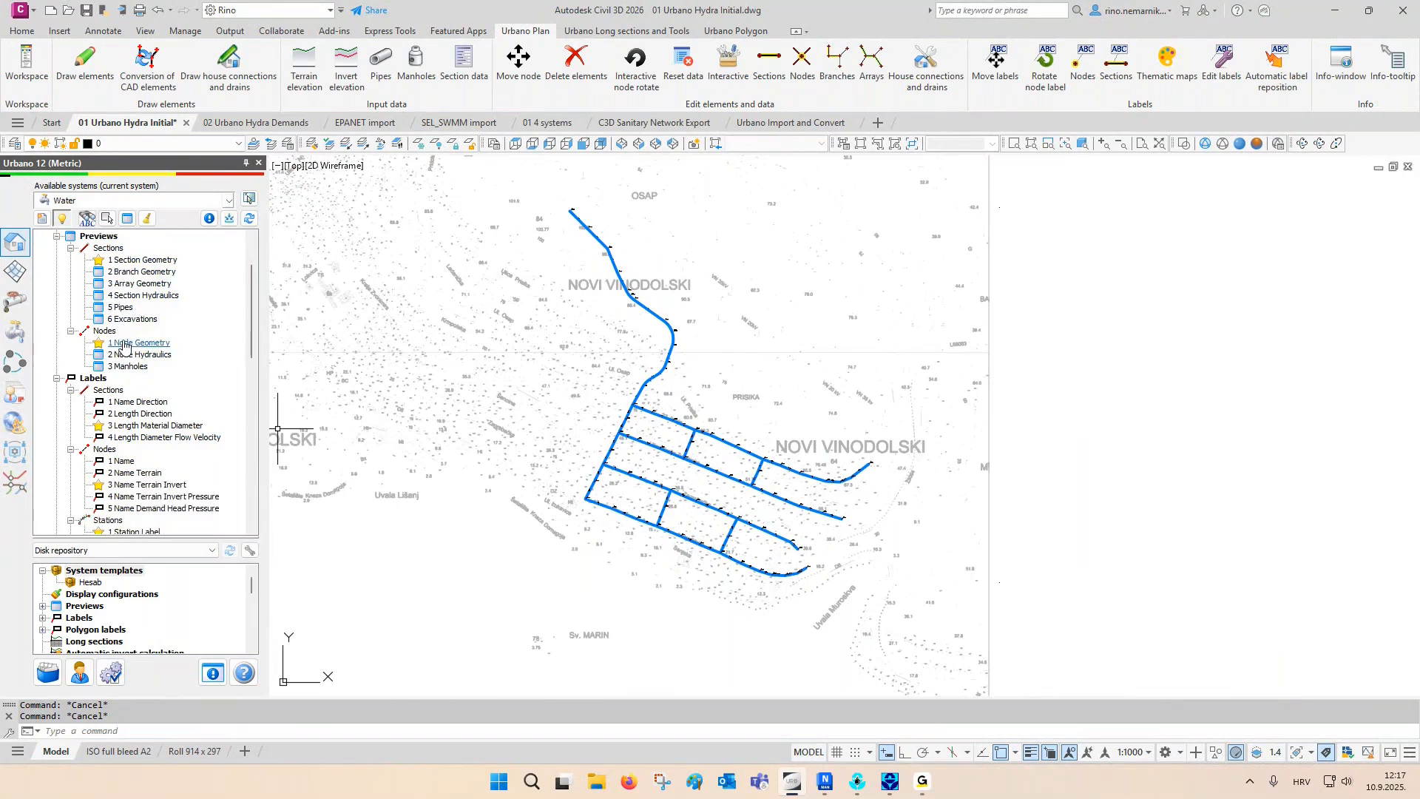
pyautogui.scroll(-3, 124, 355)
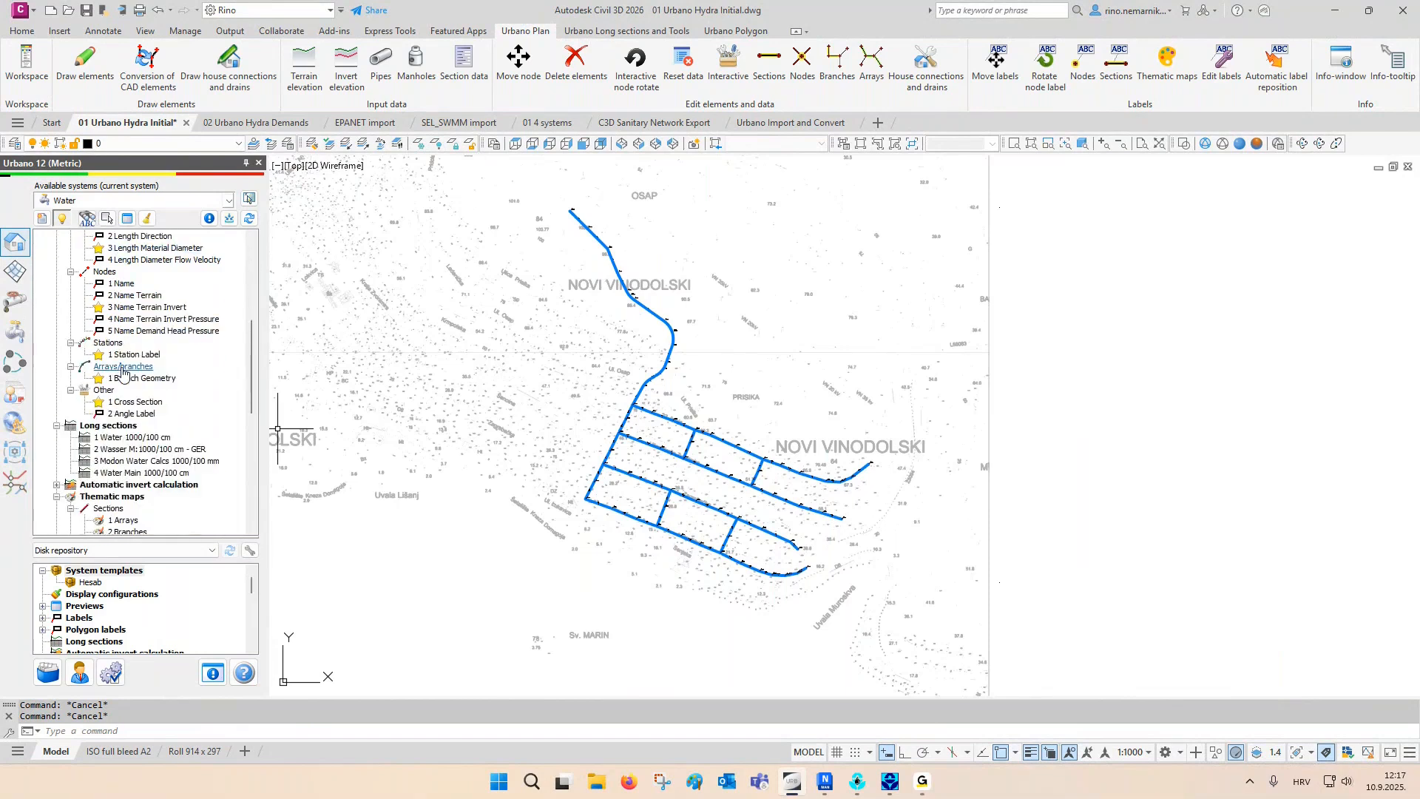
pyautogui.scroll(2, 124, 380)
pyautogui.scroll(3, 124, 380)
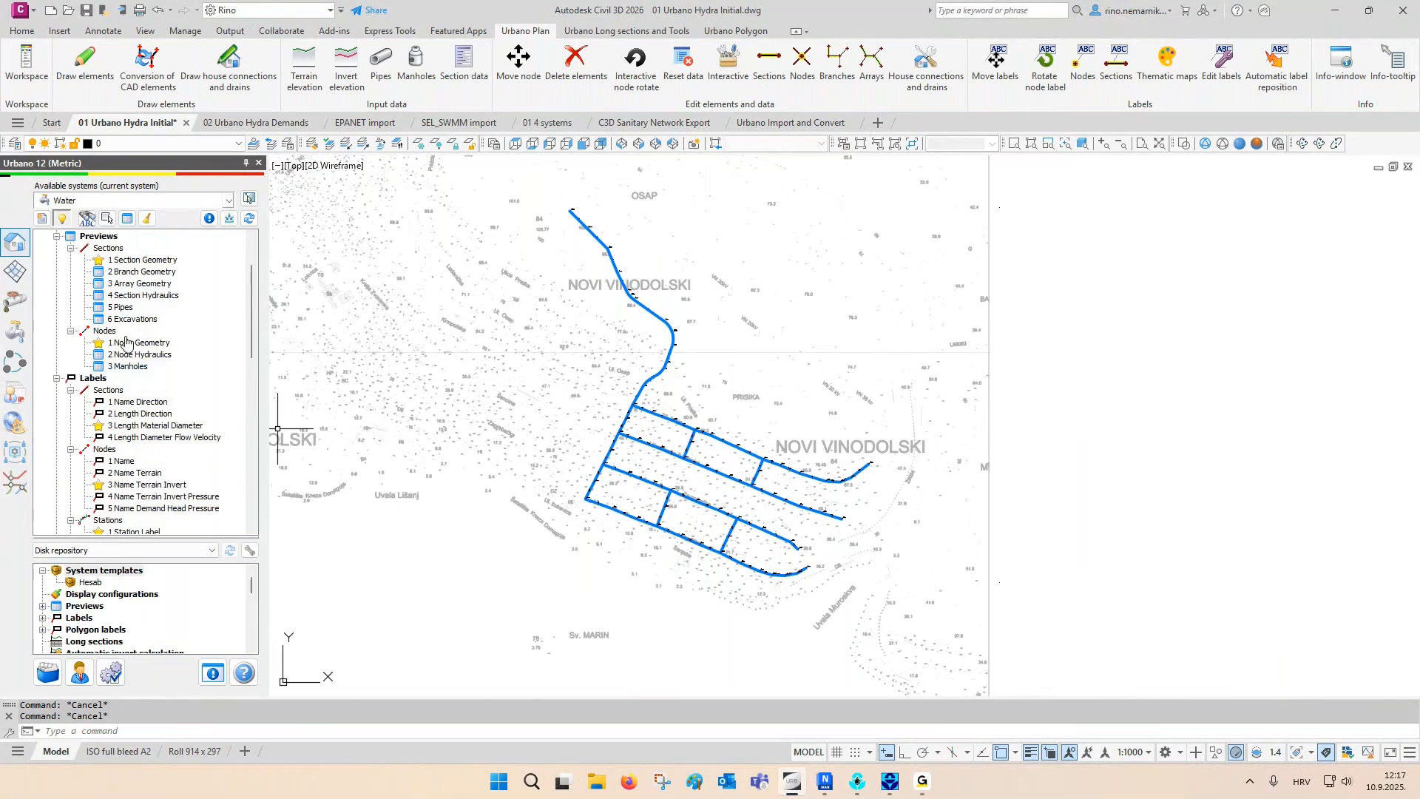
pyautogui.scroll(-4, 125, 346)
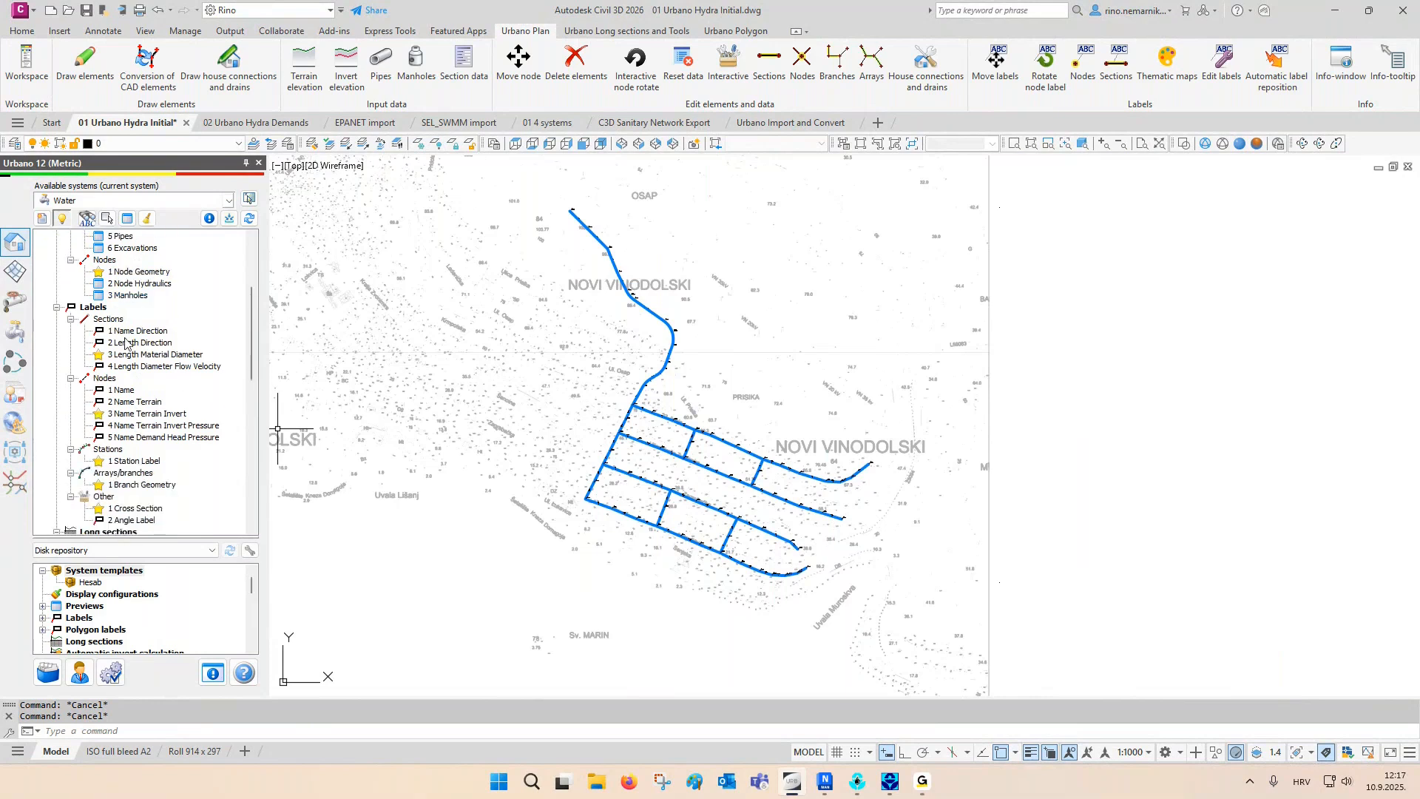
pyautogui.scroll(-3, 124, 367)
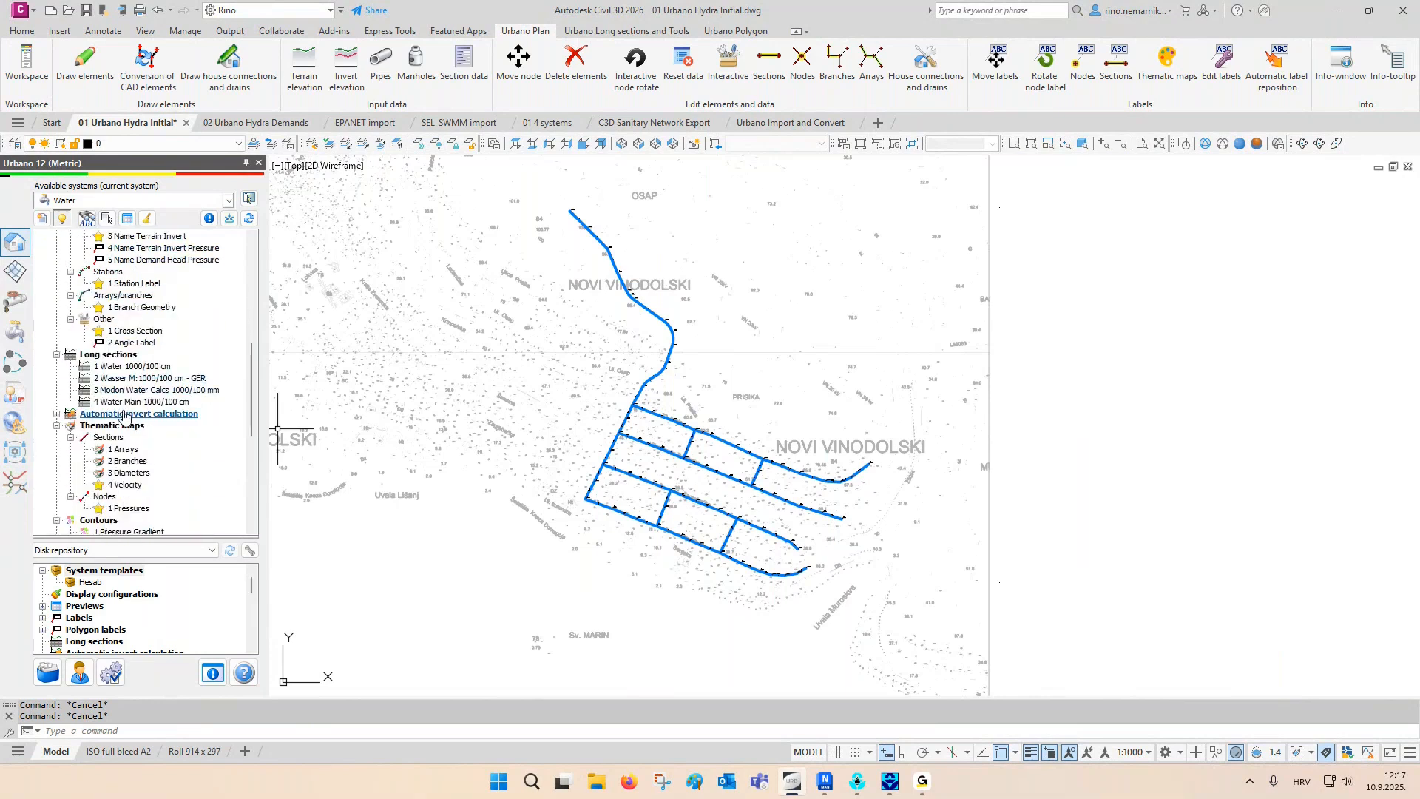
pyautogui.scroll(9, 124, 420)
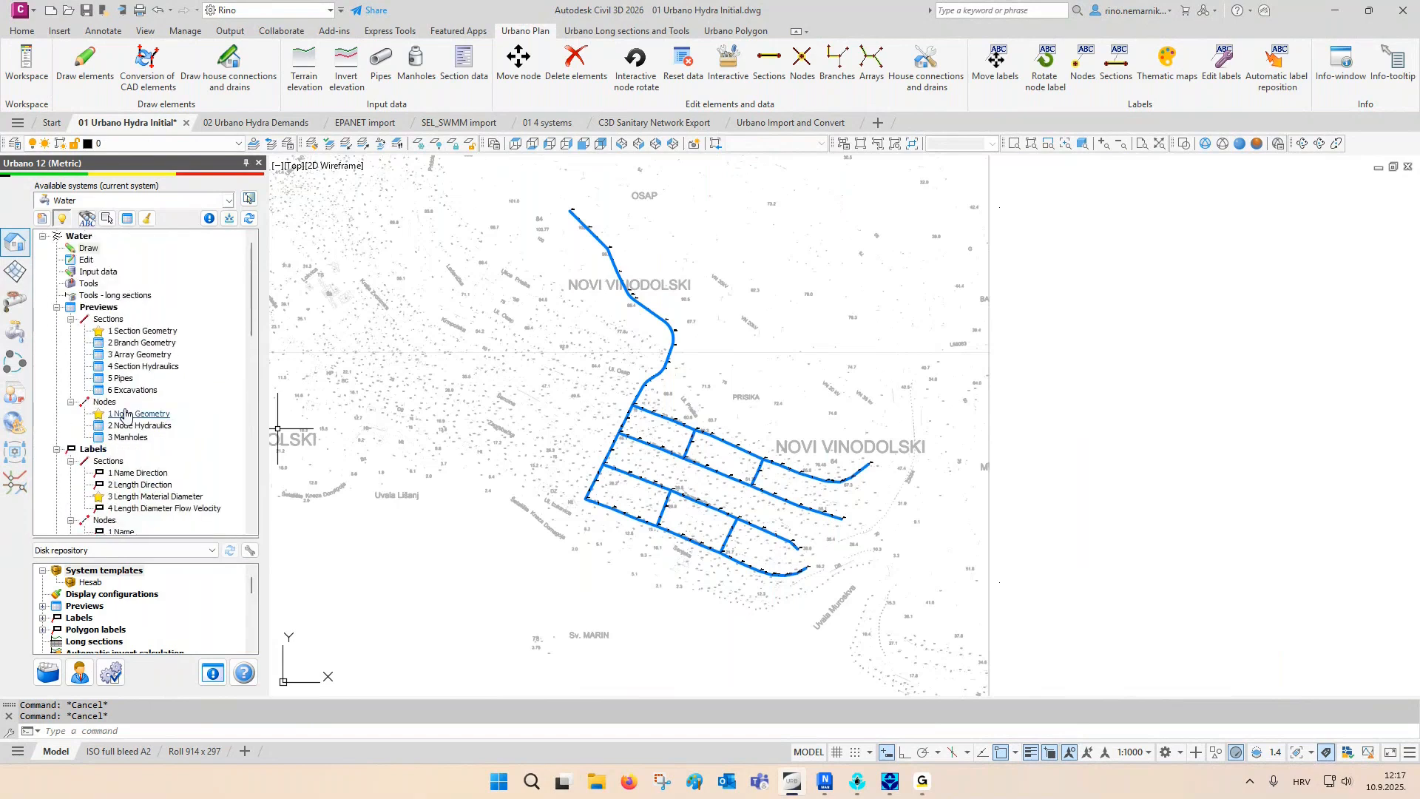
# - Show the Section Geometry preview table and review the available section and node preview types
pyautogui.click(128, 219)
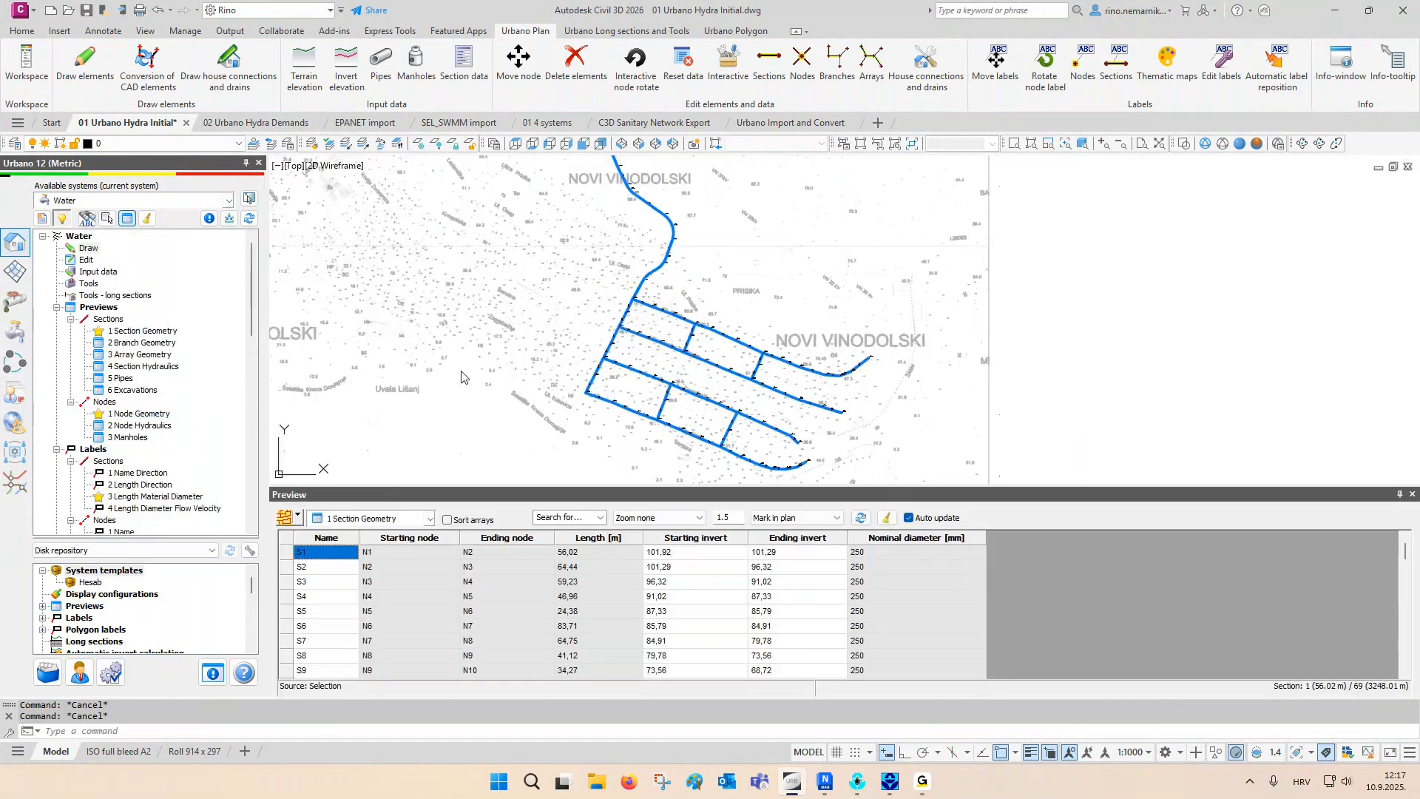
pyautogui.click(381, 518)
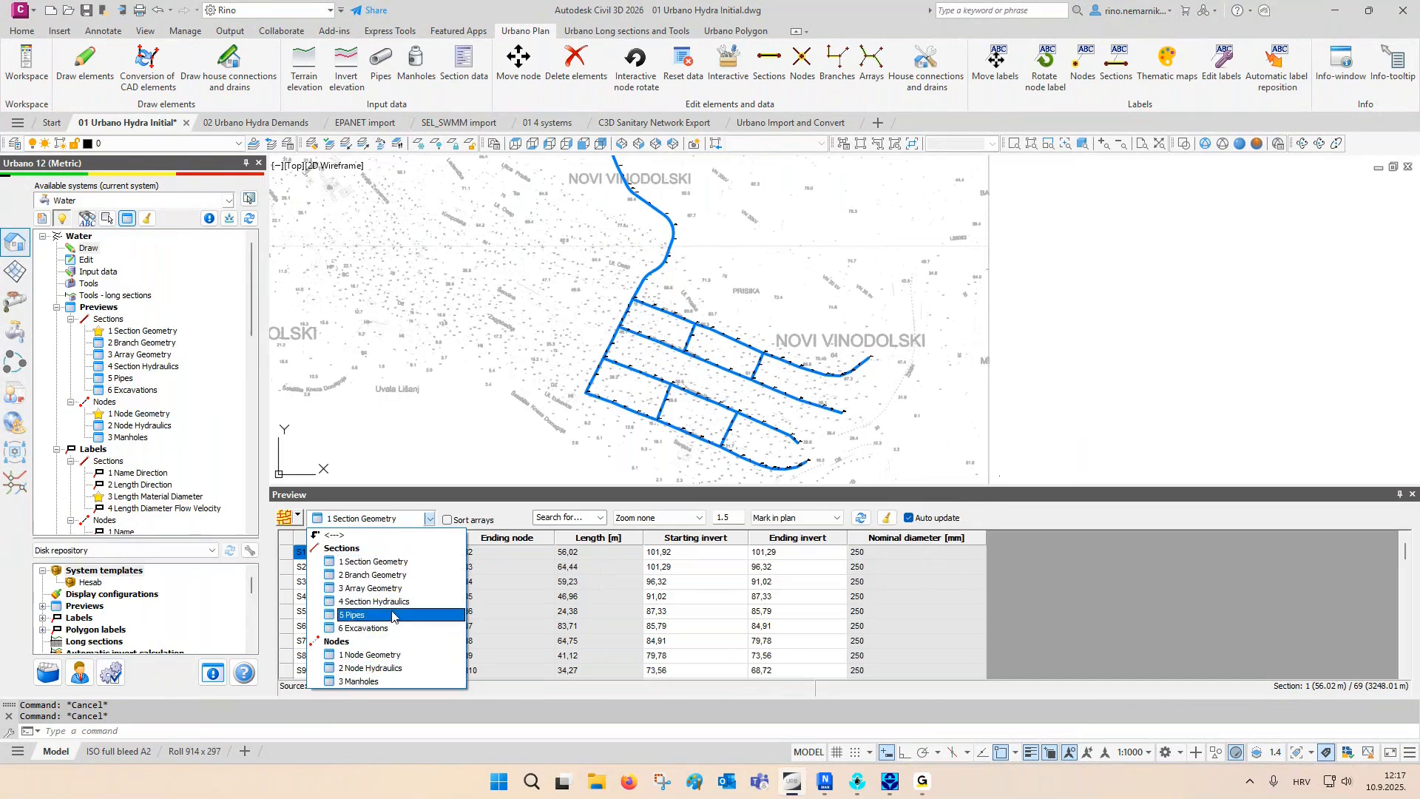
pyautogui.click(506, 512)
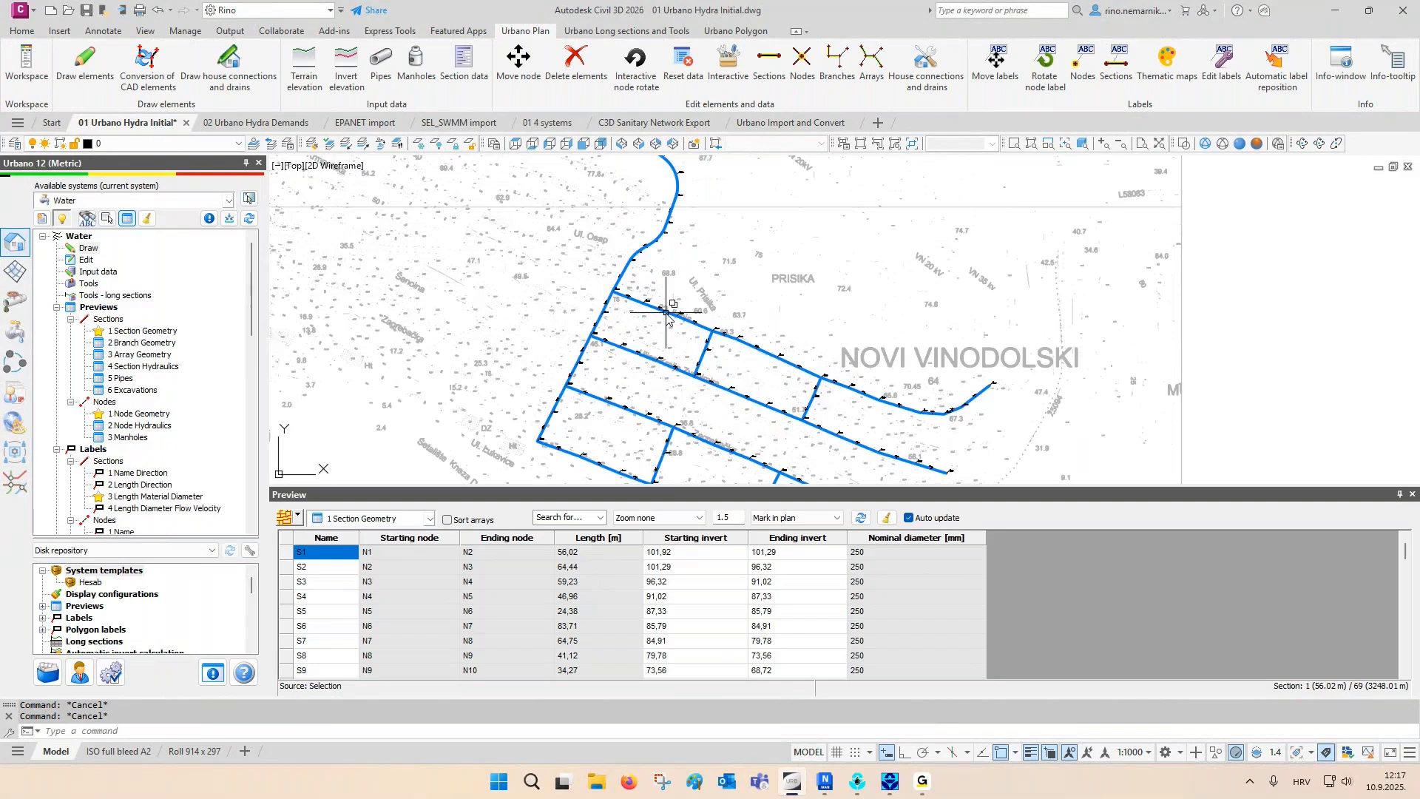
# - Preview only sections S52, S53 and S54 along 22. lipnja by picking them in plan with Osnap off, and clear their plan markings
pyautogui.scroll(3, 666, 314)
pyautogui.click(296, 517)
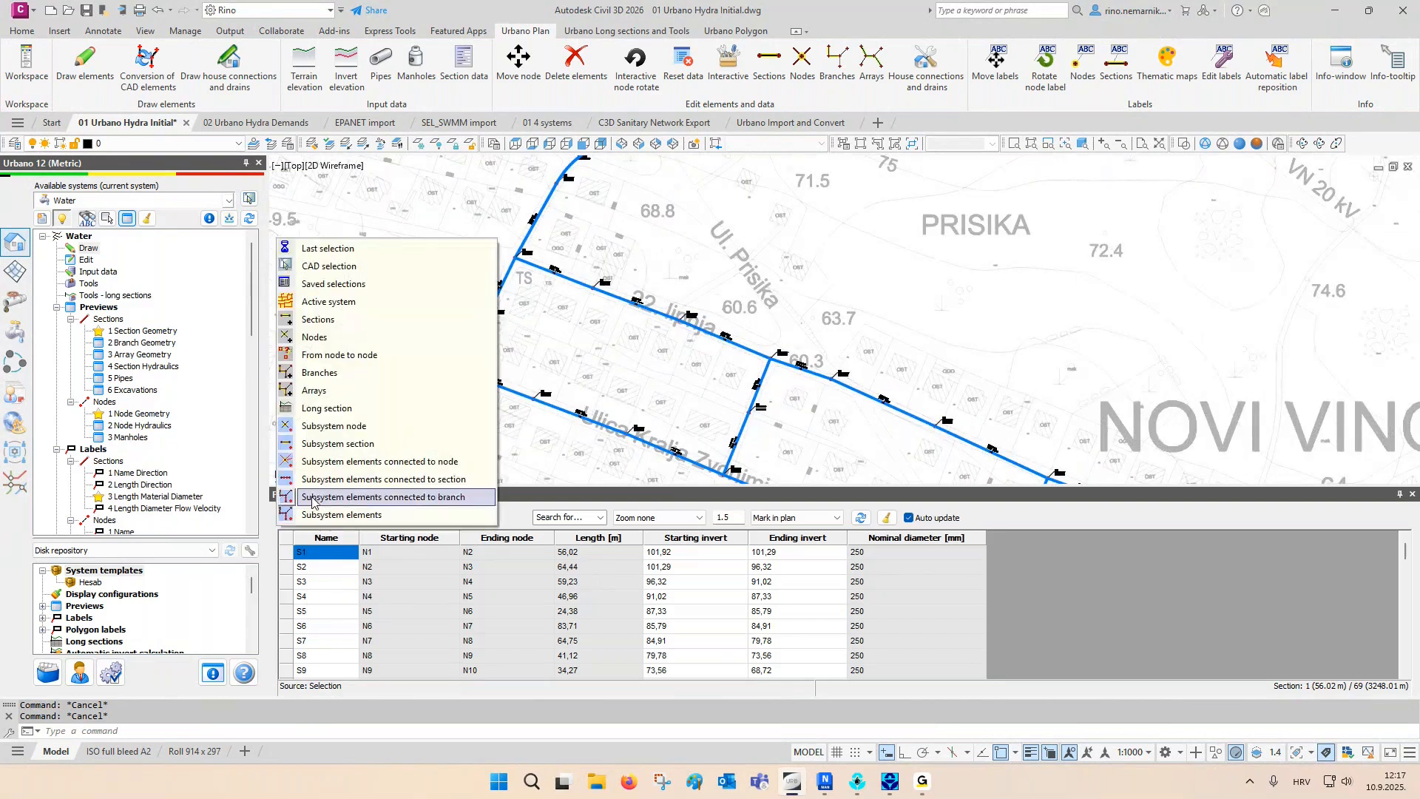
pyautogui.click(343, 326)
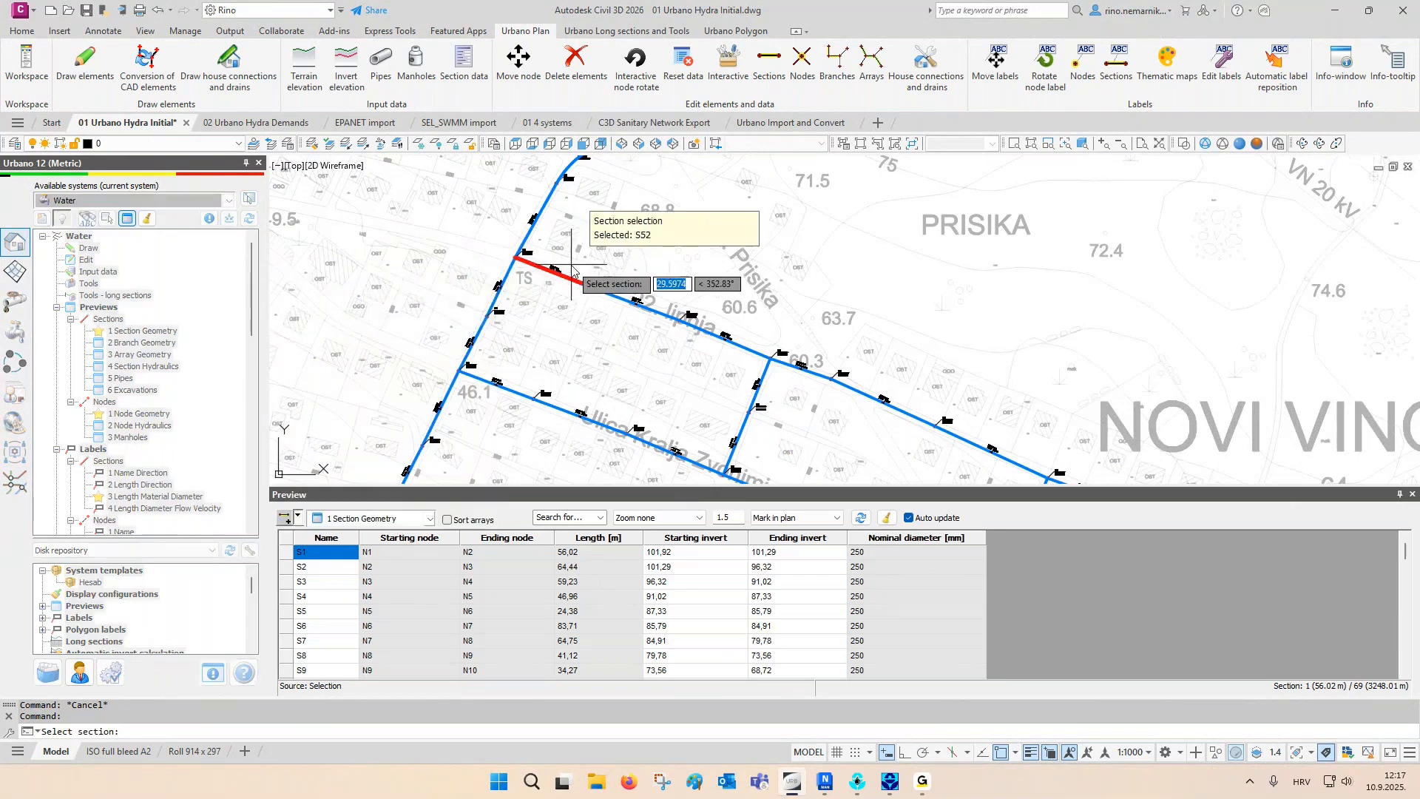
pyautogui.scroll(2, 571, 271)
pyautogui.moveTo(571, 271); pyautogui.dragTo(517, 264, button='middle')
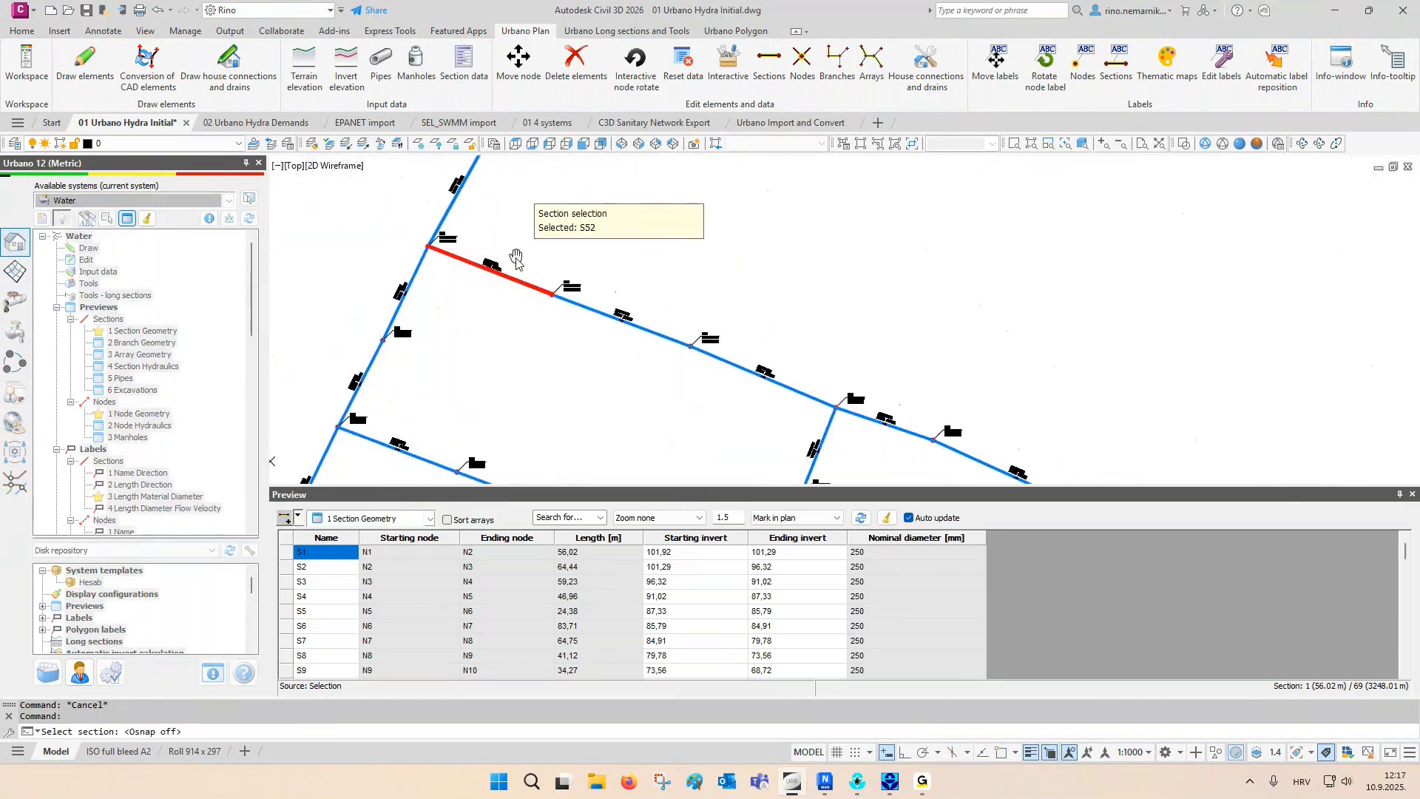
pyautogui.press('F3')
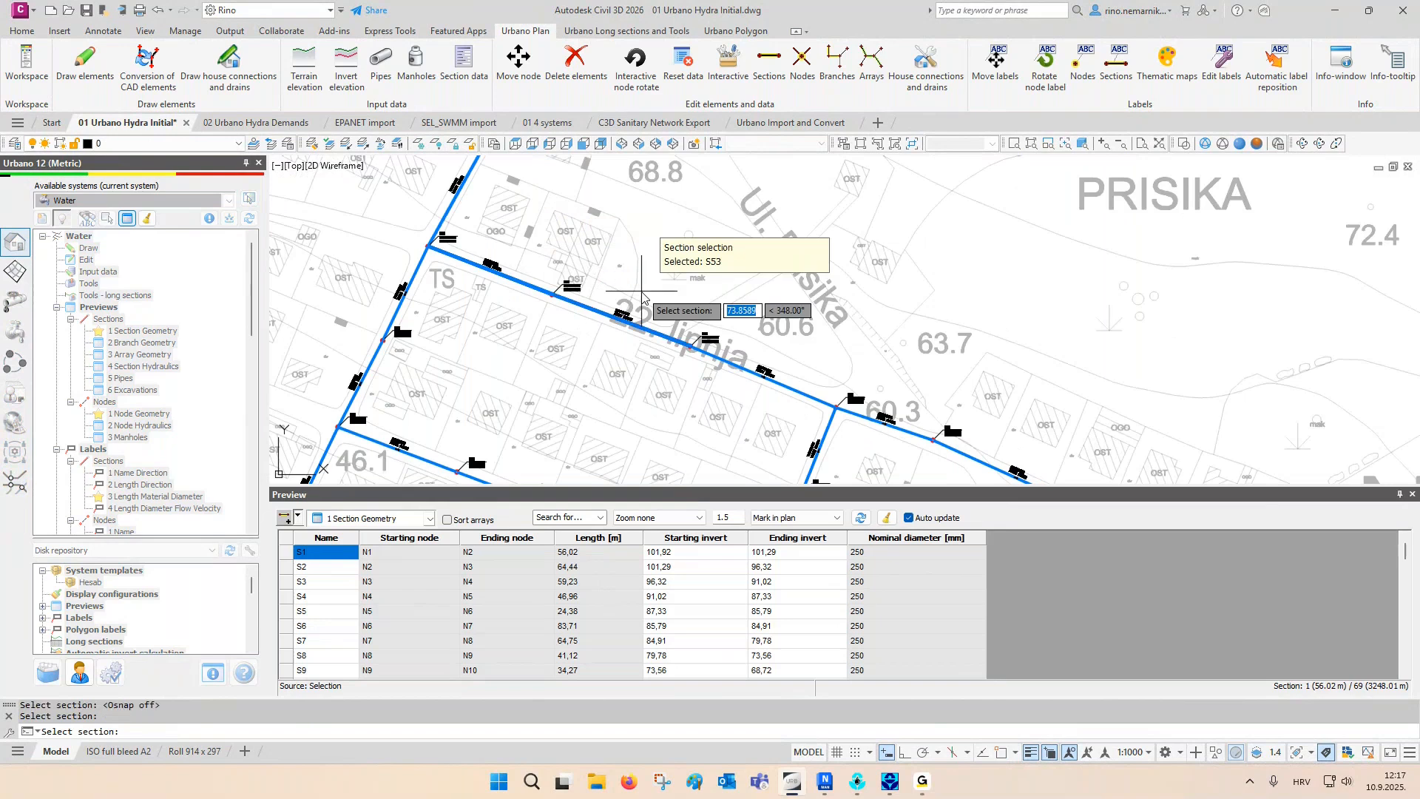
pyautogui.click(740, 333)
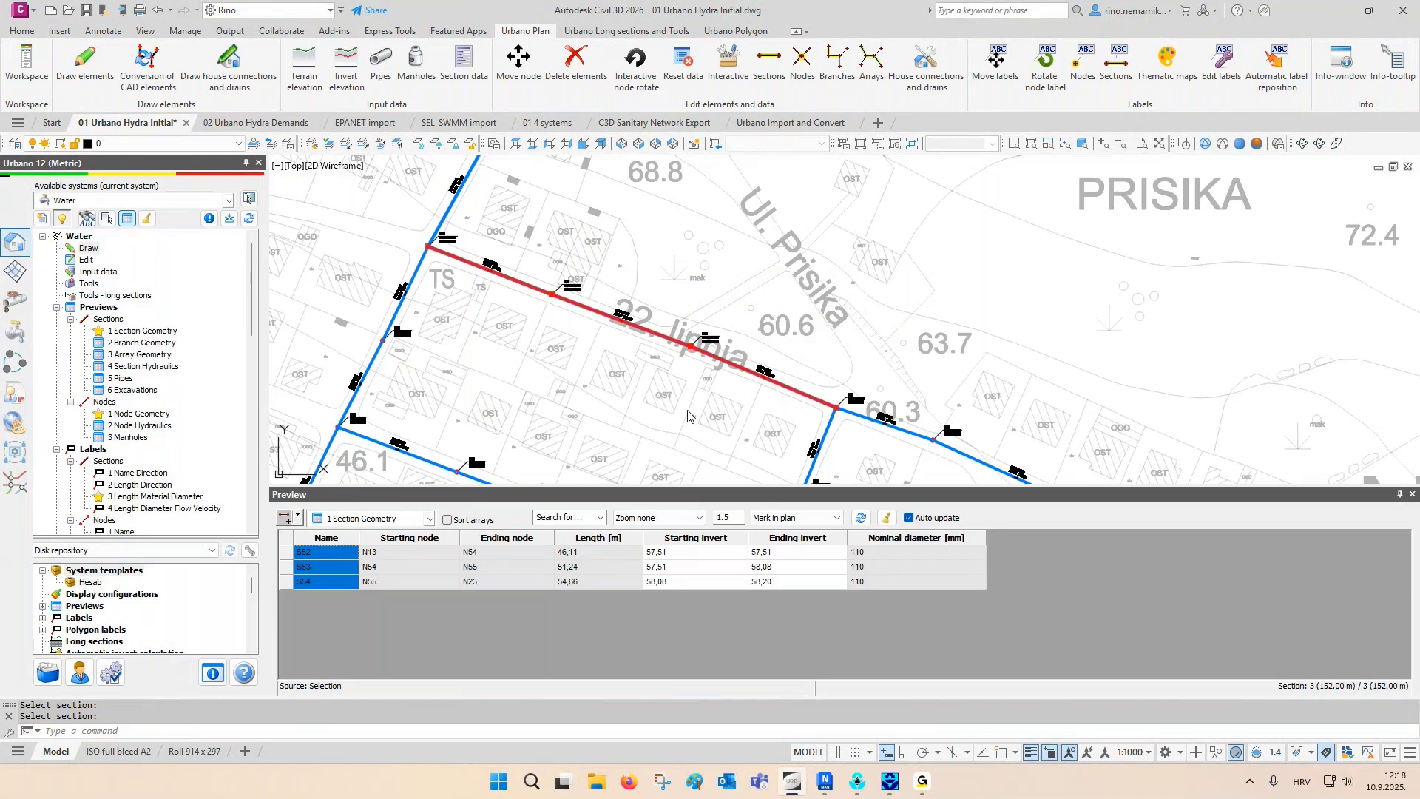
pyautogui.click(886, 517)
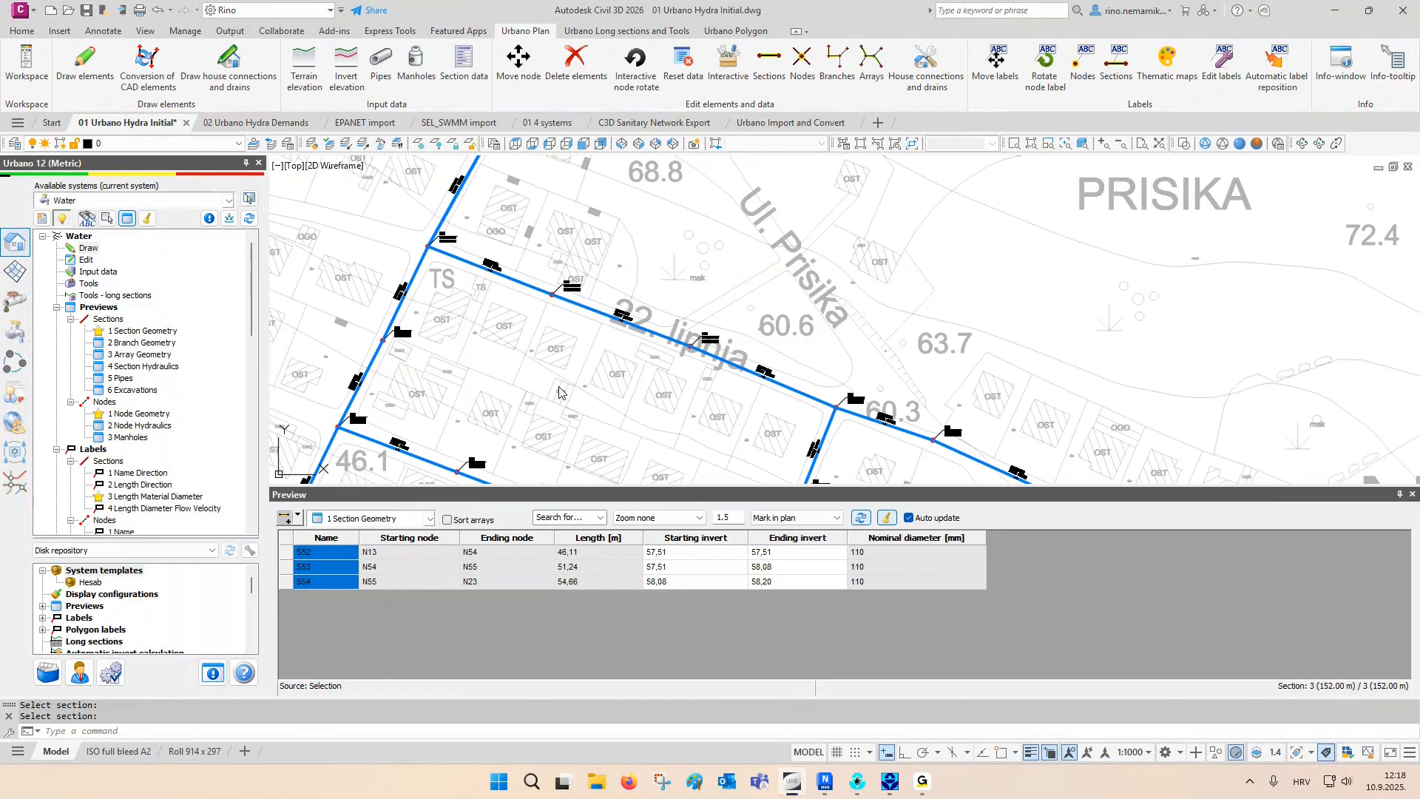
# - Preview the section geometry of branches B9, B16 and B12 by picking the branches in plan, and clear their plan markings
pyautogui.click(298, 517)
pyautogui.click(325, 372)
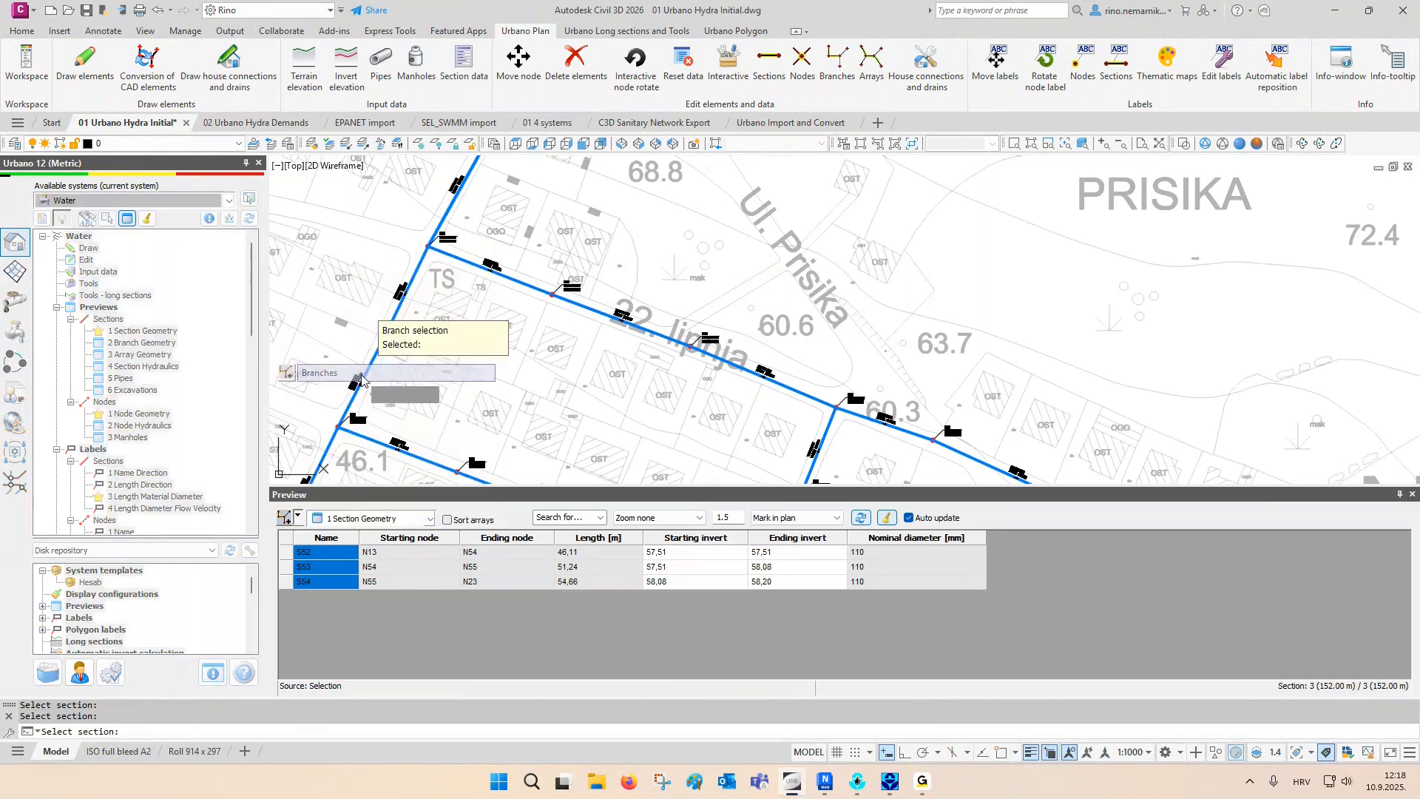
pyautogui.click(540, 290)
pyautogui.scroll(-4, 582, 284)
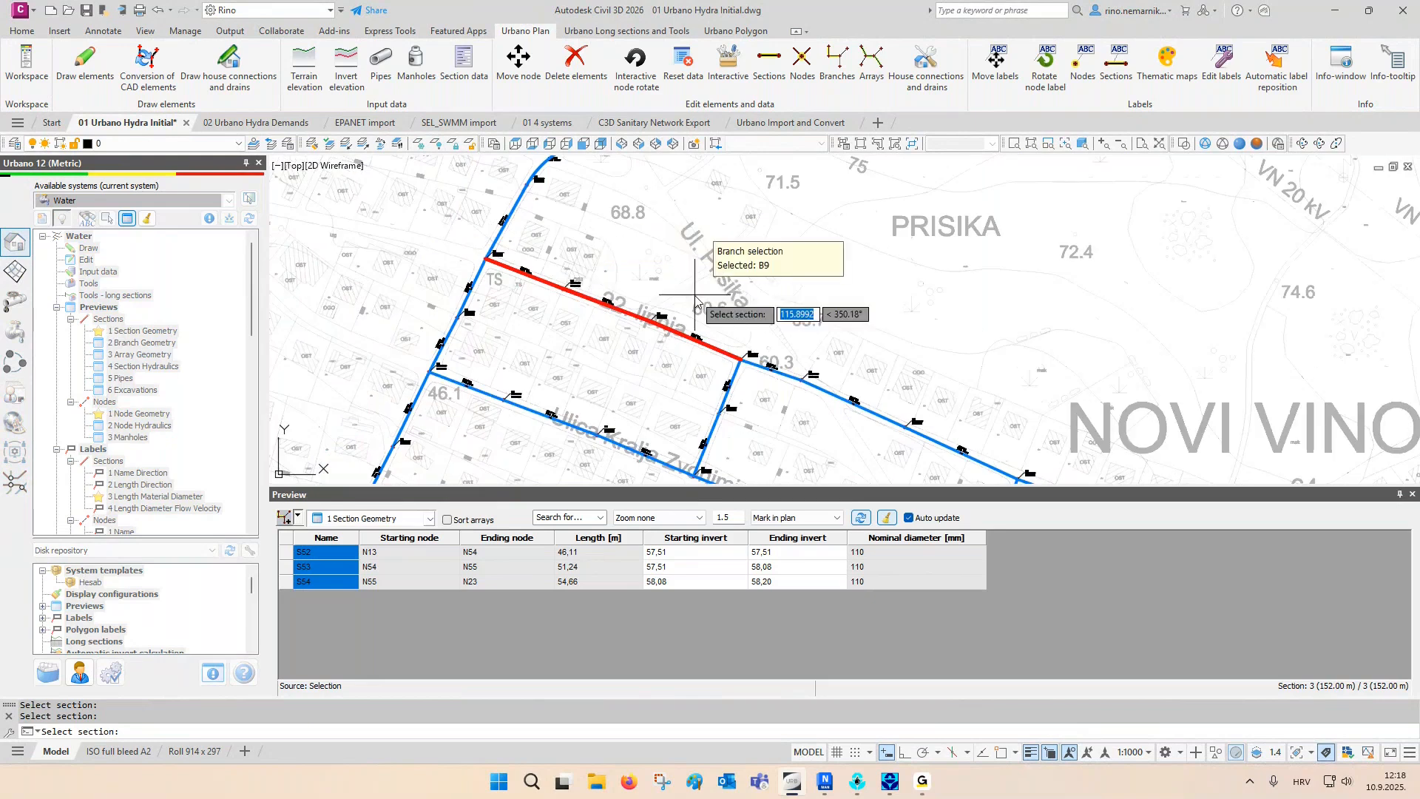
pyautogui.moveTo(695, 302); pyautogui.dragTo(599, 280, button='middle')
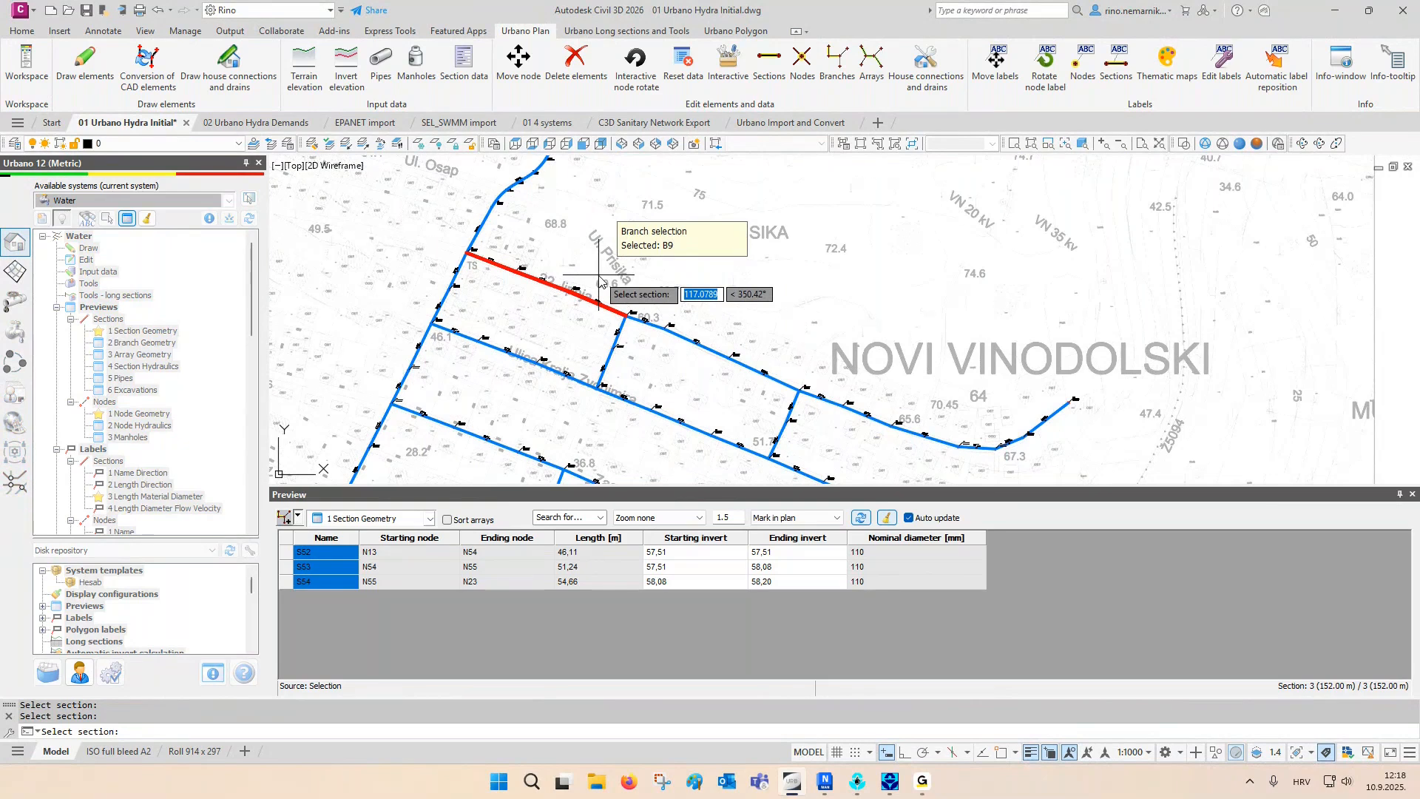
pyautogui.moveTo(599, 281); pyautogui.dragTo(582, 250, button='middle')
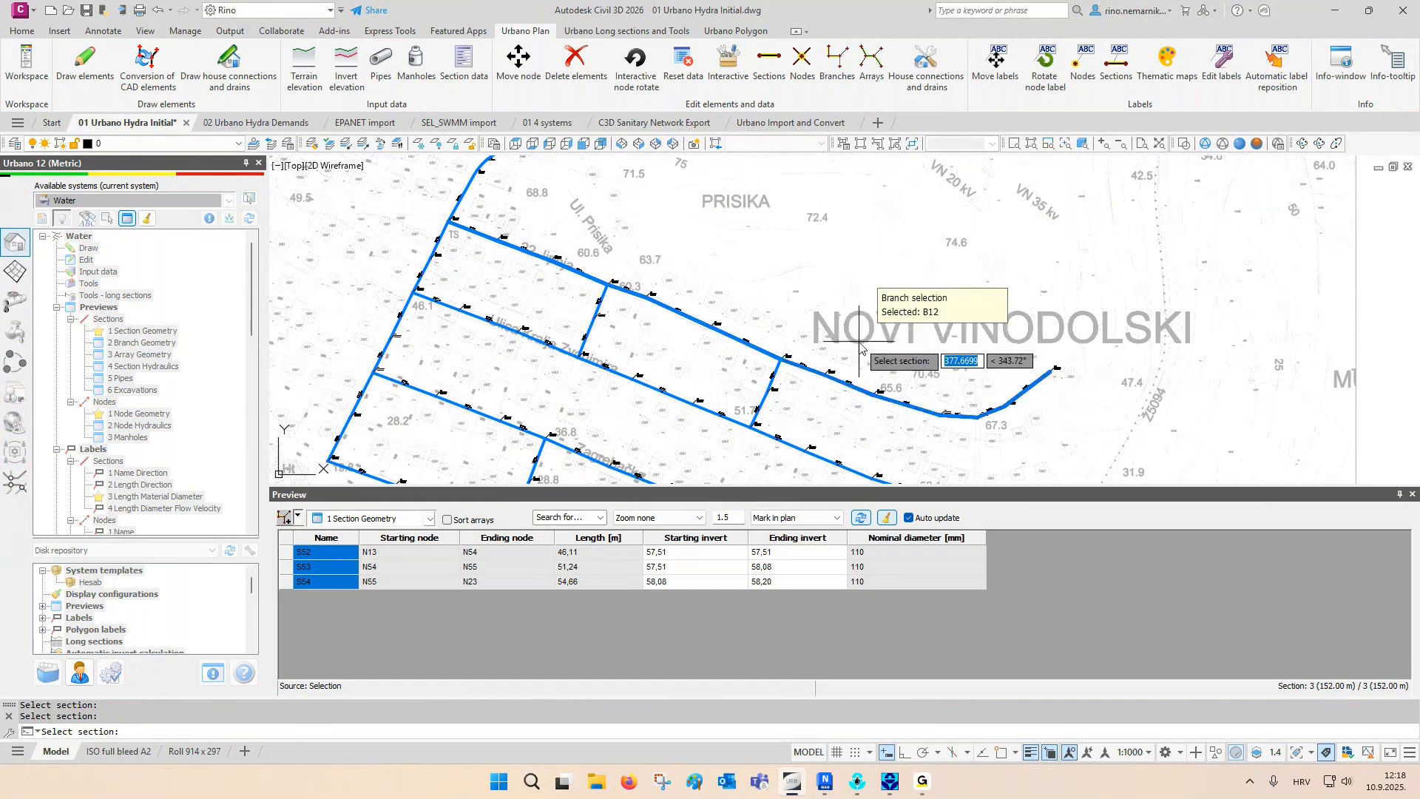
pyautogui.click(837, 374)
pyautogui.moveTo(329, 559); pyautogui.dragTo(344, 728)
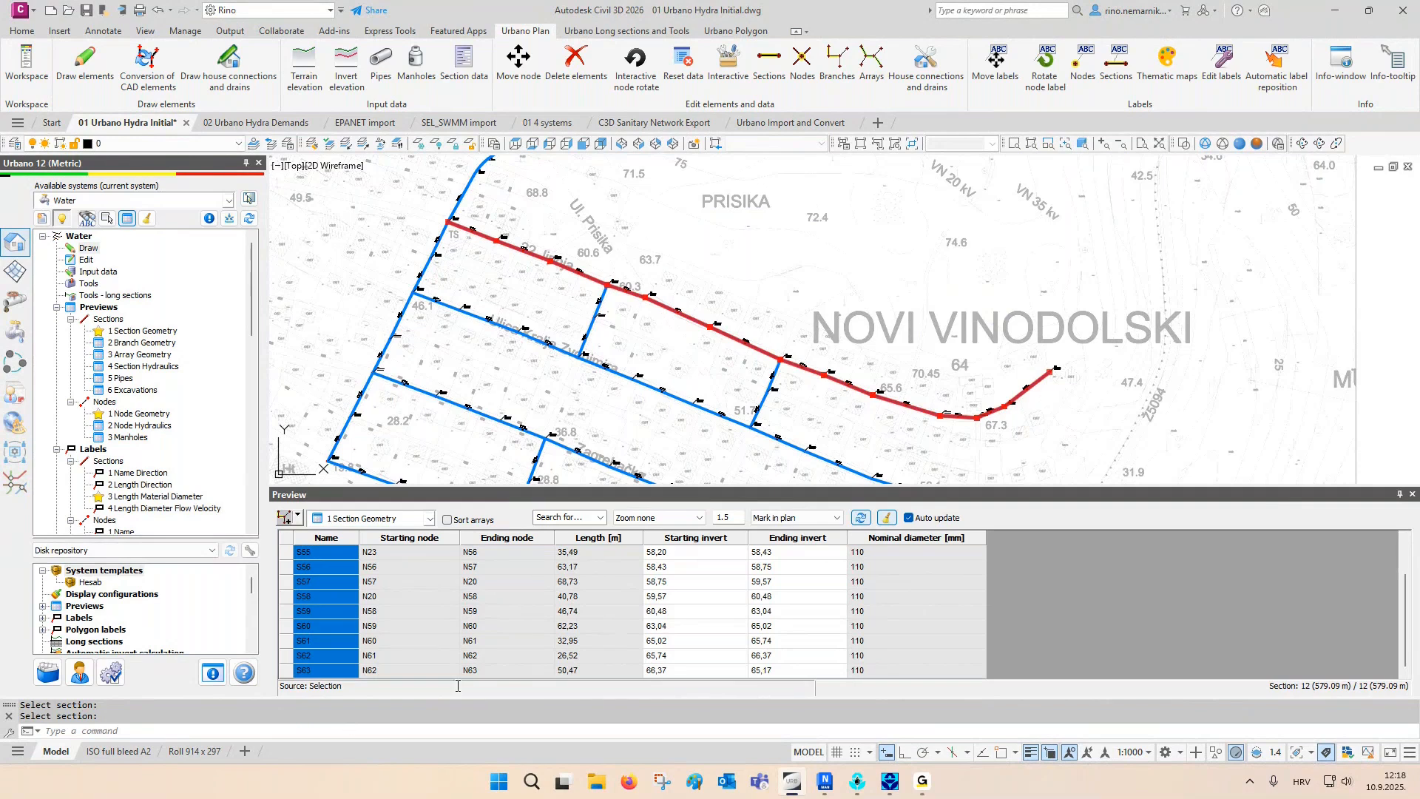
pyautogui.click(886, 517)
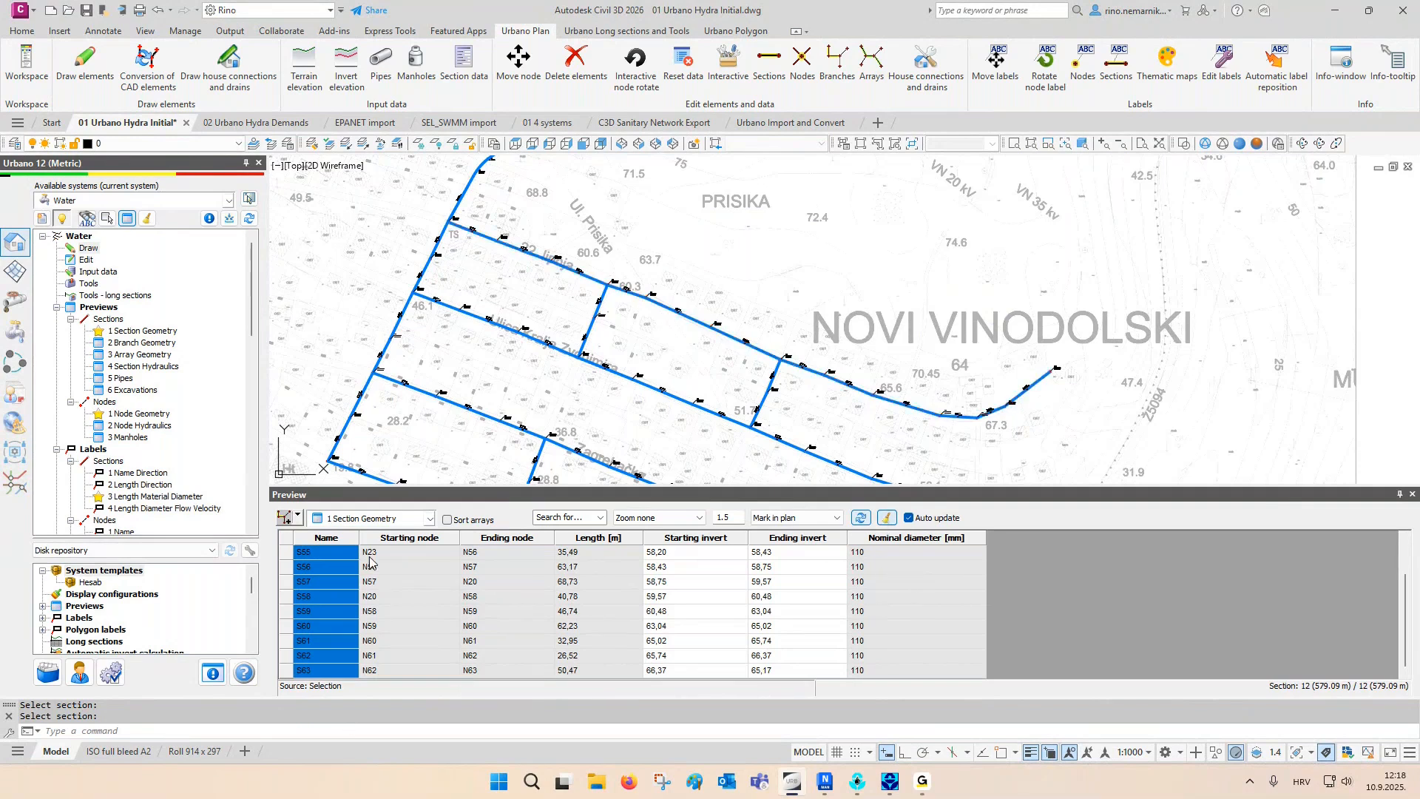
# - Show the Branch Geometry preview, mark branches B9, B16 and B12 in plan one at a time, and clear the markings
pyautogui.click(364, 521)
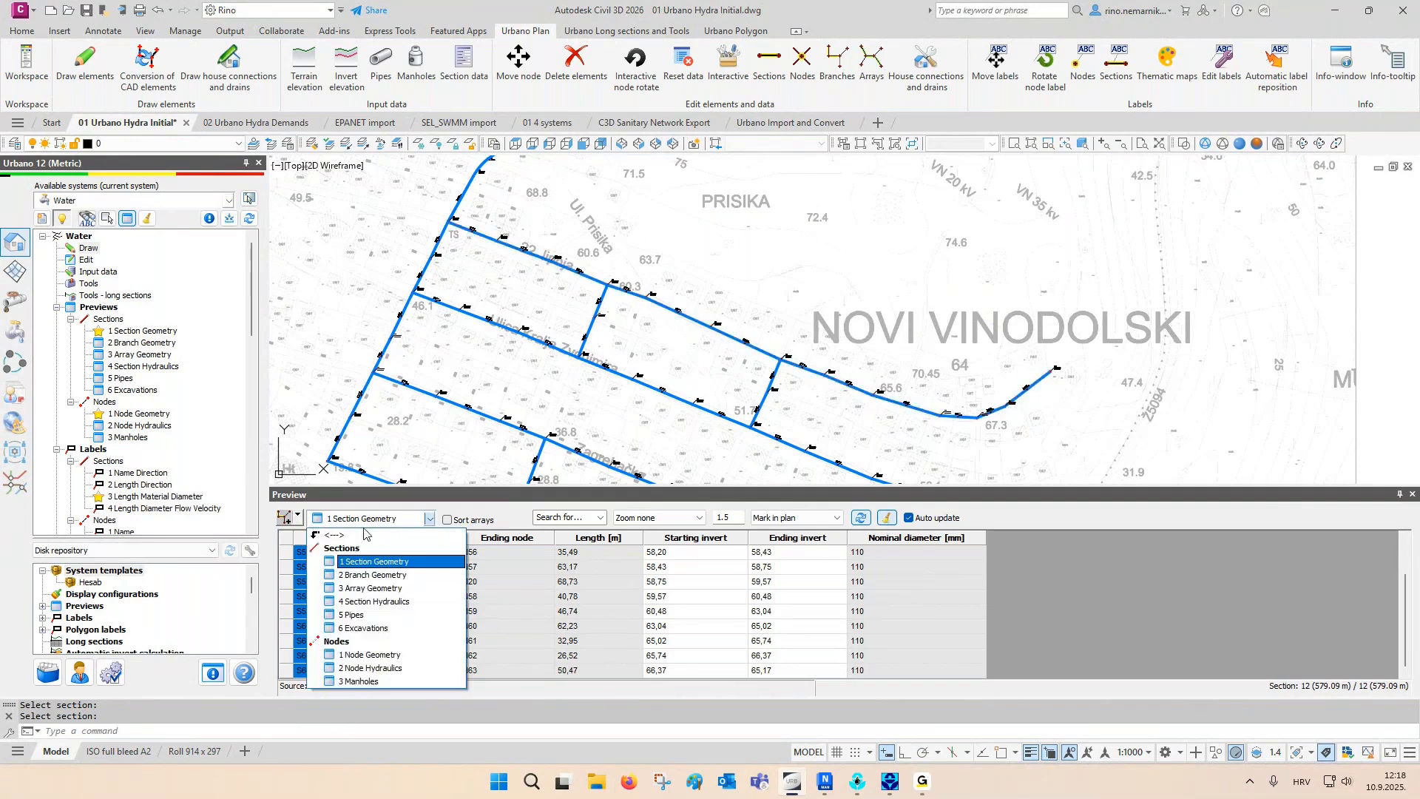
pyautogui.click(362, 582)
pyautogui.click(289, 555)
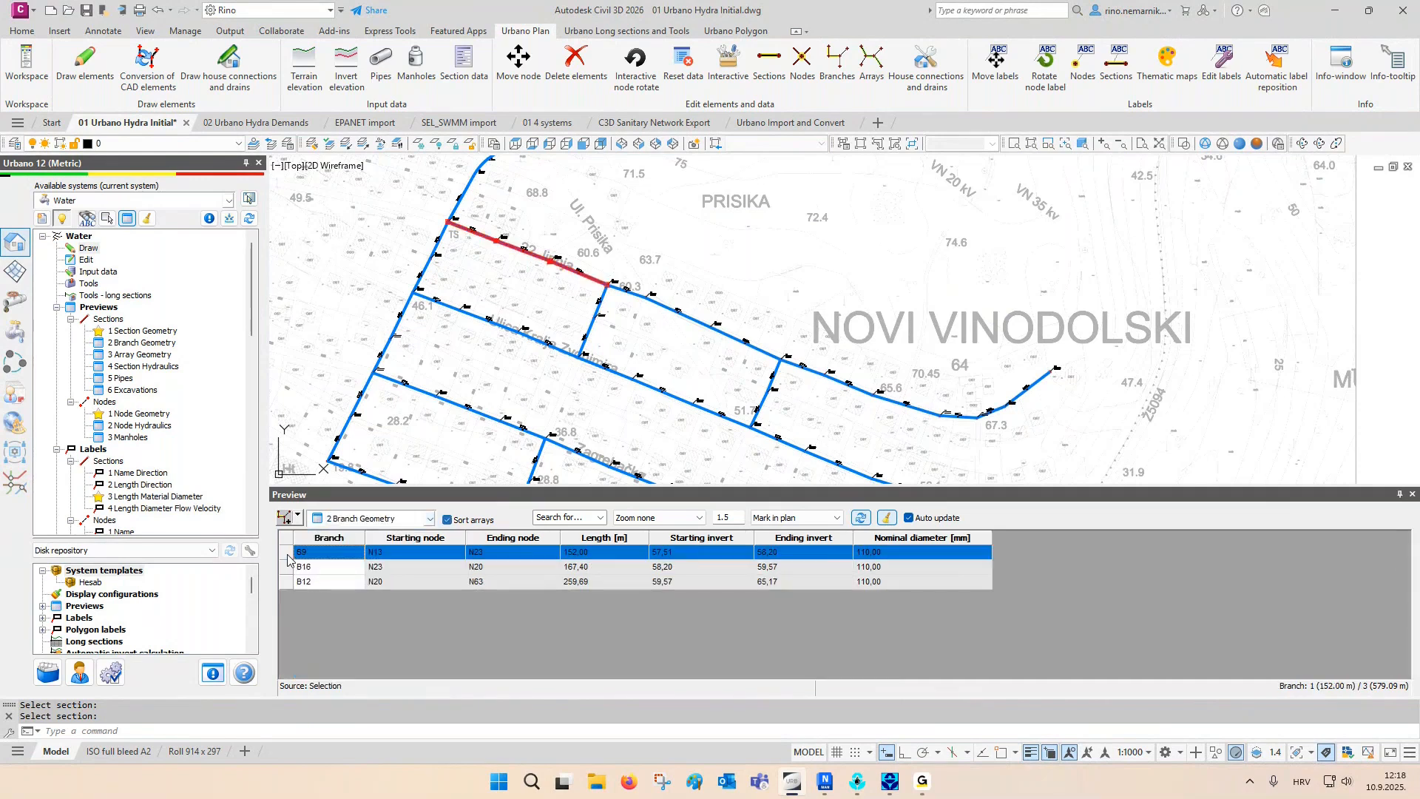
pyautogui.click(289, 568)
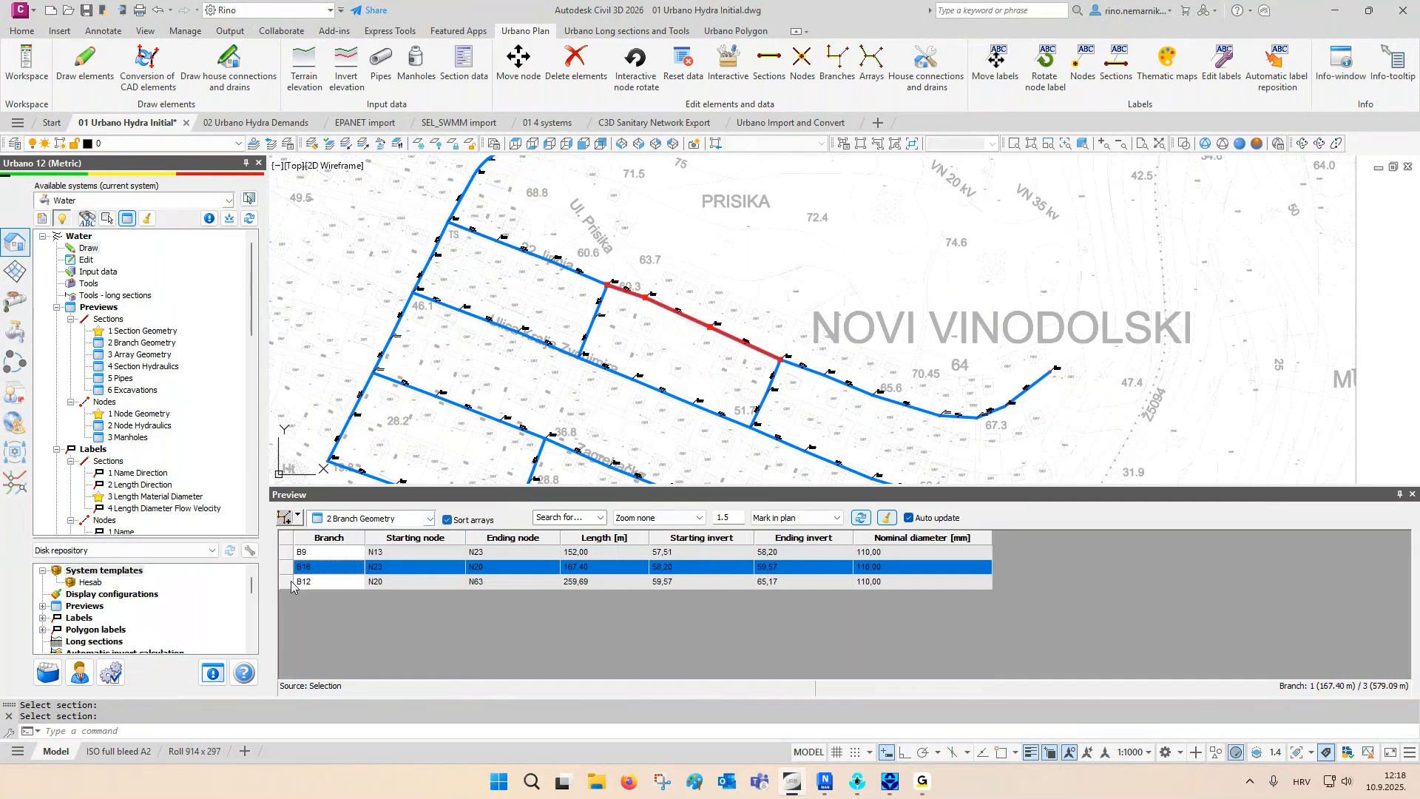
pyautogui.click(292, 583)
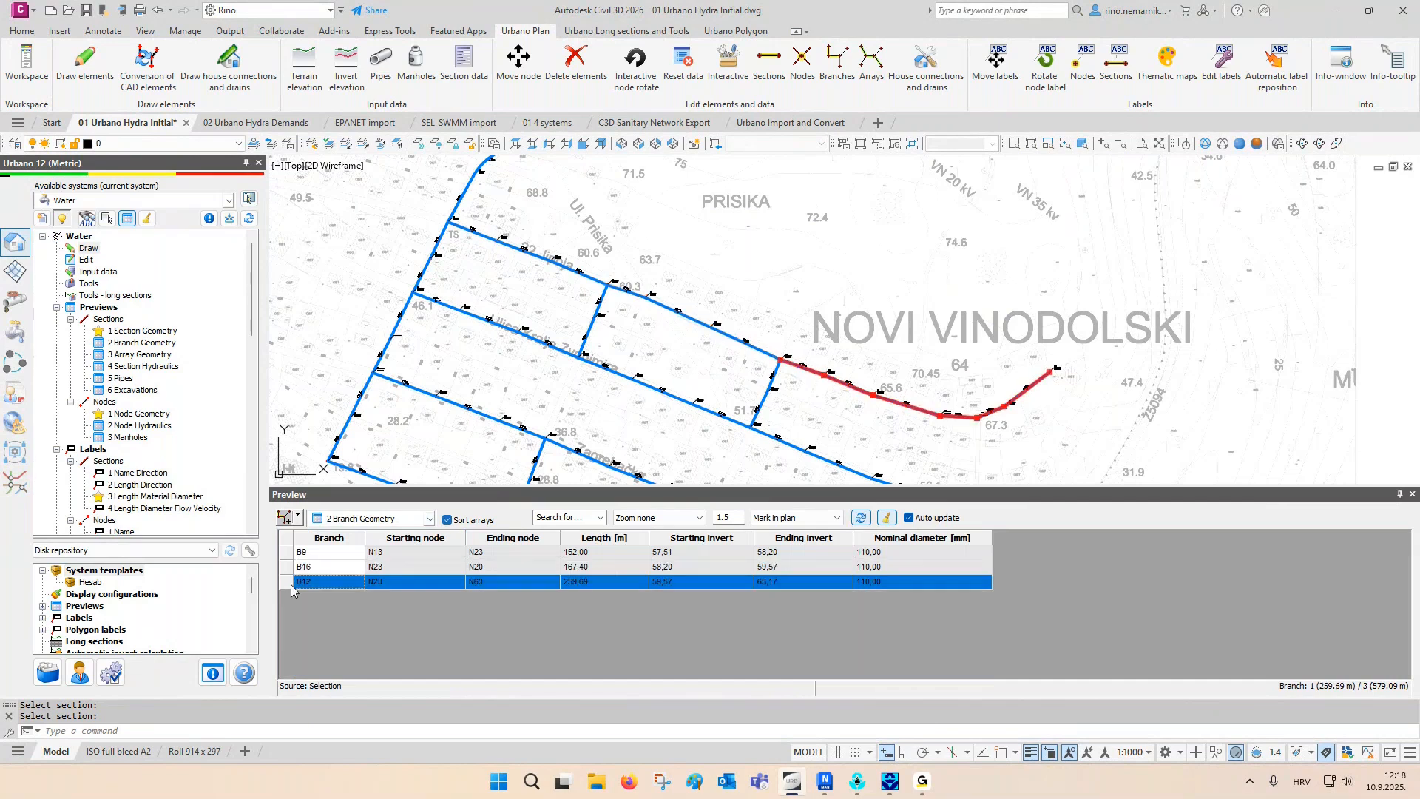
pyautogui.click(886, 521)
pyautogui.scroll(-3, 621, 392)
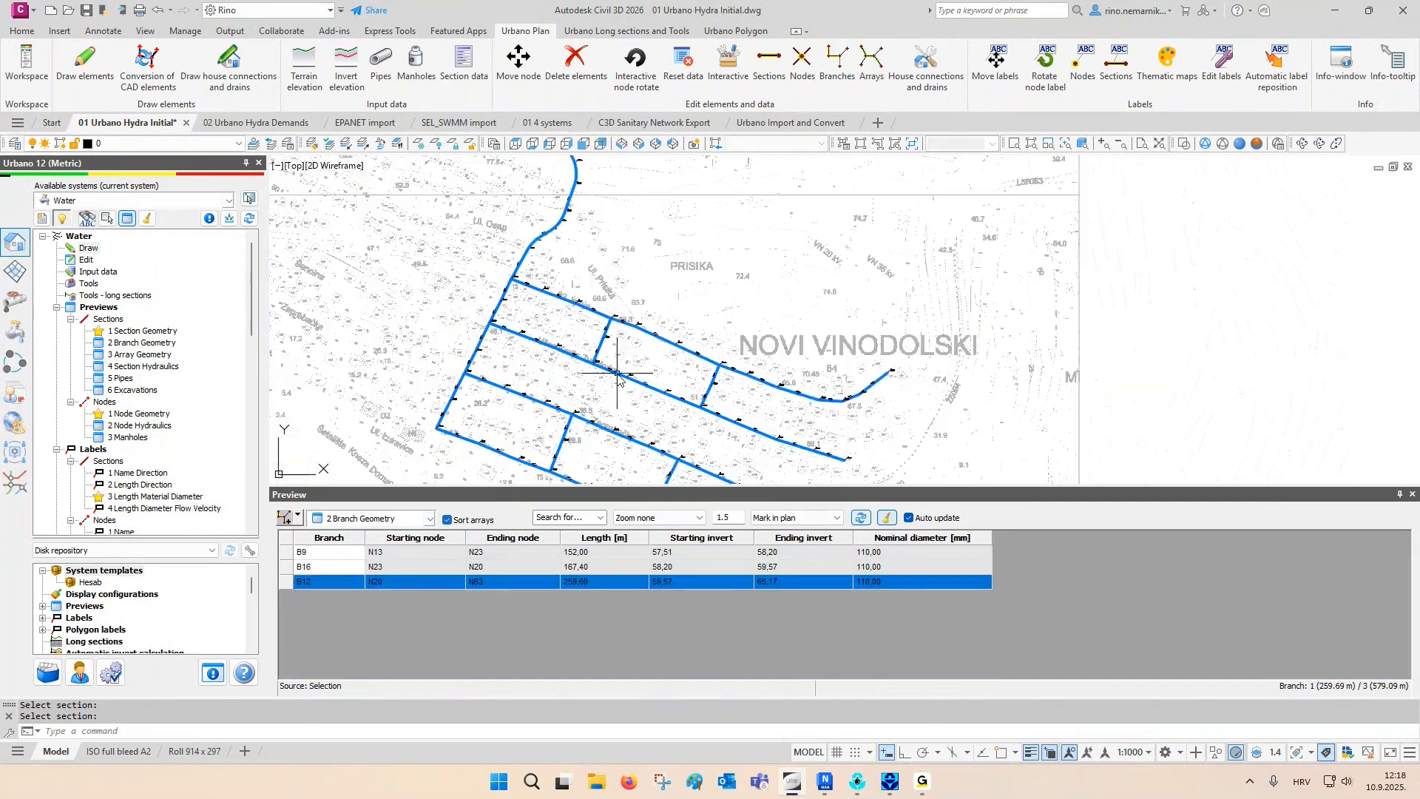
# - Preview the branches of arrays A1 and A10 by picking the arrays in plan, and clear their plan markings
pyautogui.click(297, 517)
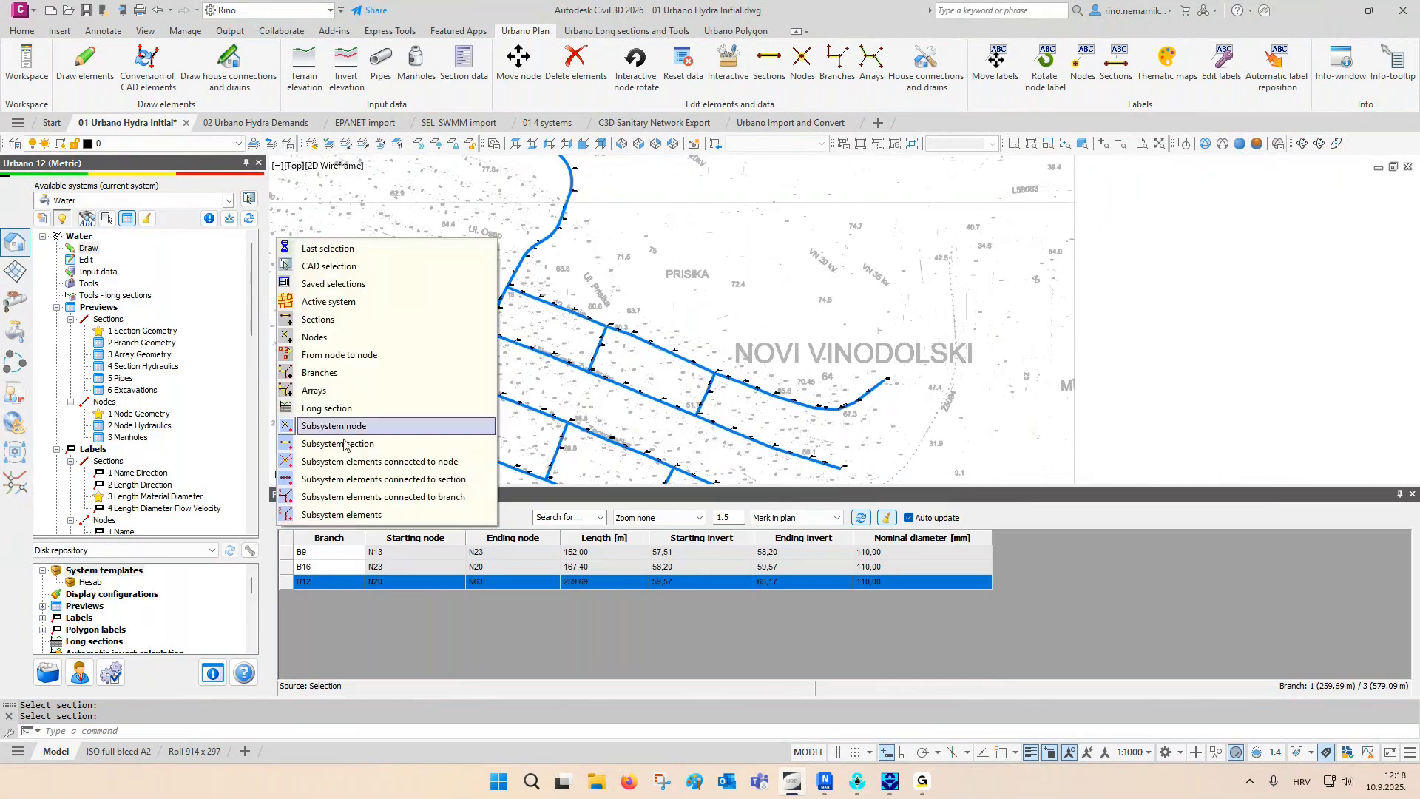
pyautogui.click(358, 392)
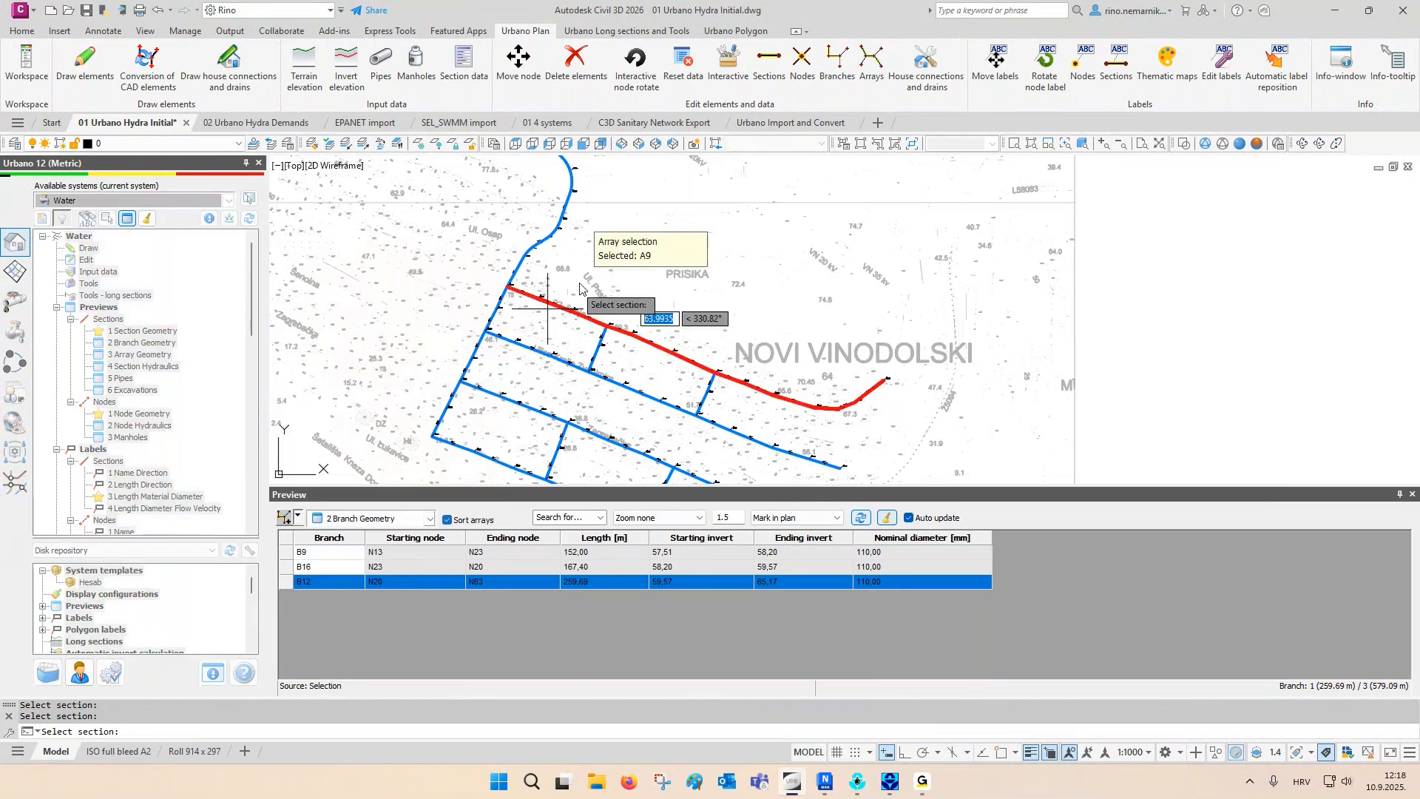
pyautogui.moveTo(581, 294); pyautogui.dragTo(591, 242, button='middle')
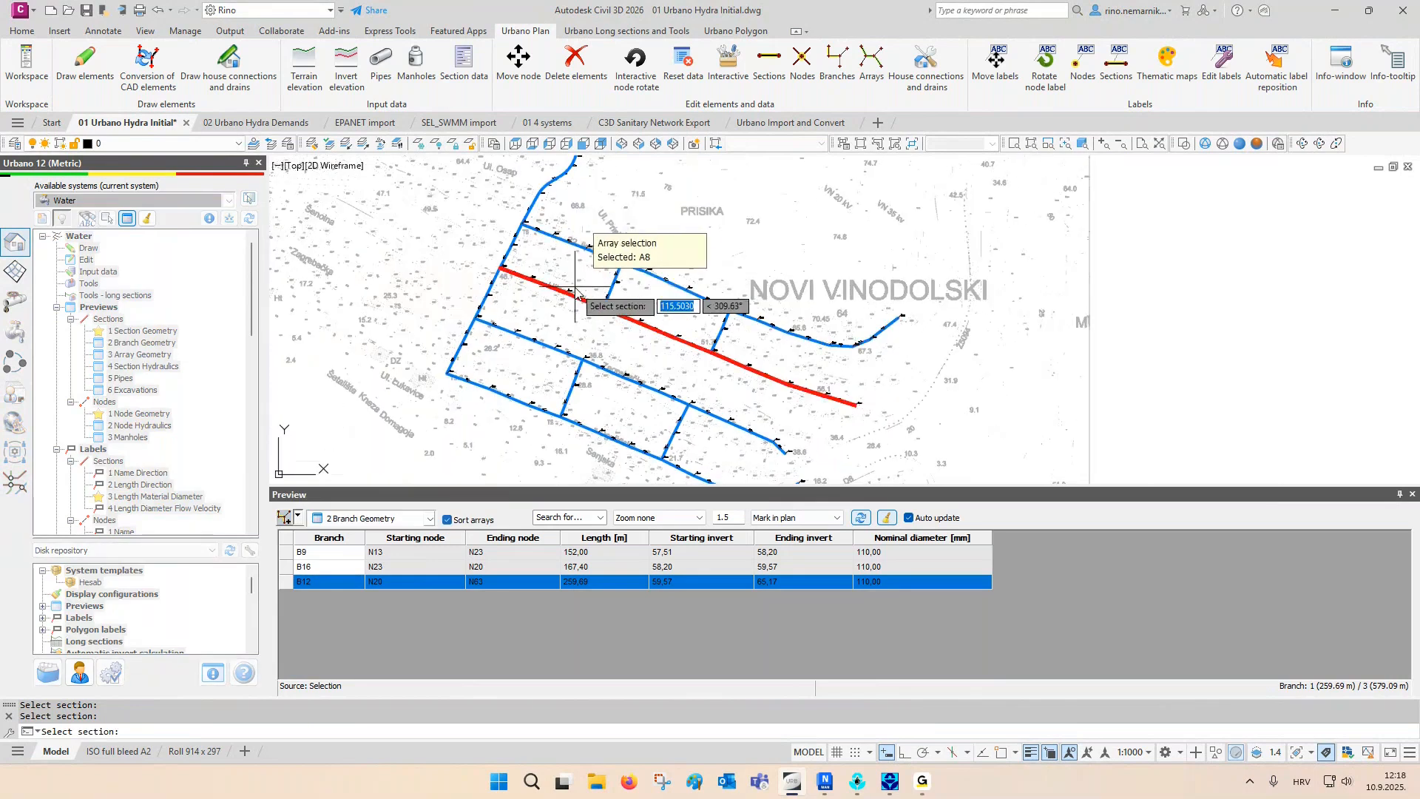
pyautogui.scroll(-2, 540, 396)
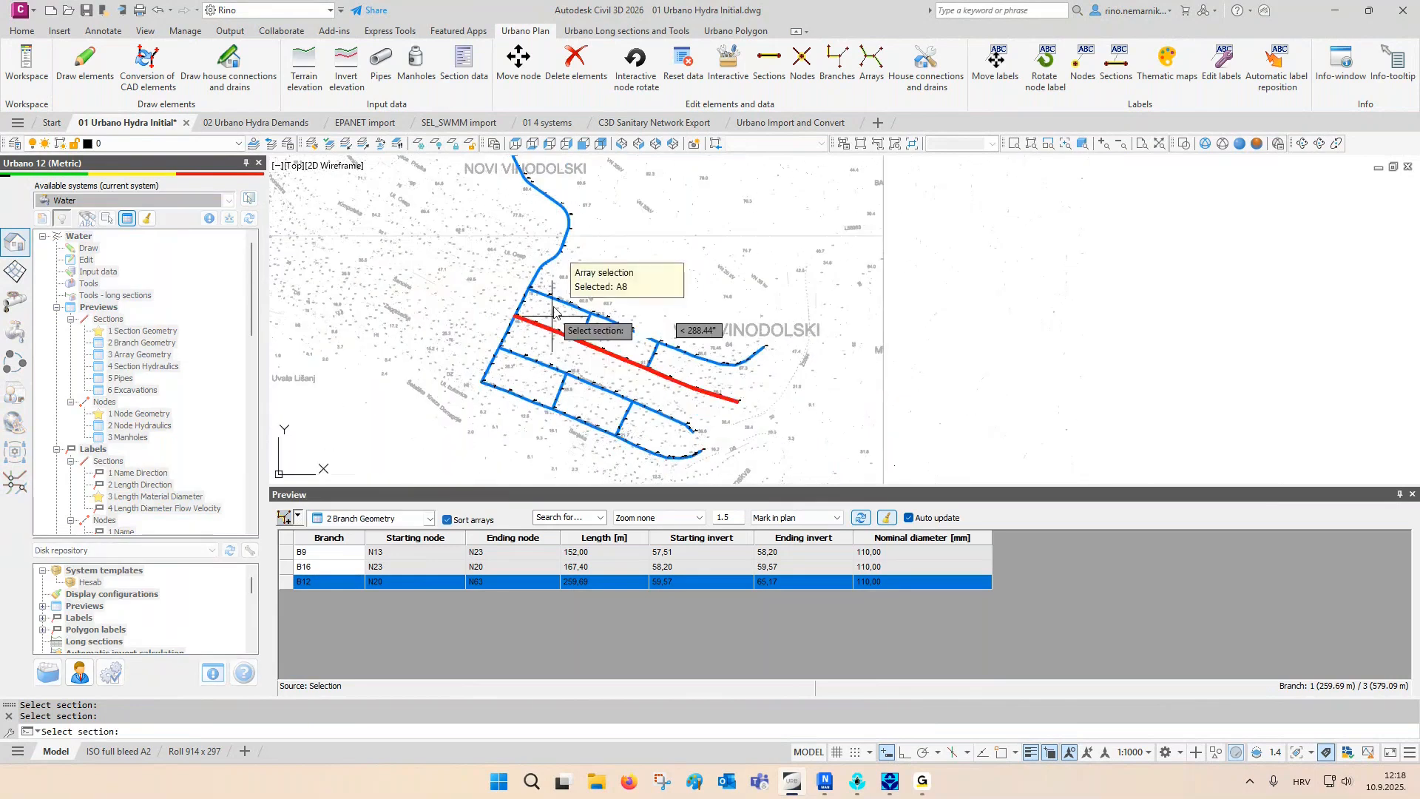
pyautogui.moveTo(557, 278); pyautogui.dragTo(553, 382, button='middle')
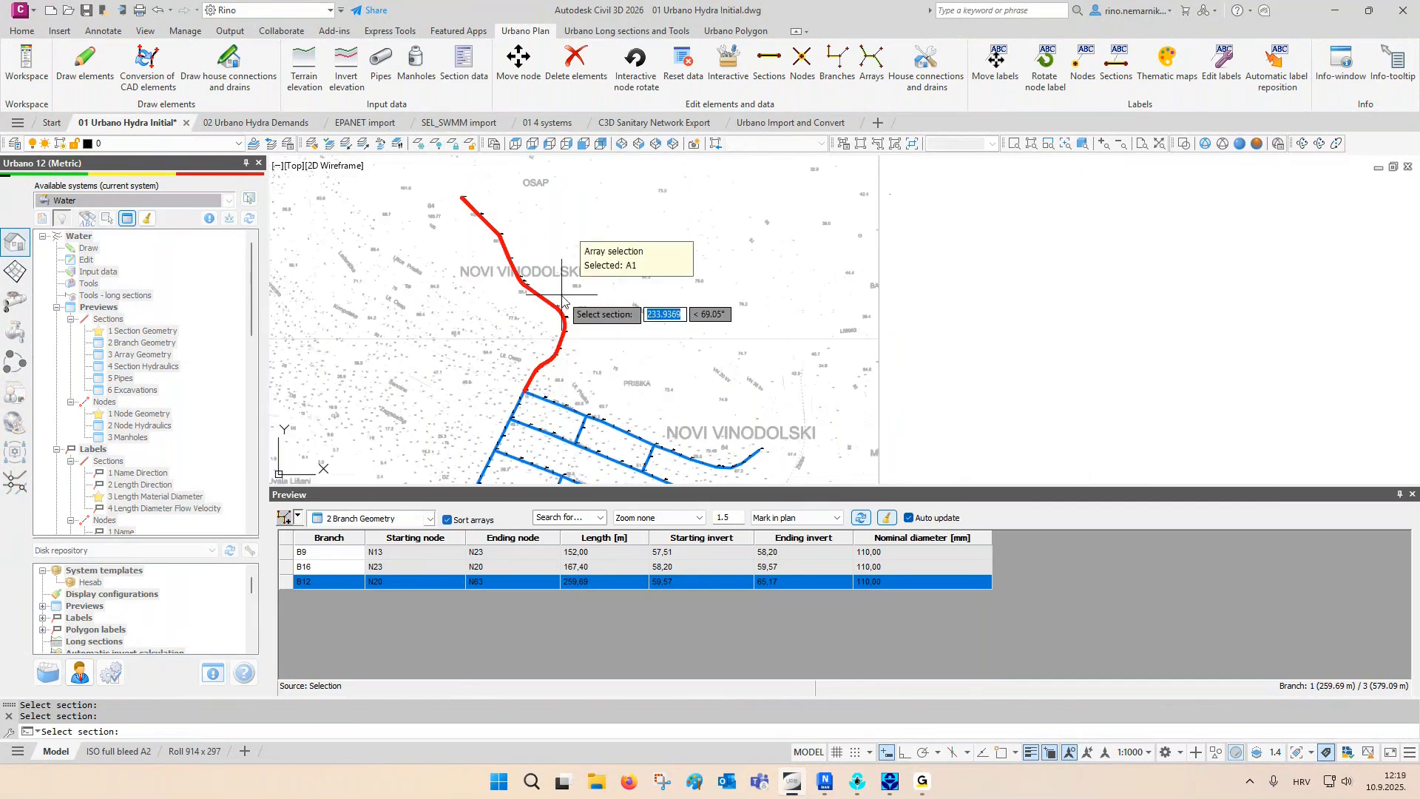
pyautogui.moveTo(562, 301); pyautogui.dragTo(562, 278, button='middle')
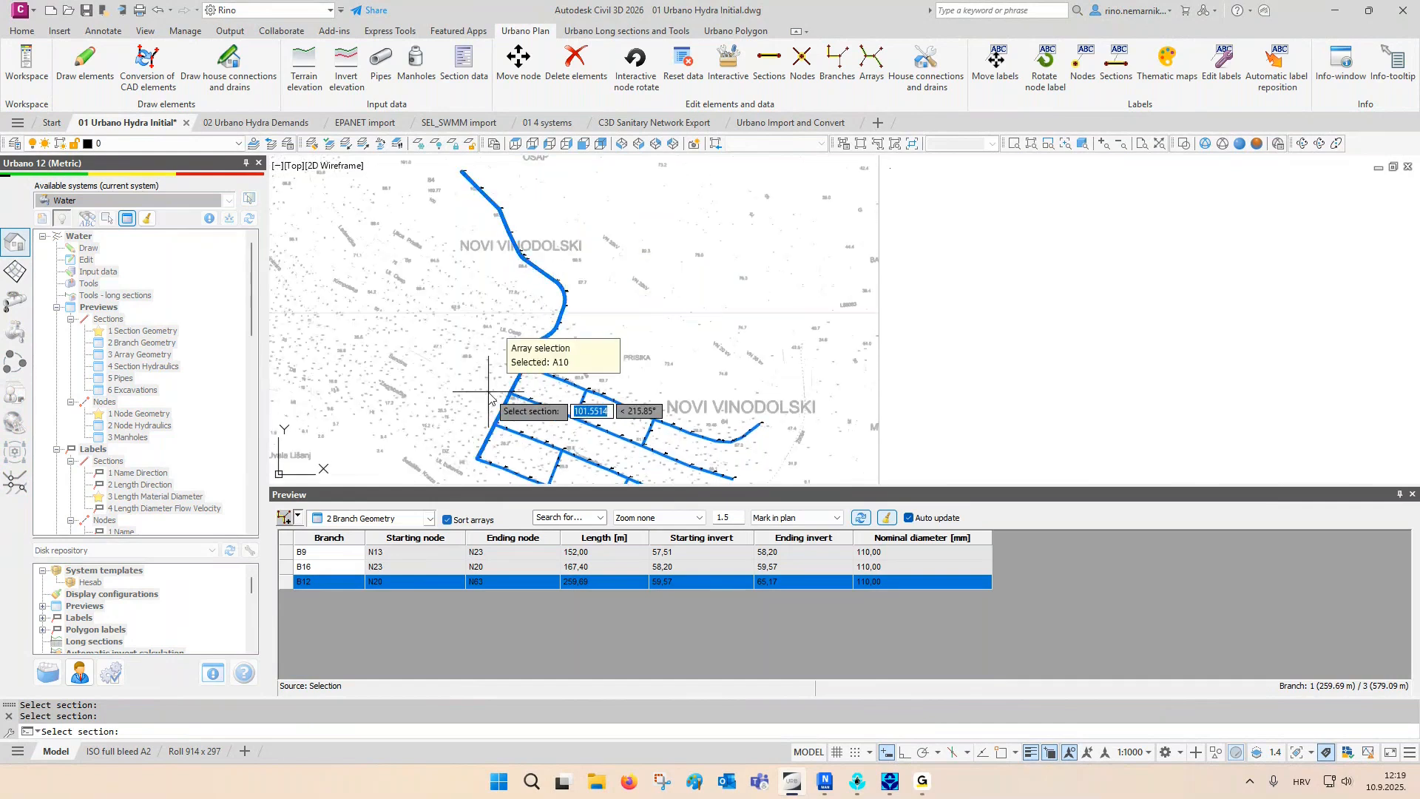
pyautogui.click(516, 381)
pyautogui.moveTo(348, 554); pyautogui.dragTo(347, 605)
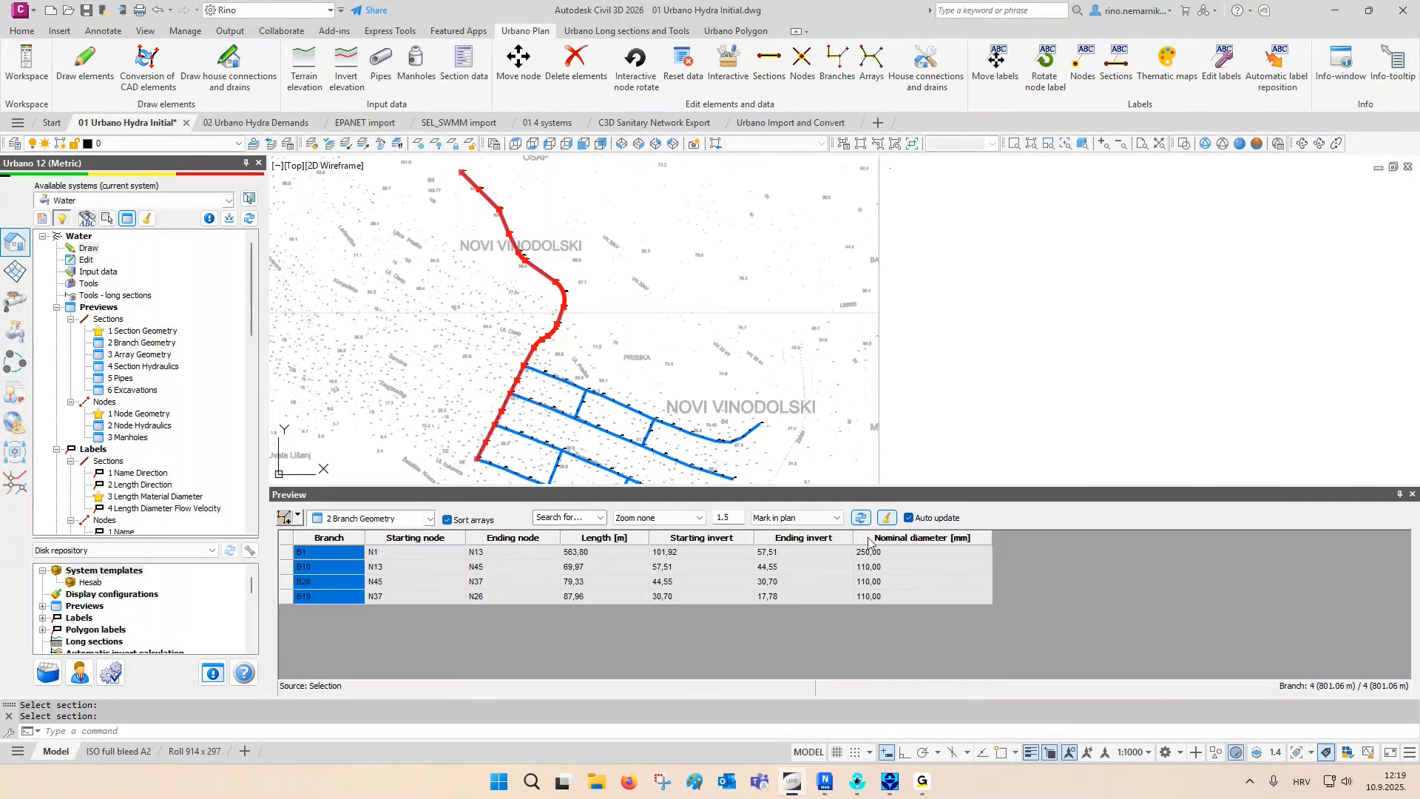
pyautogui.click(892, 520)
# - Show the Array Geometry preview, mark arrays A1 and A10 in plan in turn, and clear the markings
pyautogui.click(403, 522)
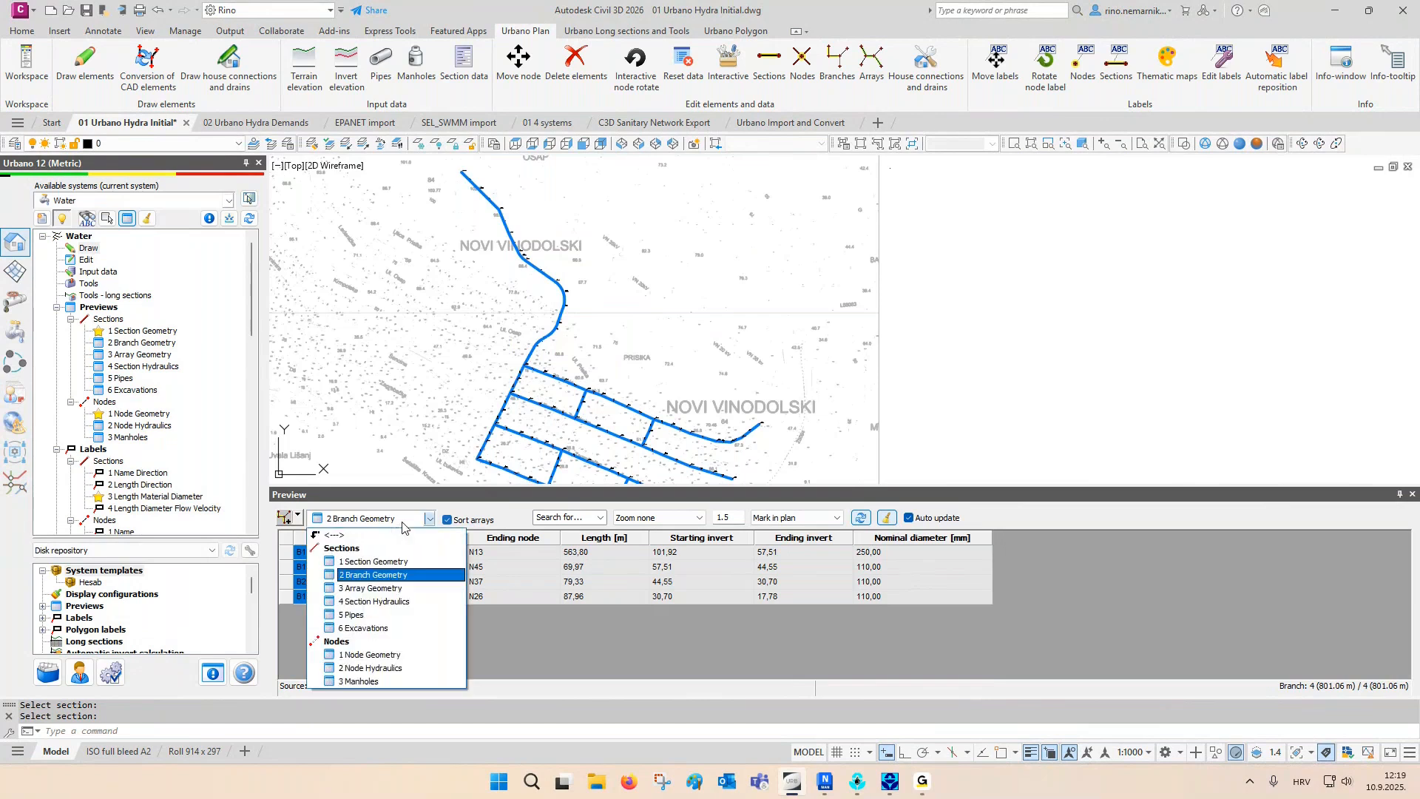
pyautogui.click(396, 585)
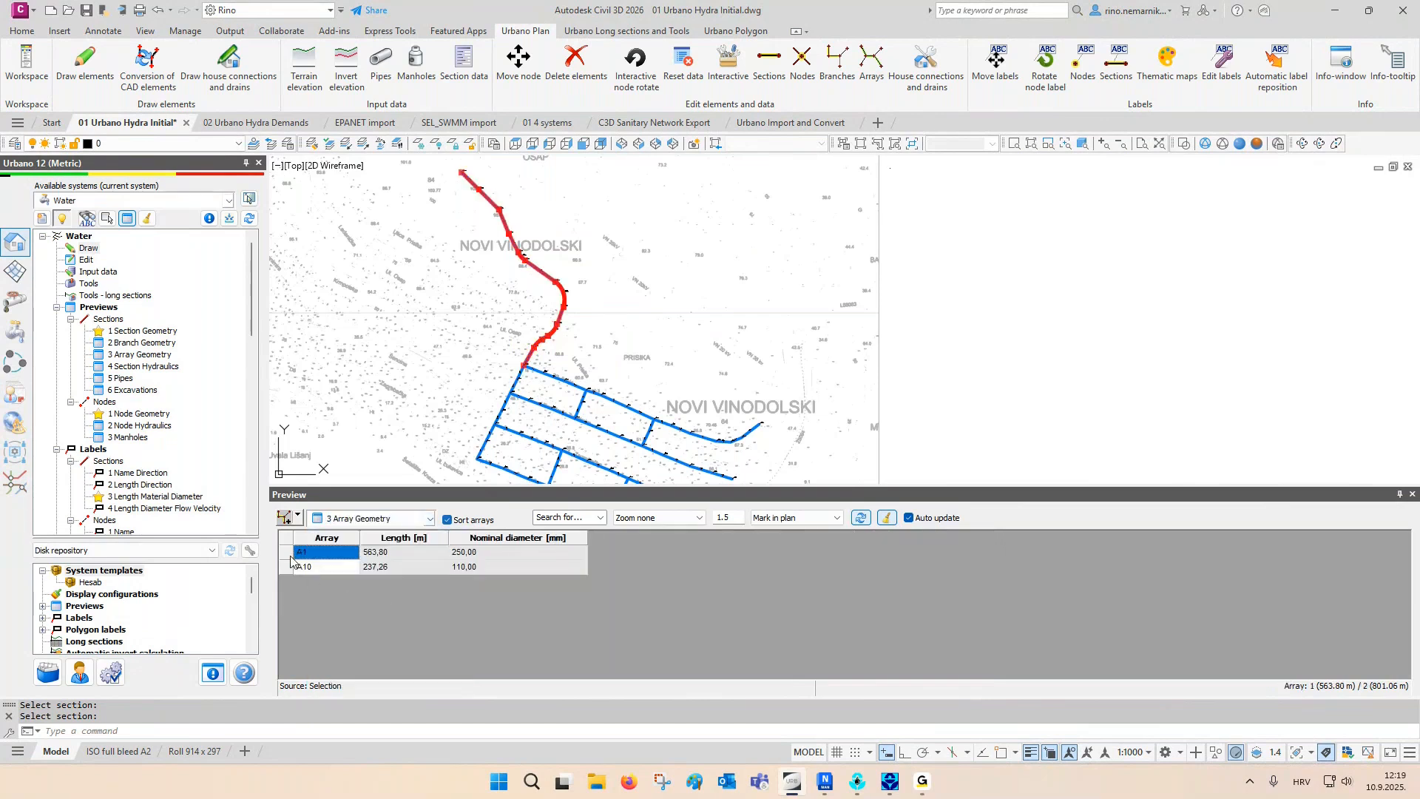
pyautogui.click(289, 553)
pyautogui.click(287, 566)
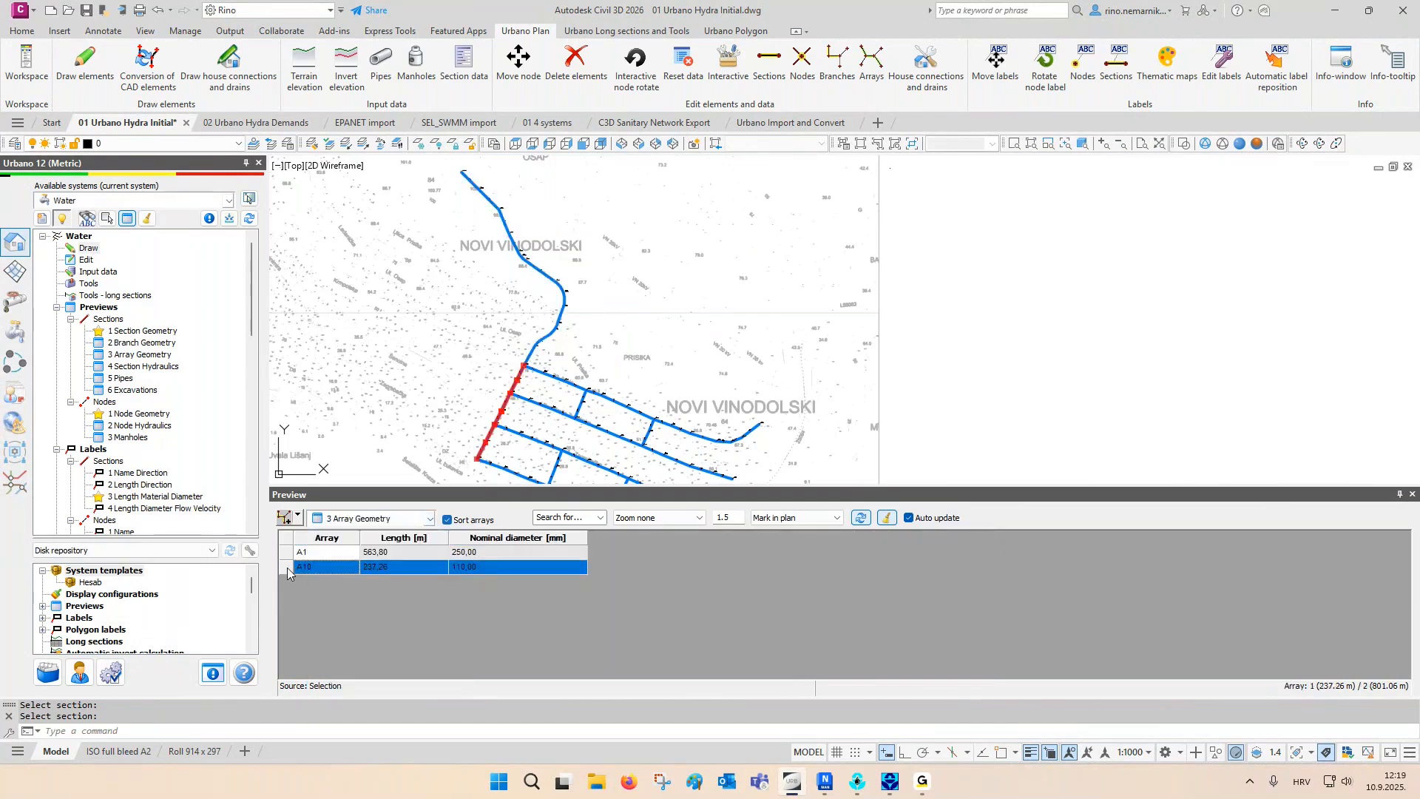
pyautogui.click(886, 517)
# - Merge arrays A1 and A10 into a single array named A1
pyautogui.click(871, 58)
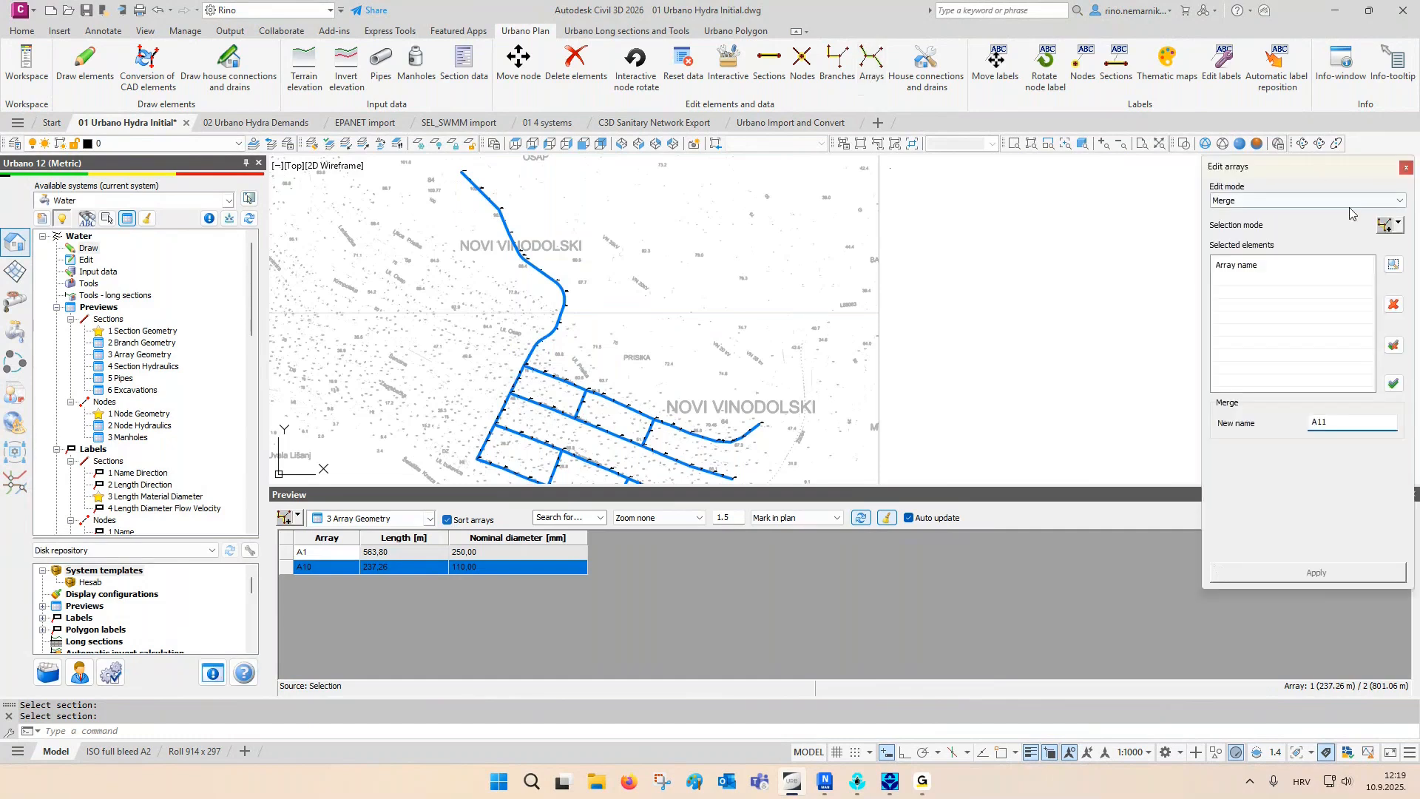
pyautogui.click(1383, 225)
pyautogui.click(503, 369)
pyautogui.rightClick(503, 369)
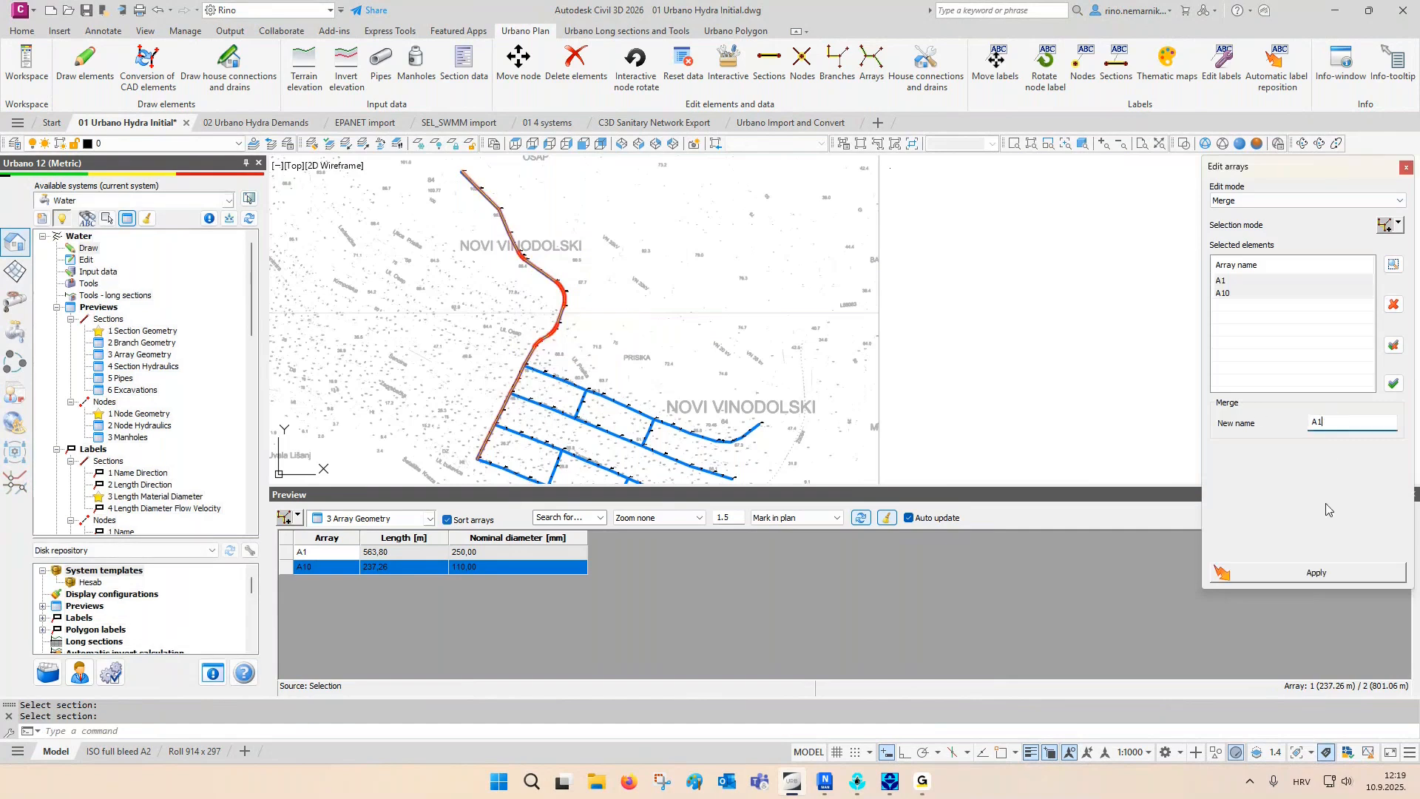
pyautogui.click(1321, 573)
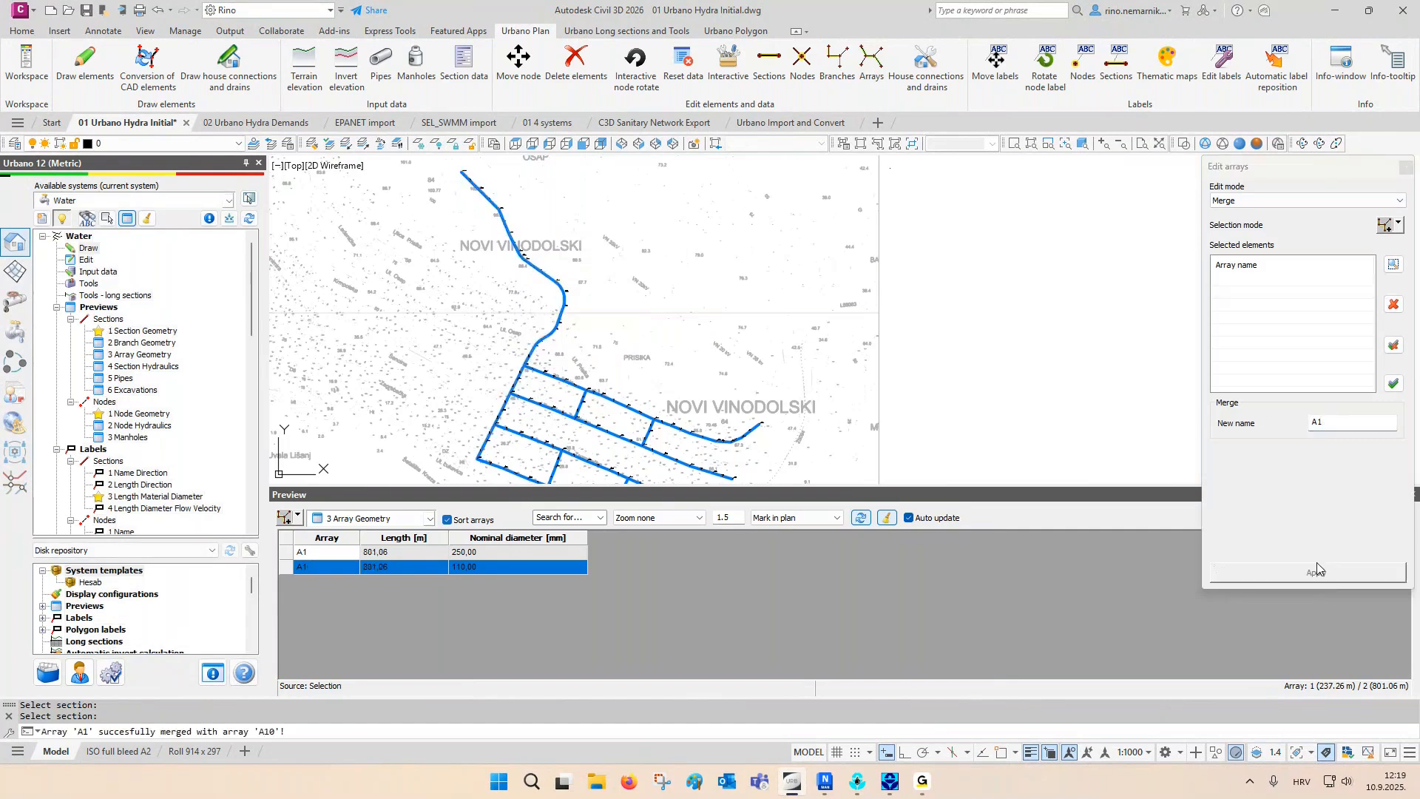
pyautogui.click(1406, 168)
# - Preview the merged array A1 by picking it in plan, and regenerate the drawing to clear its marking
pyautogui.click(284, 518)
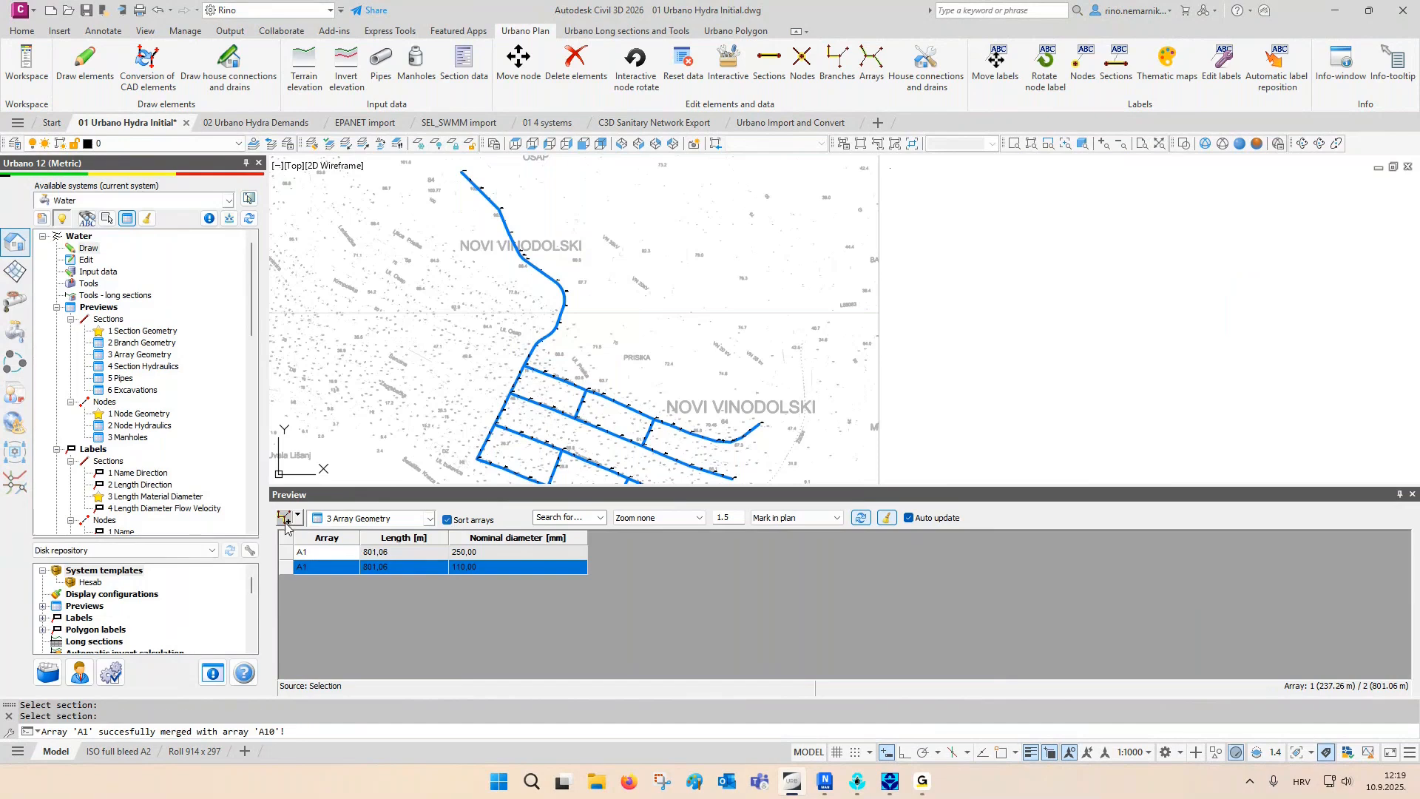
pyautogui.click(551, 299)
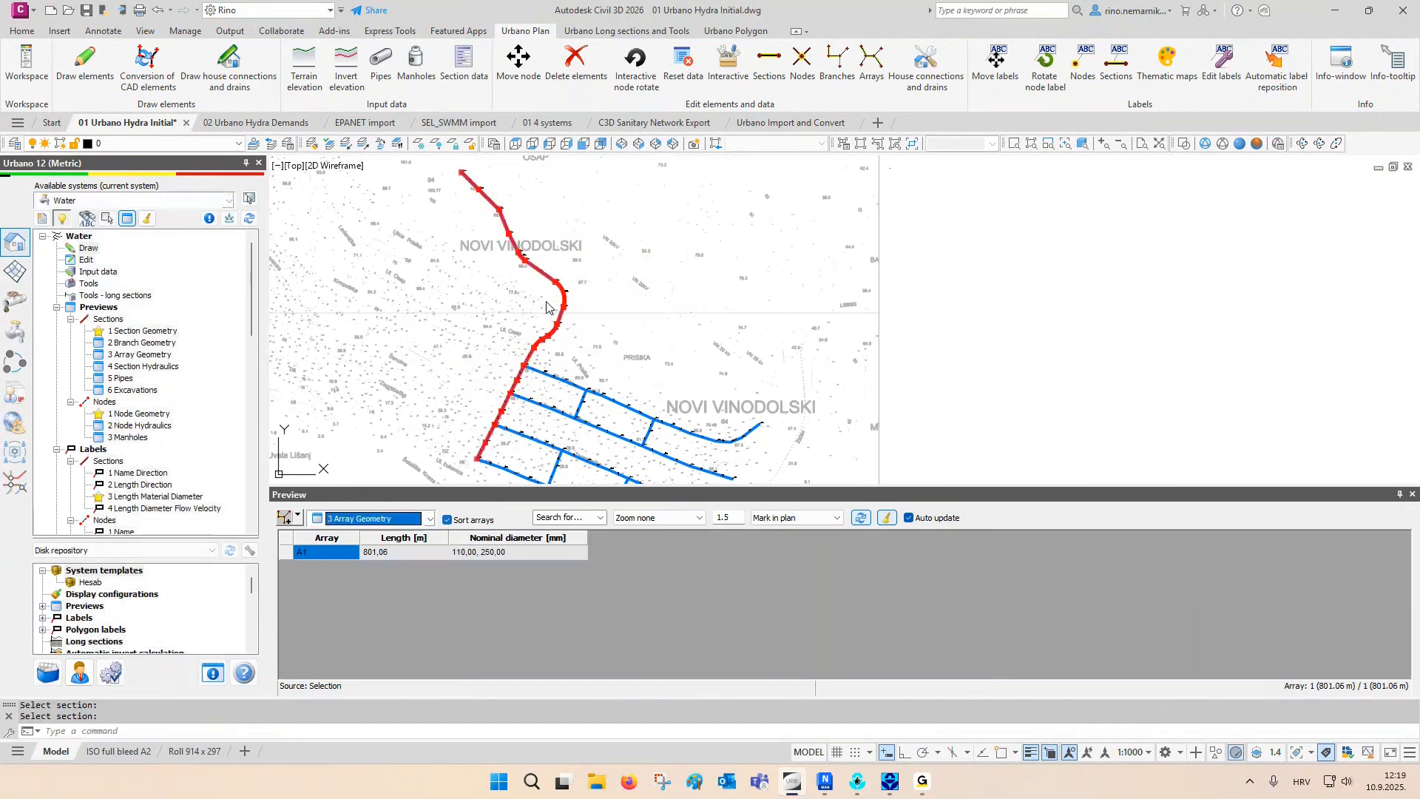
pyautogui.doubleClick(371, 418)
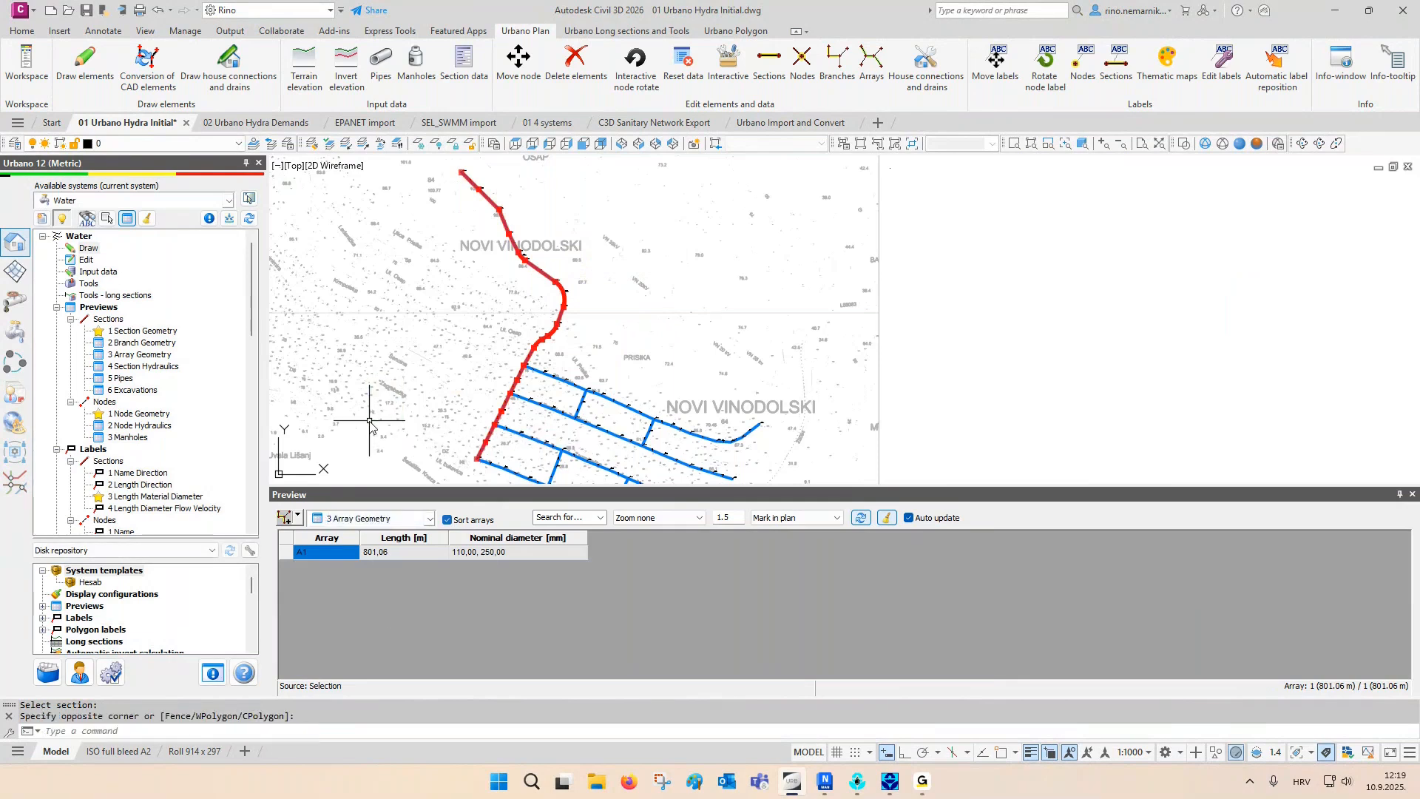
pyautogui.write('re')
pyautogui.press('Return')
# - Preview all arrays of the active system, mark A2, A3 and A4 in plan in turn, and clear the markings
pyautogui.click(298, 516)
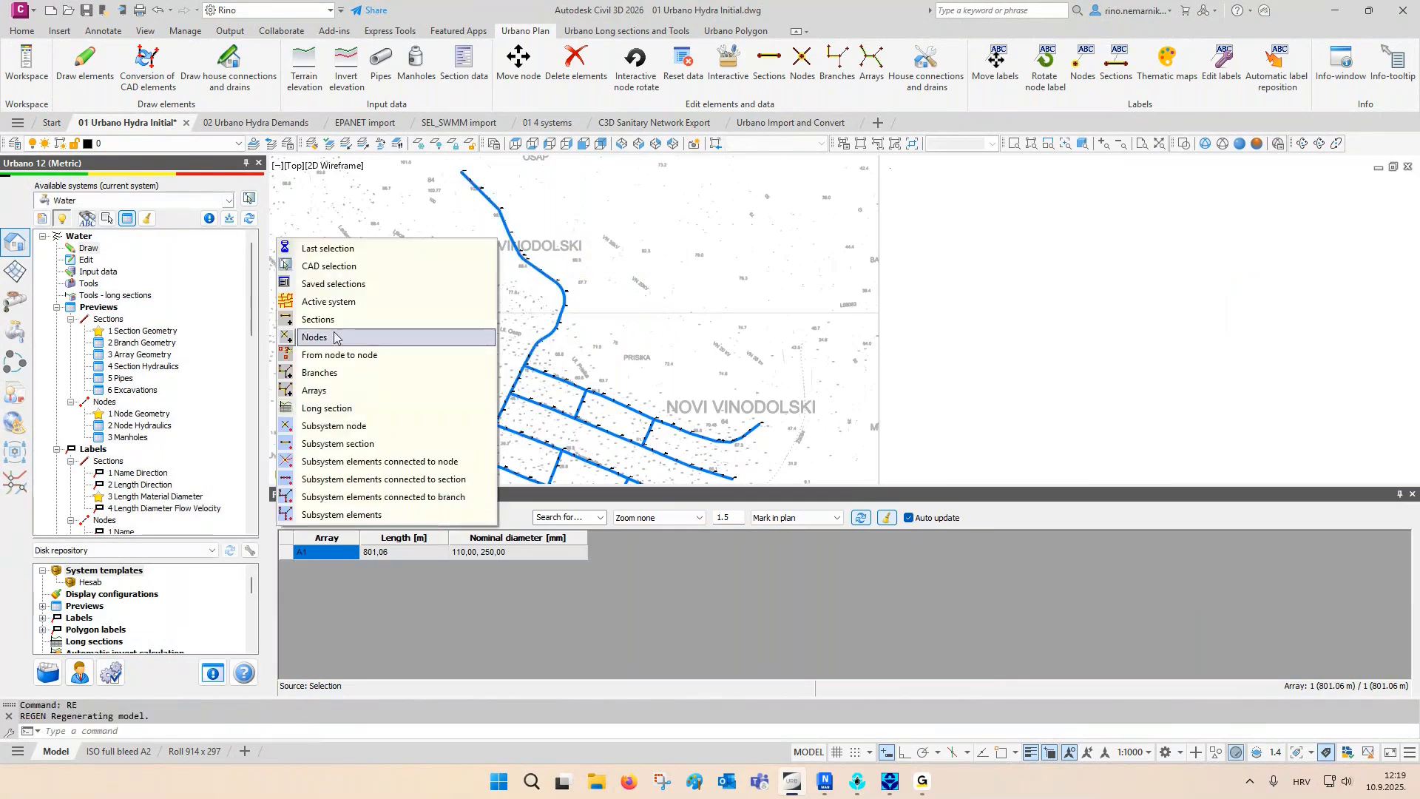
pyautogui.click(318, 301)
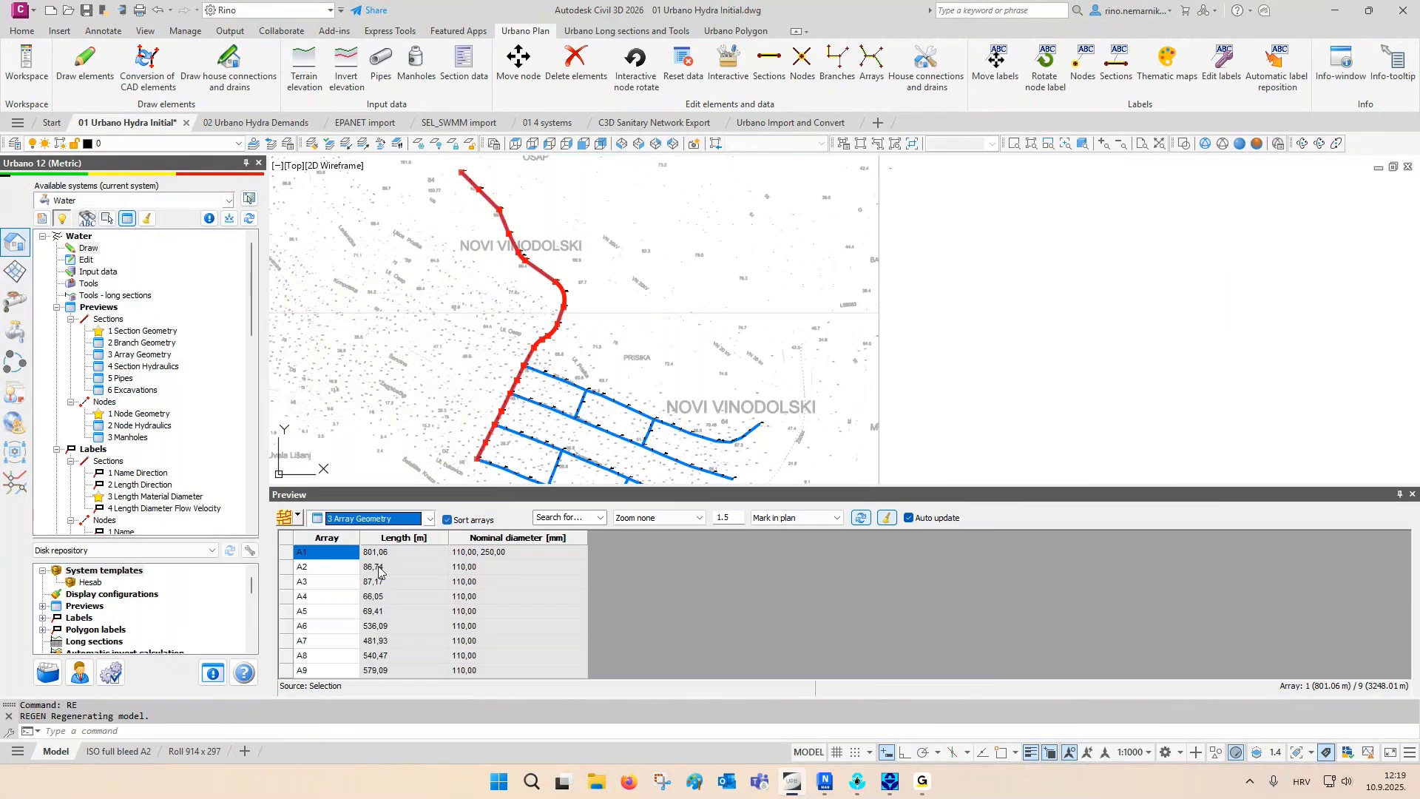
pyautogui.click(886, 518)
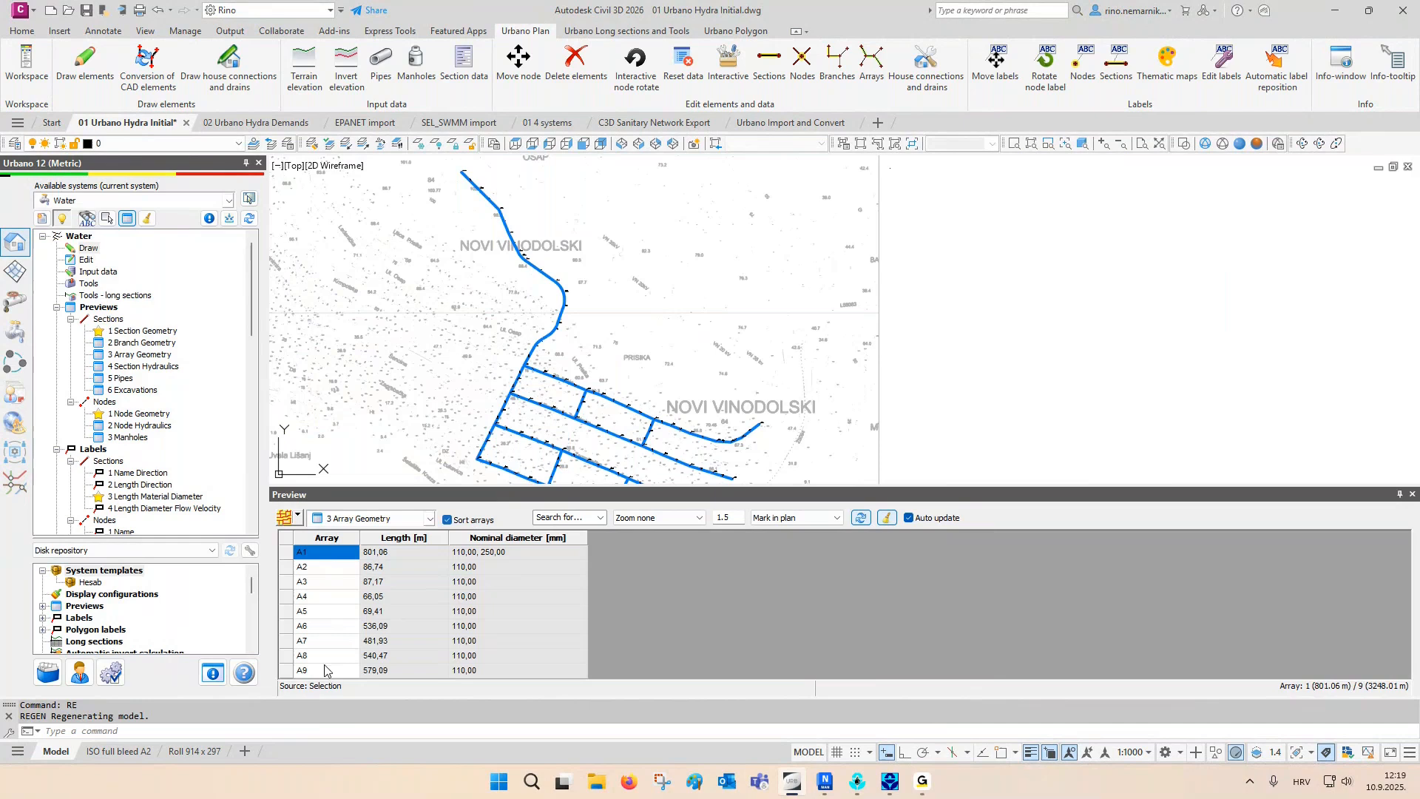
pyautogui.doubleClick(318, 566)
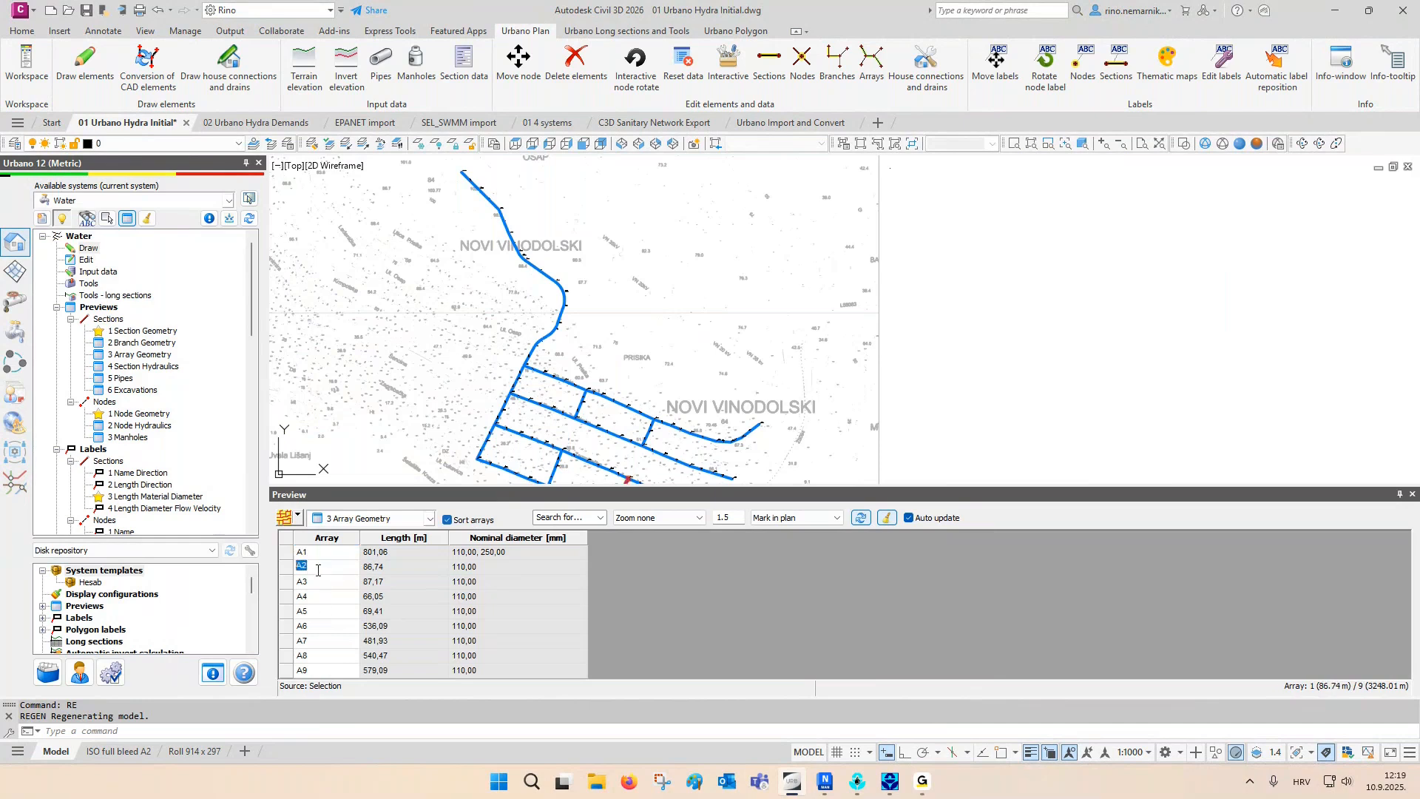
pyautogui.click(318, 582)
pyautogui.click(315, 597)
pyautogui.click(884, 518)
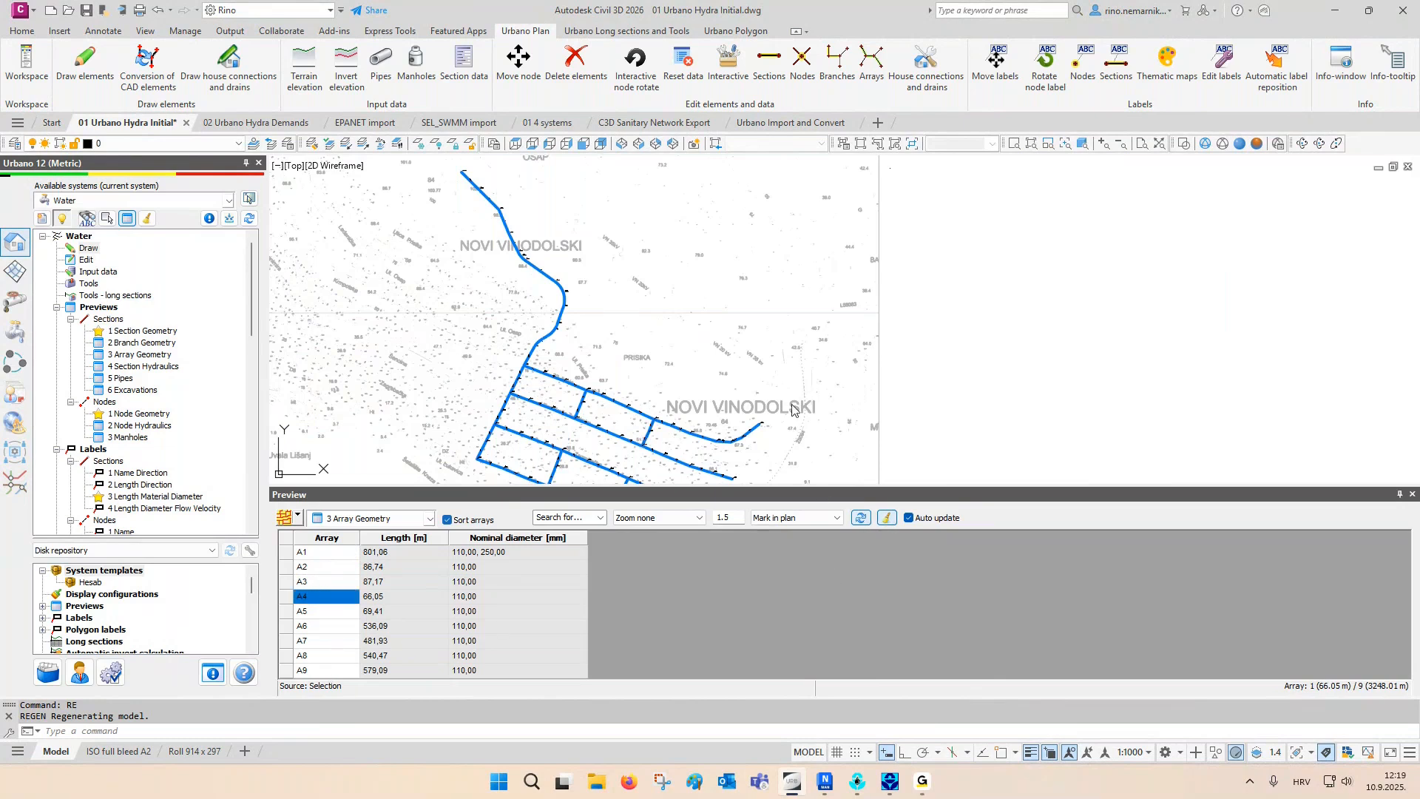
# - Start renaming the arrays according to rules, using Rule 1 - According to arrays hierarchy
pyautogui.moveTo(575, 361); pyautogui.dragTo(719, 351, button='middle')
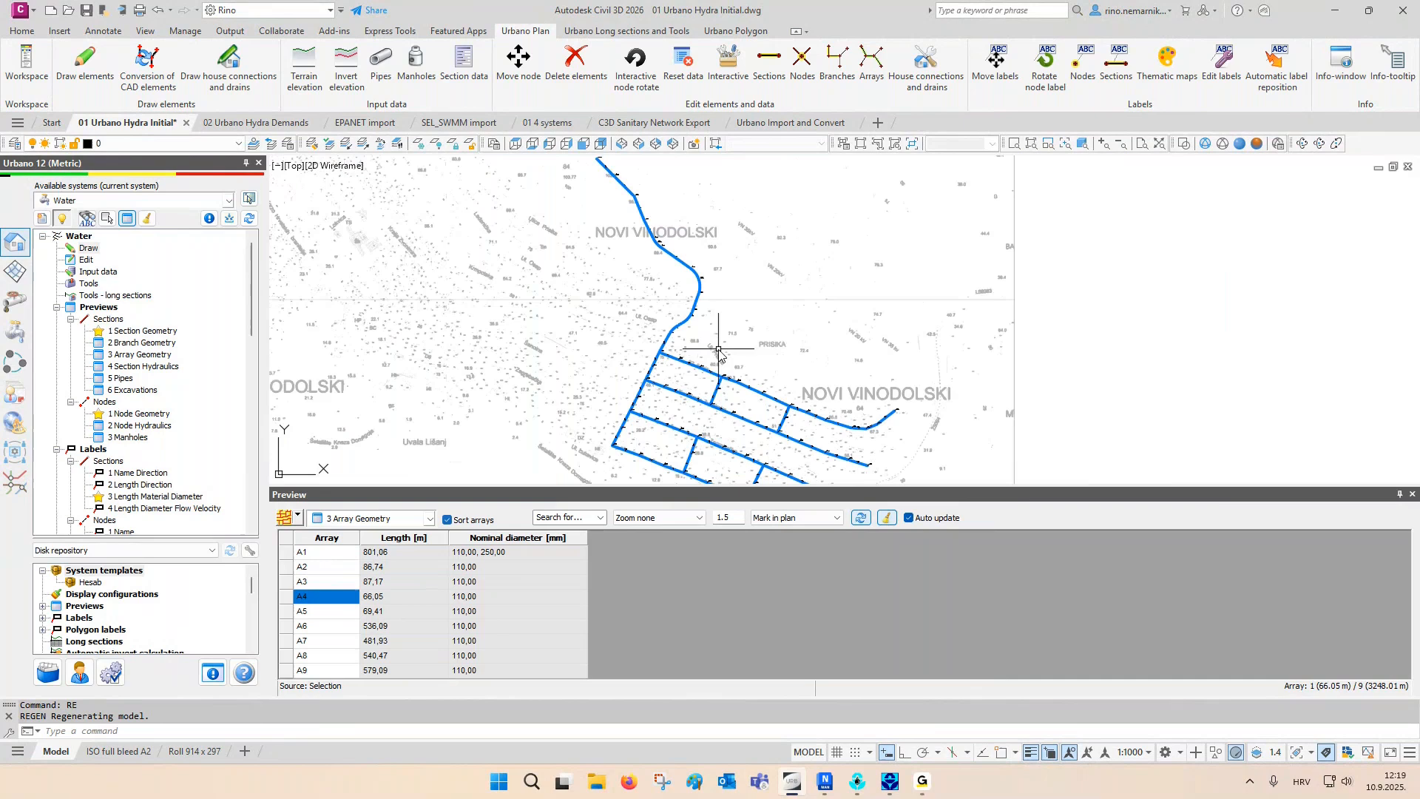
pyautogui.scroll(-2, 717, 351)
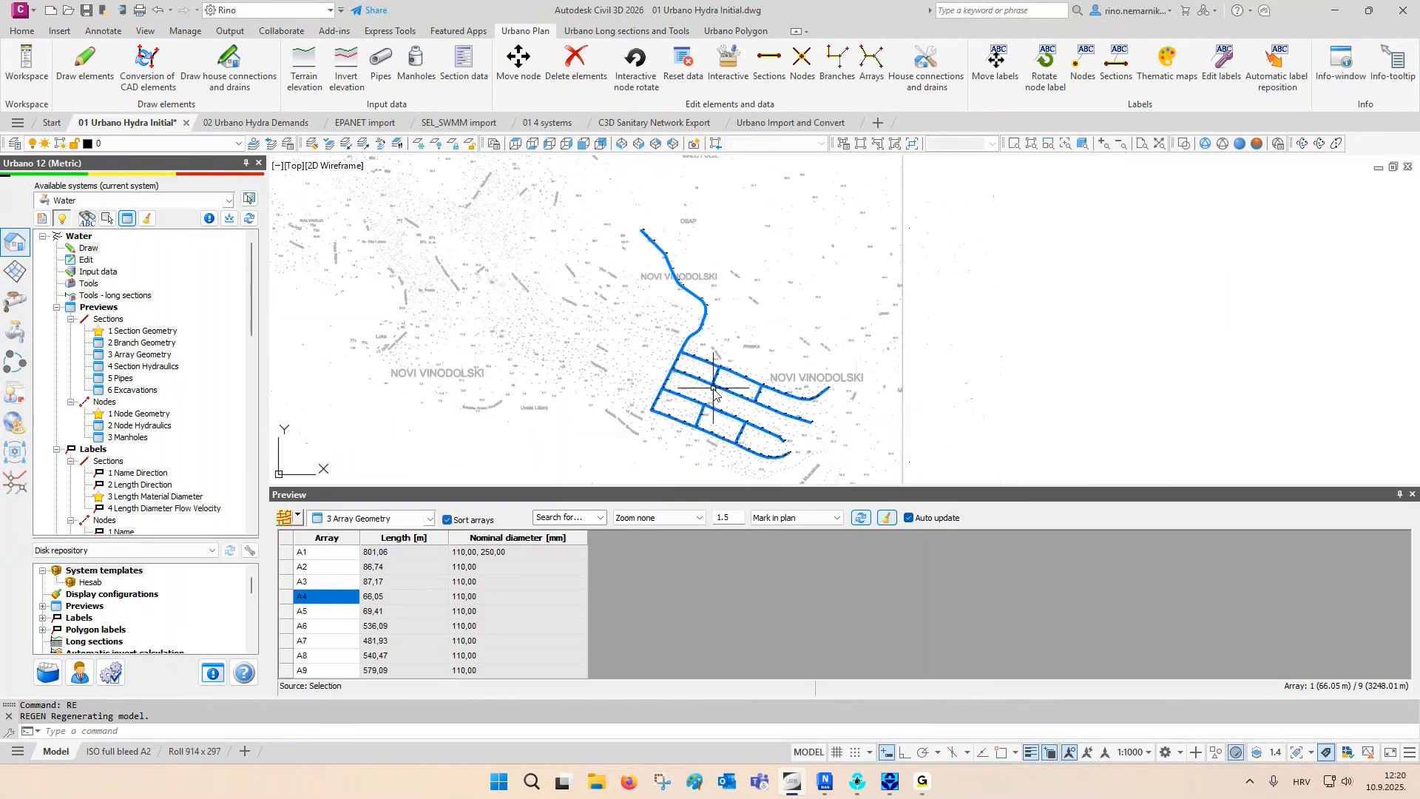
pyautogui.click(86, 259)
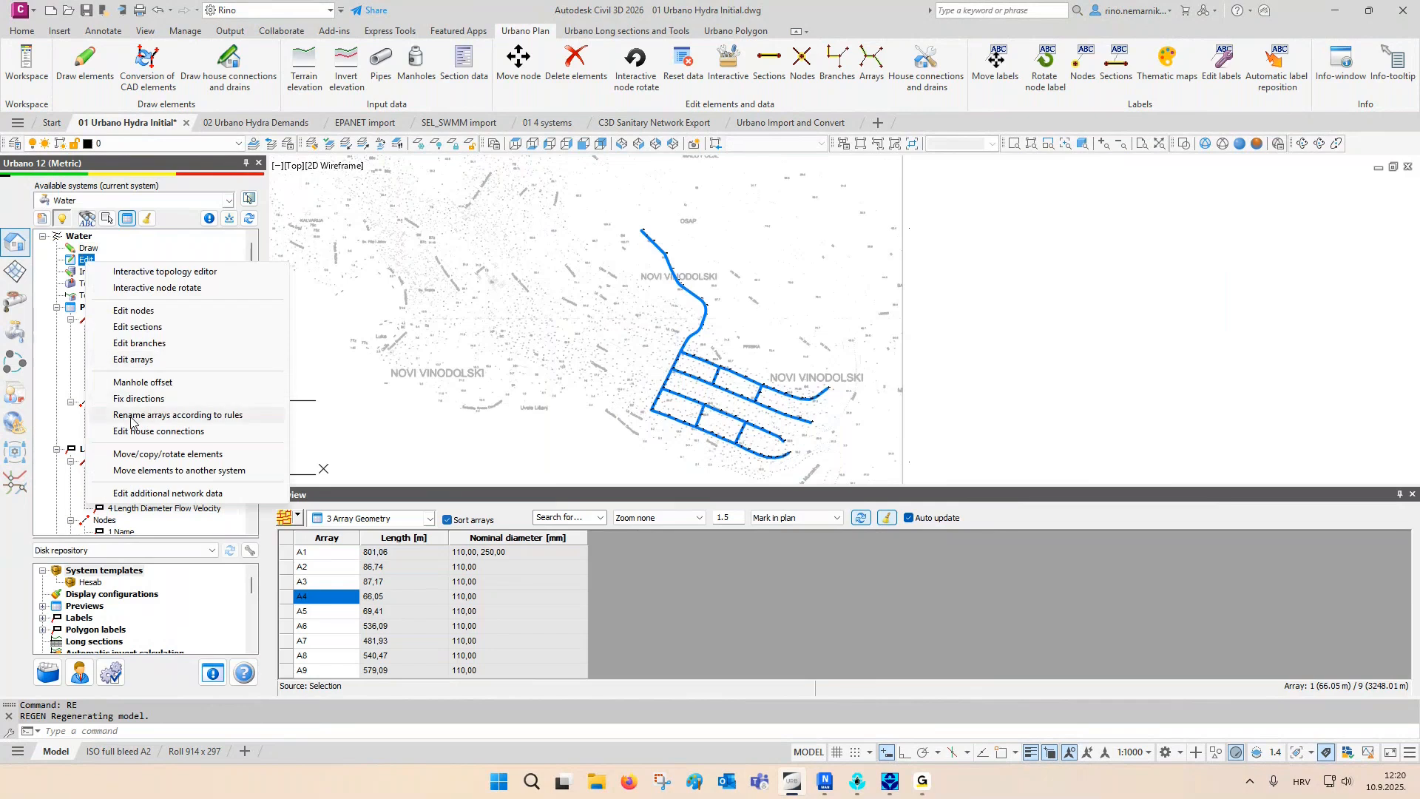
pyautogui.click(172, 415)
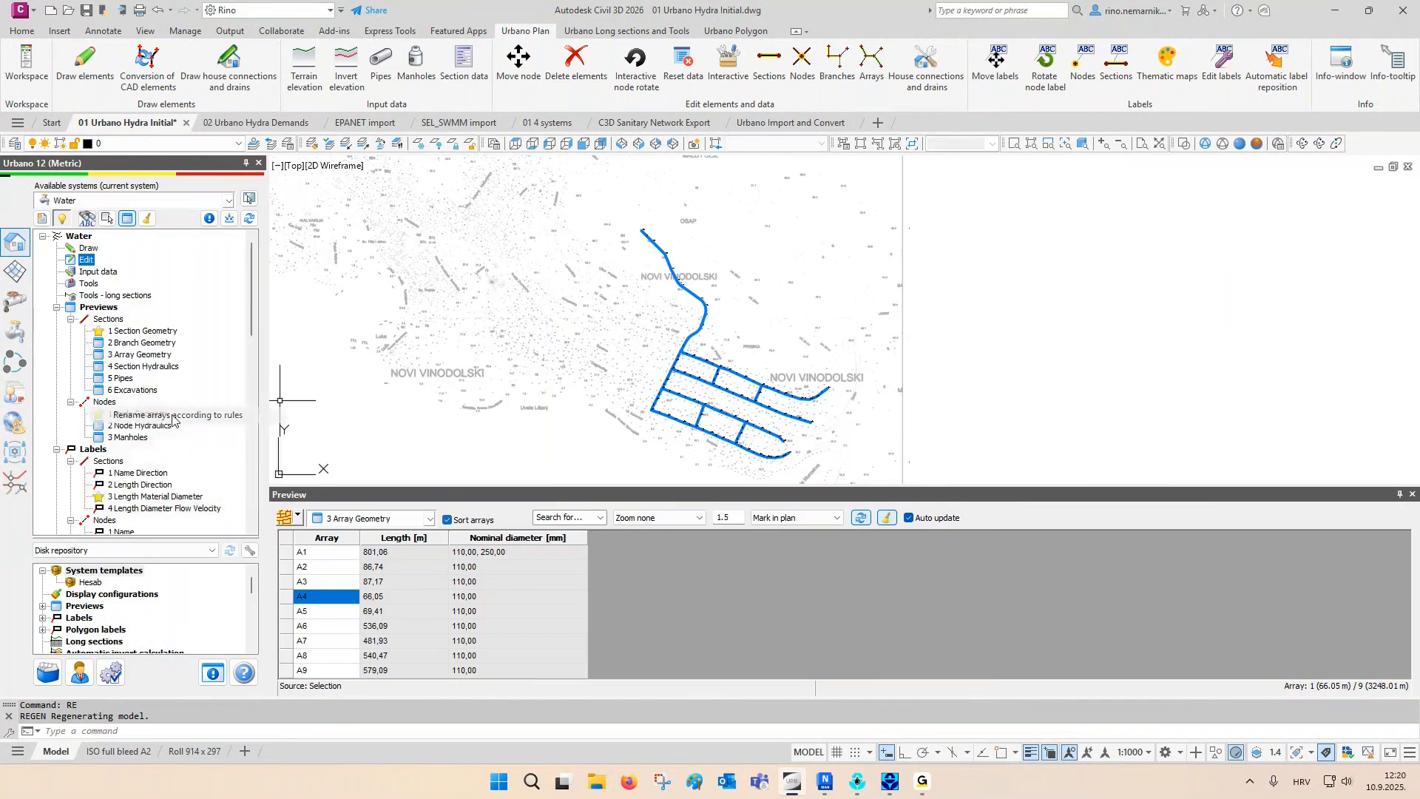
pyautogui.click(113, 213)
pyautogui.click(113, 213)
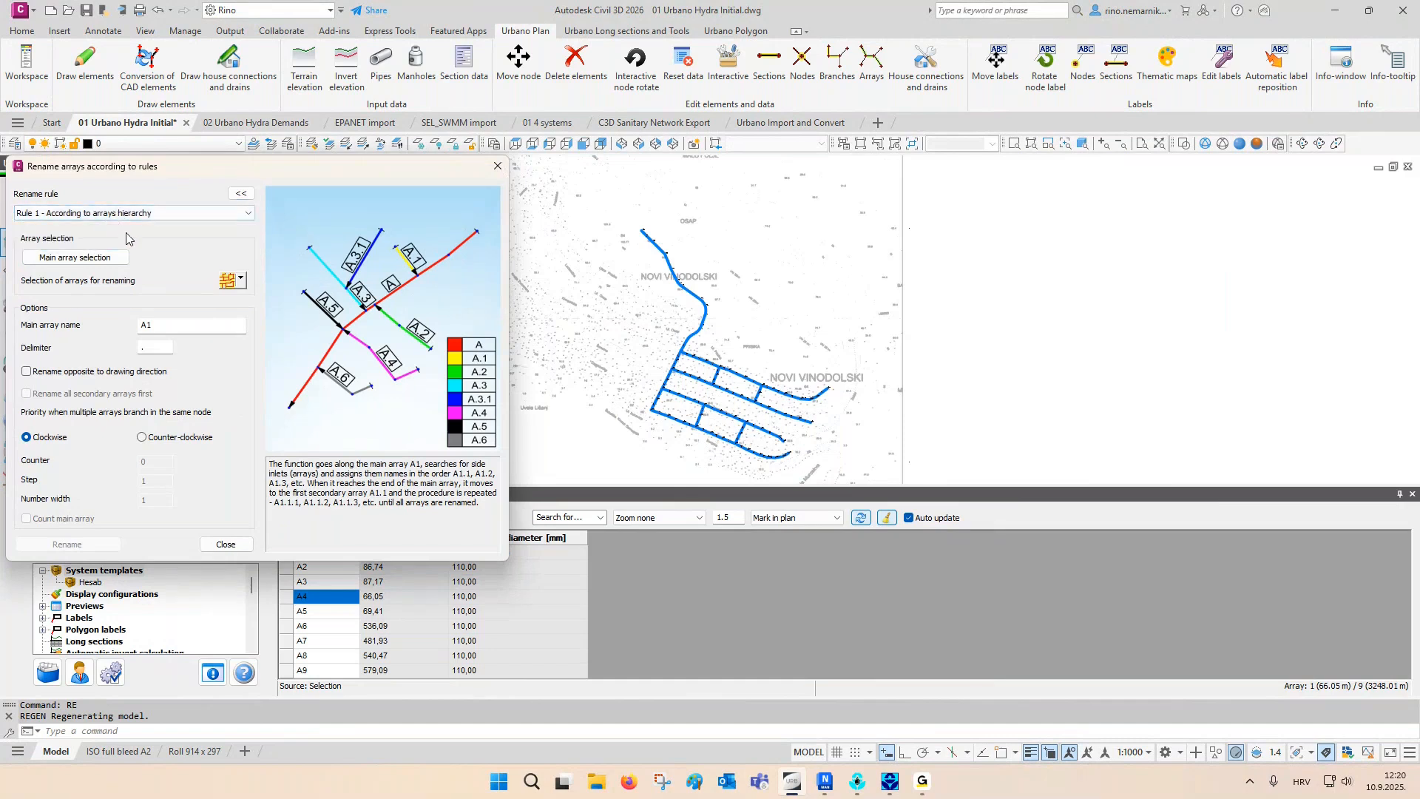
# - Pick array A1 as the main array, select all arrays and rename them hierarchically with the main array name A1
pyautogui.click(75, 258)
pyautogui.click(660, 303)
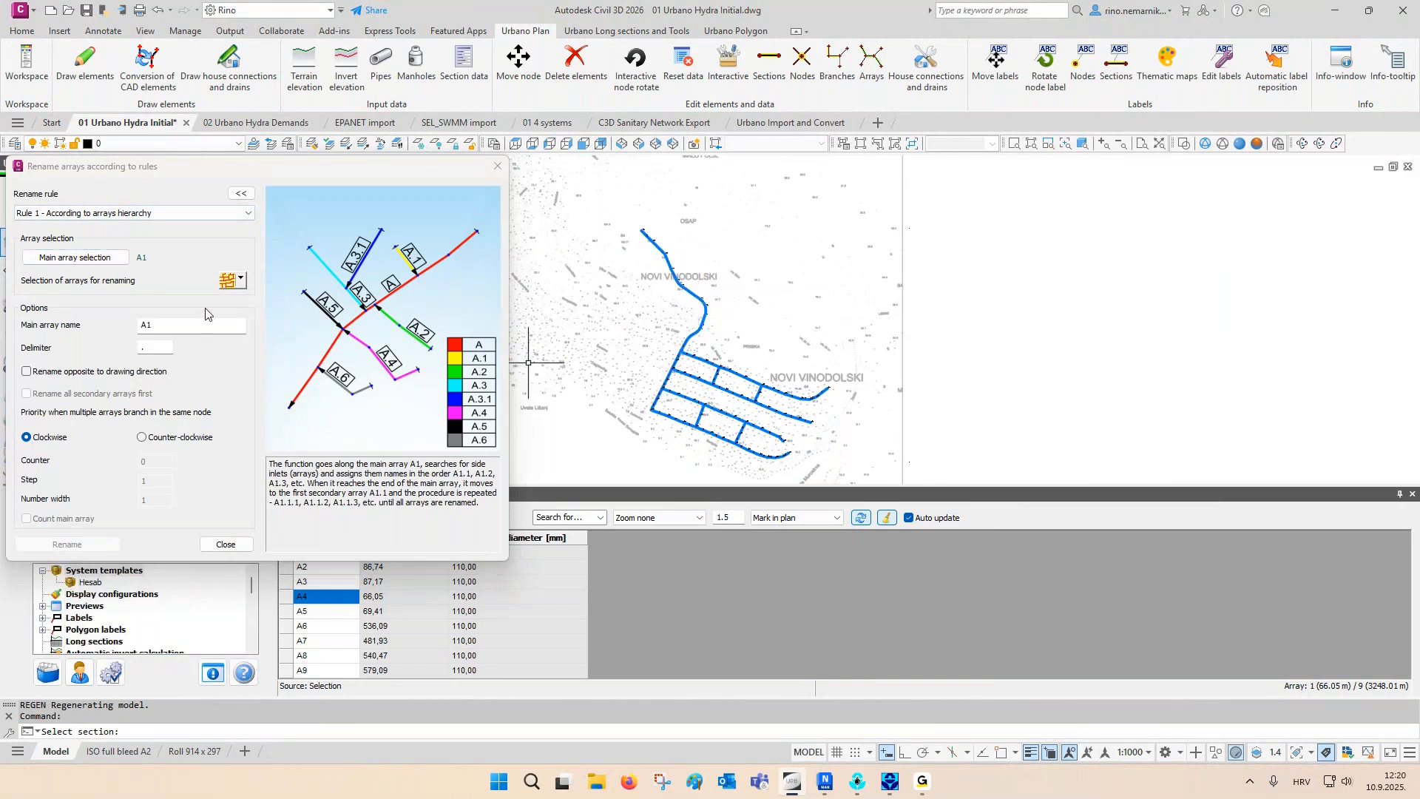
pyautogui.click(166, 325)
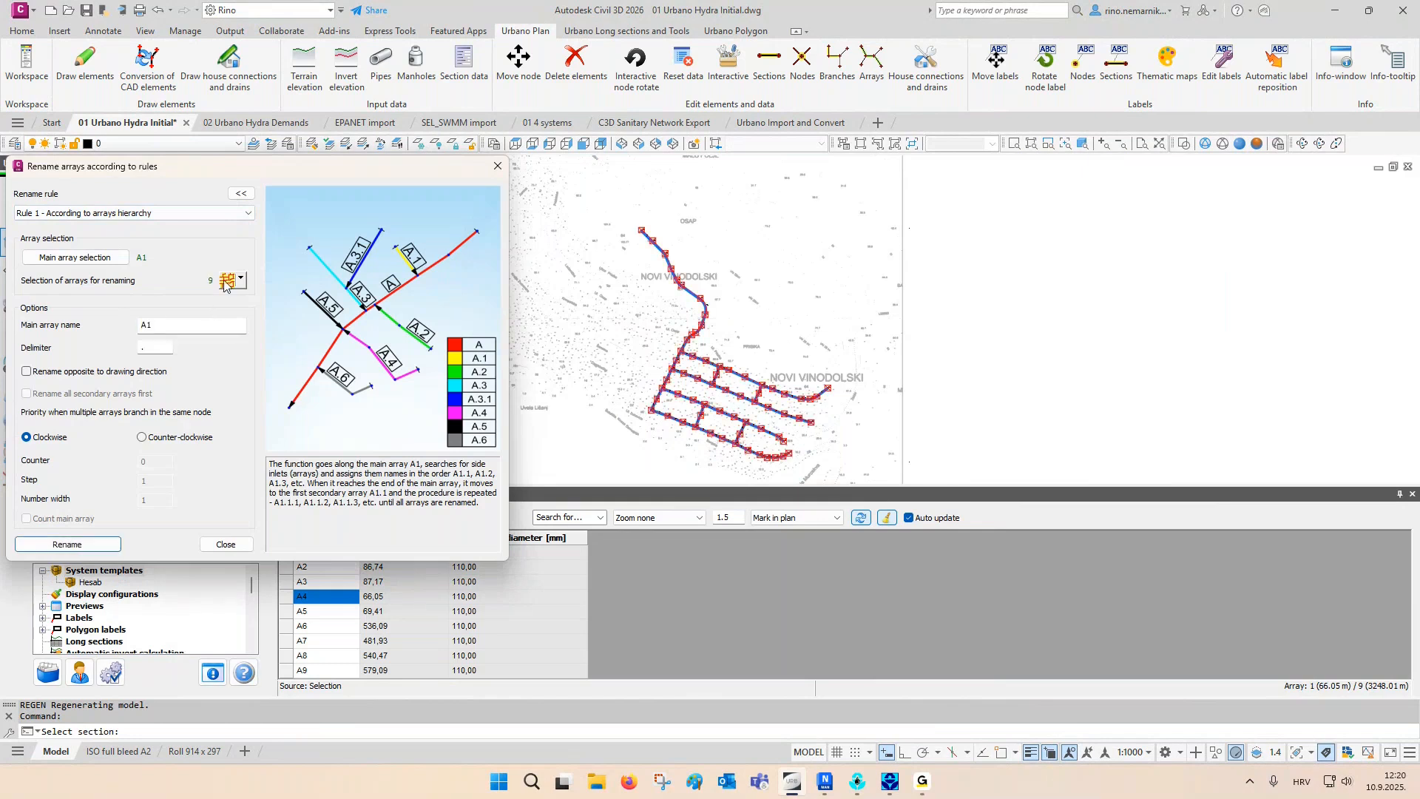
pyautogui.click(67, 544)
pyautogui.click(281, 389)
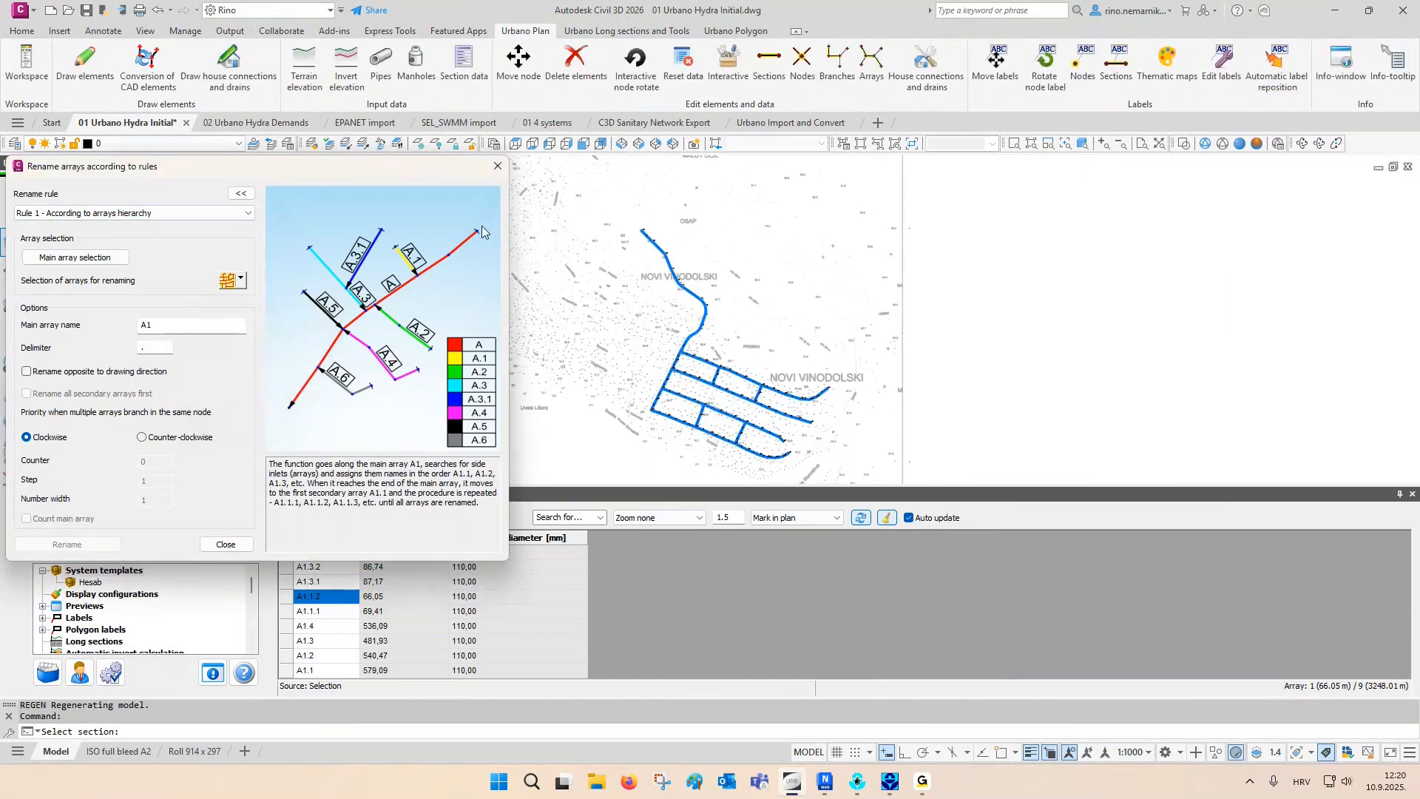
pyautogui.click(498, 166)
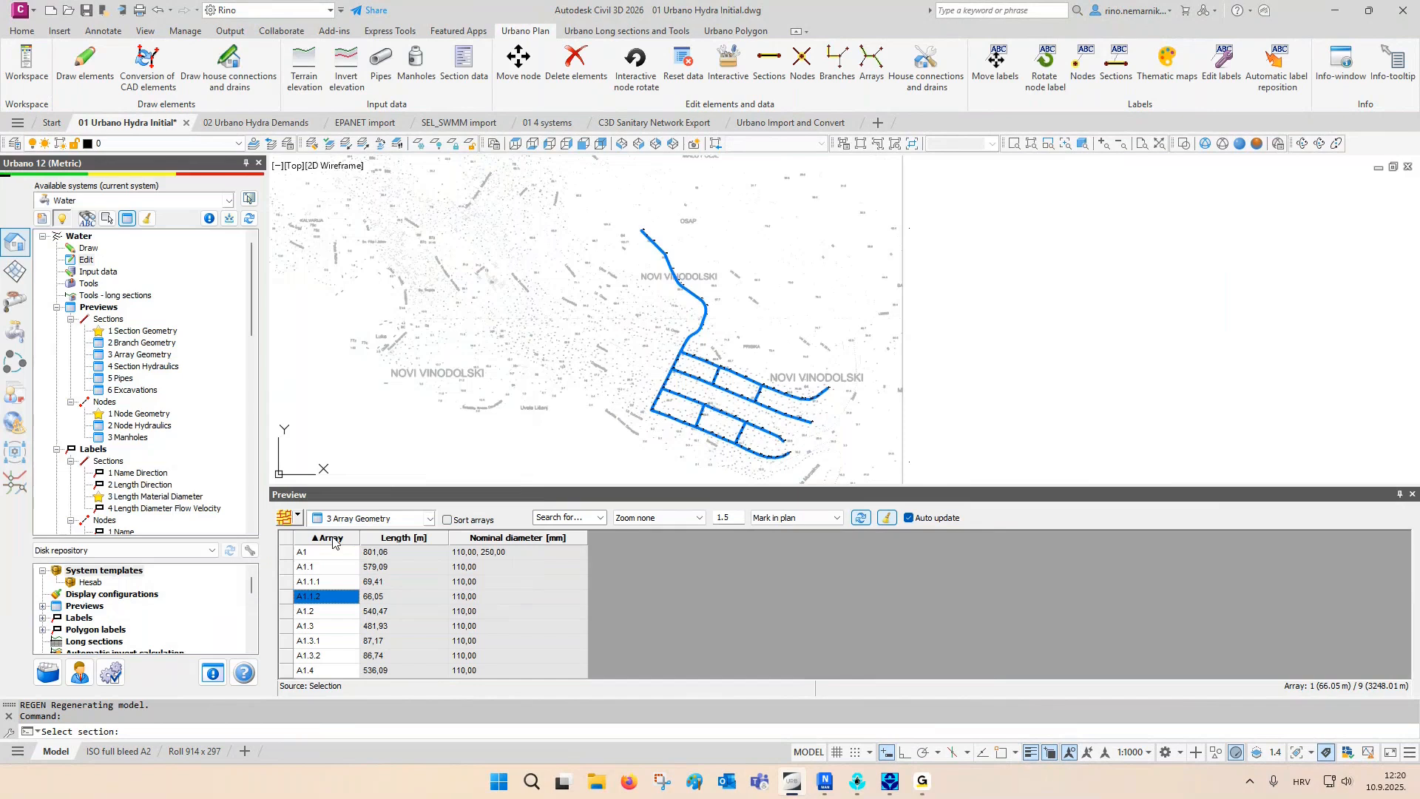
# - Mark the renamed arrays, from A1 and A1.1 through A1.3.1 and A1.4, in plan in turn
pyautogui.click(318, 555)
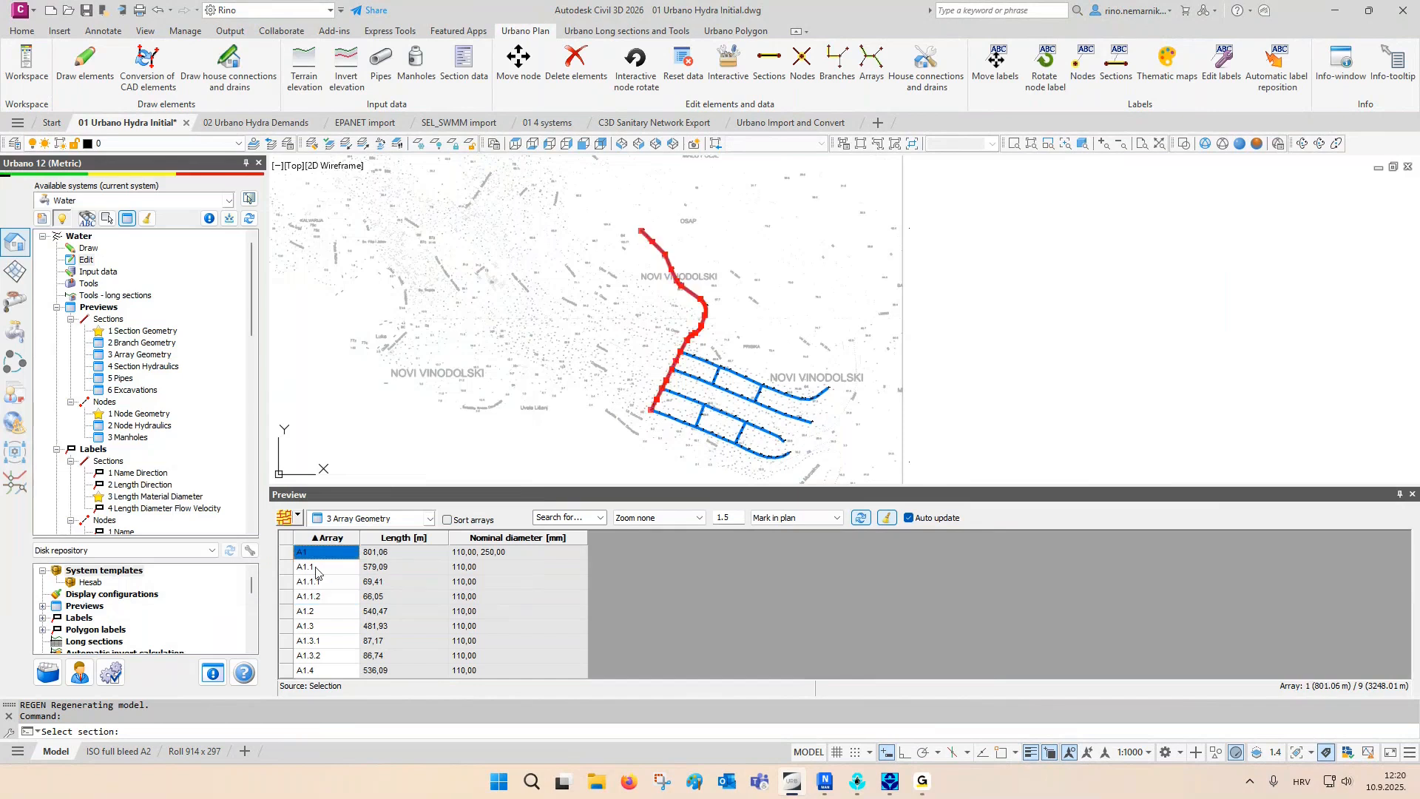
pyautogui.click(317, 569)
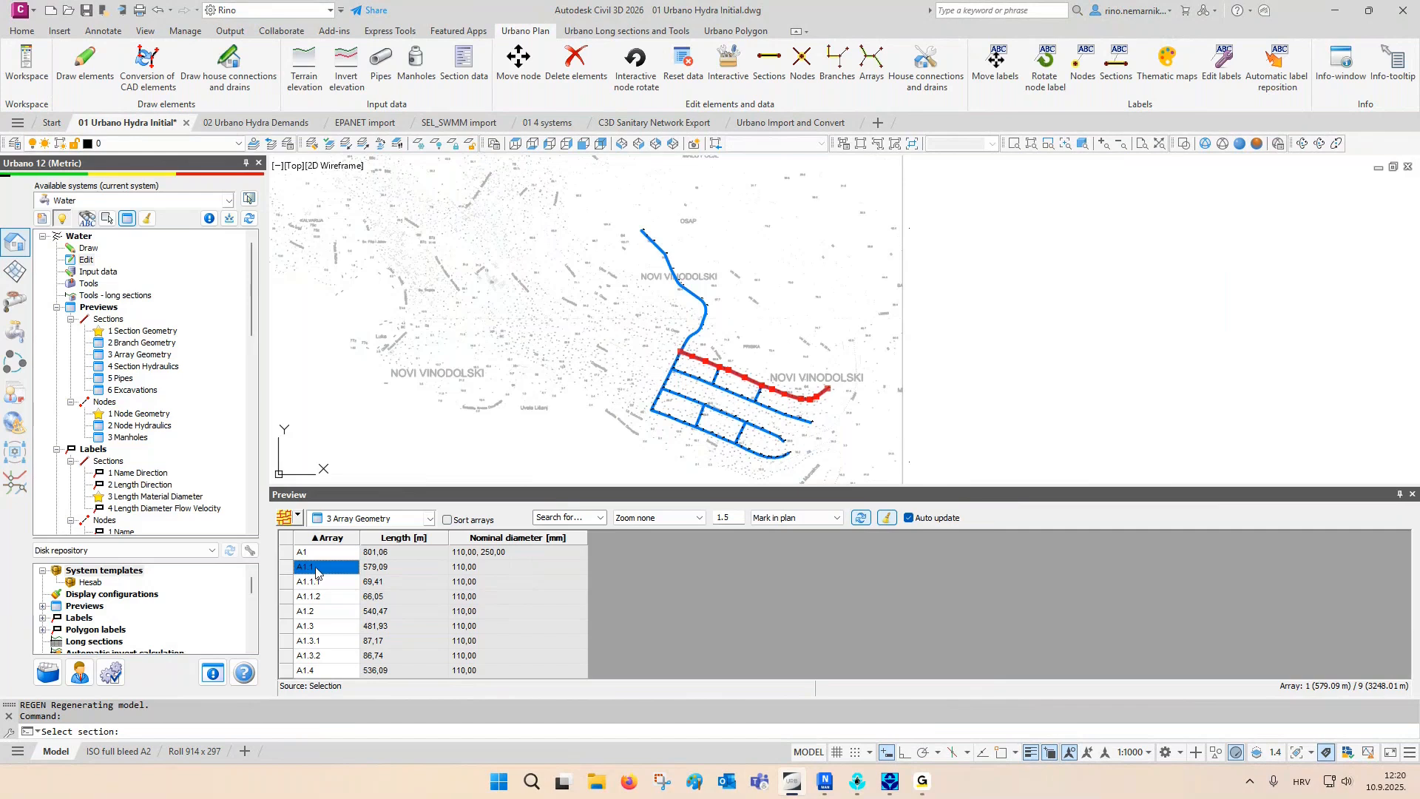
pyautogui.keyDown('ctrl'); pyautogui.click(329, 583); pyautogui.keyUp('ctrl')
pyautogui.keyDown('ctrl'); pyautogui.click(330, 601); pyautogui.keyUp('ctrl')
pyautogui.click(329, 613)
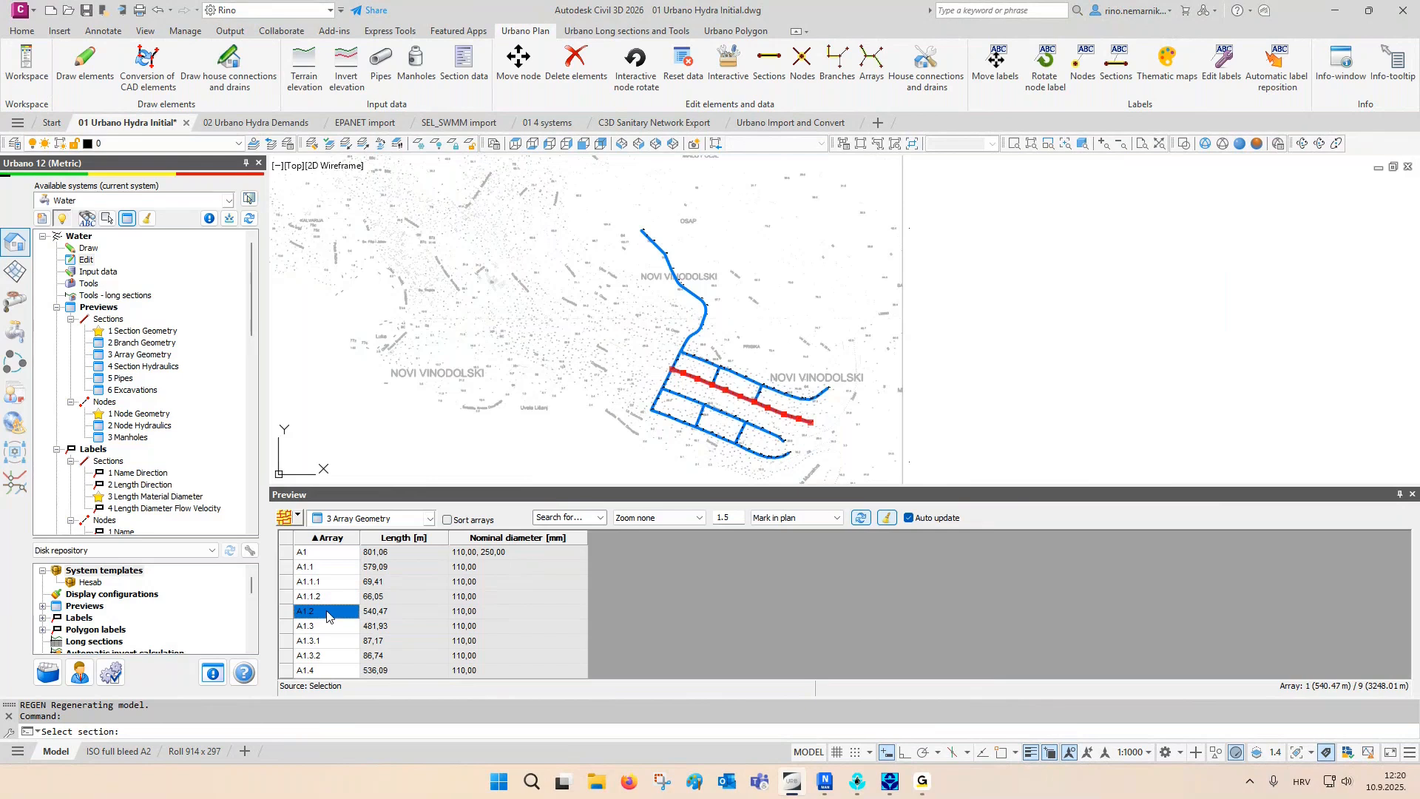
pyautogui.keyDown('ctrl'); pyautogui.click(329, 627); pyautogui.keyUp('ctrl')
pyautogui.click(326, 642)
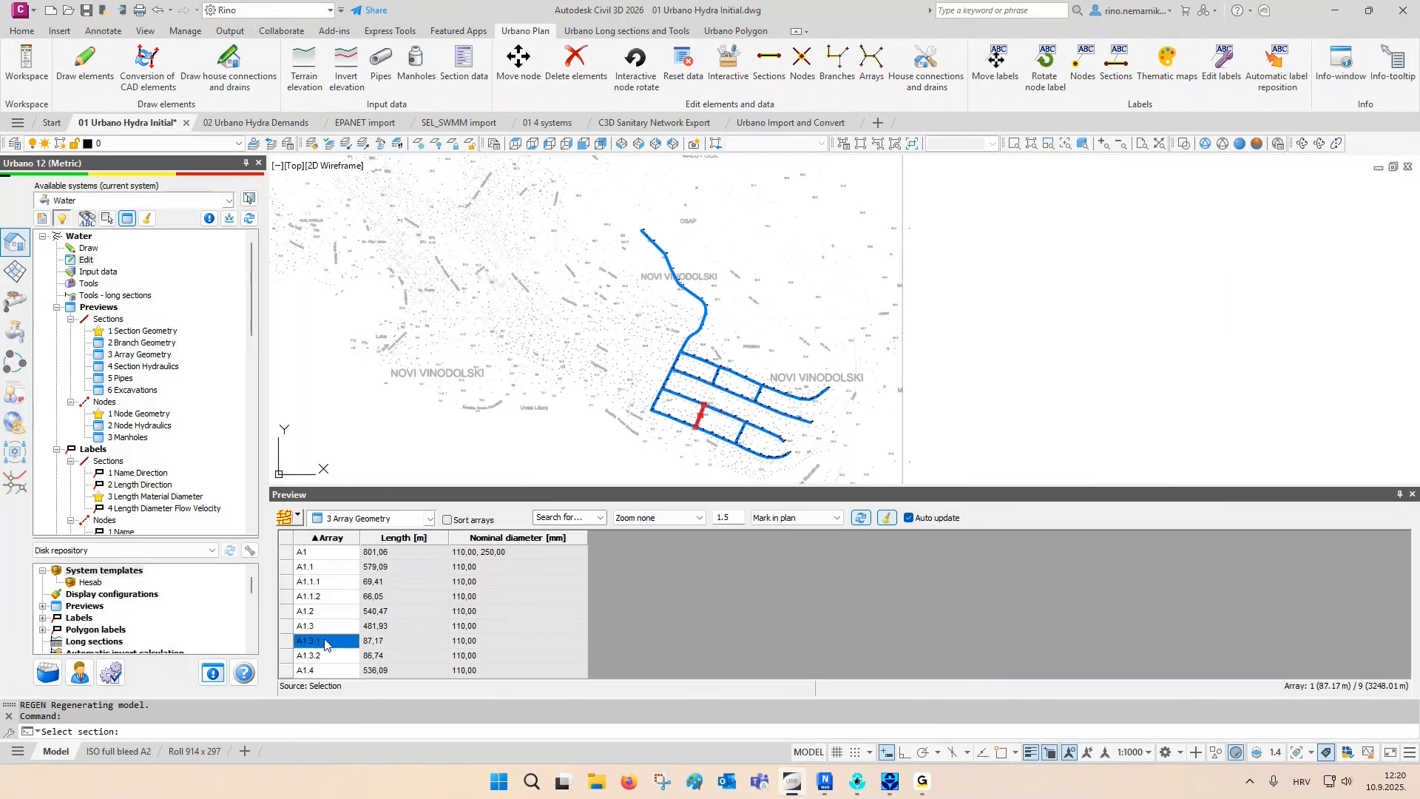
pyautogui.click(322, 671)
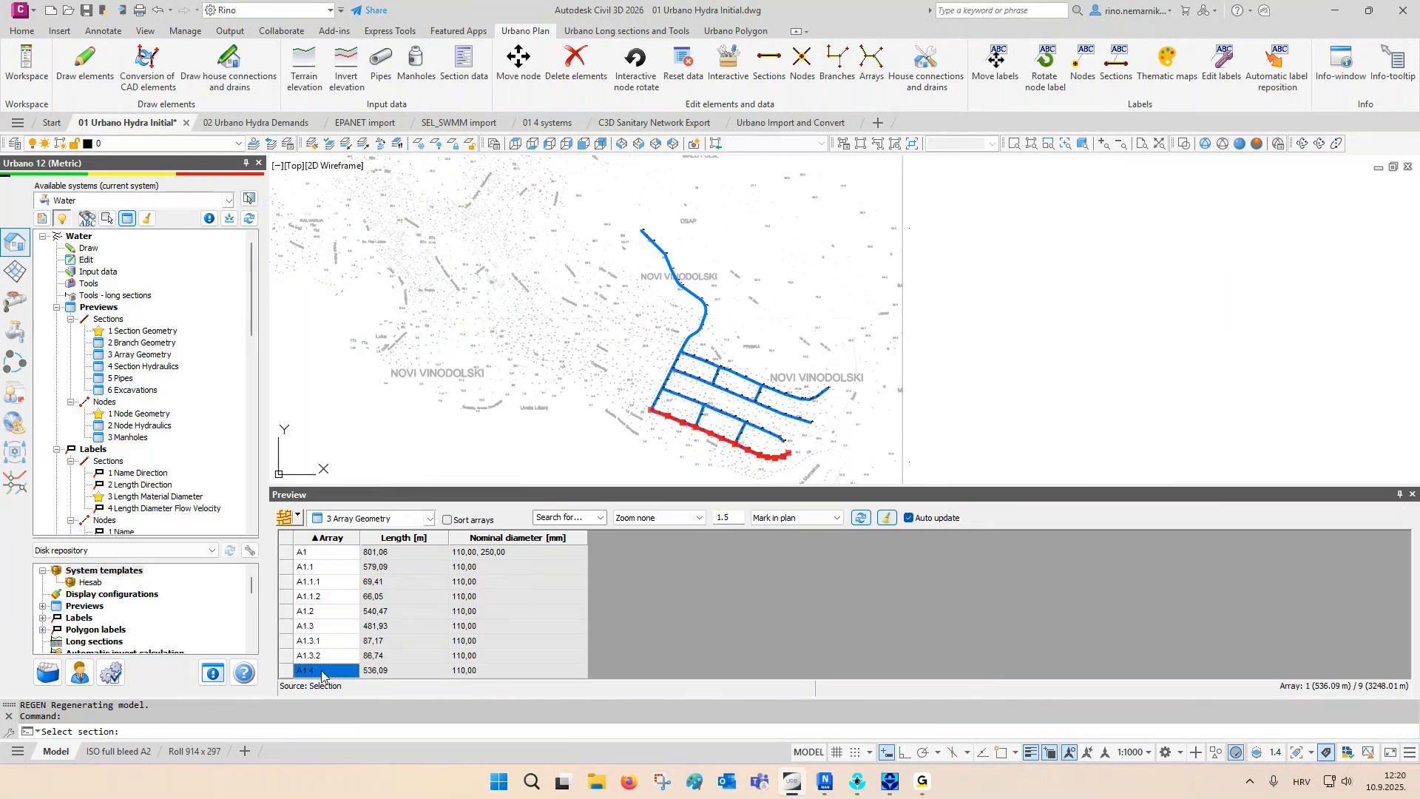
# - Mark all renamed arrays in plan together, clear the markings and close the Array Geometry preview
pyautogui.keyDown('shift'); pyautogui.click(328, 551); pyautogui.keyUp('shift')
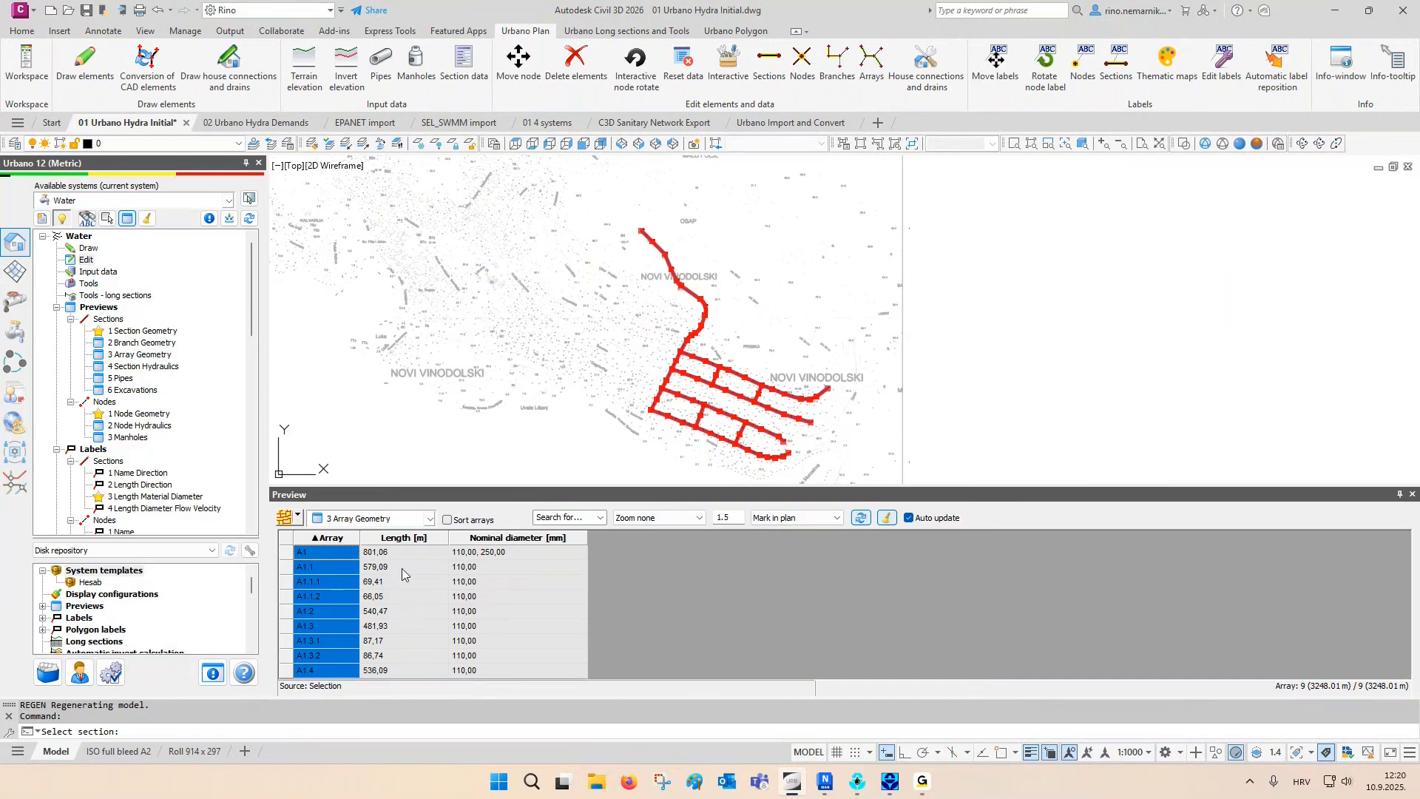
pyautogui.click(885, 518)
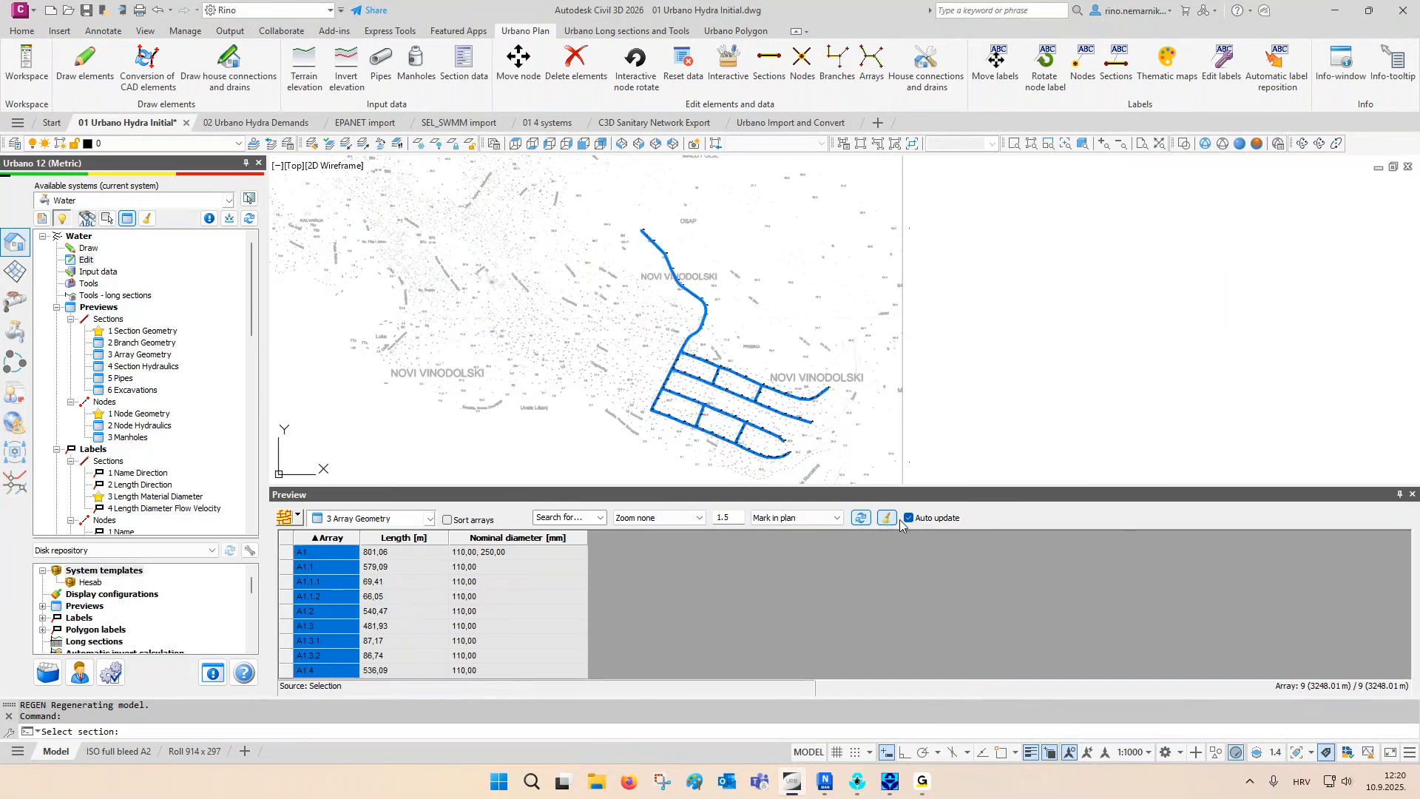
pyautogui.click(1412, 494)
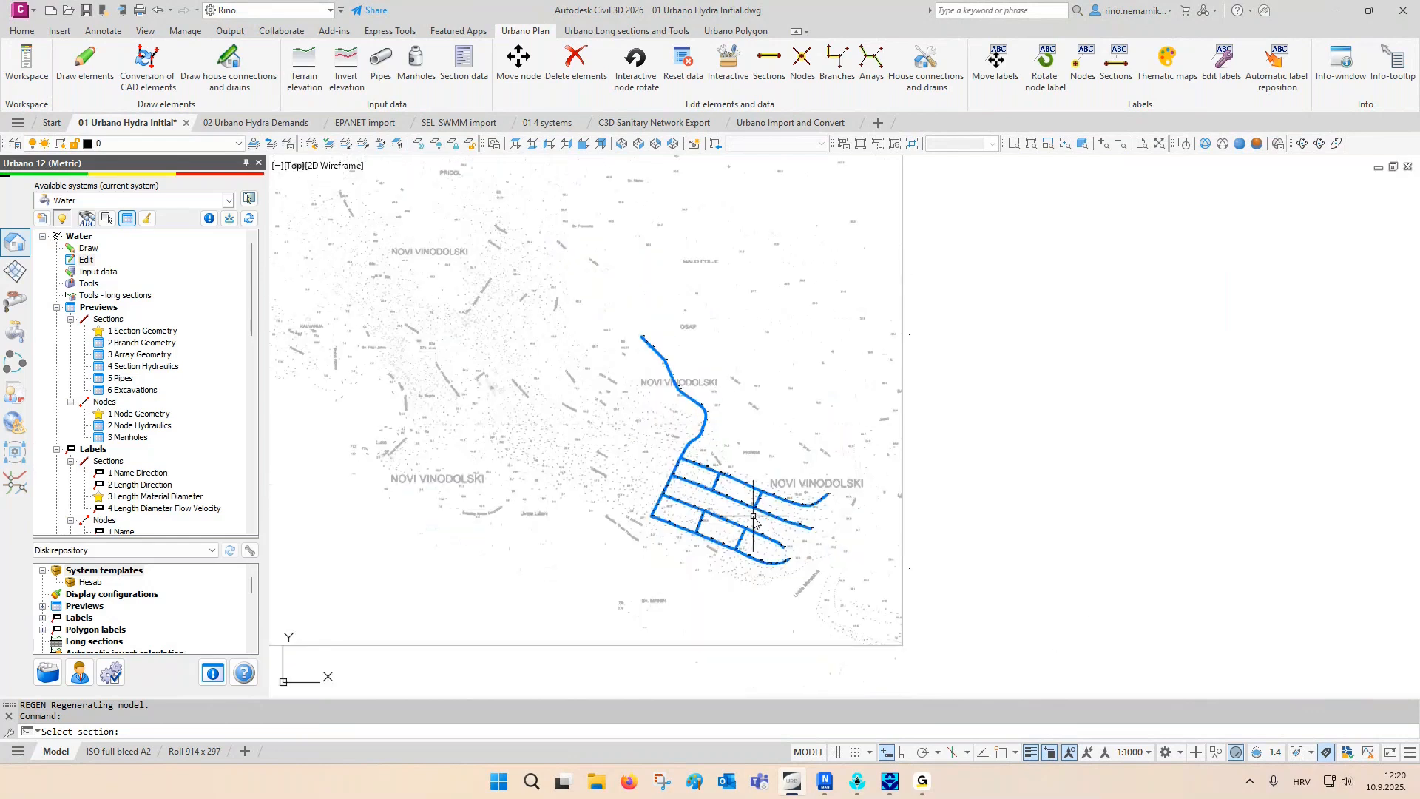
# - Set up longitudinal sections with the definition 1 Water 1000/100 cm for all arrays, using Array as the element type
pyautogui.scroll(2, 755, 518)
pyautogui.moveTo(754, 517); pyautogui.dragTo(679, 526, button='middle')
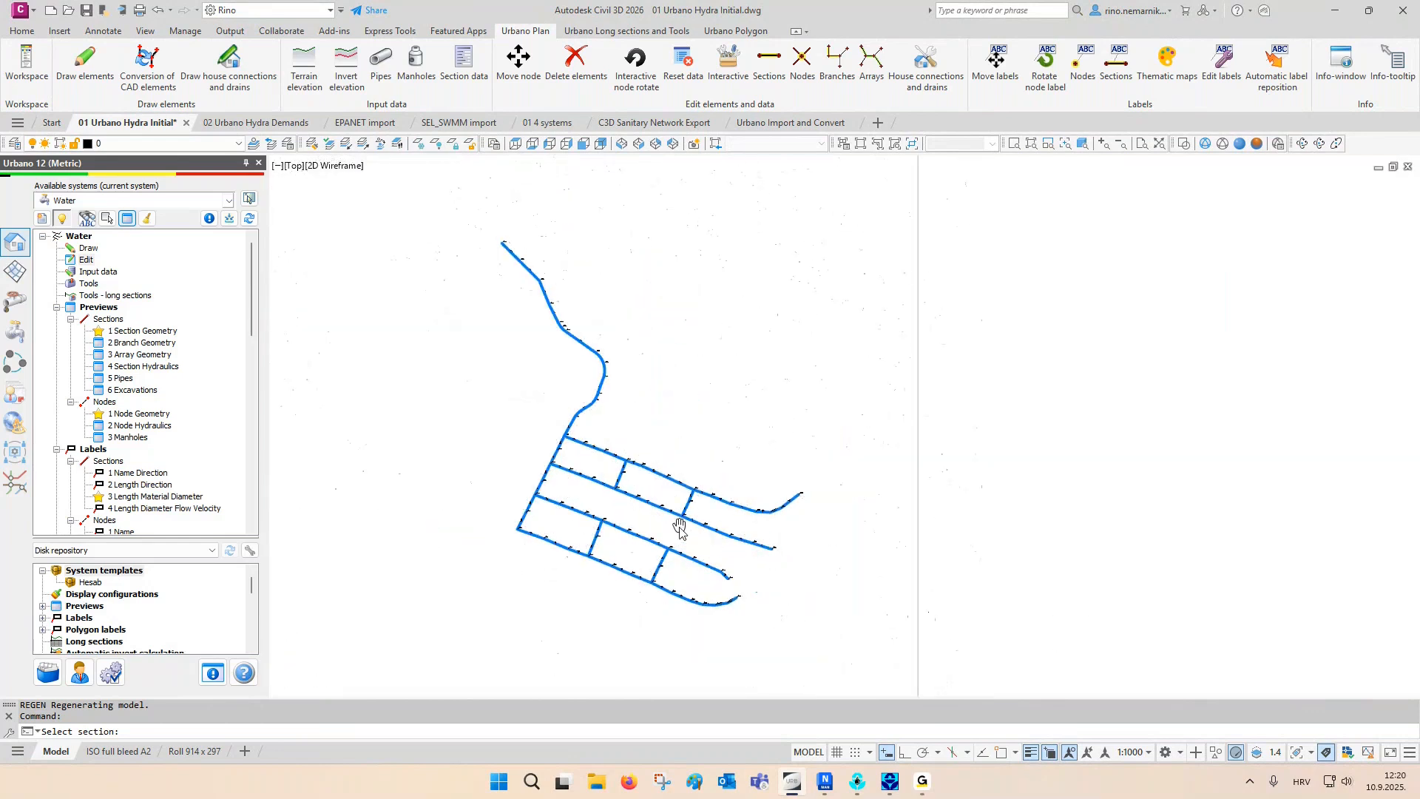
pyautogui.scroll(-5, 202, 416)
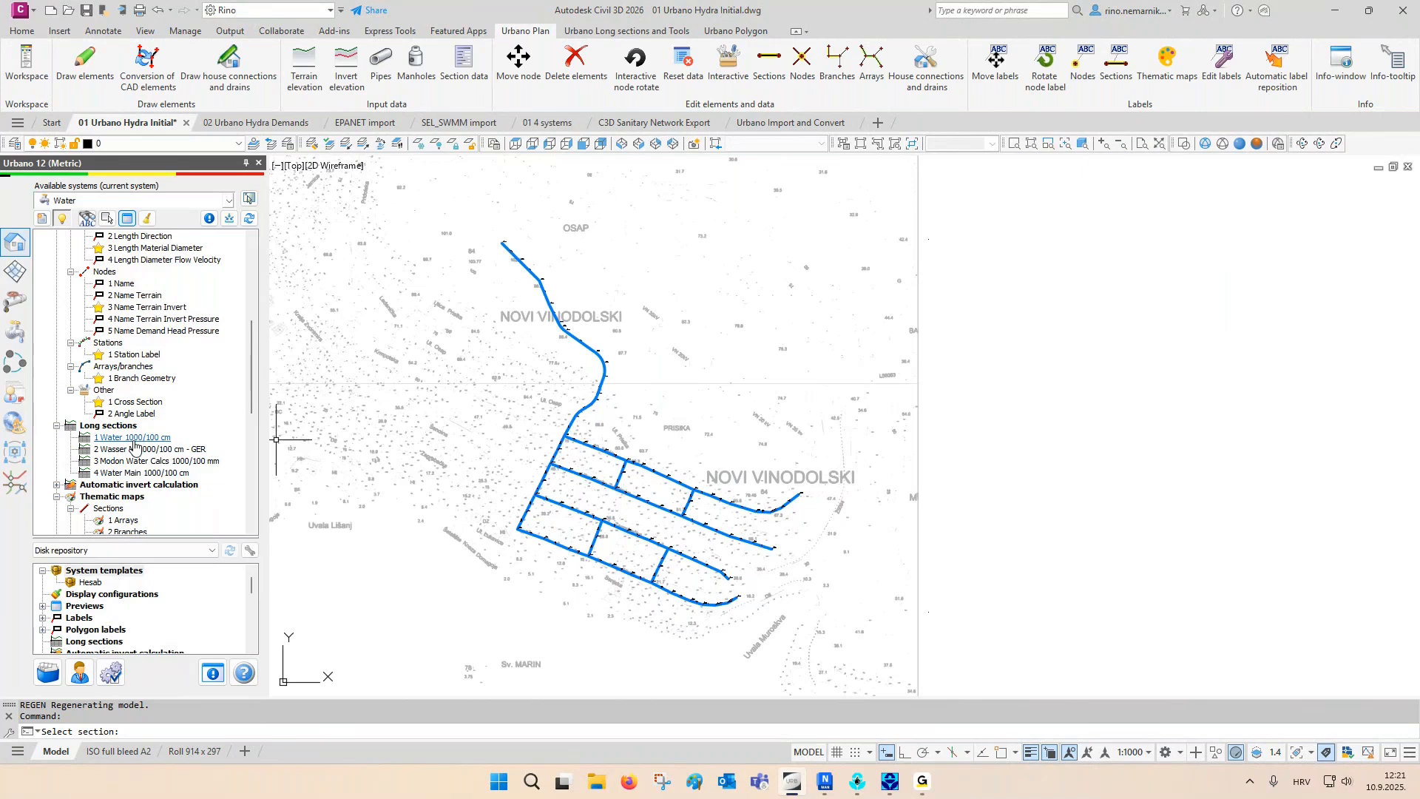
pyautogui.doubleClick(134, 439)
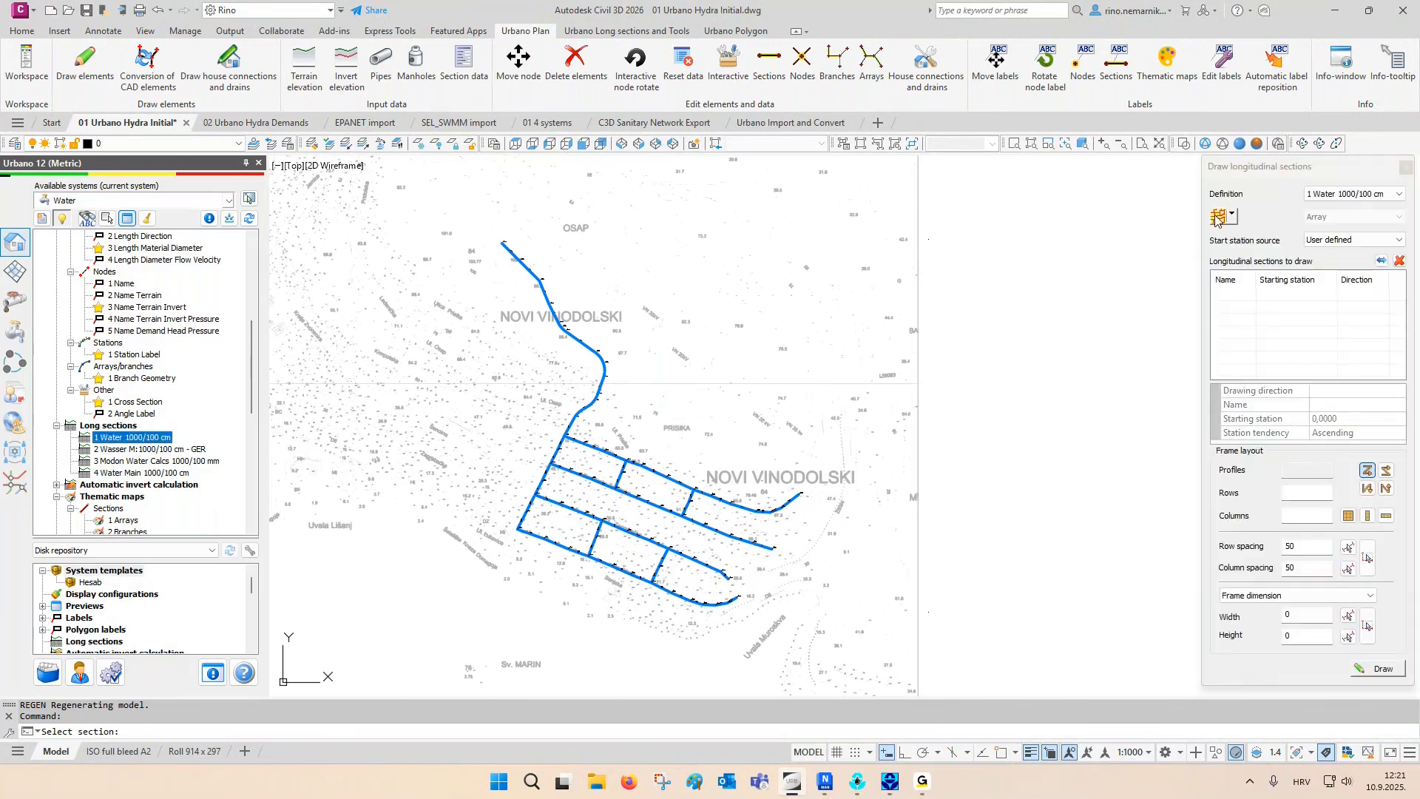
pyautogui.click(1217, 217)
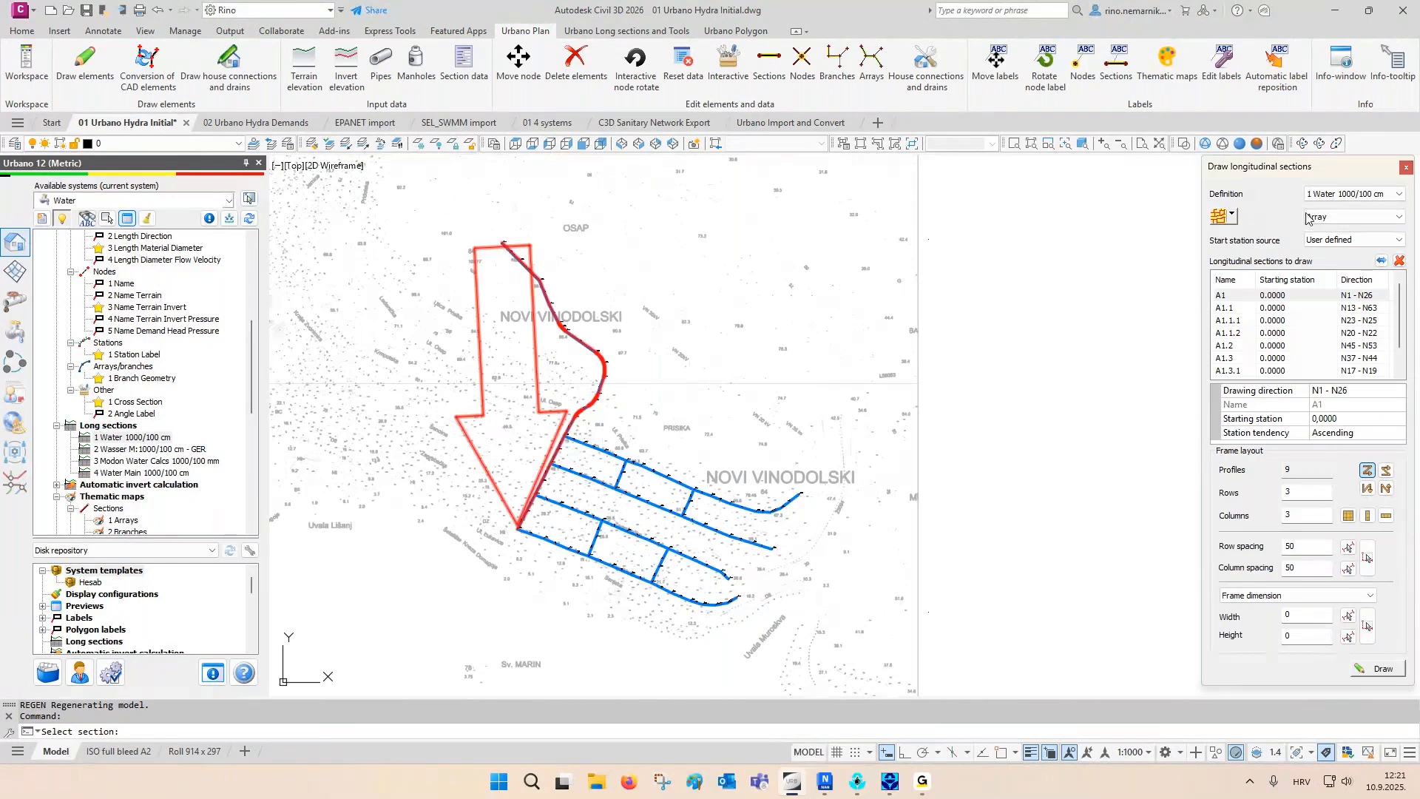
pyautogui.click(1340, 218)
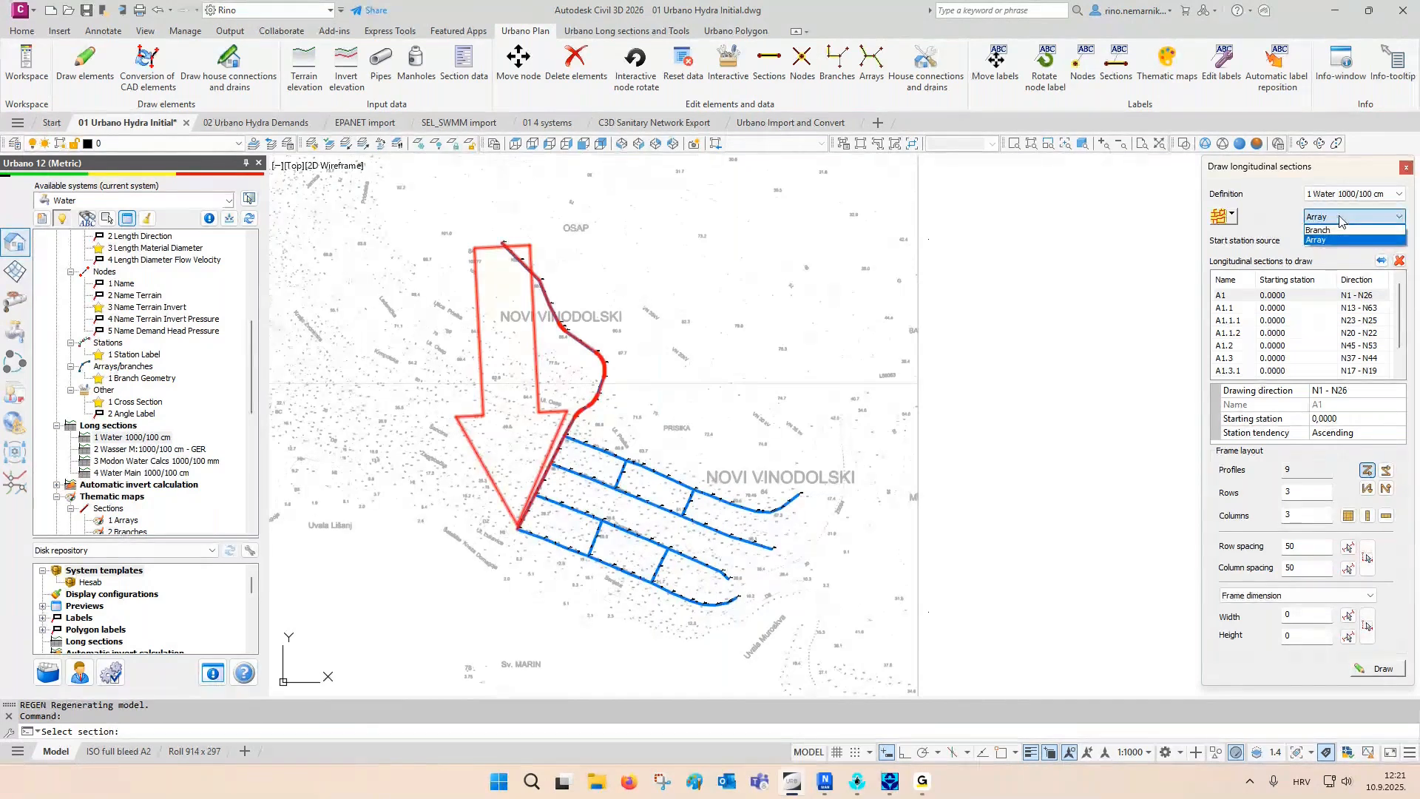
pyautogui.click(1331, 239)
# - Lay out the array longitudinal sections in 5 rows and 2 columns and insert them beside the map's right edge
pyautogui.doubleClick(1295, 494)
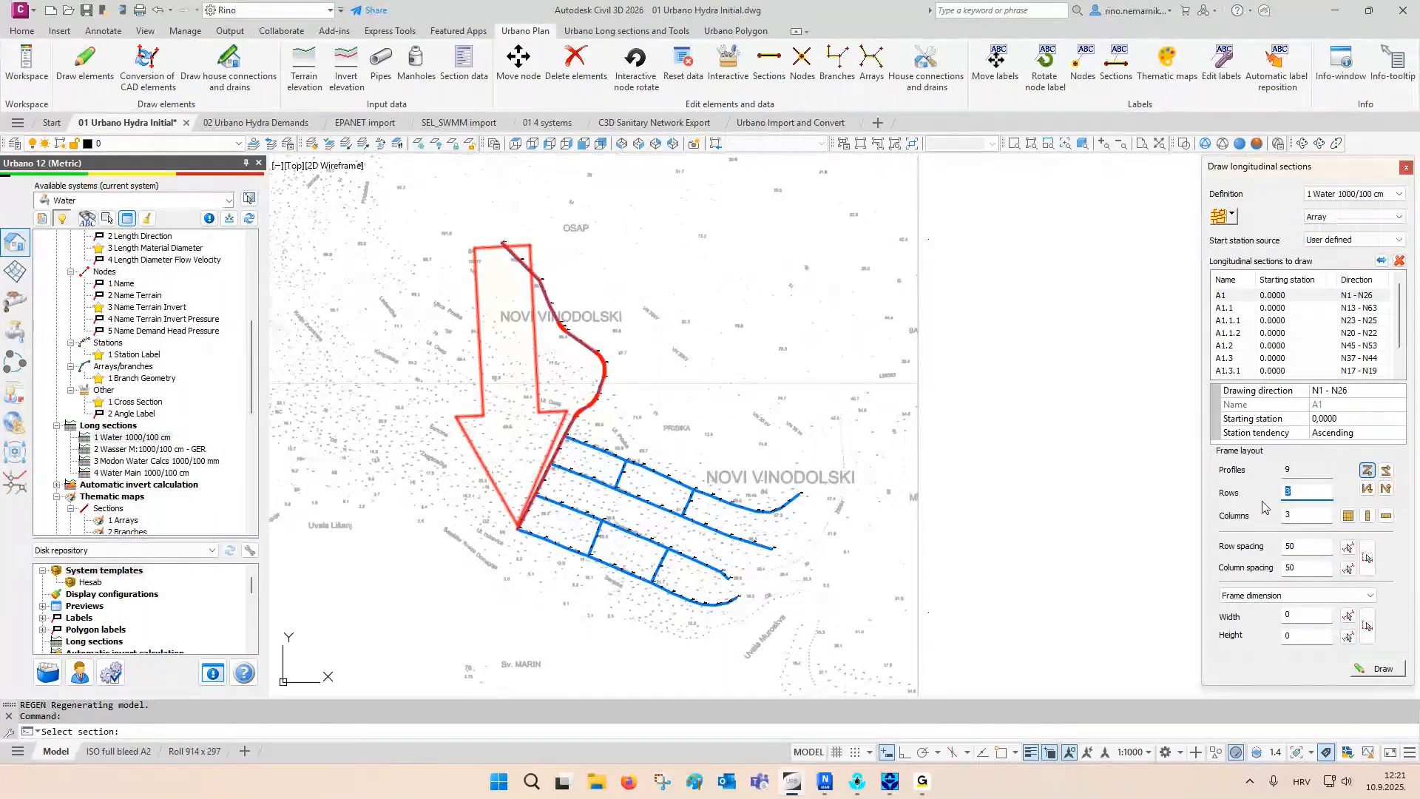
pyautogui.write('5')
pyautogui.press('Tab')
pyautogui.write('2')
pyautogui.click(1377, 668)
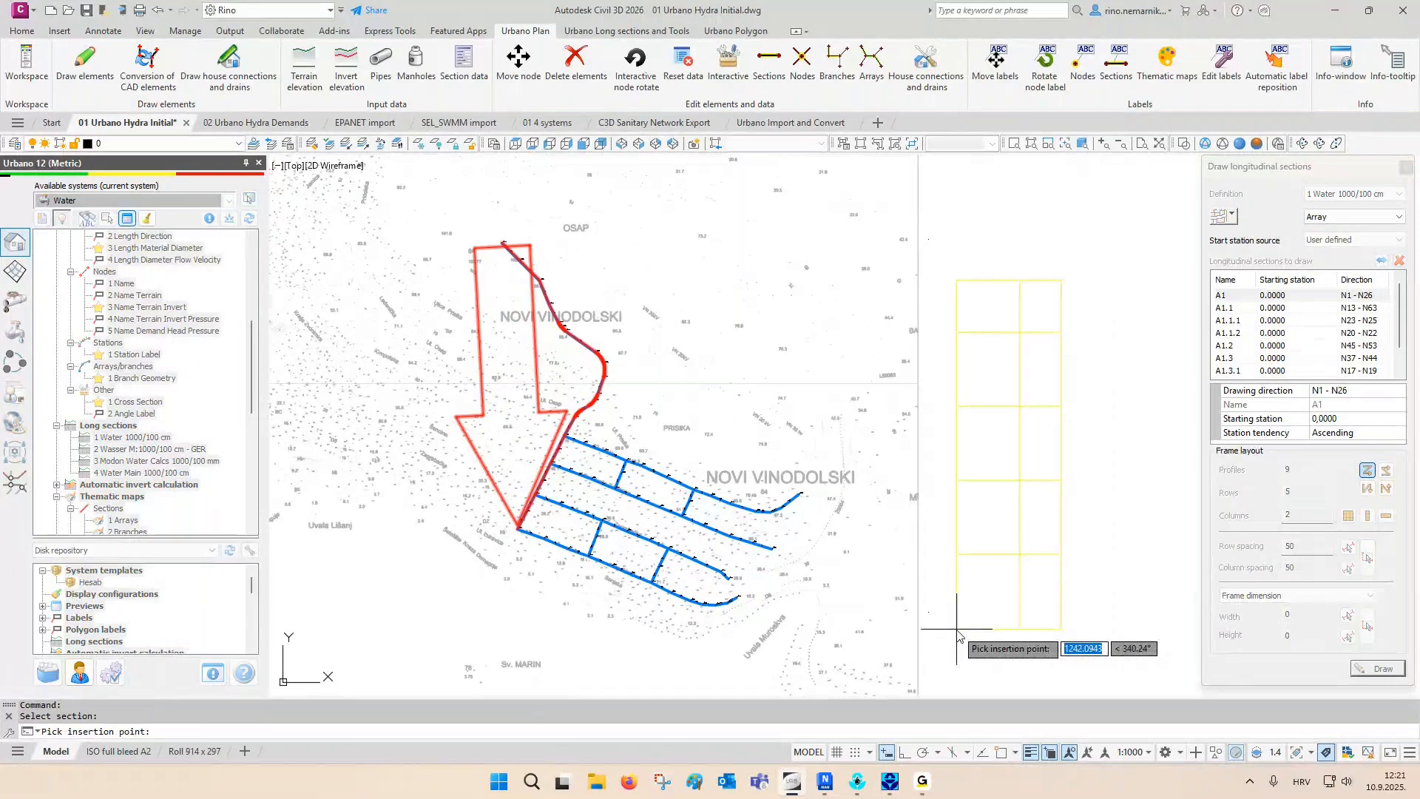
pyautogui.press('F3')
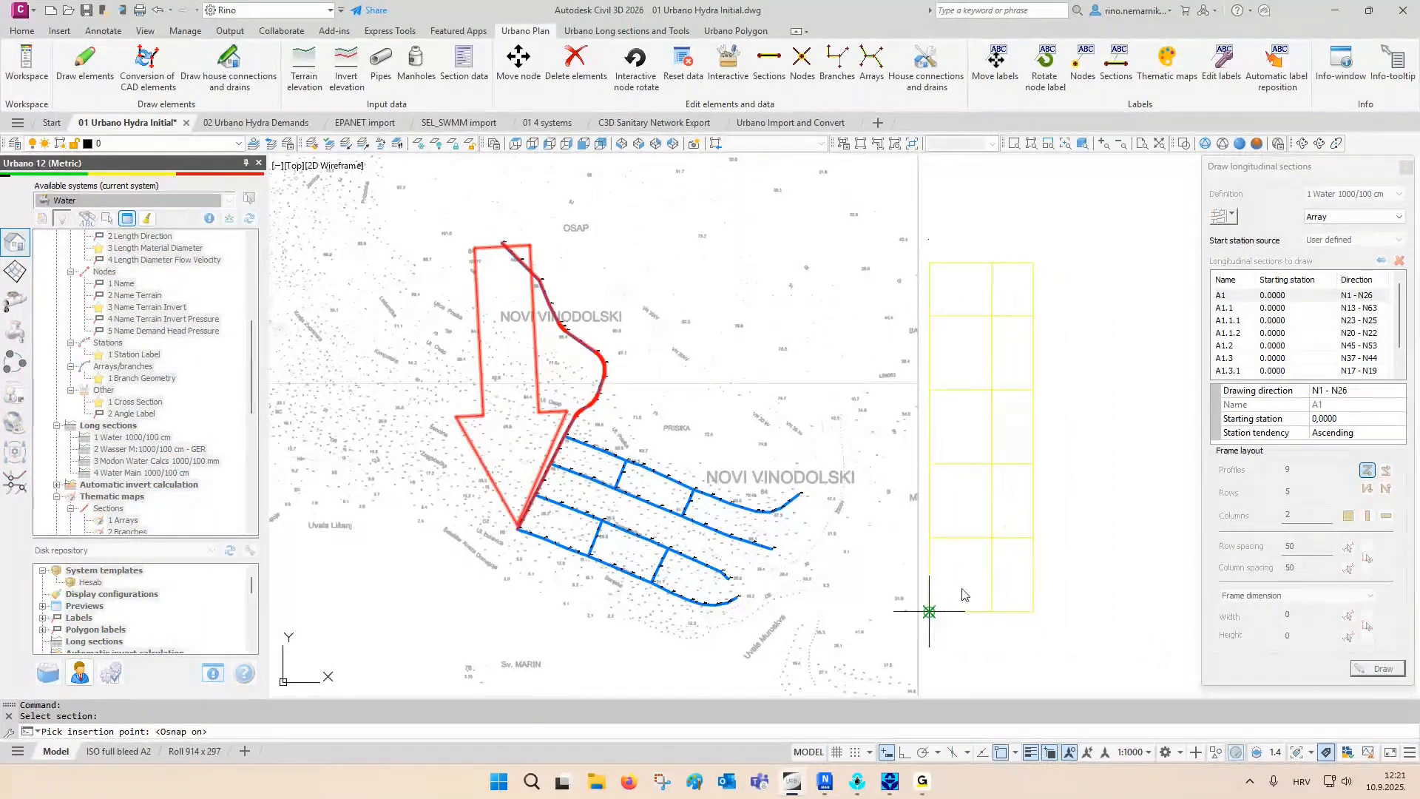
pyautogui.click(929, 610)
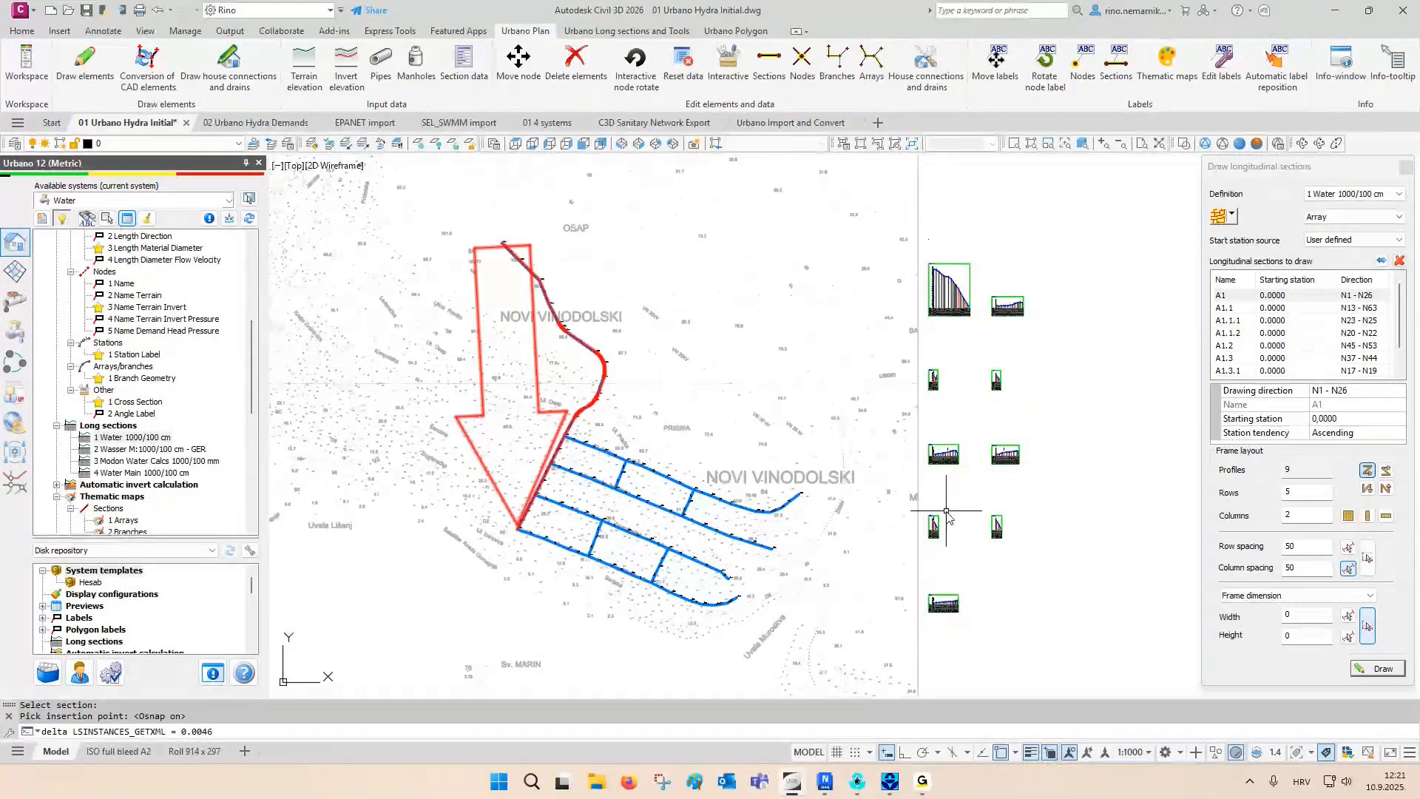
pyautogui.moveTo(687, 575); pyautogui.dragTo(639, 590, button='middle')
pyautogui.press('F3')
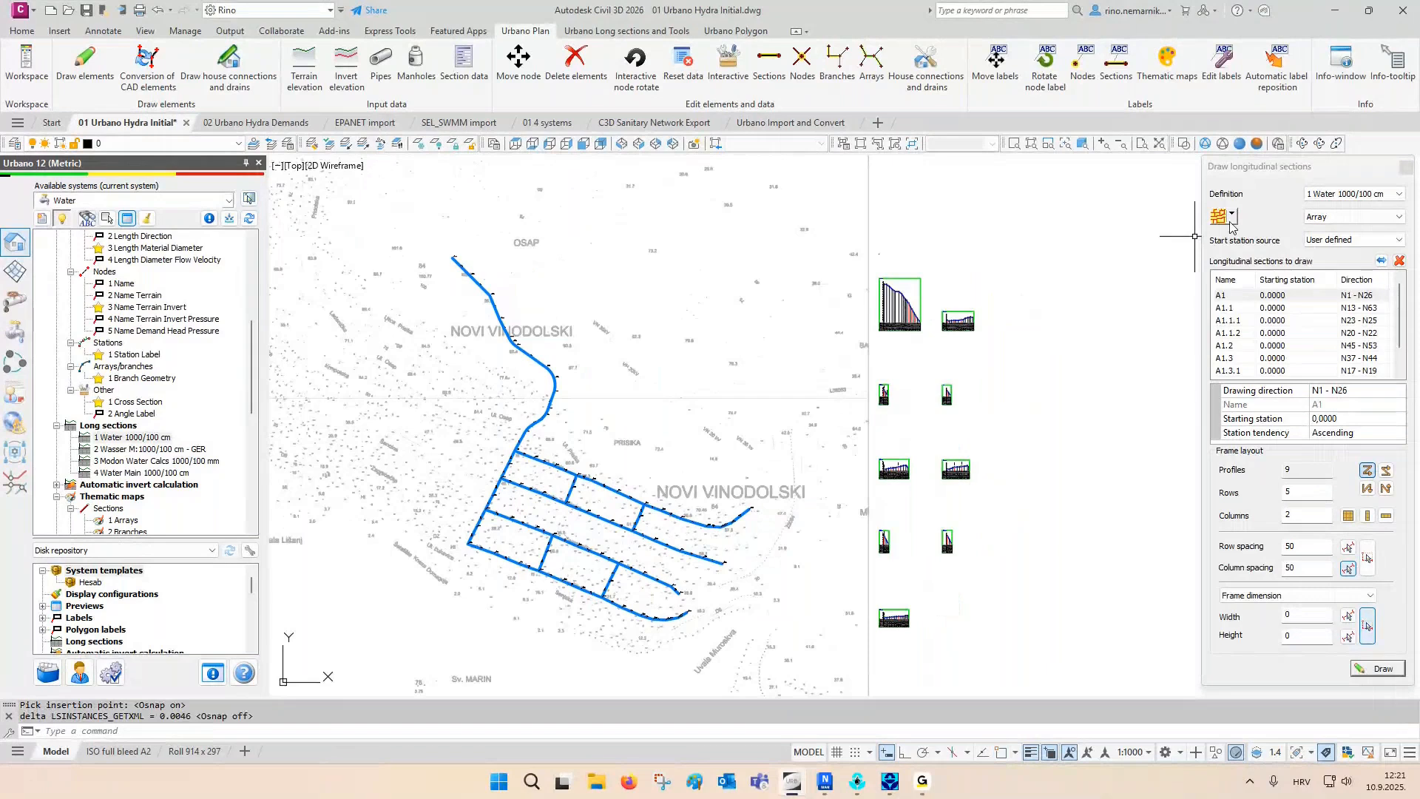
# - Select the path for a longitudinal section from node N1 through node N26 to node N36
pyautogui.click(1230, 220)
pyautogui.click(1257, 276)
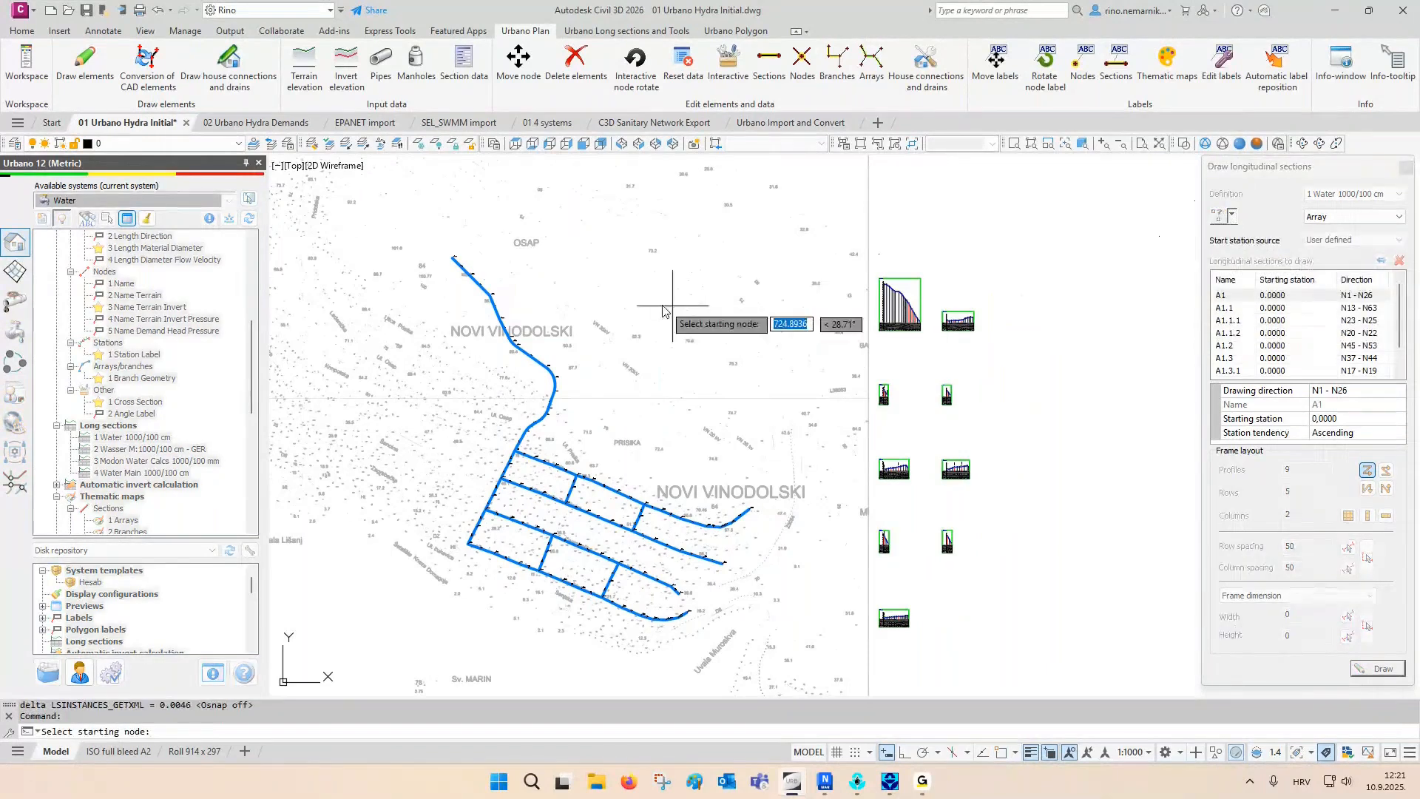
pyautogui.click(439, 247)
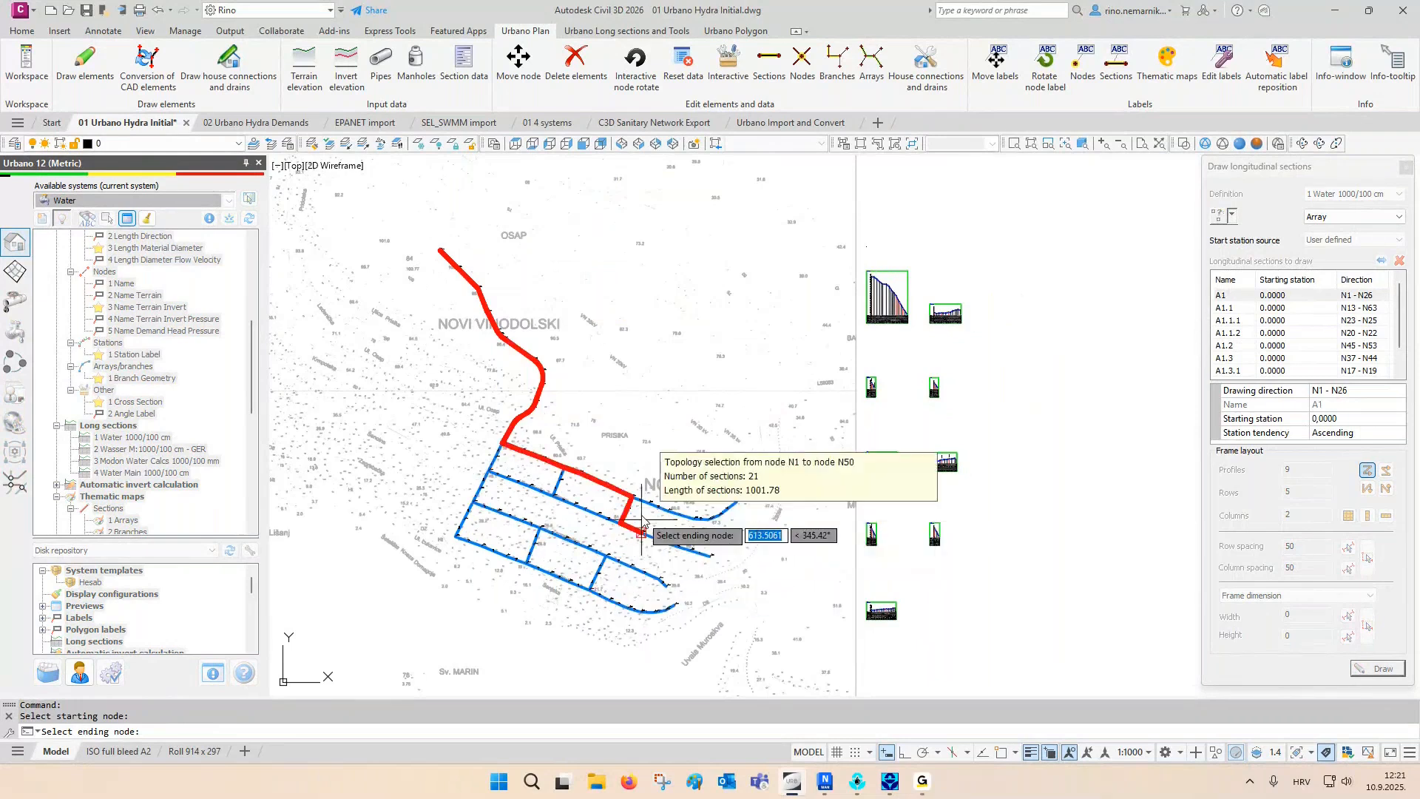
pyautogui.click(455, 536)
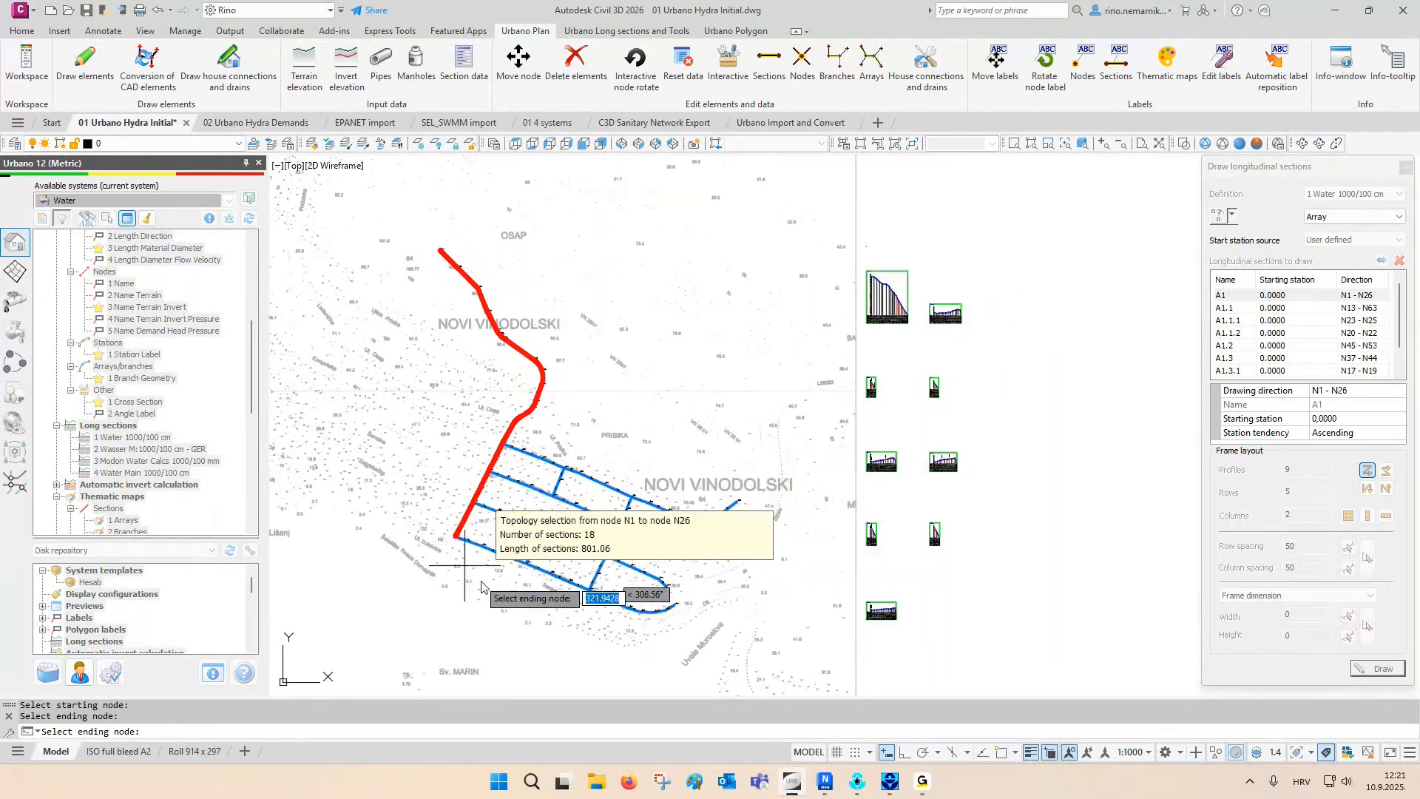
pyautogui.click(701, 608)
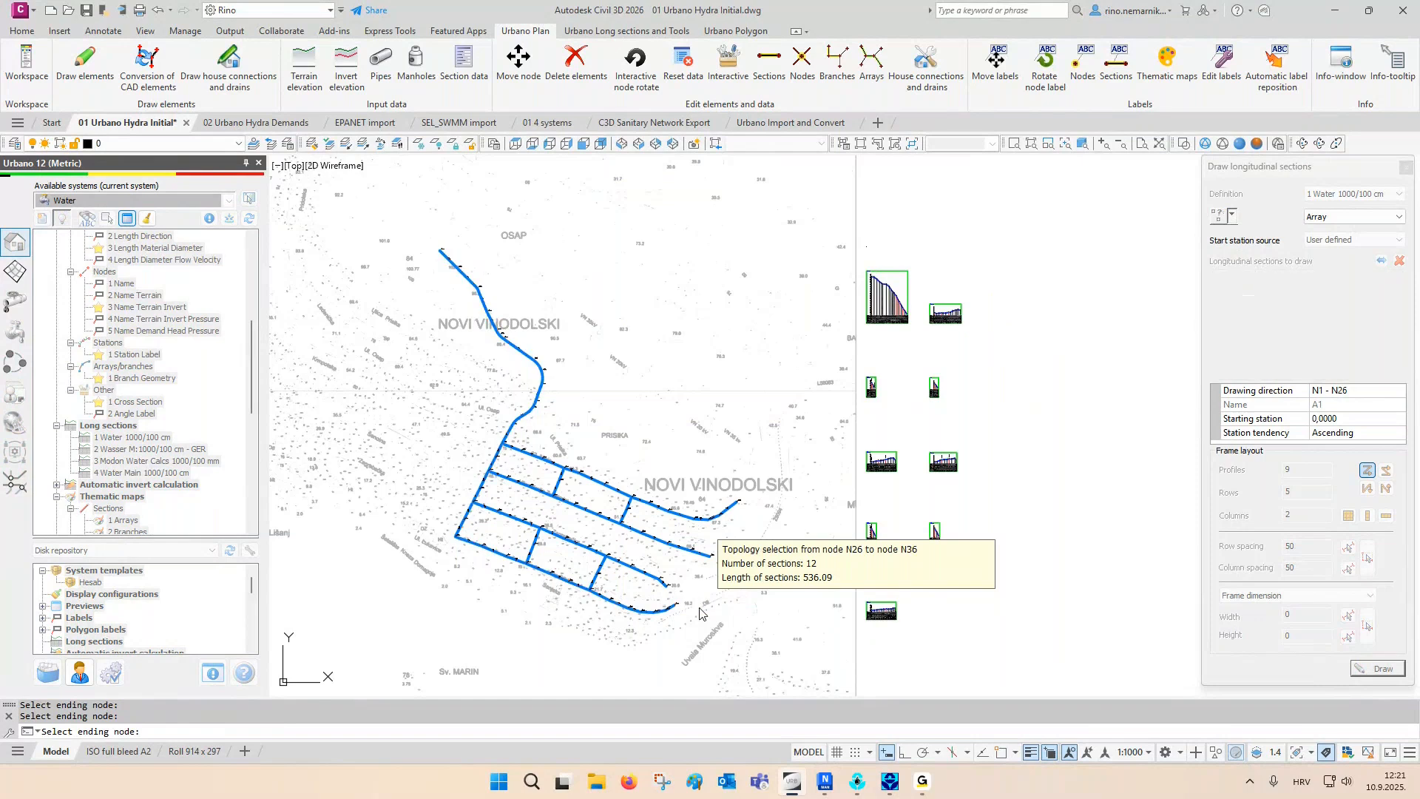
# - Draw the N1 - N36 longitudinal section directly above the A1 section and close the longitudinal section settings
pyautogui.click(1371, 668)
pyautogui.moveTo(1030, 352); pyautogui.dragTo(956, 497, button='middle')
pyautogui.scroll(4, 789, 408)
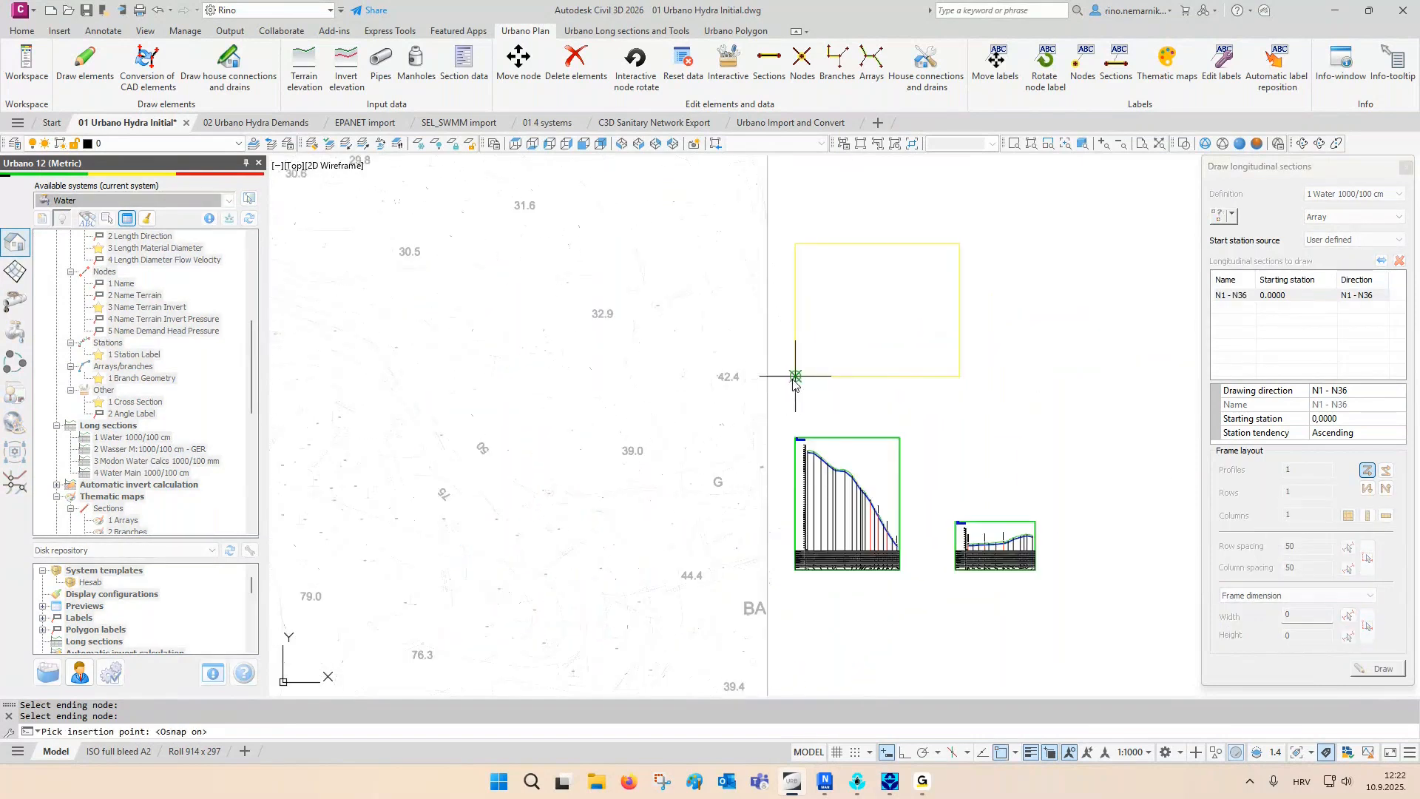
pyautogui.click(795, 377)
pyautogui.click(1405, 167)
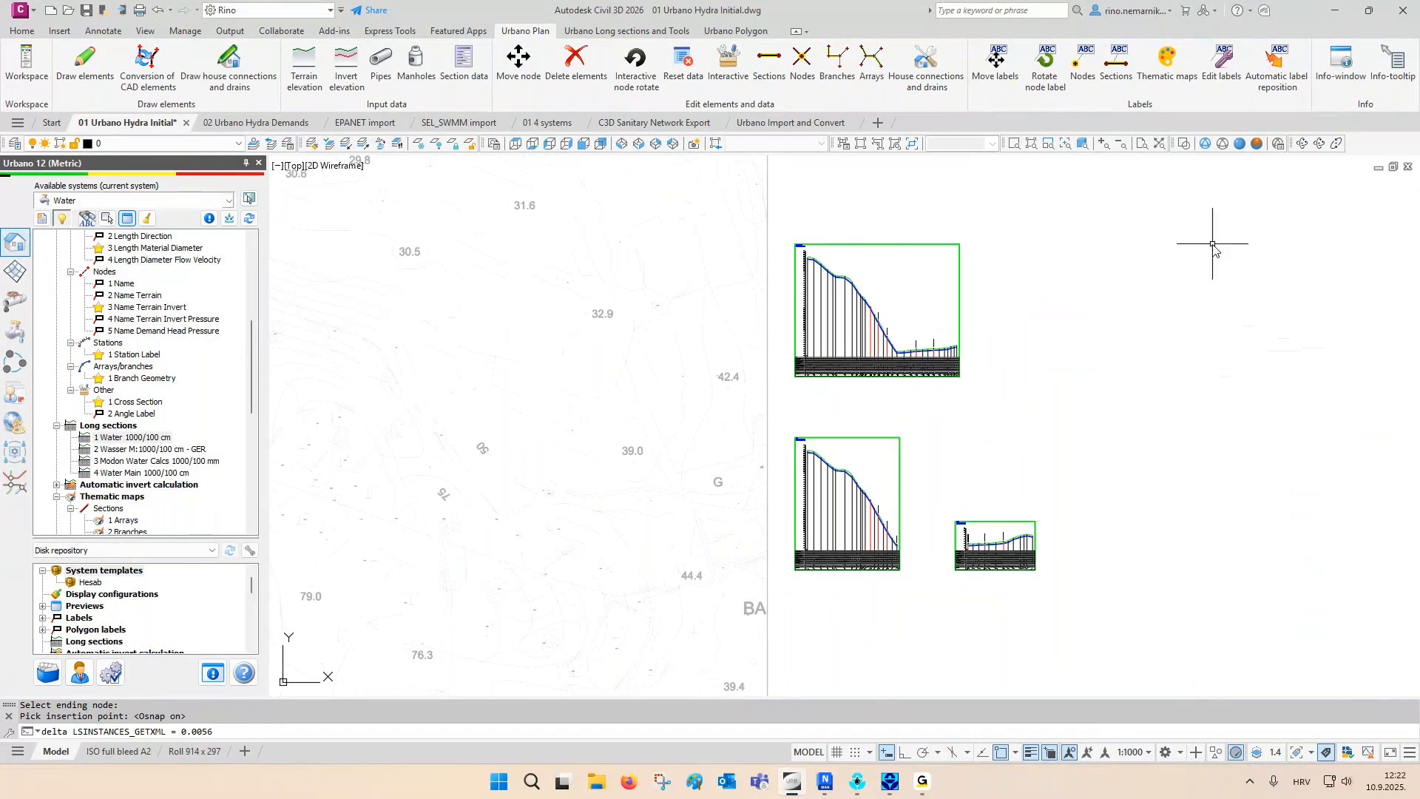
# - Examine the terrain and pipe lines of the N1 - N36 longitudinal section at close range
pyautogui.scroll(3, 1148, 310)
pyautogui.scroll(4, 766, 336)
pyautogui.scroll(5, 687, 285)
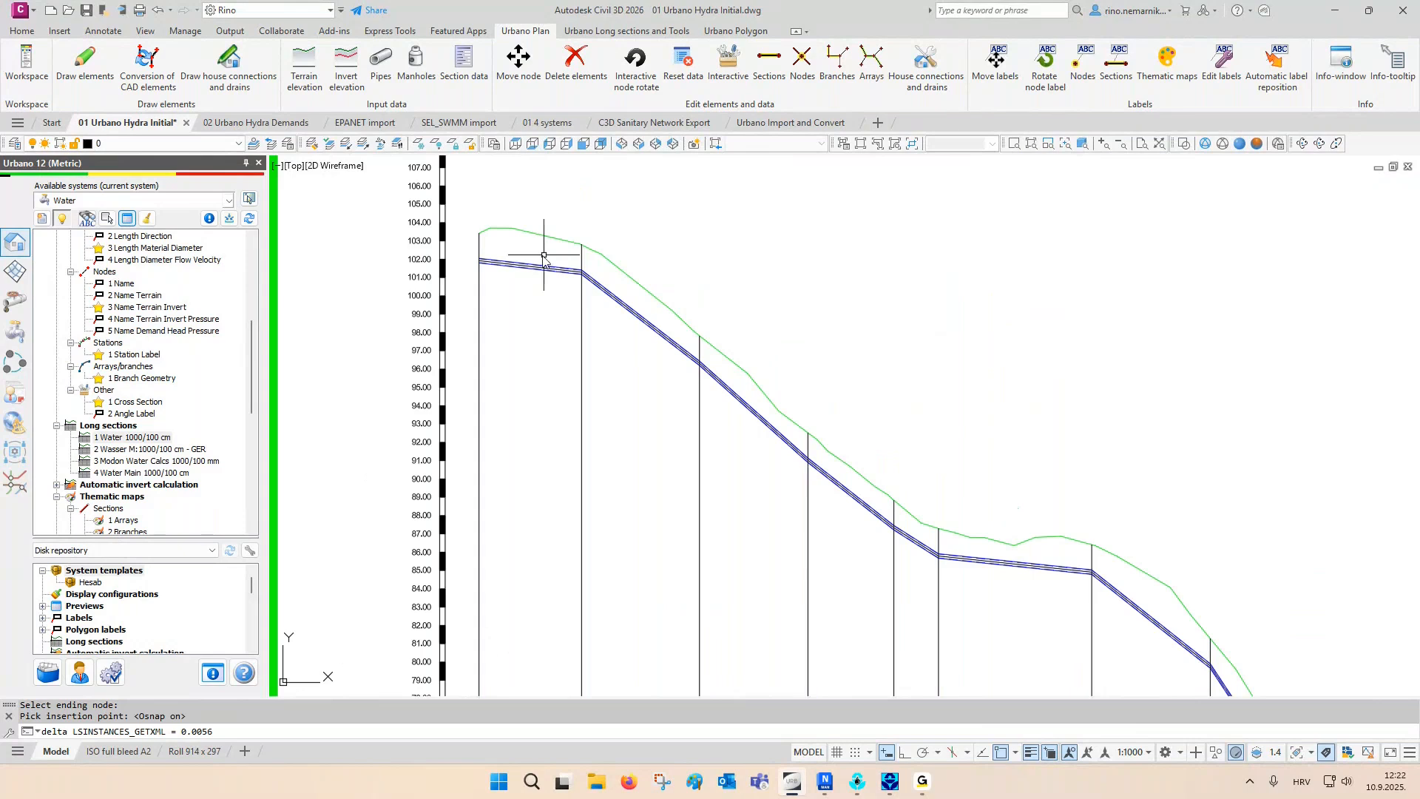
pyautogui.moveTo(964, 515); pyautogui.dragTo(755, 340, button='middle')
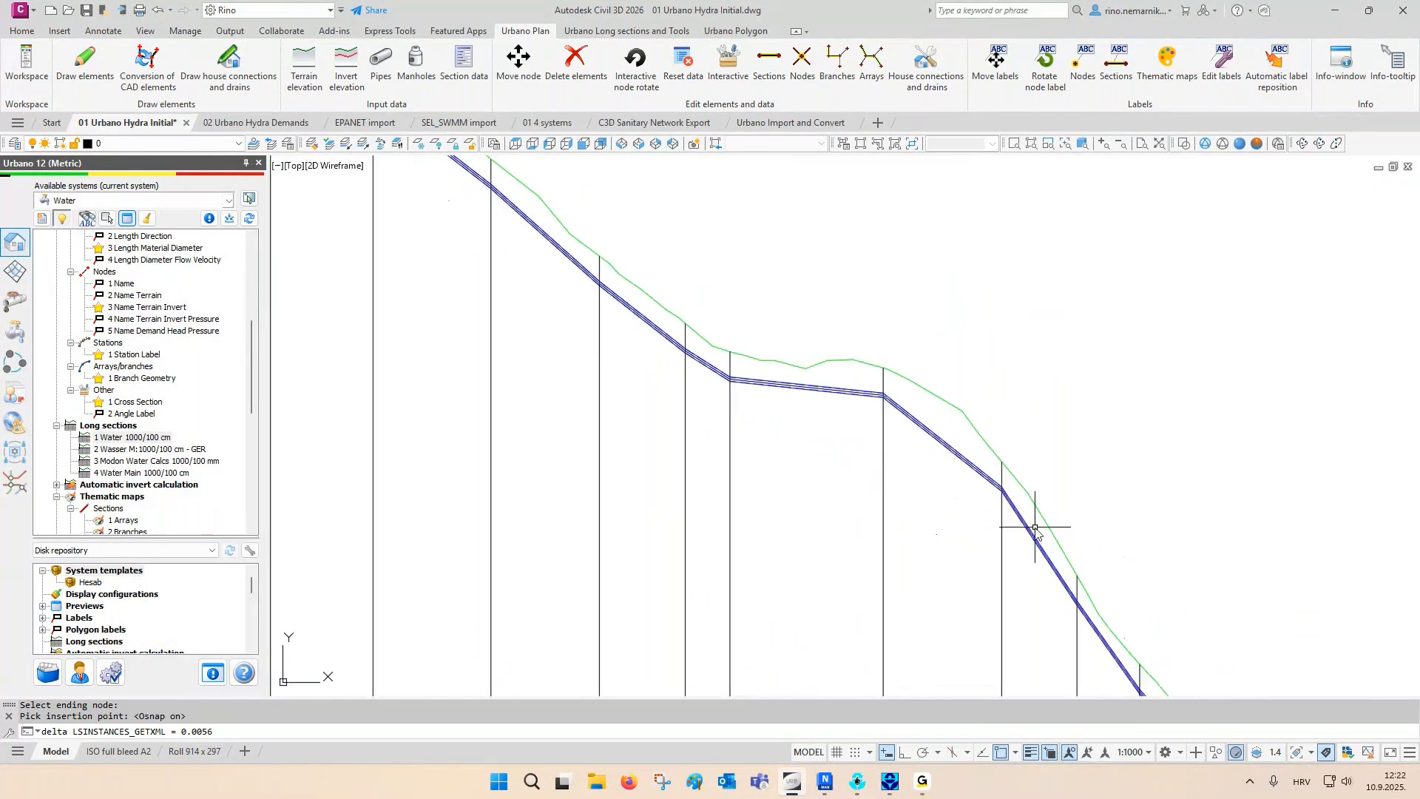
# - Examine the rest of the N1 - N36 longitudinal section, including its lower end, and bring the A1.1 section into view
pyautogui.moveTo(1045, 539); pyautogui.dragTo(810, 388, button='middle')
pyautogui.moveTo(913, 525)
pyautogui.mouseDown(button='middle')
pyautogui.moveTo(784, 348)
pyautogui.moveTo(811, 377)
pyautogui.mouseUp(button='middle')
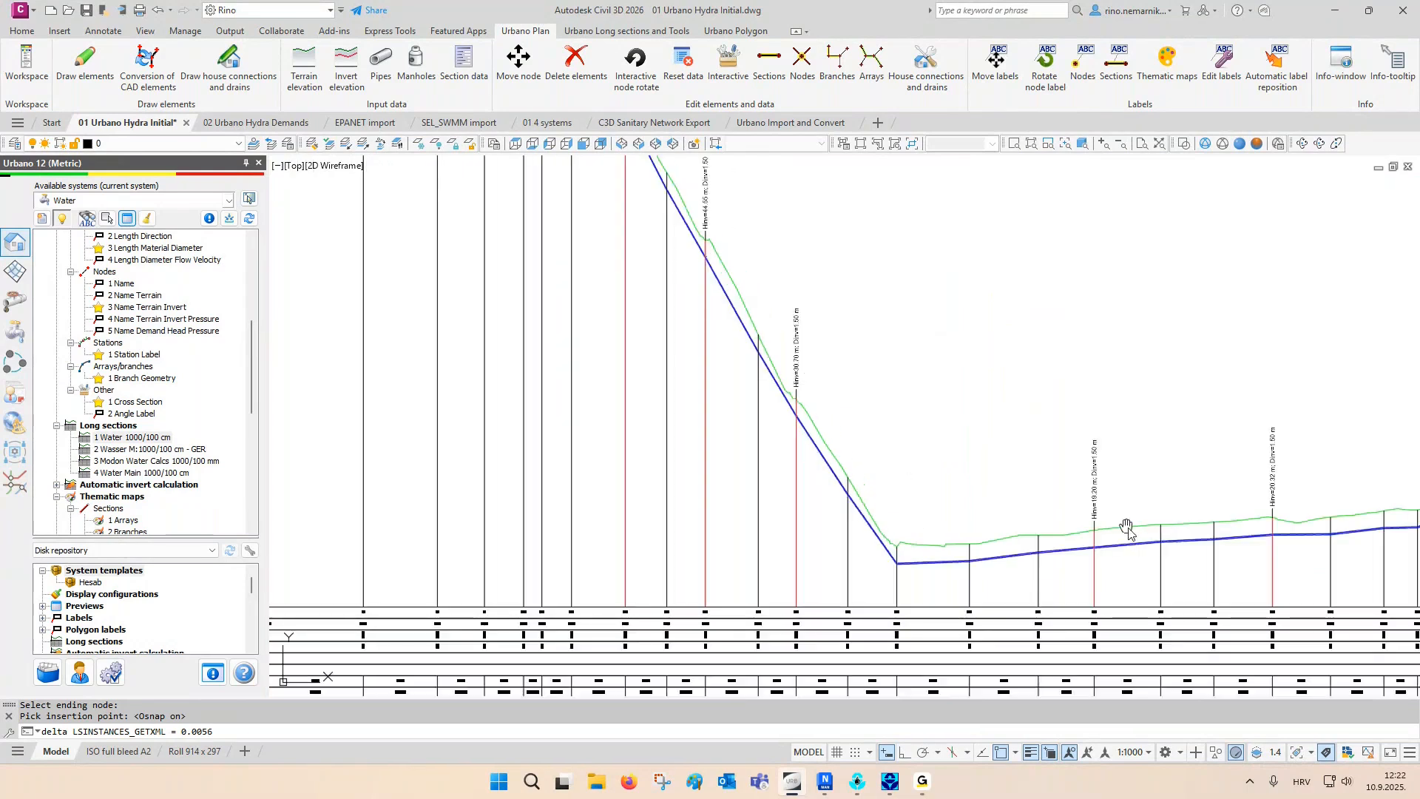
pyautogui.moveTo(1126, 532); pyautogui.dragTo(838, 520, button='middle')
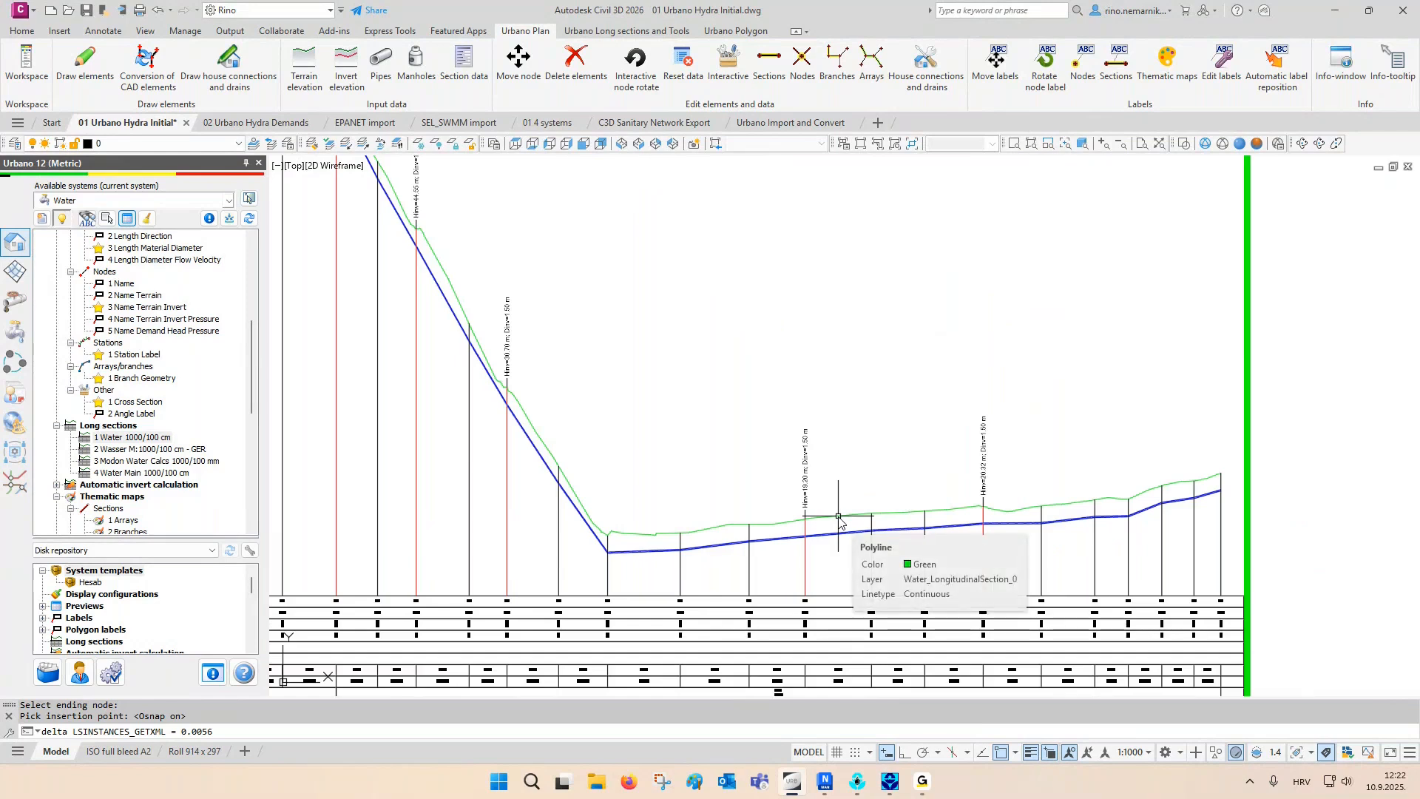
pyautogui.scroll(-6, 839, 480)
pyautogui.moveTo(771, 499); pyautogui.dragTo(797, 439, button='middle')
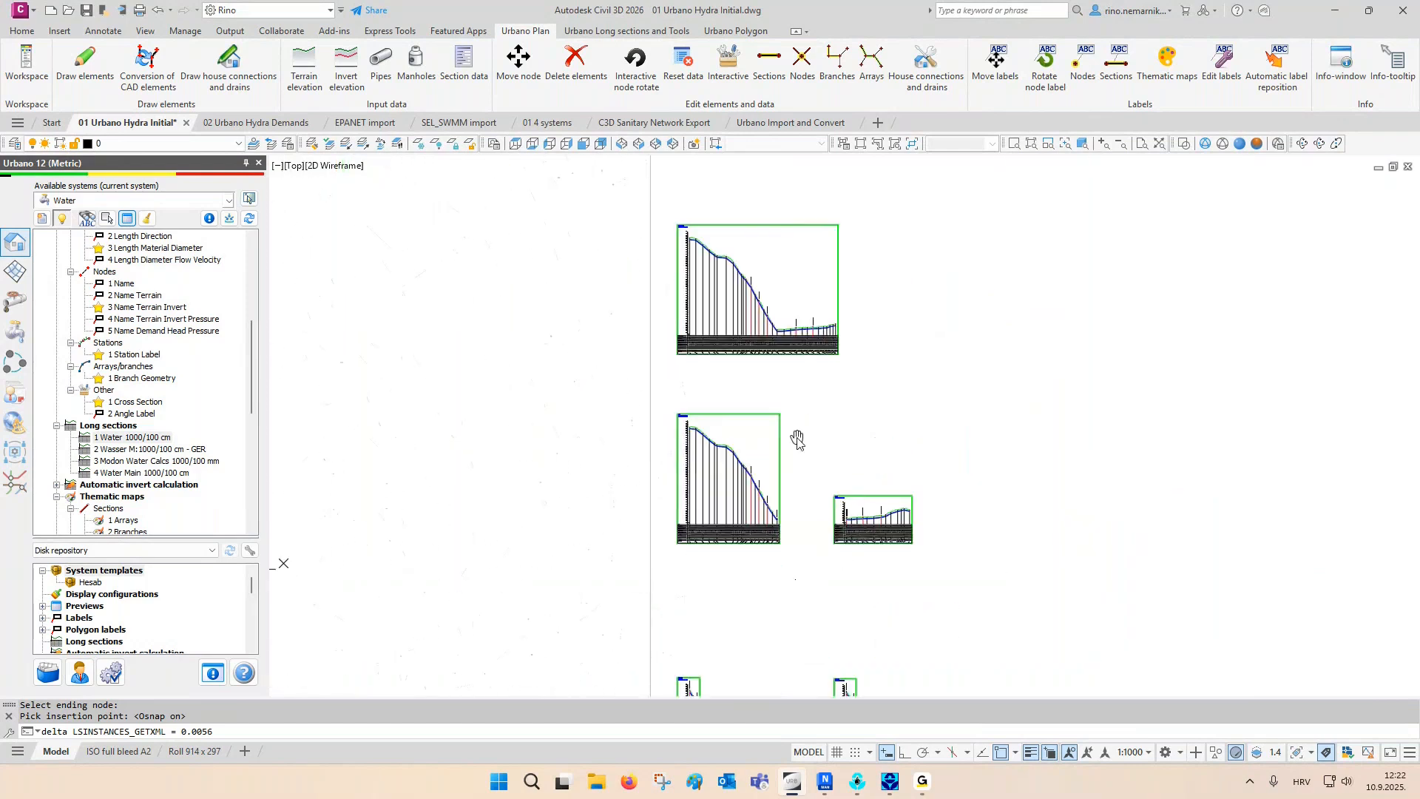
pyautogui.scroll(10, 883, 527)
pyautogui.moveTo(917, 494); pyautogui.dragTo(914, 465, button='middle')
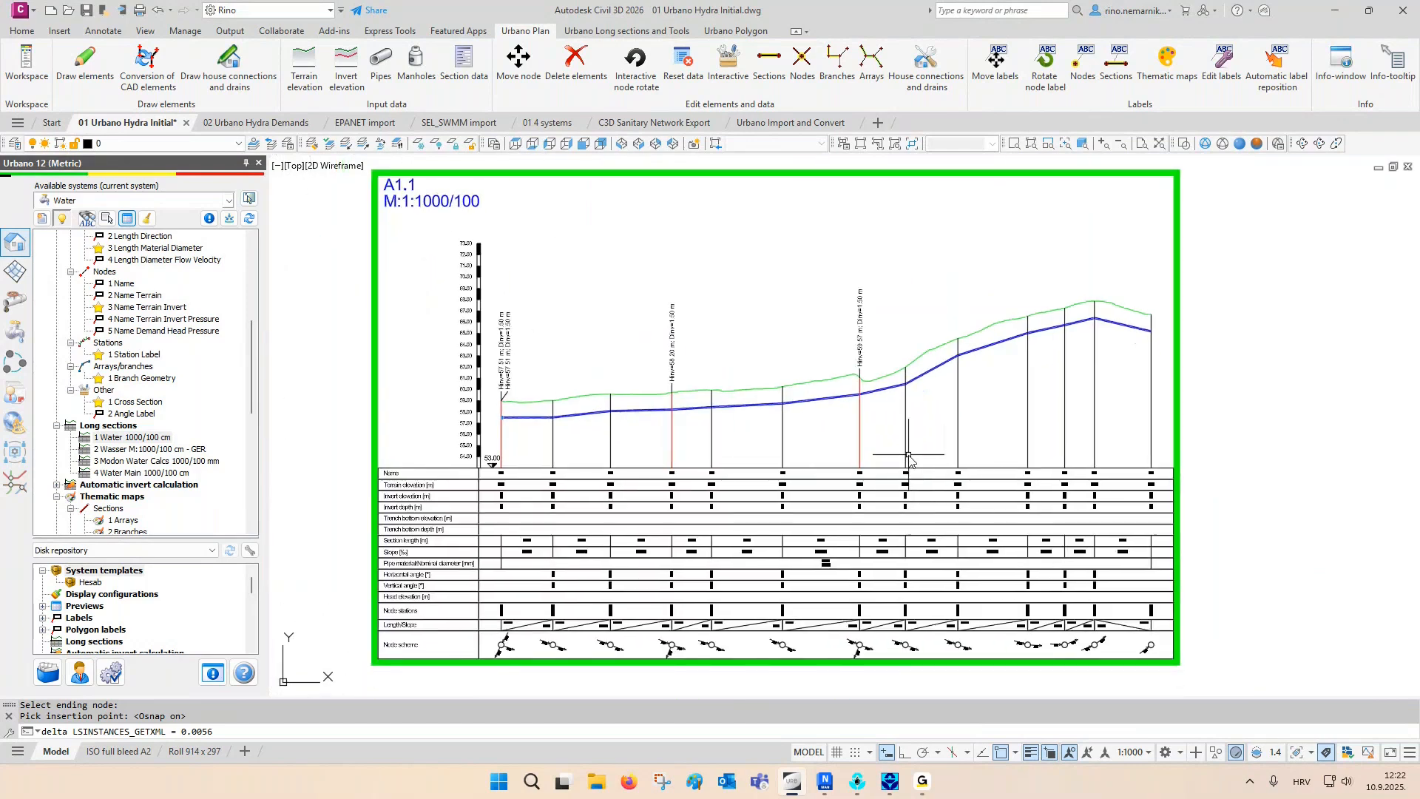
# - Draw terrain parallels at offsets -1 and -3 as auxiliary lines in all longitudinal sections
pyautogui.click(675, 33)
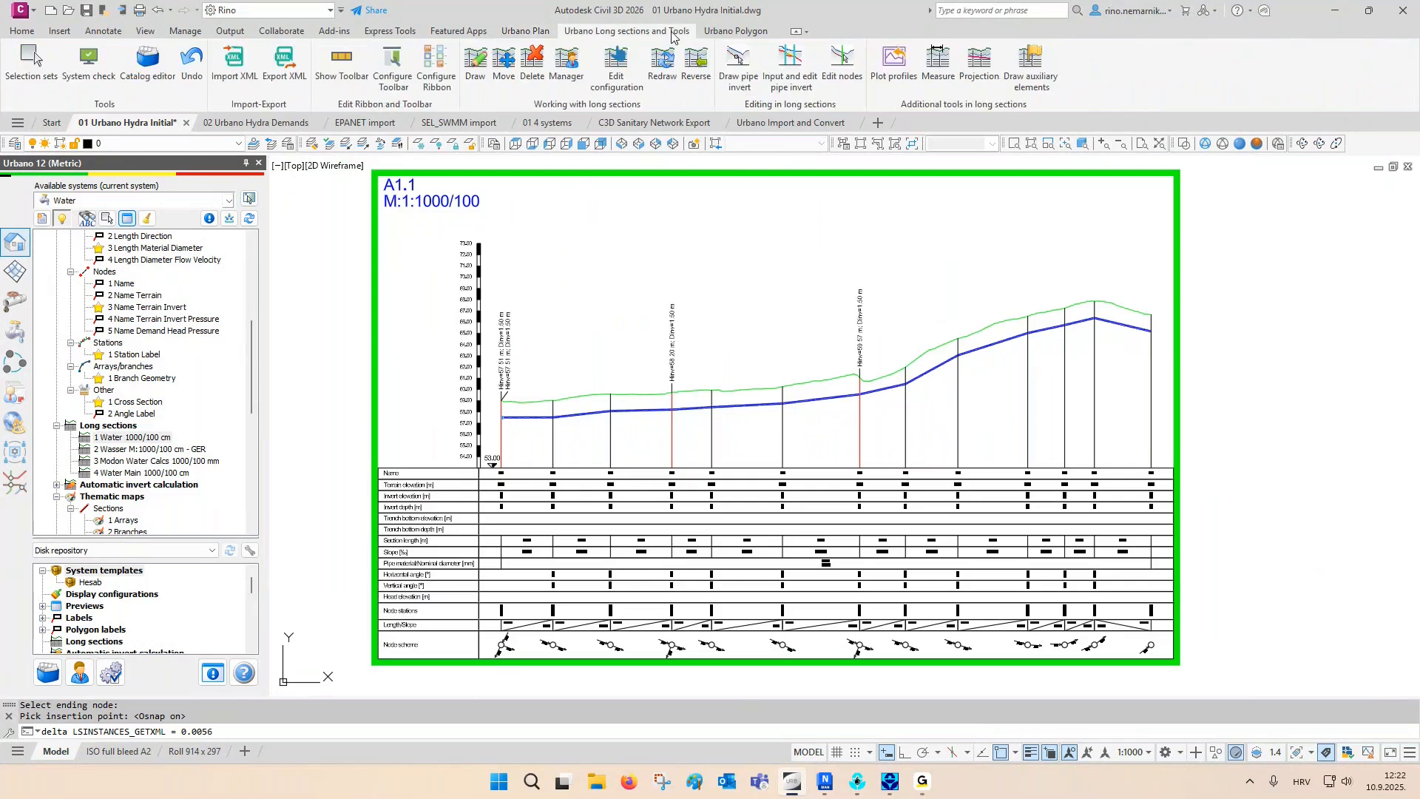
pyautogui.click(1021, 87)
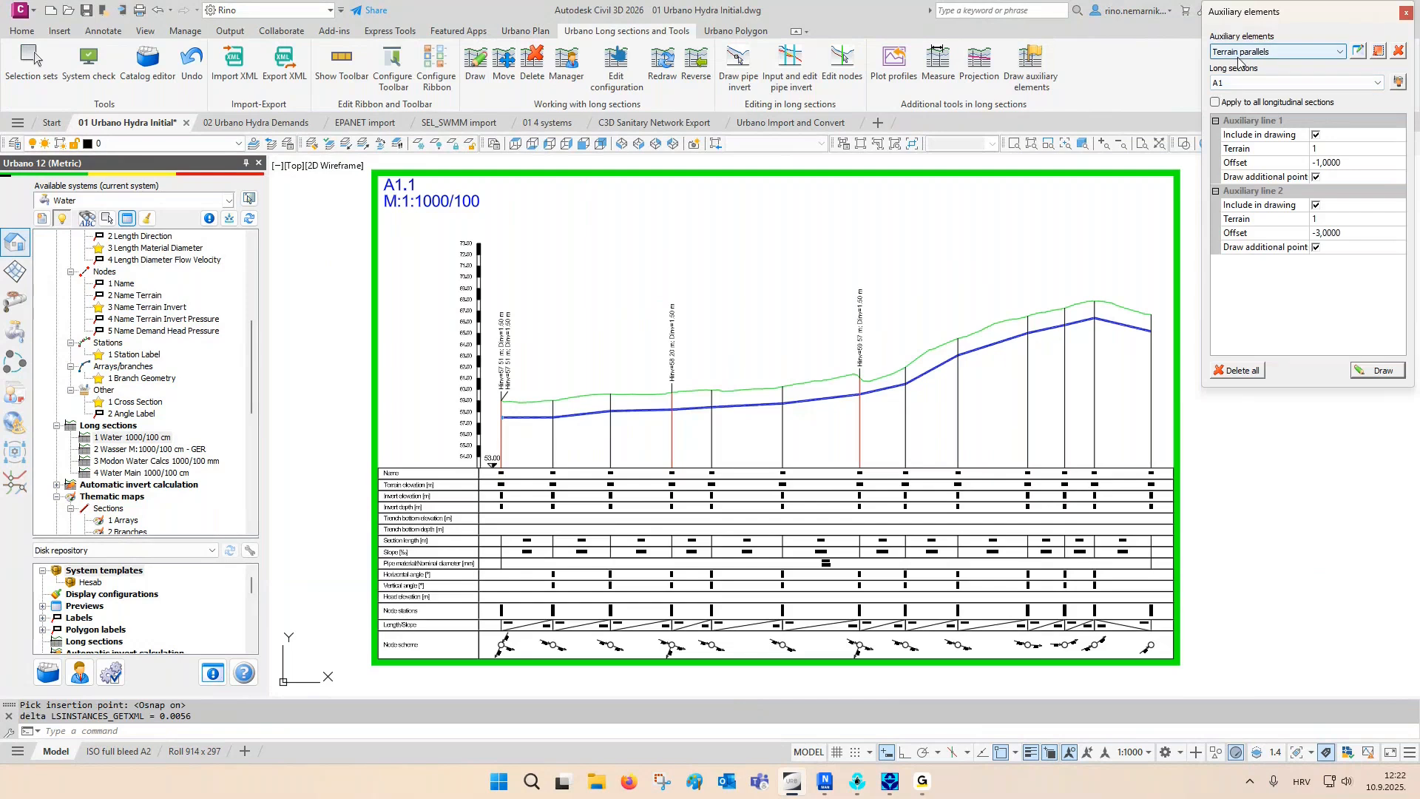
pyautogui.click(1235, 102)
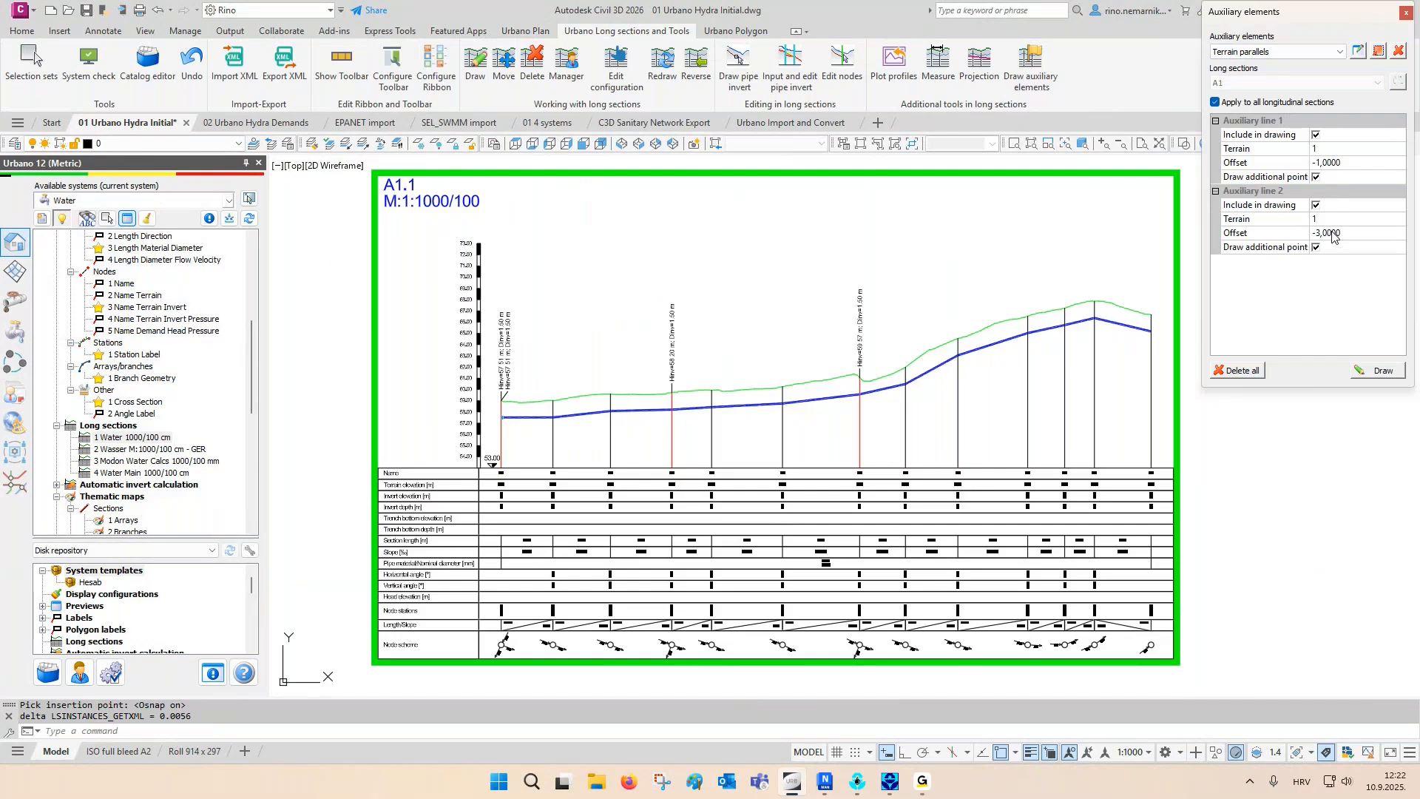
pyautogui.click(1383, 369)
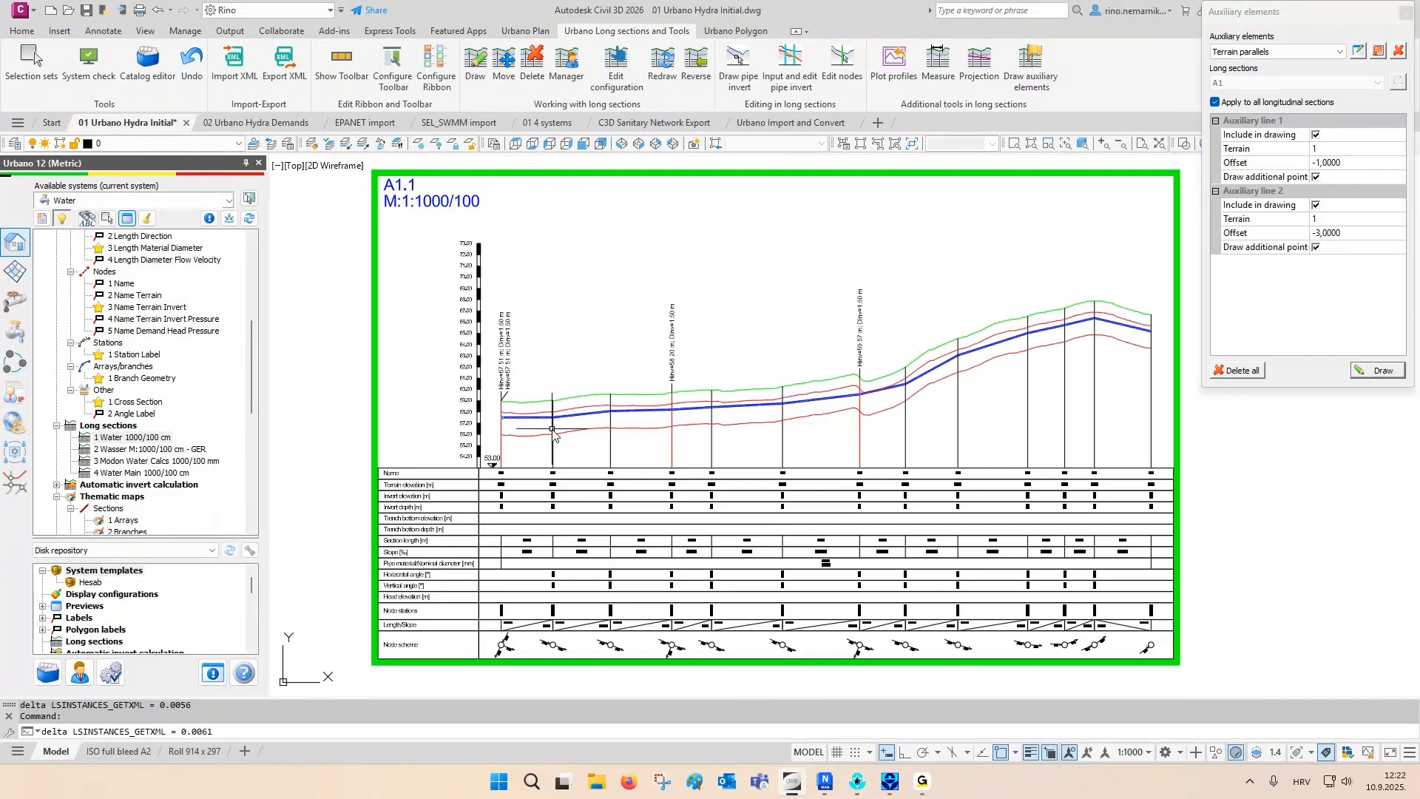
# - Examine the A1.1 pipe line against the terrain parallels along the section and regenerate the drawing
pyautogui.scroll(5, 850, 403)
pyautogui.moveTo(804, 397); pyautogui.dragTo(556, 441, button='middle')
pyautogui.moveTo(924, 433)
pyautogui.mouseDown(button='middle')
pyautogui.moveTo(589, 464)
pyautogui.moveTo(698, 454)
pyautogui.mouseUp(button='middle')
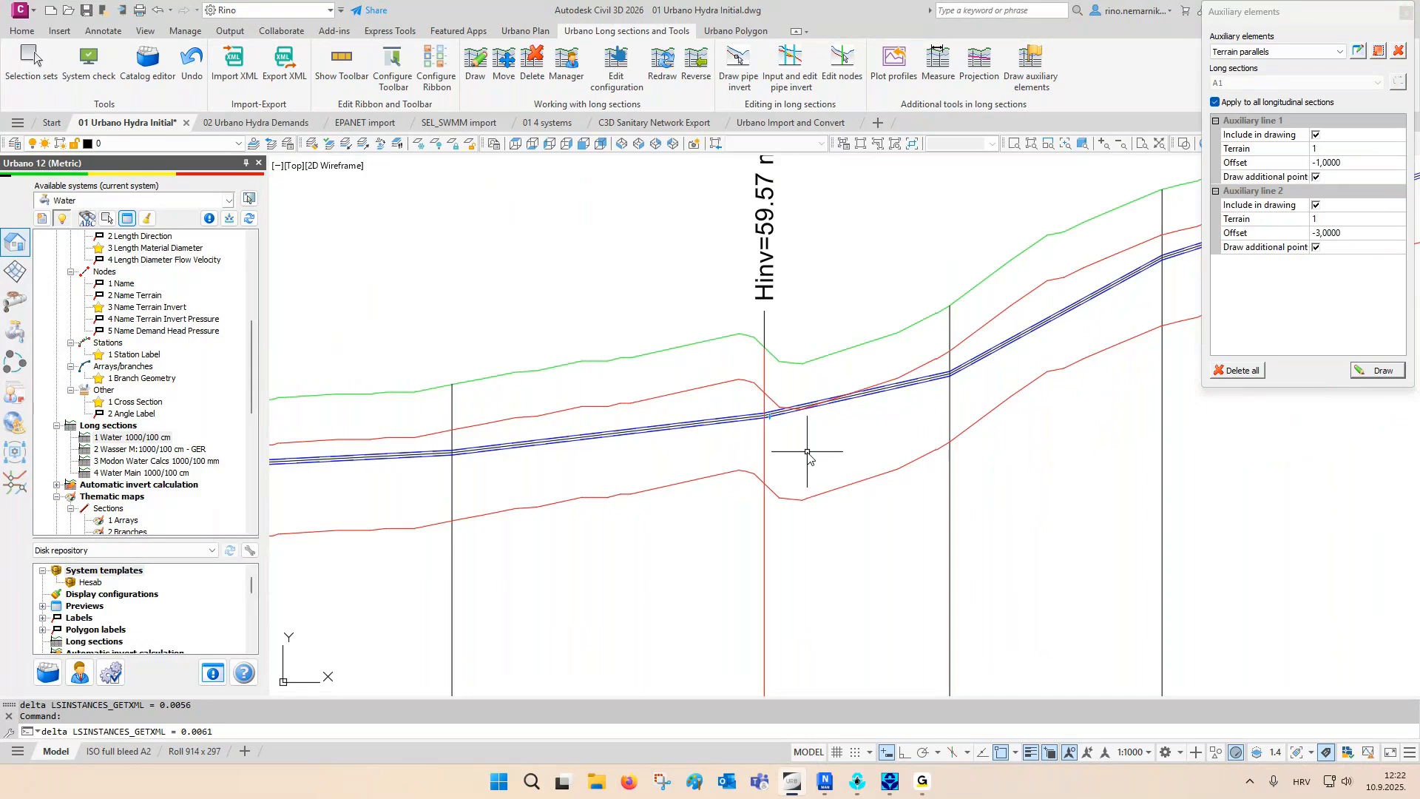
pyautogui.scroll(-3, 807, 454)
pyautogui.moveTo(583, 484); pyautogui.dragTo(776, 454, button='middle')
pyautogui.write('re')
pyautogui.press('Return')
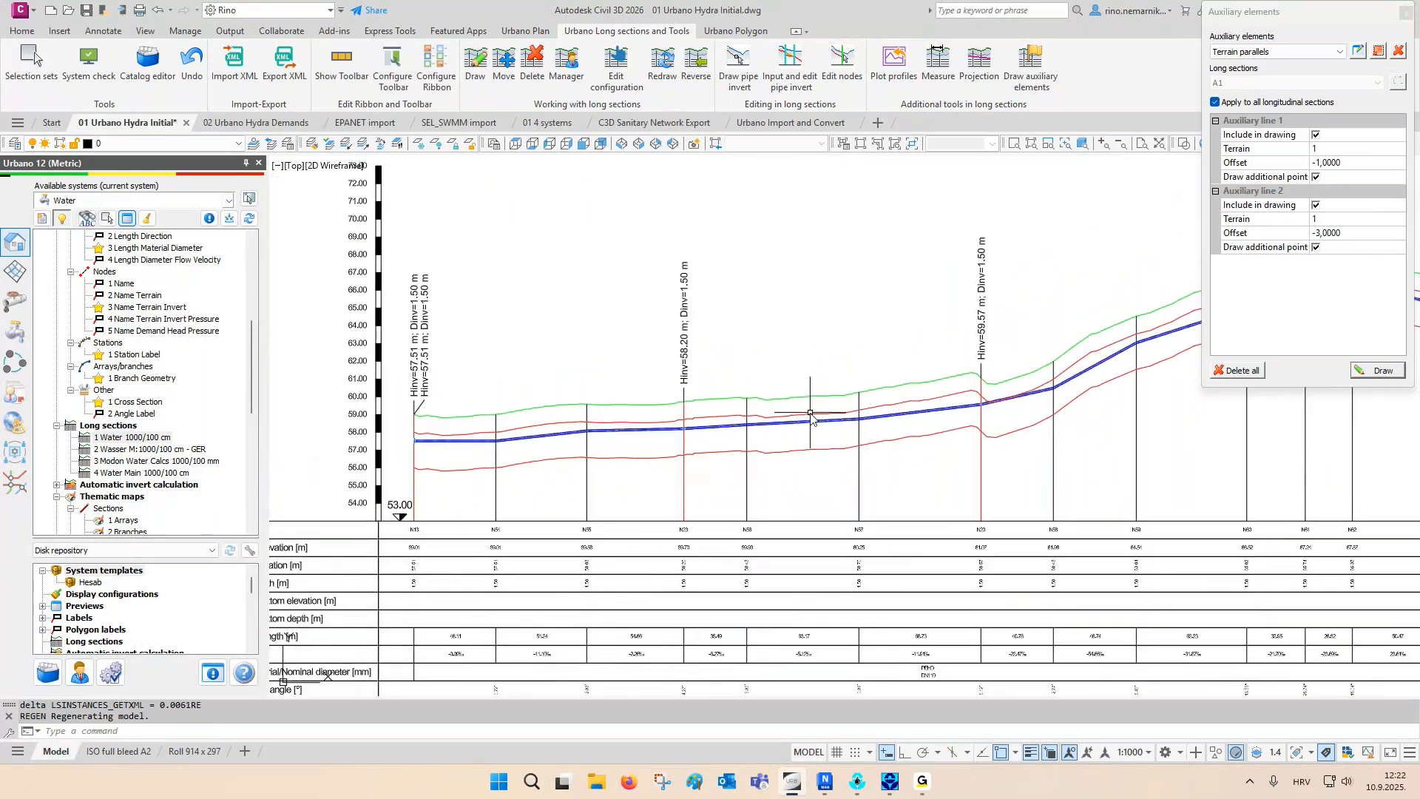
# - Apply a straight pipe invert by line from node N13 to node N23 in the A1.1 longitudinal section
pyautogui.click(786, 70)
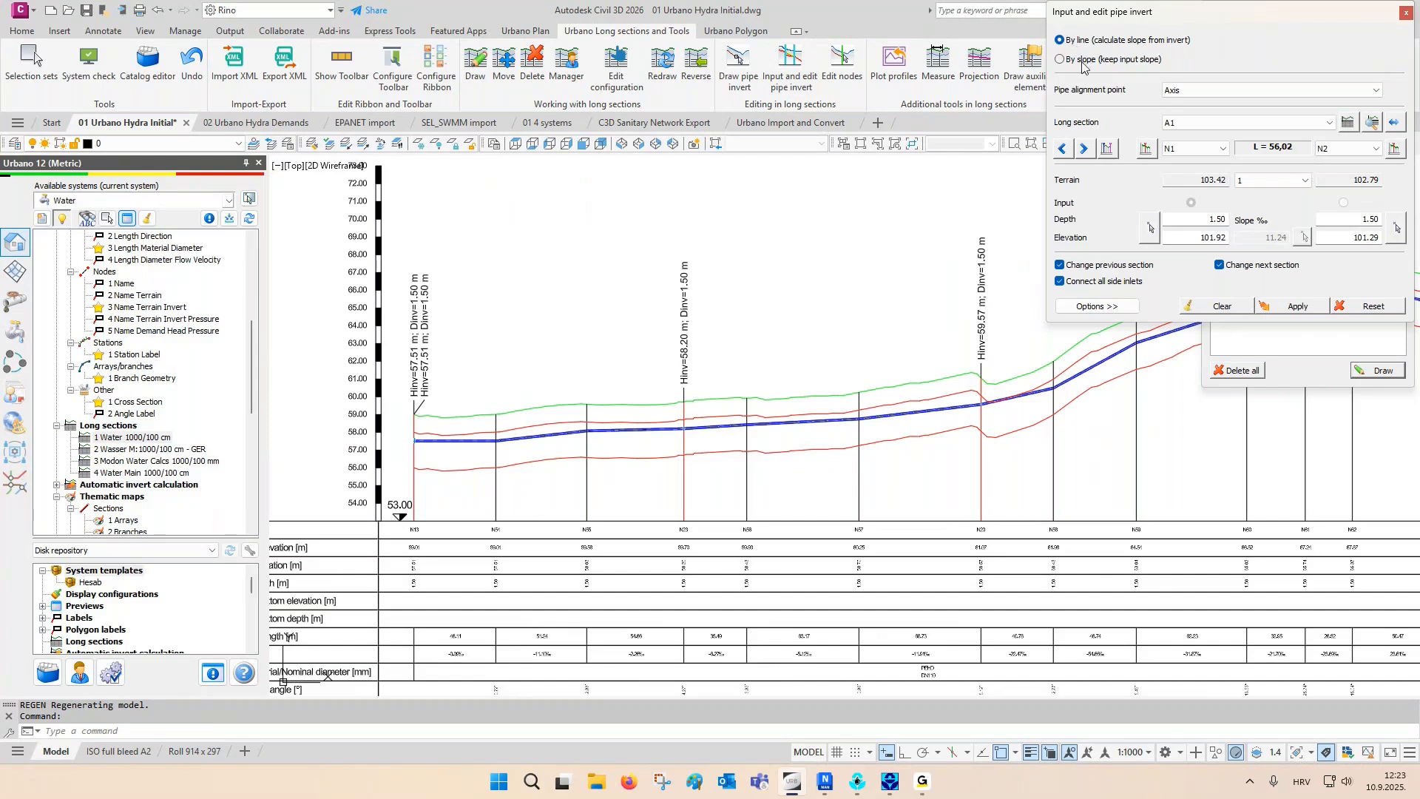
pyautogui.click(1395, 122)
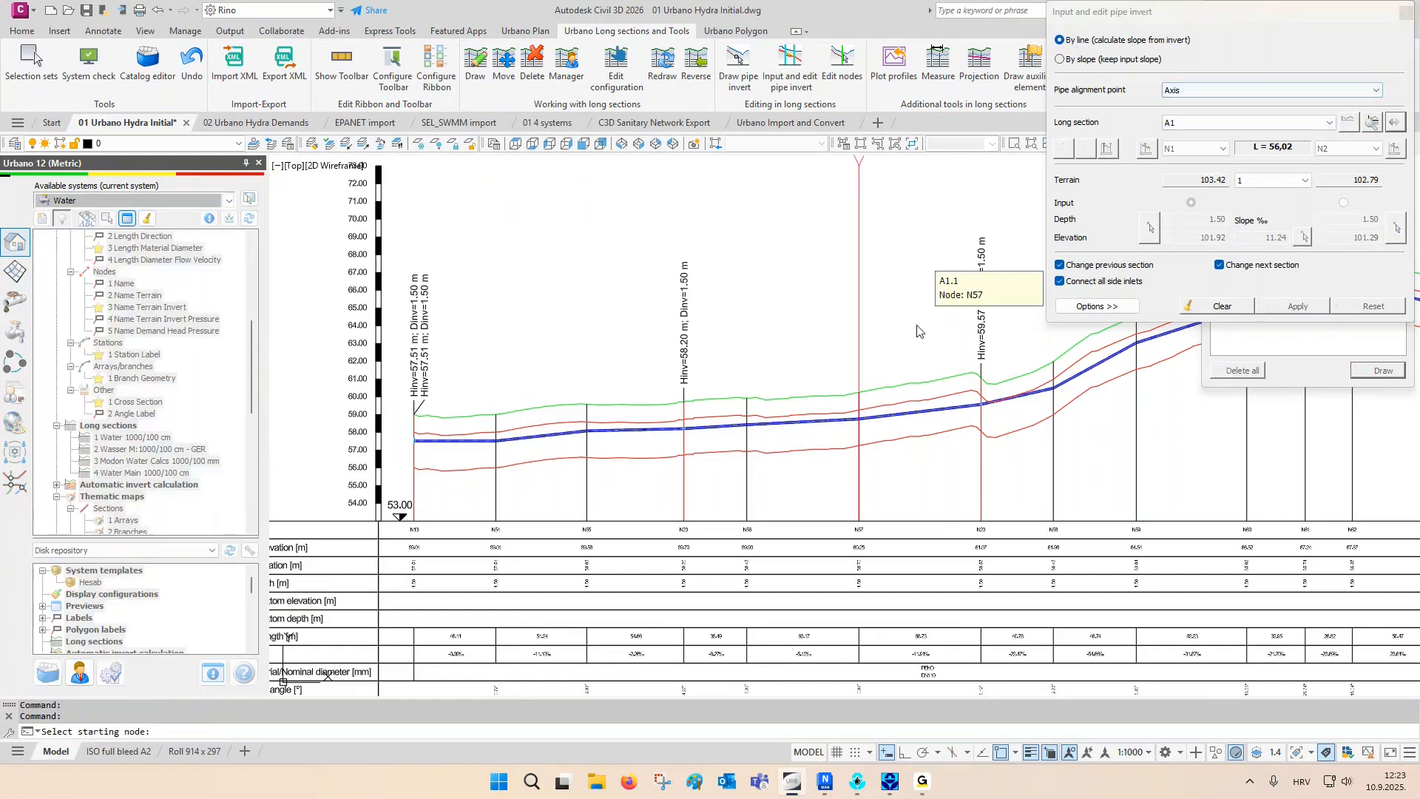
pyautogui.scroll(2, 454, 293)
pyautogui.click(425, 244)
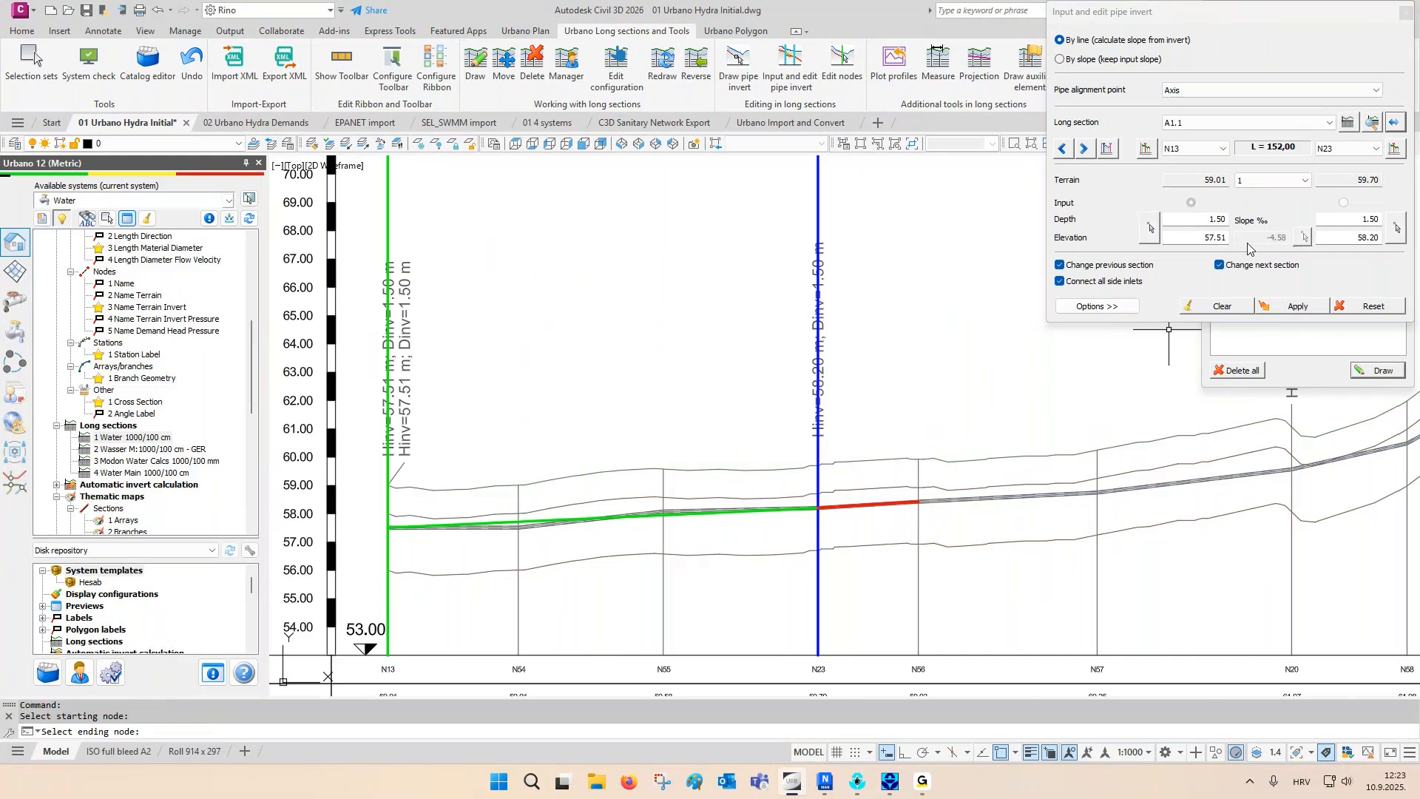
pyautogui.click(1286, 308)
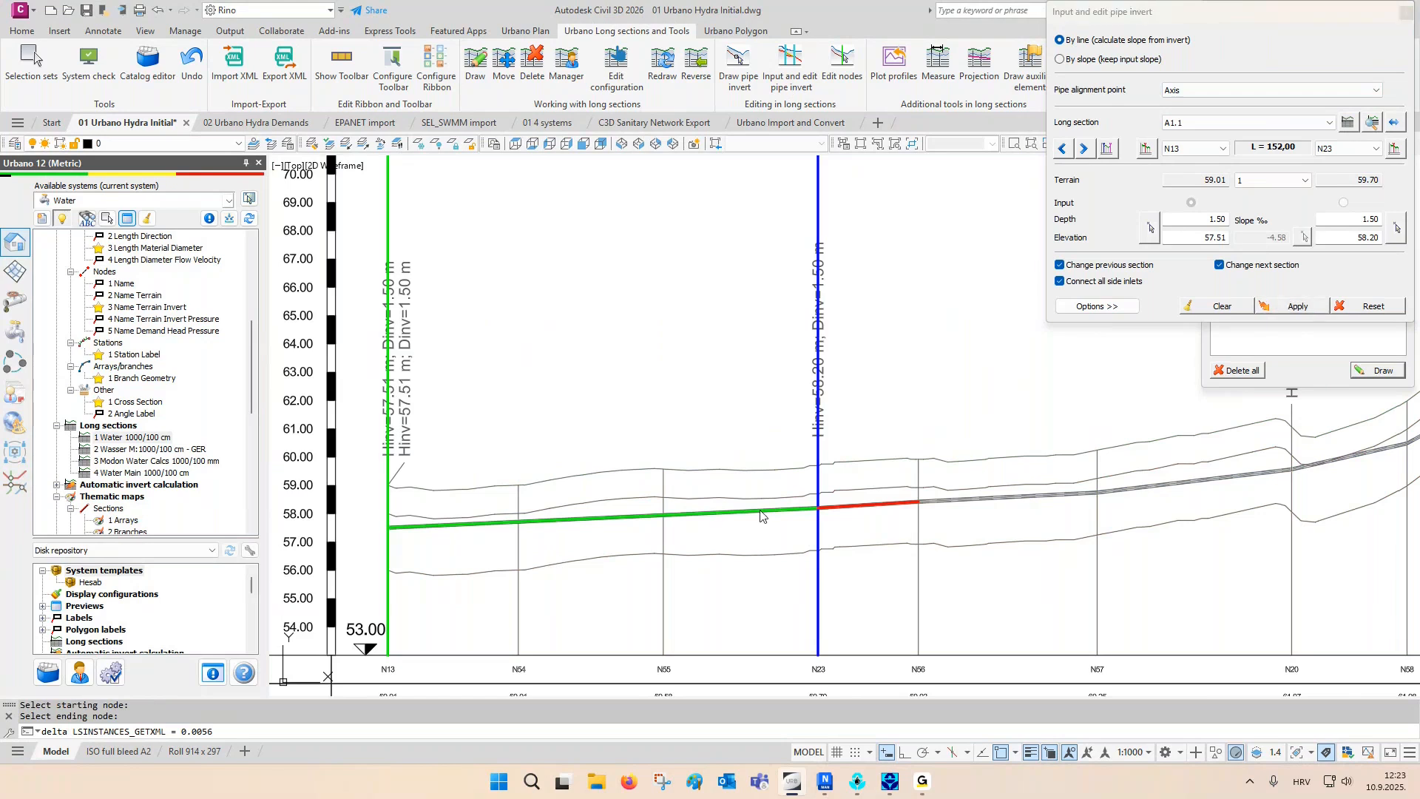
# - Set the pipe invert from node N23 to node N20 in A1.1 by line, with a depth of 2.00 at N20
pyautogui.moveTo(991, 469); pyautogui.dragTo(705, 485, button='middle')
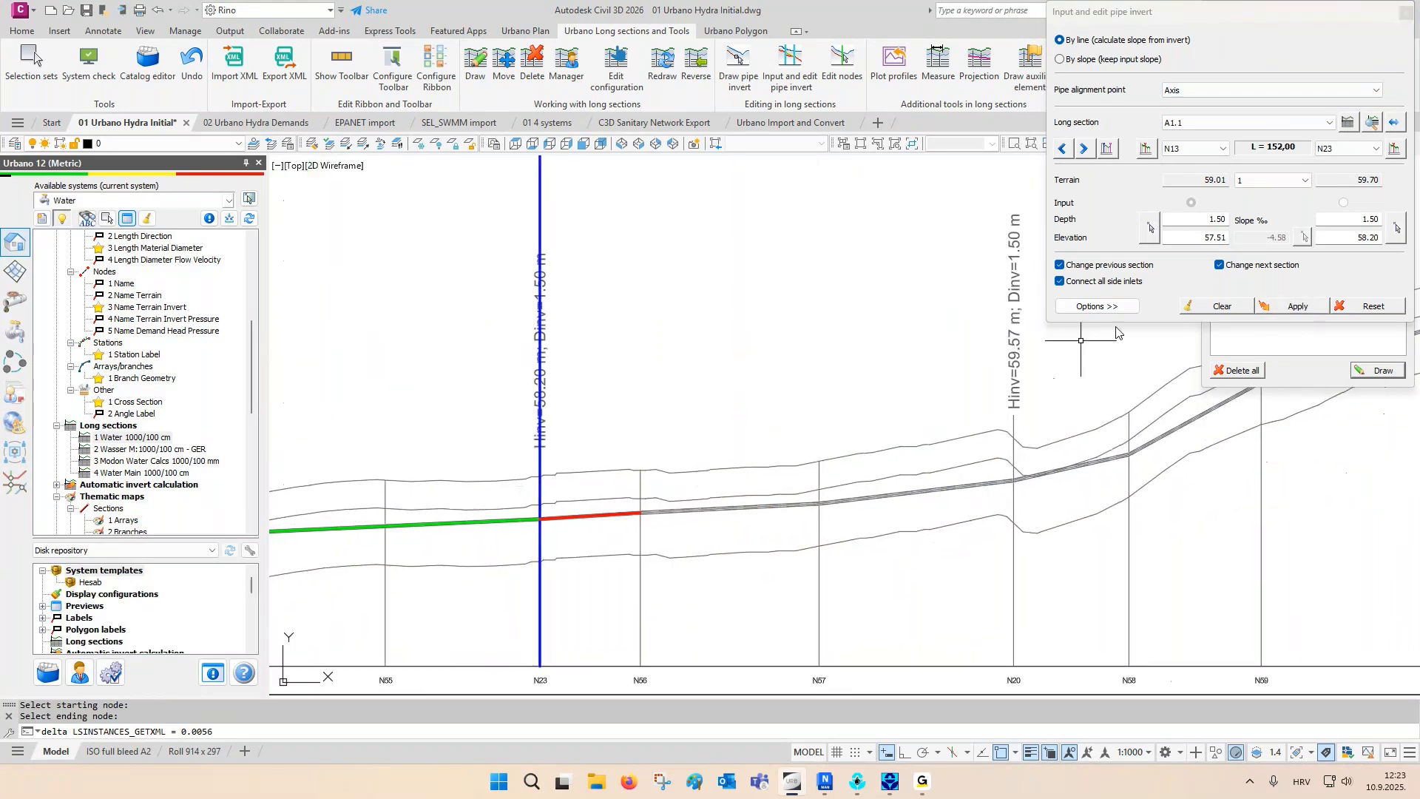
pyautogui.click(1396, 124)
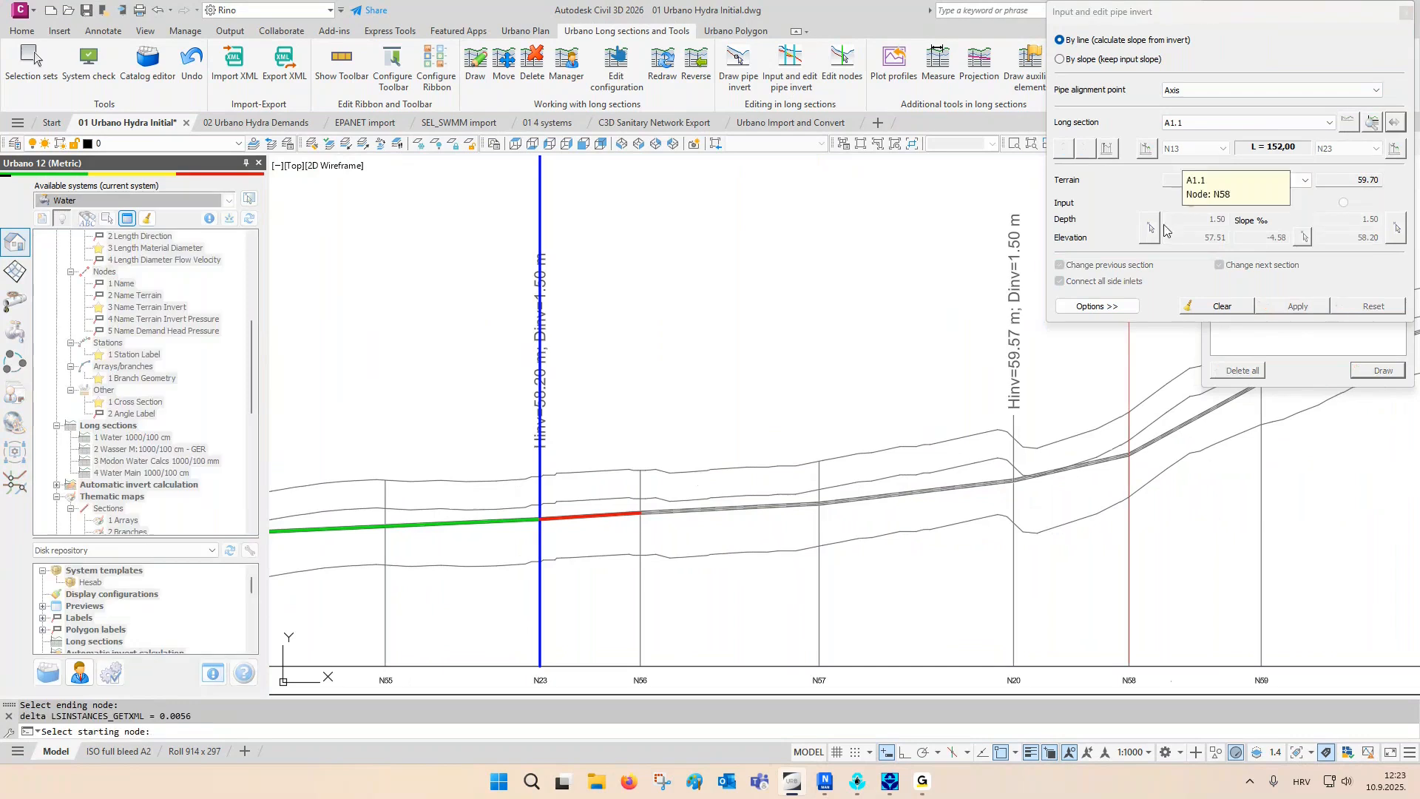
pyautogui.click(583, 235)
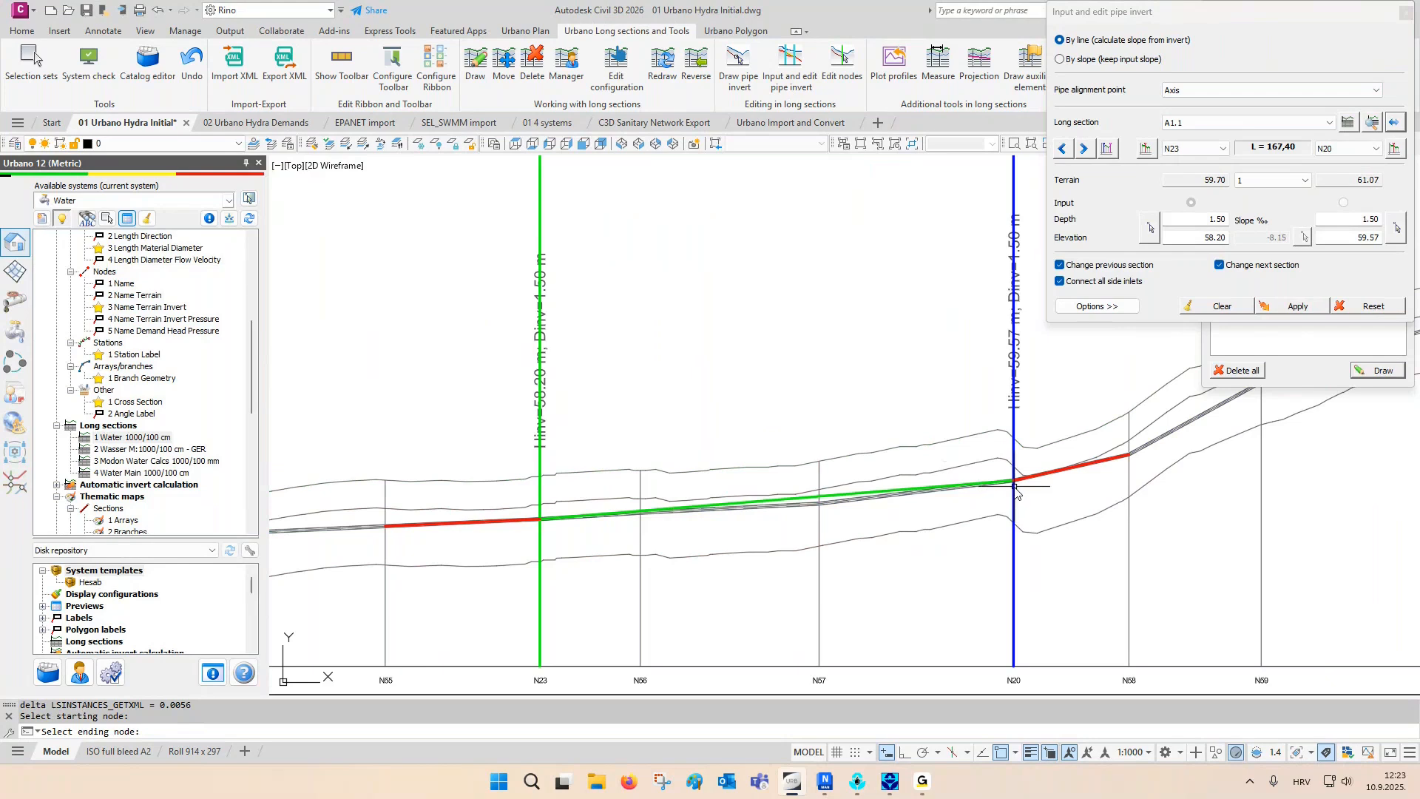
pyautogui.doubleClick(1357, 219)
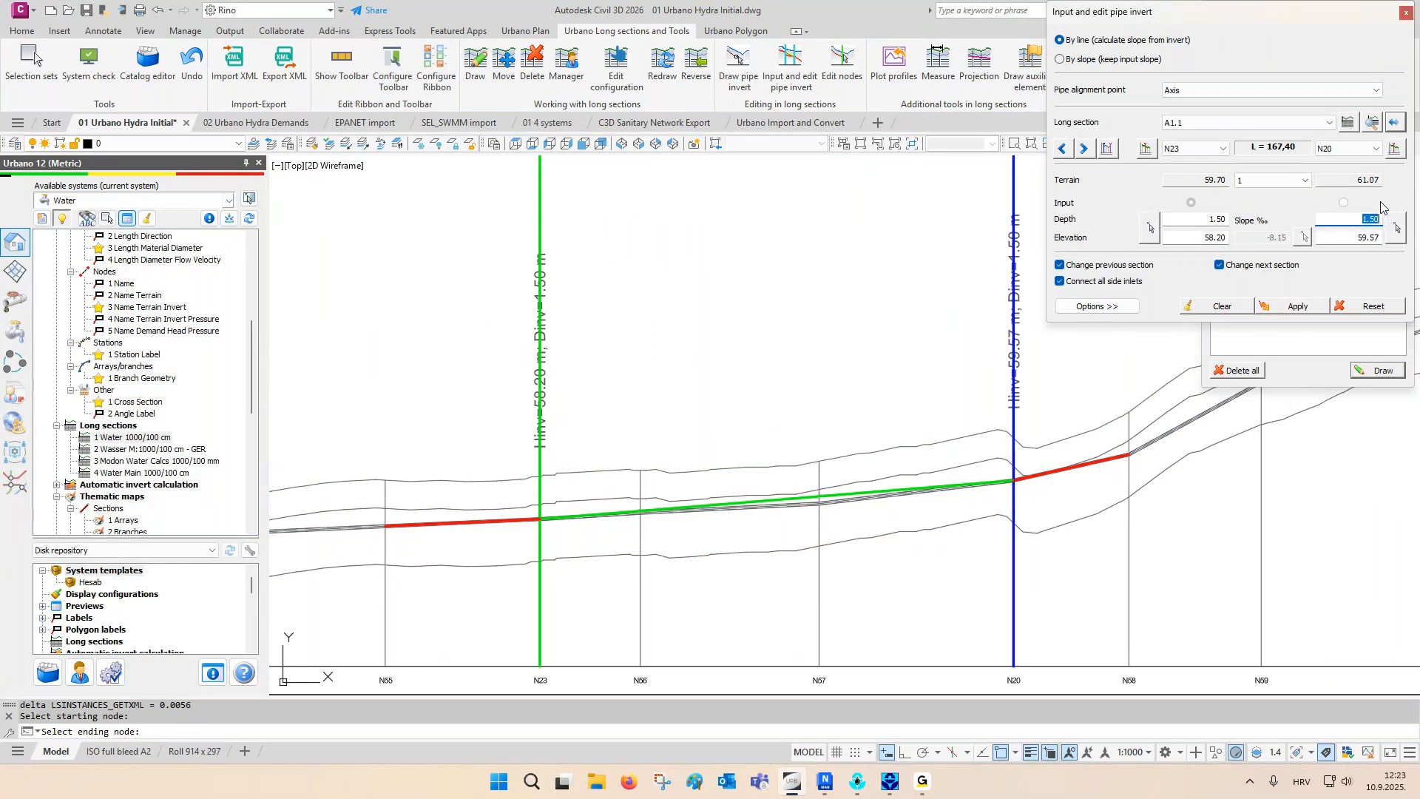
pyautogui.press('Return')
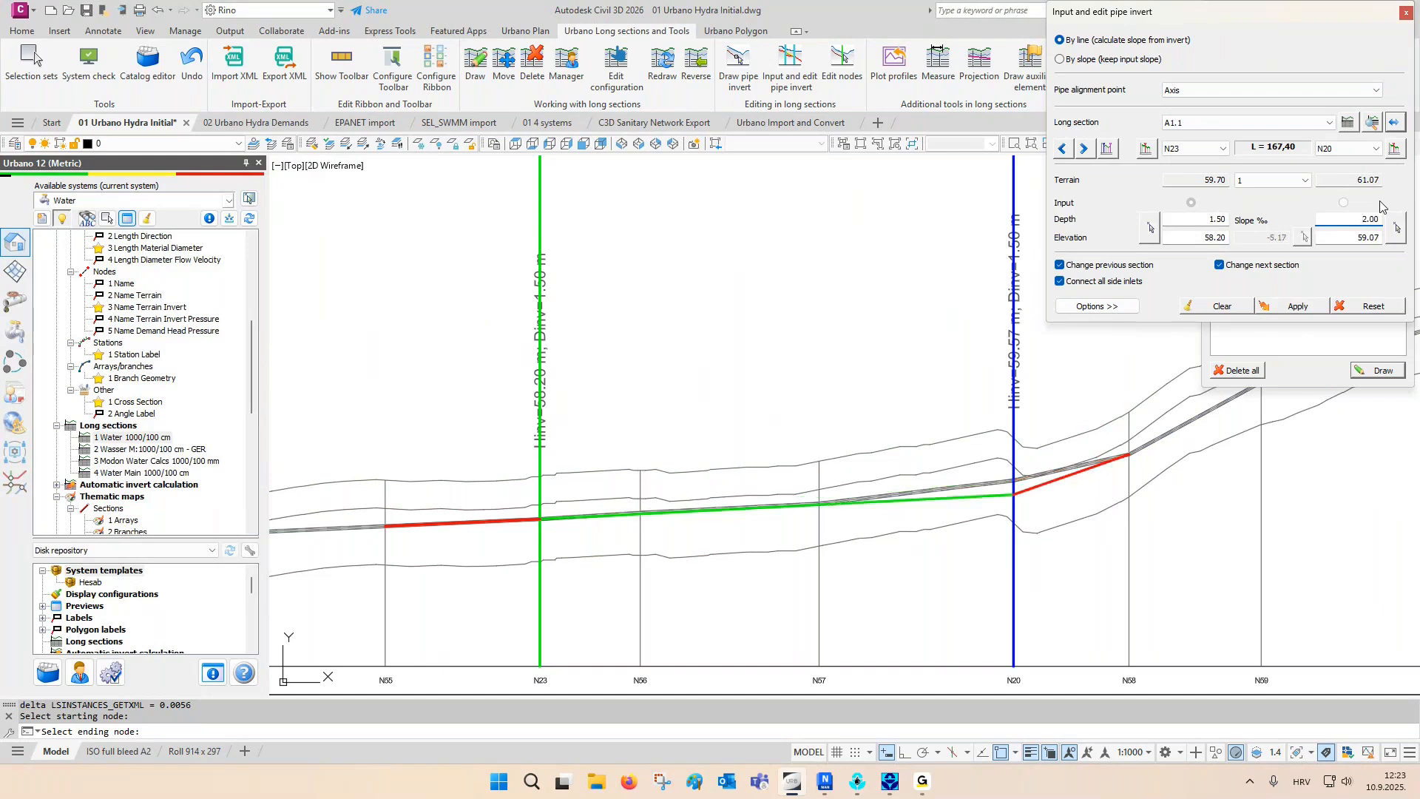
pyautogui.click(1313, 308)
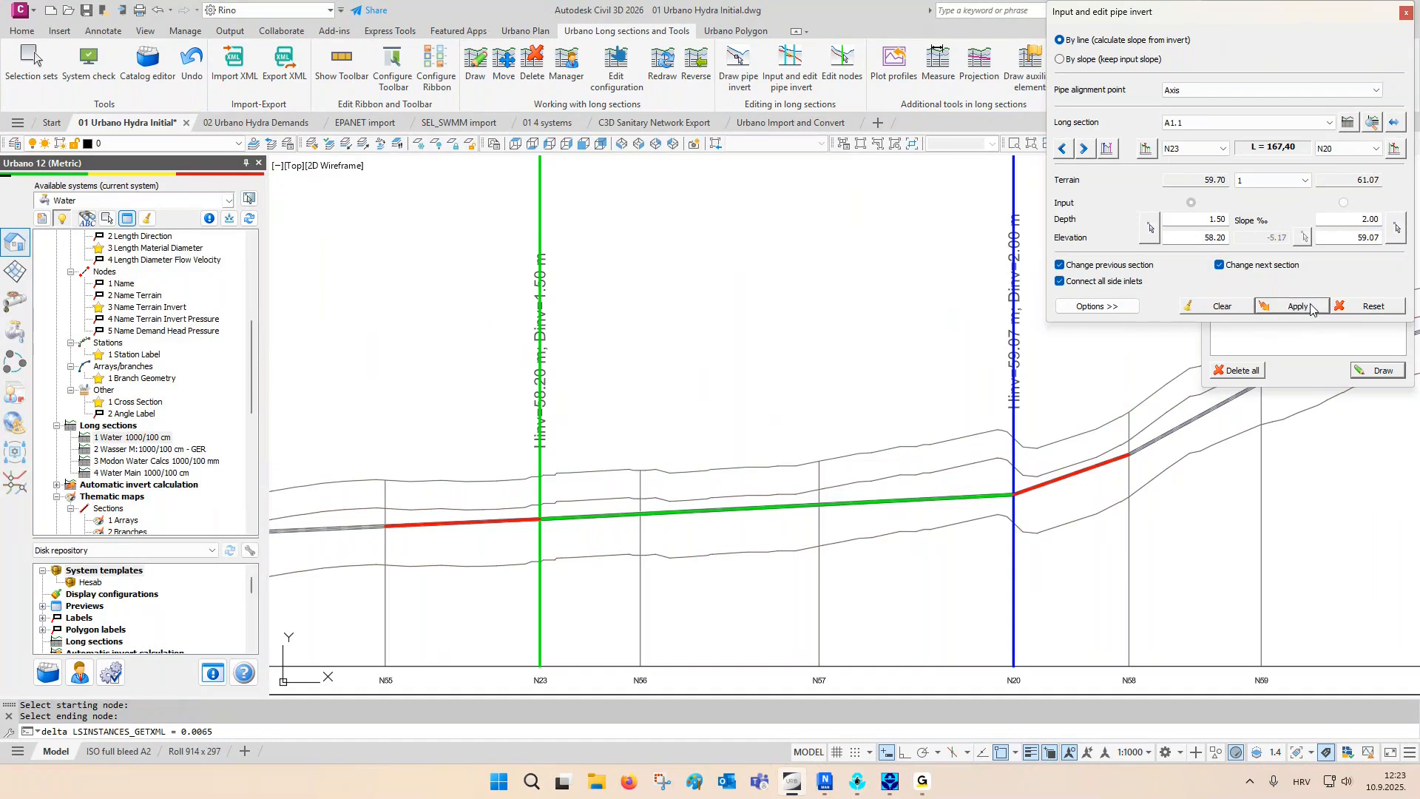
# - Switch the N23 to N20 pipe invert to input by slope and apply a slope of -5 ‰
pyautogui.click(1122, 59)
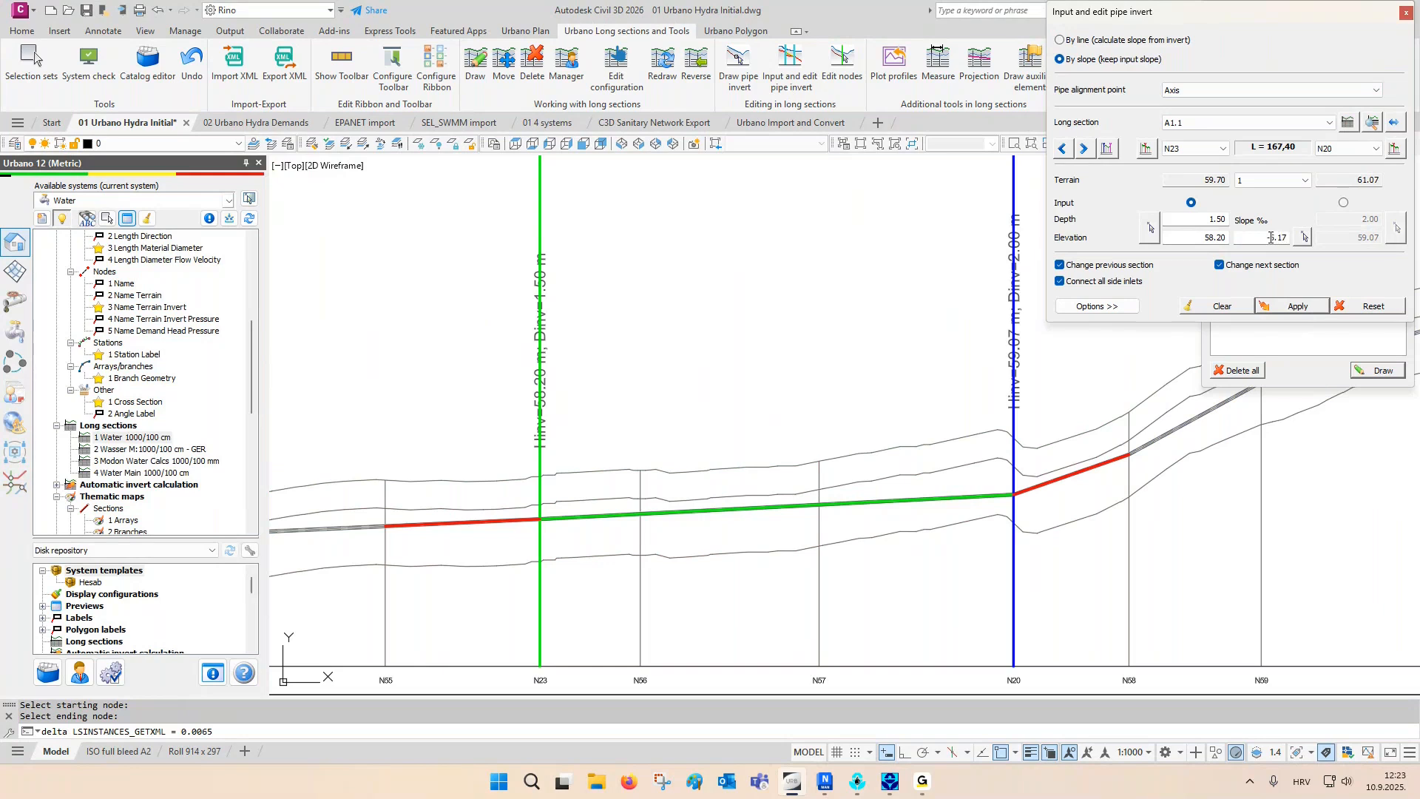
pyautogui.moveTo(1271, 237); pyautogui.dragTo(1308, 237)
pyautogui.write('5')
pyautogui.click(1295, 306)
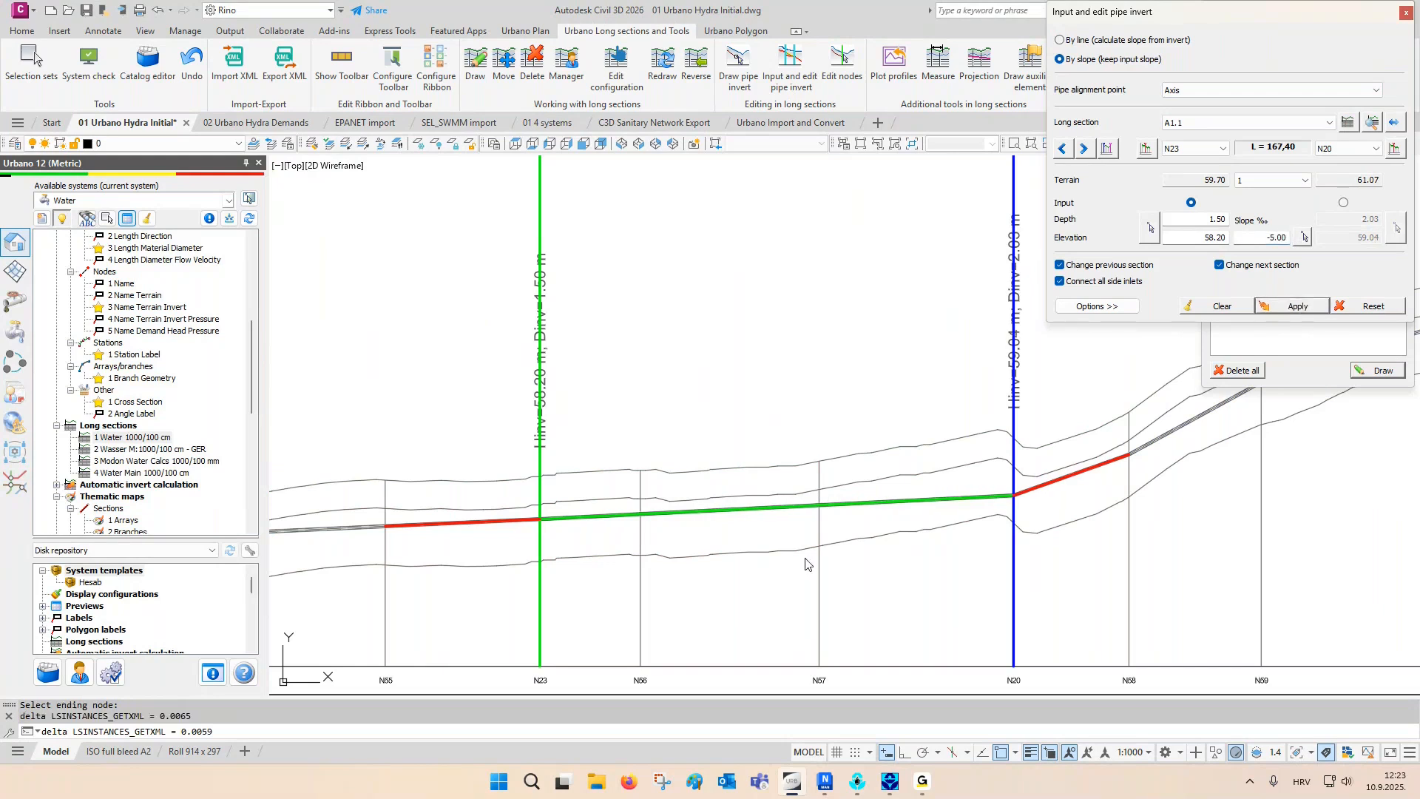
# - Check the slope row of the A1.1 table between nodes N23 and N20 and close the pipe invert editor
pyautogui.moveTo(811, 554); pyautogui.dragTo(811, 399, button='middle')
pyautogui.scroll(5, 769, 584)
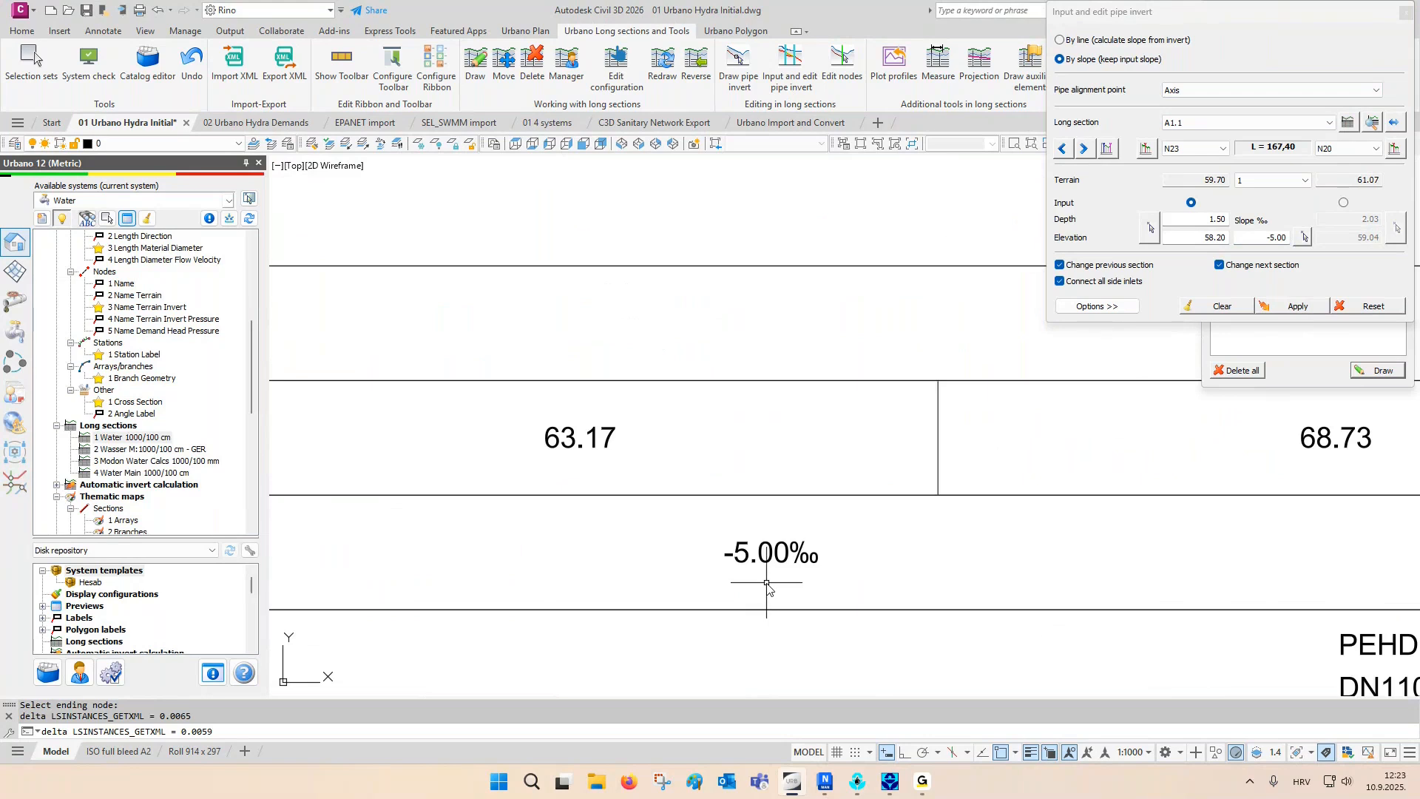
pyautogui.scroll(-4, 759, 592)
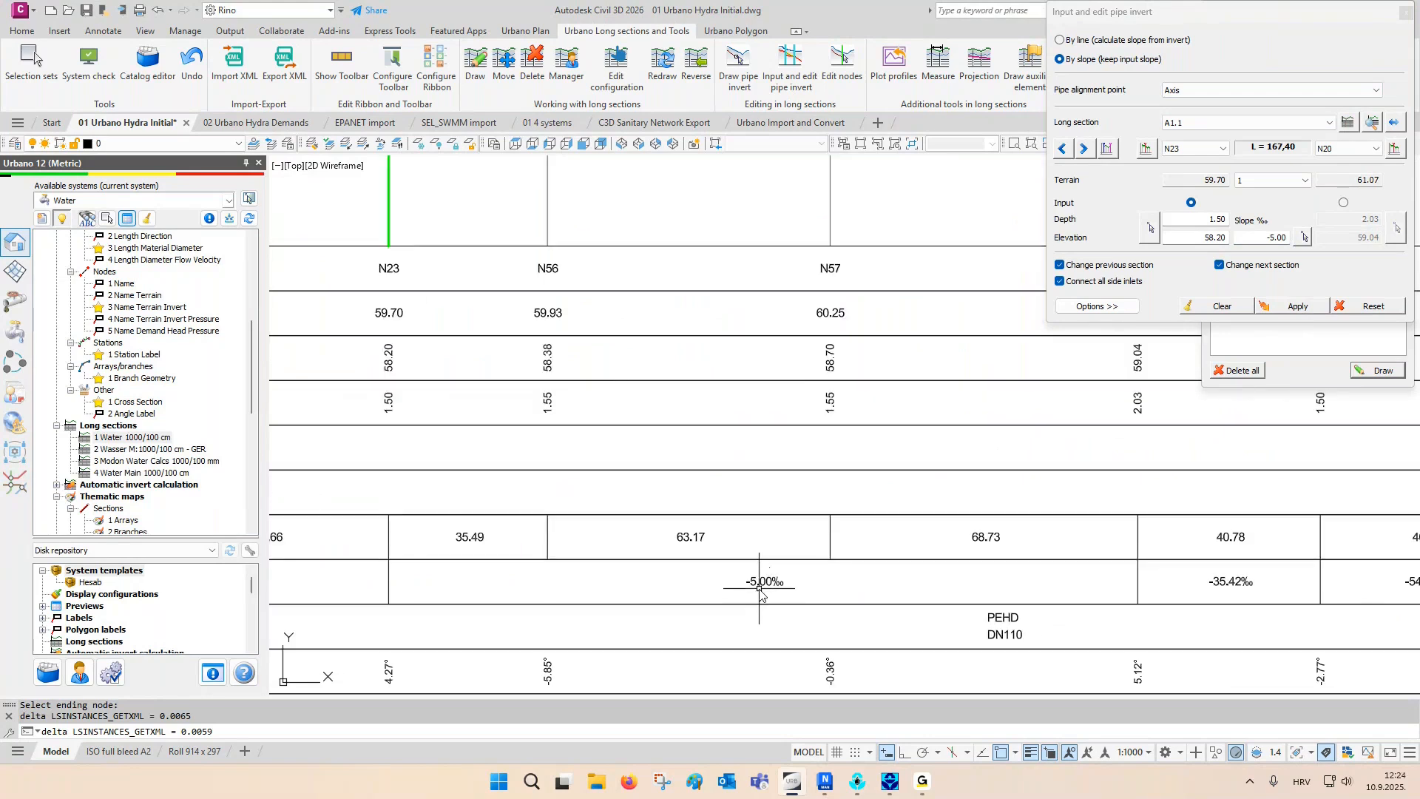
pyautogui.scroll(-2, 759, 576)
pyautogui.moveTo(762, 423); pyautogui.dragTo(745, 497, button='middle')
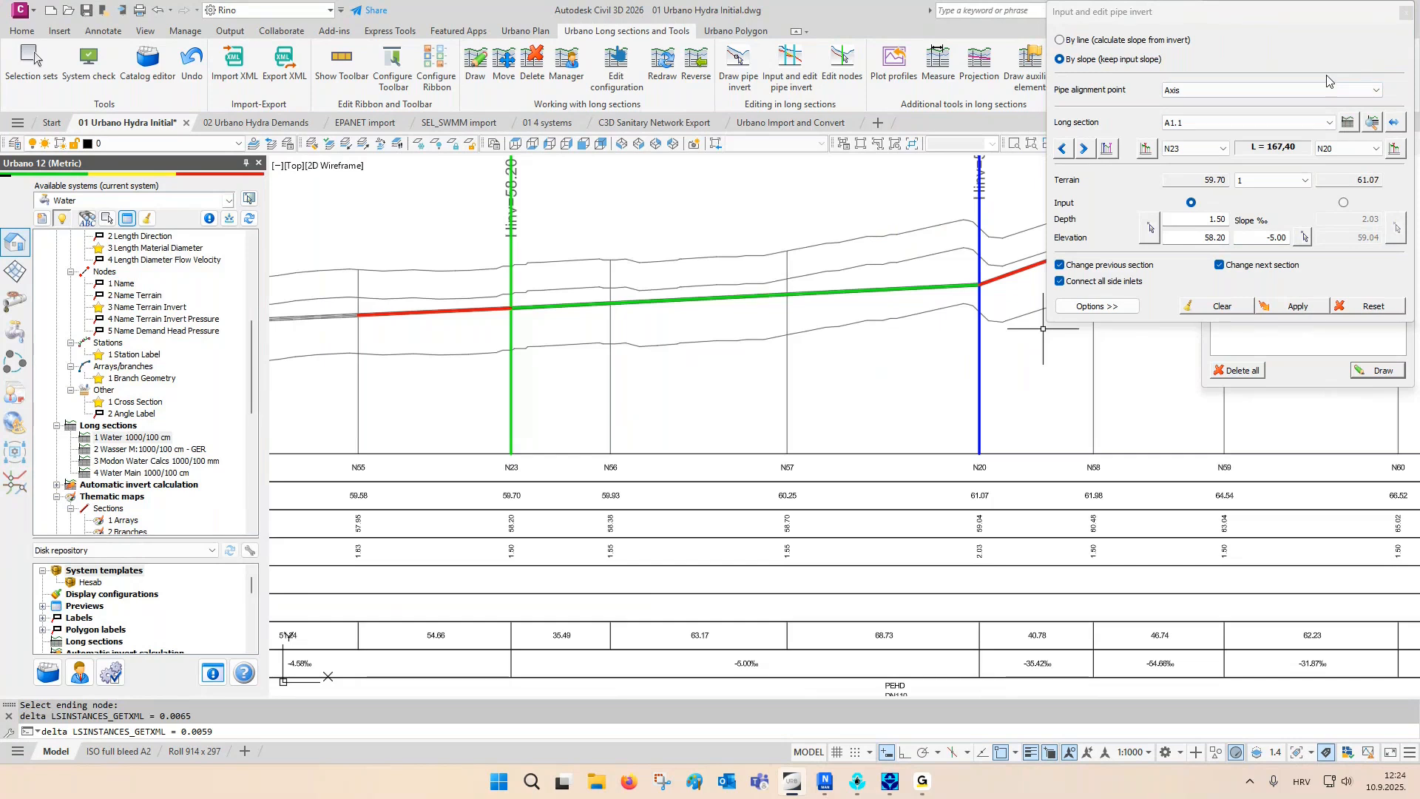
pyautogui.click(1405, 12)
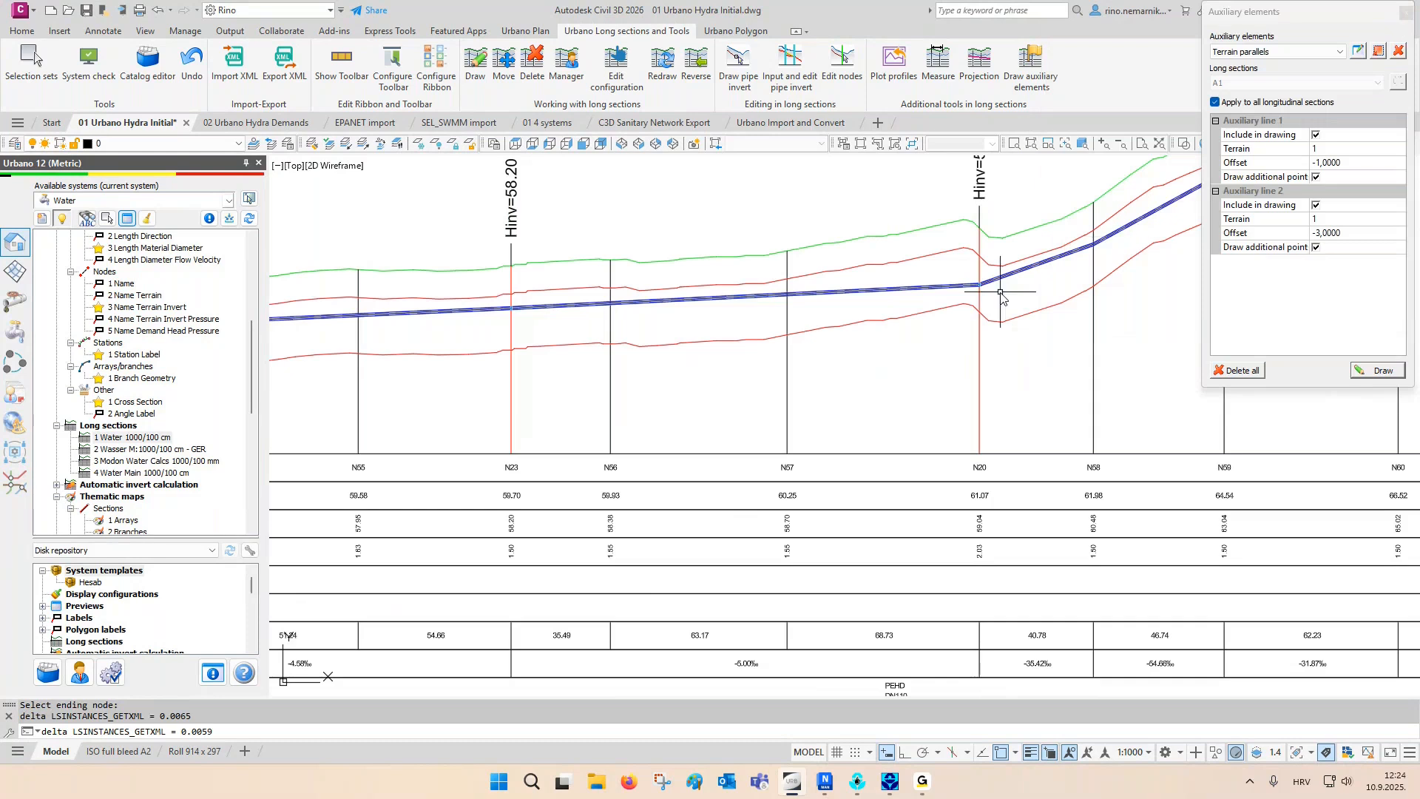
# - Delete all terrain parallels from the longitudinal sections and close the auxiliary elements settings
pyautogui.click(1220, 371)
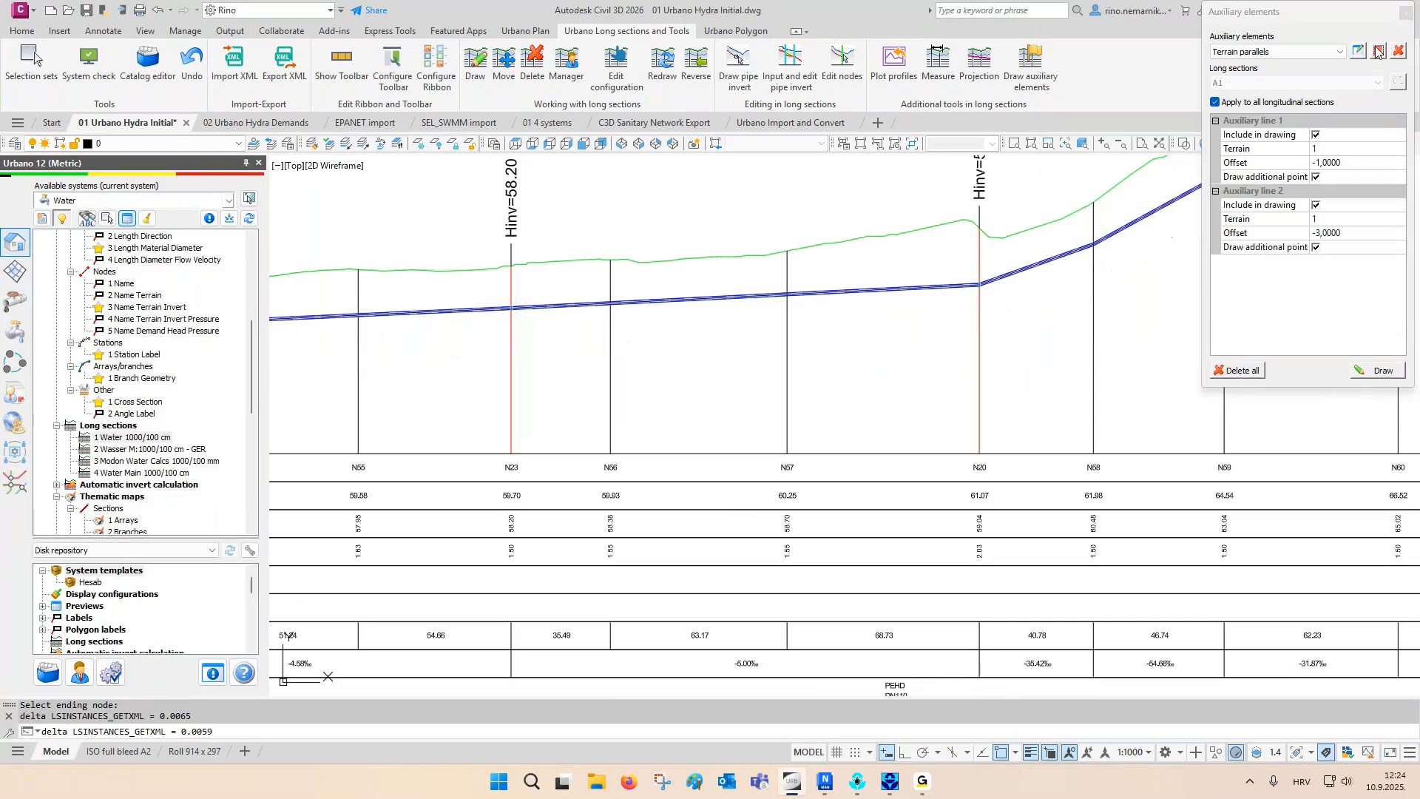
pyautogui.click(1403, 15)
pyautogui.scroll(-4, 954, 348)
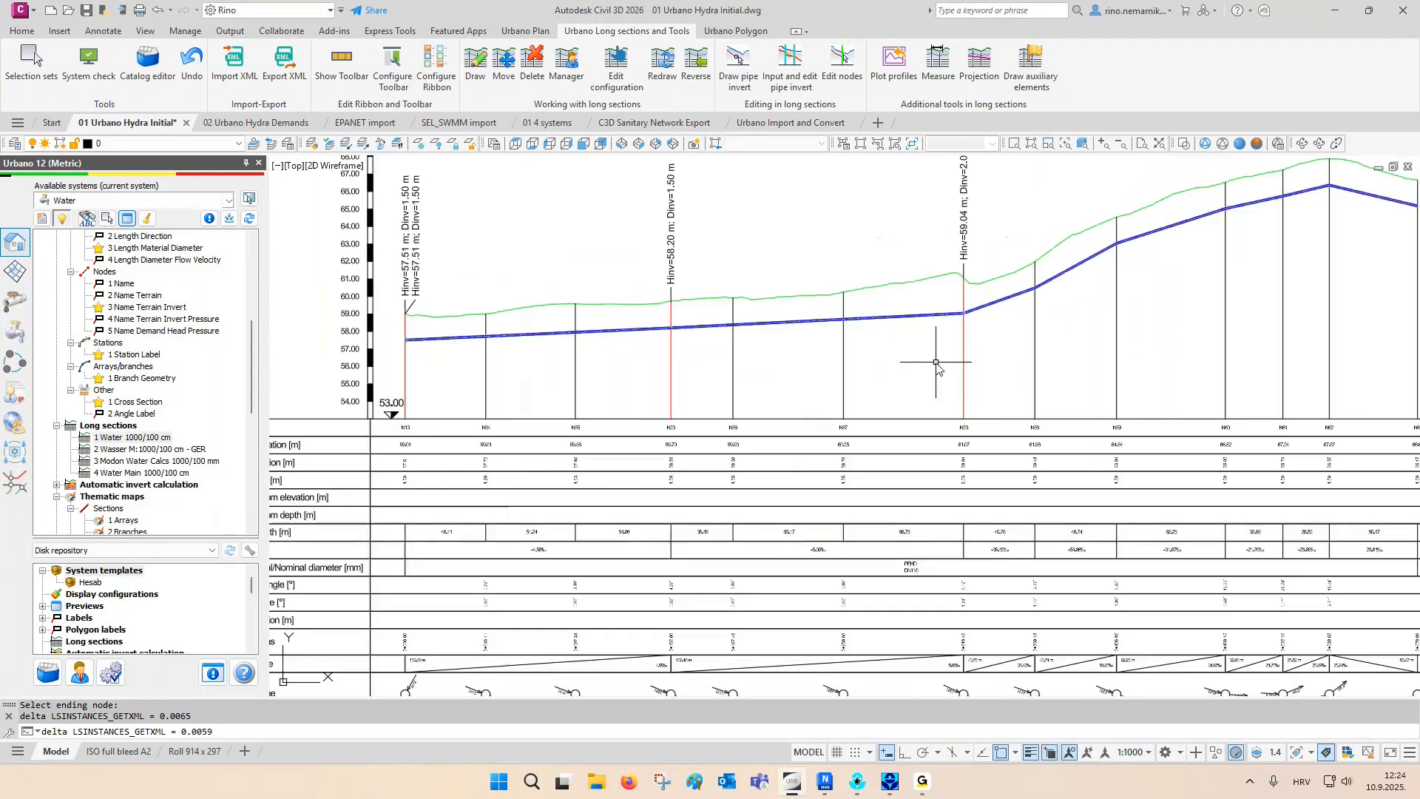
# - Automatically assign air release and washout valves with manholes to only the ordinary nodes of the active system
pyautogui.scroll(5, 941, 386)
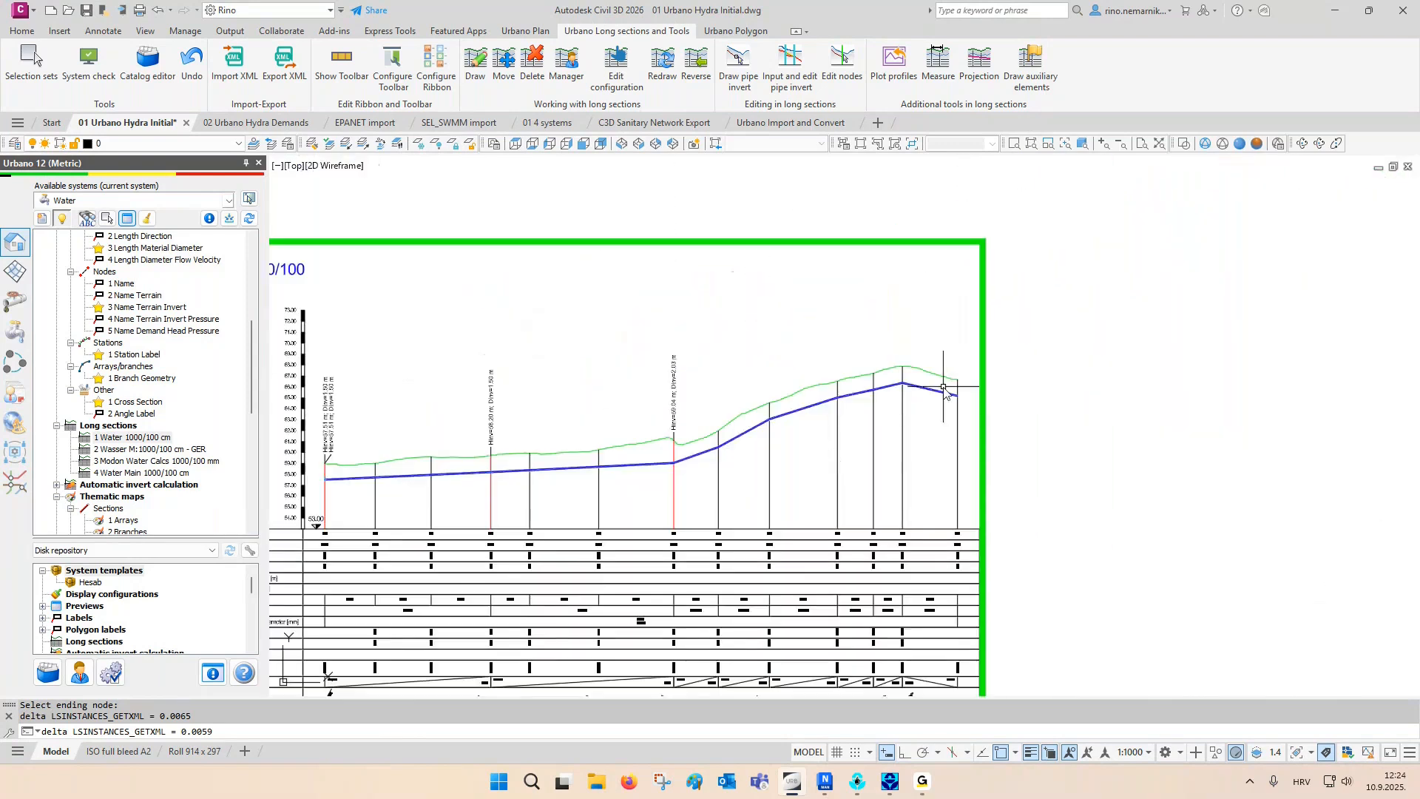
pyautogui.scroll(3, 940, 386)
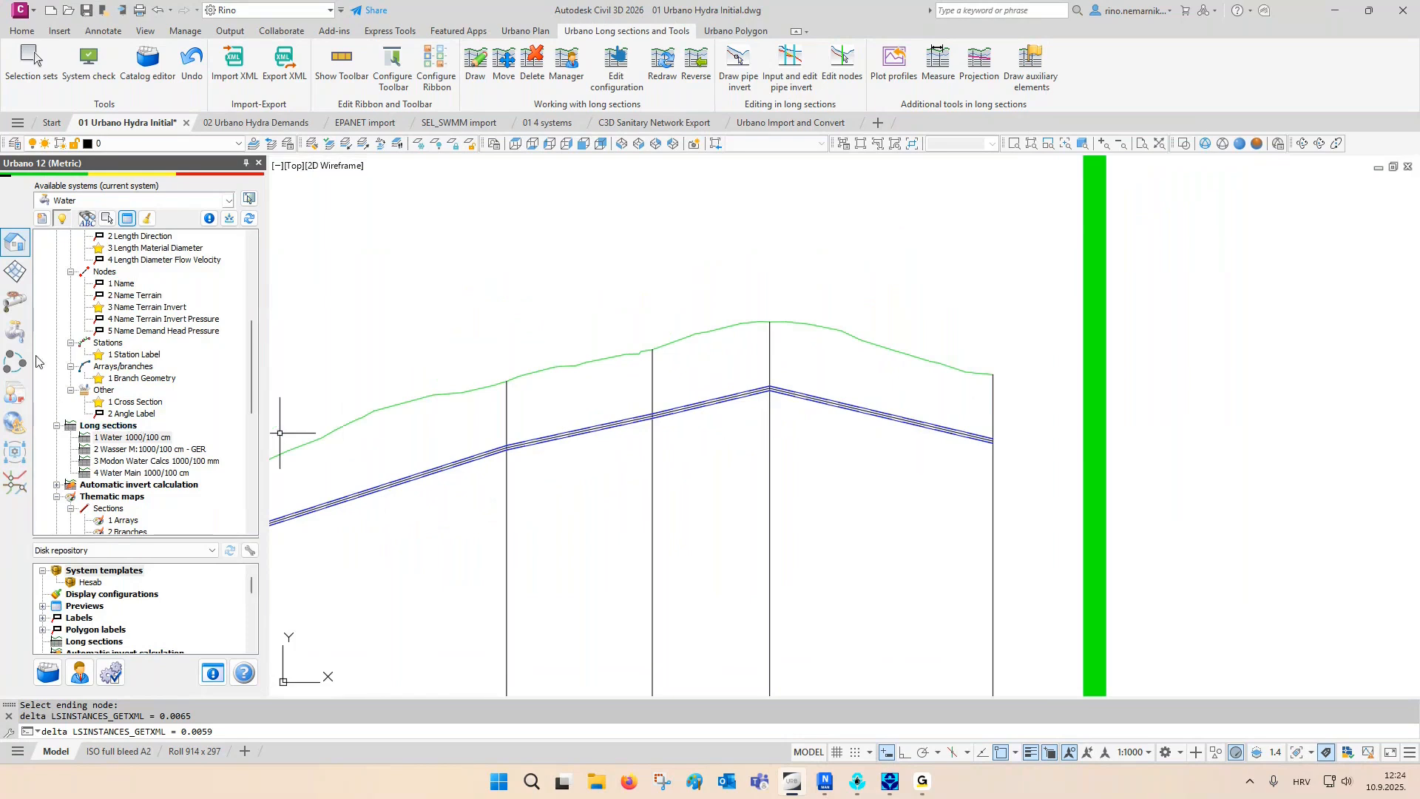
pyautogui.click(14, 331)
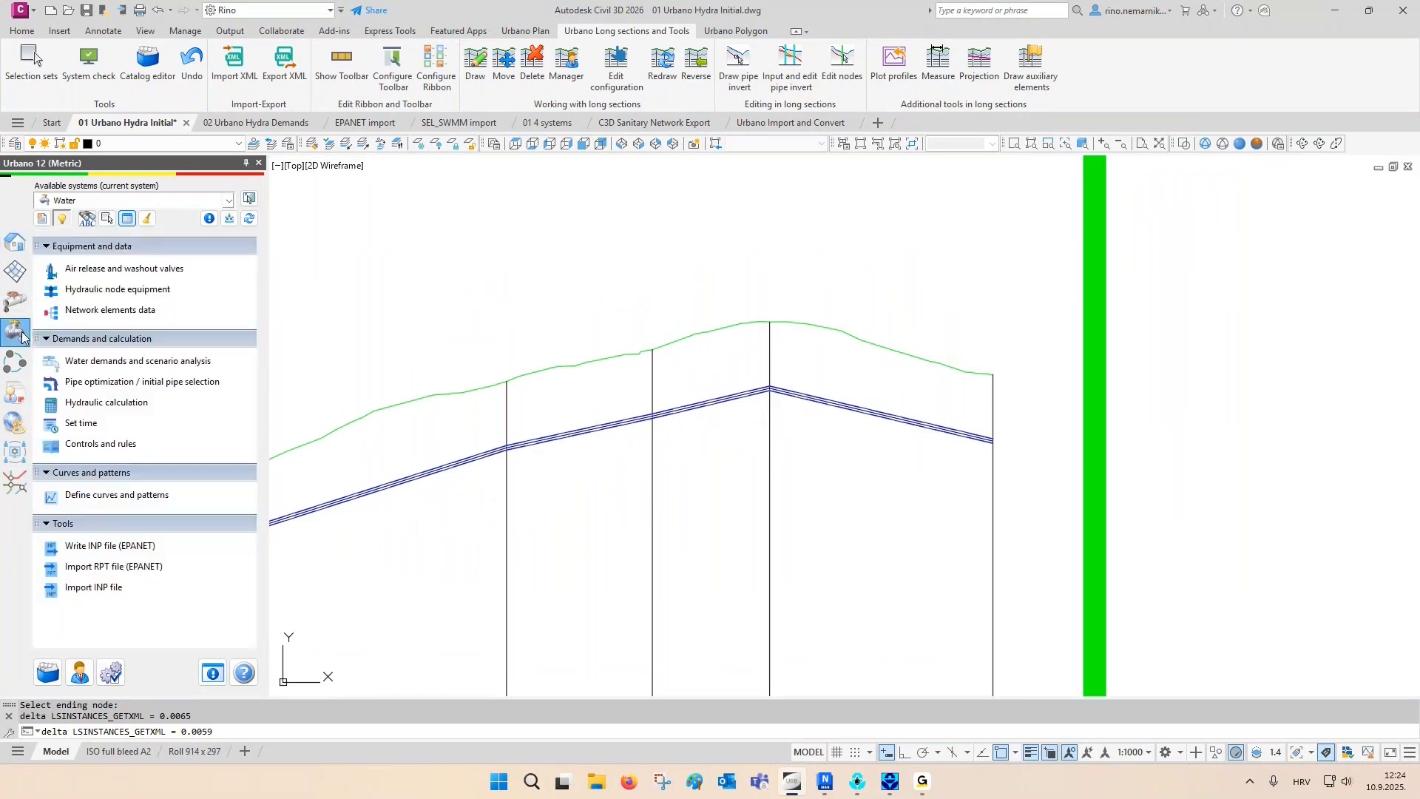
pyautogui.click(84, 277)
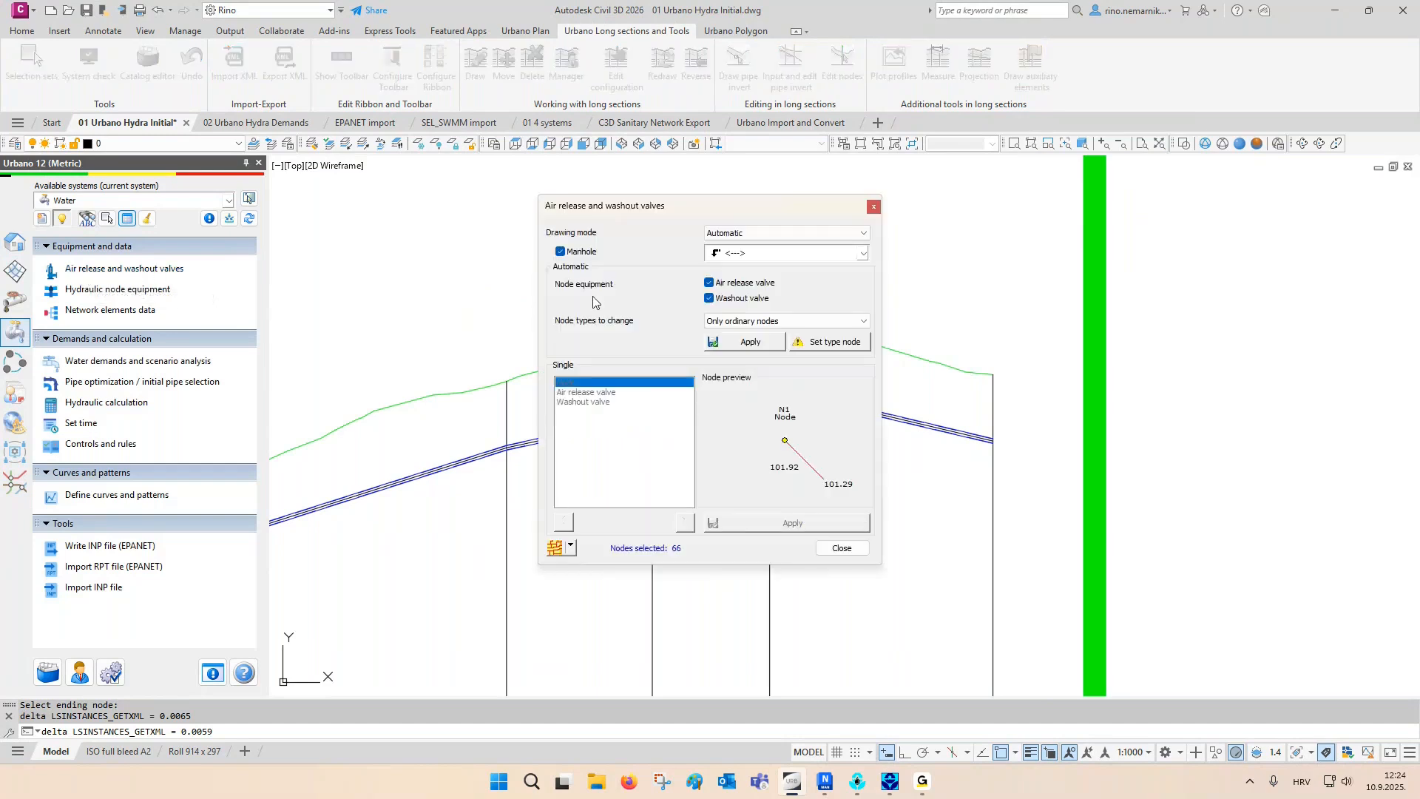
pyautogui.click(571, 547)
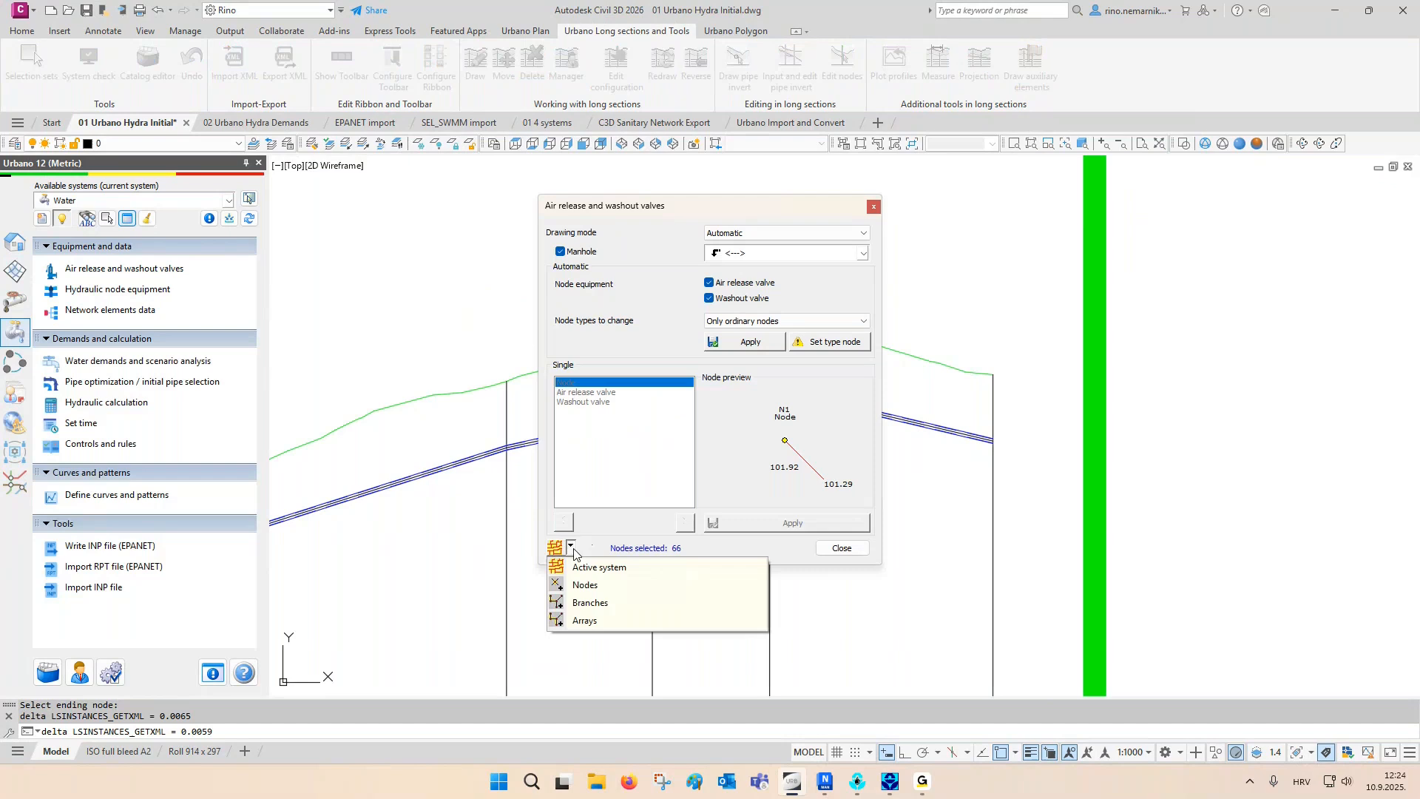
pyautogui.click(613, 567)
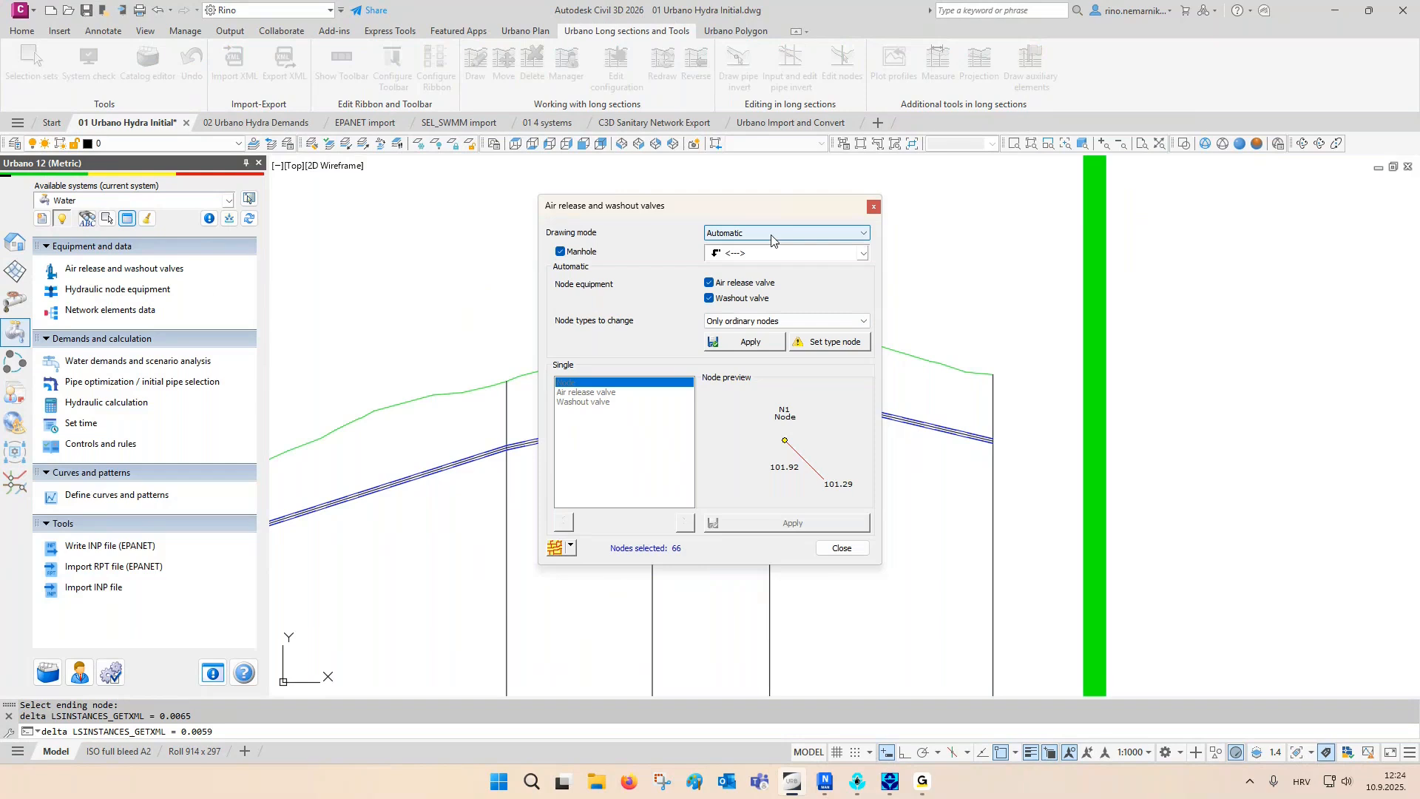
pyautogui.click(744, 346)
pyautogui.click(834, 549)
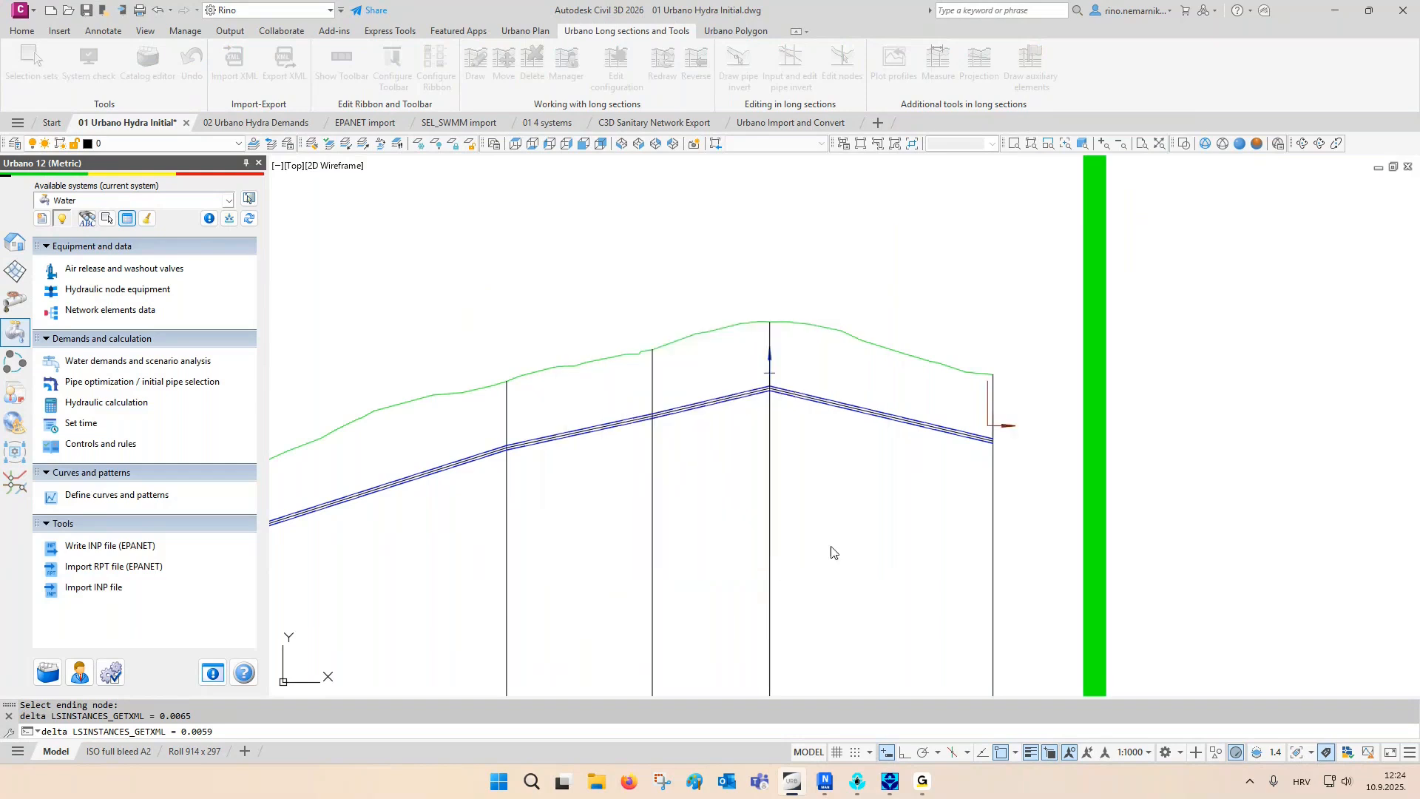
# - Examine the air release and washout valve symbols at the high and low points of the longitudinal sections
pyautogui.scroll(2, 848, 403)
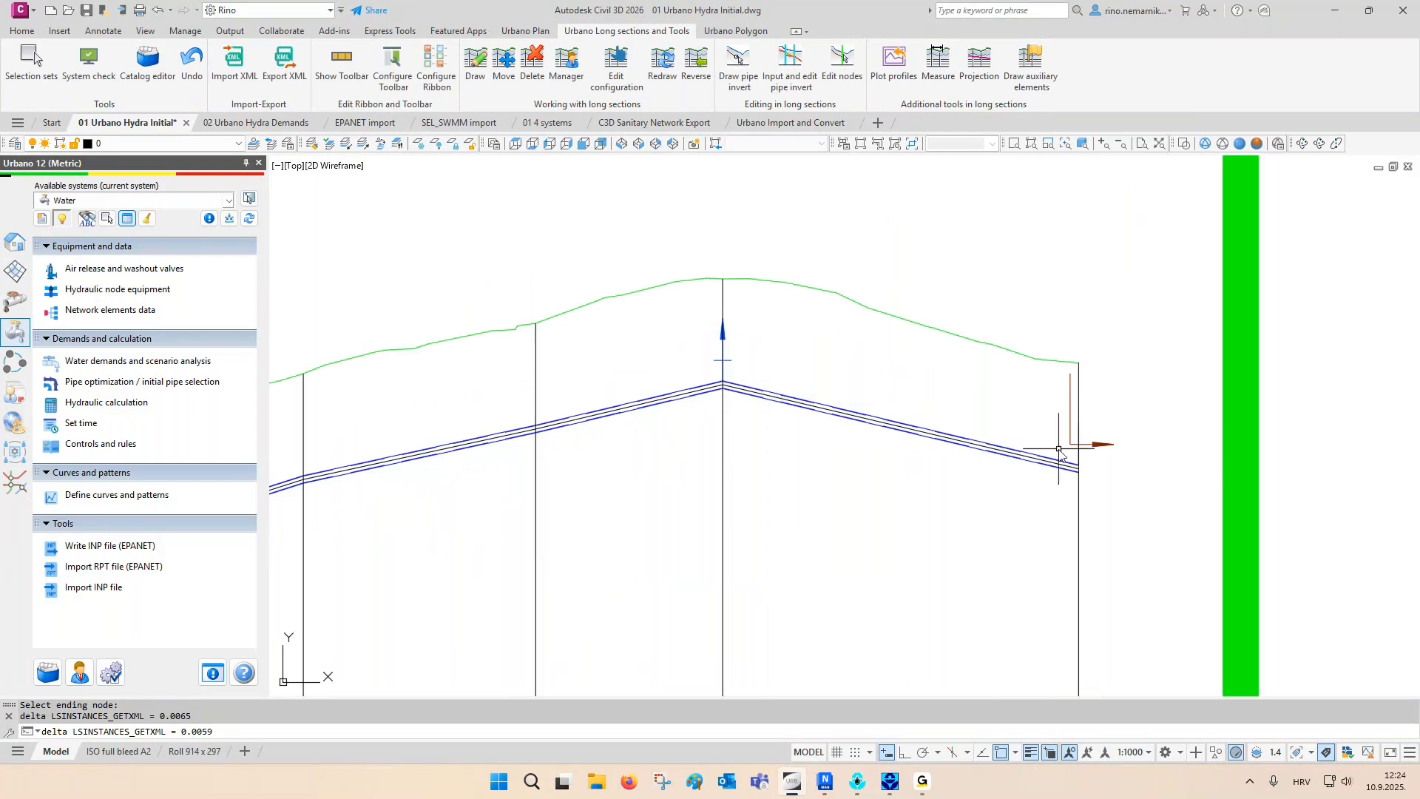
pyautogui.scroll(-5, 991, 425)
pyautogui.scroll(-9, 990, 421)
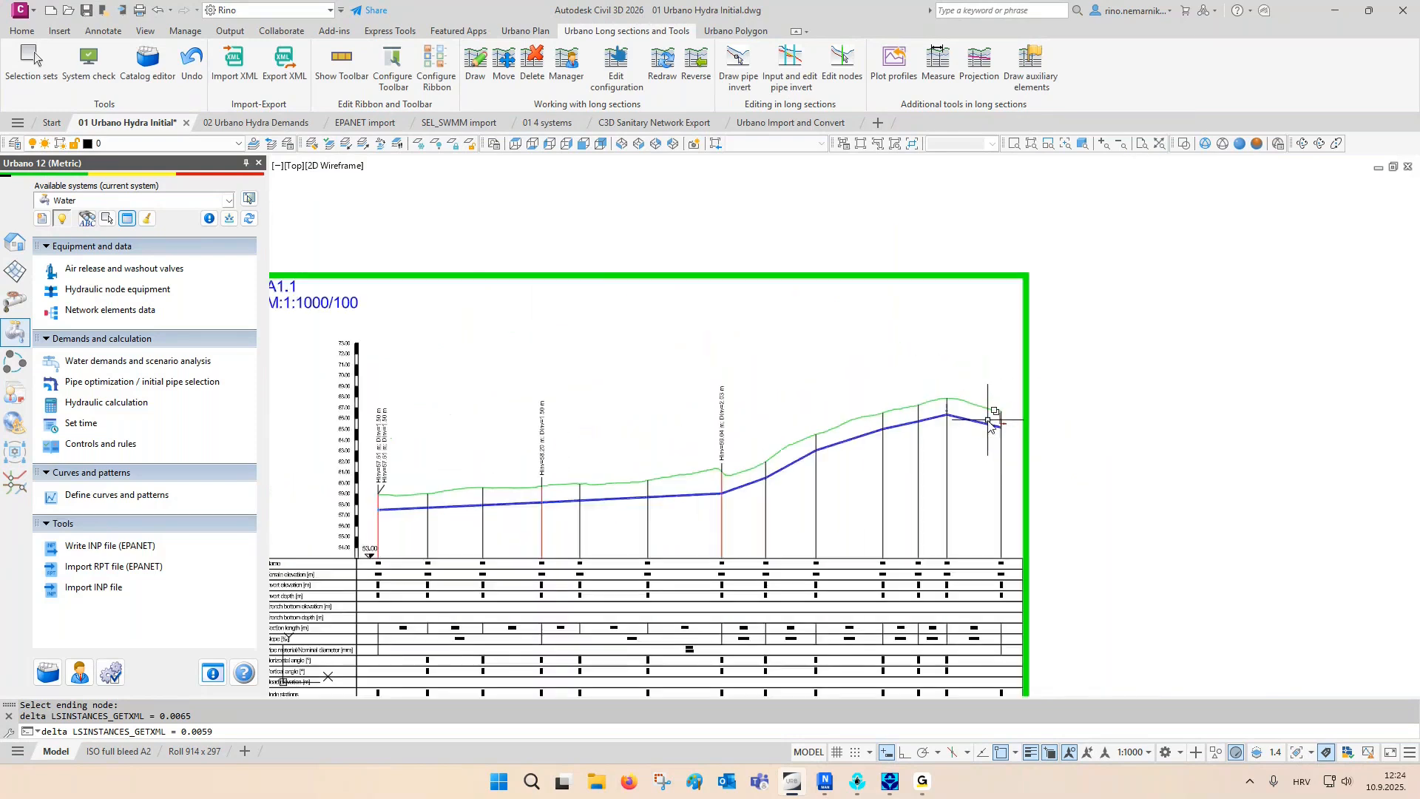
pyautogui.scroll(10, 851, 366)
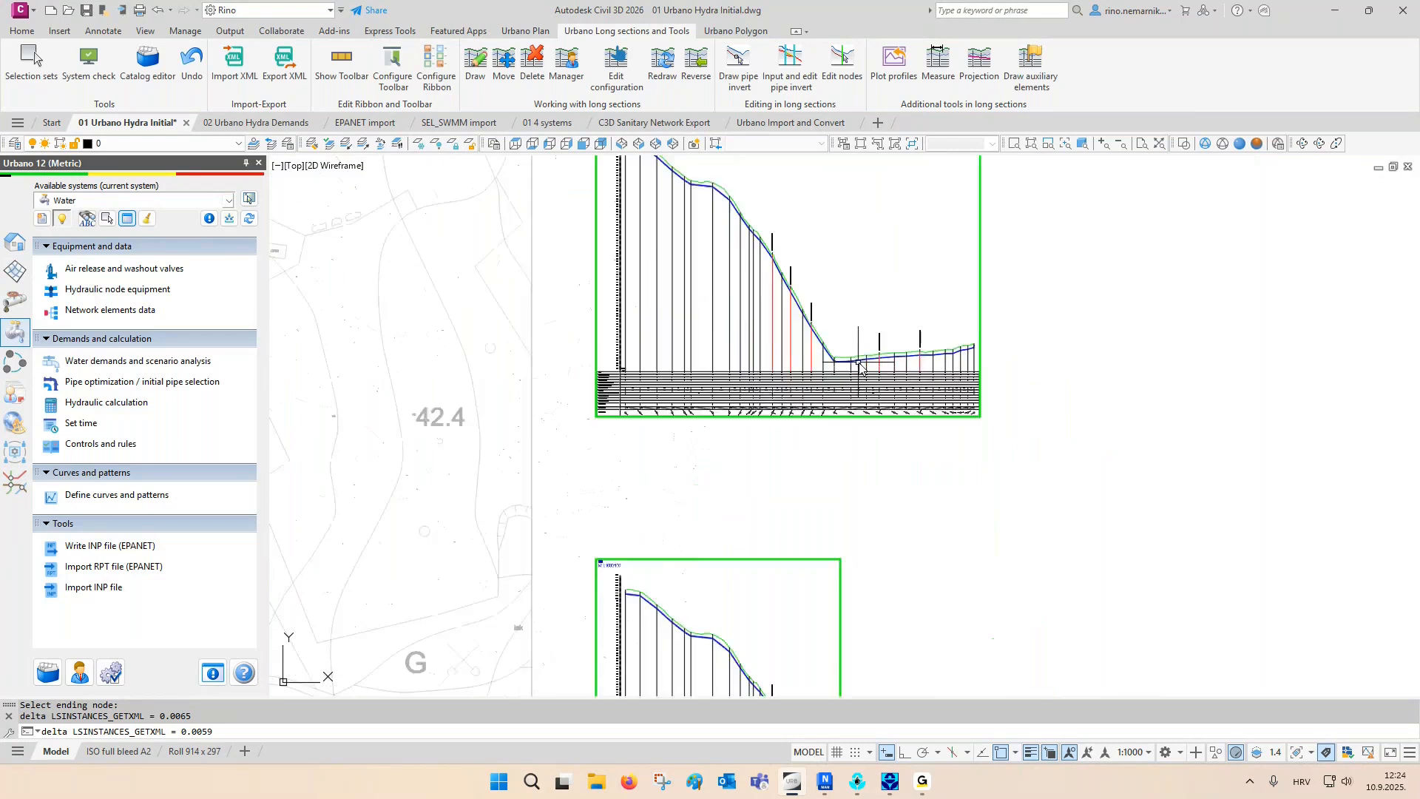
pyautogui.scroll(-6, 653, 407)
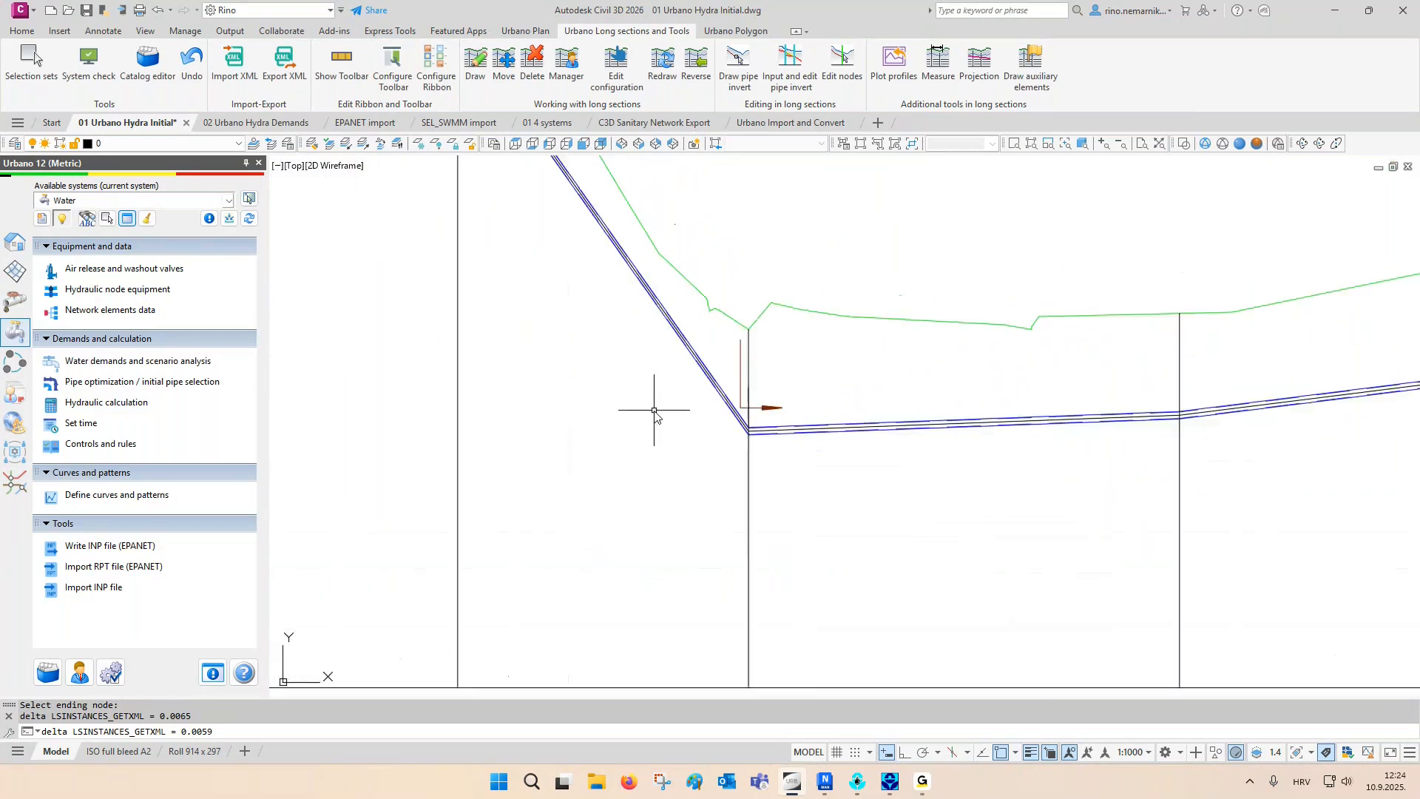
pyautogui.scroll(-6, 1016, 329)
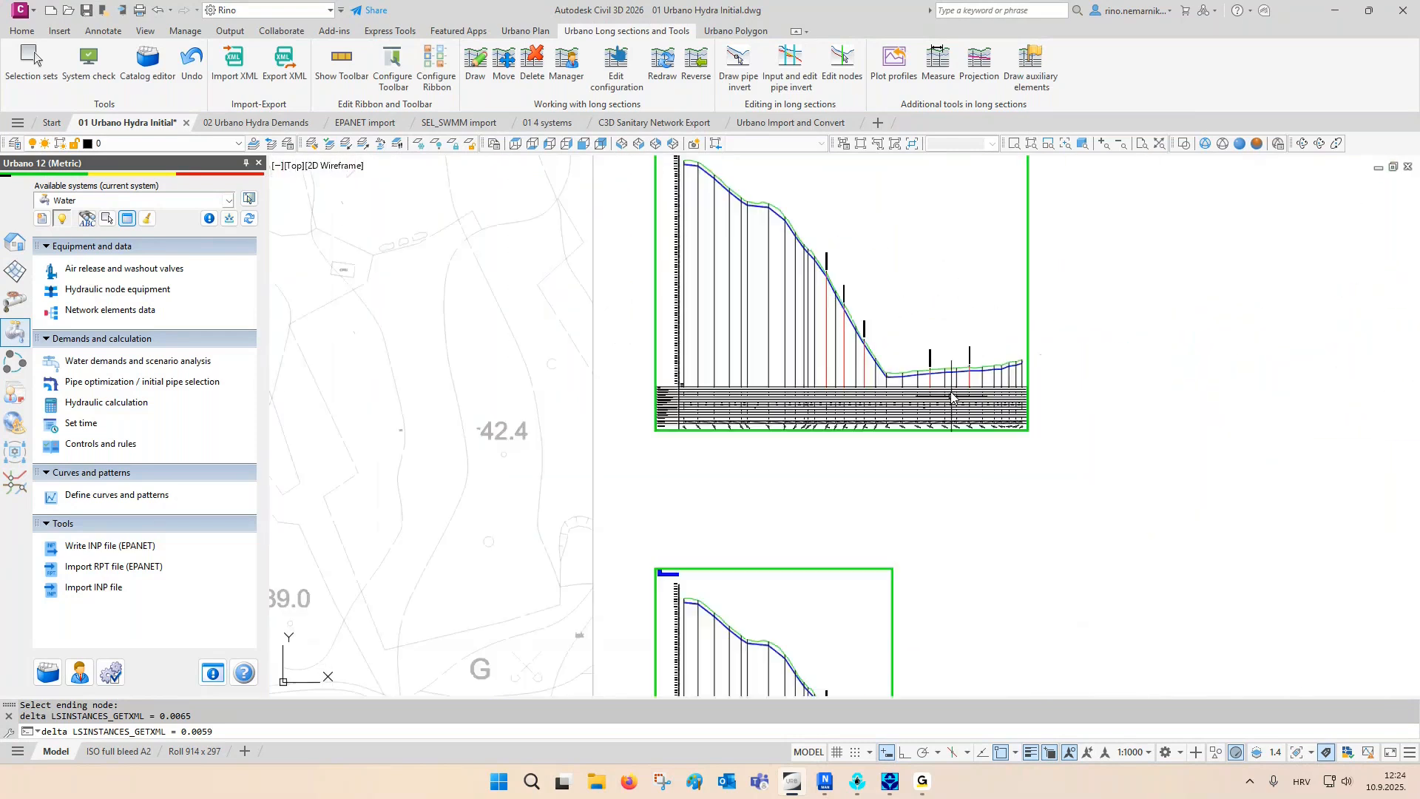
pyautogui.scroll(8, 1059, 510)
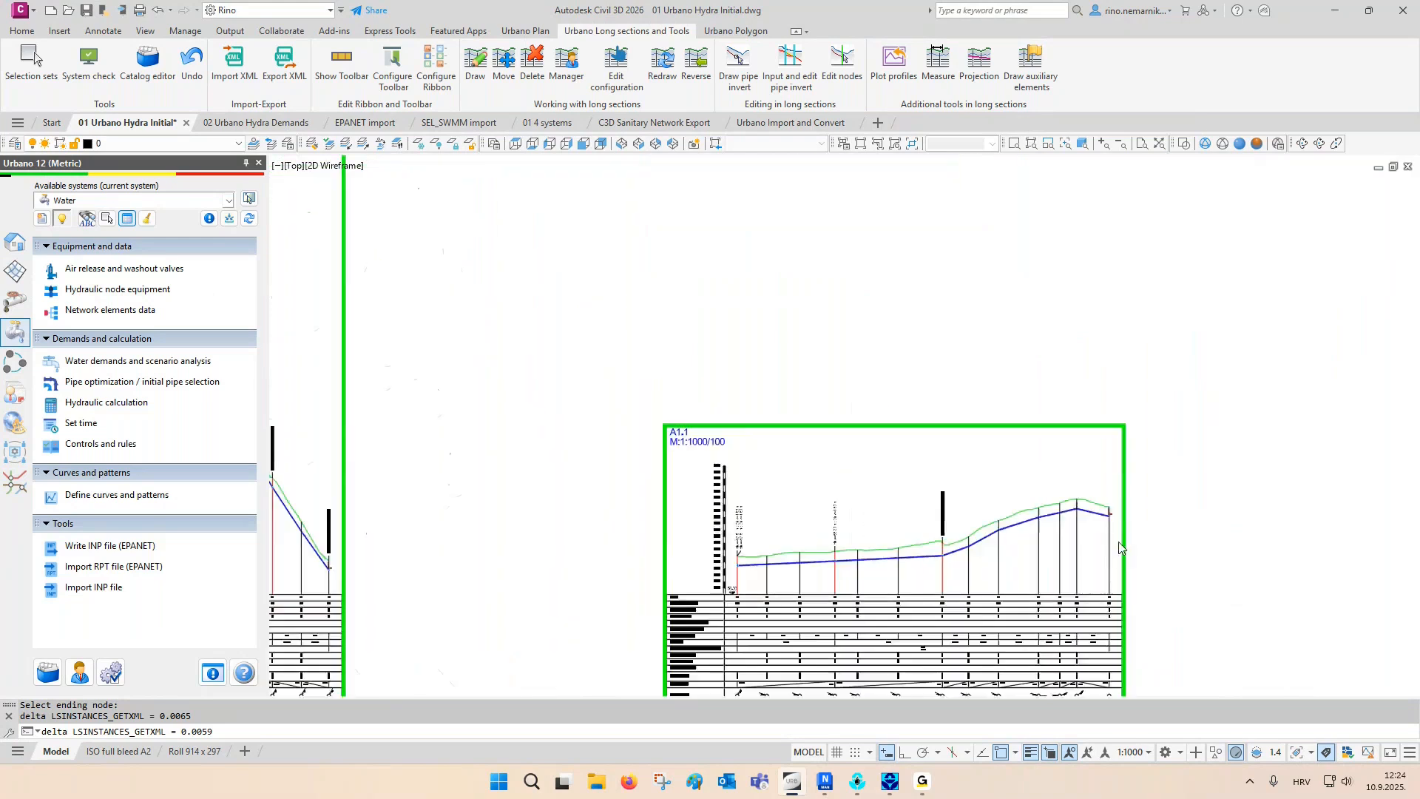
pyautogui.scroll(4, 1084, 468)
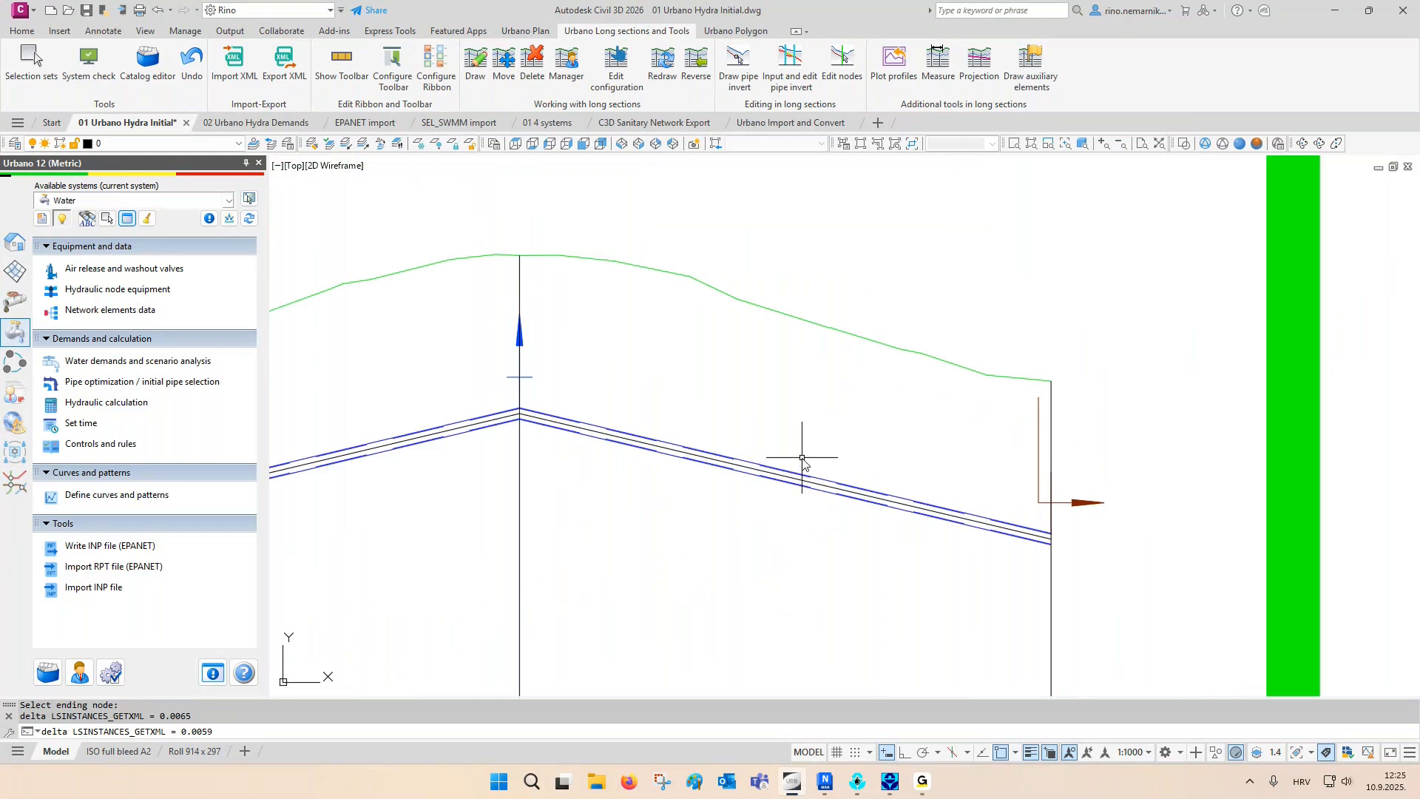
# - Pick the air release valve node near the end of section A1.1 with the element search and locate it in the plan
pyautogui.click(87, 220)
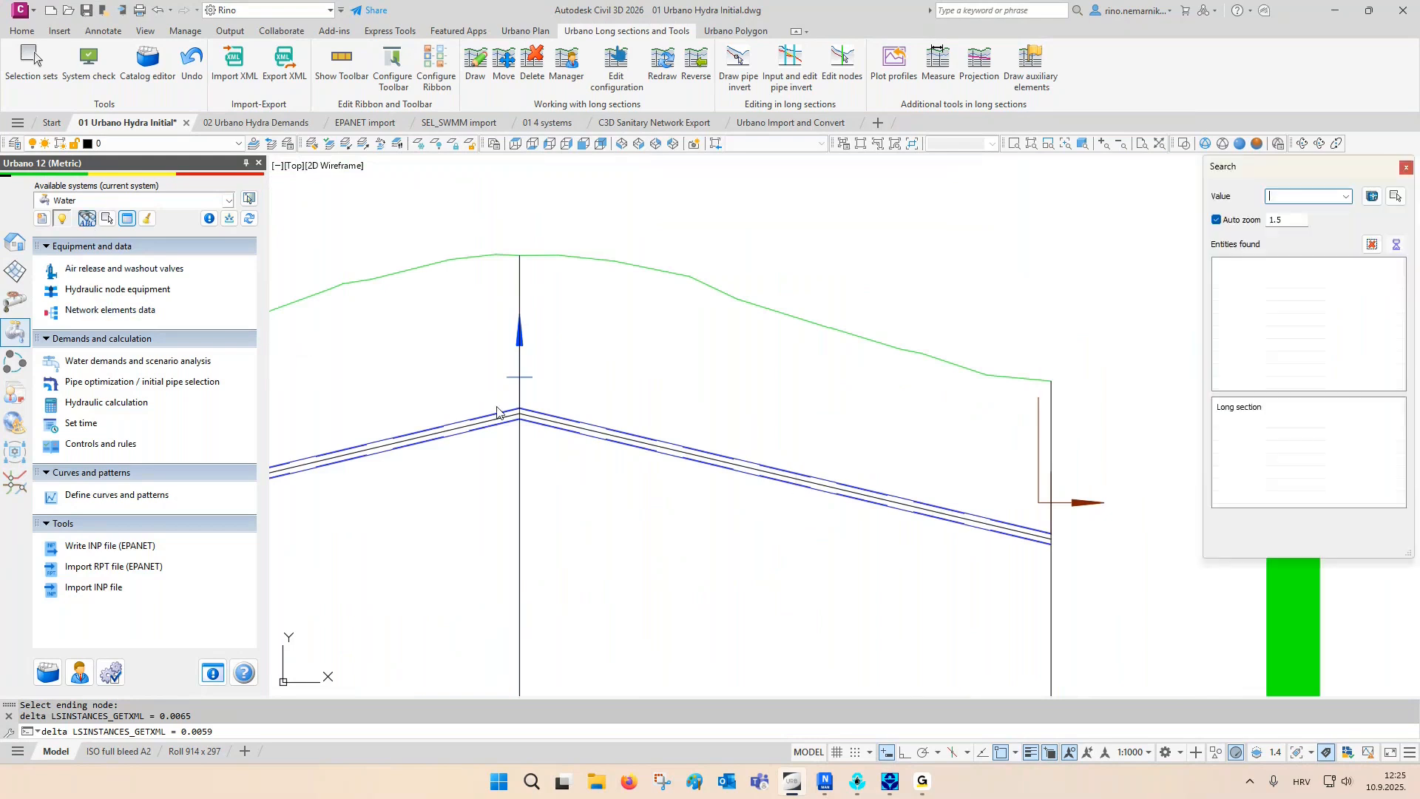
pyautogui.click(1395, 196)
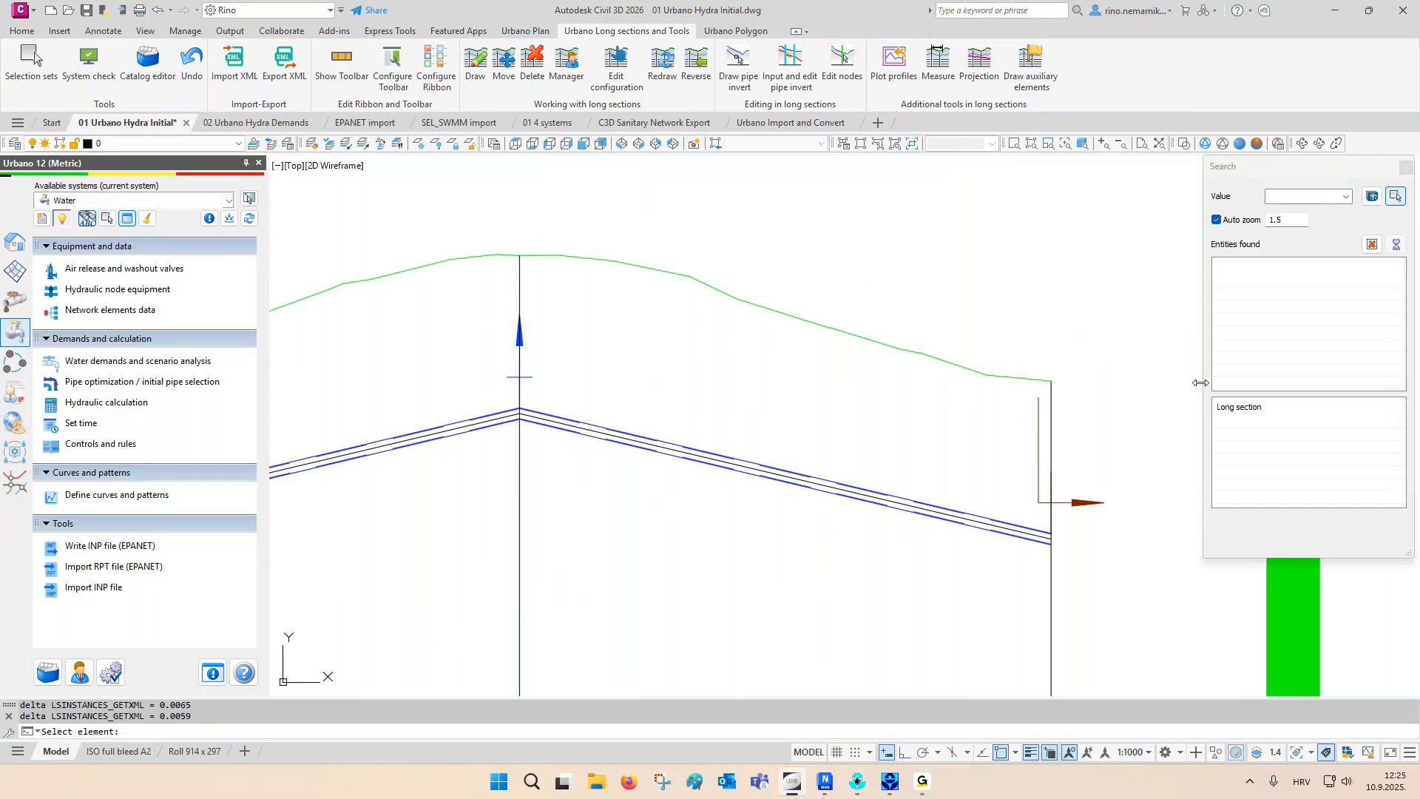
pyautogui.click(523, 466)
pyautogui.scroll(-5, 522, 592)
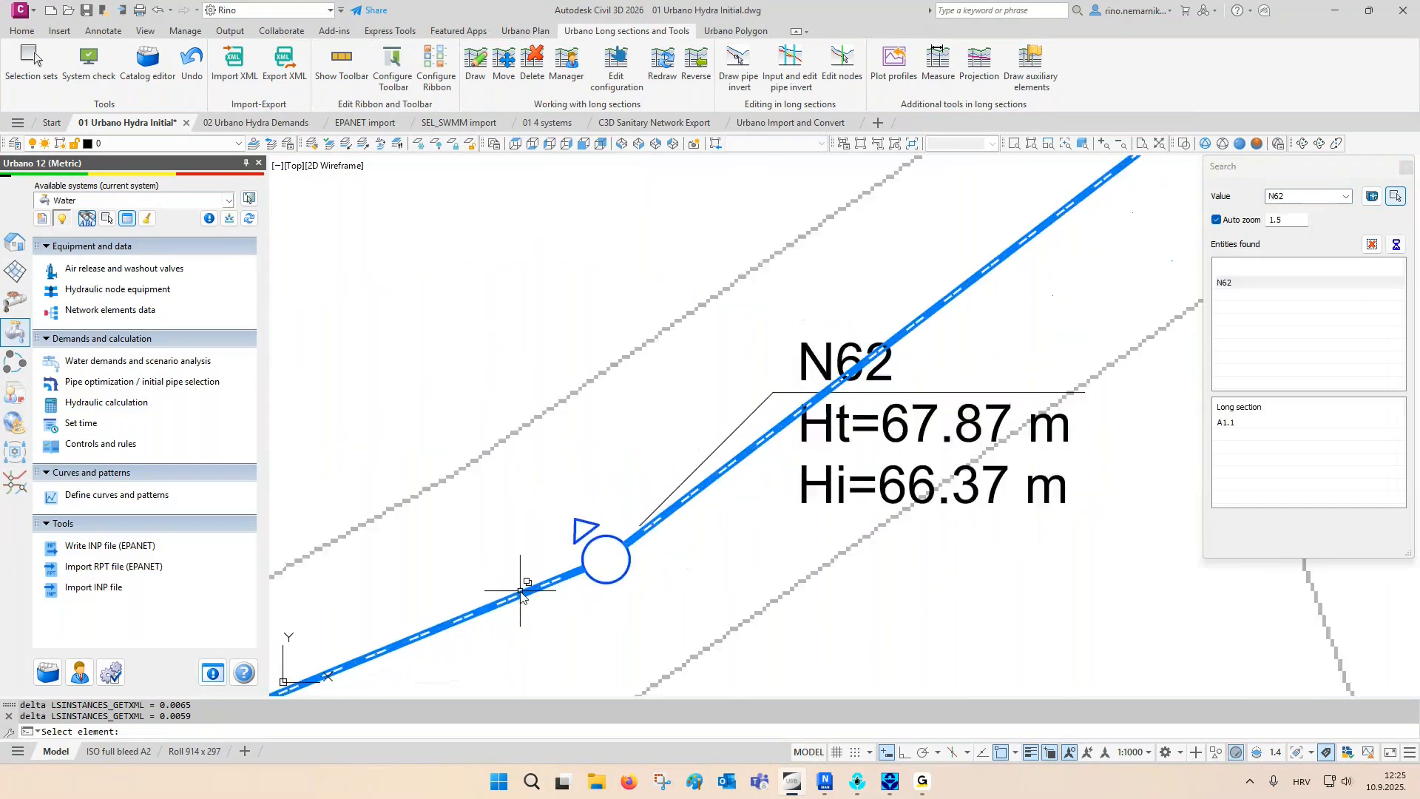
pyautogui.scroll(-4, 521, 594)
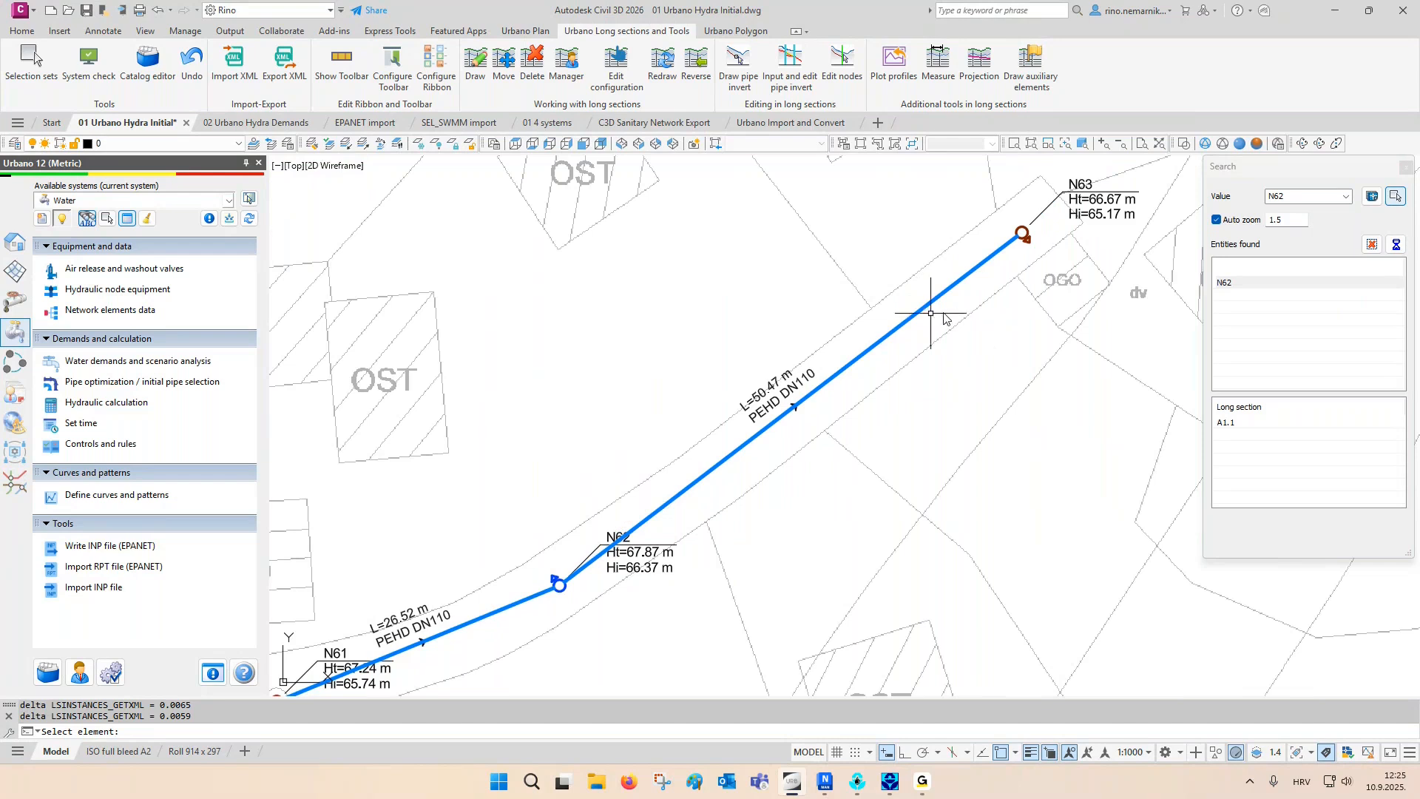
# - Set BC 160x160 manholes with manhole geometry on all nodes of type Air release valve in the selected topology
pyautogui.click(518, 33)
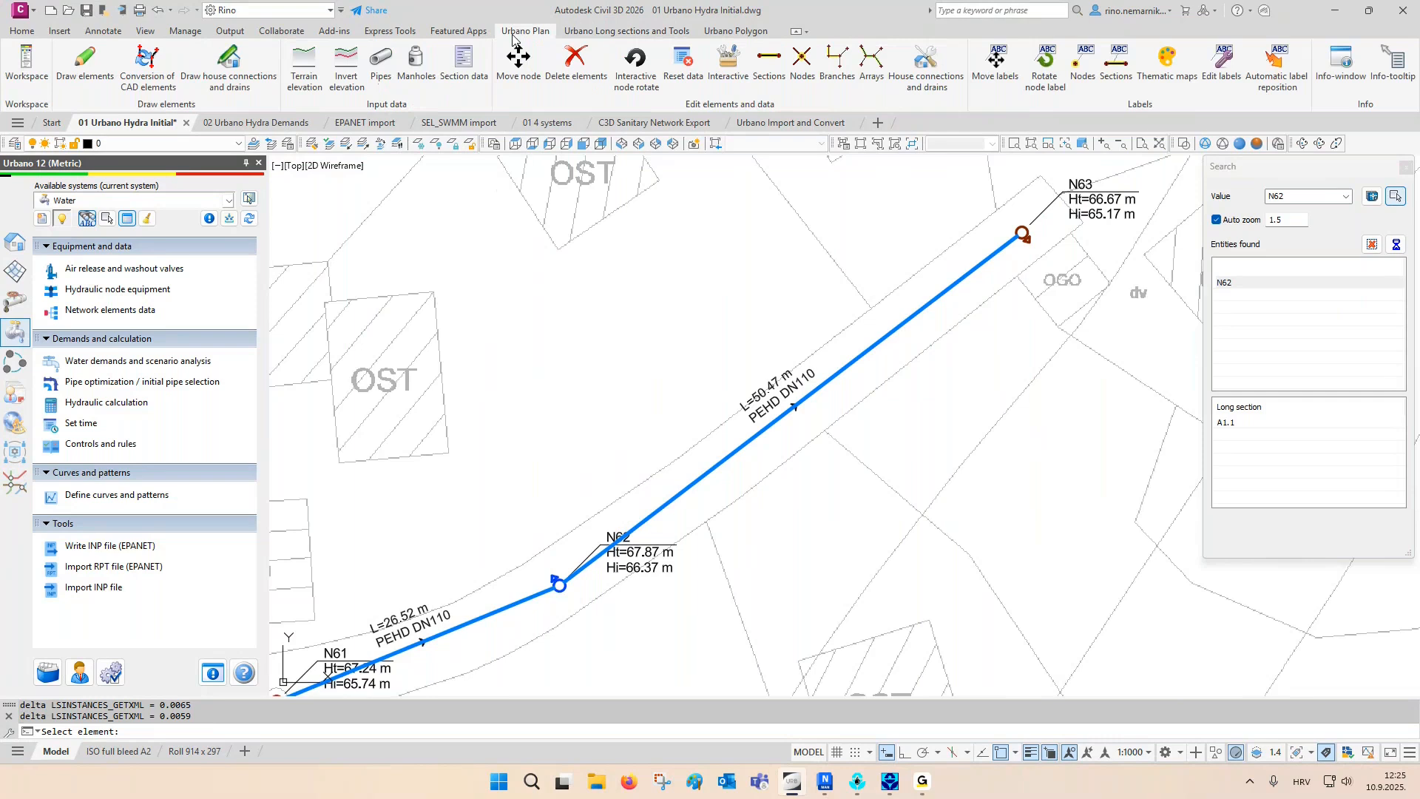
pyautogui.click(416, 67)
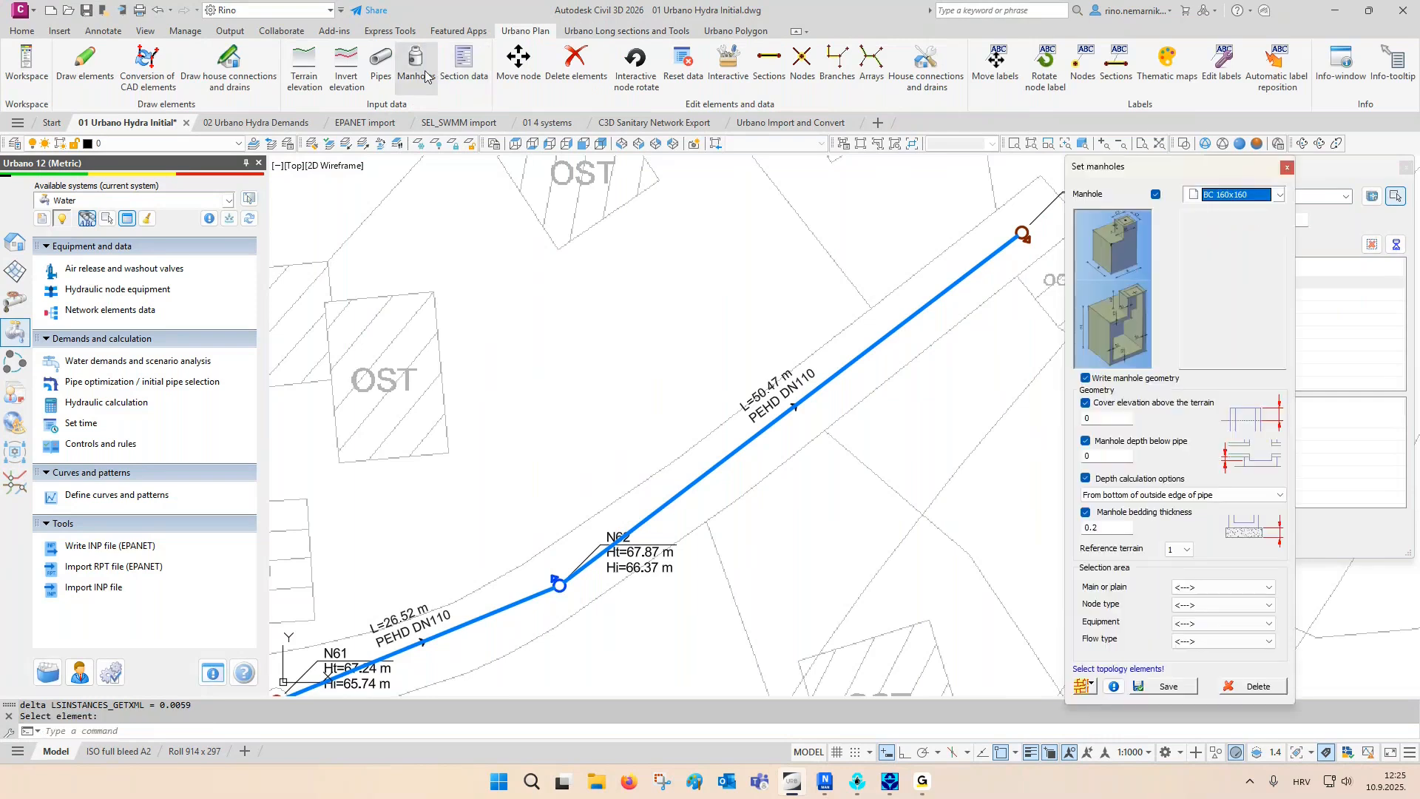
pyautogui.click(1263, 200)
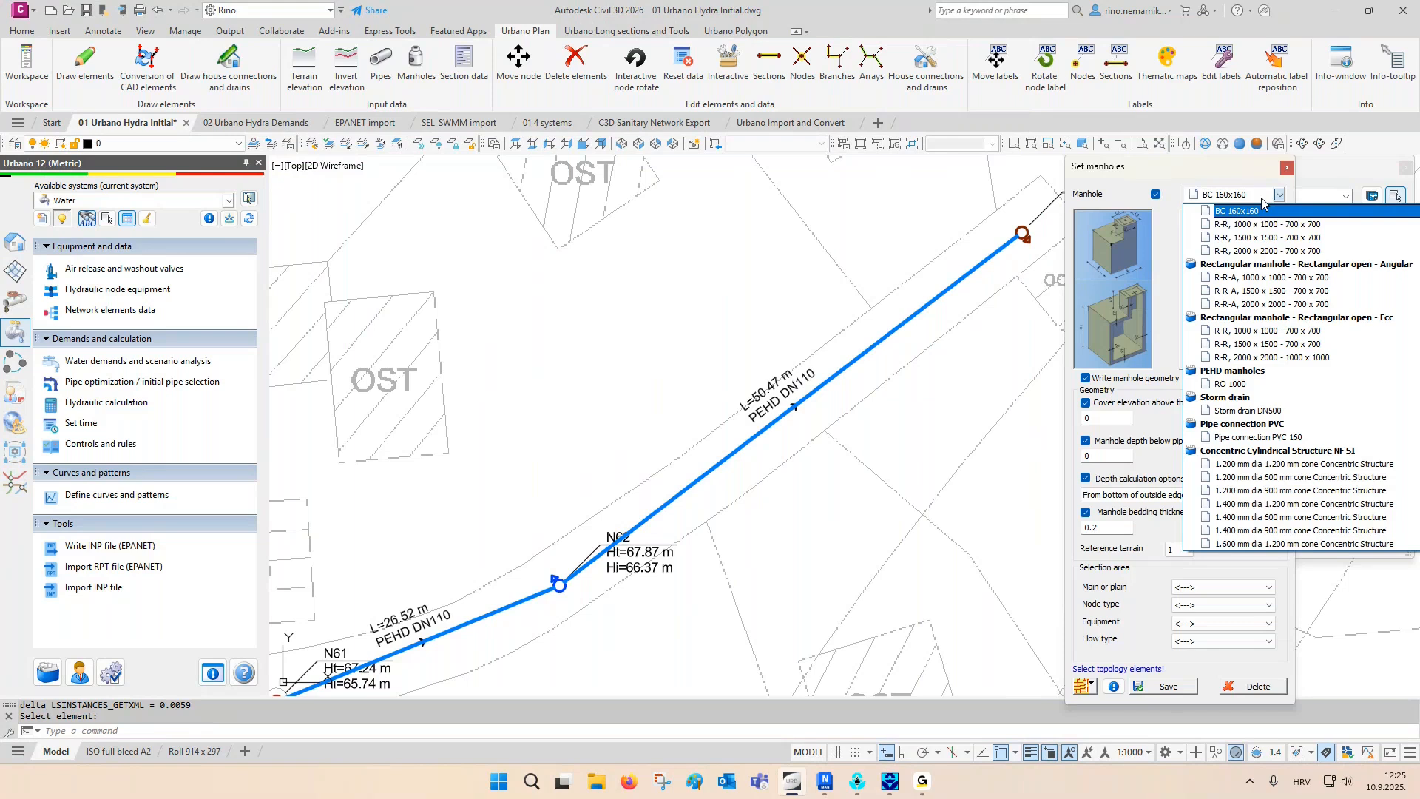
pyautogui.scroll(1, 1263, 221)
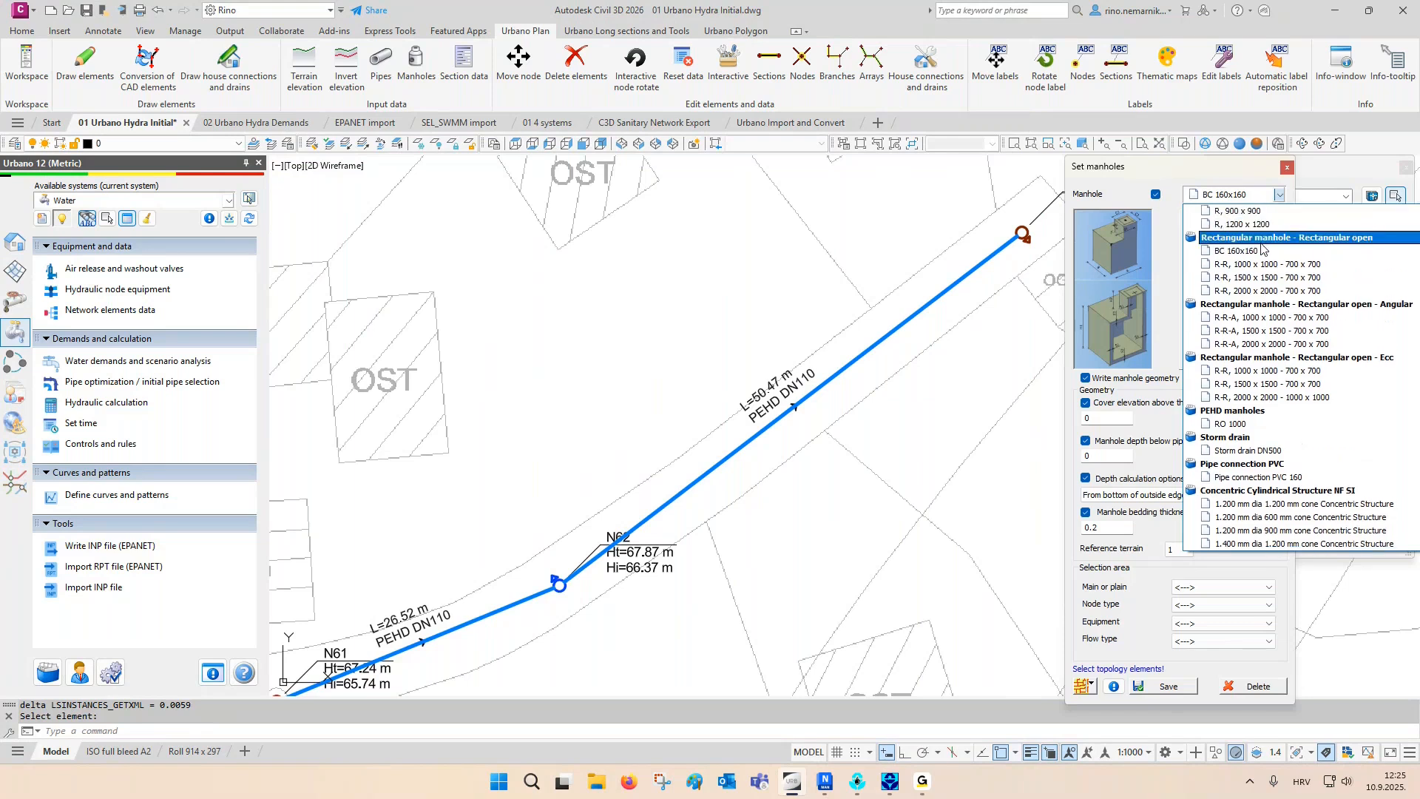
pyautogui.click(1250, 188)
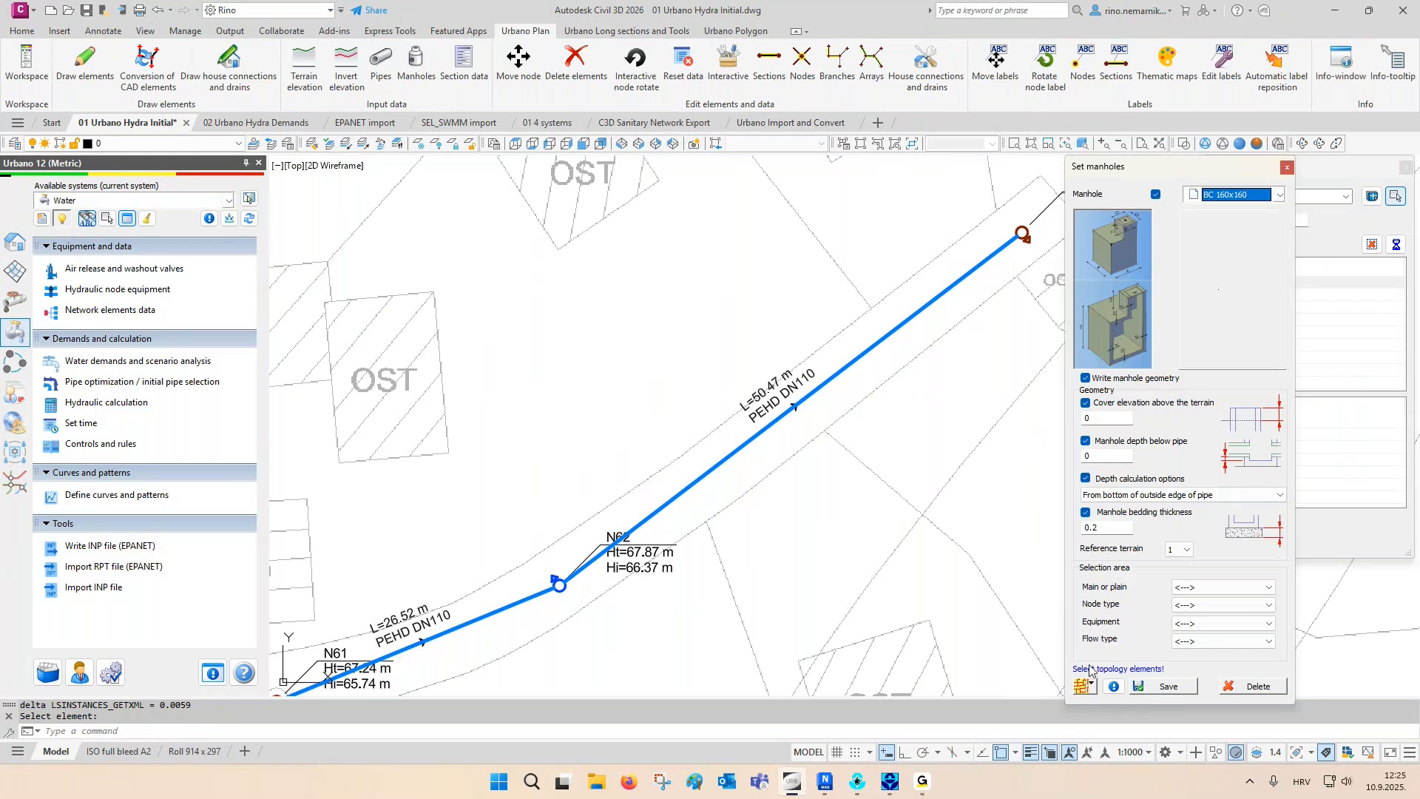
pyautogui.click(1082, 688)
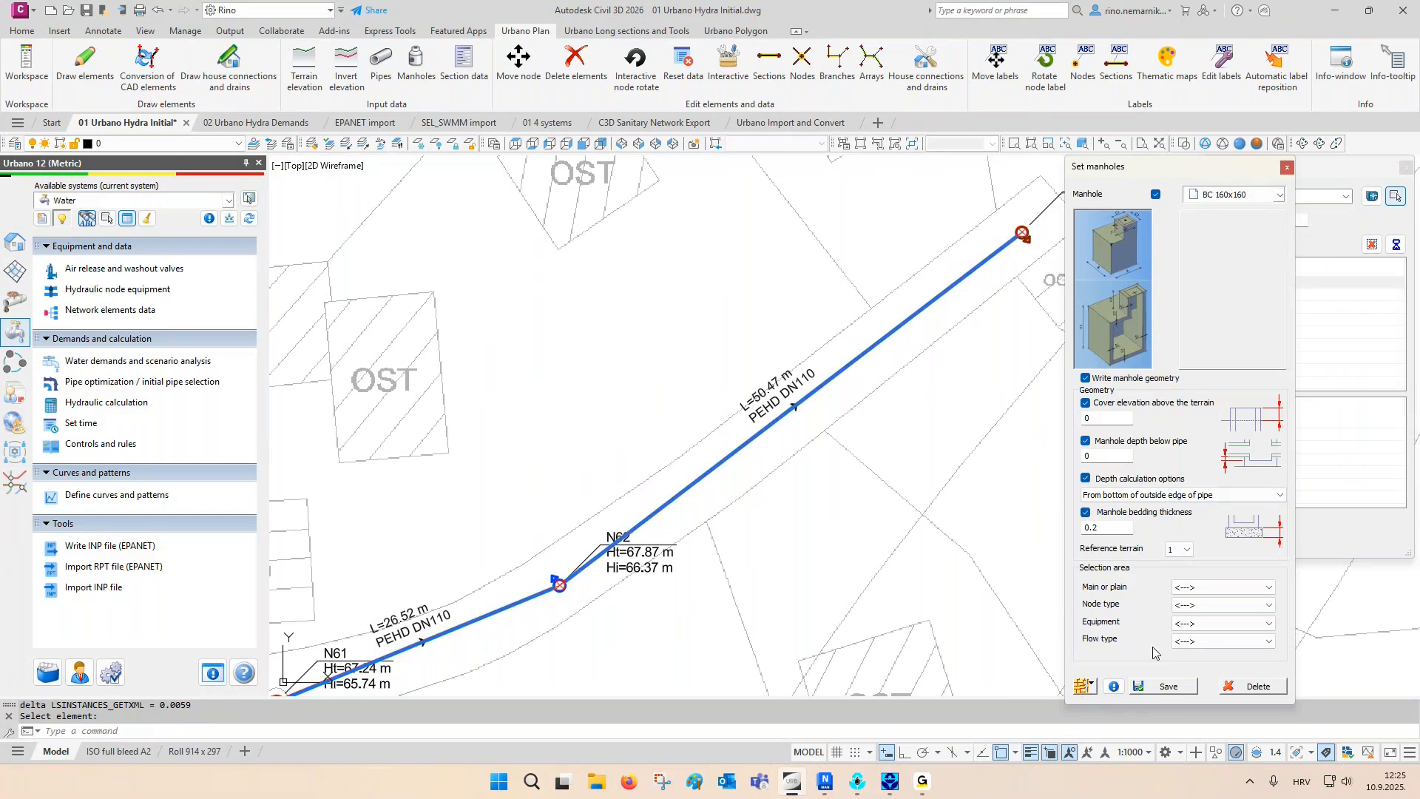
pyautogui.click(1199, 611)
pyautogui.click(1203, 628)
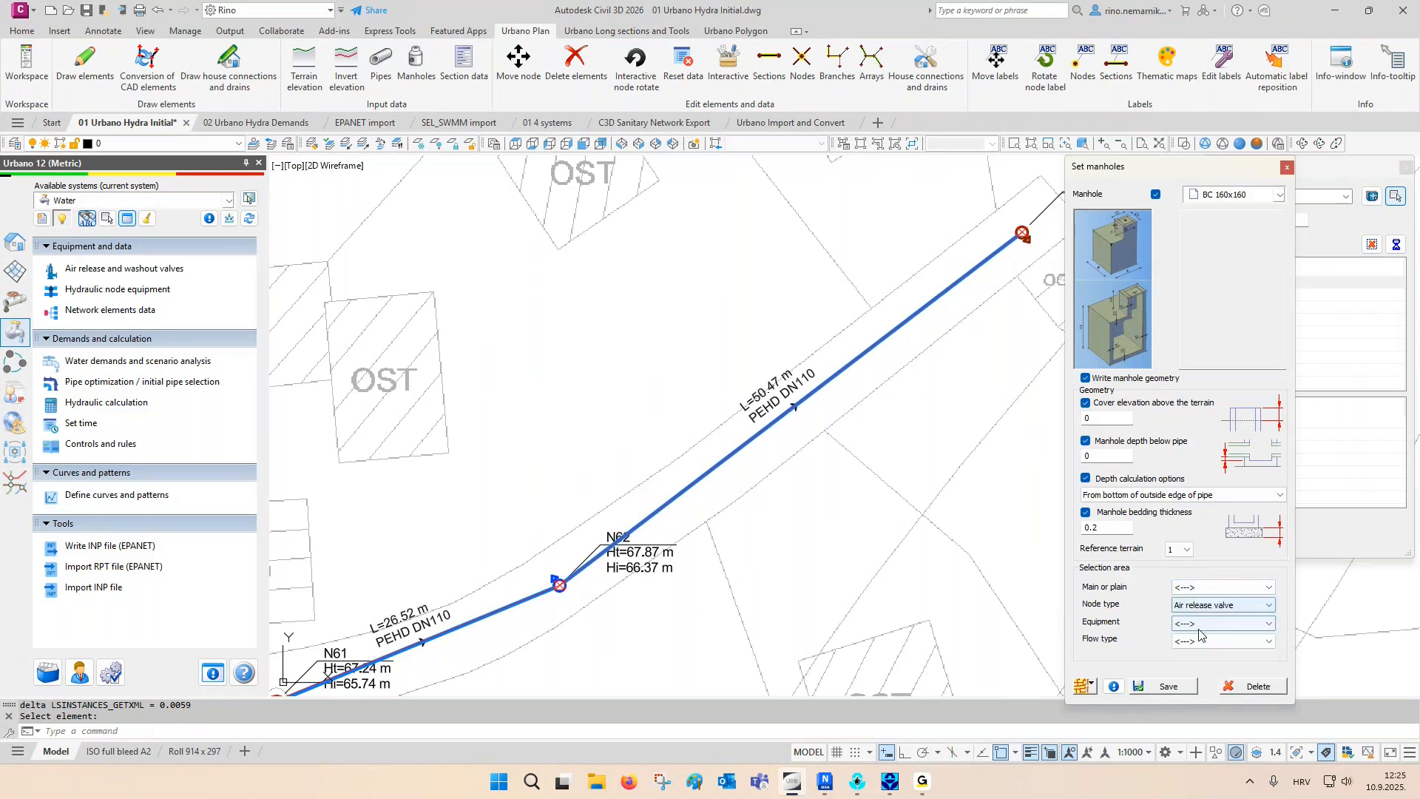
pyautogui.click(1177, 687)
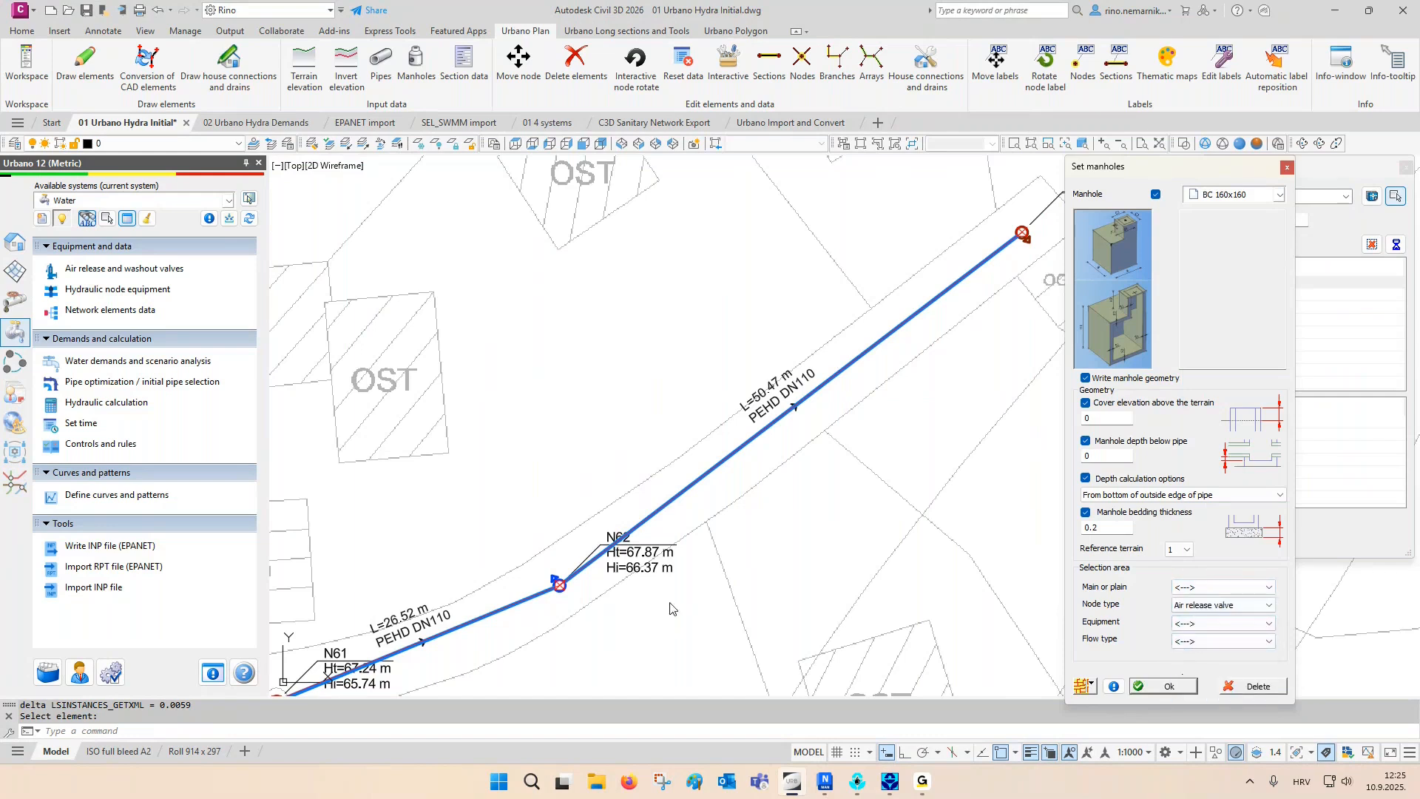
pyautogui.click(584, 596)
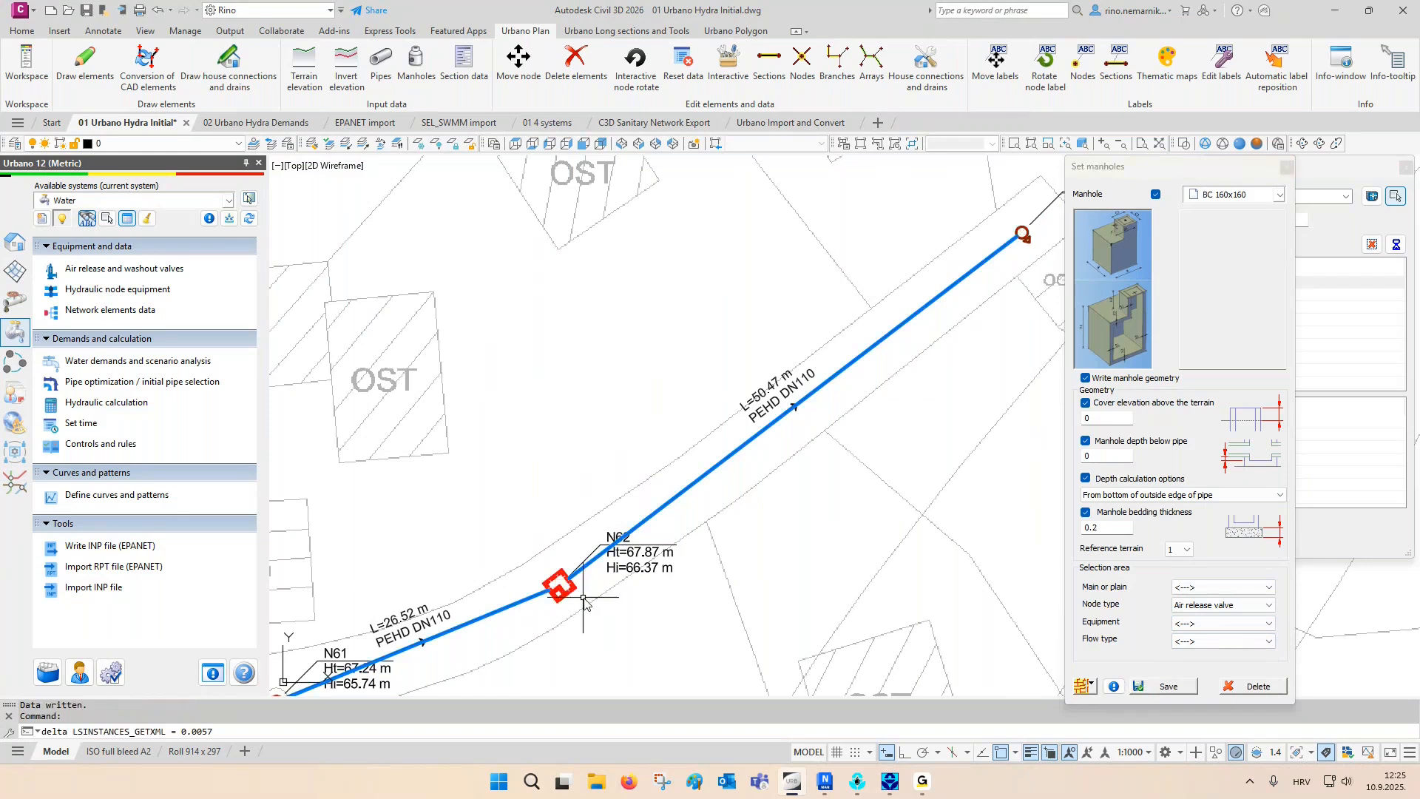
# - Set the same BC 160x160 manholes on all nodes of type Washout valve, including end node N63
pyautogui.scroll(6, 584, 599)
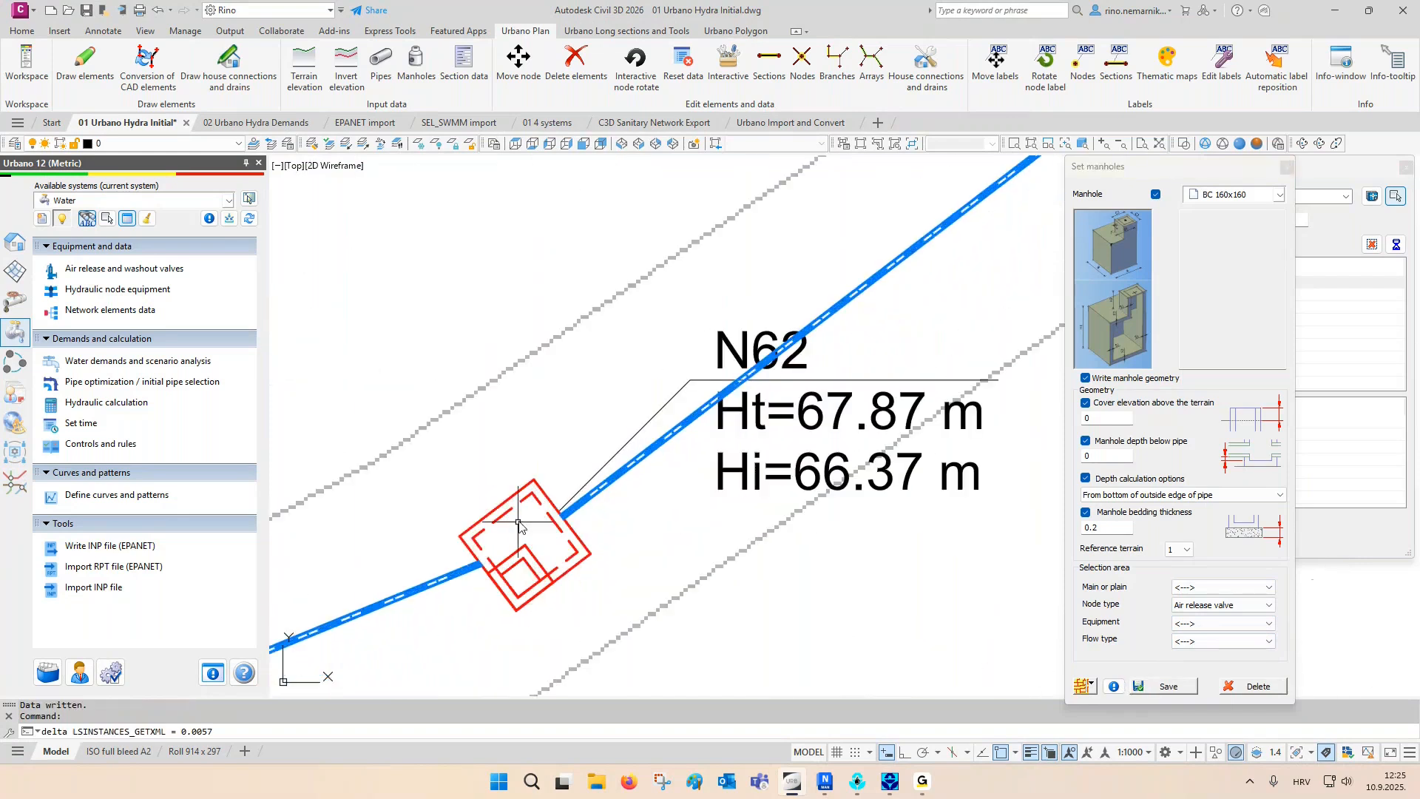
pyautogui.scroll(-6, 518, 525)
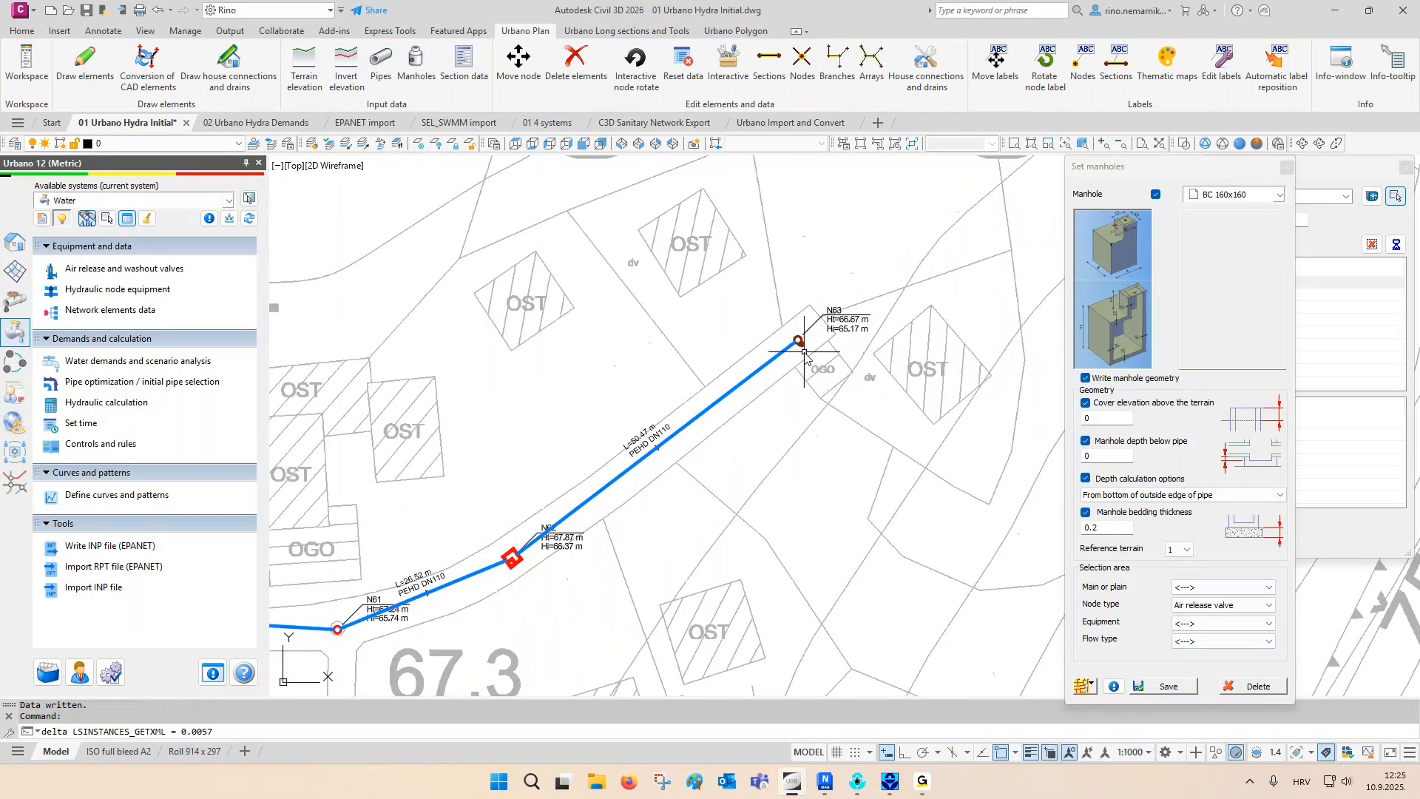
pyautogui.scroll(5, 804, 353)
pyautogui.click(1193, 607)
pyautogui.click(1196, 695)
pyautogui.click(1175, 685)
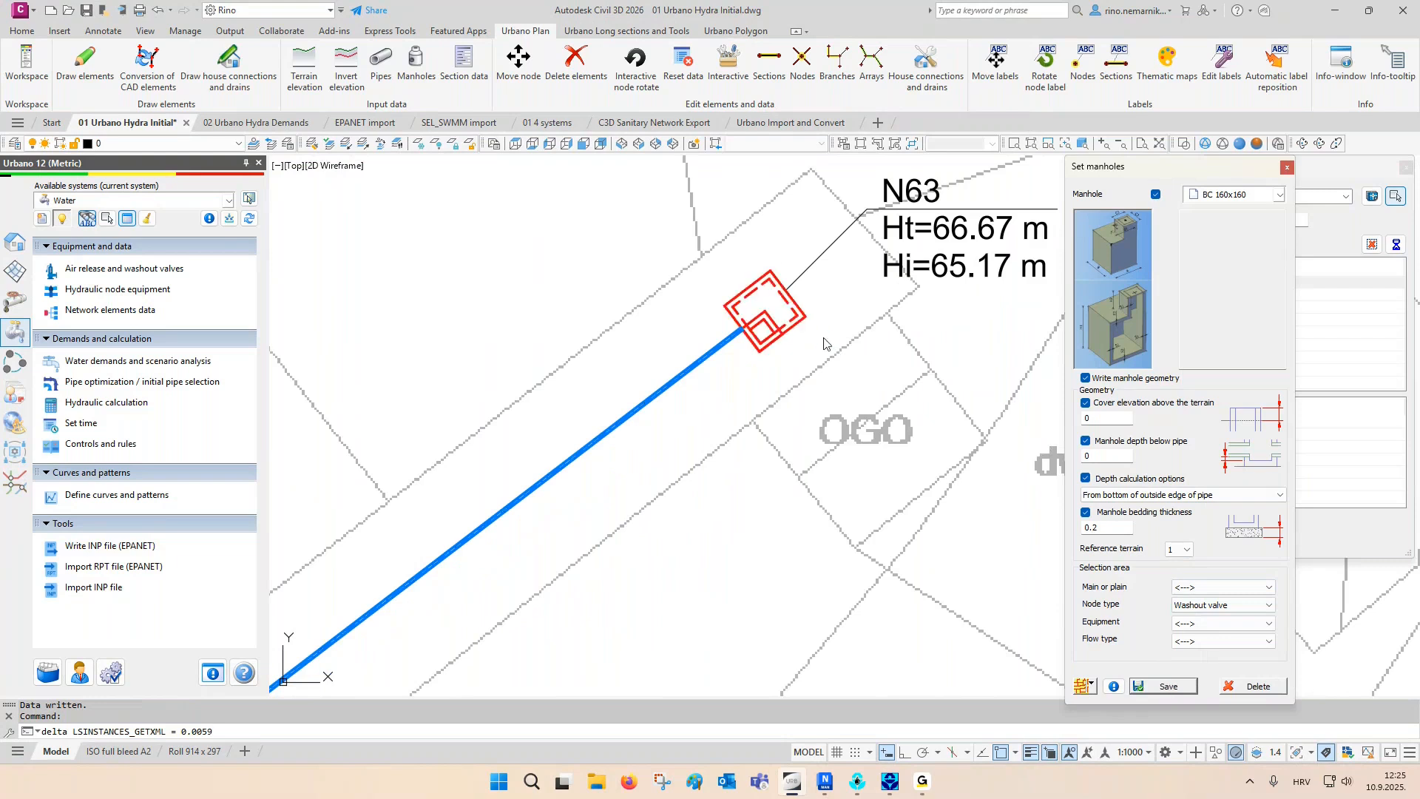
# - Clear the node type filter, assign BC 160x160 manholes to the Main nodes such as N20 and N22, and close the manhole settings
pyautogui.scroll(-6, 869, 343)
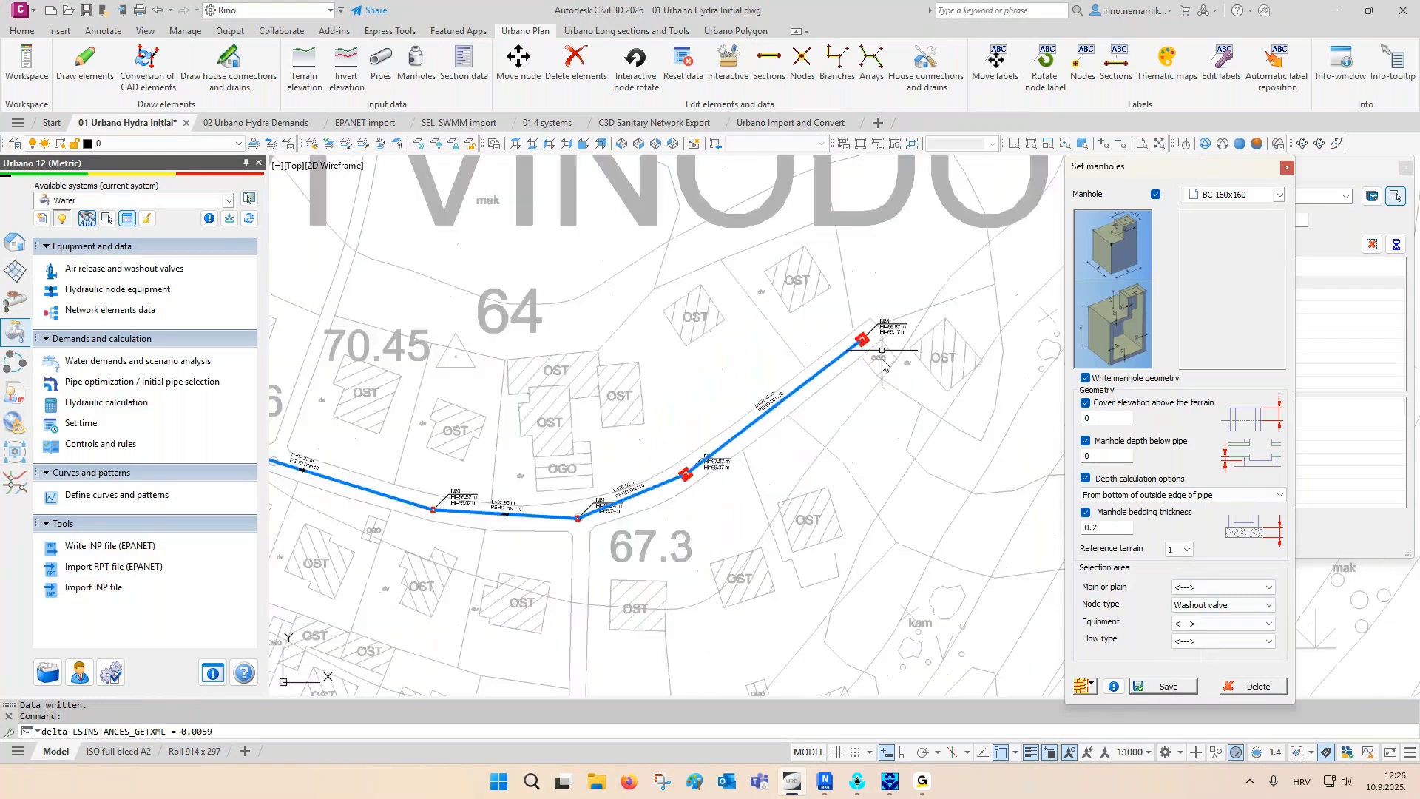
pyautogui.moveTo(371, 376); pyautogui.dragTo(771, 414, button='middle')
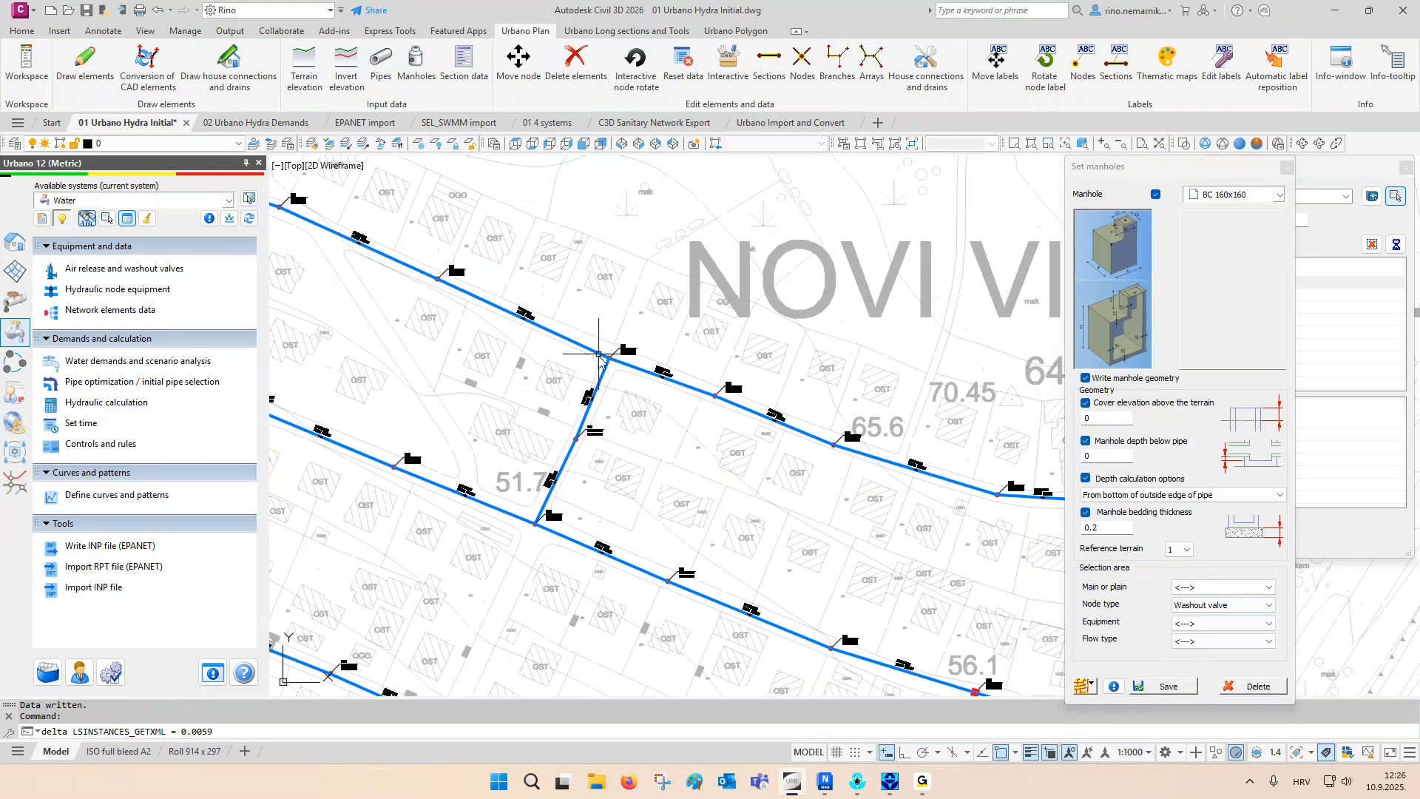
pyautogui.scroll(2, 598, 354)
pyautogui.scroll(8, 598, 354)
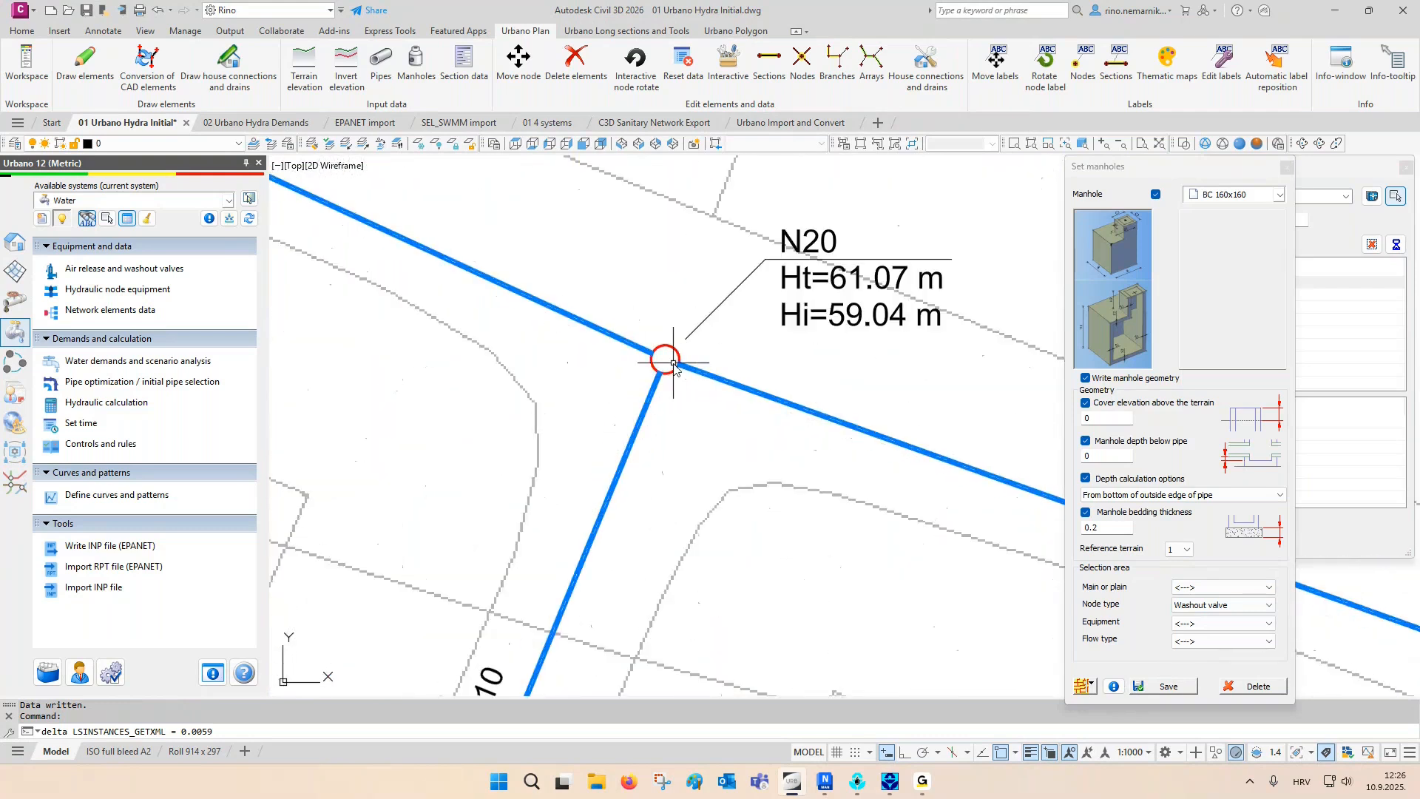
pyautogui.scroll(-6, 661, 346)
pyautogui.moveTo(637, 460); pyautogui.dragTo(715, 278, button='middle')
pyautogui.scroll(4, 551, 595)
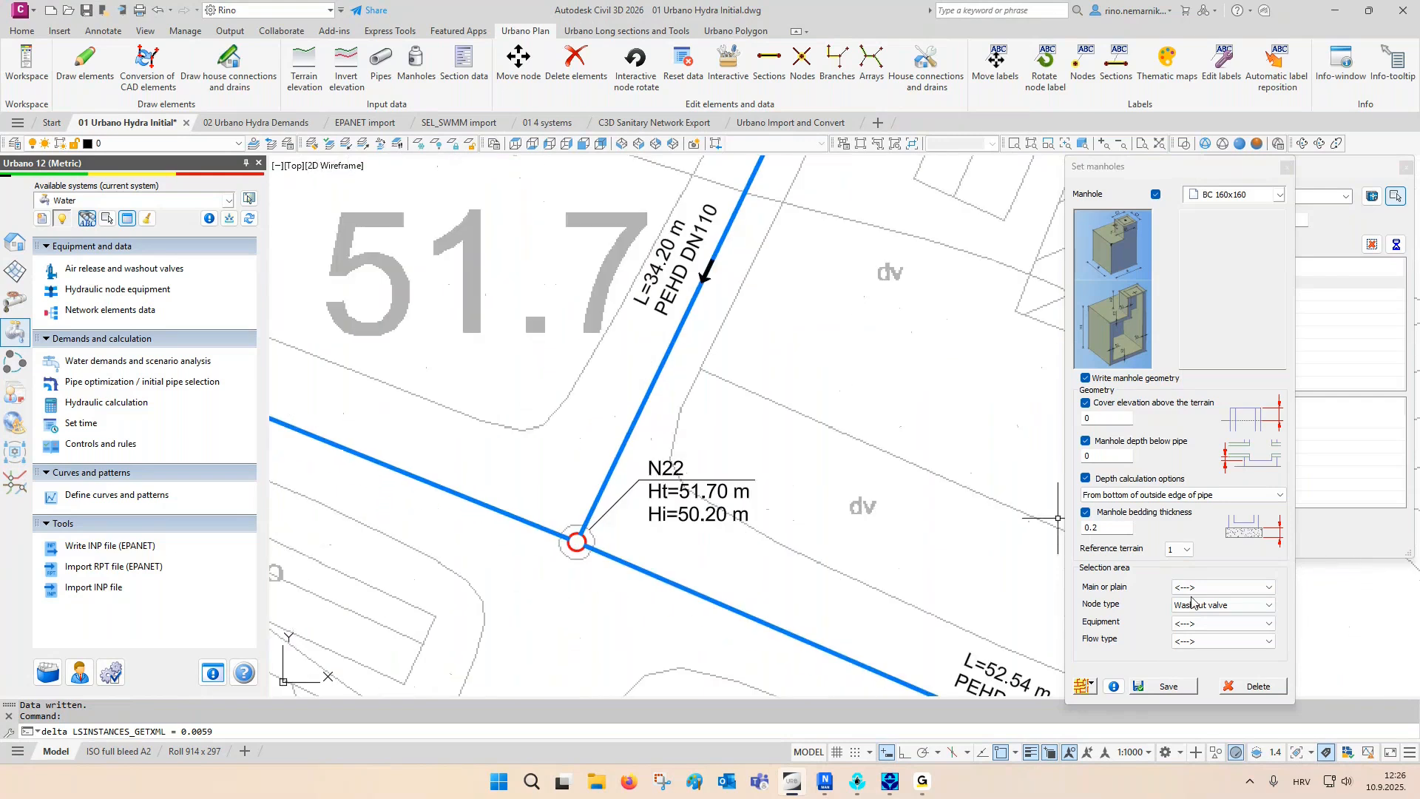
pyautogui.click(1194, 605)
pyautogui.click(1196, 623)
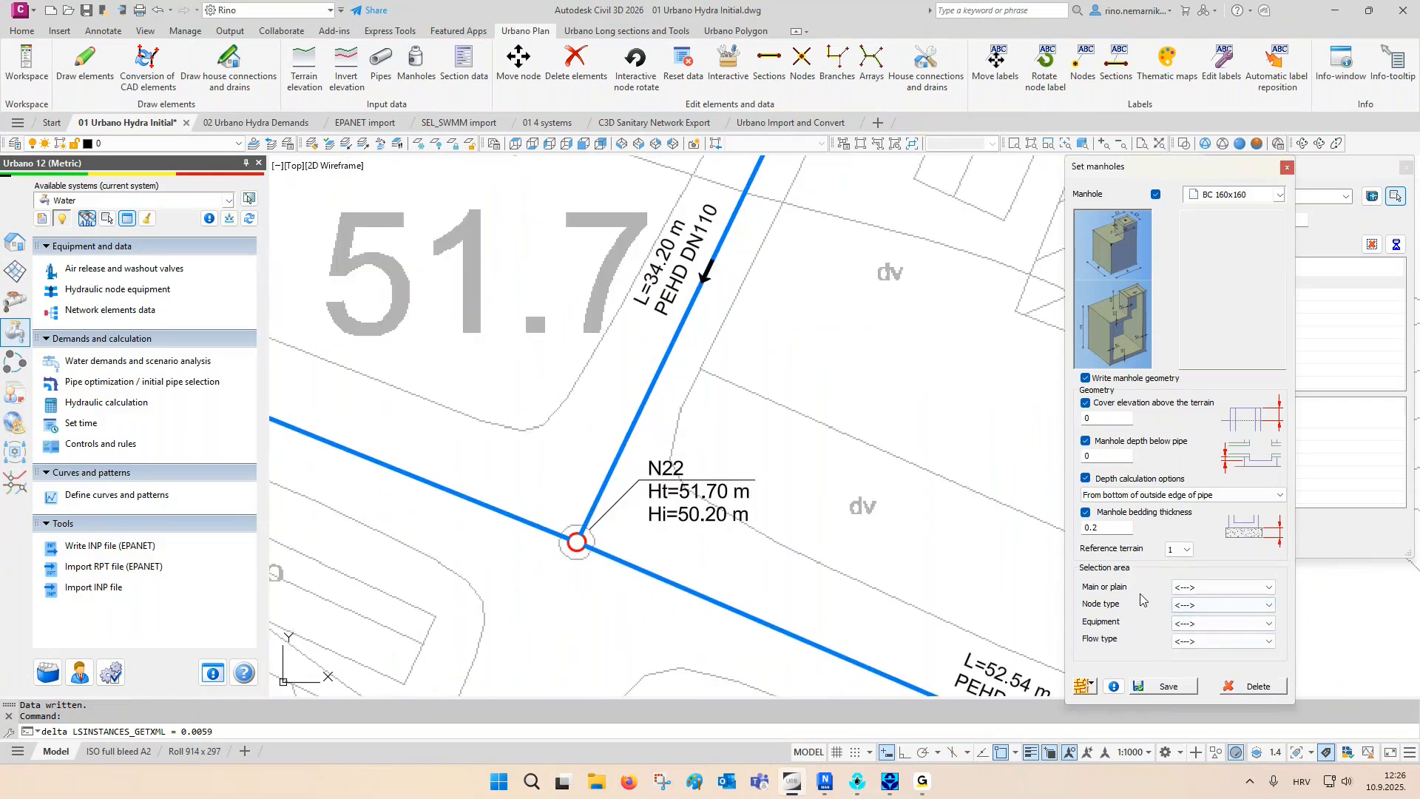
pyautogui.click(1197, 588)
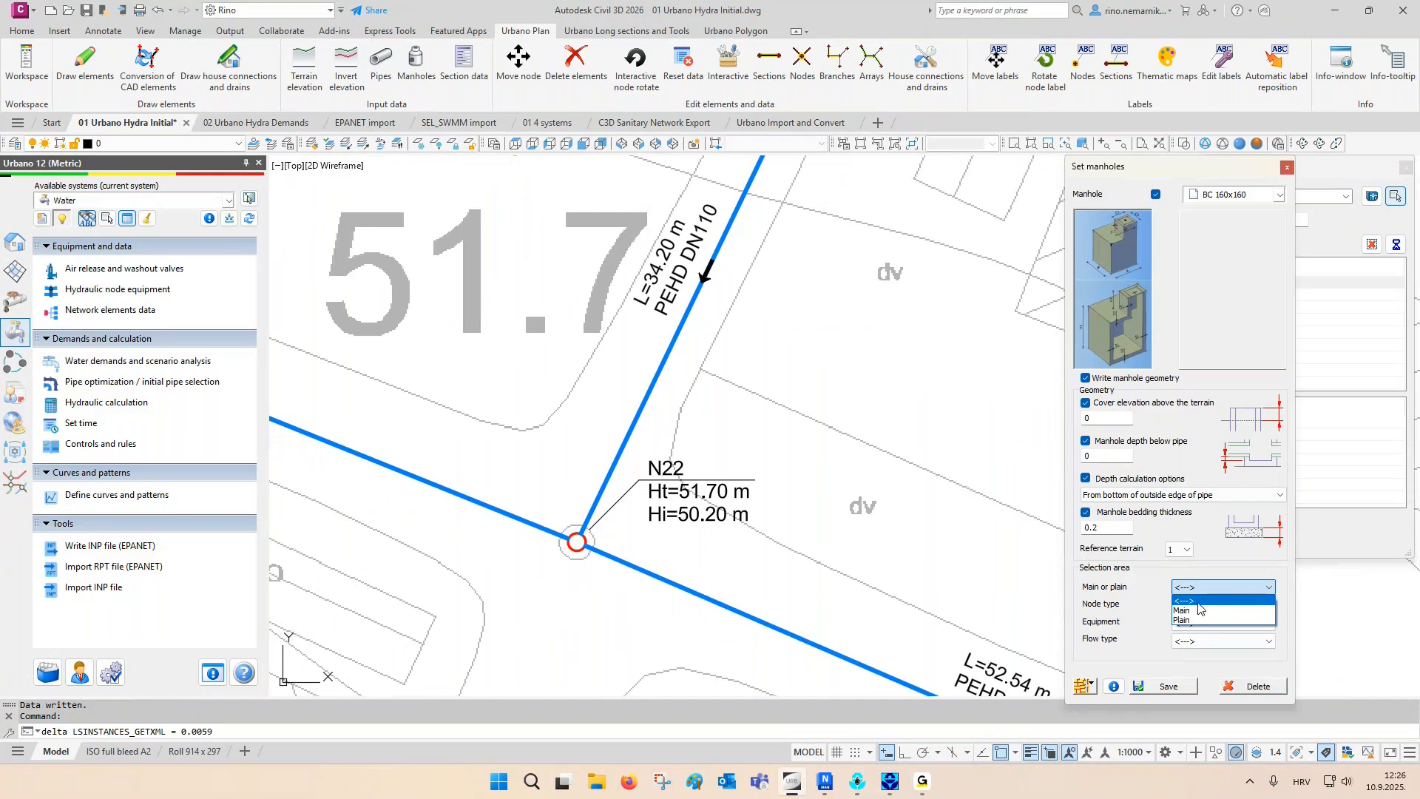
pyautogui.click(1187, 610)
pyautogui.click(1156, 686)
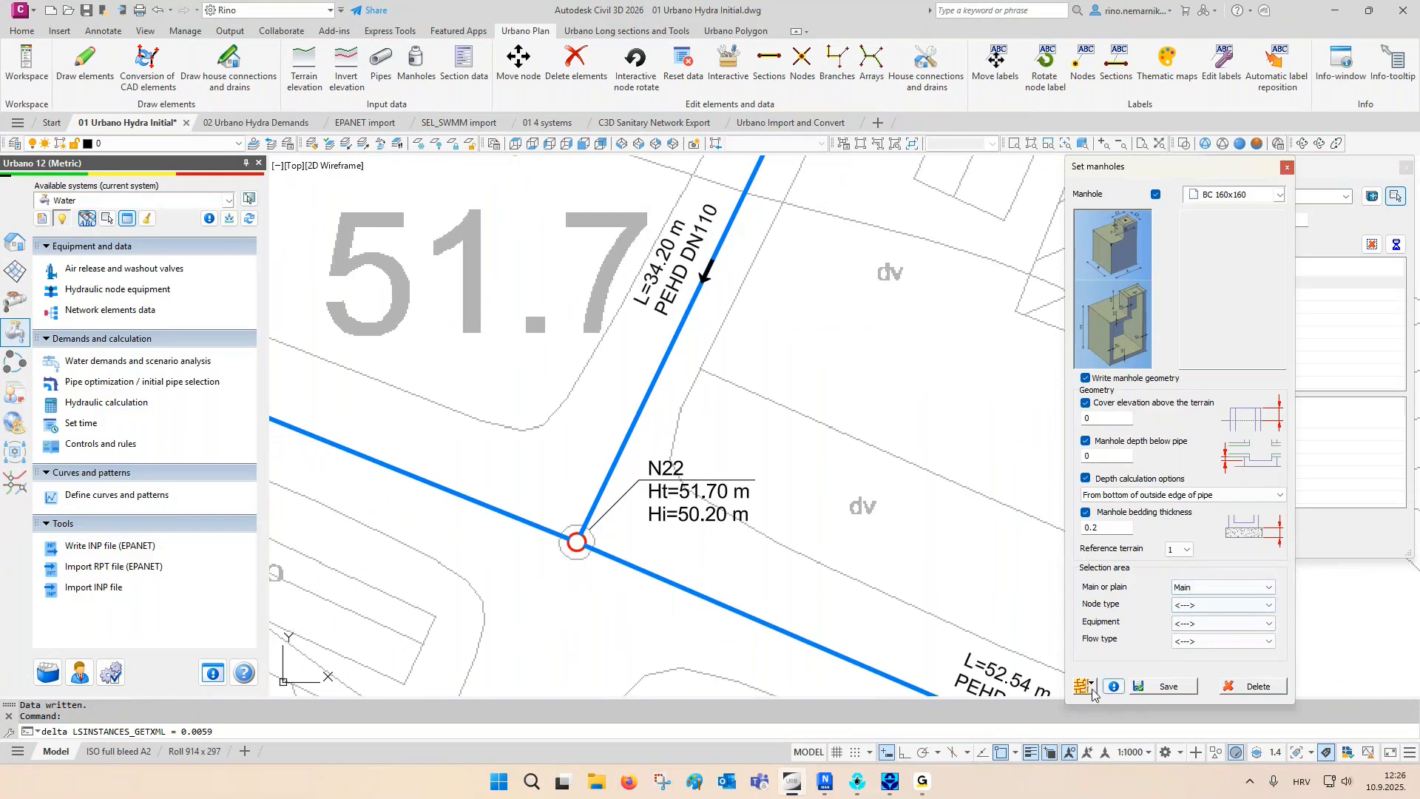
pyautogui.click(568, 574)
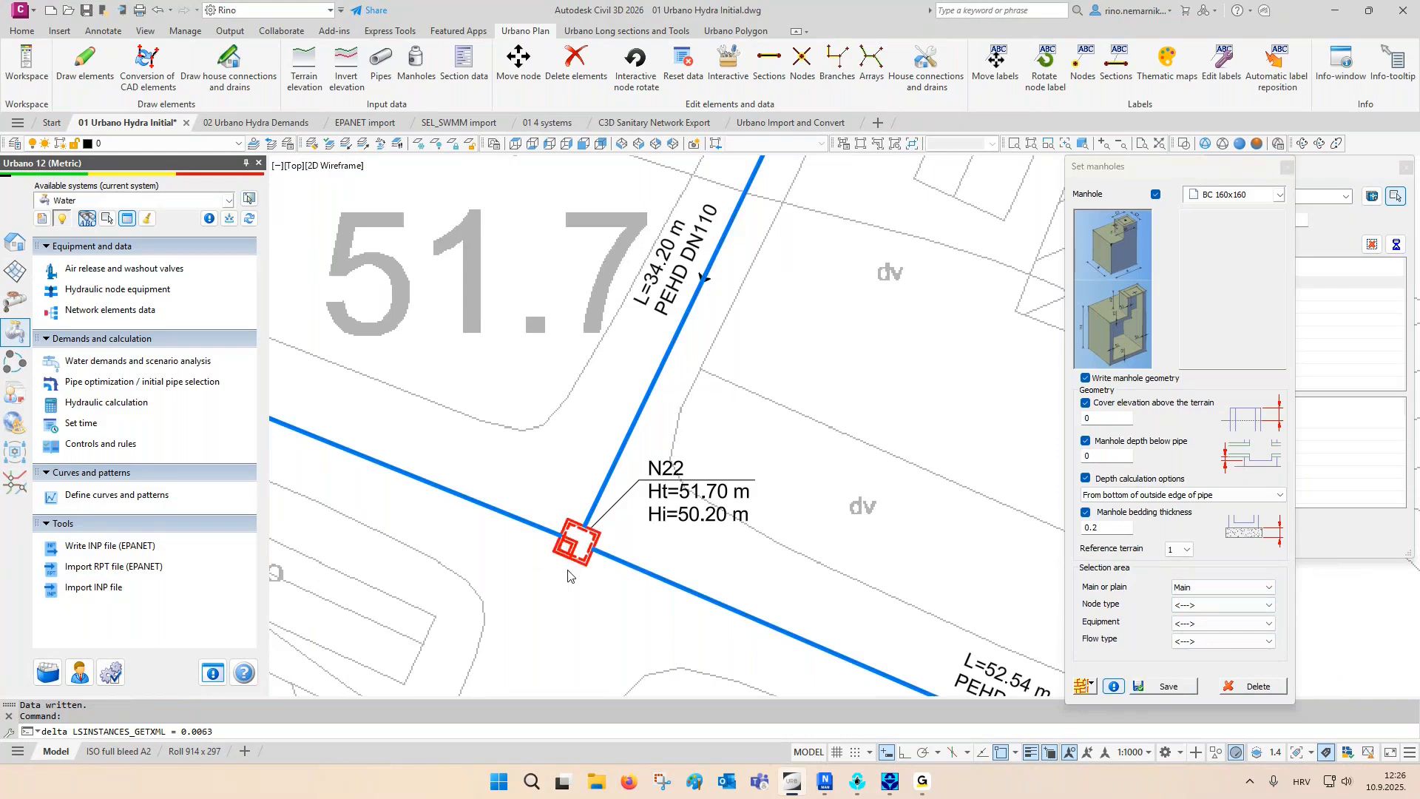
pyautogui.scroll(-2, 568, 571)
pyautogui.moveTo(704, 315); pyautogui.dragTo(658, 460, button='middle')
pyautogui.moveTo(763, 293); pyautogui.dragTo(691, 488, button='middle')
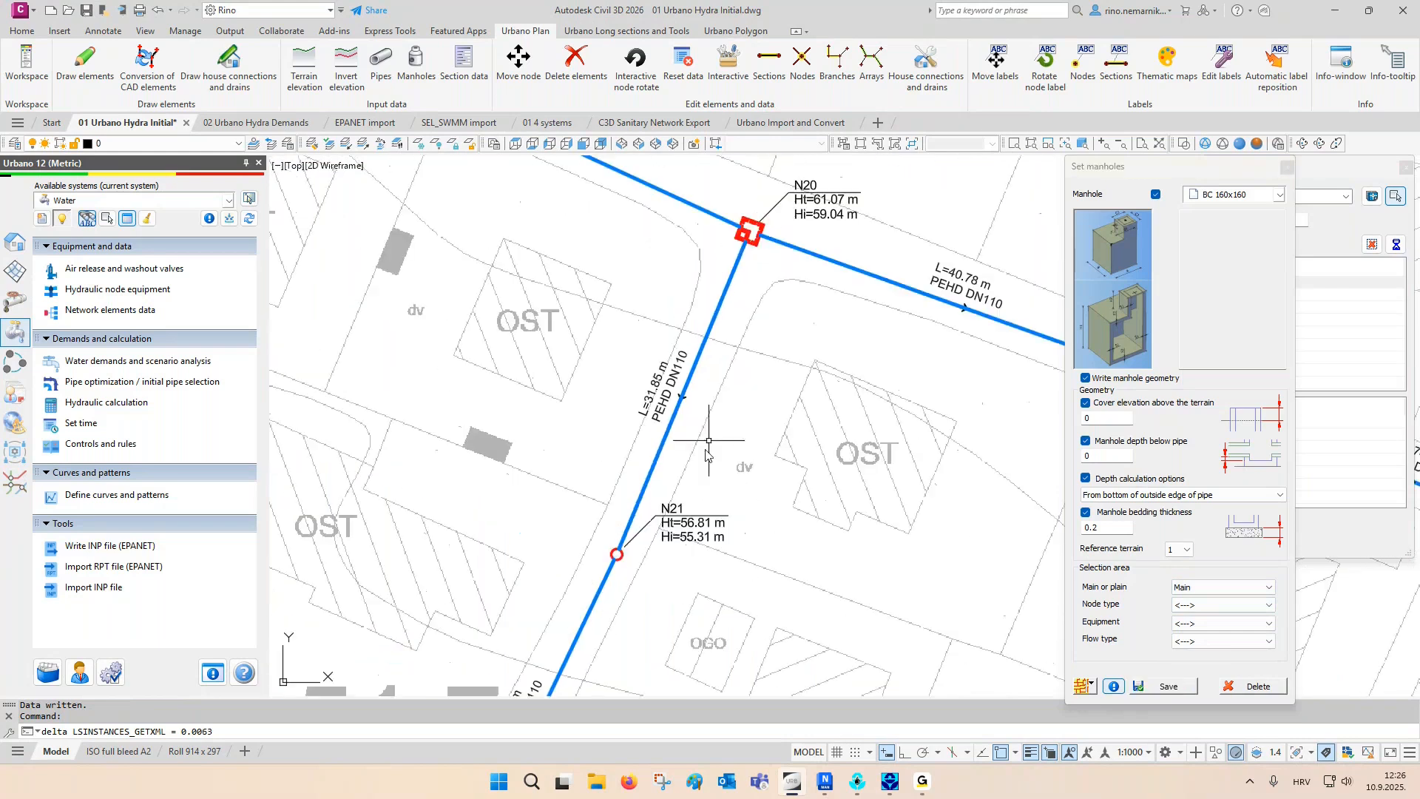
pyautogui.click(1287, 168)
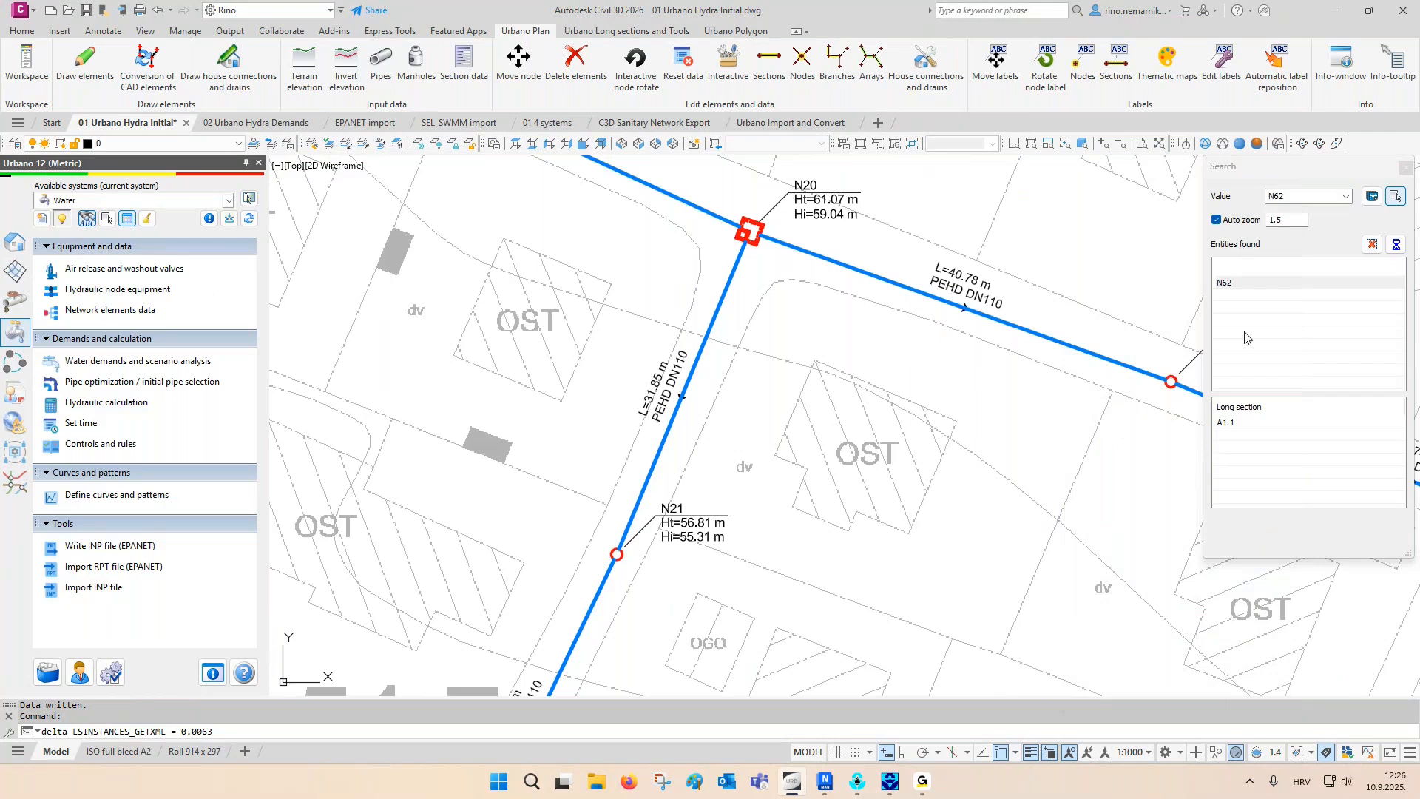
# - Show longitudinal section A1.1 from the search results and inspect the manholes at its valve nodes
pyautogui.doubleClick(1224, 422)
pyautogui.scroll(2, 895, 288)
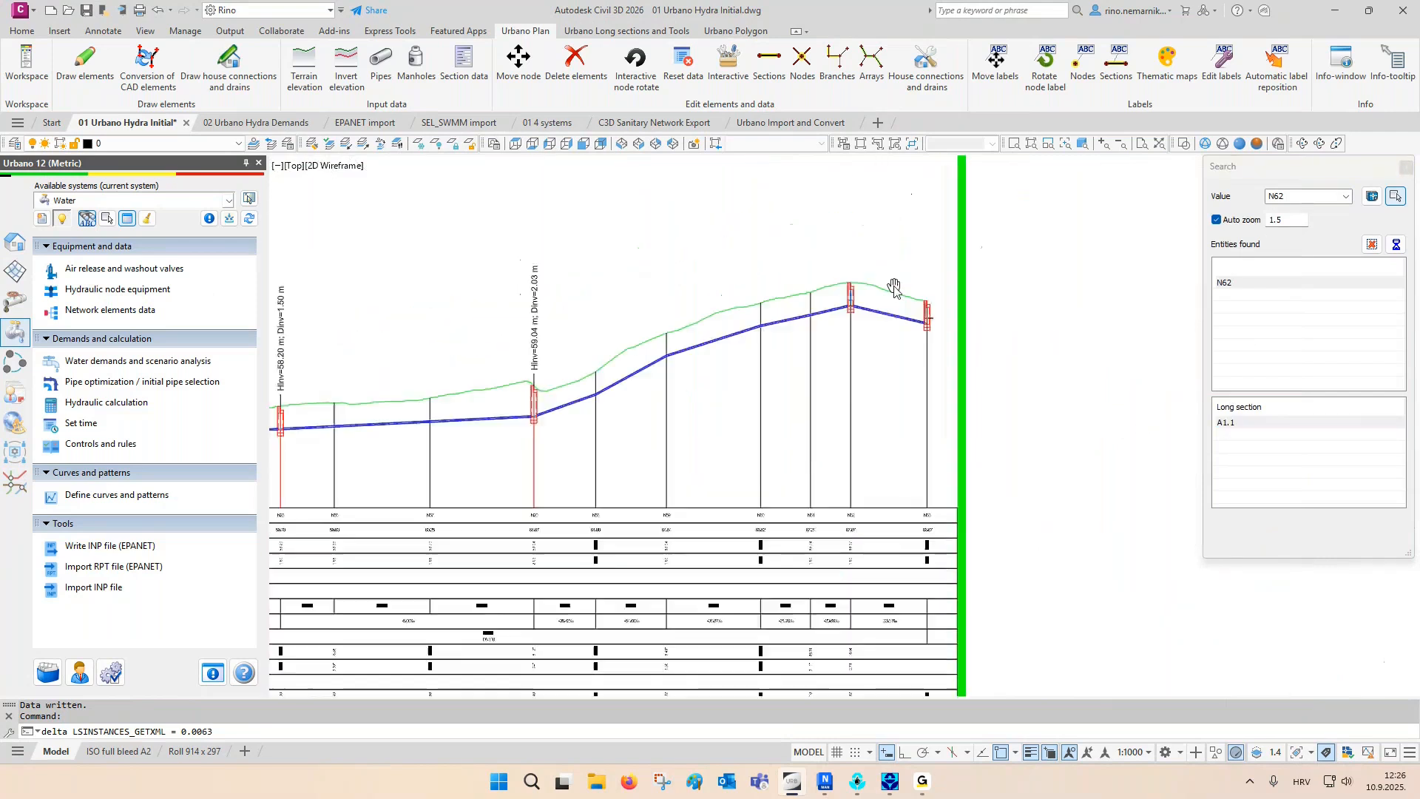
pyautogui.scroll(2, 894, 288)
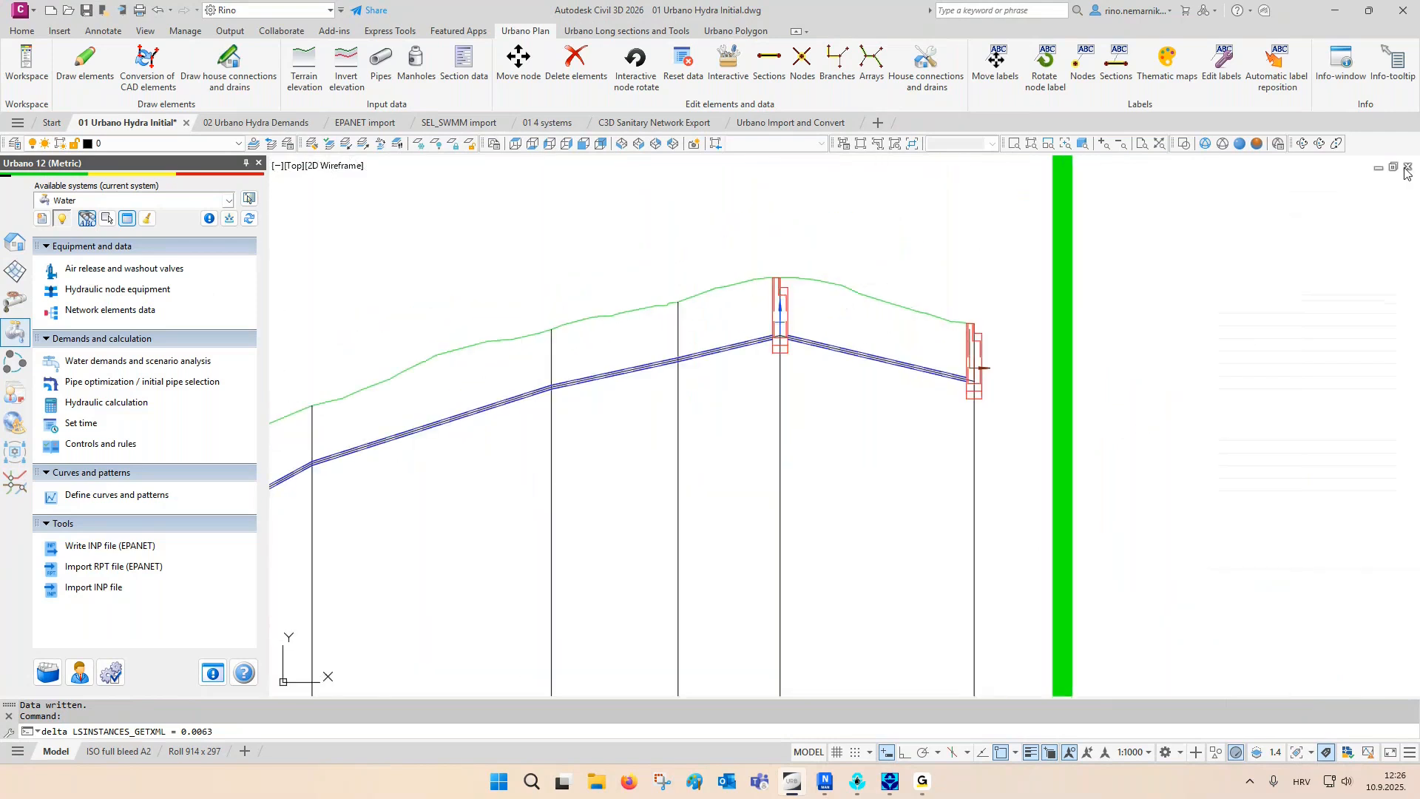
# - Examine the manholes at the valve nodes from N20 to end node N63 in longitudinal section A1.1
pyautogui.scroll(-3, 1100, 392)
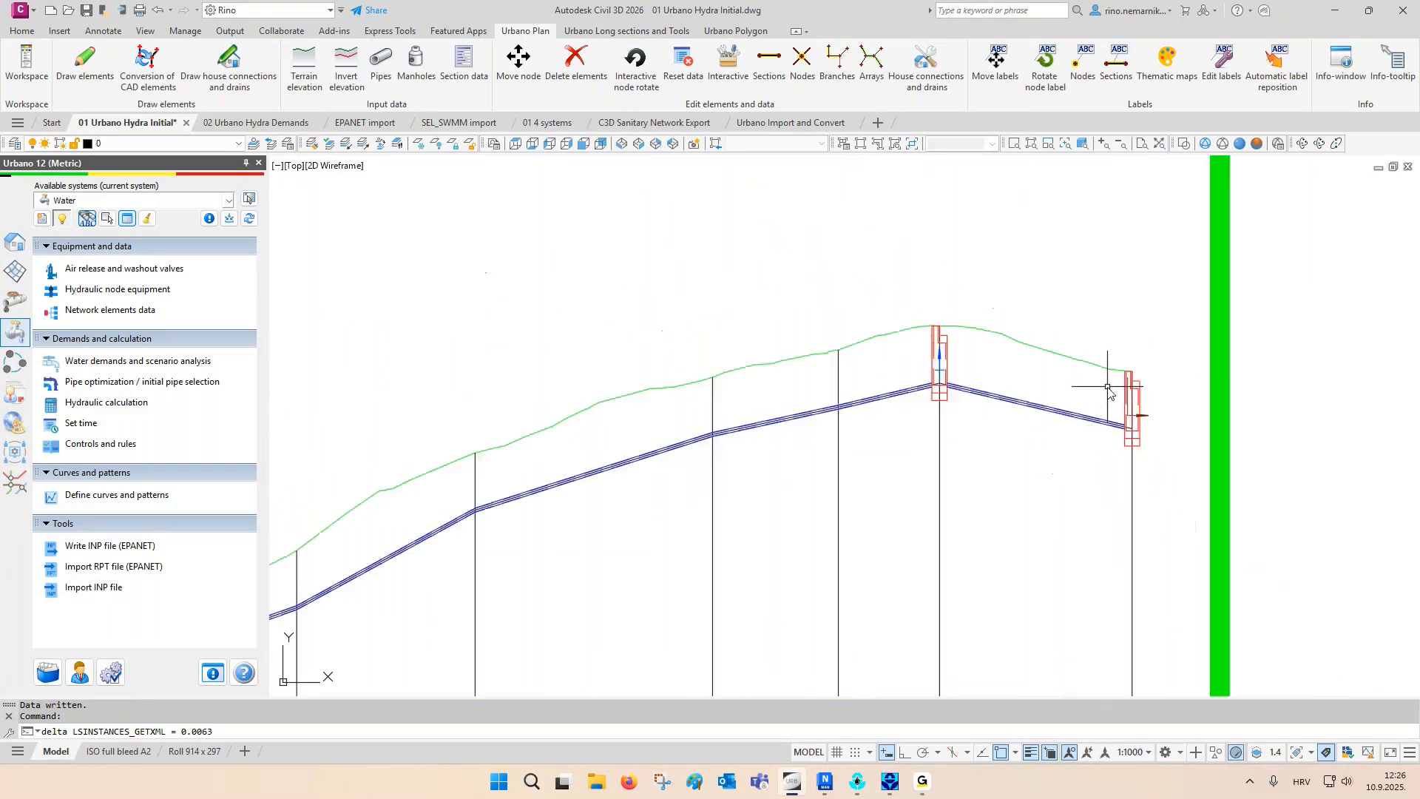
pyautogui.scroll(1, 1101, 400)
pyautogui.moveTo(505, 596); pyautogui.dragTo(534, 529, button='middle')
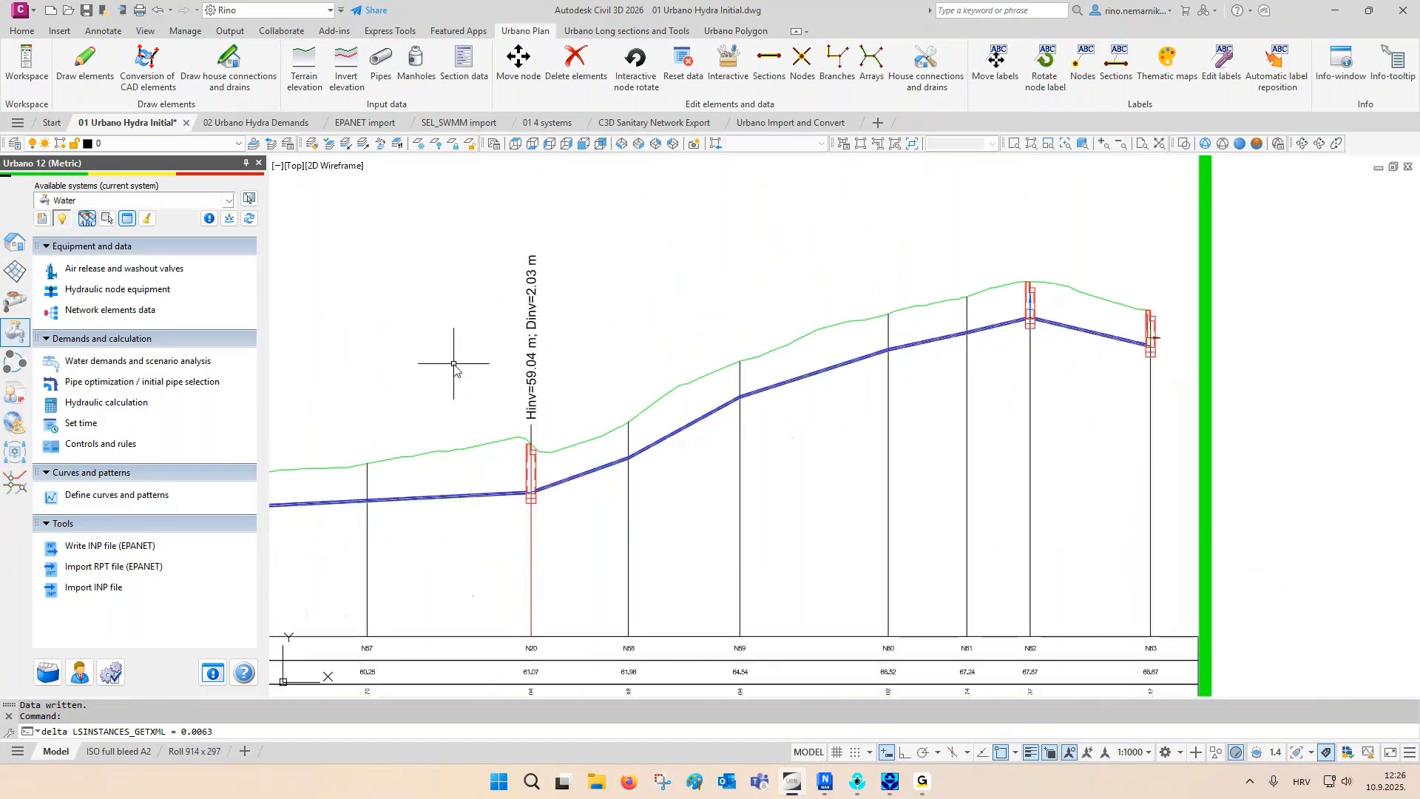
# - Switch to the 02 Urbano Hydra Demands drawing and clear any running command
pyautogui.click(150, 217)
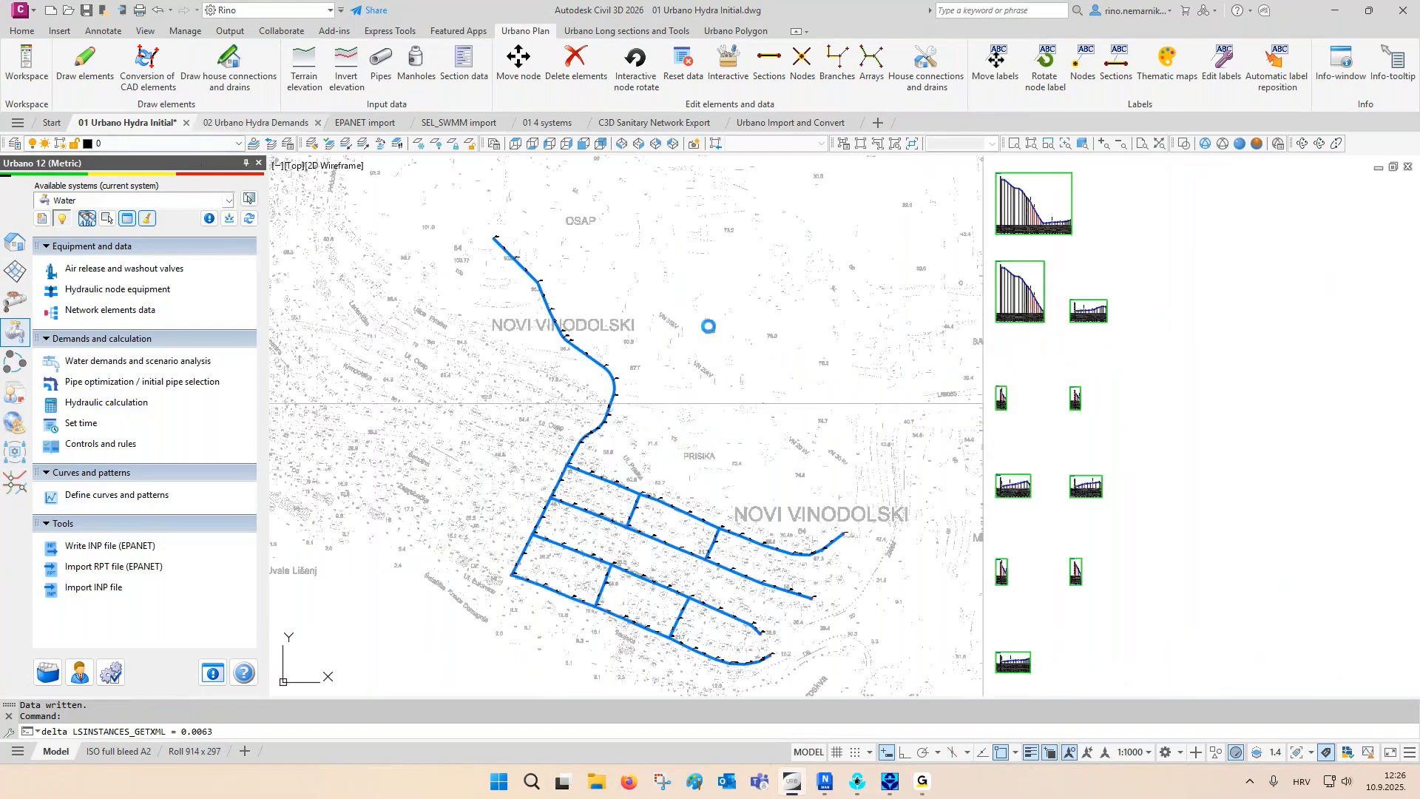
pyautogui.hotkey('ctrl', 'Tab')
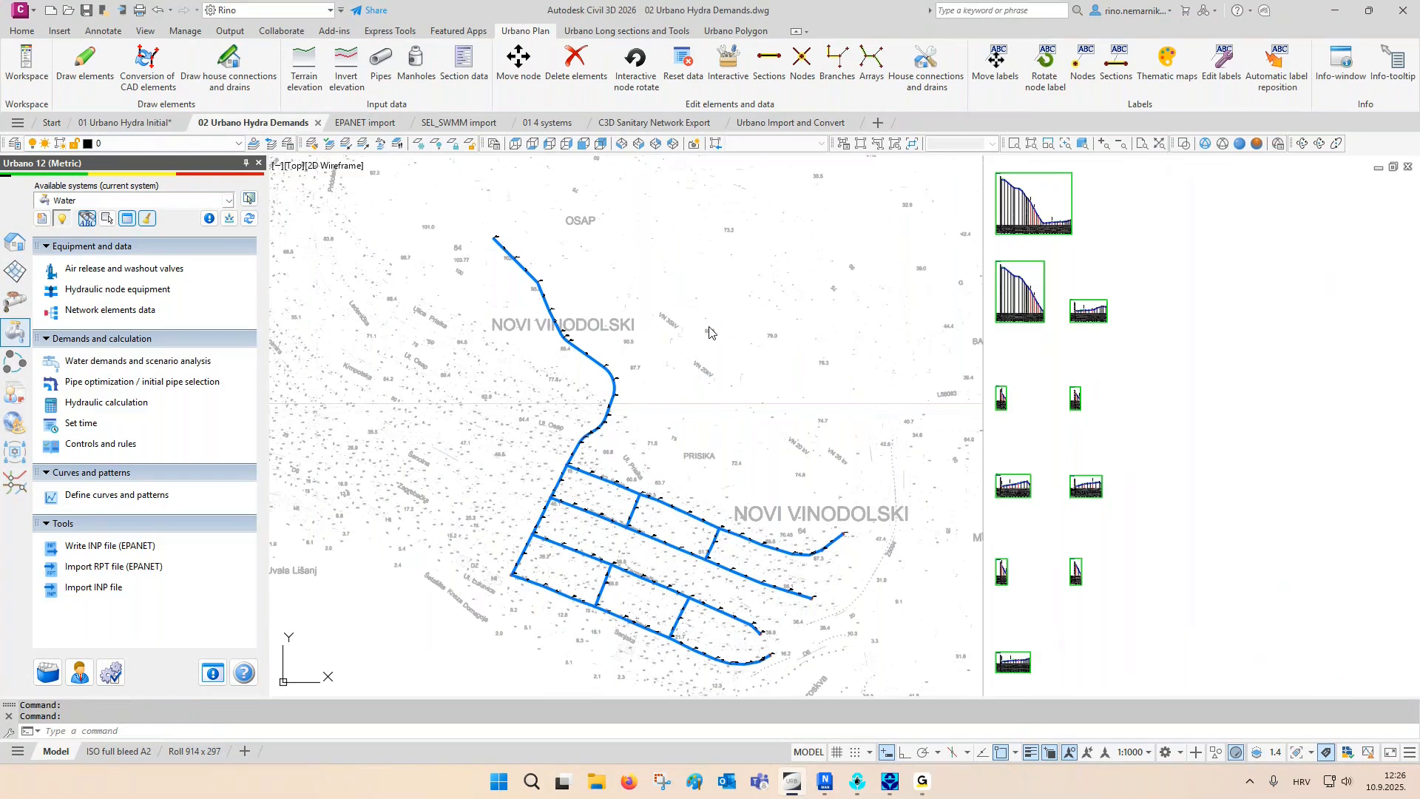
pyautogui.click(705, 328)
pyautogui.press('Escape')
pyautogui.press('Escape')
pyautogui.press('Escape')
# - Open the hydraulic node equipment settings and limit their selection to the network's starting node A1-1
pyautogui.moveTo(527, 308); pyautogui.dragTo(863, 423, button='middle')
pyautogui.scroll(6, 816, 307)
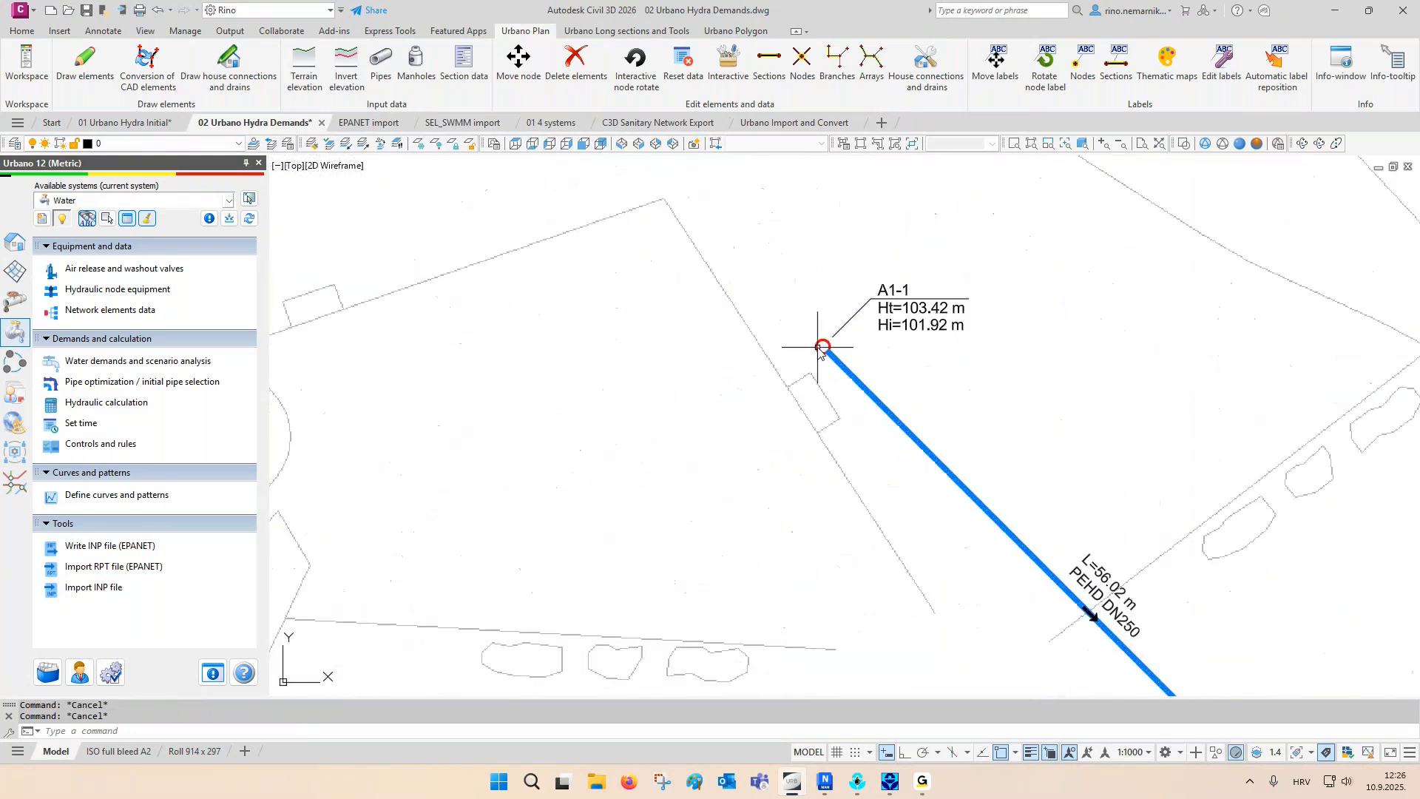
pyautogui.moveTo(818, 344); pyautogui.dragTo(818, 368, button='middle')
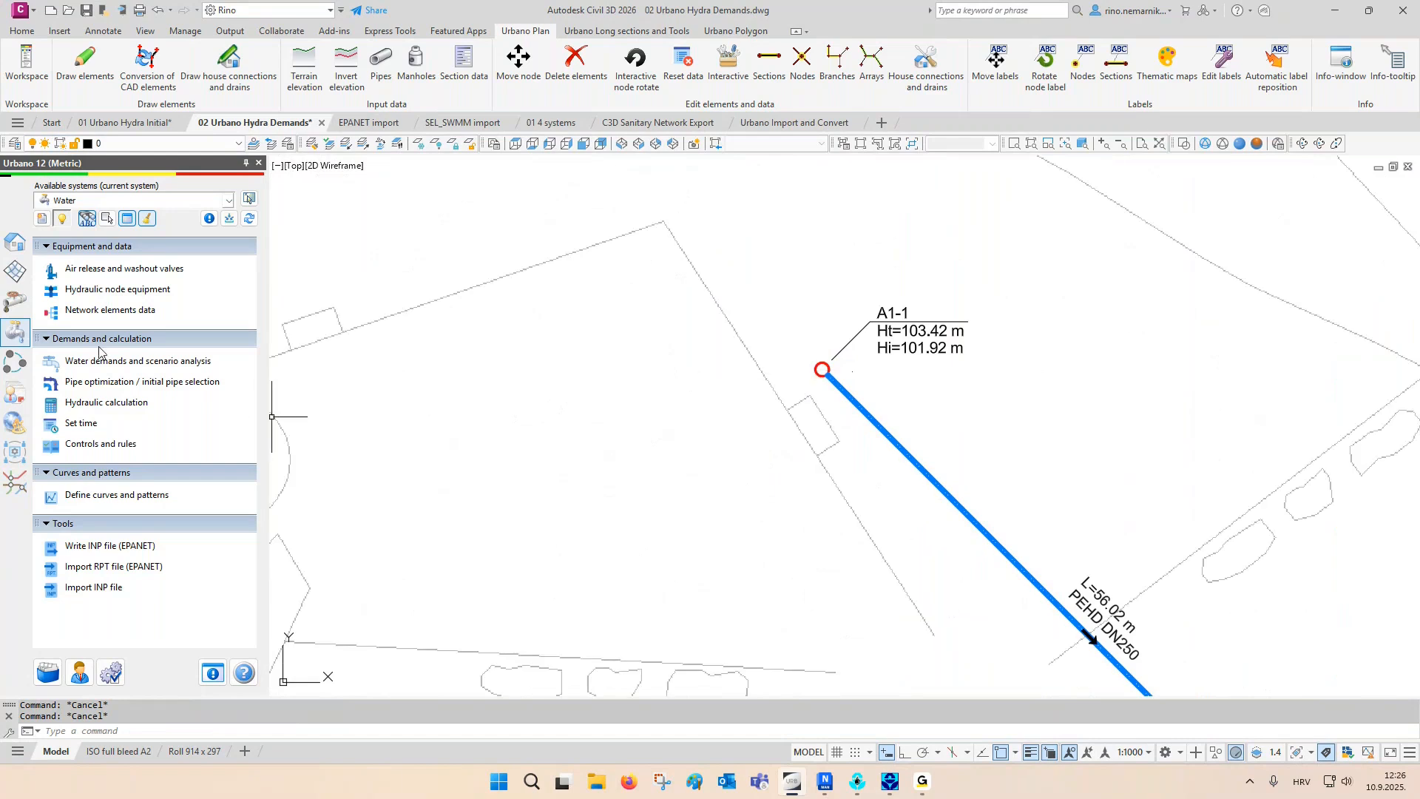
pyautogui.click(88, 290)
pyautogui.moveTo(560, 209); pyautogui.dragTo(406, 176)
pyautogui.click(397, 299)
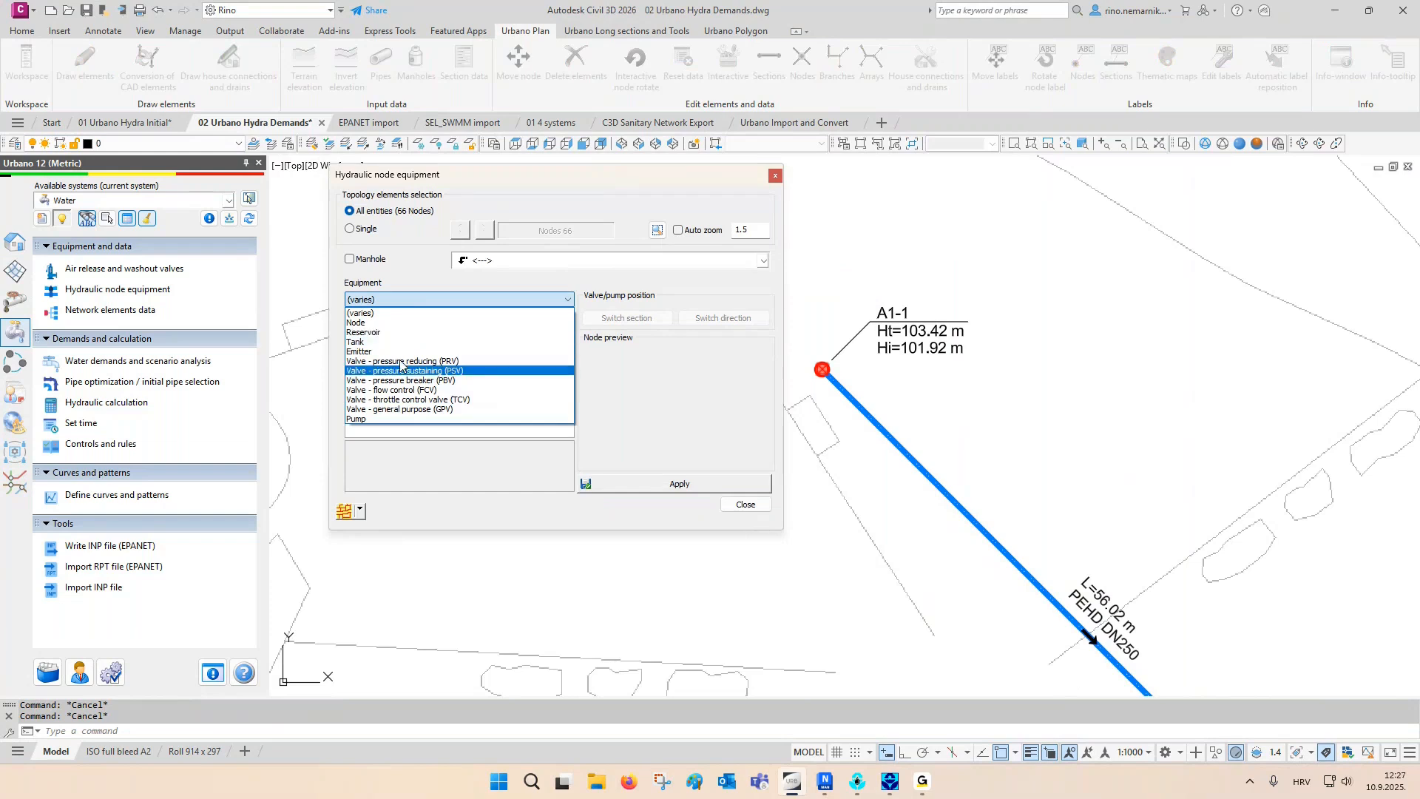
pyautogui.click(384, 509)
pyautogui.click(360, 511)
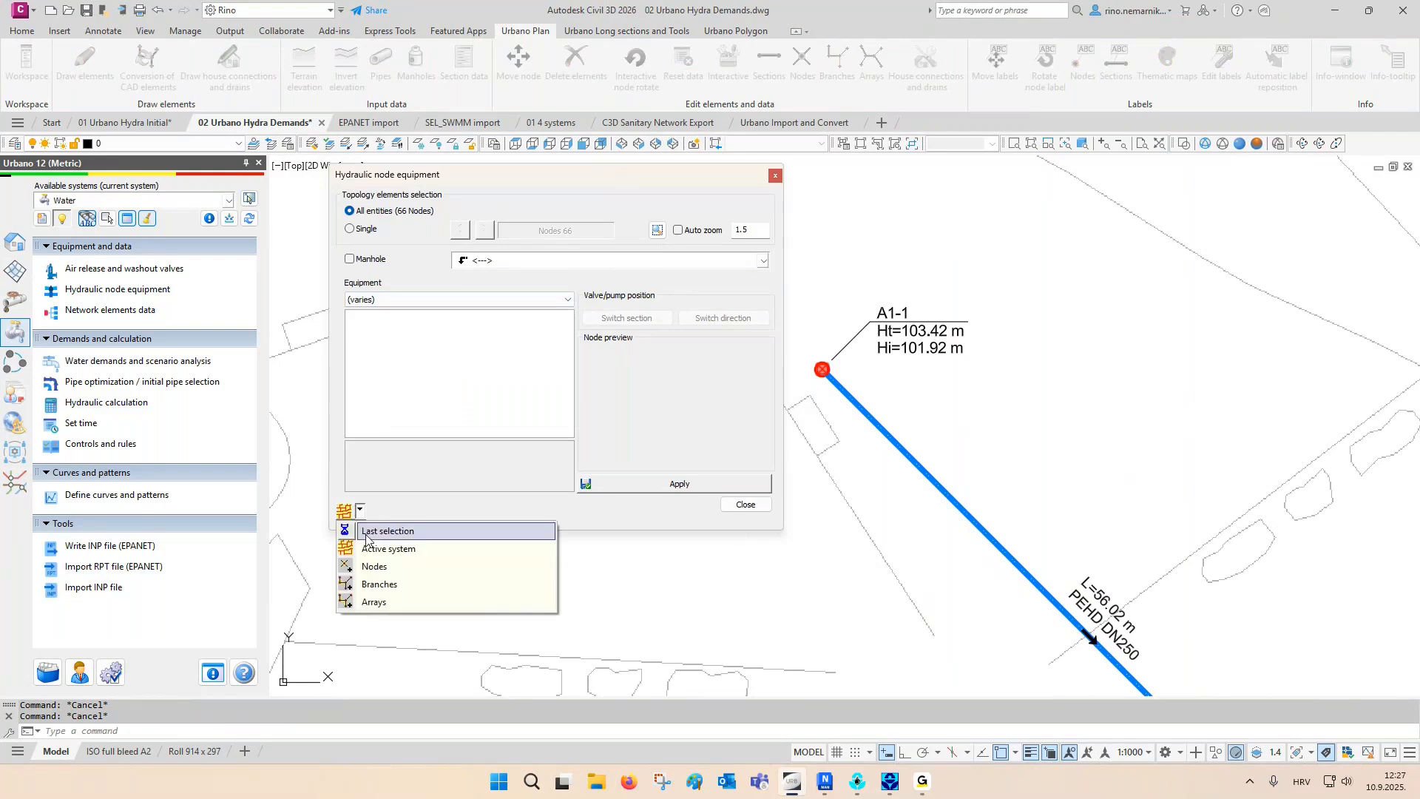
pyautogui.click(374, 570)
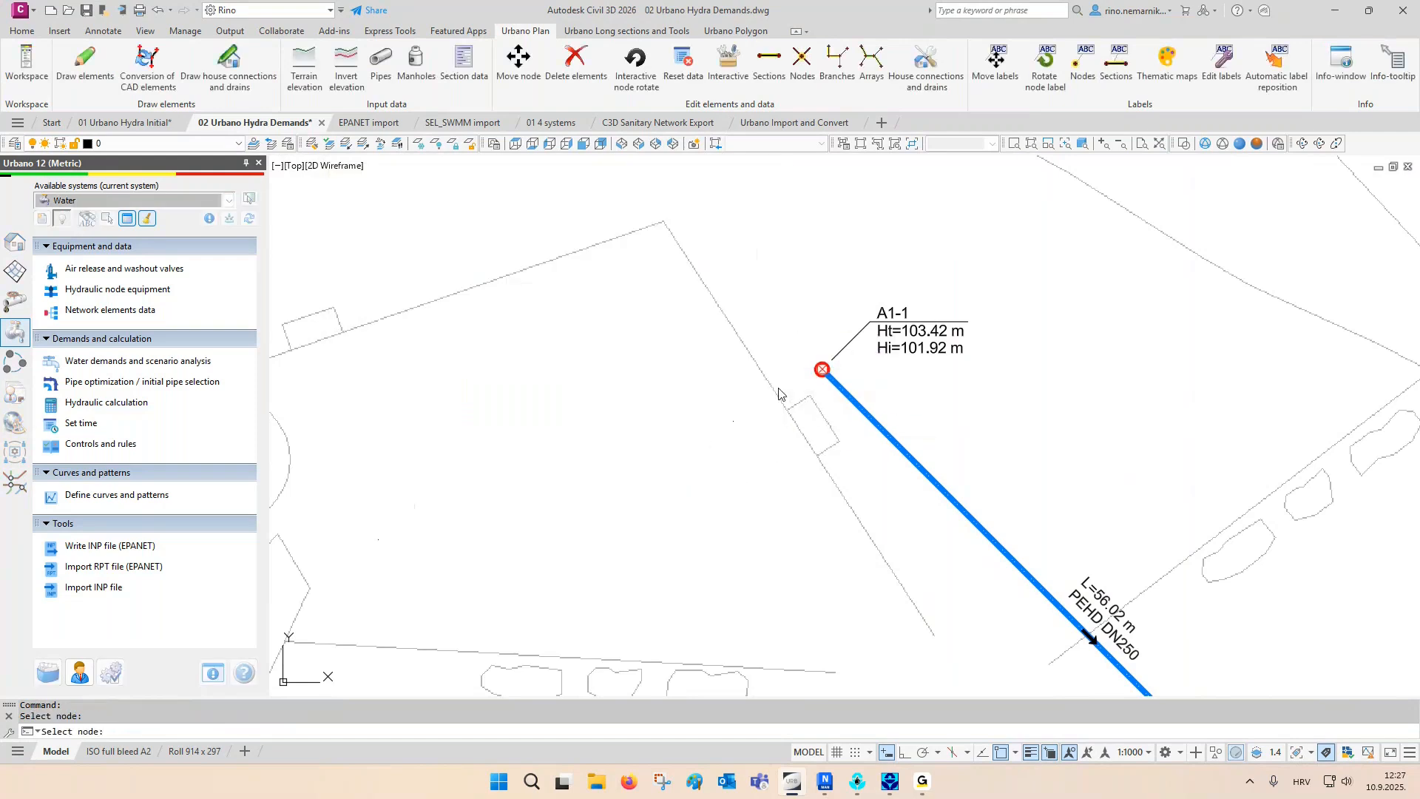
pyautogui.click(779, 389)
# - Assign a Tank to node A1-1 with its default water levels and diameter, apply it and close the equipment settings
pyautogui.click(375, 299)
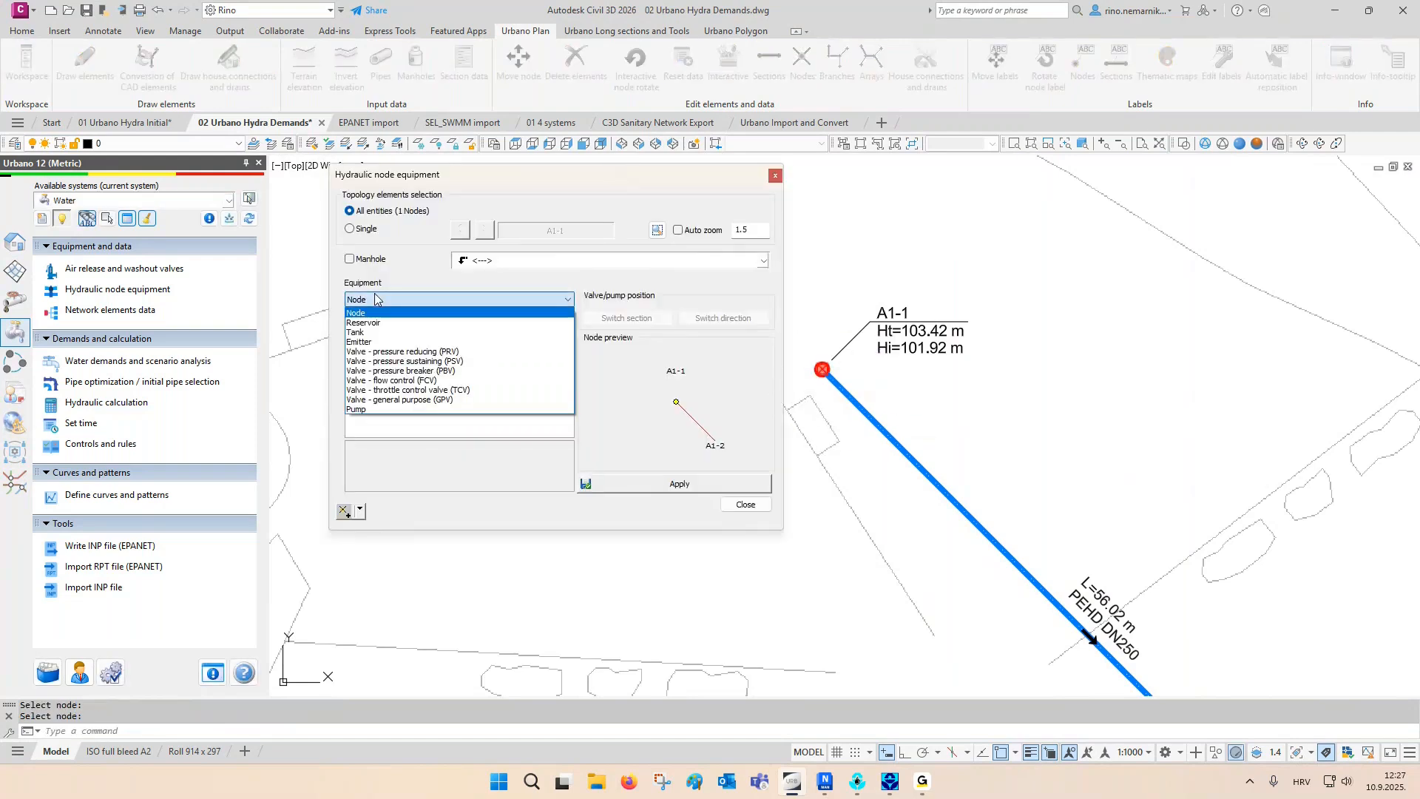
pyautogui.click(385, 332)
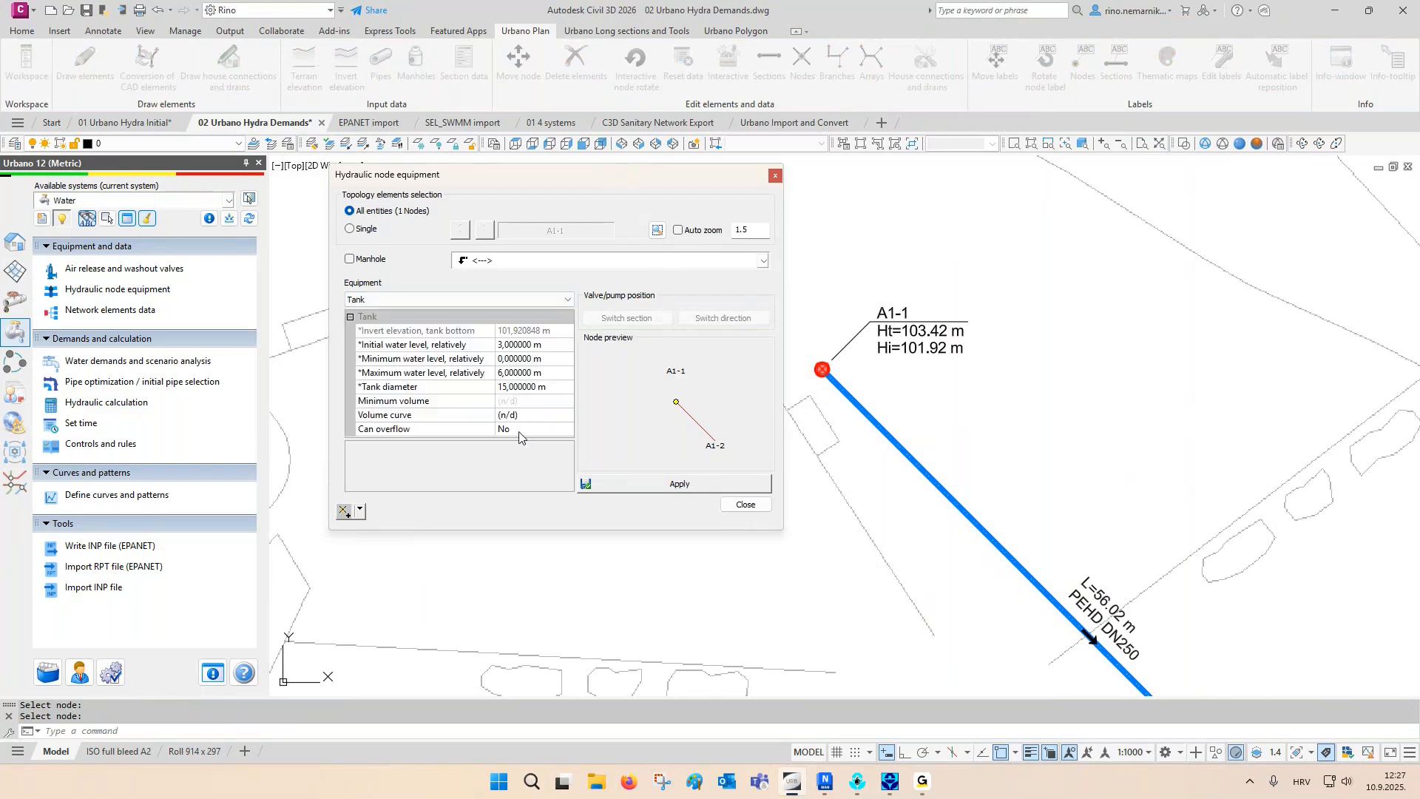
pyautogui.click(652, 483)
pyautogui.click(732, 504)
pyautogui.moveTo(750, 429); pyautogui.dragTo(619, 453, button='middle')
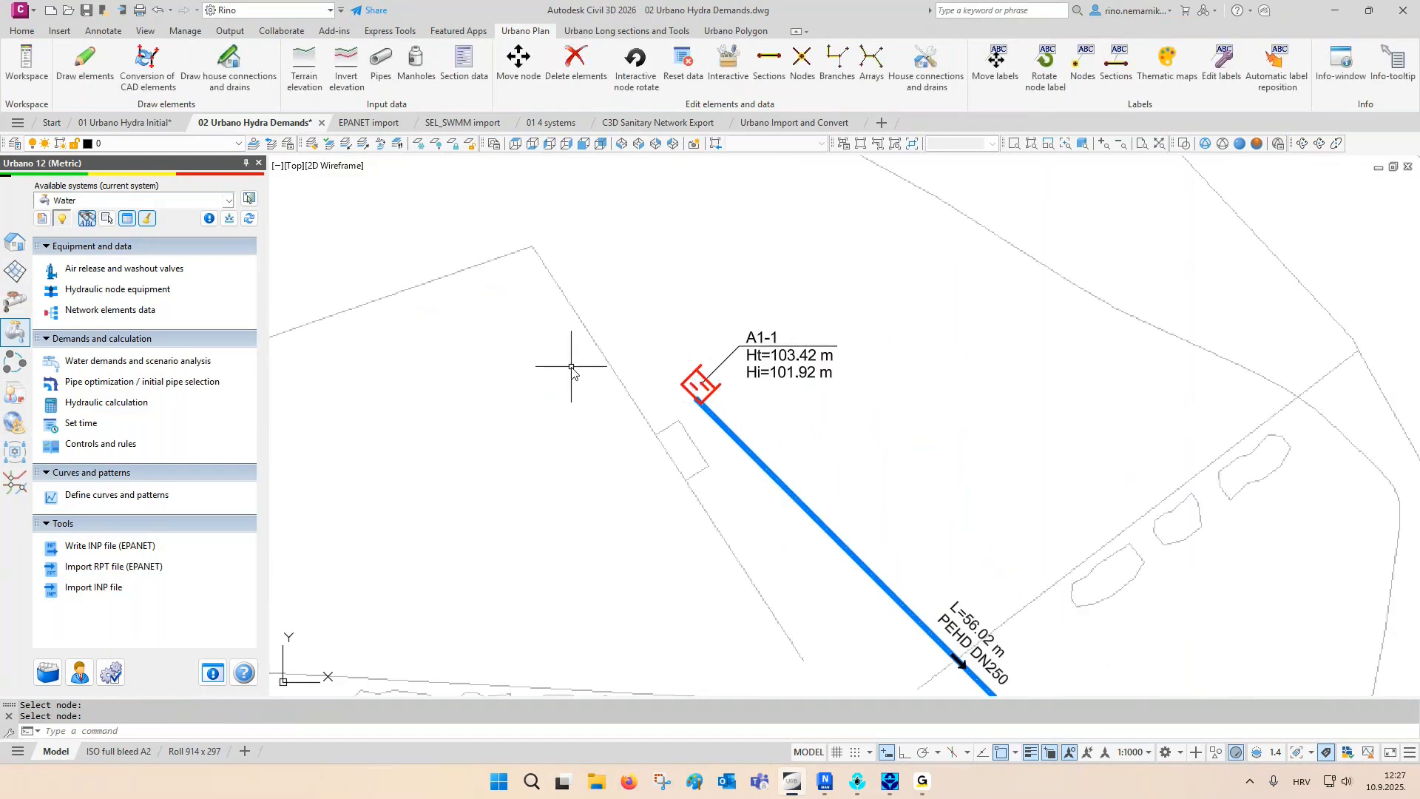
# - Examine how the tank at node A1-1 is drawn at the start of the first longitudinal section
pyautogui.scroll(-13, 571, 367)
pyautogui.moveTo(1183, 354); pyautogui.dragTo(818, 429, button='middle')
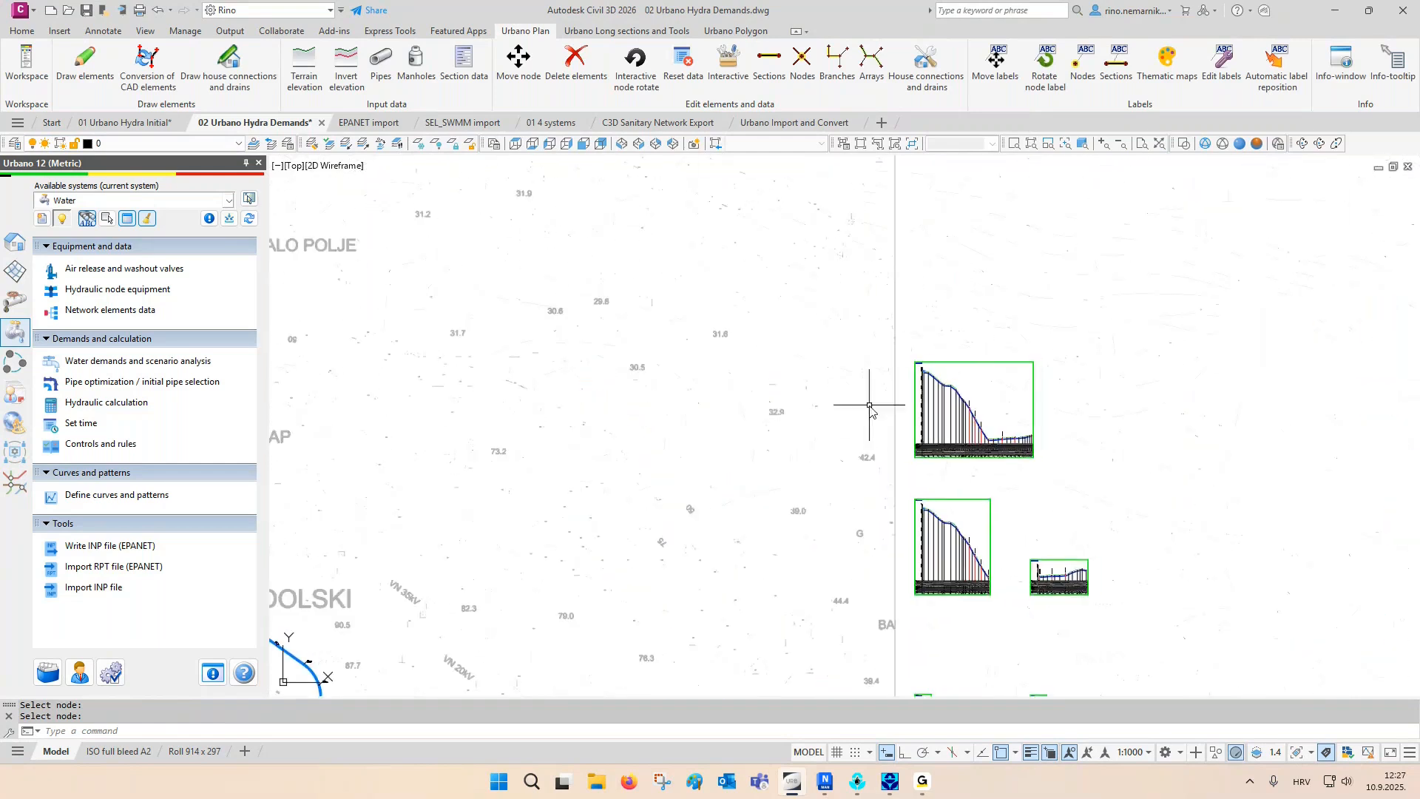
pyautogui.scroll(8, 935, 373)
pyautogui.scroll(3, 937, 374)
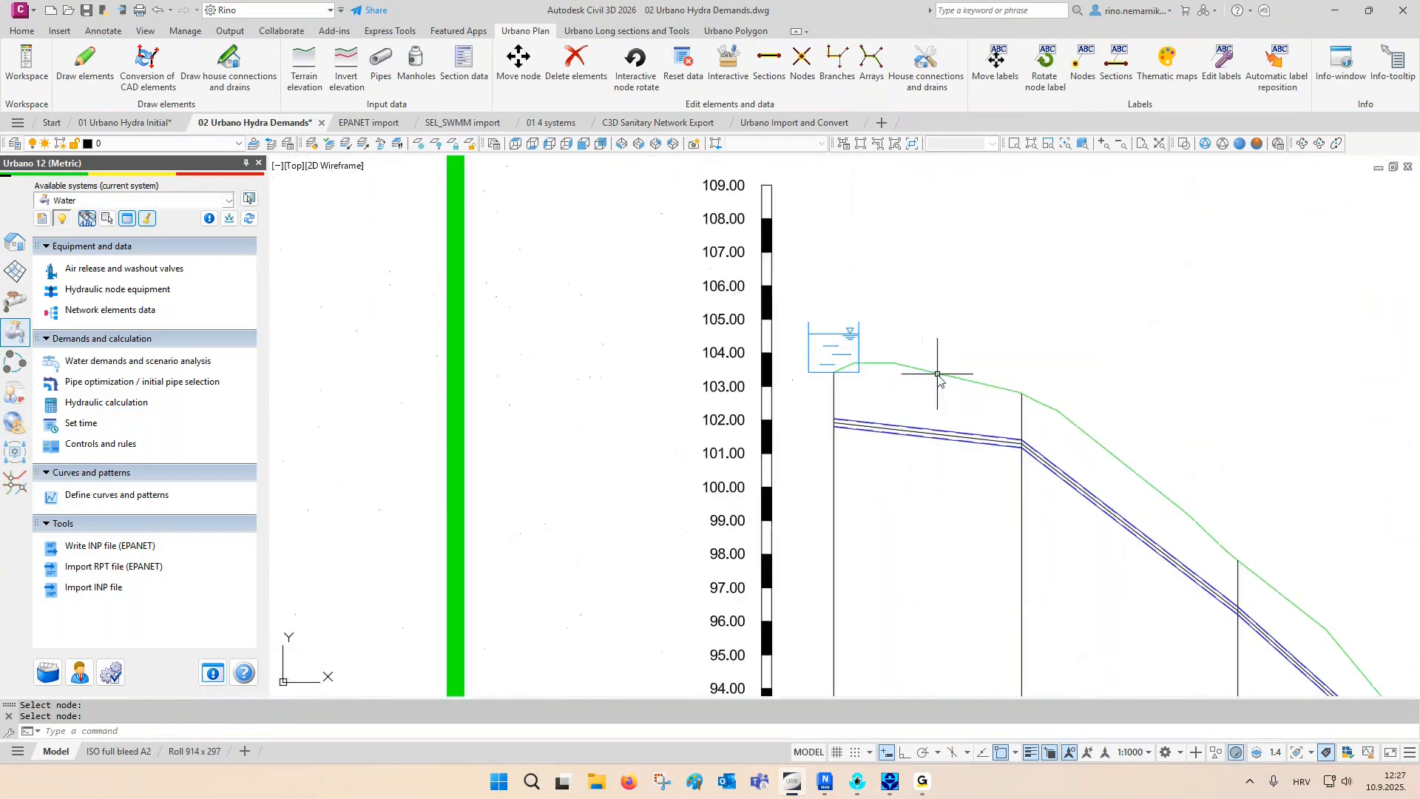
pyautogui.press('Escape')
# - Show the whole network and open the water demands and scenario analysis for the Water system
pyautogui.moveTo(929, 359); pyautogui.dragTo(929, 361, button='middle')
pyautogui.middleClick(927, 360)
pyautogui.scroll(2, 1169, 507)
pyautogui.moveTo(1103, 510); pyautogui.dragTo(712, 500, button='middle')
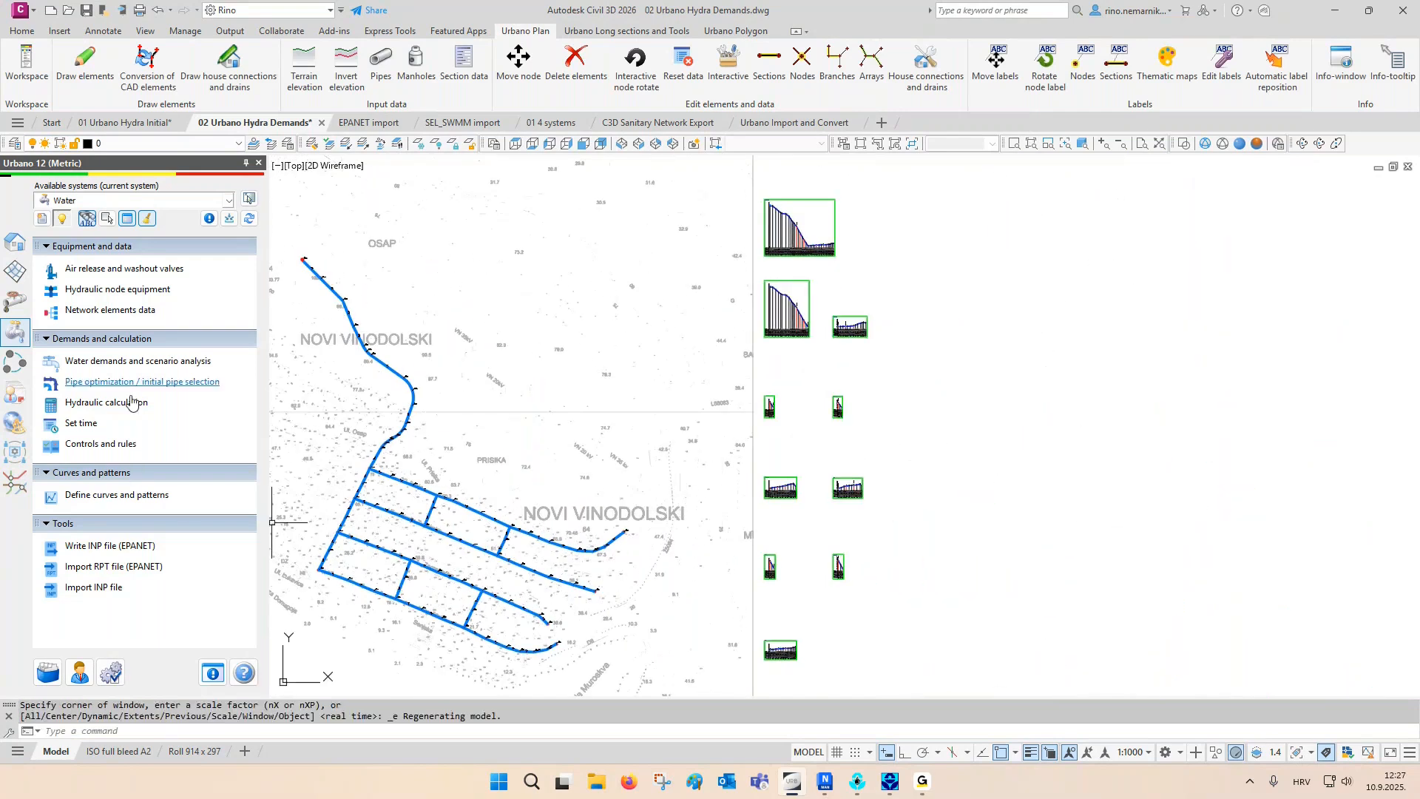
pyautogui.click(134, 362)
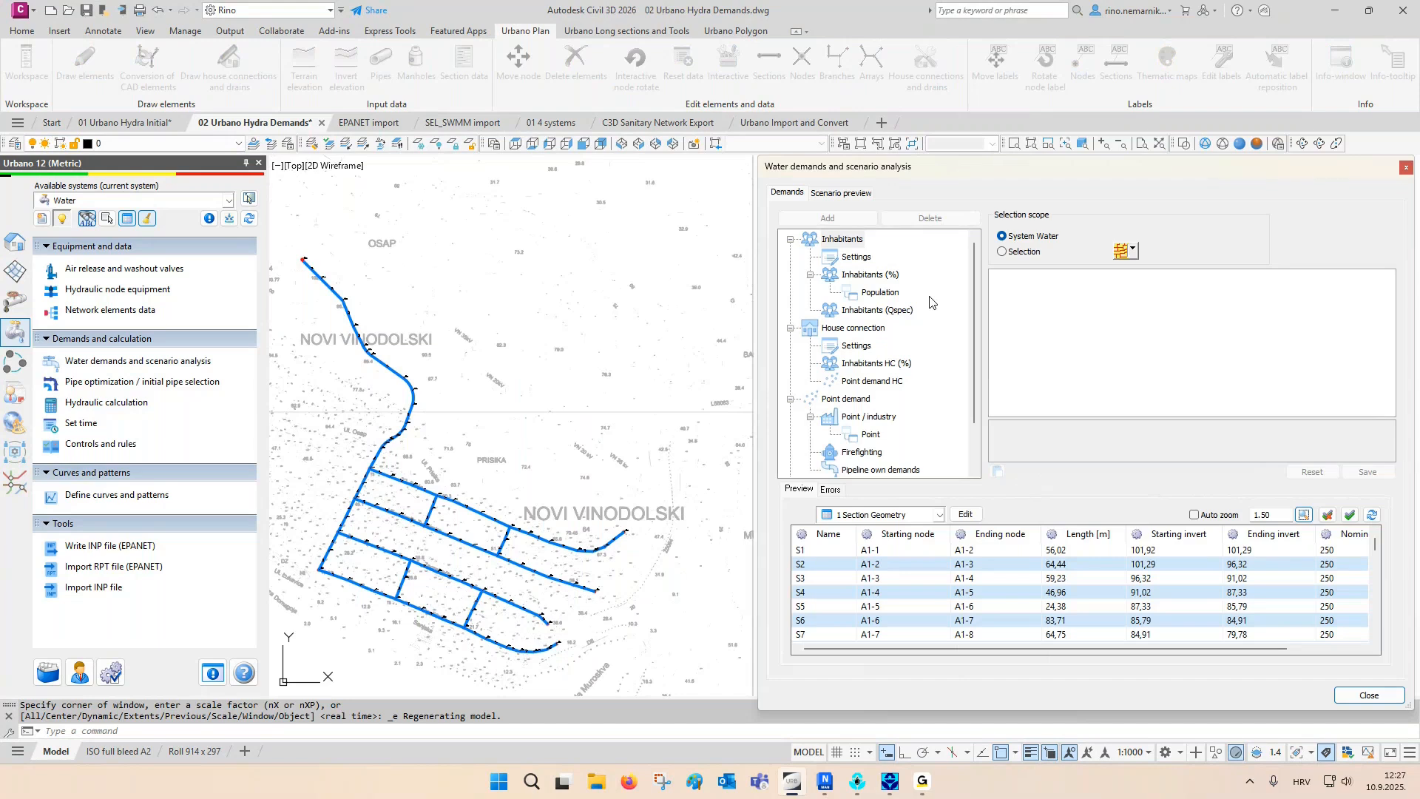
# - Apply the Population demand to the nodes of the four side branches and their connecting pipes, leaving out the supply pipeline from A1-1
pyautogui.click(880, 293)
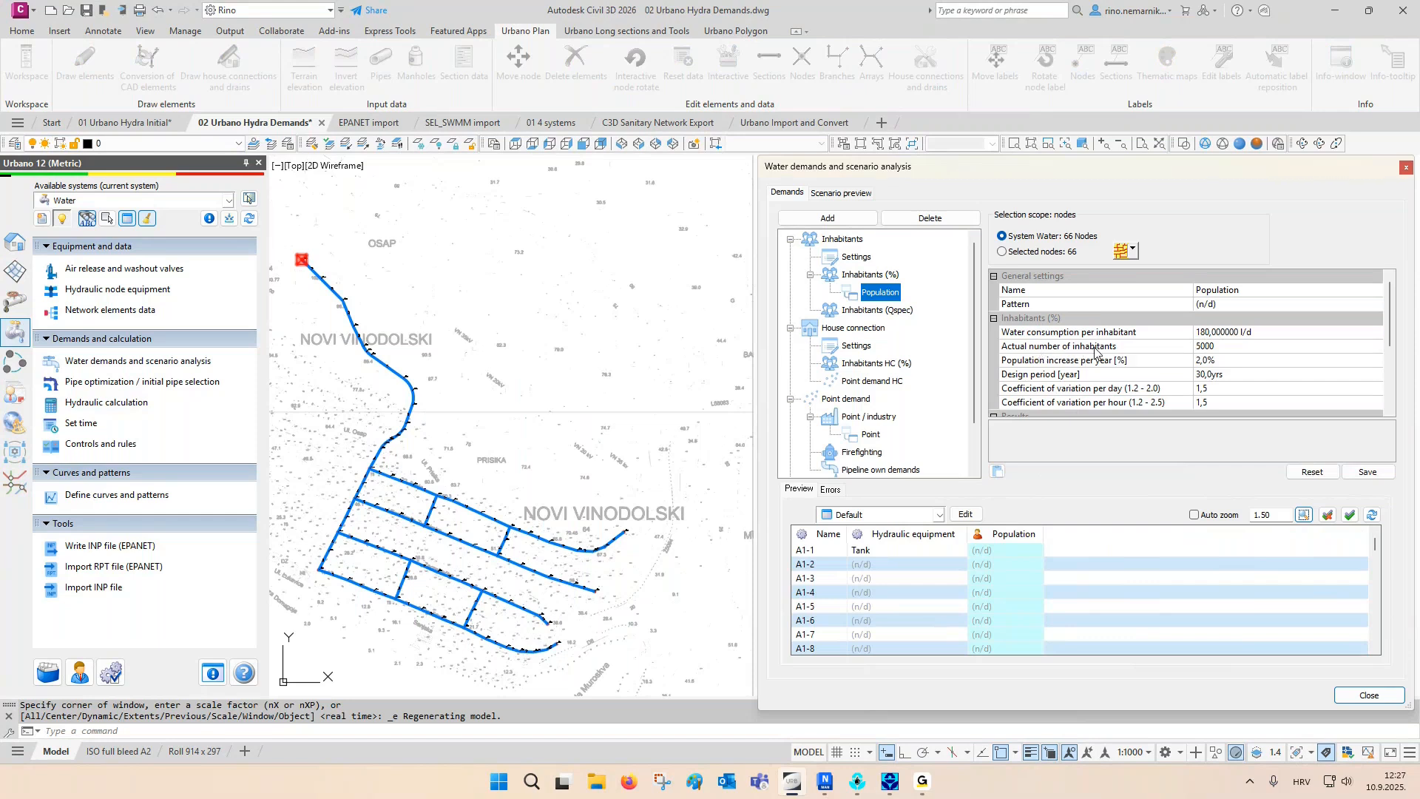
pyautogui.click(1132, 252)
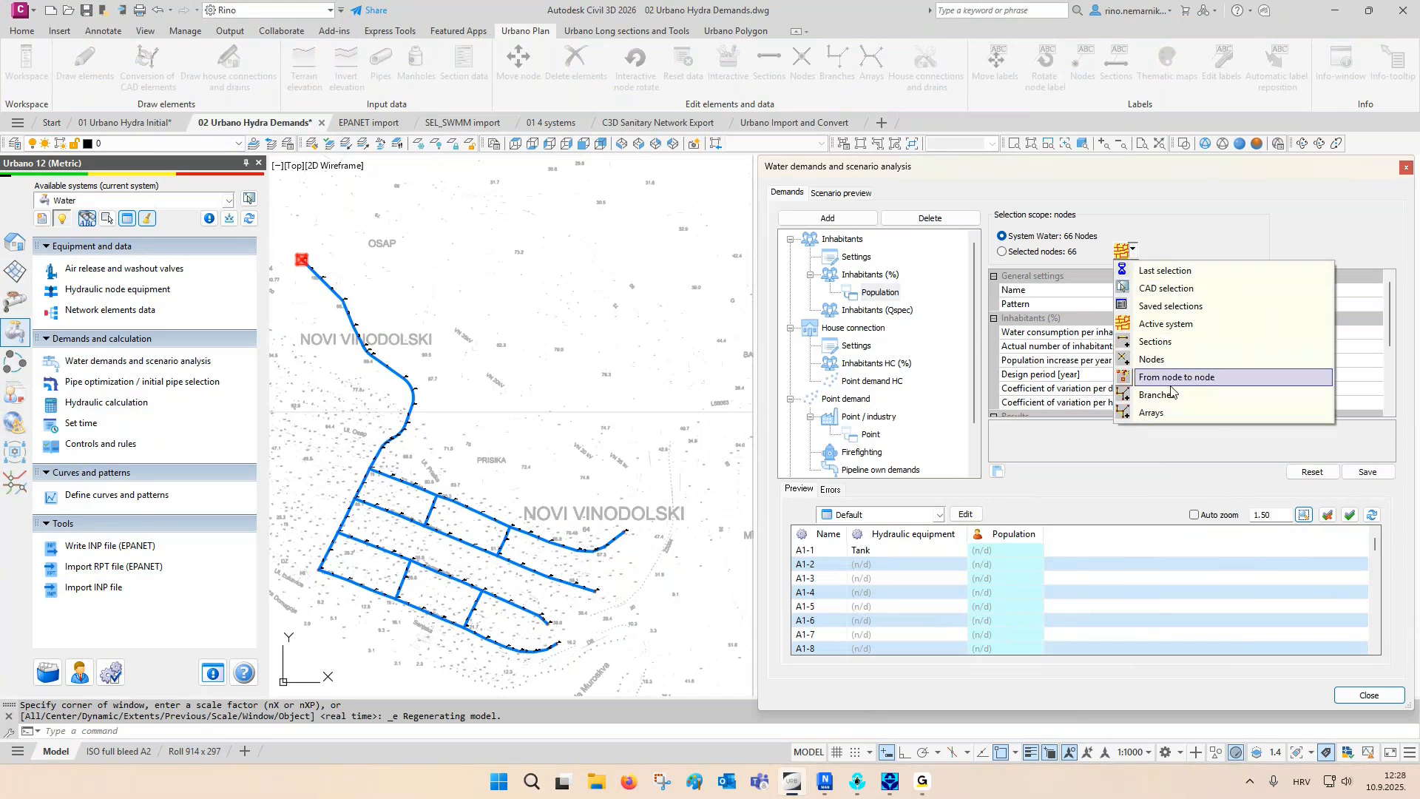
pyautogui.click(1172, 294)
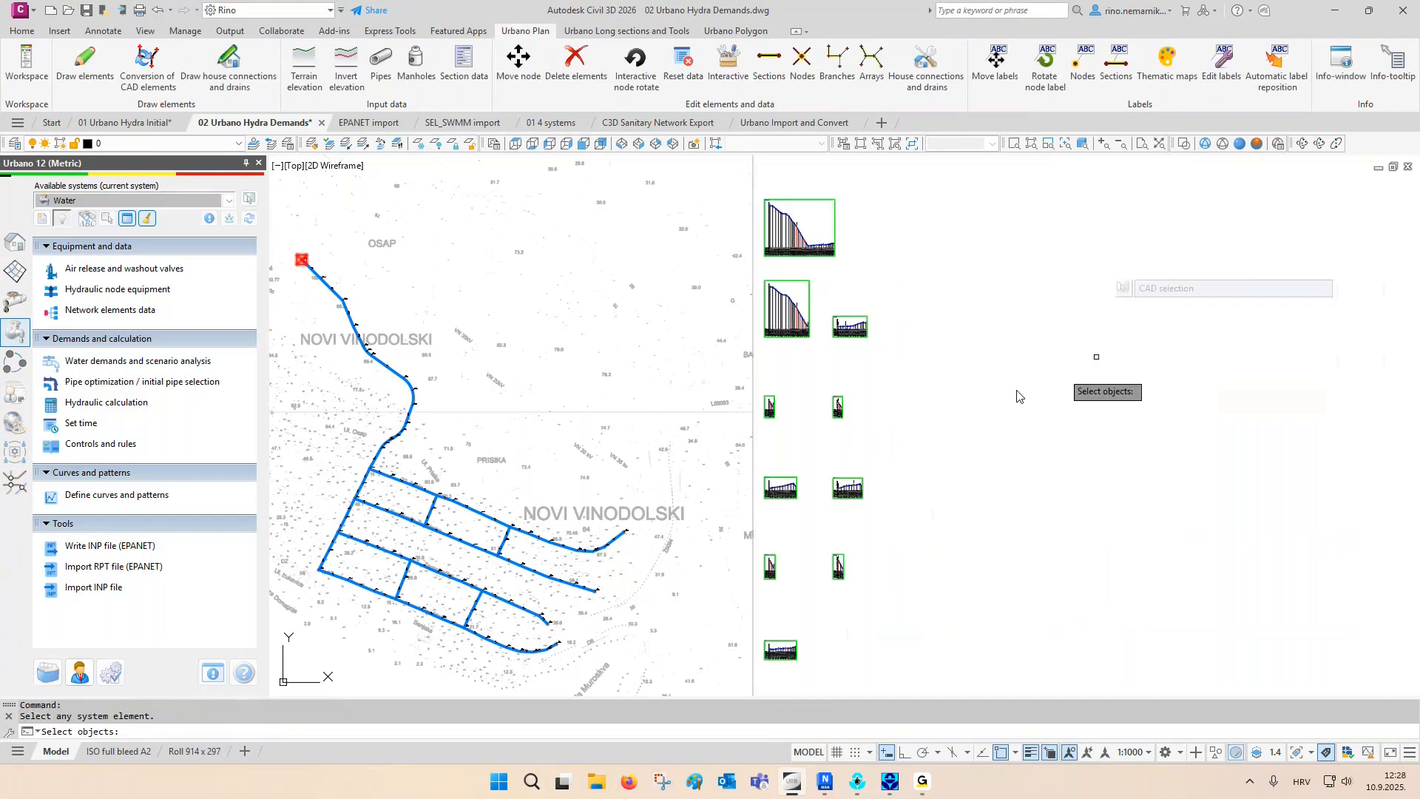
pyautogui.moveTo(392, 457)
pyautogui.mouseDown()
pyautogui.moveTo(350, 537)
pyautogui.moveTo(325, 651)
pyautogui.moveTo(581, 666)
pyautogui.moveTo(677, 569)
pyautogui.moveTo(653, 533)
pyautogui.mouseUp()
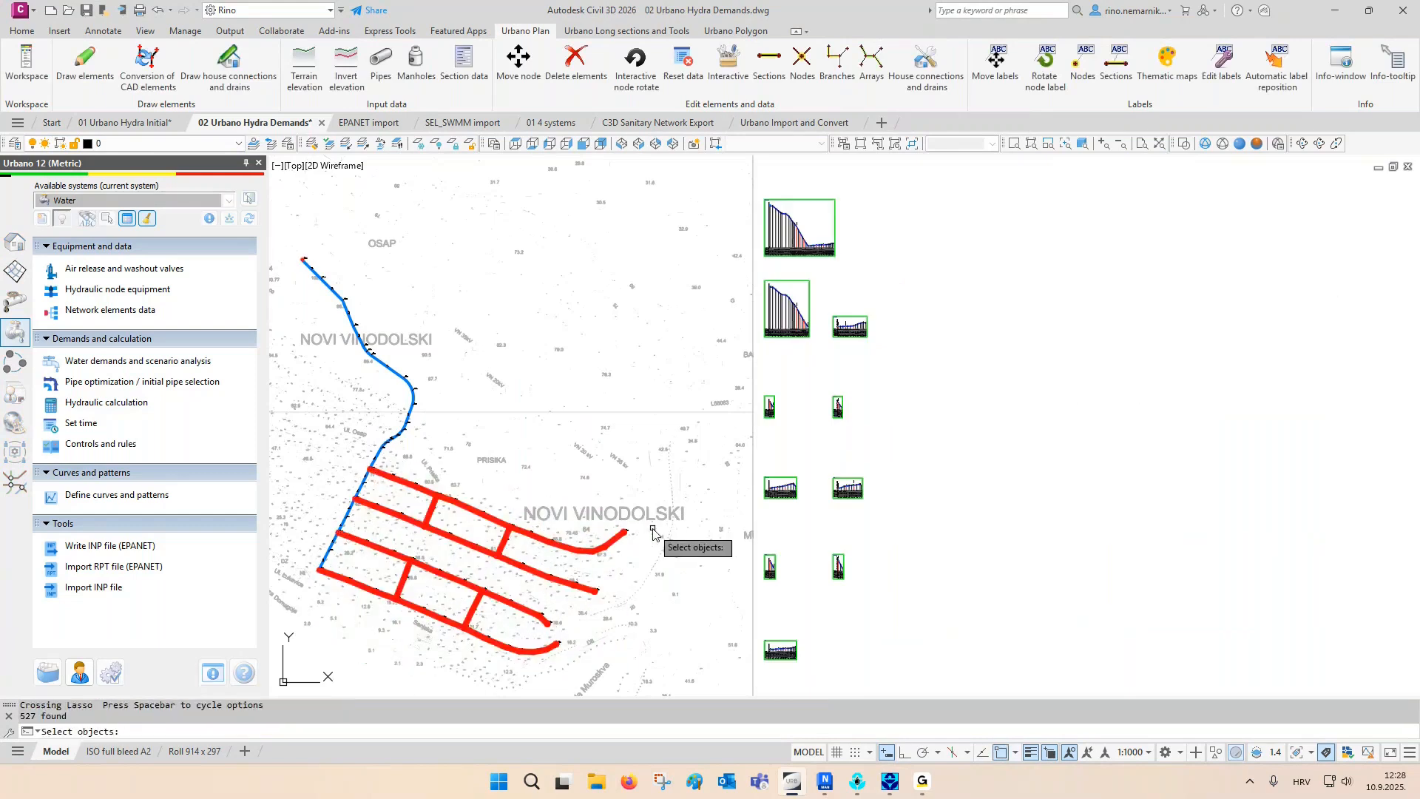
pyautogui.press('Return')
pyautogui.click(1359, 473)
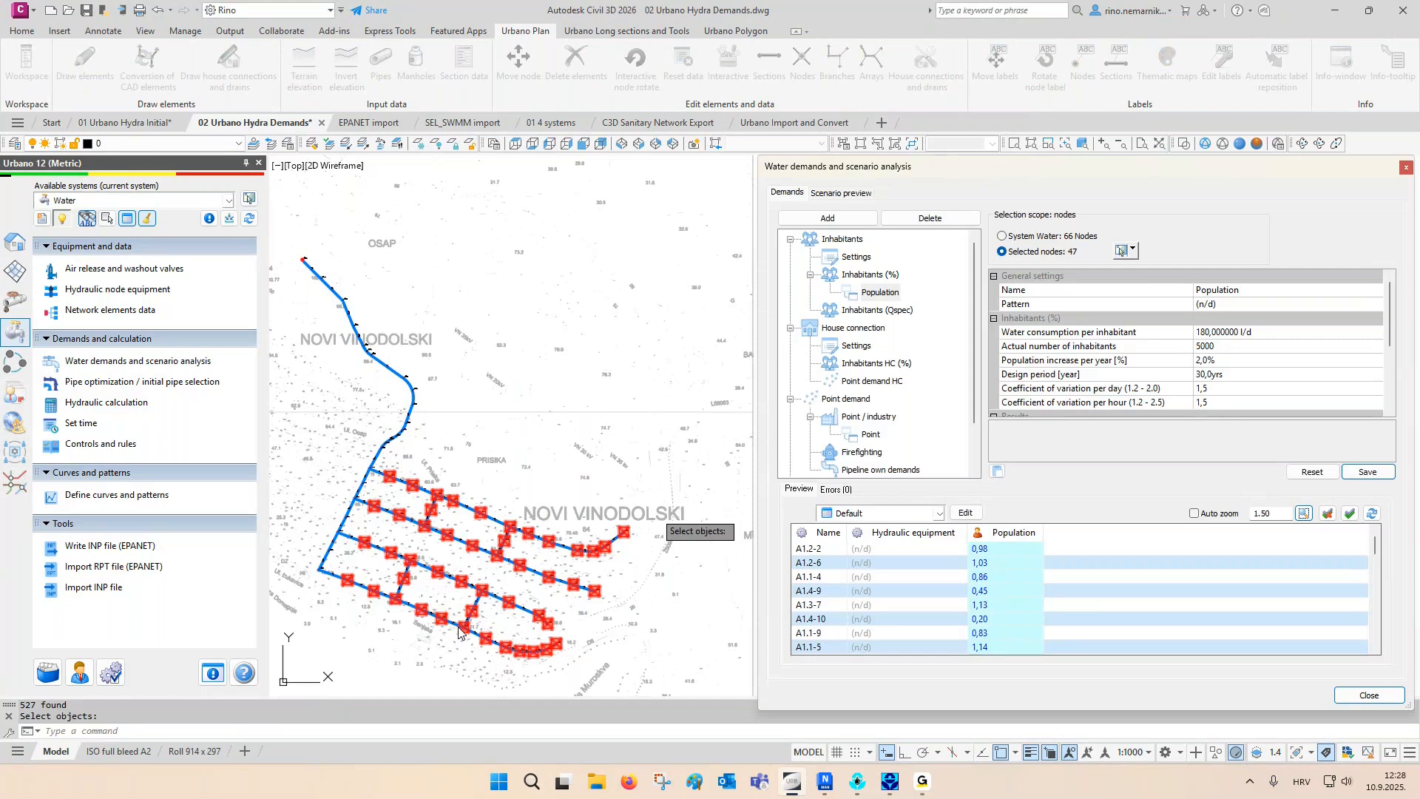
# - Choose the Point demand under Point / industry and limit it to nodes A1.1-6, A1.2-4, A1.3-3, A1.3.2-1 and A1.3-7
pyautogui.click(871, 438)
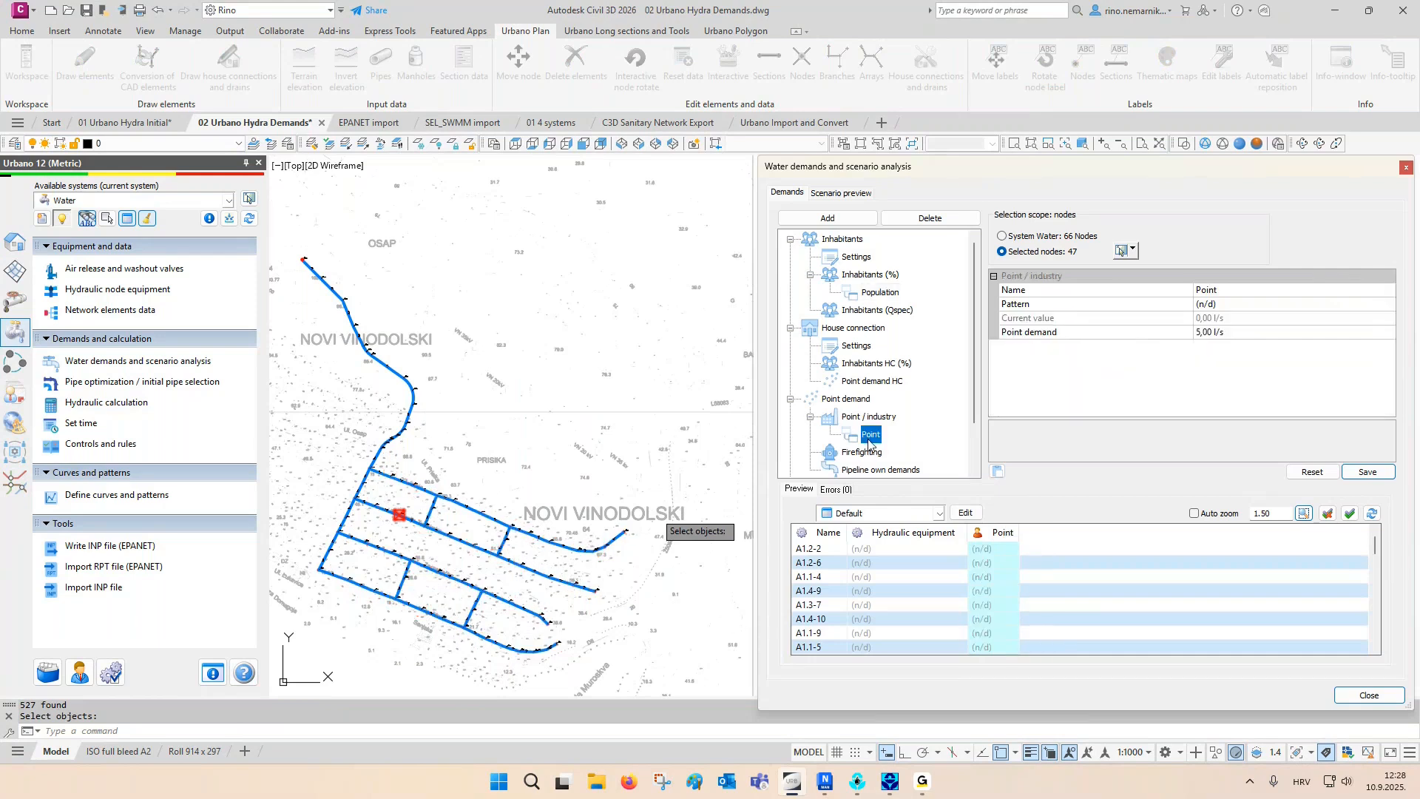
pyautogui.click(1132, 253)
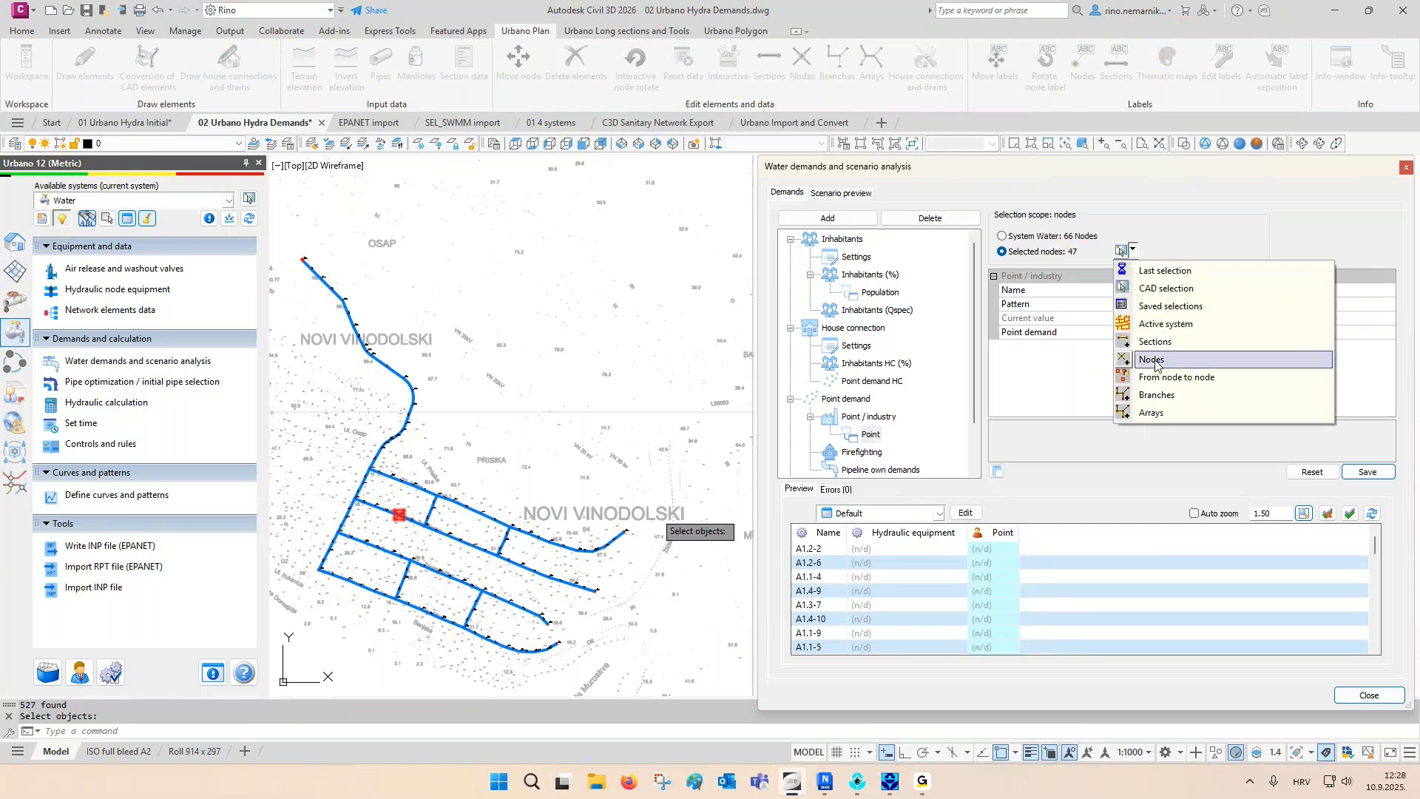
pyautogui.click(1157, 362)
pyautogui.click(517, 511)
pyautogui.click(469, 539)
pyautogui.click(416, 559)
pyautogui.press('F3')
pyautogui.click(468, 614)
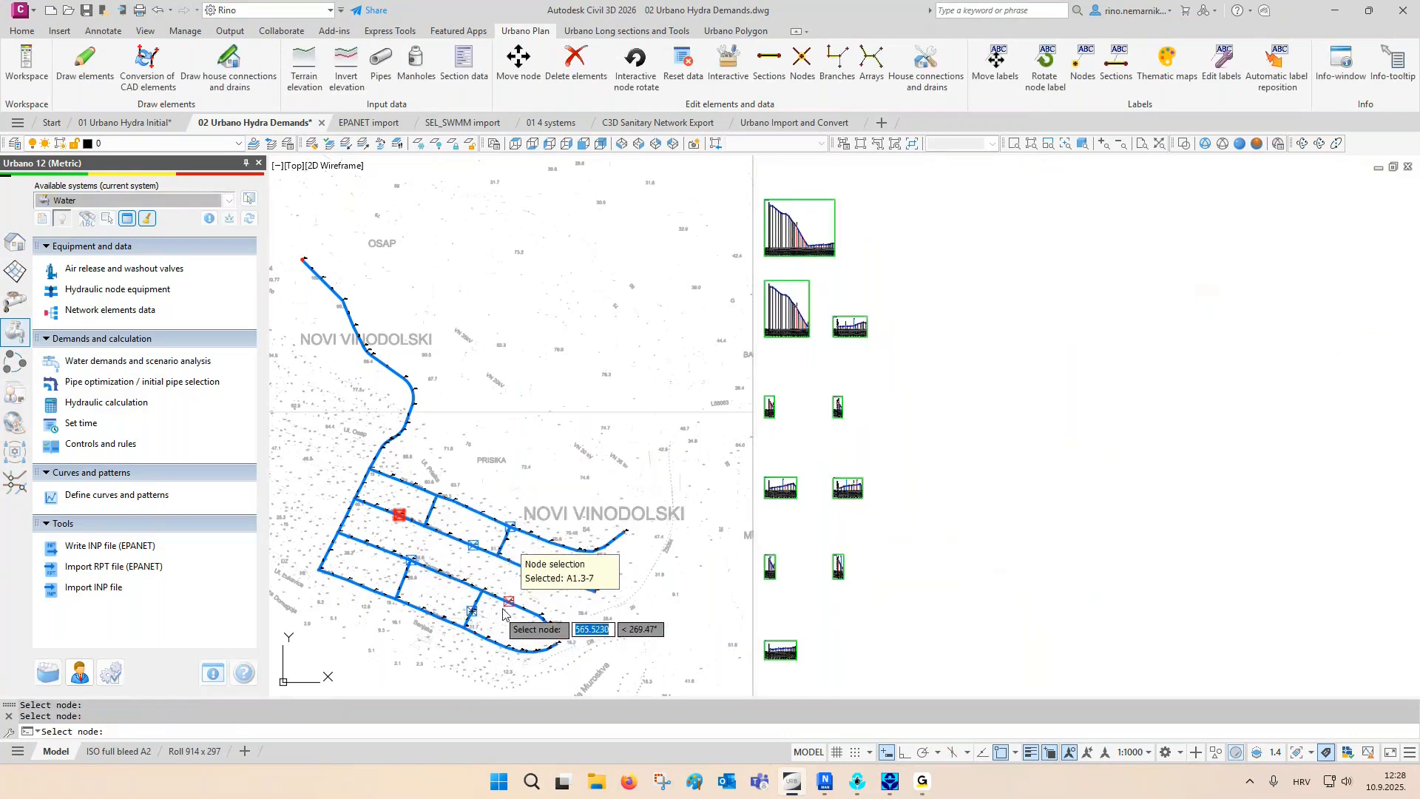
pyautogui.click(507, 611)
pyautogui.press('Return')
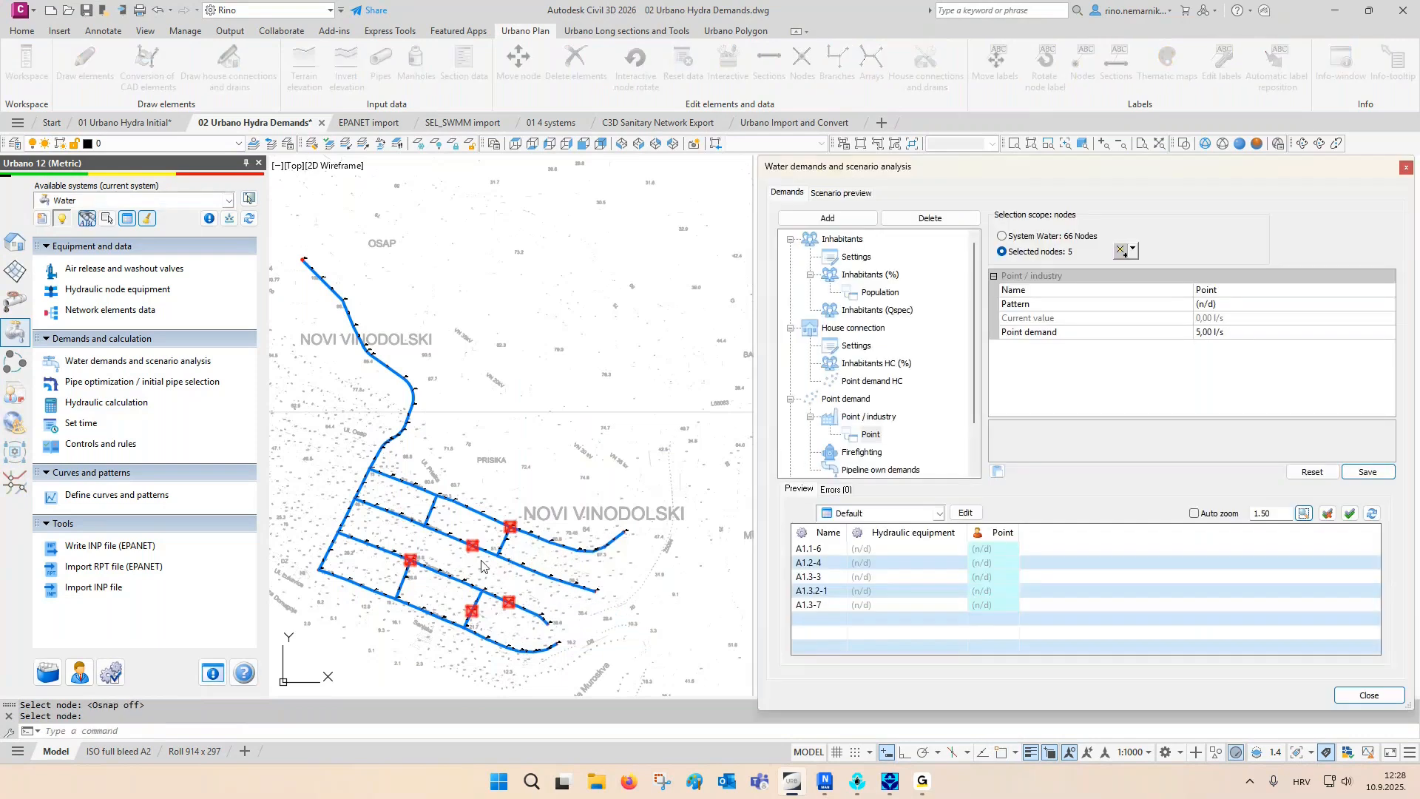
# - Save a common point demand of 5 l/s on the five selected nodes and reset it
pyautogui.click(1242, 335)
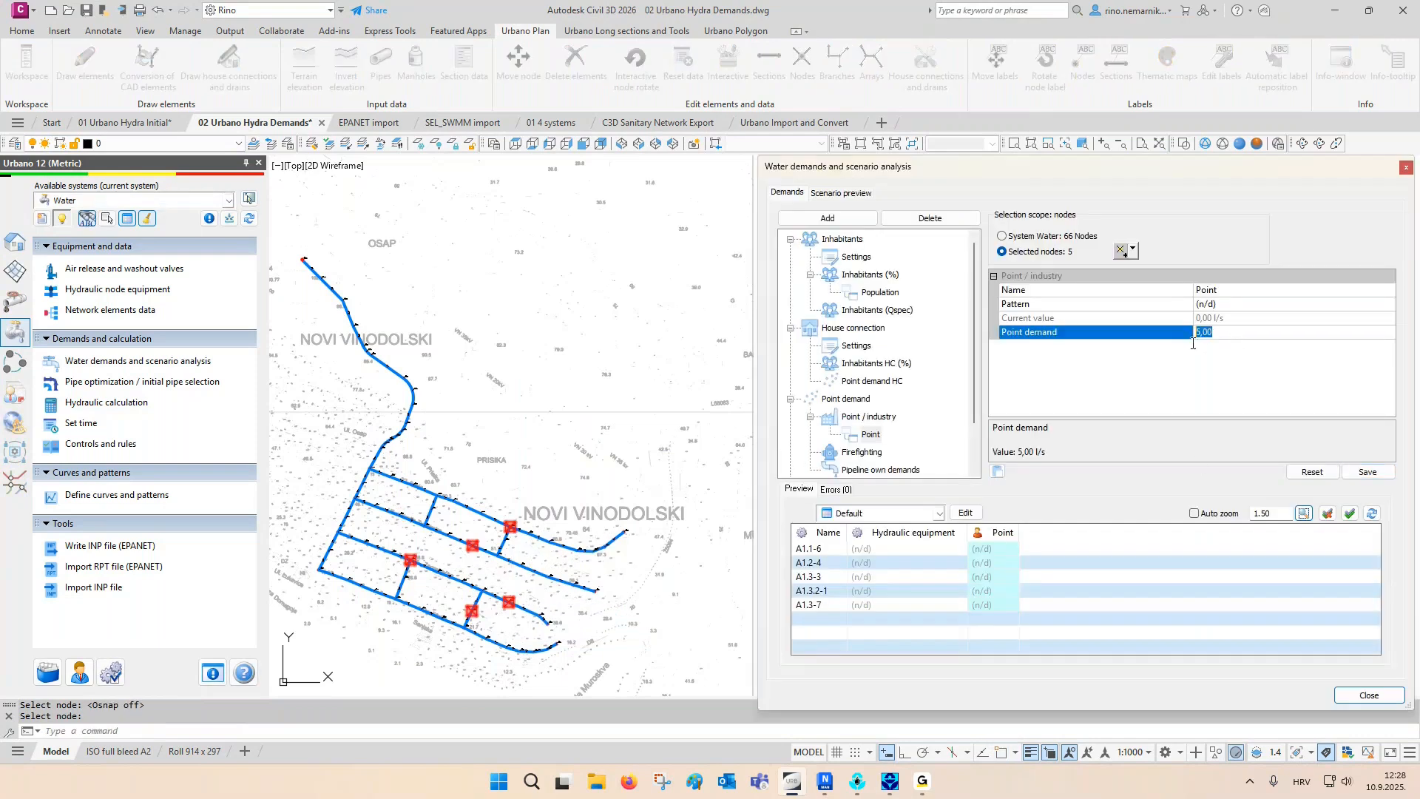
pyautogui.click(1368, 472)
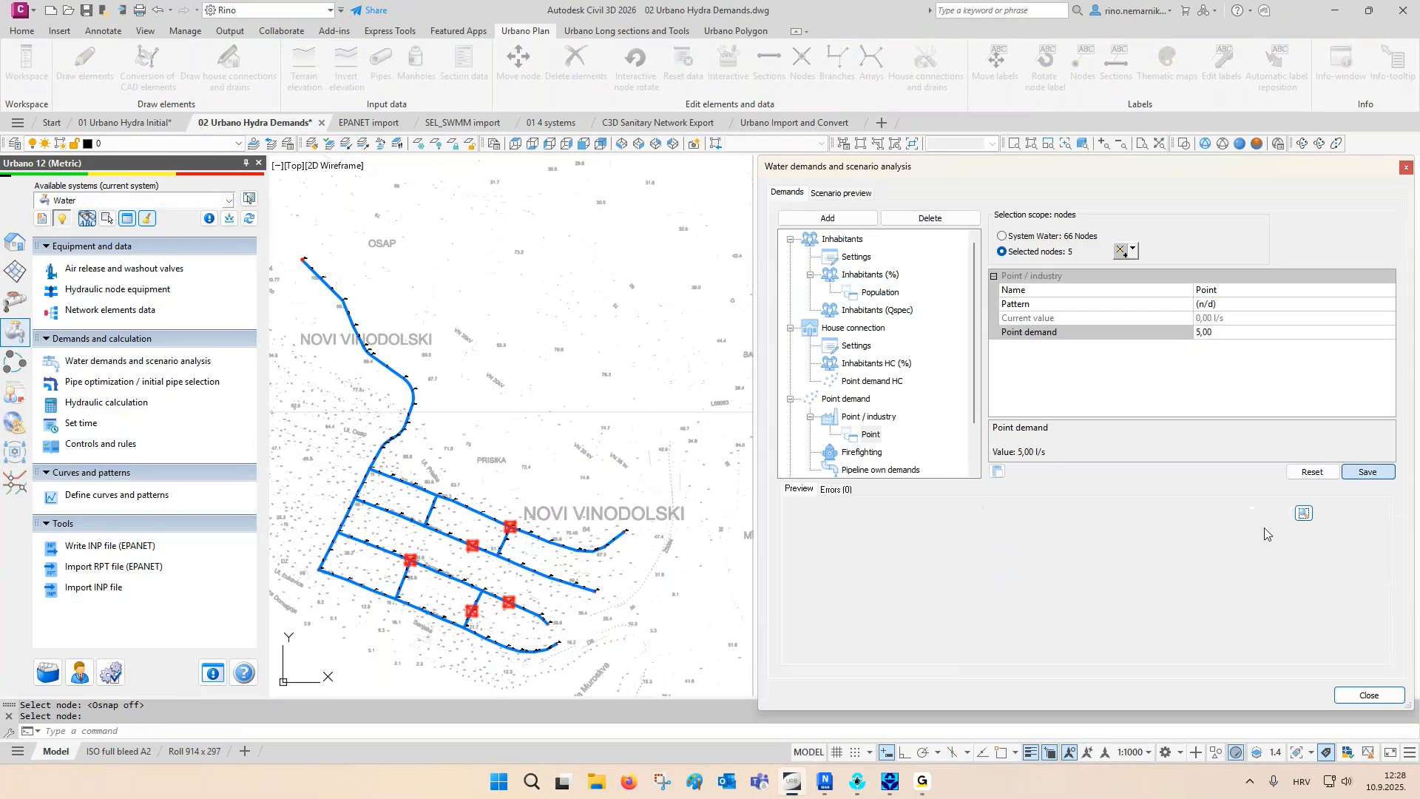
pyautogui.click(1311, 472)
# - Enter individual point demands of 1, 2, 3, 4 and 5 l/s for the five listed nodes and reset them
pyautogui.click(1005, 552)
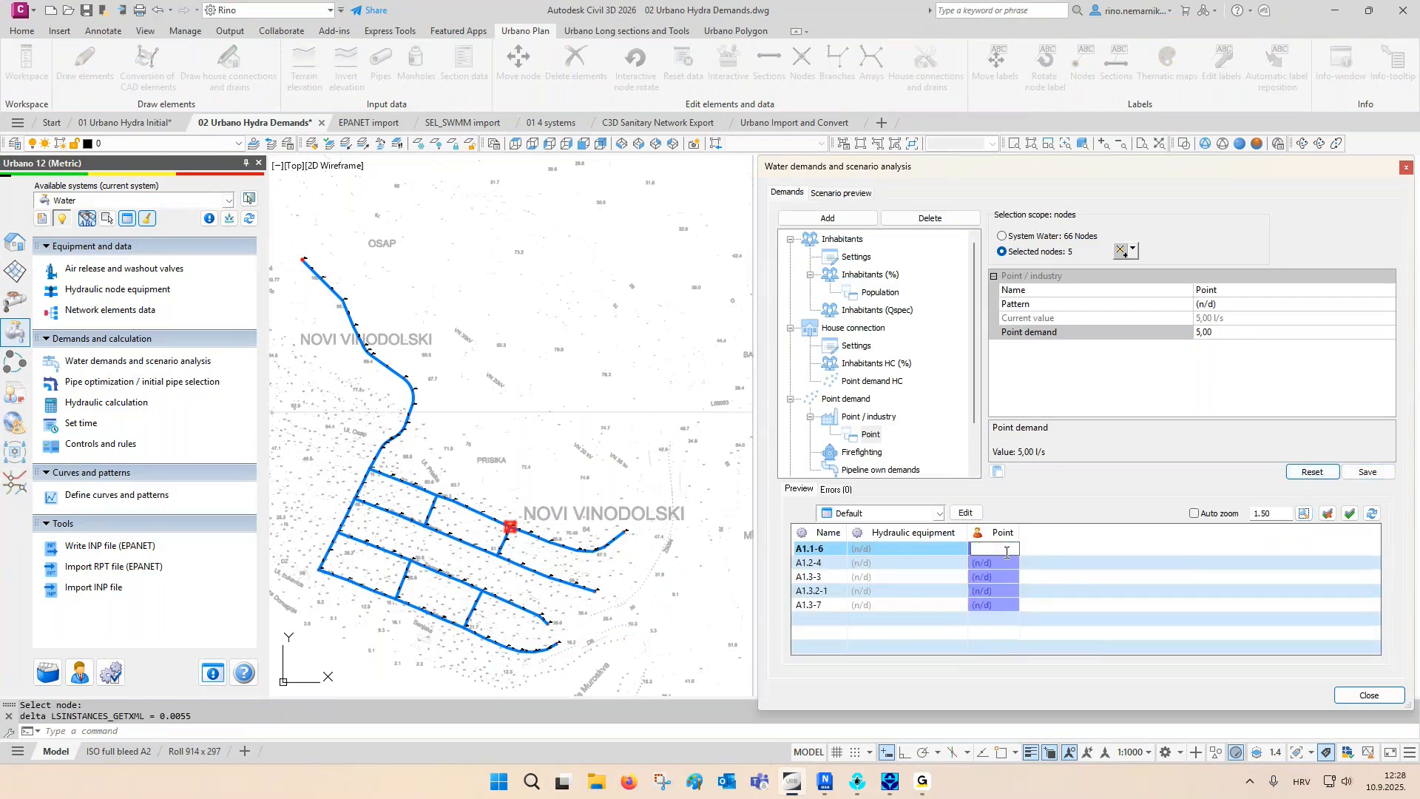
pyautogui.write('1')
pyautogui.press('Return')
pyautogui.write('2')
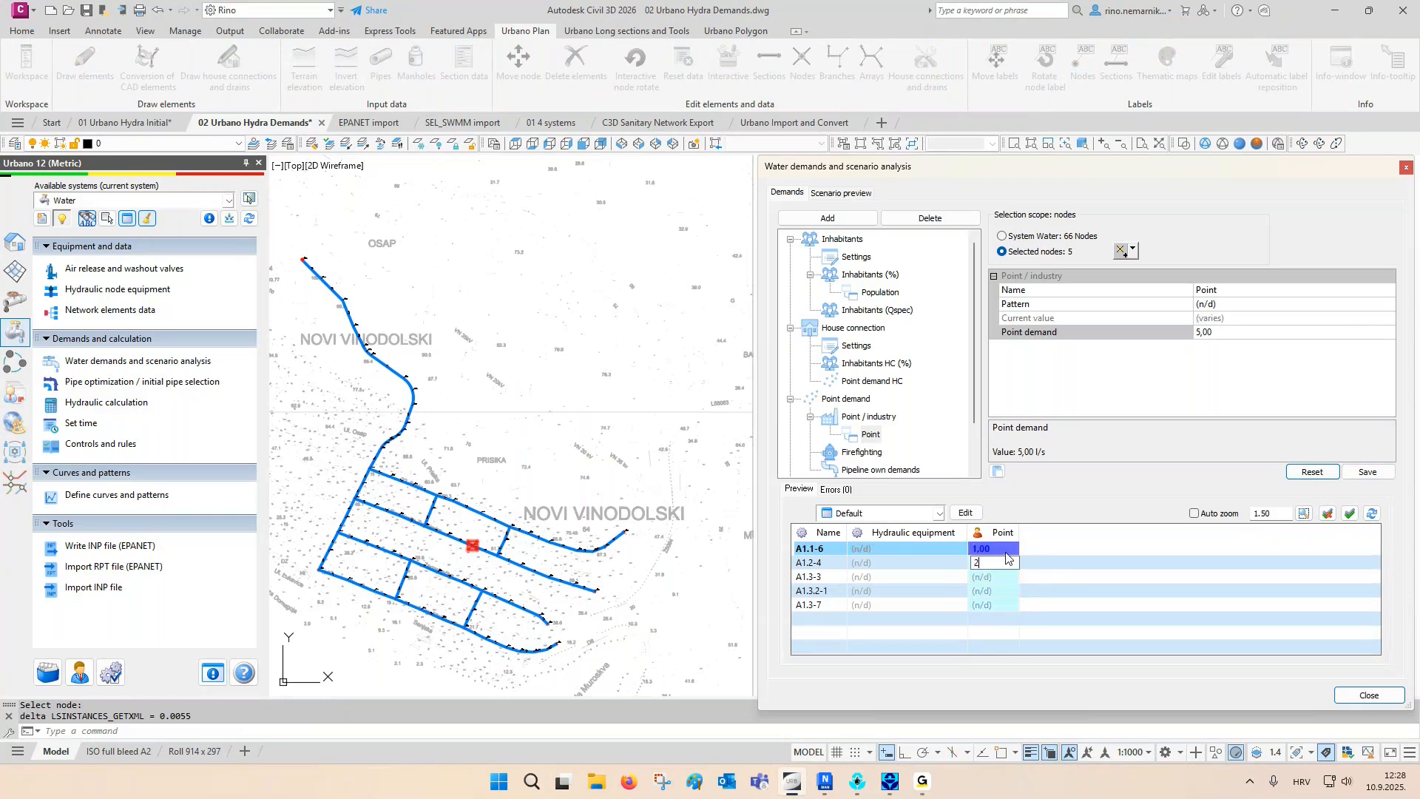
pyautogui.press('Return')
pyautogui.write('3')
pyautogui.press('Return')
pyautogui.write('4')
pyautogui.press('Return')
pyautogui.write('5')
pyautogui.press('Return')
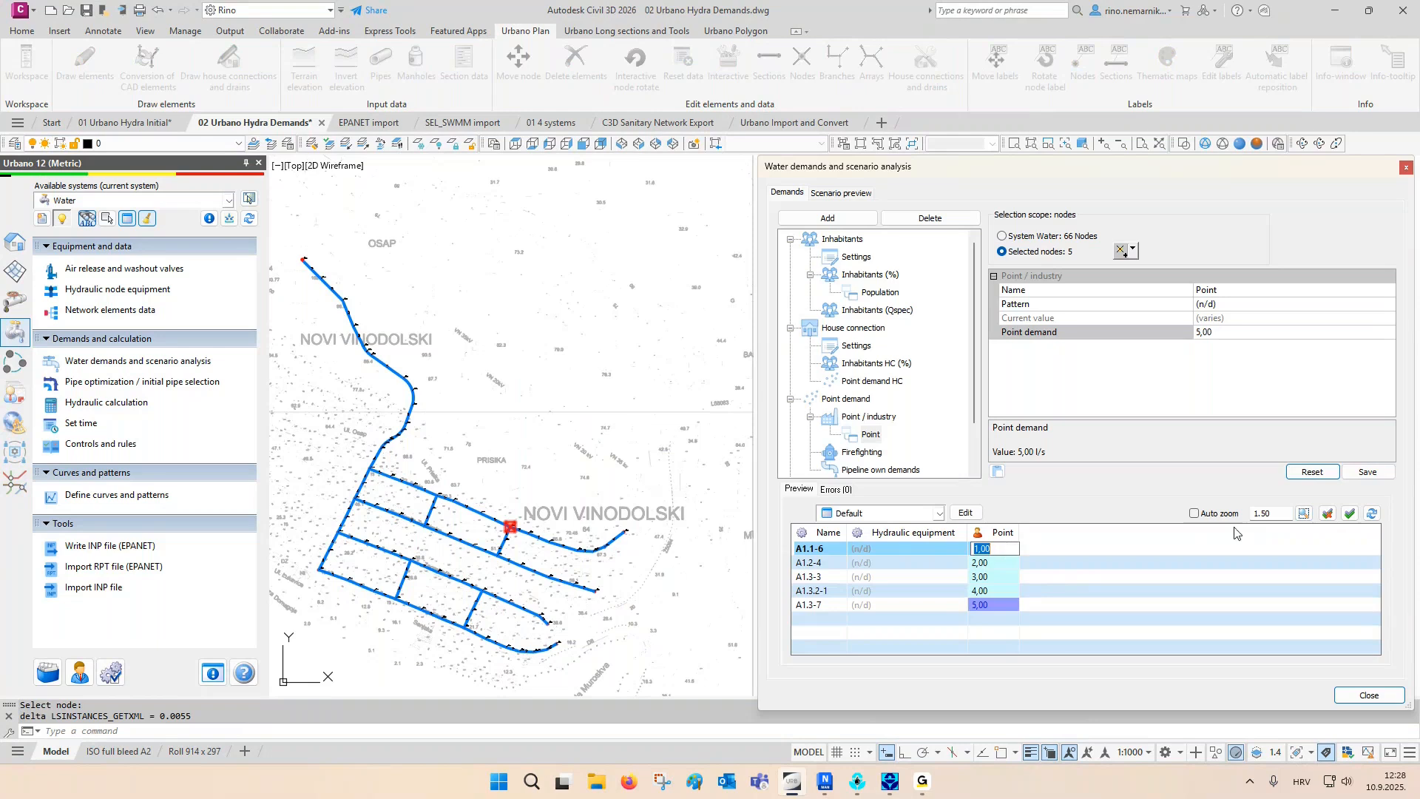
pyautogui.click(1308, 475)
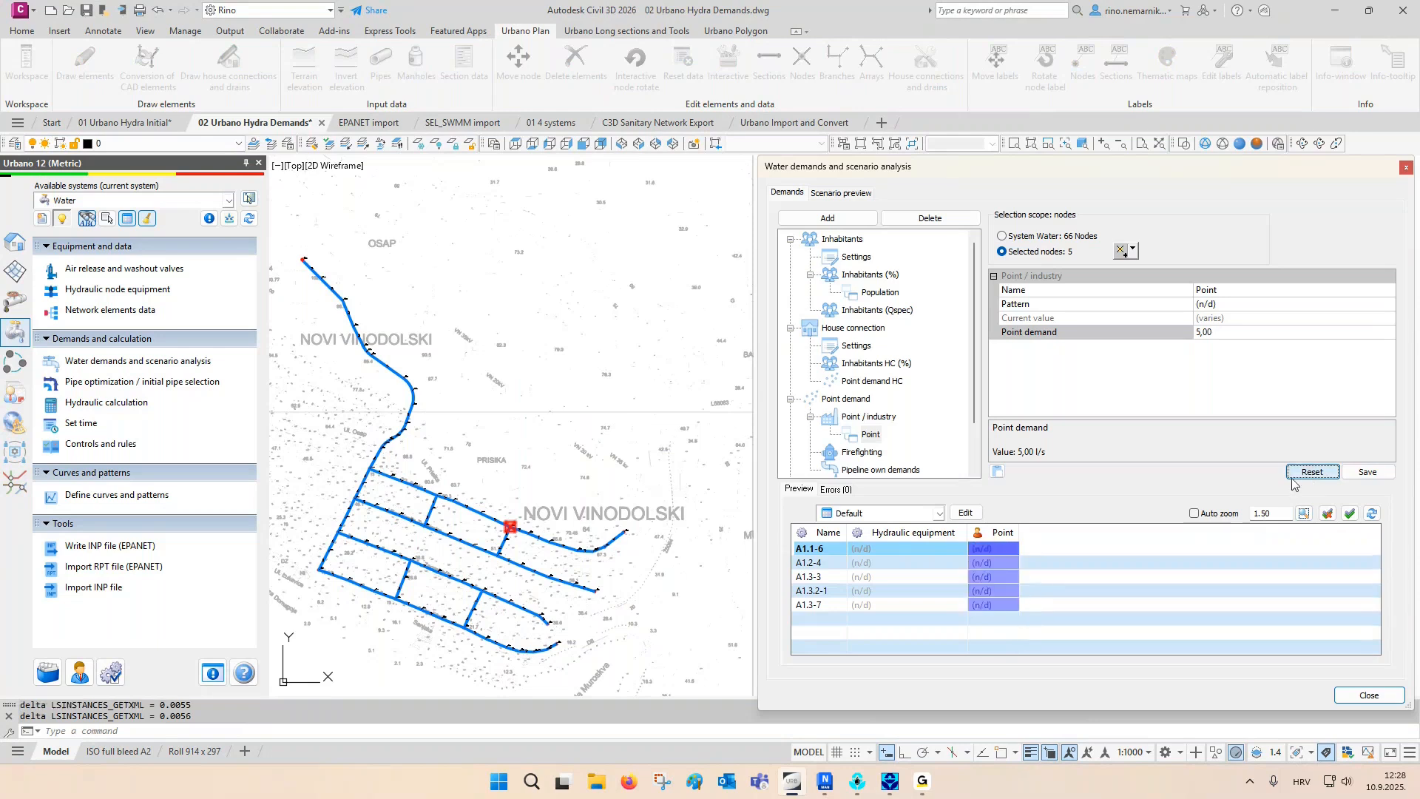
# - Limit the selection to node A1.4-2, give it a point demand of 6 l/s and close the water demands
pyautogui.click(1122, 252)
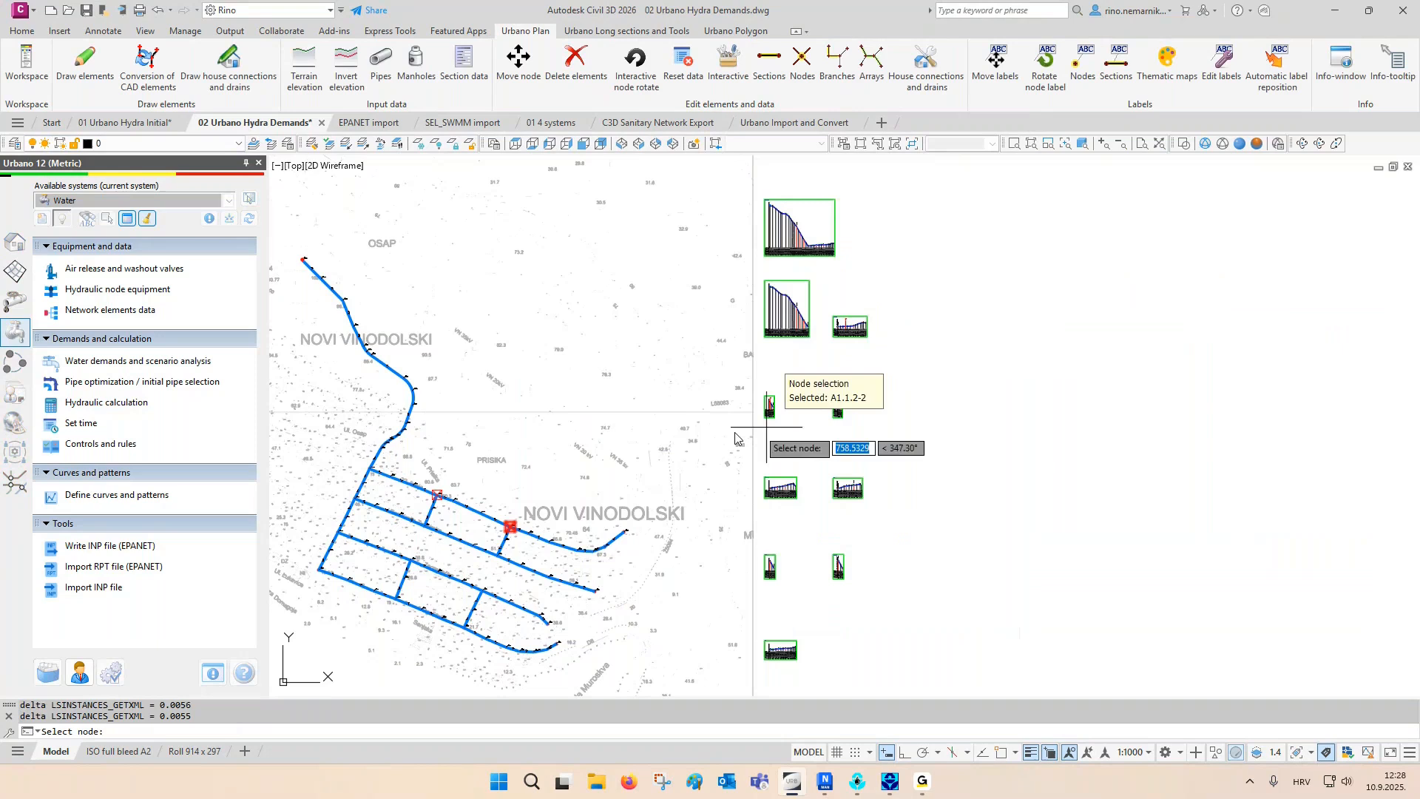
pyautogui.click(373, 591)
pyautogui.press('Return')
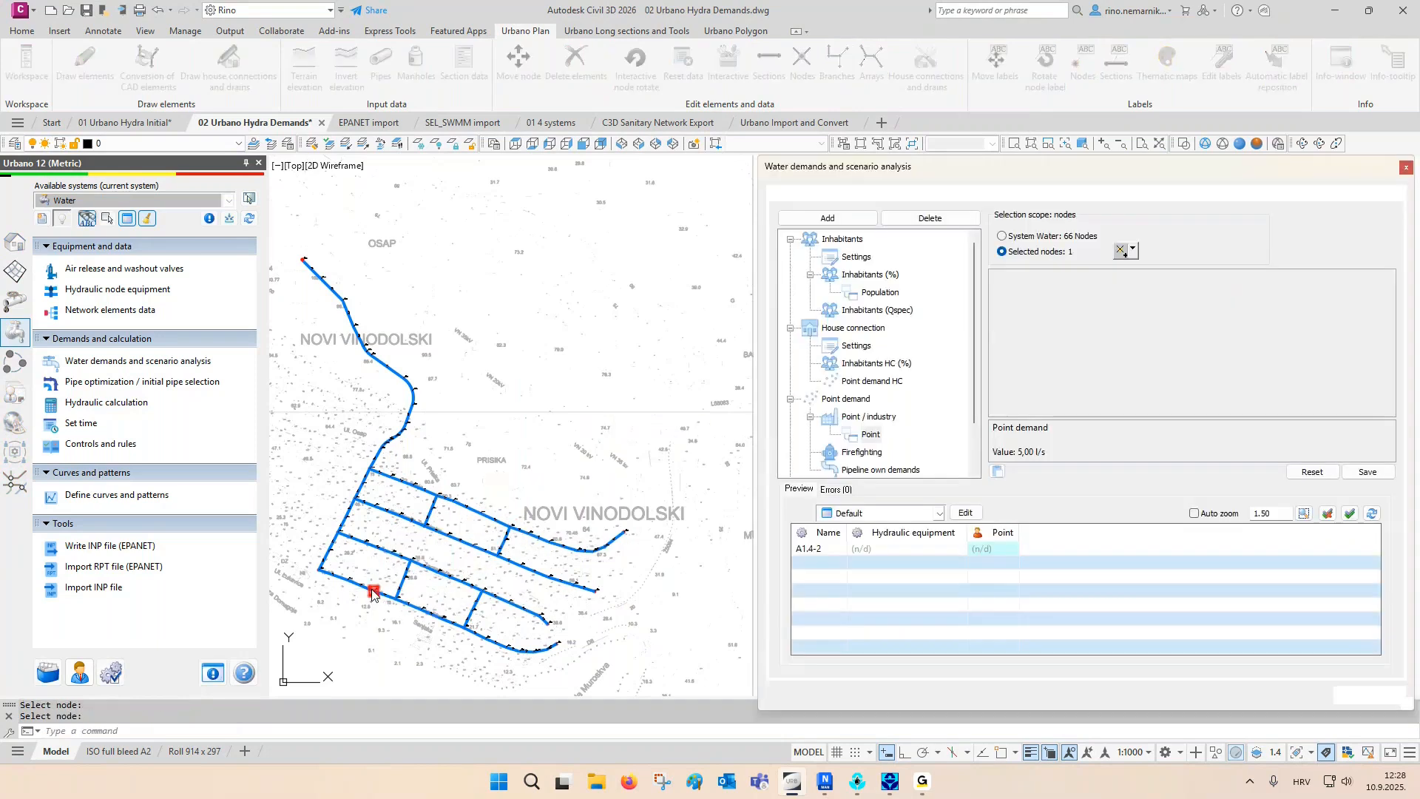
pyautogui.click(997, 550)
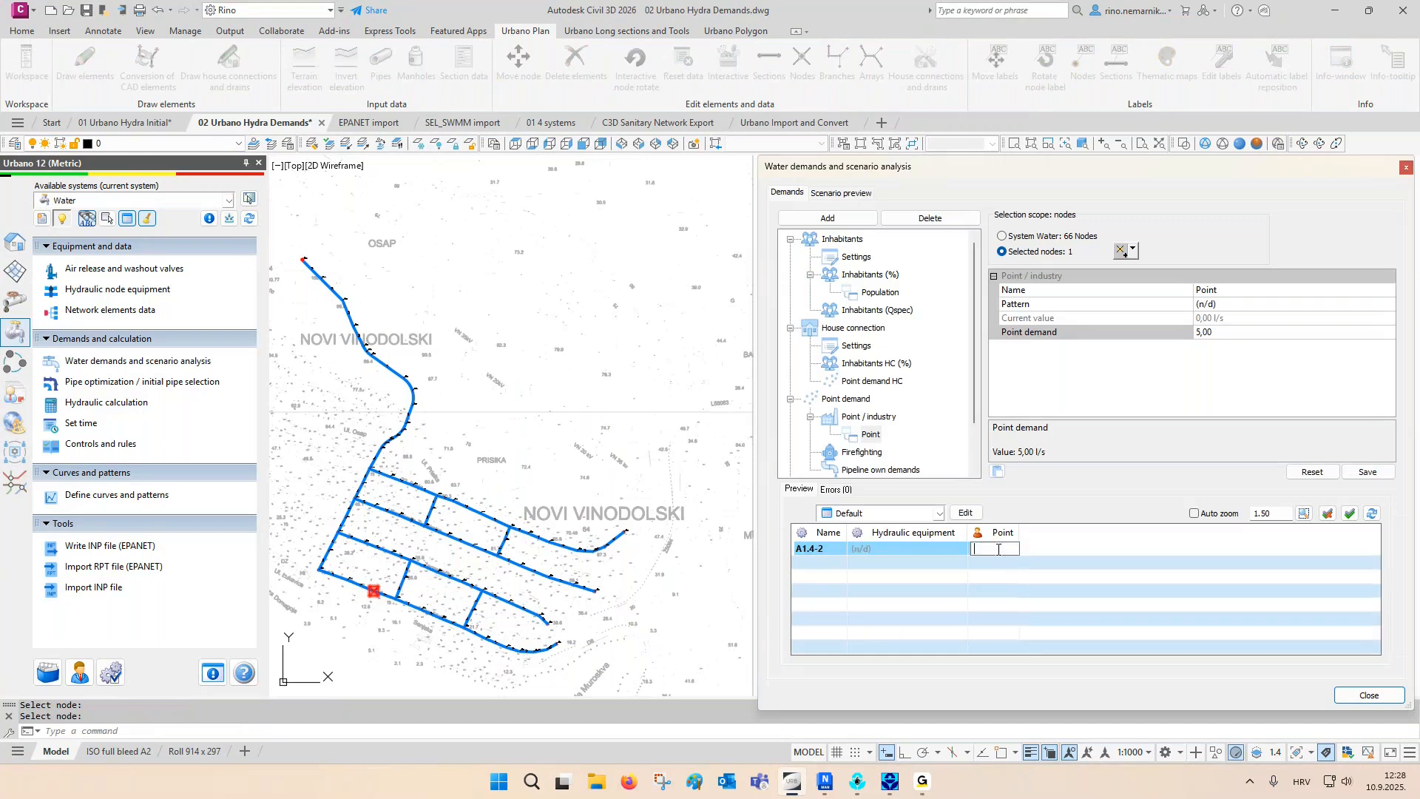
pyautogui.write('6')
pyautogui.press('Return')
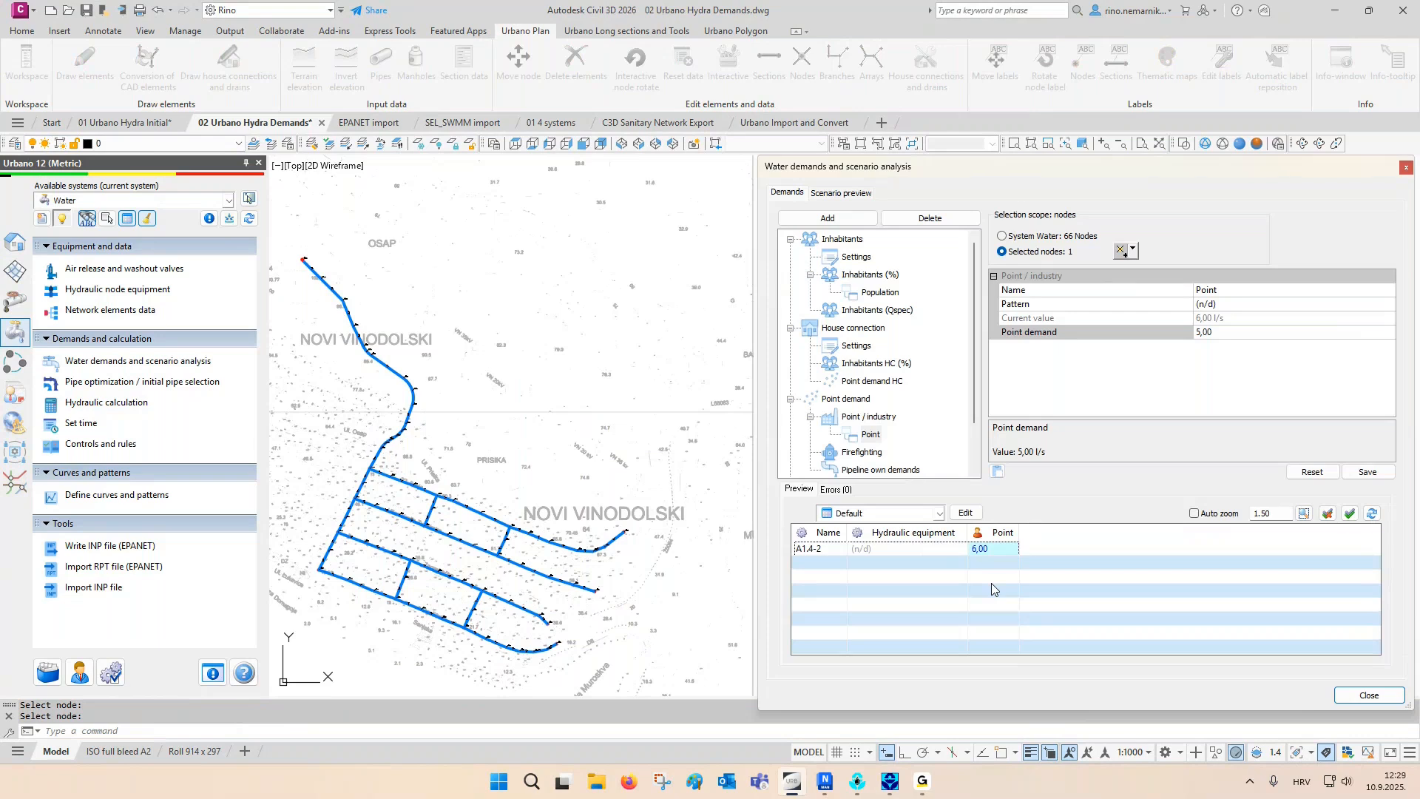
pyautogui.click(1369, 695)
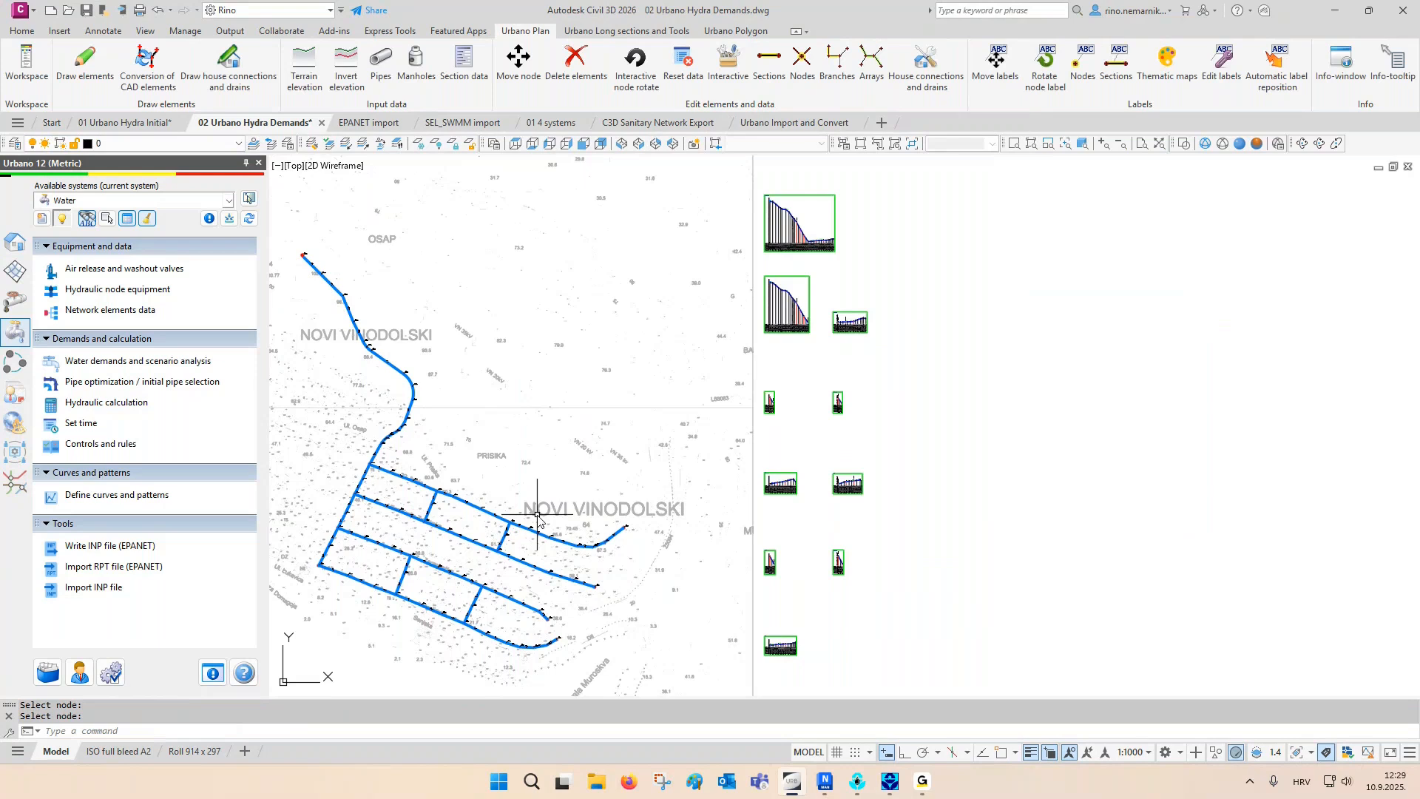
# - Open the initial pipe selection, compare the Transport pipeline and Distribution network configurations and run the pipe optimization for all defined demands
pyautogui.click(123, 382)
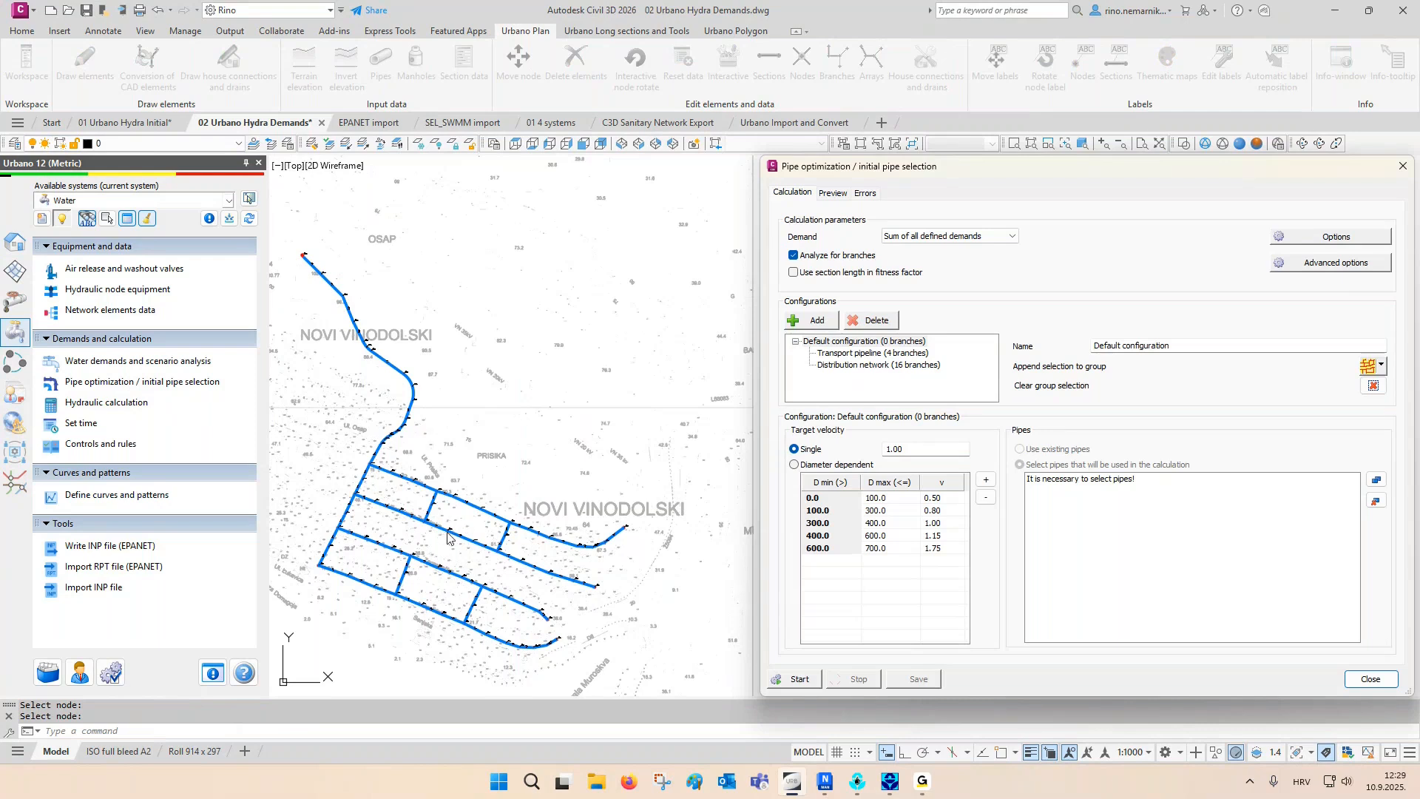
pyautogui.click(858, 355)
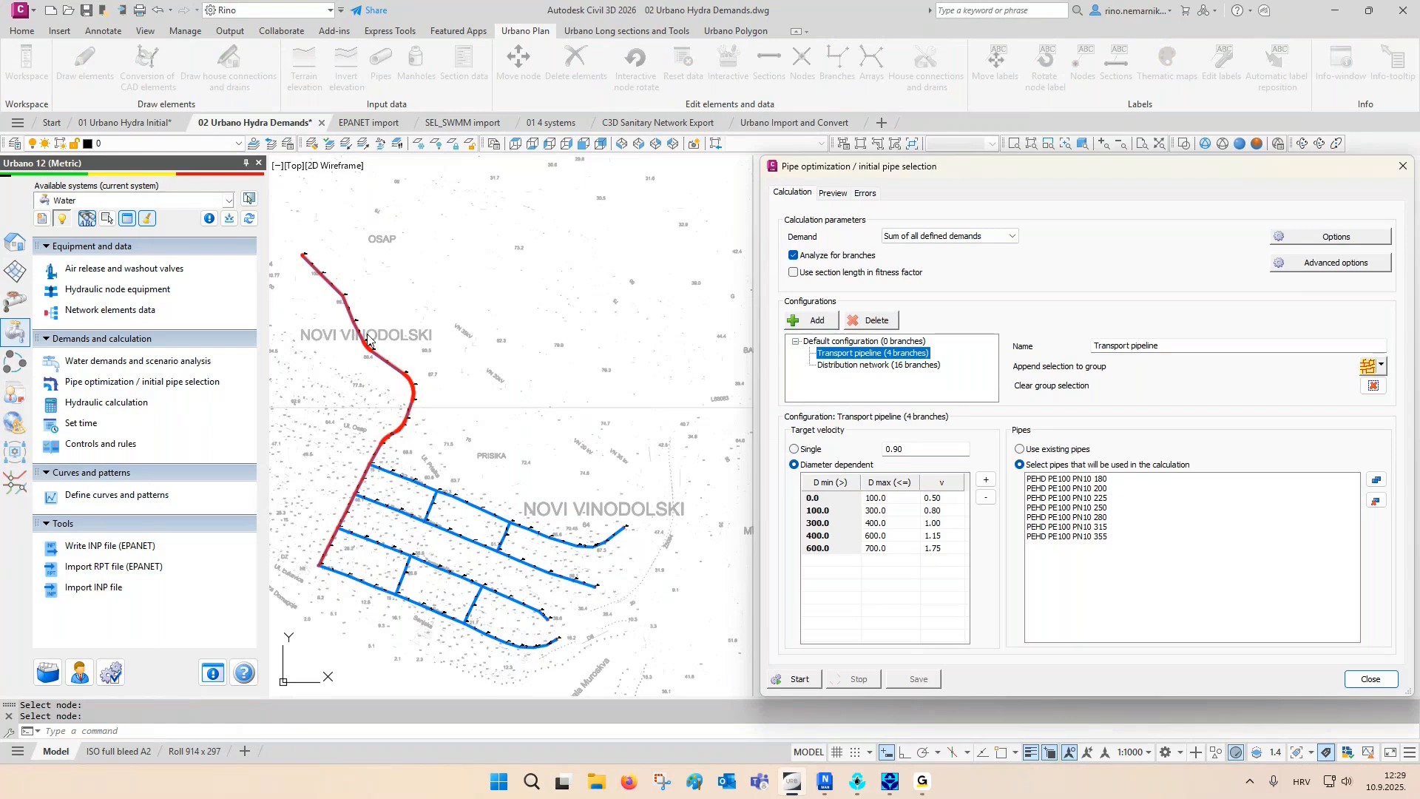
pyautogui.click(858, 365)
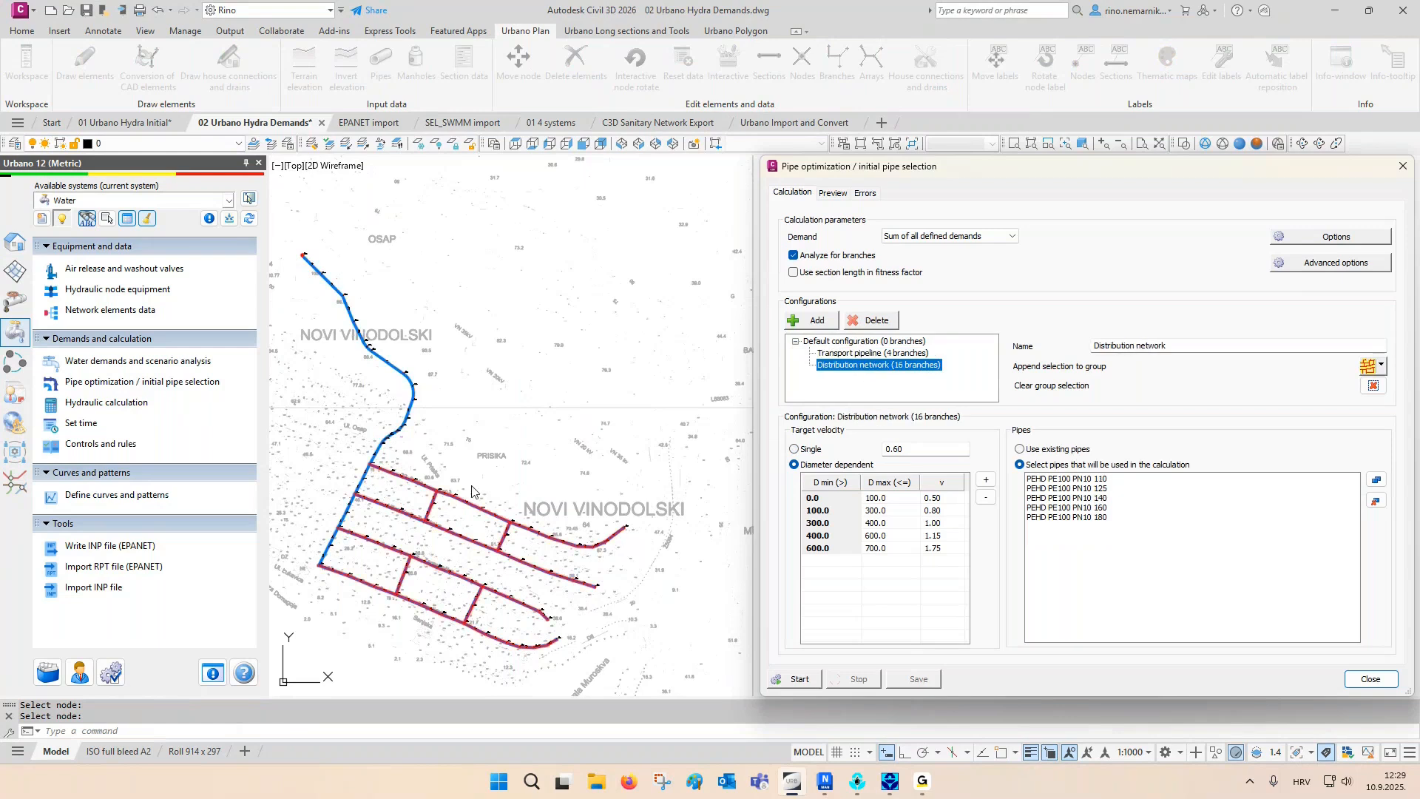
pyautogui.click(860, 354)
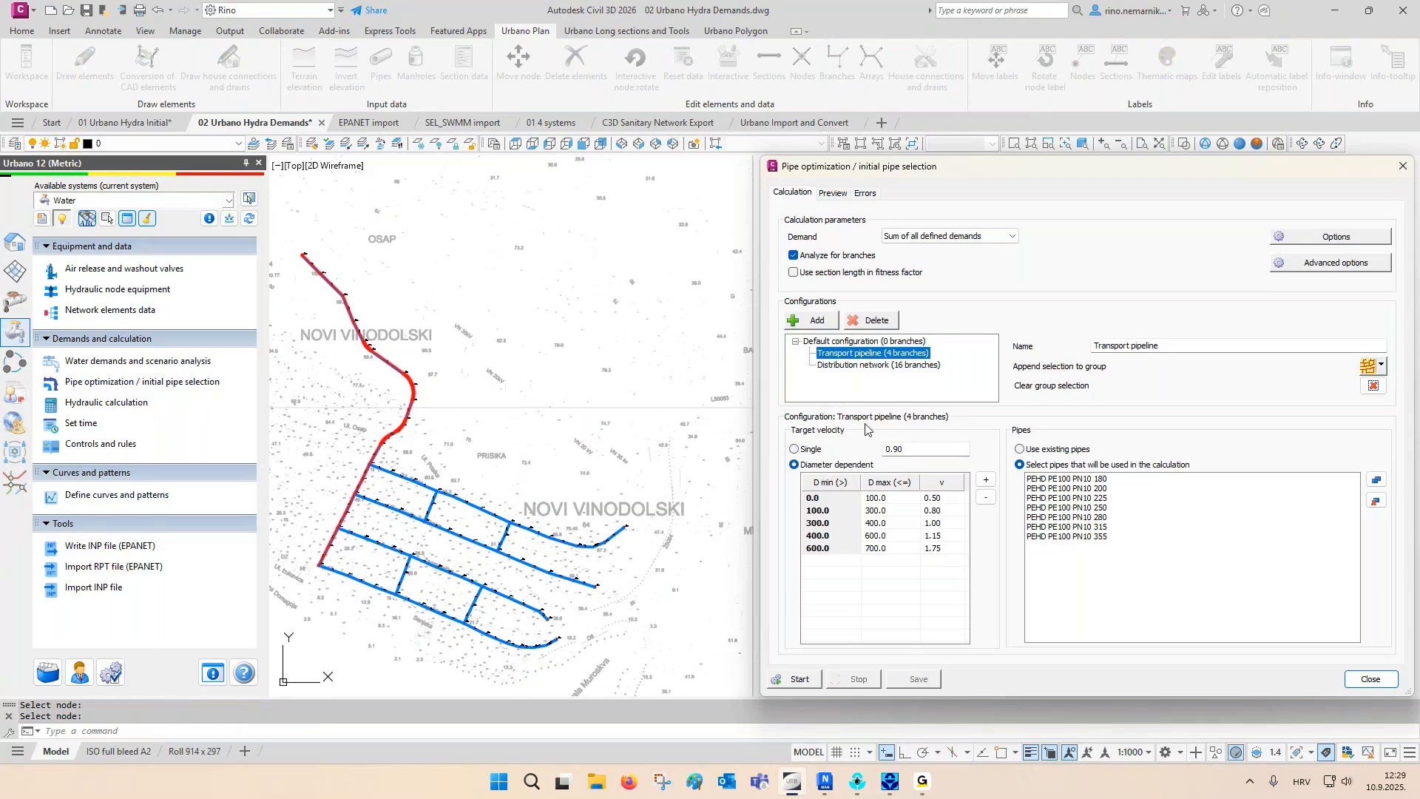
pyautogui.click(899, 365)
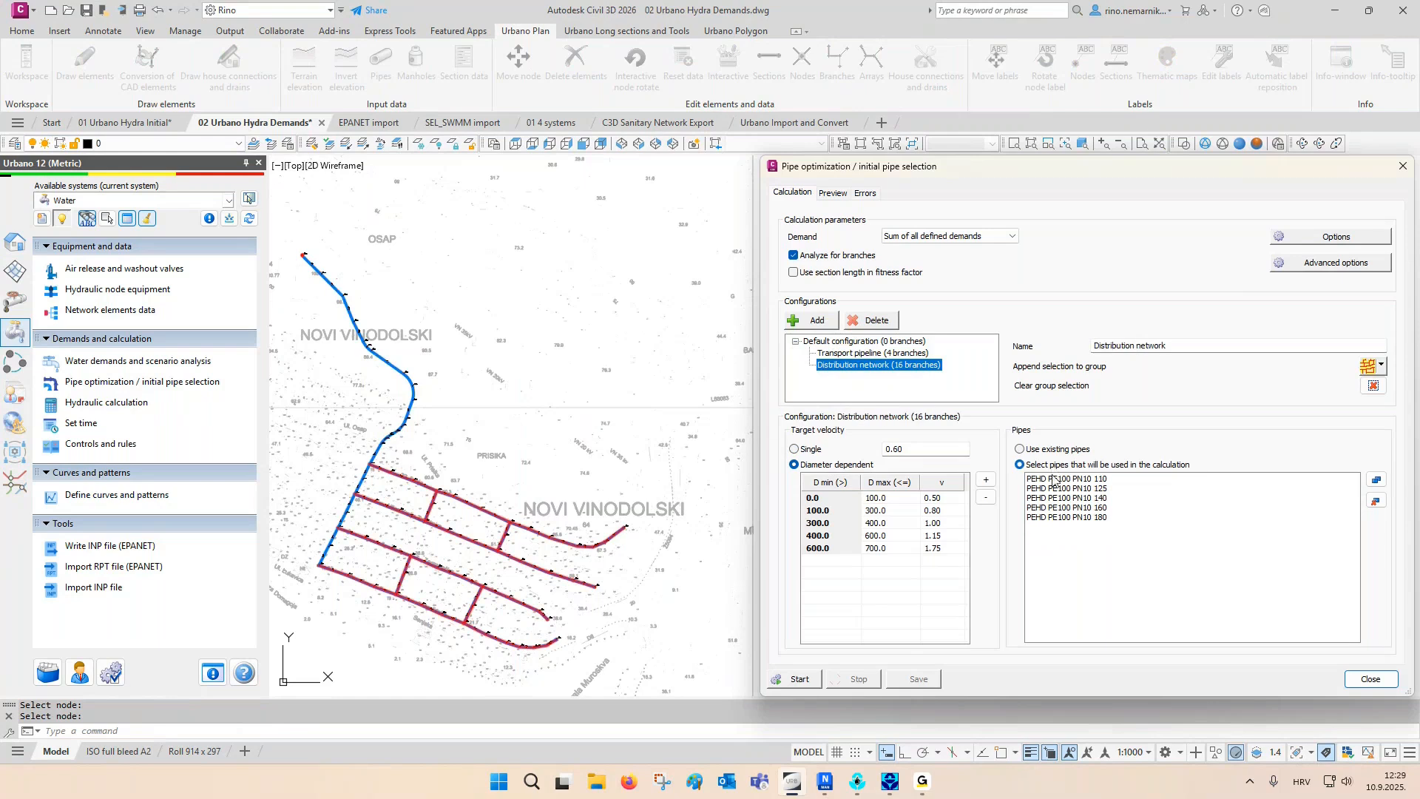
pyautogui.click(926, 354)
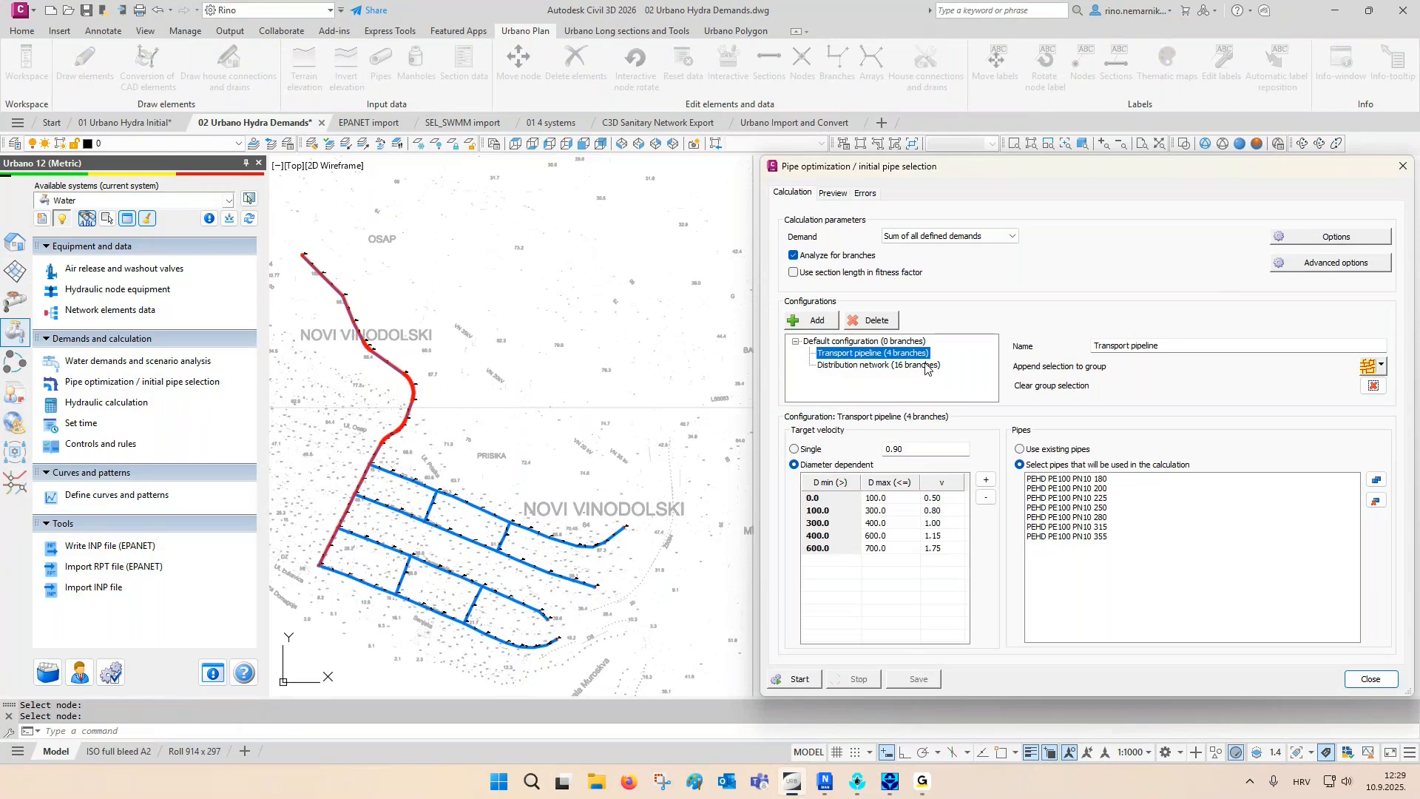
pyautogui.click(925, 366)
pyautogui.click(800, 678)
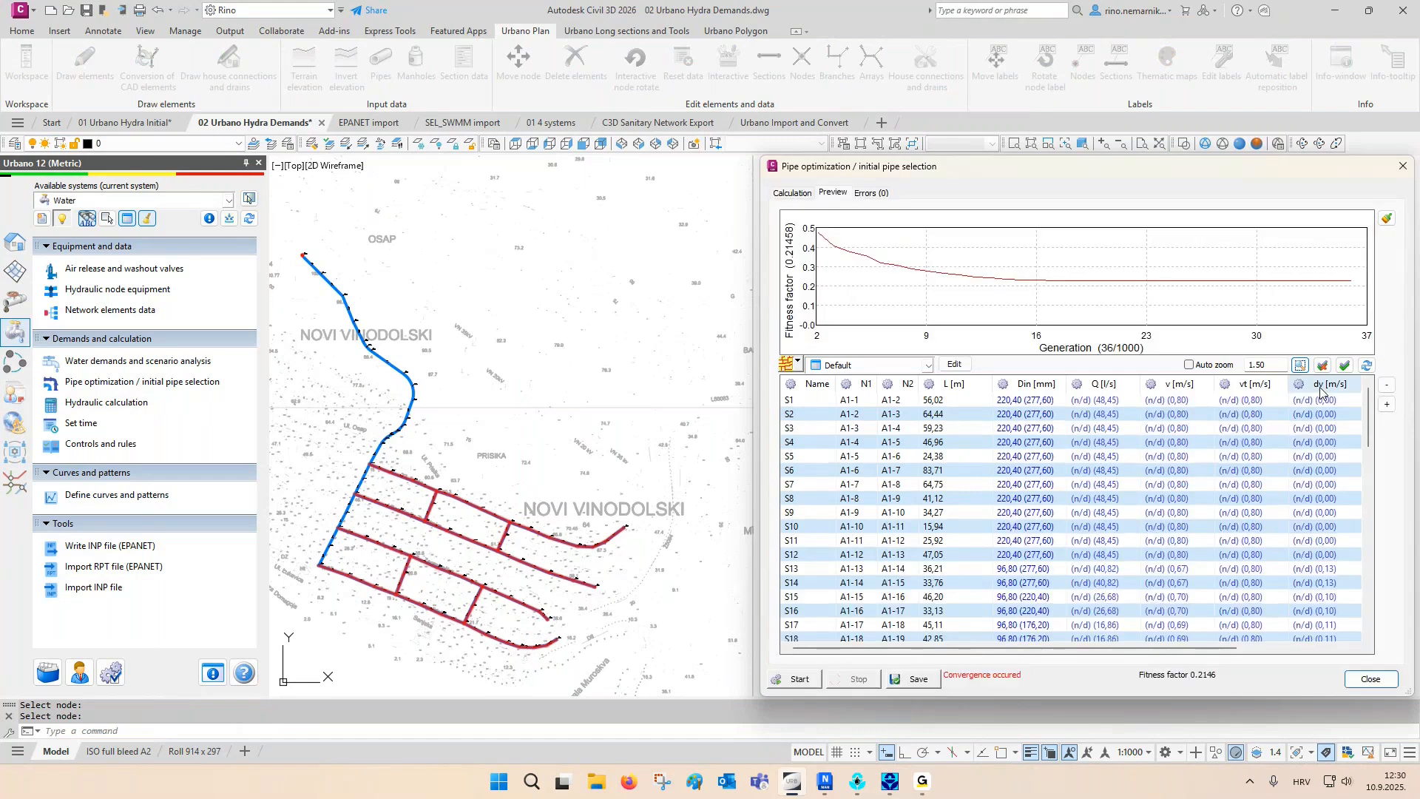
# - Limit the optimization preview to the route through array A1.4 and examine the velocity deviations along its sections
pyautogui.moveTo(1321, 574)
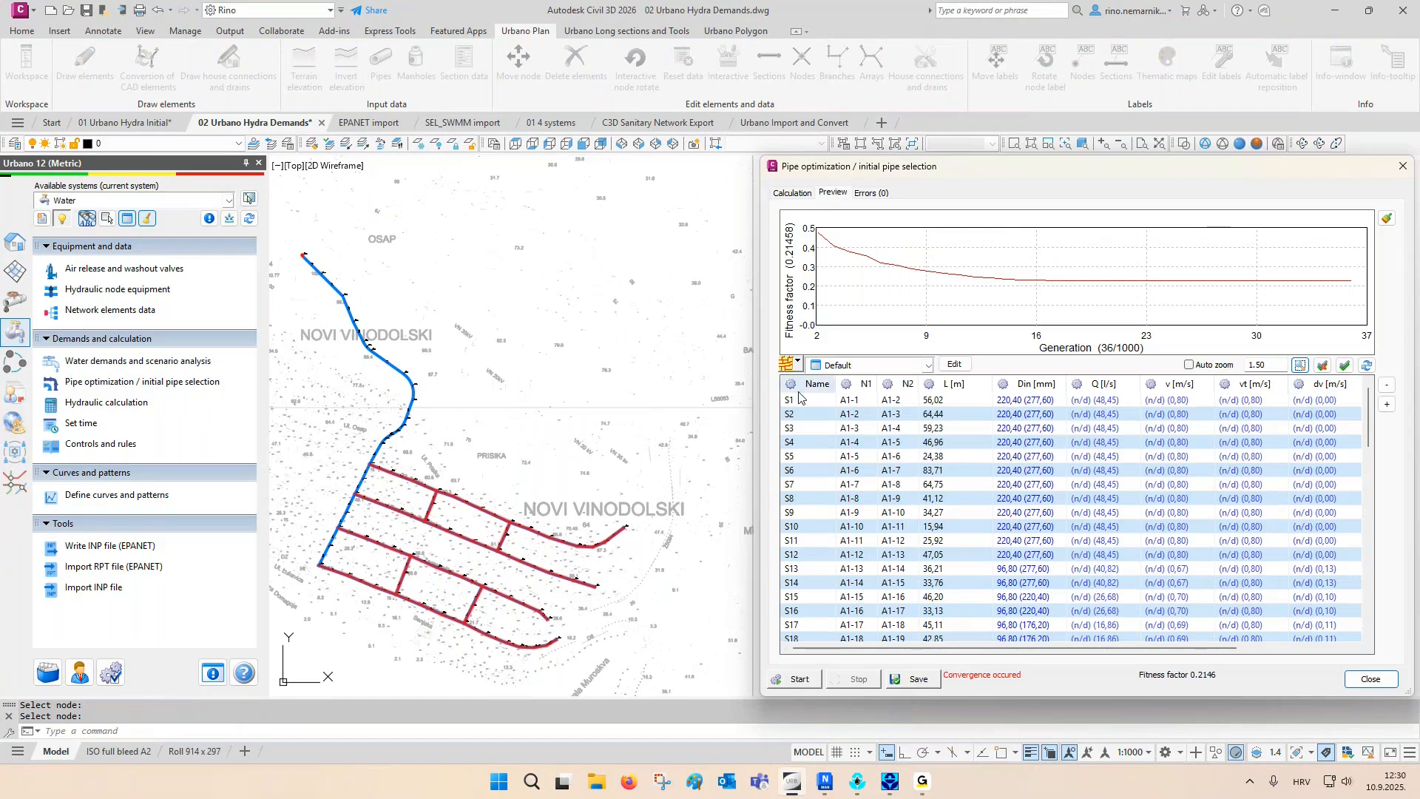
pyautogui.click(797, 363)
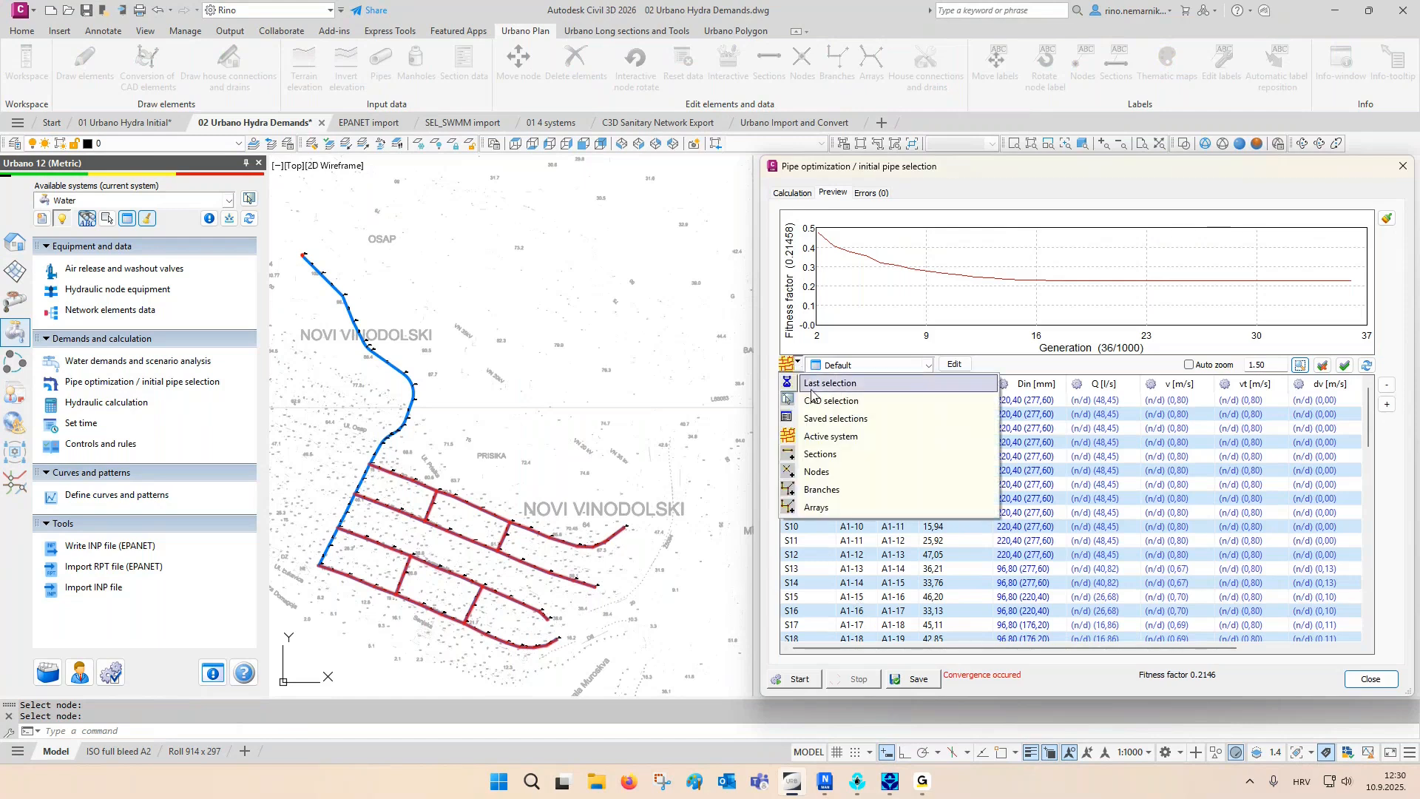
pyautogui.click(815, 506)
pyautogui.click(369, 596)
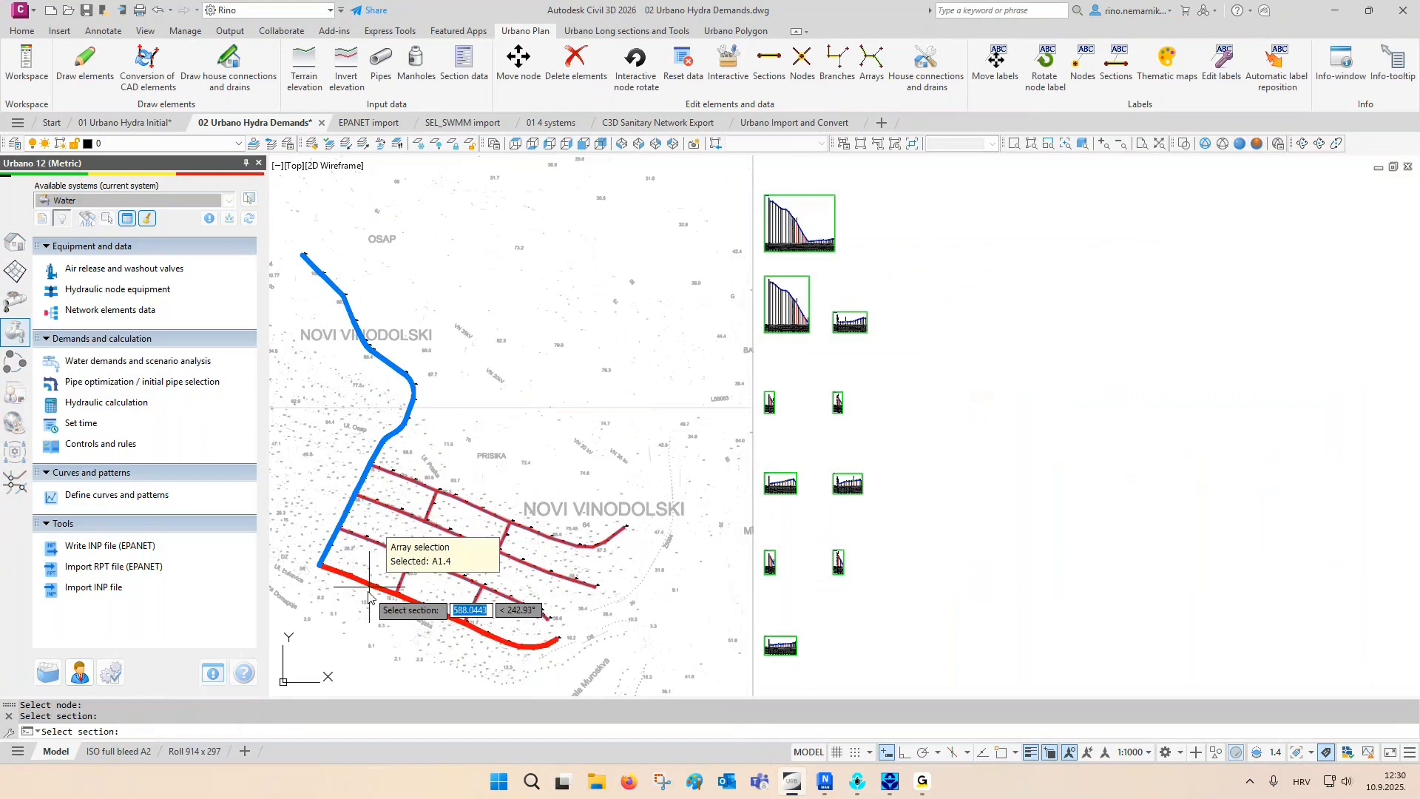
pyautogui.press('Return')
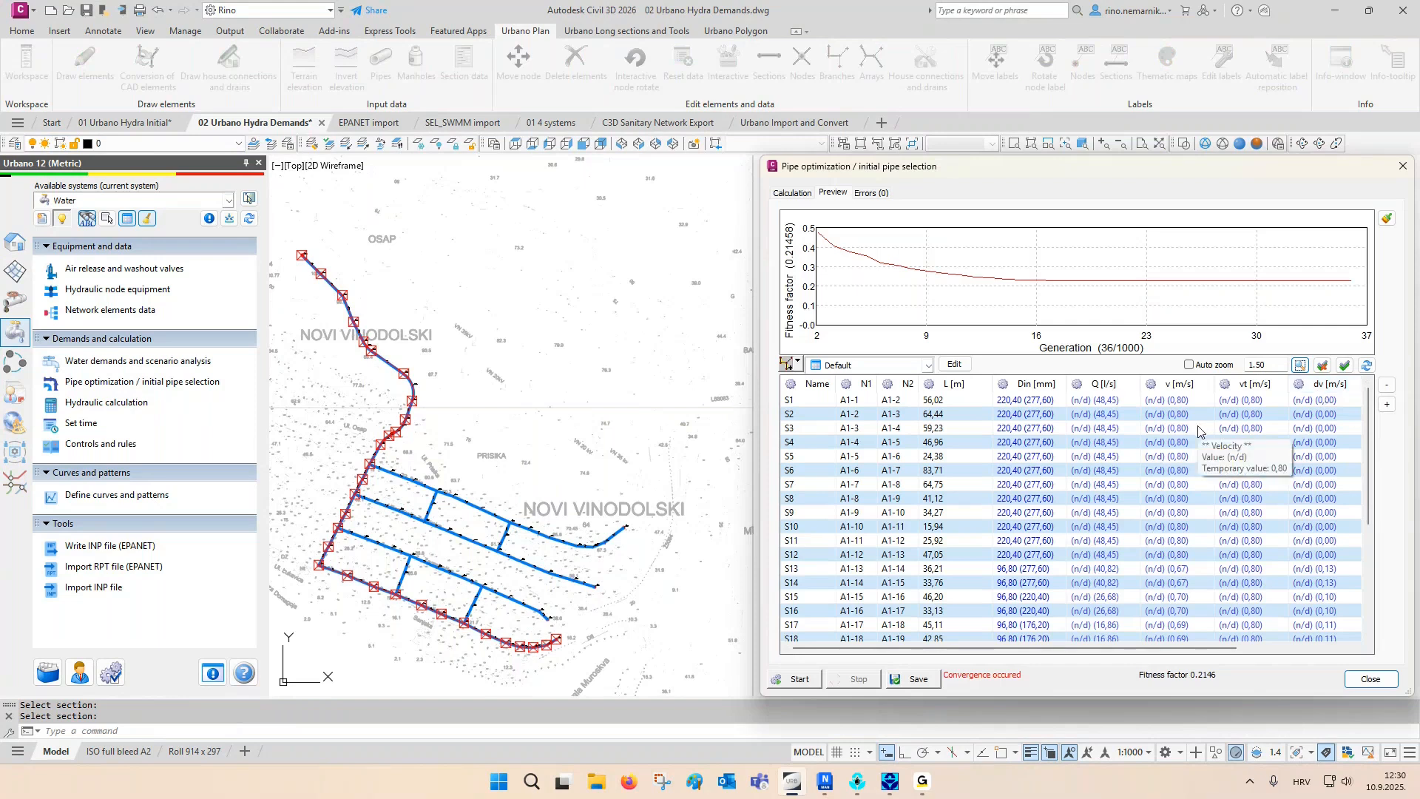
pyautogui.click(1335, 403)
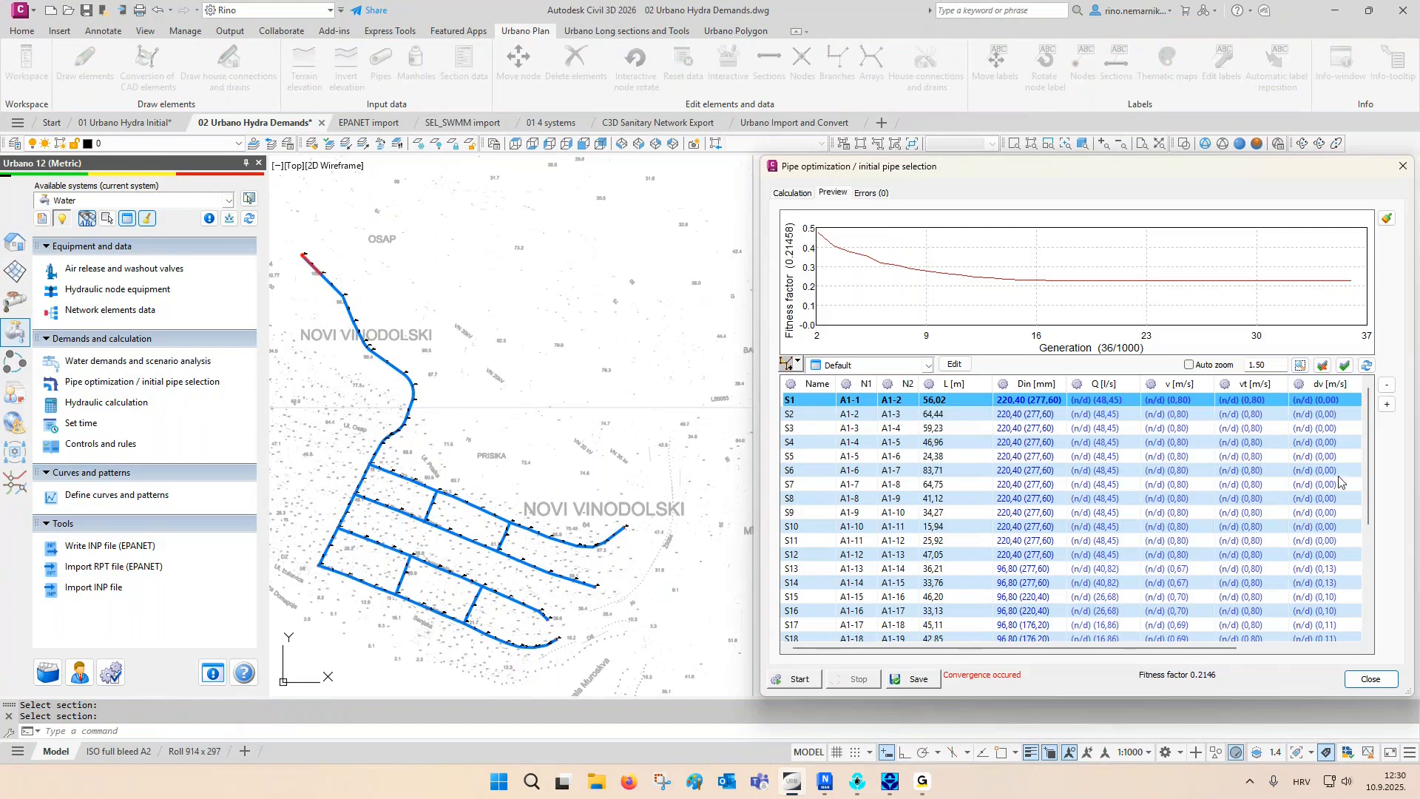
pyautogui.keyDown('shift'); pyautogui.click(1333, 556); pyautogui.keyUp('shift')
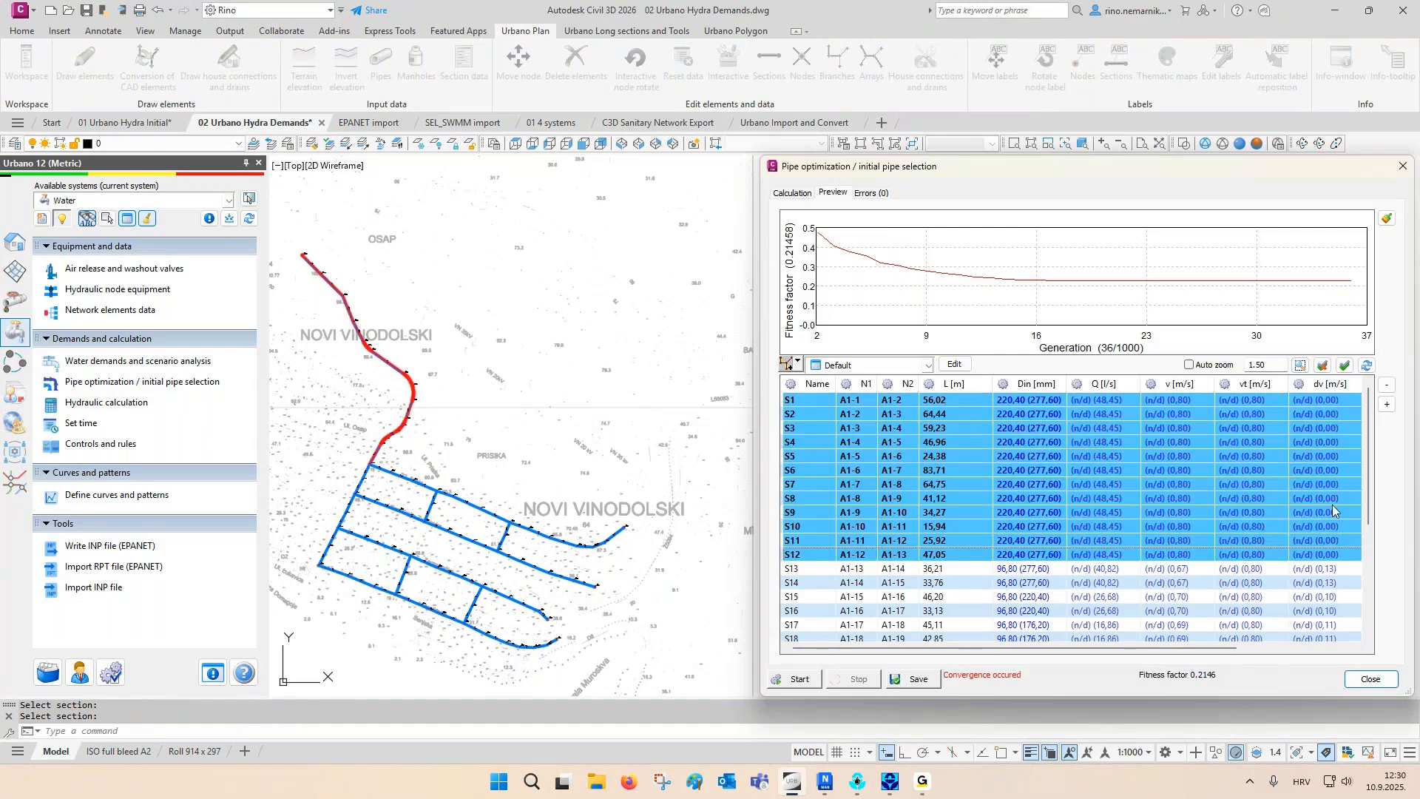
pyautogui.scroll(-2, 1331, 514)
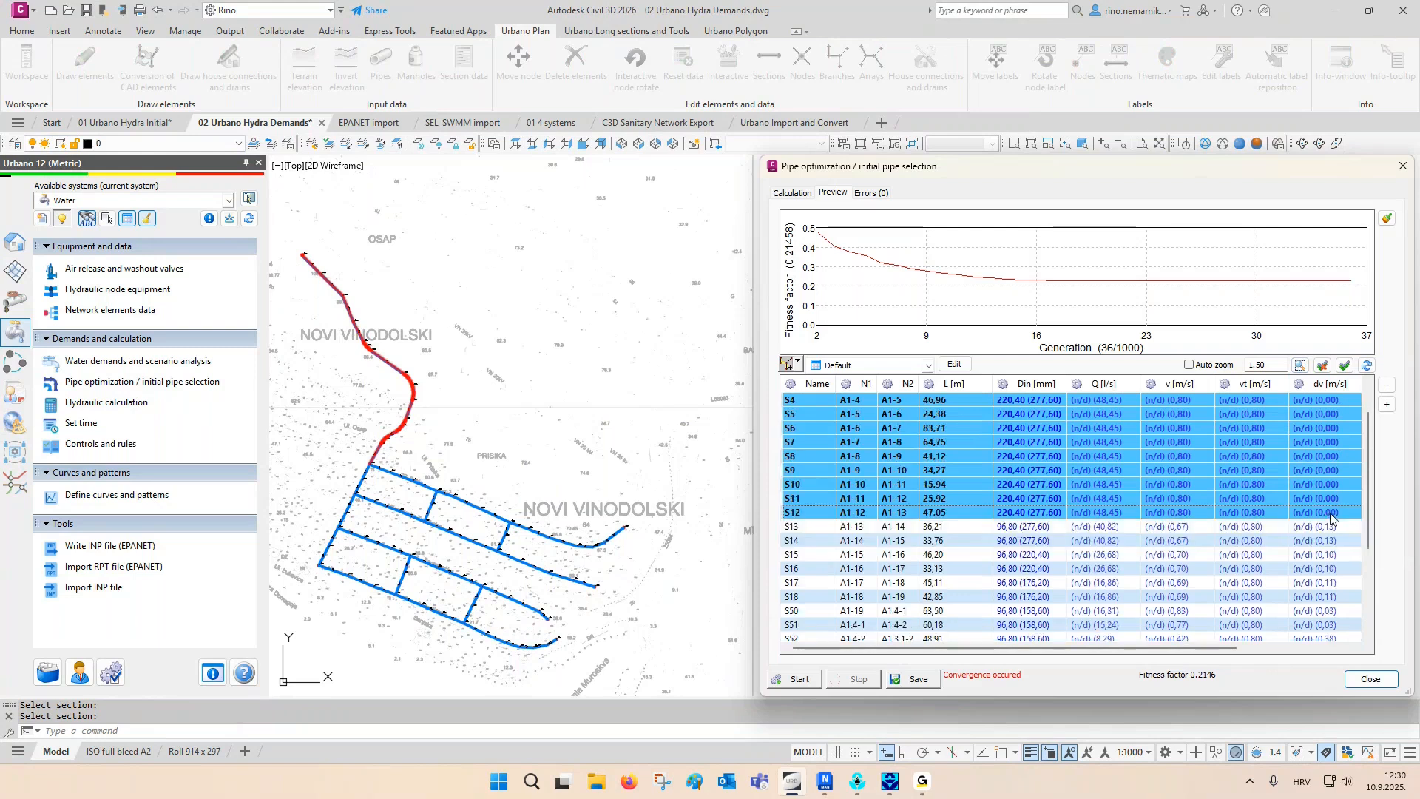
pyautogui.scroll(-3, 1331, 524)
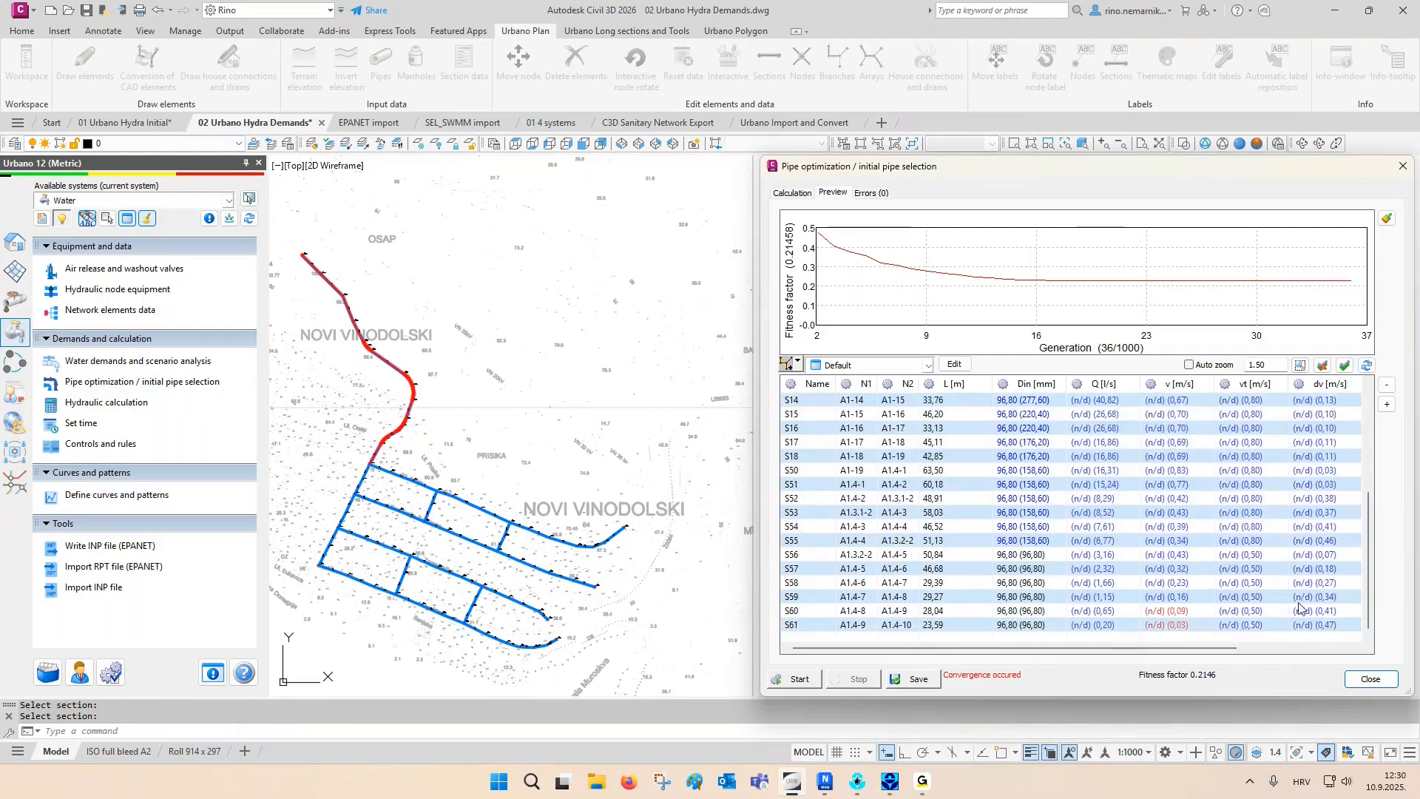
# - Mark sections S59 to S61 in plan, save the optimized pipe diameters to the network and close the pipe optimization
pyautogui.click(1303, 626)
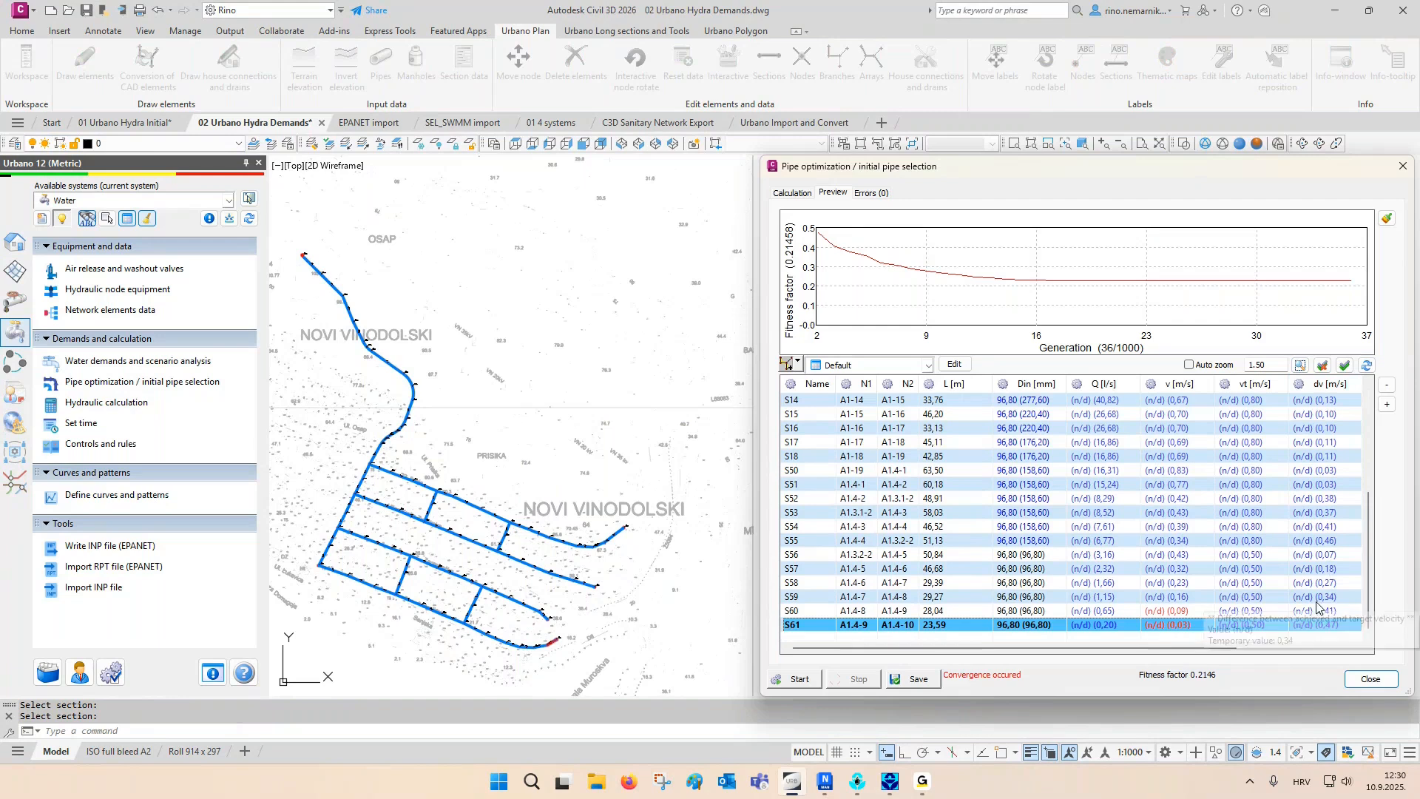
pyautogui.keyDown('shift'); pyautogui.click(1318, 598); pyautogui.keyUp('shift')
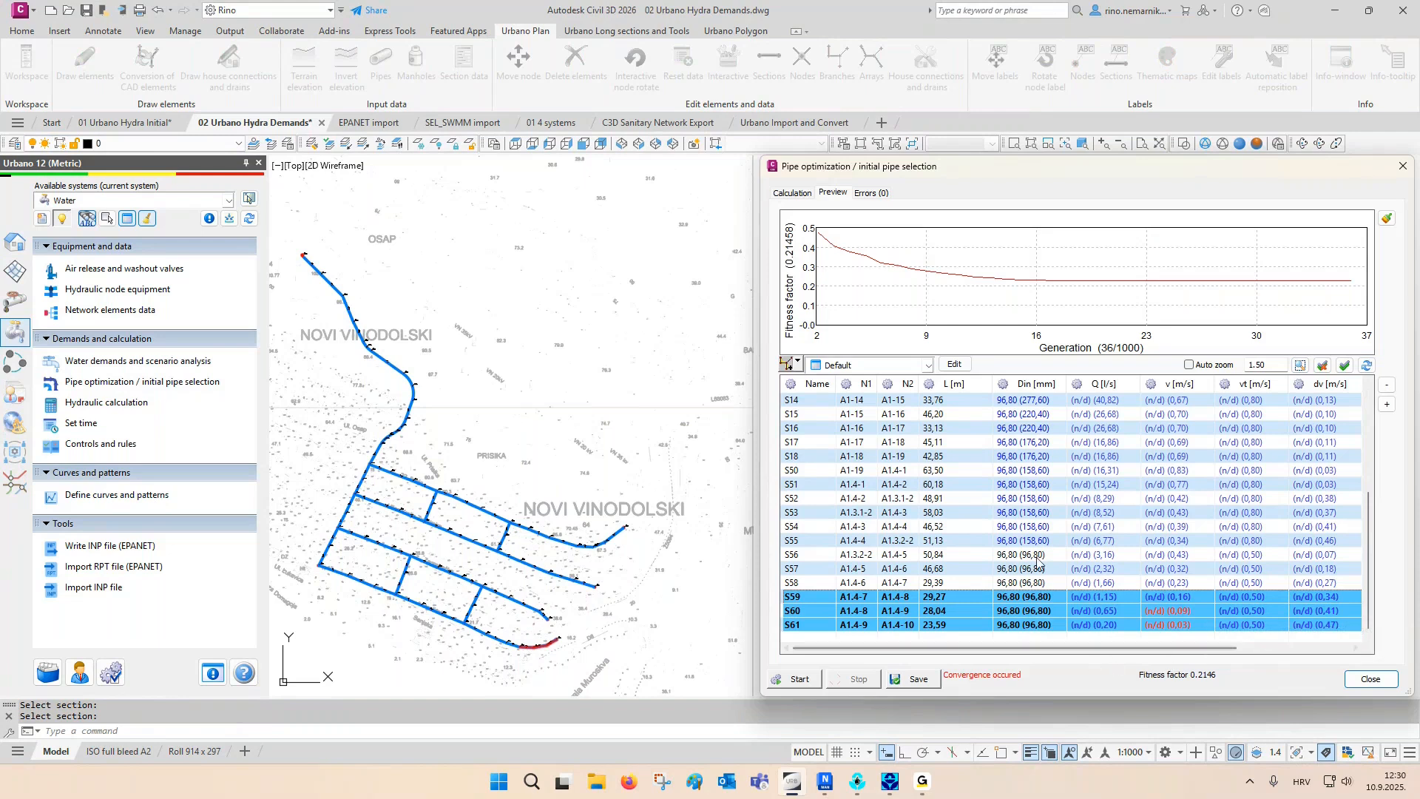
pyautogui.moveTo(1024, 627)
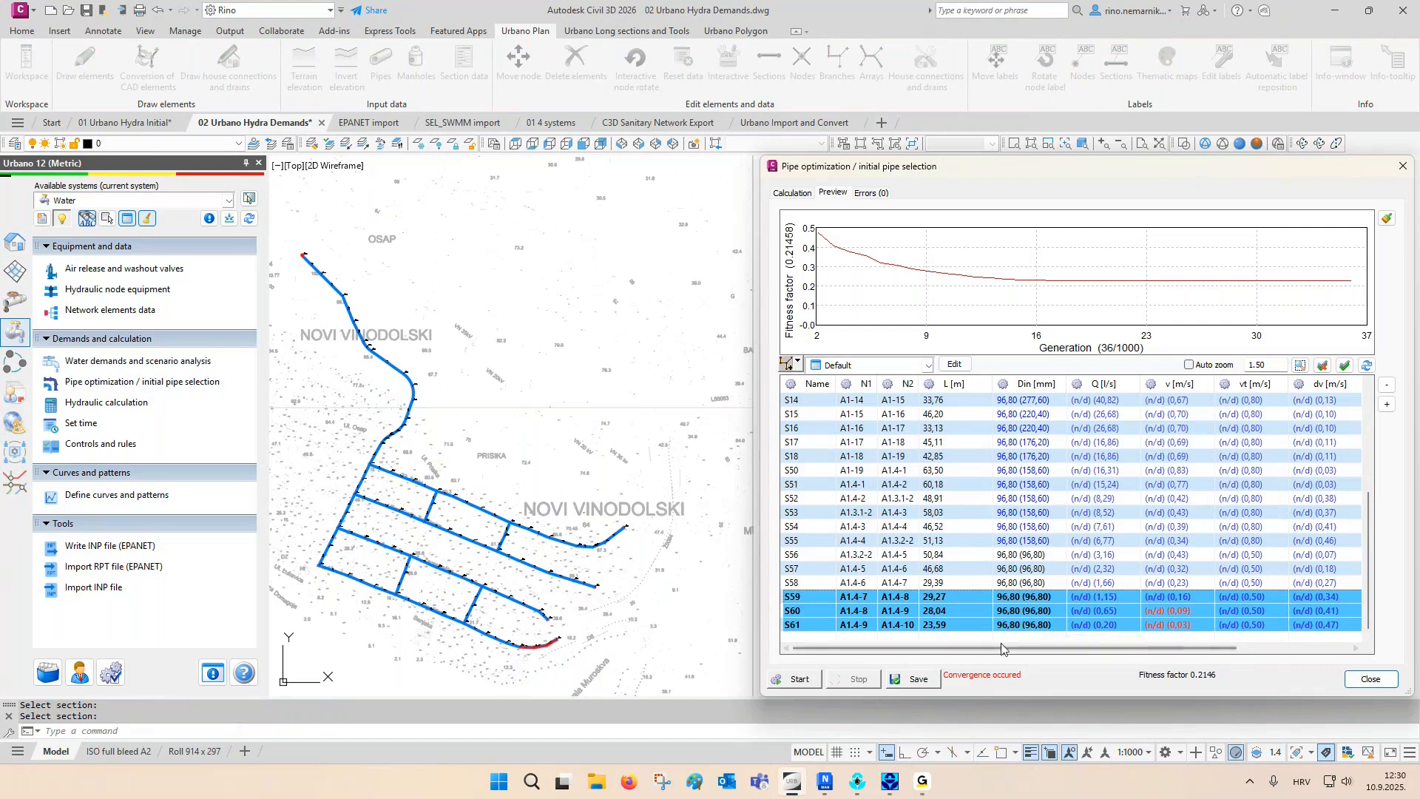
pyautogui.click(930, 679)
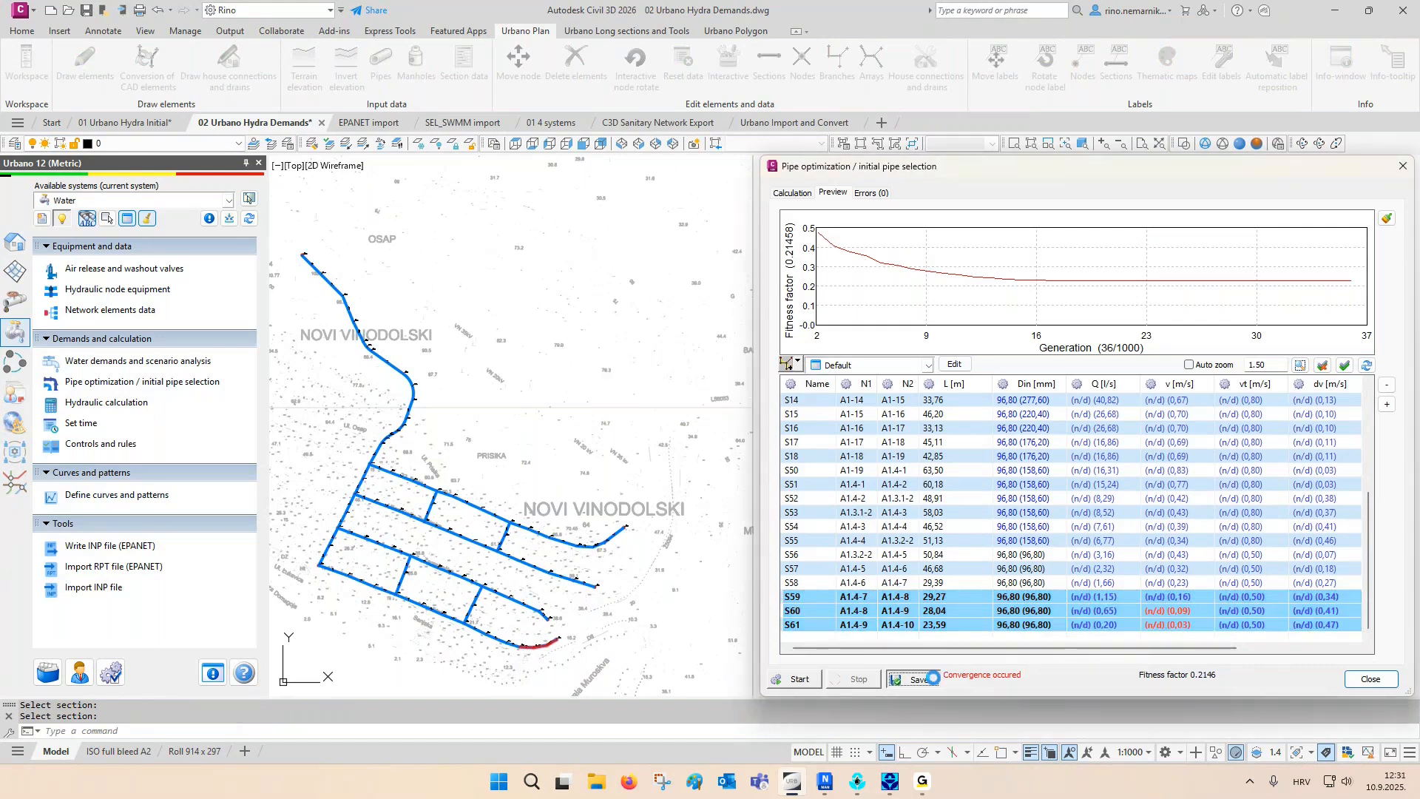
pyautogui.click(1369, 678)
# - Examine the long sections, the pipe labels and the drawn pipe widths around node A1-13
pyautogui.moveTo(928, 394); pyautogui.dragTo(1115, 454, button='middle')
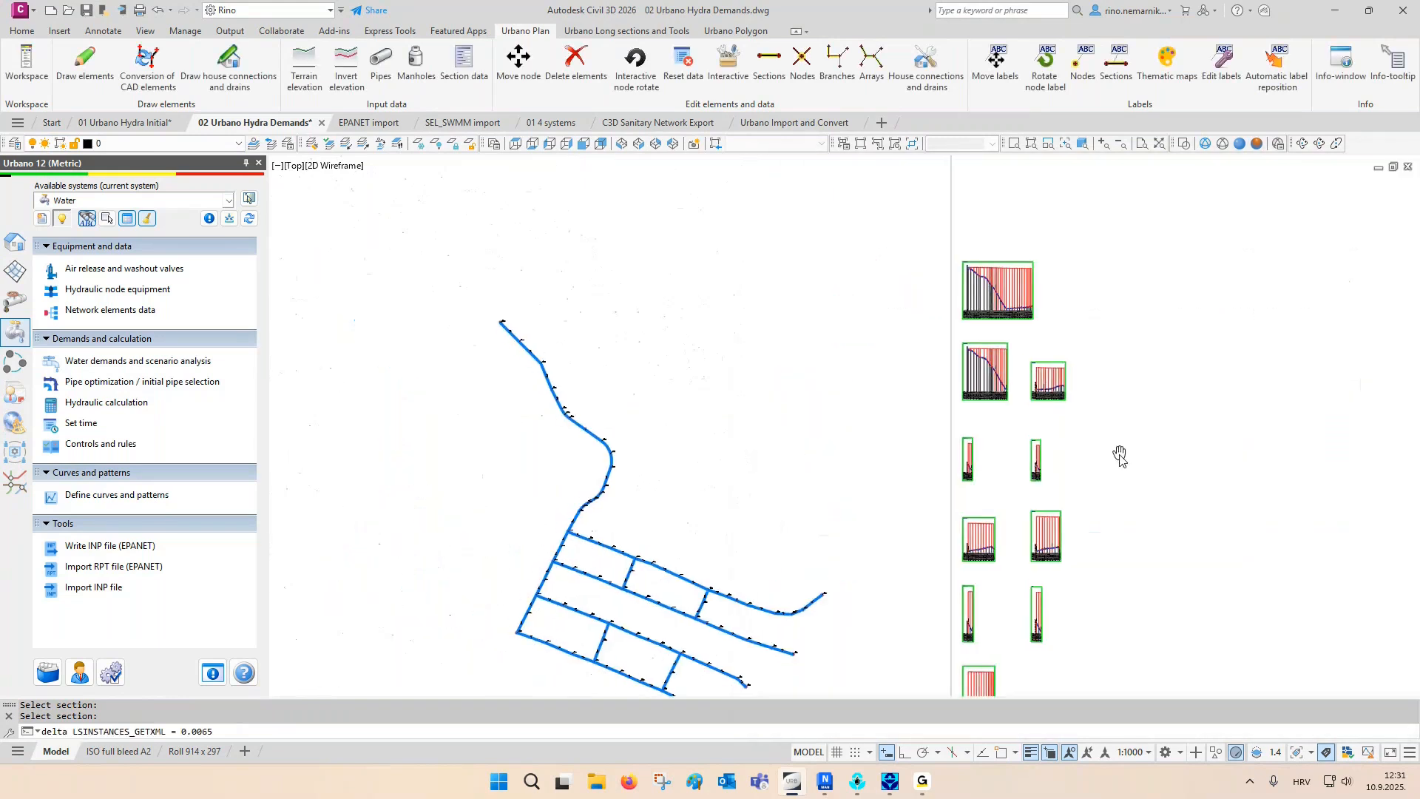
pyautogui.scroll(6, 1009, 270)
pyautogui.scroll(2, 1009, 270)
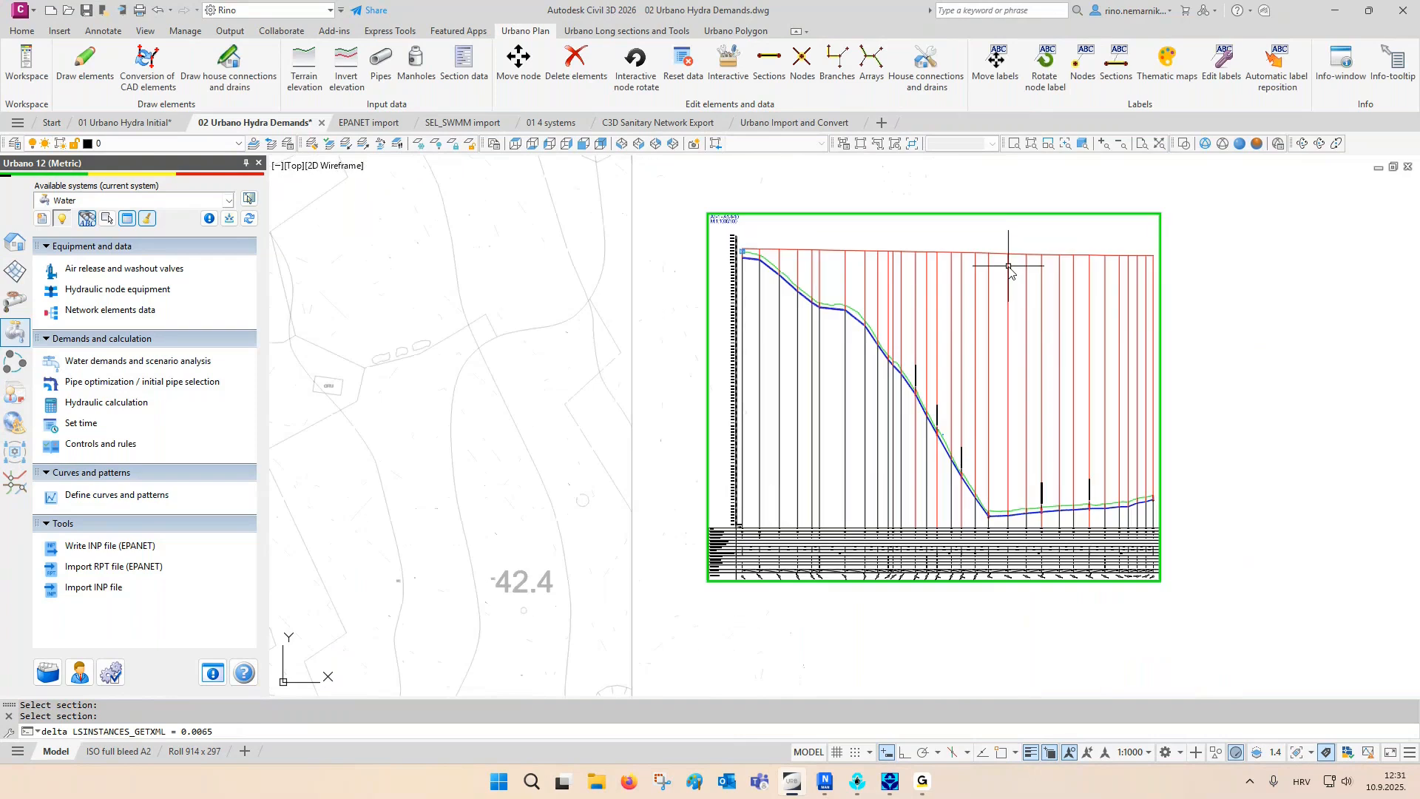
pyautogui.scroll(-8, 1020, 300)
pyautogui.moveTo(840, 473); pyautogui.dragTo(923, 353, button='middle')
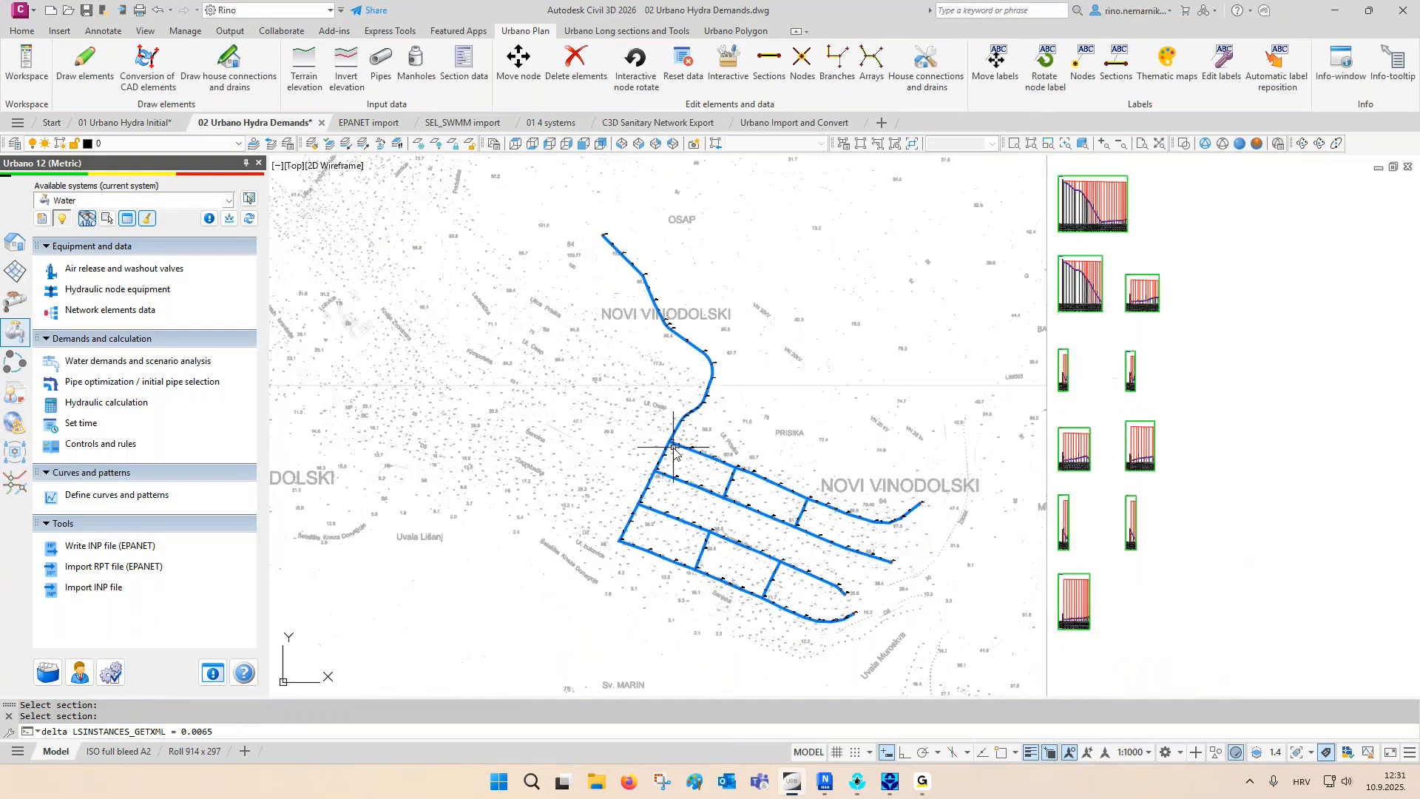
pyautogui.scroll(2, 671, 448)
pyautogui.scroll(2, 672, 449)
pyautogui.scroll(6, 670, 449)
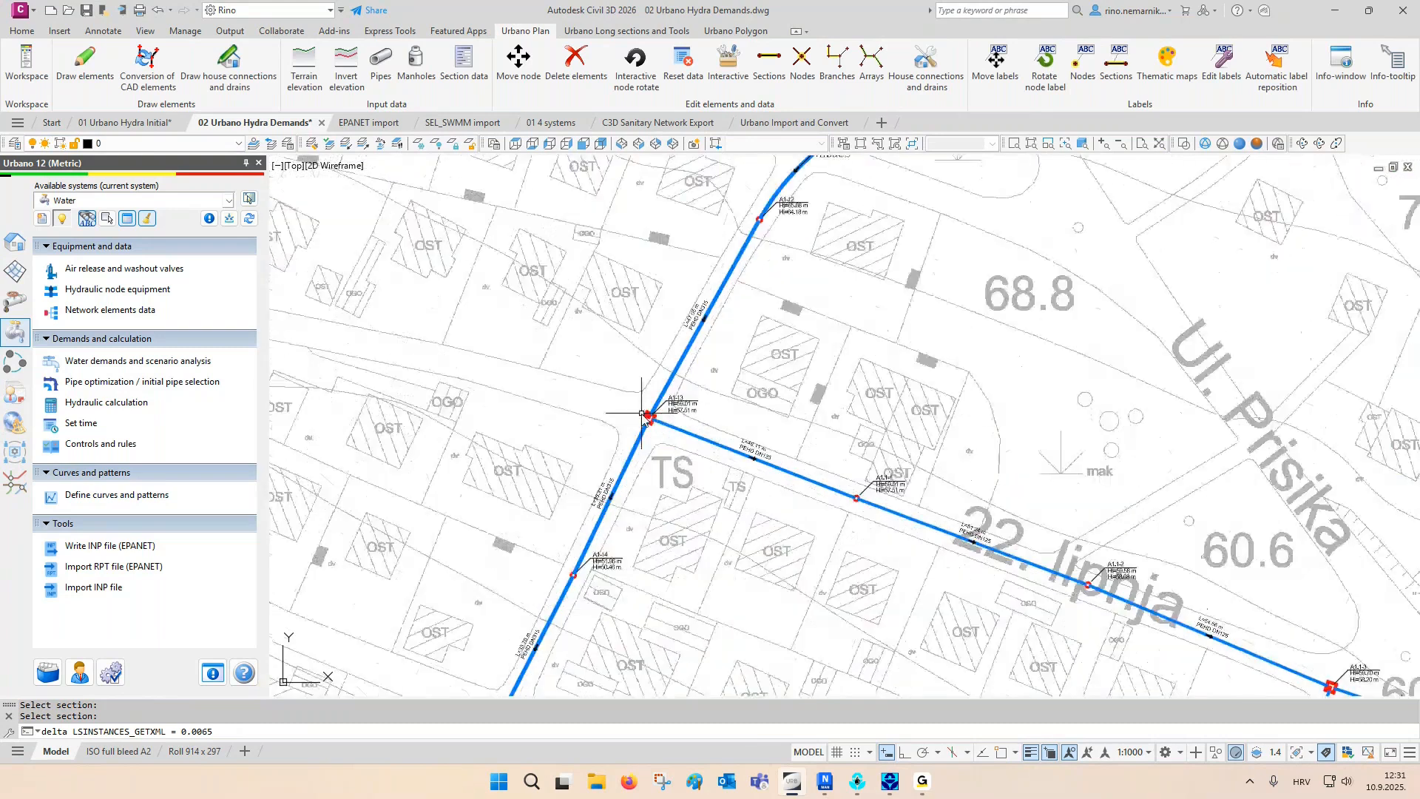
pyautogui.scroll(2, 759, 236)
pyautogui.scroll(-6, 760, 237)
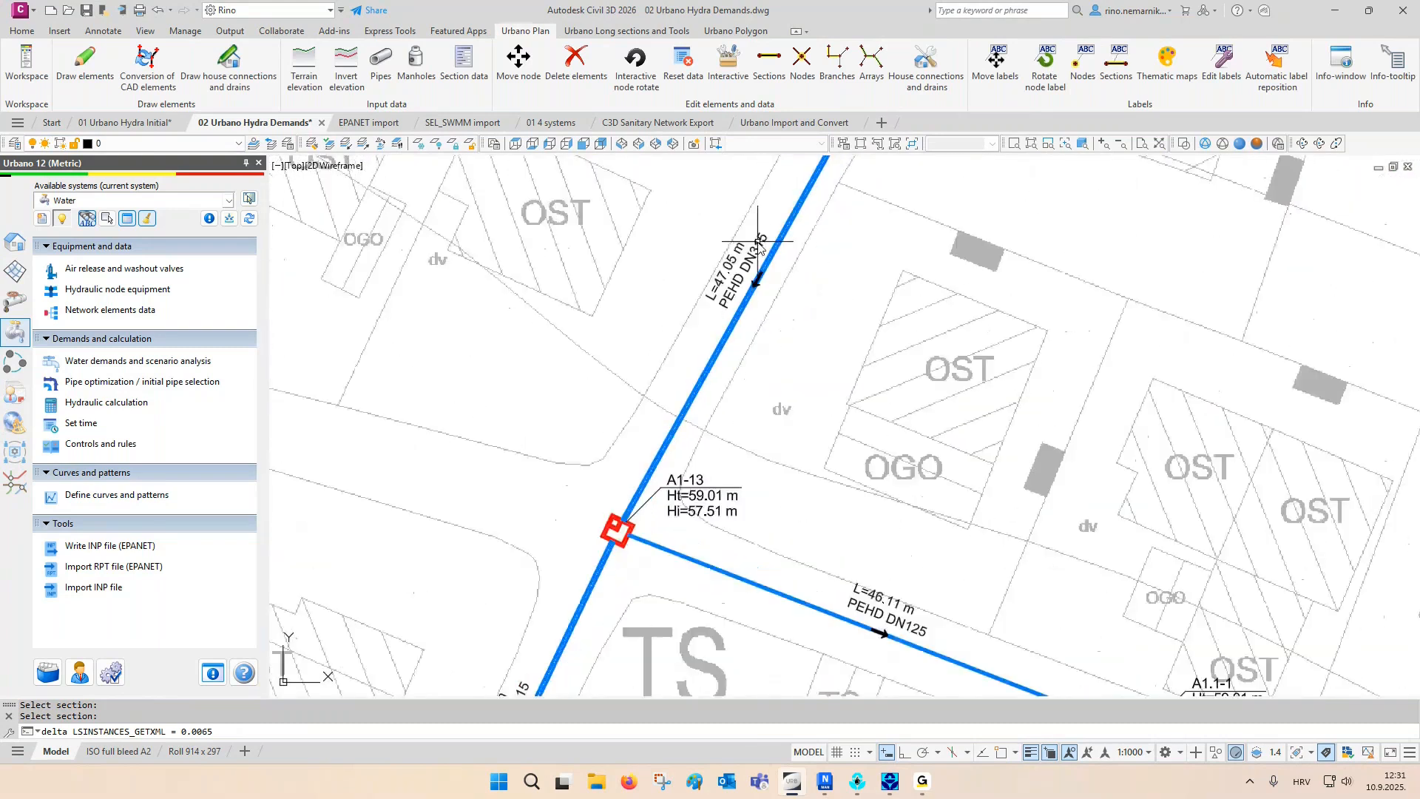
pyautogui.scroll(2, 693, 436)
pyautogui.scroll(2, 693, 437)
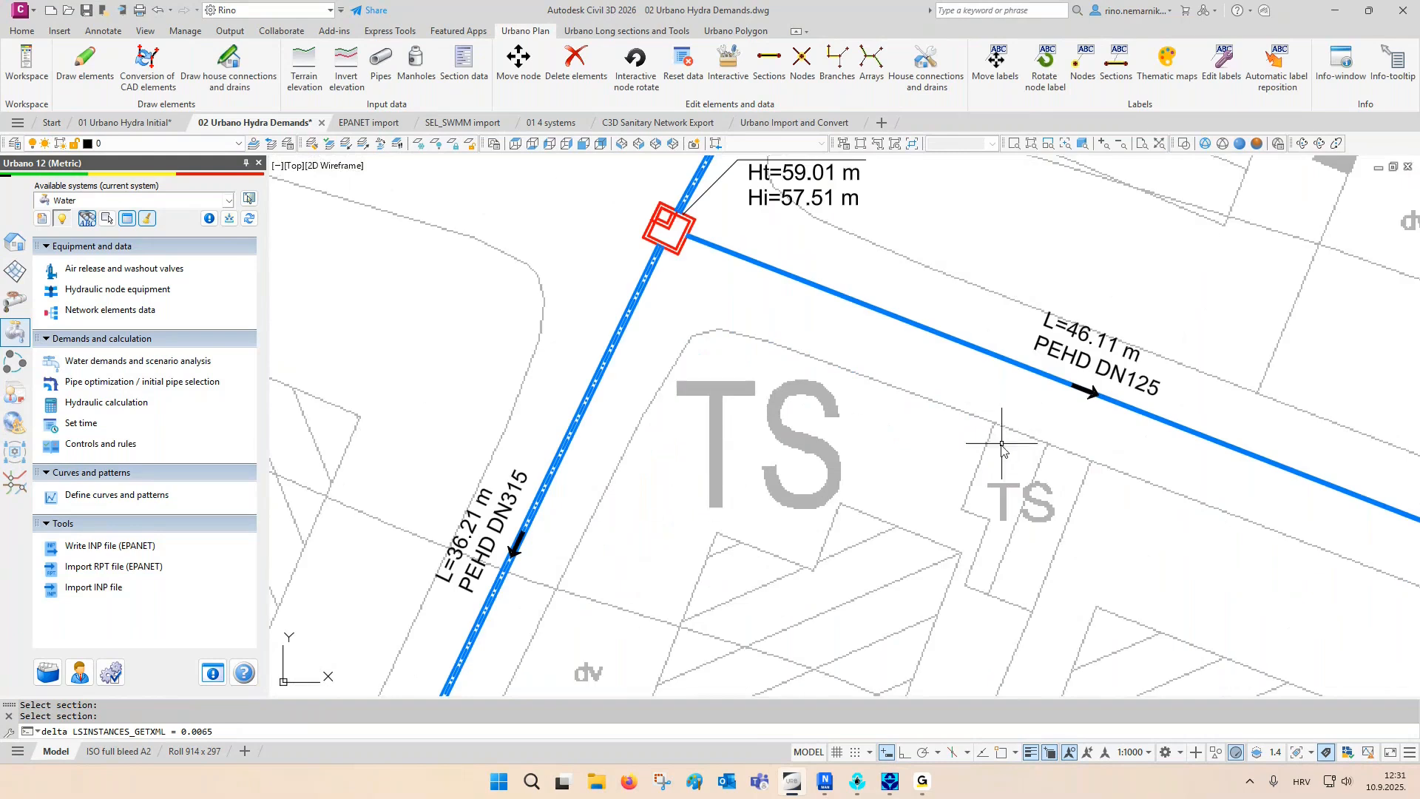
pyautogui.moveTo(1006, 443); pyautogui.dragTo(967, 504, button='middle')
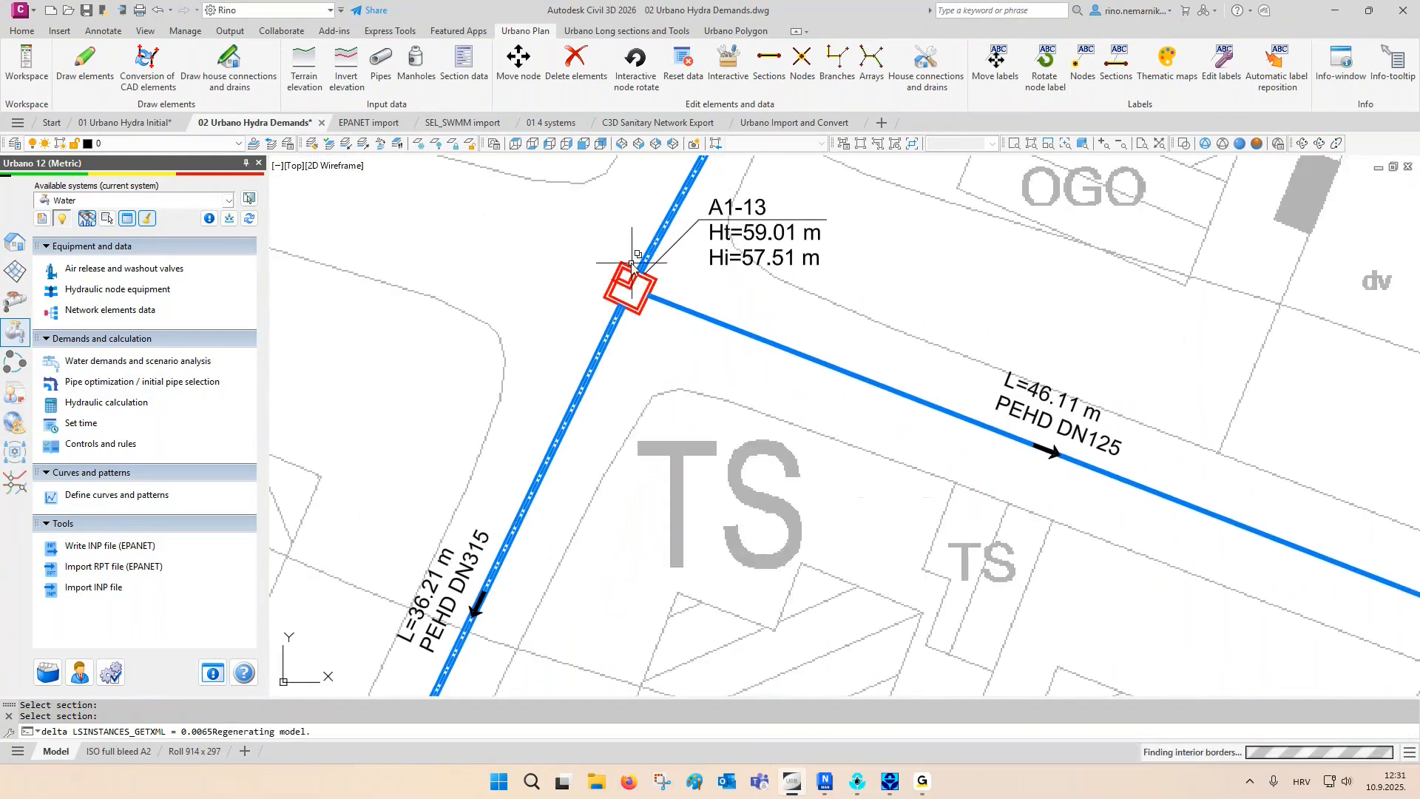
pyautogui.scroll(3, 628, 277)
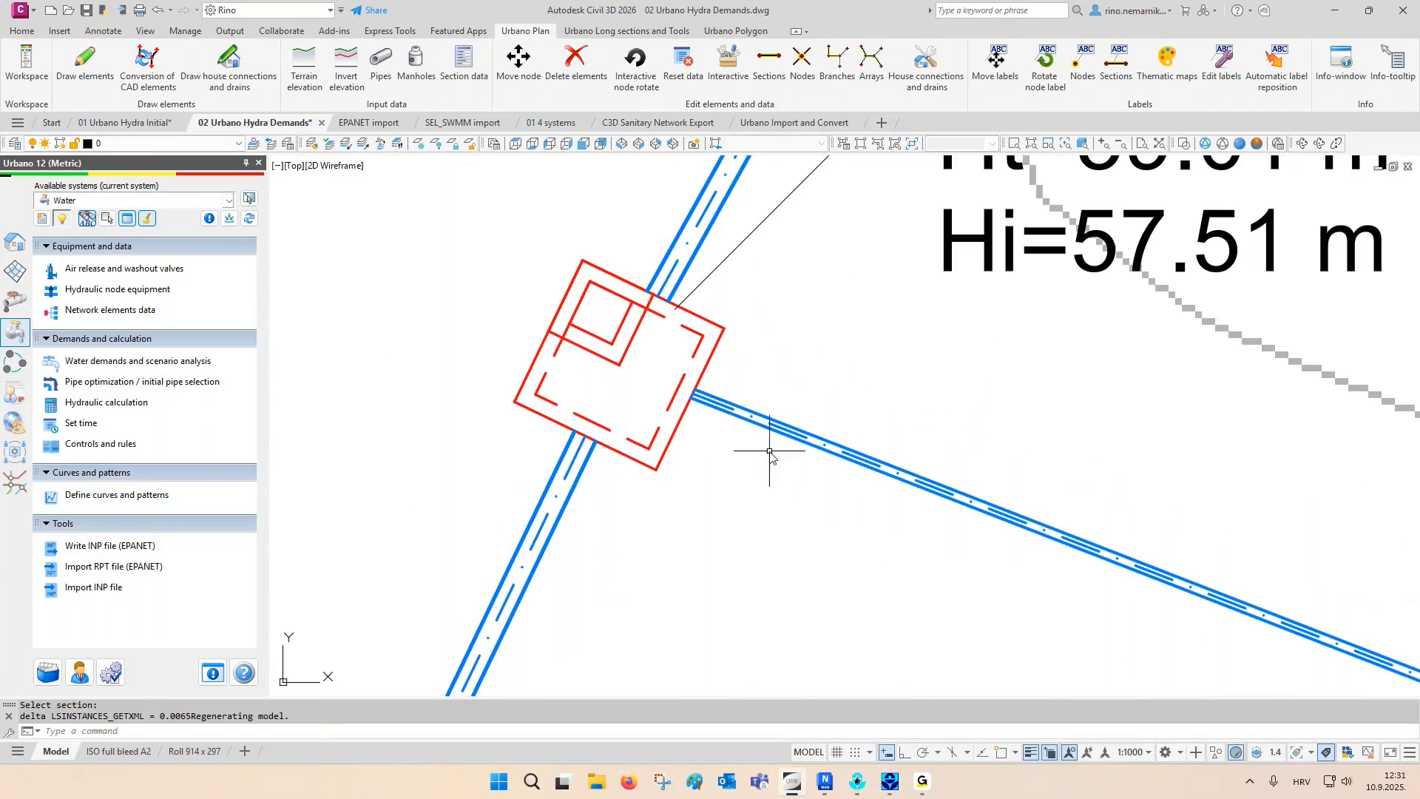
pyautogui.scroll(-5, 672, 400)
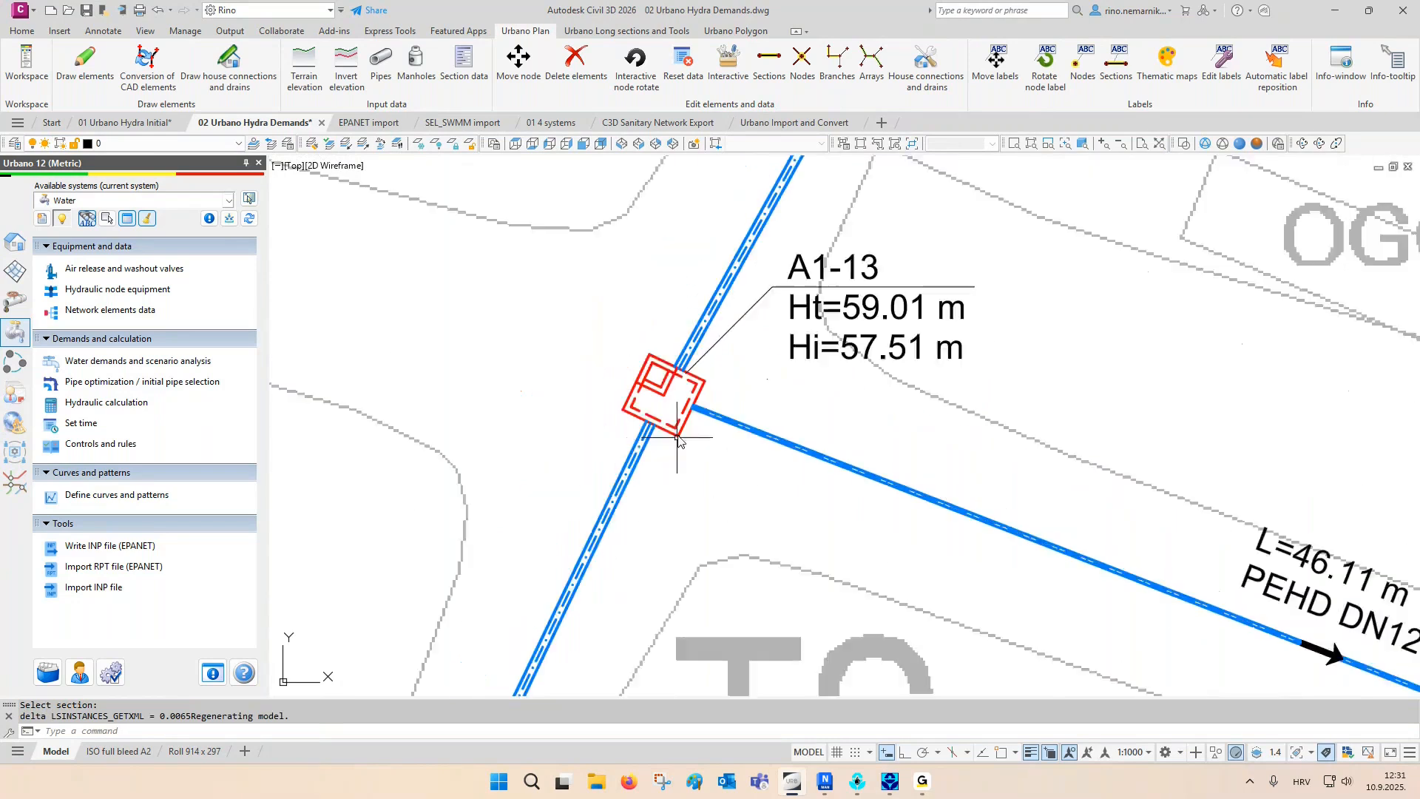
pyautogui.scroll(1, 675, 473)
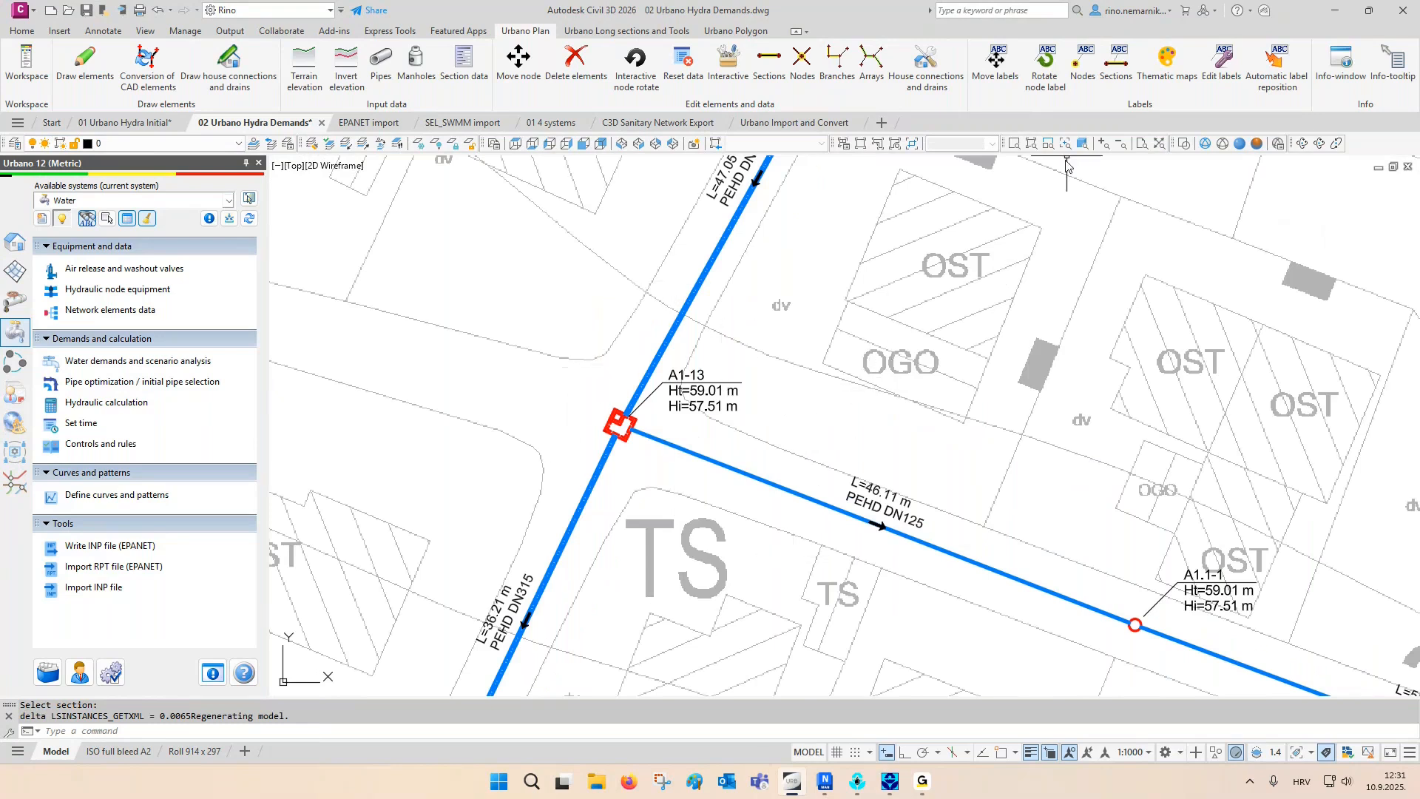
# - Label the nodes with name, demand, head and pressure, and the sections with length, diameter, flow and velocity
pyautogui.click(1082, 81)
pyautogui.click(1117, 74)
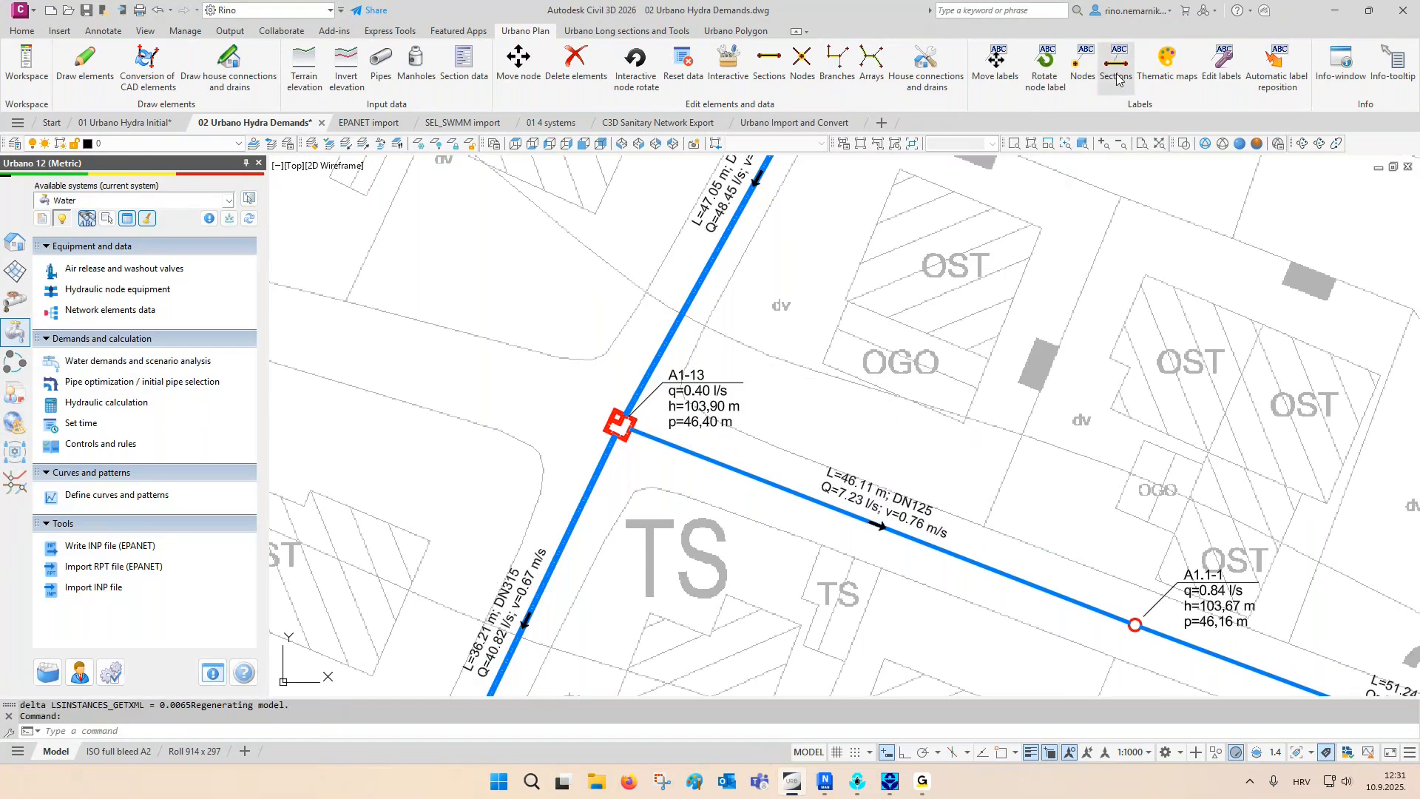
pyautogui.moveTo(909, 469); pyautogui.dragTo(883, 429, button='middle')
pyautogui.scroll(4, 867, 494)
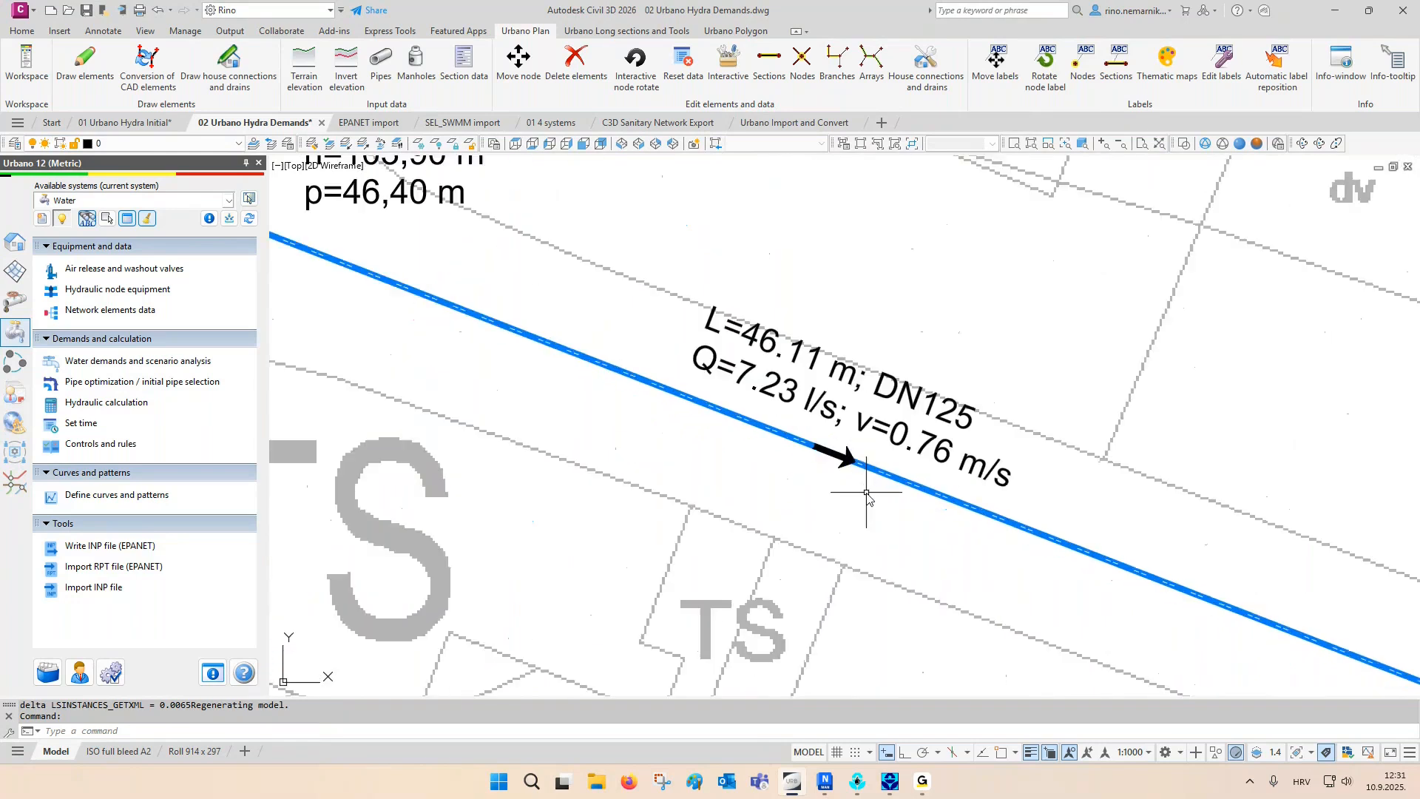
pyautogui.scroll(-2, 867, 493)
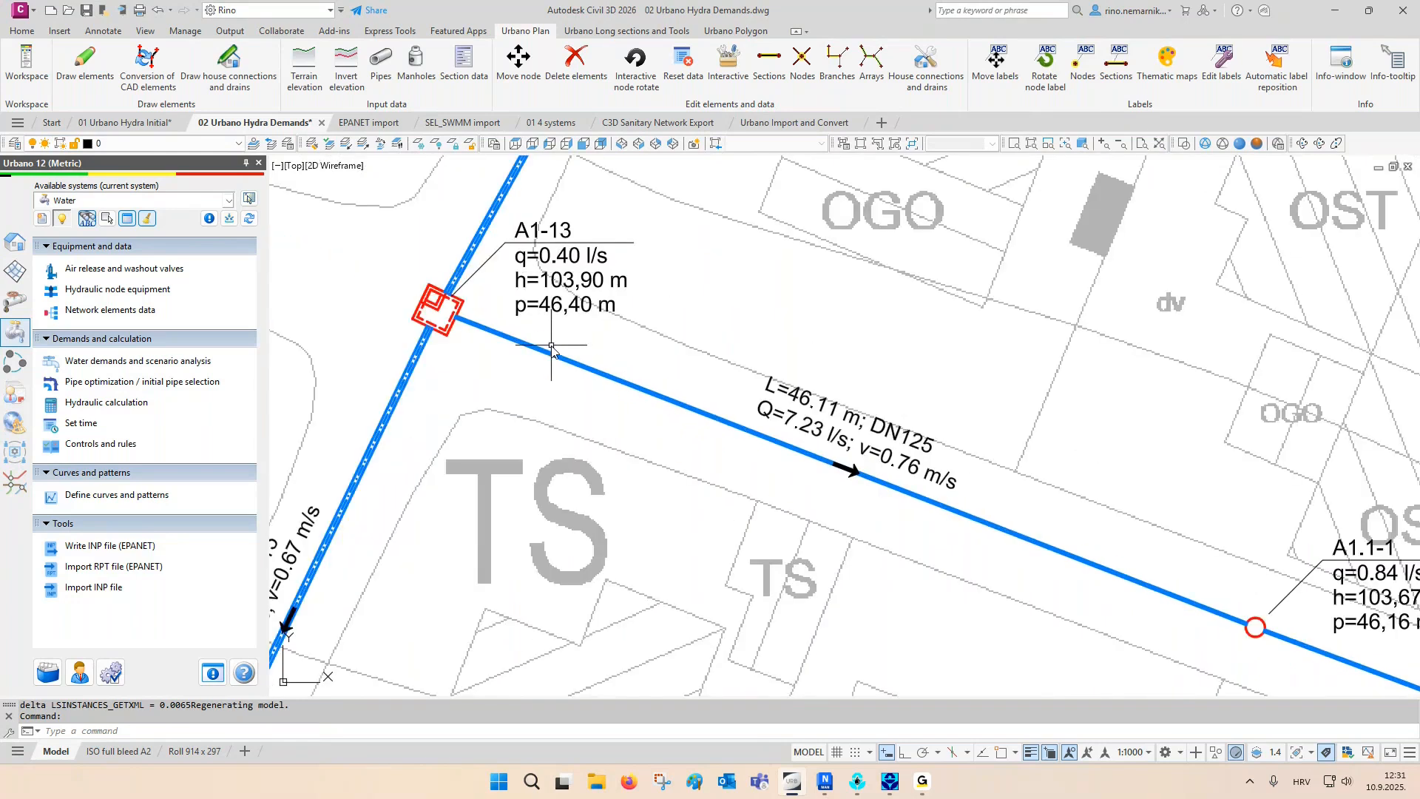
pyautogui.press('Escape')
pyautogui.press('Escape')
# - Preview the section hydraulics sorted by velocity, marking the six slowest sections and the fastest section in plan
pyautogui.scroll(-4, 550, 359)
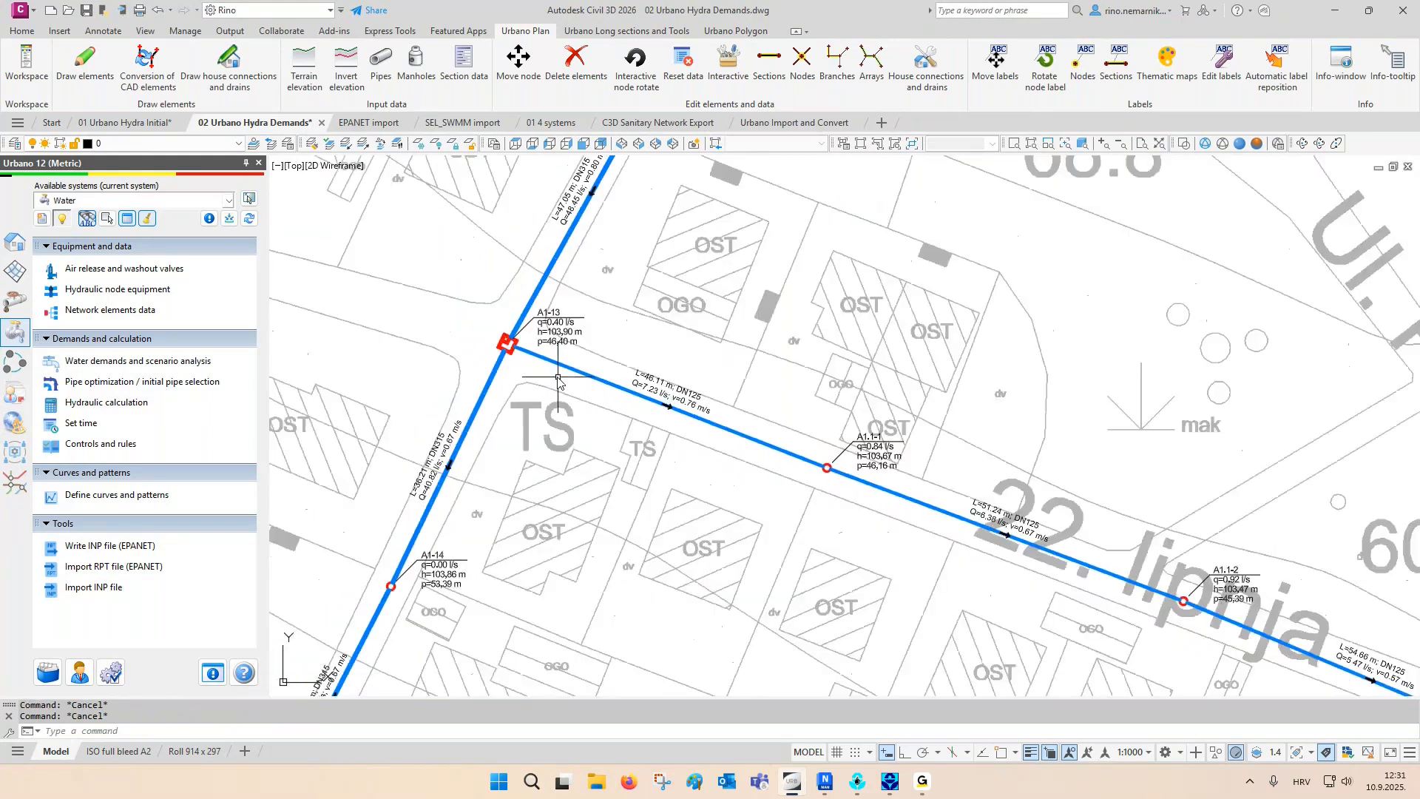
pyautogui.scroll(-3, 558, 380)
pyautogui.scroll(-6, 574, 400)
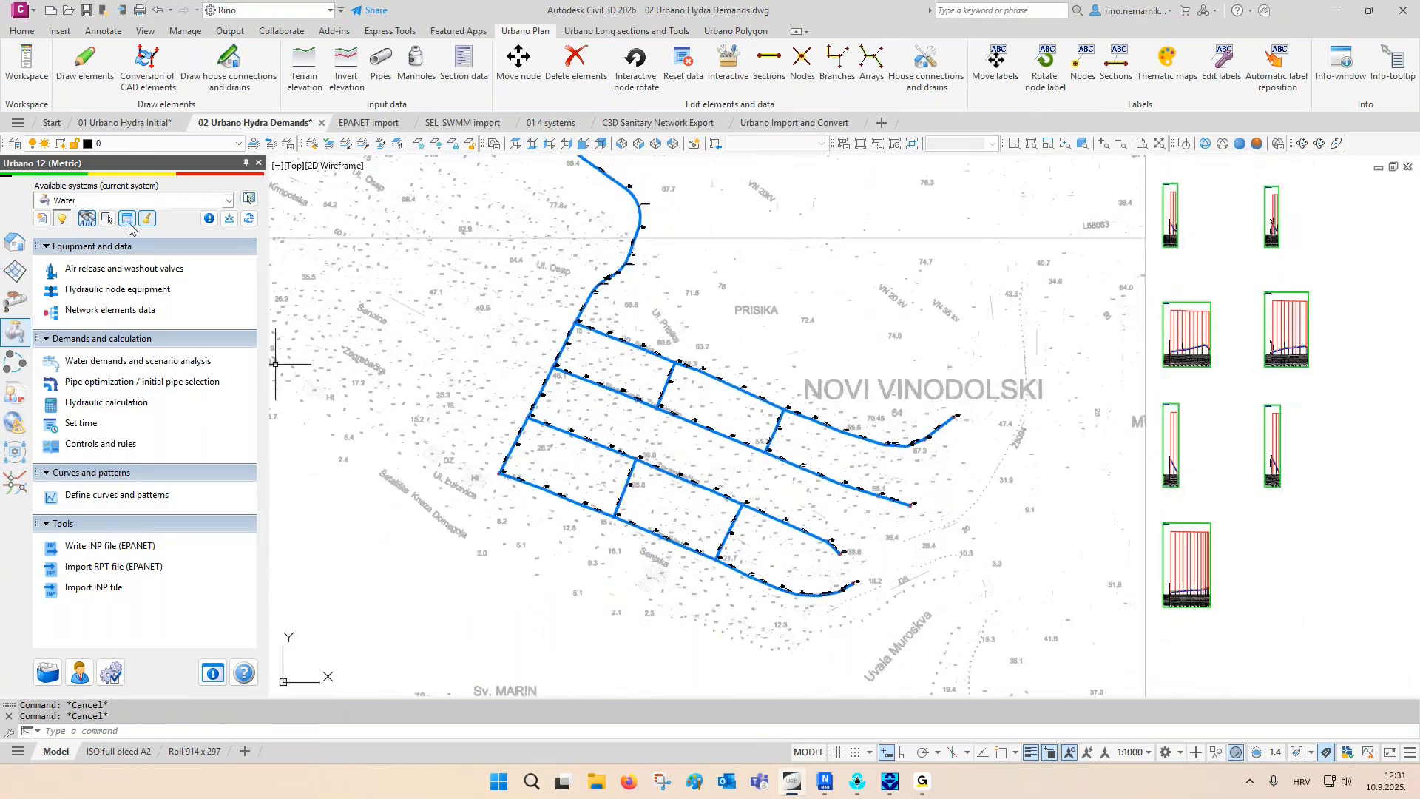
pyautogui.click(128, 218)
pyautogui.moveTo(632, 358); pyautogui.dragTo(651, 328, button='middle')
pyautogui.click(428, 518)
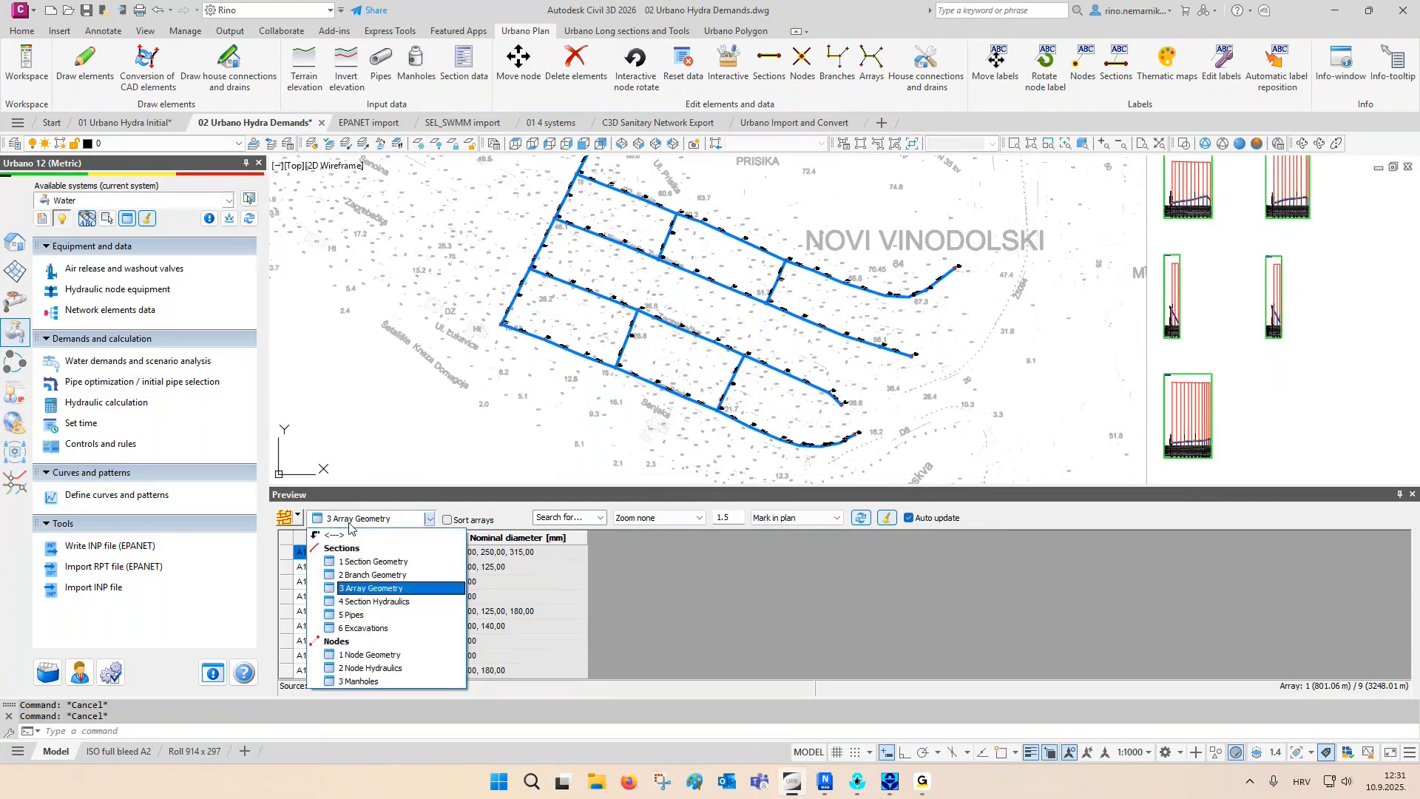
pyautogui.click(378, 601)
pyautogui.click(711, 539)
pyautogui.moveTo(681, 624); pyautogui.dragTo(683, 542)
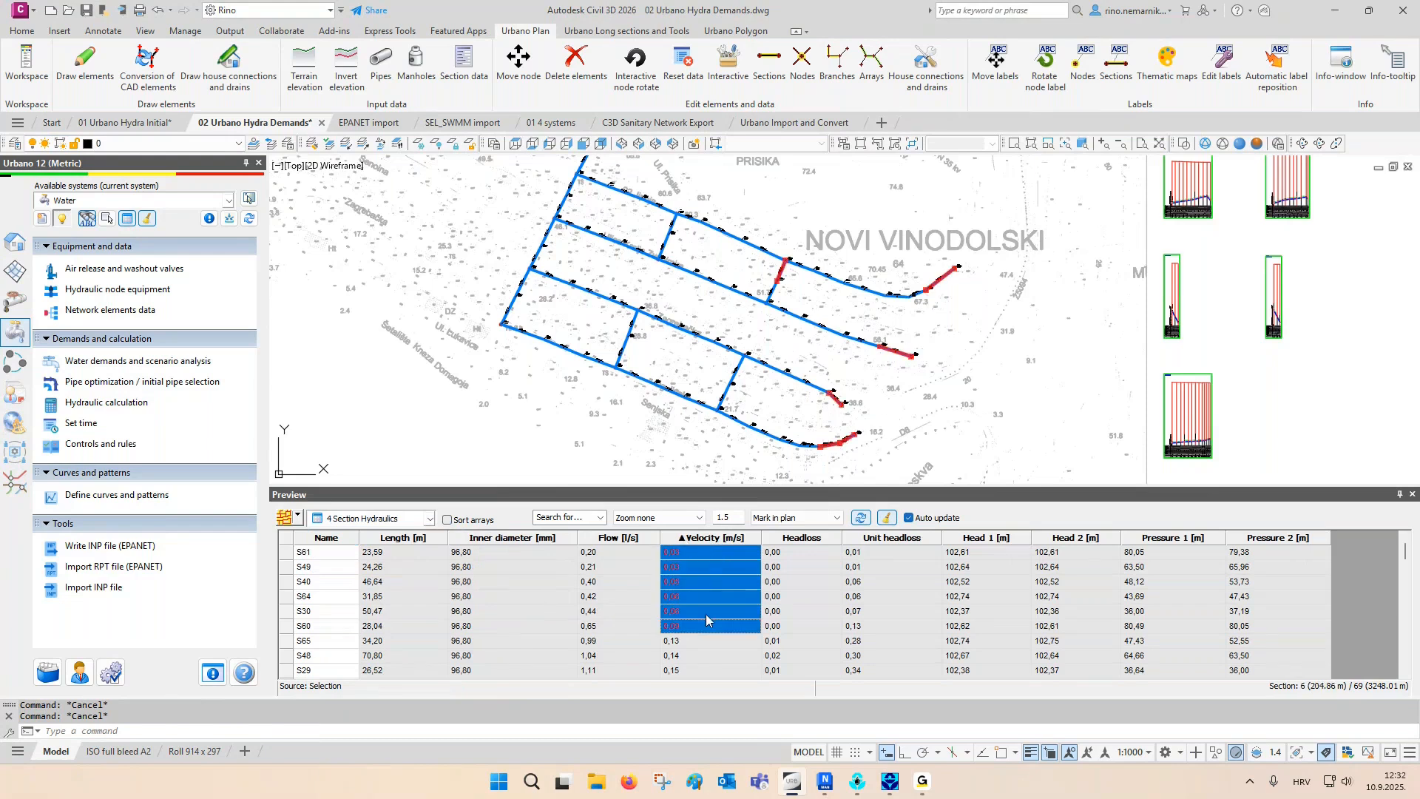
pyautogui.click(718, 541)
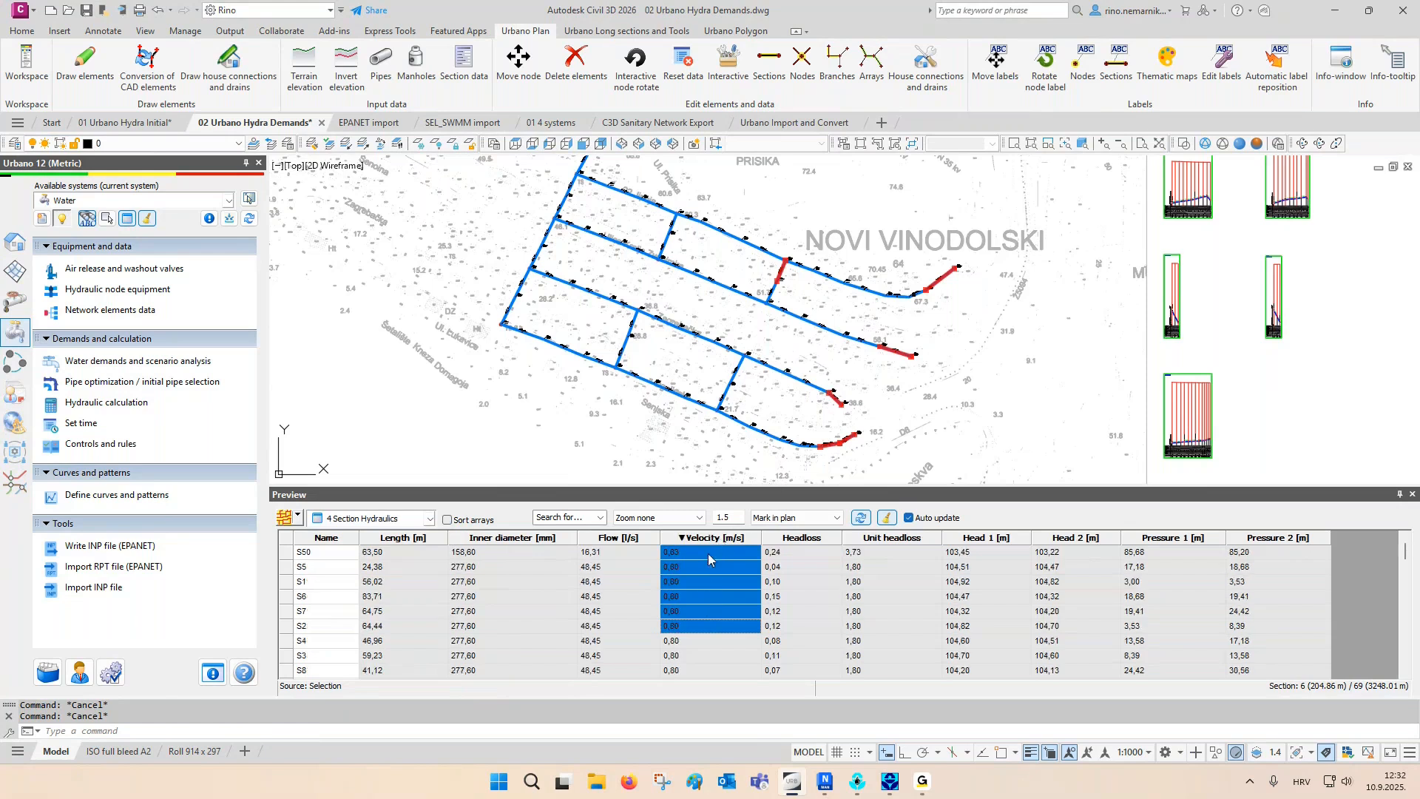
pyautogui.click(708, 554)
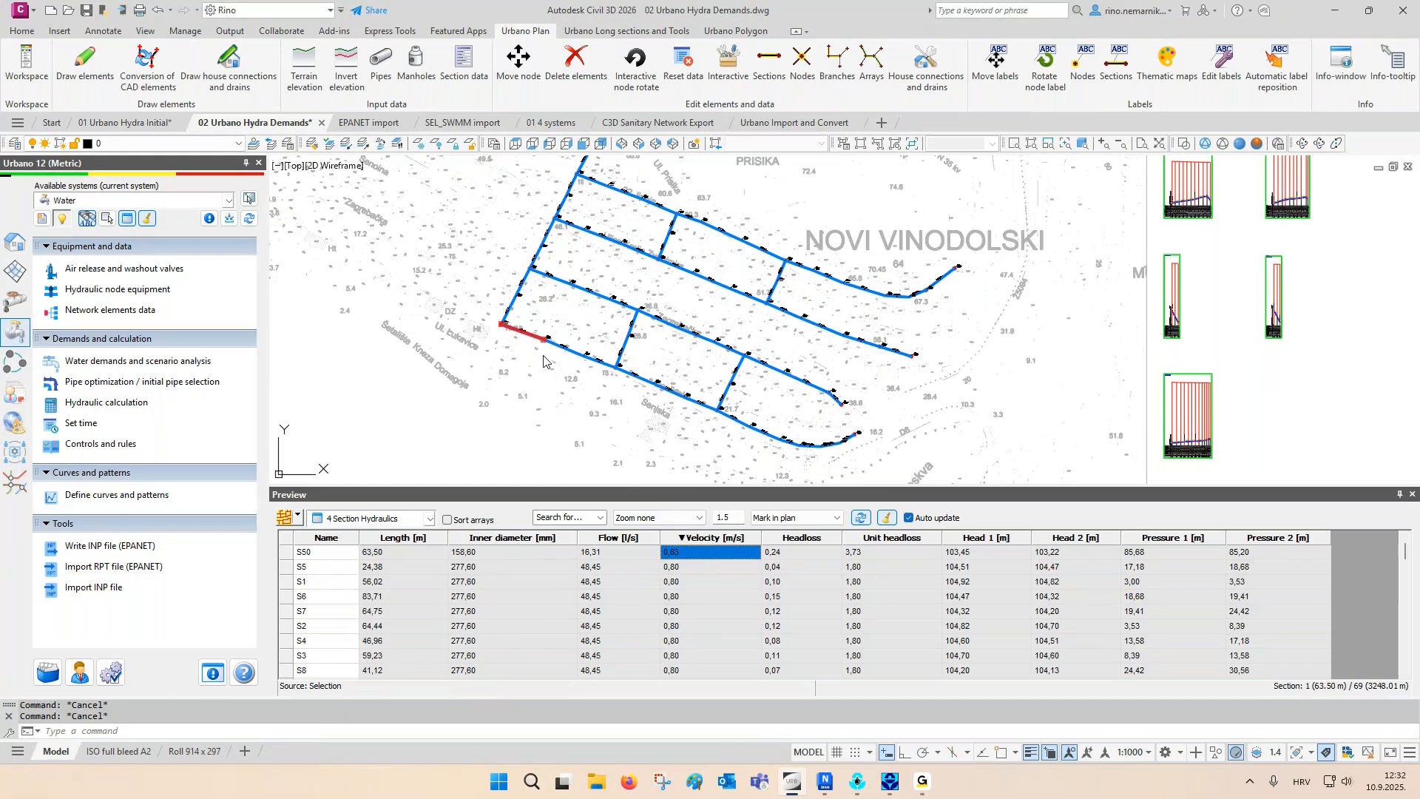
# - Preview the node hydraulics in ascending order of starting pressure and examine the lowest-pressure nodes marked in plan
pyautogui.click(371, 519)
pyautogui.click(401, 658)
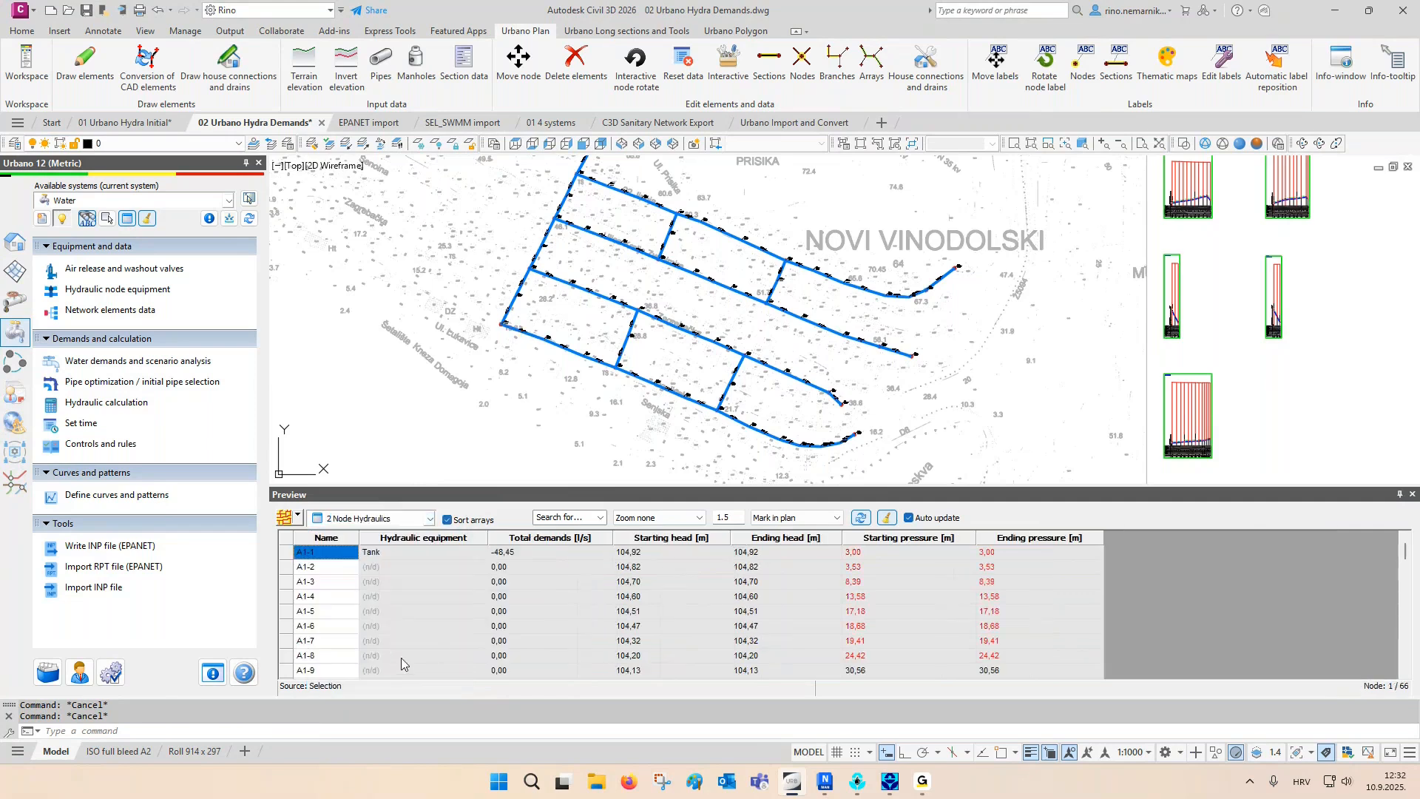
pyautogui.click(908, 539)
pyautogui.moveTo(857, 659); pyautogui.dragTo(880, 549)
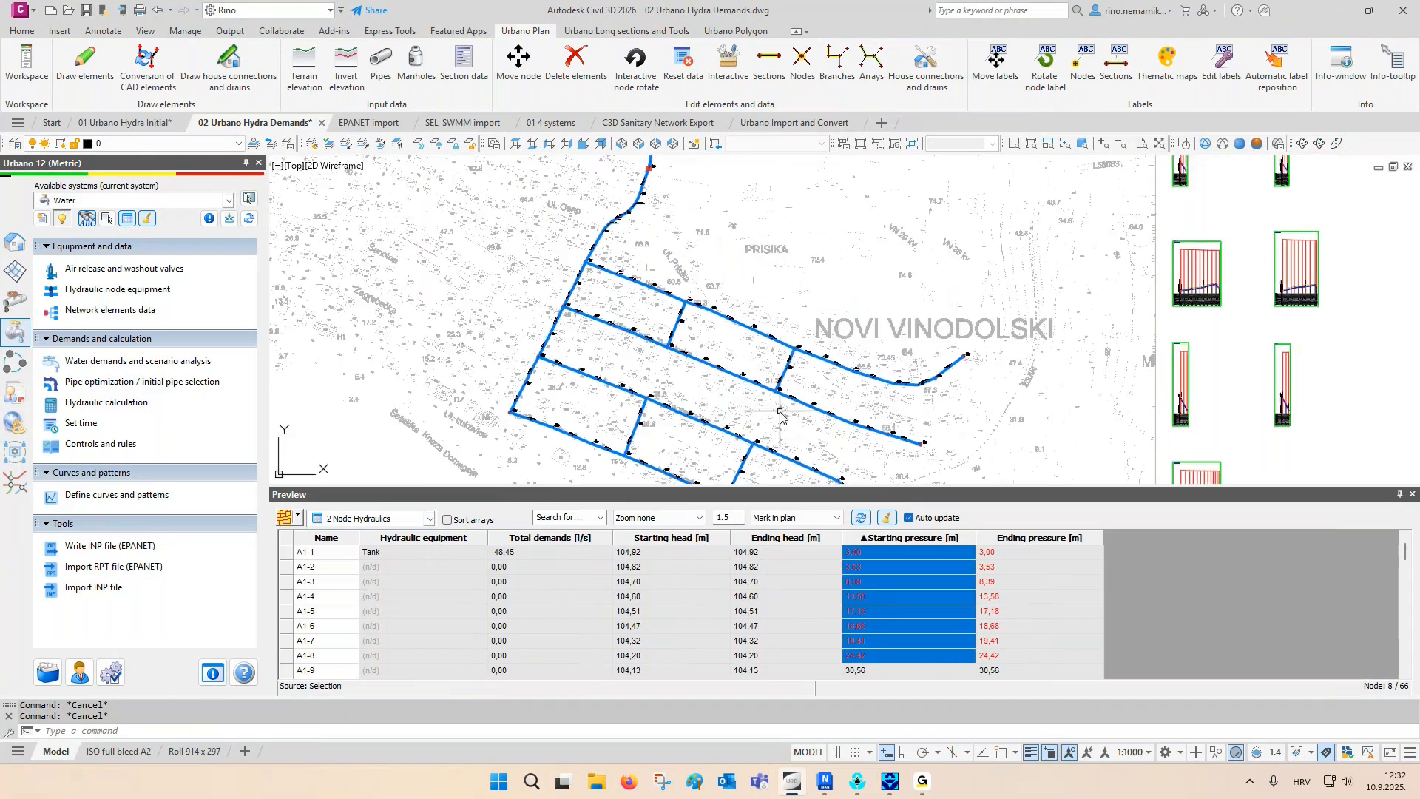
pyautogui.scroll(2, 624, 311)
pyautogui.moveTo(622, 309); pyautogui.dragTo(642, 383, button='middle')
pyautogui.scroll(-2, 630, 408)
pyautogui.moveTo(529, 243); pyautogui.dragTo(561, 268, button='middle')
pyautogui.moveTo(727, 399); pyautogui.dragTo(710, 291, button='middle')
pyautogui.scroll(-2, 710, 298)
pyautogui.moveTo(745, 393); pyautogui.dragTo(741, 191, button='middle')
# - Sort the nodes by descending starting pressure, examine the highest-pressure ones marked in plan, then clear the marks and close the preview
pyautogui.click(897, 539)
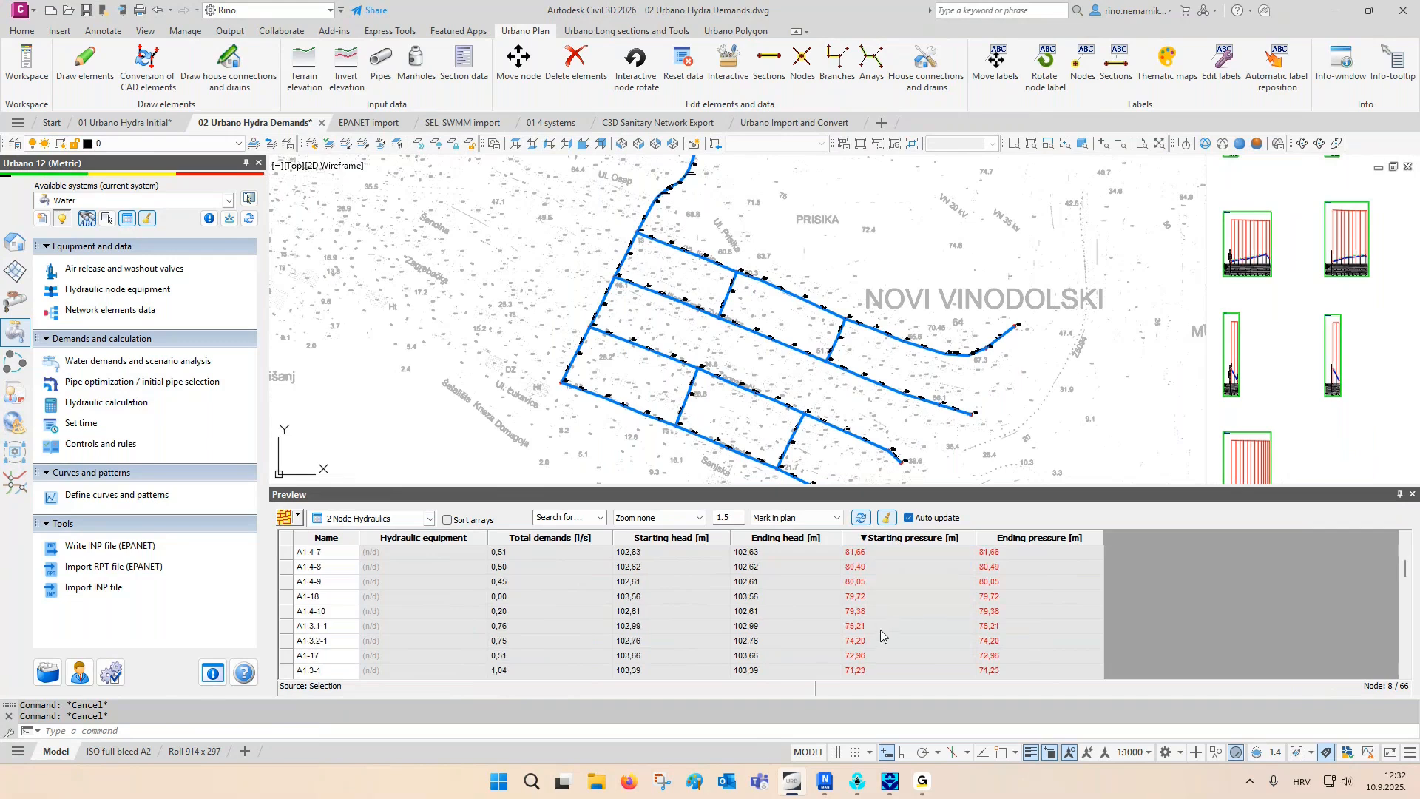
pyautogui.moveTo(880, 628); pyautogui.dragTo(887, 416)
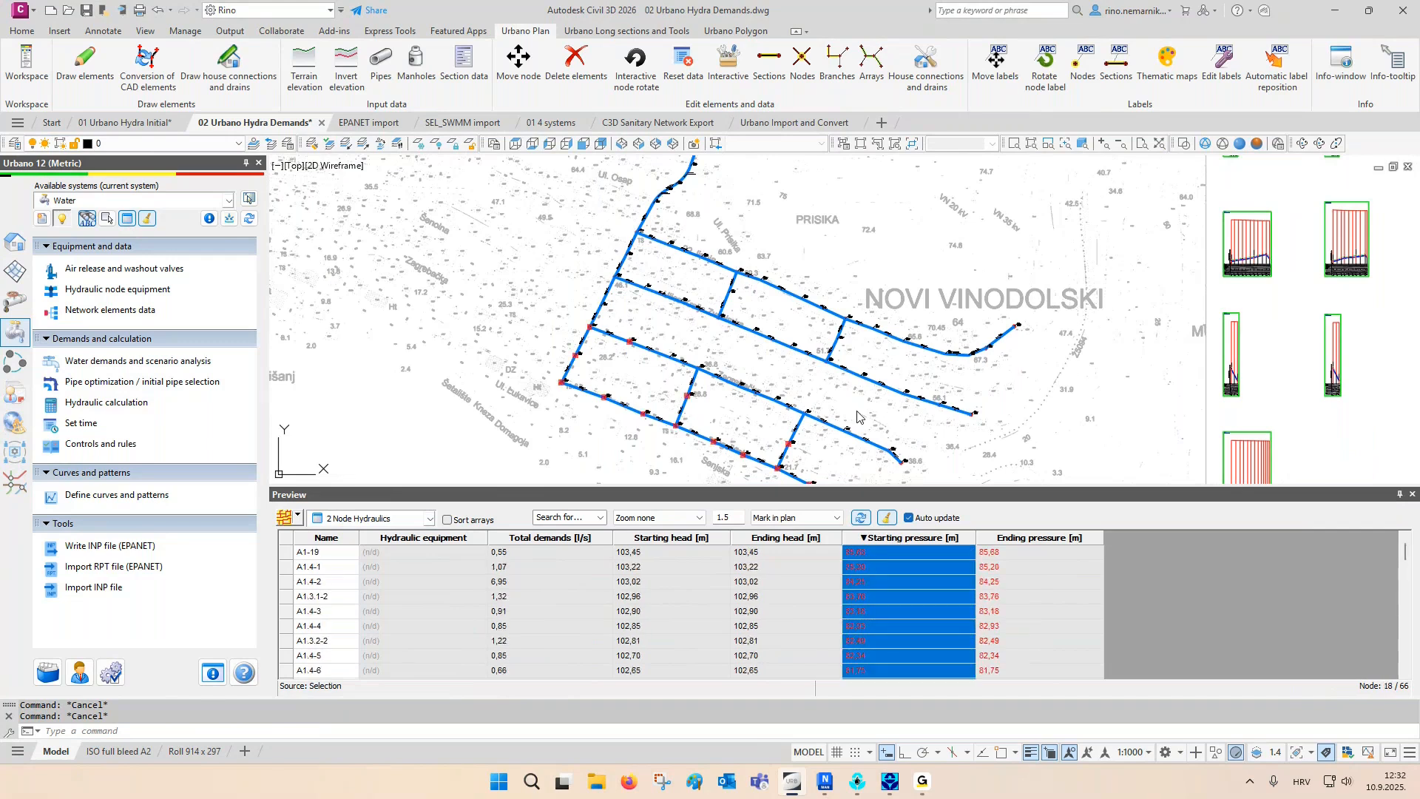
pyautogui.scroll(2, 879, 406)
pyautogui.scroll(2, 879, 406)
pyautogui.moveTo(600, 300); pyautogui.dragTo(787, 417, button='middle')
pyautogui.moveTo(483, 279); pyautogui.dragTo(658, 384, button='middle')
pyautogui.moveTo(565, 275); pyautogui.dragTo(571, 331, button='middle')
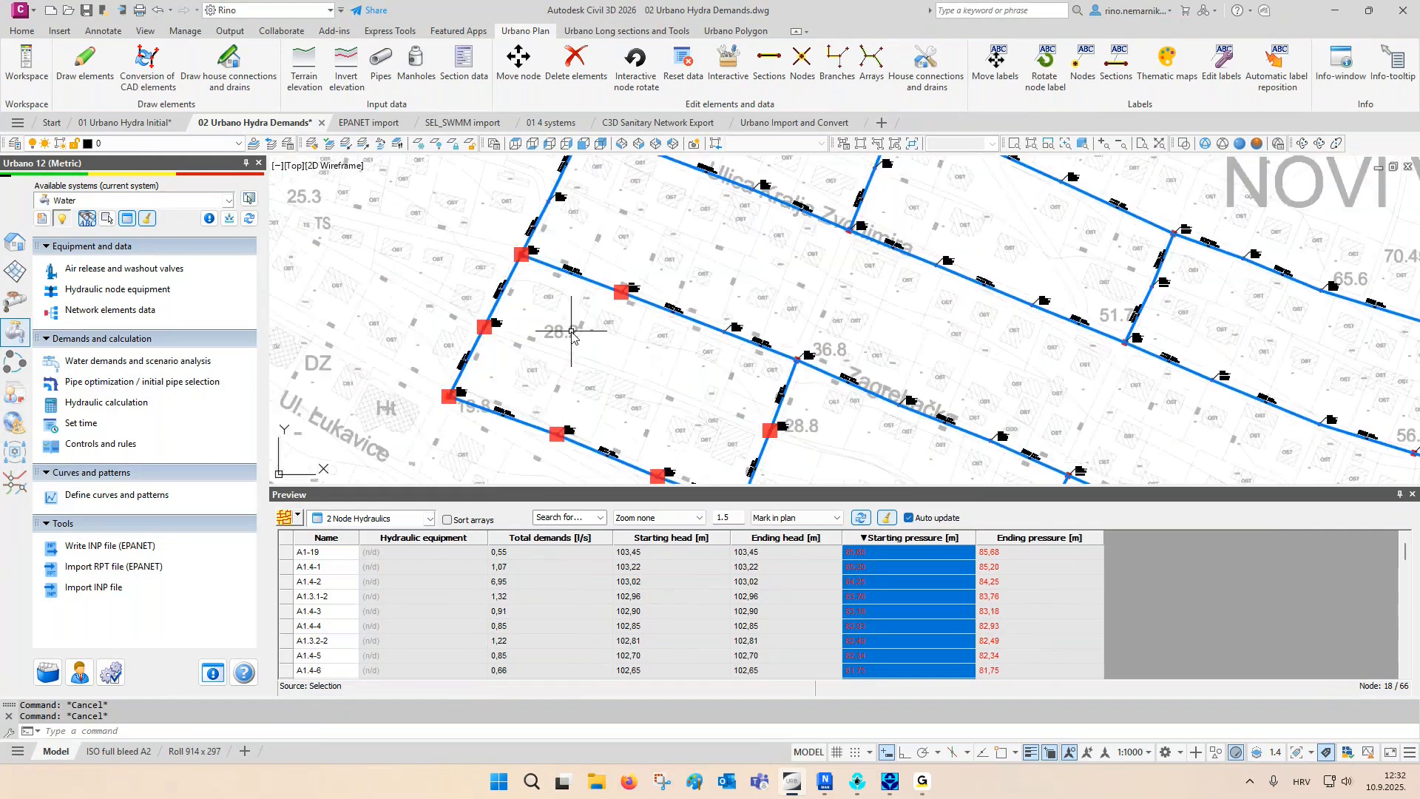
pyautogui.moveTo(569, 325); pyautogui.dragTo(569, 355, button='middle')
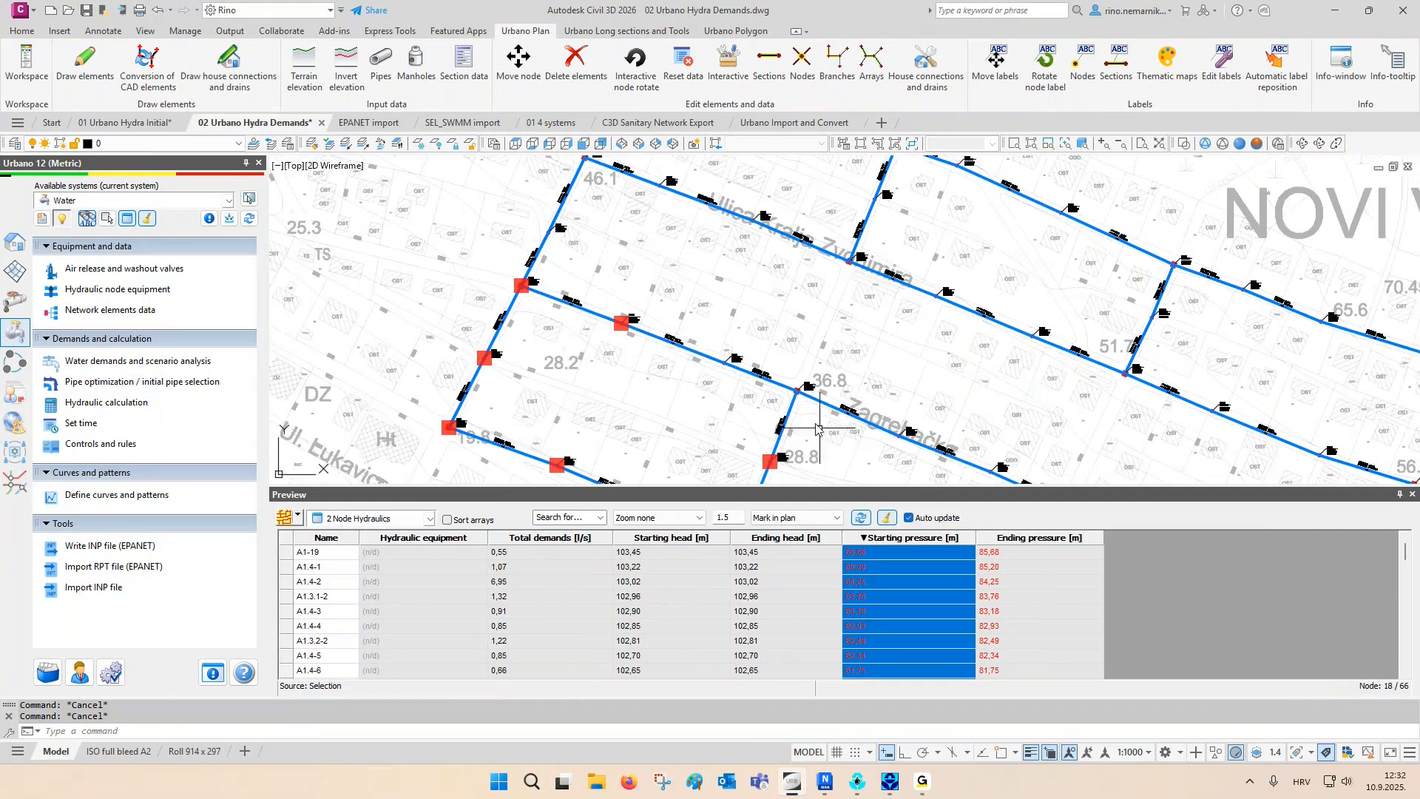
pyautogui.click(886, 516)
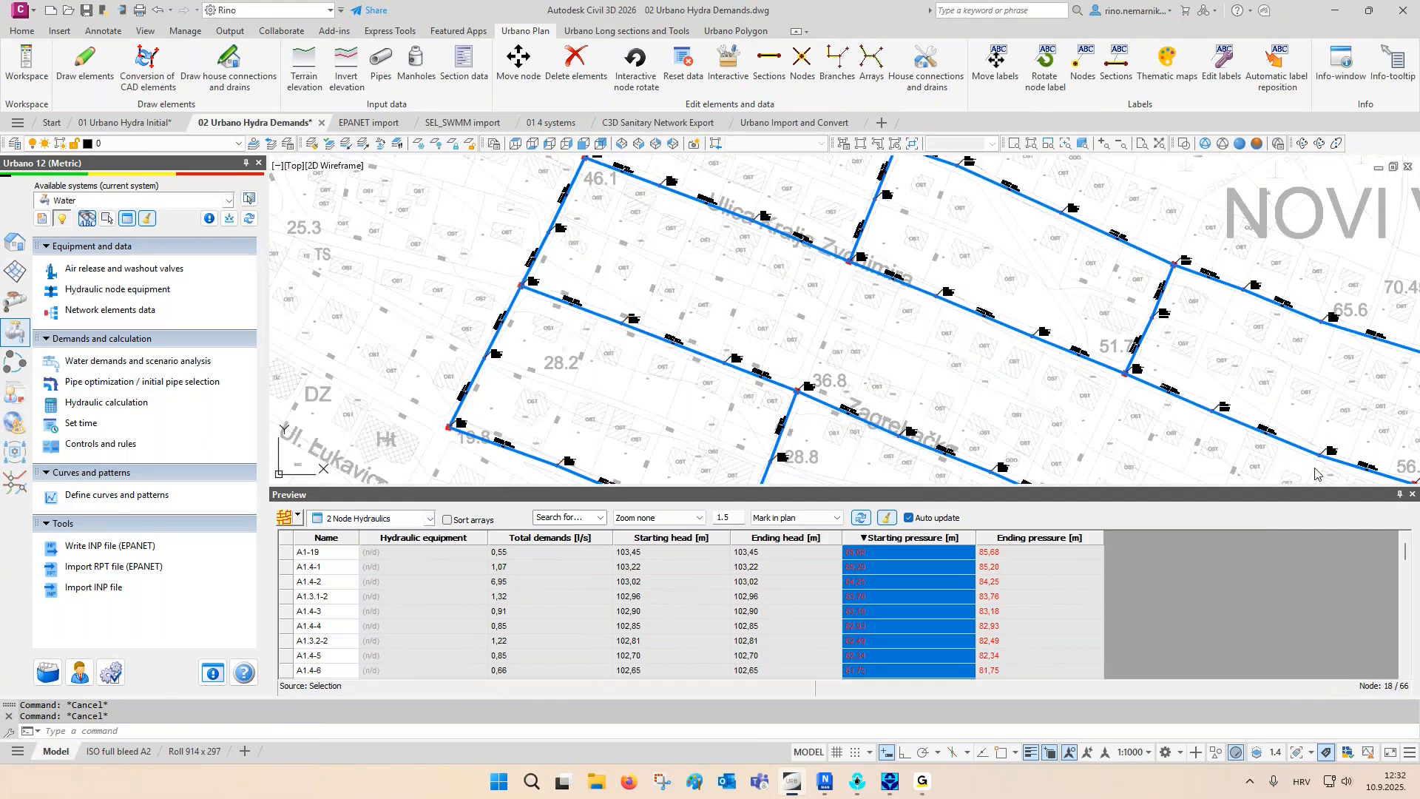
pyautogui.click(1402, 494)
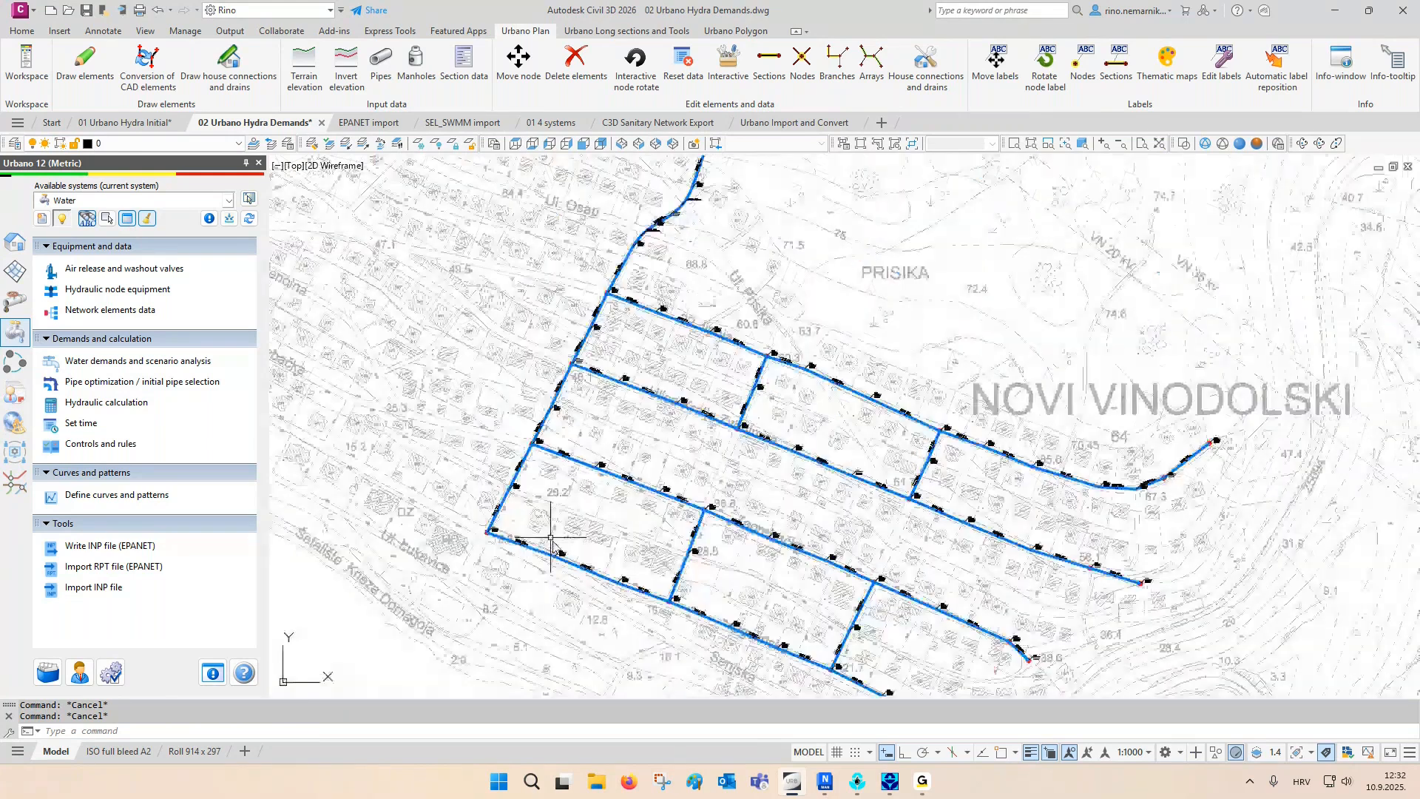
# - Show the Velocity thematic map for the network sections with its legend
pyautogui.click(15, 241)
pyautogui.scroll(-4, 154, 349)
pyautogui.scroll(-6, 154, 349)
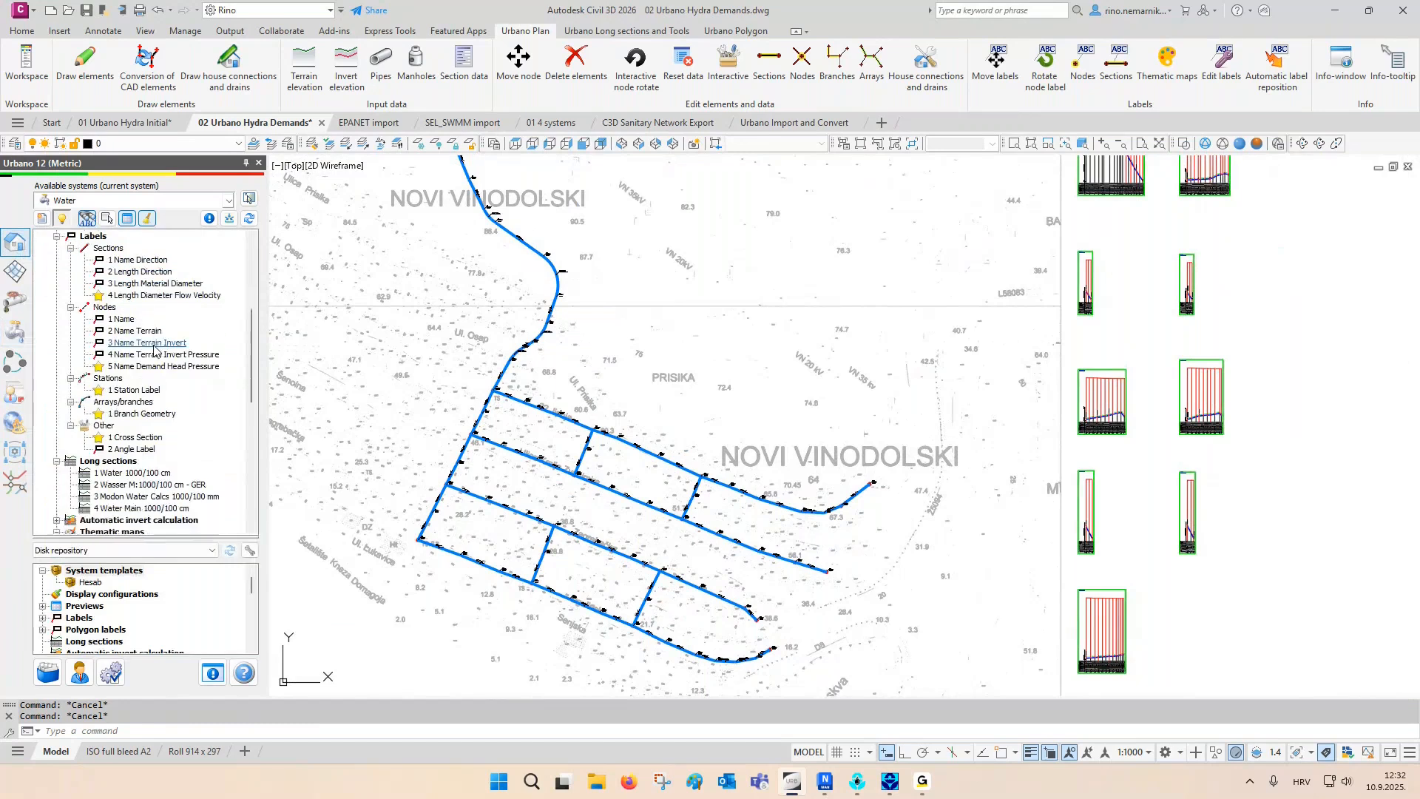
pyautogui.doubleClick(125, 451)
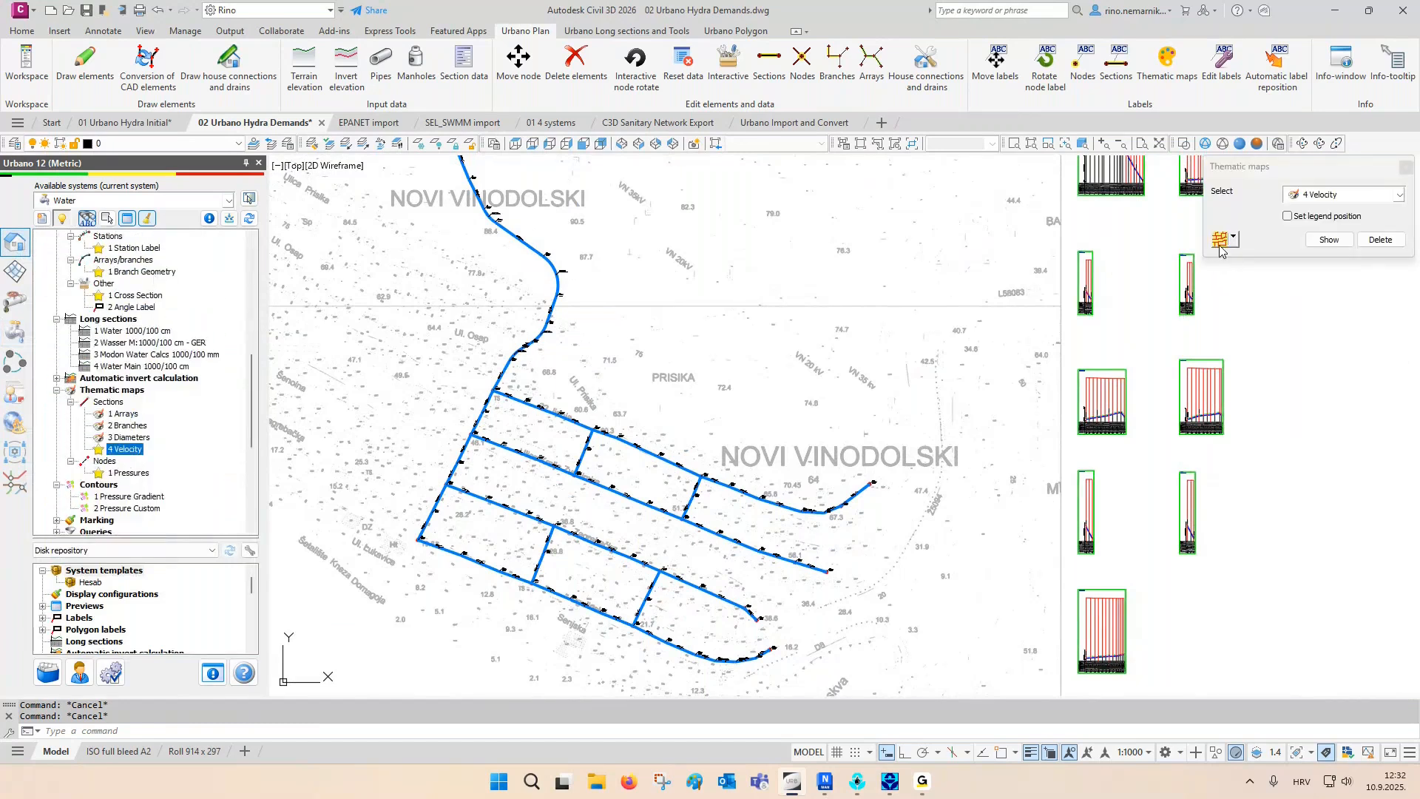
pyautogui.click(1329, 240)
# - Show the Pressures thematic map for the network nodes and close the thematic map settings
pyautogui.click(1329, 195)
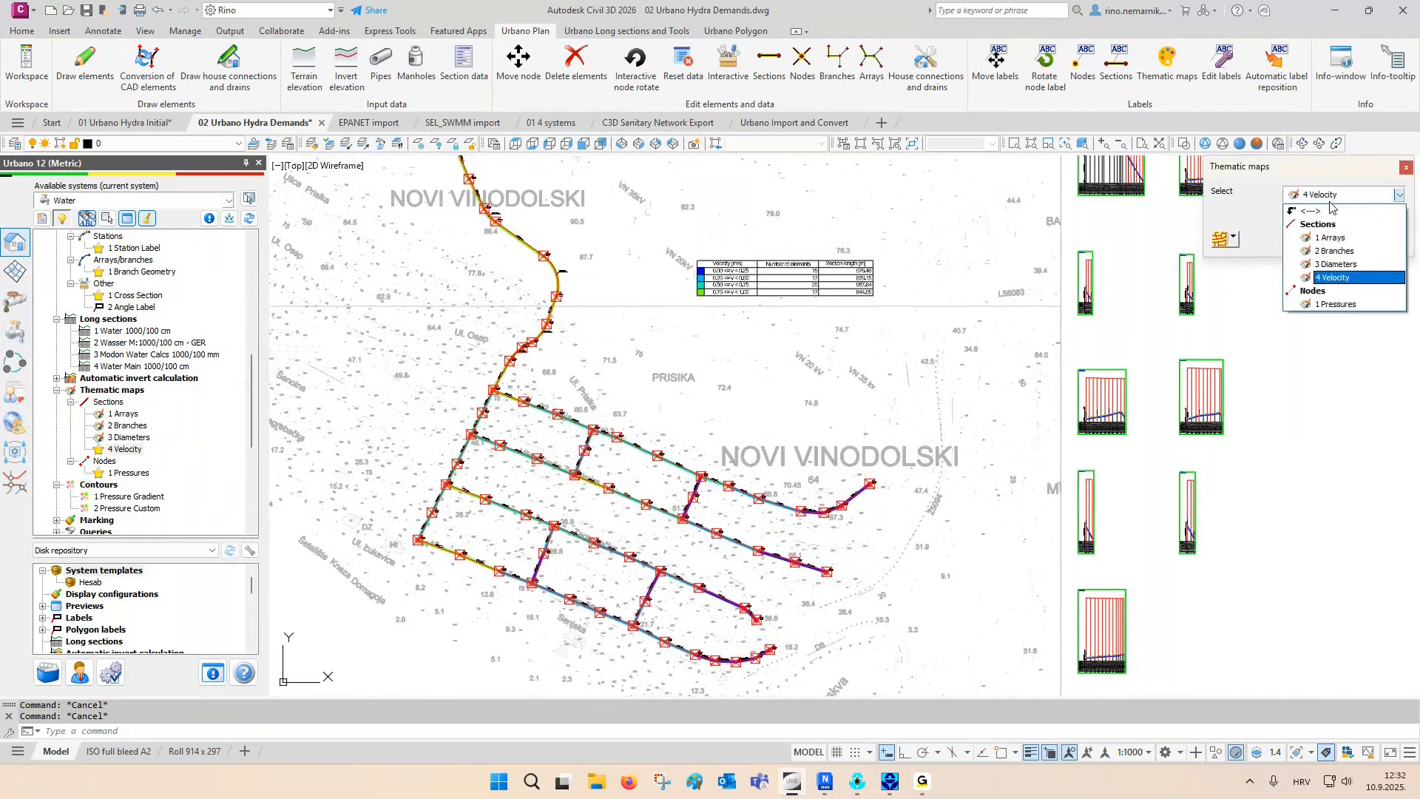
pyautogui.click(1333, 304)
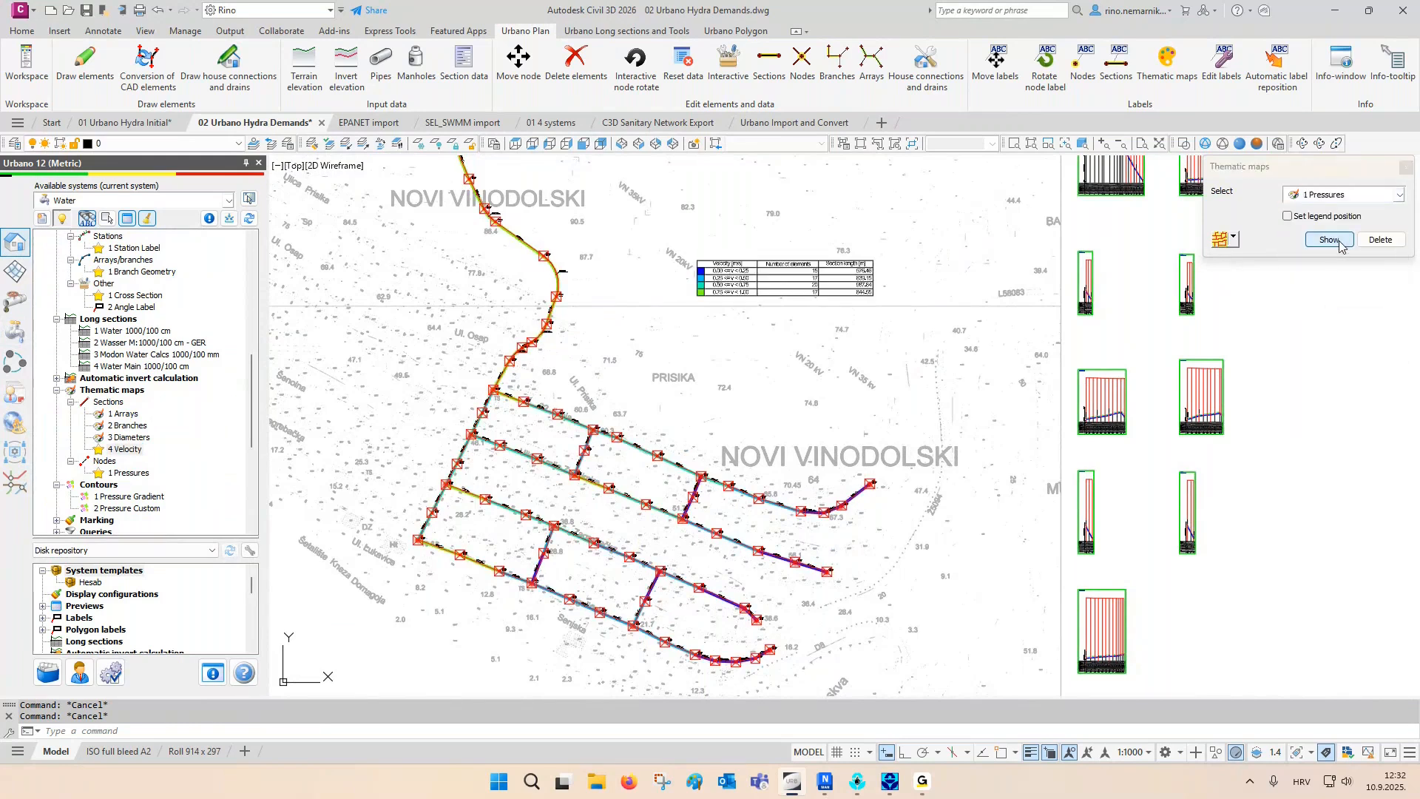
pyautogui.click(1339, 242)
pyautogui.click(1406, 168)
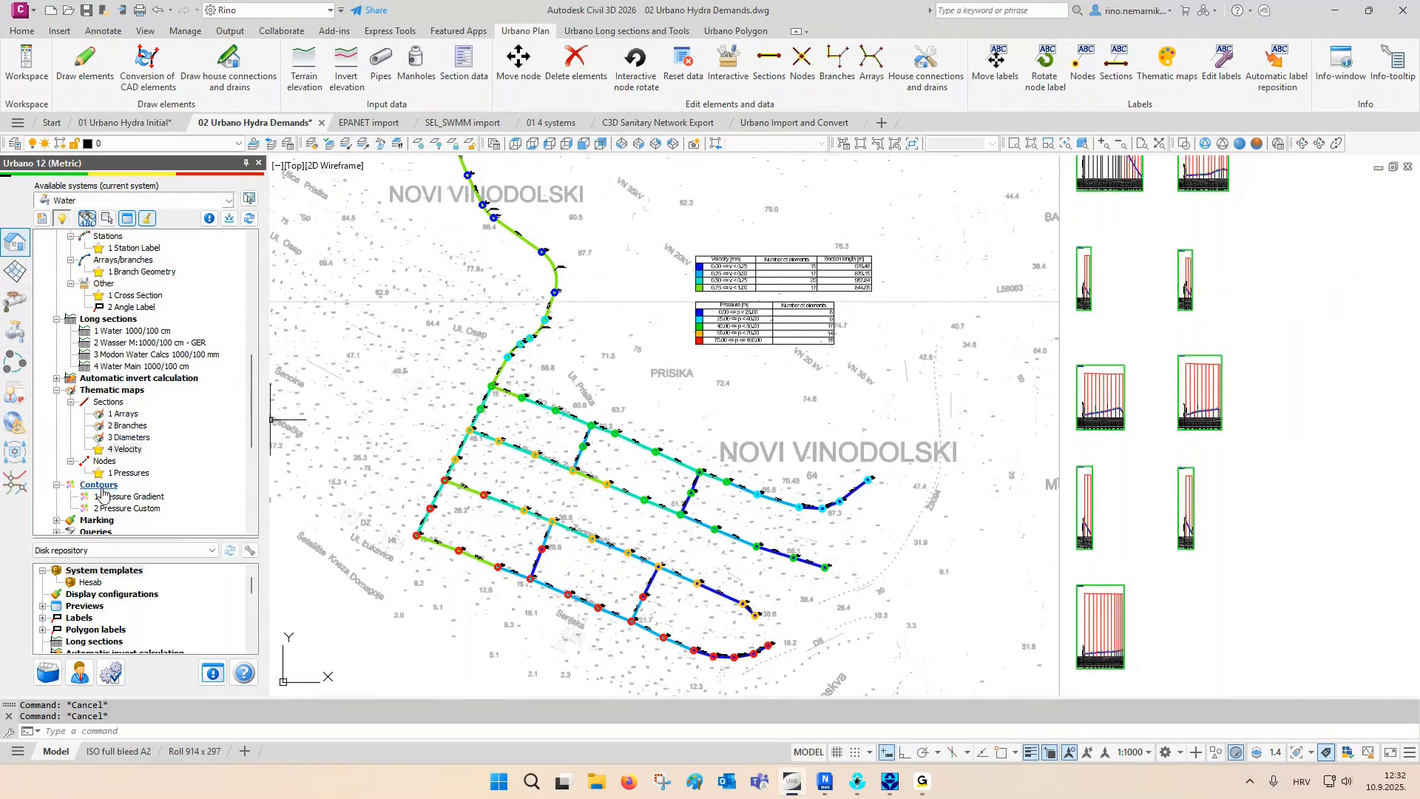
# - Draw the 2 Pressure Custom contours with custom color ranges over the network, and save the configuration
pyautogui.doubleClick(128, 508)
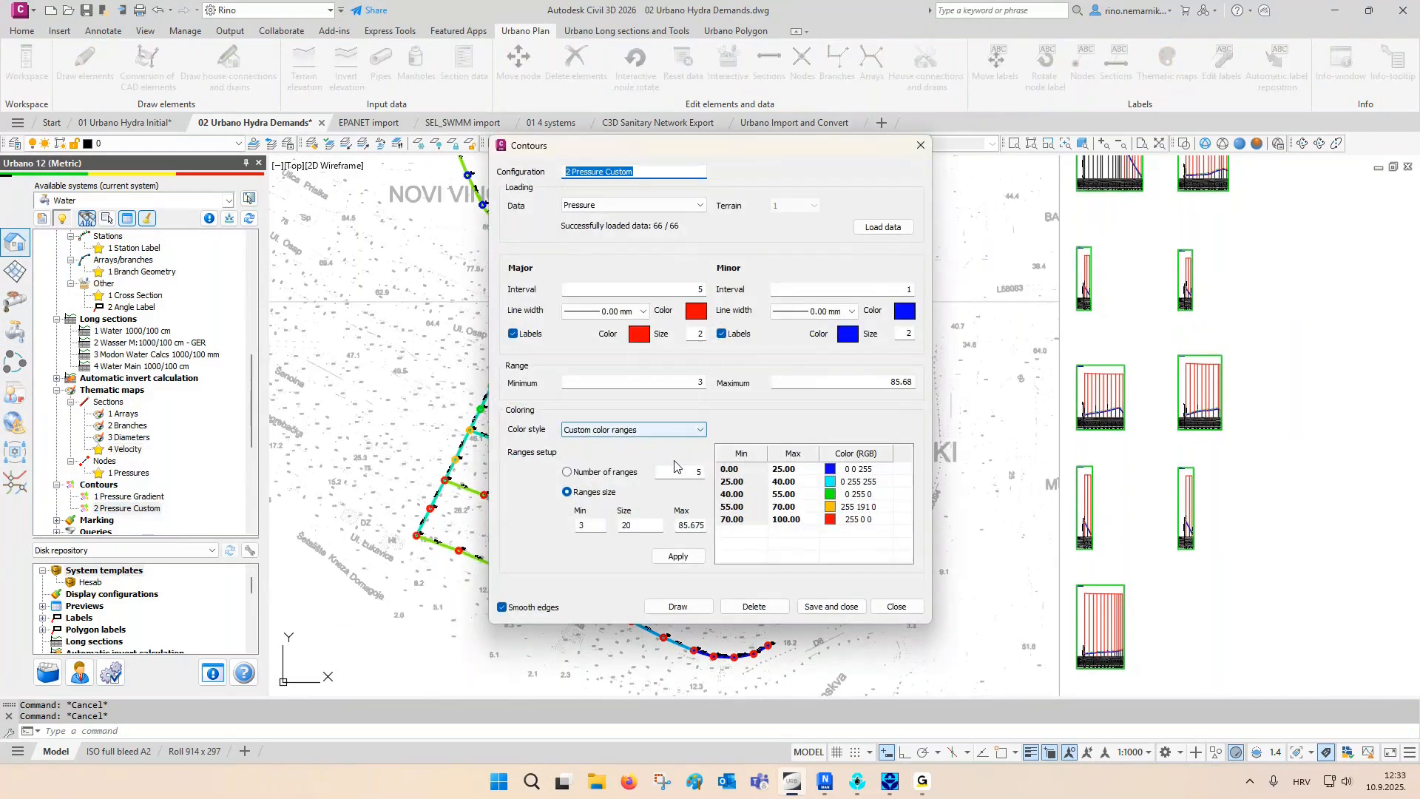
pyautogui.moveTo(743, 151); pyautogui.dragTo(391, 112)
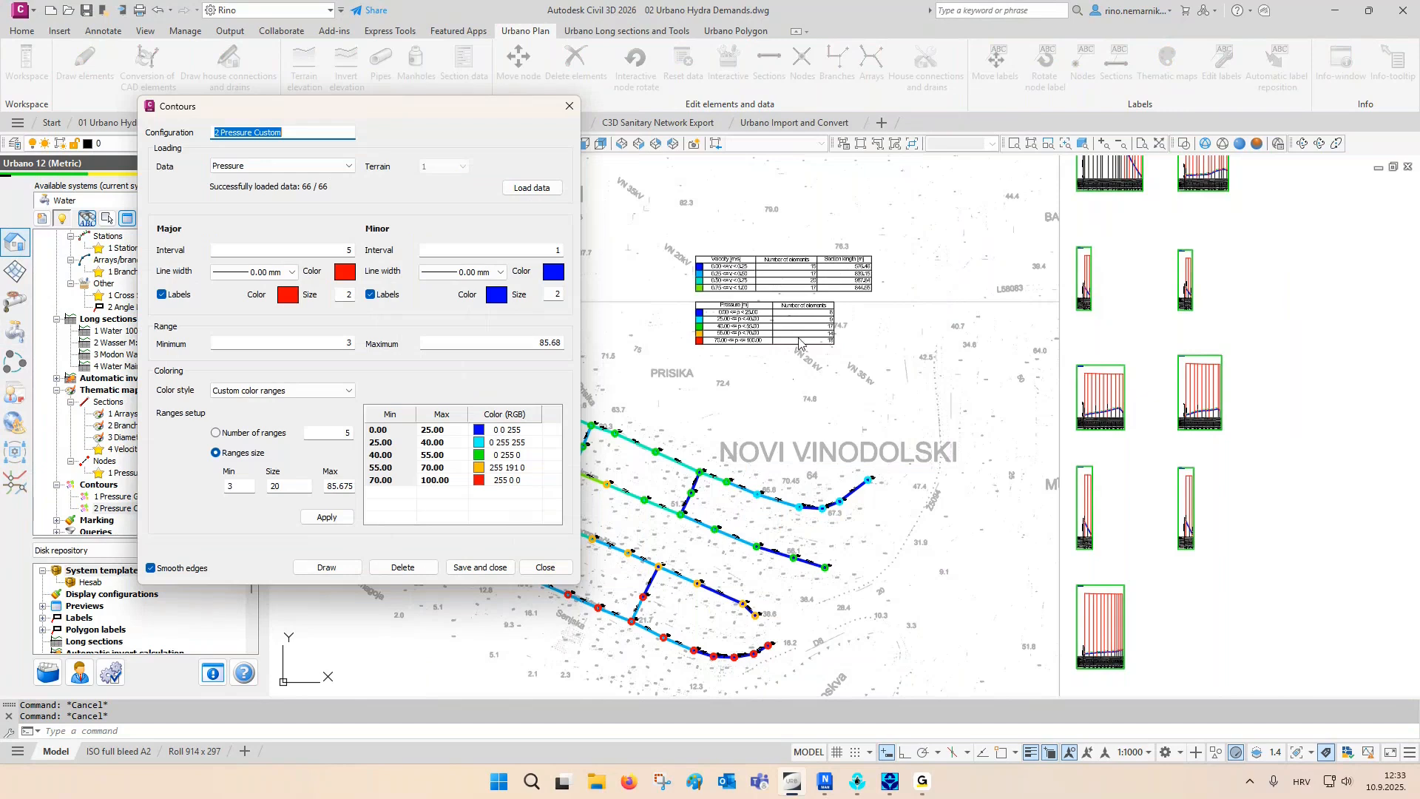
pyautogui.click(327, 567)
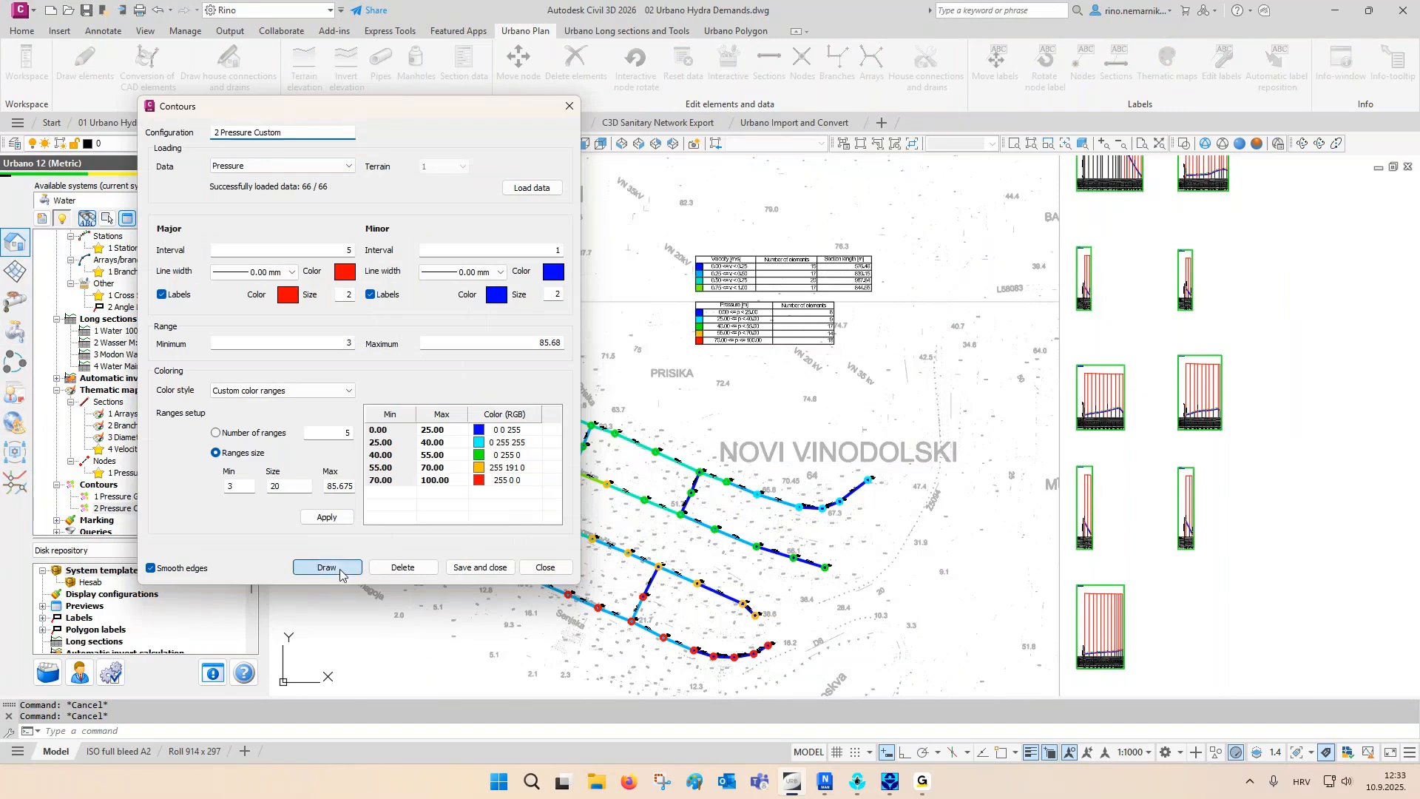
pyautogui.click(480, 567)
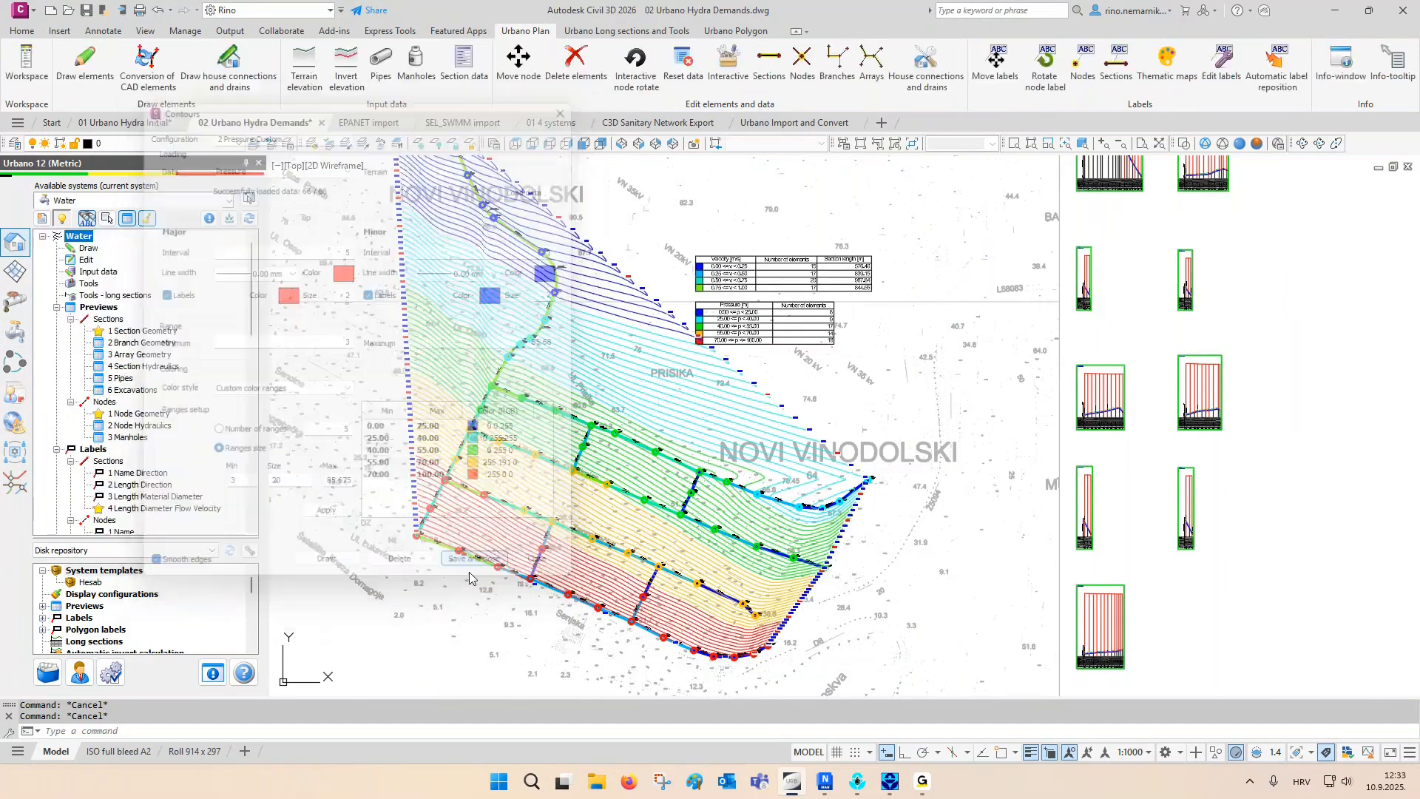
# - Restore the named viewport configuration 01 Thematic map and examine the pressure contours beside the velocity and pressure legends
pyautogui.click(843, 143)
pyautogui.click(583, 264)
pyautogui.click(554, 339)
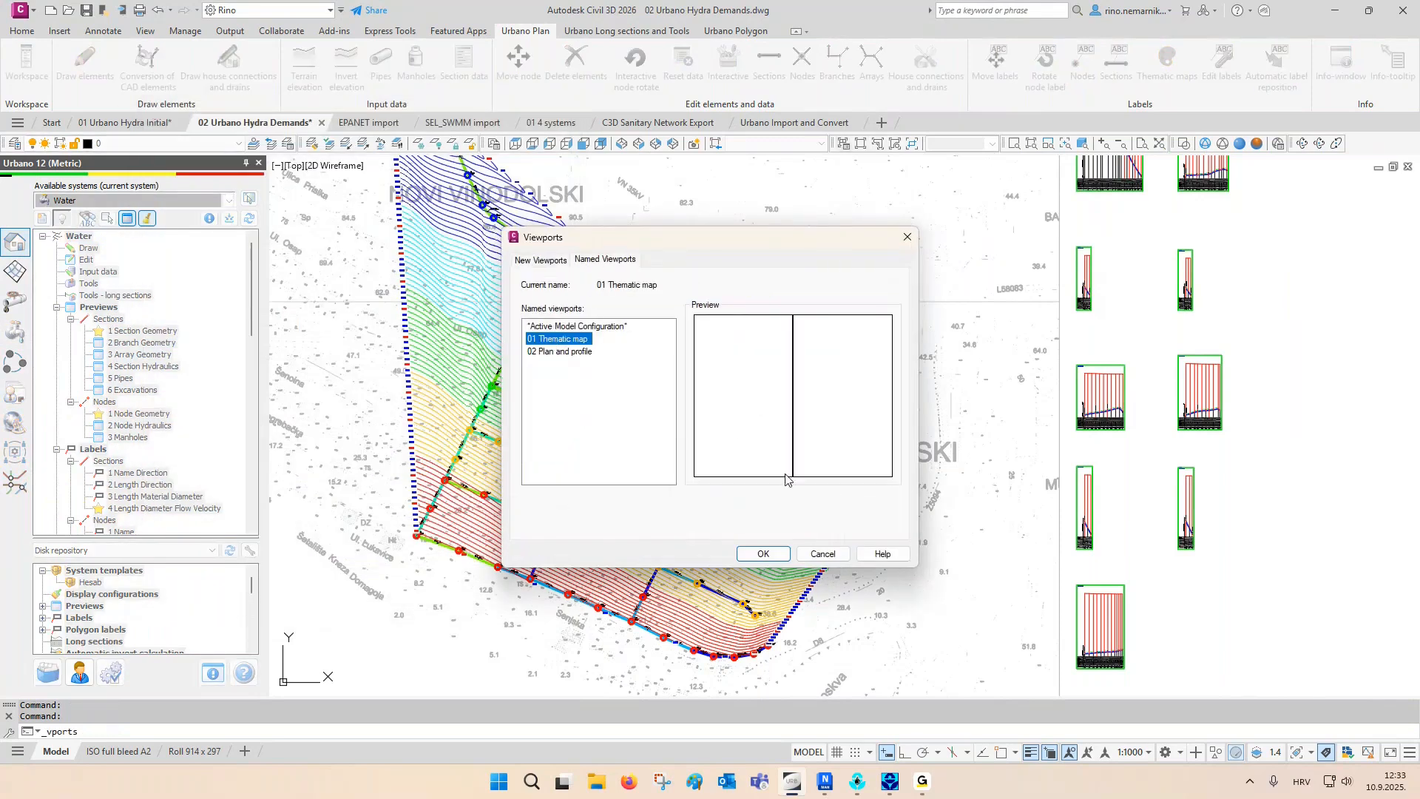
pyautogui.click(763, 554)
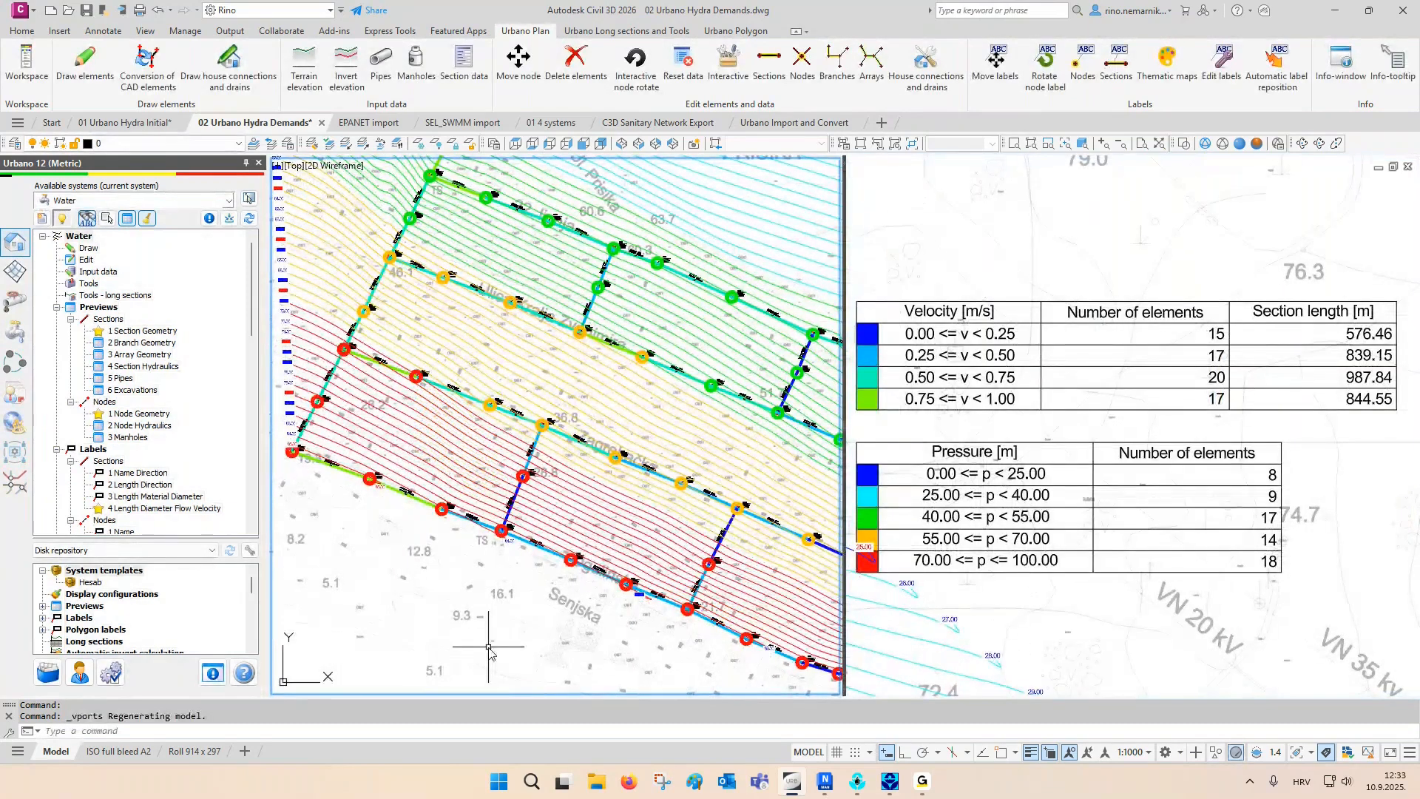
pyautogui.moveTo(496, 623)
pyautogui.mouseDown(button='middle')
pyautogui.moveTo(419, 630)
pyautogui.moveTo(383, 596)
pyautogui.mouseUp(button='middle')
pyautogui.moveTo(517, 480)
pyautogui.mouseDown(button='middle')
pyautogui.moveTo(545, 491)
pyautogui.moveTo(498, 433)
pyautogui.moveTo(454, 412)
pyautogui.moveTo(633, 515)
pyautogui.mouseUp(button='middle')
pyautogui.moveTo(437, 360); pyautogui.dragTo(510, 386, button='middle')
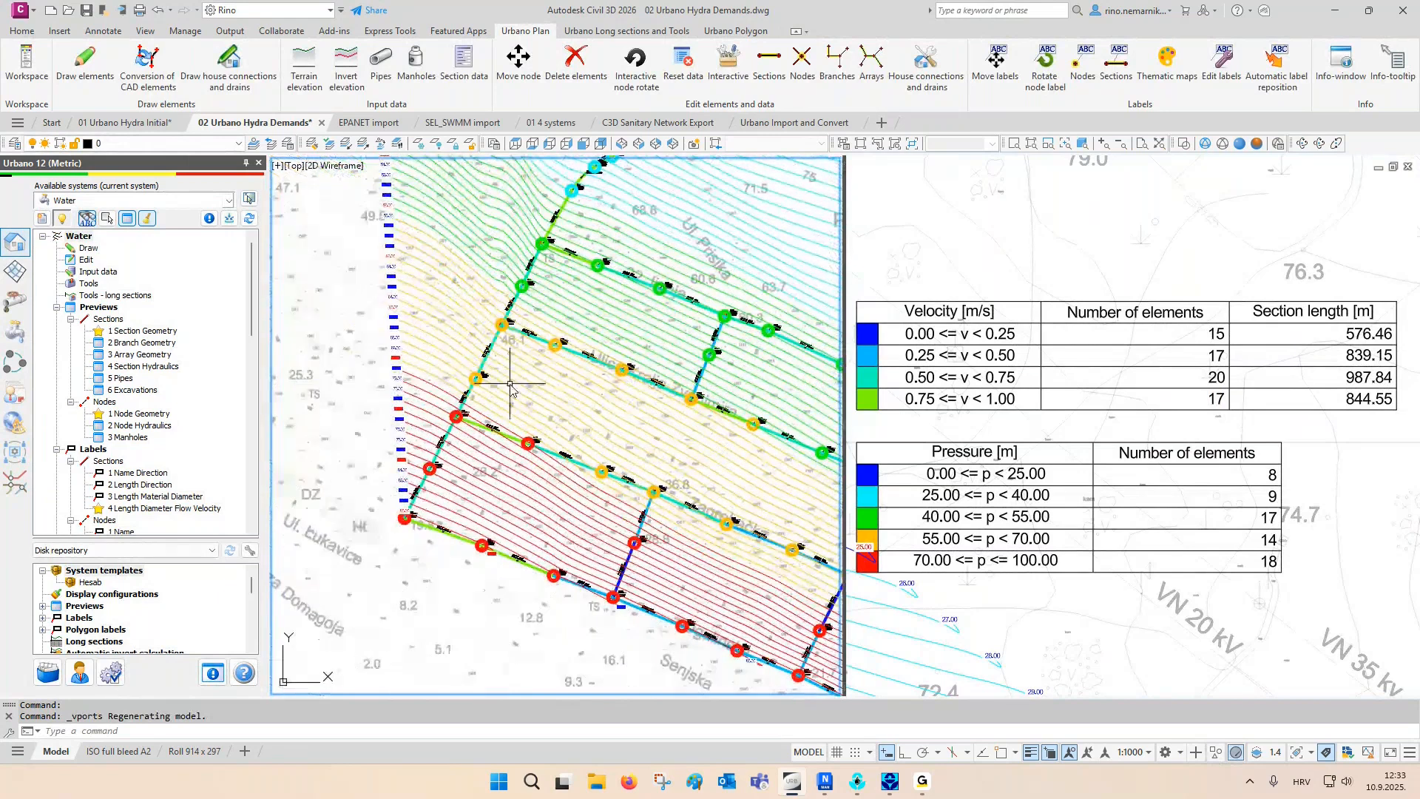
# - Return to a single viewport and examine the pressure contour labels at the edge of the network
pyautogui.click(861, 144)
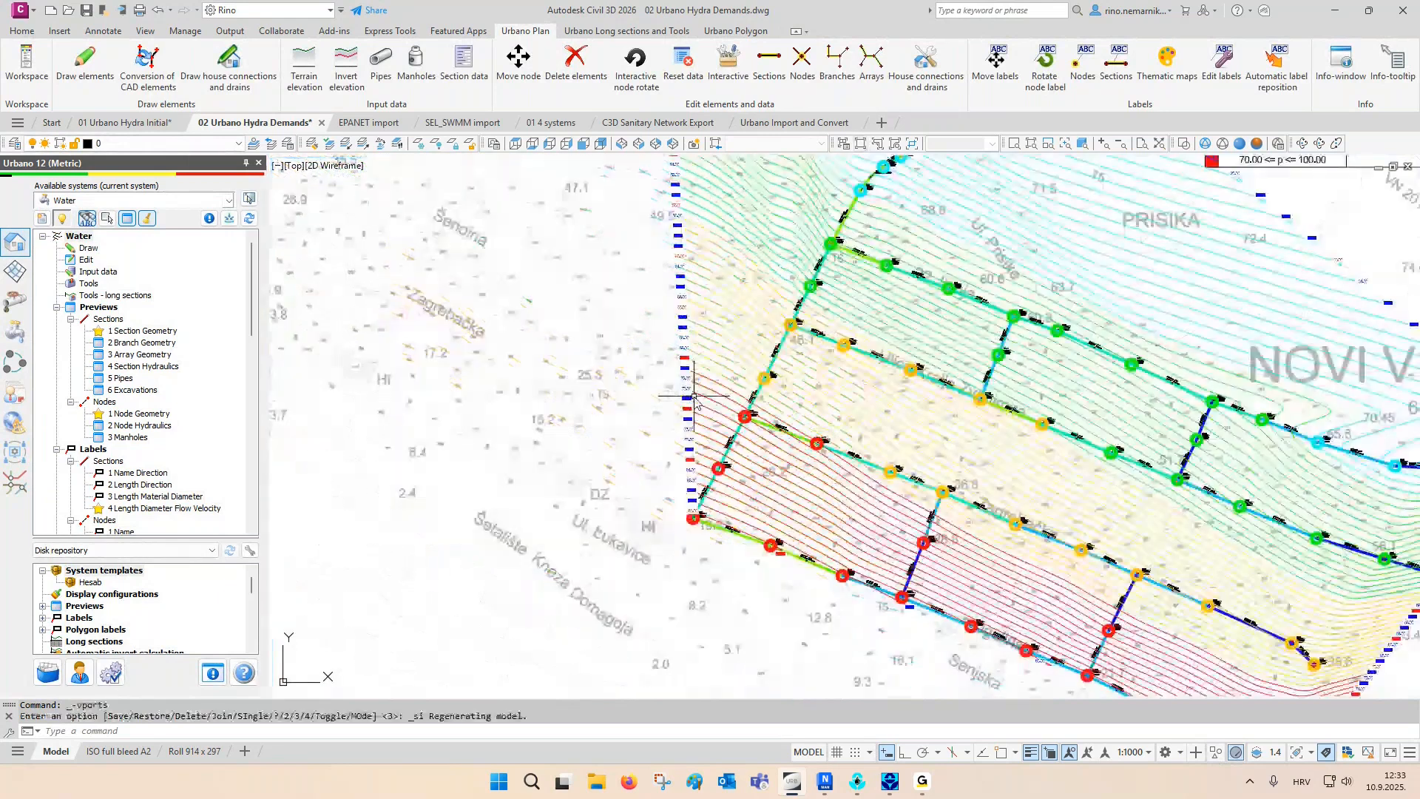
pyautogui.scroll(4, 735, 396)
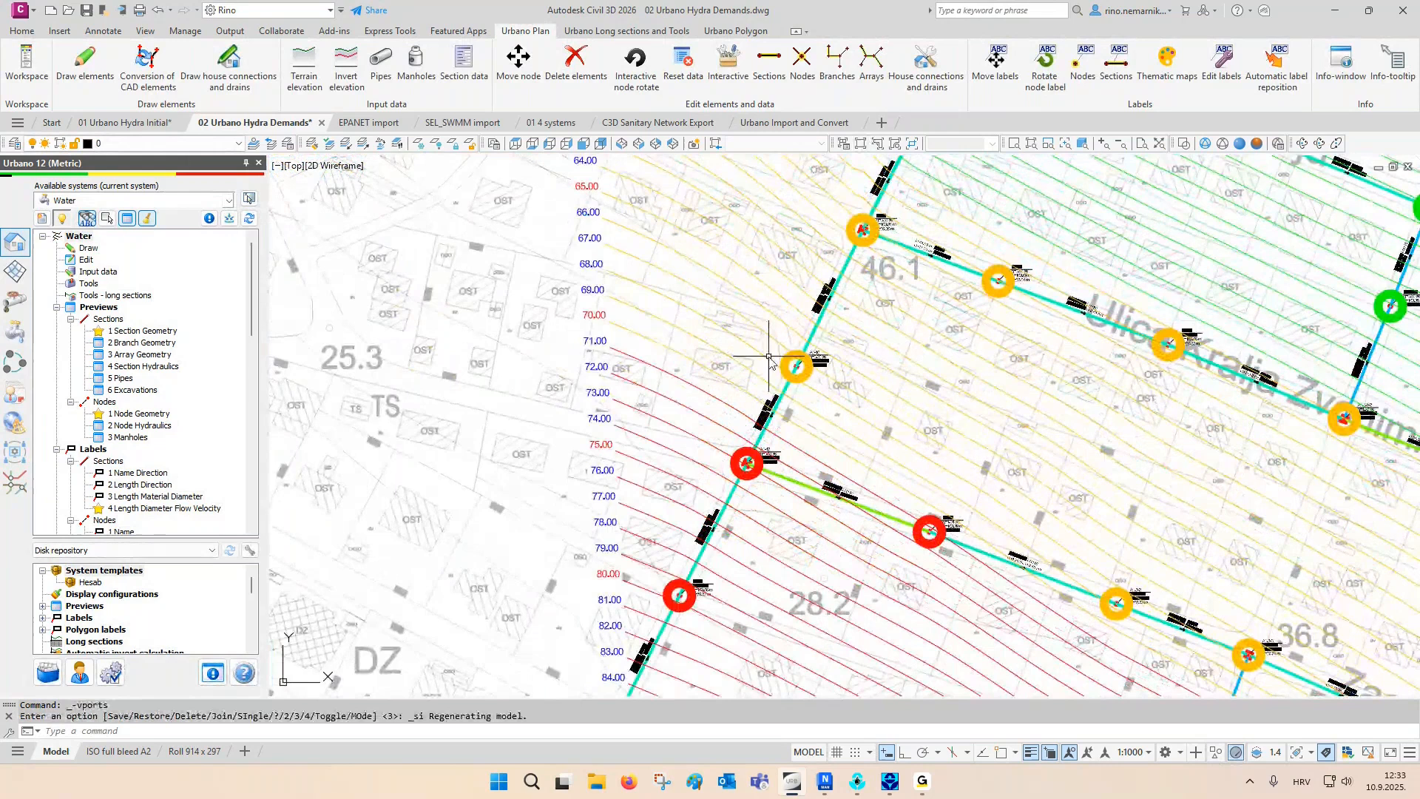
pyautogui.scroll(-7, 162, 367)
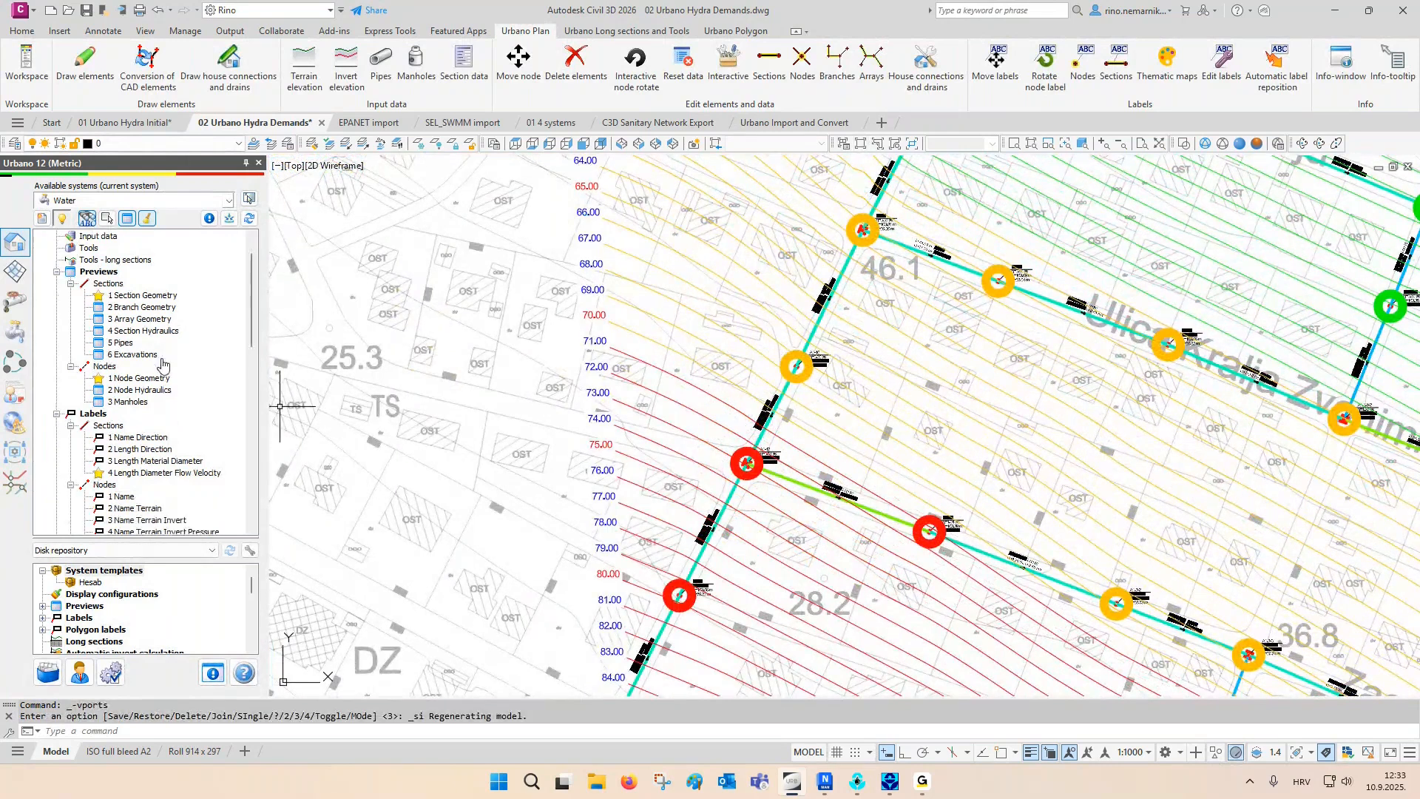
# - Delete all thematic maps and pressure contours from the drawing
pyautogui.scroll(-3, 163, 368)
pyautogui.rightClick(141, 390)
pyautogui.click(169, 399)
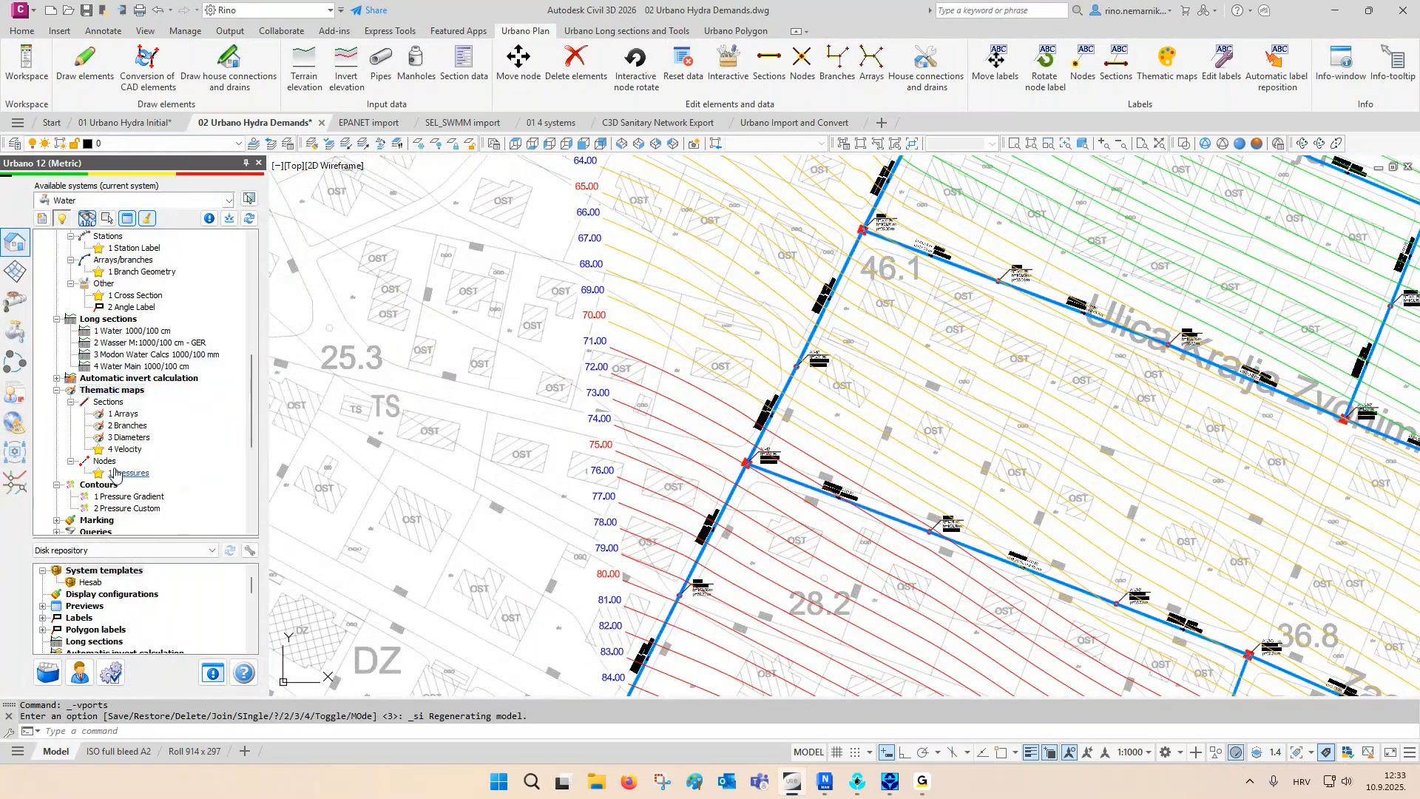
pyautogui.rightClick(98, 484)
pyautogui.click(154, 515)
# - Start assigning hydraulic node equipment and limit the selection to node A1-16 on the main pipeline
pyautogui.moveTo(710, 462); pyautogui.dragTo(716, 484, button='middle')
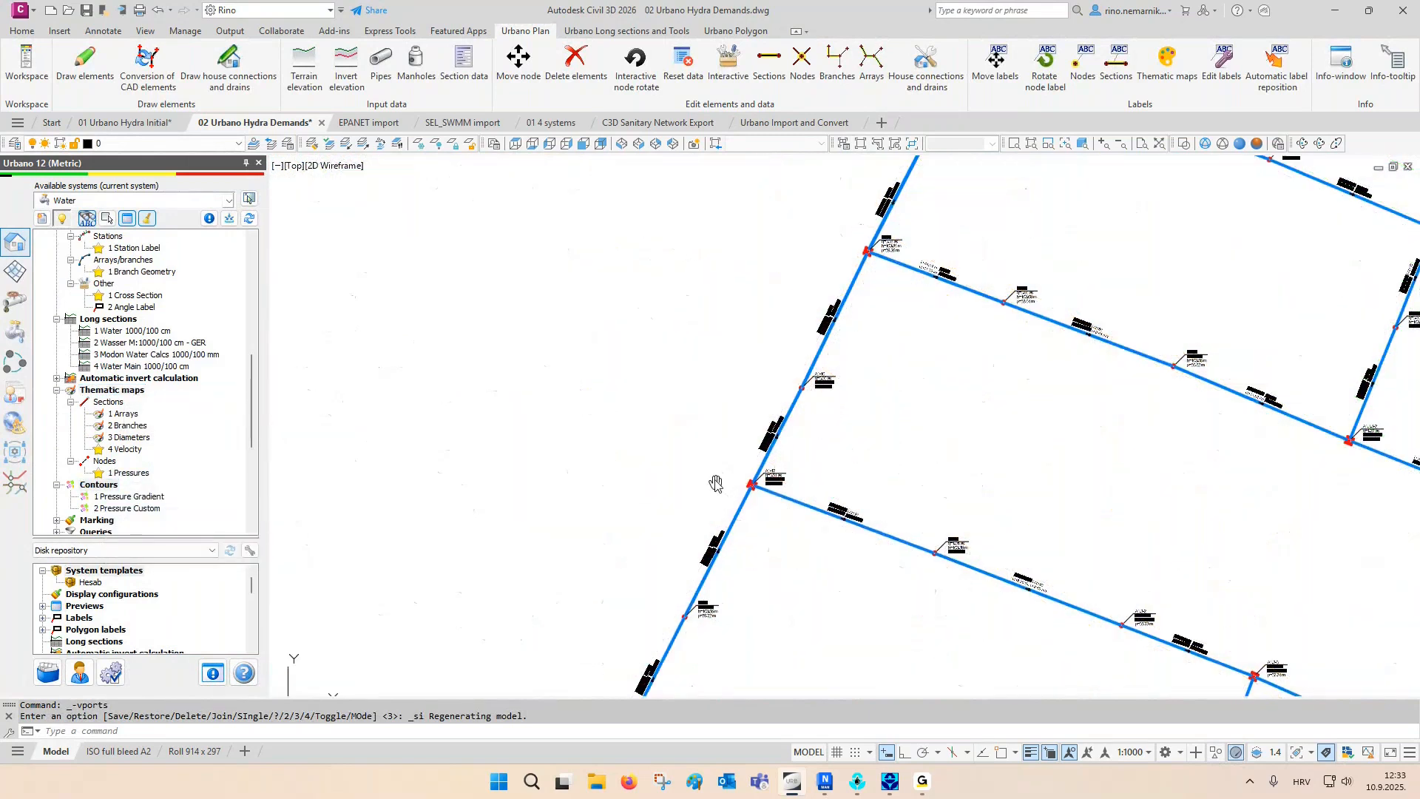
pyautogui.scroll(8, 732, 466)
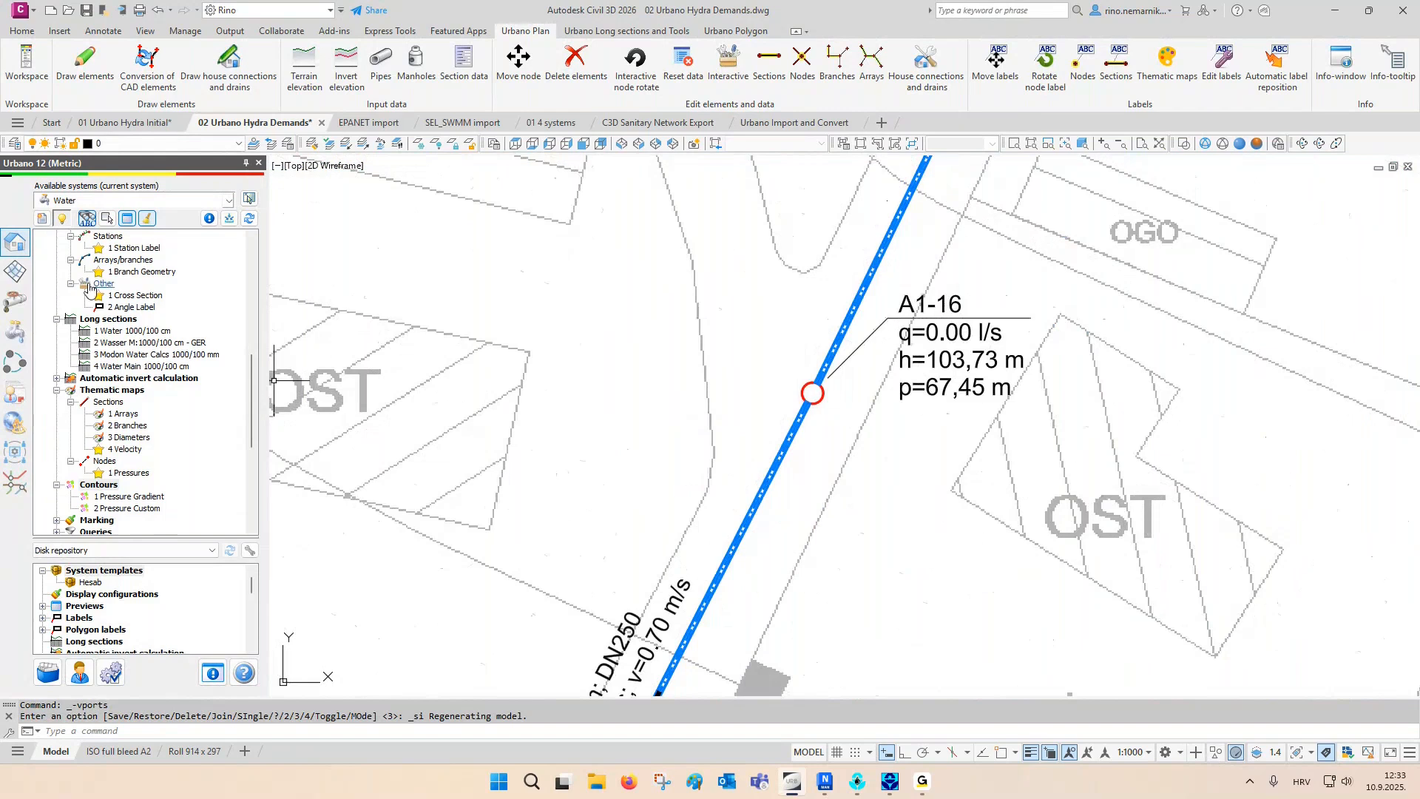
pyautogui.click(13, 333)
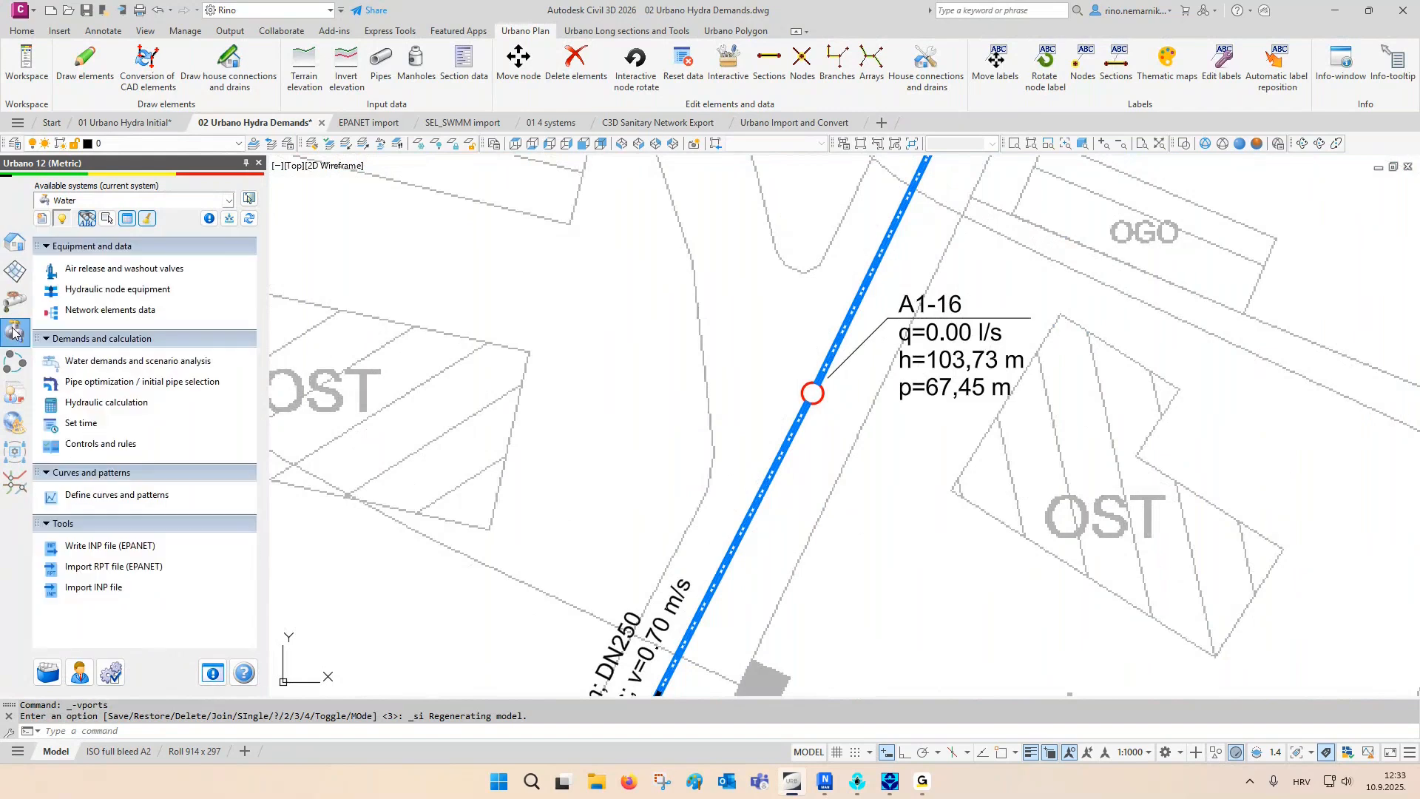
pyautogui.click(115, 289)
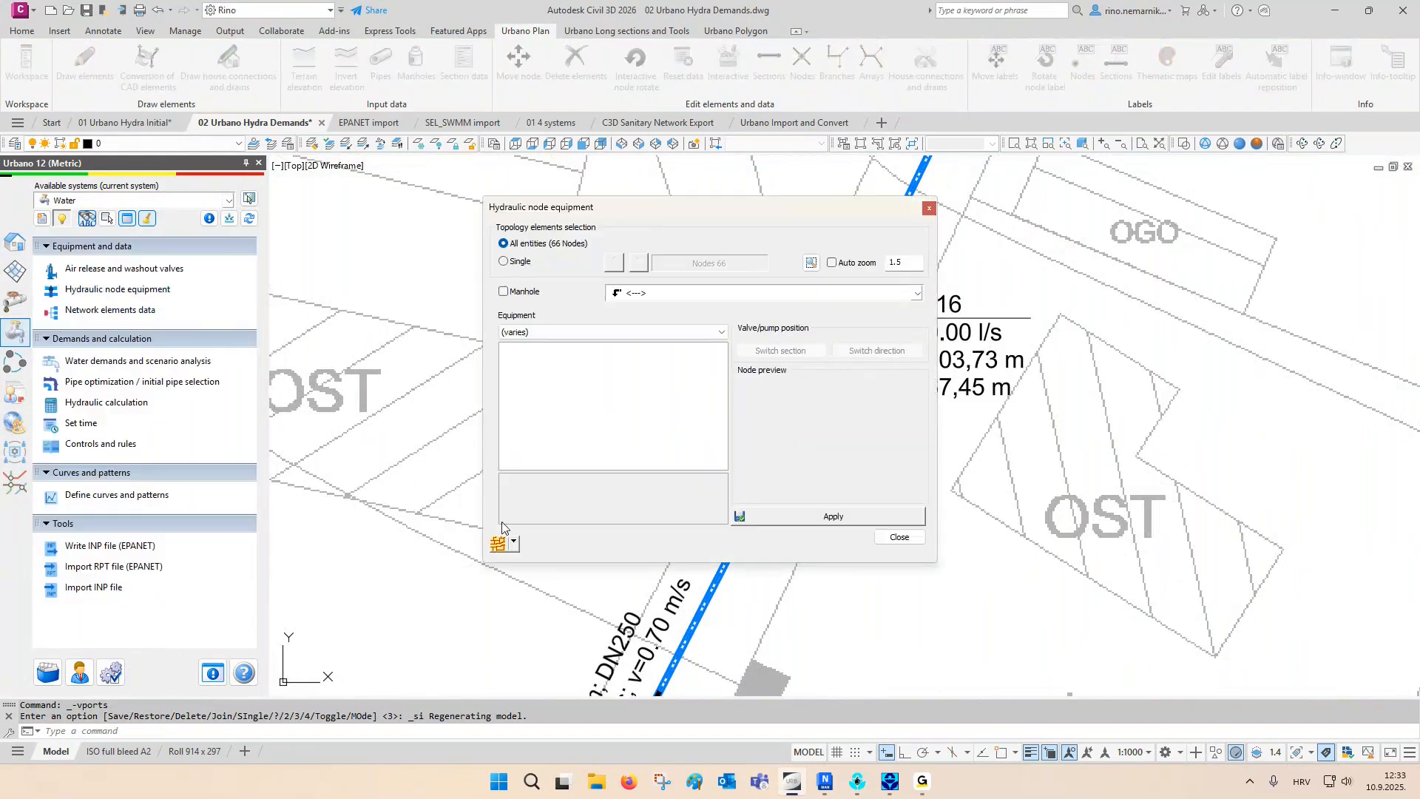
pyautogui.click(513, 544)
pyautogui.click(534, 599)
pyautogui.click(737, 406)
pyautogui.press('Return')
pyautogui.moveTo(694, 217); pyautogui.dragTo(515, 170)
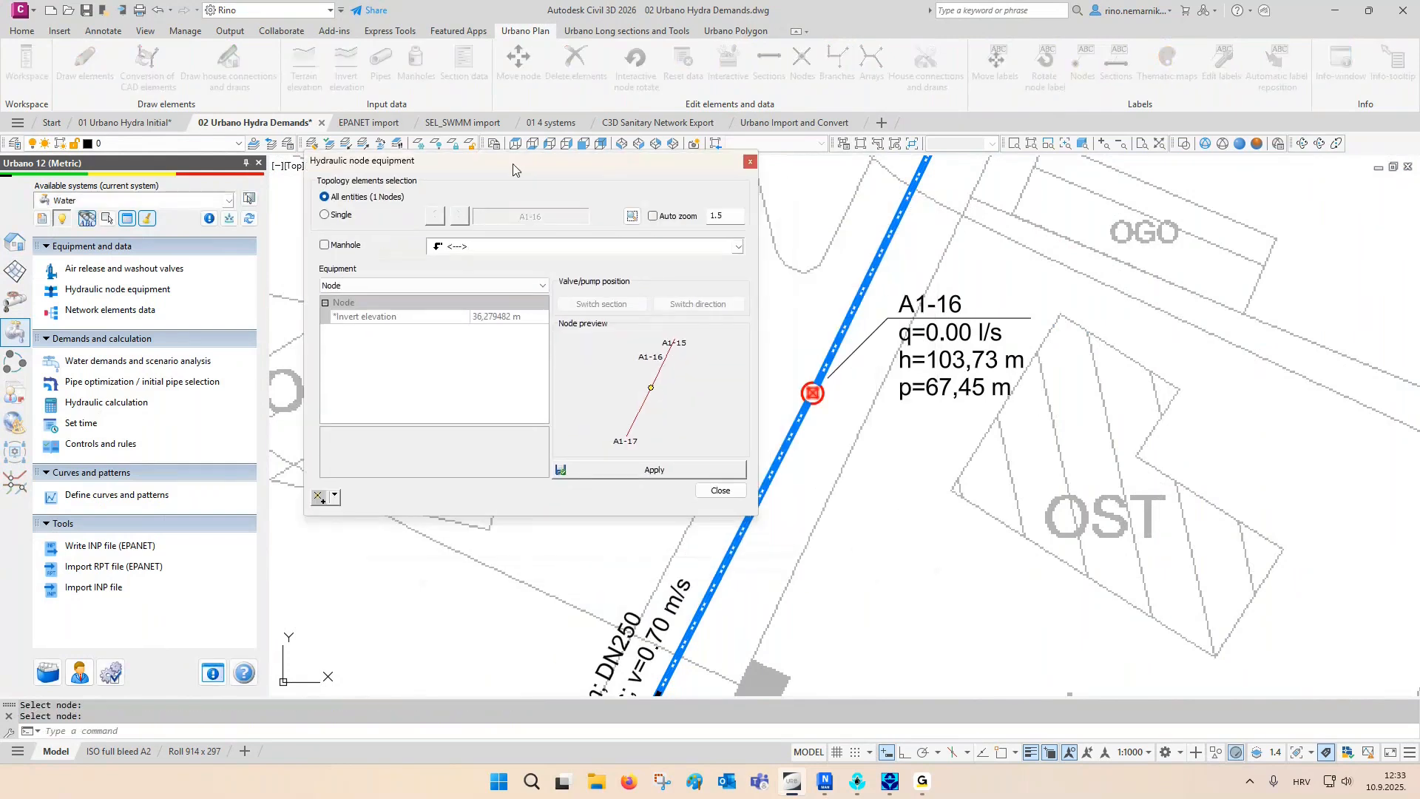
# - Equip node A1-16 with a pressure reducing valve (PRV) set to a reduced pressure of 35 m
pyautogui.click(455, 284)
pyautogui.click(445, 338)
pyautogui.click(423, 331)
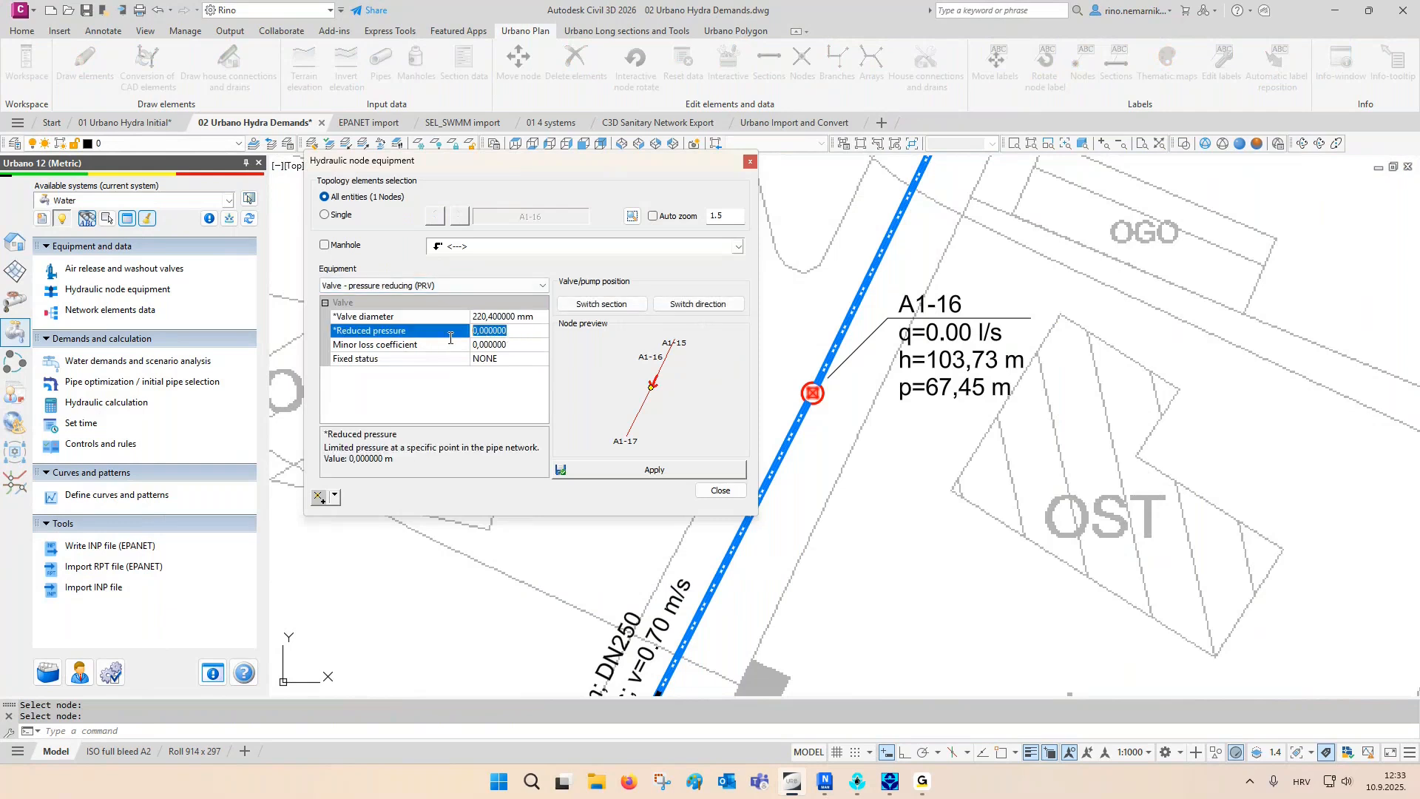
pyautogui.write('35')
pyautogui.click(635, 468)
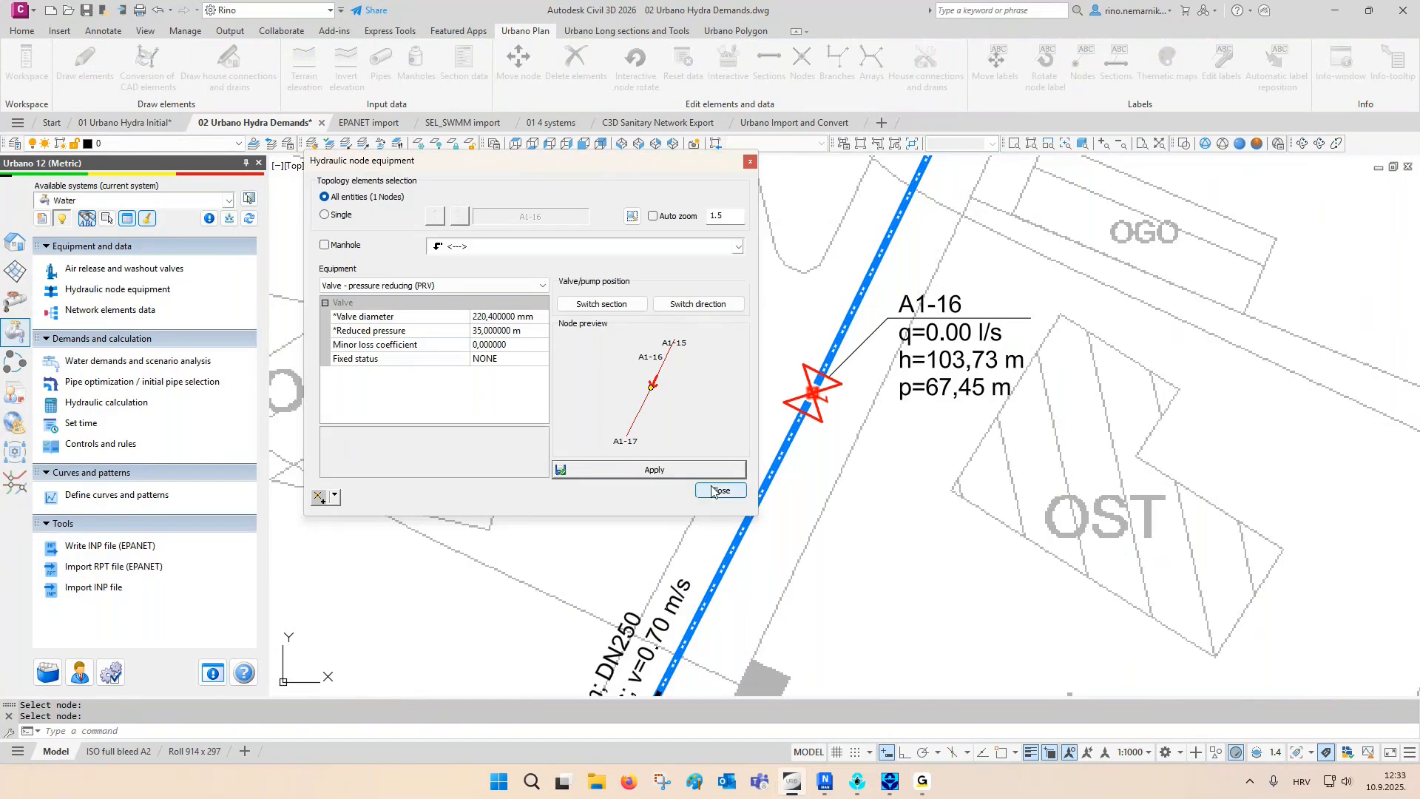
pyautogui.click(712, 490)
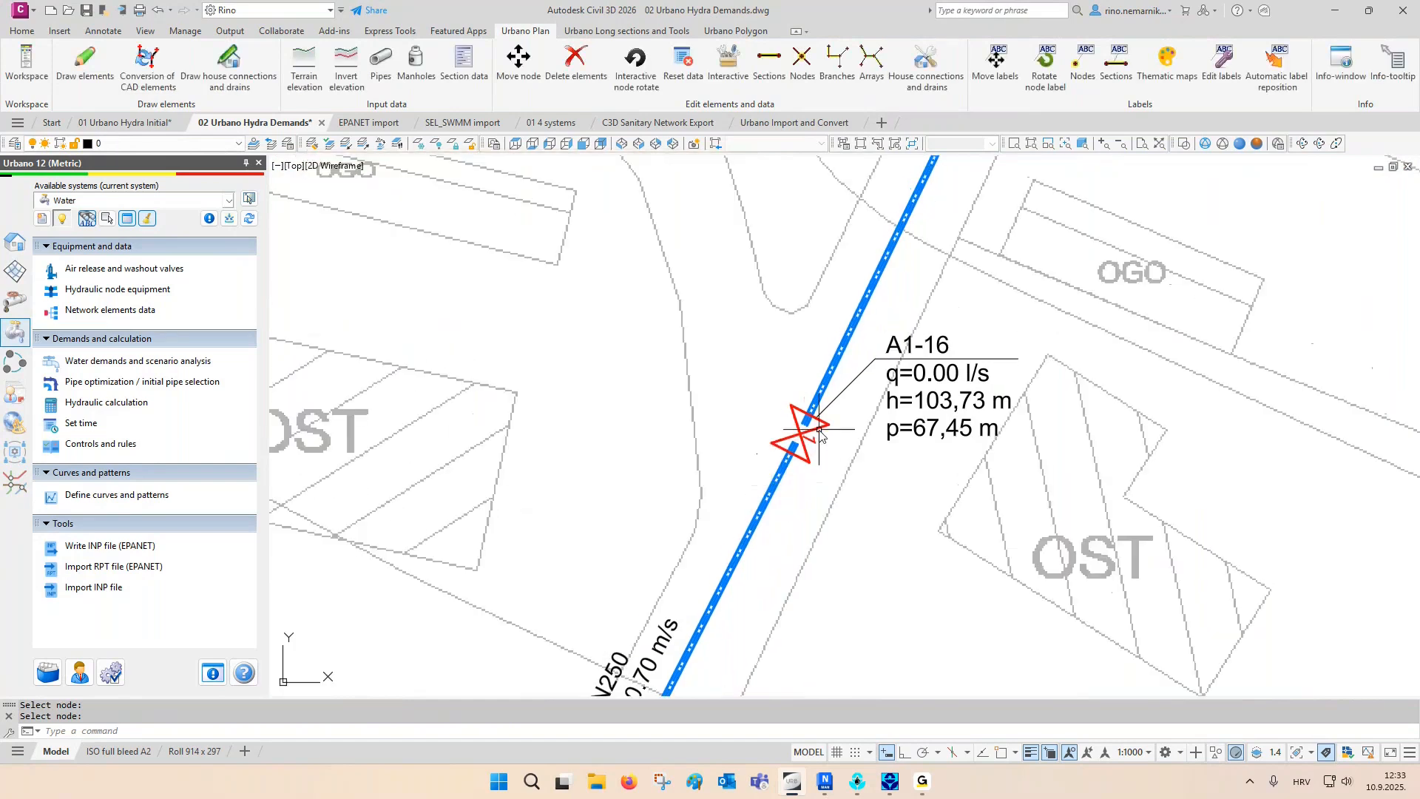
pyautogui.click(819, 436)
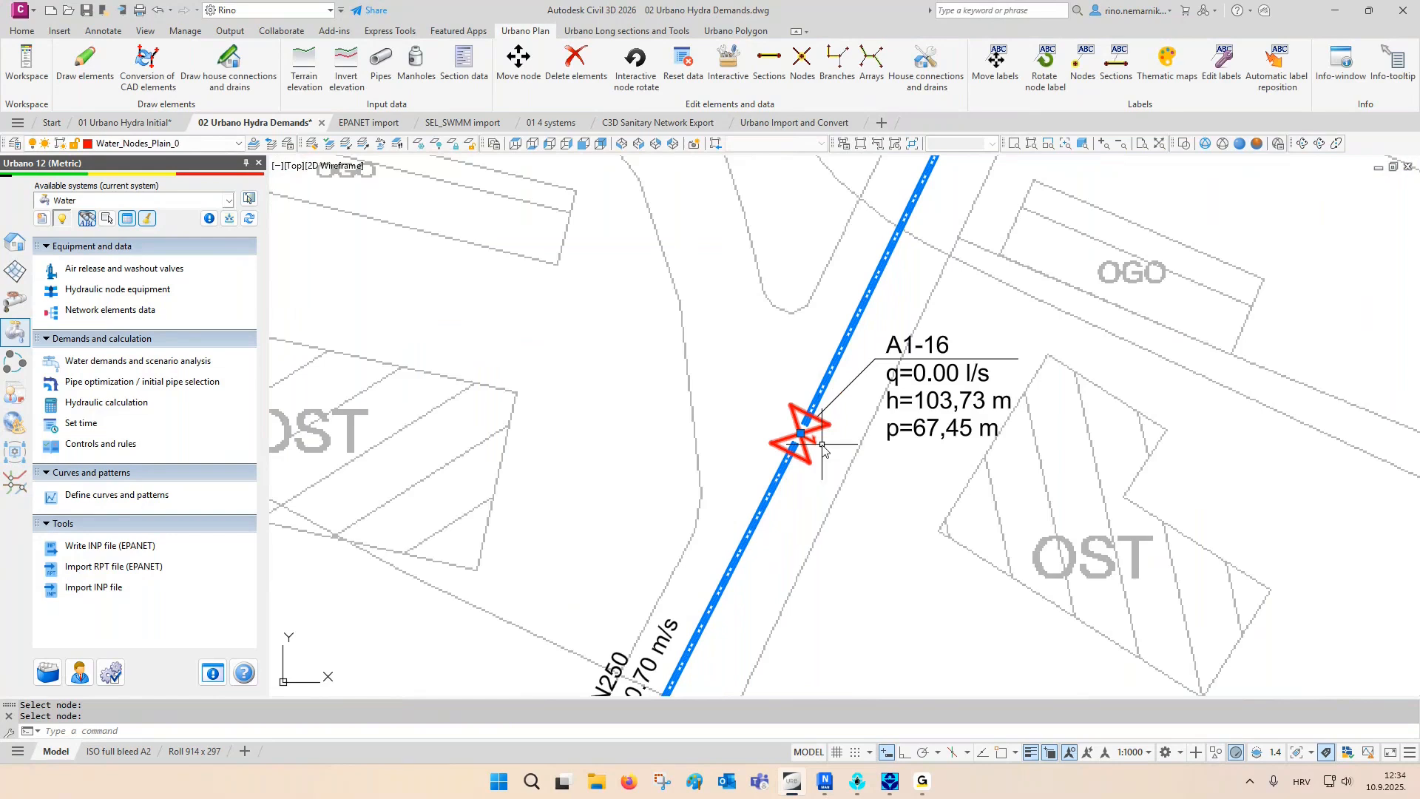
pyautogui.press('Escape')
pyautogui.moveTo(940, 444)
pyautogui.mouseDown(button='middle')
pyautogui.moveTo(928, 402)
pyautogui.moveTo(928, 491)
pyautogui.mouseUp(button='middle')
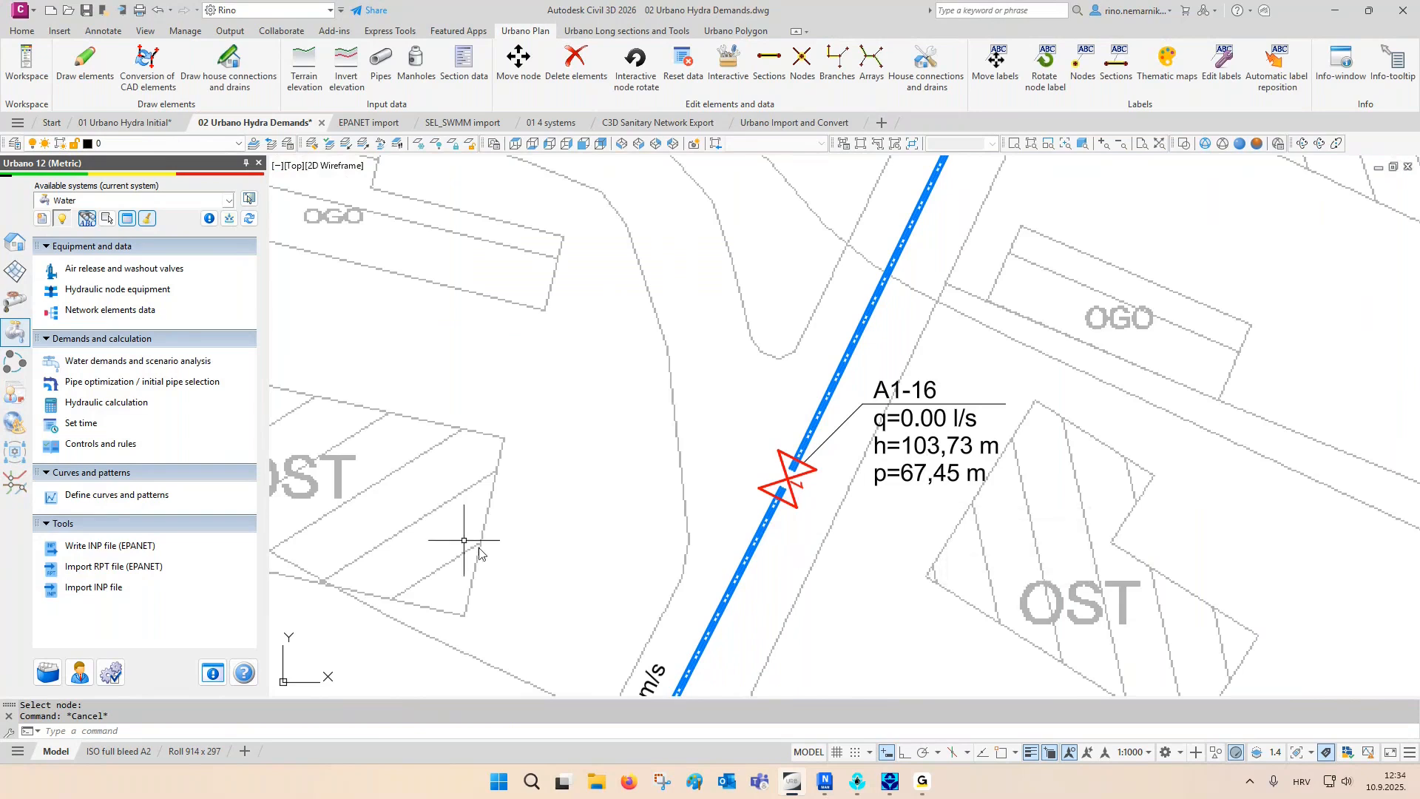
# - Run the hydraulic calculation with the valve in place, inspect its INP file in EPANET, and save the results
pyautogui.click(118, 403)
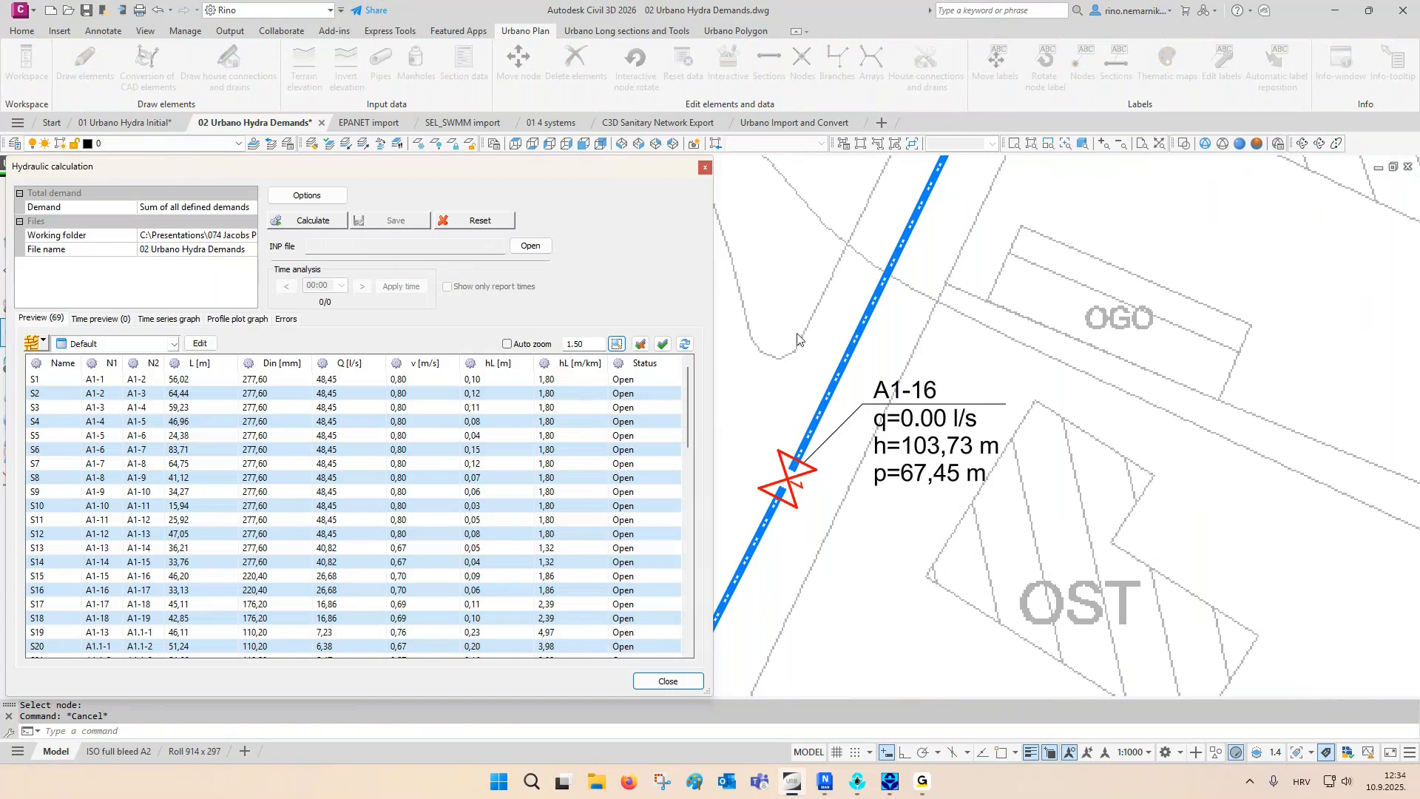
pyautogui.click(336, 223)
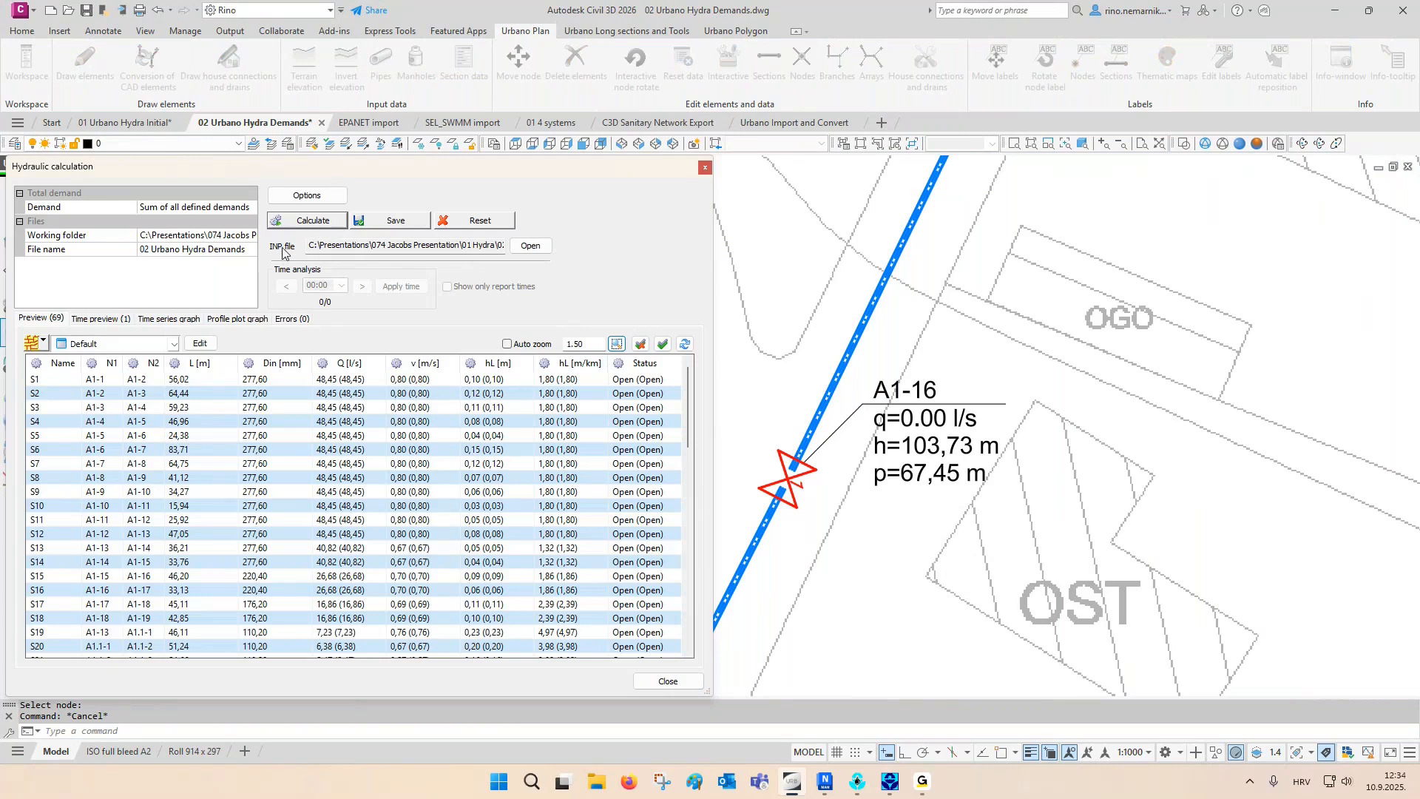
pyautogui.moveTo(313, 245); pyautogui.dragTo(558, 258)
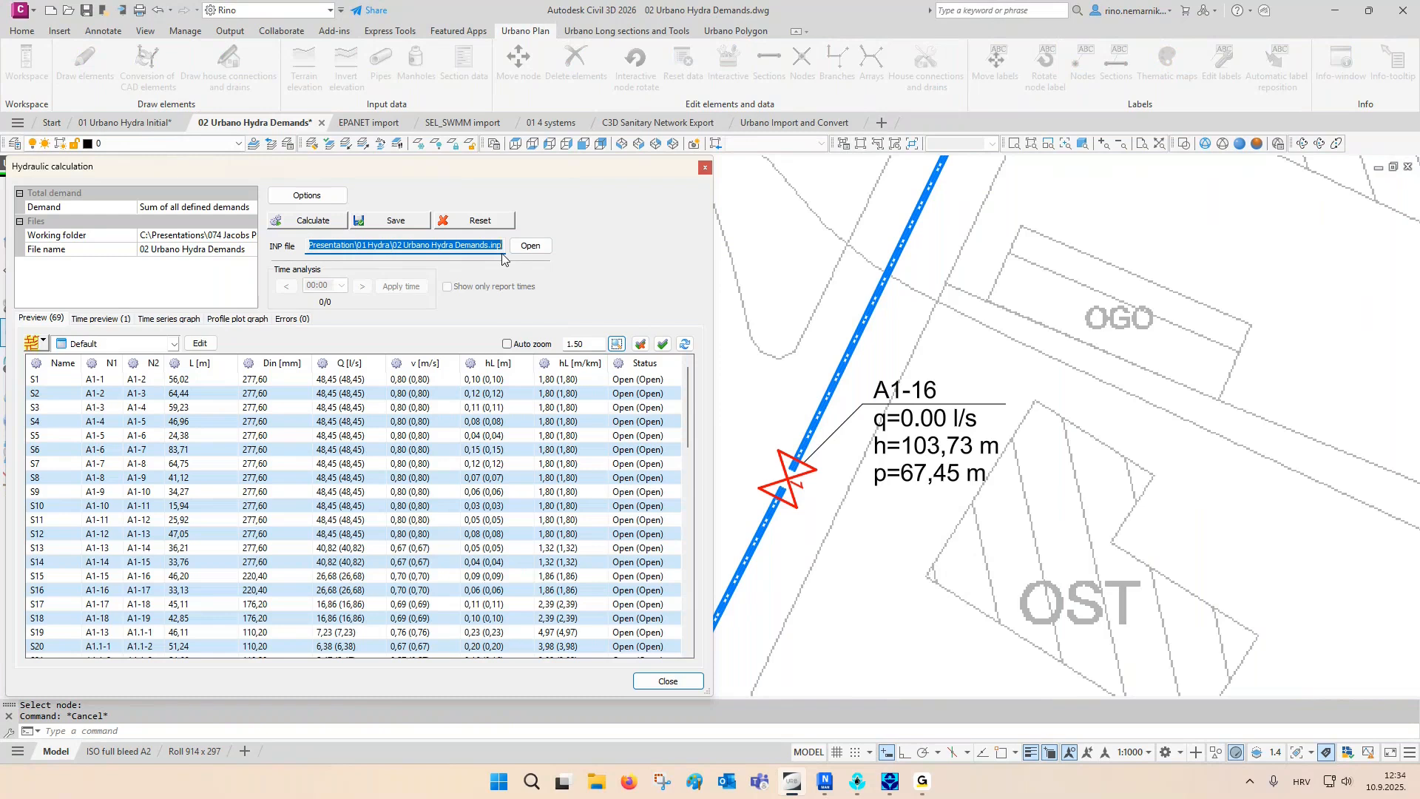
pyautogui.click(524, 249)
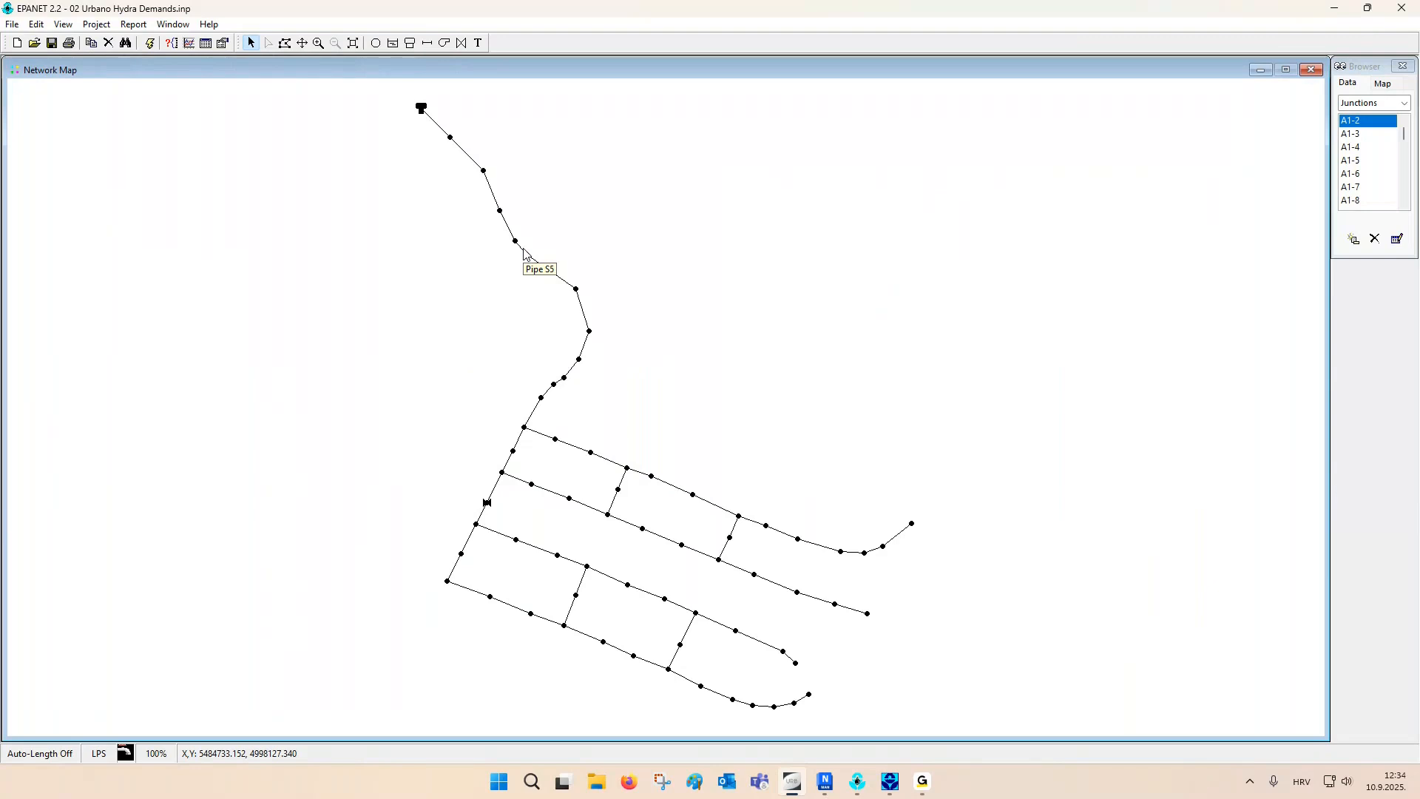
pyautogui.click(1393, 11)
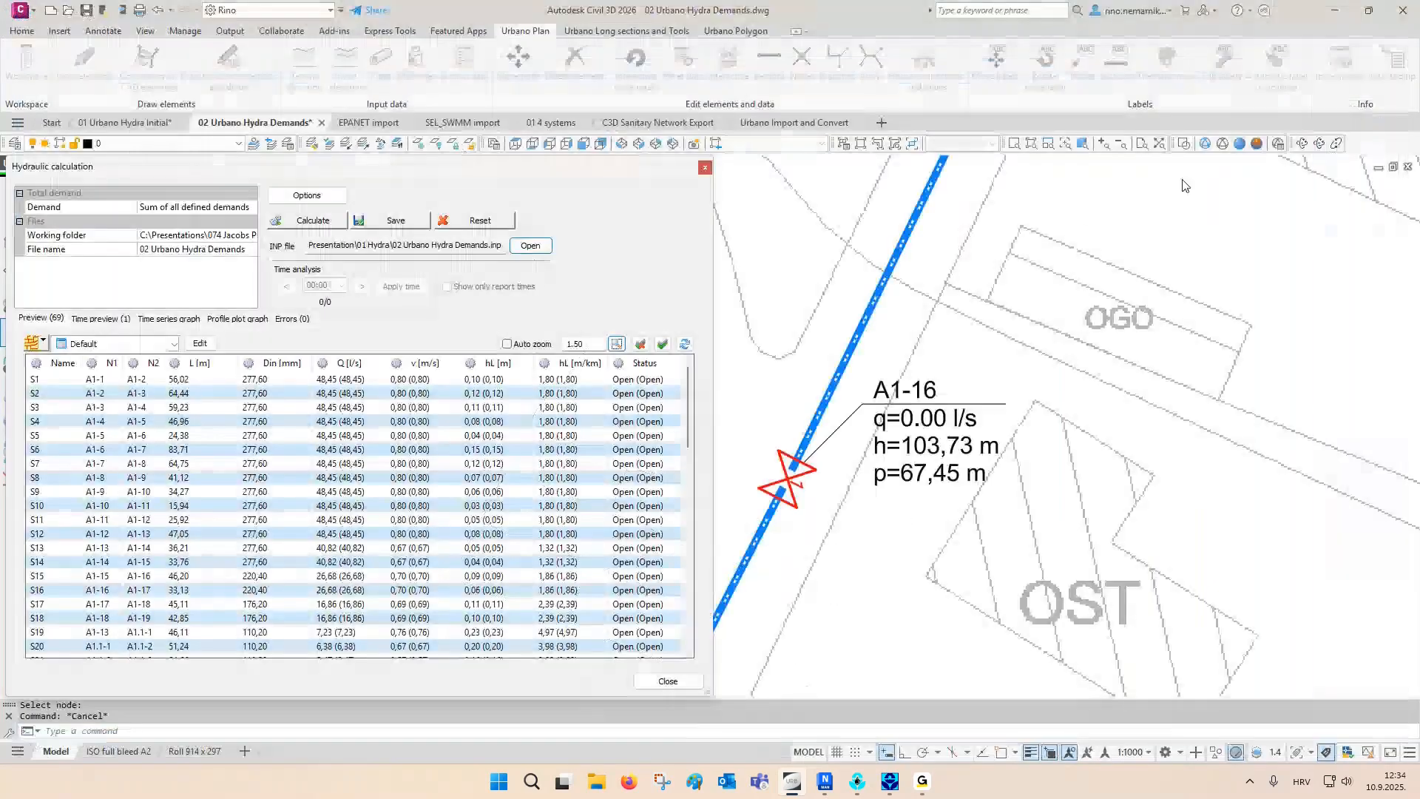
pyautogui.click(668, 681)
# - Examine the recalculated label at node A1-16 and the pressure line in the A1-1 – A1.4-10 long section
pyautogui.scroll(2, 861, 527)
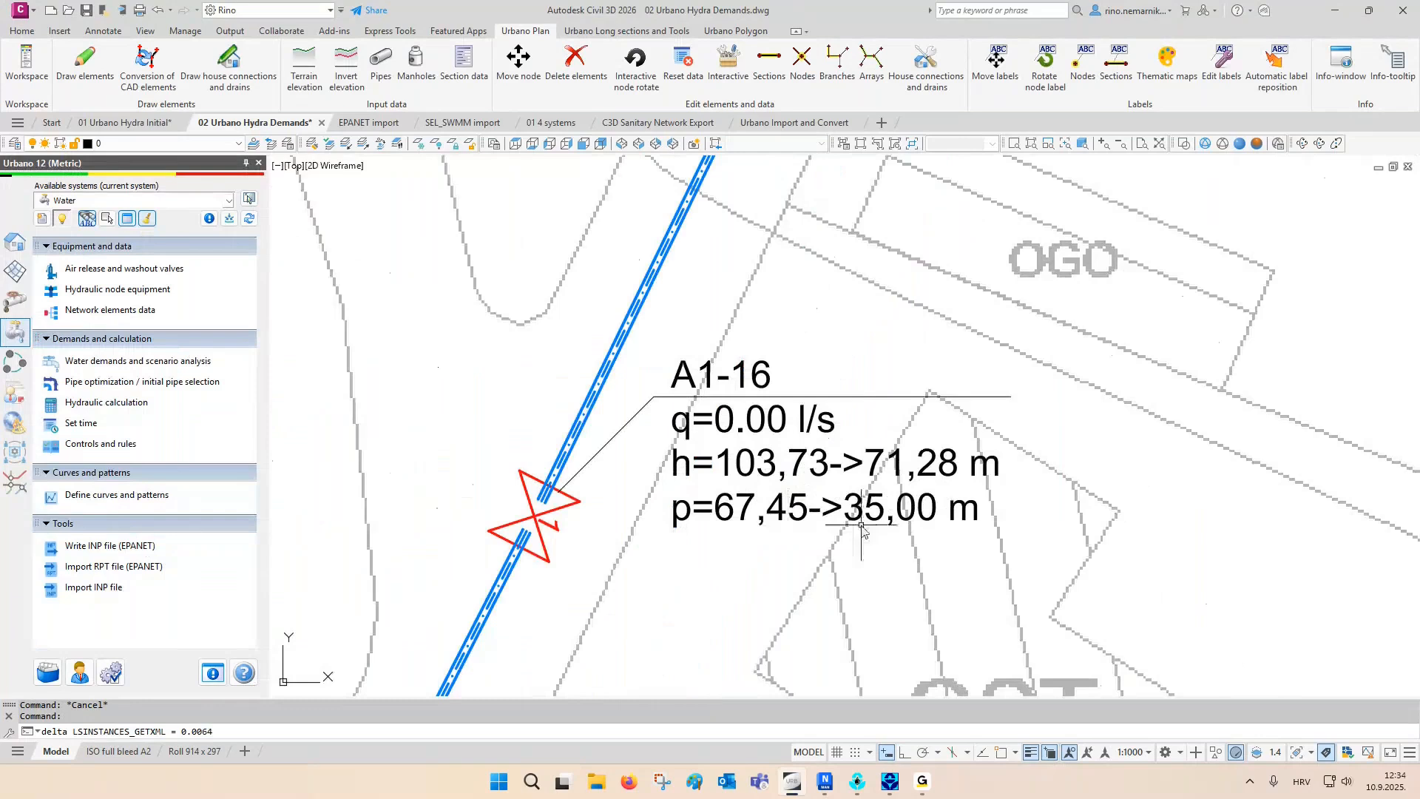
pyautogui.scroll(-1, 596, 485)
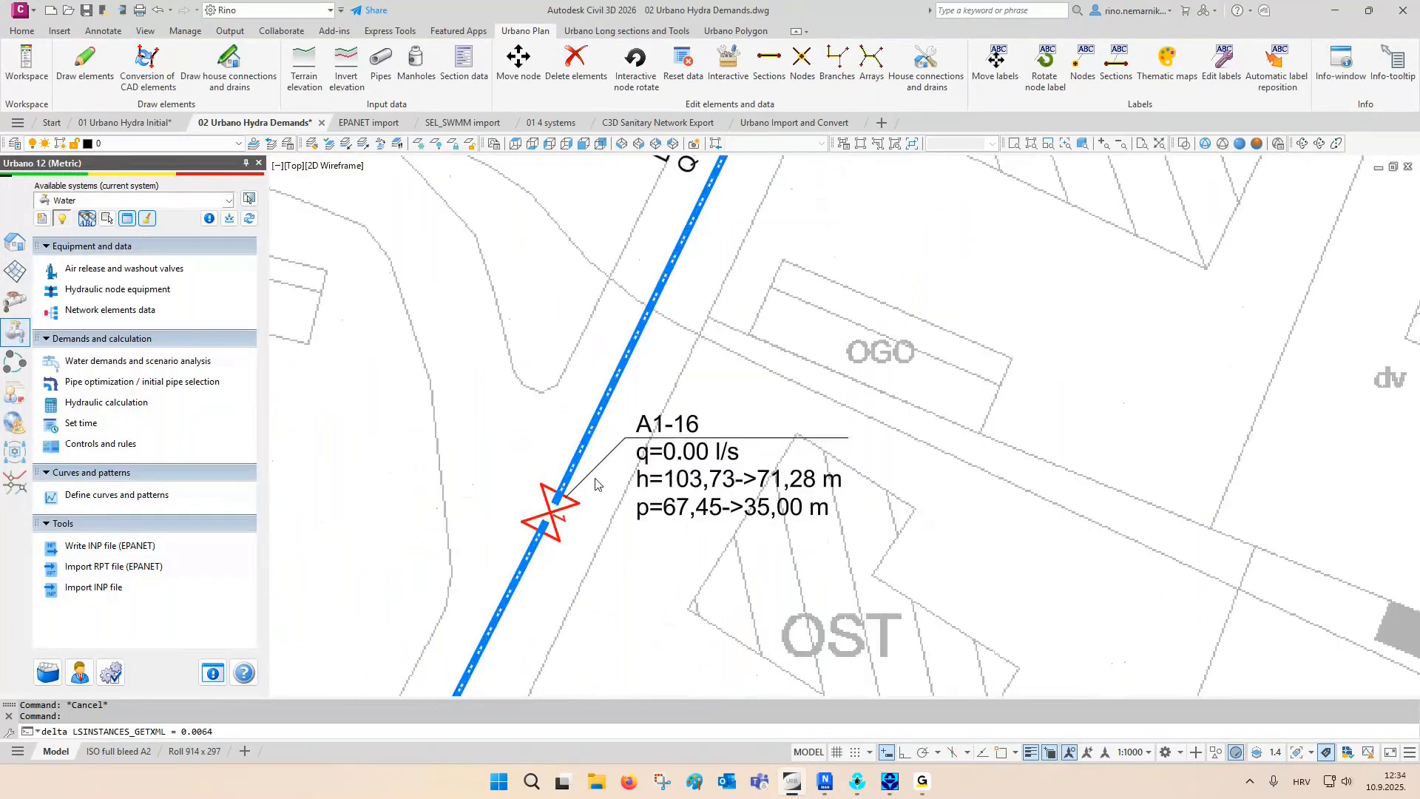
pyautogui.scroll(-5, 952, 320)
pyautogui.moveTo(953, 320); pyautogui.dragTo(965, 403, button='middle')
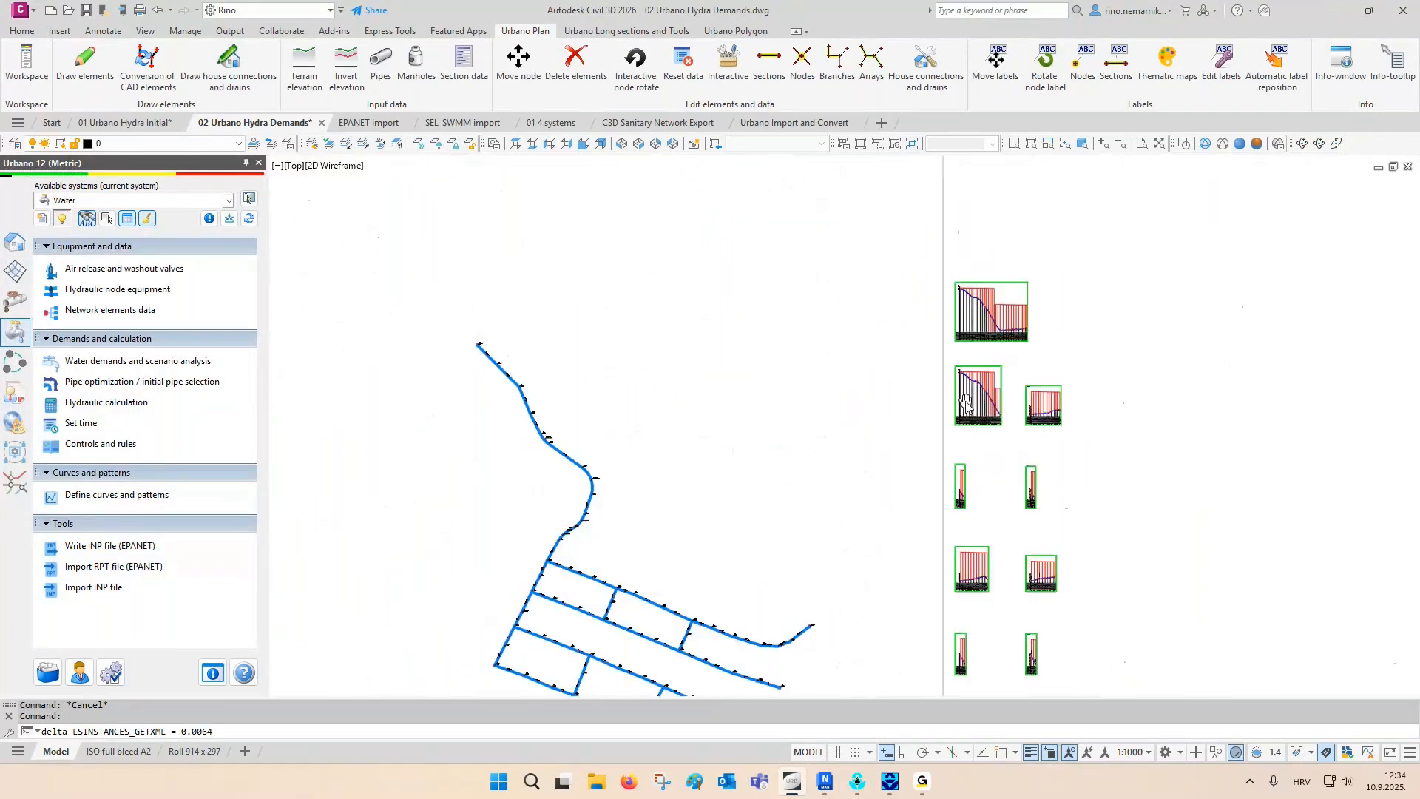
pyautogui.scroll(10, 965, 403)
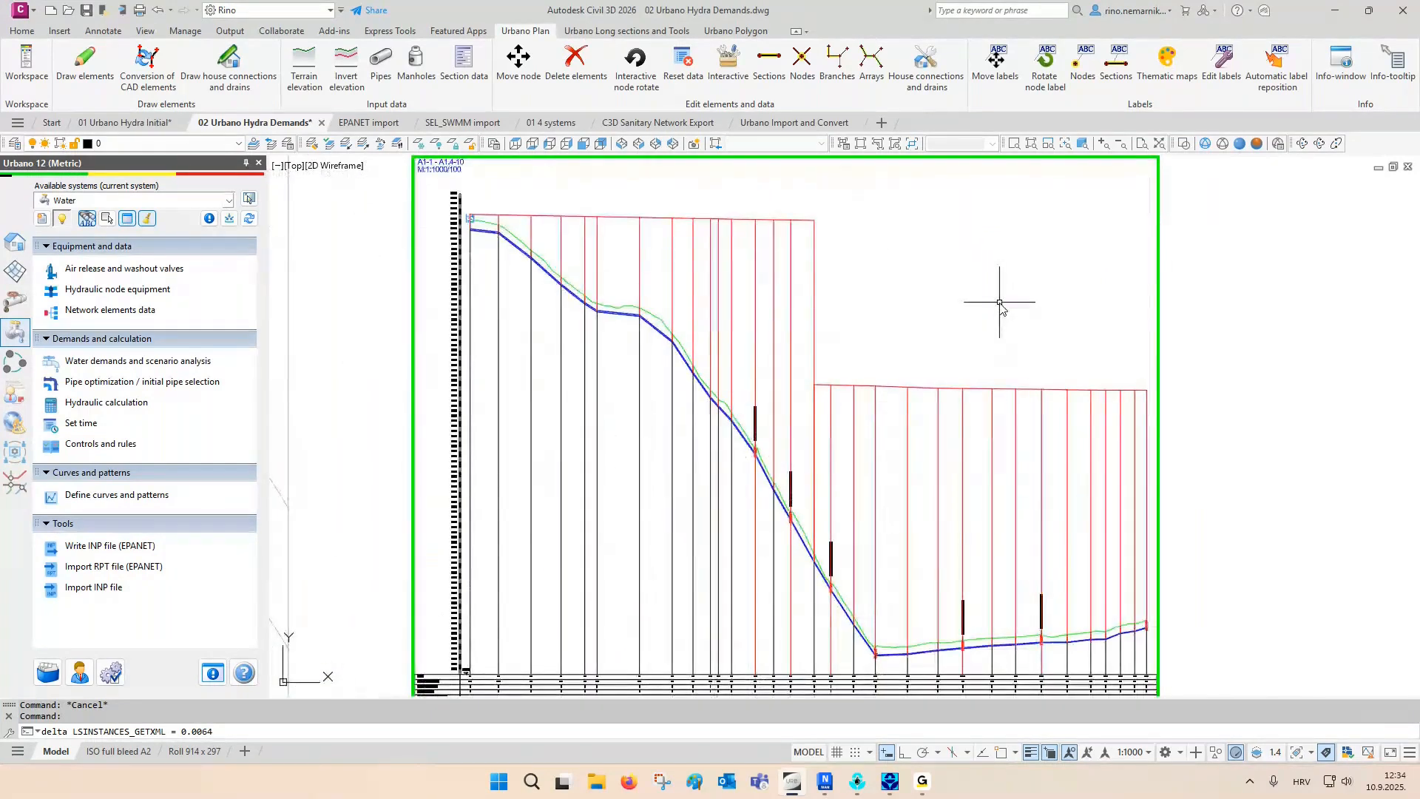
pyautogui.press('Escape')
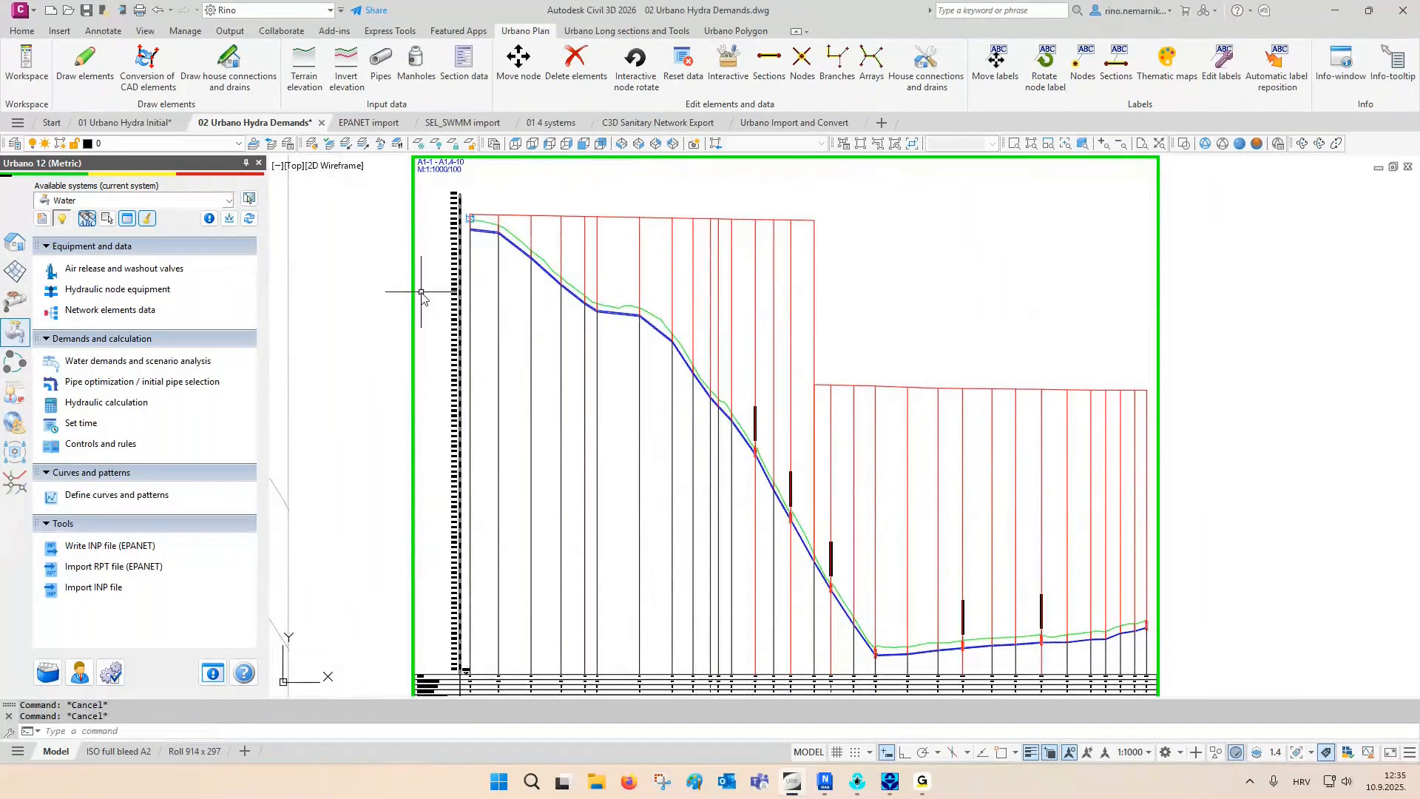
# - Switch to the EPANET import drawing, then examine the Petrovija.inp network map in EPANET and close that program
pyautogui.click(372, 123)
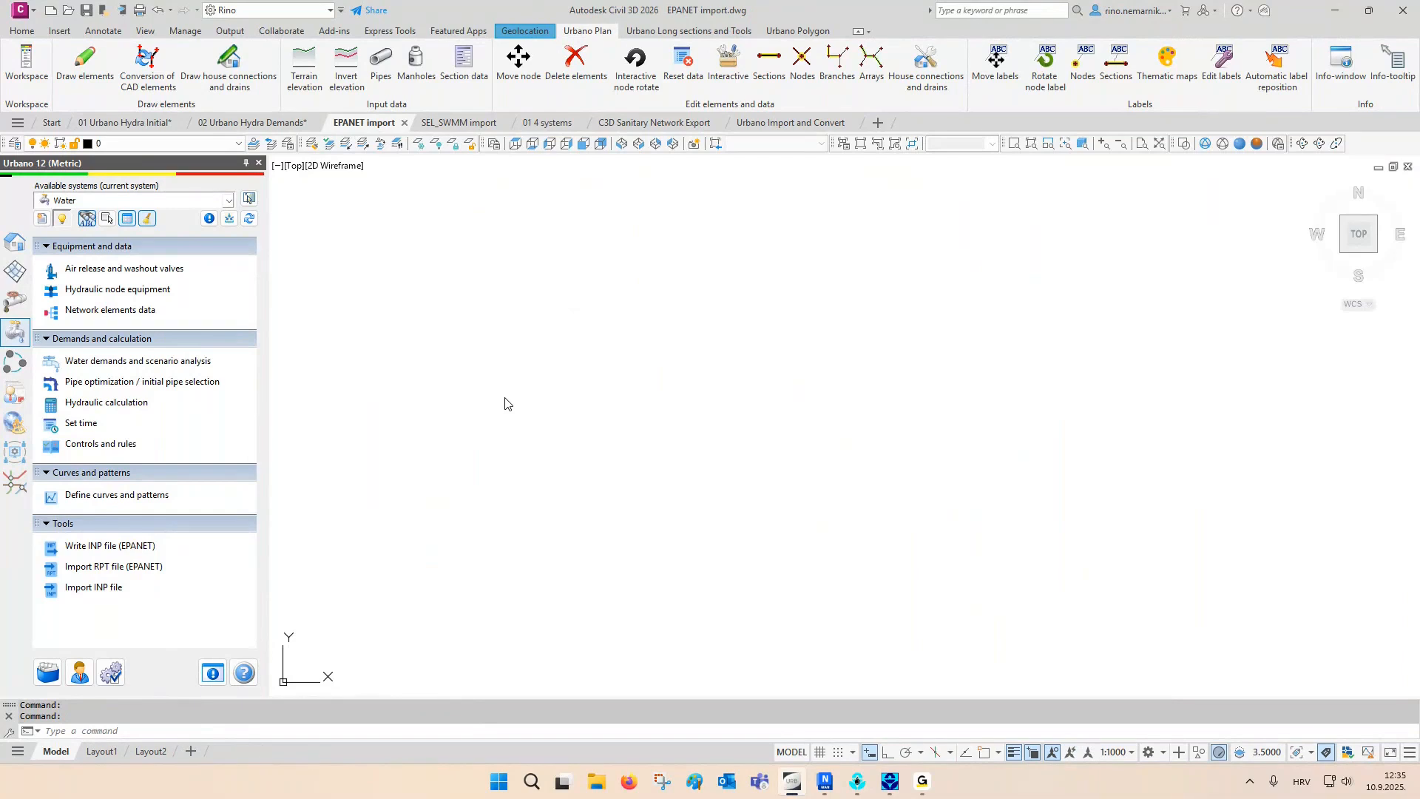
pyautogui.click(854, 785)
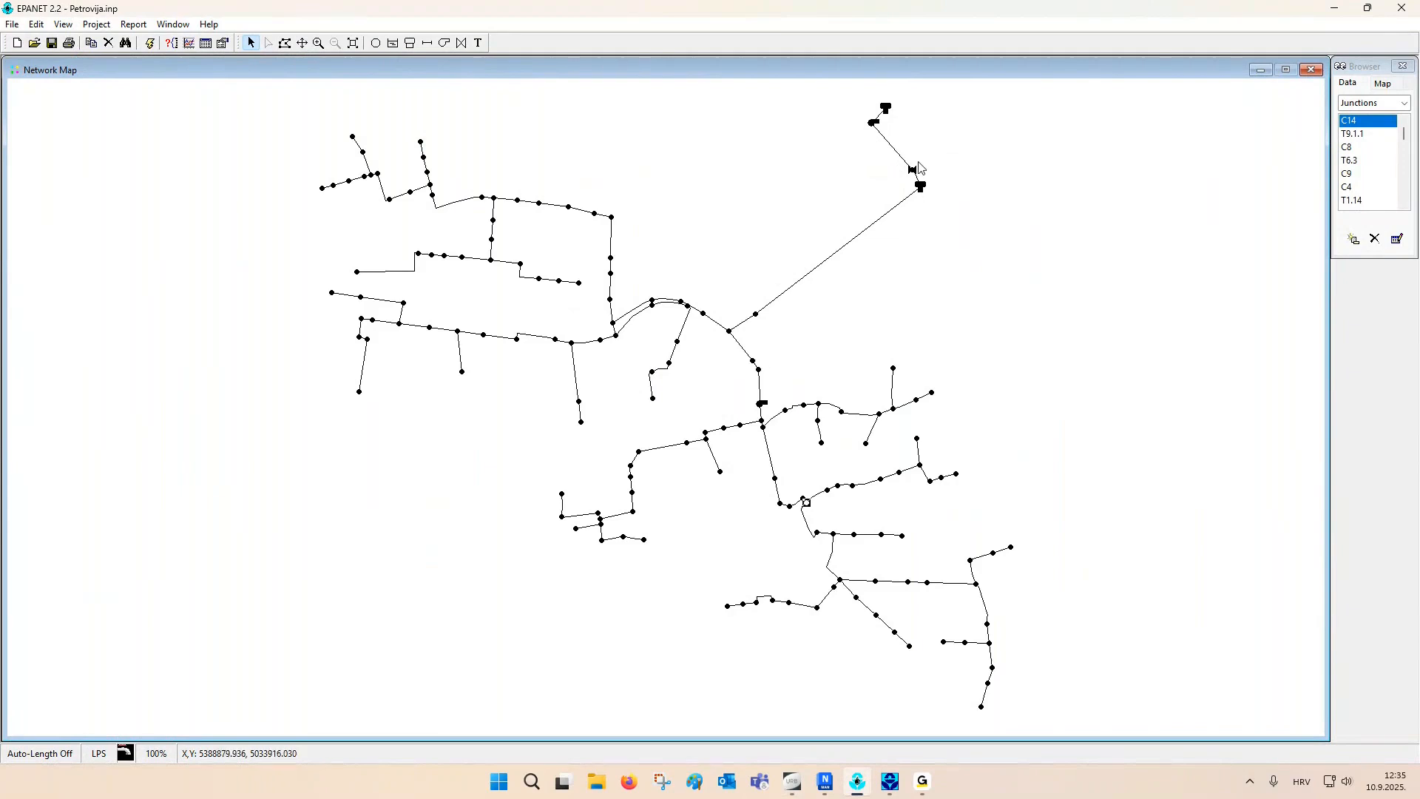
pyautogui.click(317, 42)
pyautogui.moveTo(708, 444); pyautogui.dragTo(1037, 541)
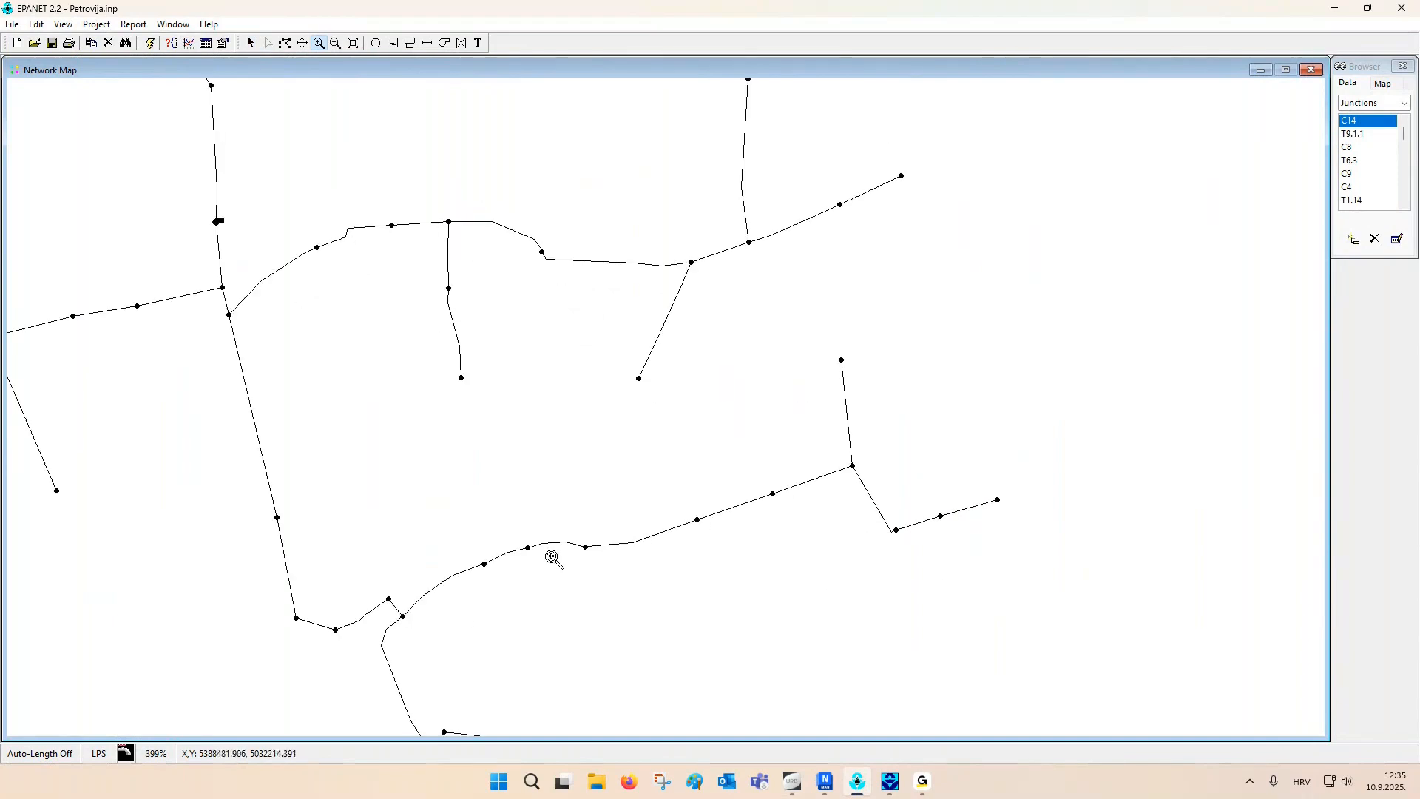
pyautogui.click(1400, 9)
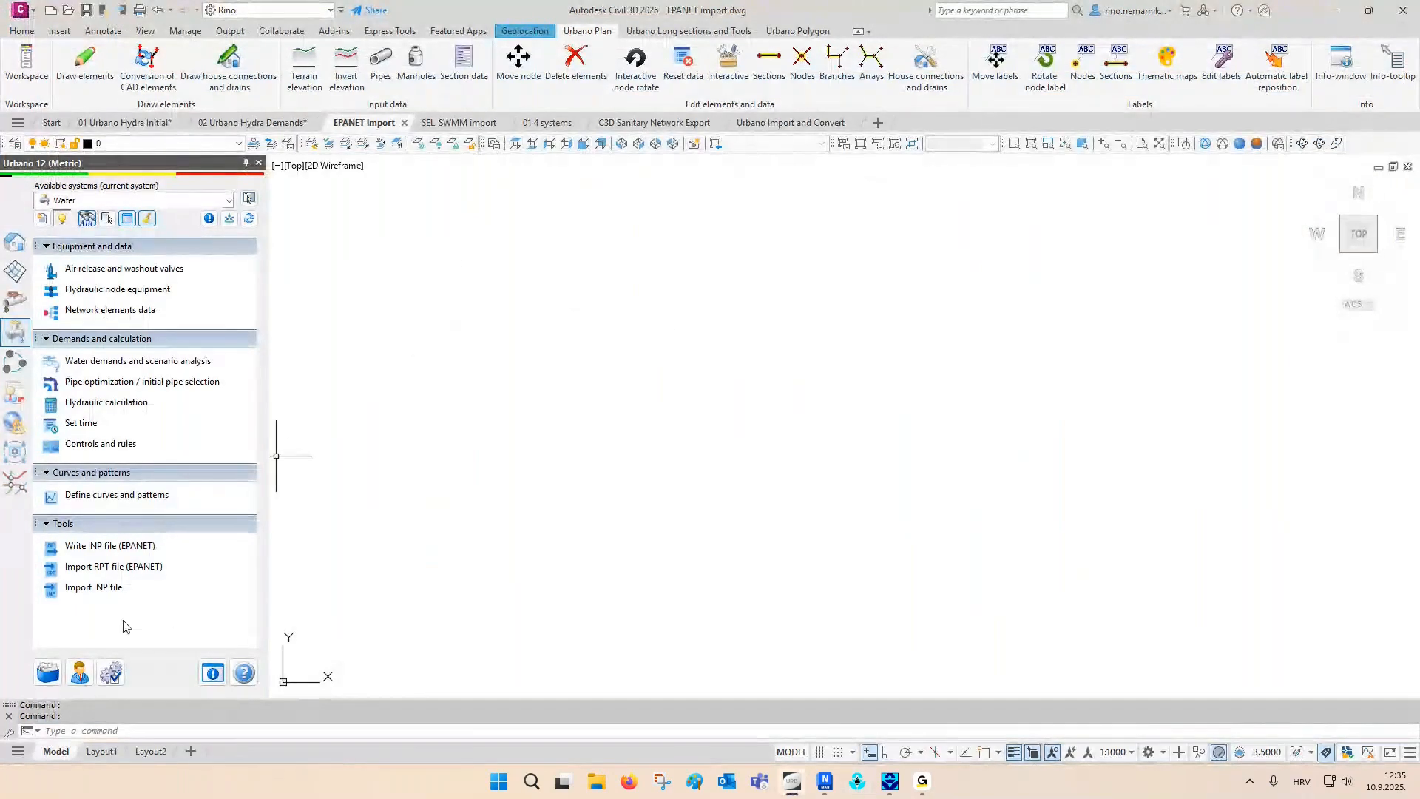
# - Import the INP file with pipes added to the catalog, diameters written to Custom data 1, and terrain at a constant 1.5 m above the pipe
pyautogui.click(103, 586)
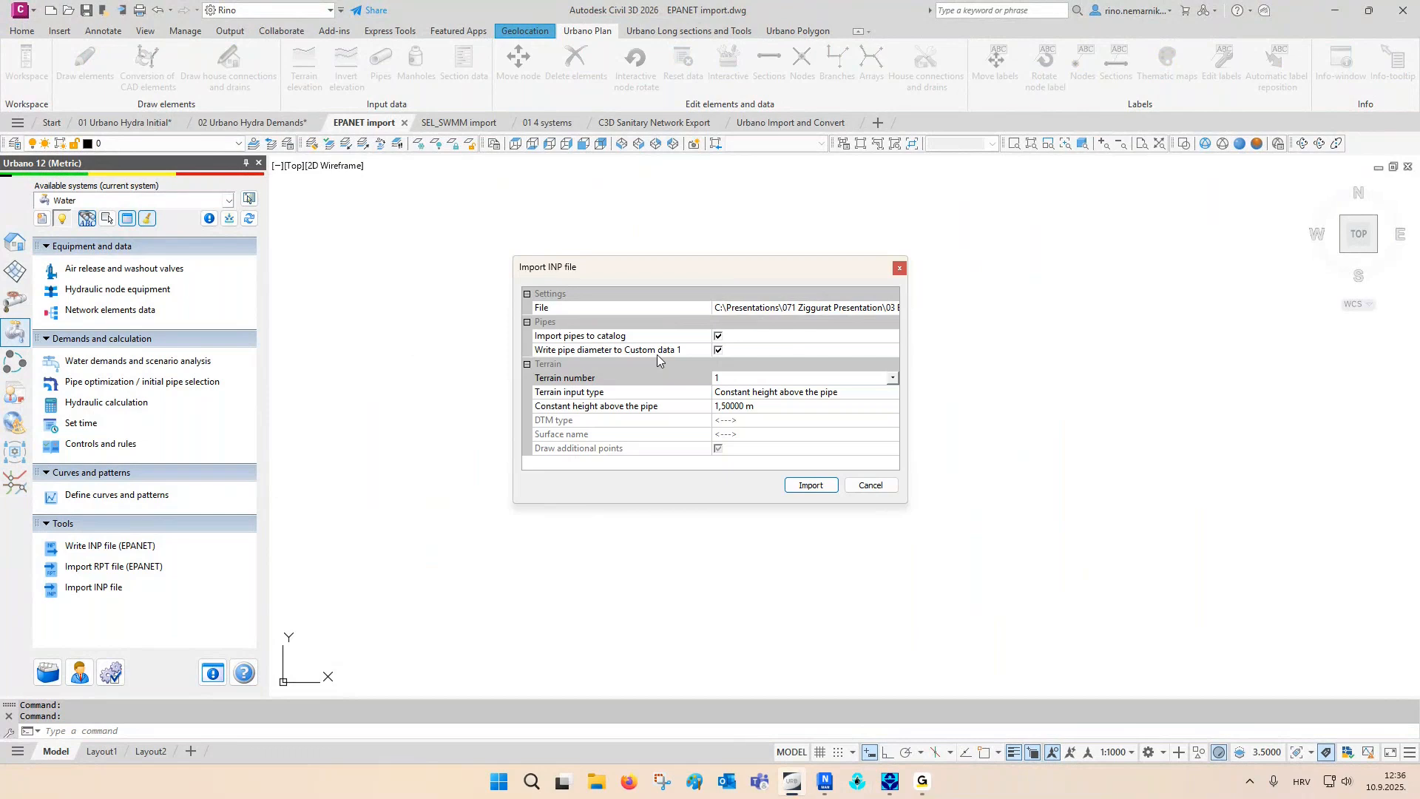
pyautogui.click(749, 393)
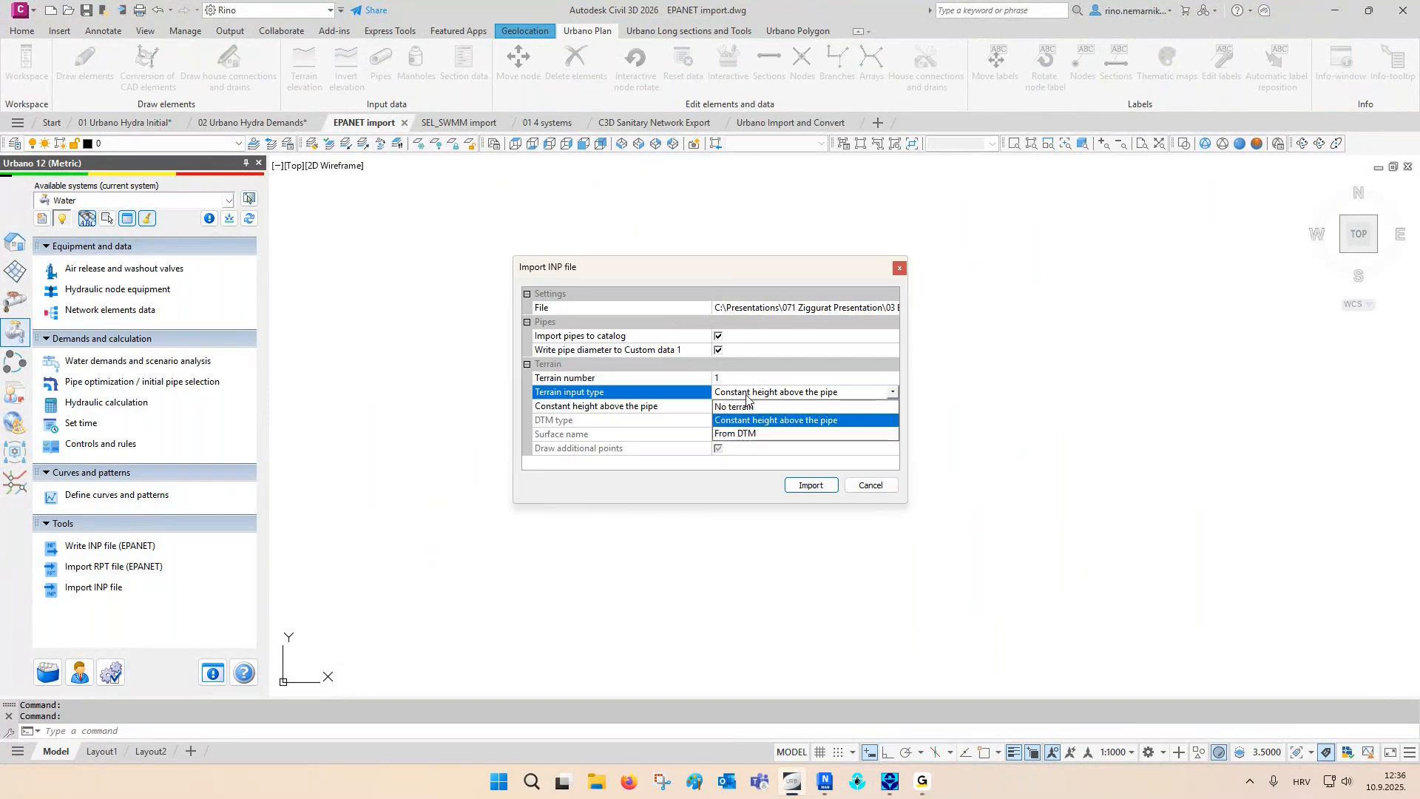
pyautogui.click(778, 420)
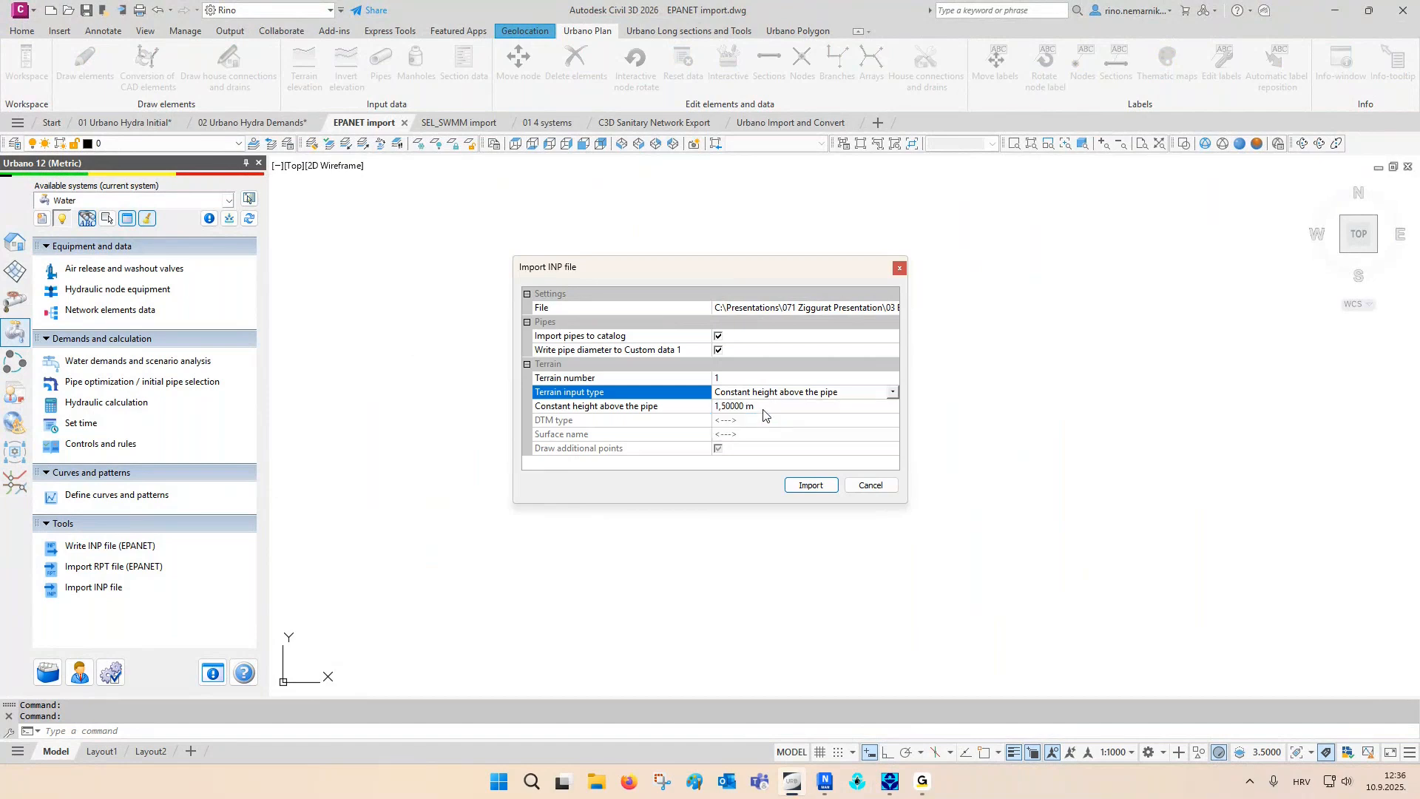
pyautogui.click(805, 486)
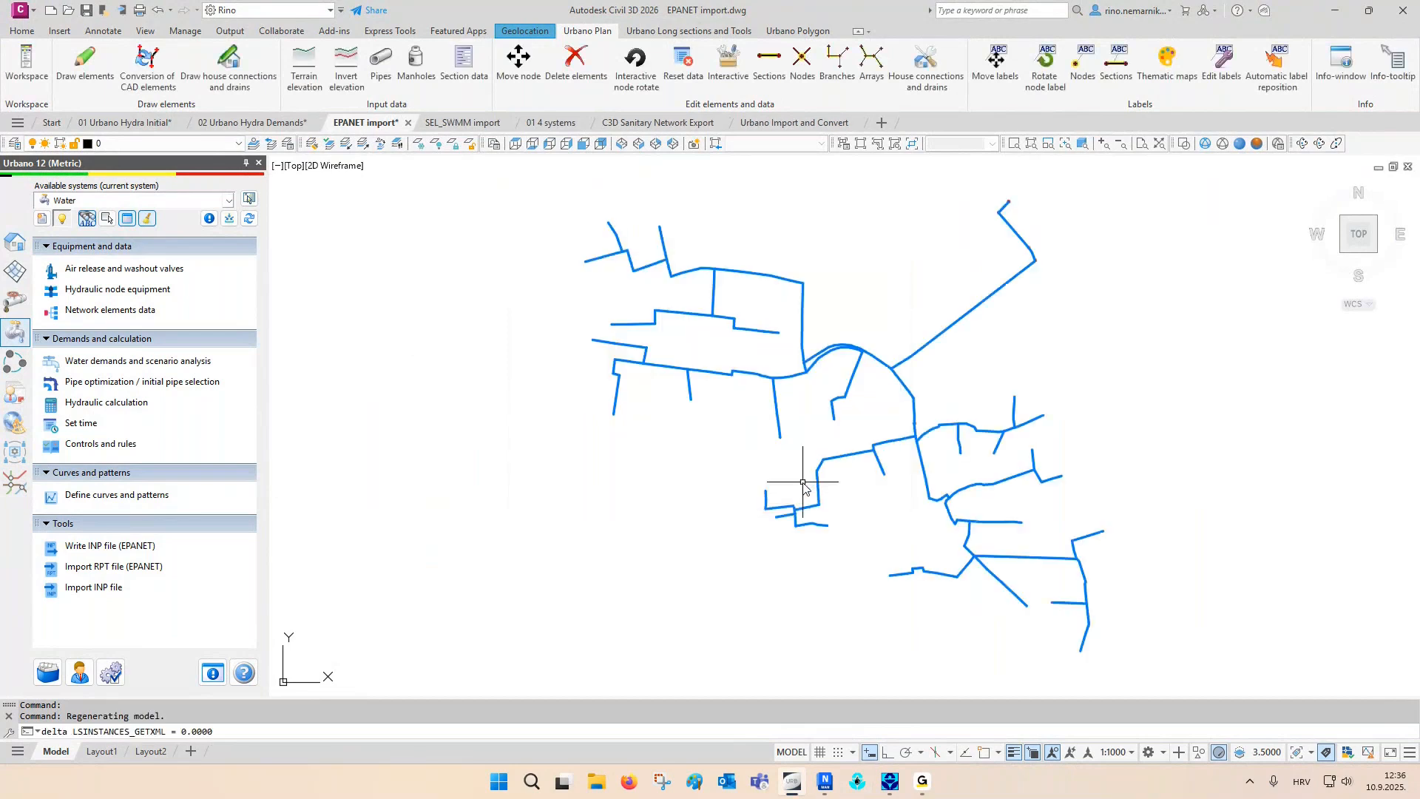
pyautogui.press('Escape')
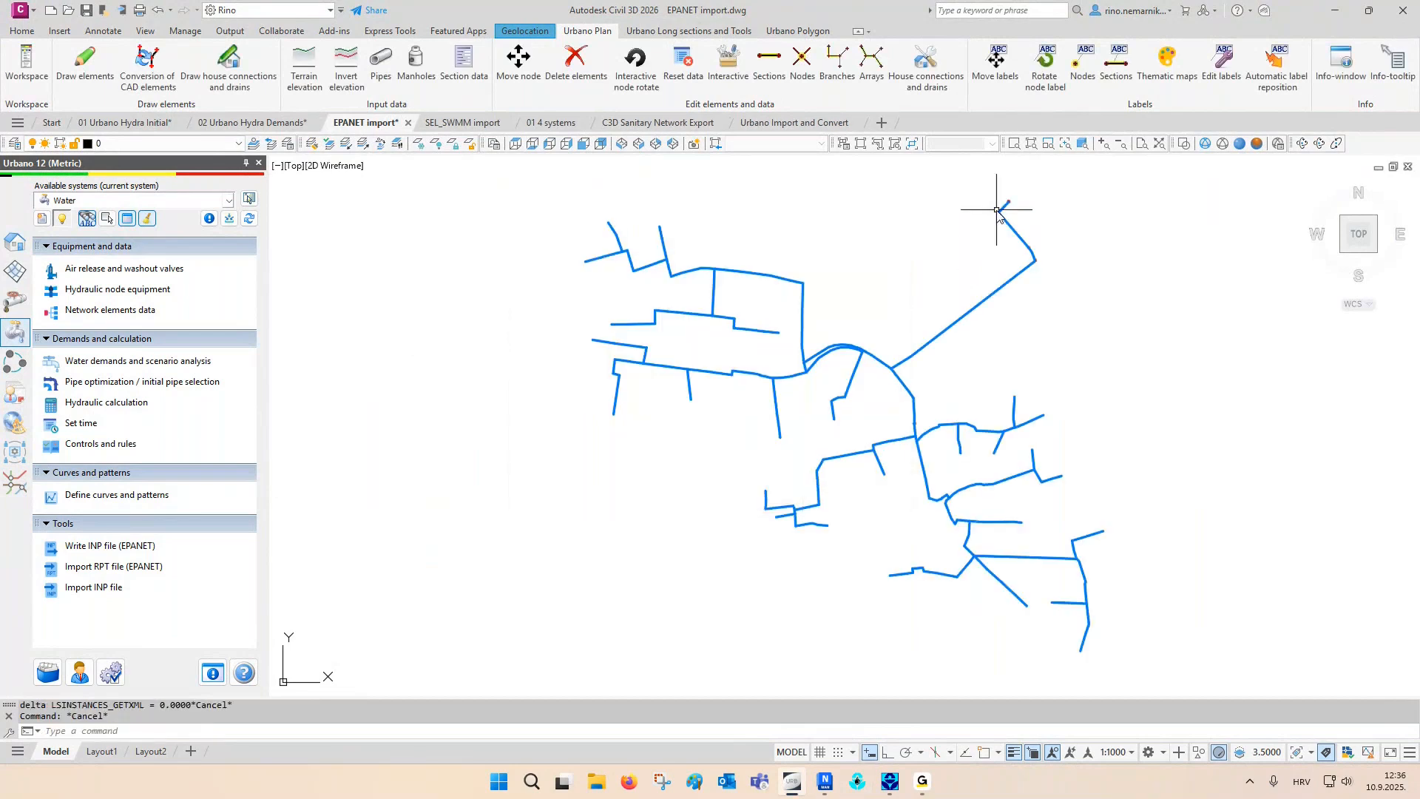
# - Examine the node equipment symbols along the imported supply line at the network's northeastern end
pyautogui.scroll(10, 1005, 211)
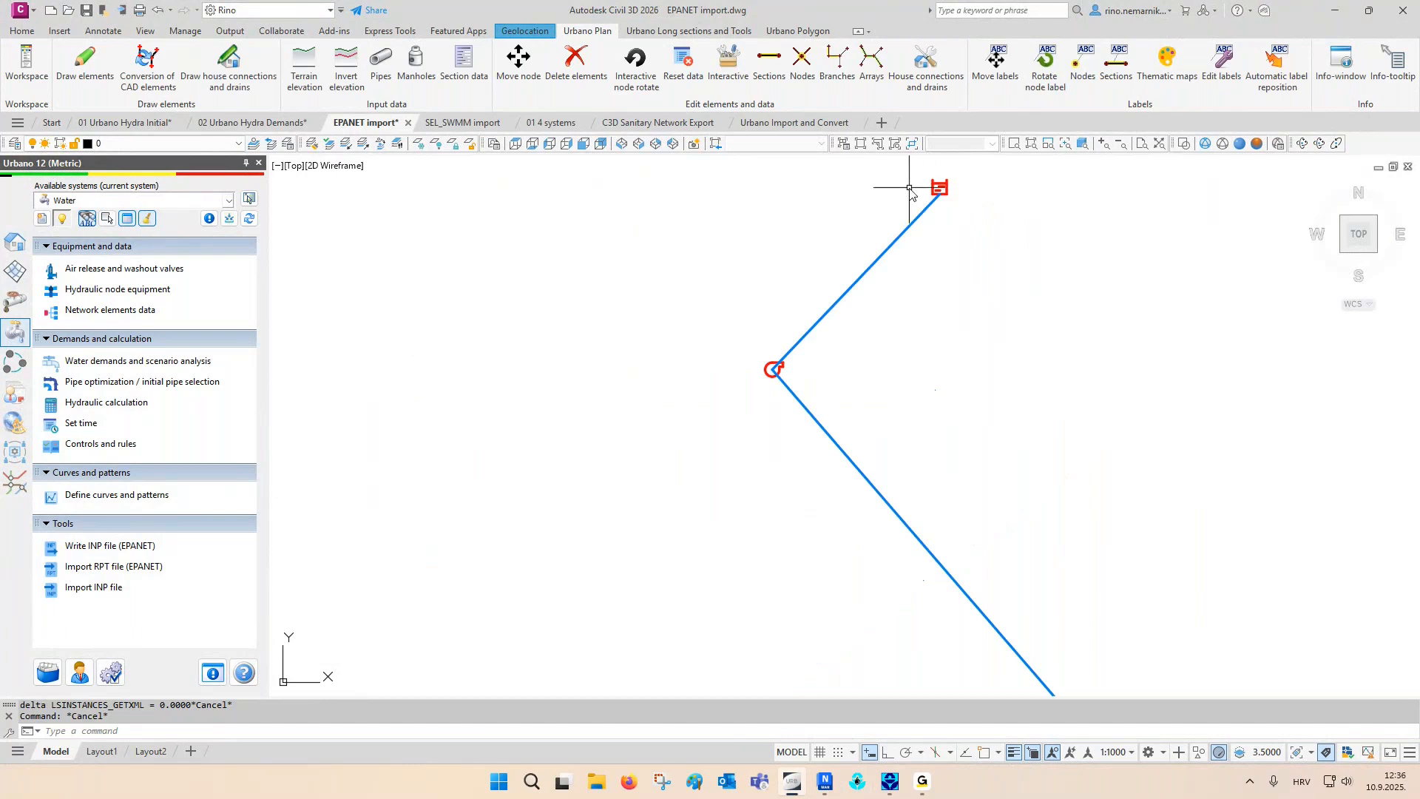
pyautogui.scroll(-6, 791, 361)
pyautogui.scroll(6, 933, 522)
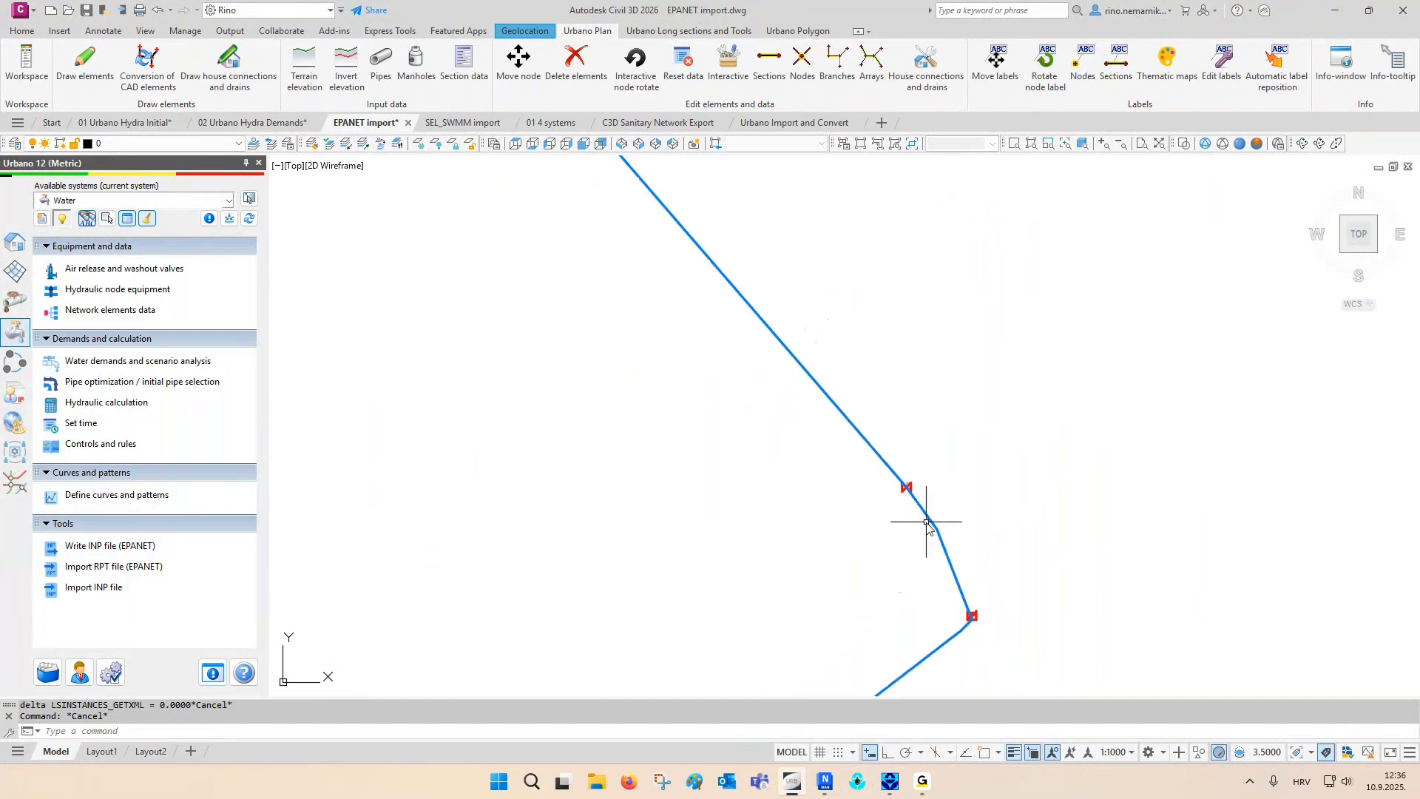
pyautogui.moveTo(935, 527); pyautogui.dragTo(911, 368, button='middle')
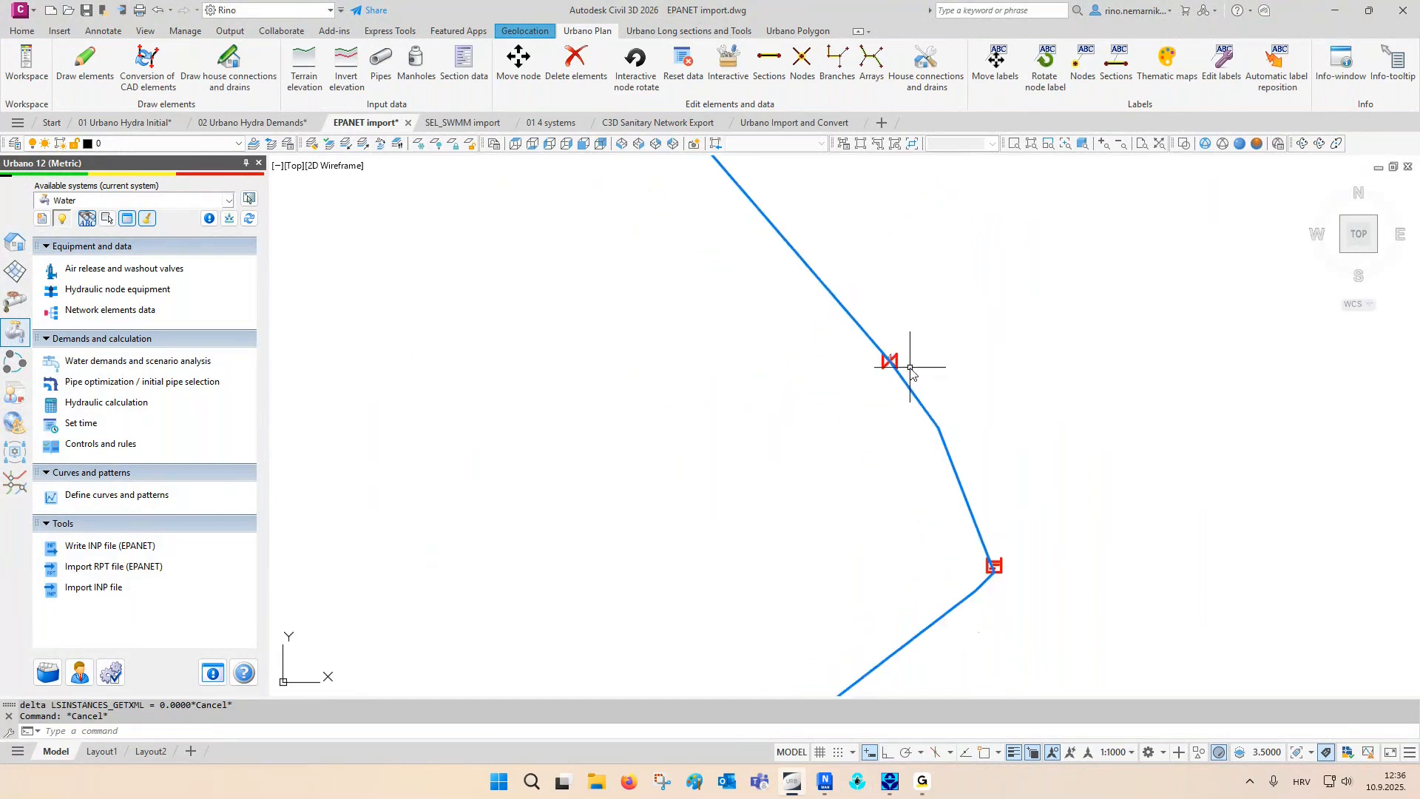
pyautogui.scroll(-8, 910, 363)
pyautogui.scroll(-4, 881, 516)
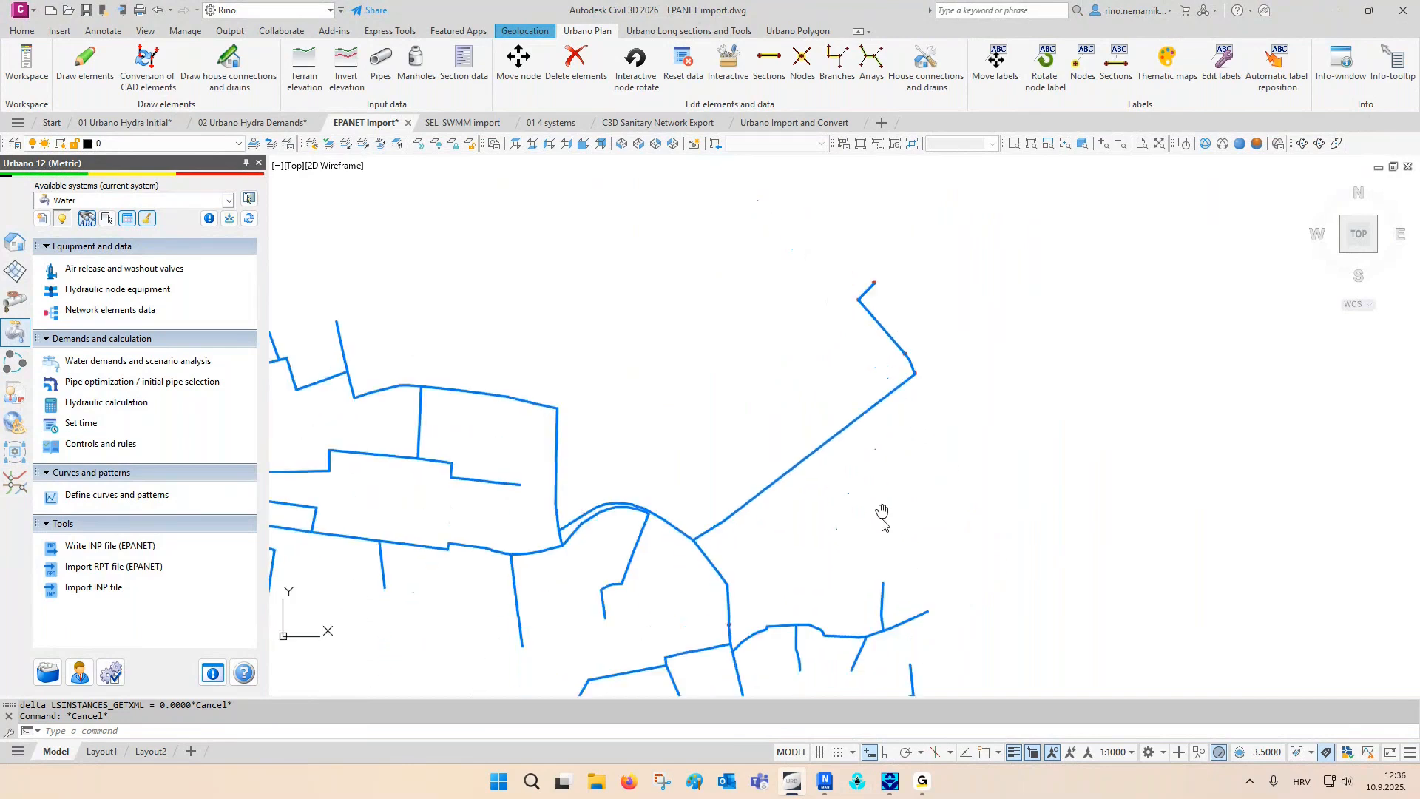
# - Inspect the vertices of the imported section branching northeast from the main pipeline, clear the selection, and review the whole network
pyautogui.scroll(8, 689, 450)
pyautogui.scroll(2, 685, 441)
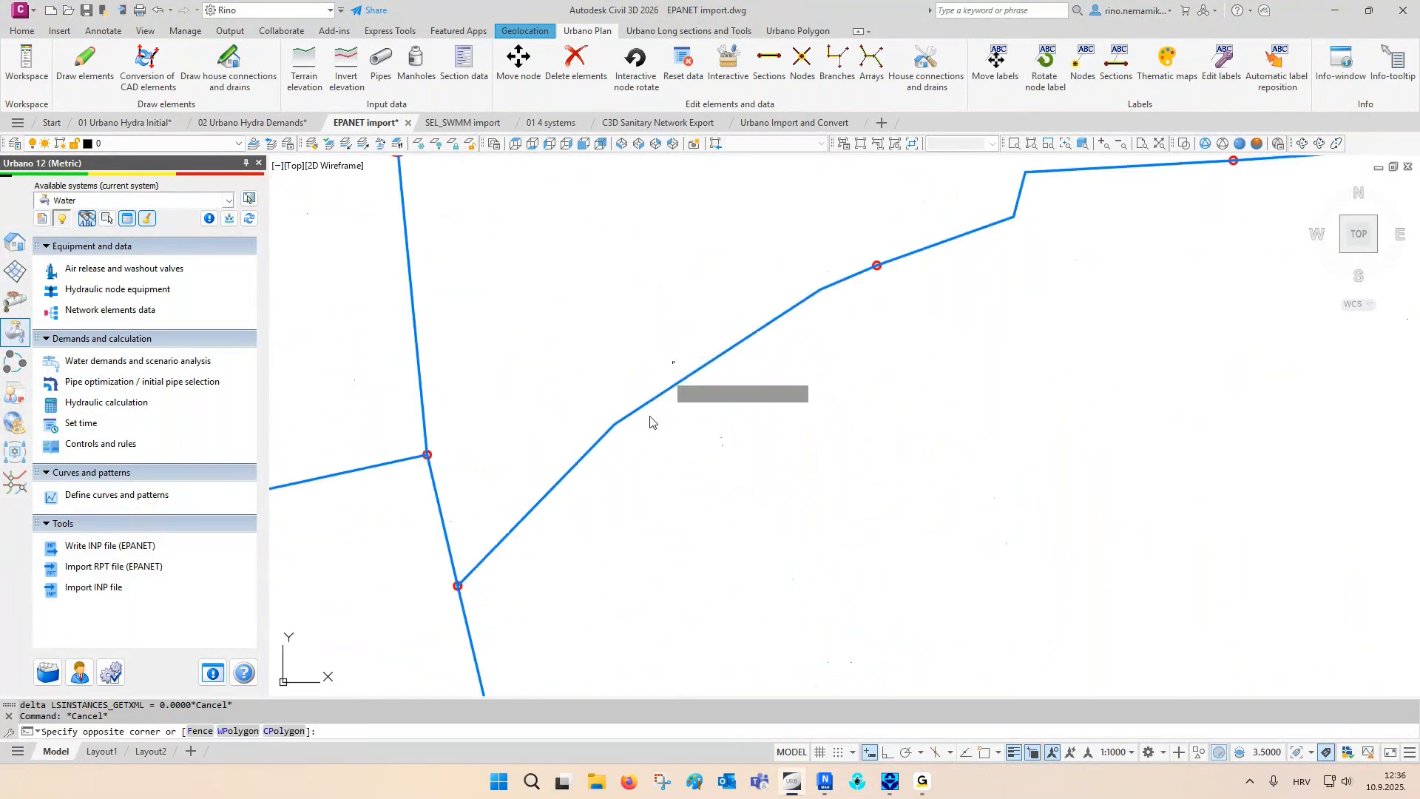
pyautogui.click(658, 395)
pyautogui.click(645, 448)
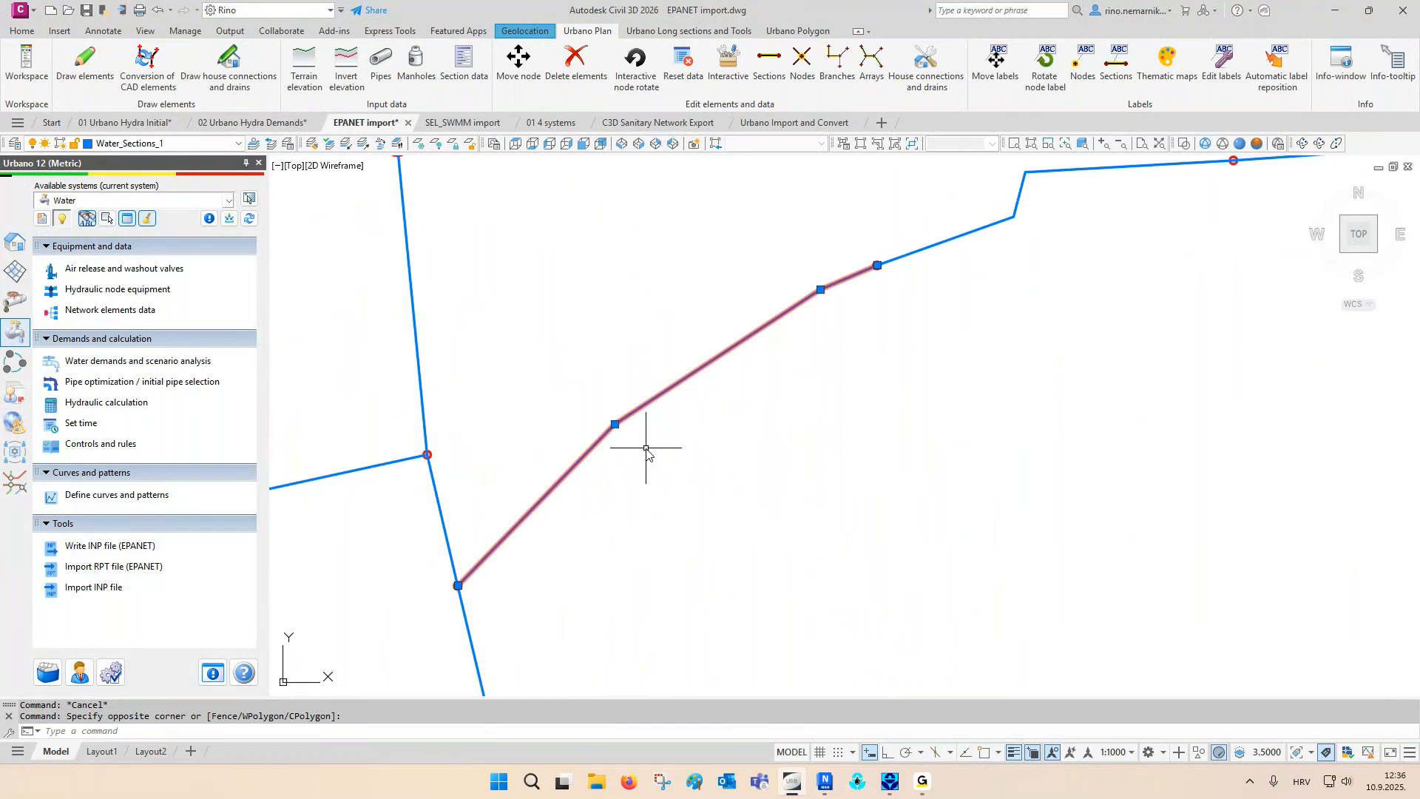
pyautogui.press('Escape')
pyautogui.press('Escape')
pyautogui.scroll(-5, 685, 414)
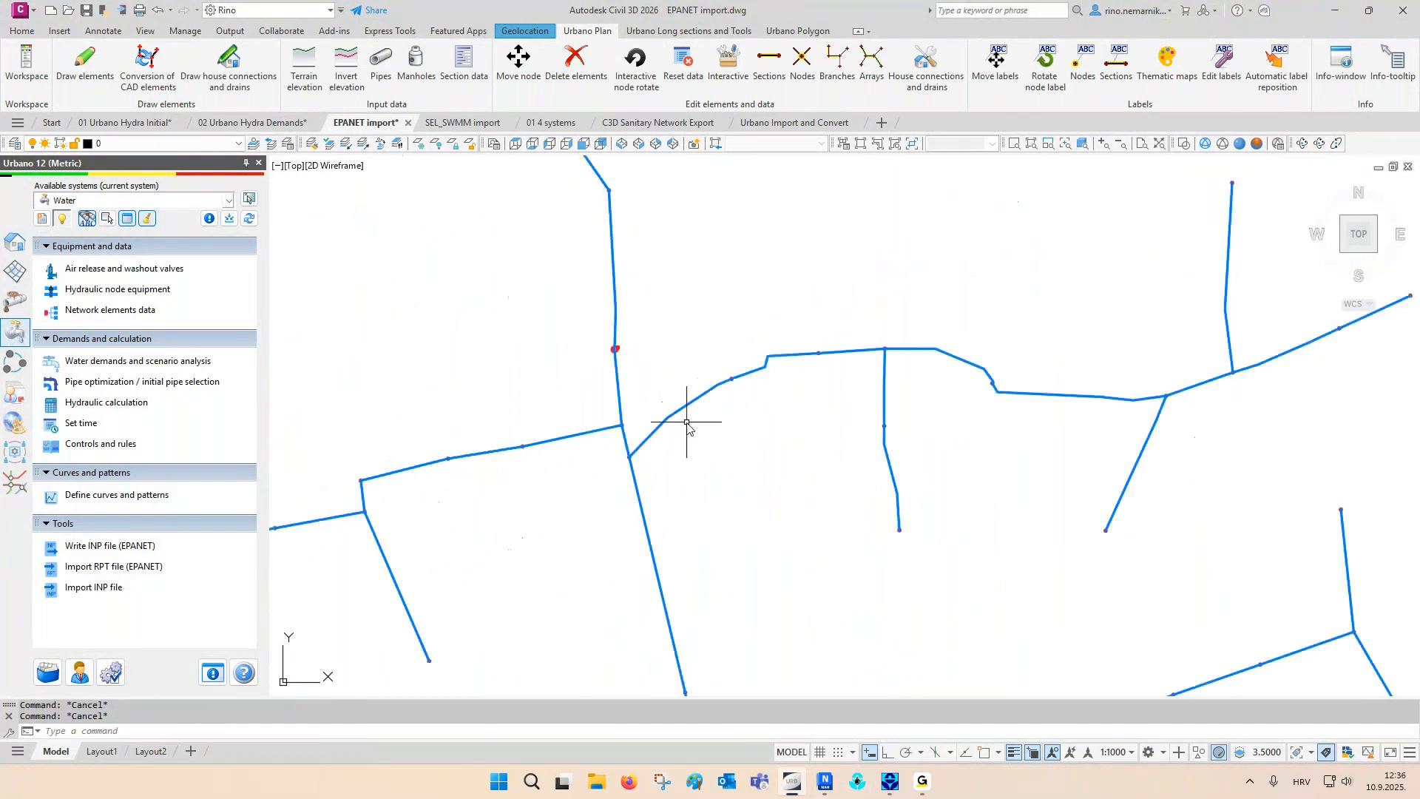
pyautogui.scroll(-4, 686, 467)
pyautogui.moveTo(698, 472); pyautogui.dragTo(737, 457, button='middle')
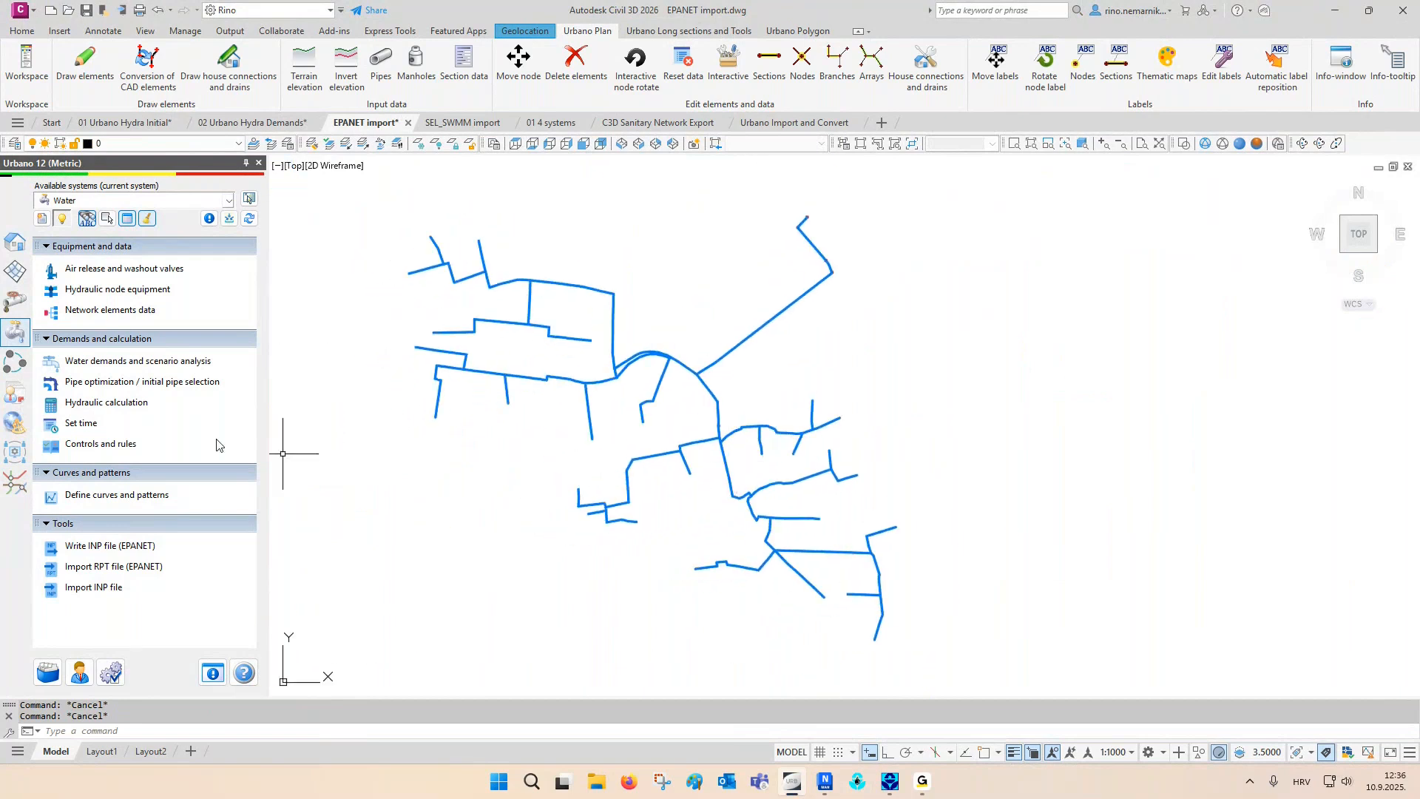
# - Draw long sections for the entire active system with the 1 Water 1000/100 cm definition, placing them east of the network
pyautogui.click(15, 242)
pyautogui.scroll(-5, 137, 370)
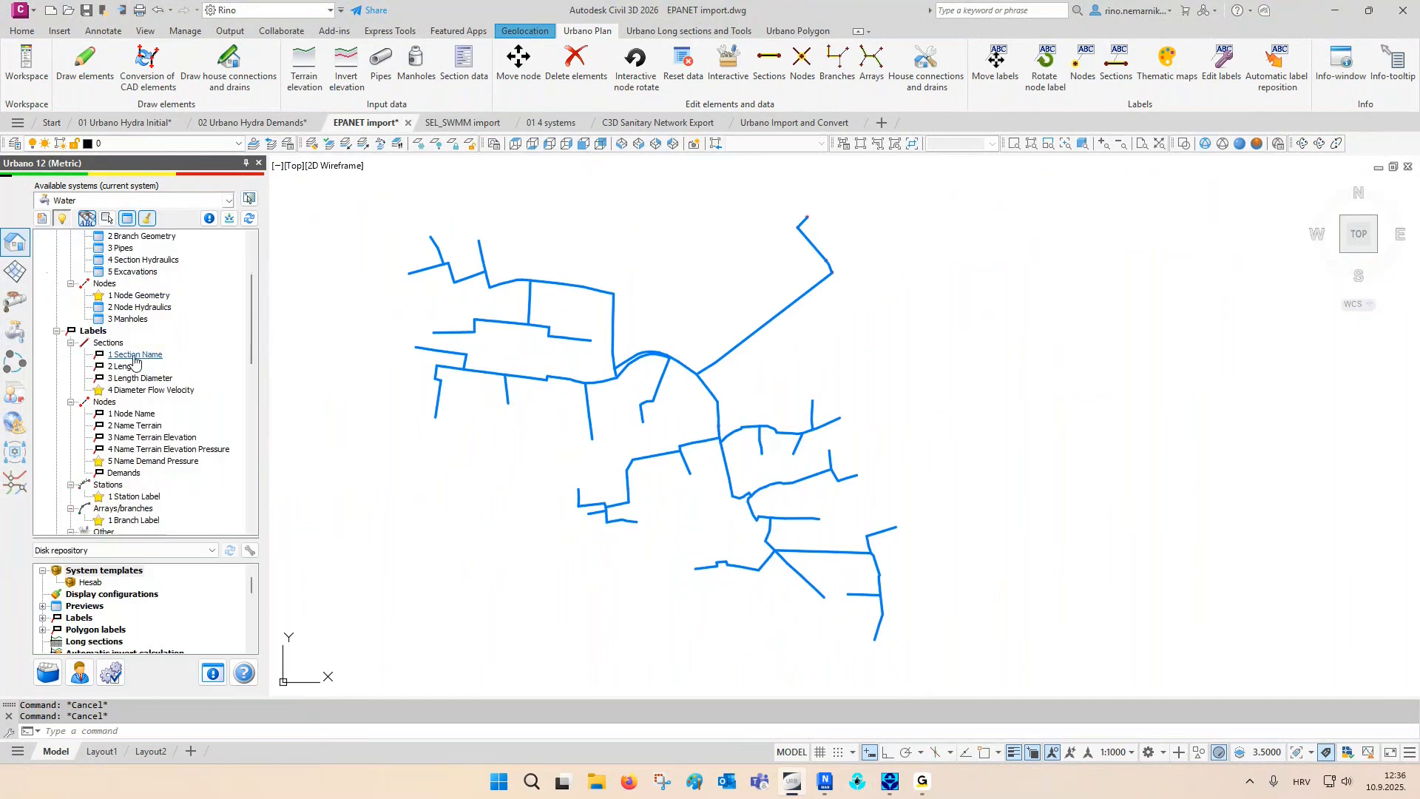
pyautogui.doubleClick(132, 437)
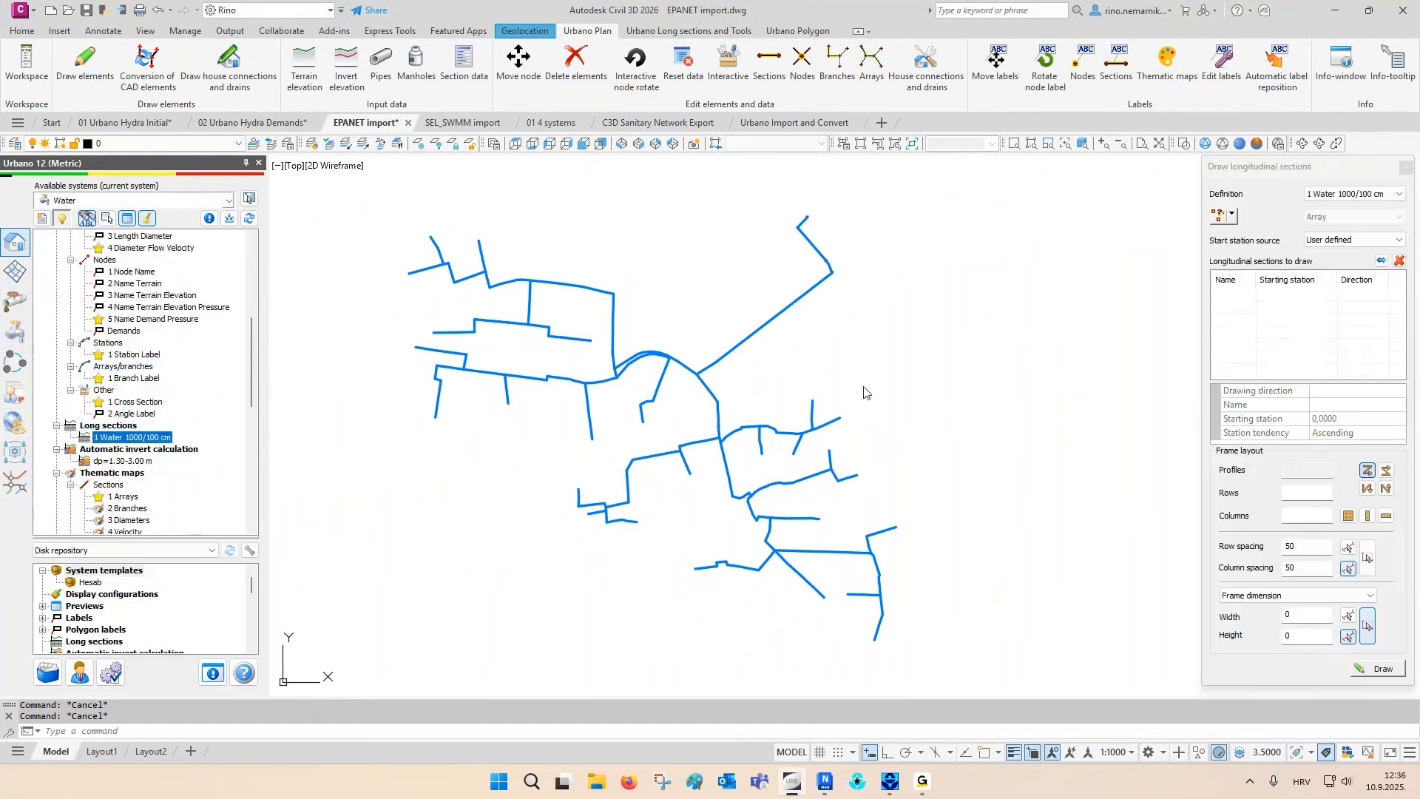
pyautogui.click(1231, 215)
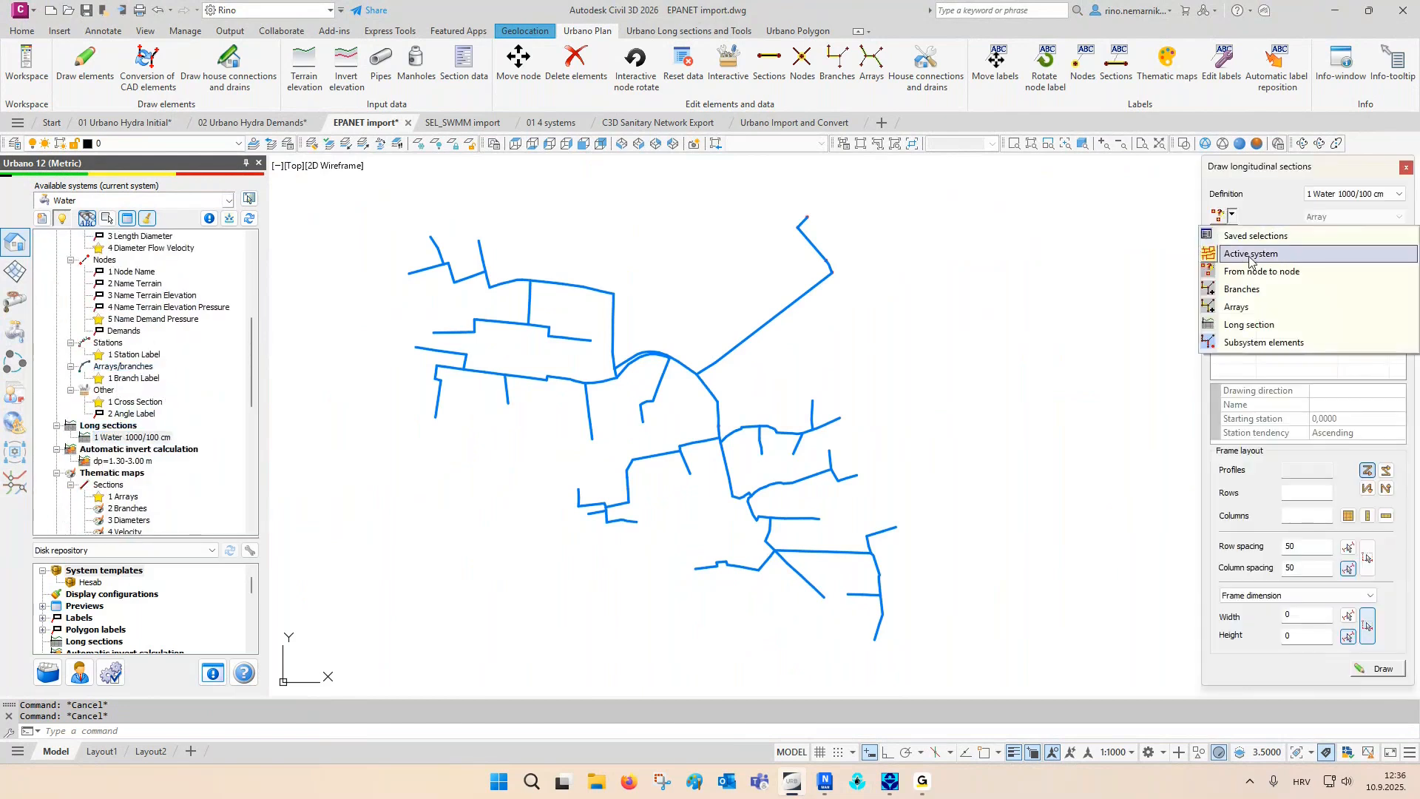
pyautogui.click(1302, 291)
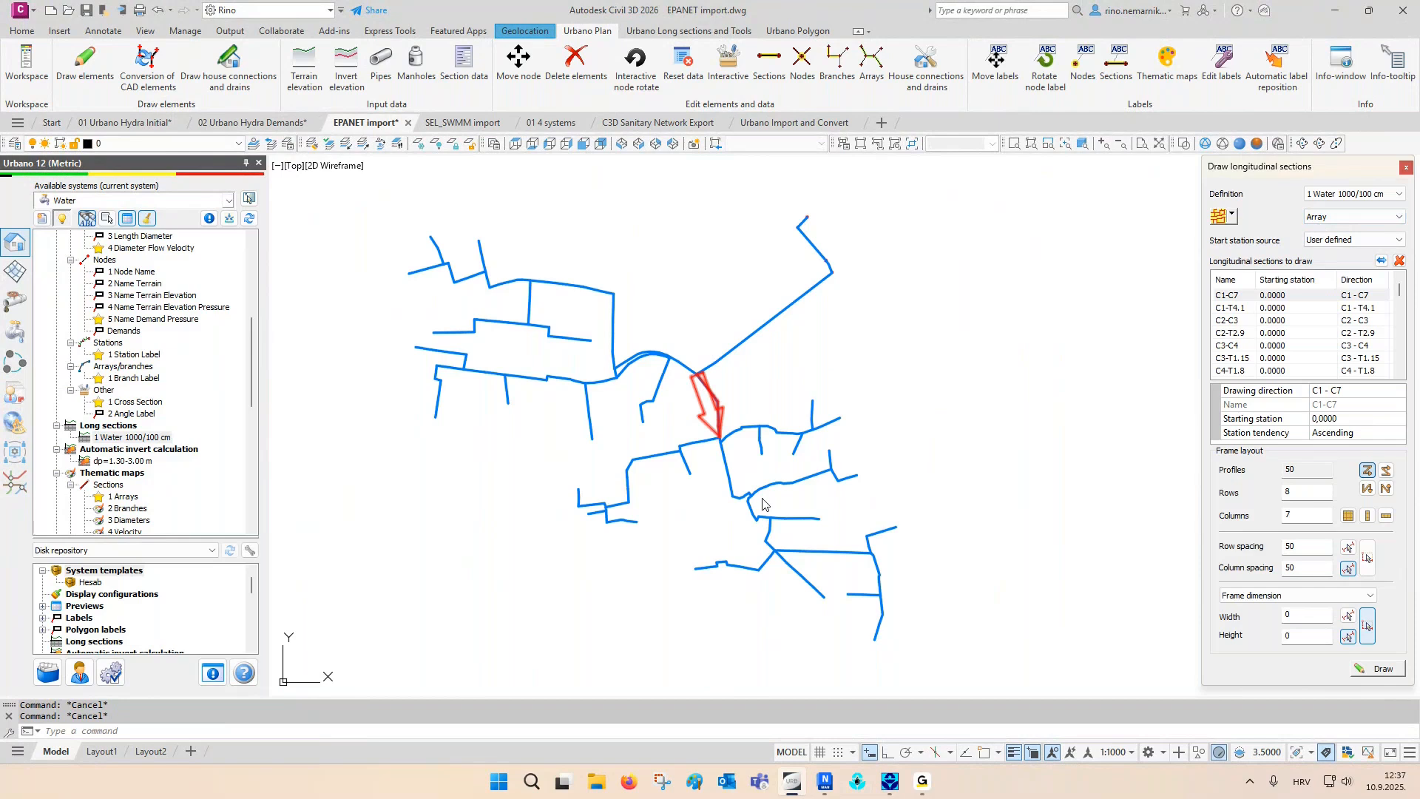
pyautogui.click(1377, 668)
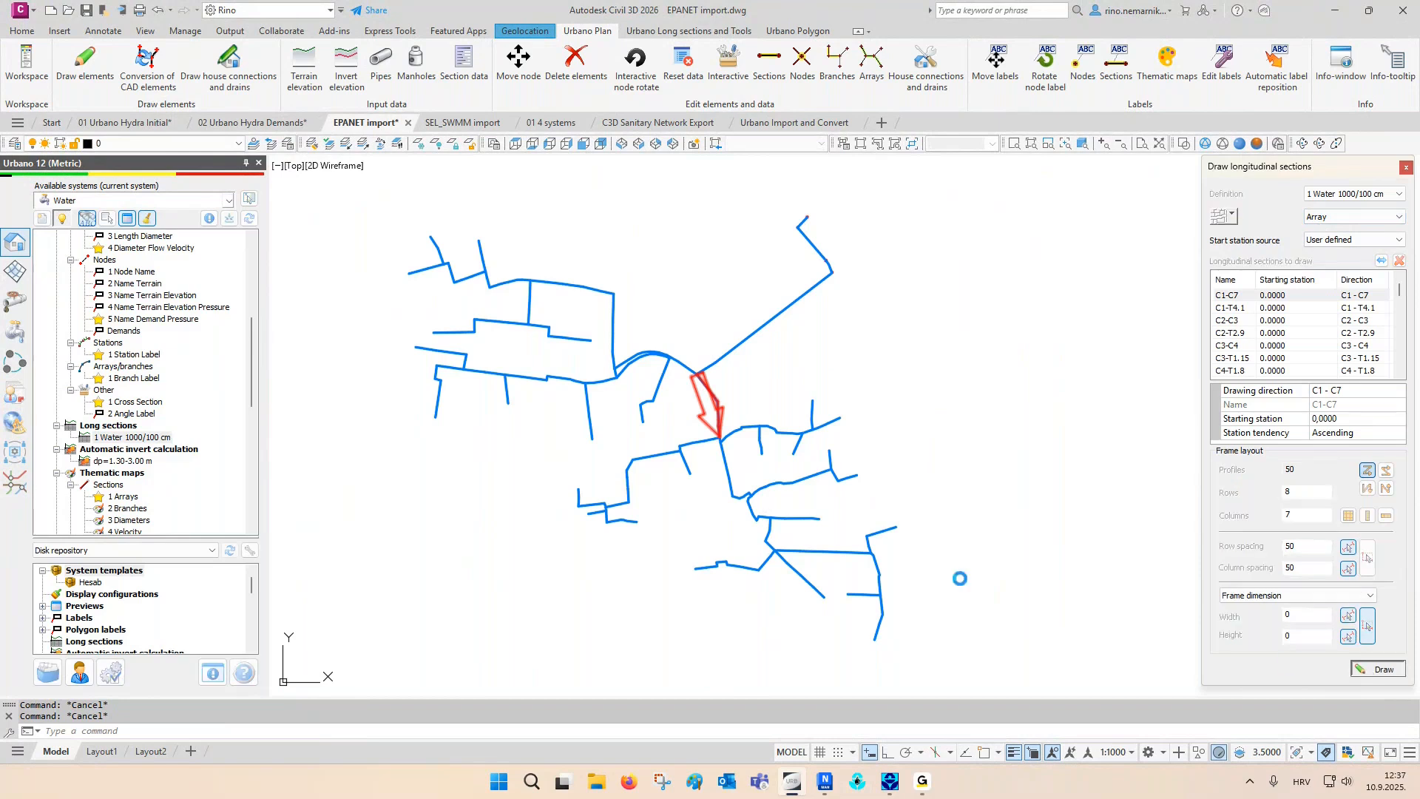
pyautogui.click(935, 545)
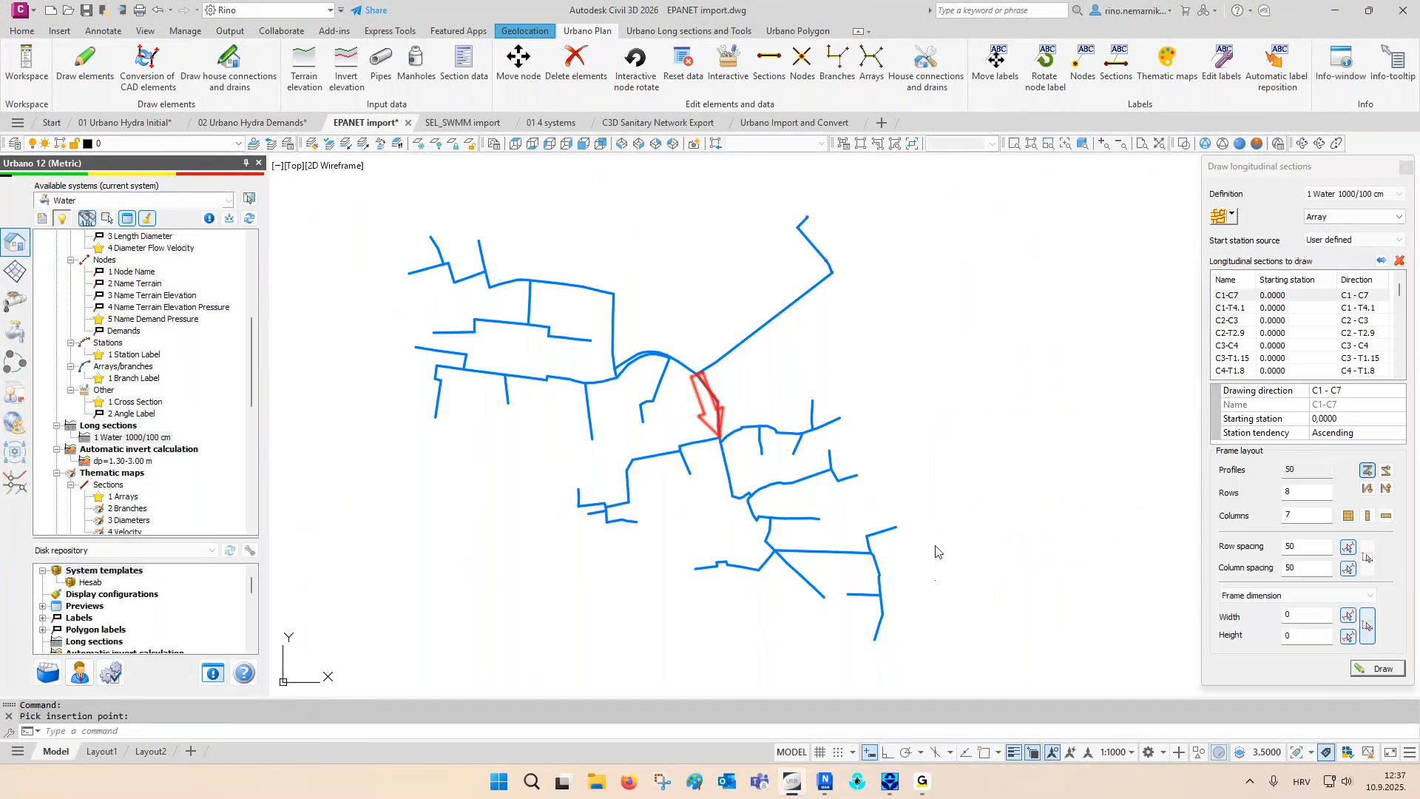
# - Draw a long section from node T-58 to node T11.1 and place it below the southern end of the network
pyautogui.click(1232, 215)
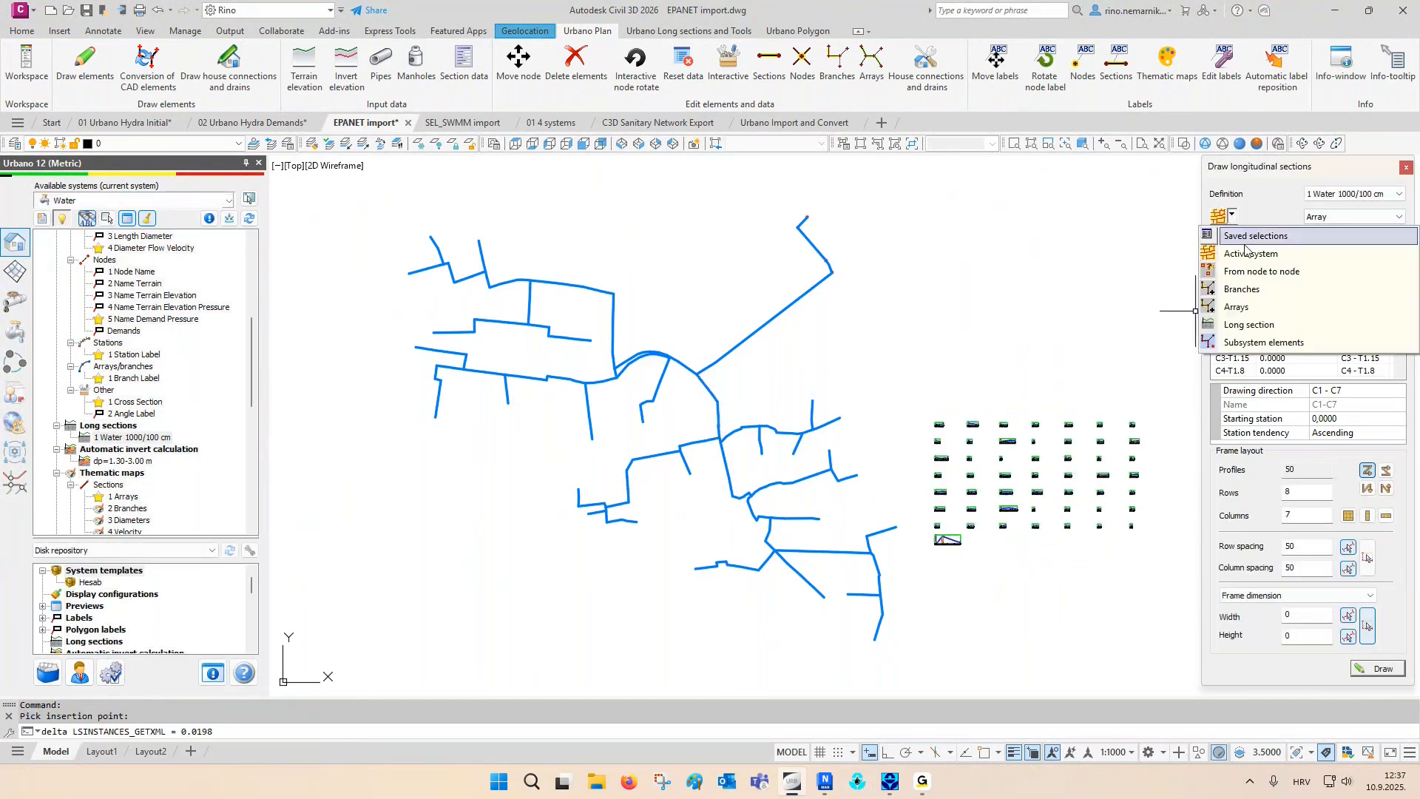
pyautogui.click(1242, 272)
pyautogui.click(807, 218)
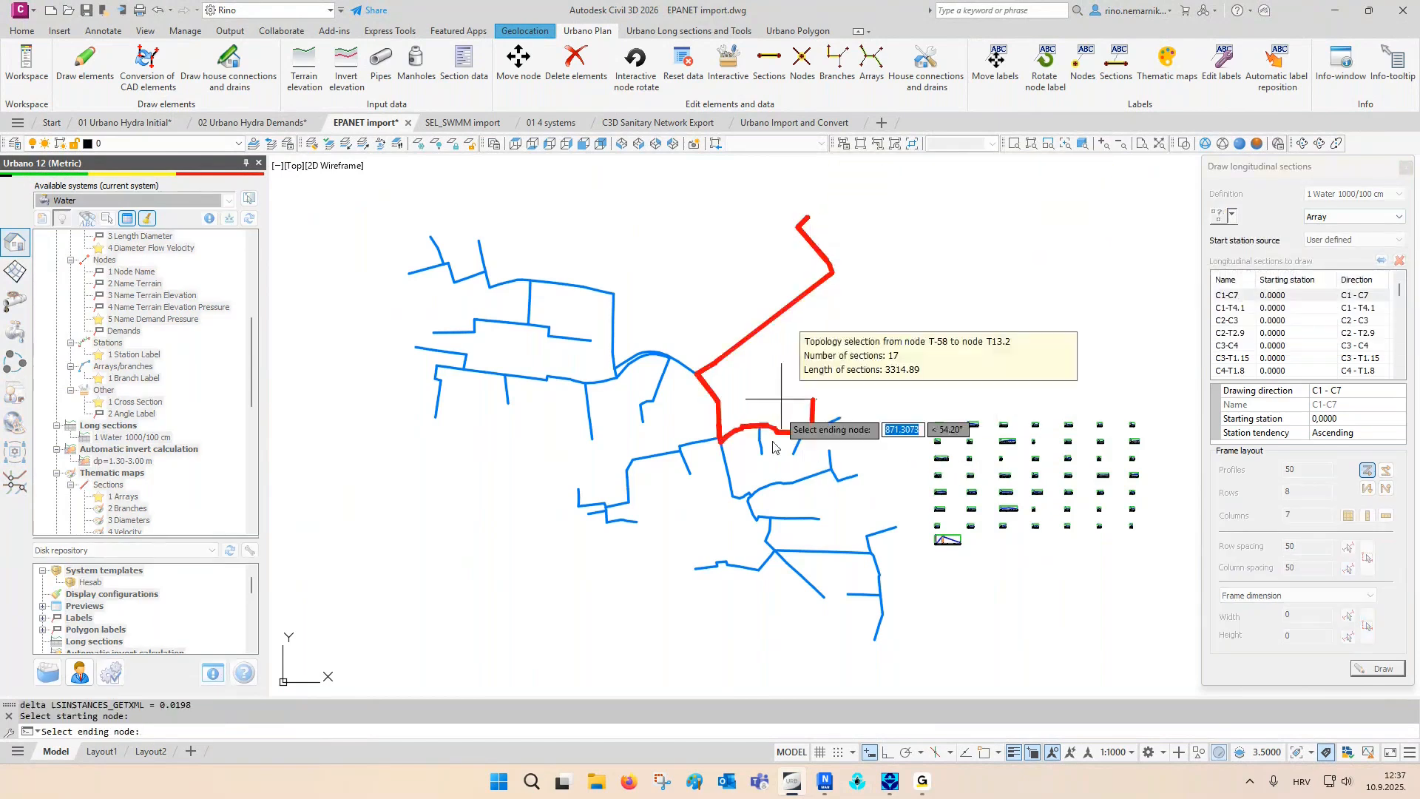
pyautogui.scroll(5, 784, 595)
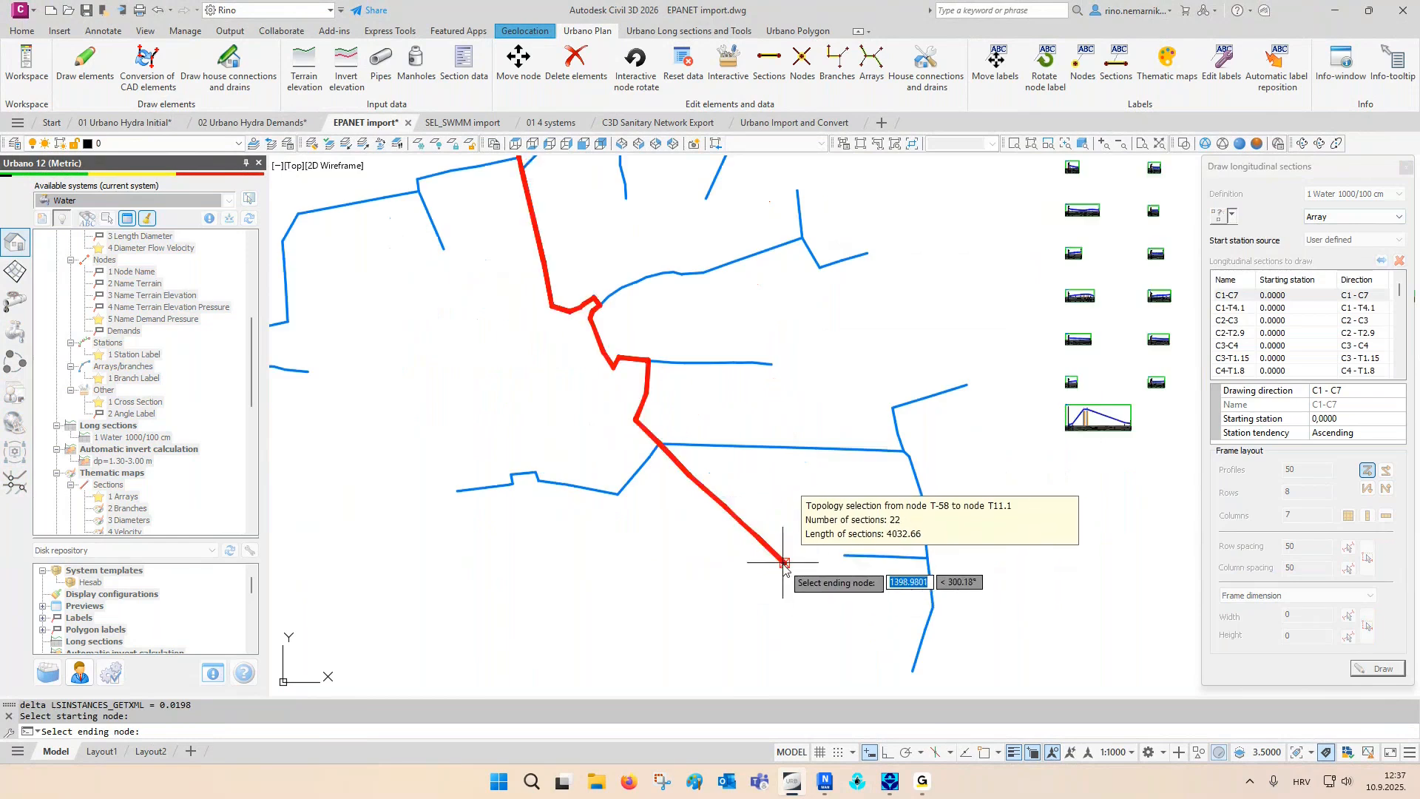
pyautogui.click(784, 564)
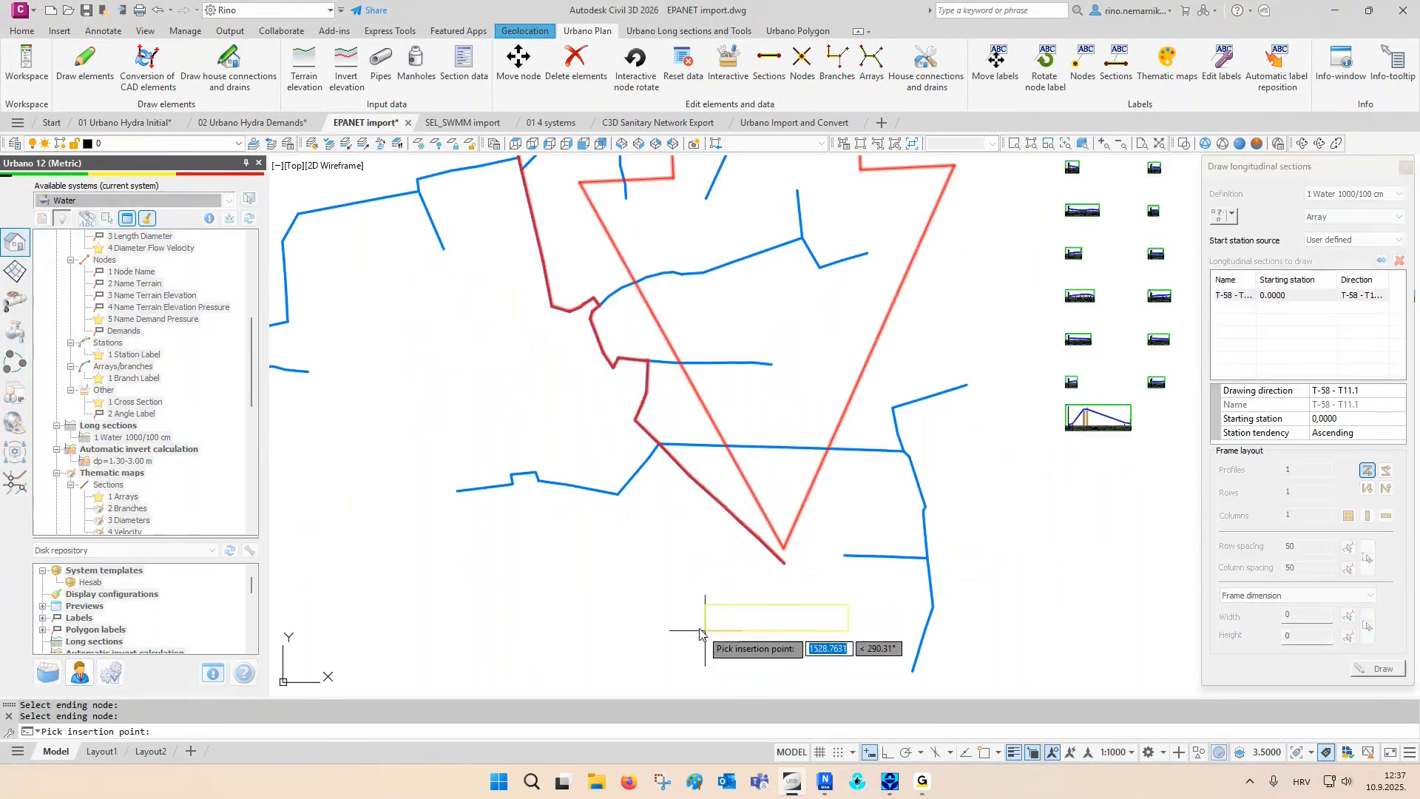
pyautogui.click(665, 611)
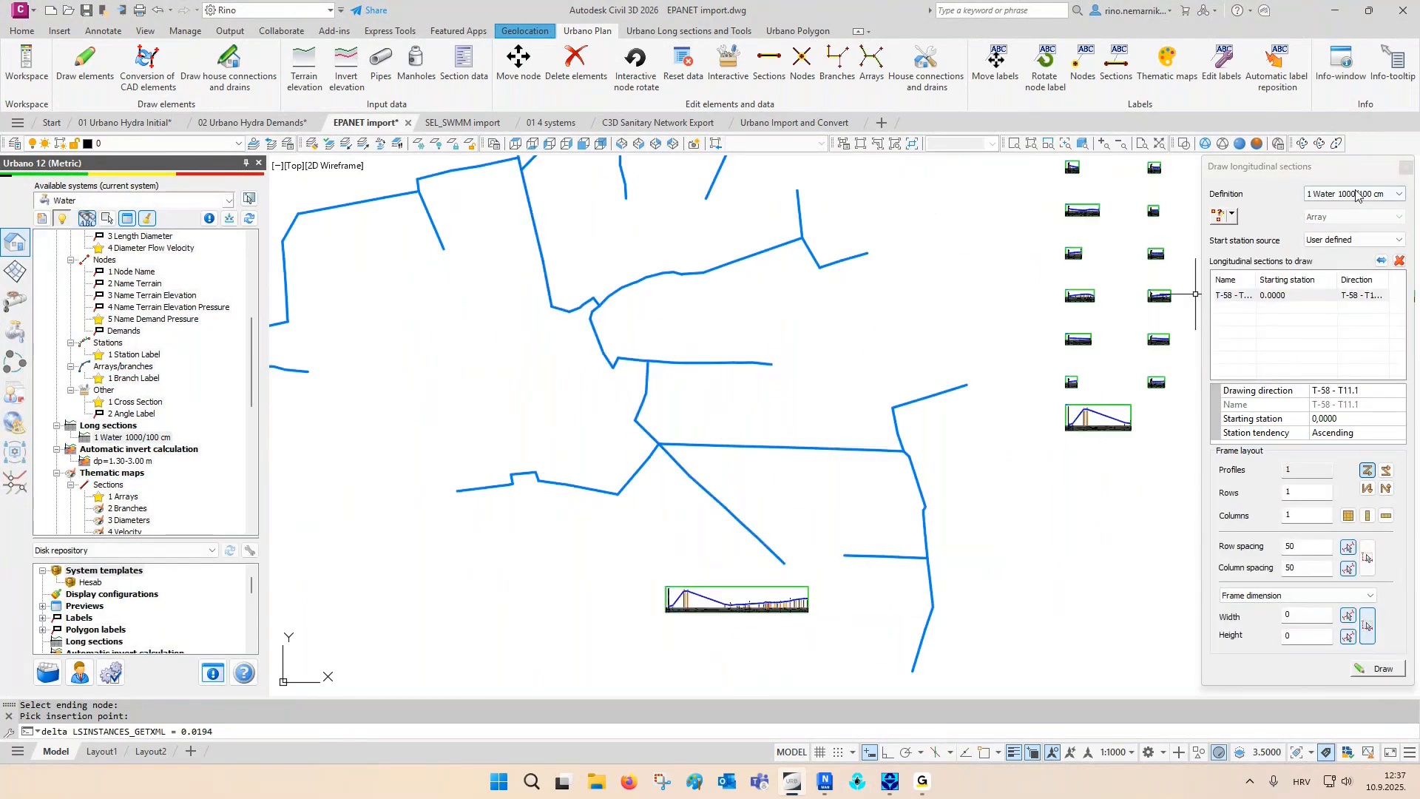
pyautogui.click(1395, 180)
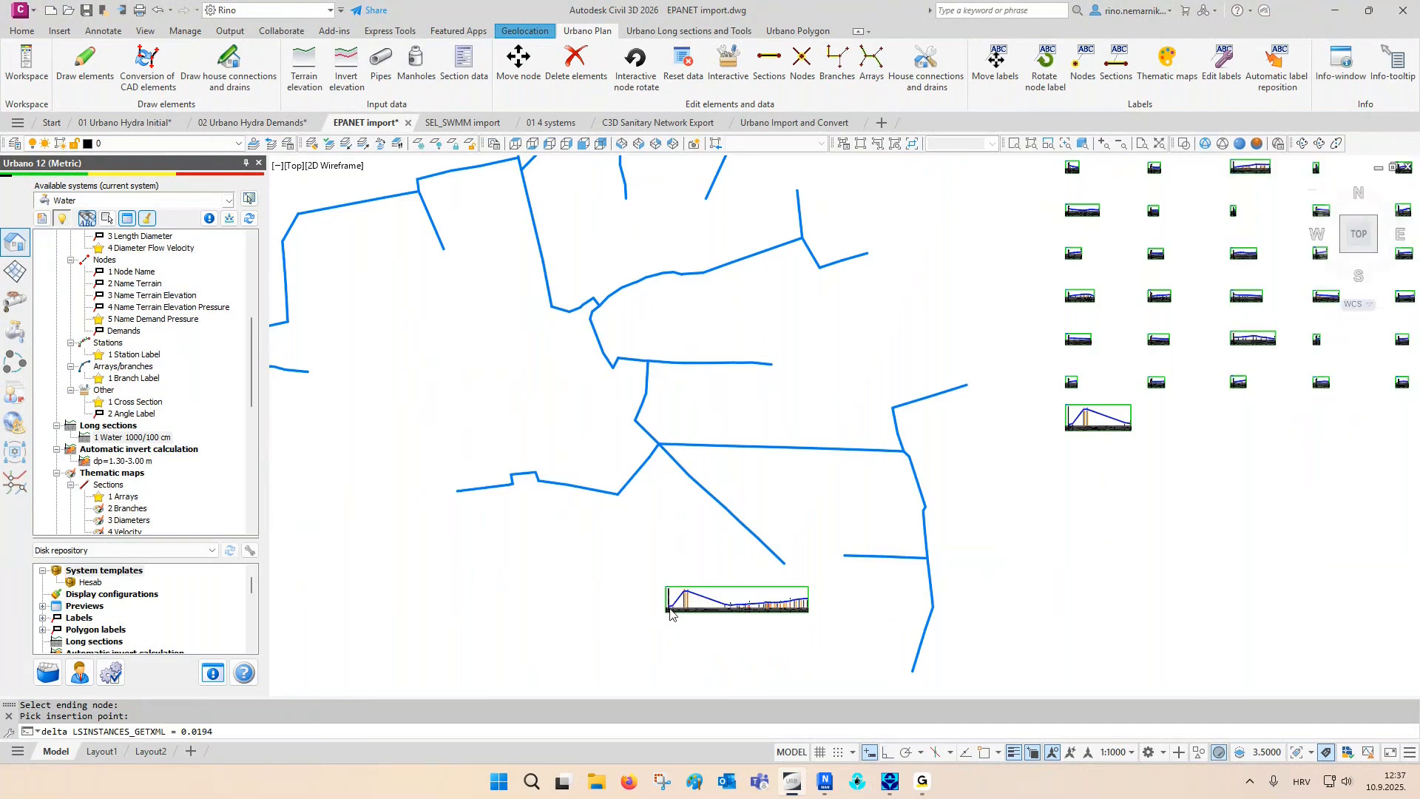
# - Examine the T-58 – T11.1 long section at its starting nodes and between the FCV4 valve and the tank
pyautogui.scroll(10, 669, 592)
pyautogui.scroll(8, 660, 586)
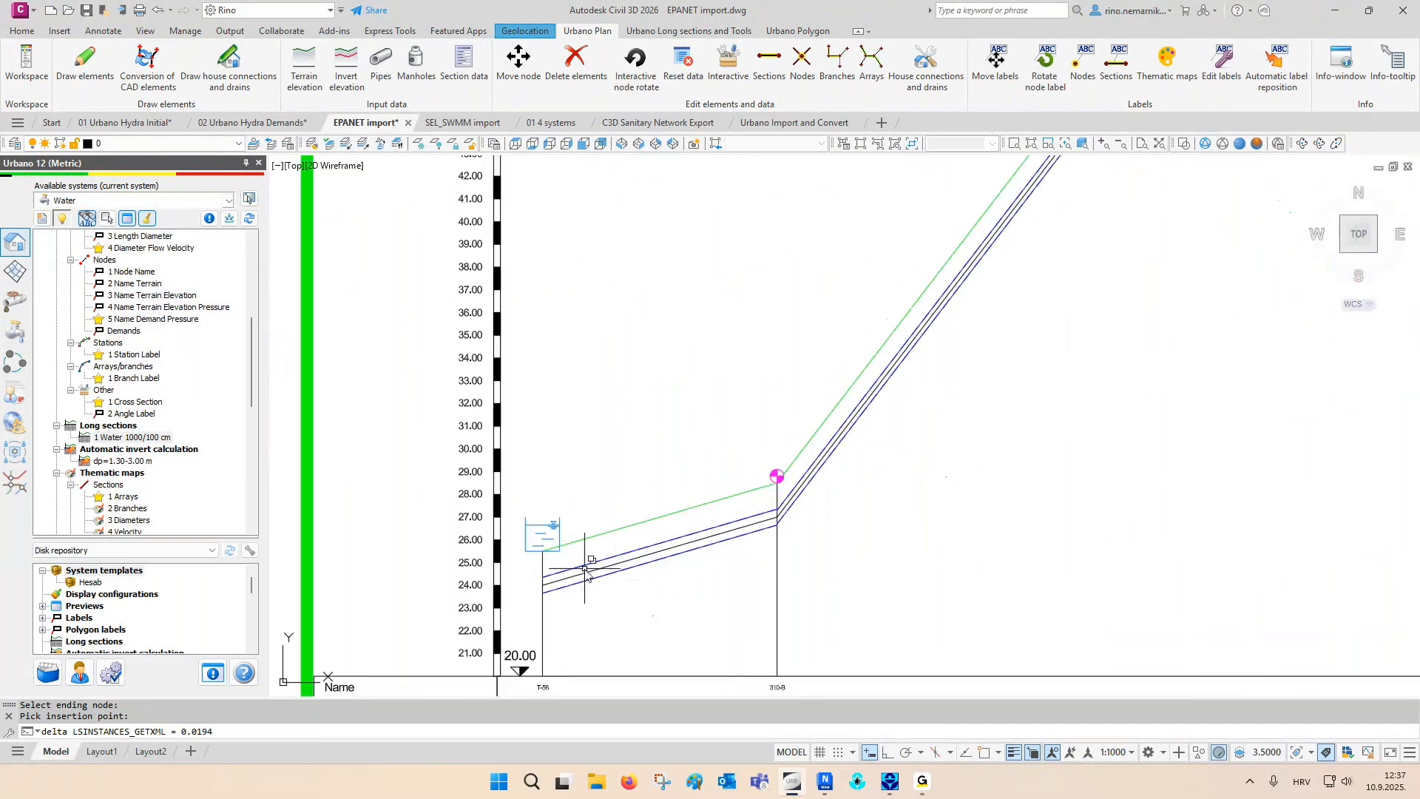
pyautogui.scroll(-4, 498, 573)
pyautogui.moveTo(862, 315); pyautogui.dragTo(824, 460, button='middle')
pyautogui.scroll(8, 833, 318)
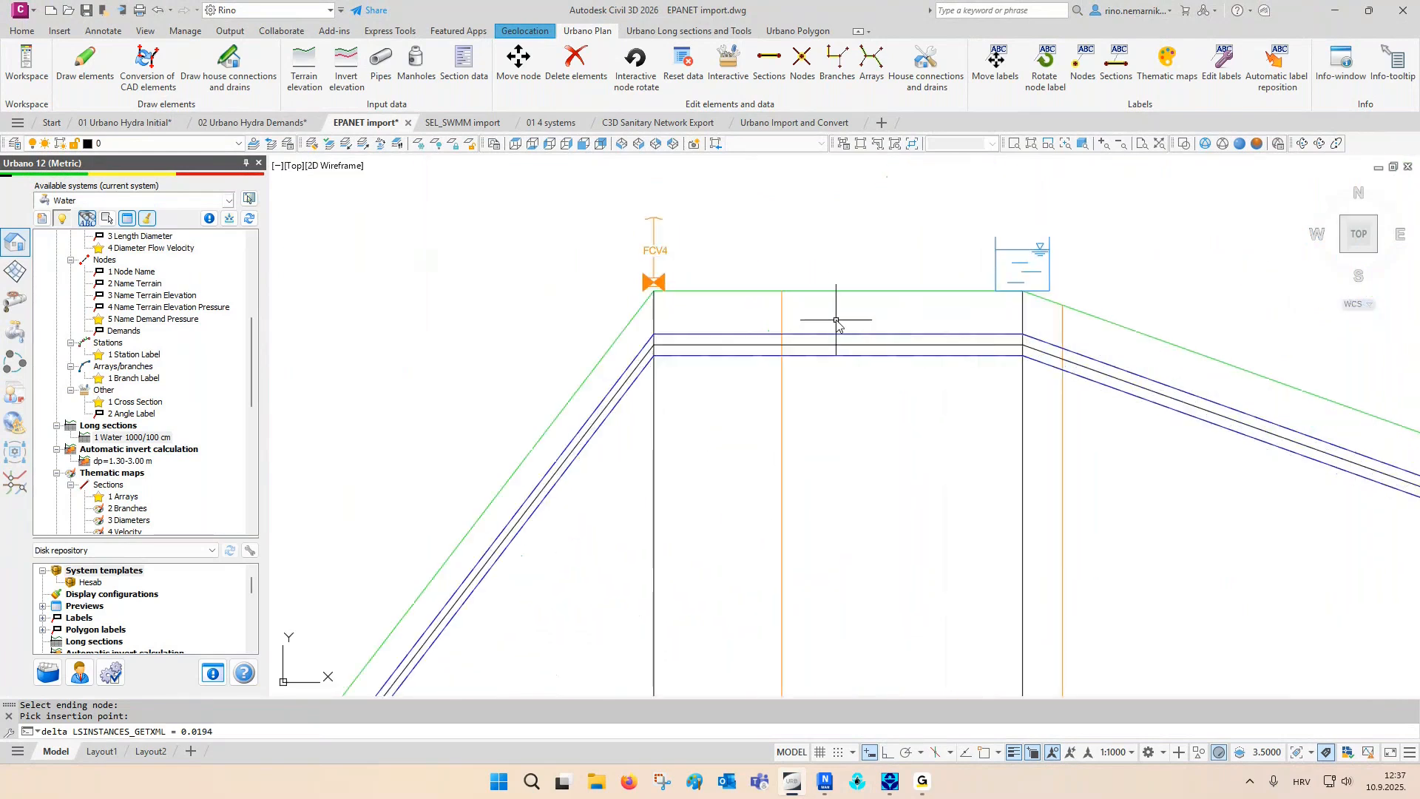
pyautogui.moveTo(833, 317); pyautogui.dragTo(816, 395, button='middle')
pyautogui.scroll(3, 792, 421)
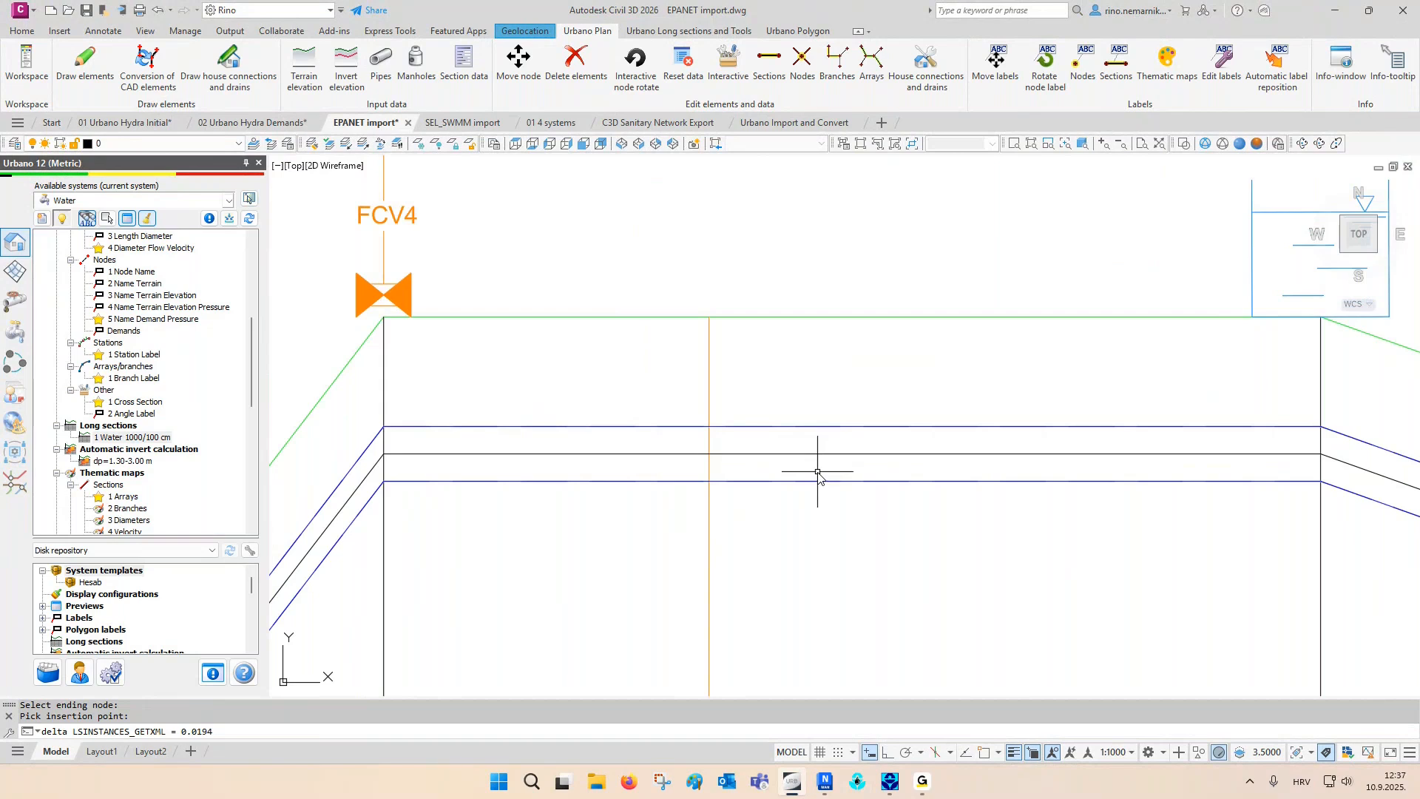
pyautogui.scroll(-5, 817, 473)
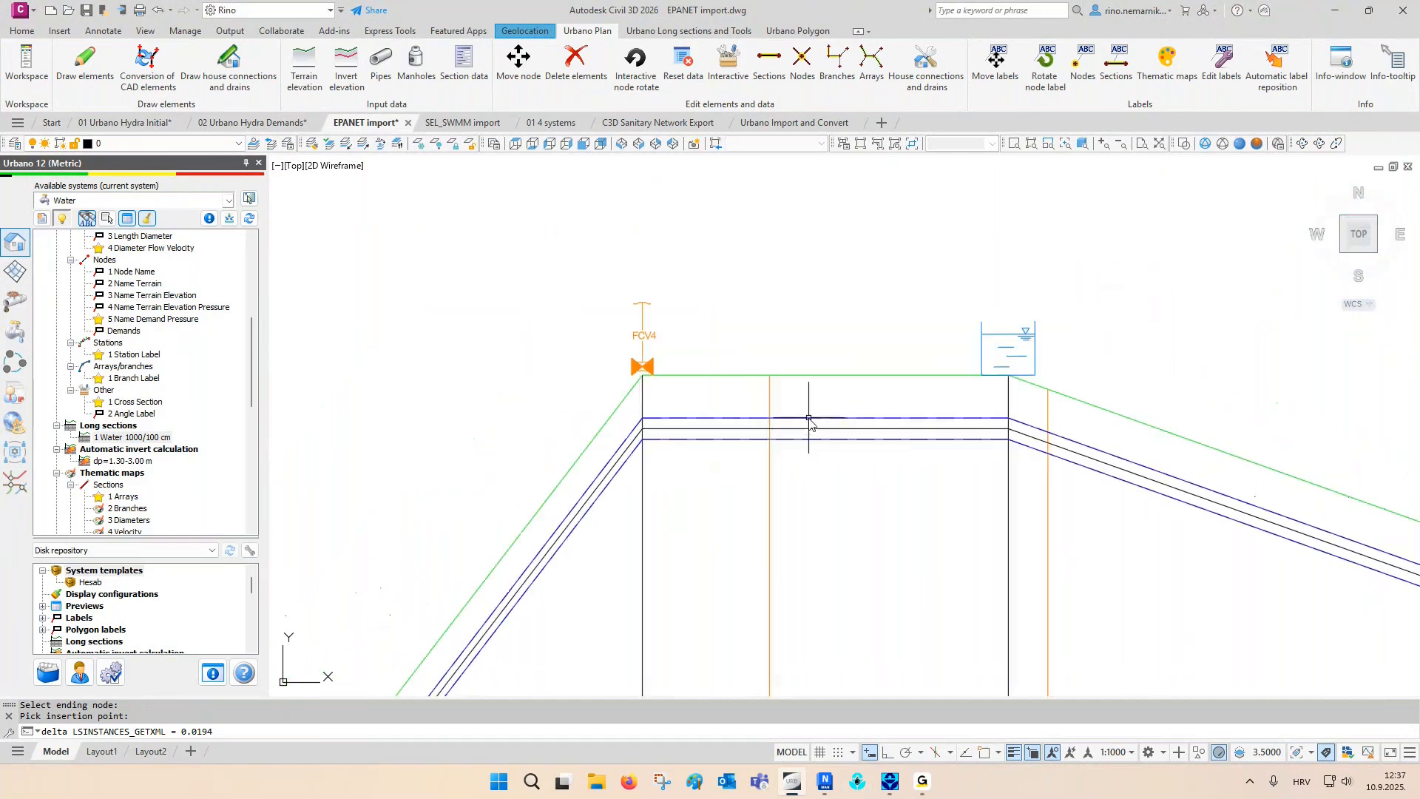
# - Show the data preview for the sections using the 3 Pipes definition and sort it by catalog item name
pyautogui.click(126, 221)
pyautogui.click(399, 516)
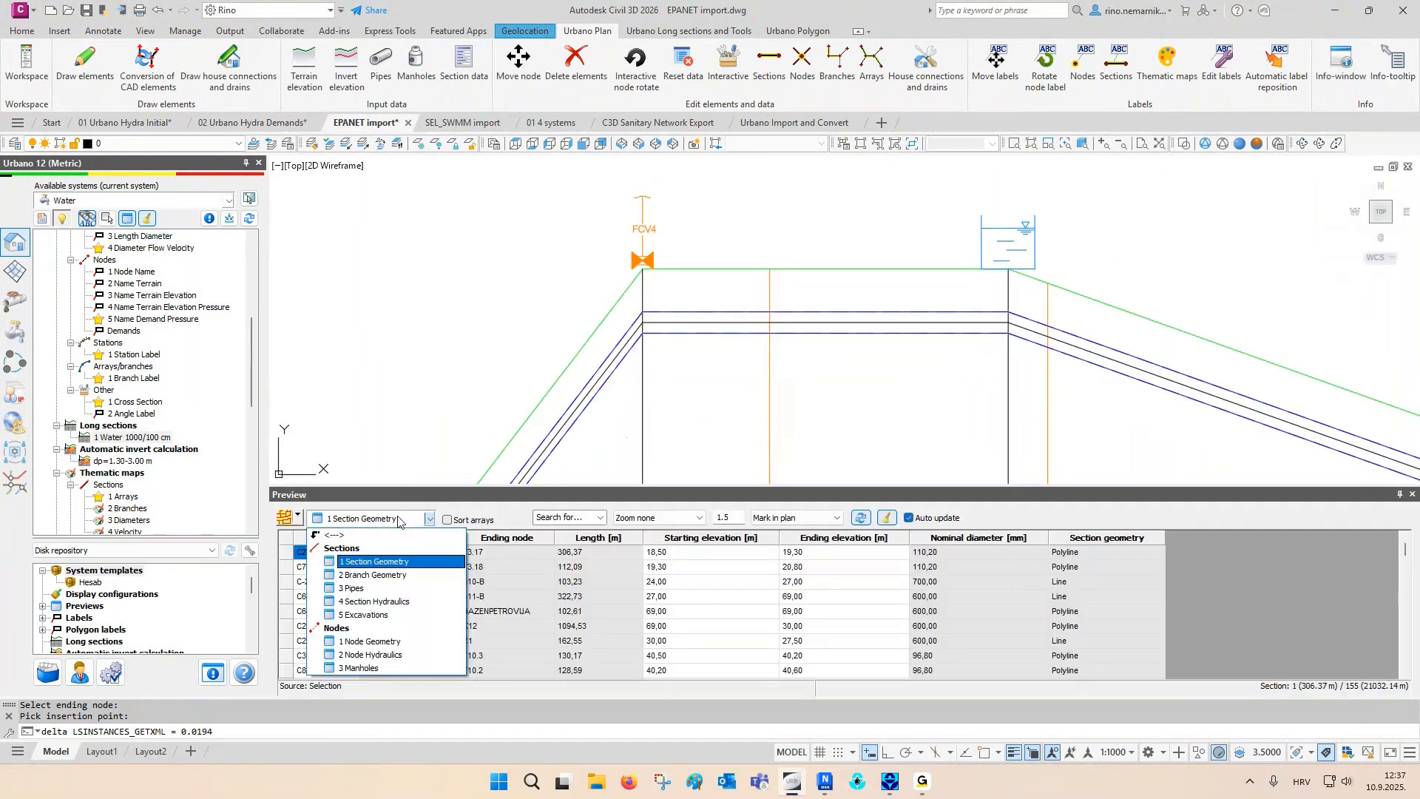
pyautogui.click(384, 592)
pyautogui.click(448, 539)
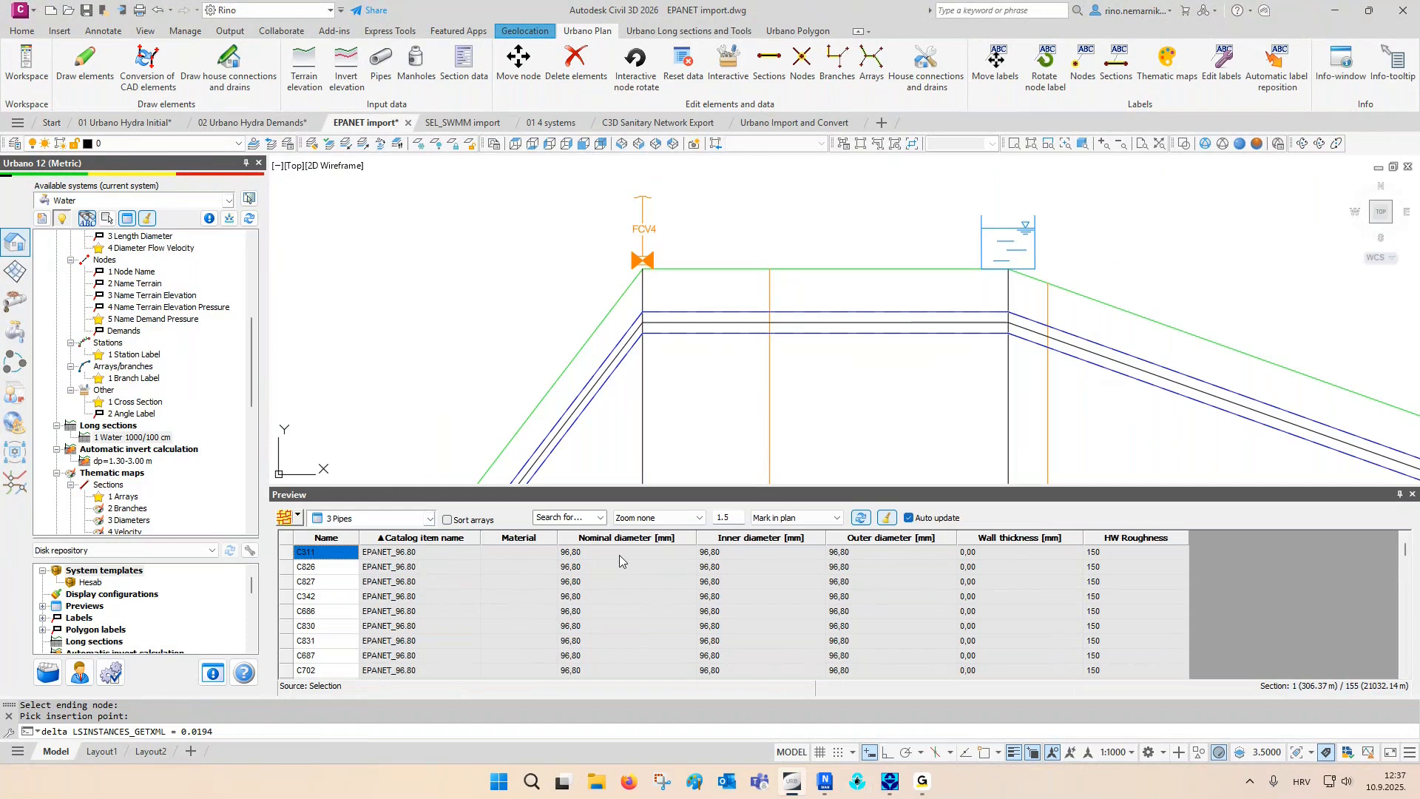
# - Review the nominal, inner and outer diameters and wall thicknesses of the EPANET_96.80 pipes in the preview table
pyautogui.moveTo(584, 552); pyautogui.dragTo(843, 649)
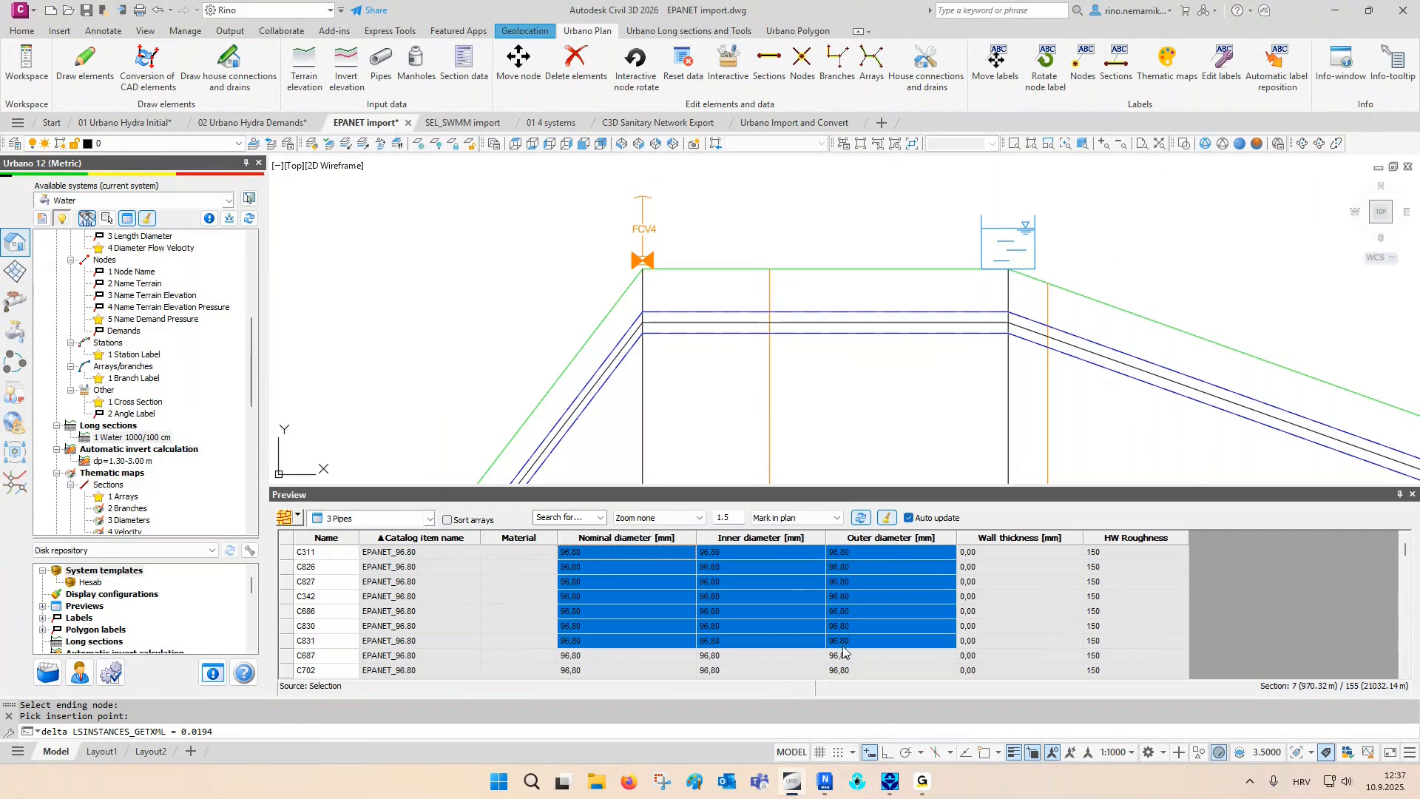
pyautogui.moveTo(993, 573); pyautogui.dragTo(990, 640)
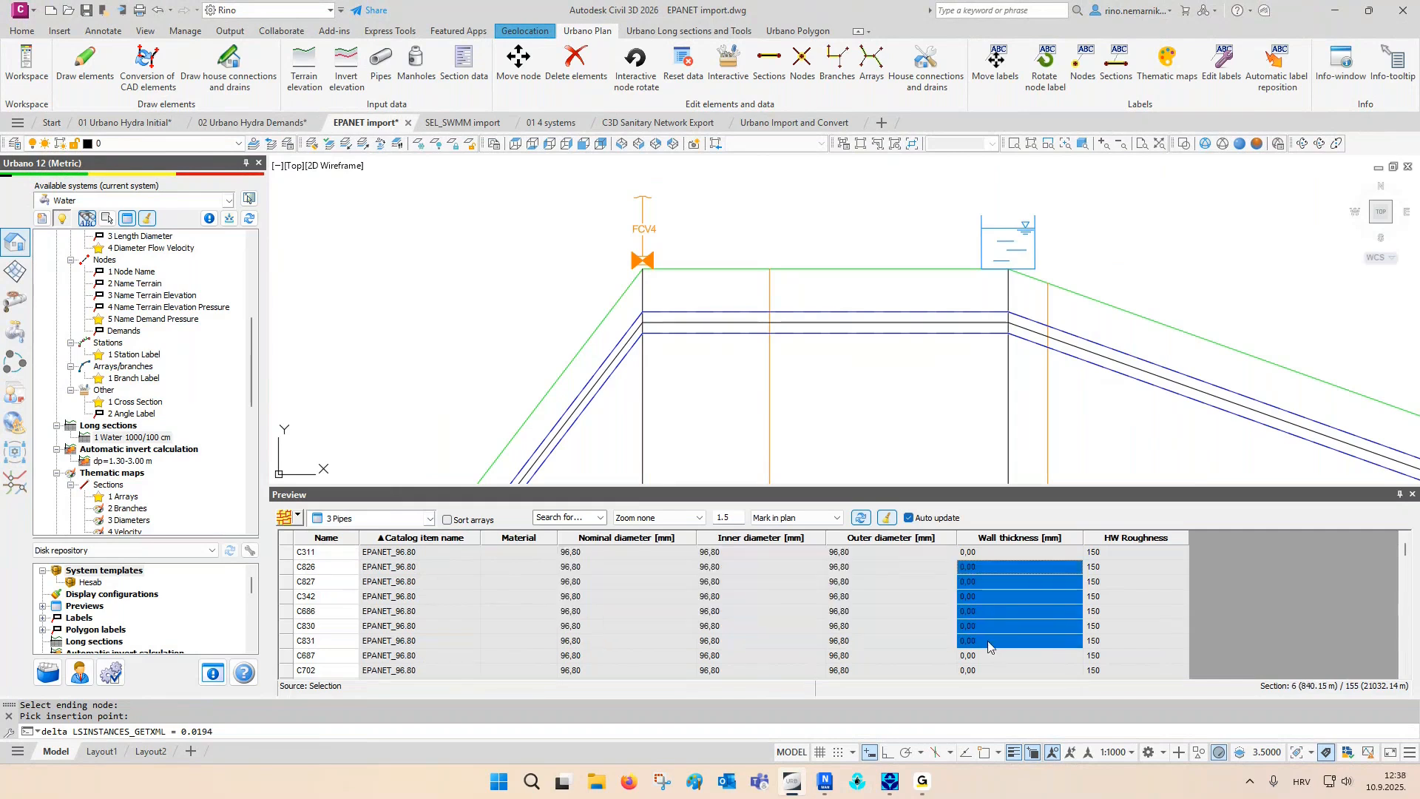
# - Start Bind data with pipes/manholes and read the composite data from the entities using only Custom data 1
pyautogui.scroll(6, 153, 415)
pyautogui.scroll(1, 151, 414)
pyautogui.rightClick(87, 284)
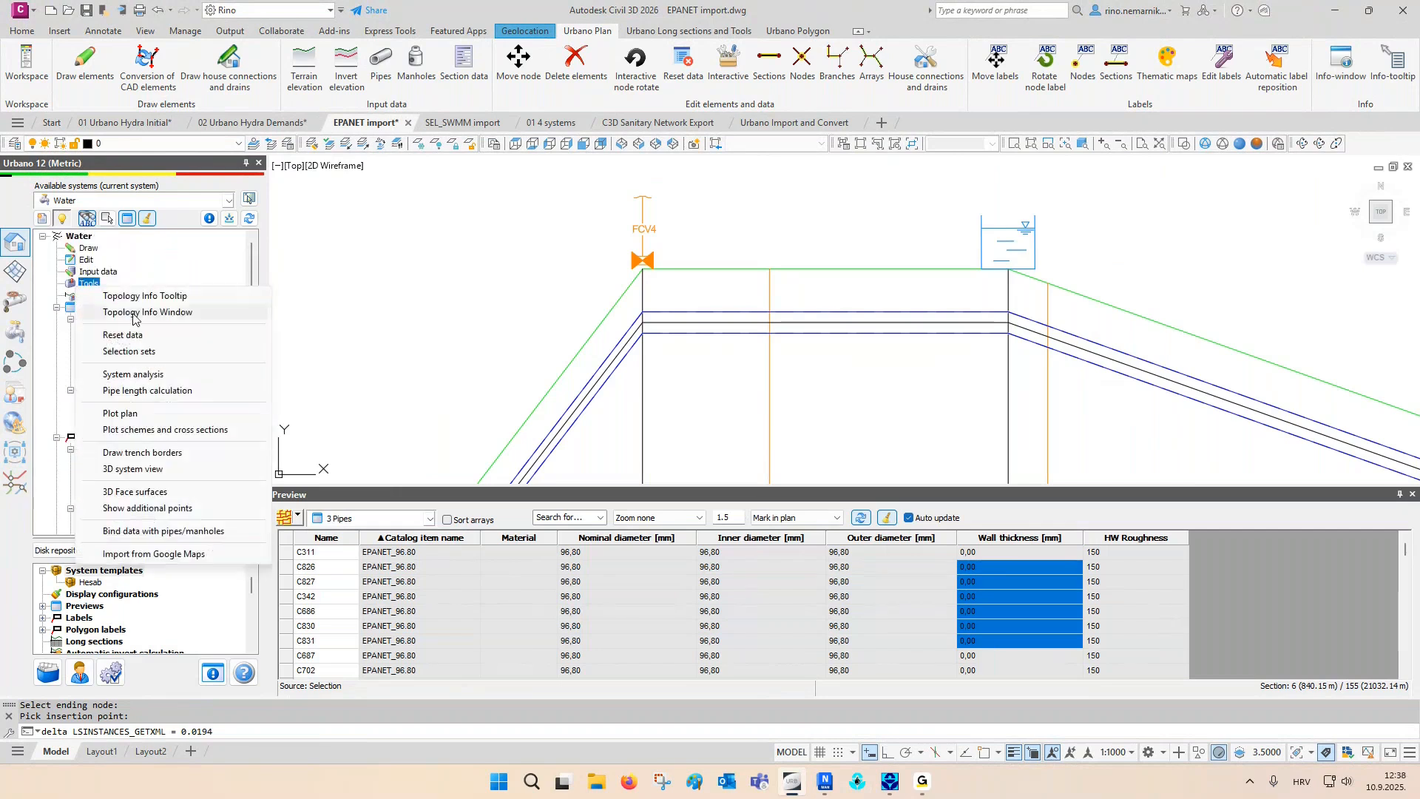
pyautogui.click(154, 530)
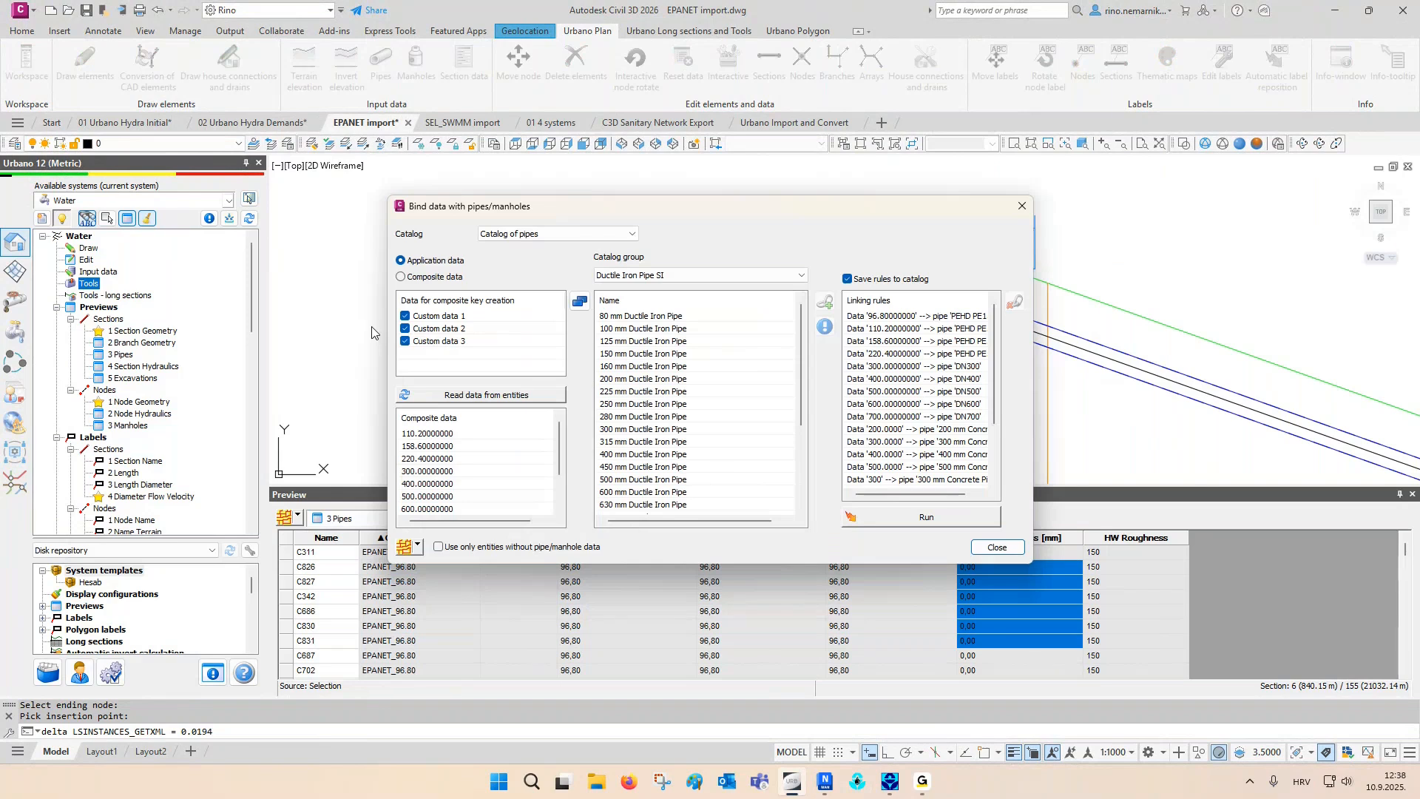
pyautogui.click(410, 329)
pyautogui.click(411, 341)
pyautogui.click(445, 396)
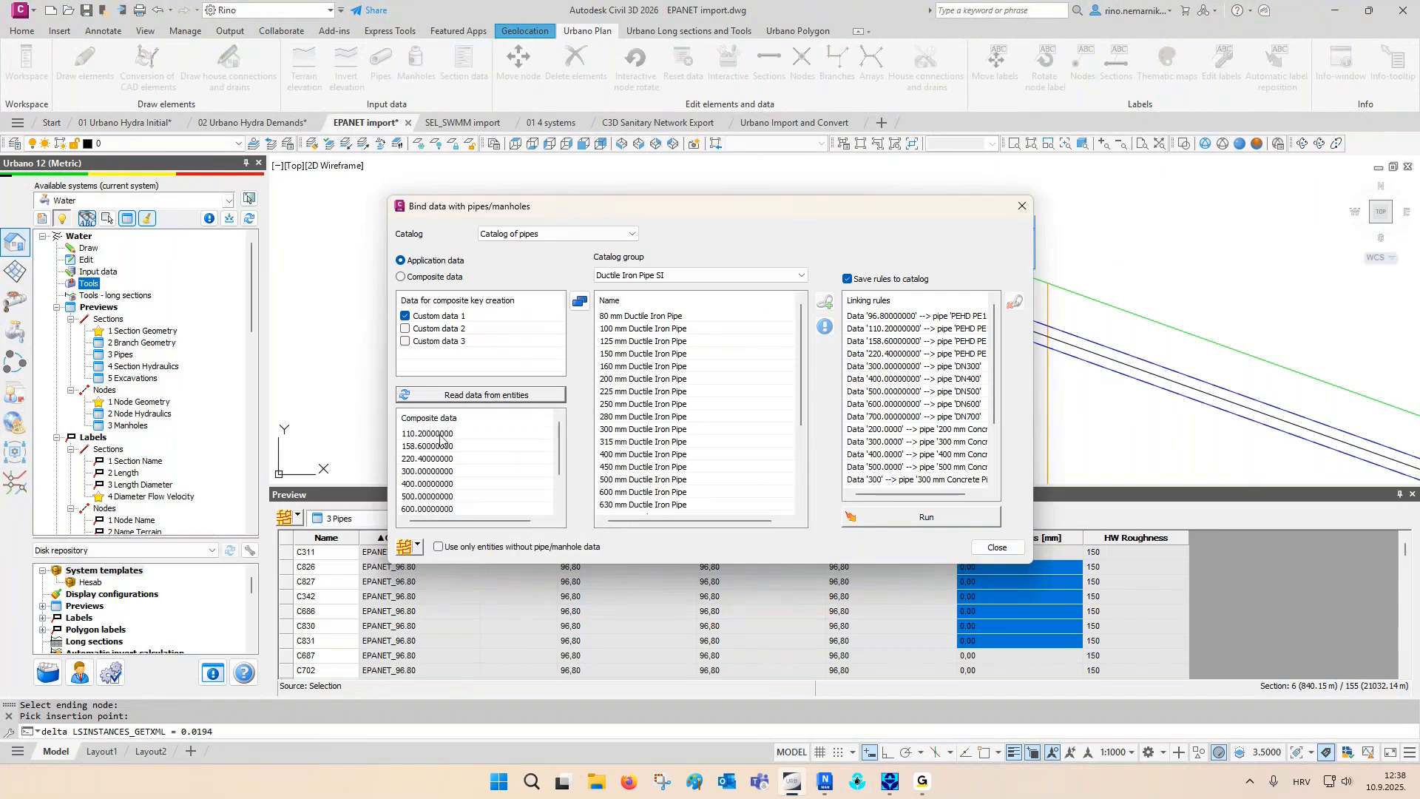
pyautogui.scroll(-1, 444, 492)
pyautogui.scroll(1, 436, 485)
# - Assign catalog pipes to the sections by running the existing linking rules, leaving the catalog group at Ductile Iron Pipe SI
pyautogui.click(678, 279)
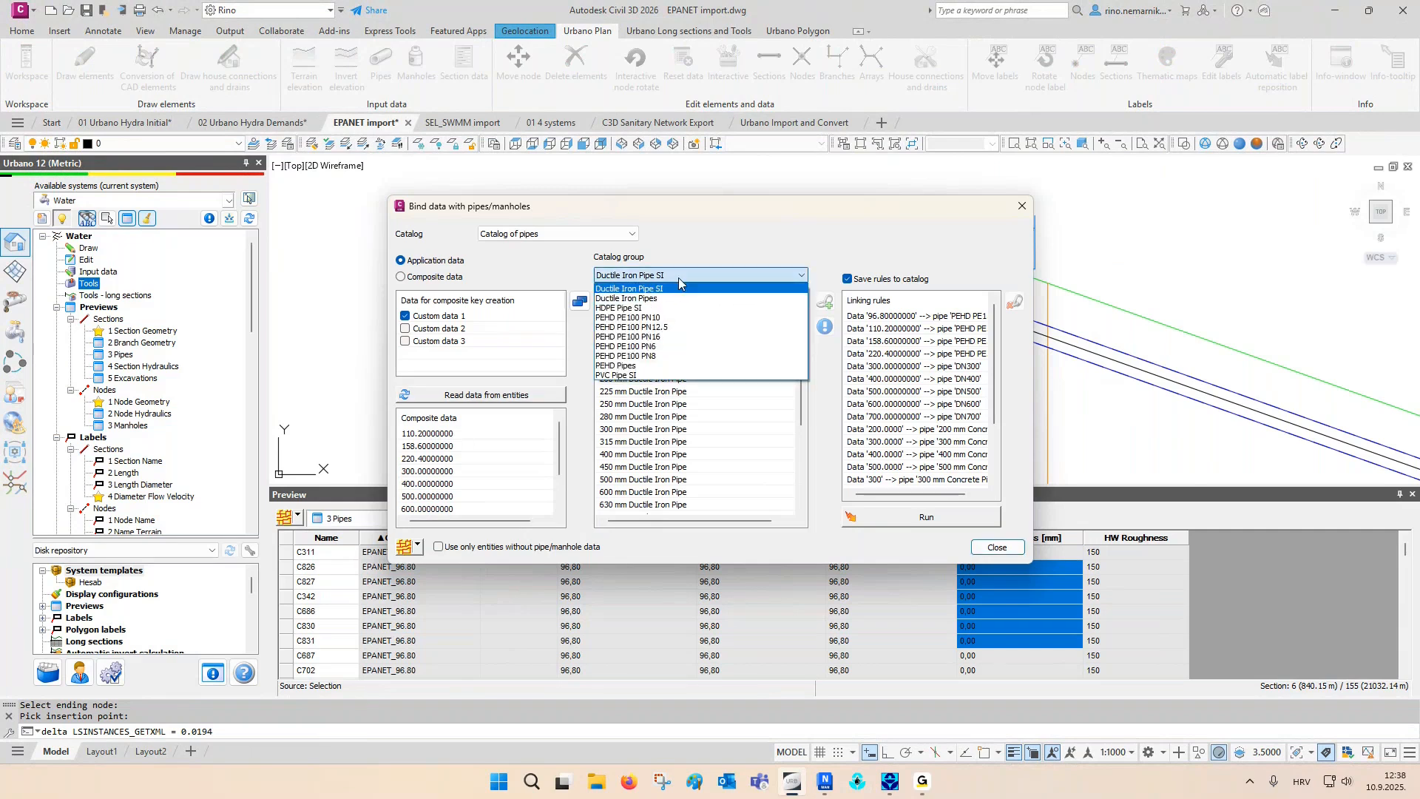
pyautogui.click(679, 280)
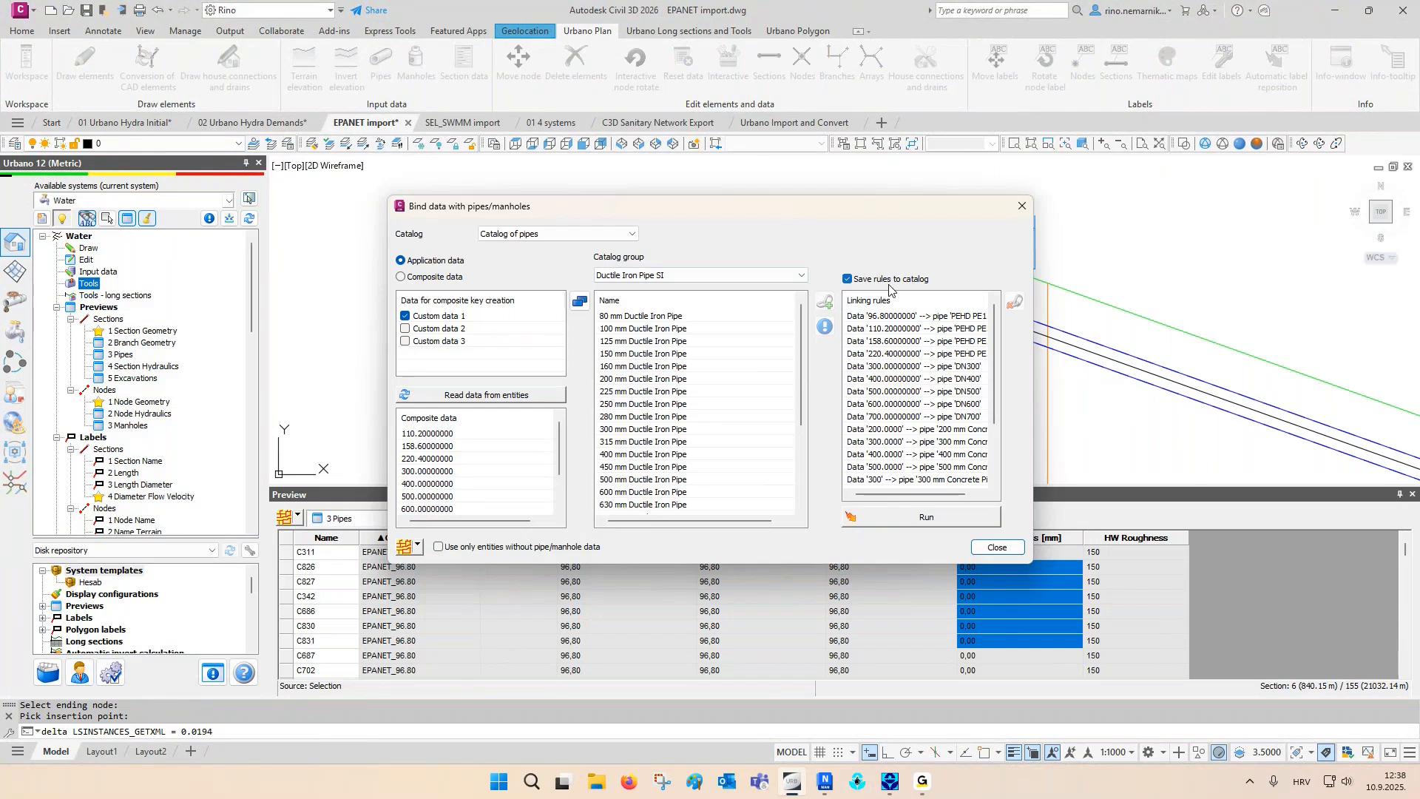
pyautogui.click(928, 514)
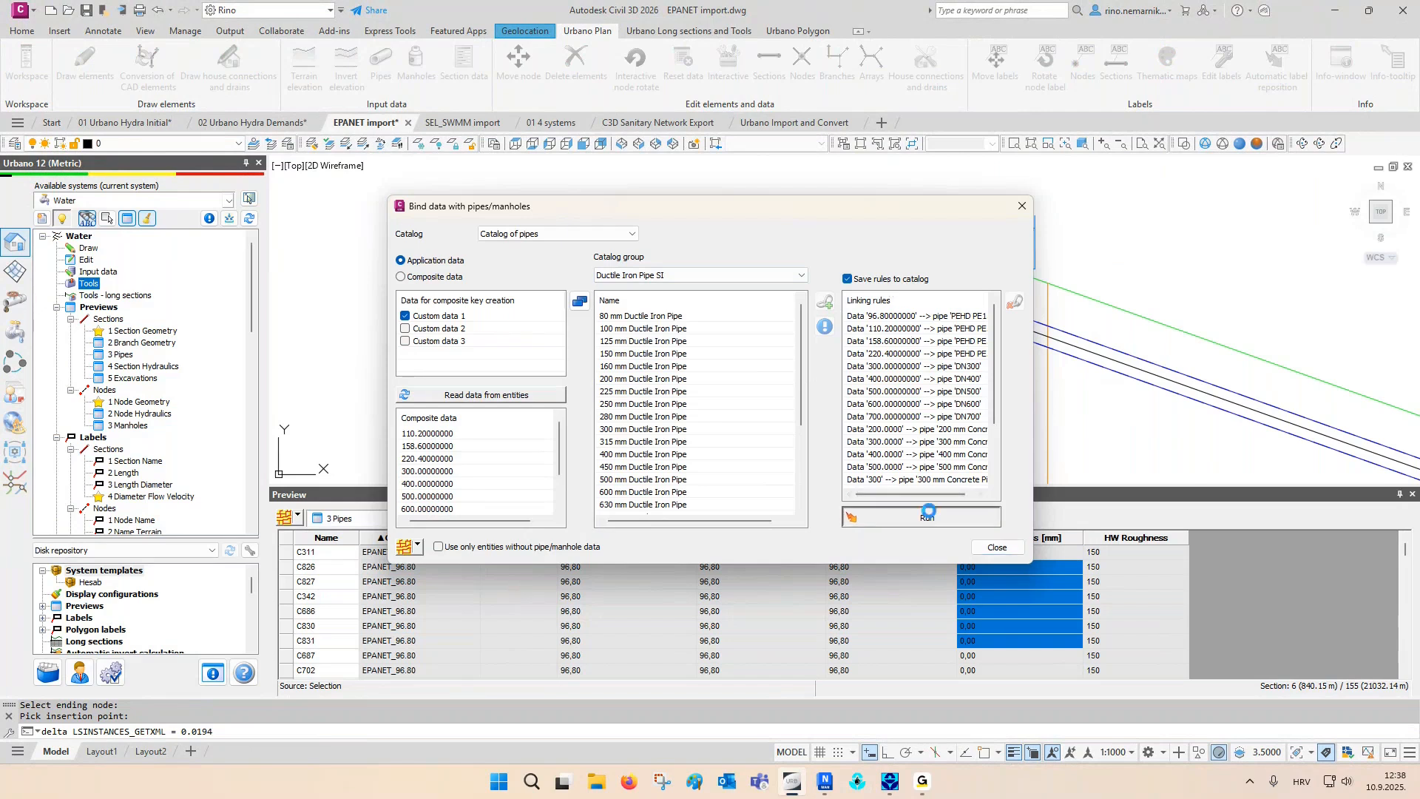
pyautogui.click(997, 547)
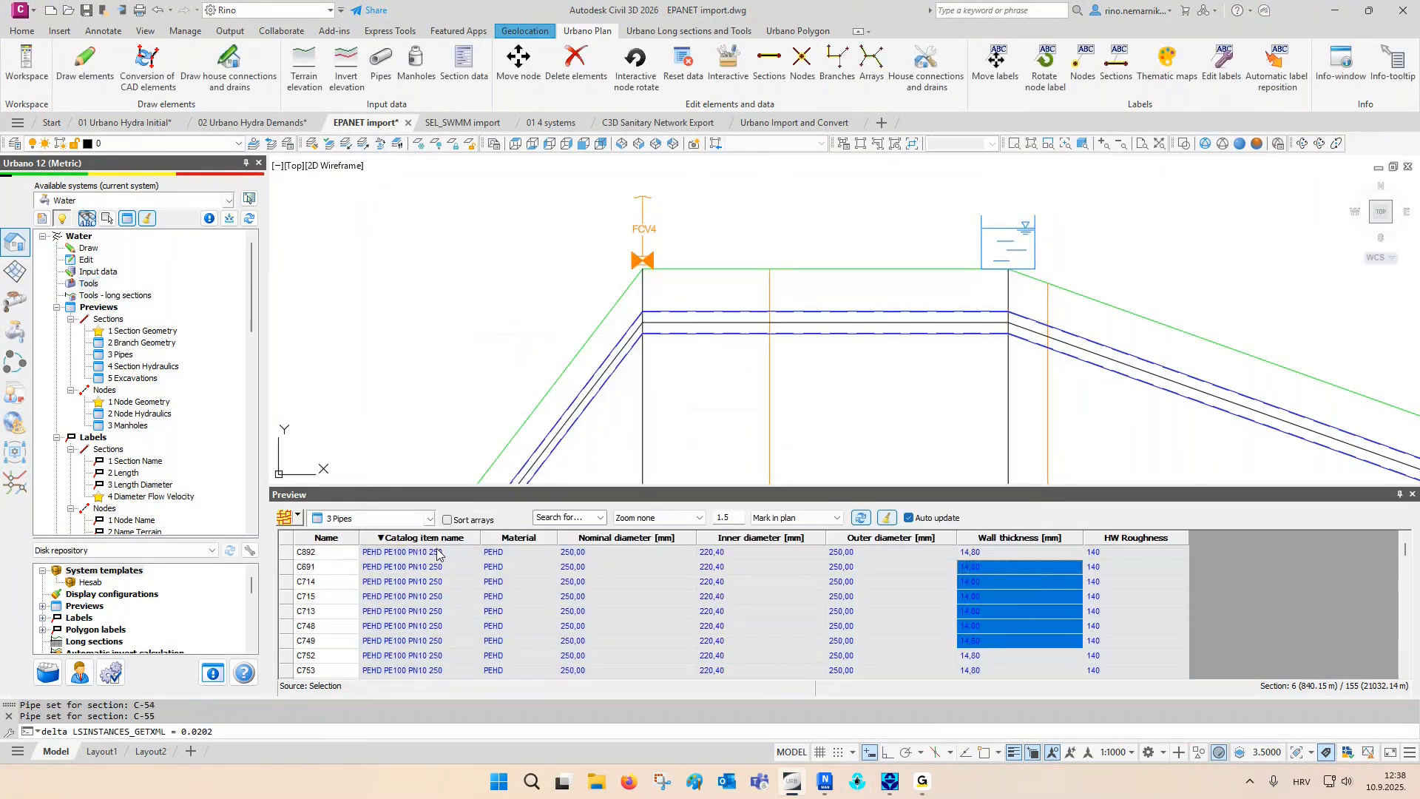
# - Sort the pipe preview by material and review the assigned ductile iron and PEHD pipes
pyautogui.click(510, 538)
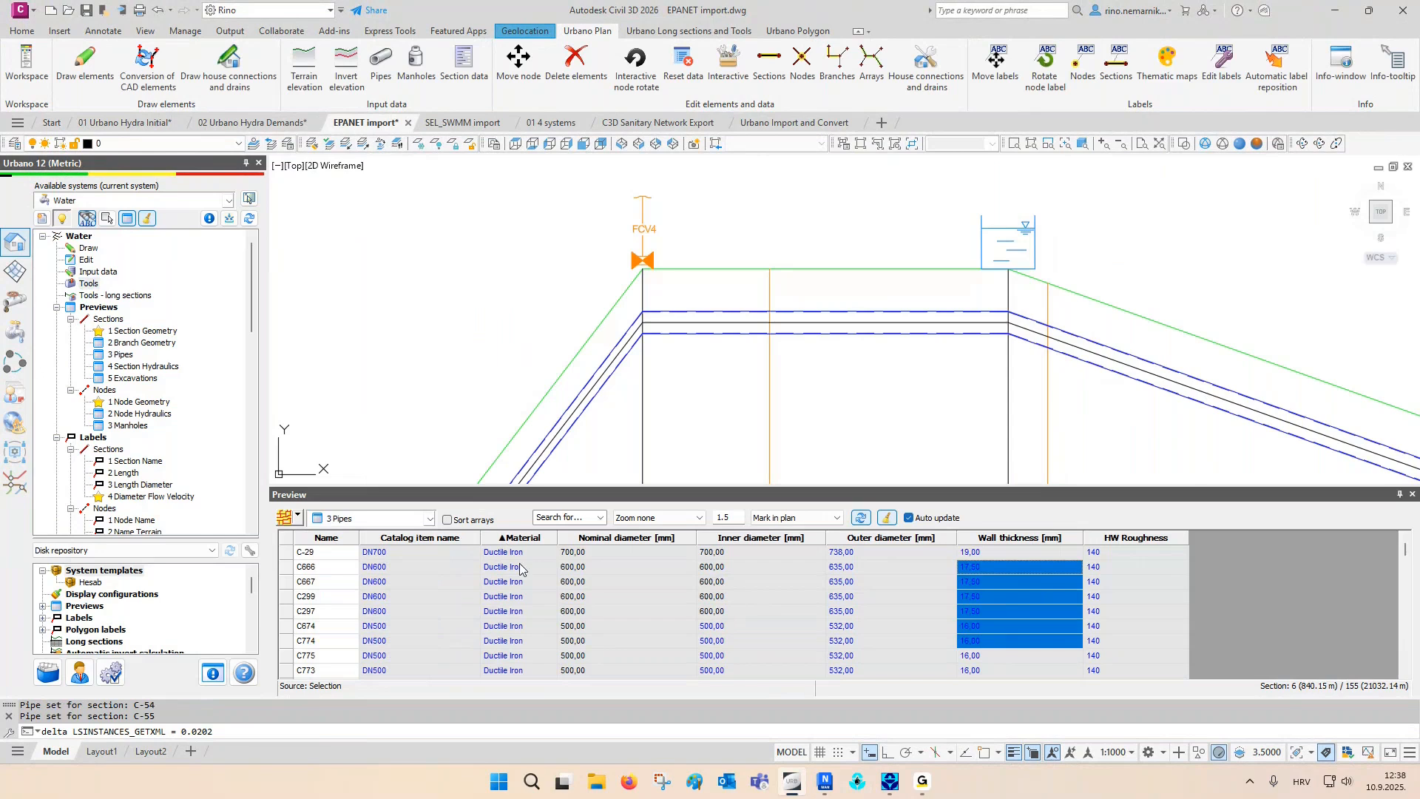
pyautogui.scroll(-5, 520, 584)
pyautogui.scroll(-3, 517, 591)
pyautogui.scroll(2, 517, 574)
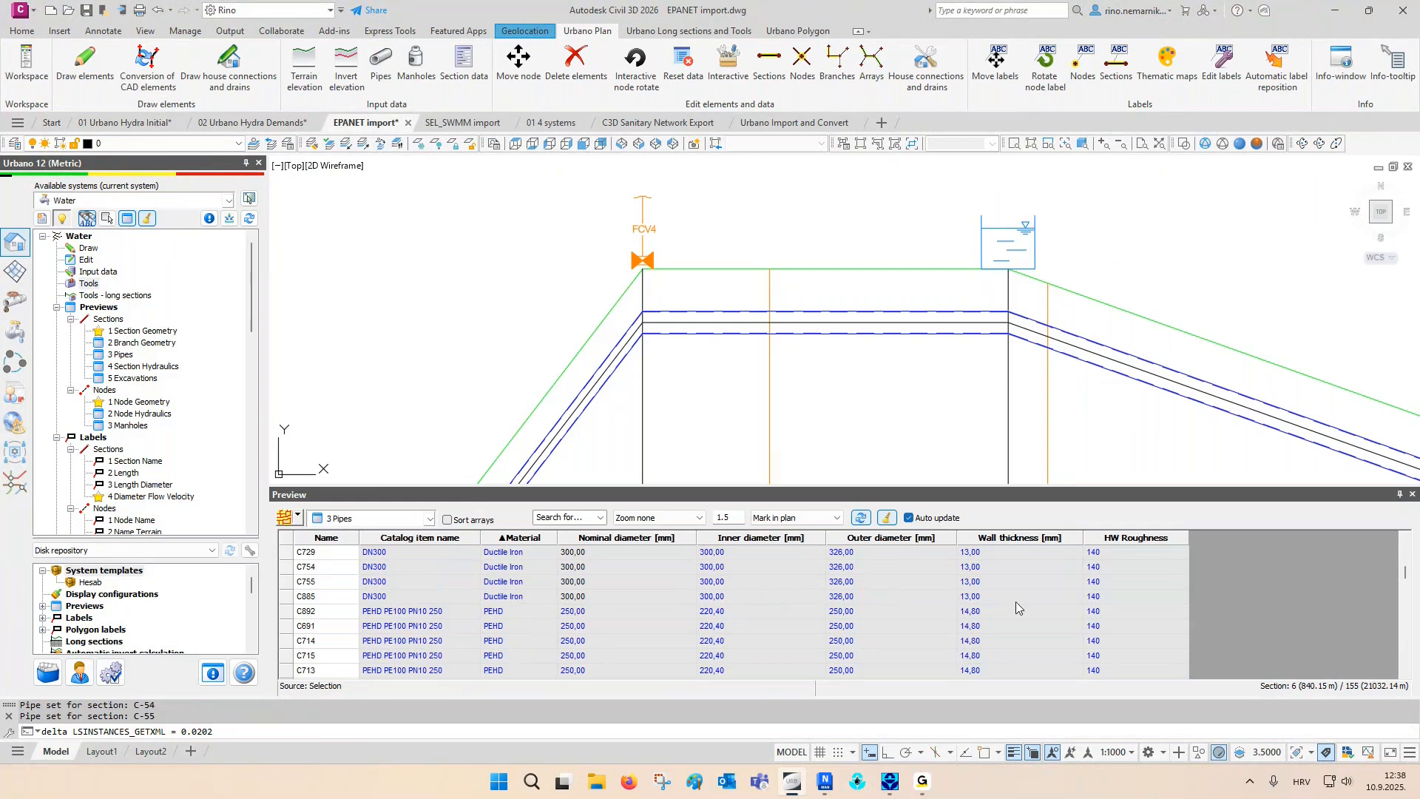
# - Examine the pipe wall lines in the long section near FCV4 and close the data preview
pyautogui.scroll(2, 950, 396)
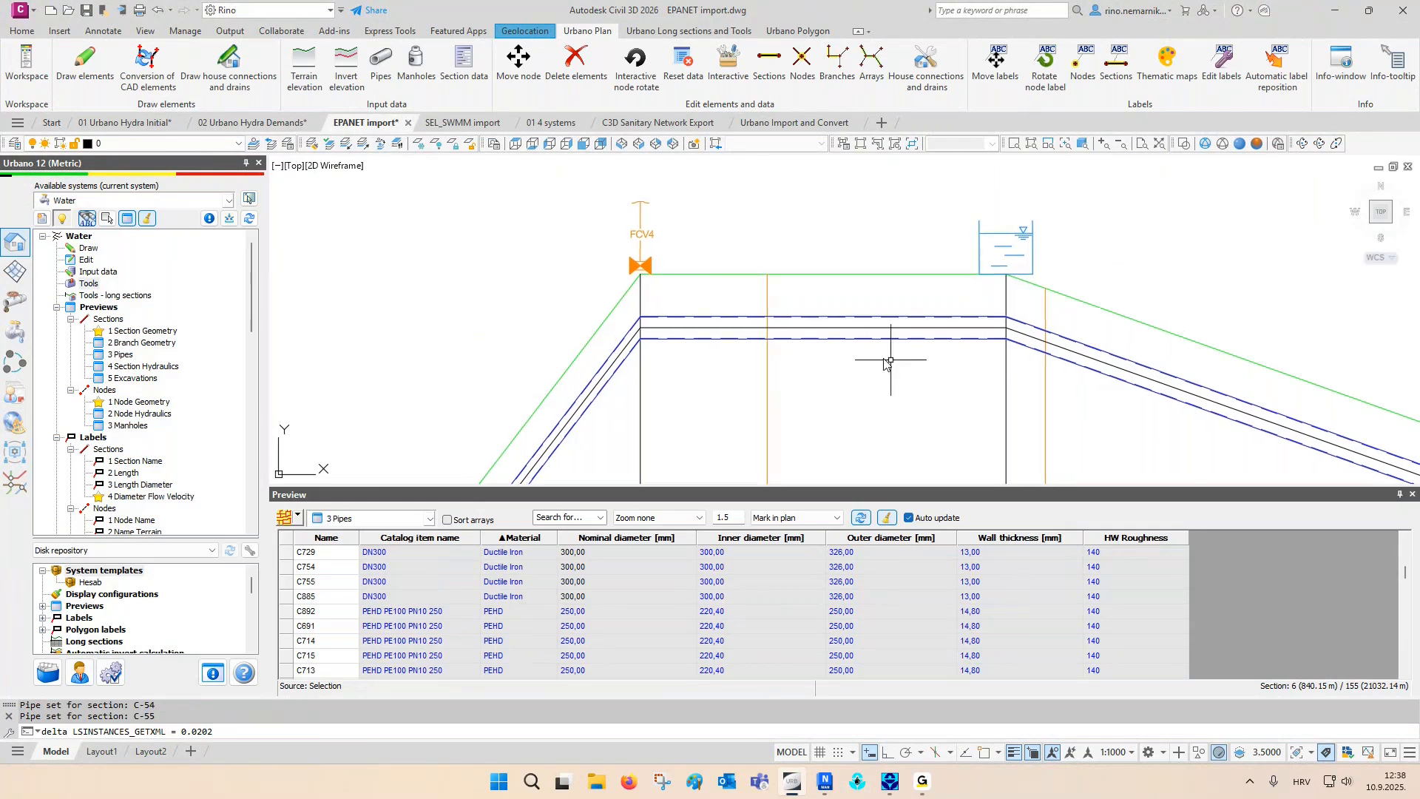
pyautogui.scroll(2, 650, 332)
pyautogui.scroll(3, 648, 334)
pyautogui.scroll(-3, 413, 360)
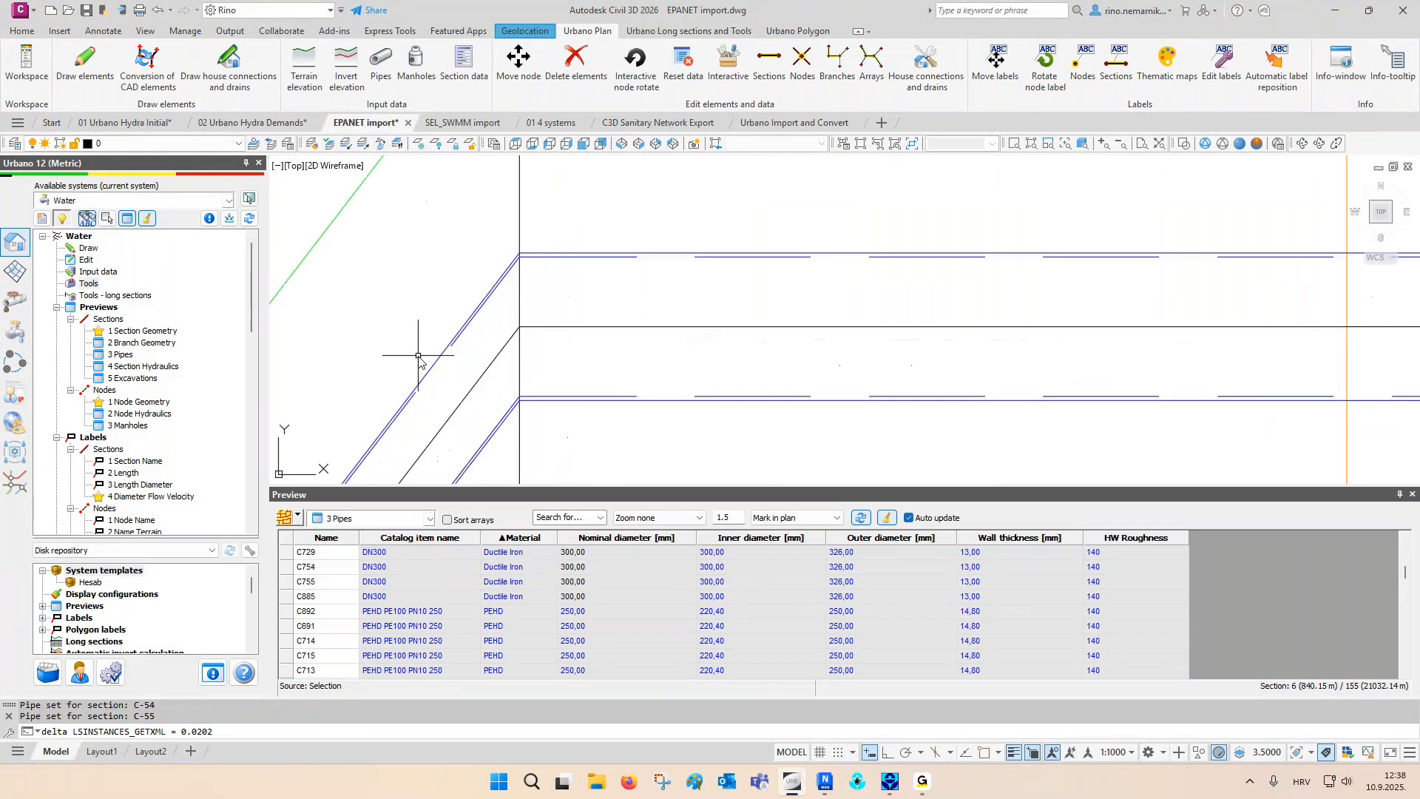
pyautogui.moveTo(931, 363); pyautogui.dragTo(786, 368, button='middle')
pyautogui.press('Escape')
pyautogui.press('Escape')
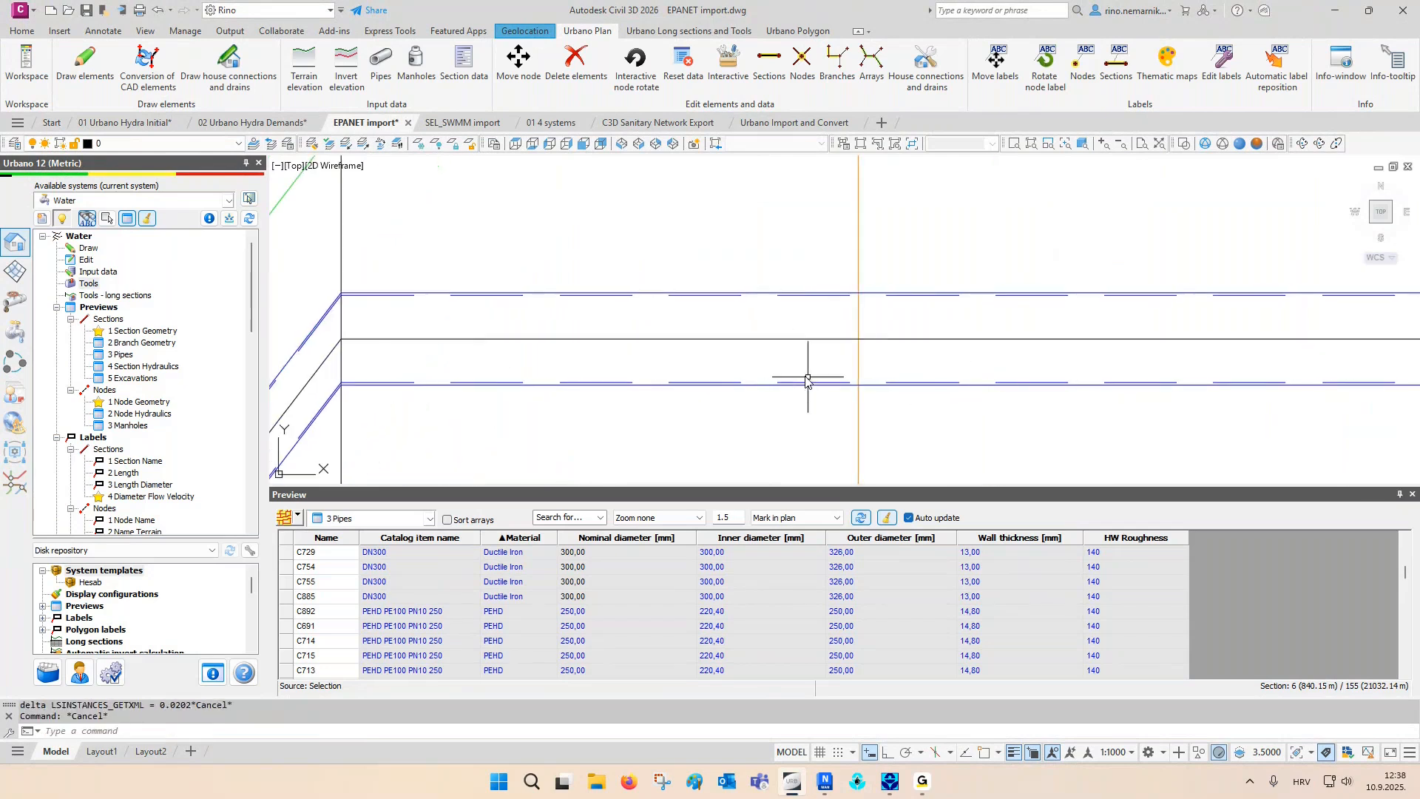
pyautogui.click(1411, 494)
pyautogui.scroll(-6, 897, 469)
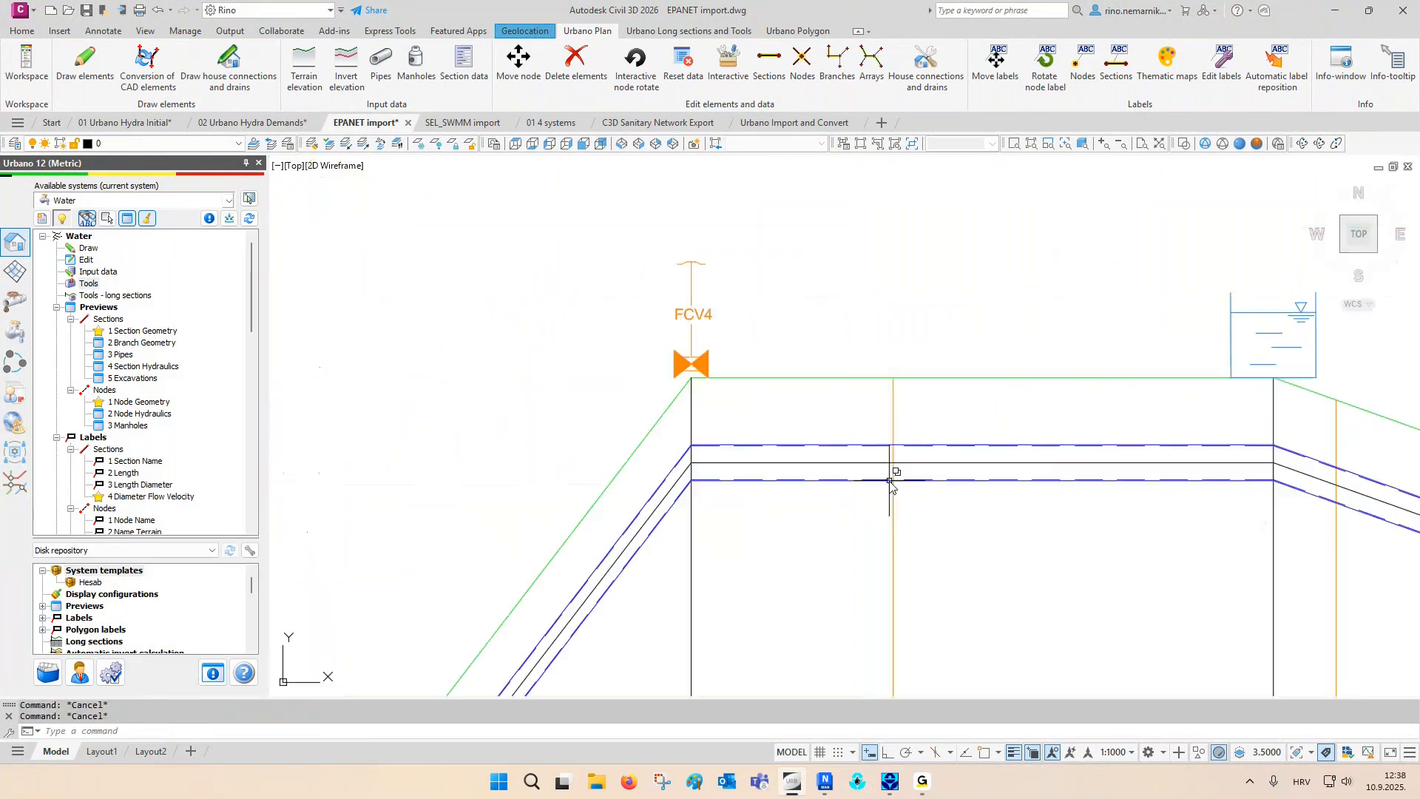
pyautogui.scroll(-5, 698, 505)
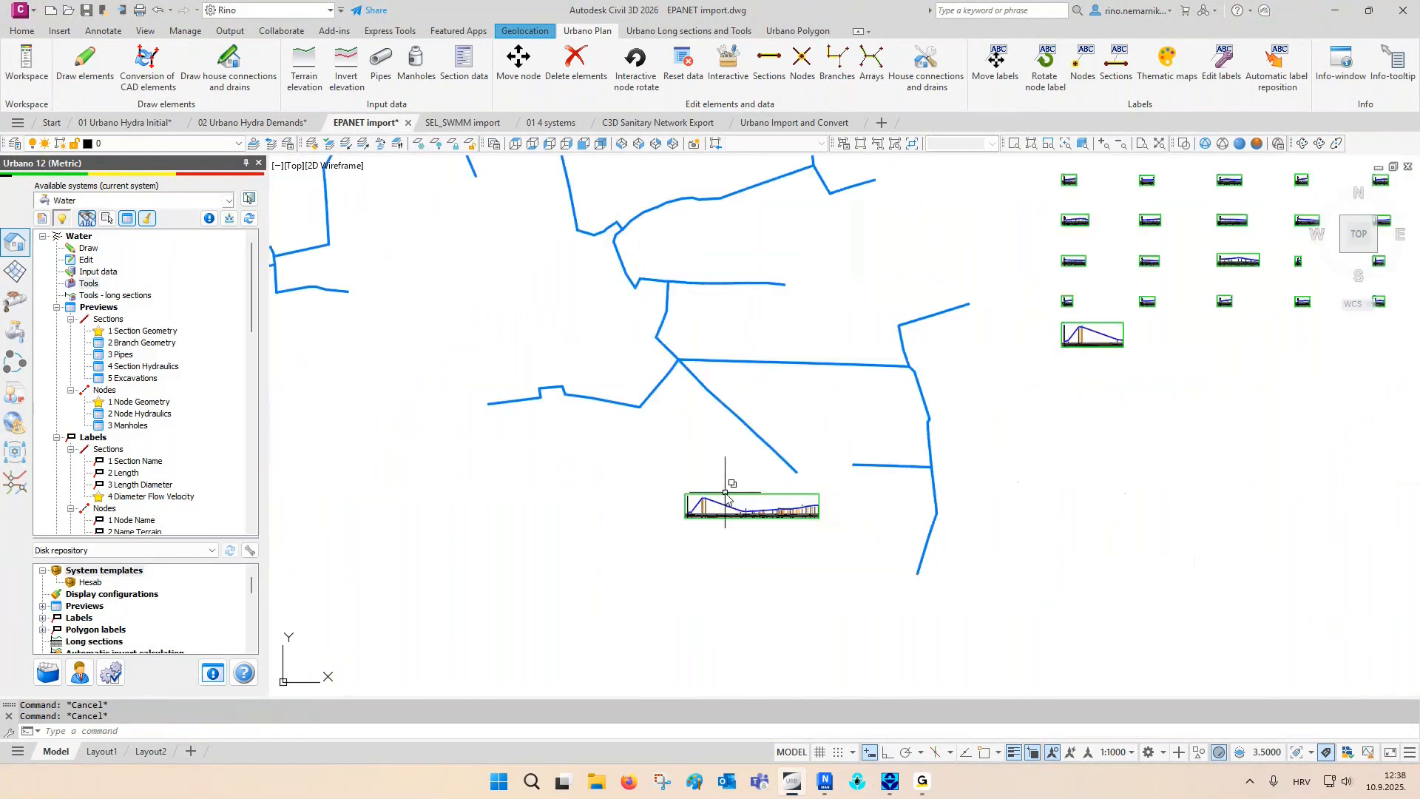
pyautogui.moveTo(729, 436)
pyautogui.mouseDown(button='middle')
pyautogui.moveTo(719, 514)
pyautogui.moveTo(1061, 531)
pyautogui.mouseUp(button='middle')
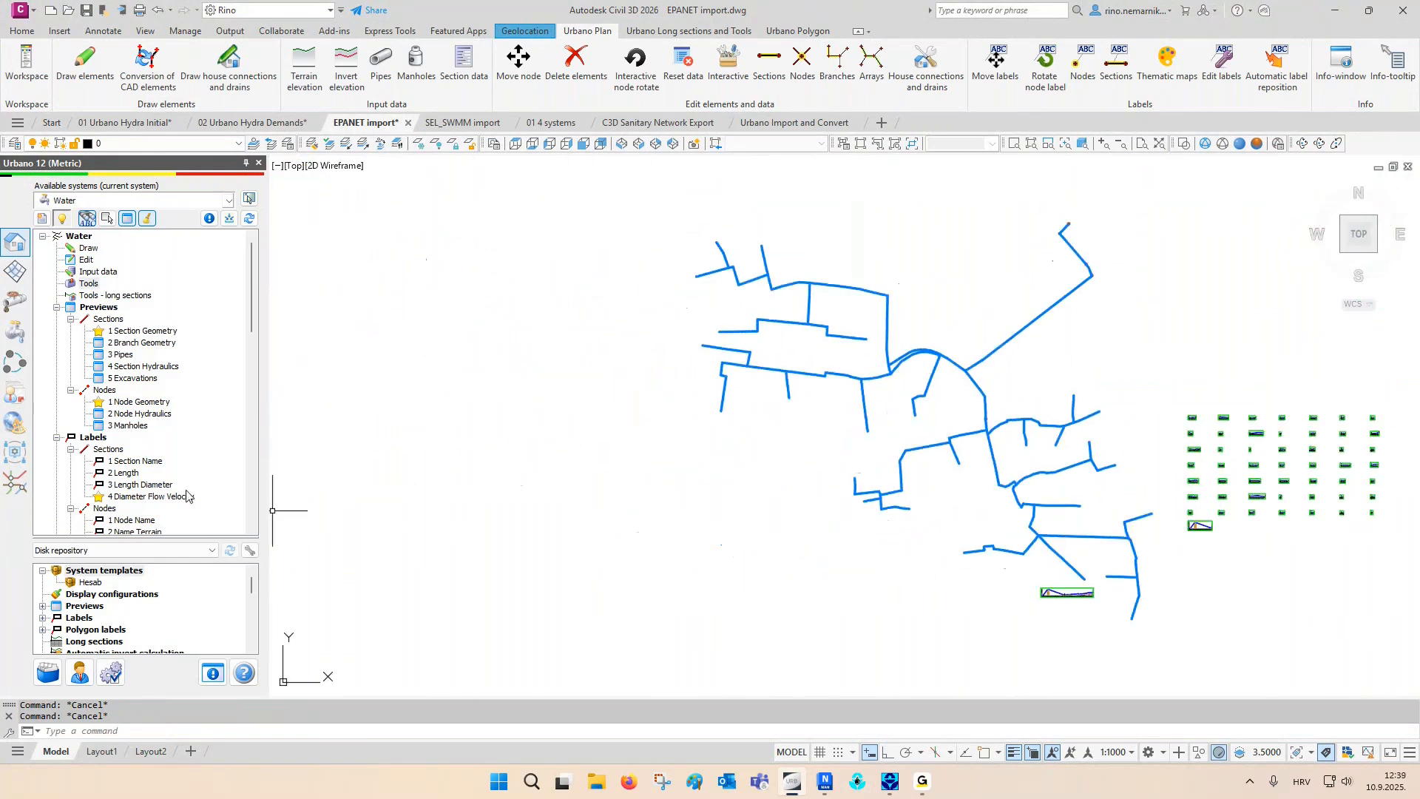
# - Show the network elements data for the tanks BAZENPETROVIJA and T-58
pyautogui.click(15, 332)
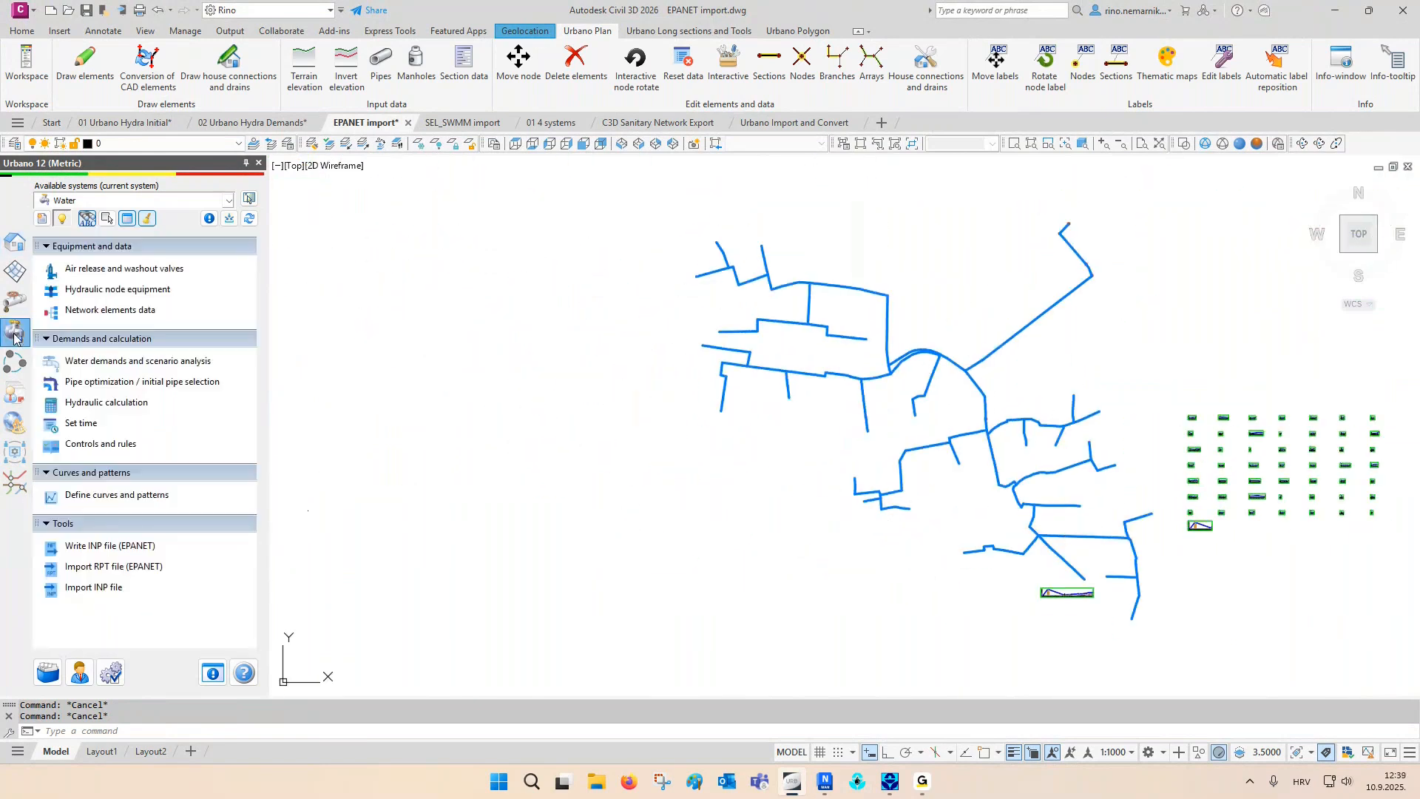
pyautogui.click(92, 310)
pyautogui.moveTo(498, 234); pyautogui.dragTo(220, 189)
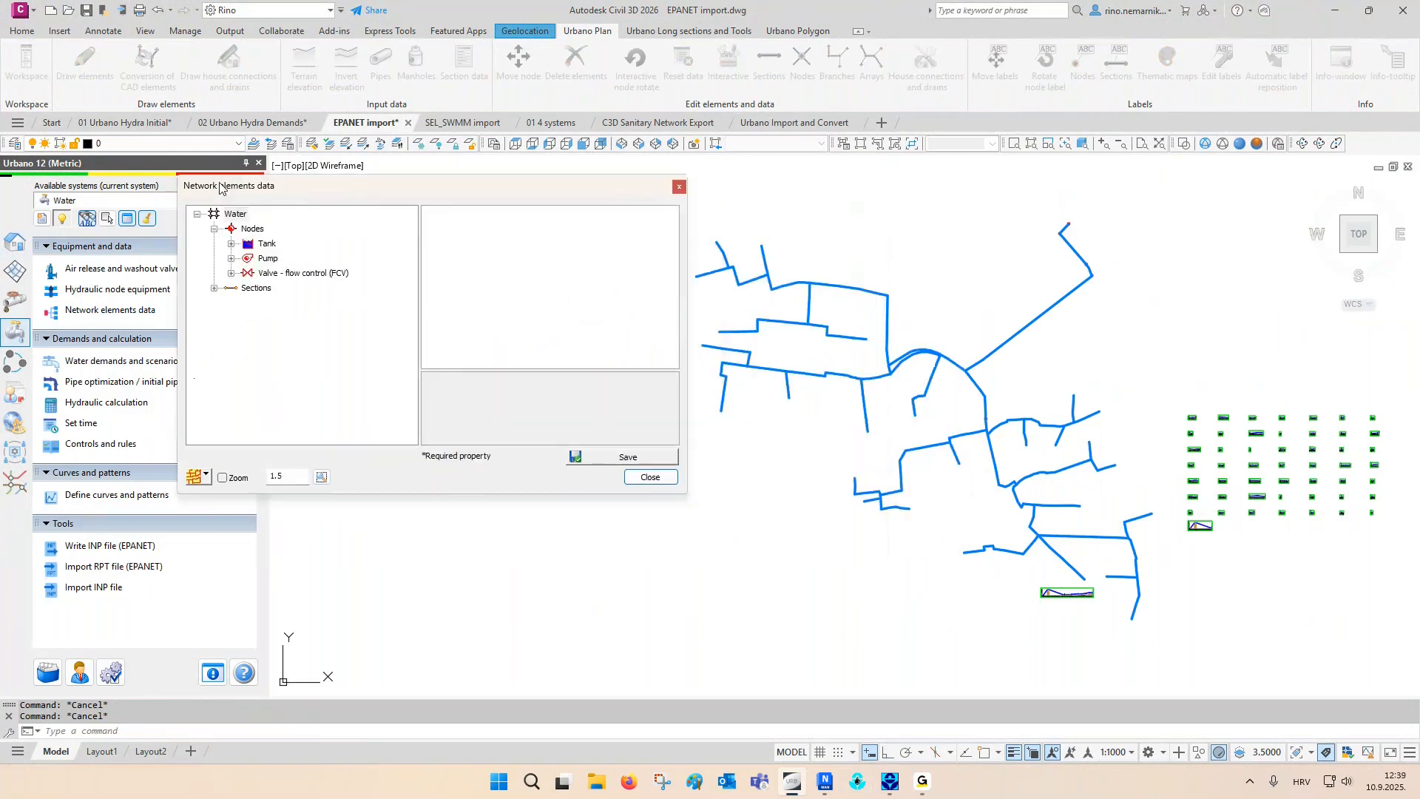
pyautogui.click(230, 243)
pyautogui.click(259, 244)
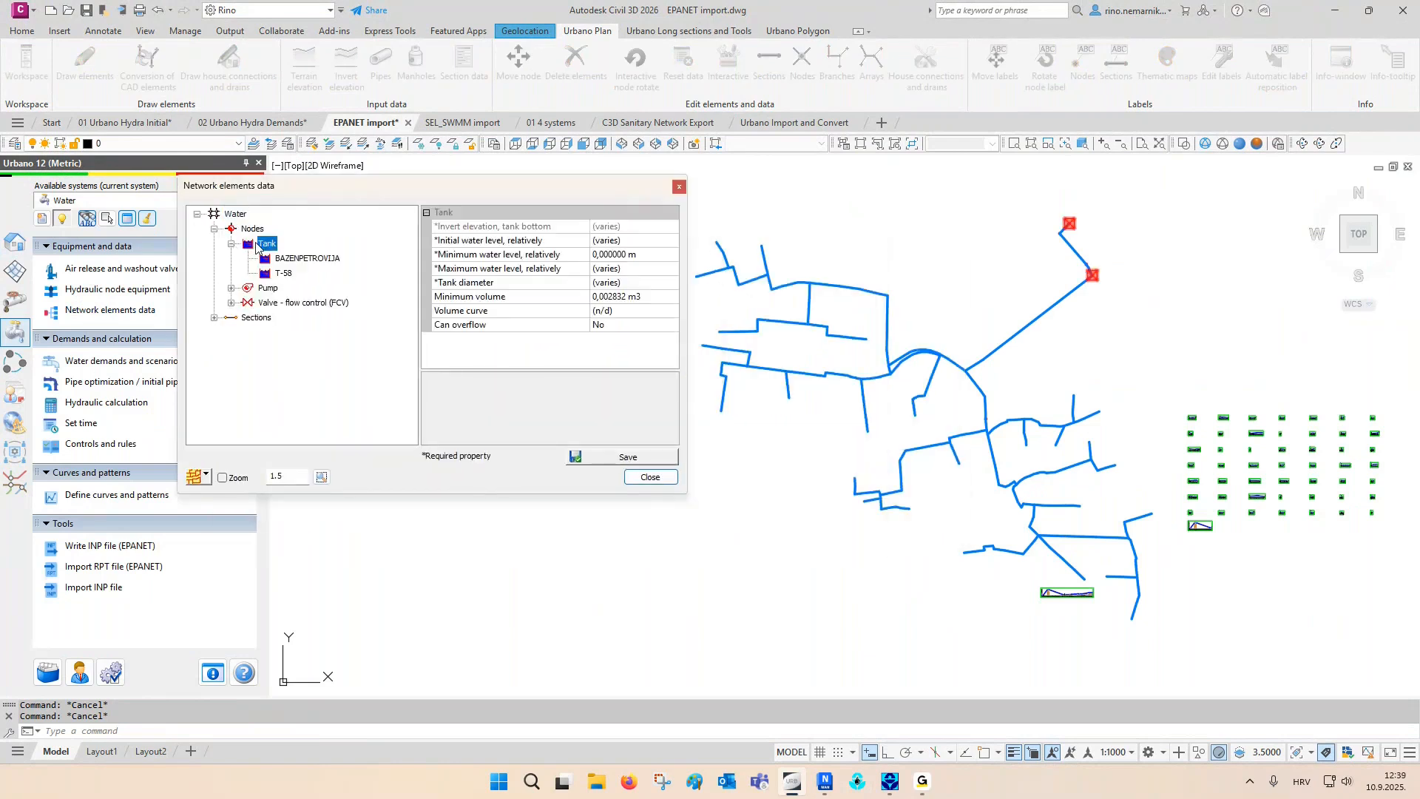
pyautogui.click(278, 260)
pyautogui.click(275, 274)
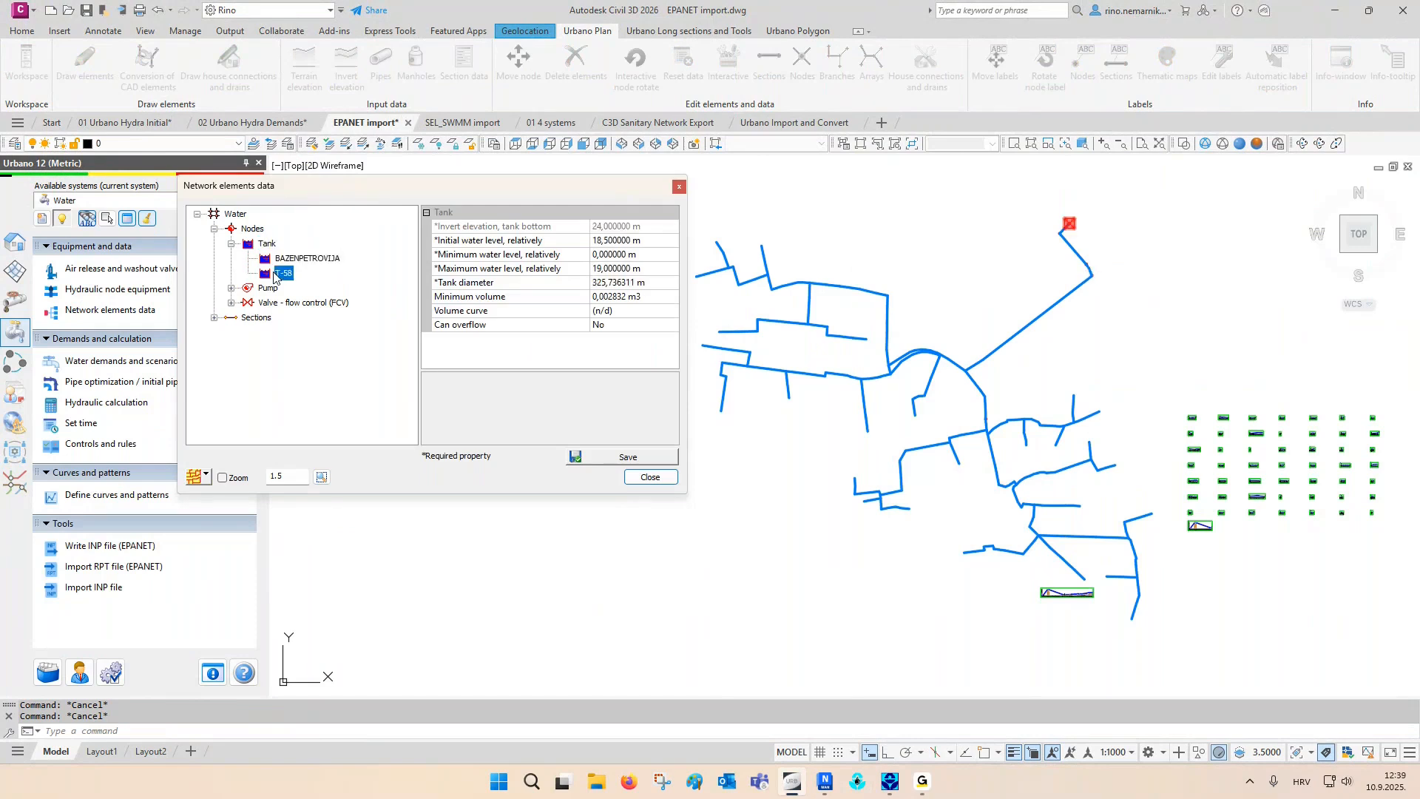
# - Review the network elements data of pumps 309-B and 310-B and flow control valve 311-B
pyautogui.click(268, 287)
pyautogui.click(231, 288)
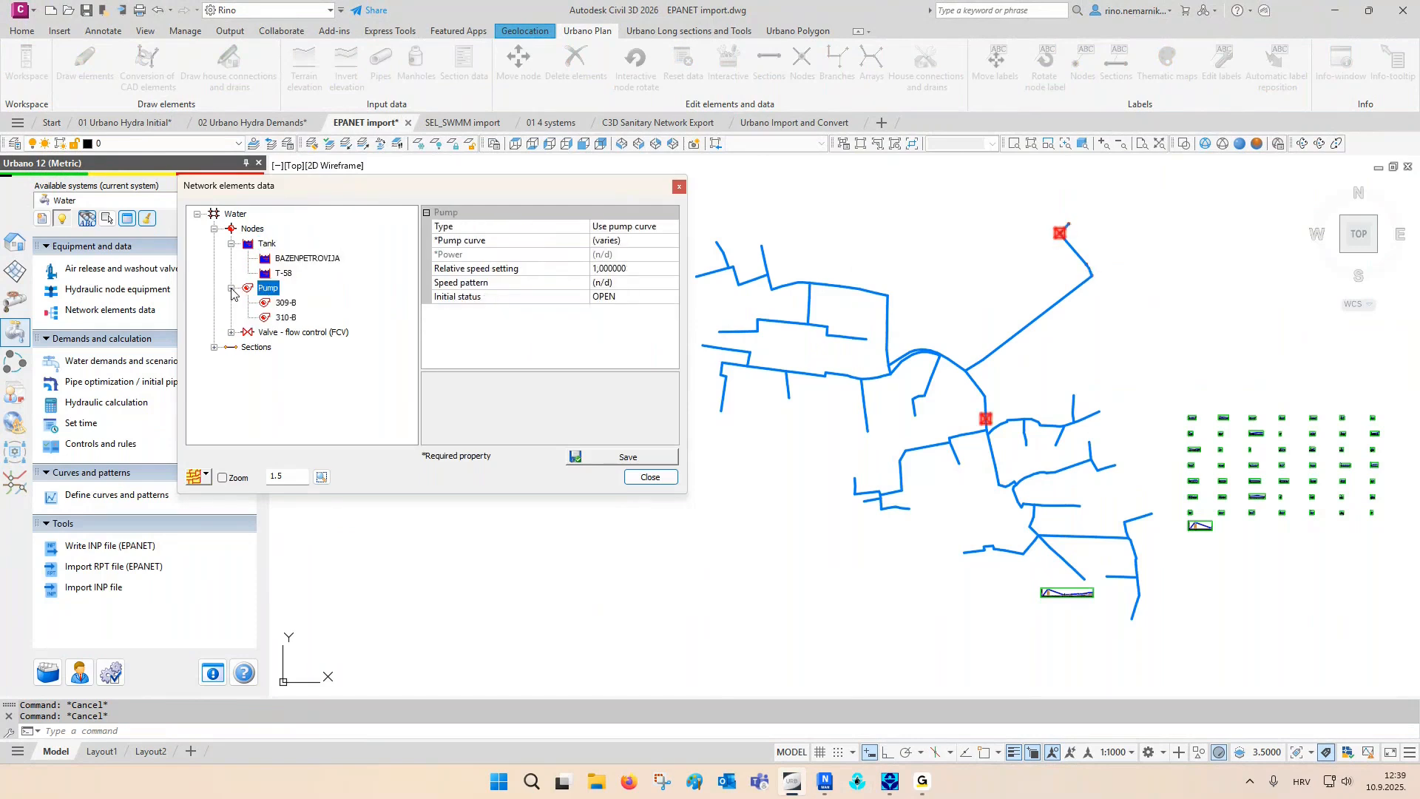
pyautogui.click(278, 302)
pyautogui.click(280, 317)
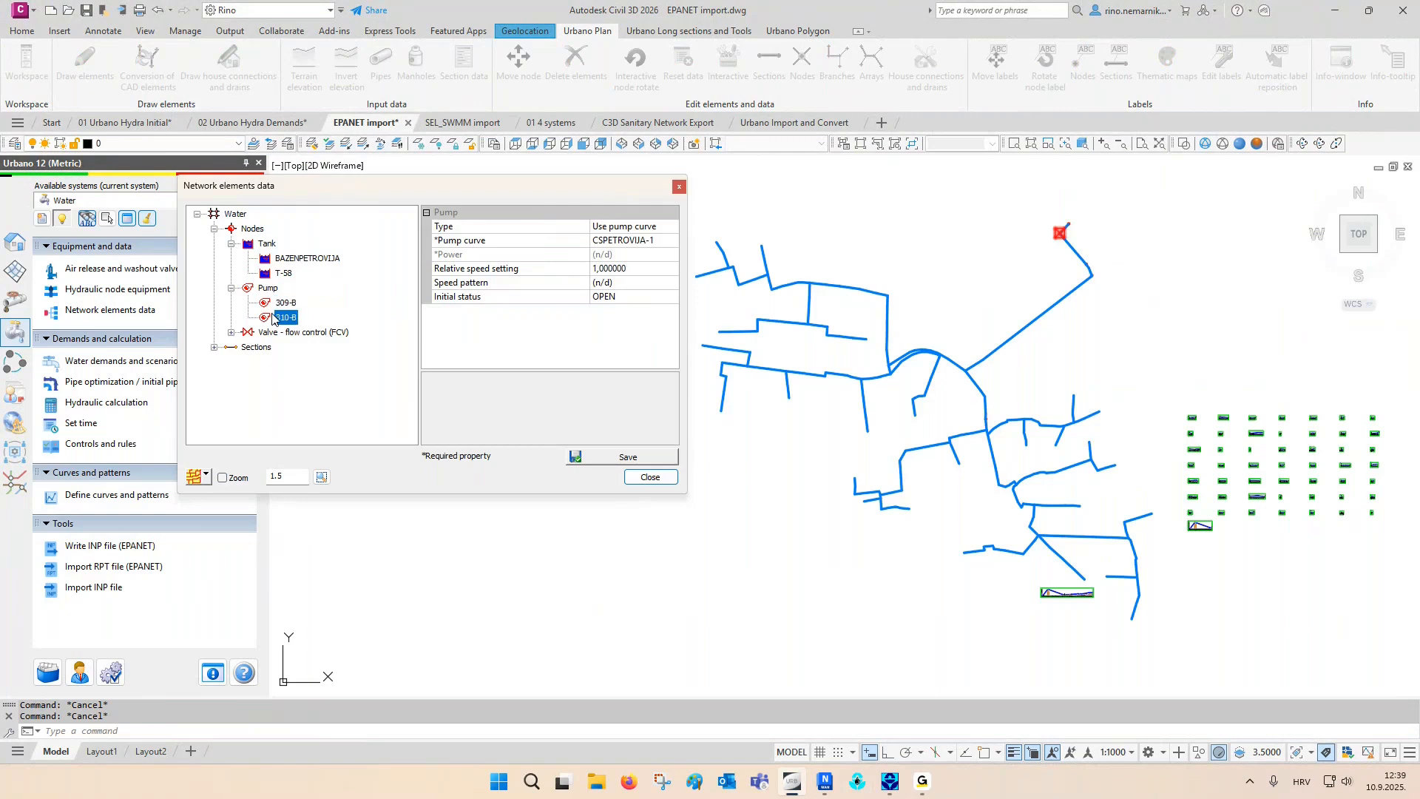
pyautogui.click(267, 333)
pyautogui.click(231, 332)
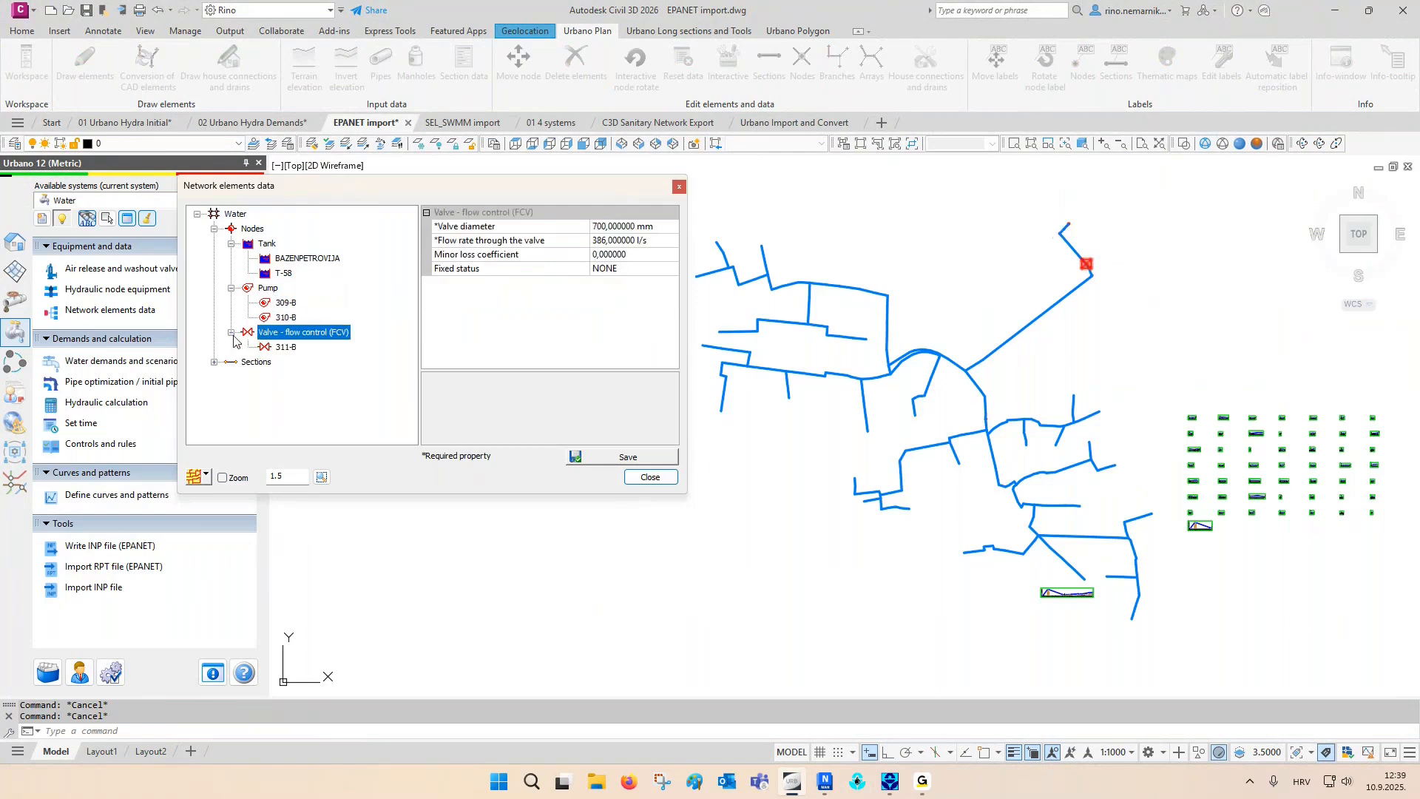
pyautogui.click(281, 346)
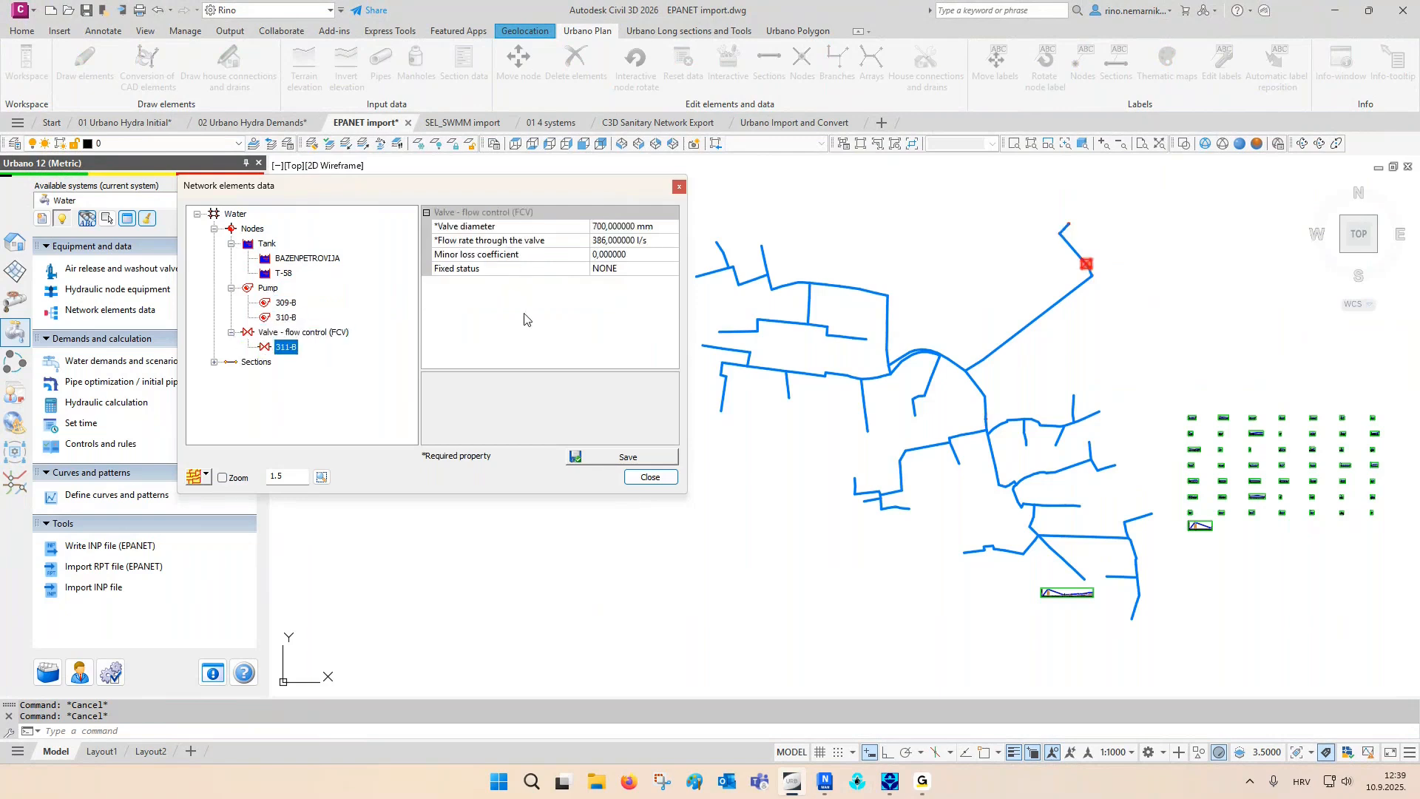
pyautogui.click(650, 476)
# - Review the P_HydraulicPattern-1 point demands and highlight the nodes carrying them in the plan
pyautogui.moveTo(971, 408); pyautogui.dragTo(585, 414, button='middle')
pyautogui.click(127, 361)
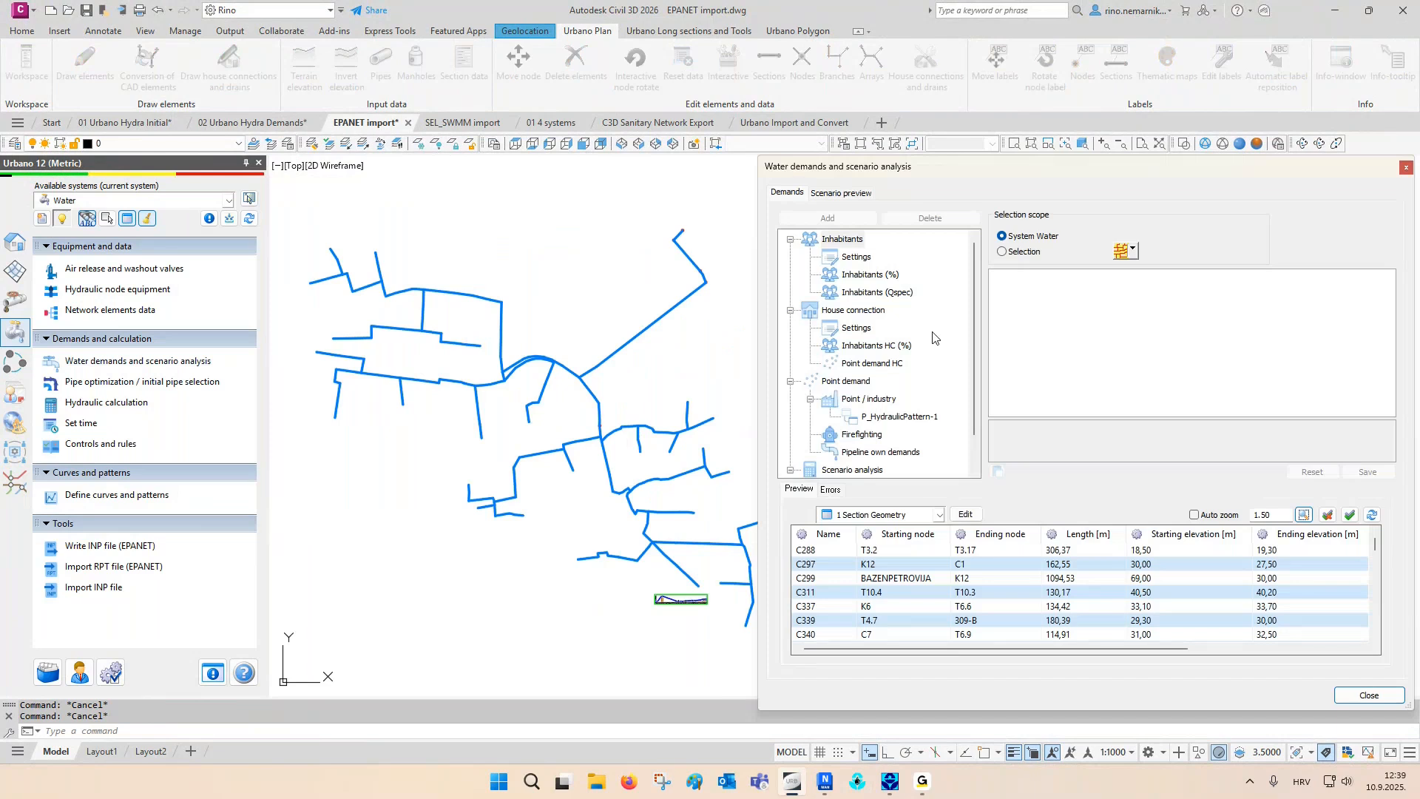
pyautogui.click(899, 417)
pyautogui.scroll(-3, 1004, 621)
pyautogui.scroll(-8, 1002, 619)
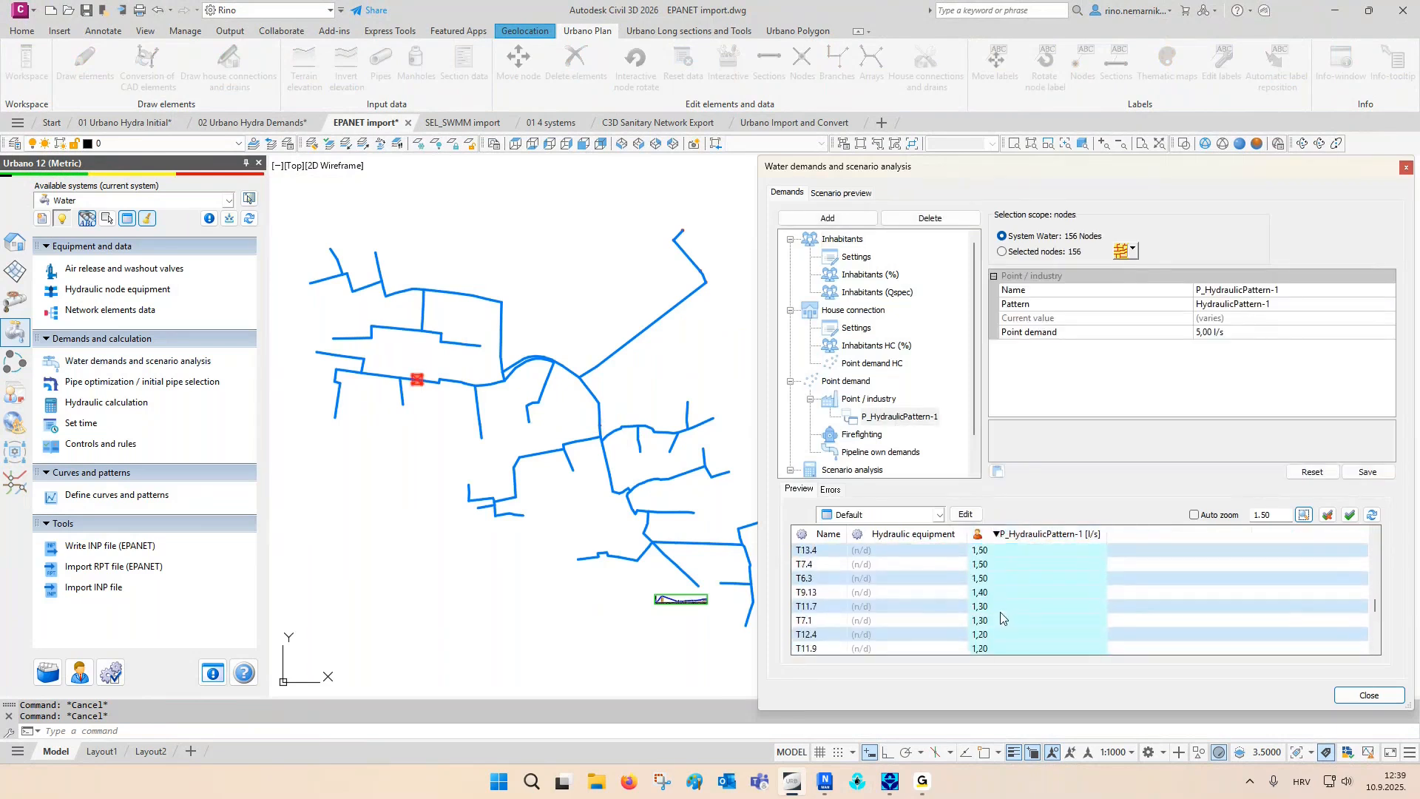
pyautogui.scroll(-3, 999, 610)
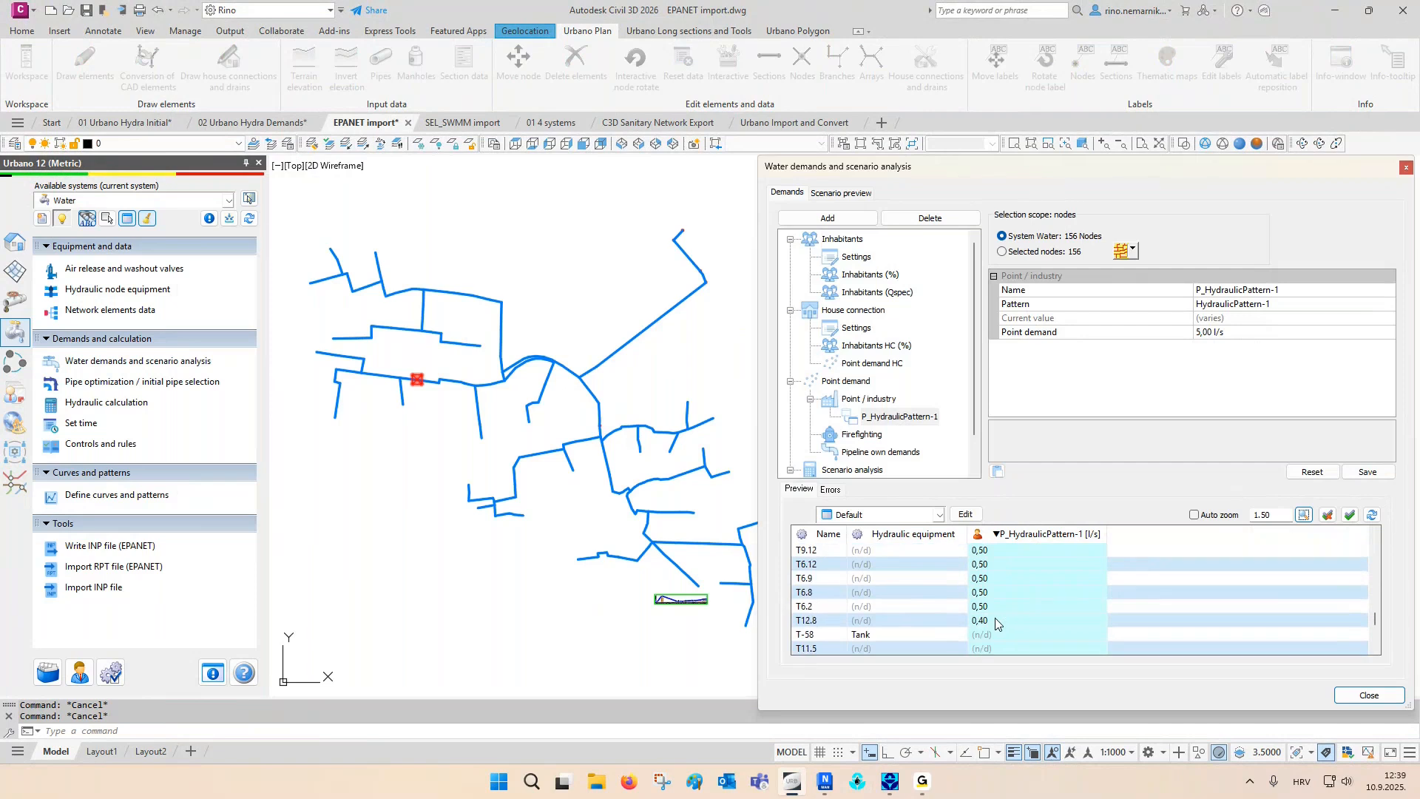
pyautogui.keyDown('shift'); pyautogui.click(992, 619); pyautogui.keyUp('shift')
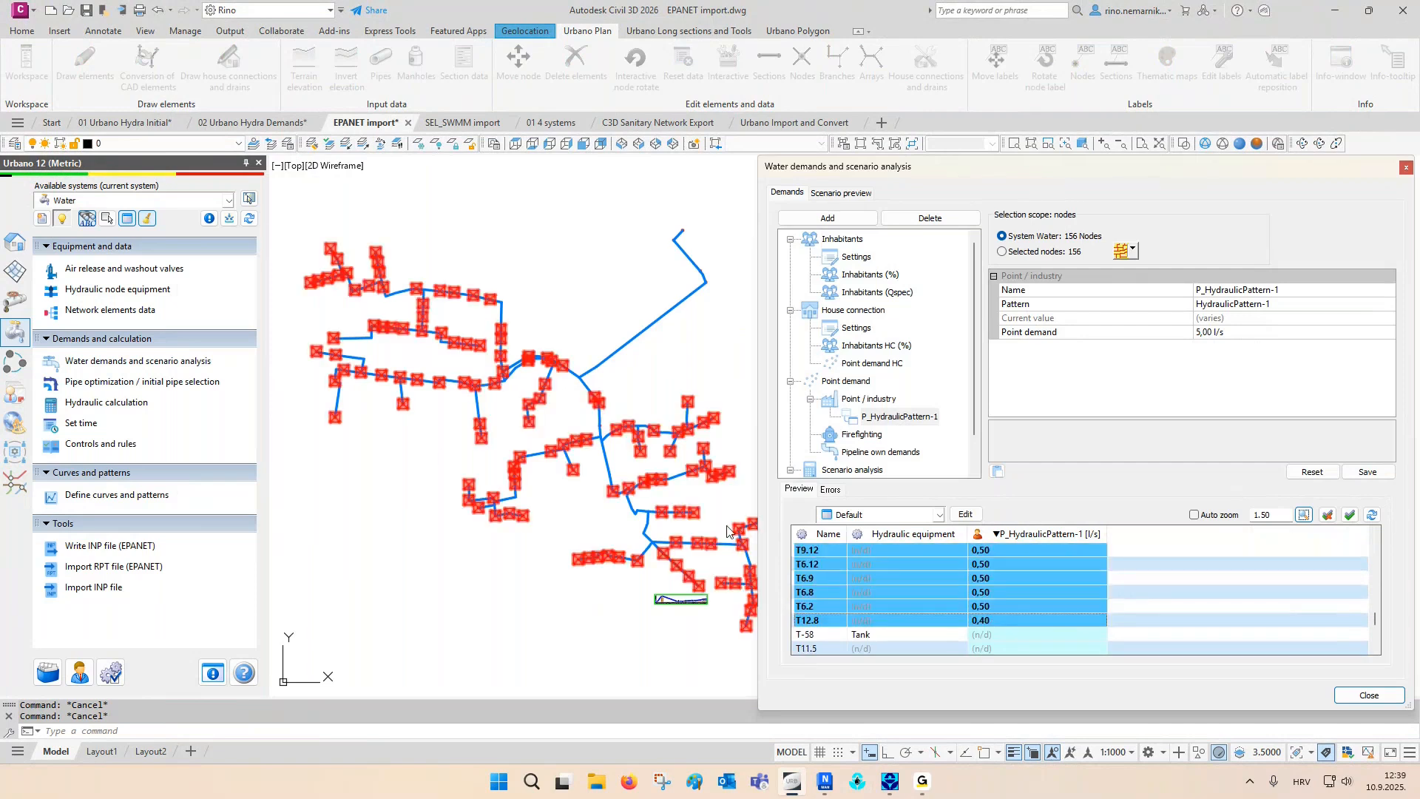
pyautogui.click(1405, 167)
# - Run the hydraulic calculation with the sum of all defined demands and save the results to the network
pyautogui.moveTo(918, 341); pyautogui.dragTo(928, 341, button='middle')
pyautogui.moveTo(415, 392); pyautogui.dragTo(945, 402, button='middle')
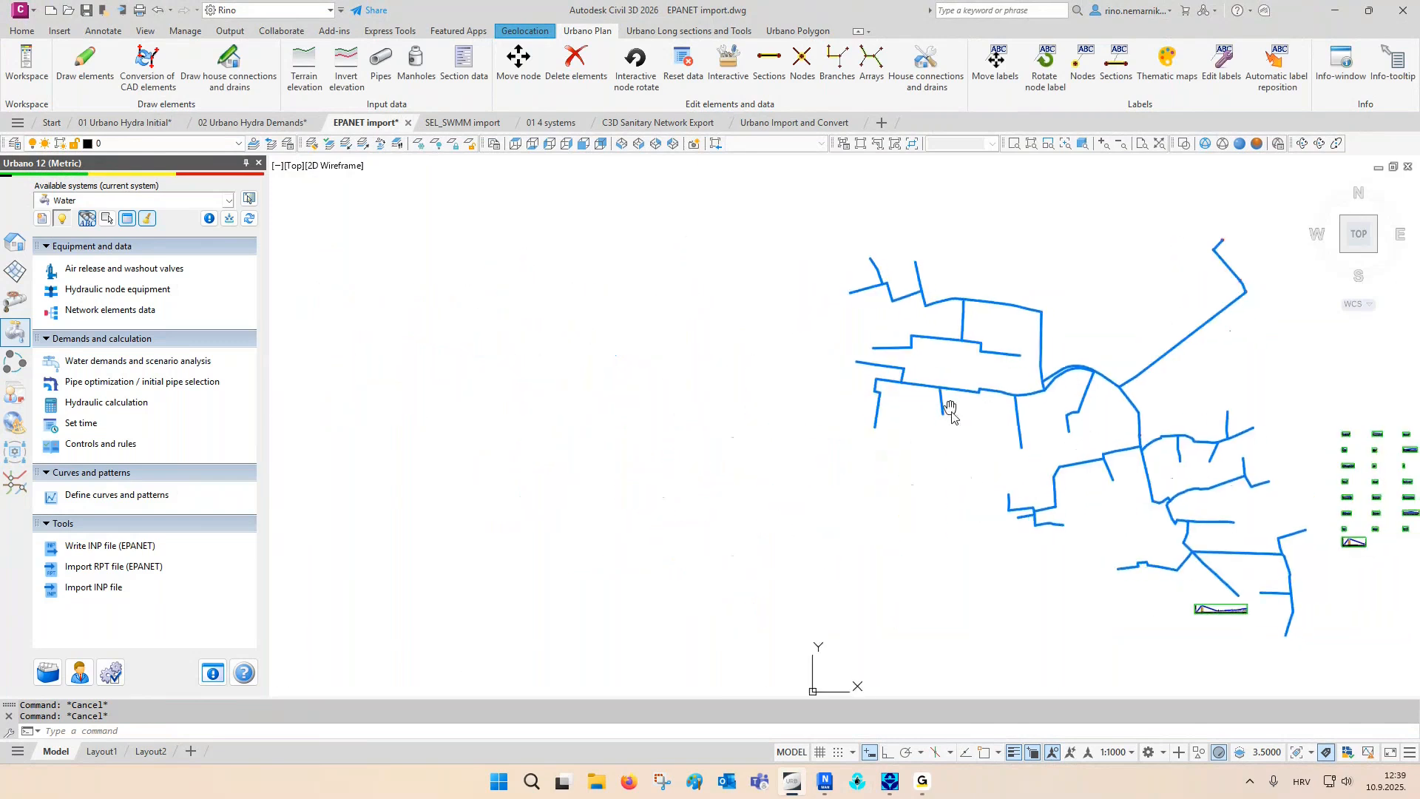
pyautogui.click(113, 406)
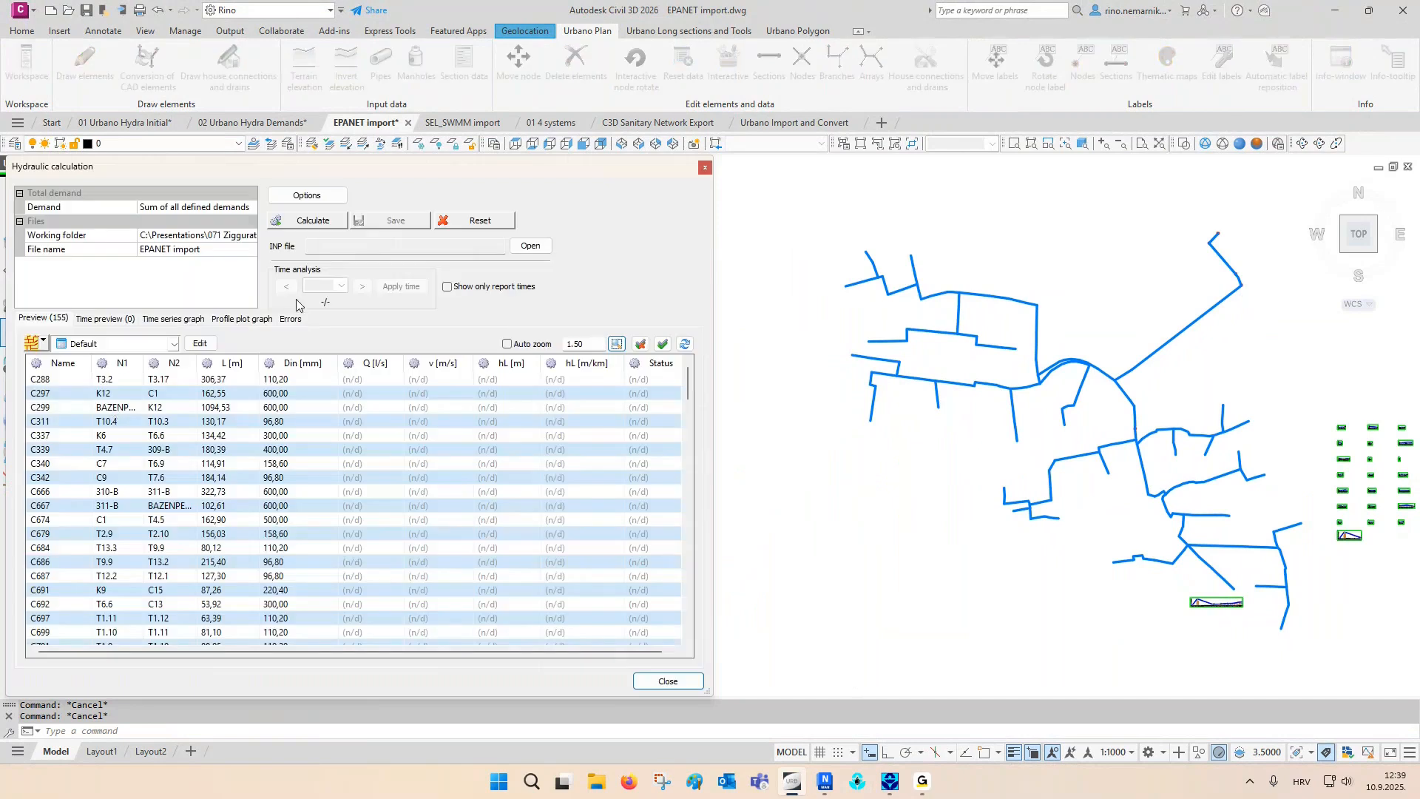
pyautogui.click(312, 221)
pyautogui.moveTo(312, 245); pyautogui.dragTo(536, 249)
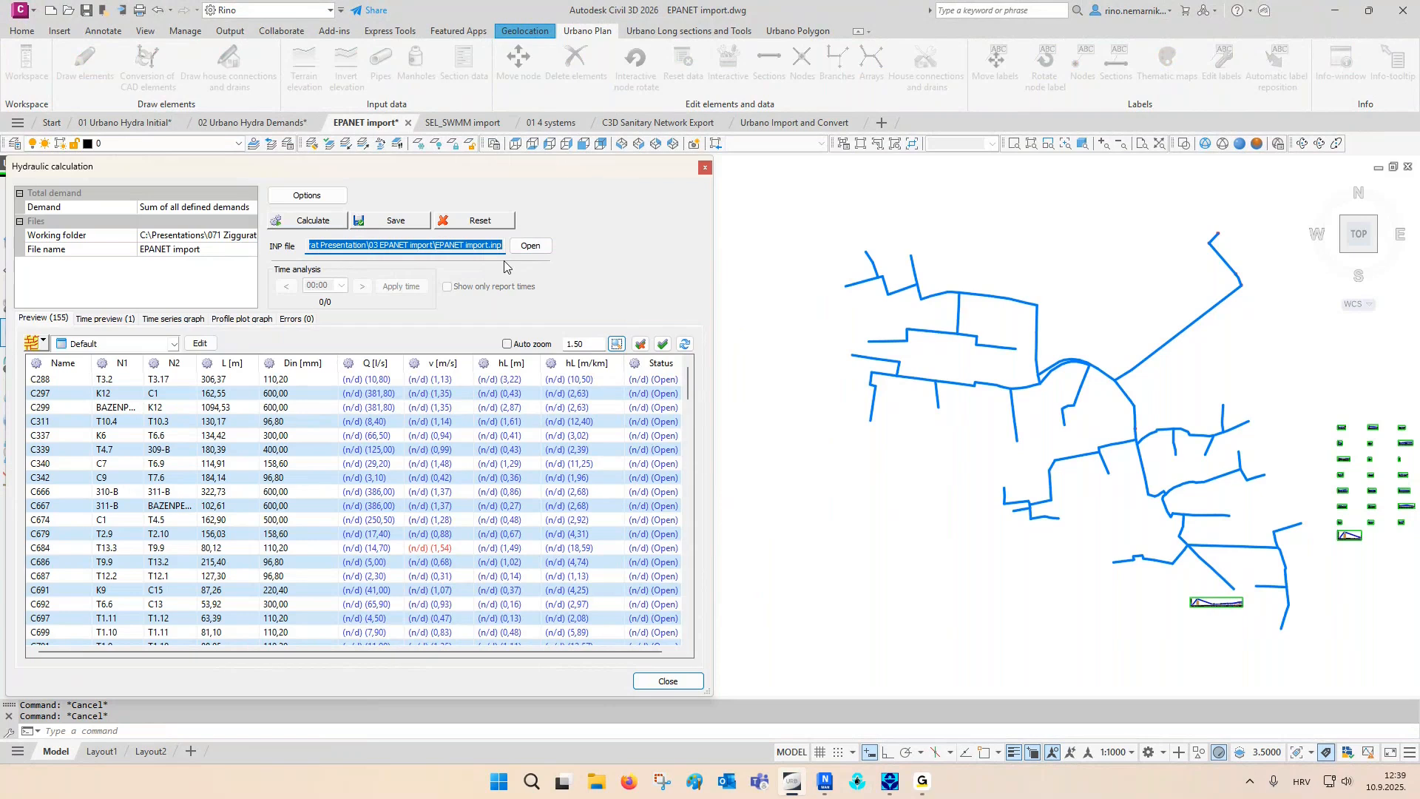
pyautogui.click(403, 220)
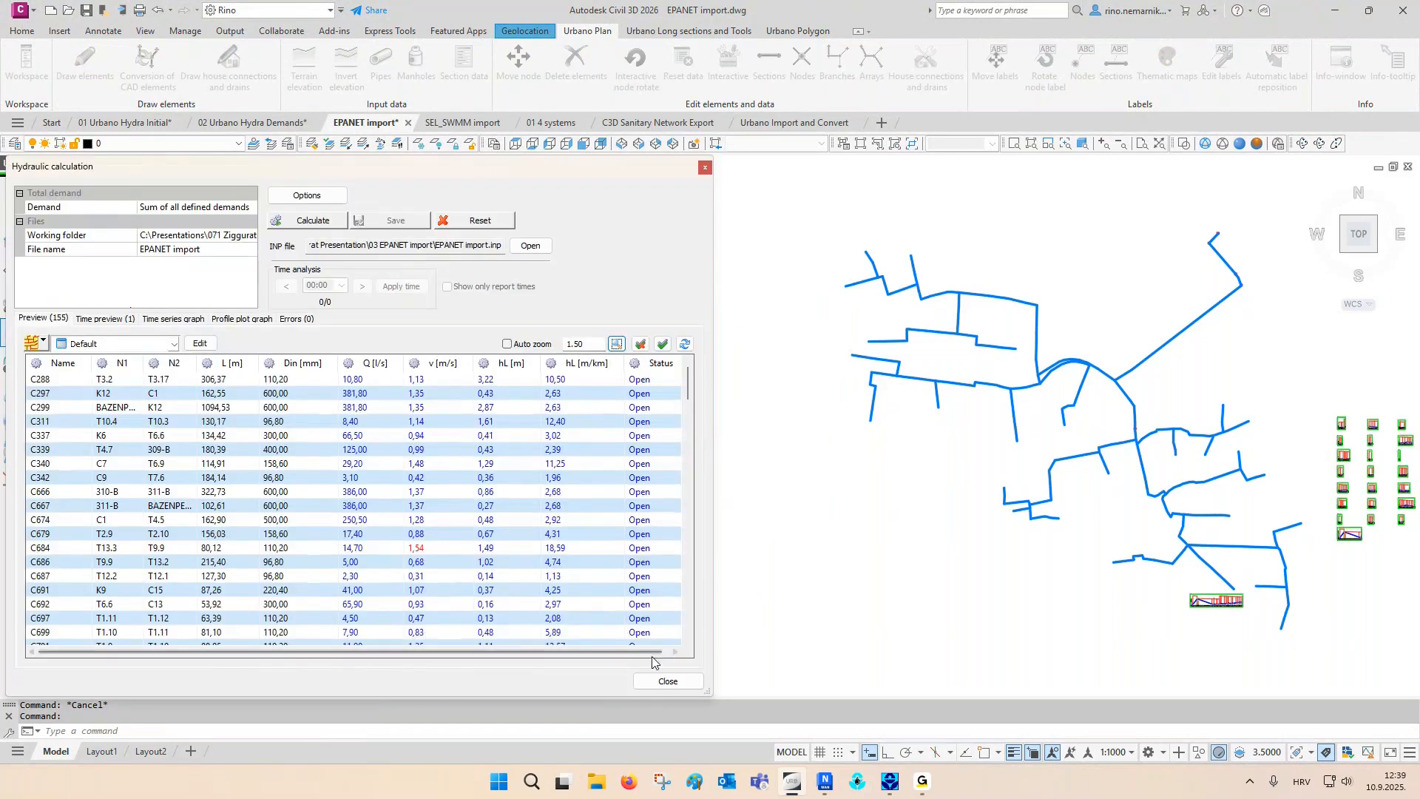
pyautogui.click(666, 681)
# - Examine the hydraulic grade line in the T-58 – T11.1 long section at its start, FCV4 and the tank
pyautogui.moveTo(861, 543); pyautogui.dragTo(506, 547, button='middle')
pyautogui.scroll(10, 790, 595)
pyautogui.scroll(2, 450, 551)
pyautogui.scroll(8, 449, 551)
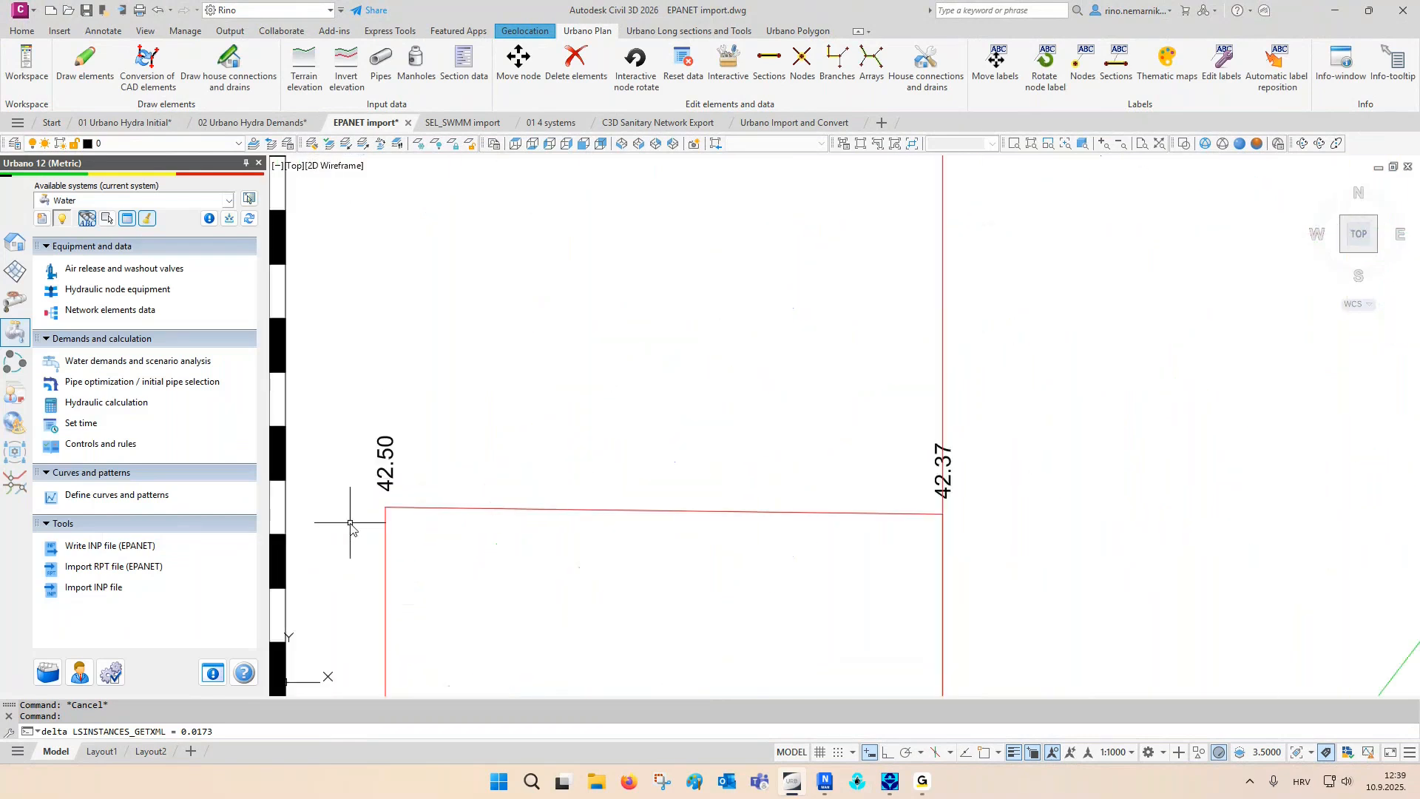
pyautogui.scroll(-7, 362, 529)
pyautogui.moveTo(640, 285); pyautogui.dragTo(633, 479, button='middle')
pyautogui.scroll(3, 491, 279)
pyautogui.scroll(6, 965, 648)
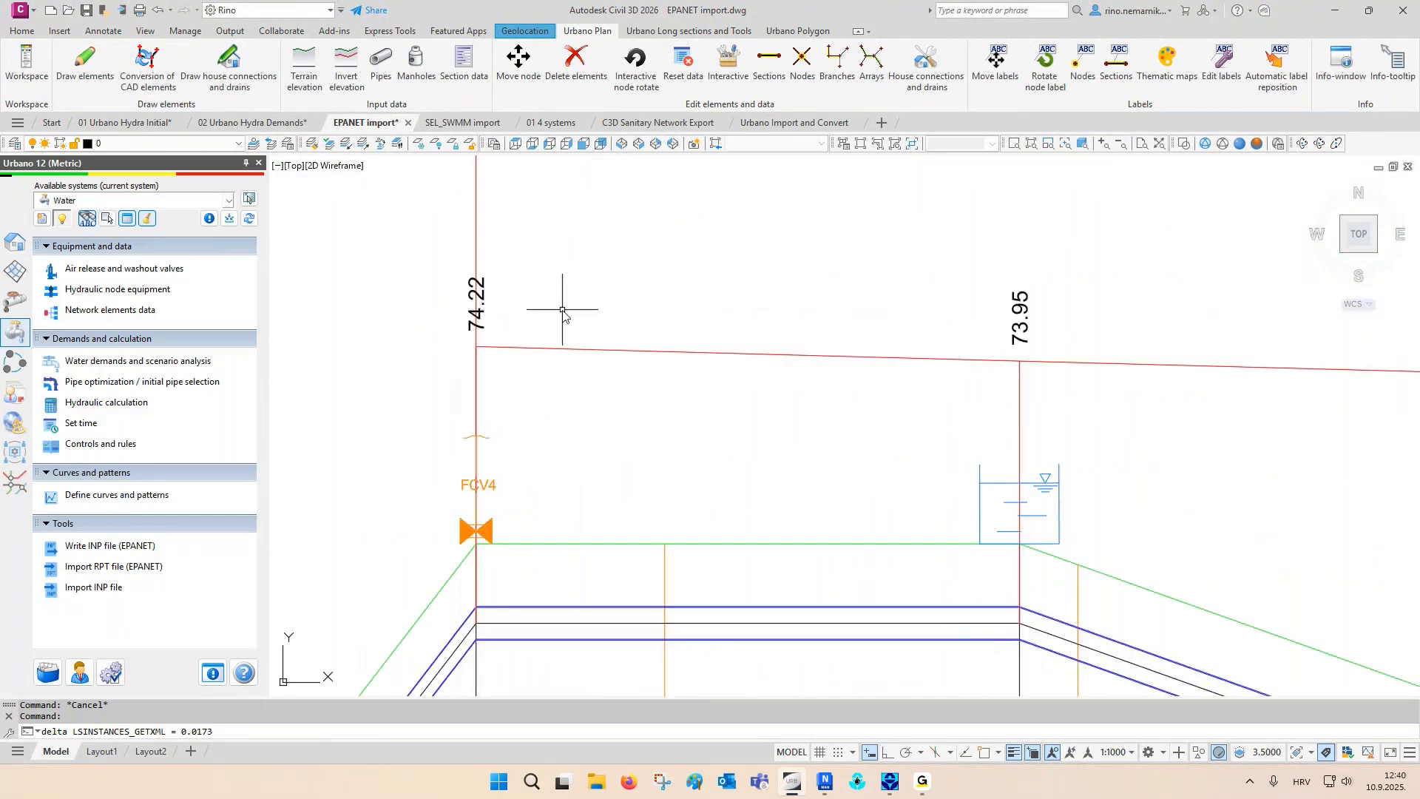
# - Label the imported water network's nodes with demand and pressure and its sections with diameter, flow and velocity
pyautogui.scroll(-6, 510, 494)
pyautogui.scroll(-8, 527, 494)
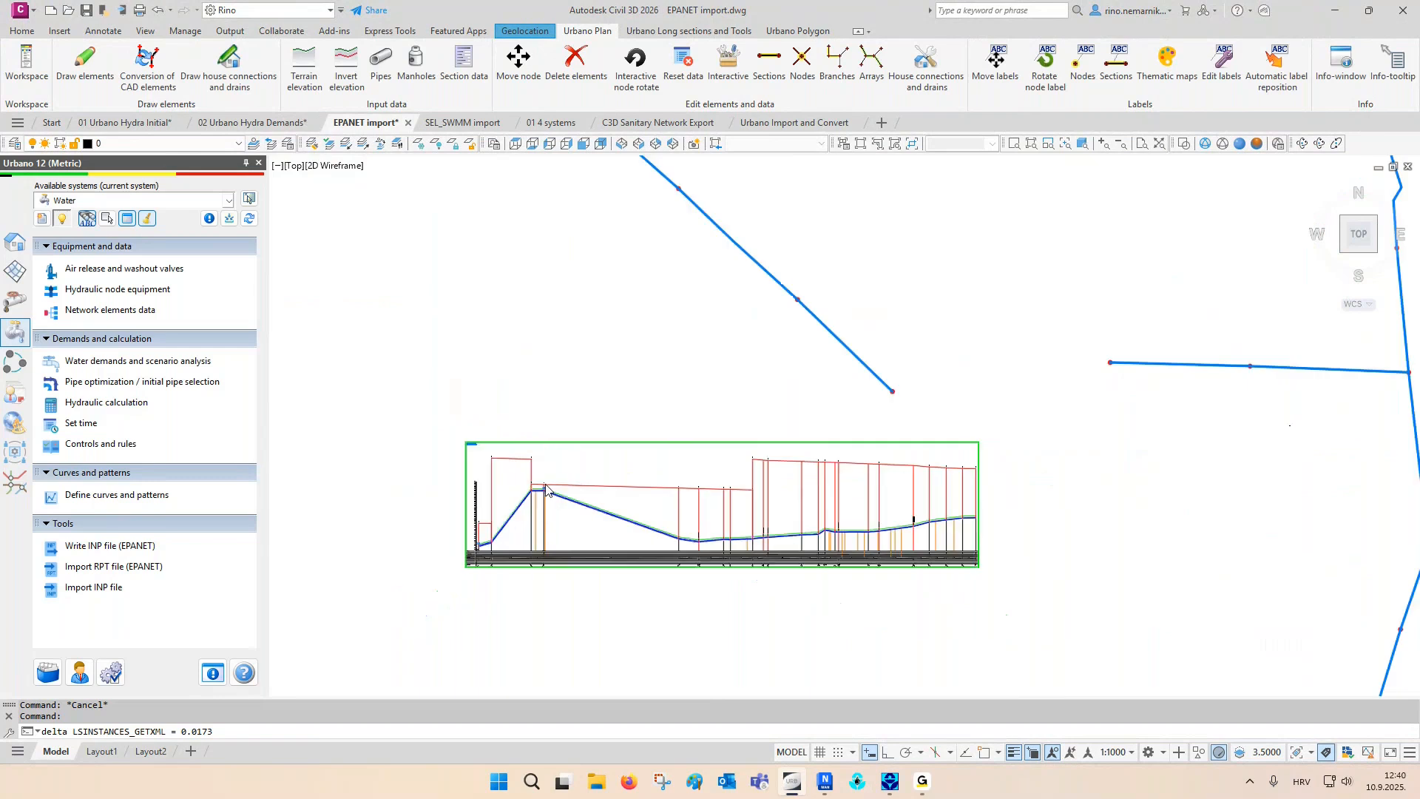
pyautogui.scroll(2, 773, 460)
pyautogui.scroll(6, 774, 460)
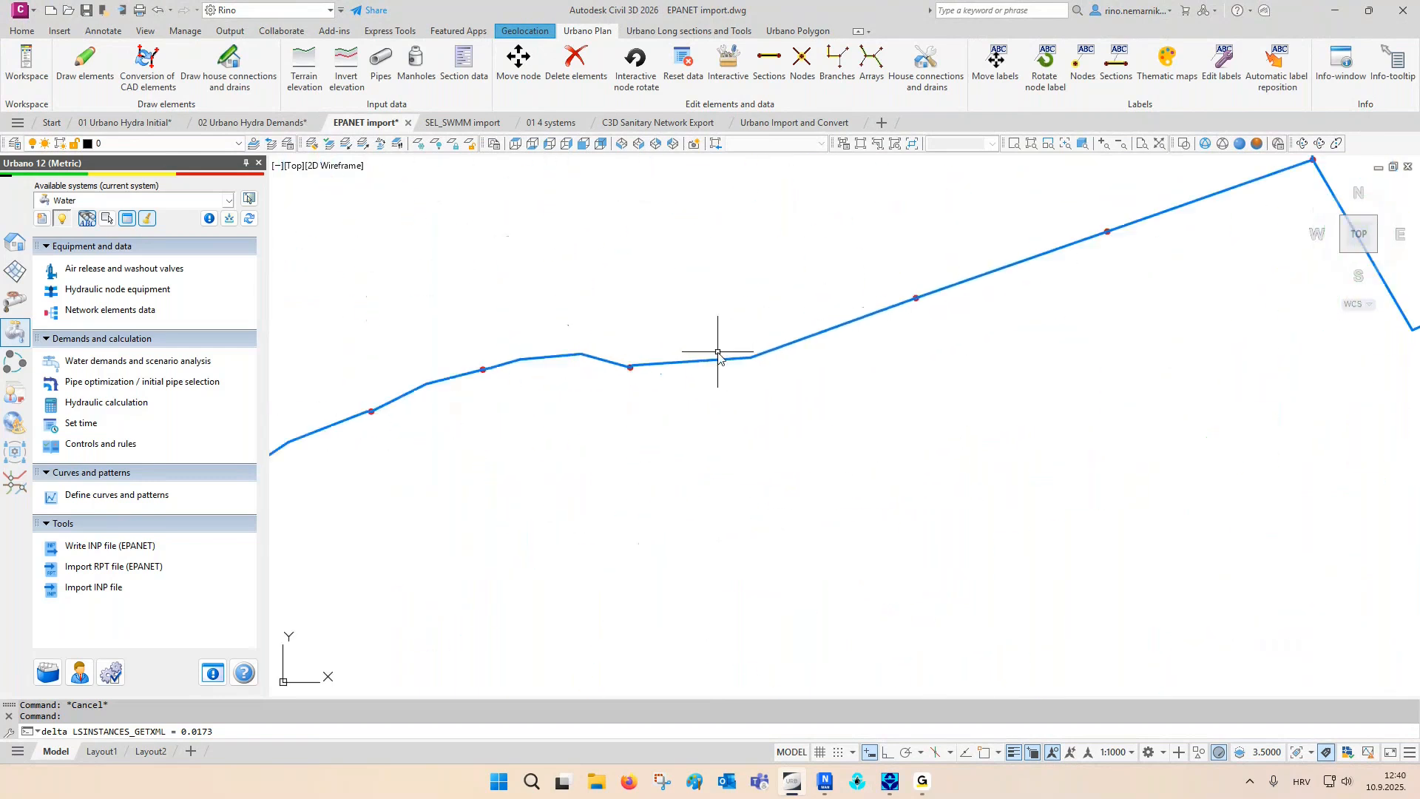
pyautogui.click(1081, 65)
pyautogui.click(1120, 68)
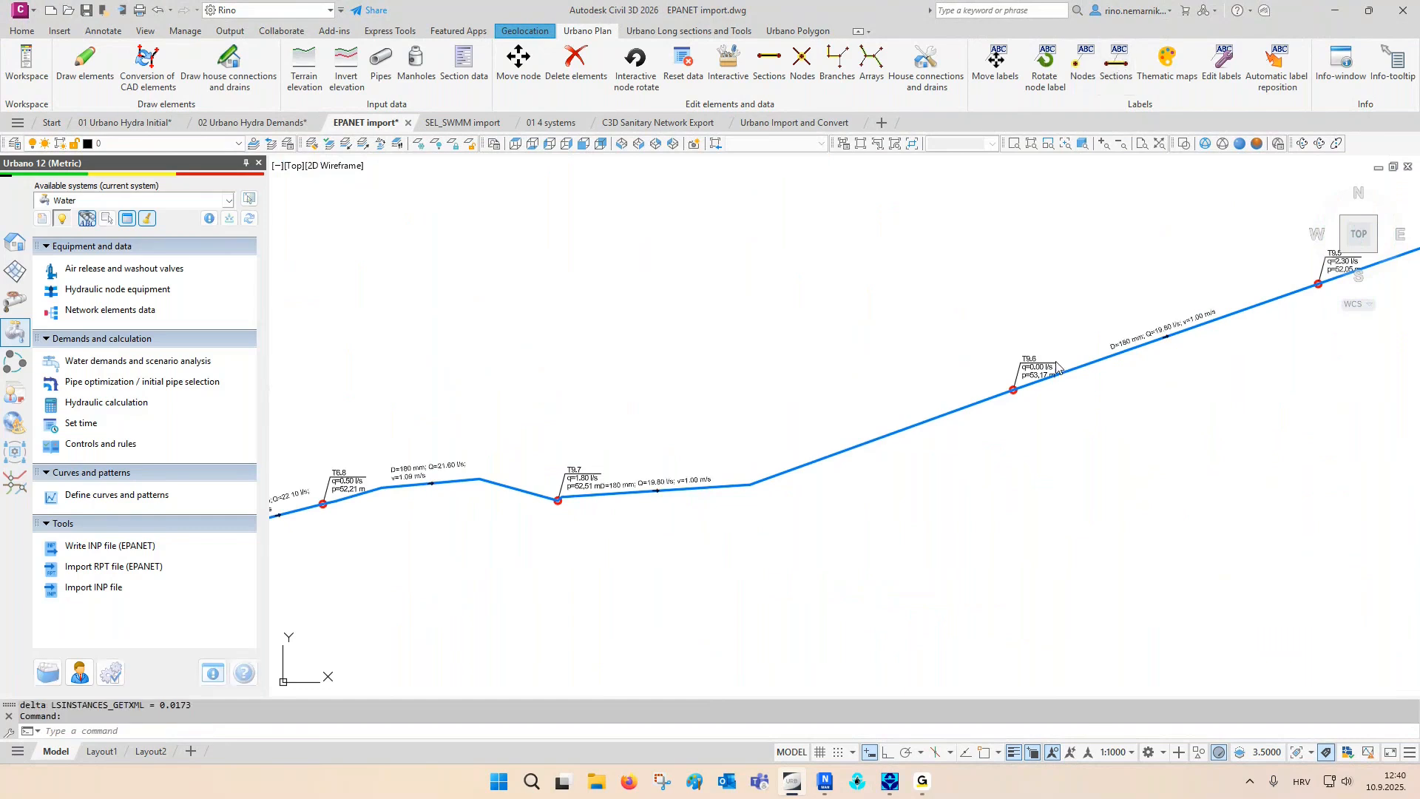
# - Review the hydraulic result labels on the nodes and sections from T9.6 through T9.5 to T9.4
pyautogui.moveTo(1197, 341)
pyautogui.mouseDown(button='middle')
pyautogui.moveTo(1065, 377)
pyautogui.moveTo(979, 428)
pyautogui.moveTo(946, 426)
pyautogui.mouseUp(button='middle')
pyautogui.scroll(2, 1139, 342)
pyautogui.moveTo(1115, 343); pyautogui.dragTo(844, 444, button='middle')
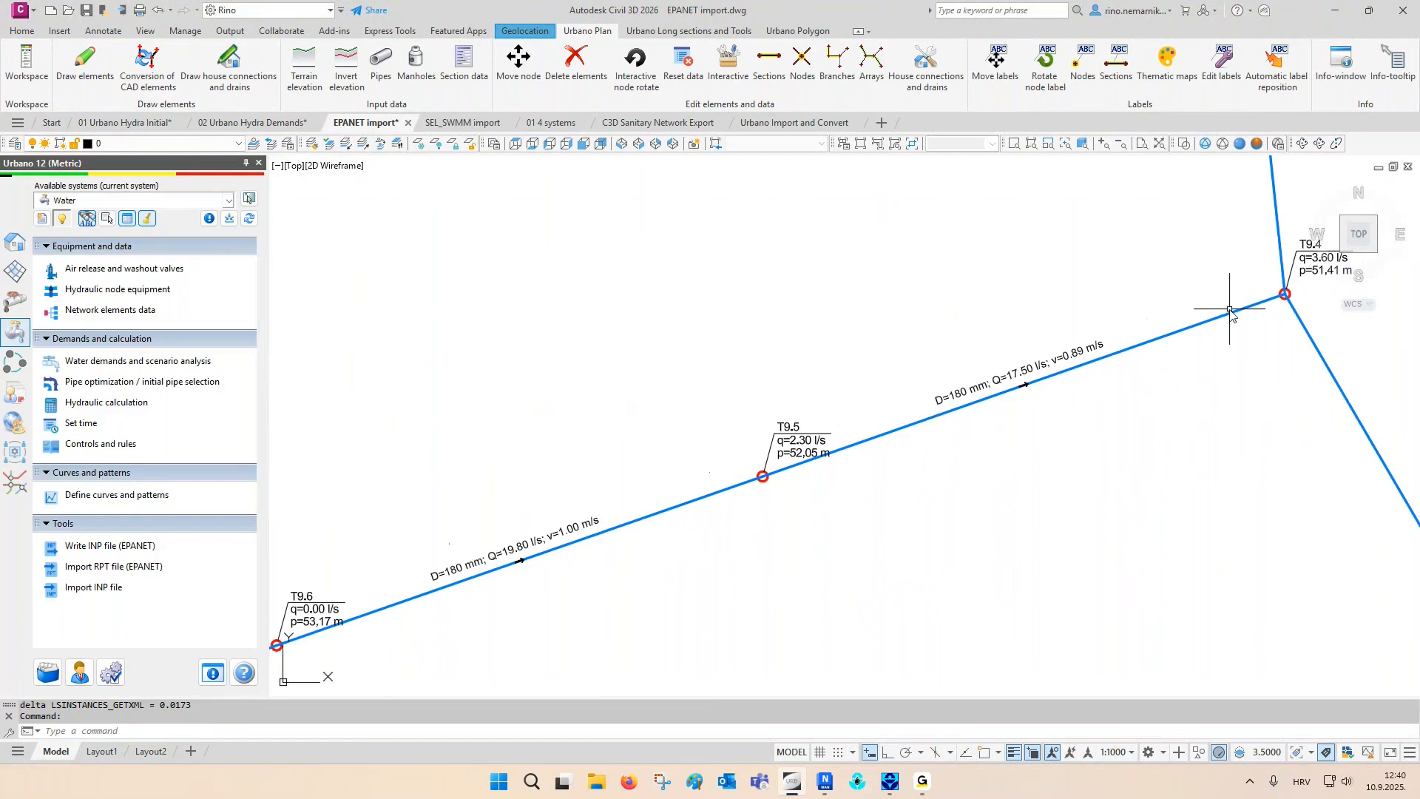
pyautogui.moveTo(1220, 317); pyautogui.dragTo(1119, 355, button='middle')
pyautogui.click(879, 275)
pyautogui.press('Escape')
pyautogui.press('Escape')
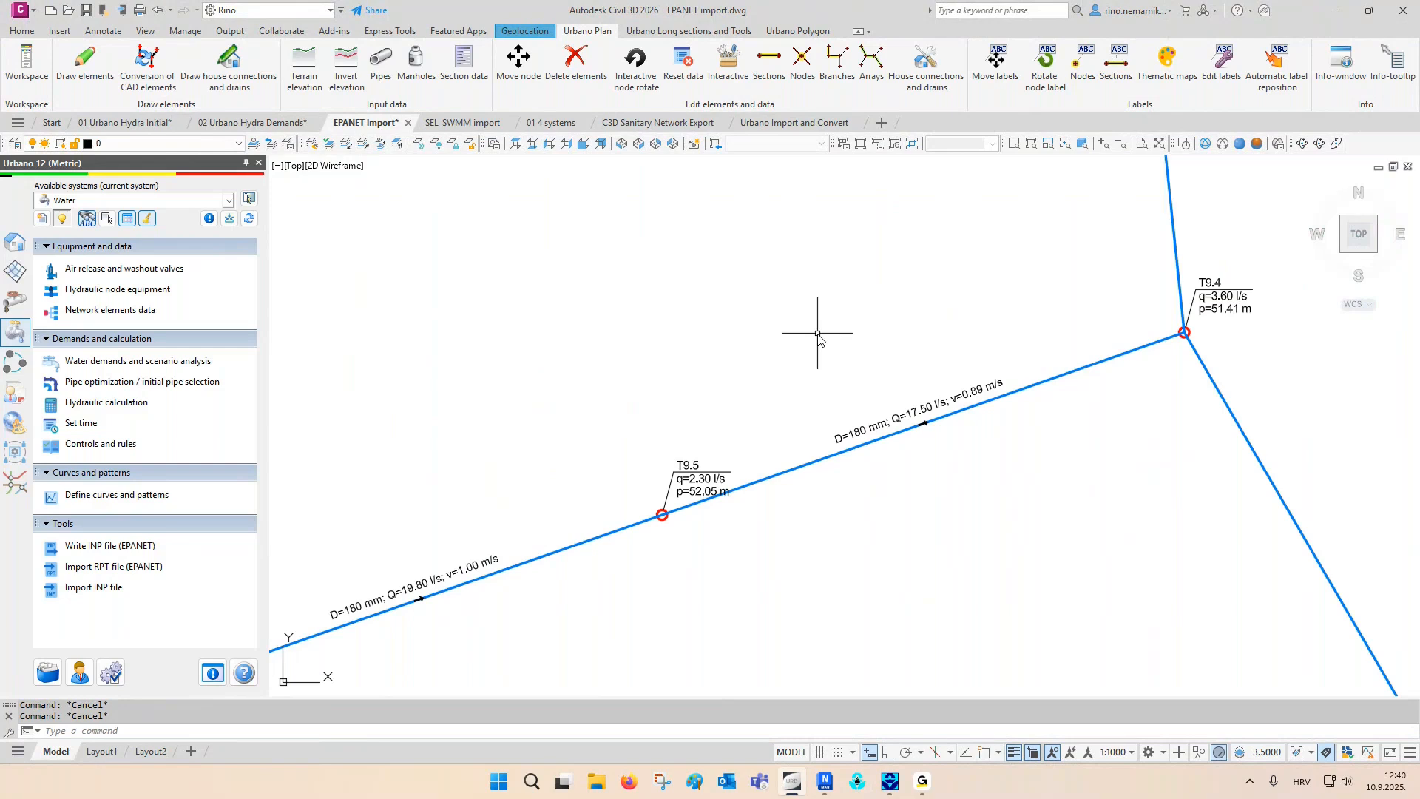
# - Switch to the SEL_SWMM import drawing, view the Selnica.inp model in SWMM 5.1 and close SWMM
pyautogui.click(474, 124)
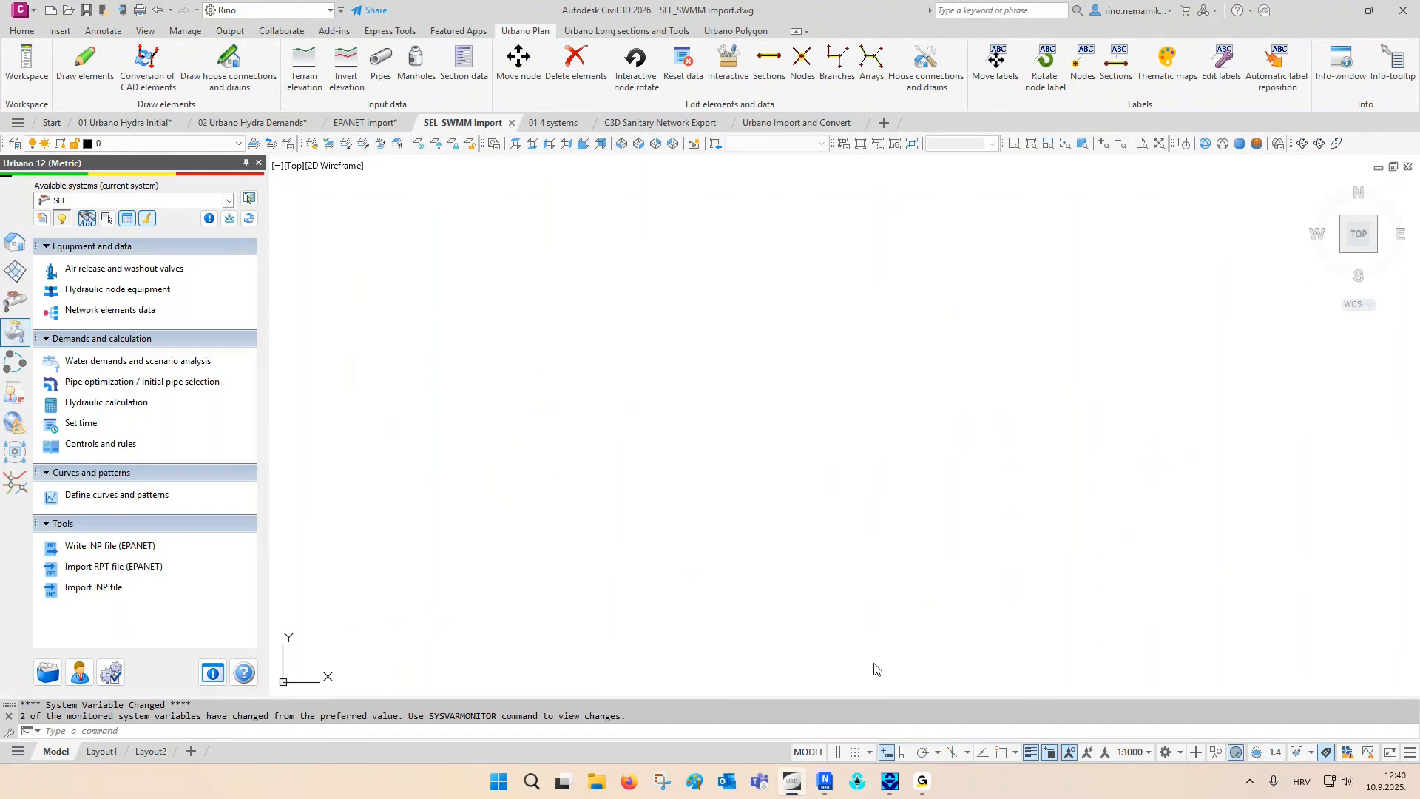
pyautogui.click(889, 788)
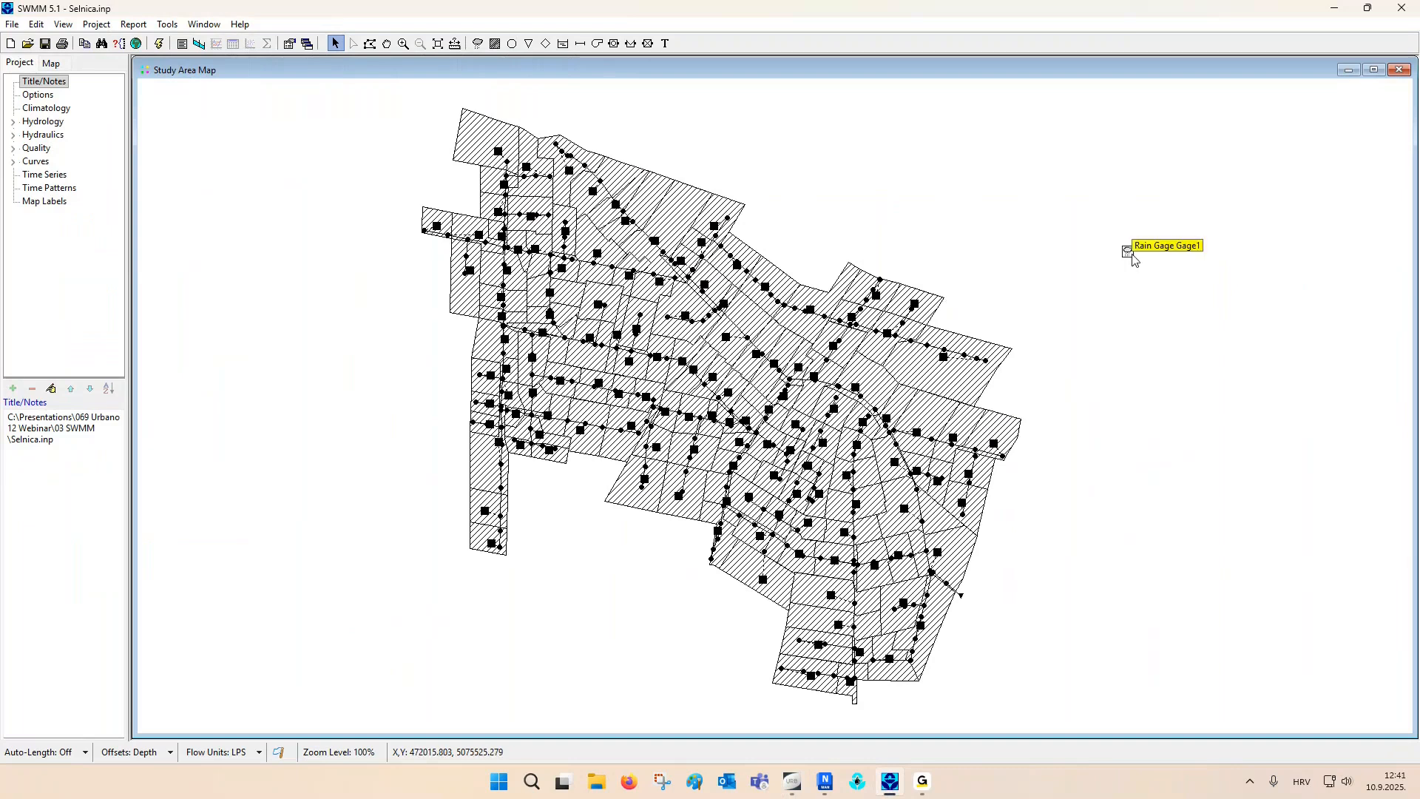
pyautogui.click(1401, 7)
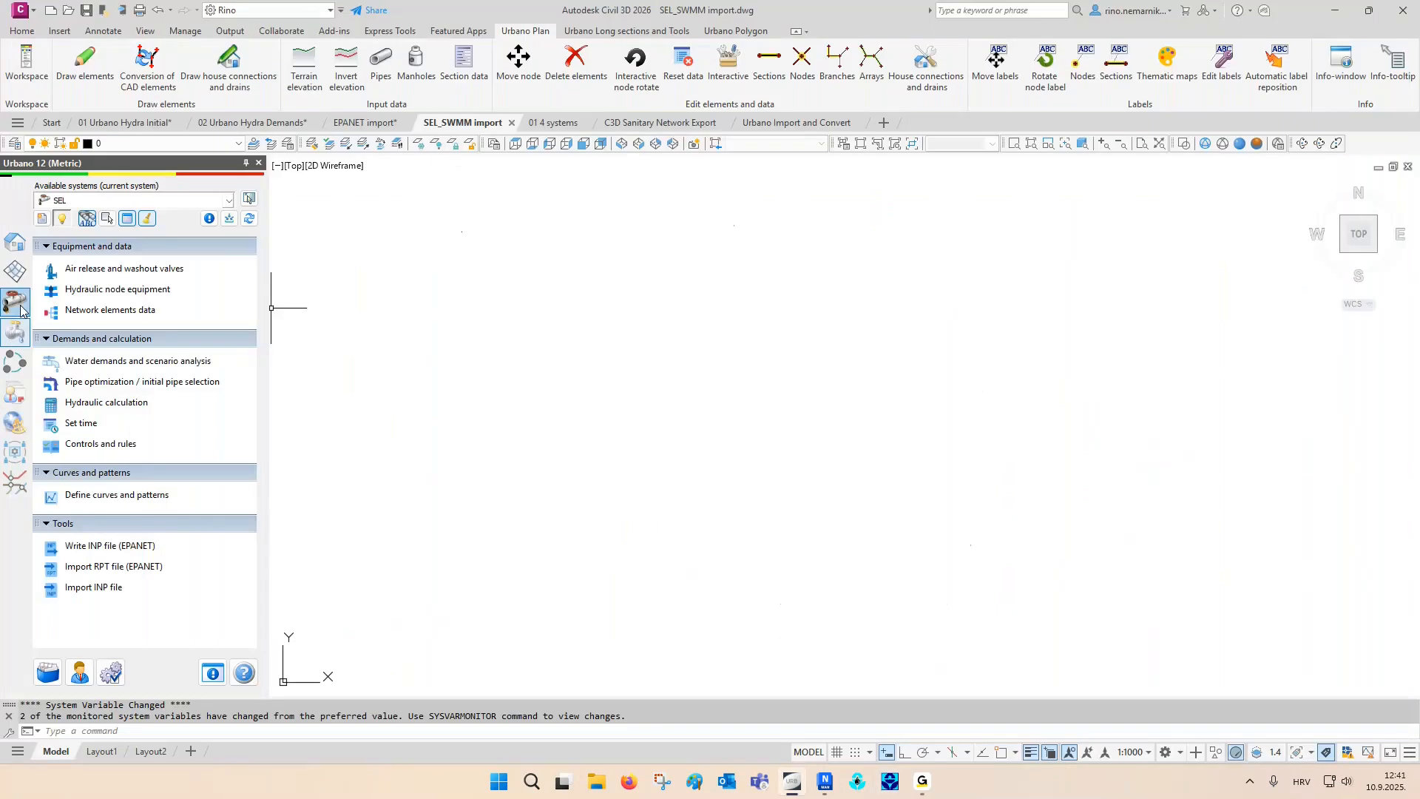
# - Import the SWMM INP file into the SEL sewer system with the terrain input type From SWMM
pyautogui.click(15, 302)
pyautogui.scroll(-4, 135, 404)
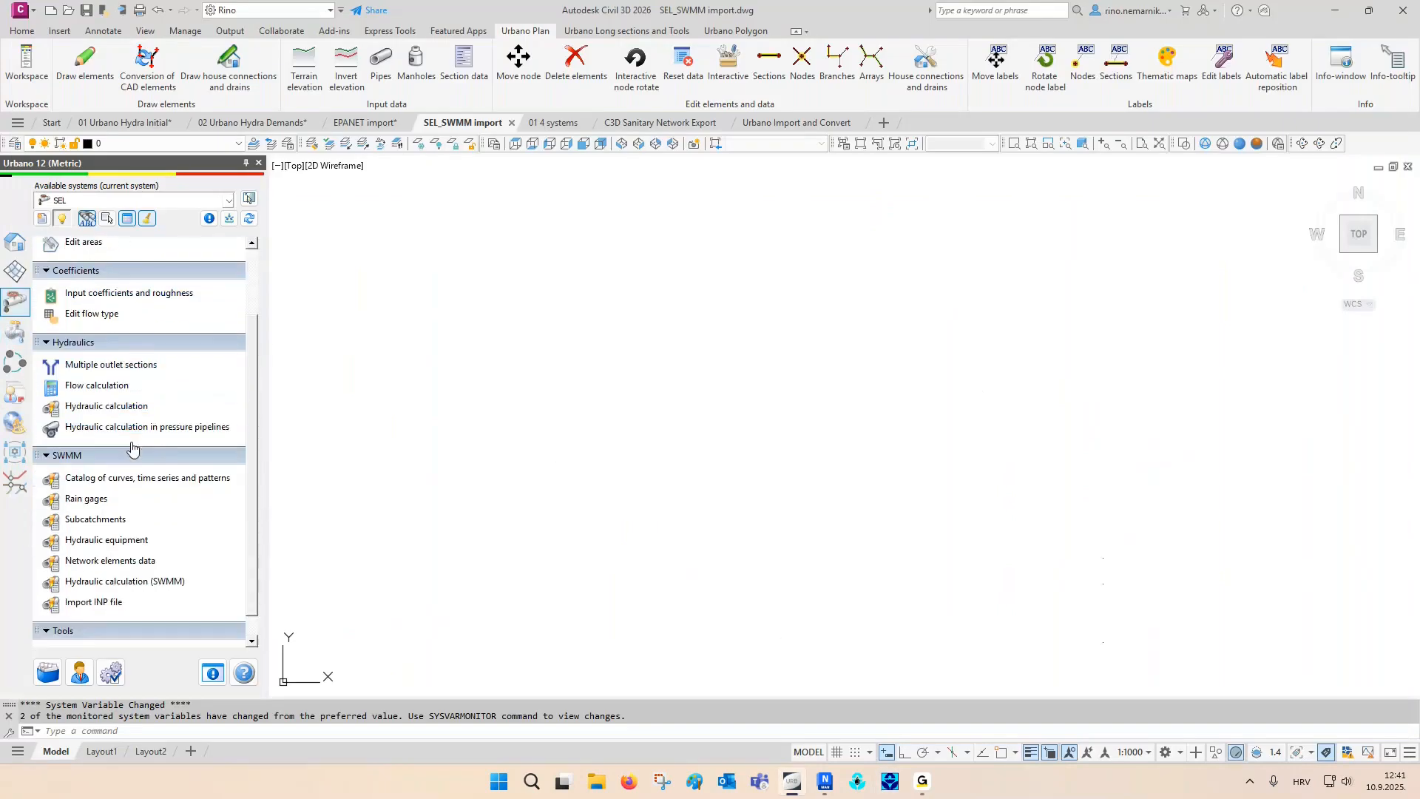
pyautogui.click(96, 602)
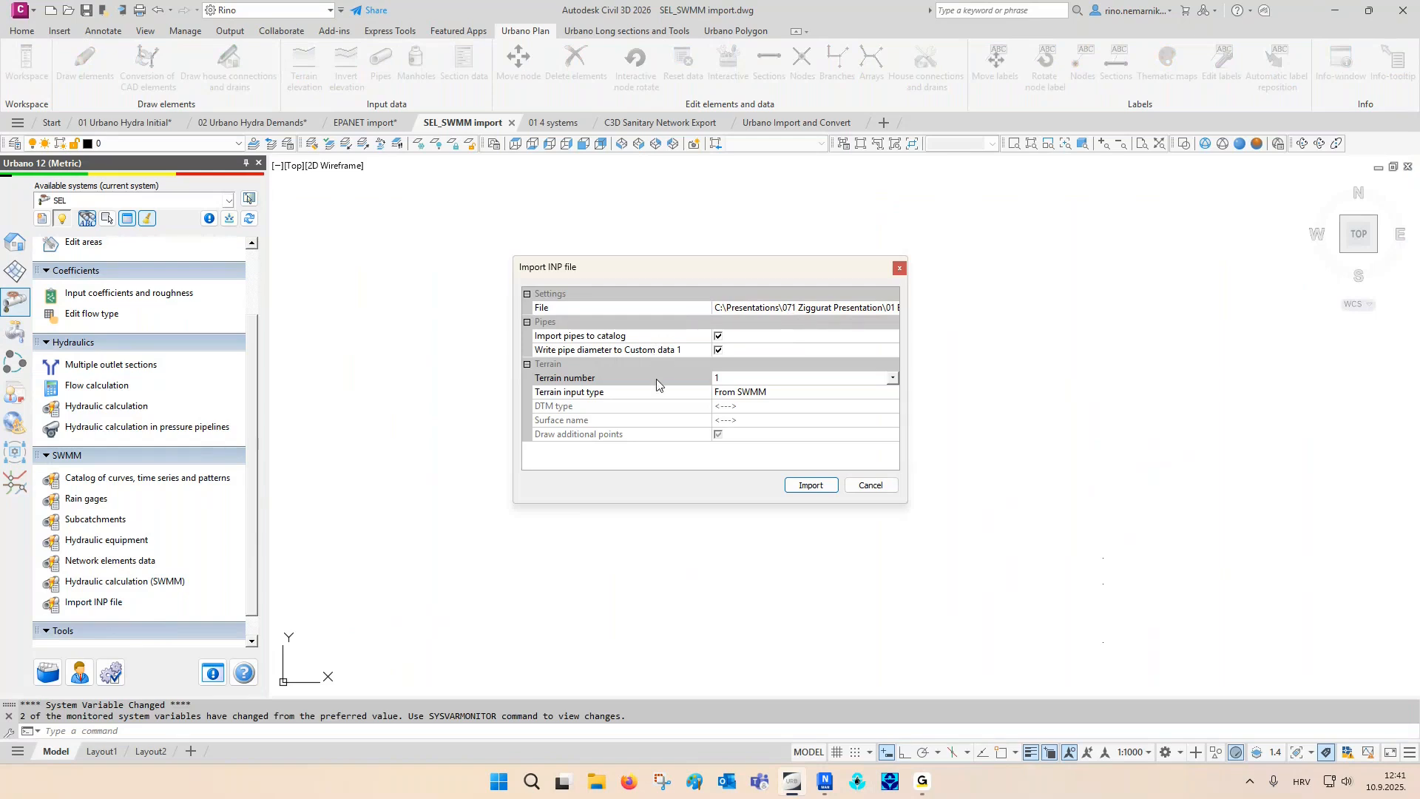
pyautogui.click(774, 393)
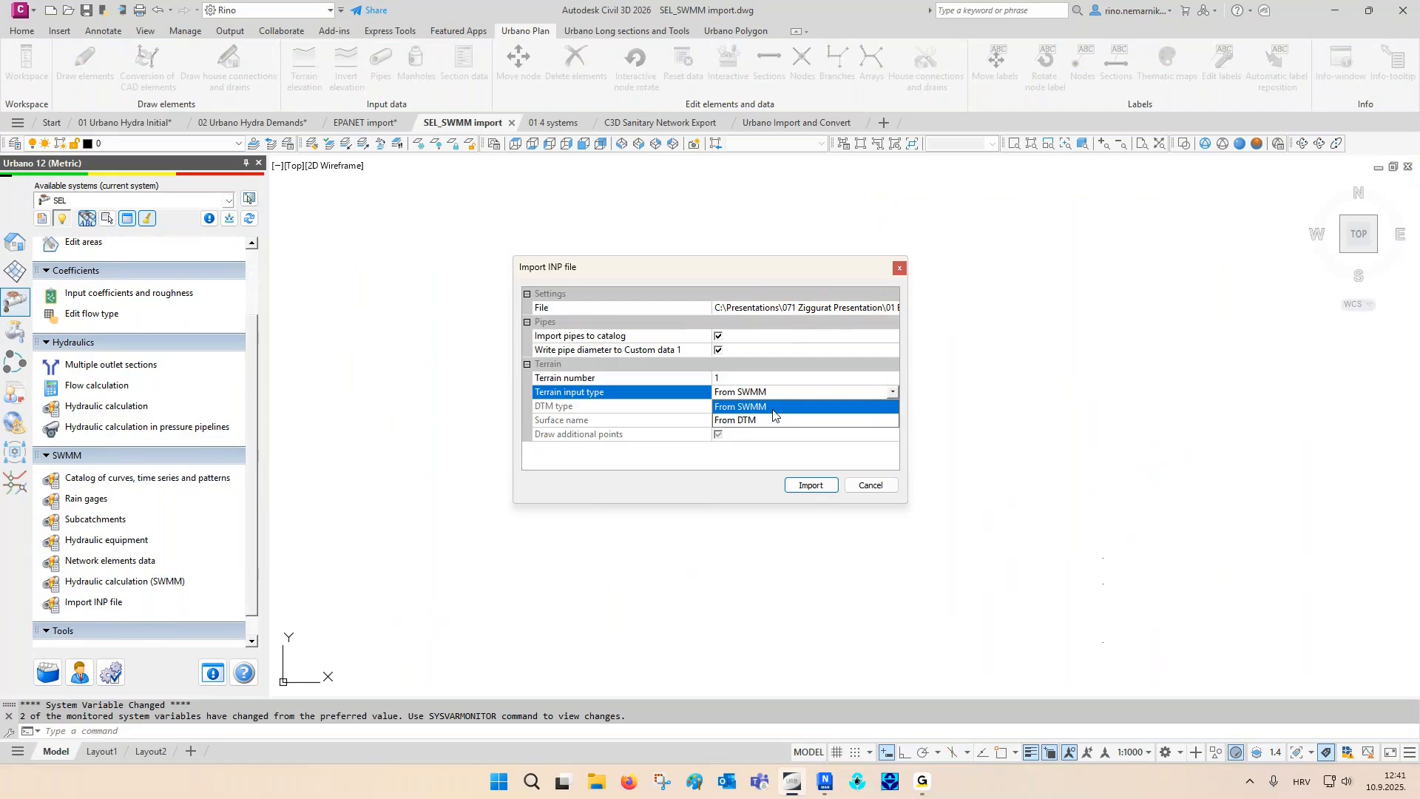
pyautogui.click(775, 408)
pyautogui.click(808, 488)
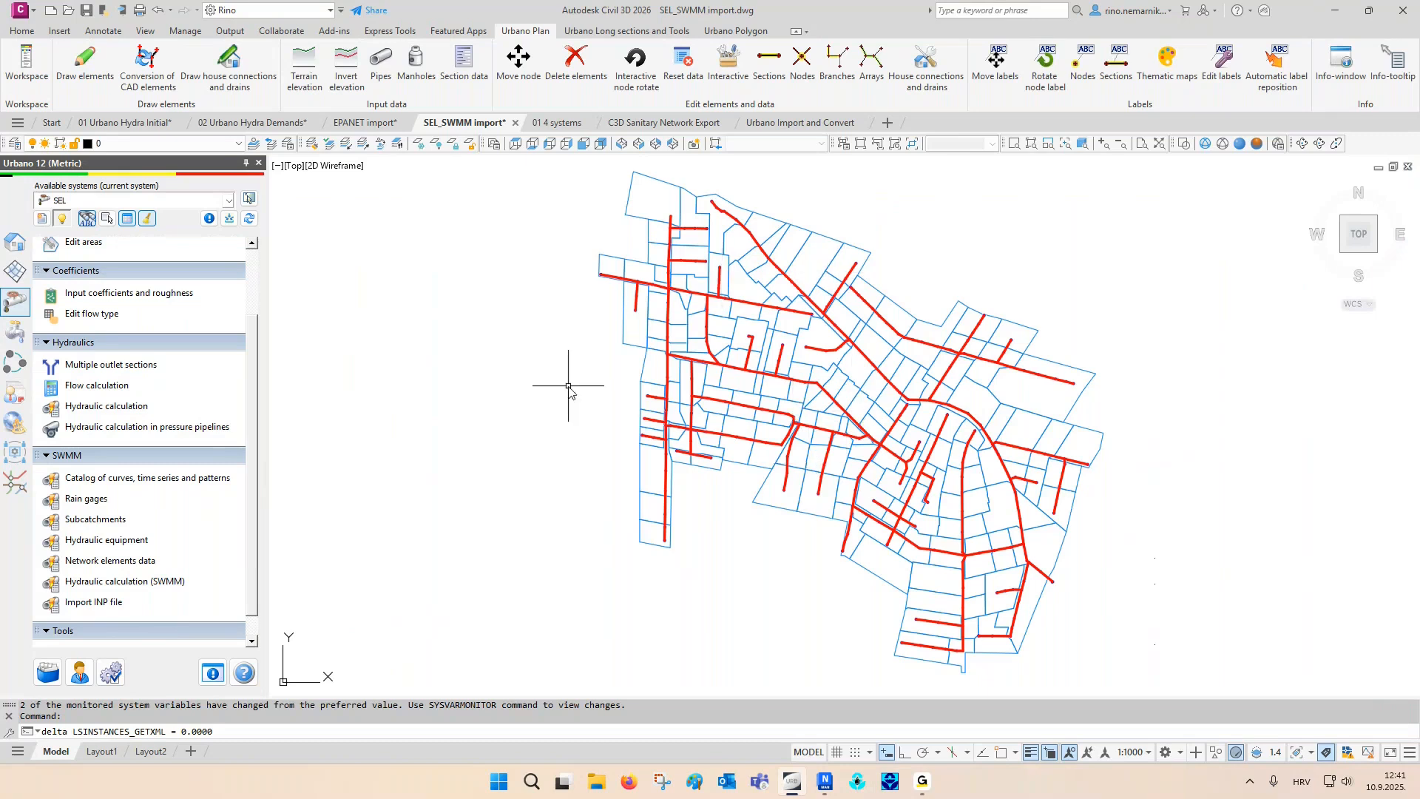
# - Label the imported nodes and apply the 1 Catchment area label to all catchment areas
pyautogui.click(1082, 68)
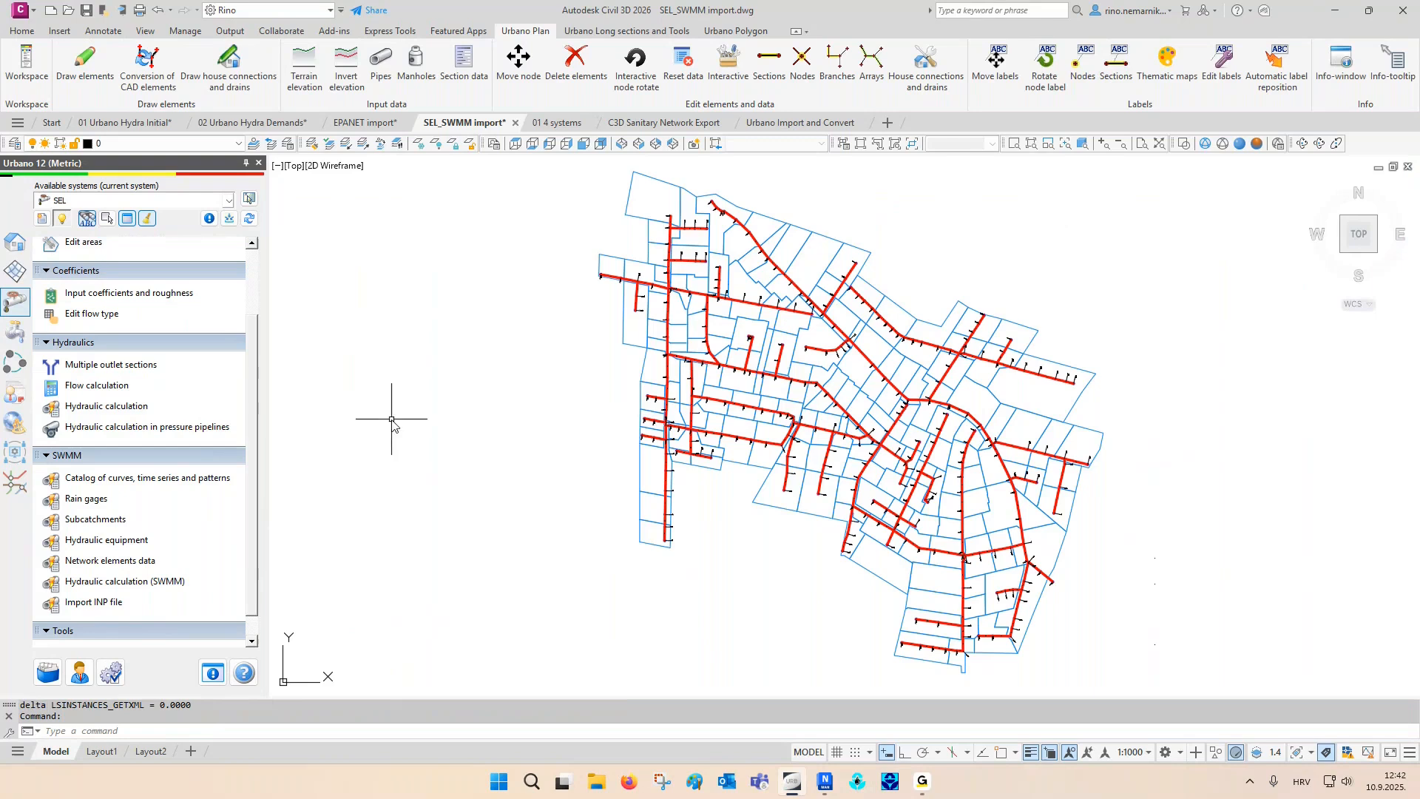
pyautogui.scroll(1, 99, 245)
pyautogui.click(84, 244)
pyautogui.click(1381, 233)
pyautogui.click(1310, 559)
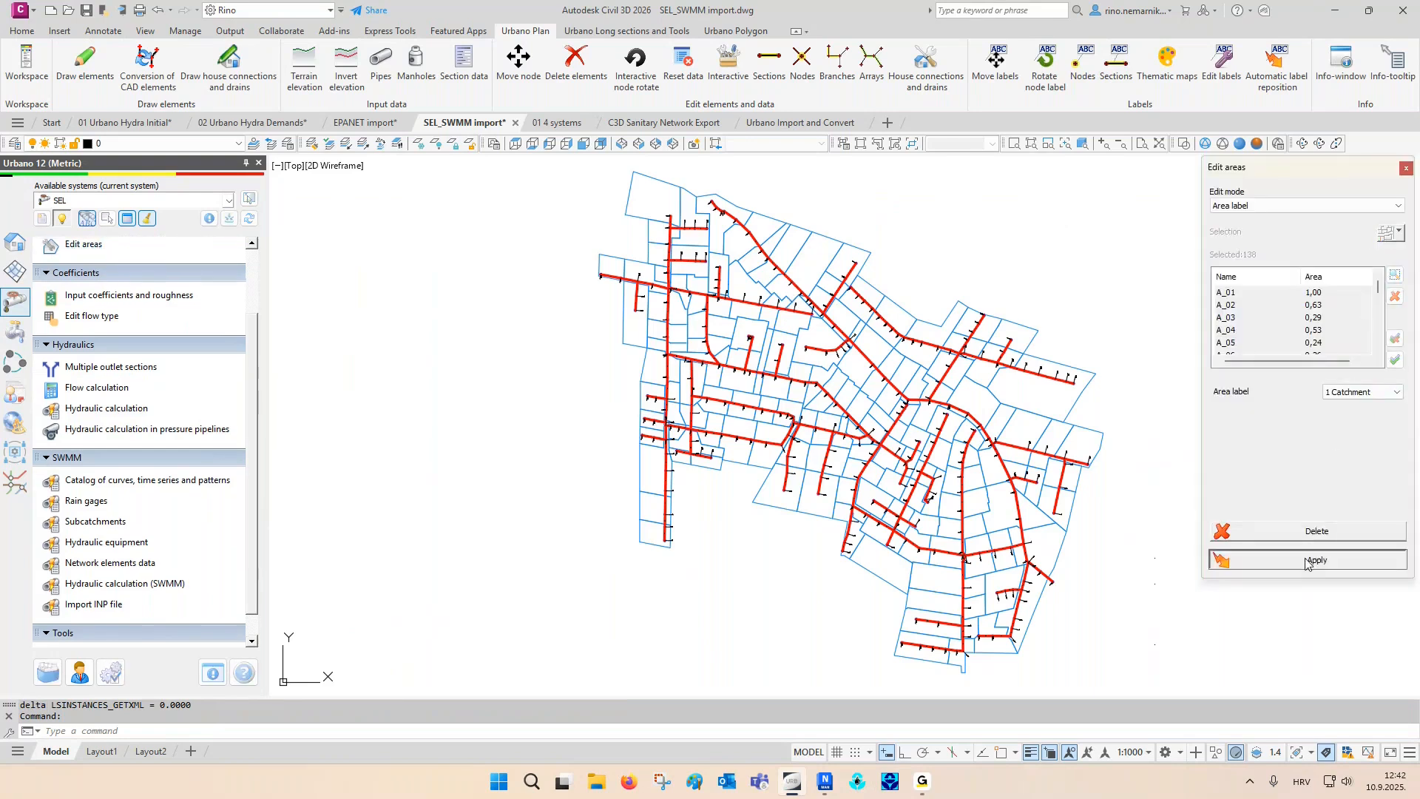
pyautogui.click(1403, 169)
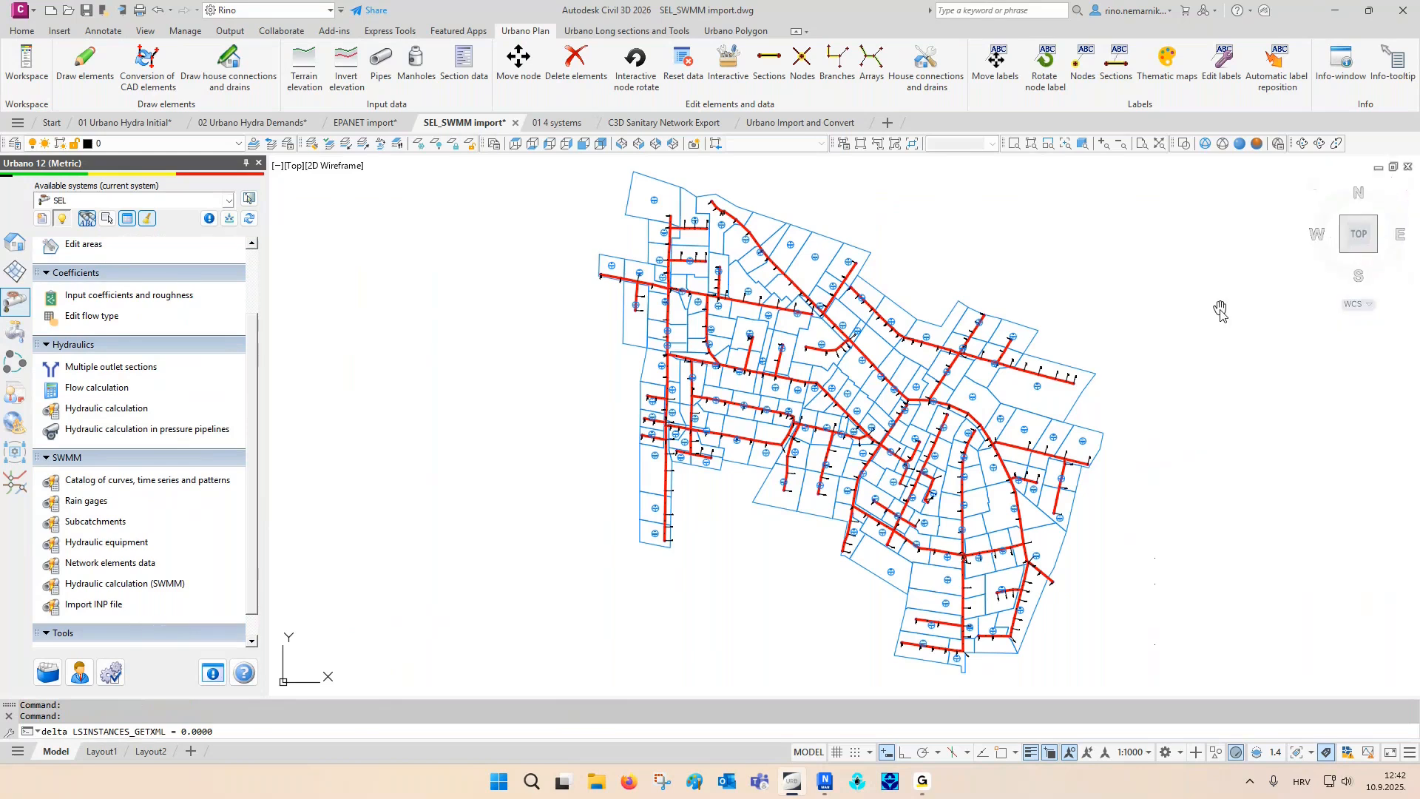
# - Examine the catchment label of area A_83 and the elevation label of node RO20
pyautogui.moveTo(1220, 308); pyautogui.dragTo(1144, 380, button='middle')
pyautogui.scroll(12, 882, 437)
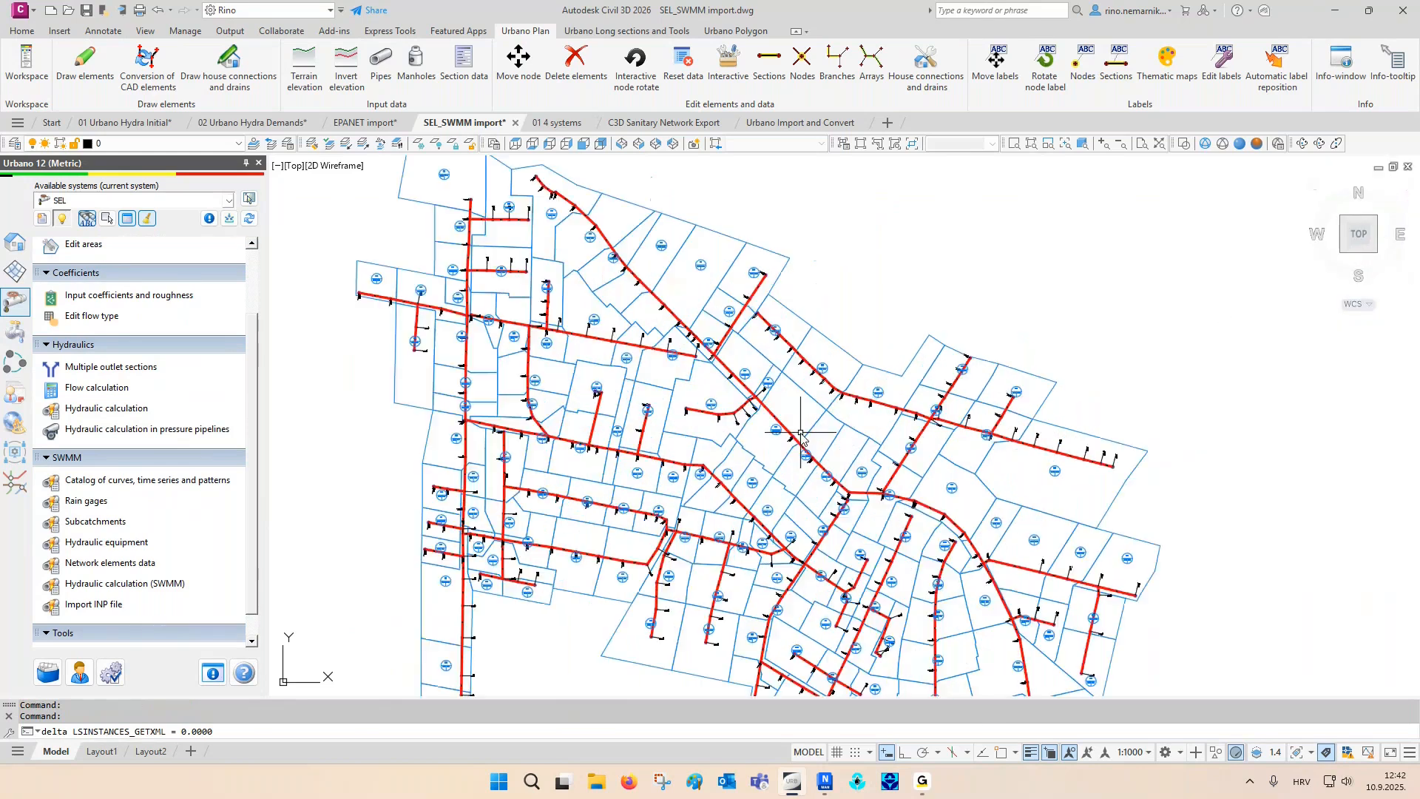
pyautogui.moveTo(678, 420); pyautogui.dragTo(600, 372, button='middle')
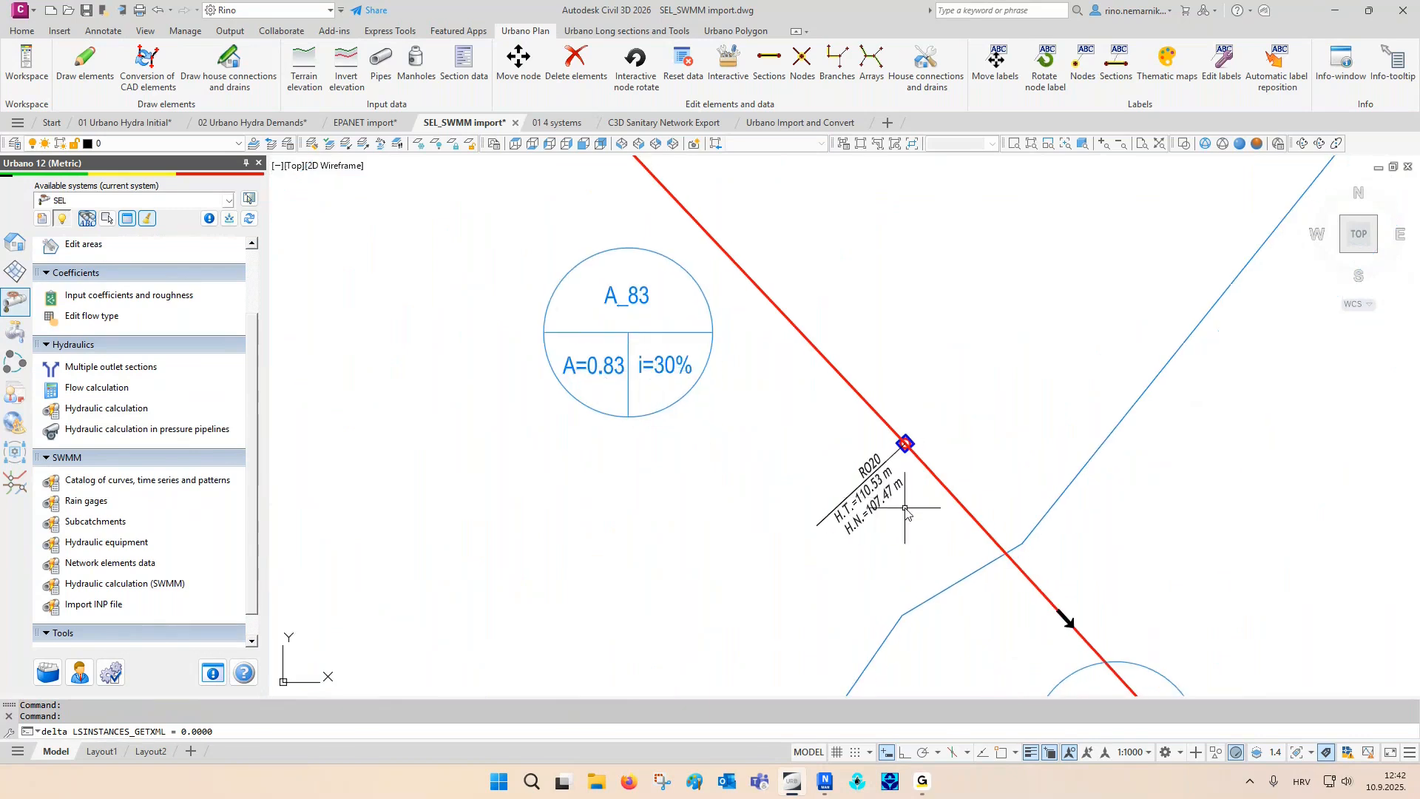
pyautogui.scroll(5, 910, 507)
pyautogui.moveTo(889, 528); pyautogui.dragTo(834, 474, button='middle')
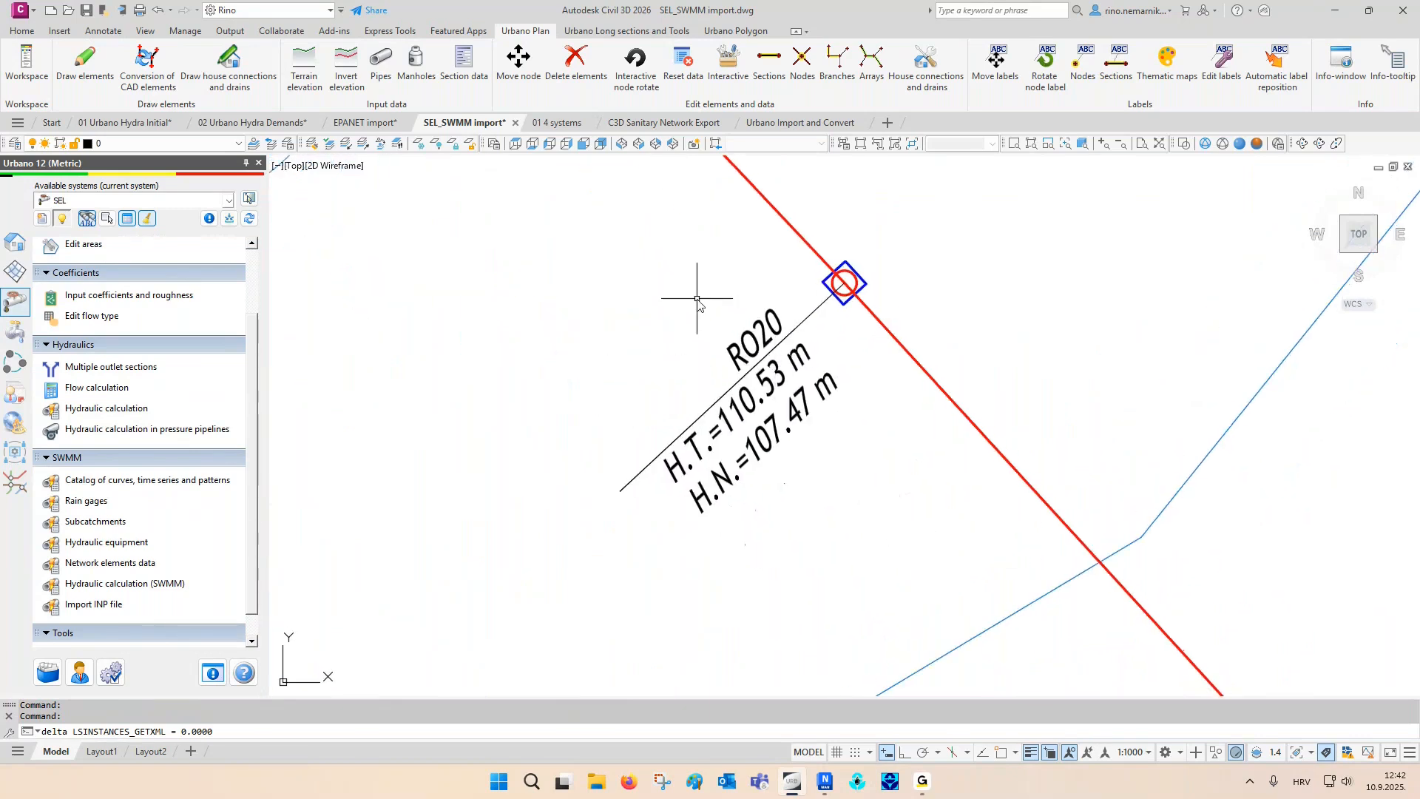
pyautogui.scroll(-7, 700, 313)
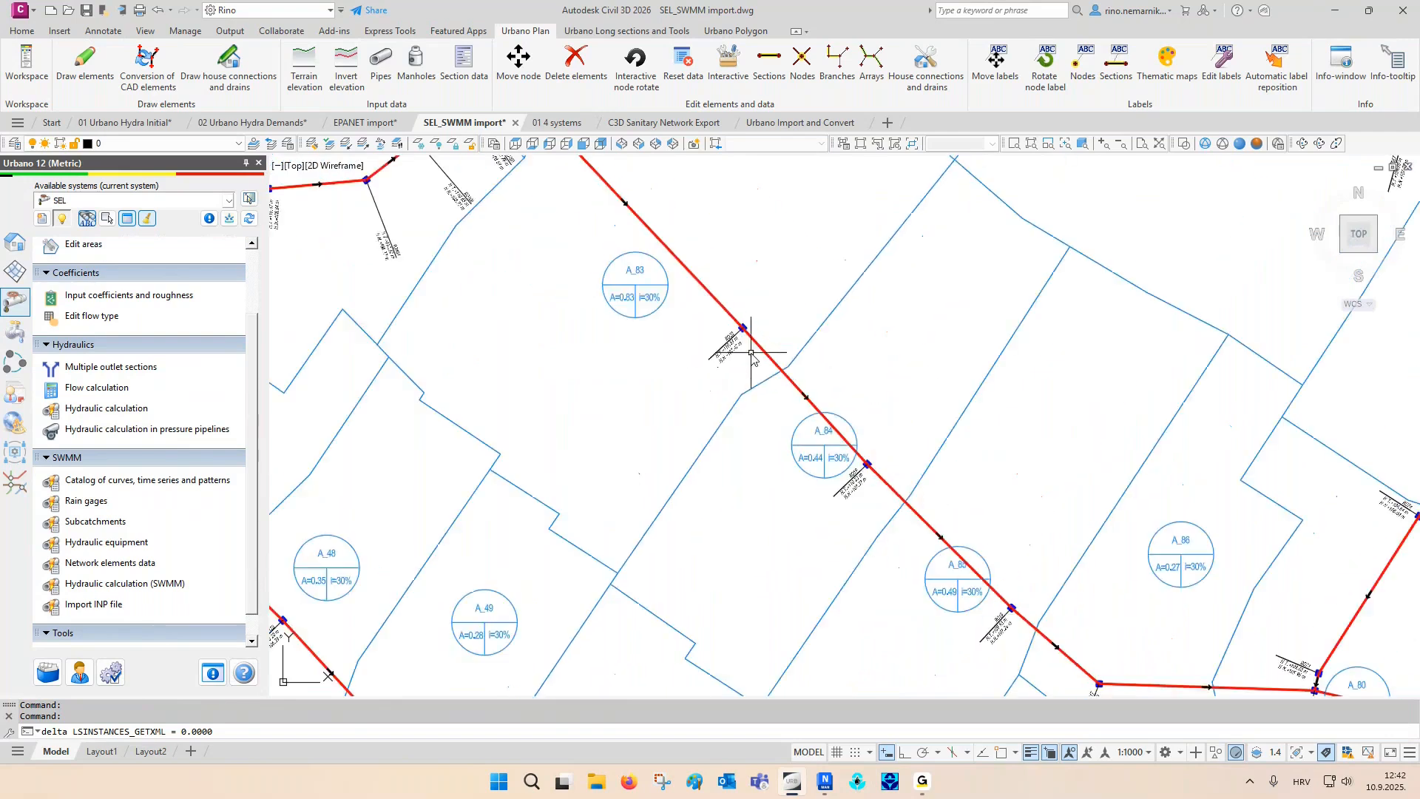
# - Follow the main sewer downstream and examine the label of outfall node RO1
pyautogui.scroll(-5, 769, 363)
pyautogui.moveTo(789, 378); pyautogui.dragTo(653, 201, button='middle')
pyautogui.moveTo(1015, 531); pyautogui.dragTo(913, 368, button='middle')
pyautogui.scroll(8, 913, 368)
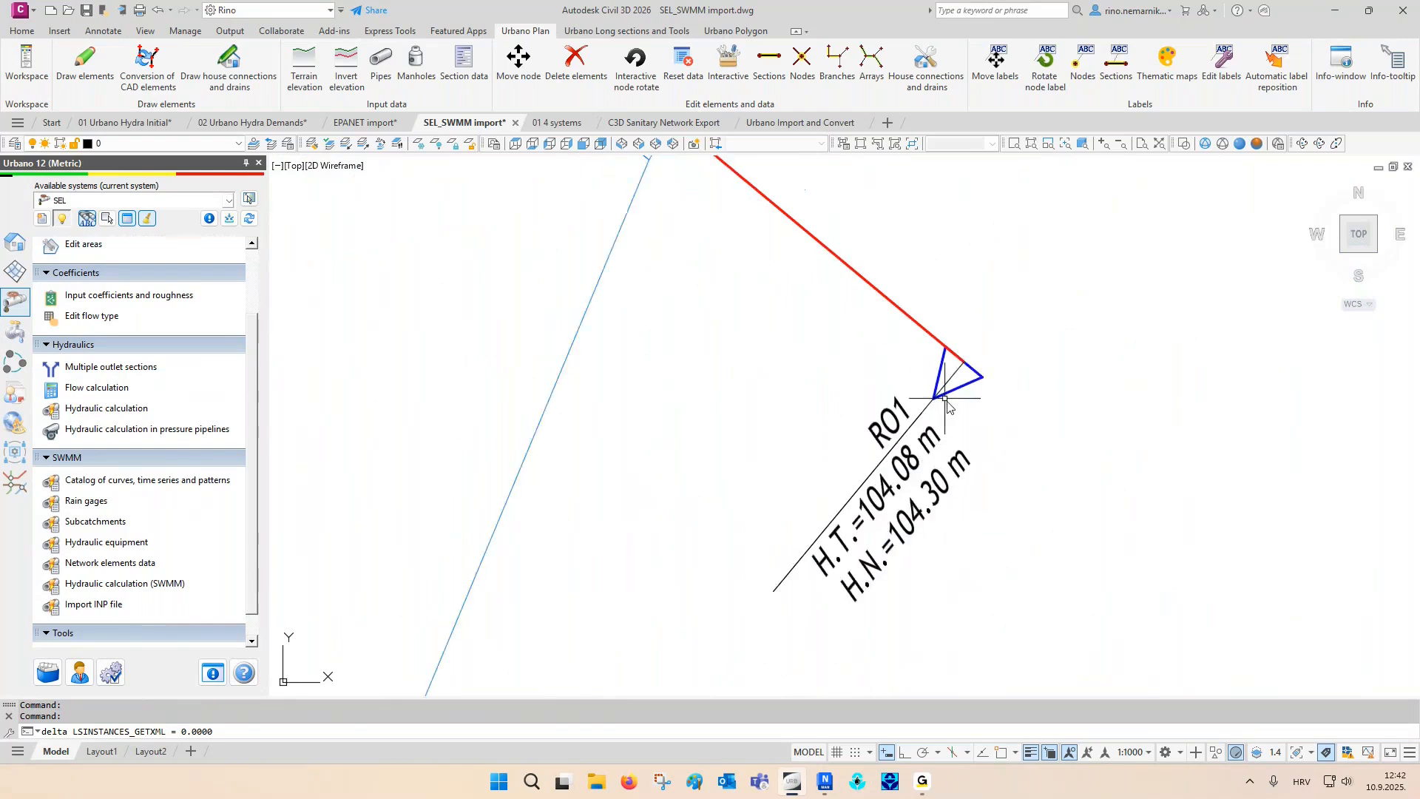
pyautogui.press('Escape')
pyautogui.scroll(-8, 806, 517)
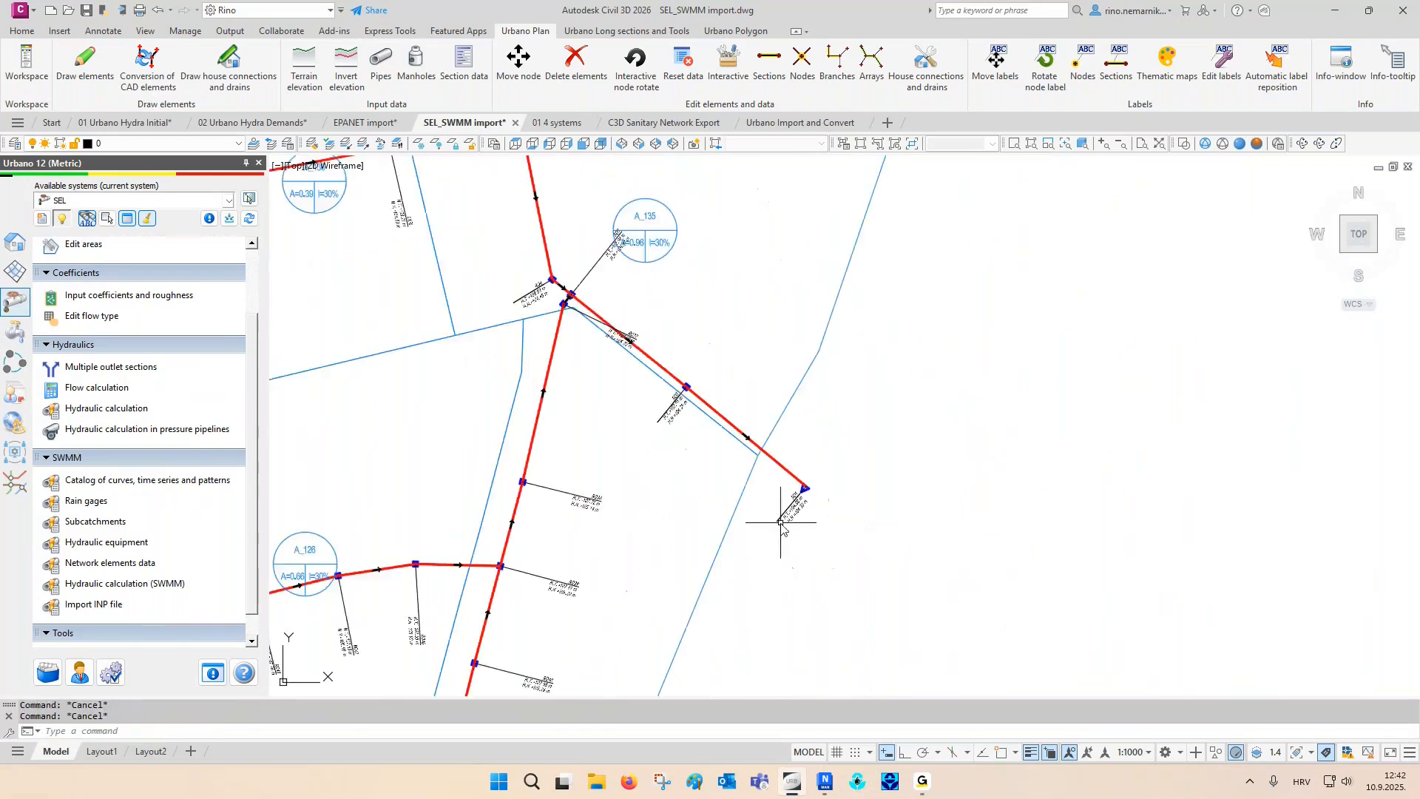
pyautogui.scroll(-6, 806, 525)
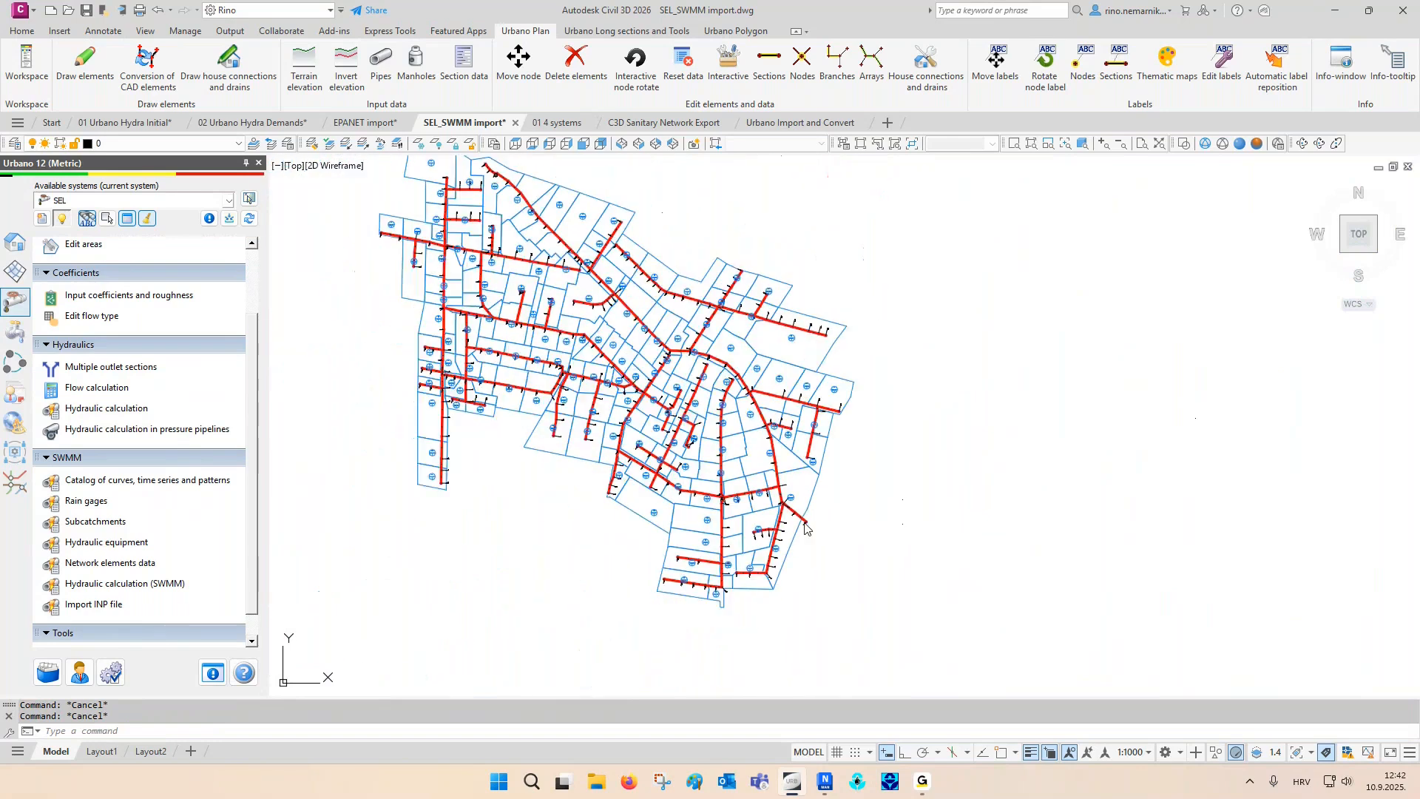
# - Draw Sewage_Main_1000/100 long sections of all arrays in a 10-row, 9-column grid beside the network plan
pyautogui.click(14, 242)
pyautogui.scroll(-3, 107, 395)
pyautogui.doubleClick(137, 437)
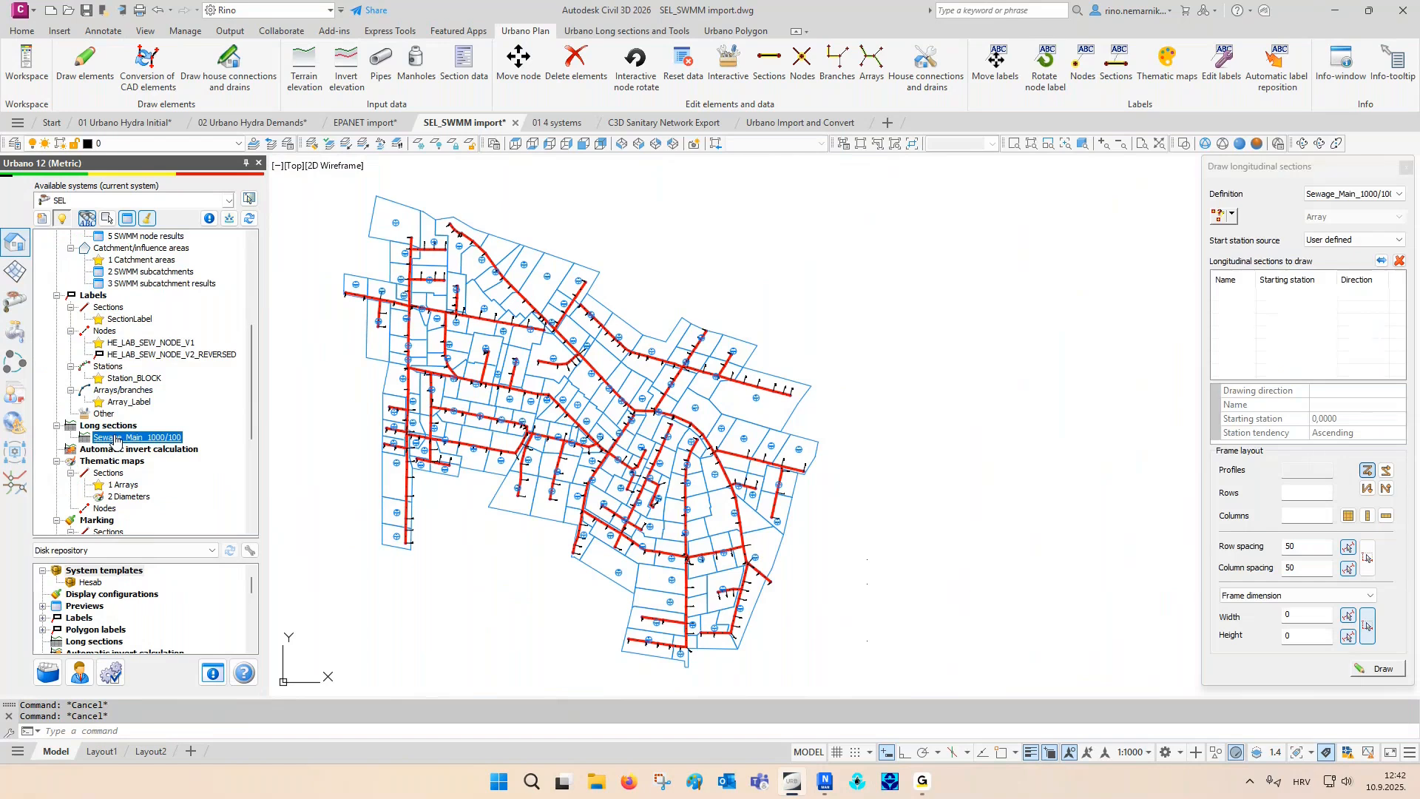
pyautogui.click(1231, 215)
pyautogui.click(1253, 256)
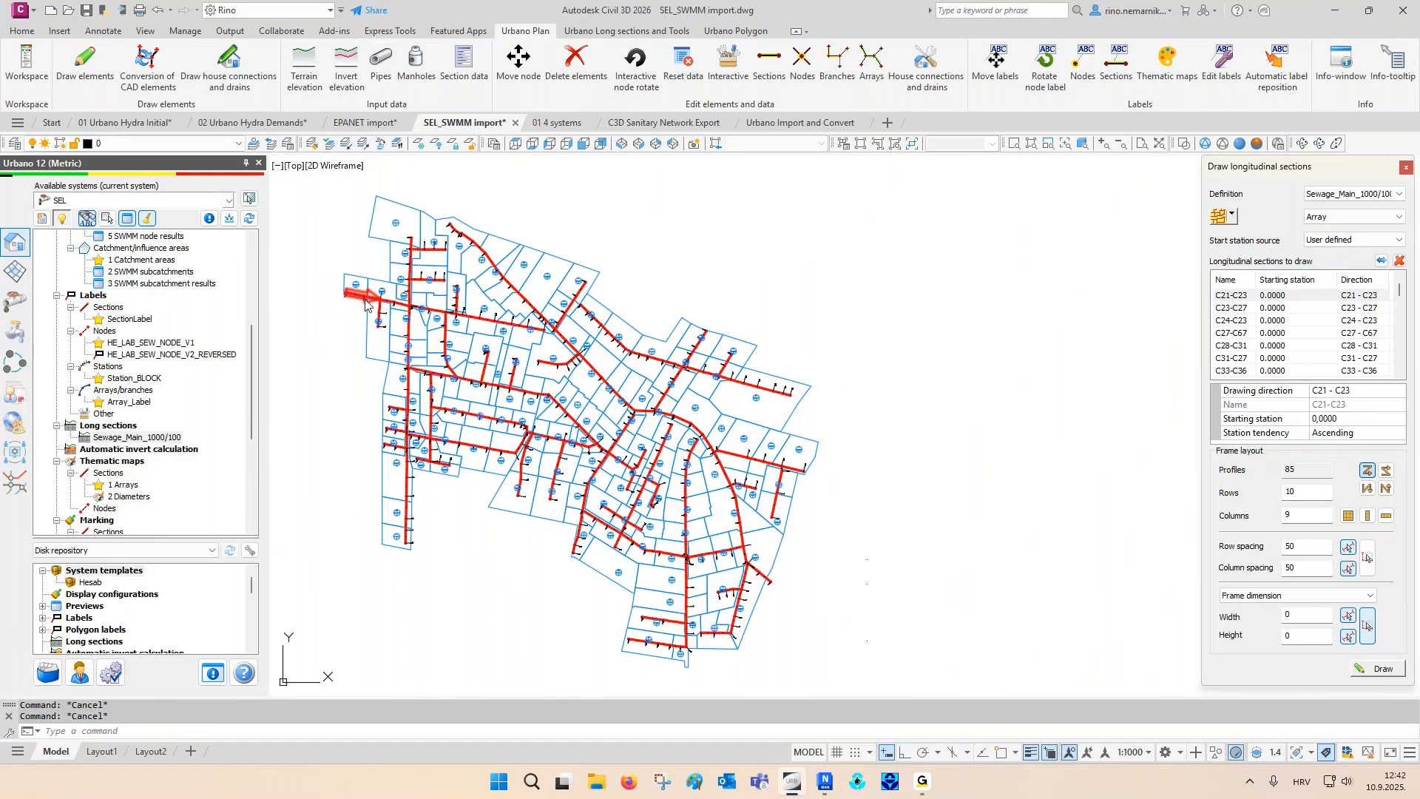
pyautogui.moveTo(1303, 471); pyautogui.dragTo(1265, 481)
pyautogui.click(1384, 669)
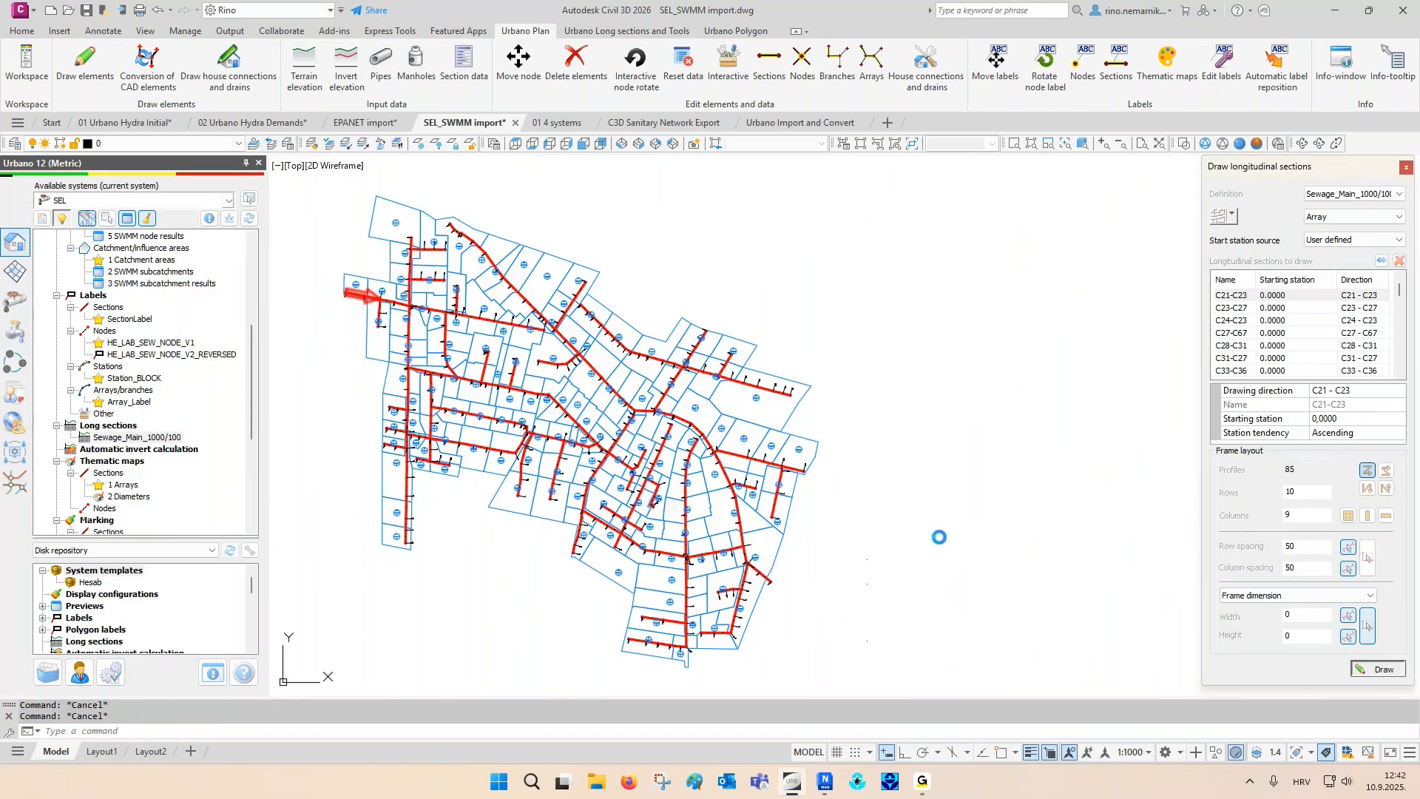
pyautogui.press('F3')
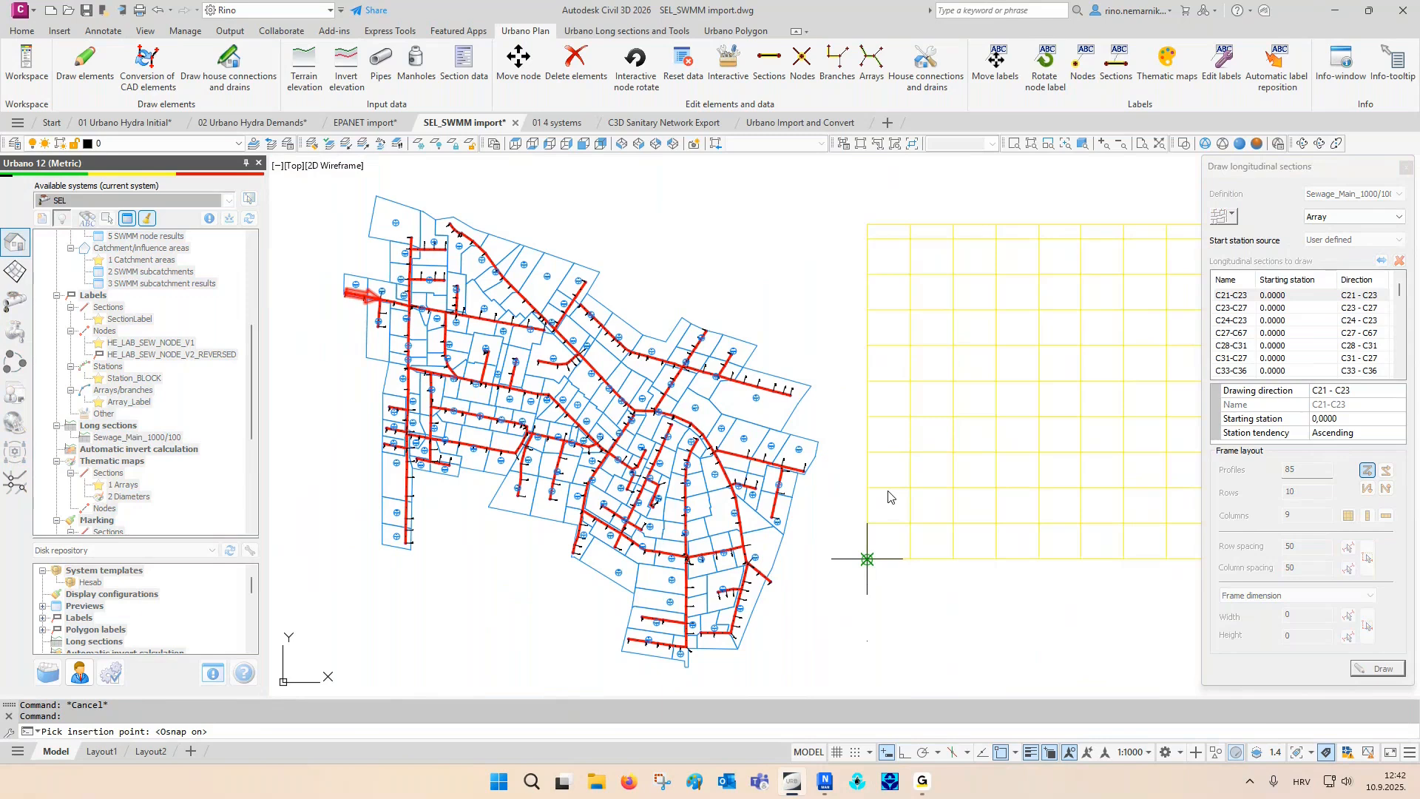
pyautogui.click(867, 560)
pyautogui.moveTo(905, 443); pyautogui.dragTo(846, 440, button='middle')
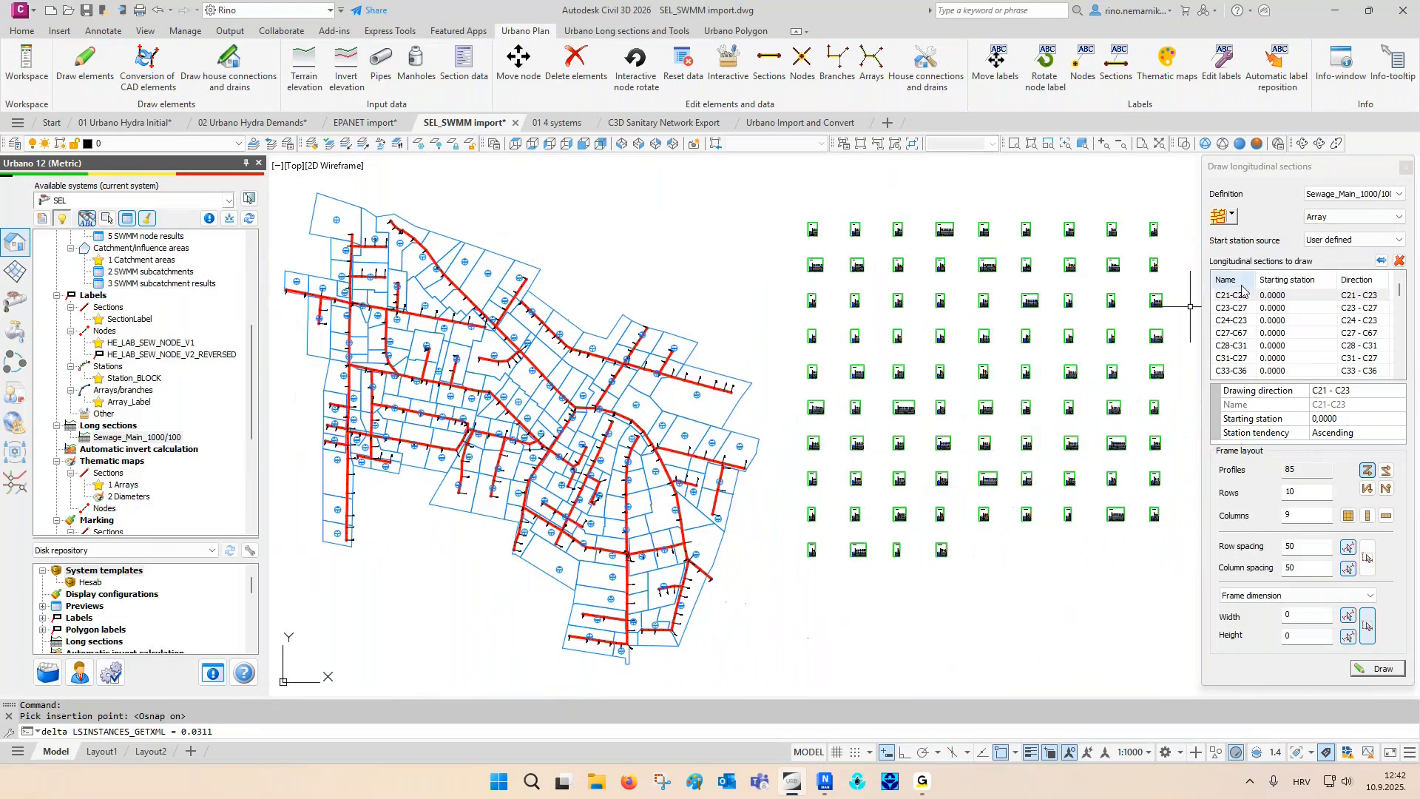
# - Select the main sewer path from starting node RO36 to ending node RO1 for a new long section
pyautogui.click(1231, 216)
pyautogui.click(1261, 272)
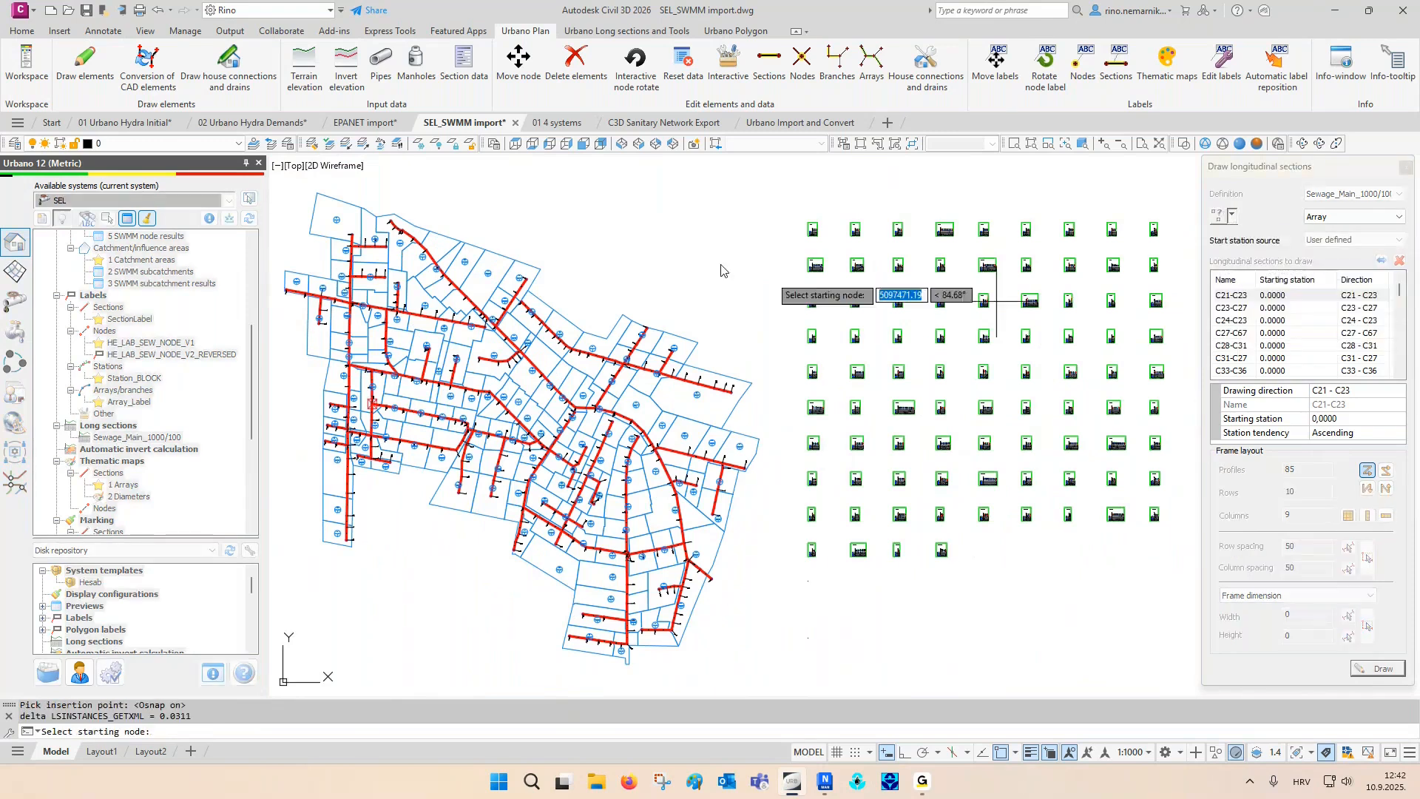
pyautogui.moveTo(665, 253); pyautogui.dragTo(699, 266, button='middle')
pyautogui.press('F3')
pyautogui.scroll(3, 443, 244)
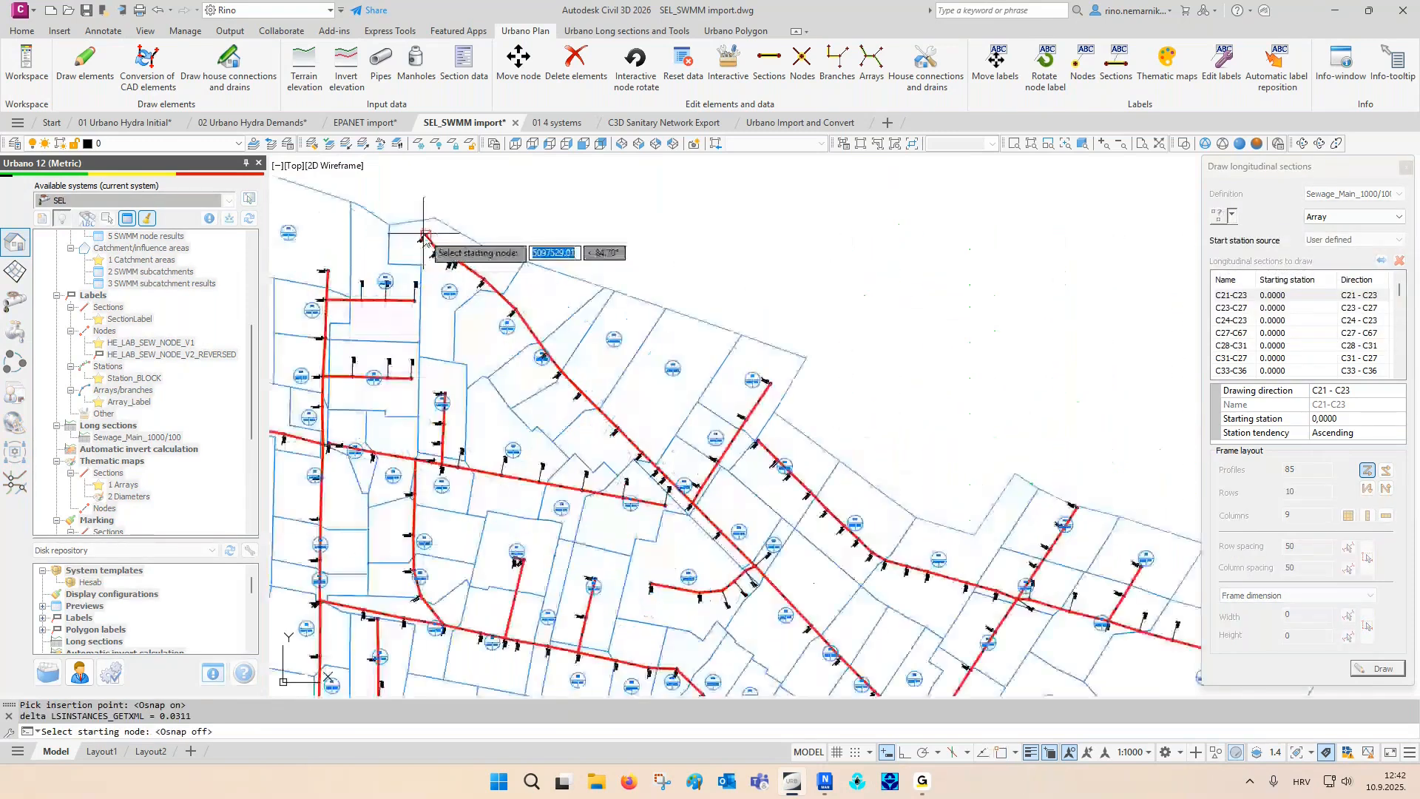
pyautogui.click(443, 244)
pyautogui.scroll(-4, 455, 244)
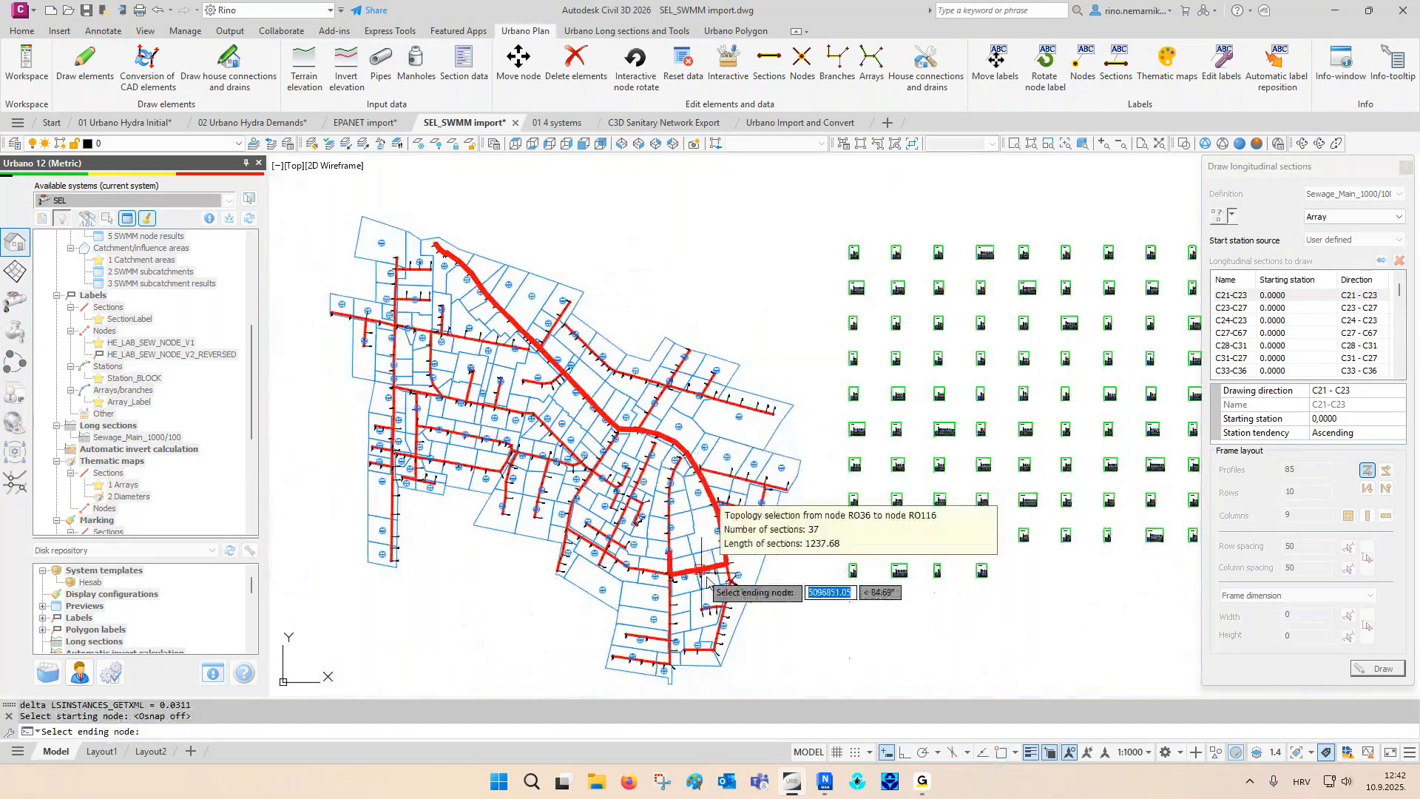
pyautogui.scroll(6, 707, 580)
pyautogui.click(760, 608)
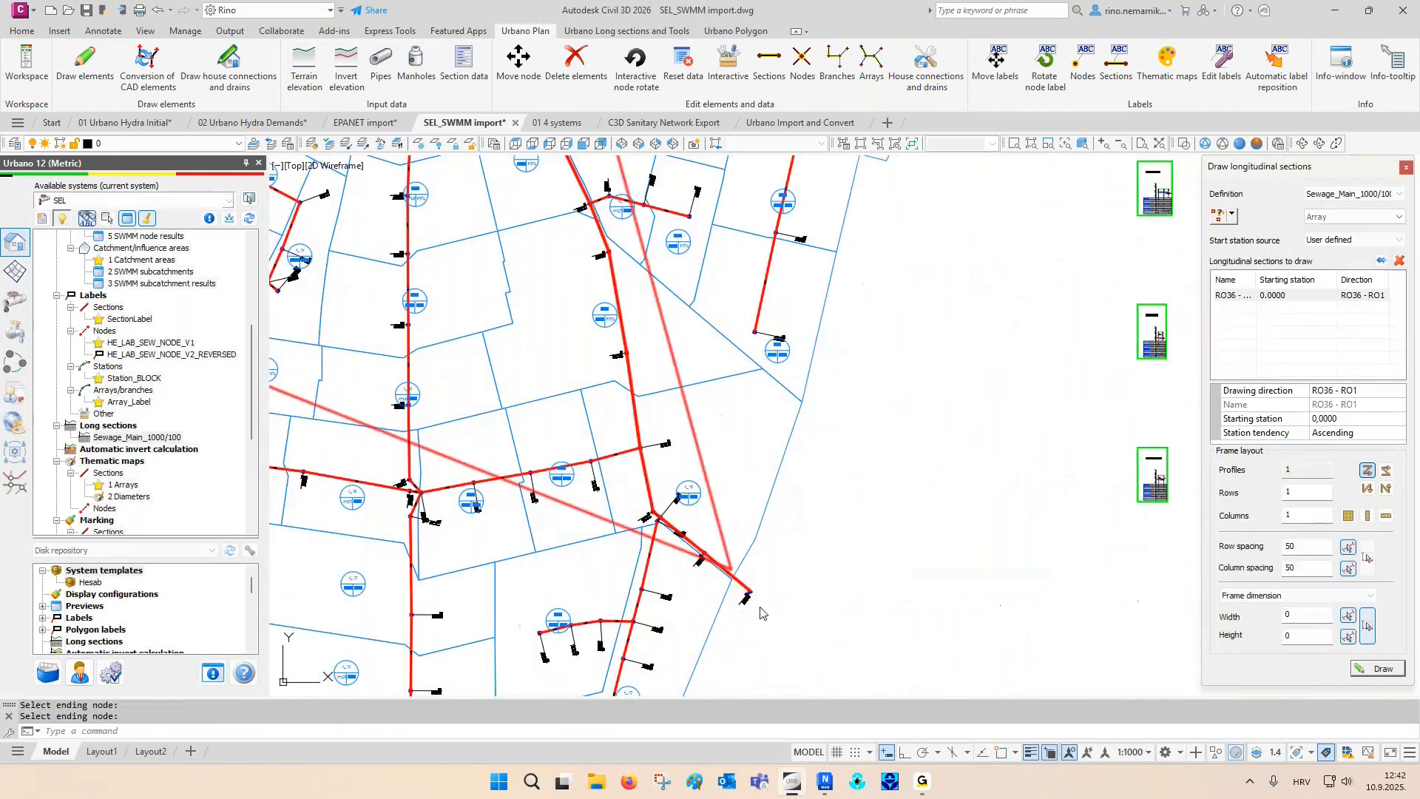
# - Draw the RO36 - RO1 long section below the grid of existing sections and inspect its upstream end
pyautogui.click(1376, 668)
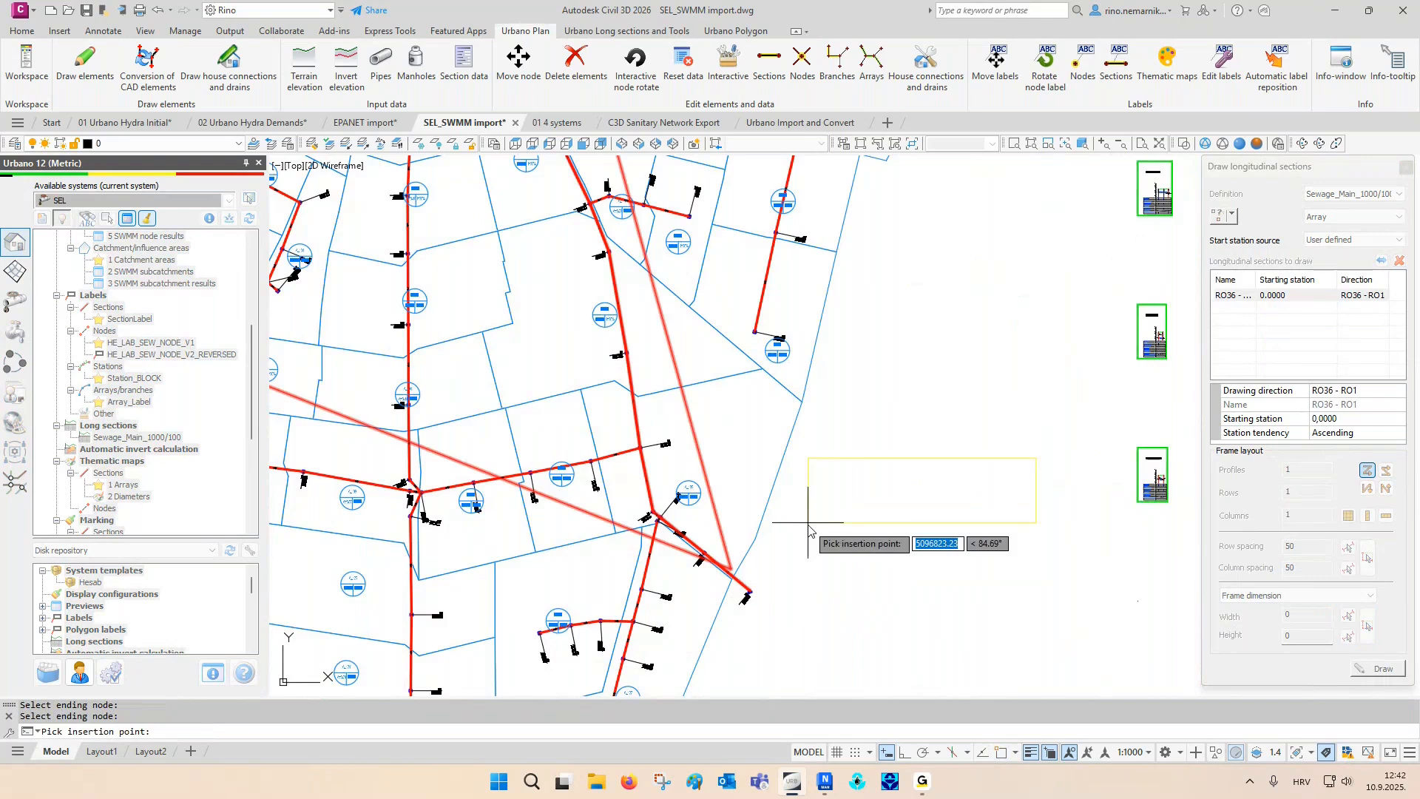
pyautogui.scroll(-2, 587, 470)
pyautogui.press('F3')
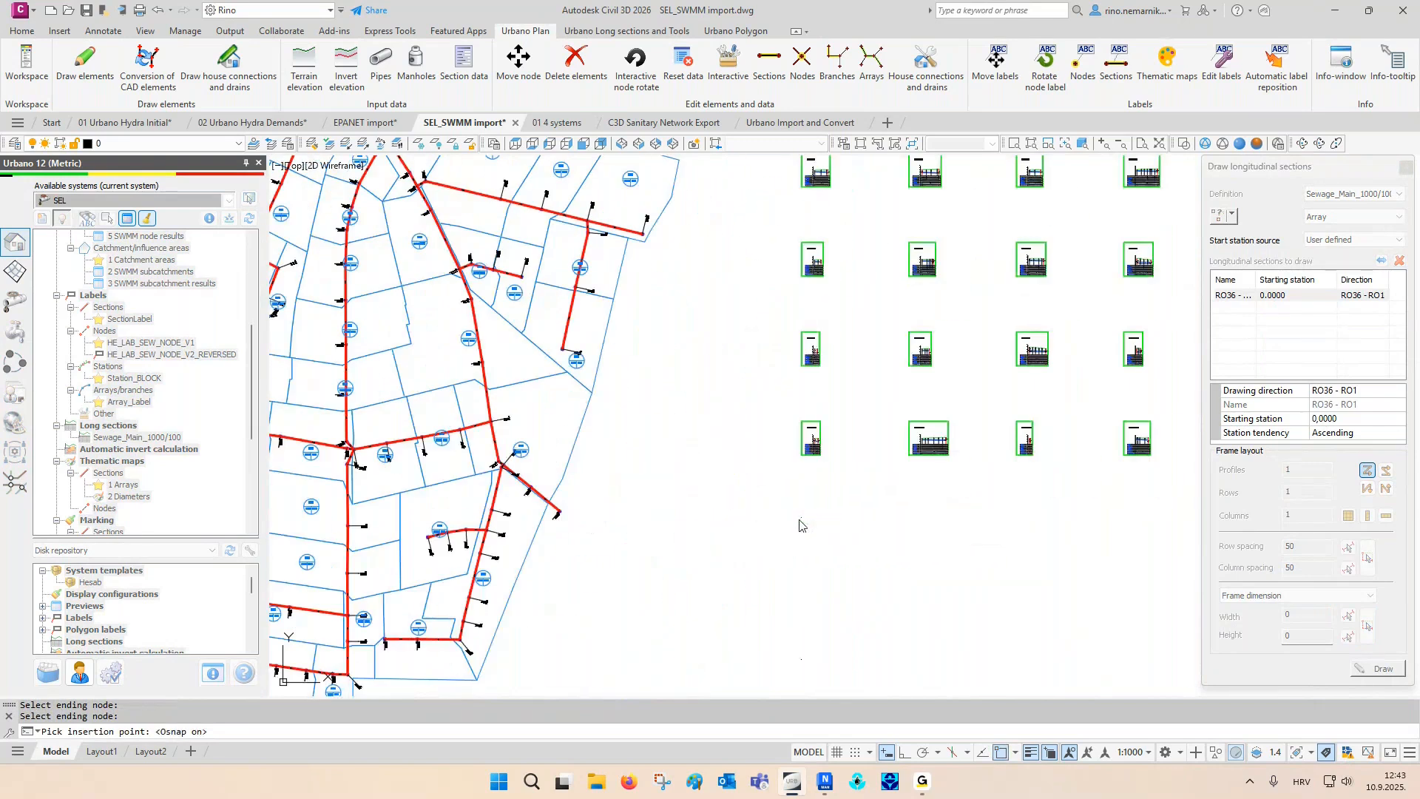
pyautogui.click(801, 524)
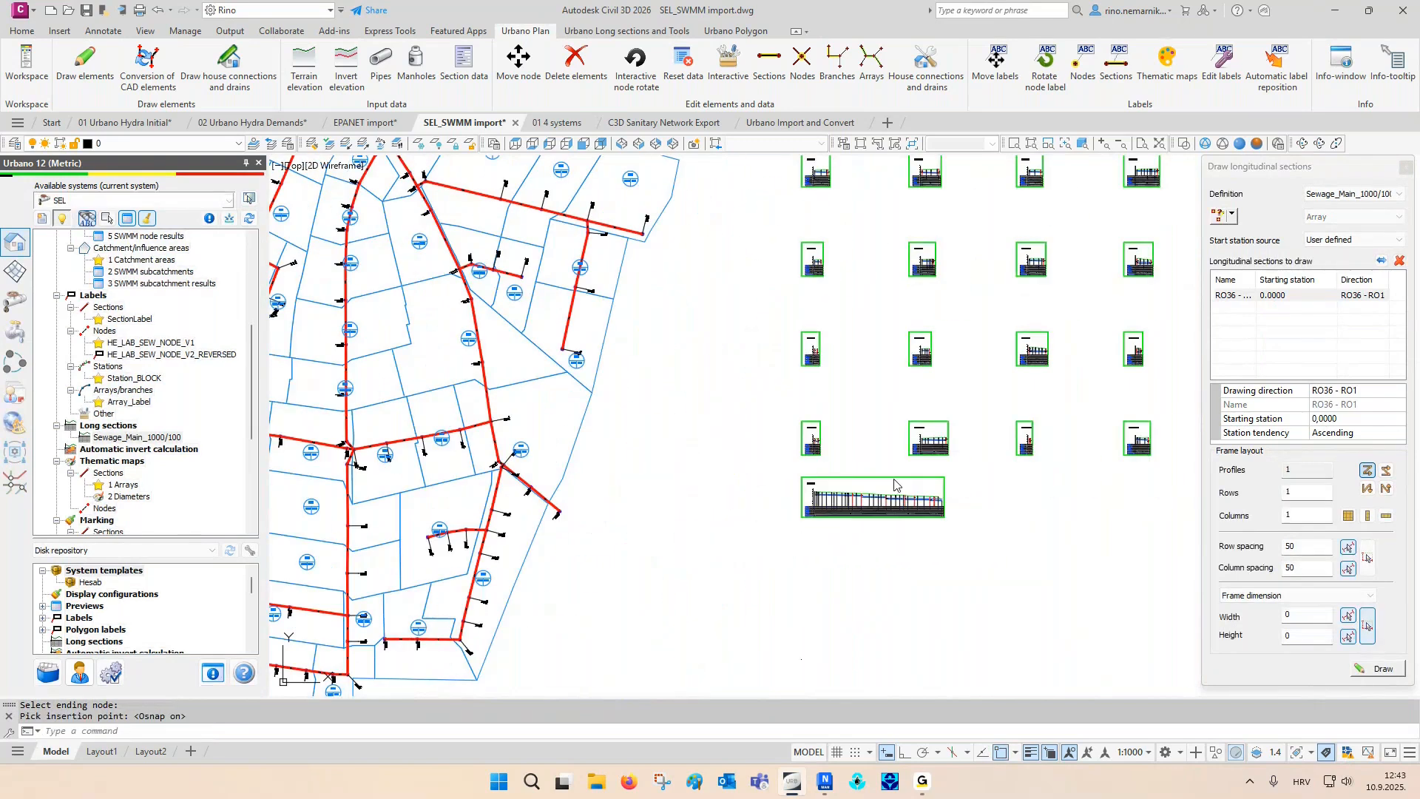
pyautogui.click(1405, 169)
pyautogui.scroll(8, 818, 491)
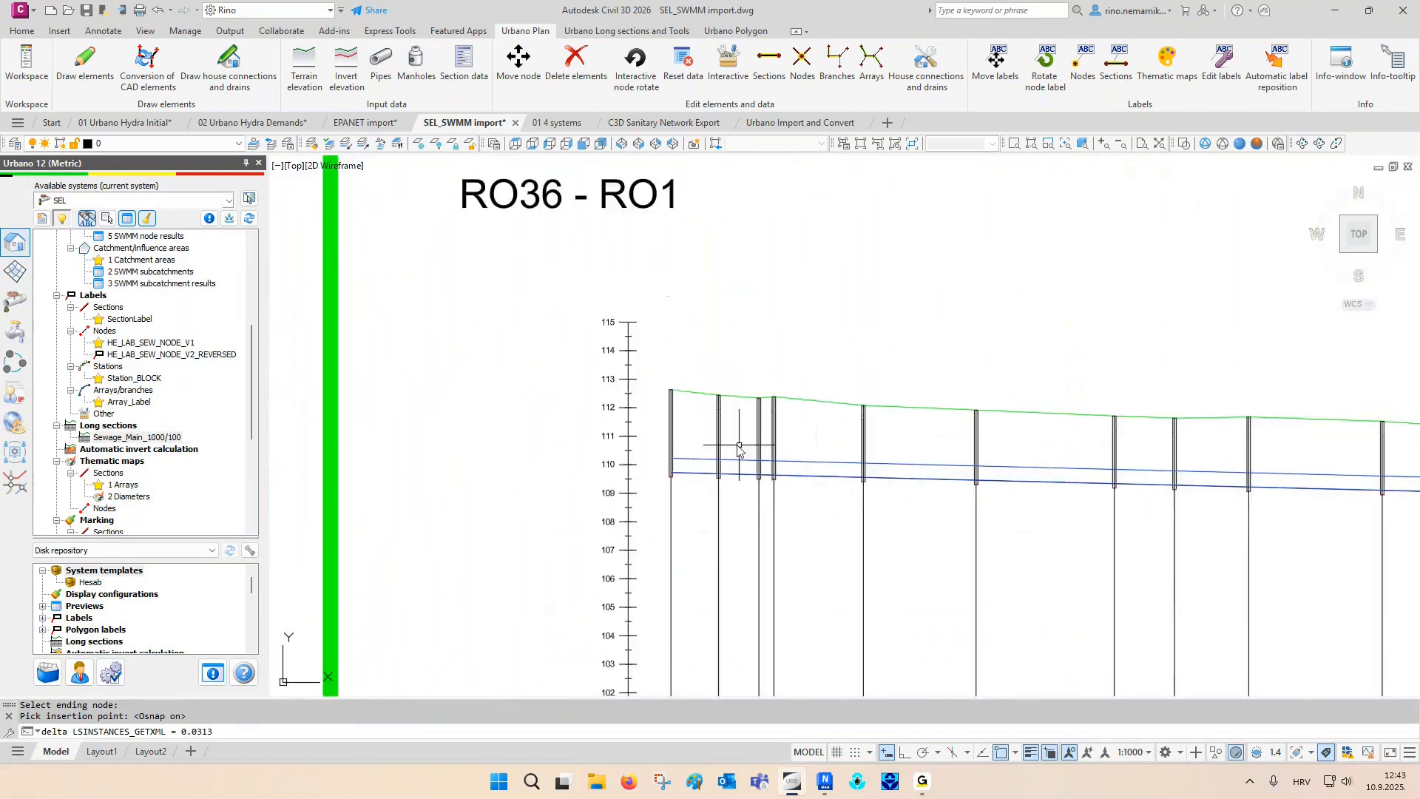
# - Follow the RO36 - RO1 long section to its downstream end, examine the side connections there and regenerate the drawing
pyautogui.scroll(3, 734, 444)
pyautogui.scroll(-6, 518, 503)
pyautogui.moveTo(1137, 568); pyautogui.dragTo(837, 567, button='middle')
pyautogui.moveTo(1204, 596); pyautogui.dragTo(917, 583, button='middle')
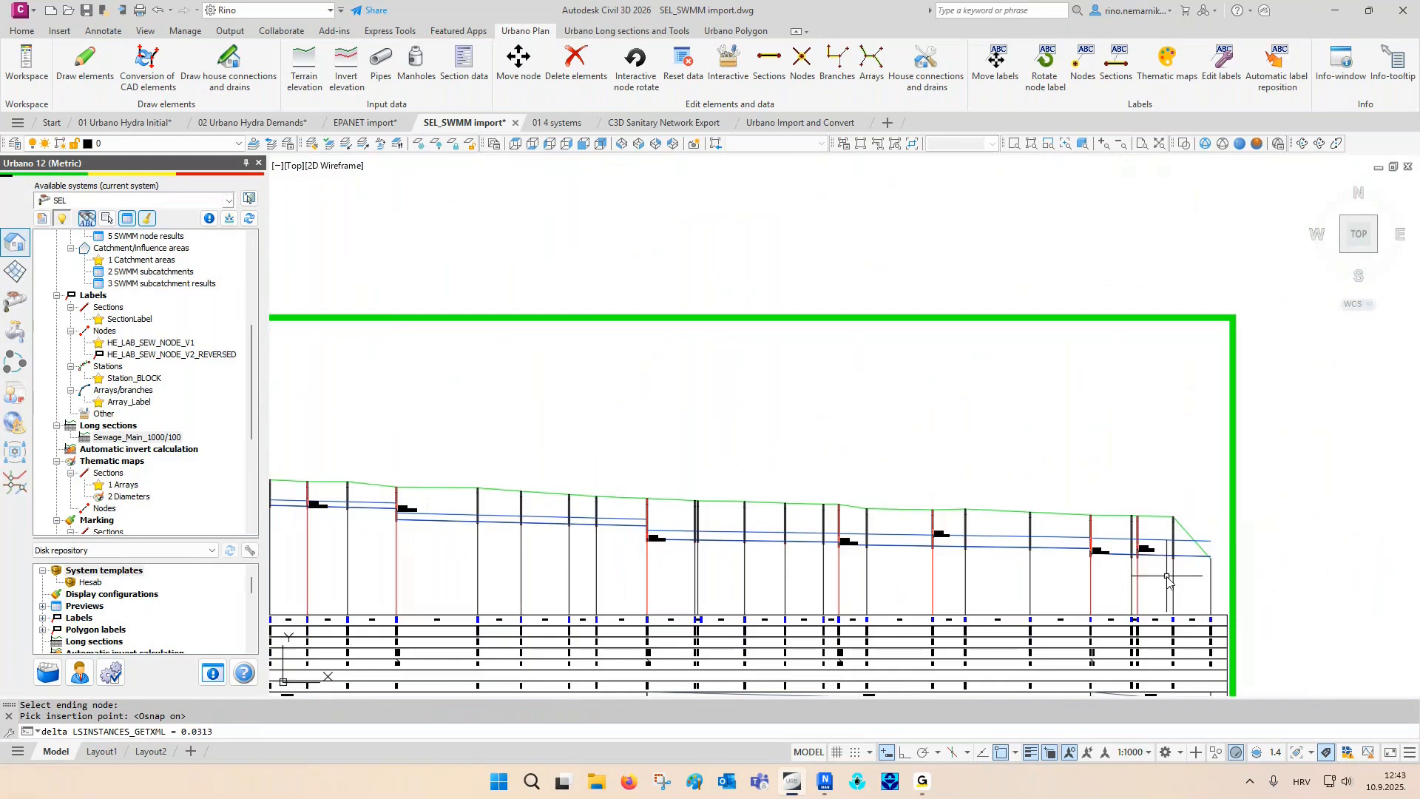
pyautogui.scroll(5, 1183, 562)
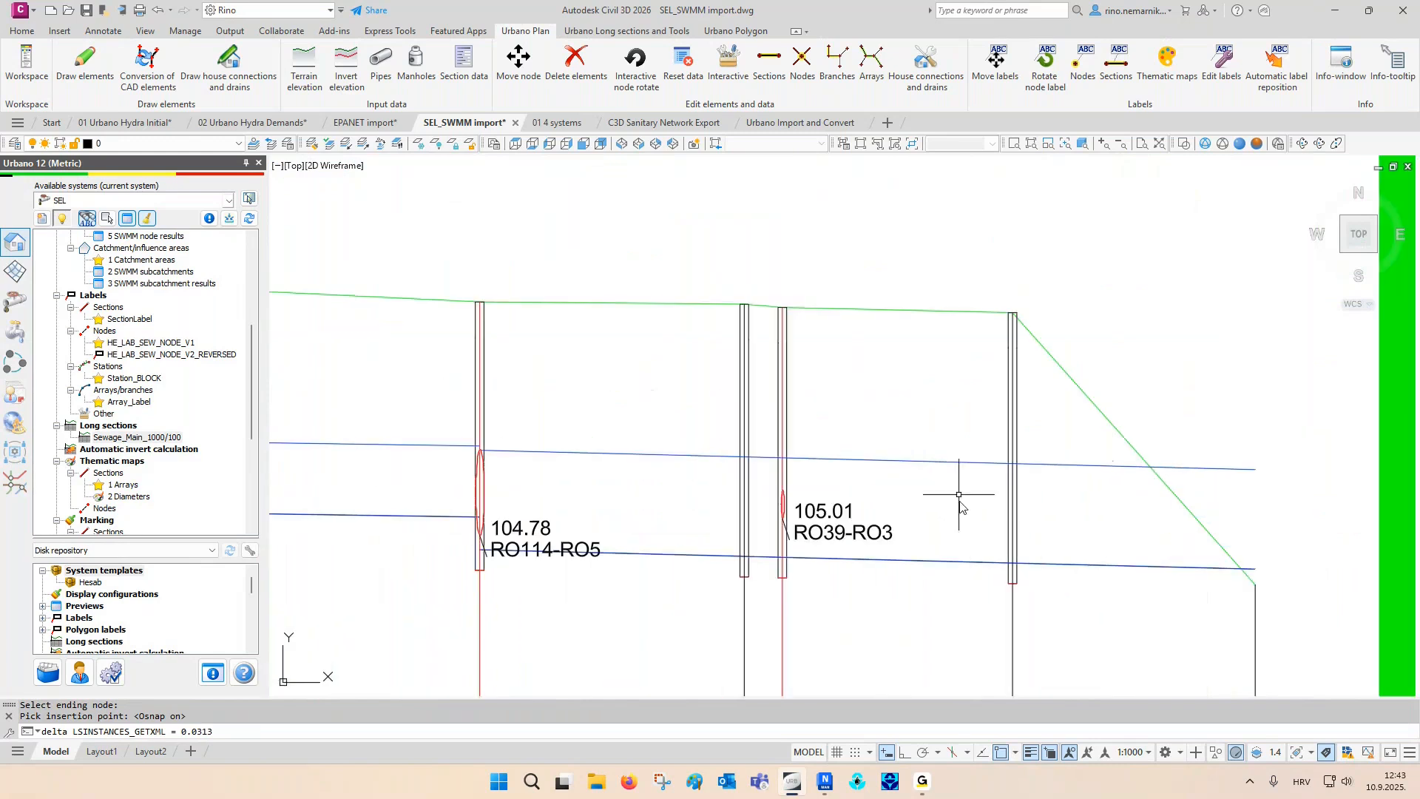
pyautogui.click(957, 506)
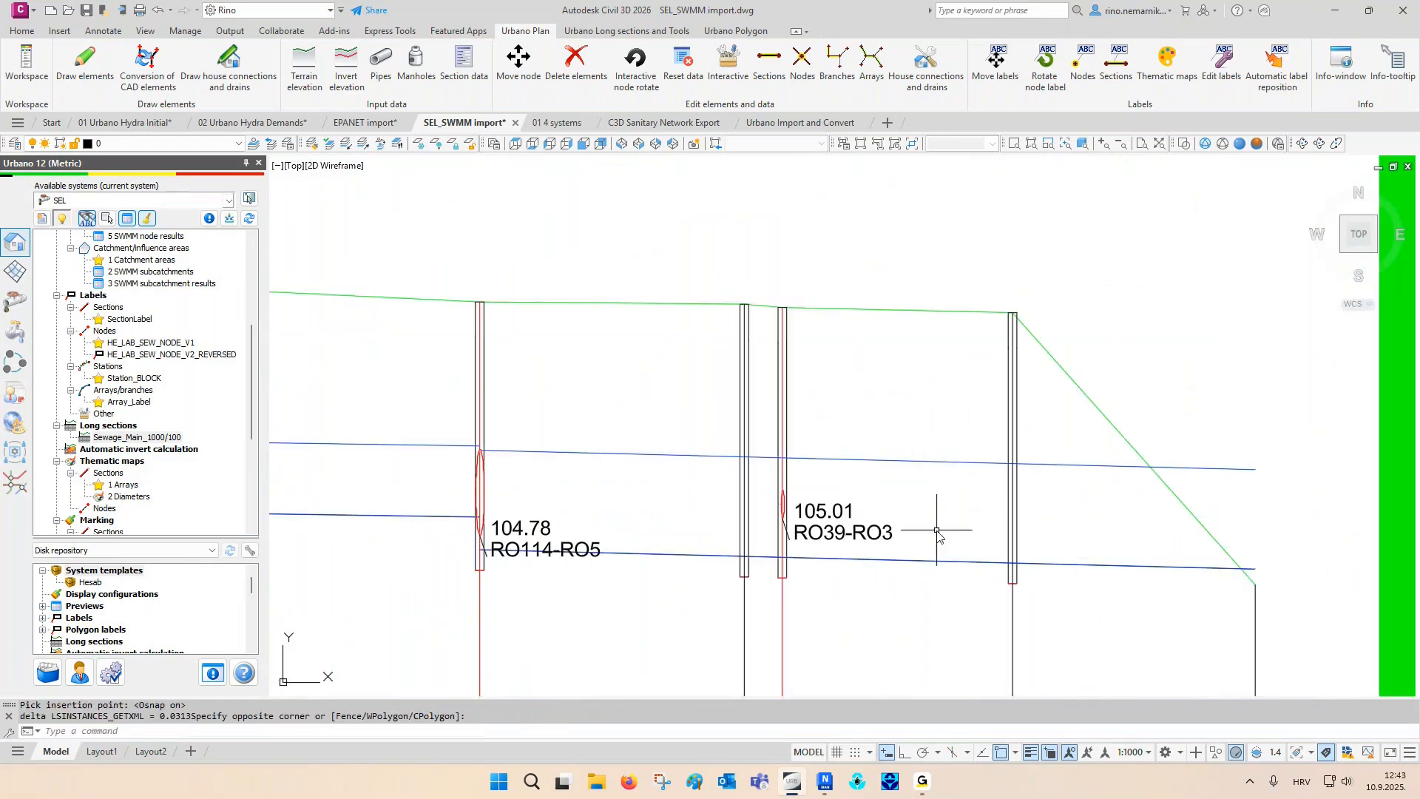
pyautogui.write('RE')
pyautogui.press('Return')
pyautogui.press('Escape')
pyautogui.press('Escape')
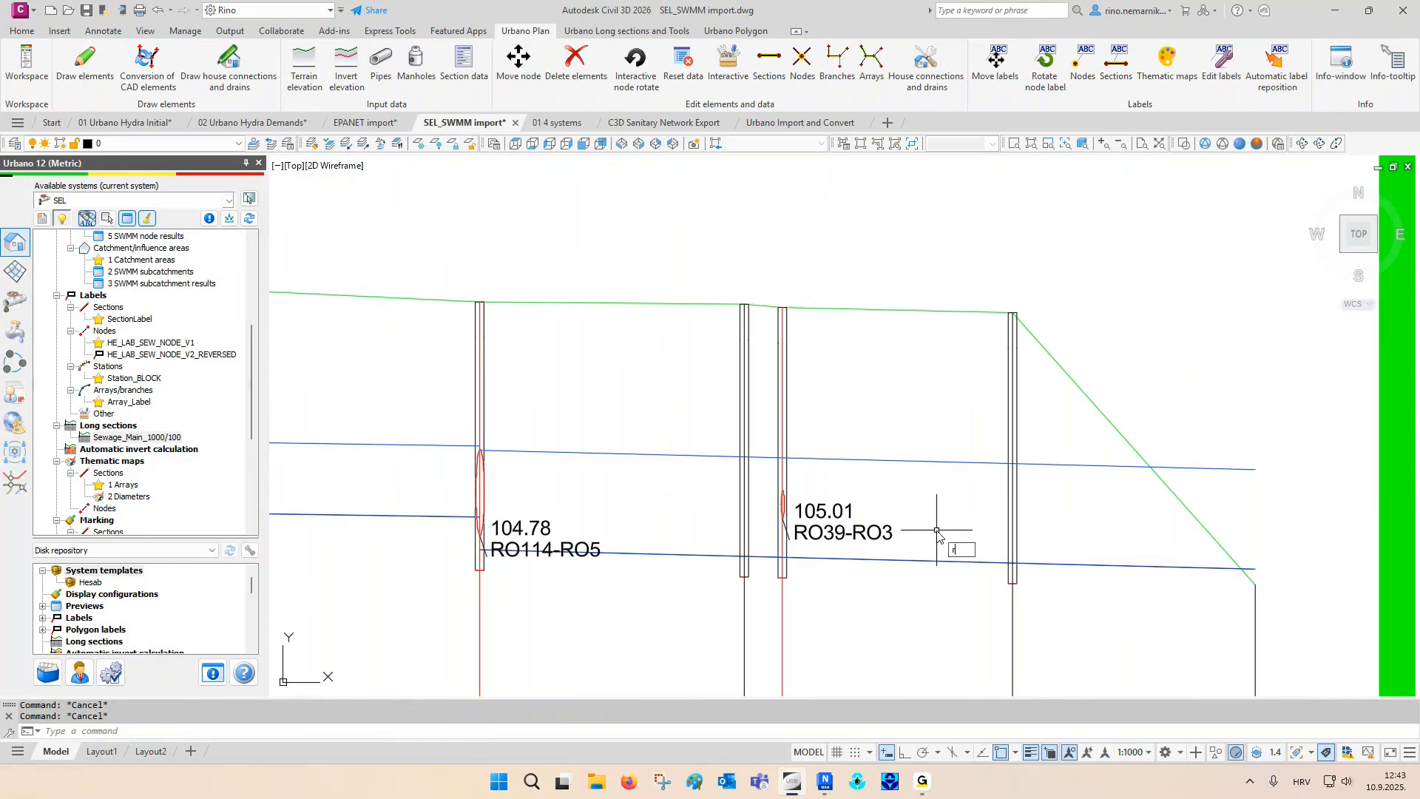
# - Return to the full drawing extents and review the SWMM rain gage data of Gage1
pyautogui.middleClick(939, 537)
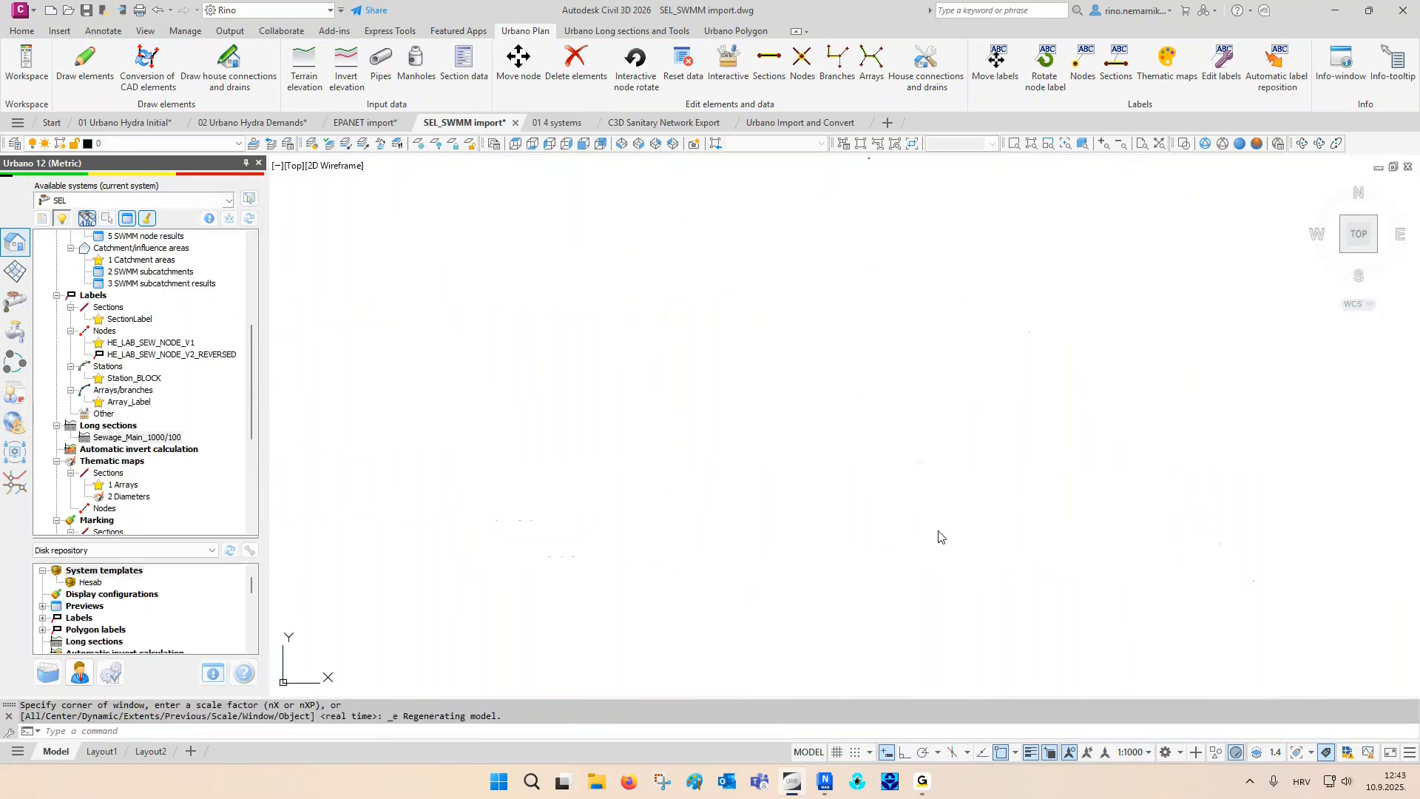
pyautogui.press('Escape')
pyautogui.press('Escape')
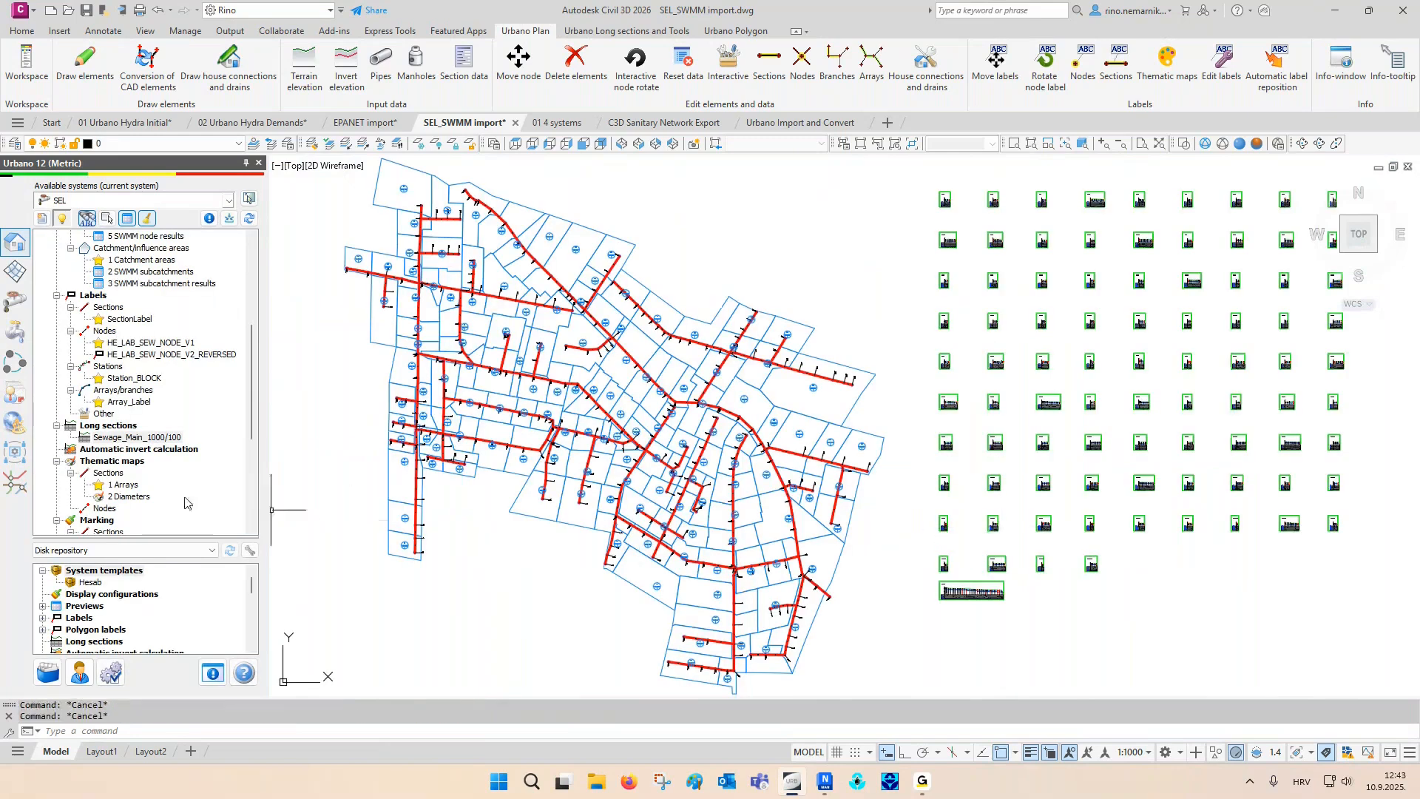
pyautogui.click(15, 300)
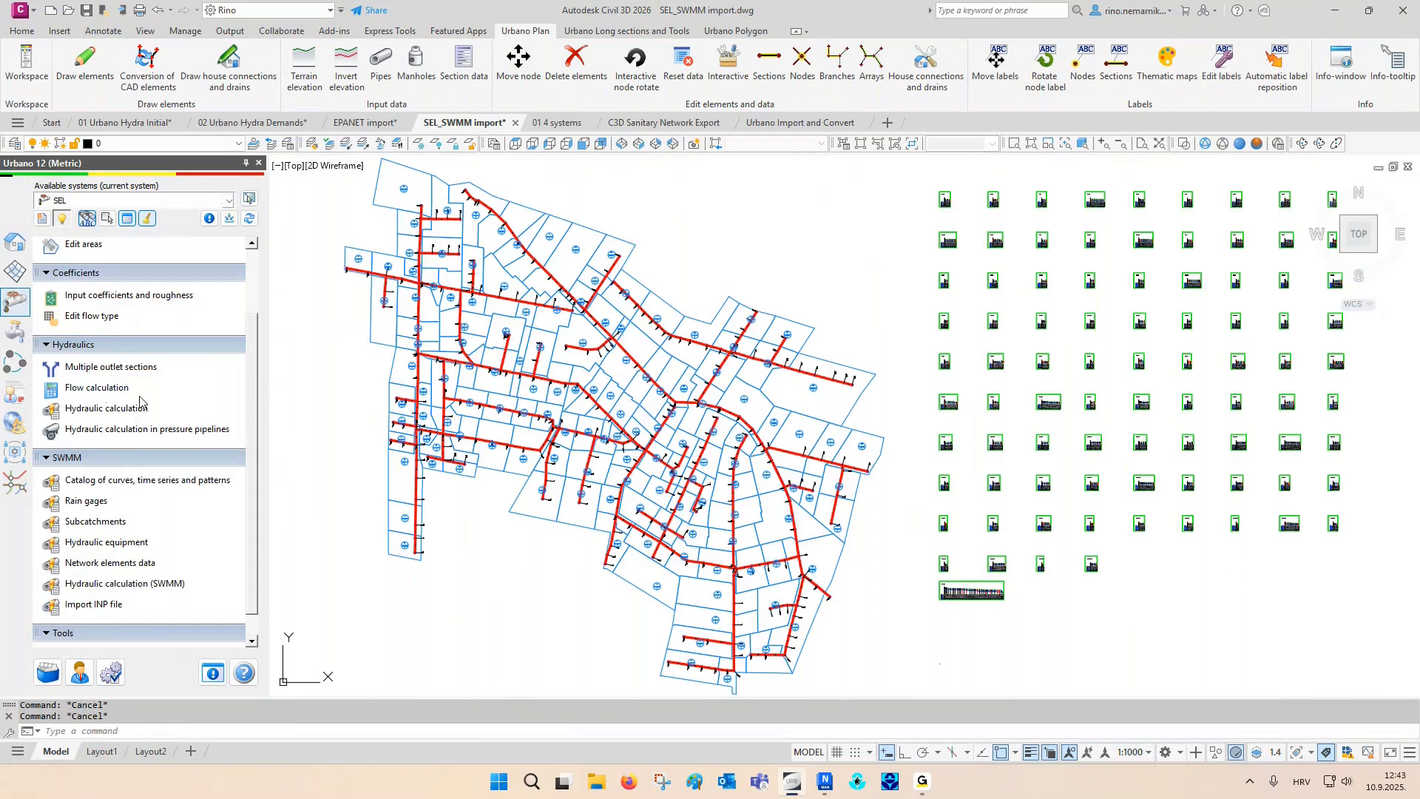
pyautogui.click(86, 501)
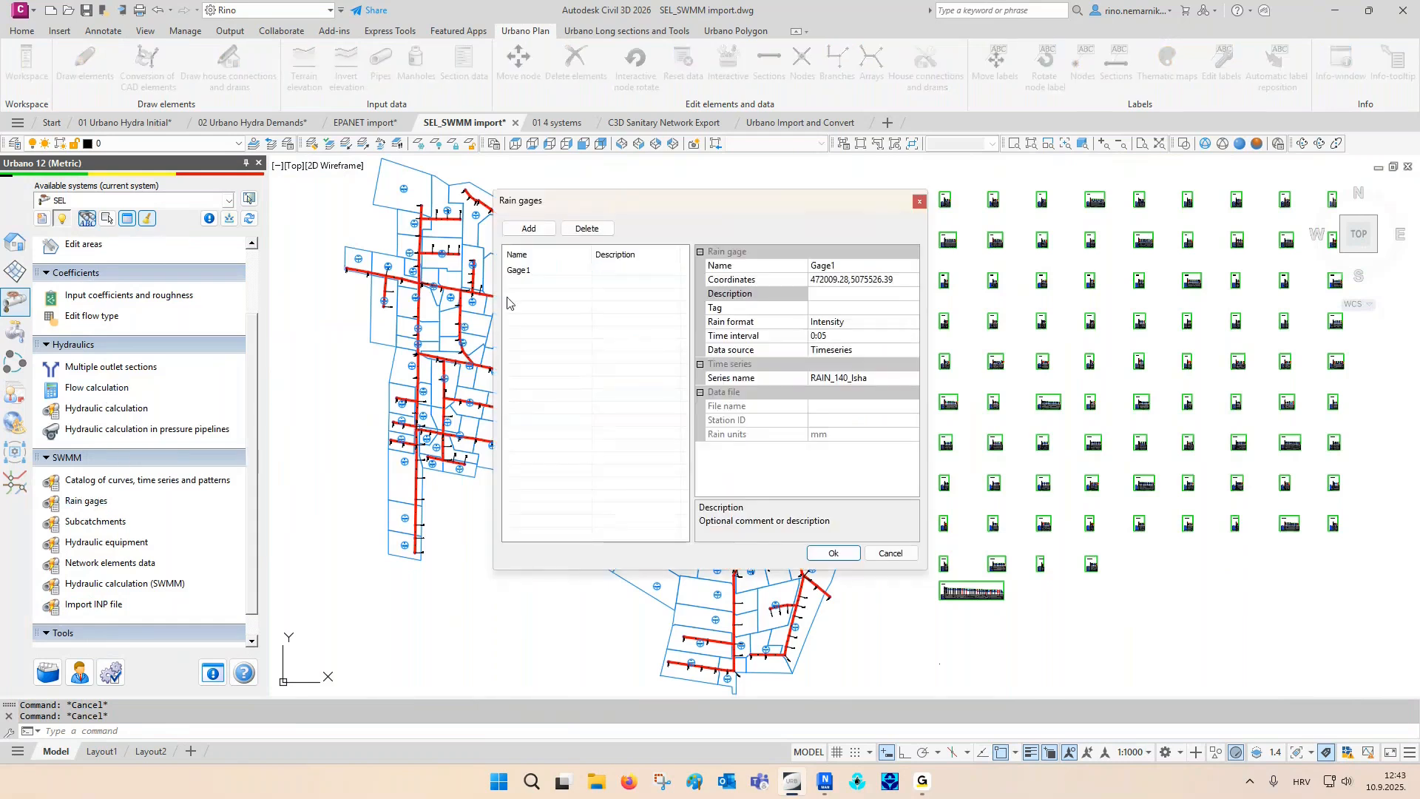
pyautogui.click(531, 272)
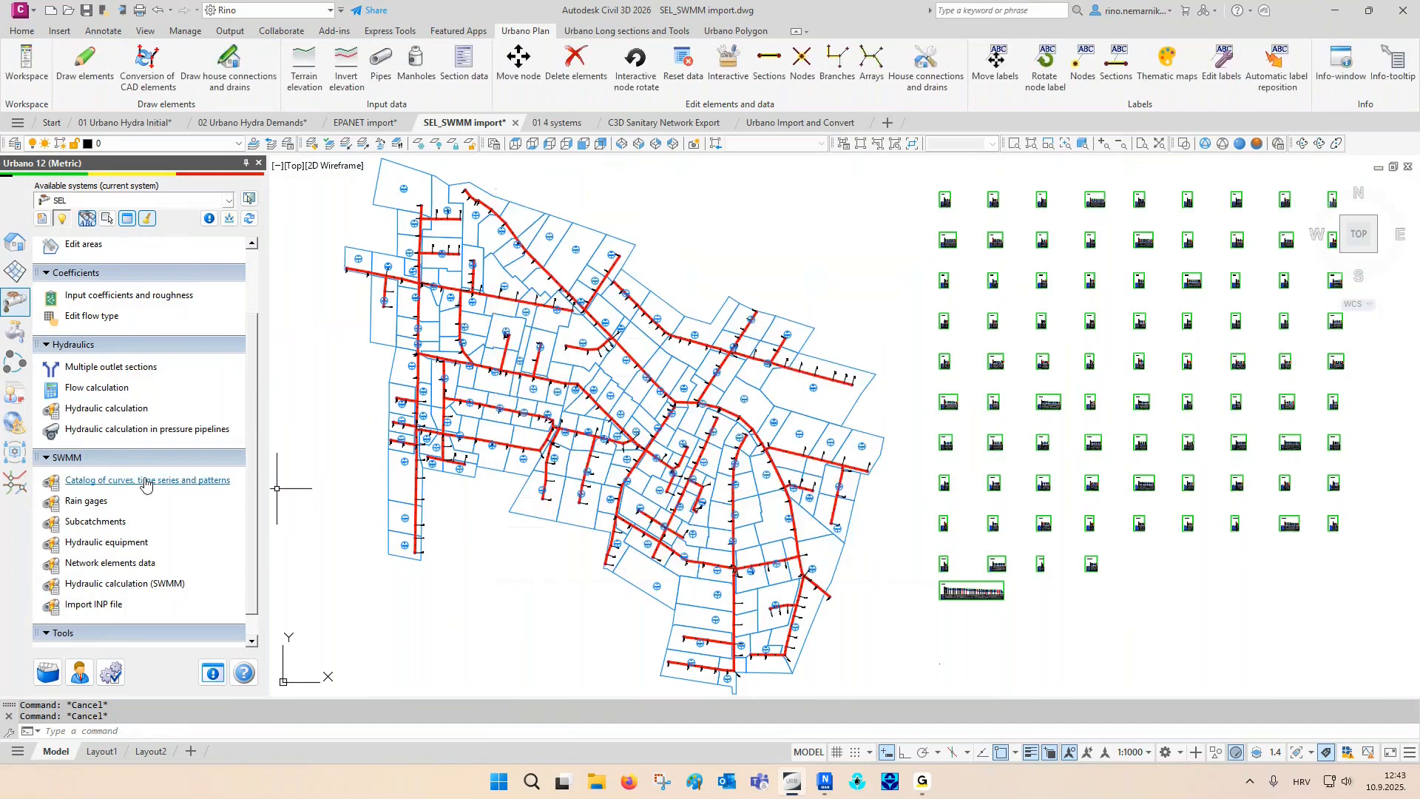
# - Review the rain intensity values and graph of time series RAIN_140_lsha in the SWMM catalog, and close the catalog
pyautogui.click(141, 481)
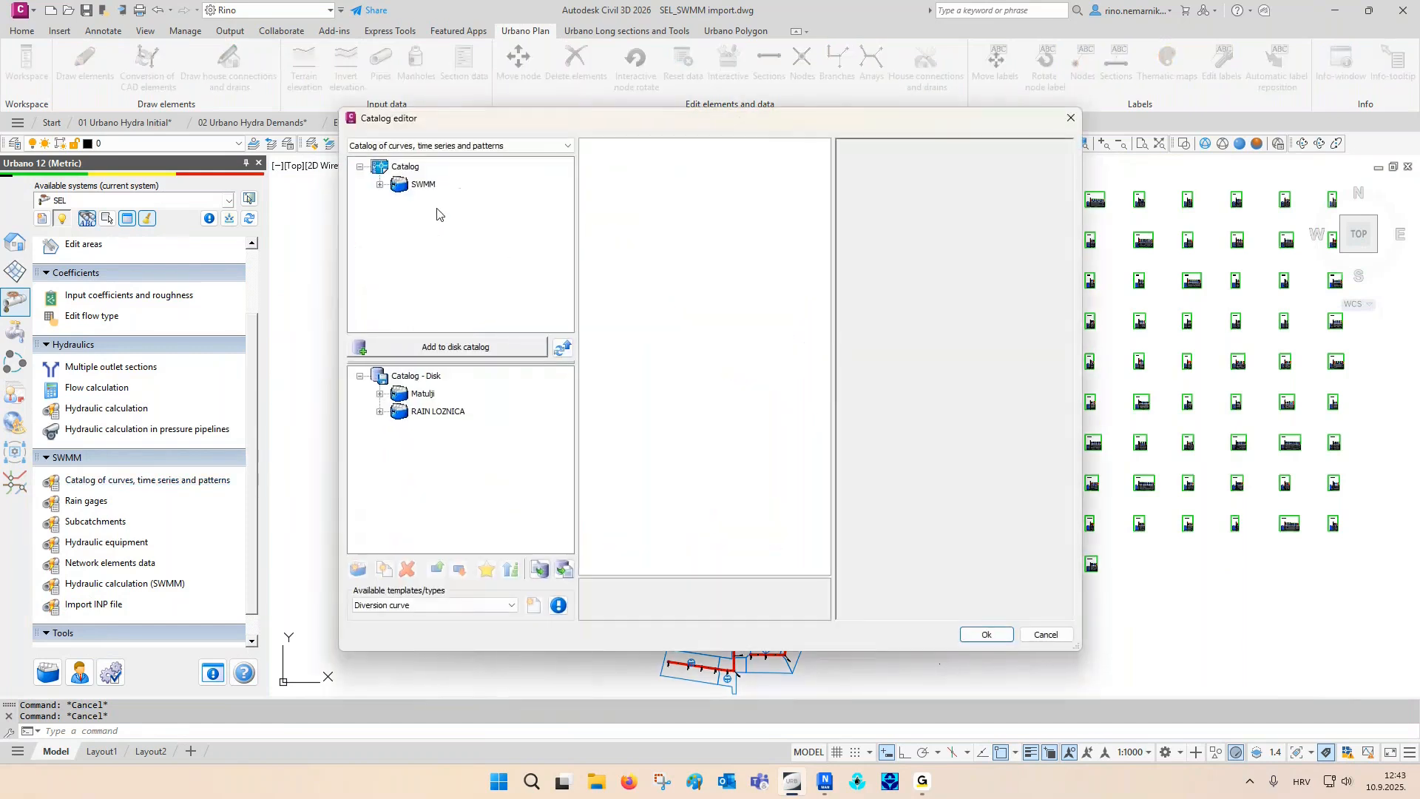
pyautogui.click(379, 184)
pyautogui.click(400, 202)
pyautogui.click(443, 220)
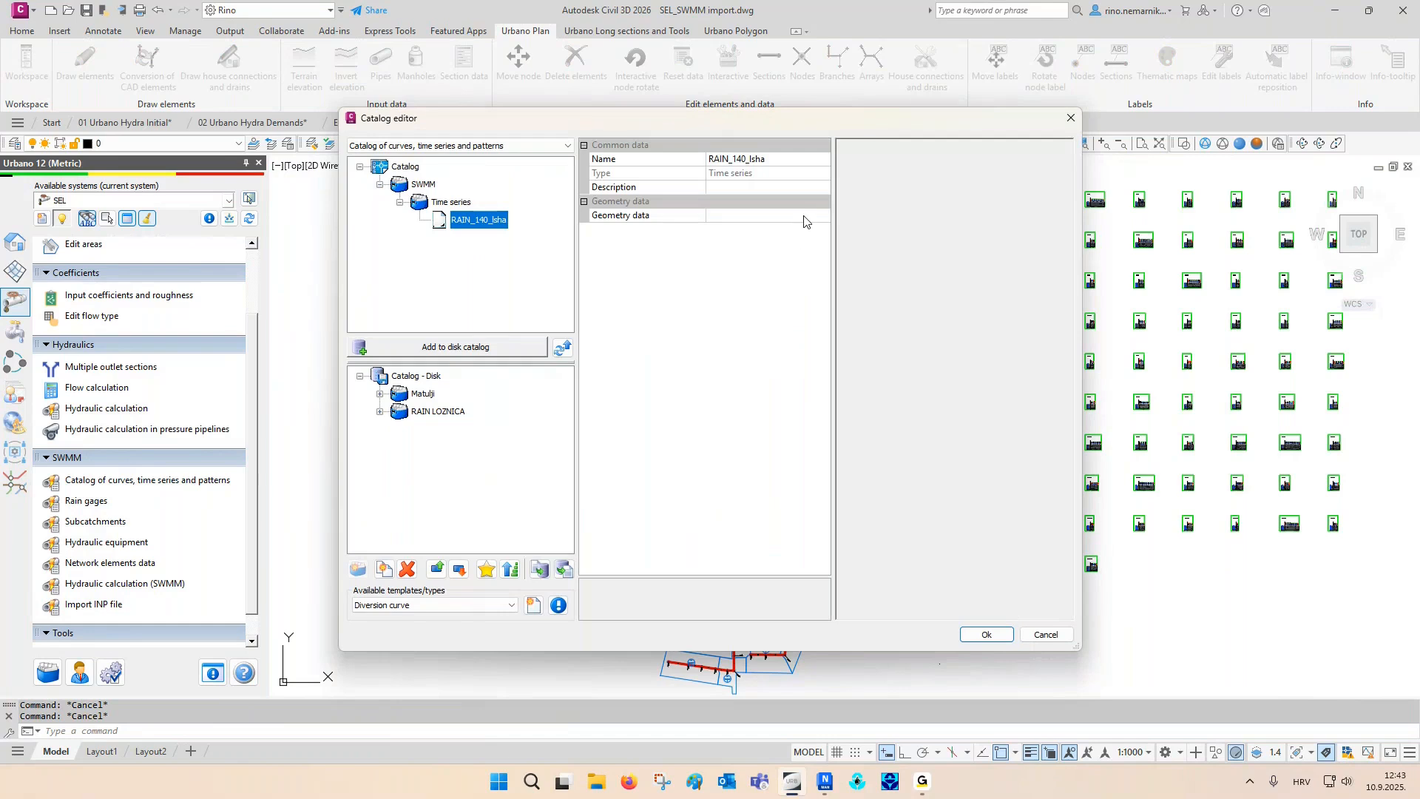
pyautogui.click(825, 216)
pyautogui.click(825, 216)
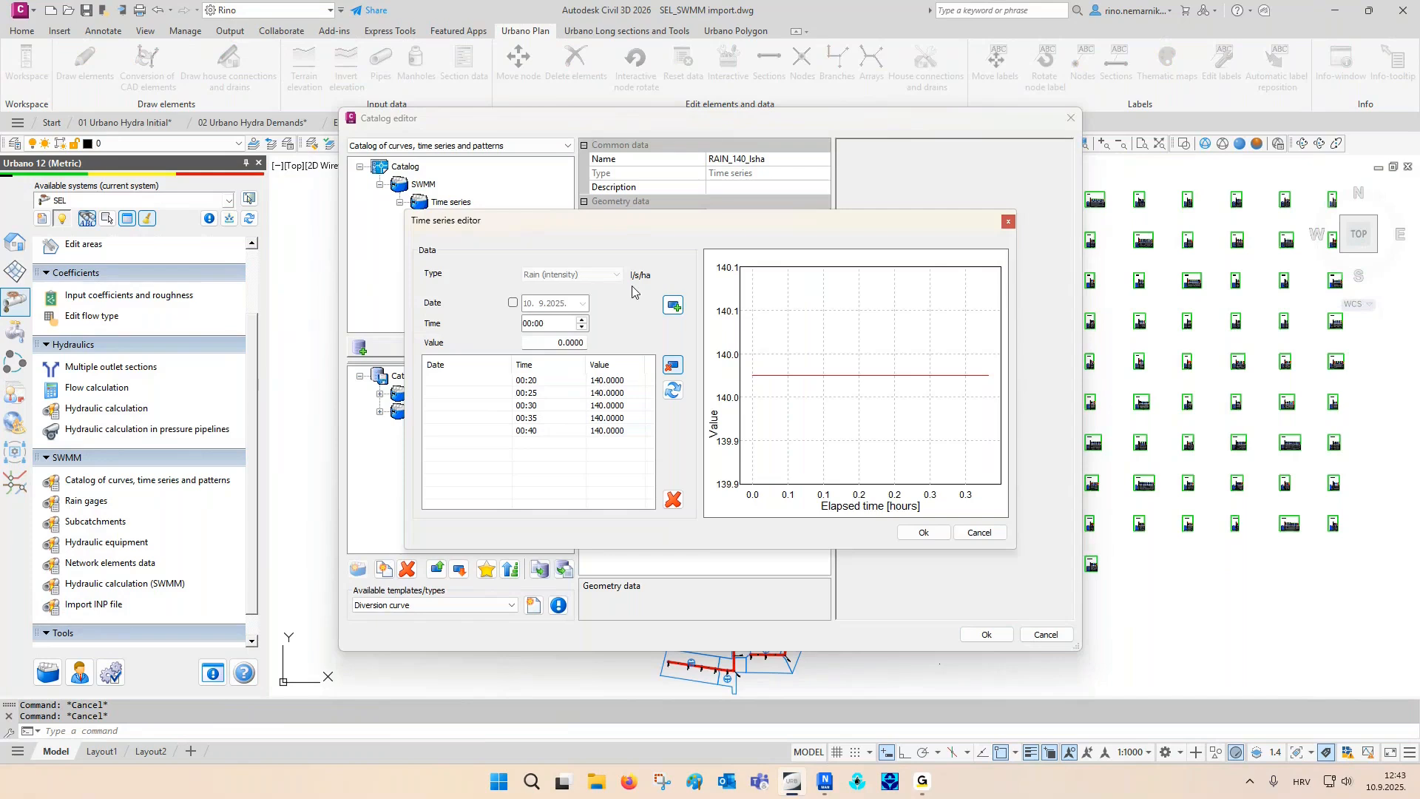
pyautogui.press('Escape')
pyautogui.press('Escape')
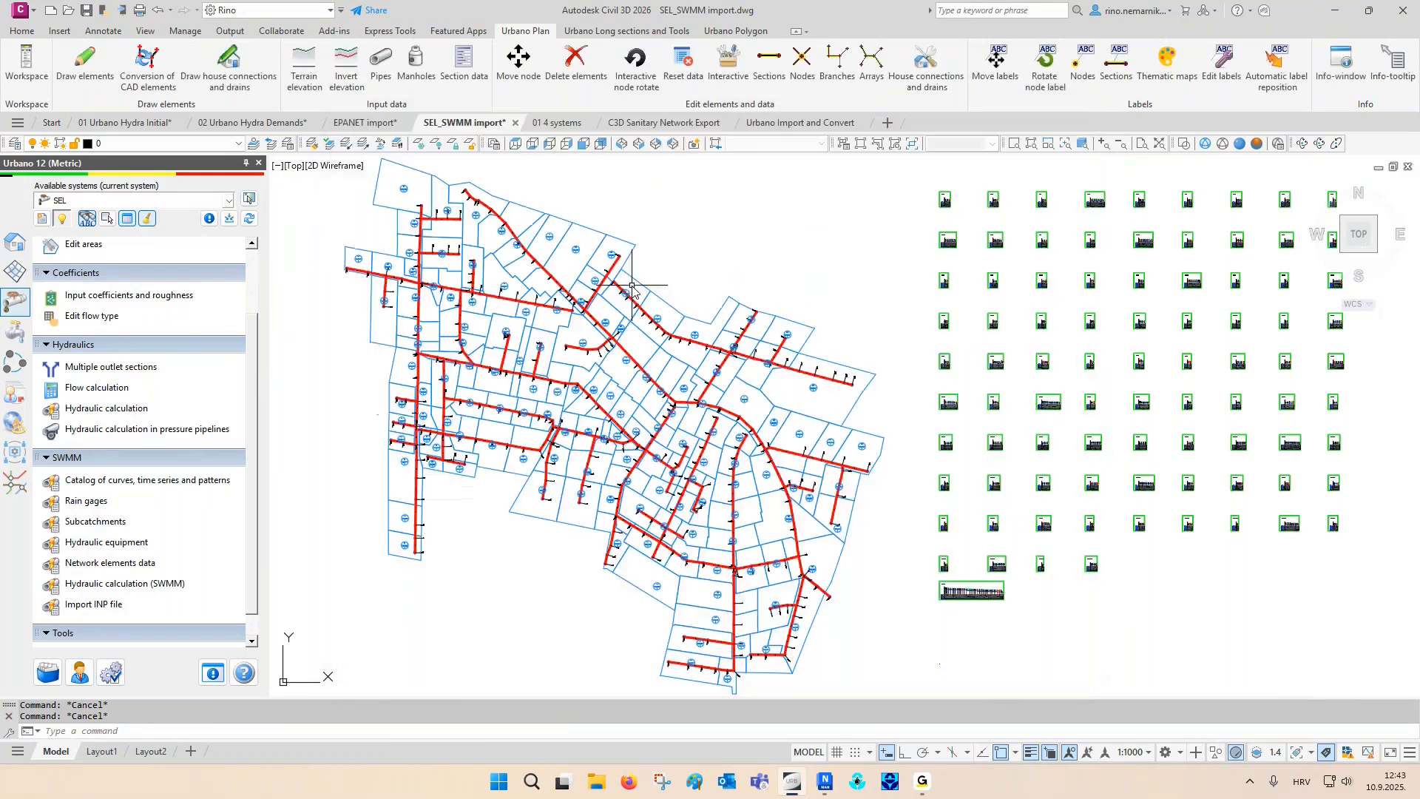
# - Review the shared SWMM properties of all subcatchments together and close the subcatchment data
pyautogui.click(95, 521)
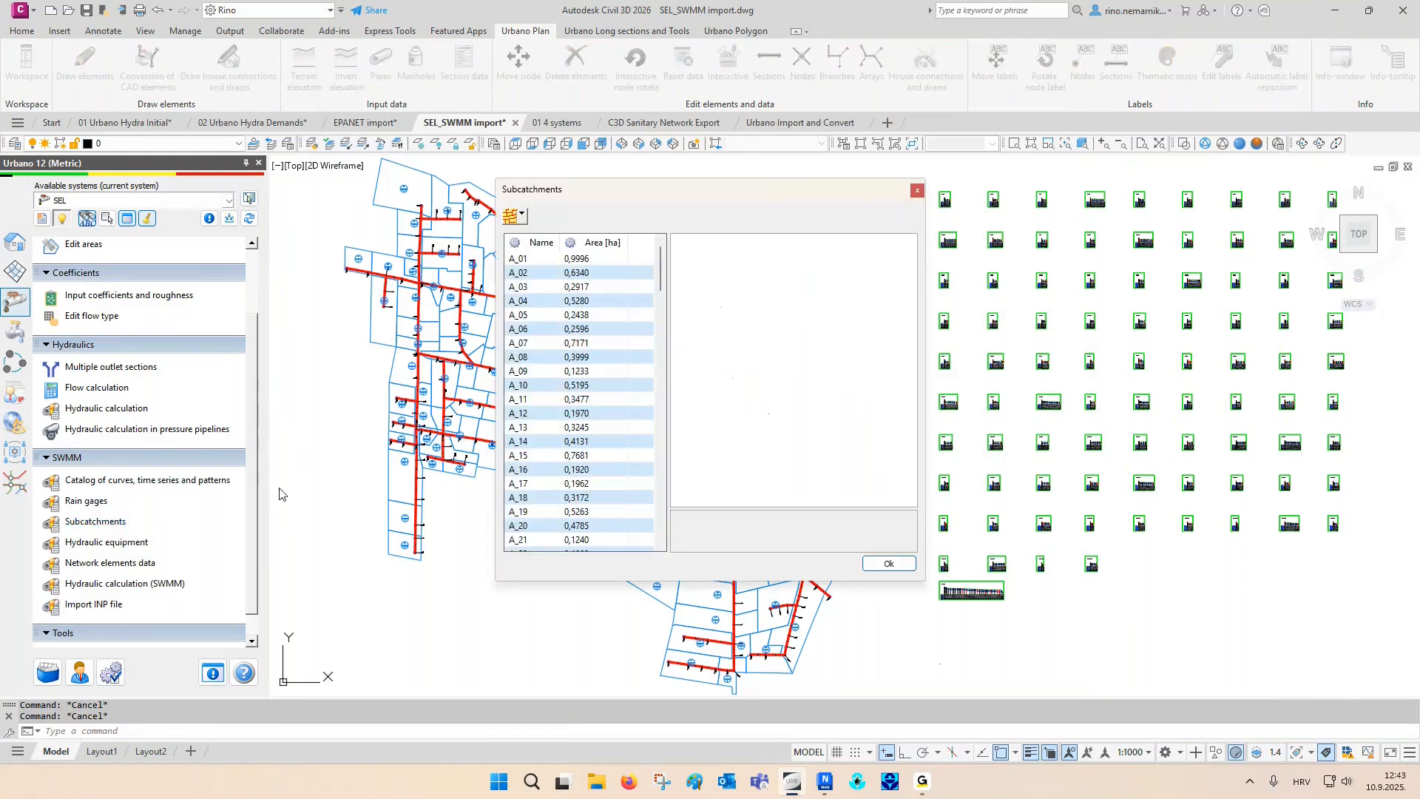
pyautogui.click(530, 261)
pyautogui.hotkey('ctrl', 'a')
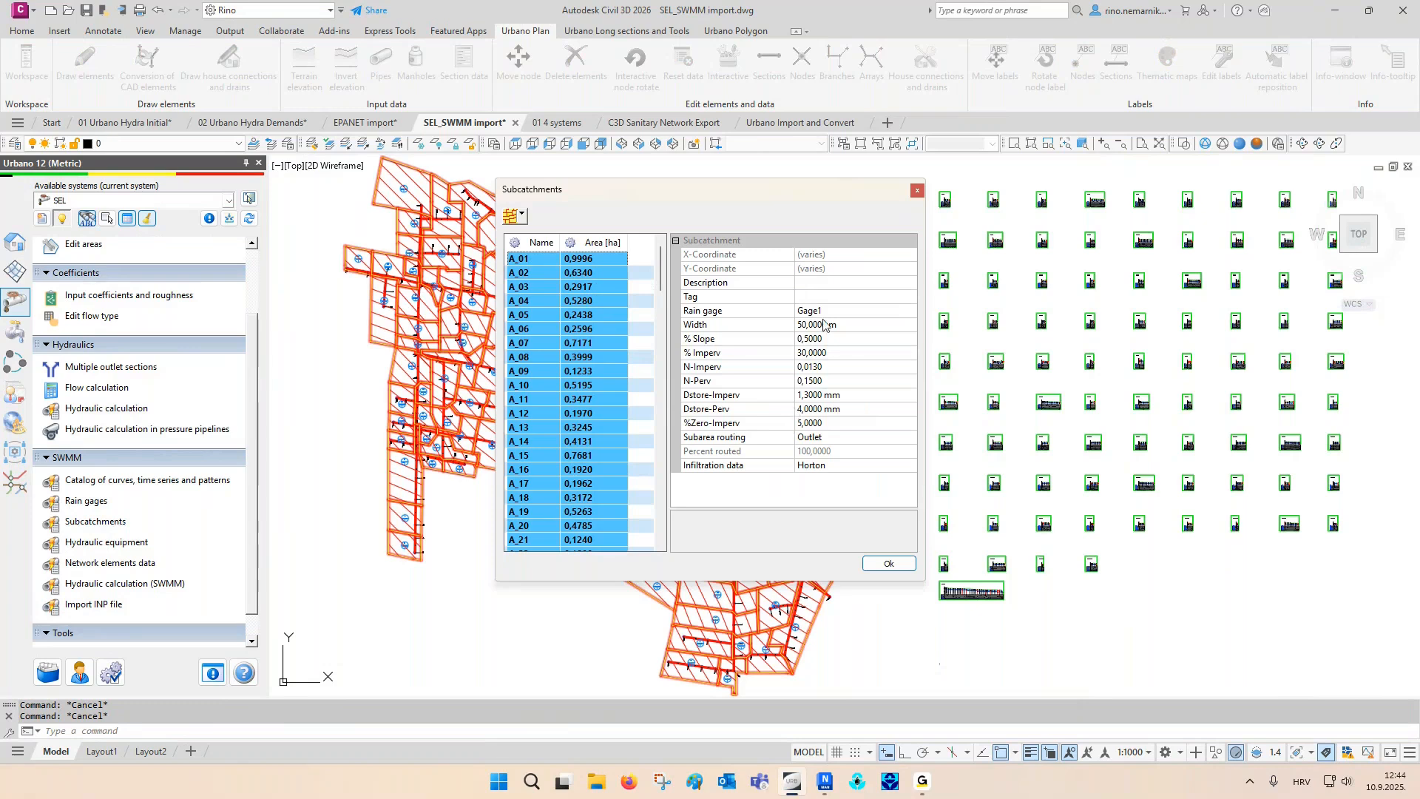
pyautogui.click(918, 192)
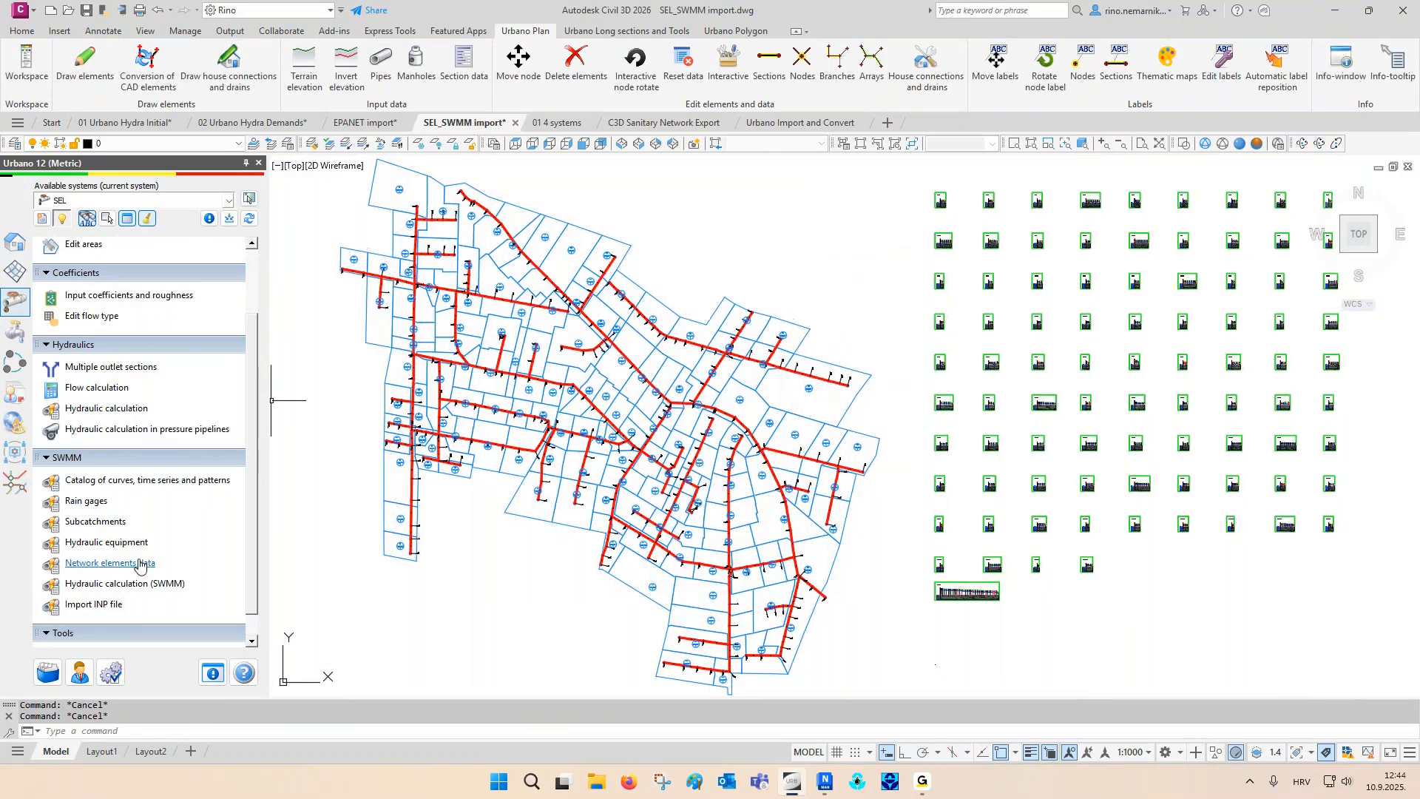
# - Examine the SWMM network element data of outfall RO1 and close it
pyautogui.click(133, 563)
pyautogui.moveTo(552, 190); pyautogui.dragTo(368, 186)
pyautogui.click(335, 247)
pyautogui.click(380, 263)
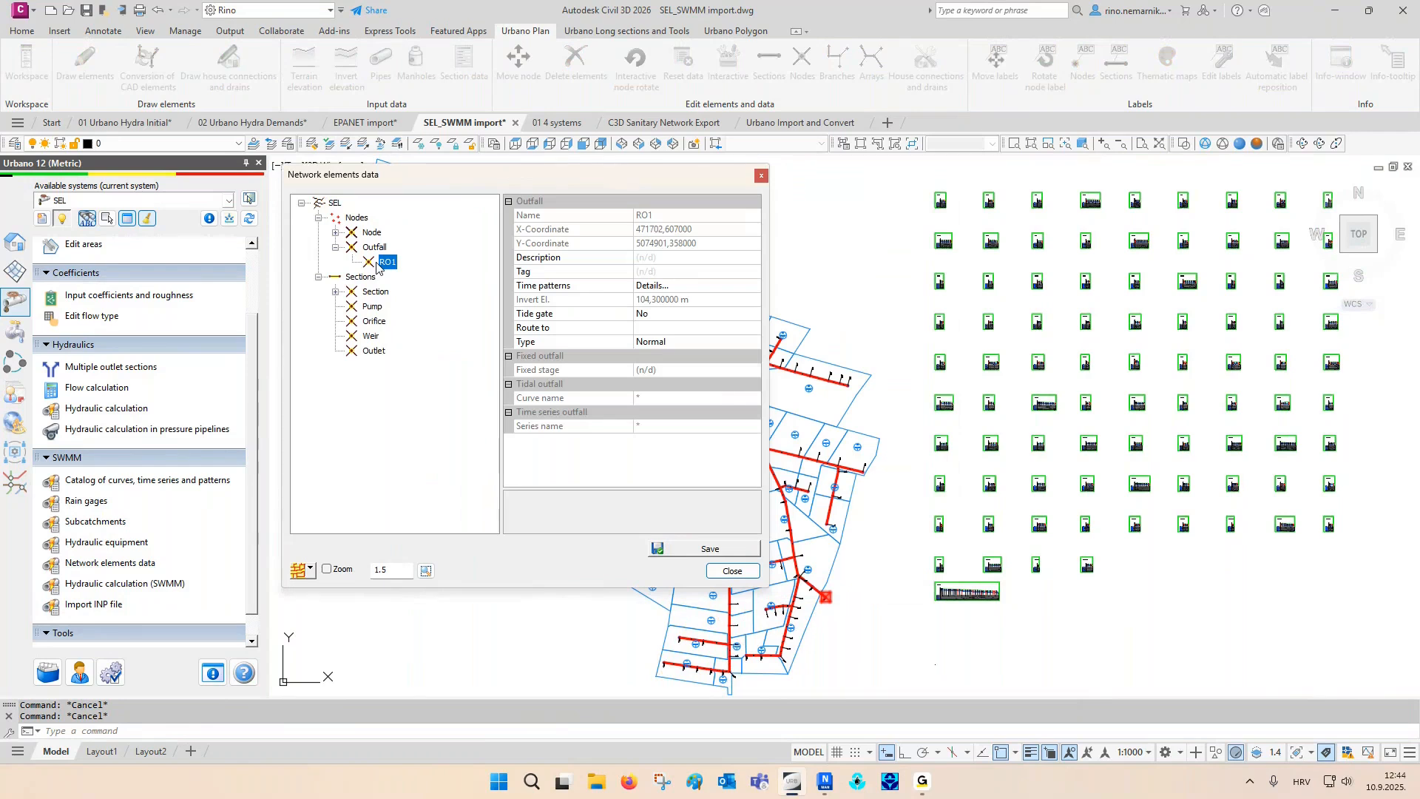
pyautogui.press('Escape')
pyautogui.moveTo(318, 310); pyautogui.dragTo(311, 311, button='middle')
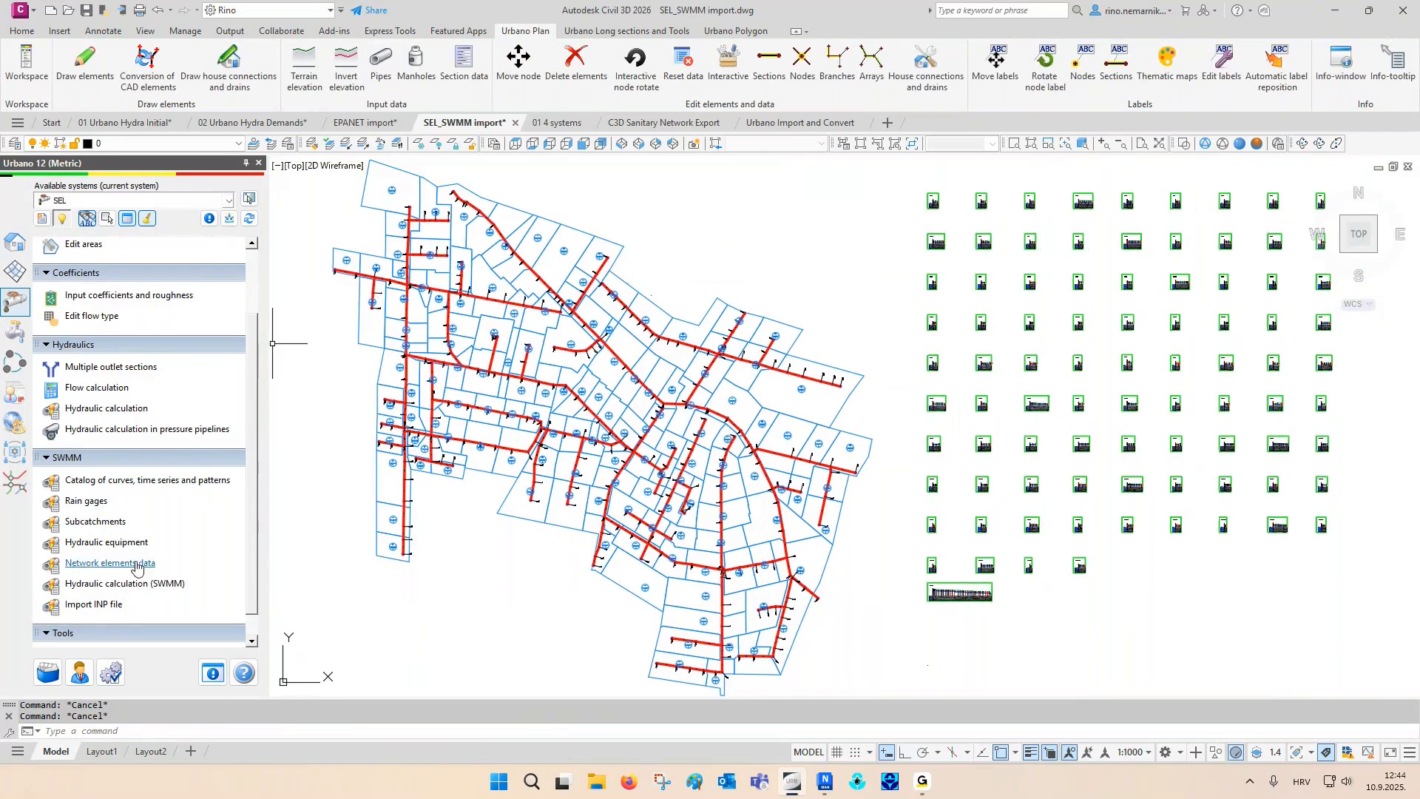
# - Check the analysis end time and time steps of the SWMM hydraulic calculation, run it and save the results
pyautogui.click(127, 584)
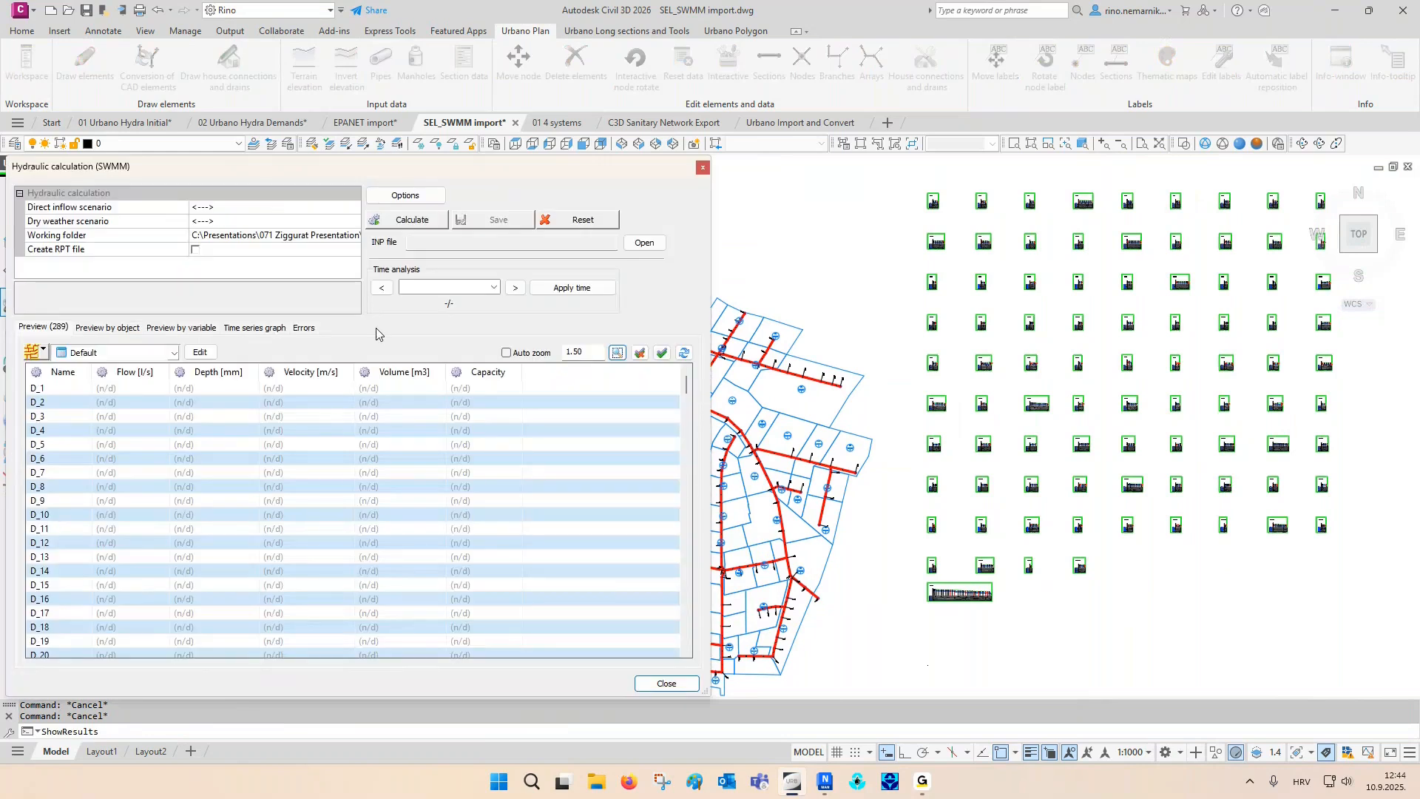
pyautogui.click(423, 197)
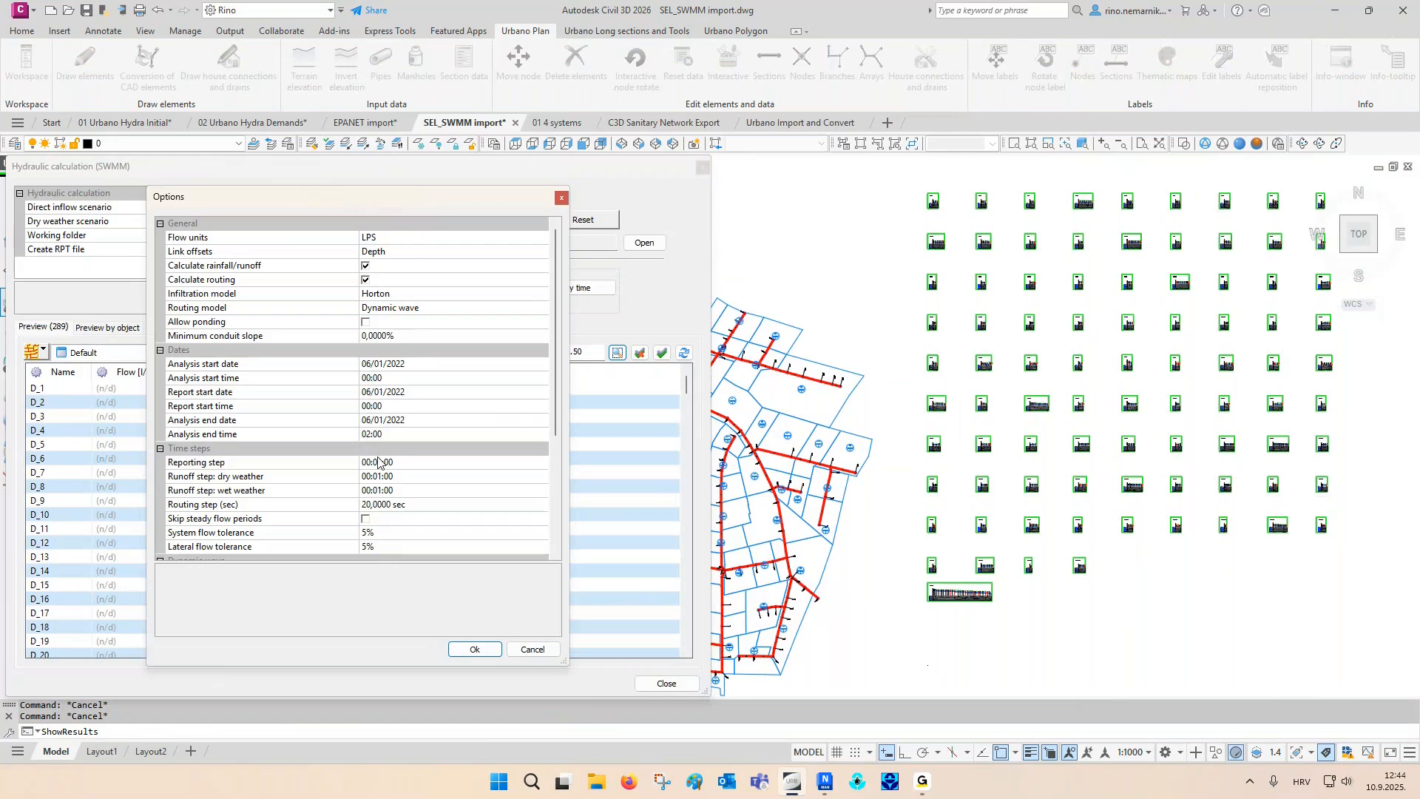
pyautogui.click(242, 437)
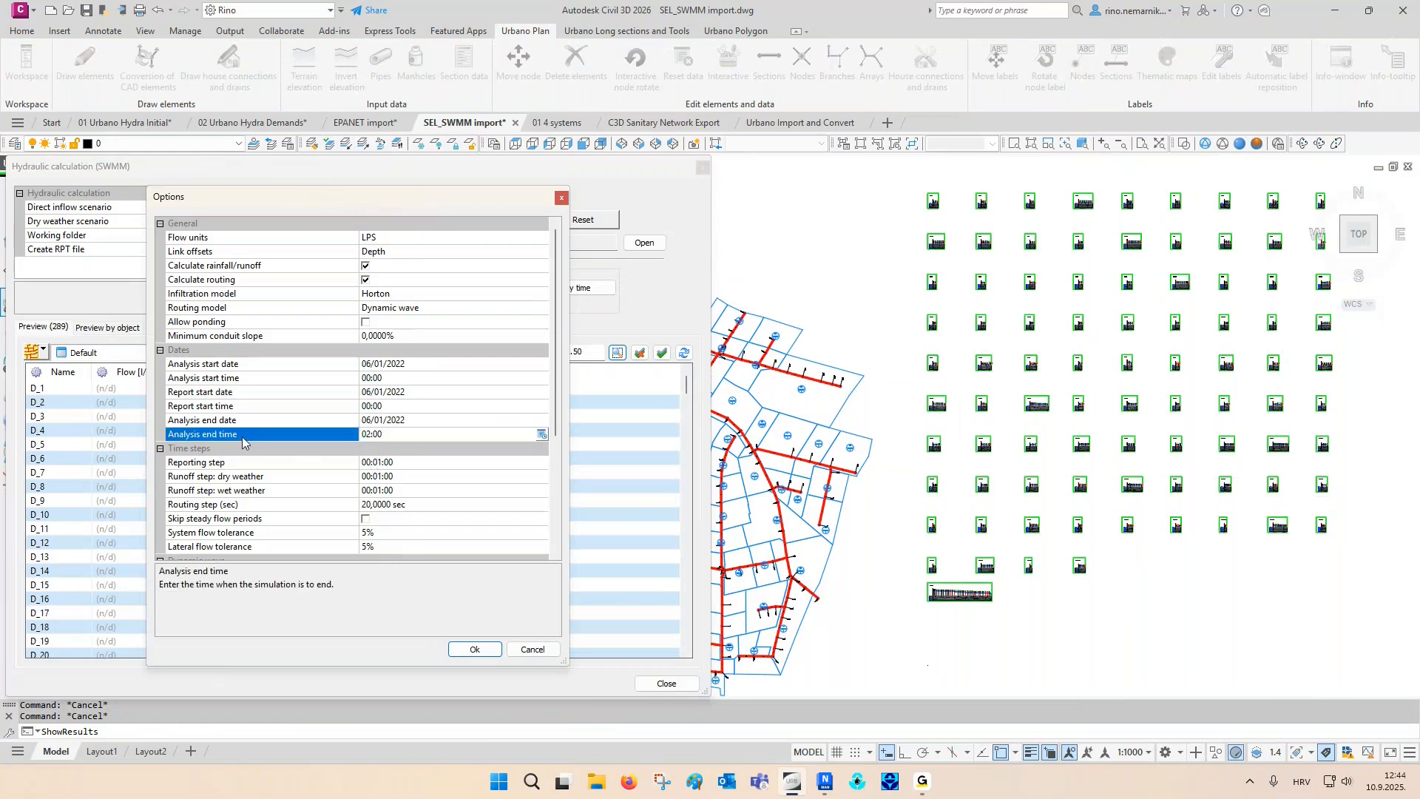
pyautogui.click(270, 463)
pyautogui.click(256, 479)
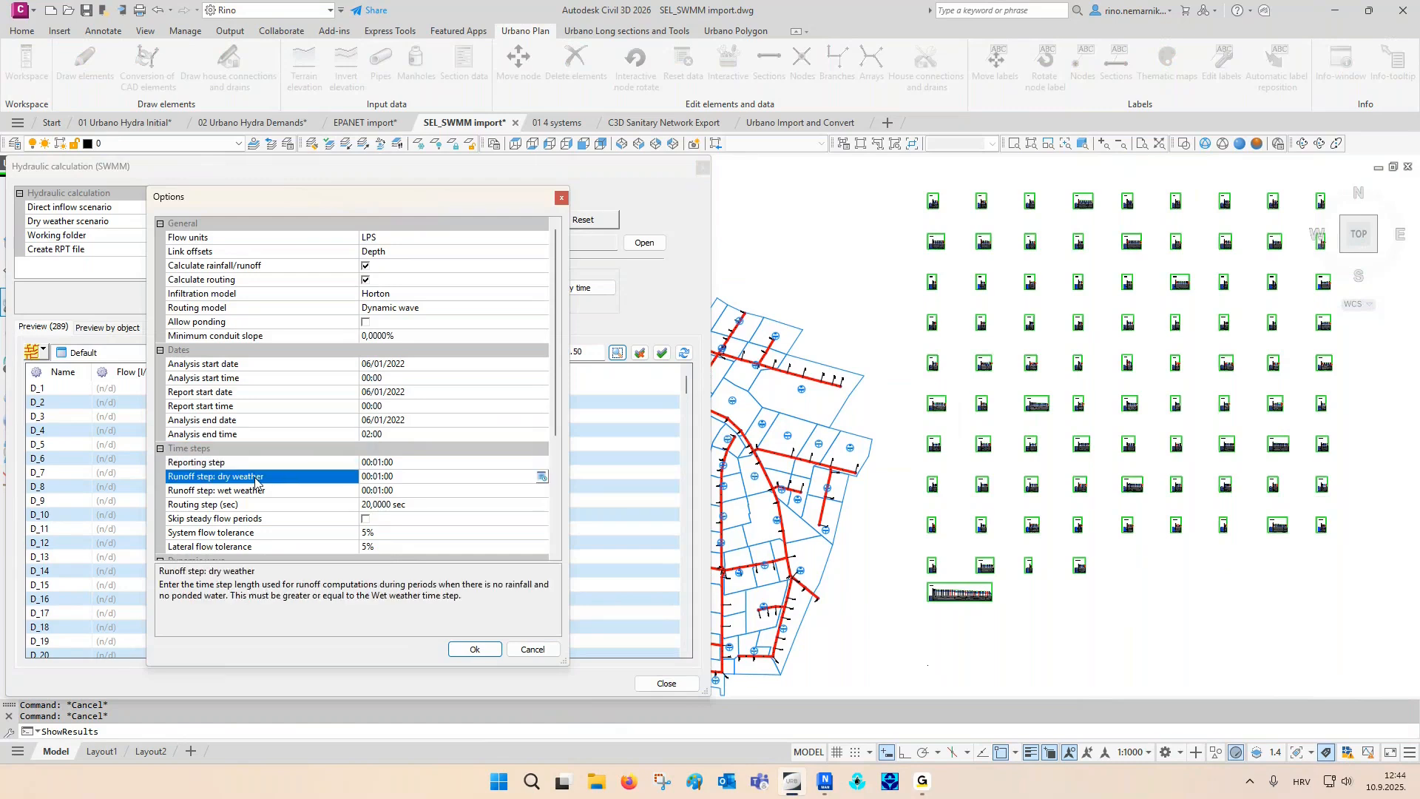
pyautogui.click(454, 648)
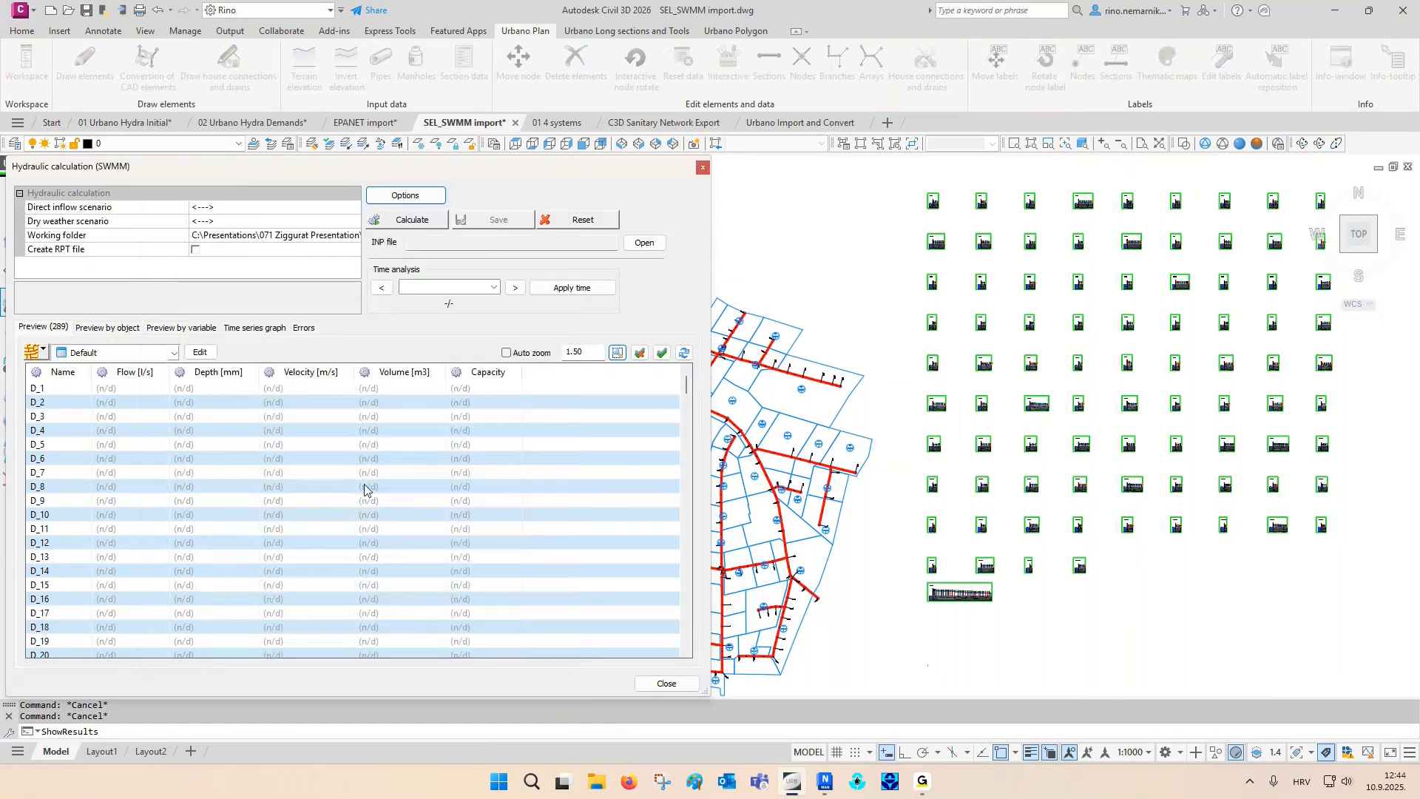
pyautogui.click(430, 231)
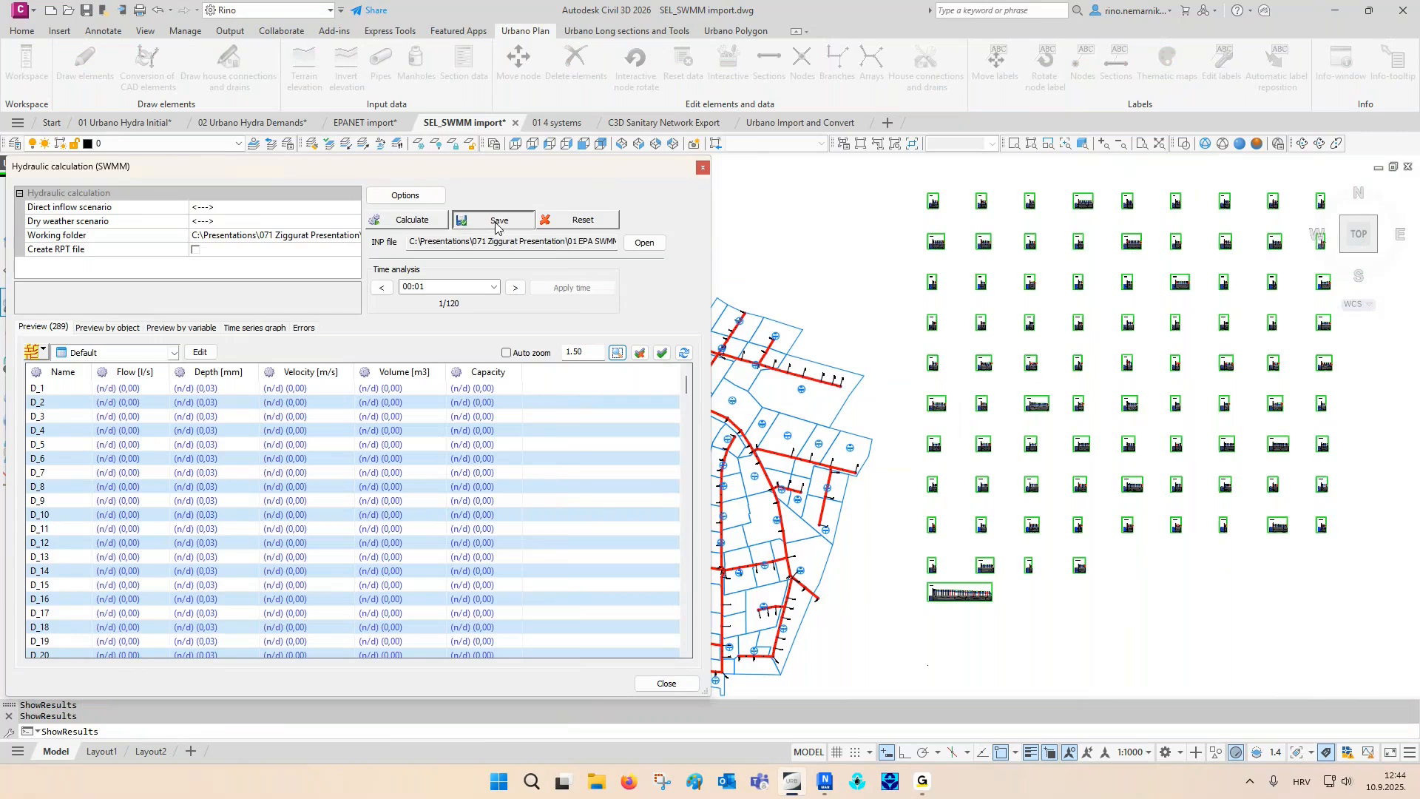
pyautogui.click(496, 226)
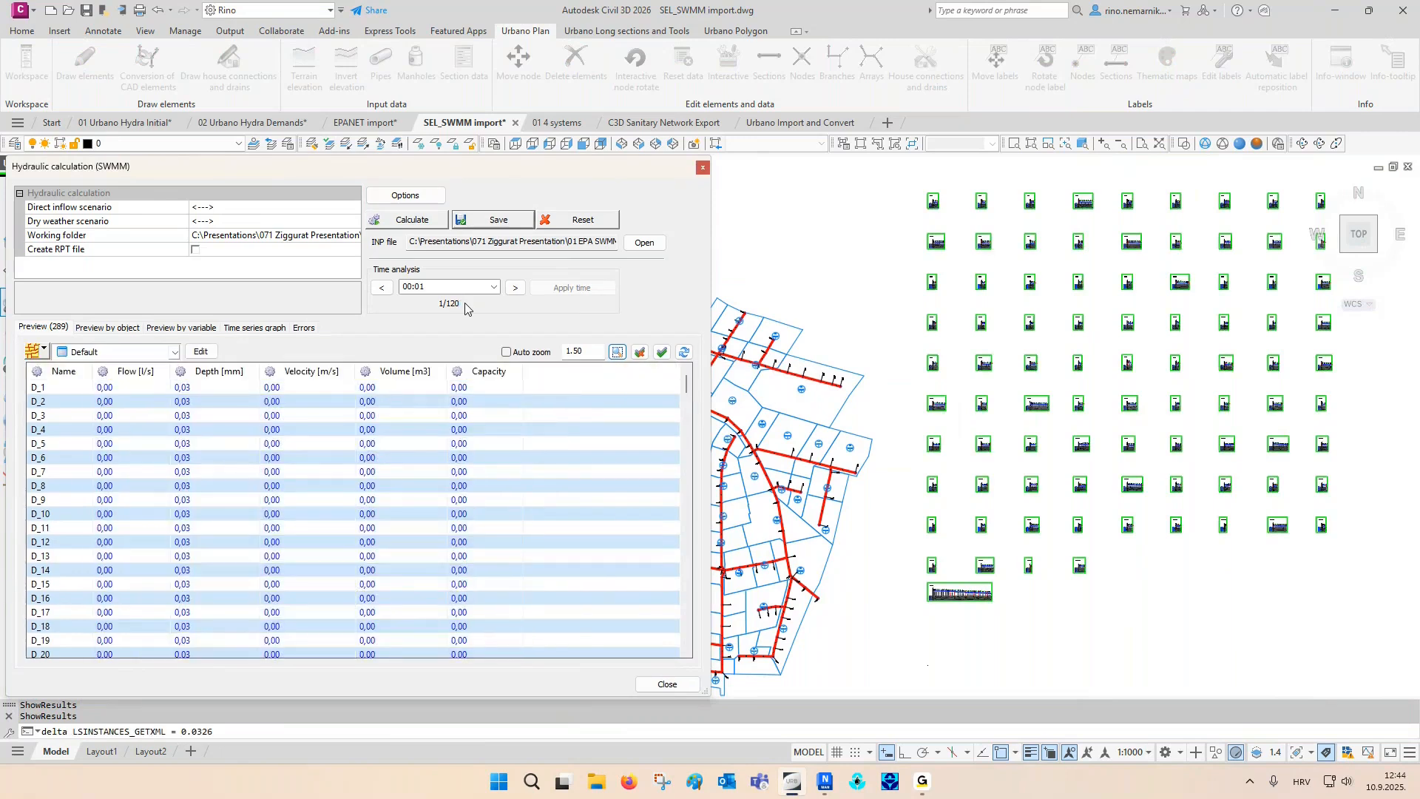
# - Preview the calculation results by object for section D_79, sorted by descending flow, and select the peak-flow time step
pyautogui.click(125, 329)
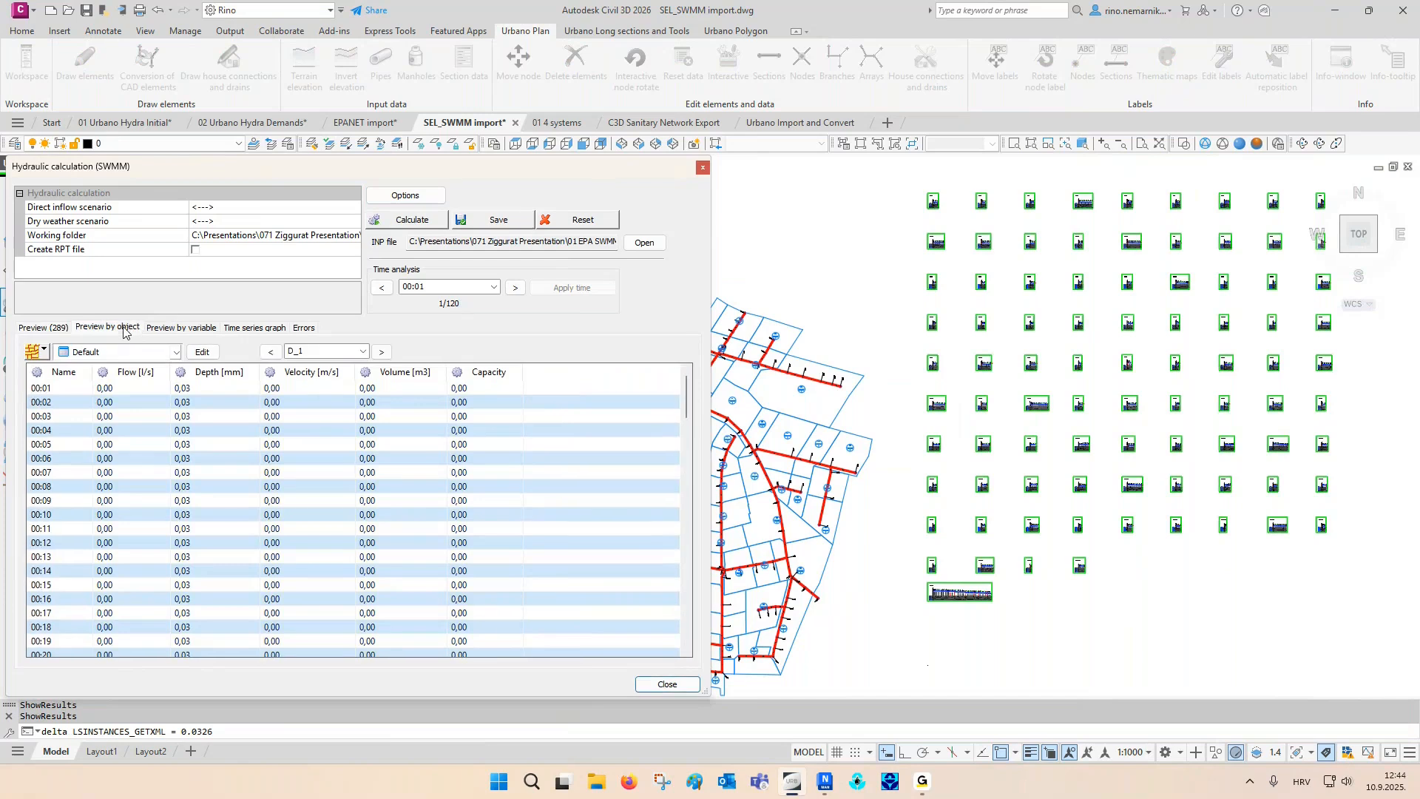
pyautogui.click(44, 354)
pyautogui.click(73, 442)
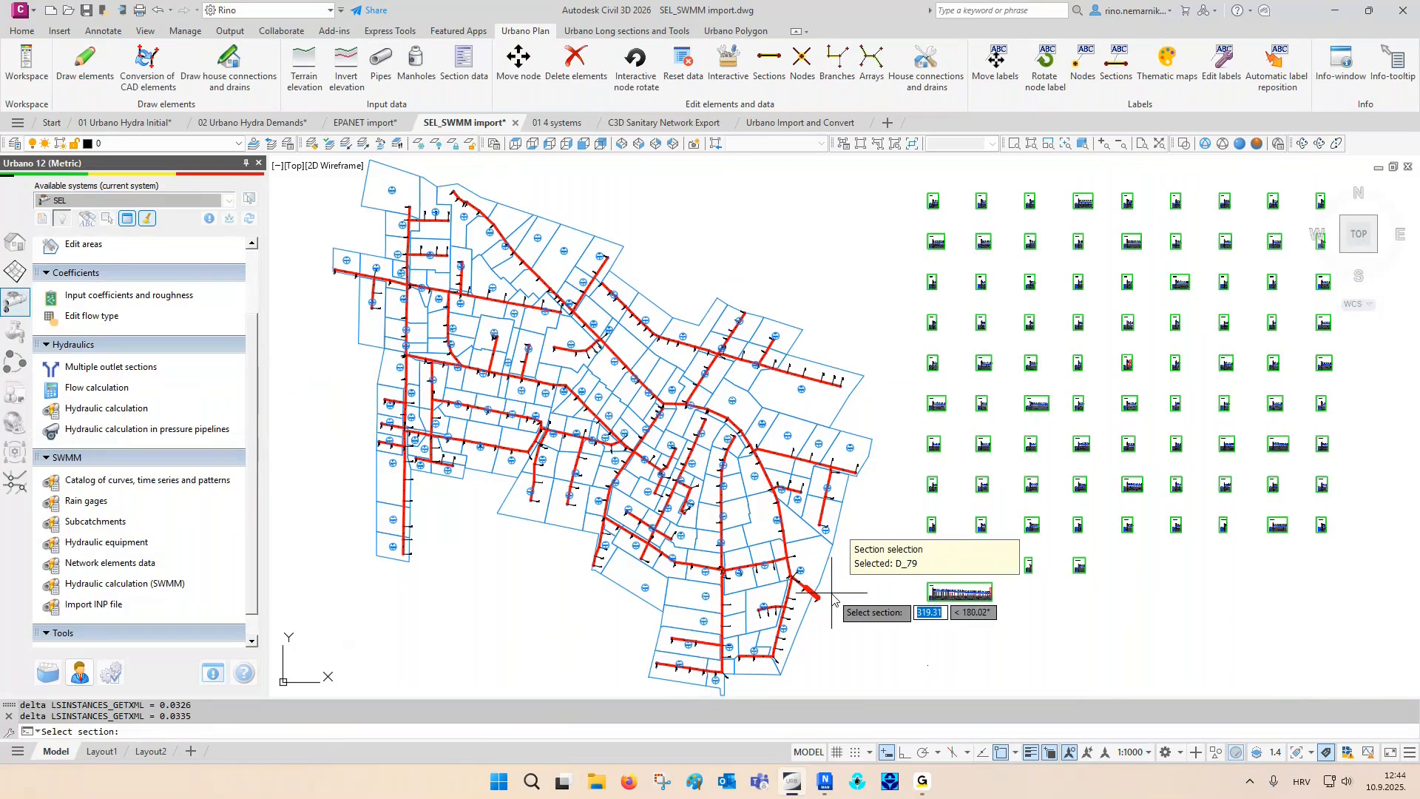
pyautogui.click(832, 592)
pyautogui.press('Return')
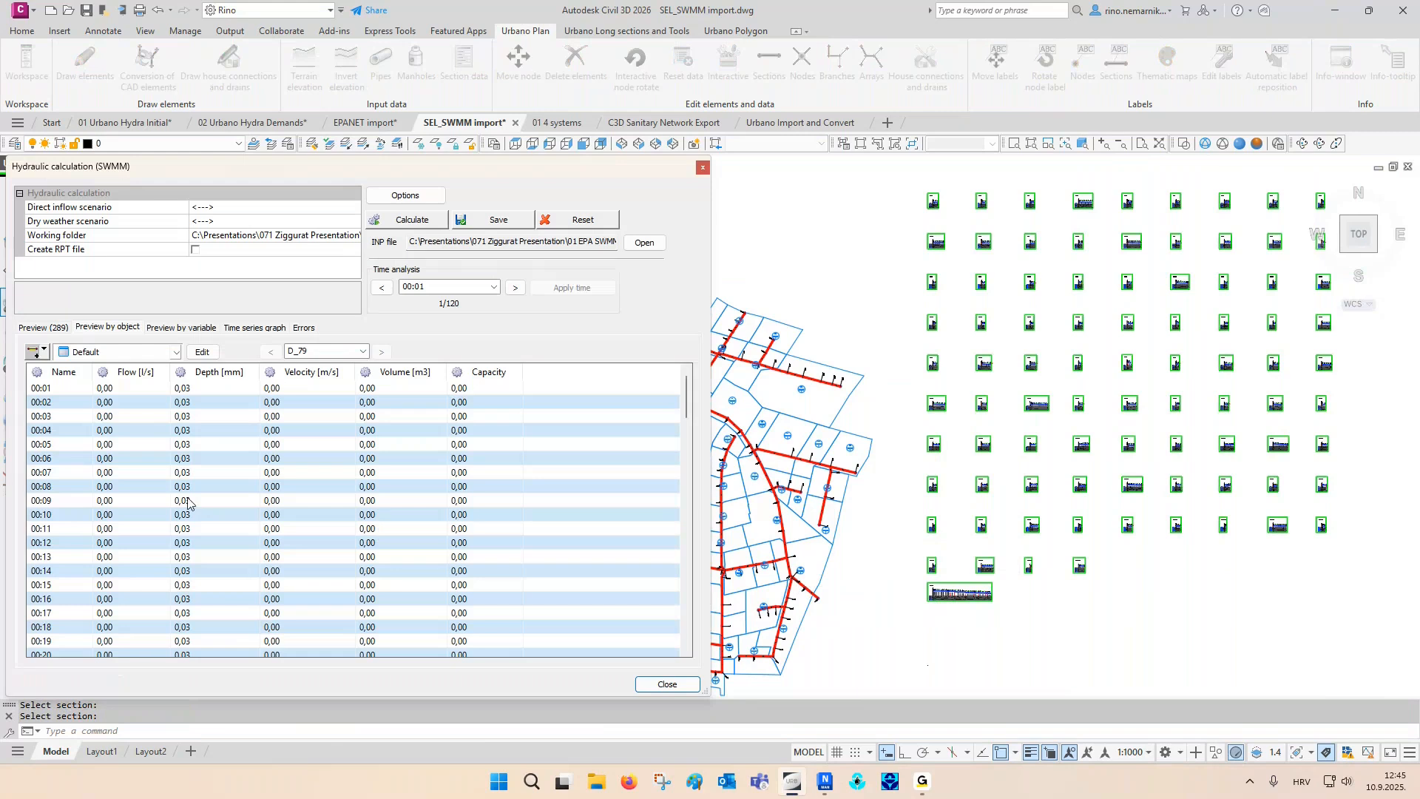
pyautogui.click(133, 372)
pyautogui.click(129, 389)
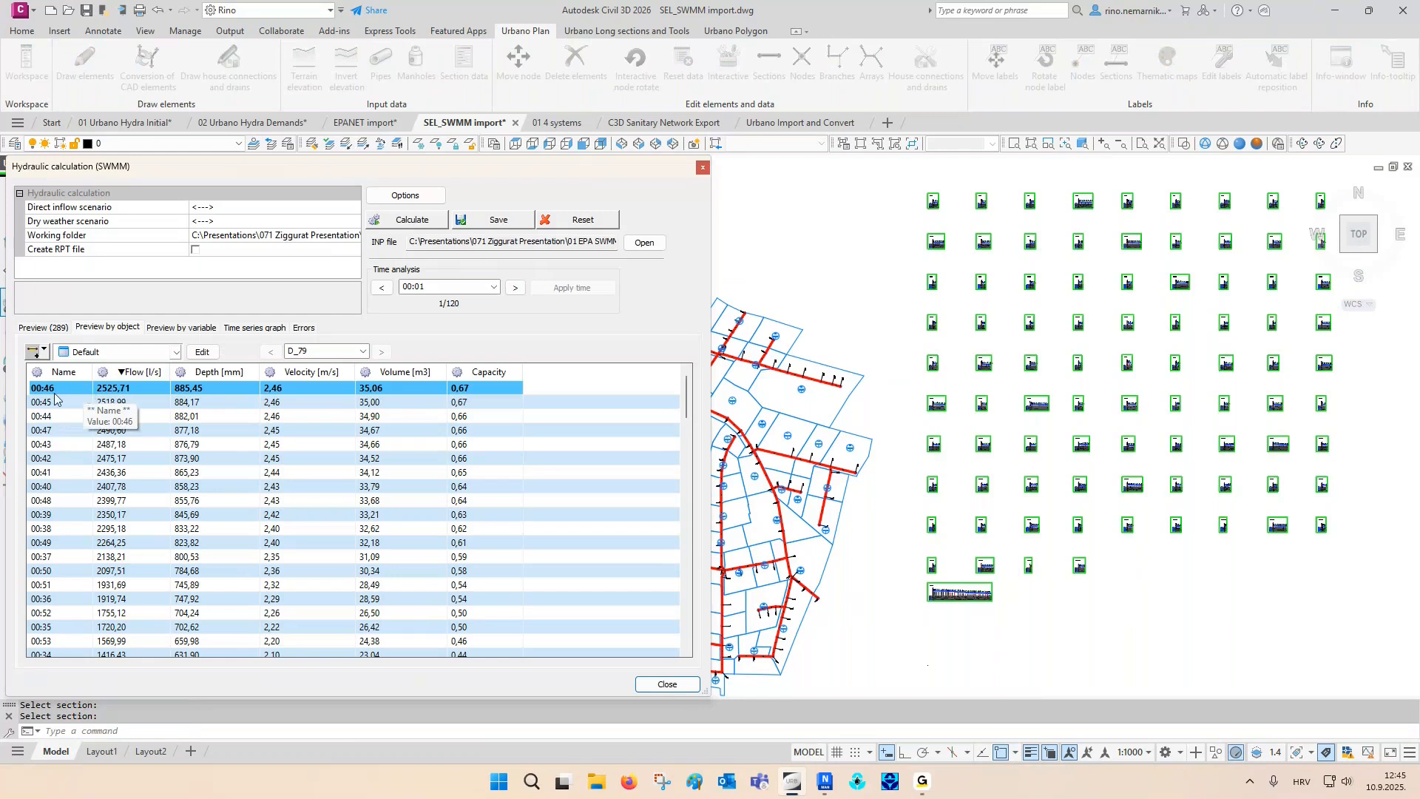
# - Set the time analysis to 00:46 and apply it to the network results
pyautogui.click(494, 288)
pyautogui.moveTo(493, 304); pyautogui.dragTo(487, 394)
pyautogui.click(433, 444)
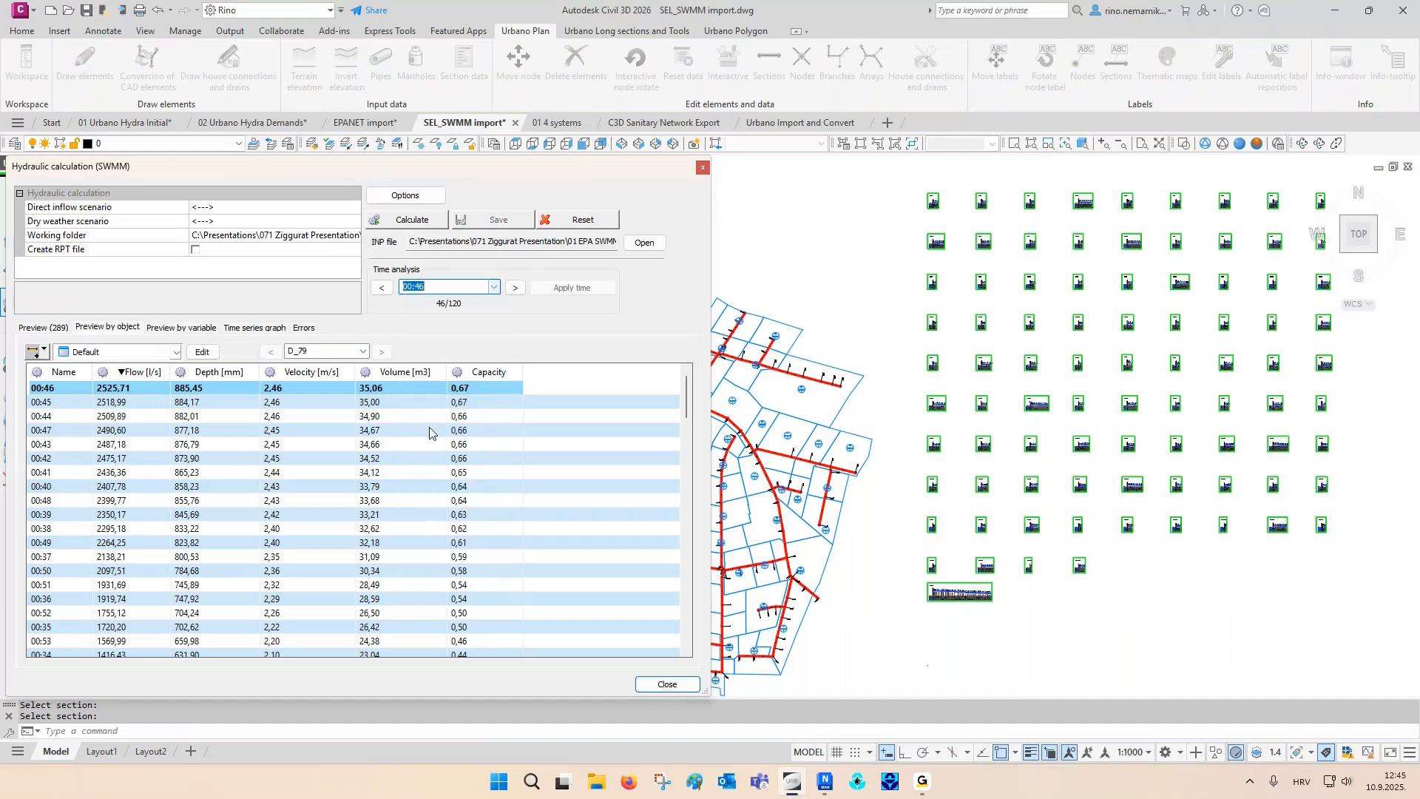
pyautogui.click(570, 290)
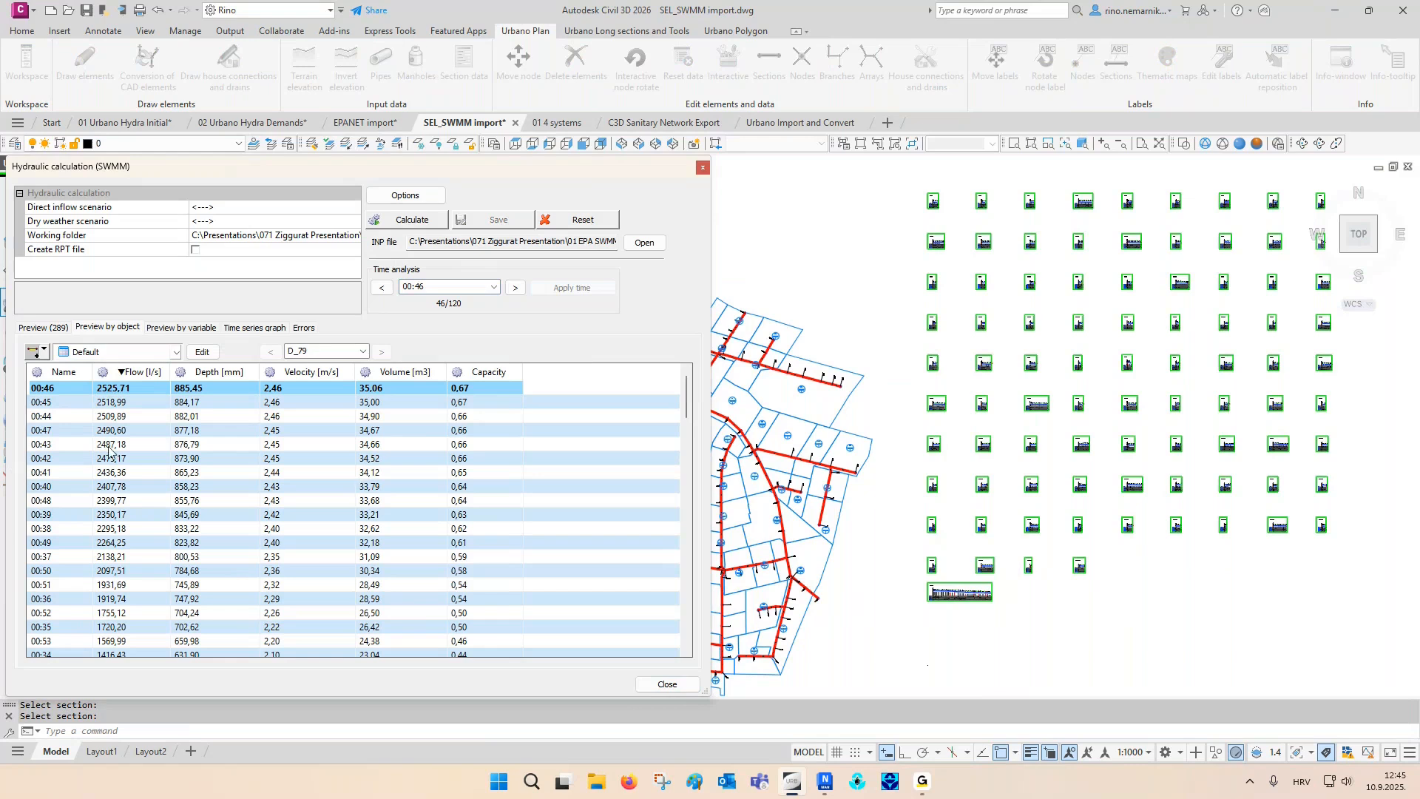
# - Close the SWMM calculation, regenerate the drawing and inspect the water level along the RO36 - RO1 long section
pyautogui.click(34, 355)
pyautogui.scroll(3, 937, 600)
pyautogui.scroll(4, 938, 601)
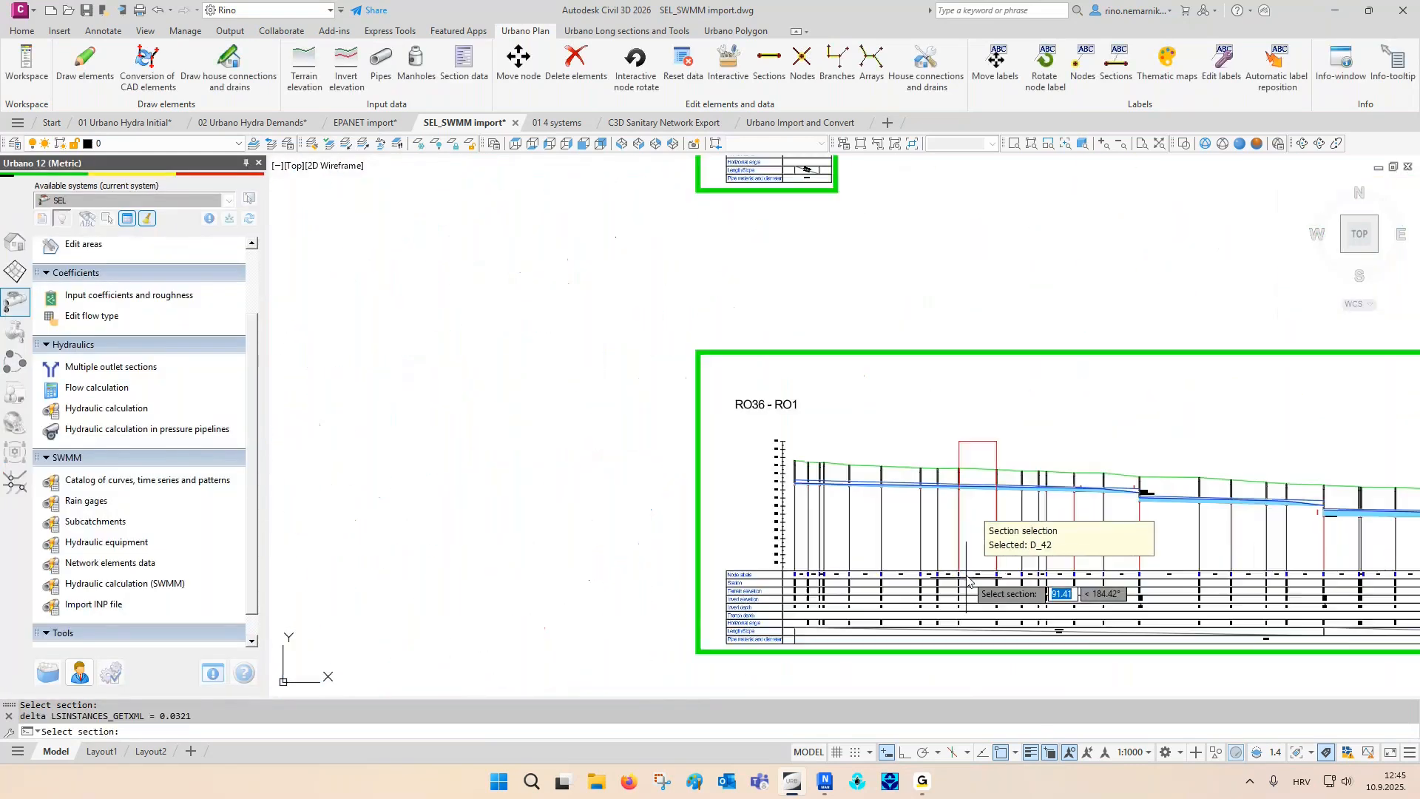
pyautogui.scroll(2, 993, 505)
pyautogui.scroll(2, 993, 505)
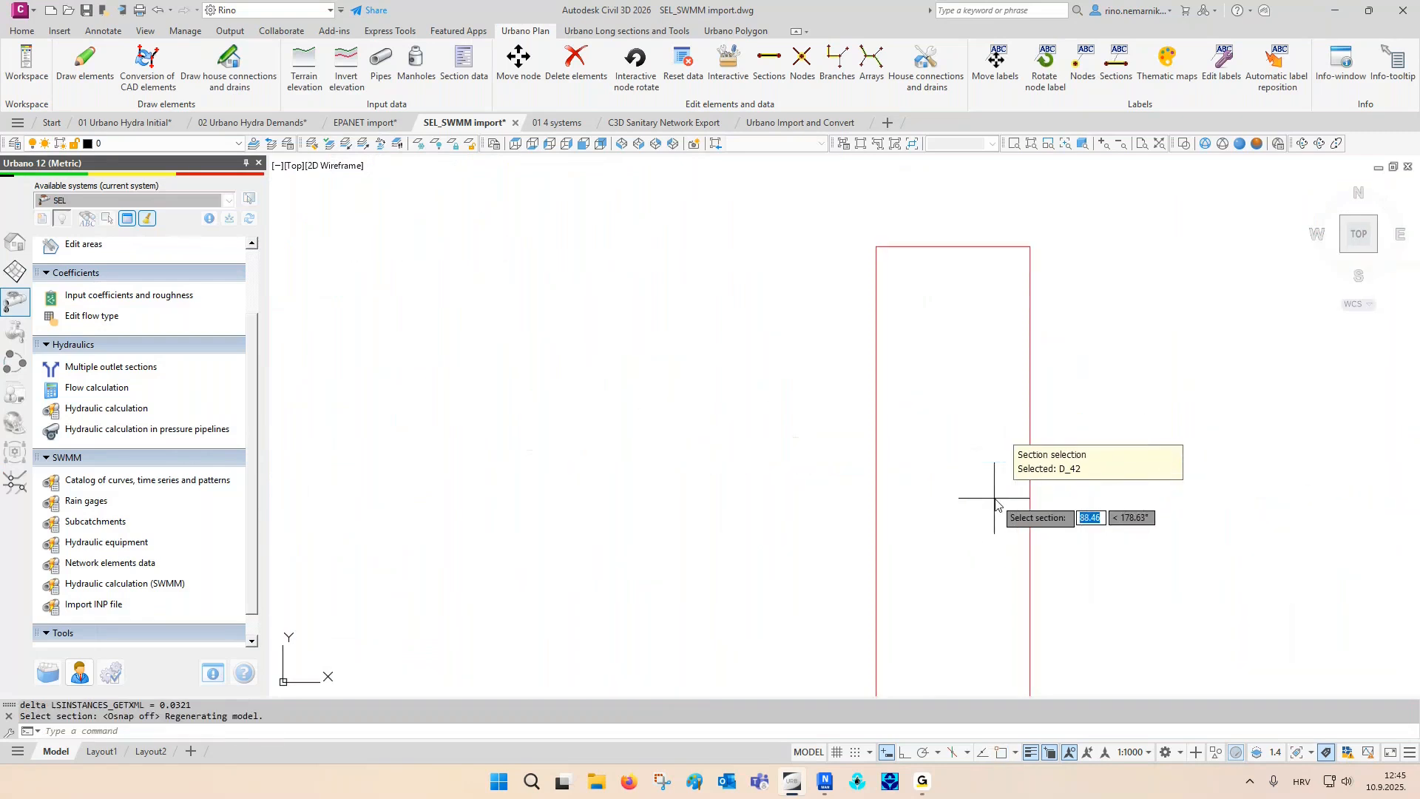
pyautogui.press('Escape')
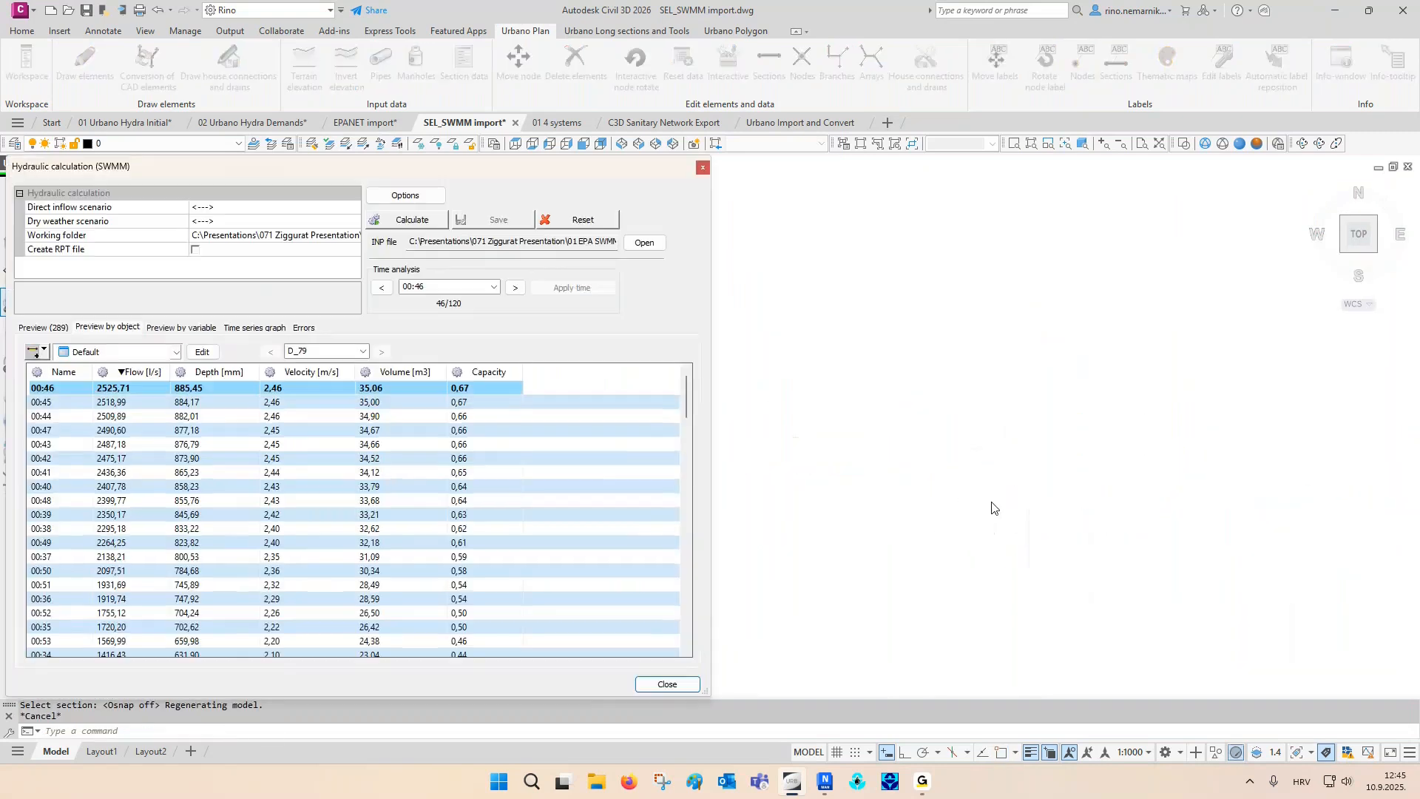
pyautogui.click(703, 167)
pyautogui.write('re')
pyautogui.press('Return')
pyautogui.moveTo(909, 422); pyautogui.dragTo(697, 427, button='middle')
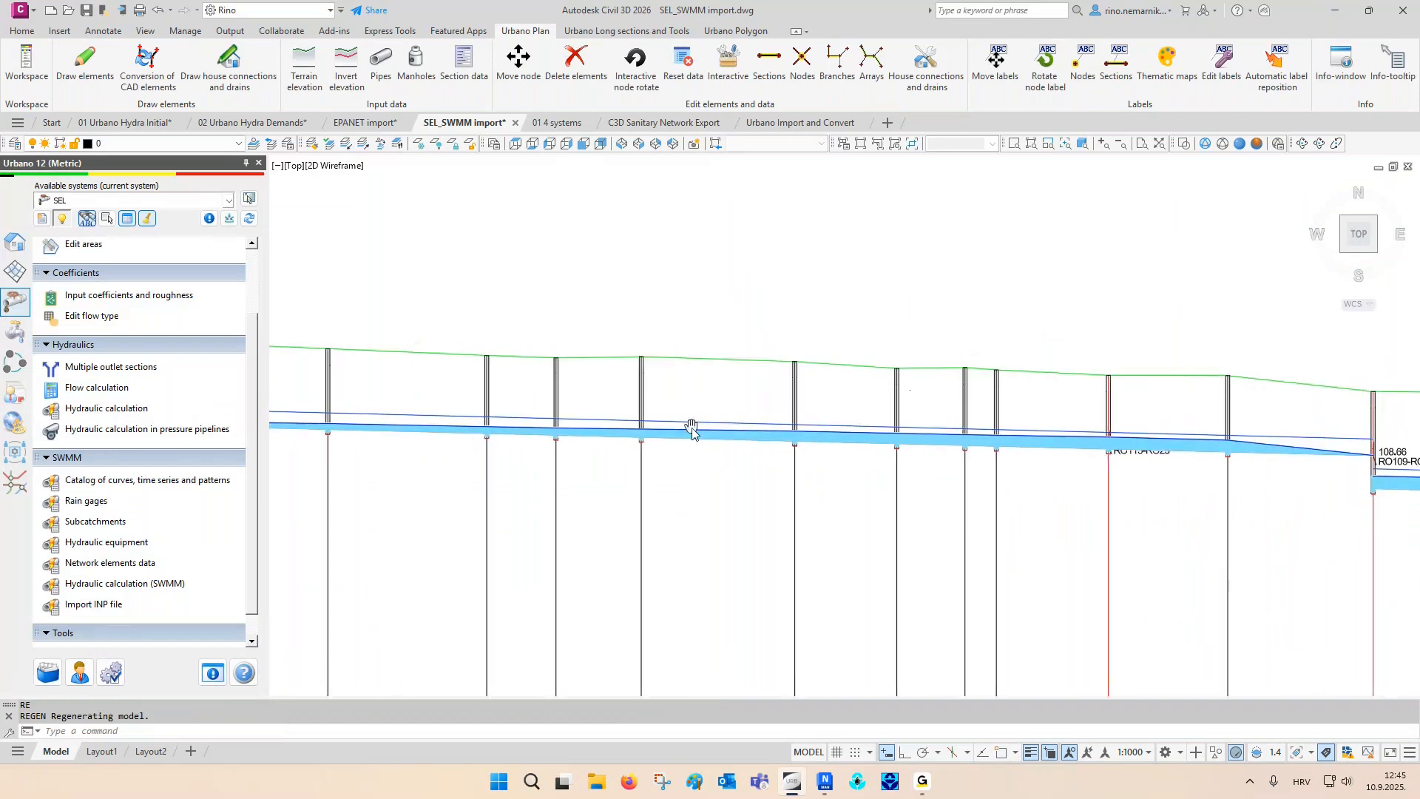
# - Examine the water level in the pipes along the rest of the long section, down to its outlet end
pyautogui.moveTo(973, 429)
pyautogui.mouseDown(button='middle')
pyautogui.moveTo(811, 432)
pyautogui.moveTo(798, 453)
pyautogui.moveTo(675, 451)
pyautogui.mouseUp(button='middle')
pyautogui.scroll(2, 811, 452)
pyautogui.scroll(2, 811, 453)
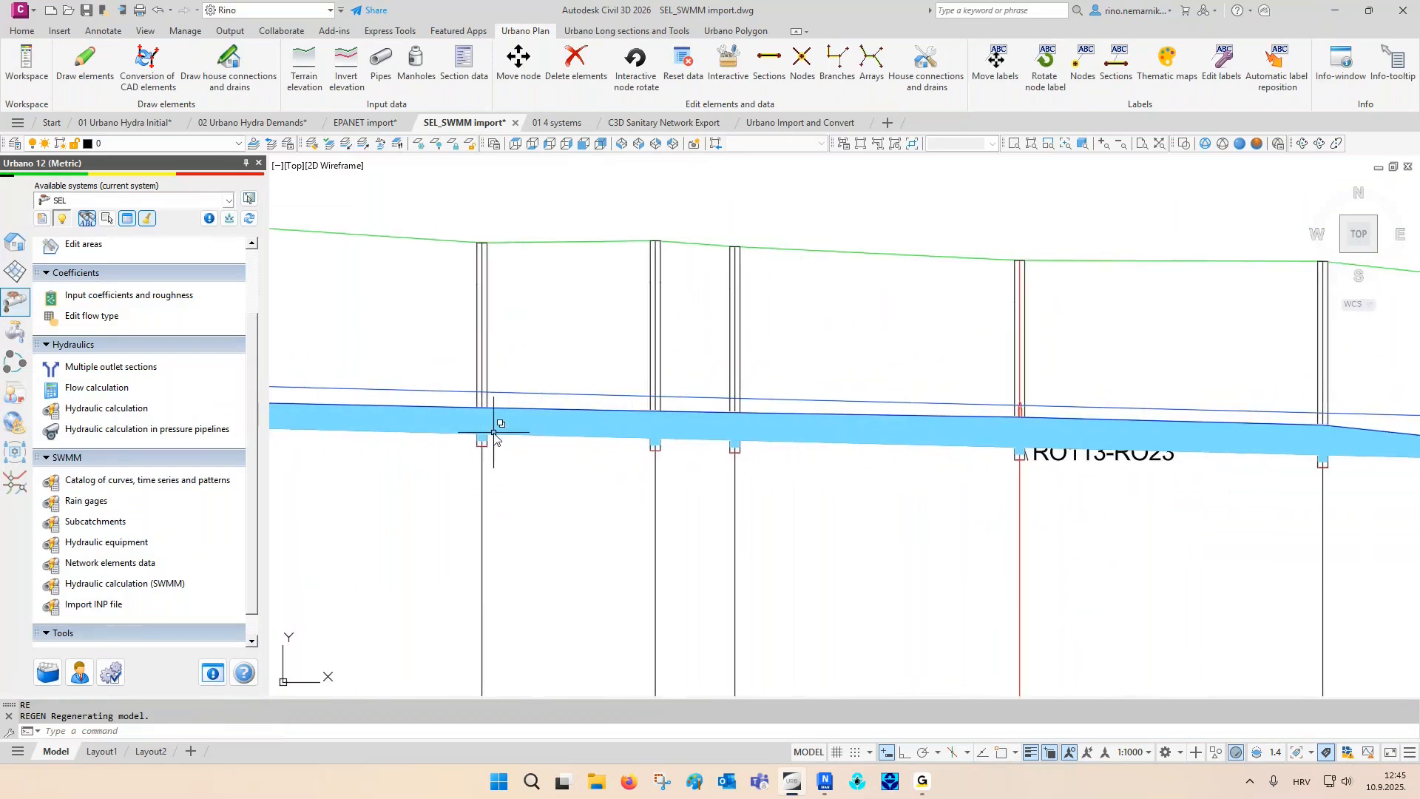
pyautogui.scroll(-2, 491, 427)
pyautogui.moveTo(1116, 450); pyautogui.dragTo(805, 443, button='middle')
pyautogui.moveTo(933, 444); pyautogui.dragTo(800, 444, button='middle')
pyautogui.scroll(2, 780, 483)
pyautogui.scroll(-2, 602, 489)
pyautogui.scroll(-2, 602, 489)
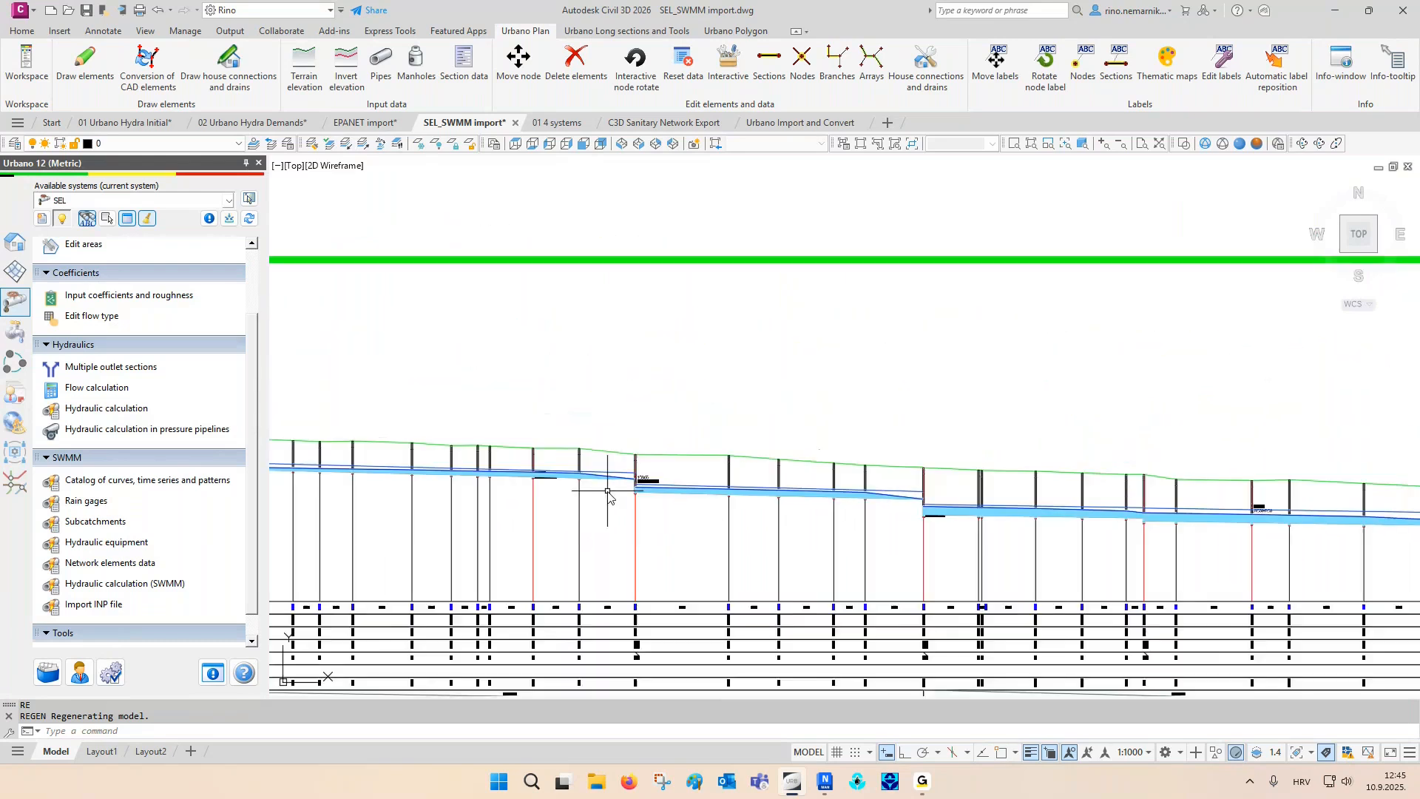
pyautogui.scroll(1, 1077, 545)
pyautogui.scroll(1, 1219, 573)
pyautogui.scroll(1, 1219, 573)
pyautogui.press('Escape')
pyautogui.press('Escape')
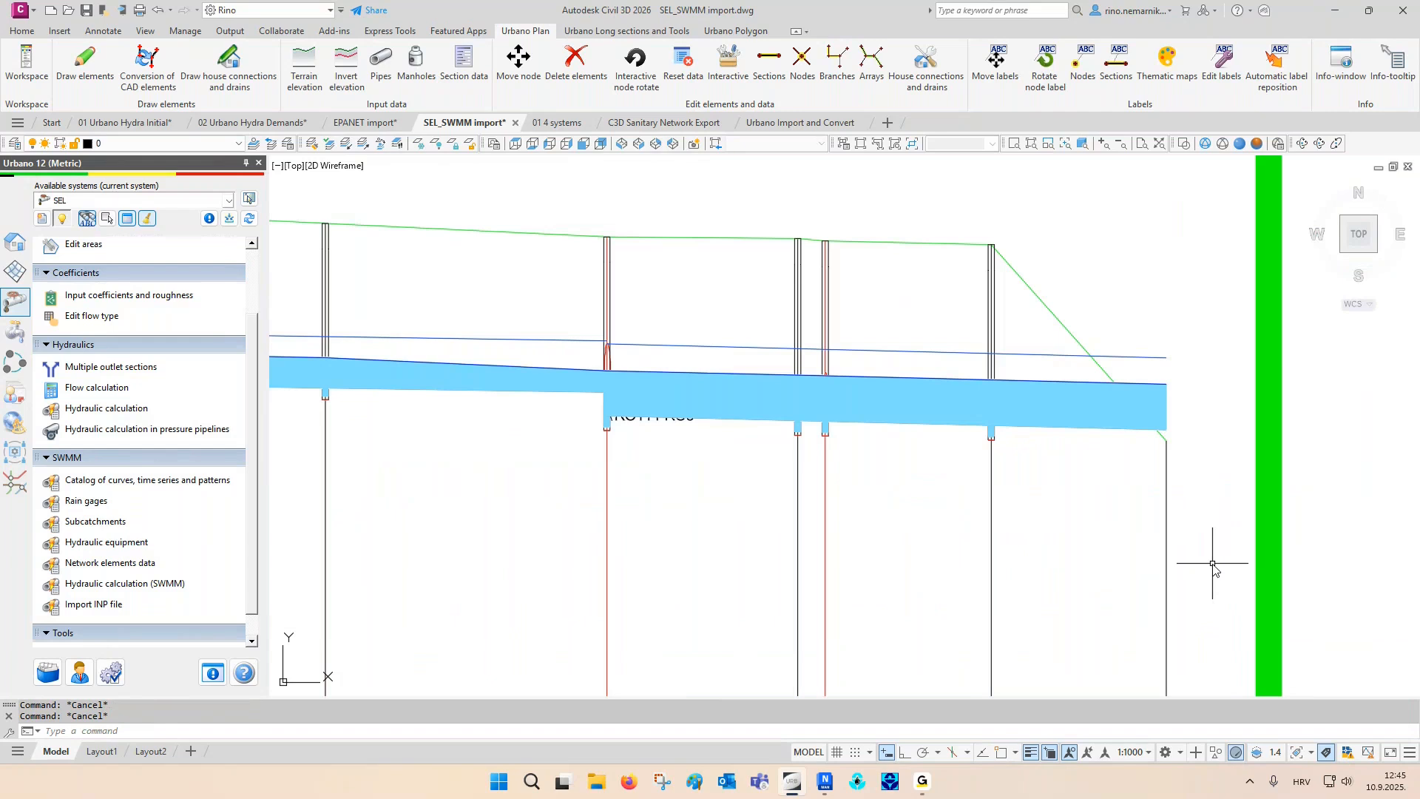
# - Switch to the 01 4 systems drawing and examine where the sanitary, water supply, drainage and storm networks cross in plan
pyautogui.click(567, 145)
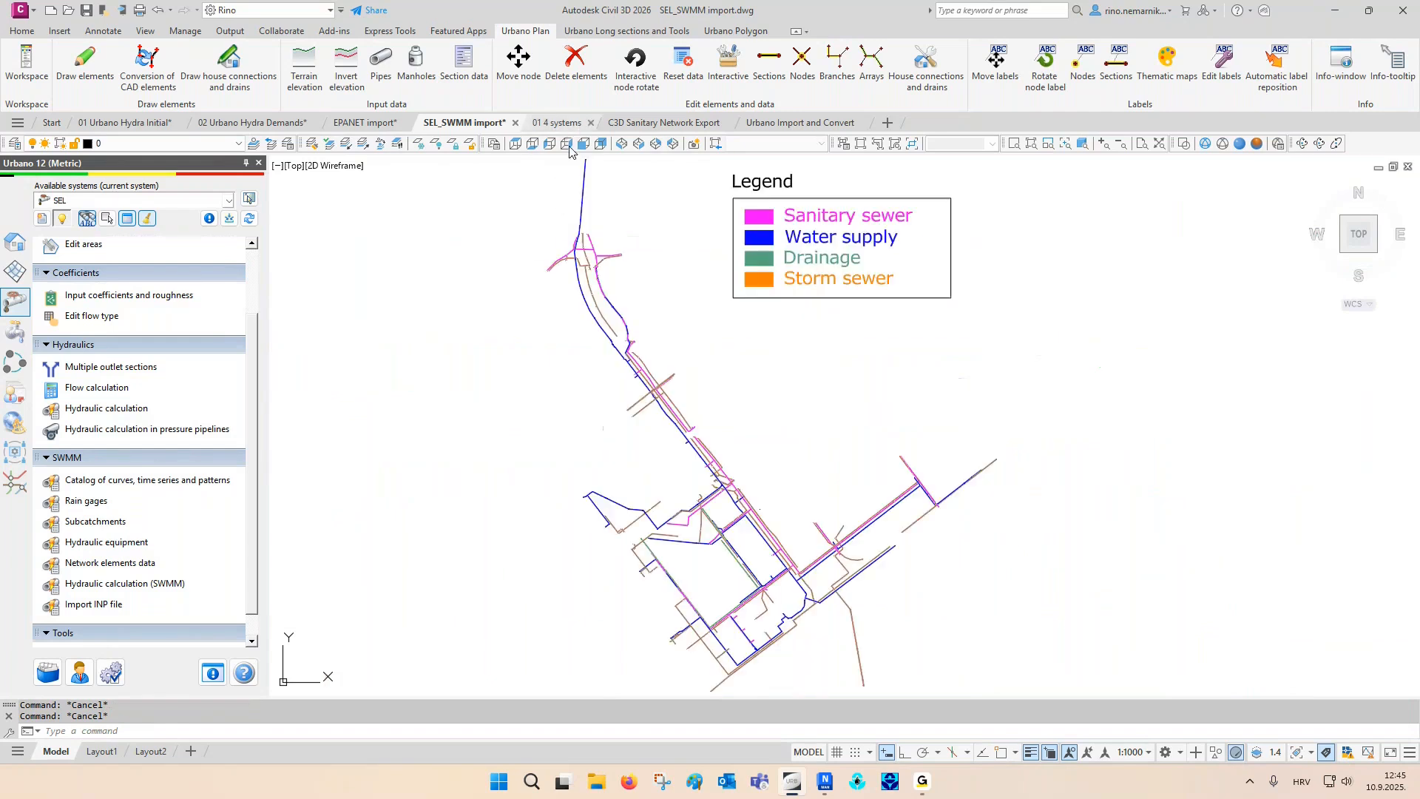
pyautogui.hotkey('ctrl', 'Tab')
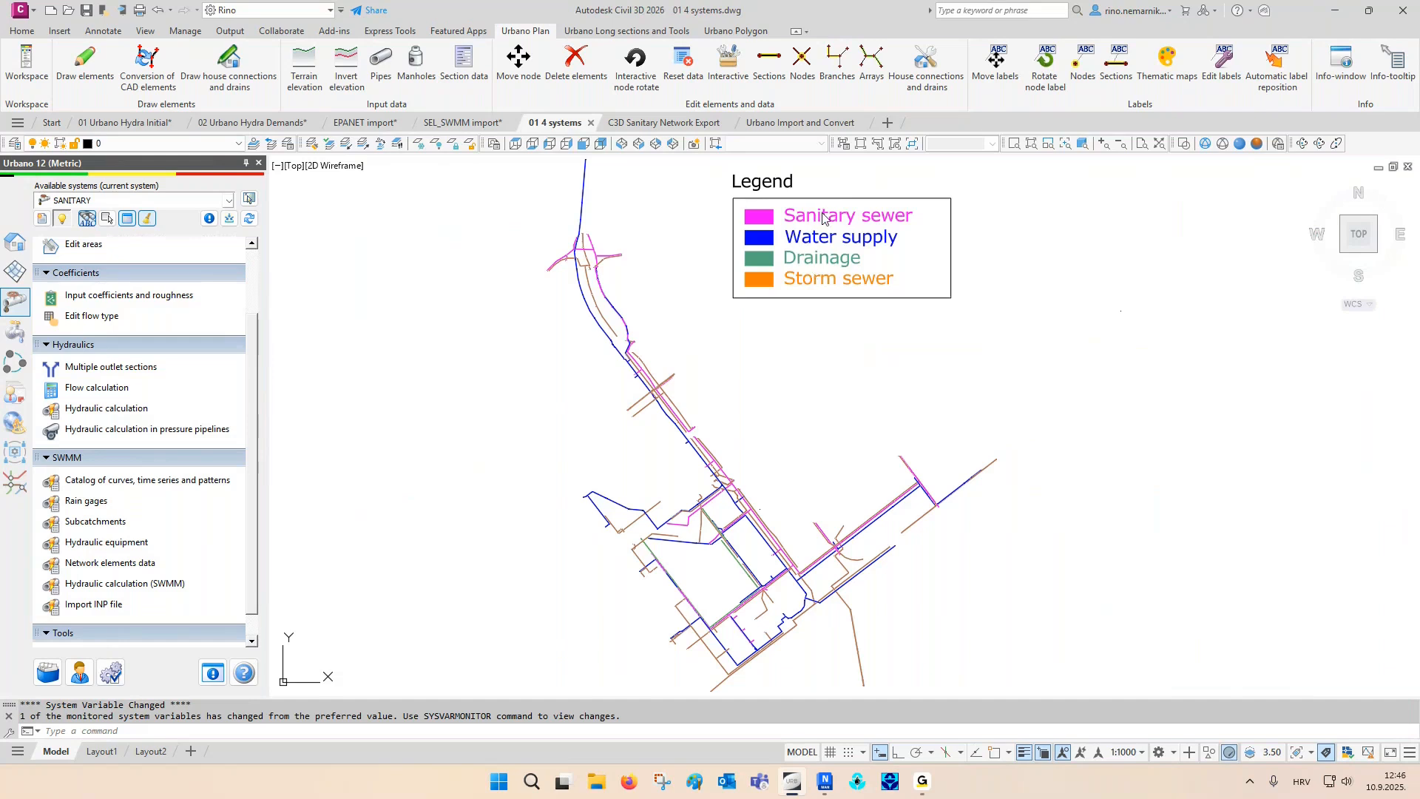
pyautogui.scroll(6, 793, 504)
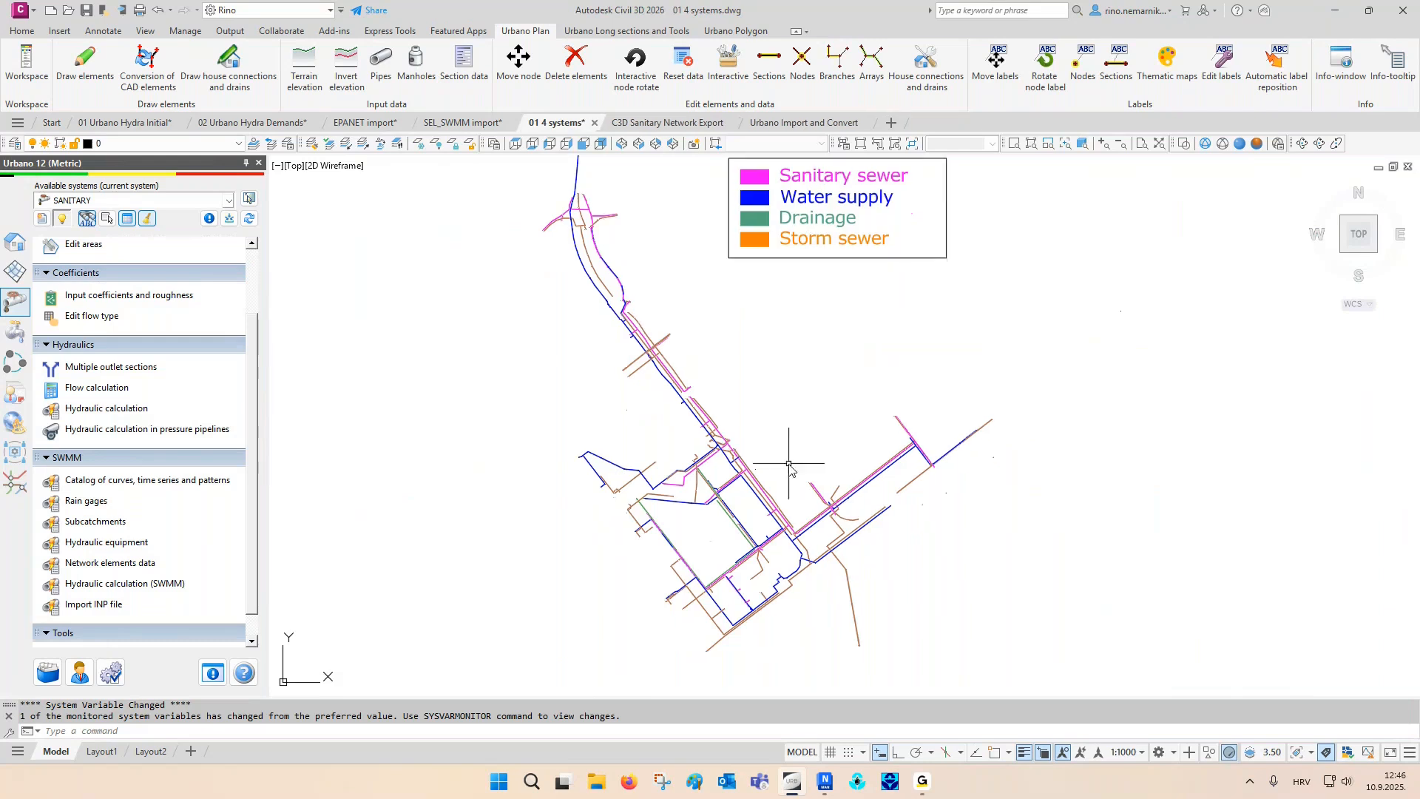
pyautogui.scroll(4, 760, 541)
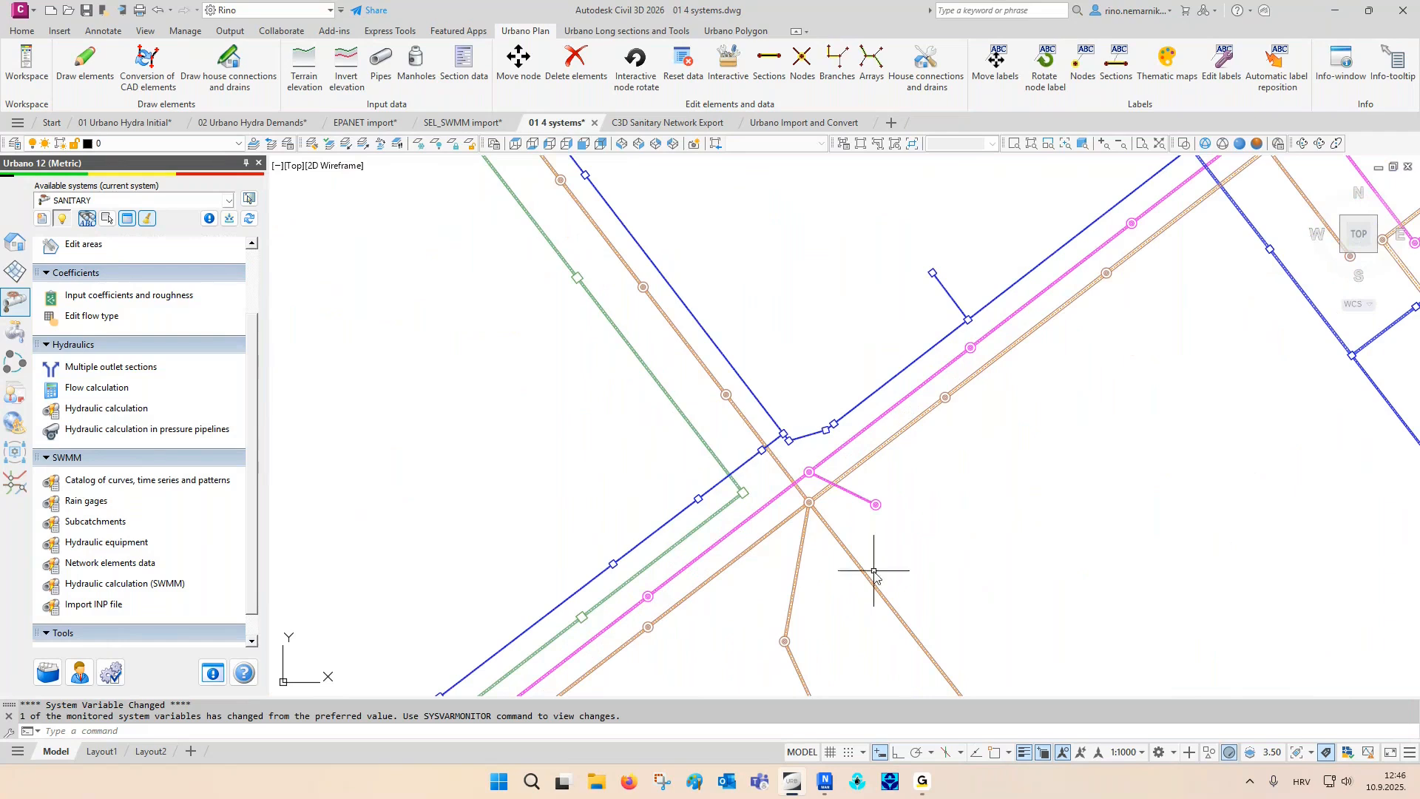
pyautogui.scroll(-2, 751, 619)
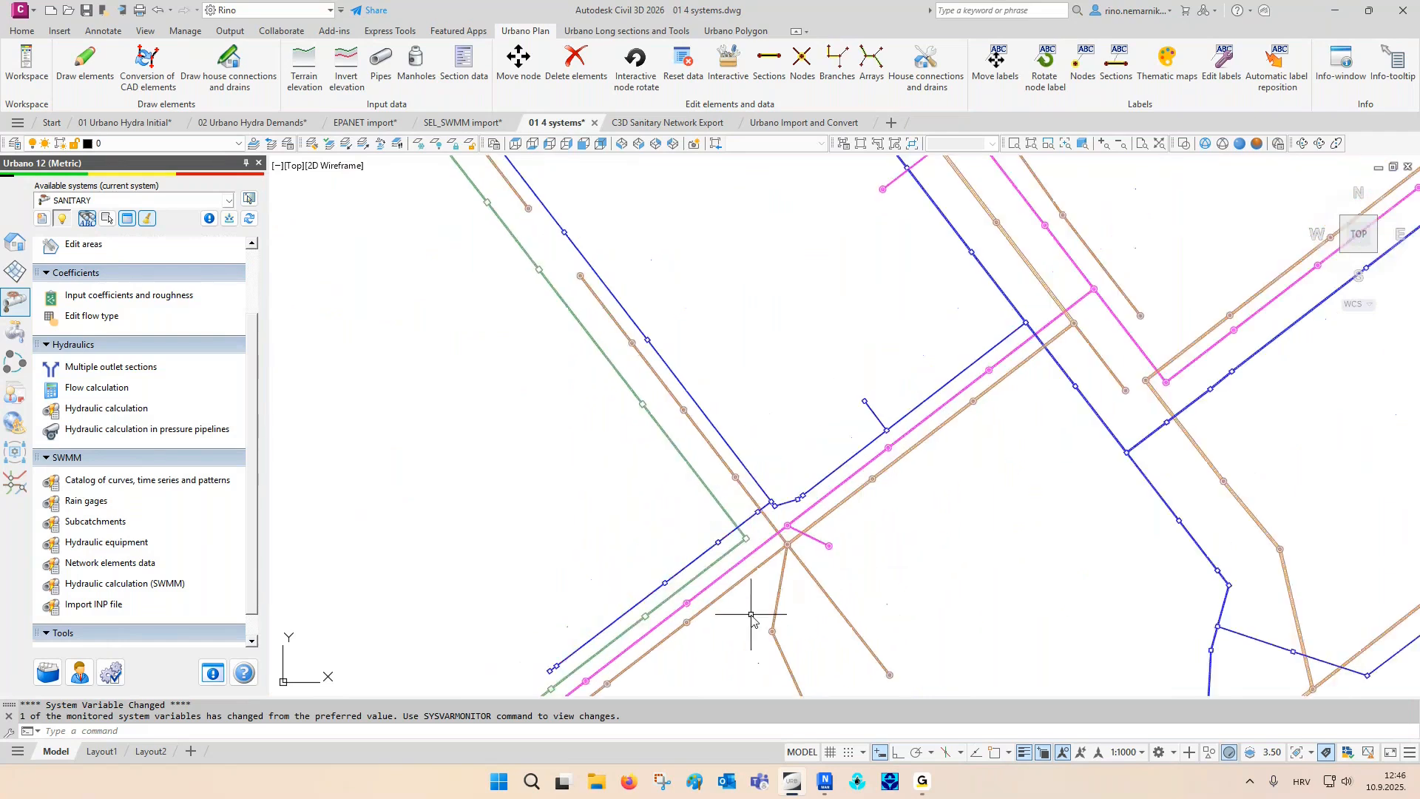
pyautogui.scroll(-2, 751, 615)
pyautogui.moveTo(706, 323); pyautogui.dragTo(735, 536, button='middle')
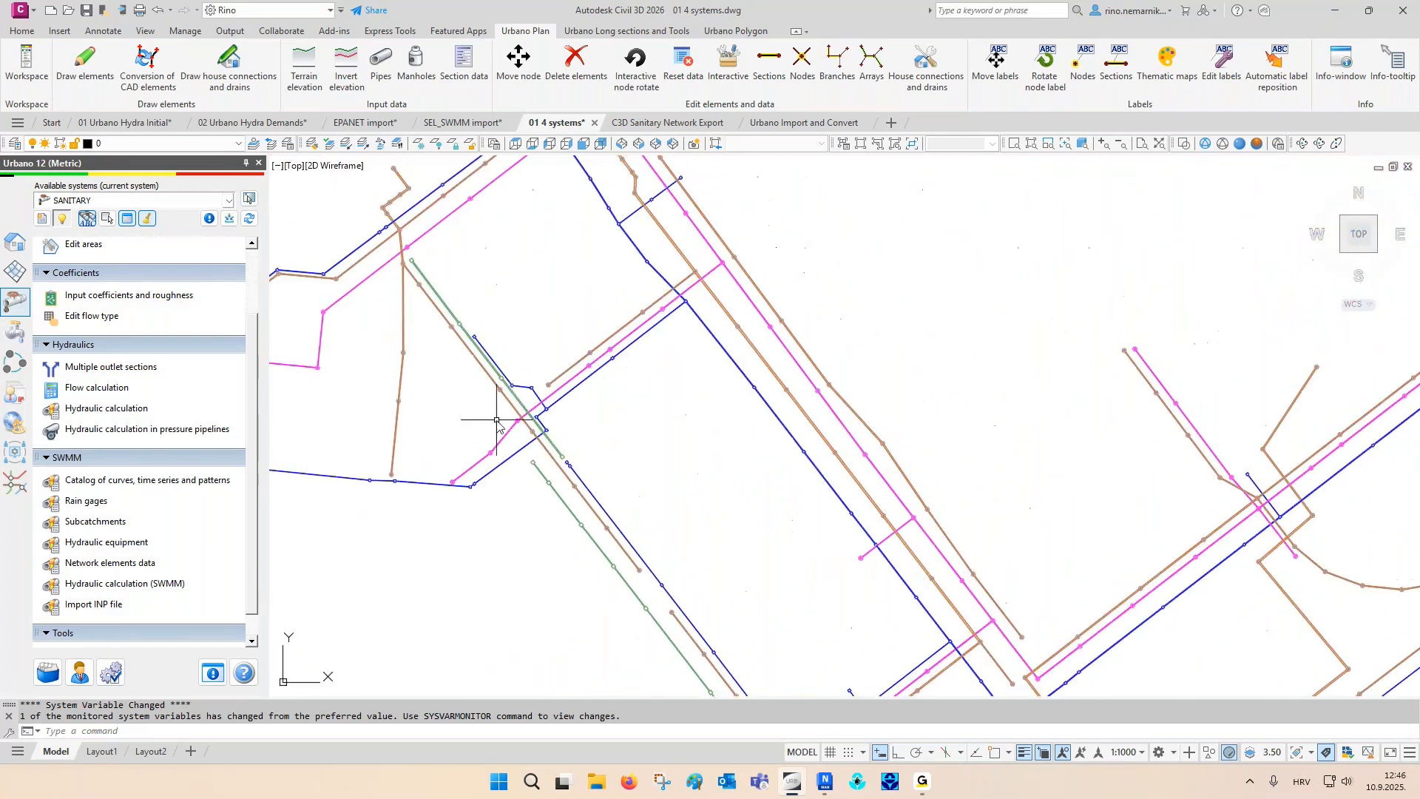
pyautogui.scroll(4, 492, 417)
pyautogui.scroll(-3, 491, 405)
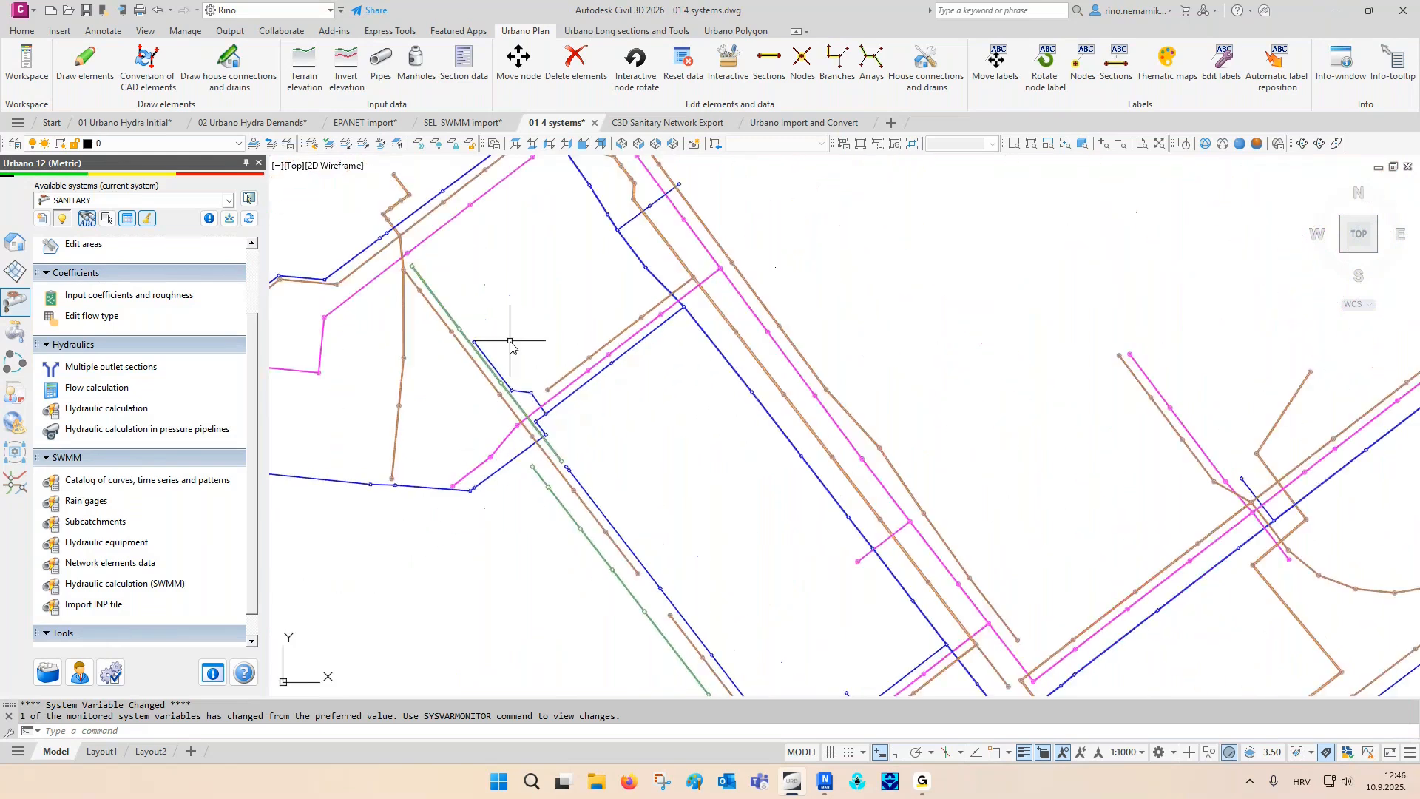
pyautogui.middleClick(510, 334)
pyautogui.press('Escape')
pyautogui.press('Escape')
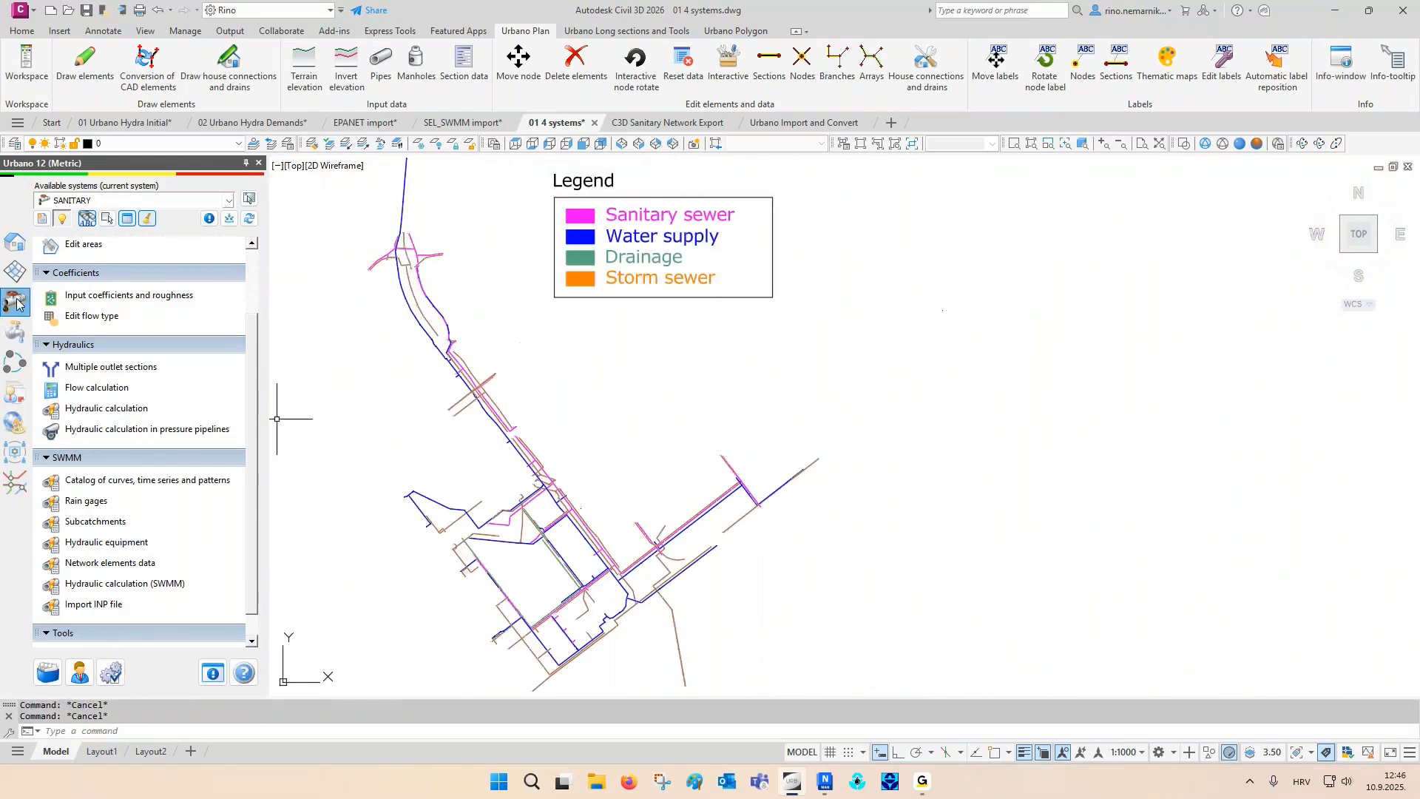
# - Set up long sections for the whole active SANITARY system using the Intersections 500/100 definition, with row and column spacing of 20
pyautogui.click(10, 249)
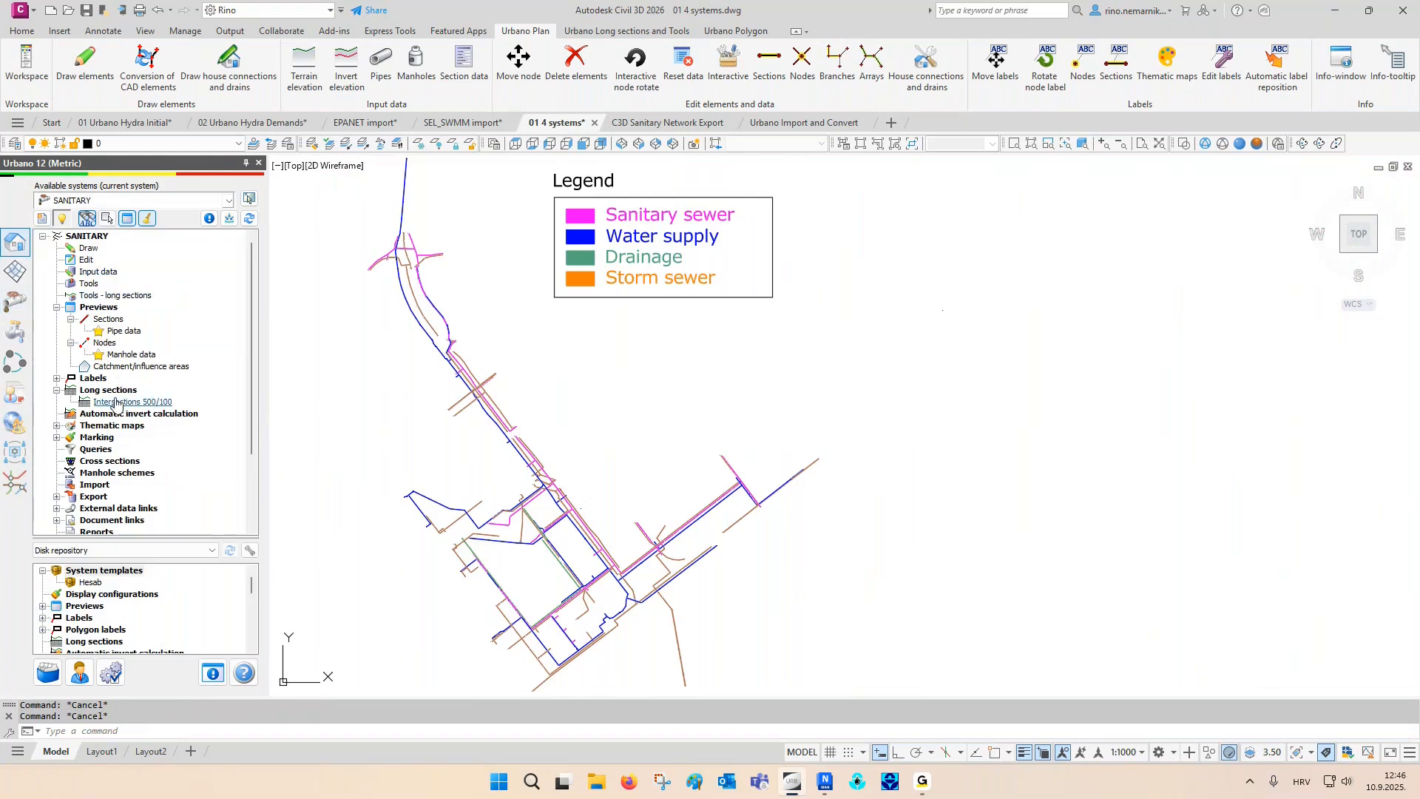
pyautogui.doubleClick(116, 403)
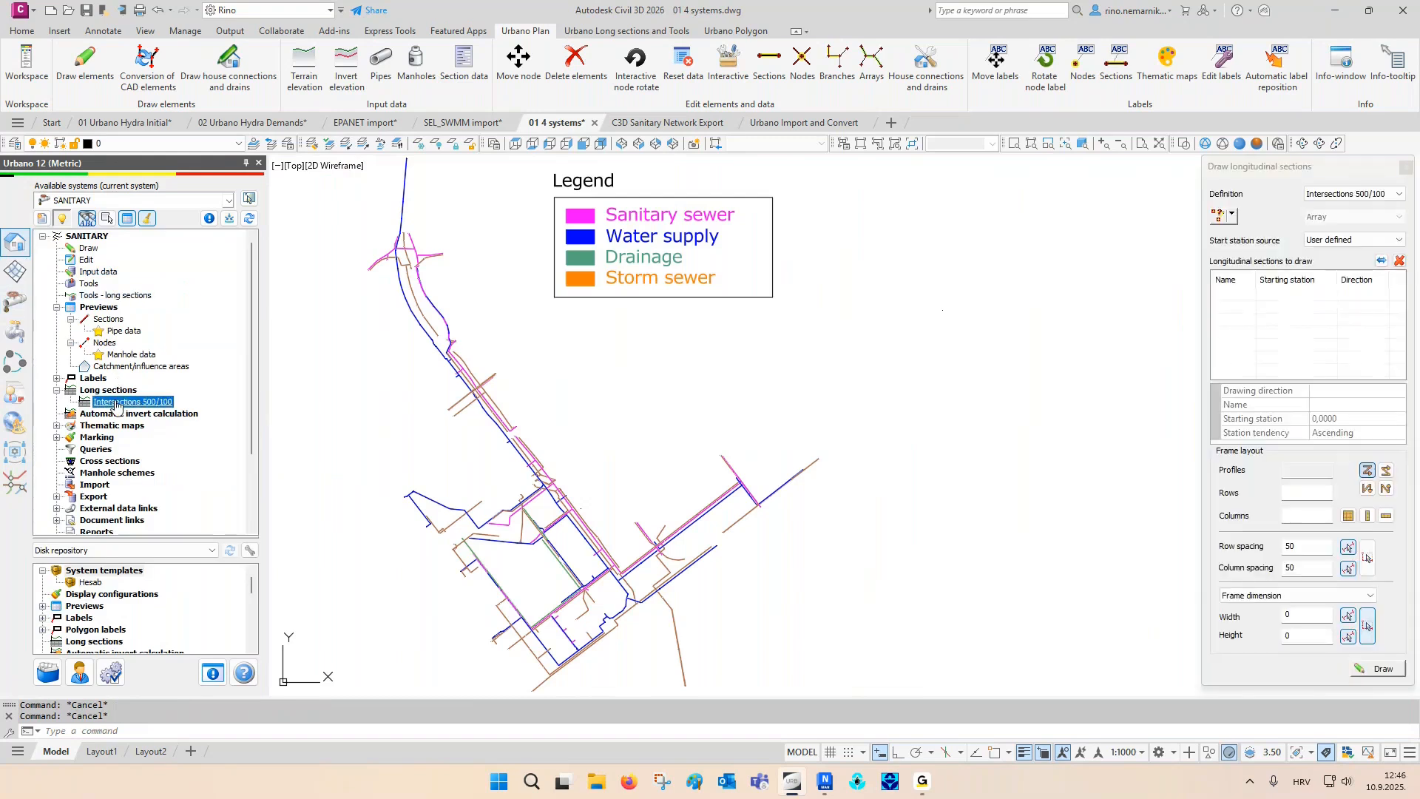
pyautogui.click(1233, 216)
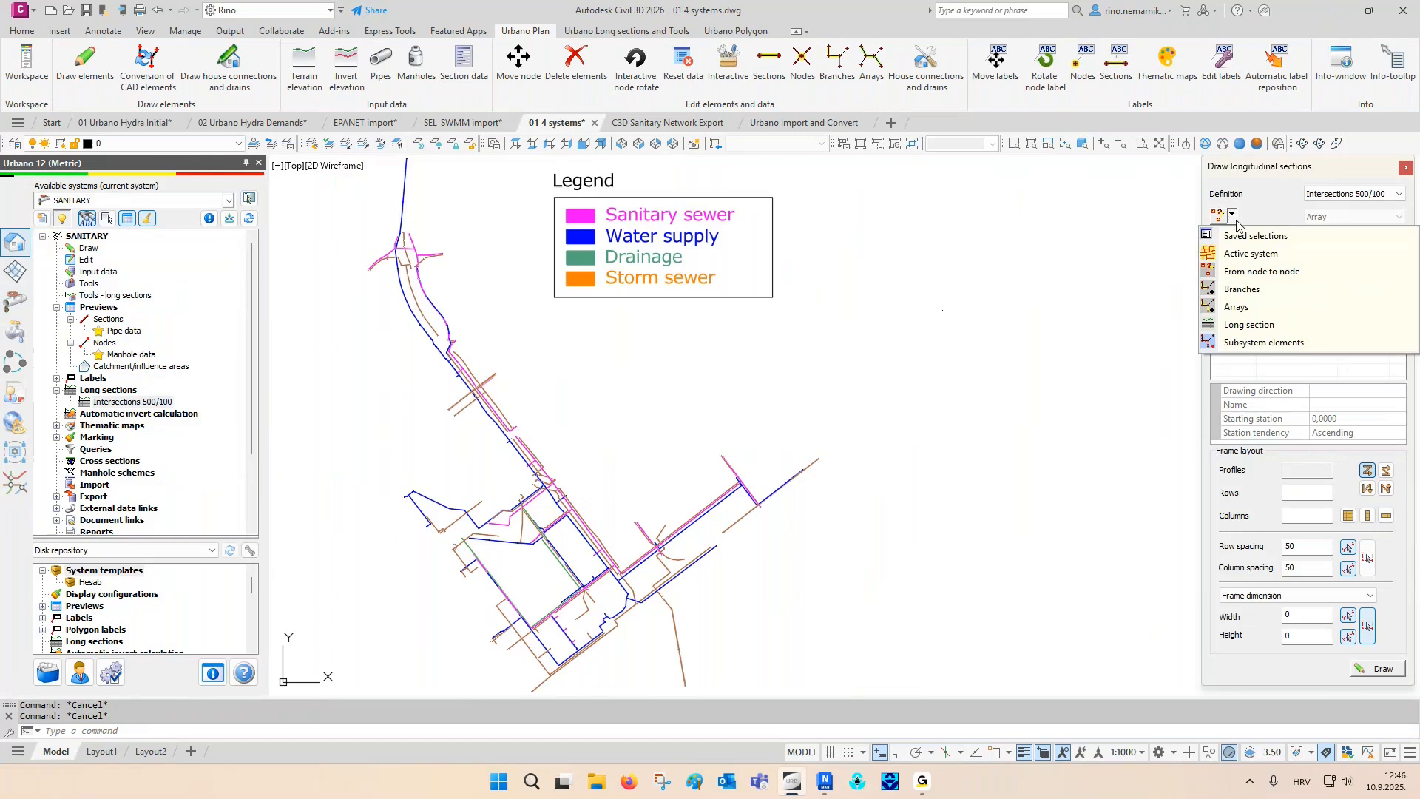
pyautogui.click(1255, 258)
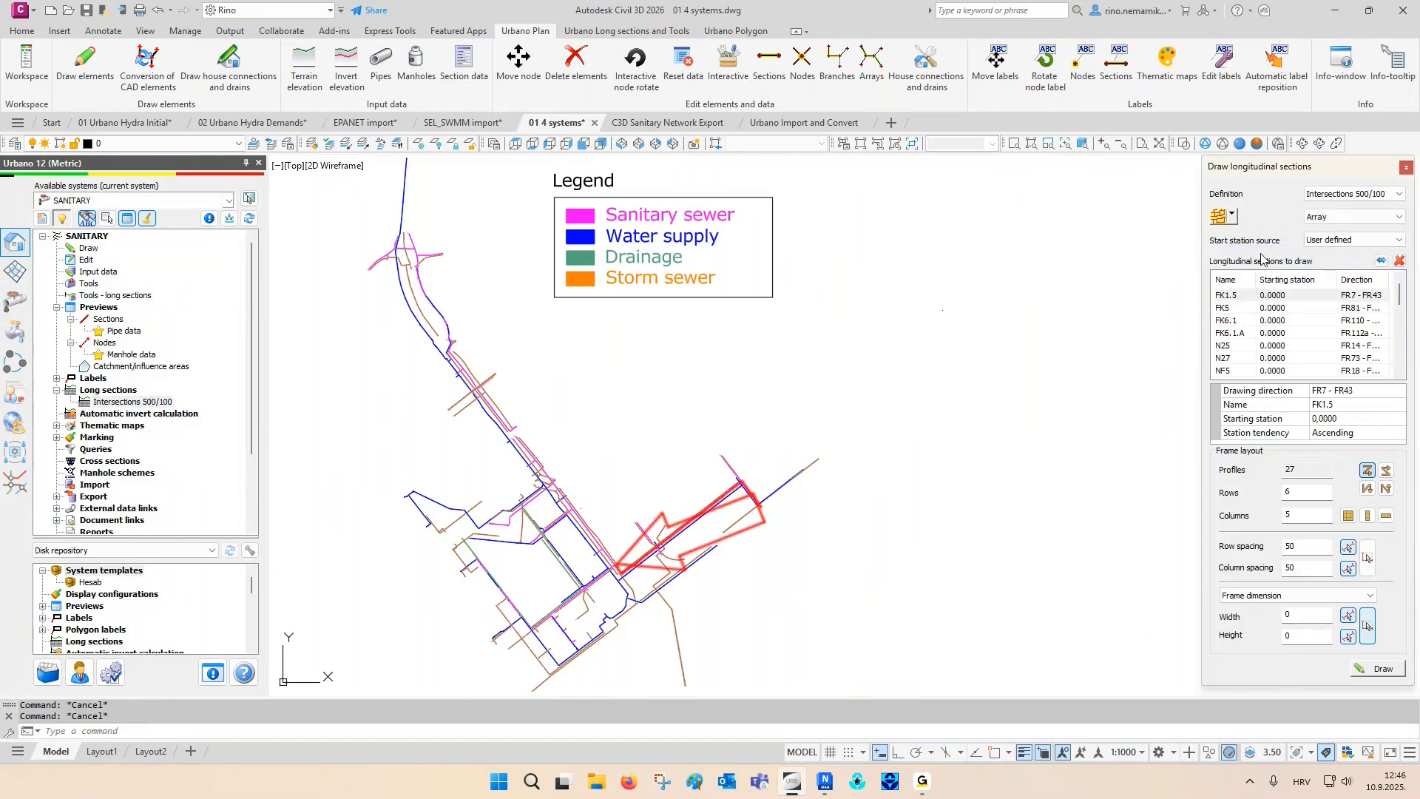
pyautogui.moveTo(1304, 546); pyautogui.dragTo(1233, 548)
pyautogui.write('20')
pyautogui.press('Tab')
pyautogui.write('20')
# - Draw the sanitary long sections in the empty area beside the legend and close the Draw longitudinal sections dialog
pyautogui.click(1378, 668)
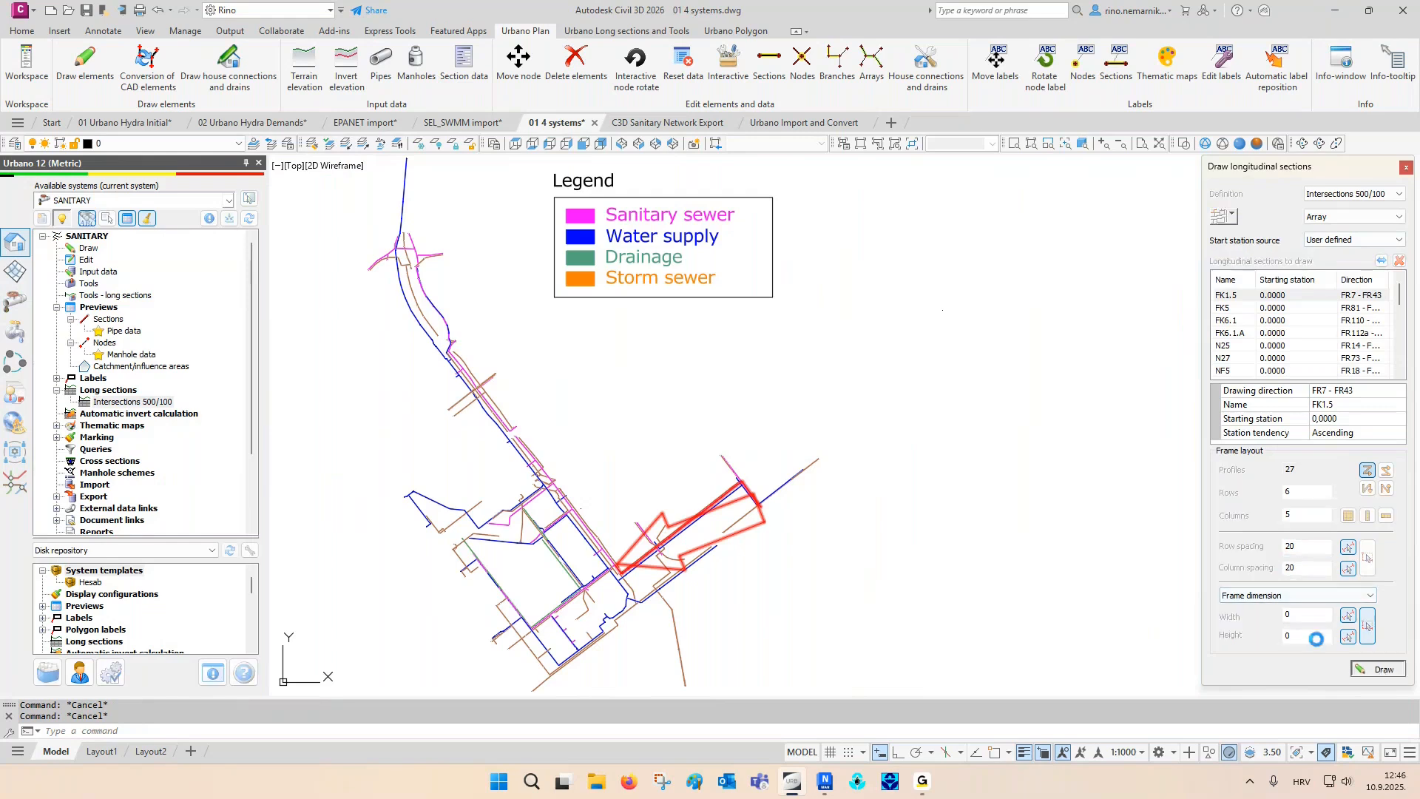
pyautogui.scroll(-2, 986, 440)
pyautogui.moveTo(986, 441); pyautogui.dragTo(732, 440, button='middle')
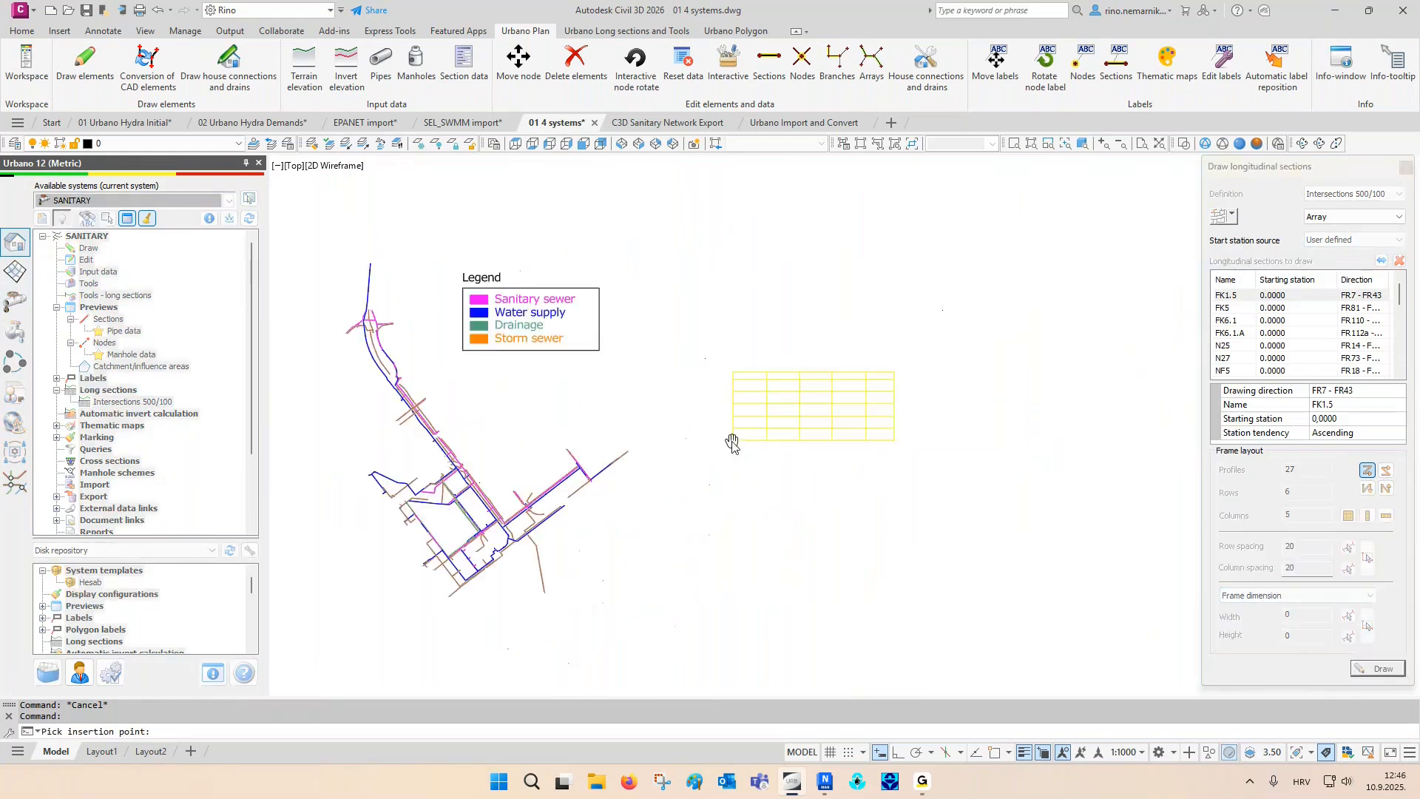
pyautogui.press('F3')
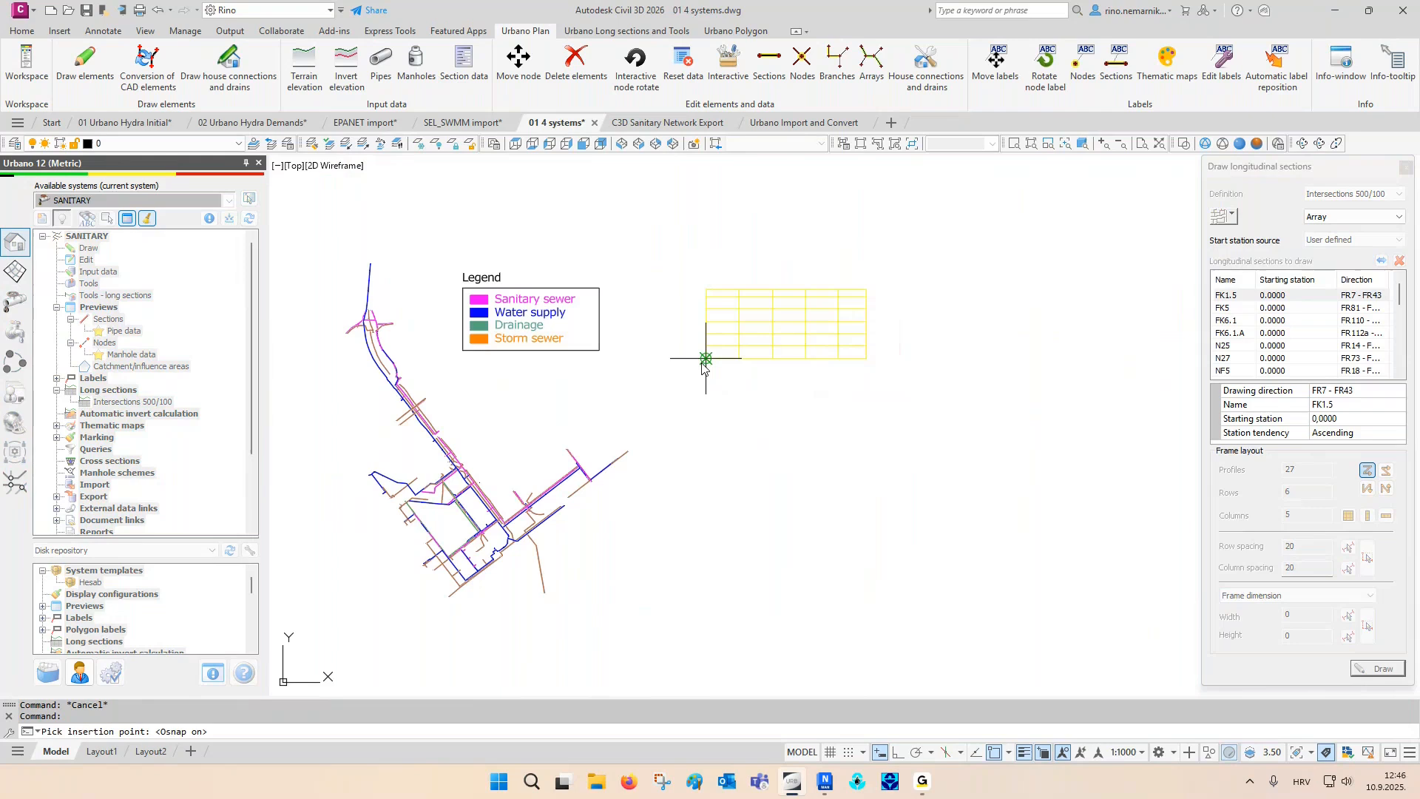
pyautogui.click(750, 374)
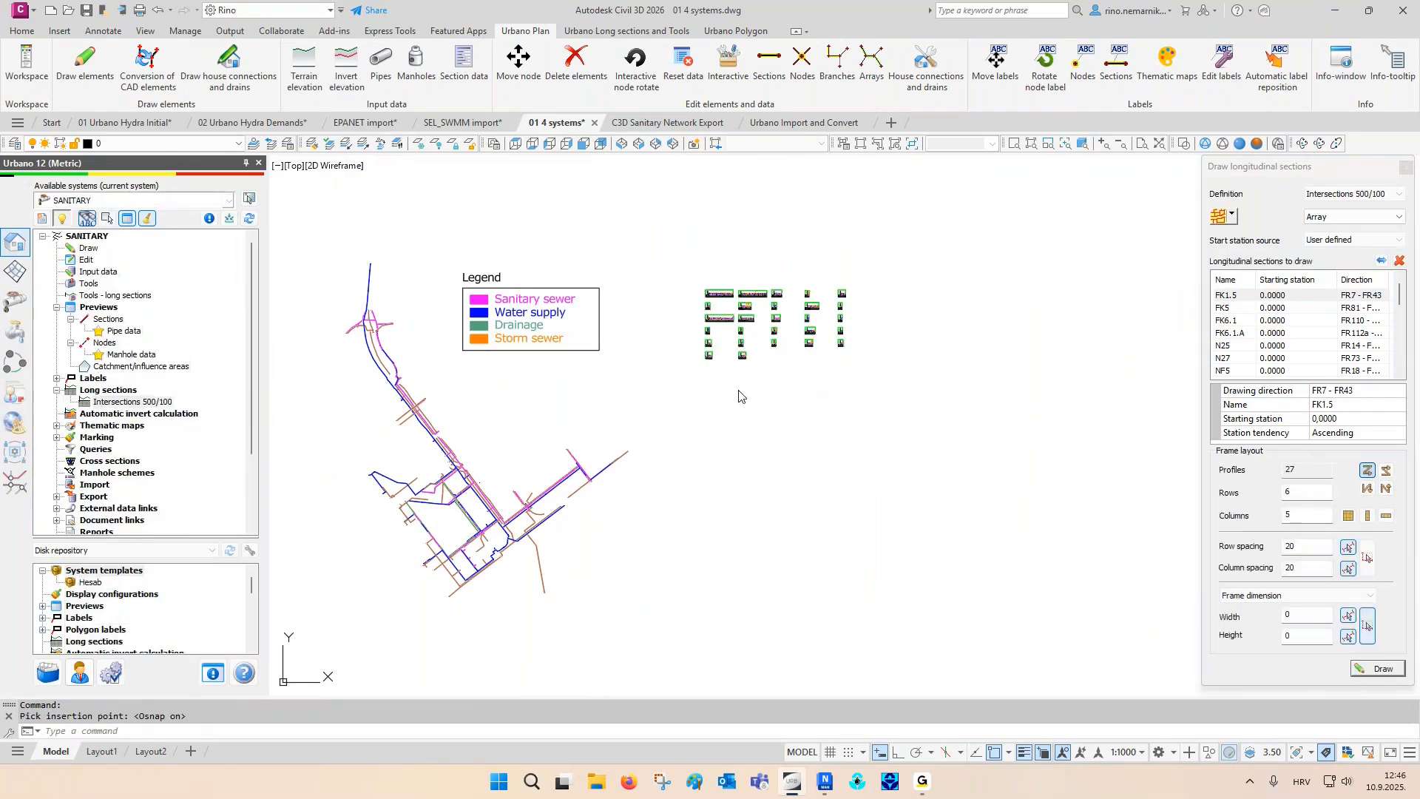
pyautogui.press('F3')
pyautogui.moveTo(716, 416); pyautogui.dragTo(735, 419, button='middle')
pyautogui.press('Escape')
pyautogui.press('Escape')
pyautogui.click(1406, 168)
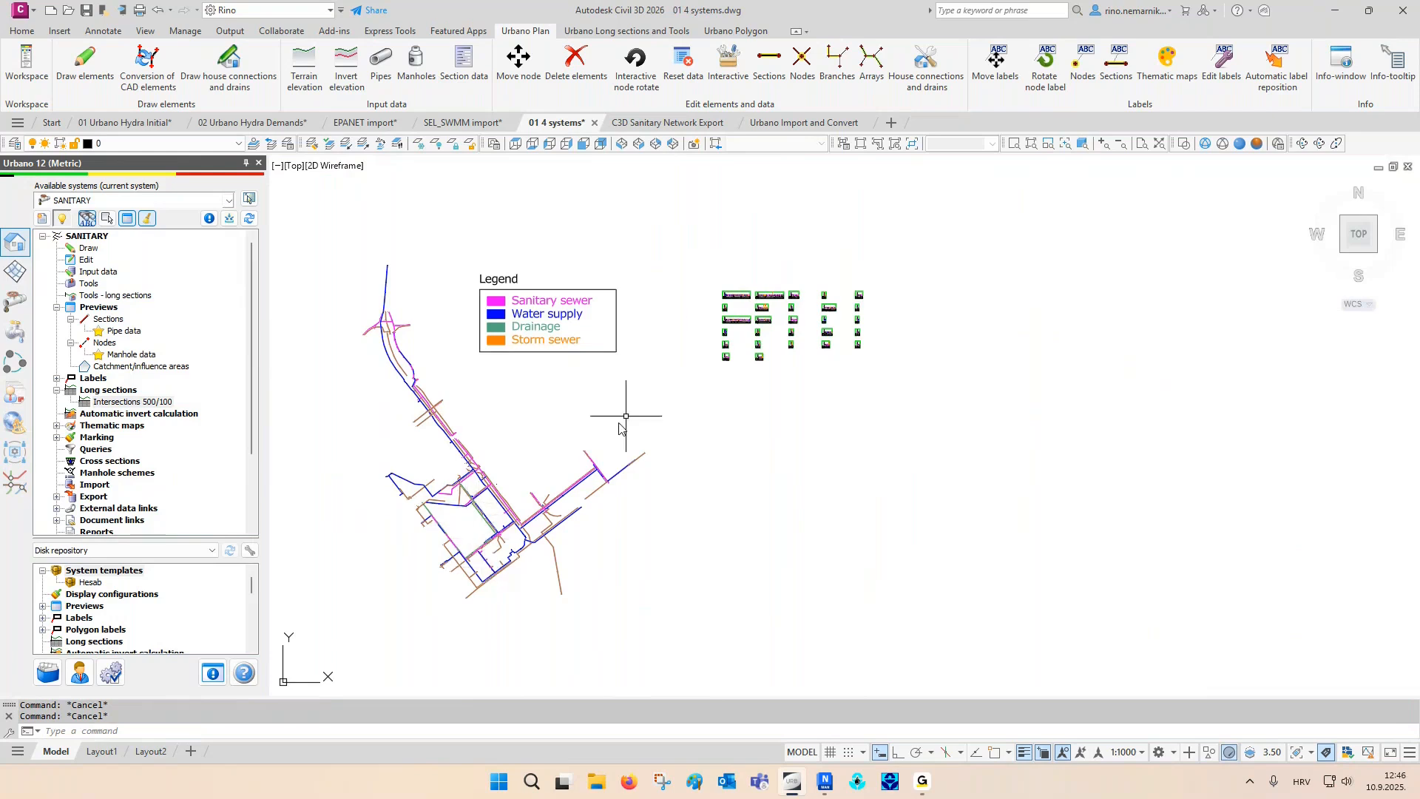
# - Examine the storm and water pipe crossing labels on the first sanitary long section
pyautogui.scroll(3, 748, 295)
pyautogui.scroll(3, 749, 296)
pyautogui.scroll(3, 666, 285)
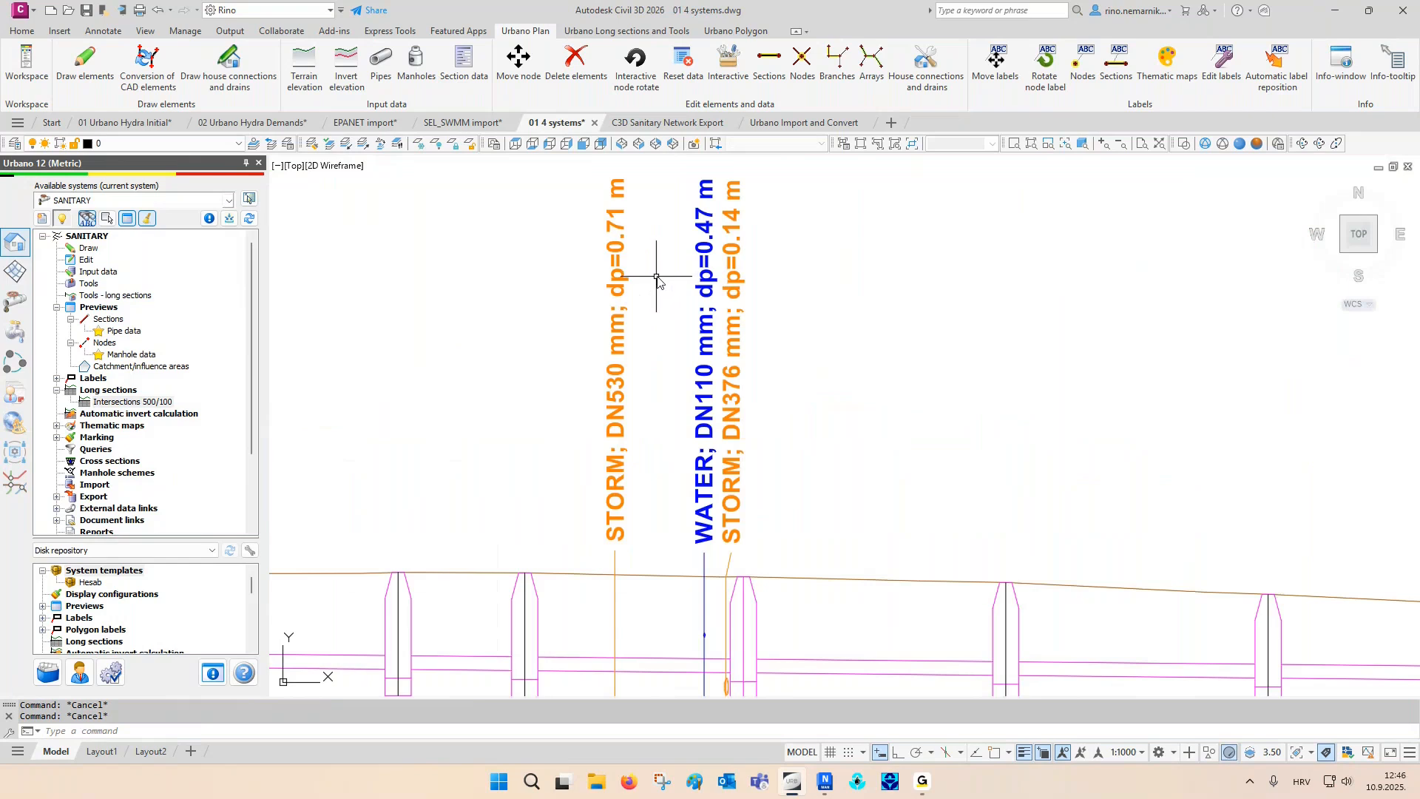
pyautogui.moveTo(637, 292); pyautogui.dragTo(555, 358, button='middle')
pyautogui.scroll(-5, 555, 358)
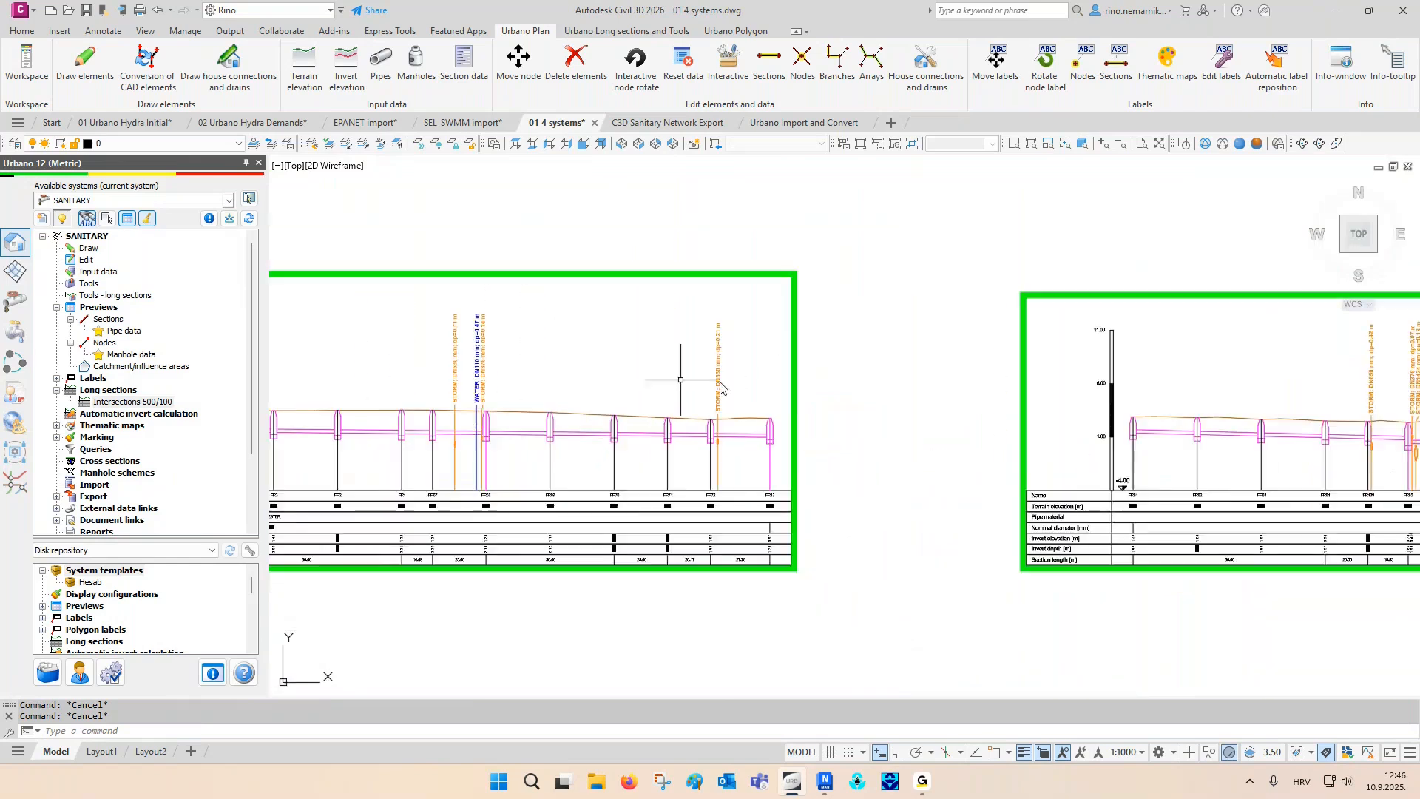
pyautogui.moveTo(1101, 396); pyautogui.dragTo(696, 404, button='middle')
pyautogui.moveTo(1159, 394); pyautogui.dragTo(845, 402, button='middle')
# - Check the crossing labels on further sanitary long sections, including those ending at FR26 and running from FR75 to FR49
pyautogui.scroll(2, 993, 349)
pyautogui.scroll(4, 993, 353)
pyautogui.scroll(-2, 961, 370)
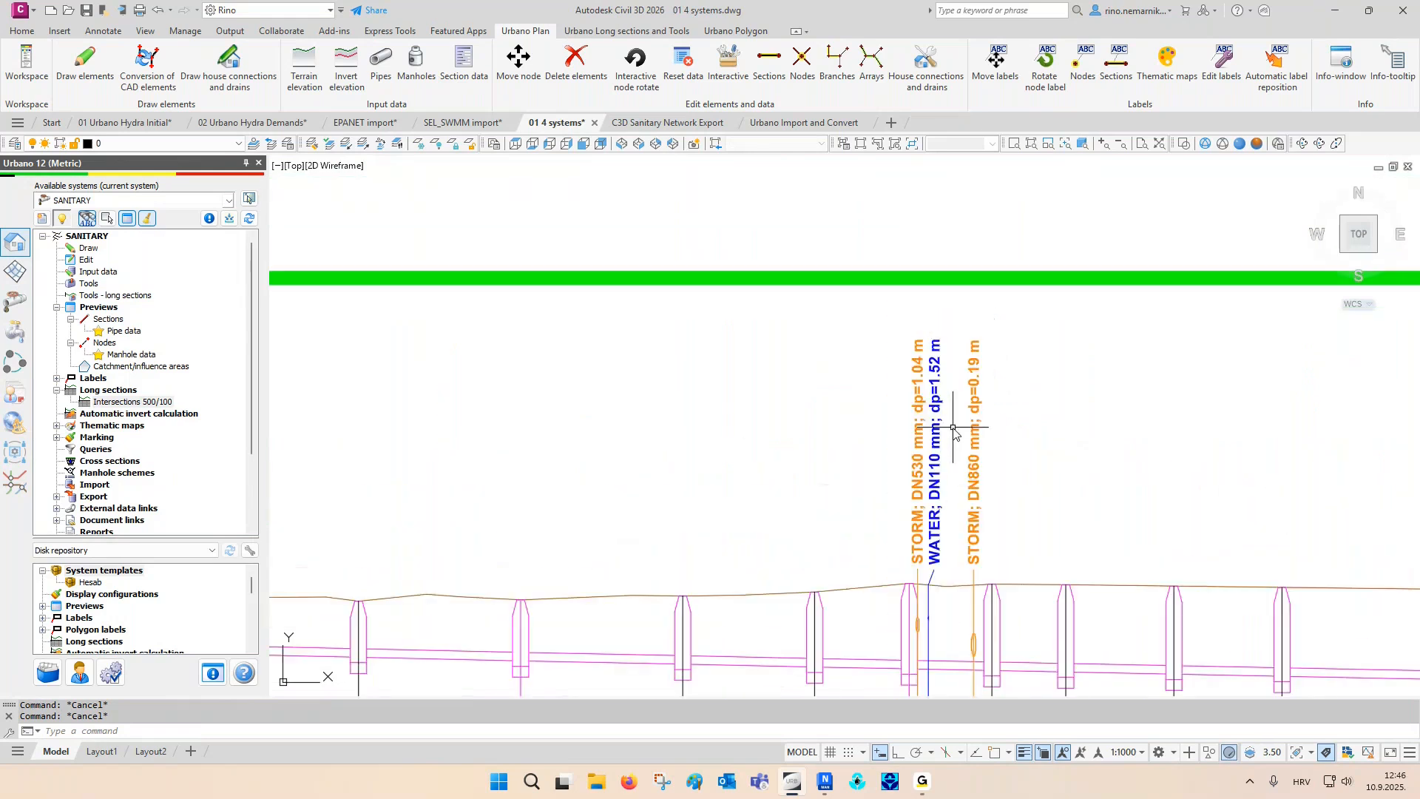
pyautogui.scroll(-6, 937, 359)
pyautogui.scroll(2, 845, 510)
pyautogui.scroll(6, 845, 510)
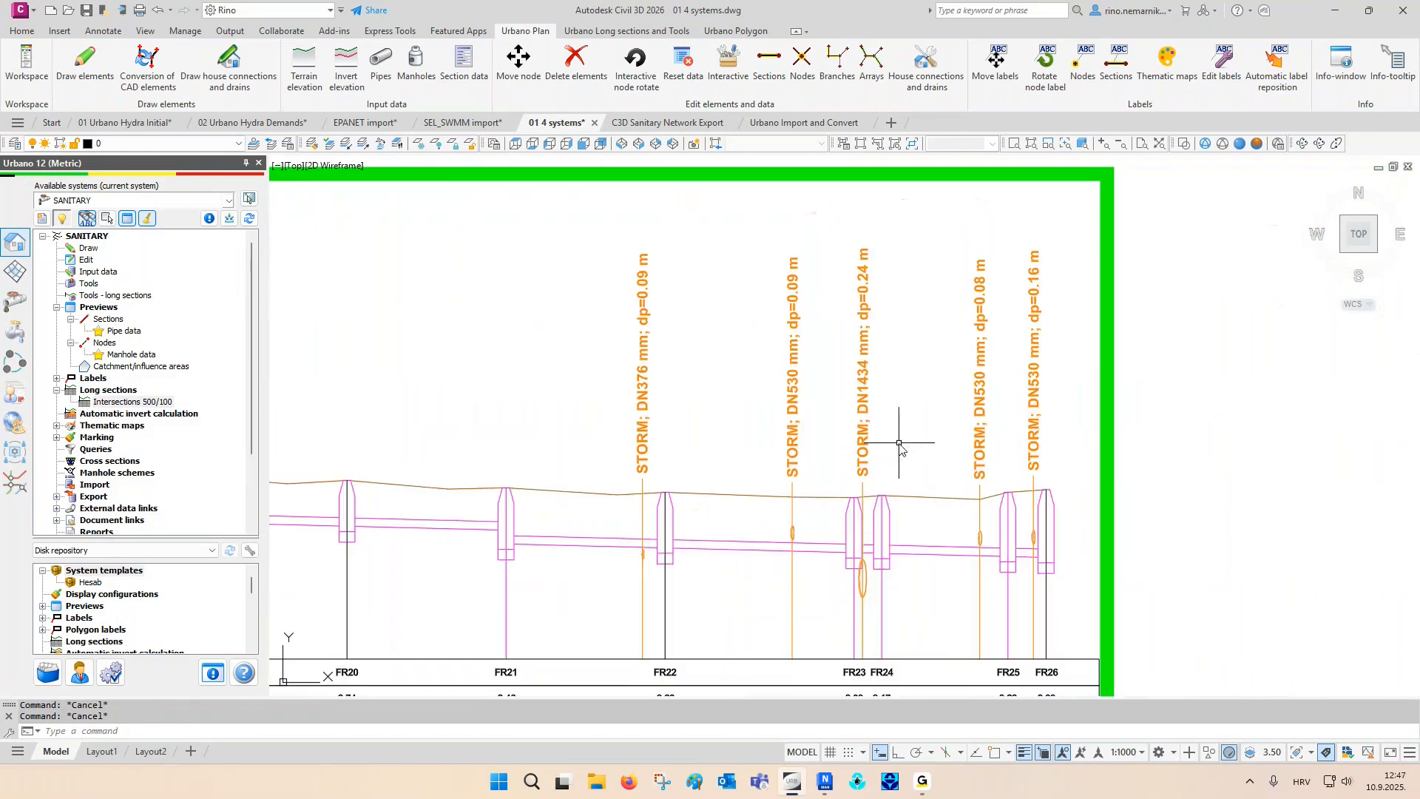
pyautogui.moveTo(888, 446); pyautogui.dragTo(848, 447, button='middle')
pyautogui.scroll(-5, 777, 400)
pyautogui.scroll(2, 834, 473)
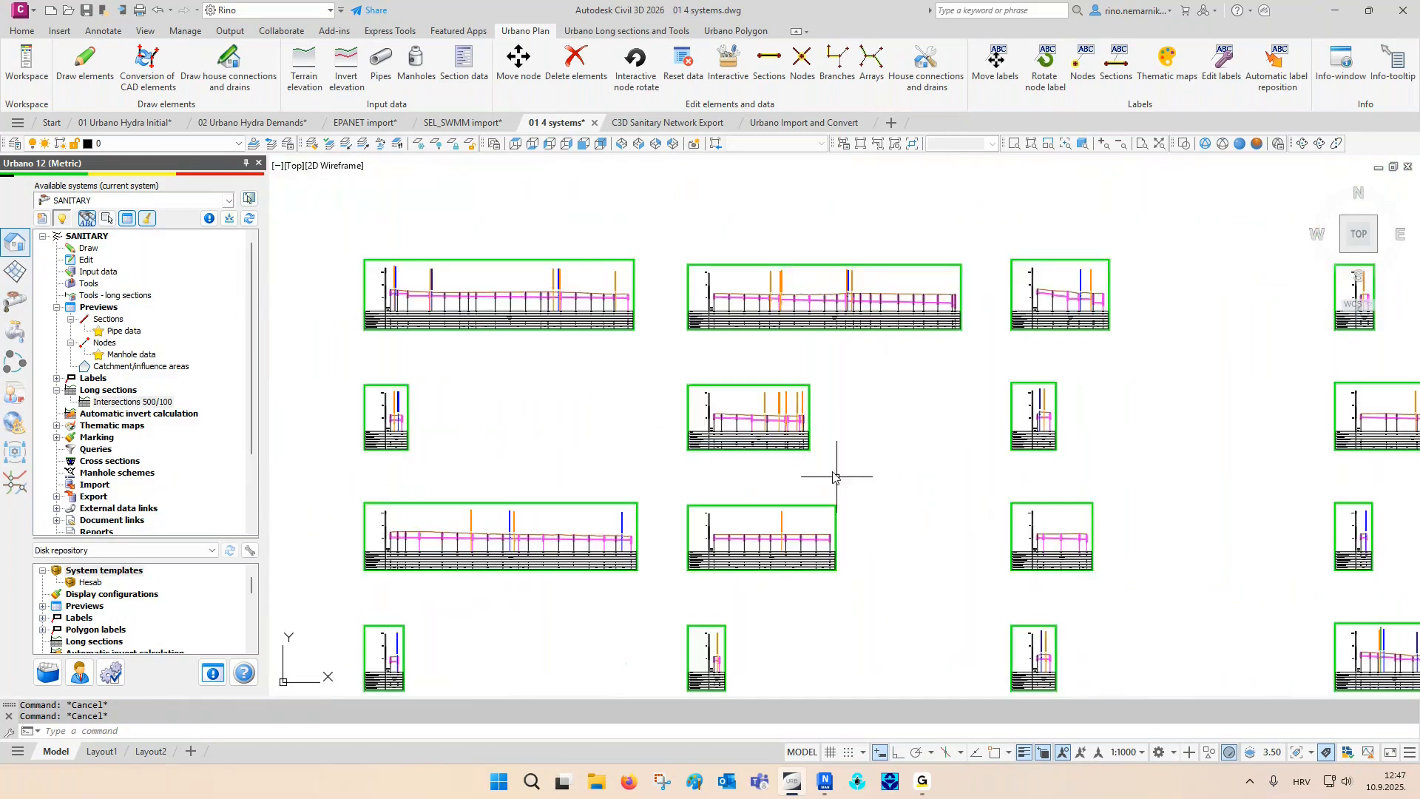
pyautogui.scroll(5, 1302, 511)
pyautogui.moveTo(1134, 550); pyautogui.dragTo(1129, 528, button='middle')
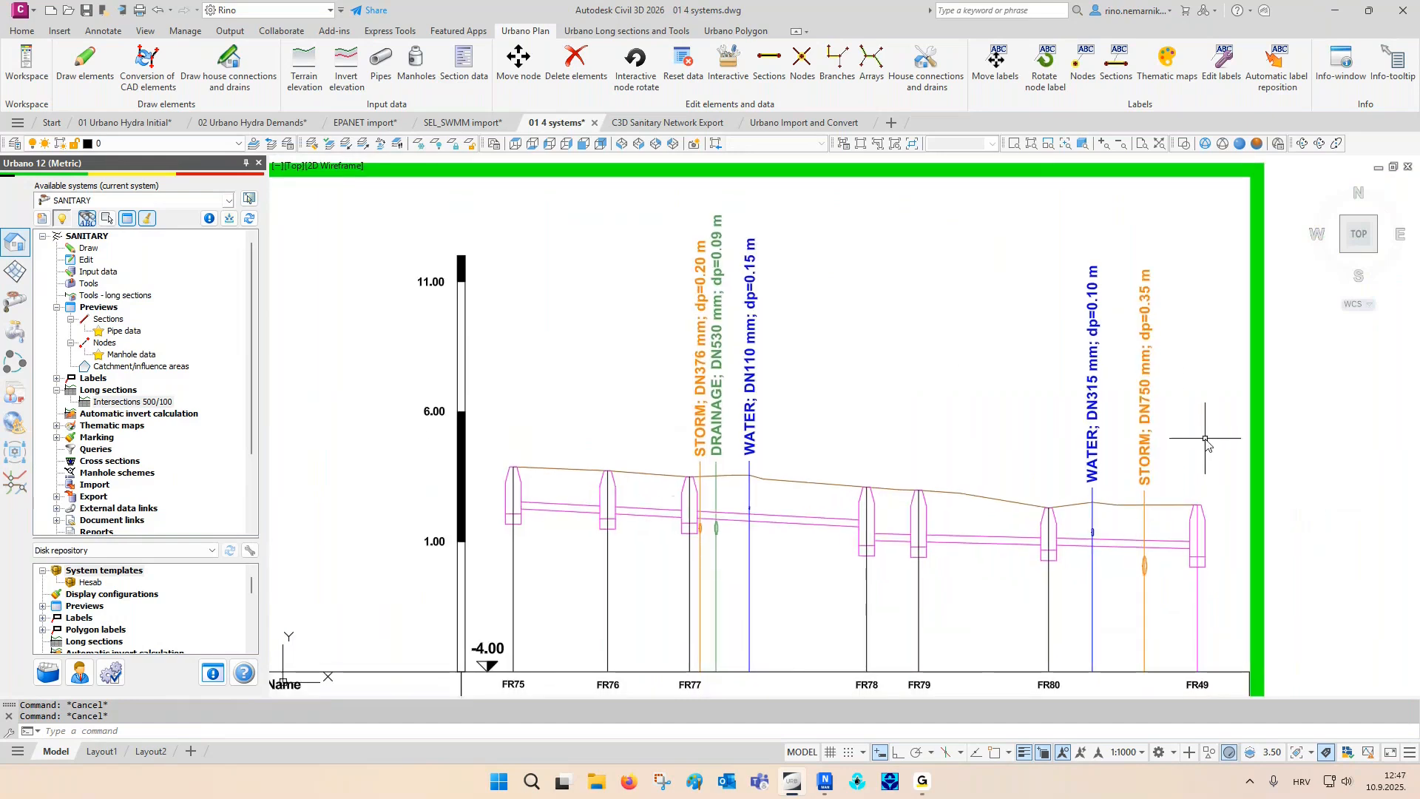
pyautogui.scroll(-8, 1206, 439)
pyautogui.moveTo(940, 524); pyautogui.dragTo(919, 371, button='middle')
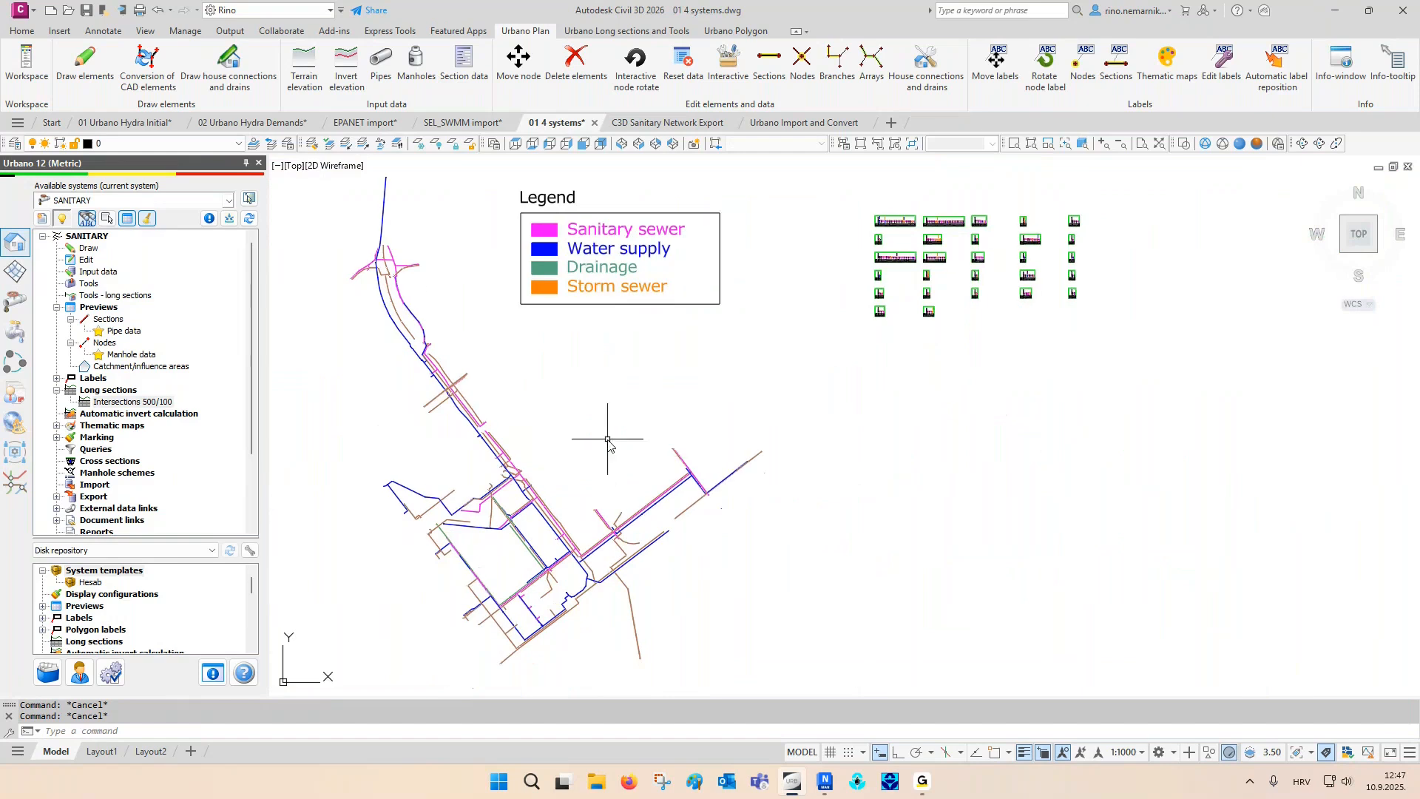
# - Restore the 02 All profiles layer state and inspect the crossing labels on one storm sewer long section
pyautogui.click(291, 145)
pyautogui.click(564, 301)
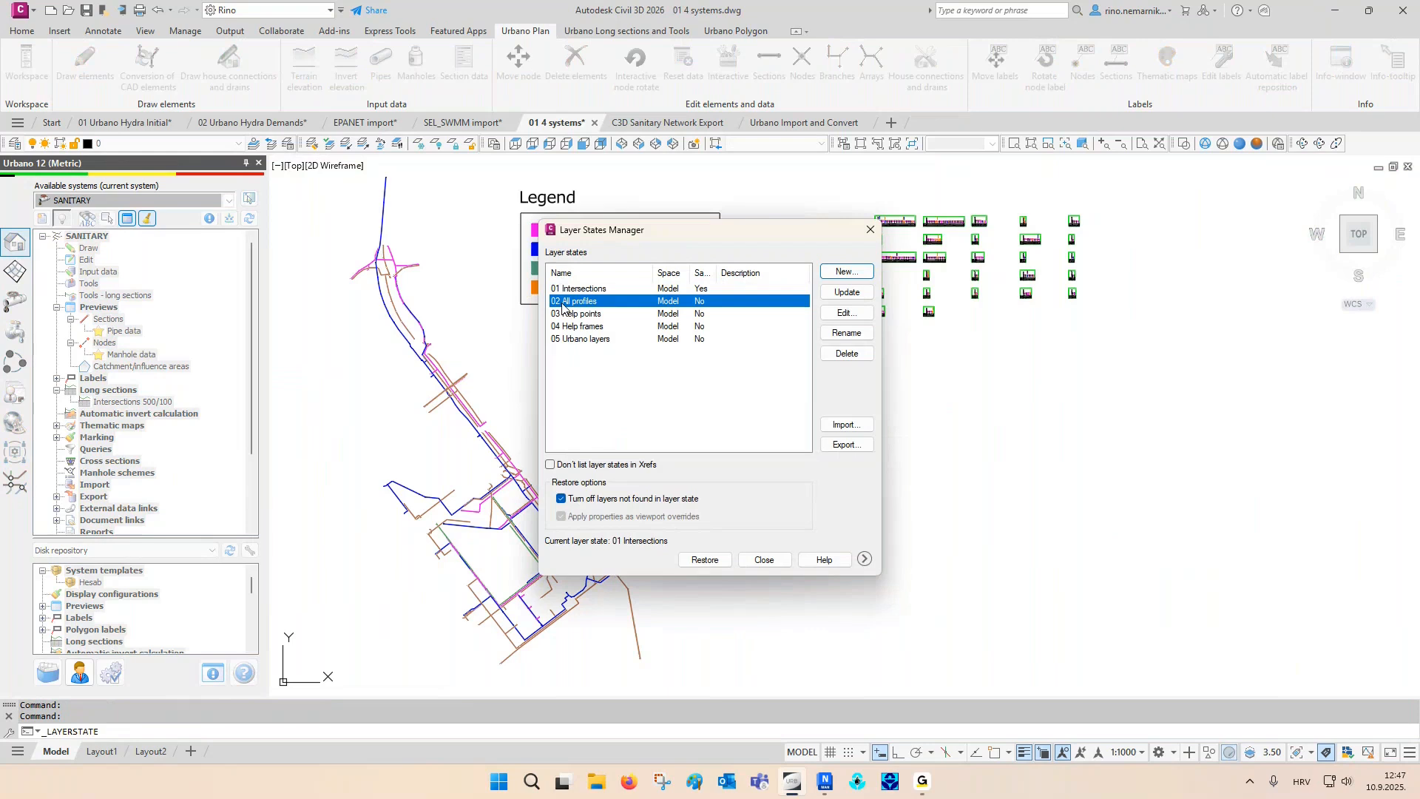
pyautogui.click(712, 562)
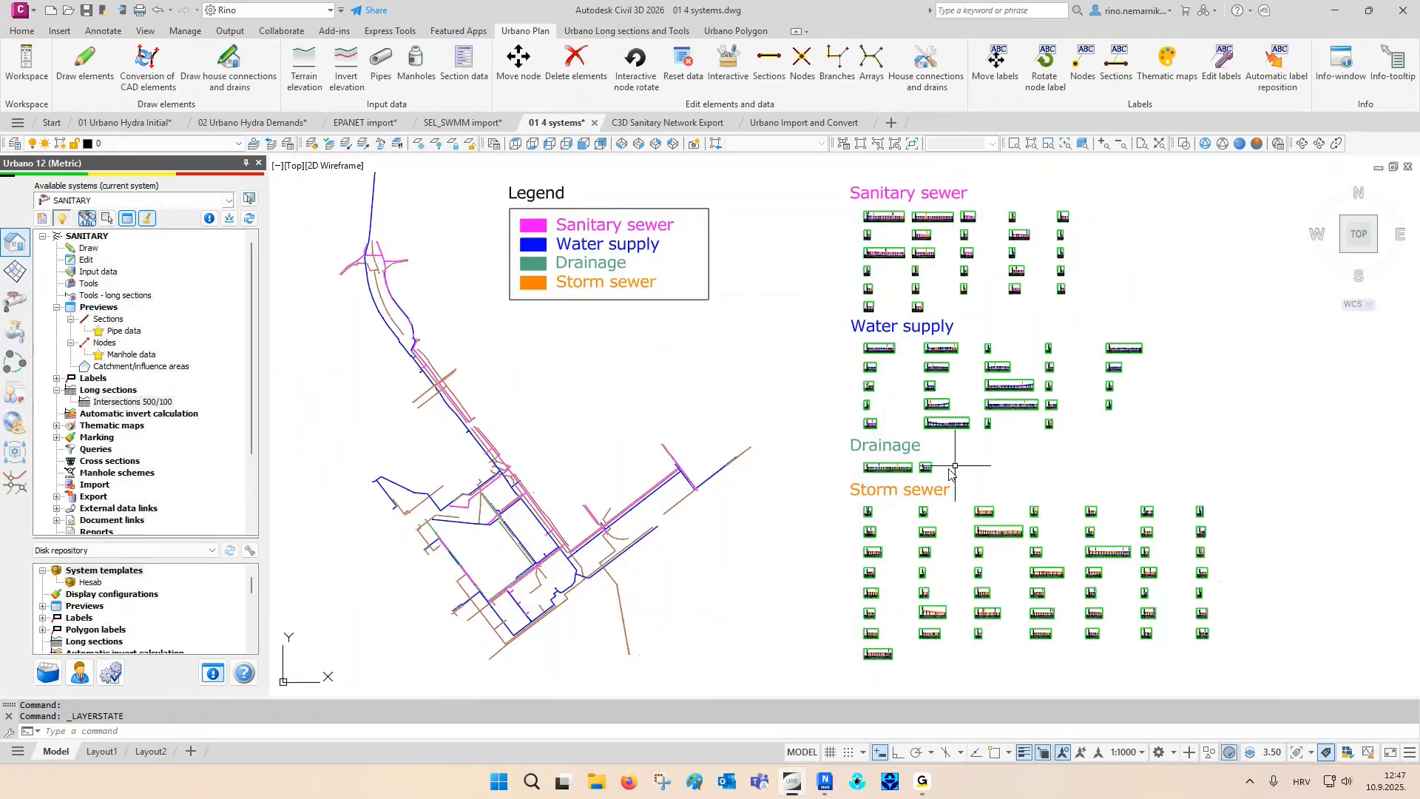
pyautogui.scroll(8, 1005, 543)
pyautogui.scroll(10, 941, 470)
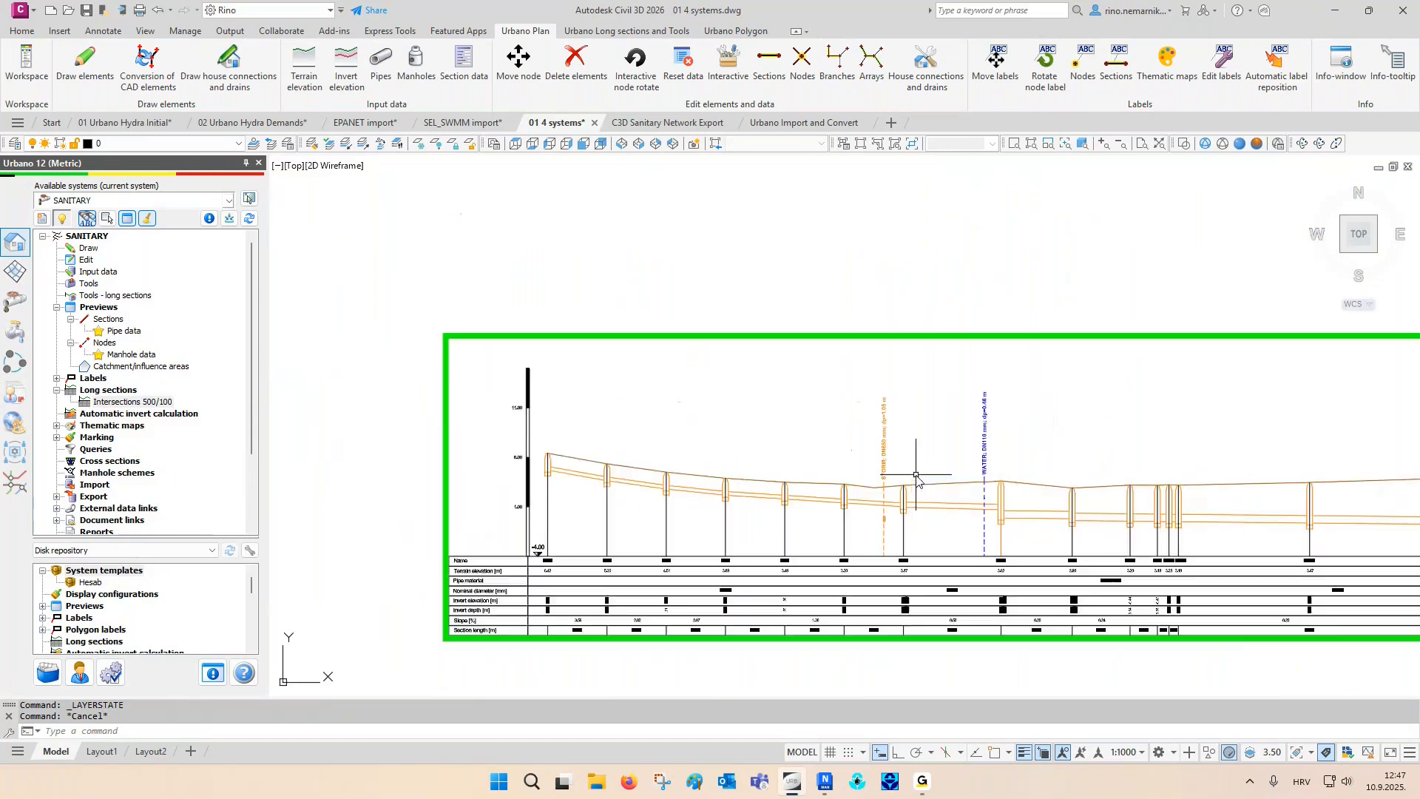
pyautogui.press('Escape')
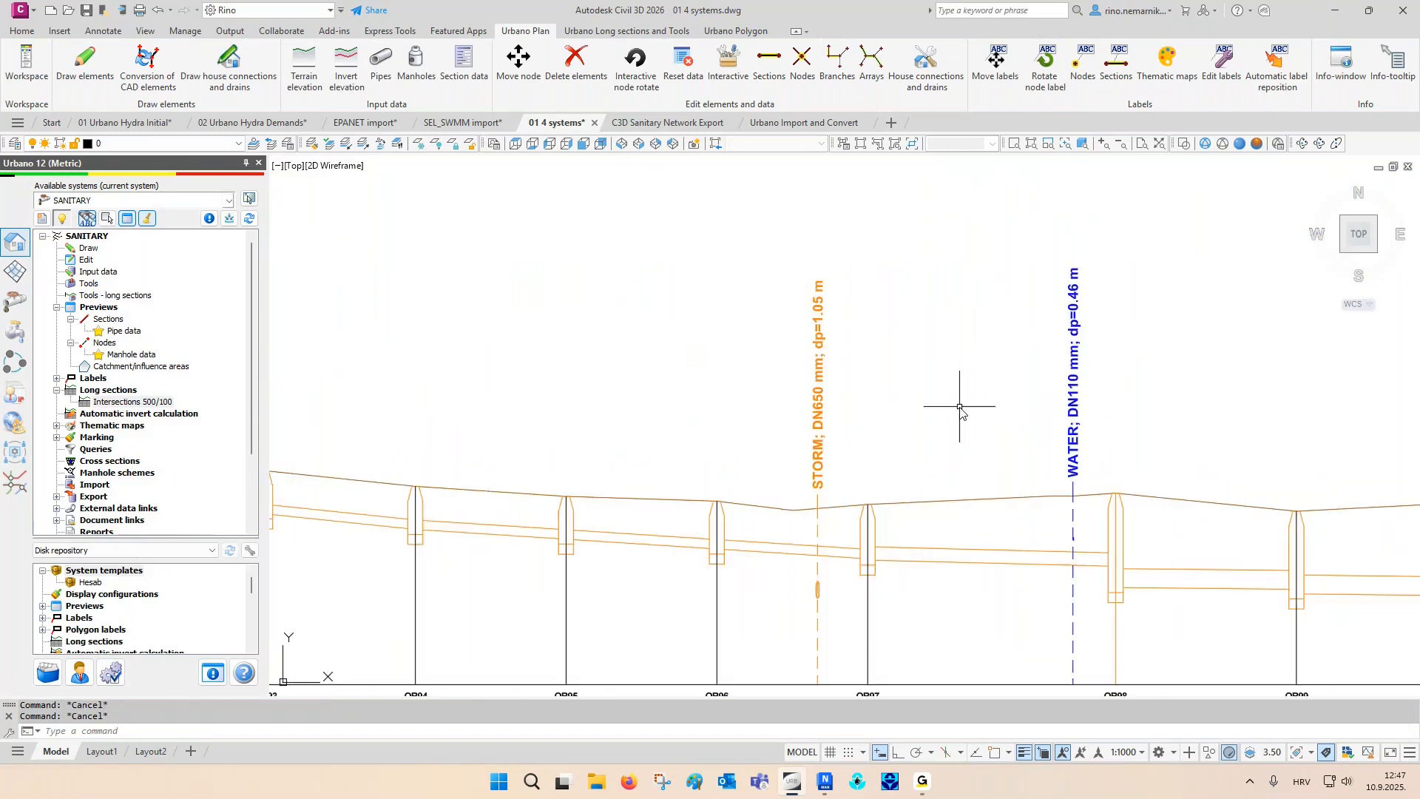
pyautogui.hotkey('ctrl', 'Tab')
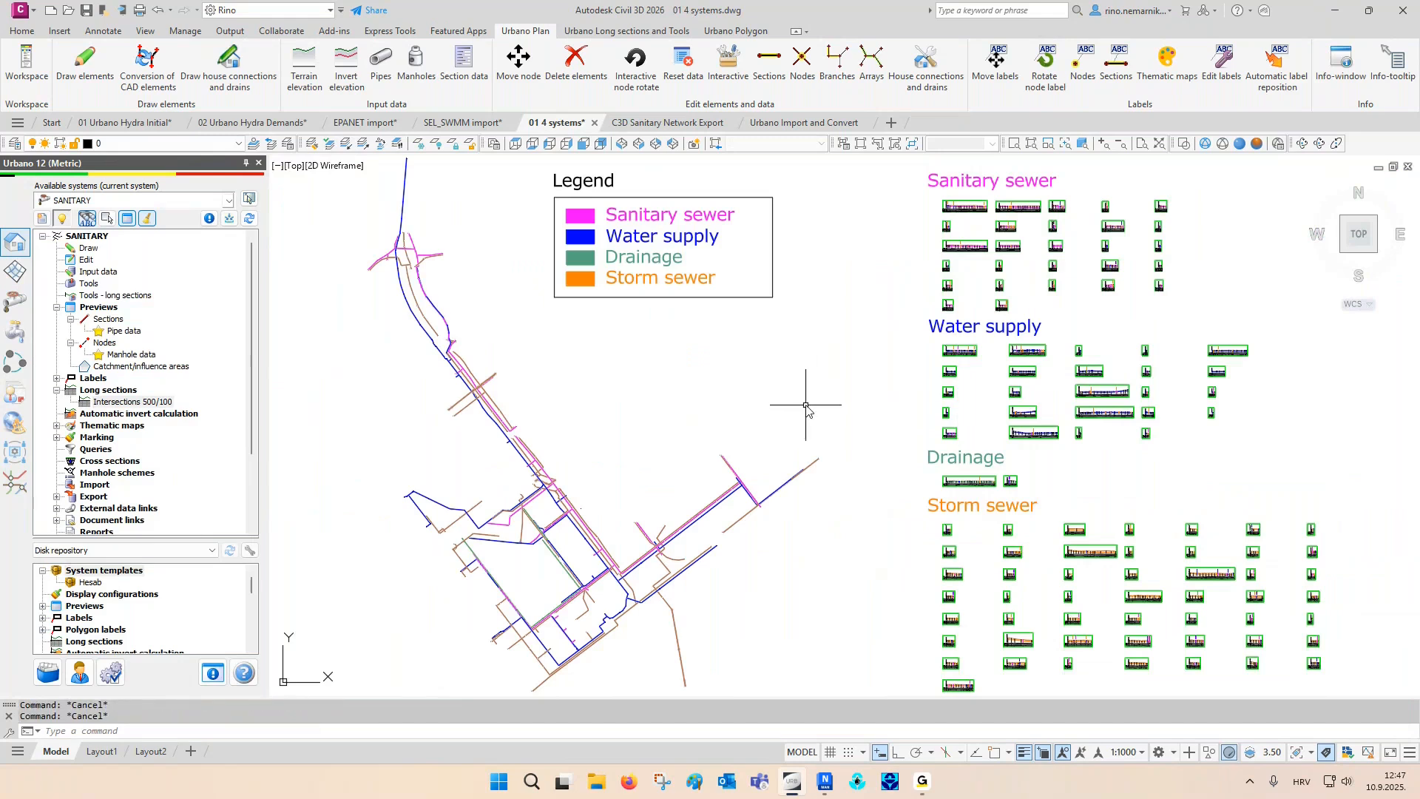
# - Open the intersection preview for all systems and show the crossing of sanitary pipe D235 with storm pipe D260
pyautogui.click(15, 482)
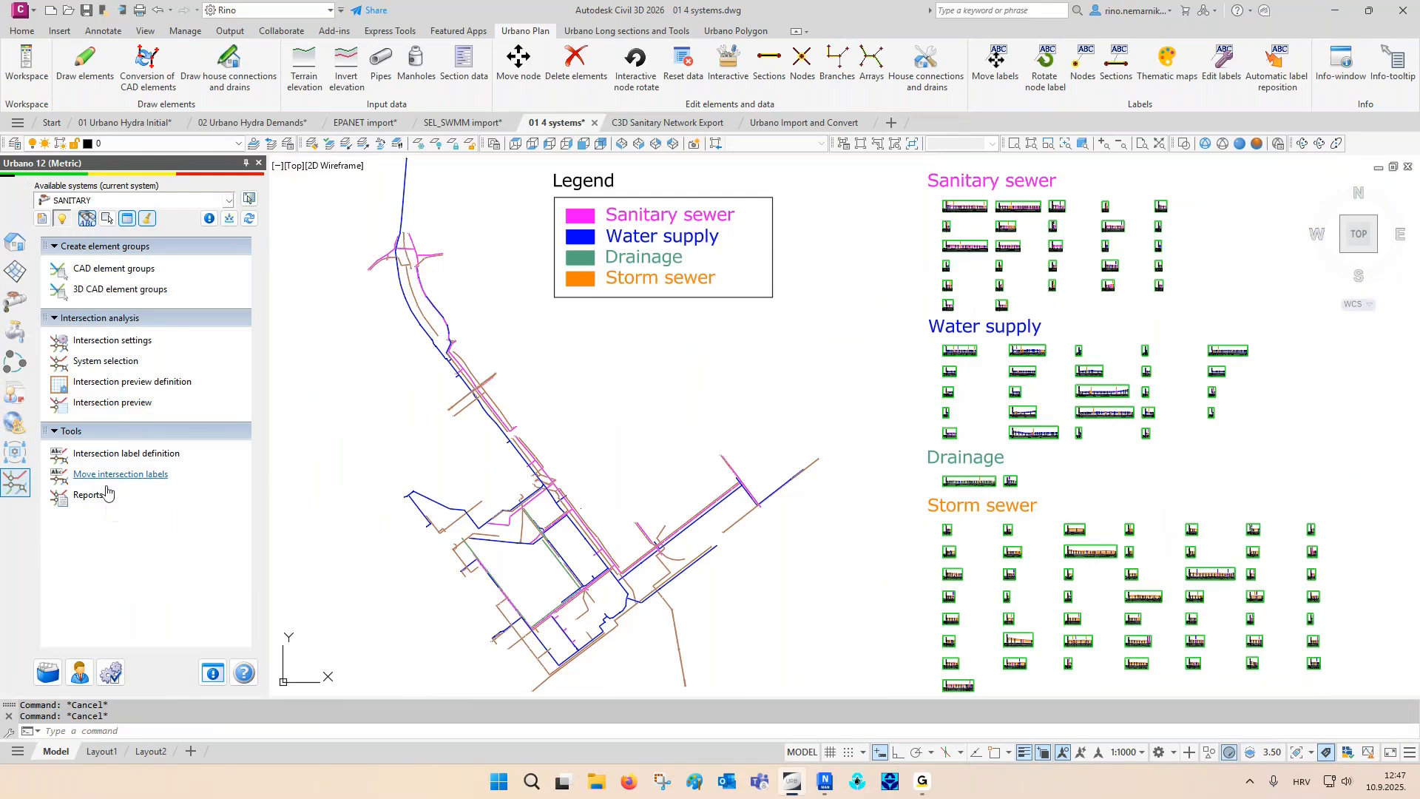
pyautogui.click(110, 403)
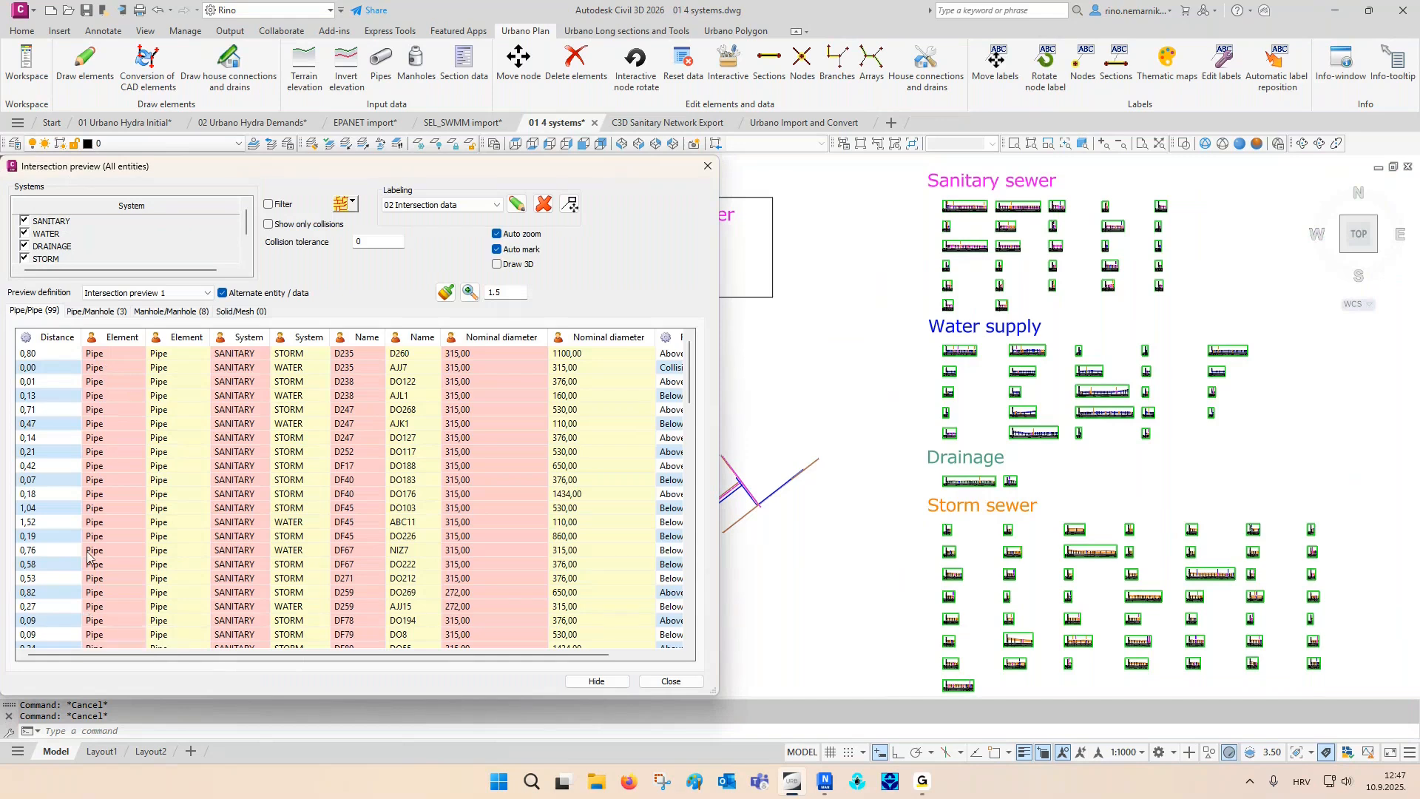
pyautogui.click(94, 356)
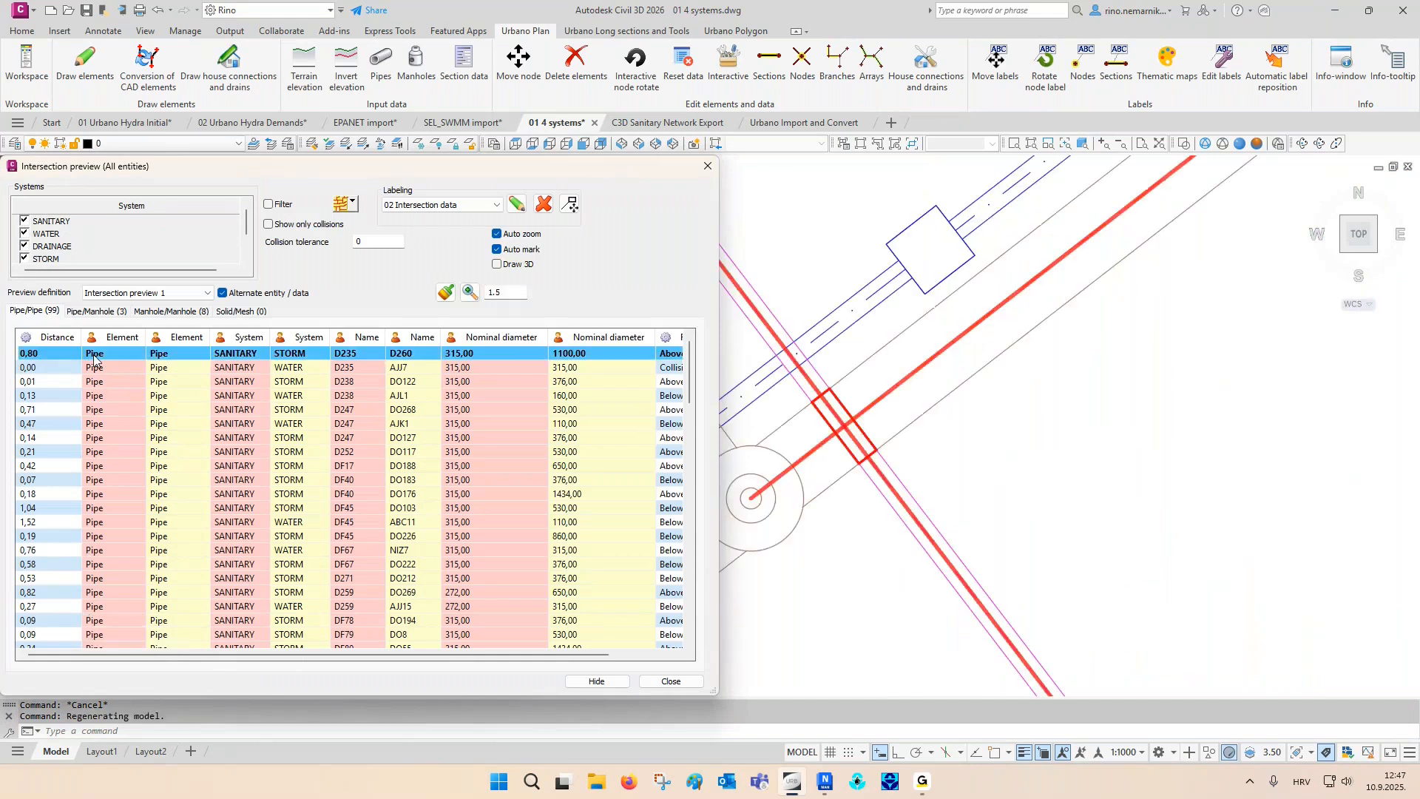
# - Go through the next pipe/pipe crossings in the plan, from D235 with AJJ7 to D247 with AJK1
pyautogui.press('Down')
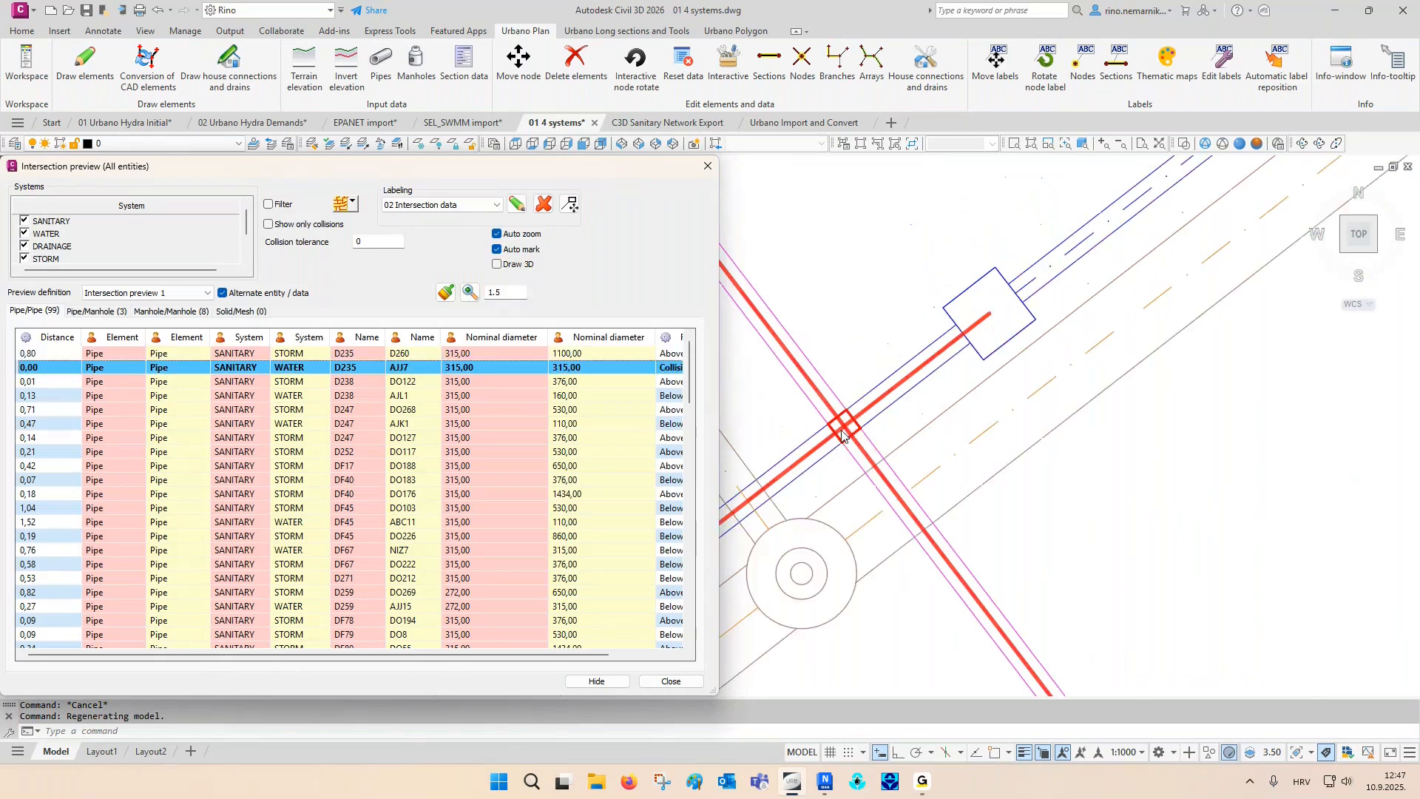
pyautogui.press('Down')
pyautogui.press('Down')
pyautogui.press('Down')
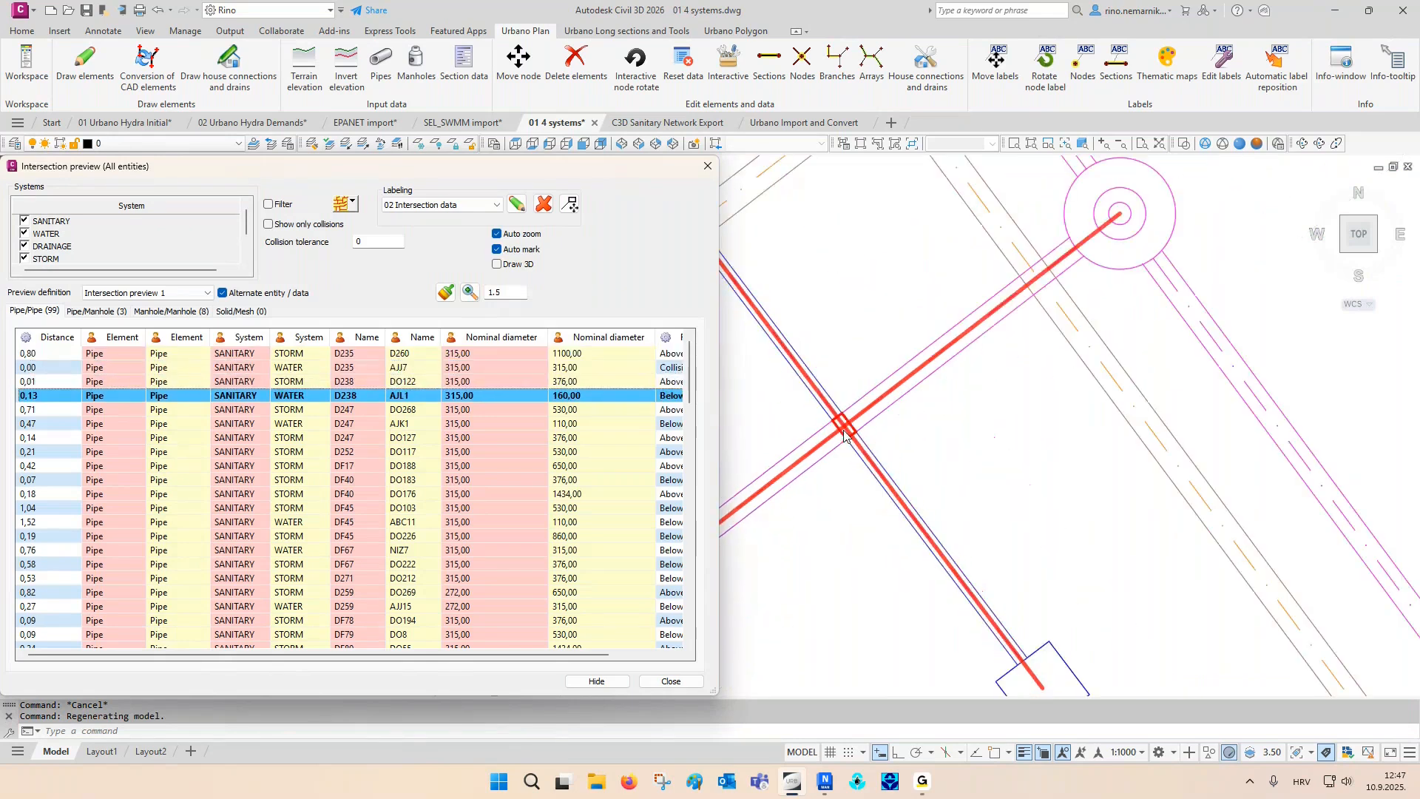
pyautogui.press('Down')
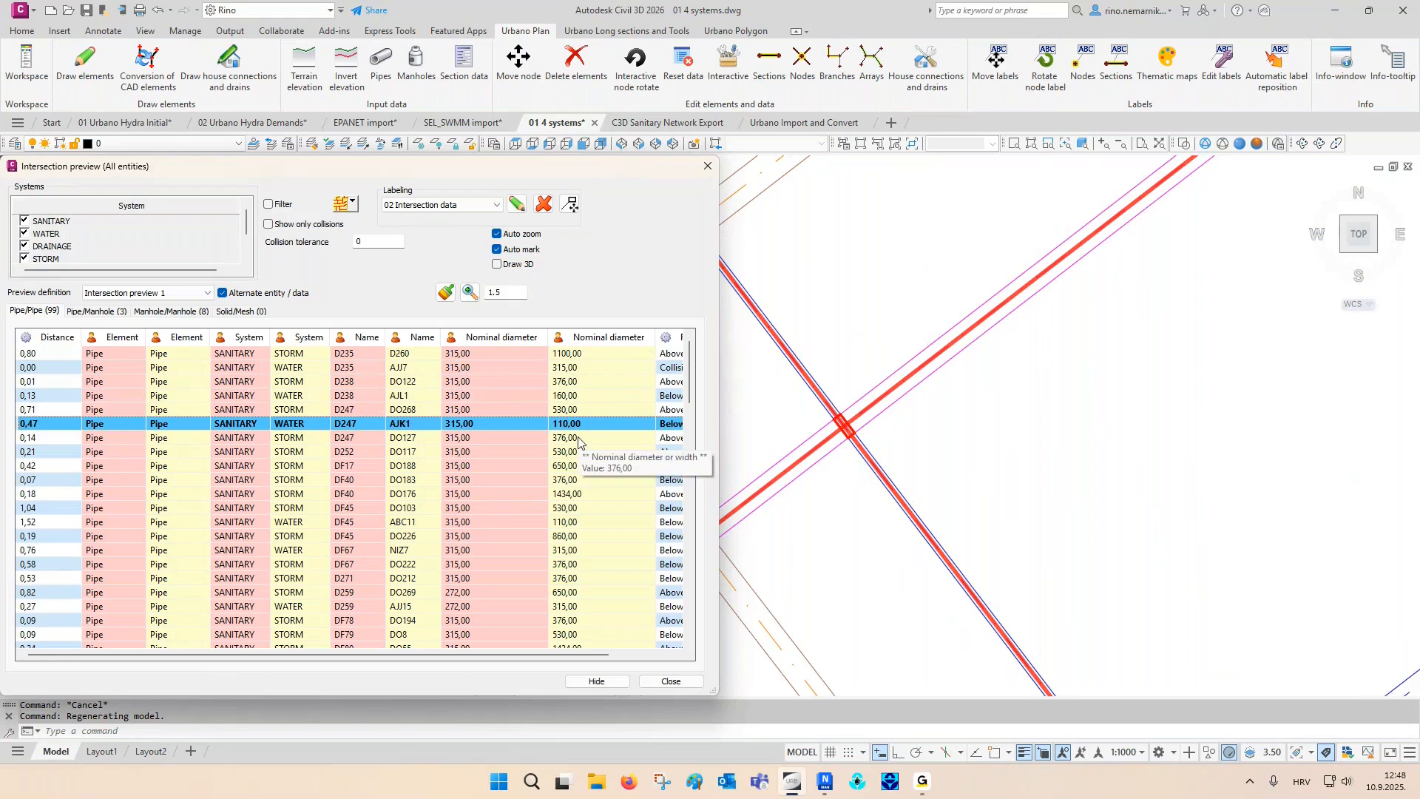
# - View the crossing data under the Intersection preview 2 definition, and return to Intersection preview 1
pyautogui.click(157, 294)
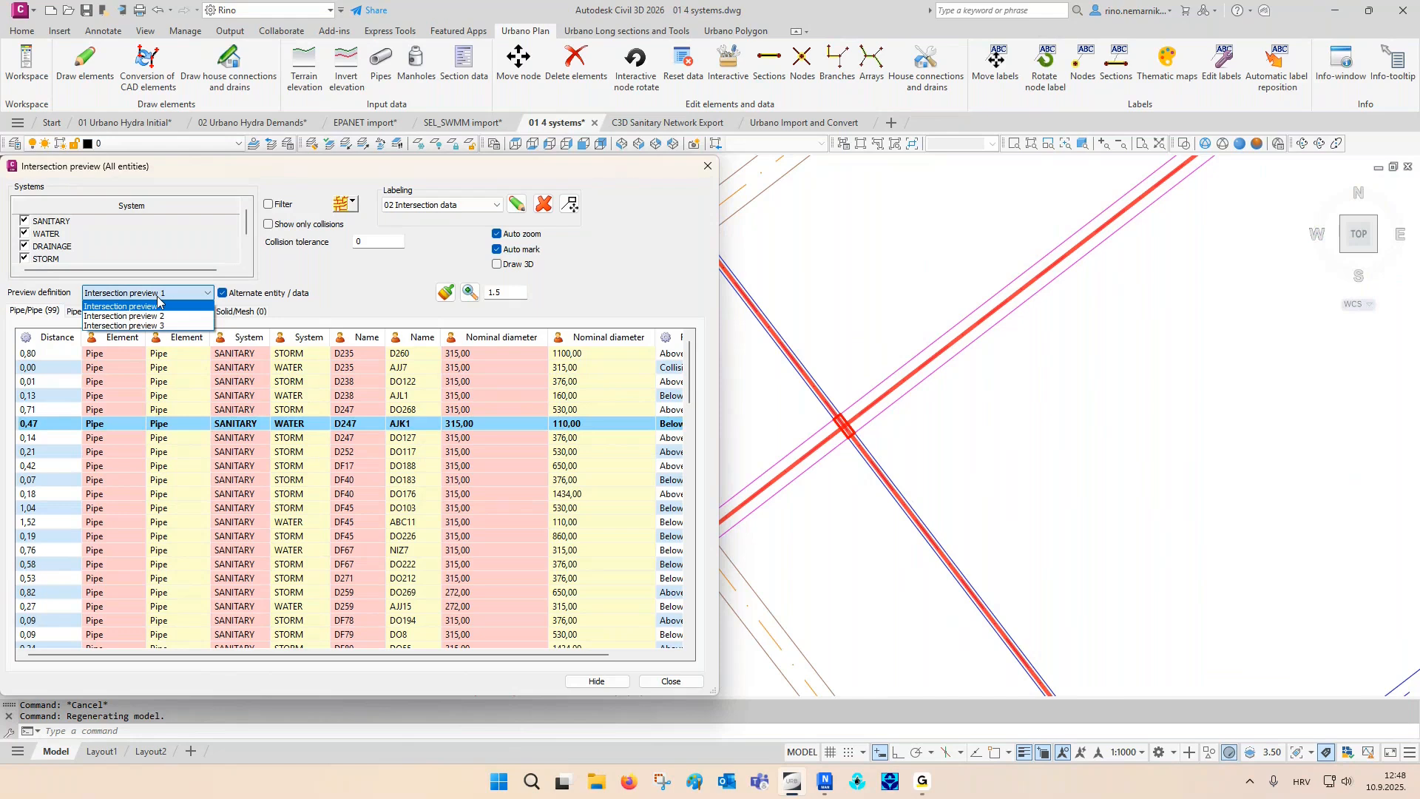
pyautogui.click(157, 316)
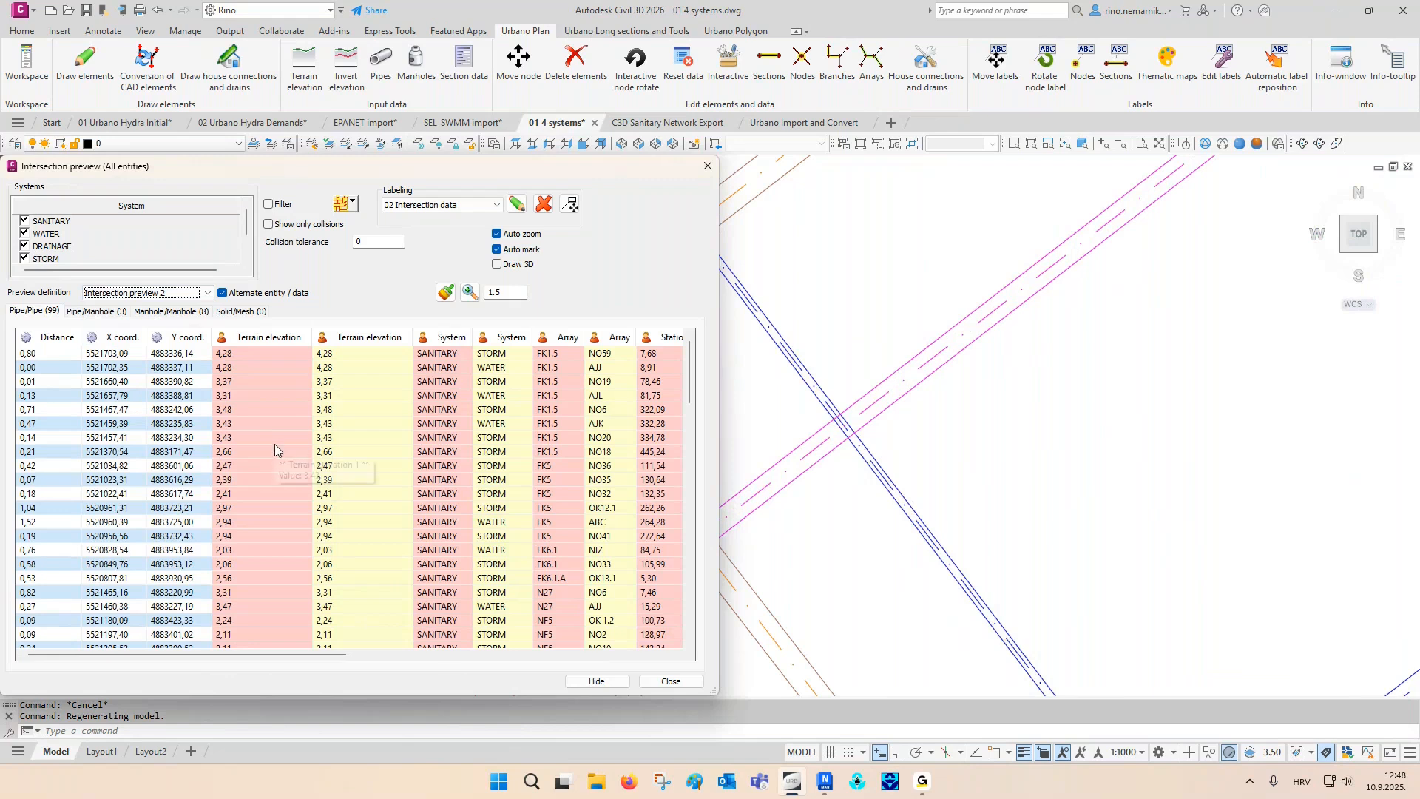
pyautogui.click(175, 296)
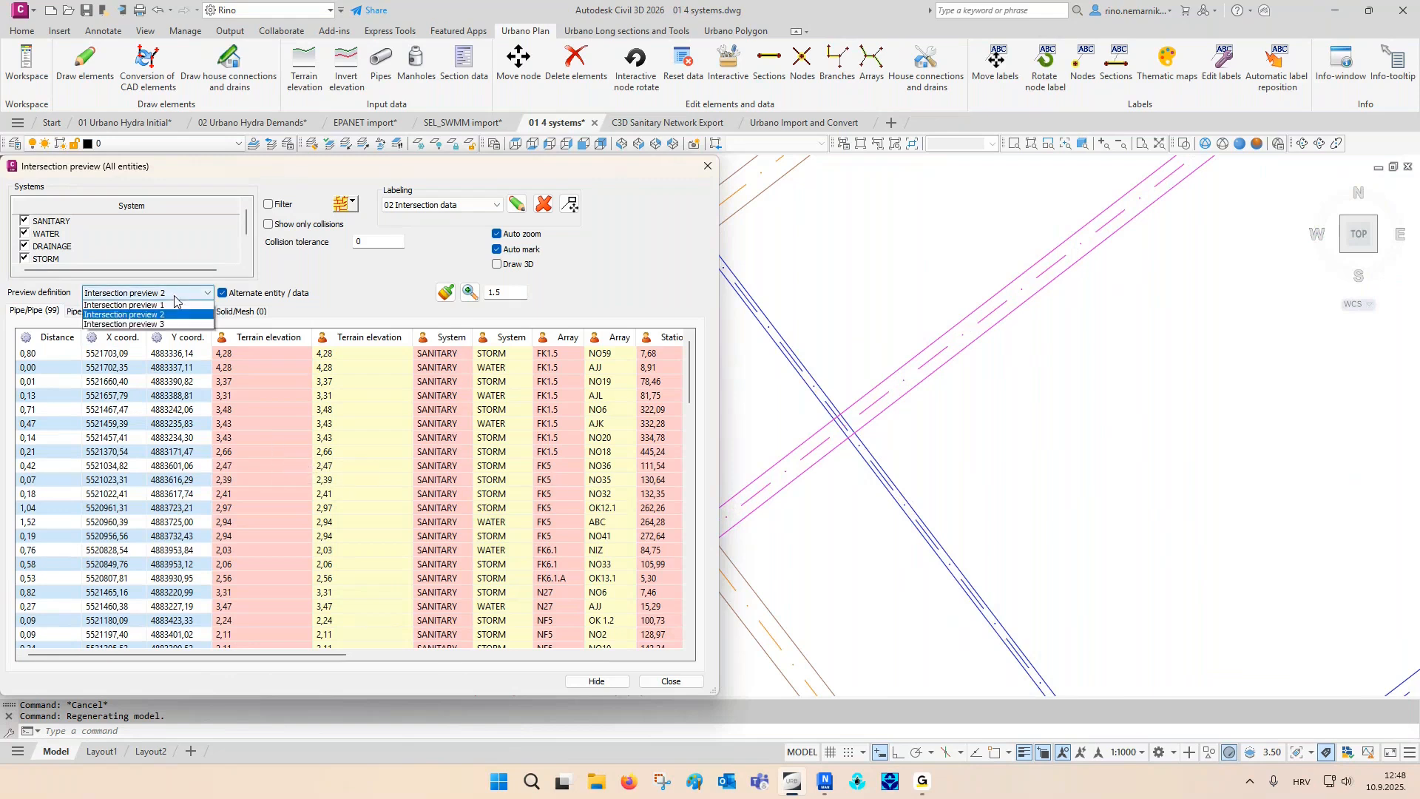
pyautogui.click(170, 307)
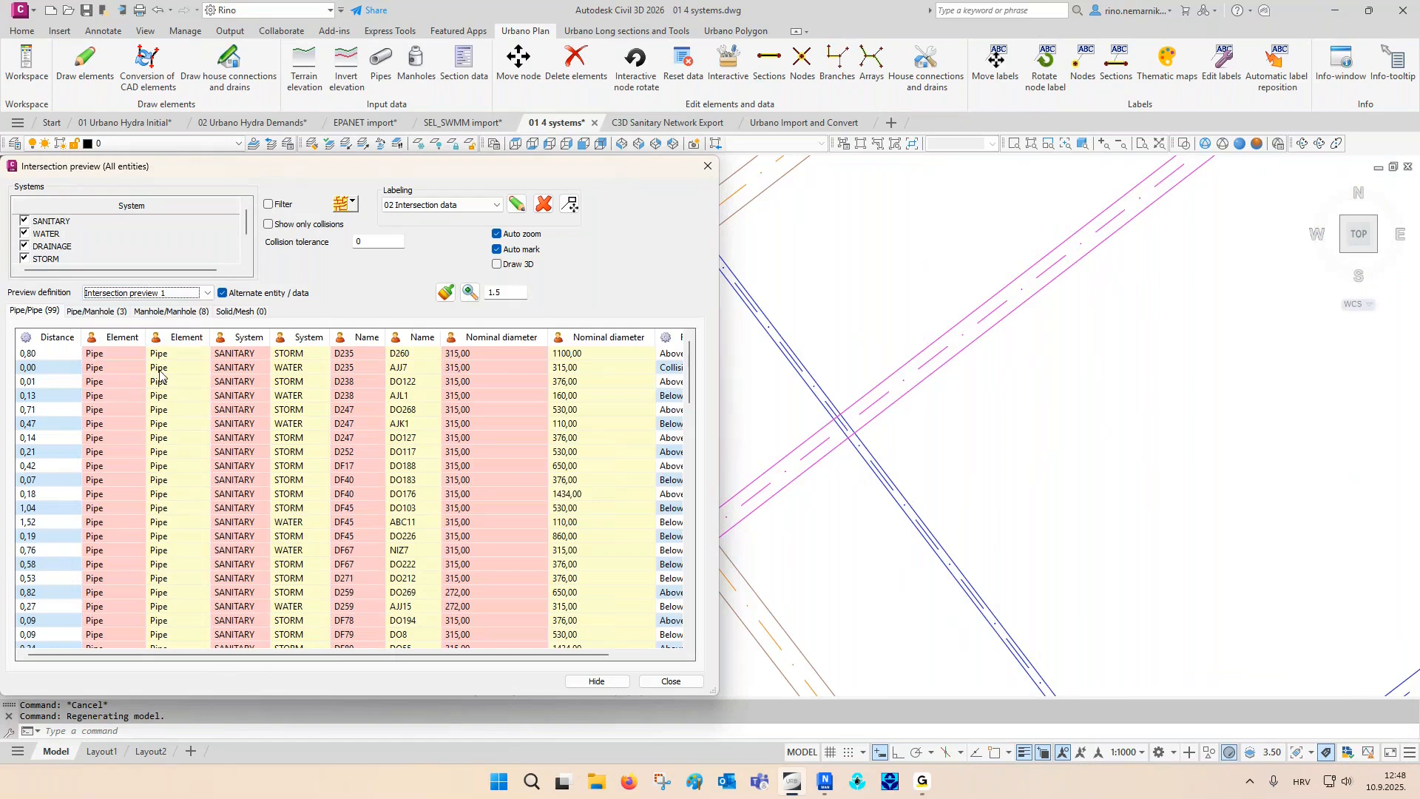
# - Inspect the pipe/manhole intersections in the plan one by one, from DF83 with manhole 37 to DF145 with manhole 61
pyautogui.click(117, 311)
pyautogui.click(111, 356)
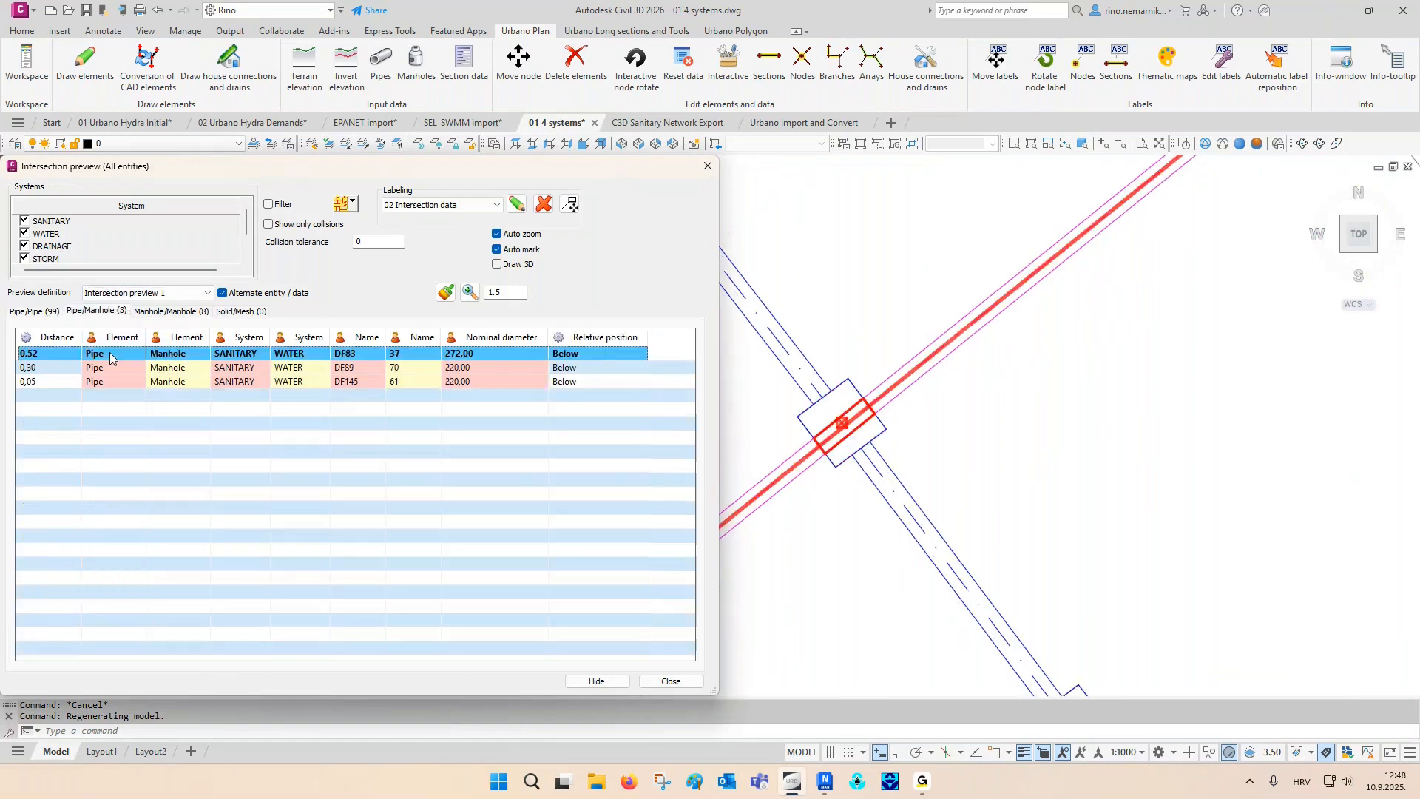
pyautogui.press('Down')
pyautogui.press('Down')
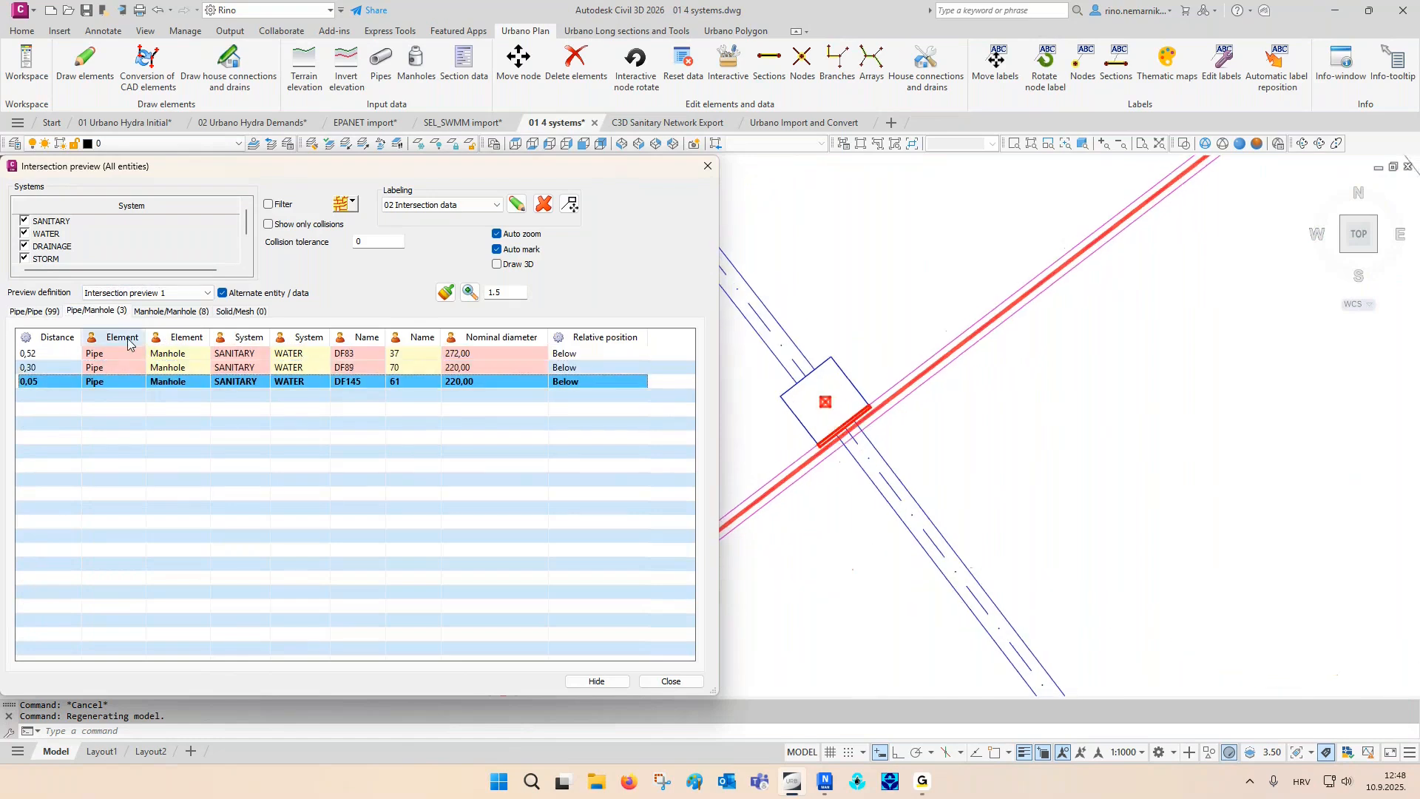
# - Inspect the manhole/manhole intersections in the plan one by one, from FR96 with 126 to FR93 with 123
pyautogui.click(165, 313)
pyautogui.click(143, 355)
pyautogui.press('Down')
pyautogui.press('Down')
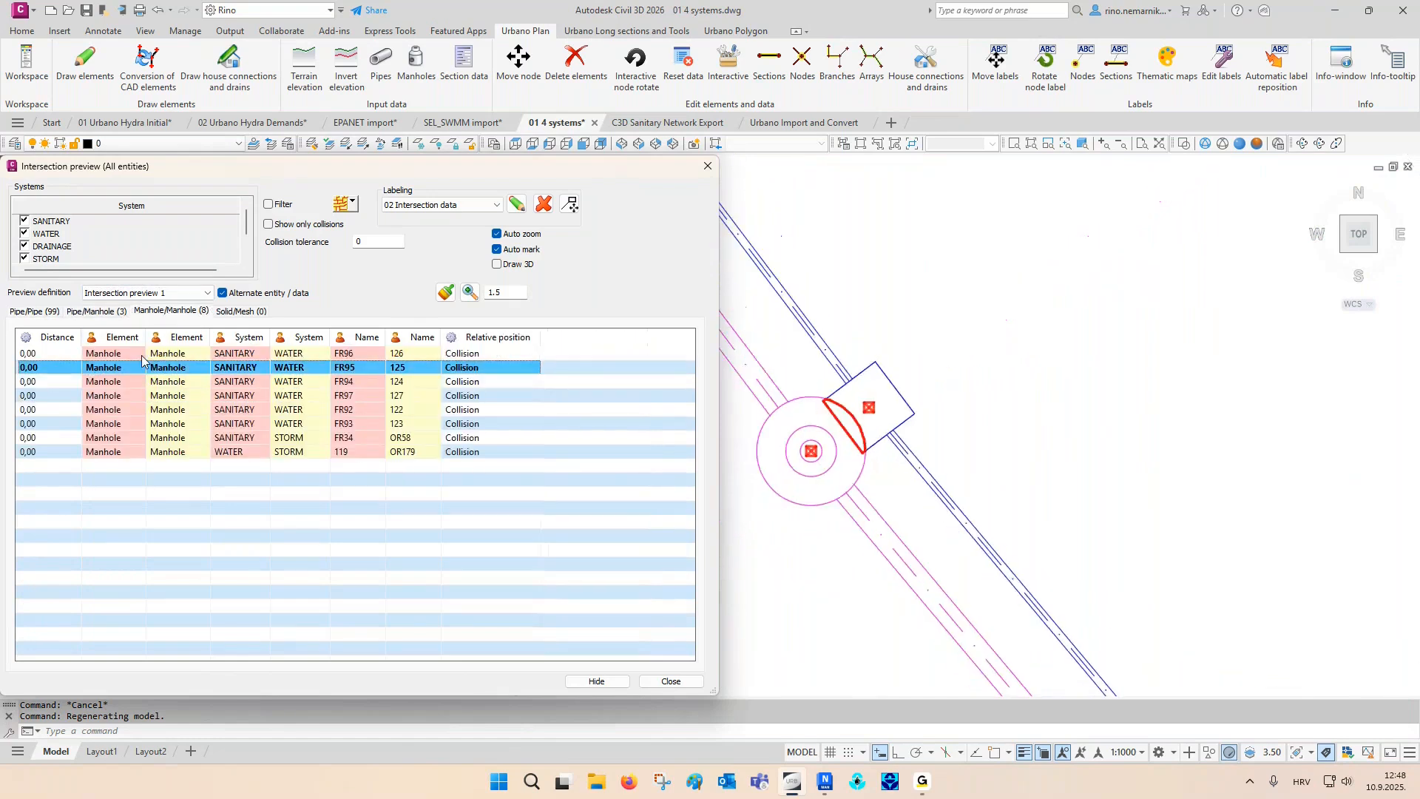
pyautogui.press('Down')
pyautogui.press('Down')
pyautogui.press('Down')
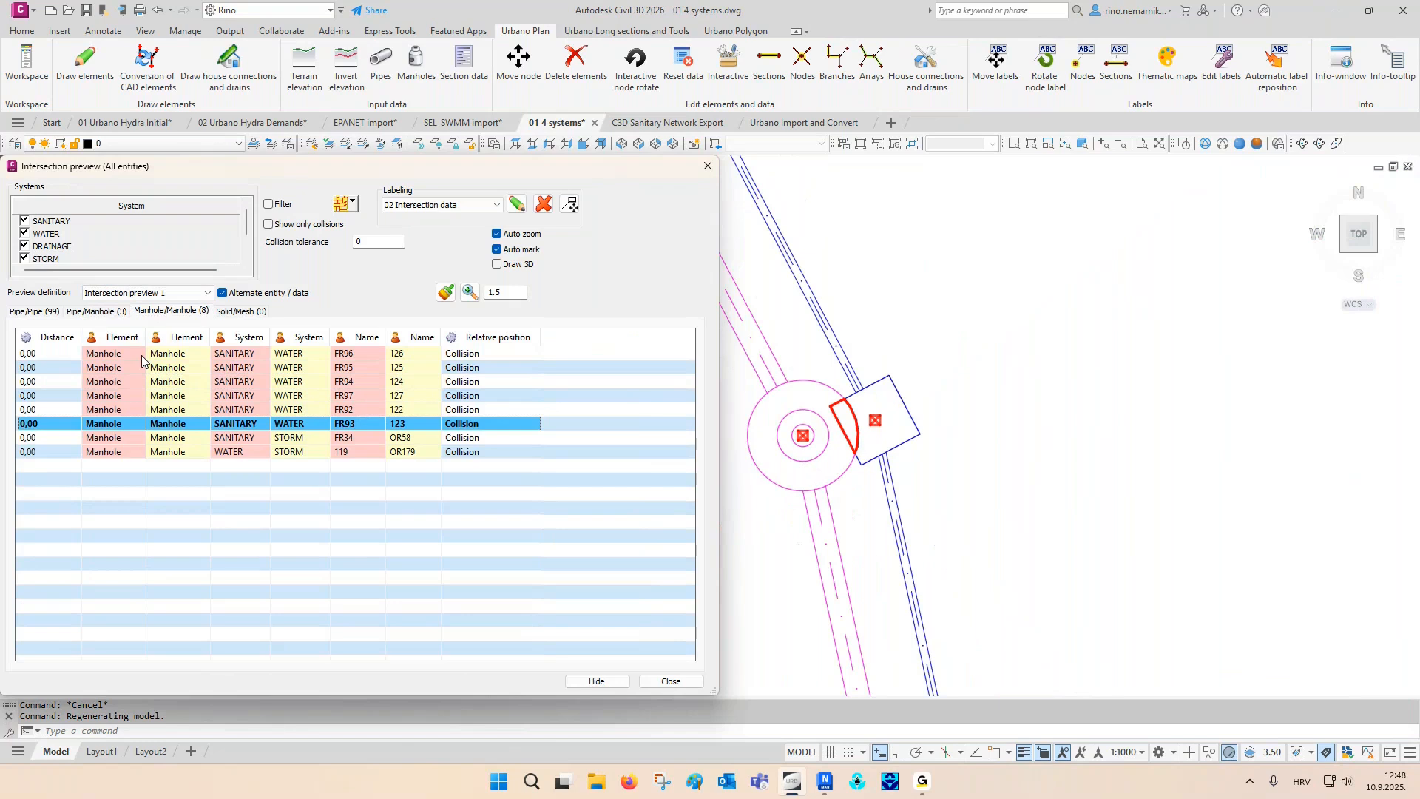
# - Sort the pipe/pipe intersections by relative position in descending order, so that the collisions come first
pyautogui.click(37, 312)
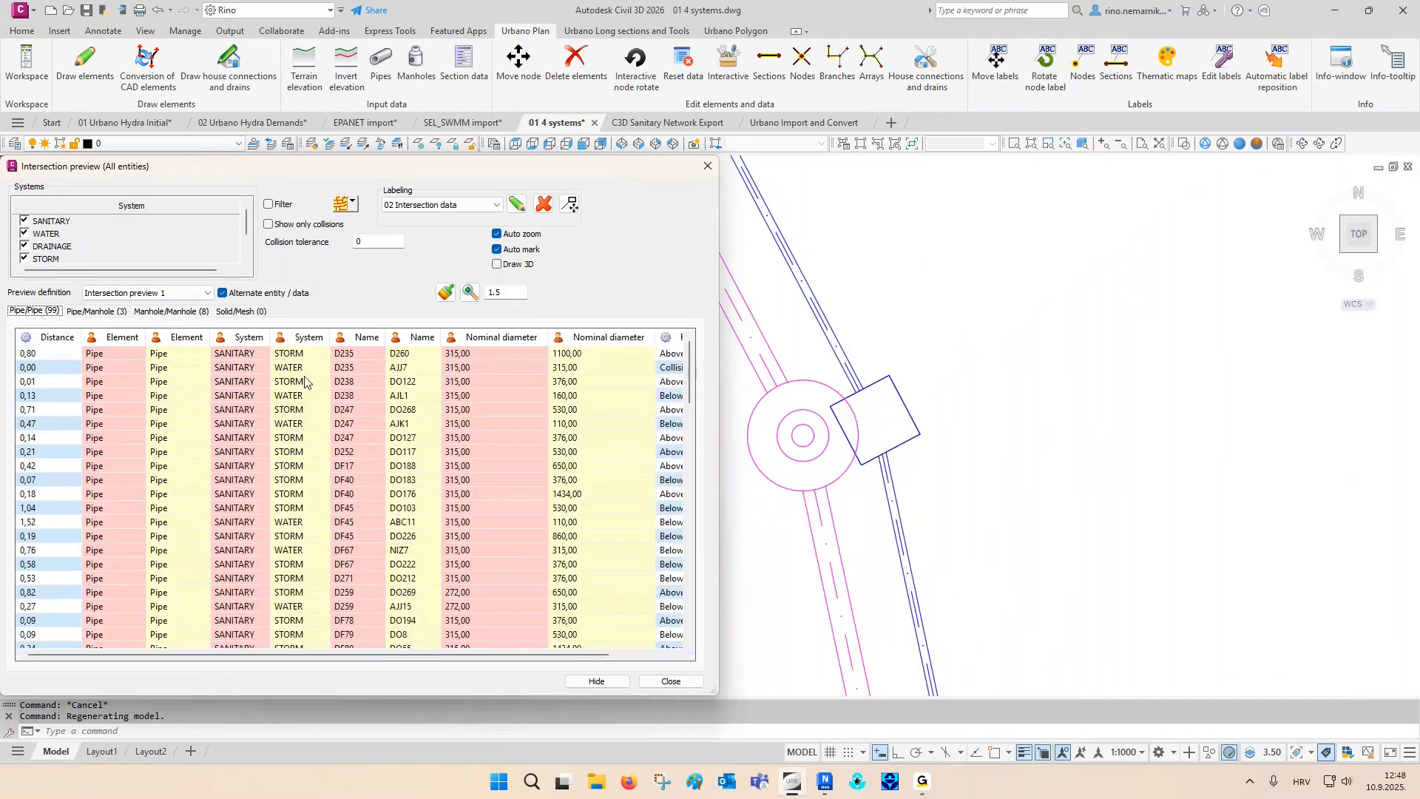
pyautogui.moveTo(299, 654); pyautogui.dragTo(359, 655)
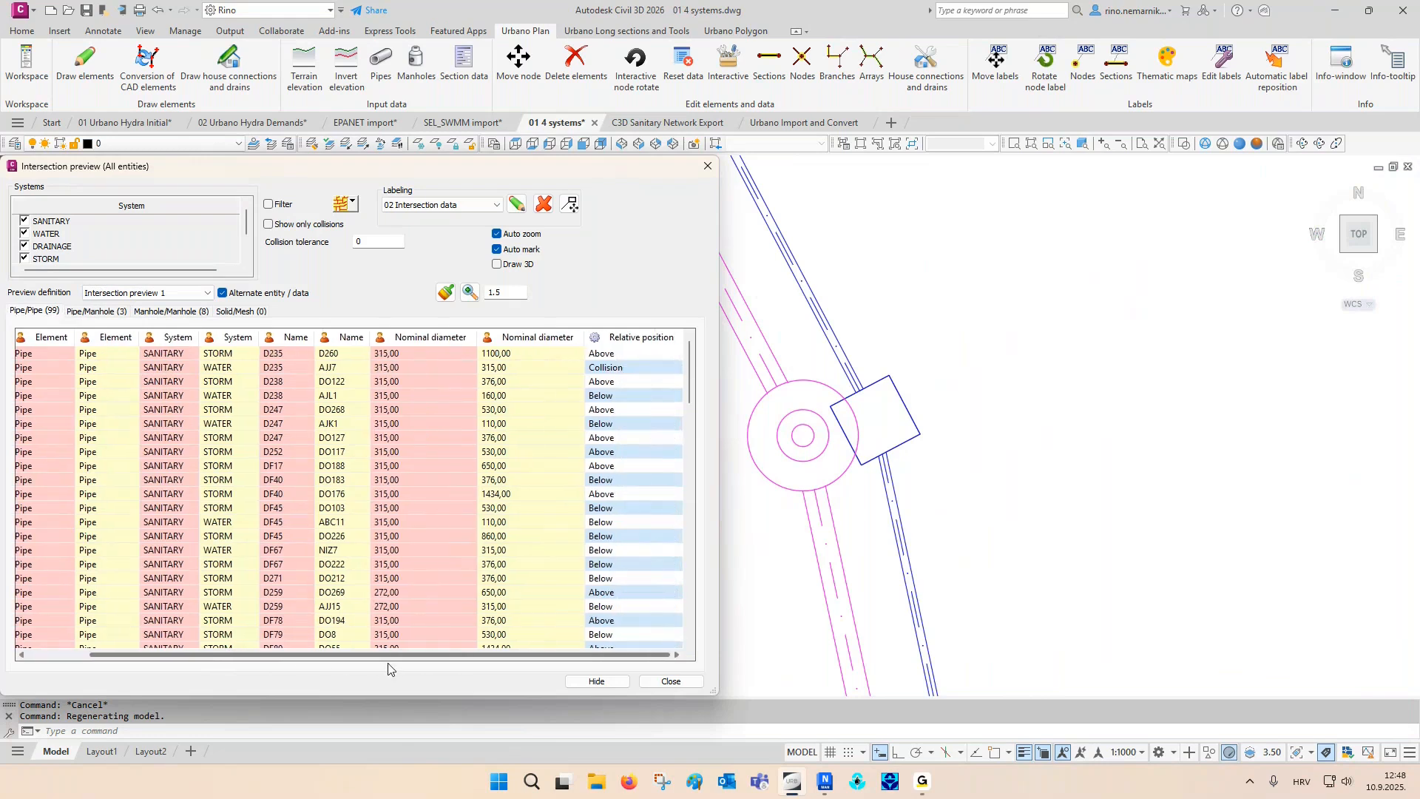
pyautogui.click(654, 340)
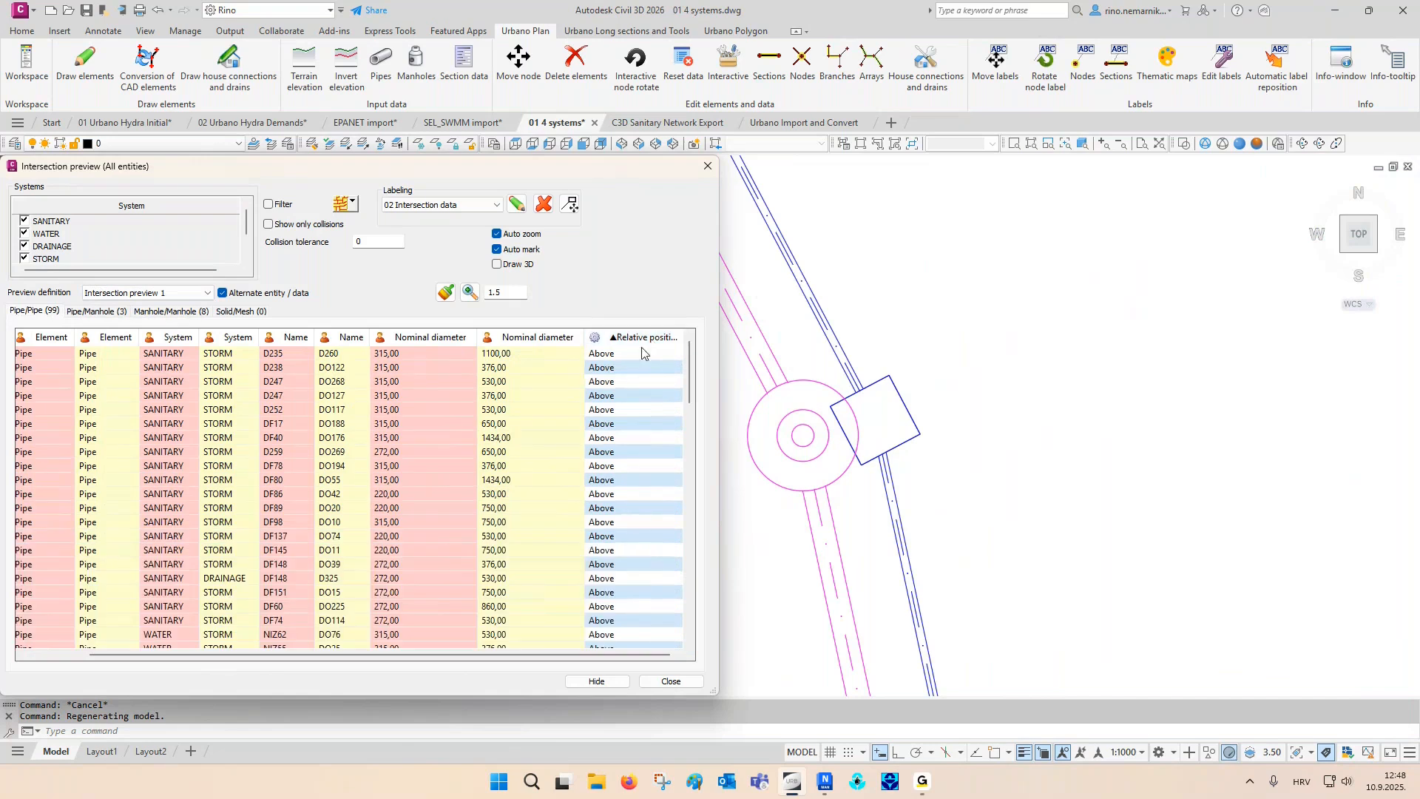
pyautogui.click(640, 338)
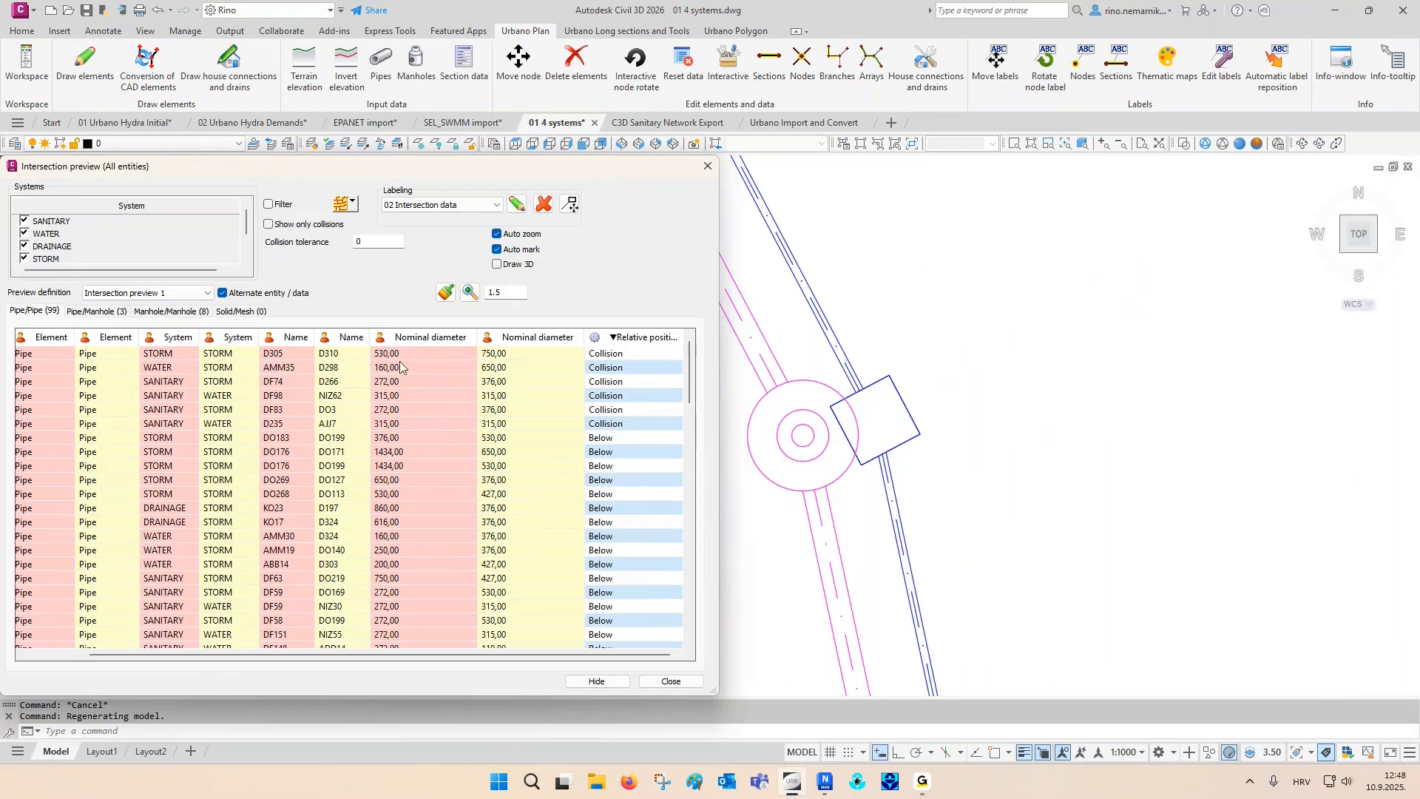
# - Limit the pipe/pipe intersections to collisions only, and inspect the D235/AJJ7 and DF83/DO3 collisions in the plan
pyautogui.click(319, 228)
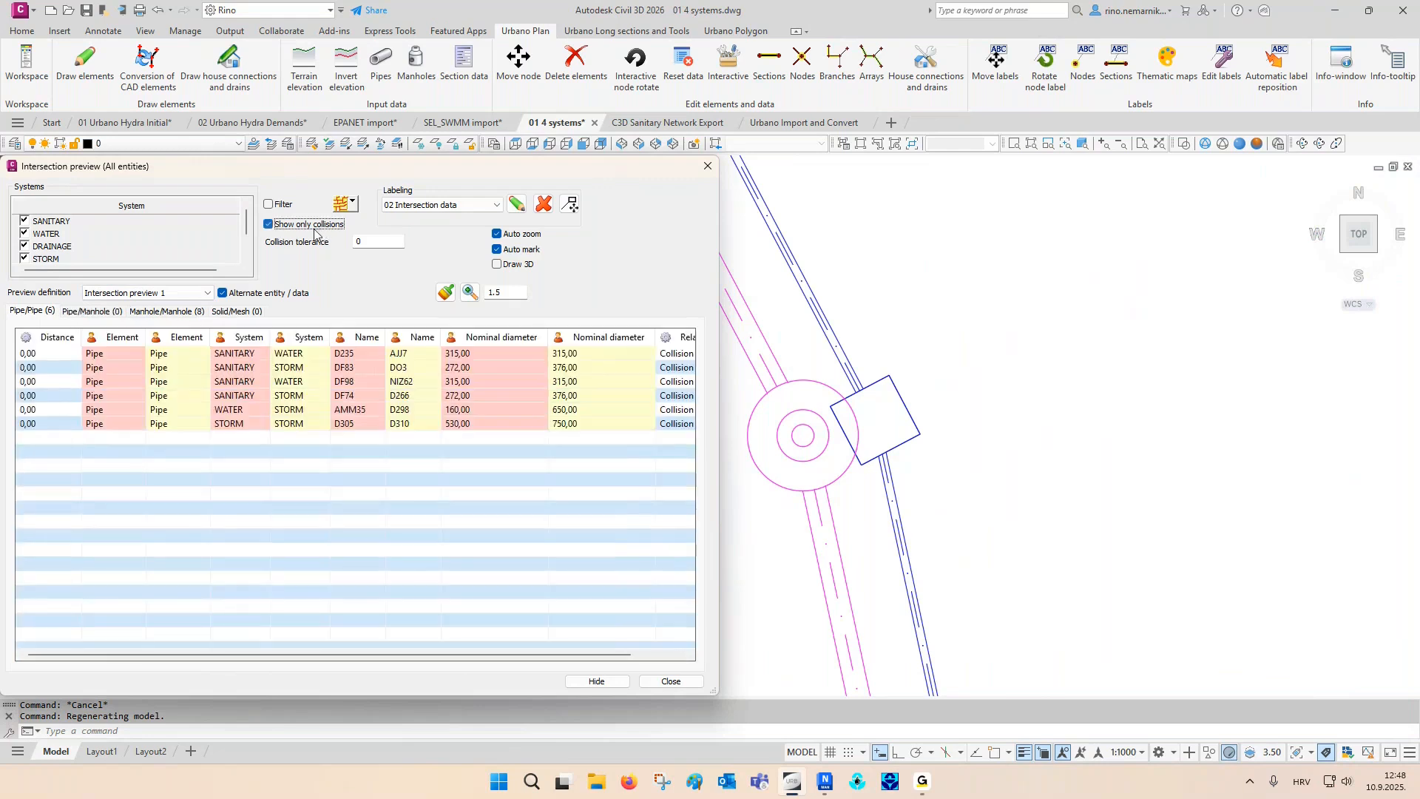
pyautogui.click(72, 354)
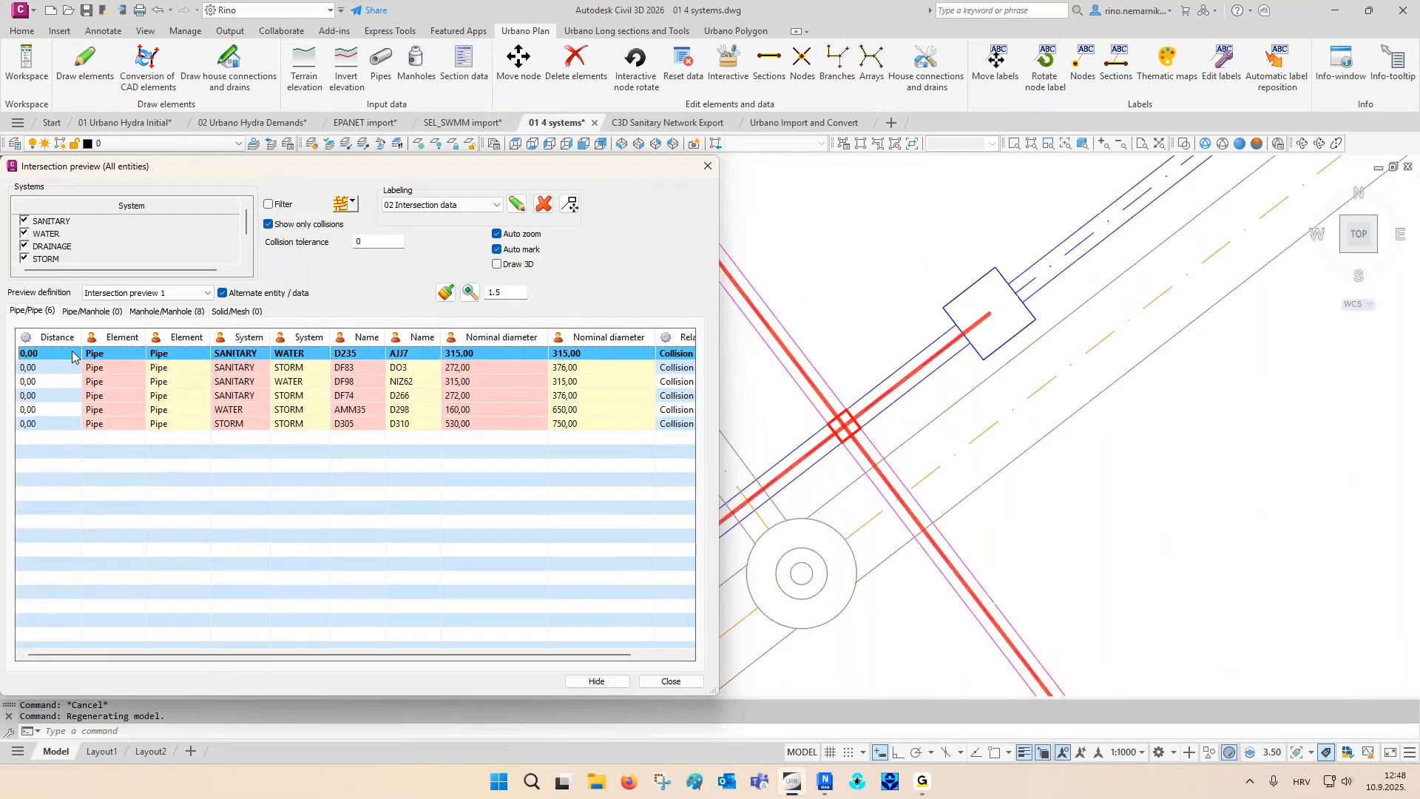
pyautogui.press('Down')
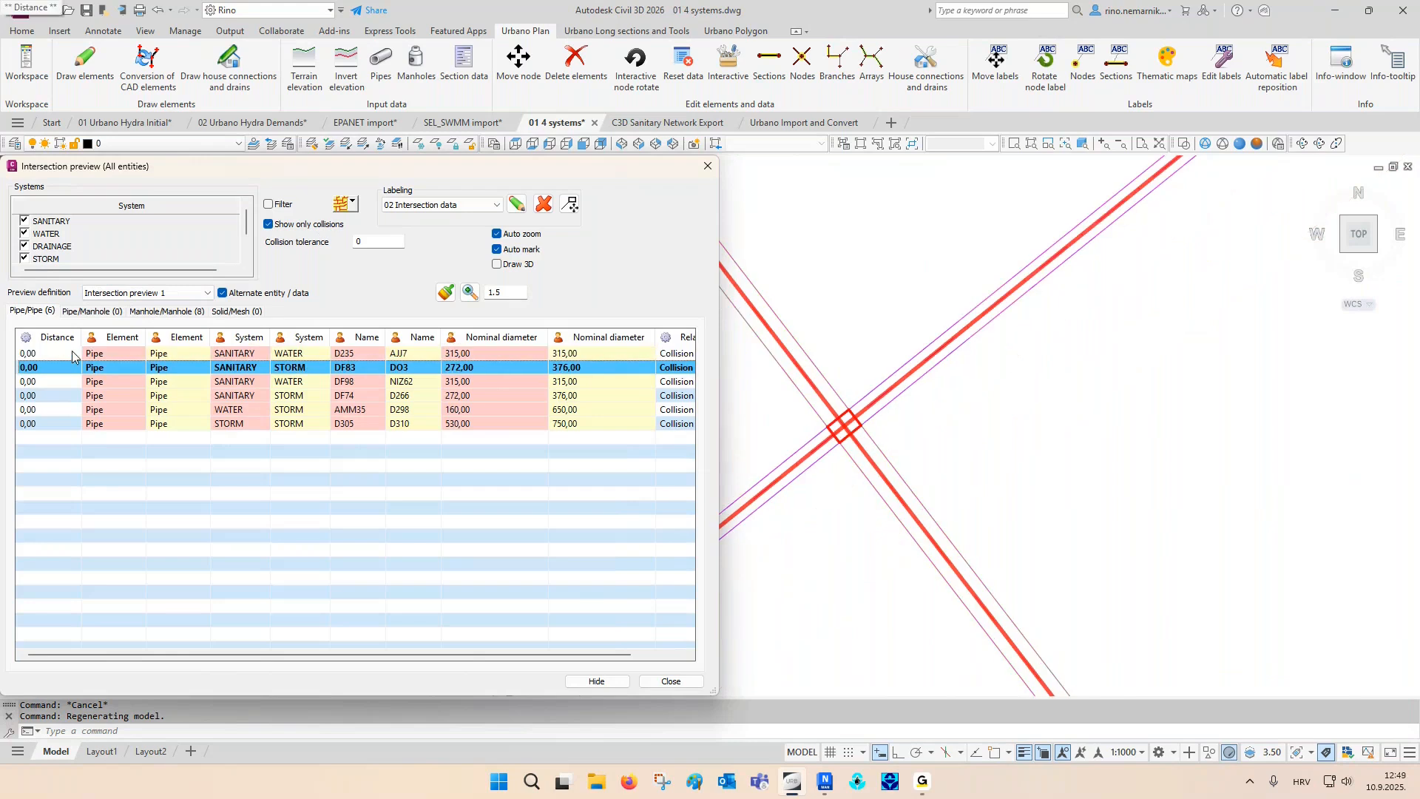
# - Show the DF83/DO3 collision on the long section of the sanitary pipe and examine the storm pipe crossing up close
pyautogui.rightClick(227, 375)
pyautogui.click(414, 429)
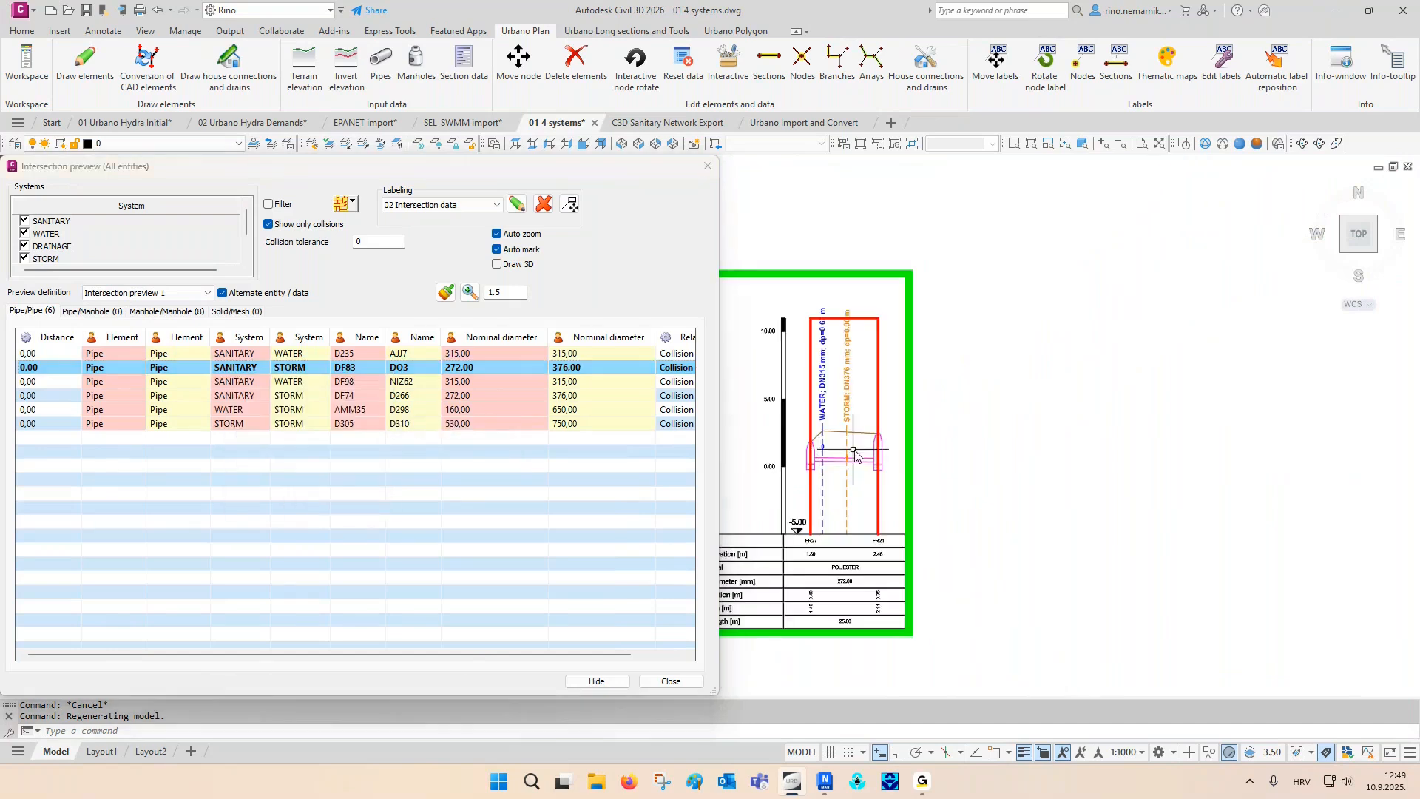
pyautogui.scroll(4, 835, 444)
pyautogui.moveTo(840, 444); pyautogui.dragTo(876, 489, button='middle')
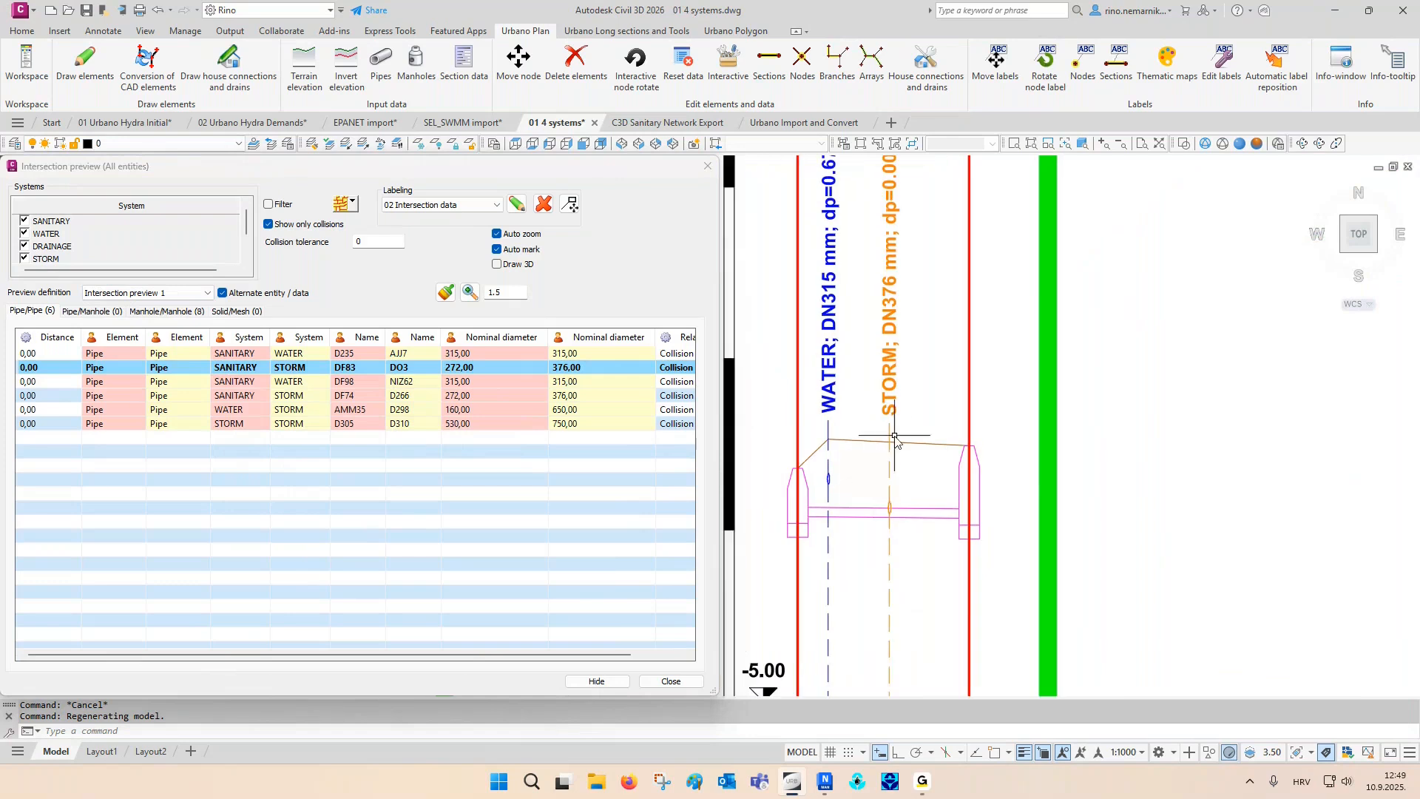
# - Show the same DF83/DO3 collision on the storm pipe's long section and examine the sanitary pipe crossing up close
pyautogui.rightClick(313, 370)
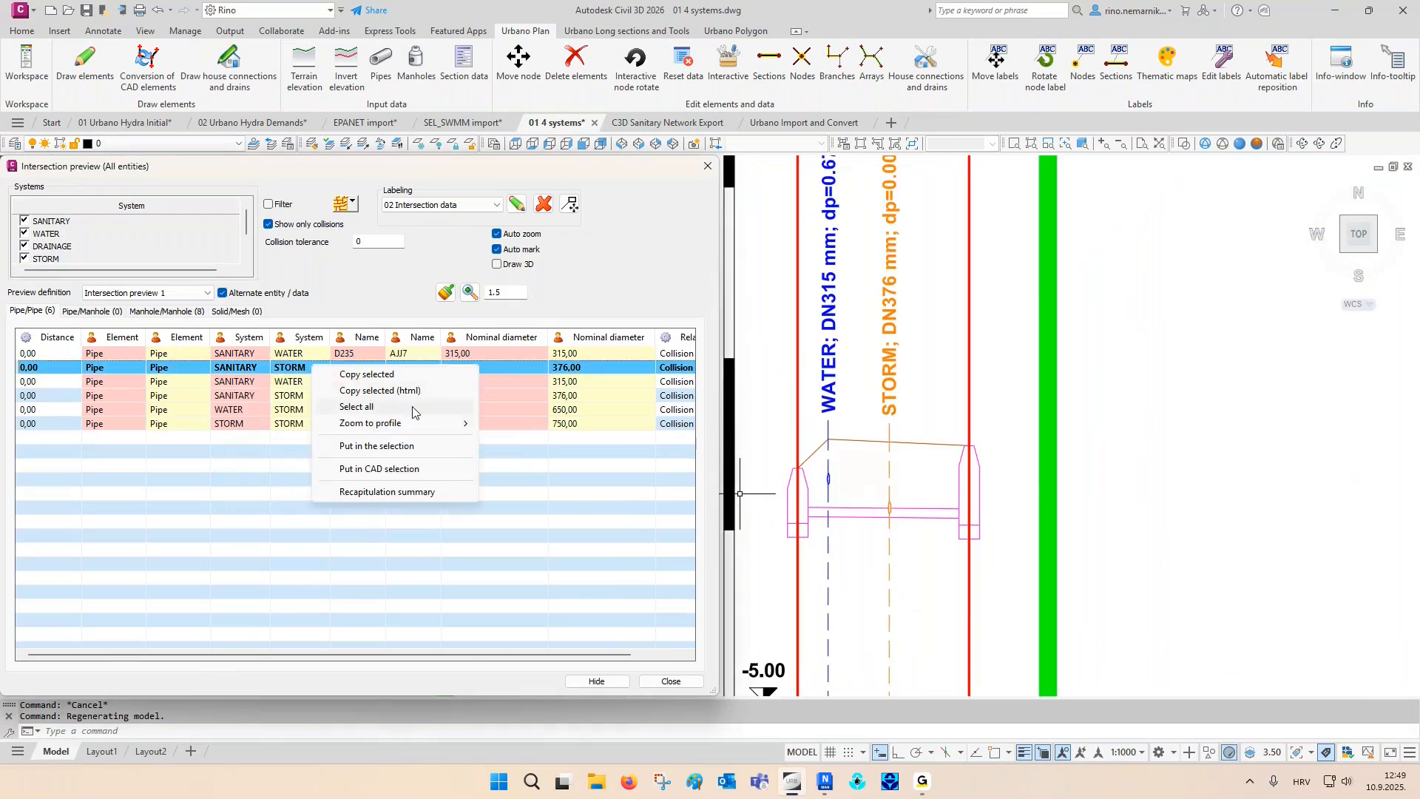
pyautogui.moveTo(444, 423)
pyautogui.click(532, 439)
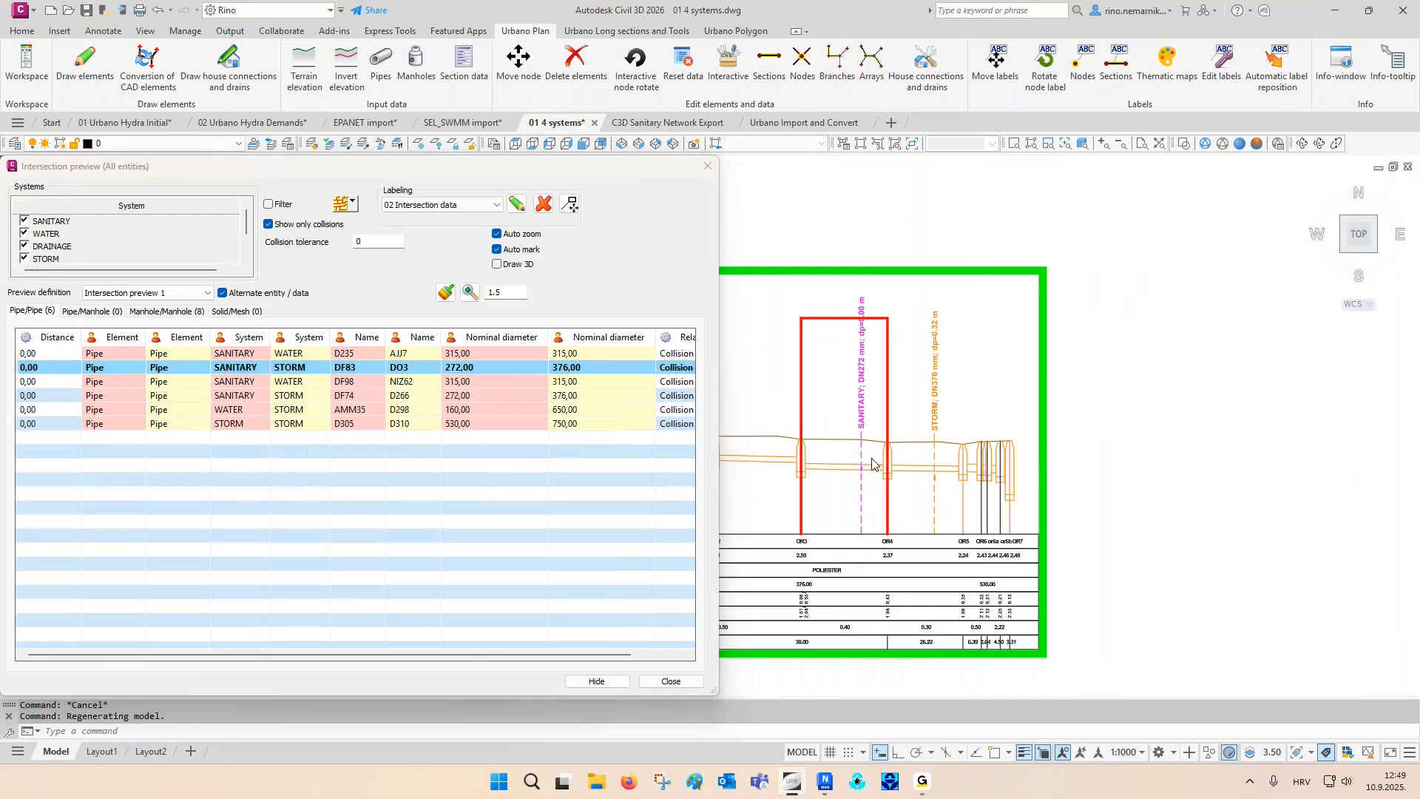
pyautogui.scroll(5, 846, 466)
pyautogui.moveTo(842, 459); pyautogui.dragTo(913, 497, button='middle')
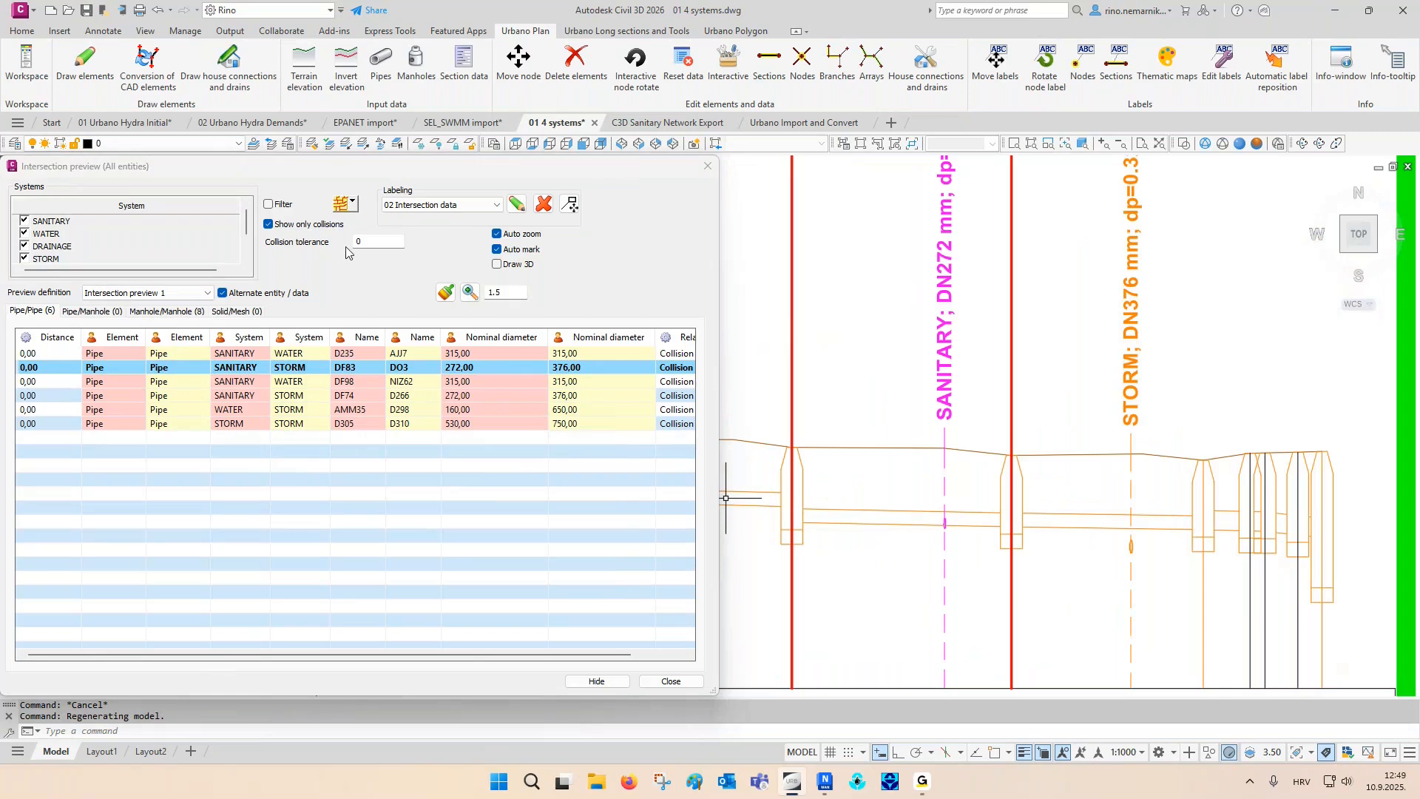
# - Set the collision tolerance to 0.10 and sort the pipe/pipe collisions by distance in descending order
pyautogui.click(372, 244)
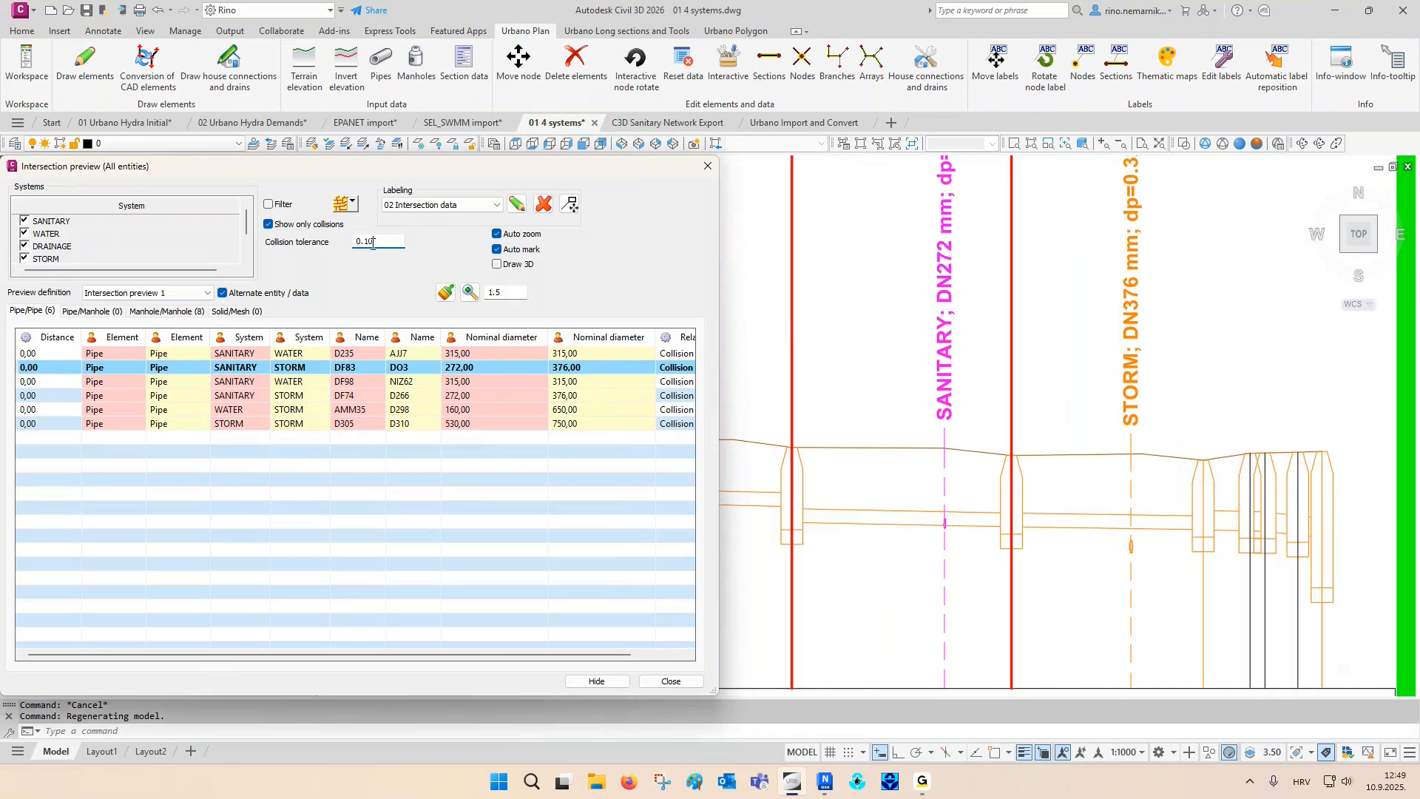
pyautogui.write('.10')
pyautogui.press('Tab')
pyautogui.click(48, 337)
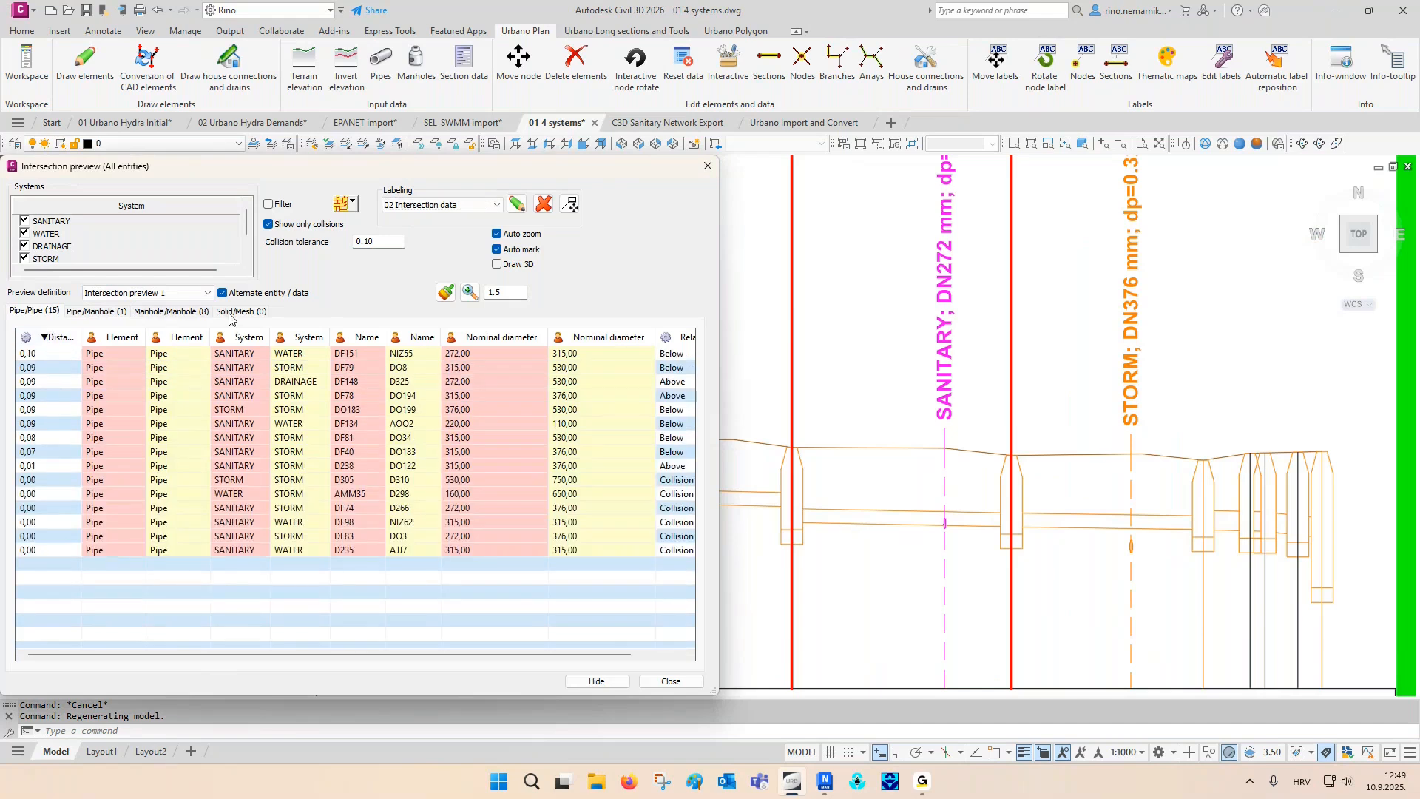
# - Inspect the pipe/pipe intersections within the tolerance one by one in the plan, from DF151/NIZ55 to AMM35/D298
pyautogui.click(60, 354)
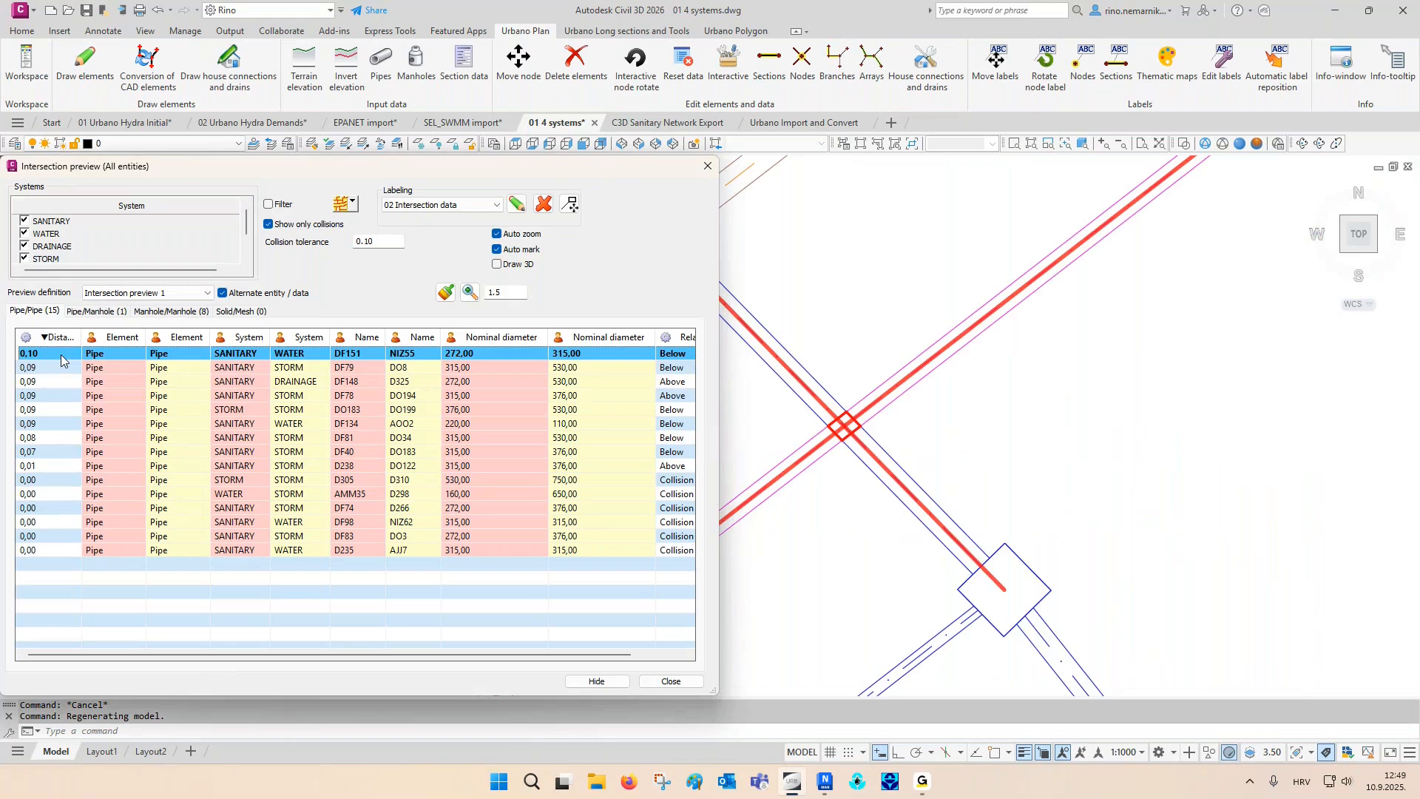
pyautogui.press('Down')
pyautogui.press('Down')
pyautogui.press('Down')
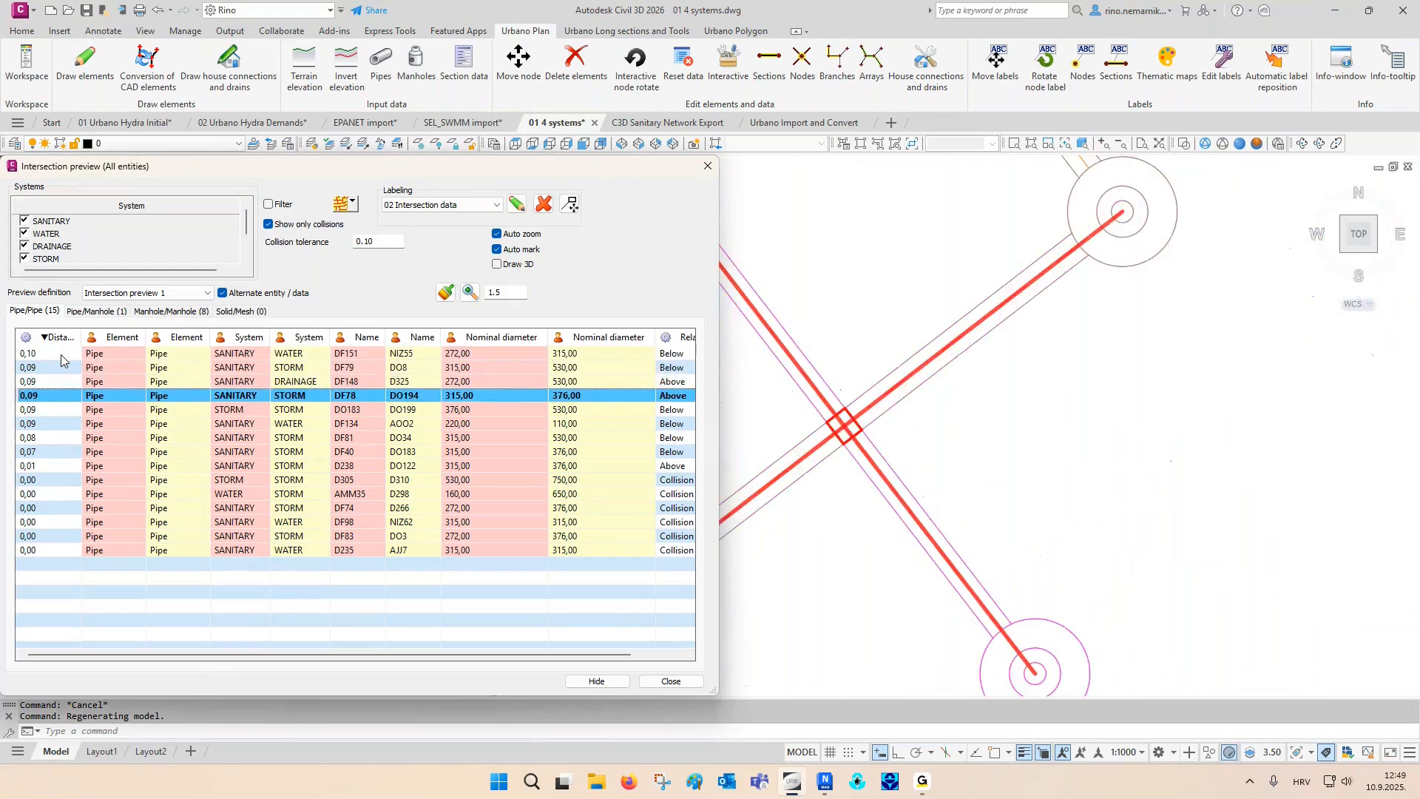
pyautogui.press('Down')
pyautogui.press('Down')
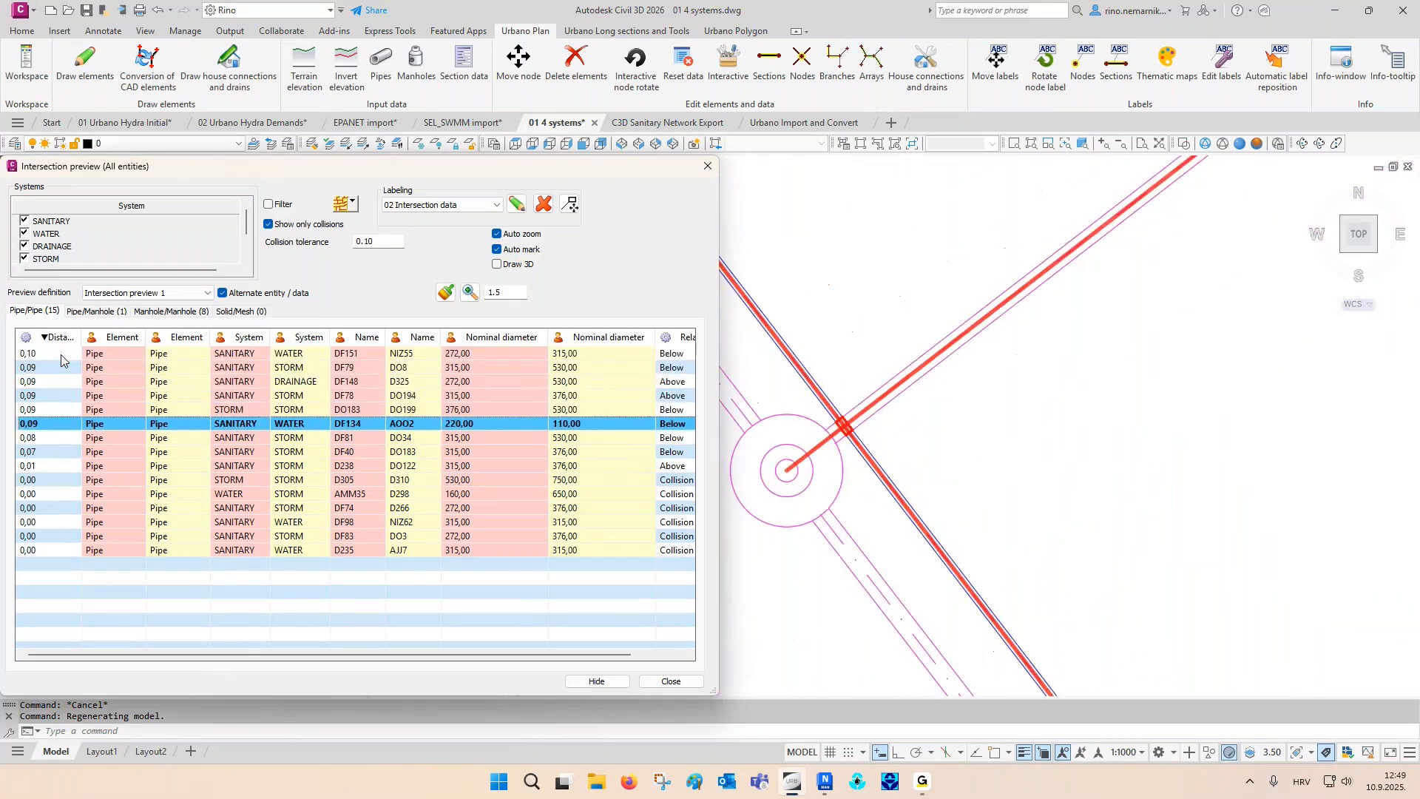
pyautogui.press('Down')
pyautogui.press('Down')
pyautogui.press('Down')
pyautogui.press('Down')
pyautogui.press('Down')
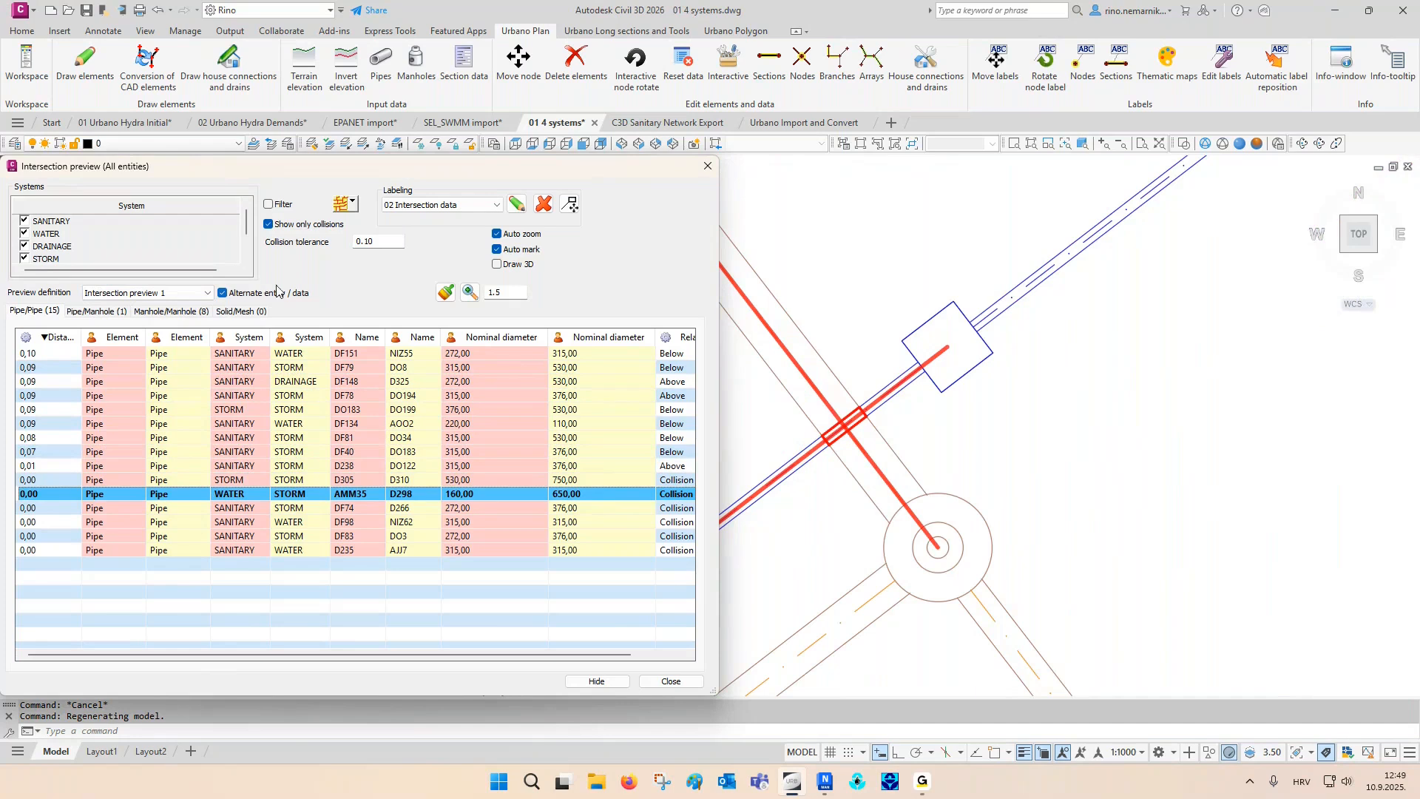
# - List all intersections again instead of only collisions, enable 3D drawing, and switch the model to the SE isometric view
pyautogui.click(284, 224)
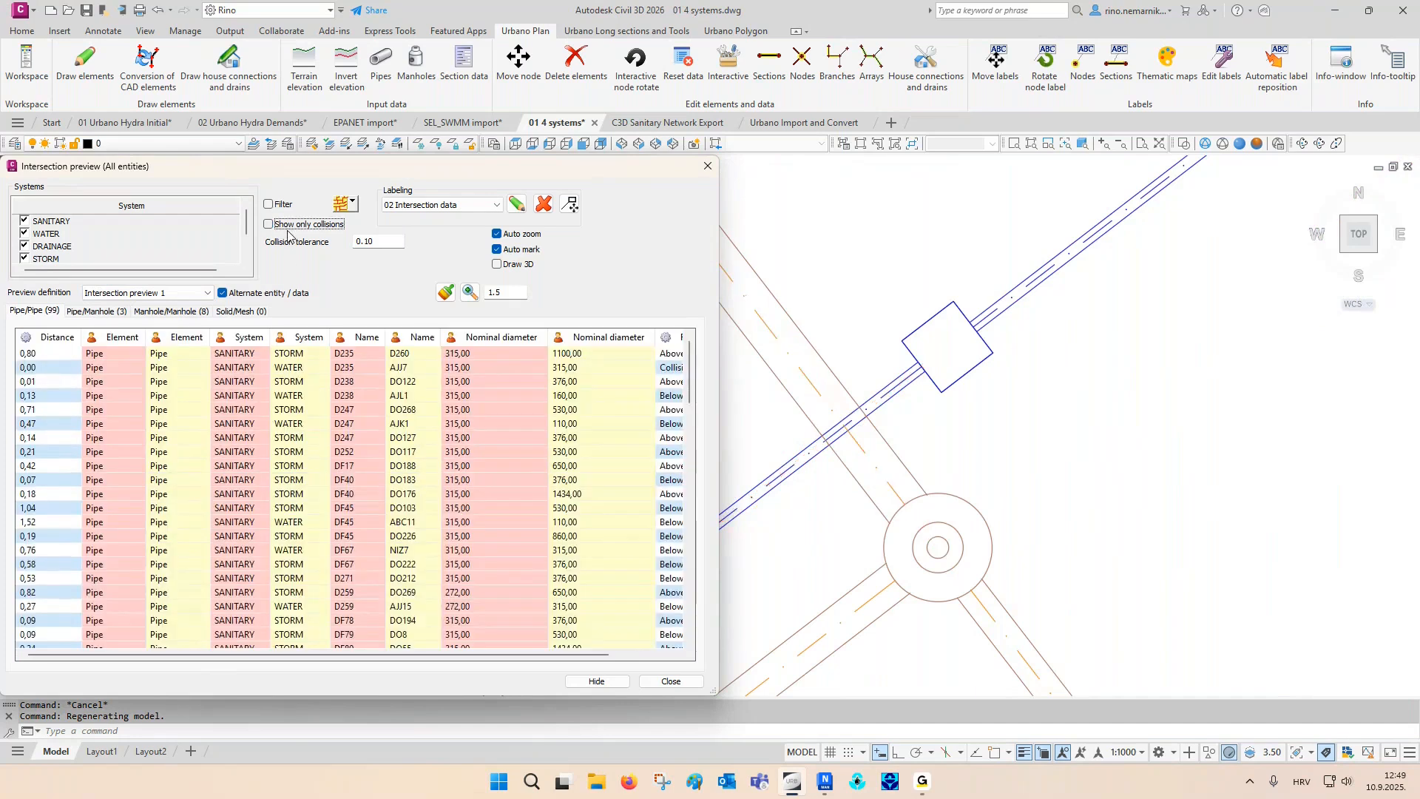
pyautogui.click(517, 265)
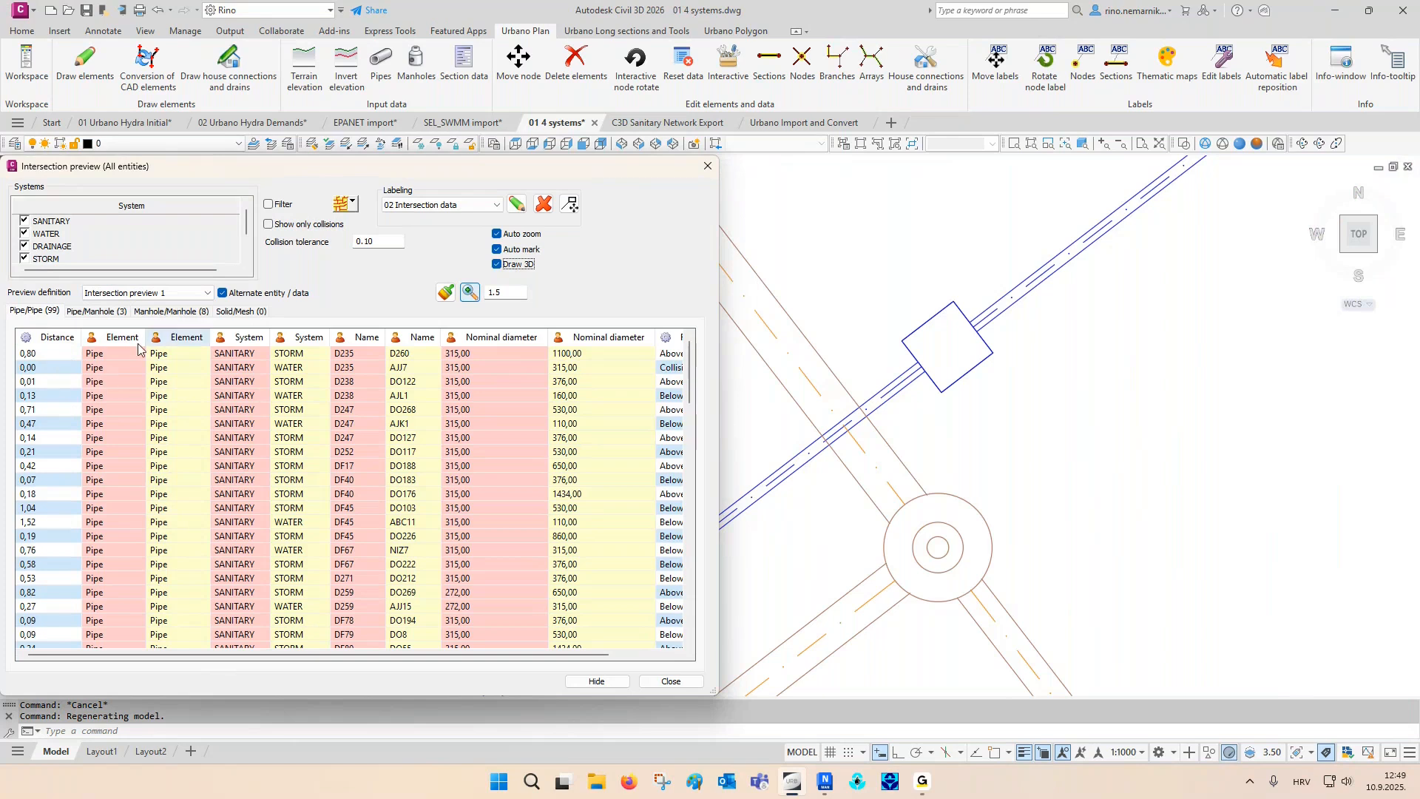
pyautogui.click(640, 145)
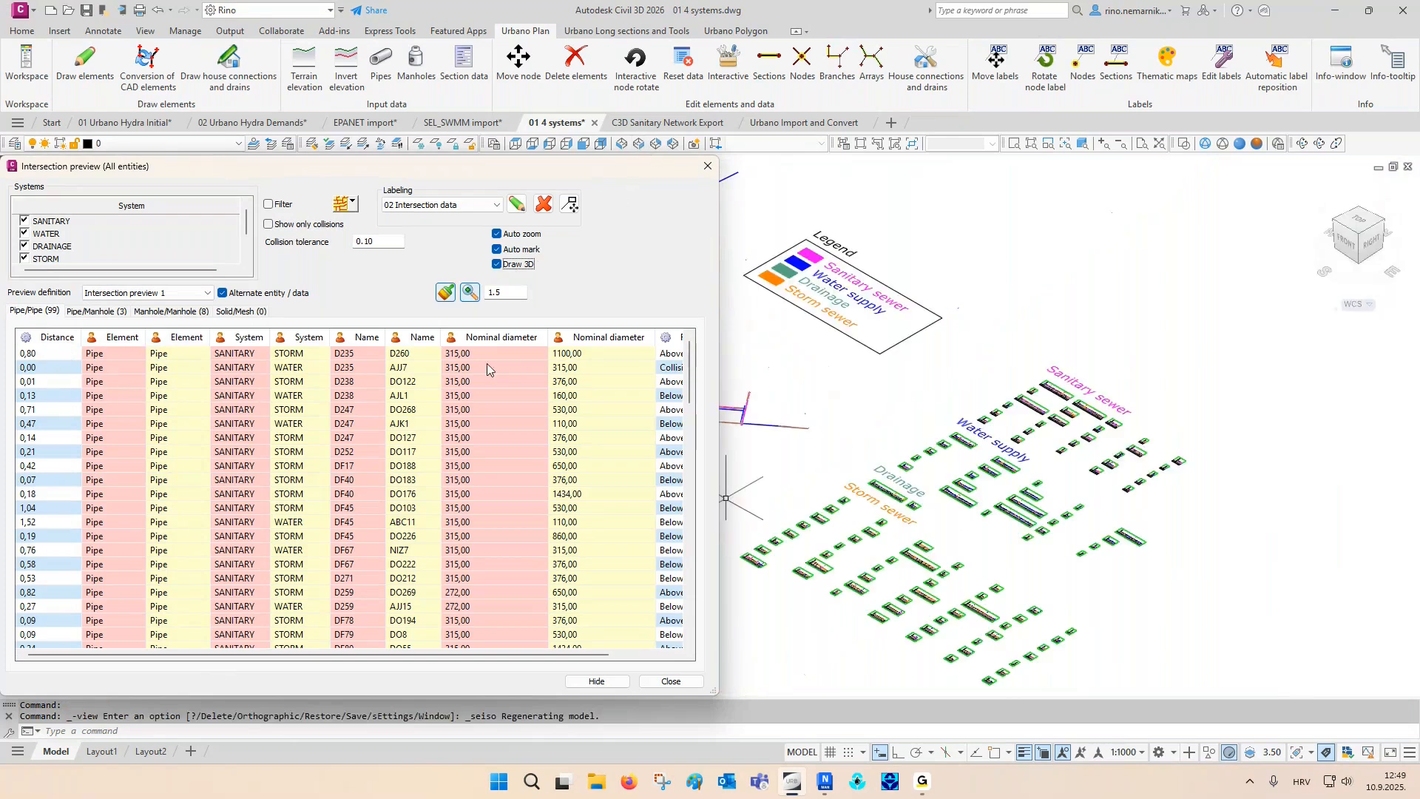
# - Sort all pipe/pipe intersections by descending distance and inspect the DF63/DO219 crossing in 3D, including its vertical distance line
pyautogui.click(70, 339)
pyautogui.click(66, 339)
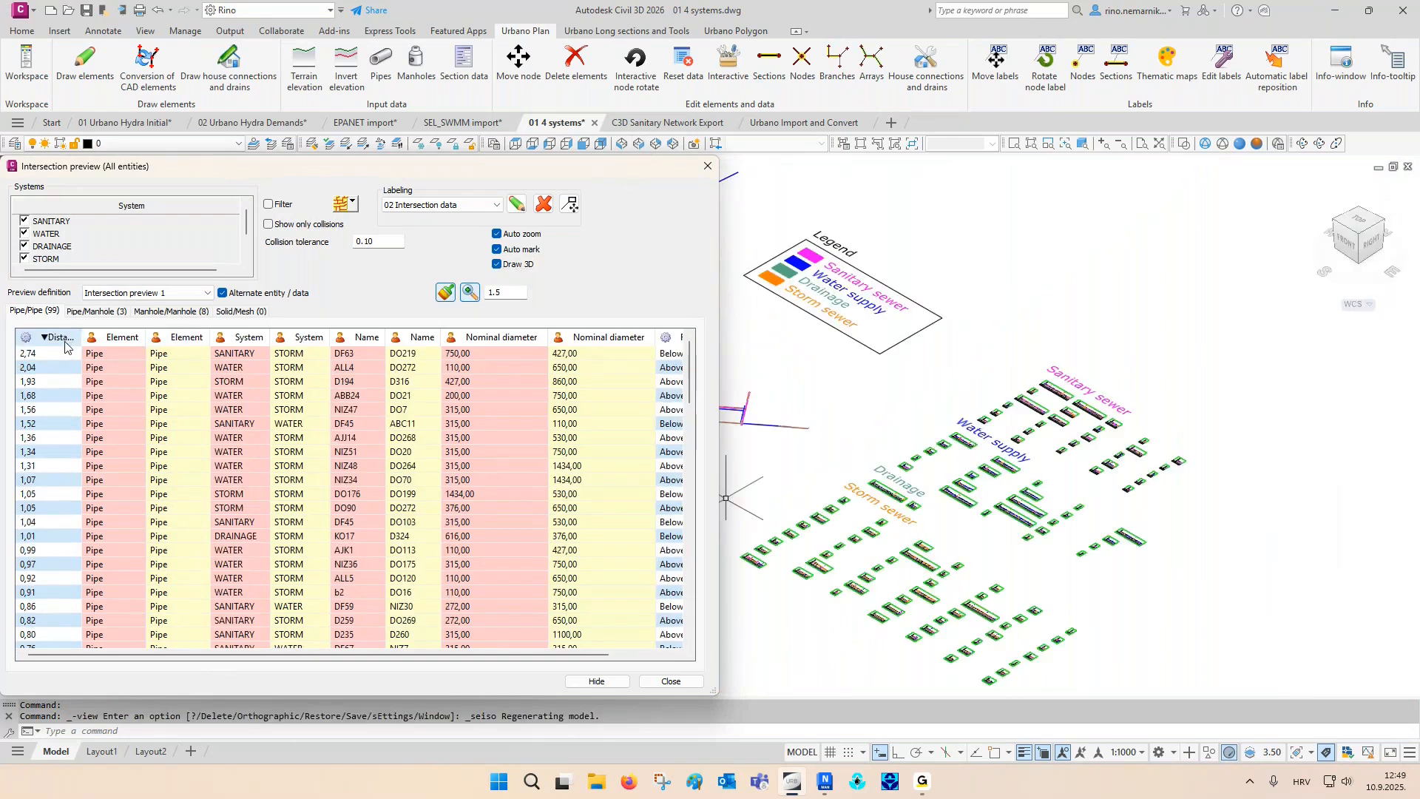
pyautogui.click(59, 353)
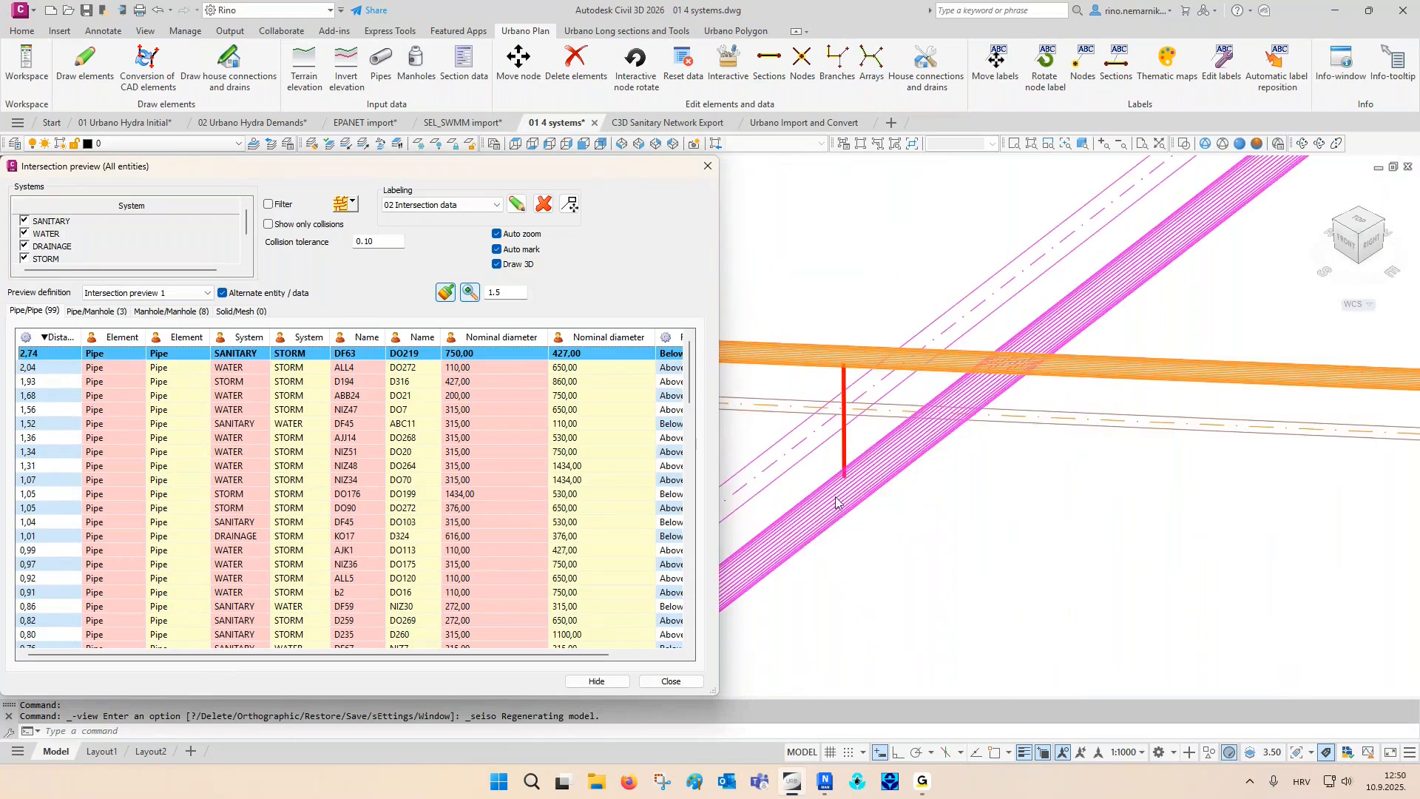
pyautogui.click(846, 453)
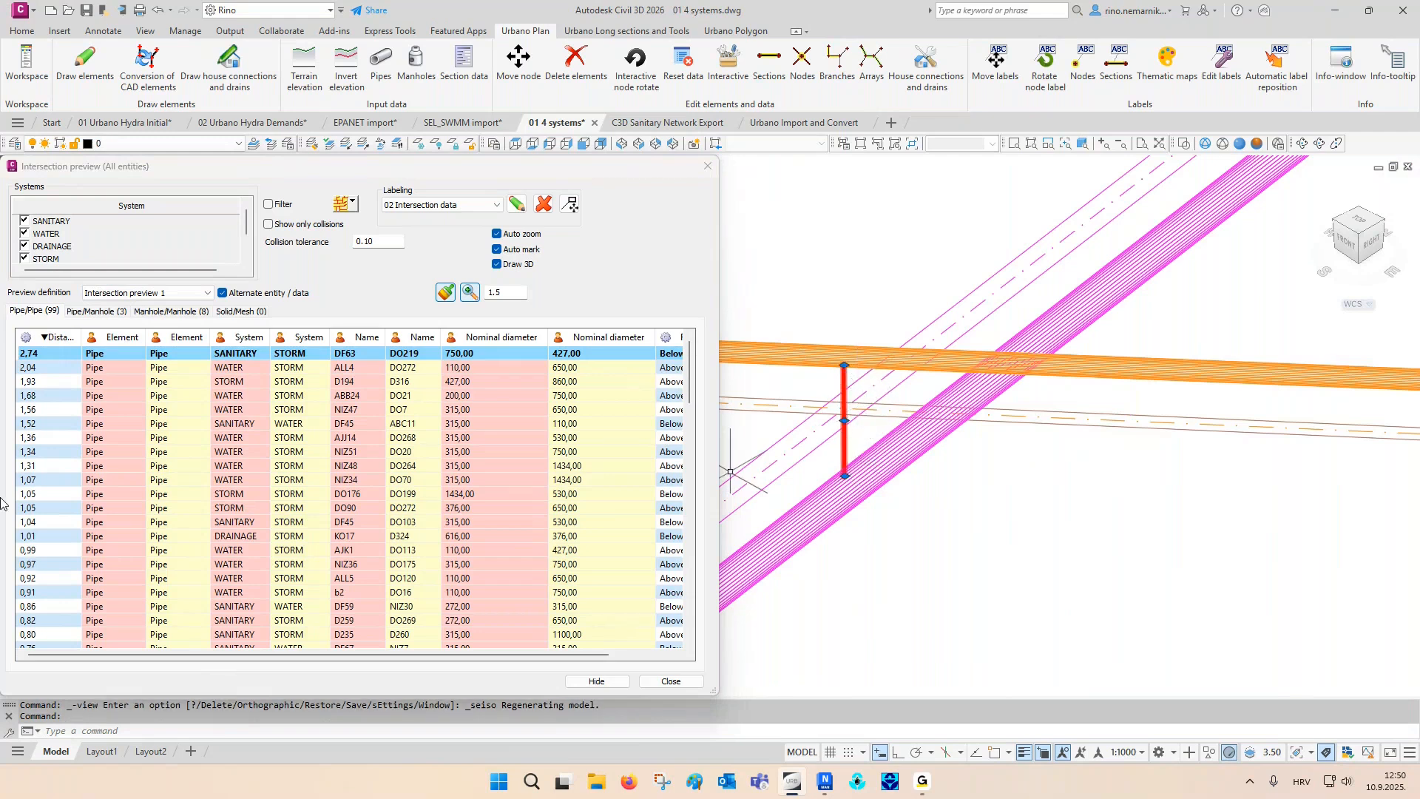
pyautogui.press('Escape')
# - Inspect the following pipe/pipe intersections one by one in 3D, from ALL4/DO272 to DF45/ABC11
pyautogui.click(62, 375)
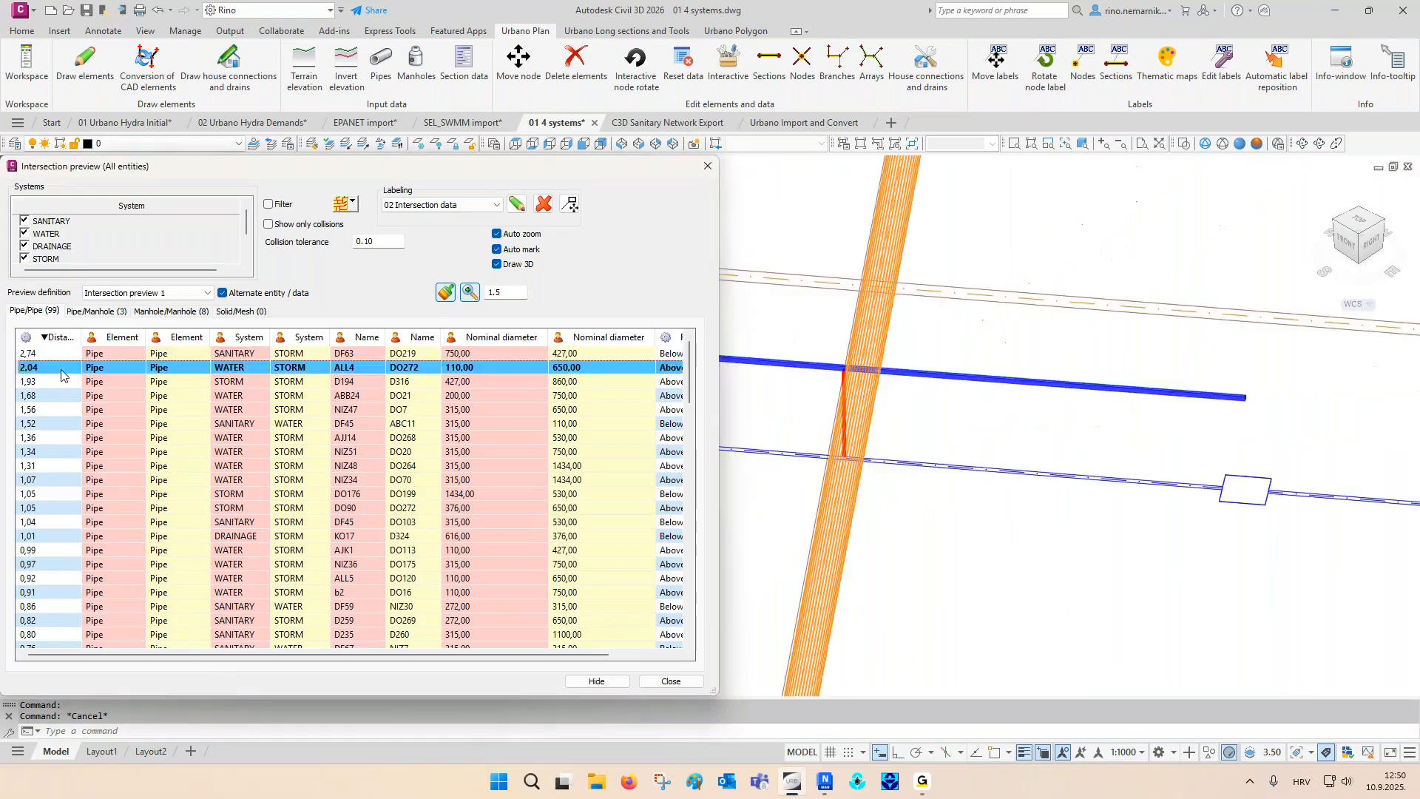
pyautogui.press('Down')
pyautogui.press('Down')
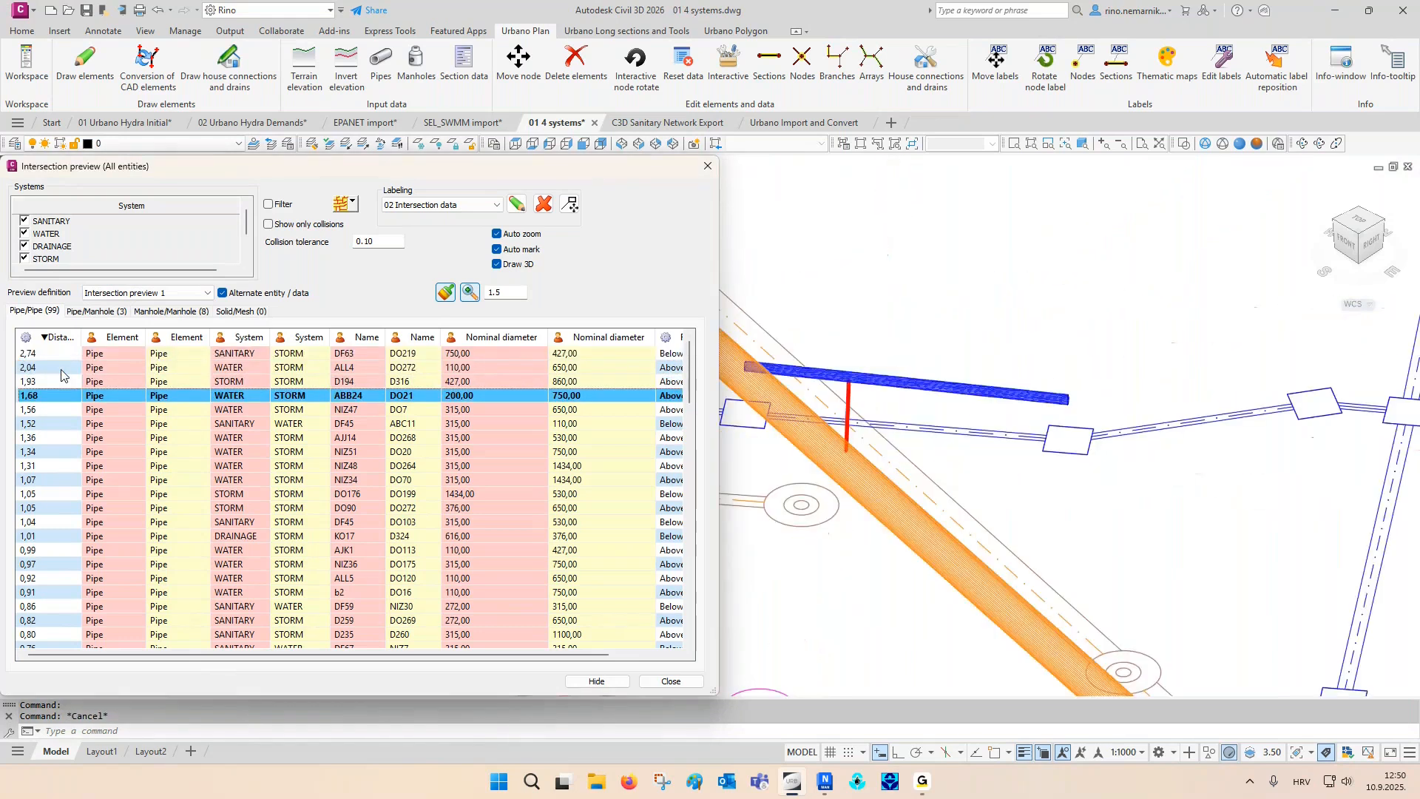
pyautogui.press('Down')
pyautogui.press('Down')
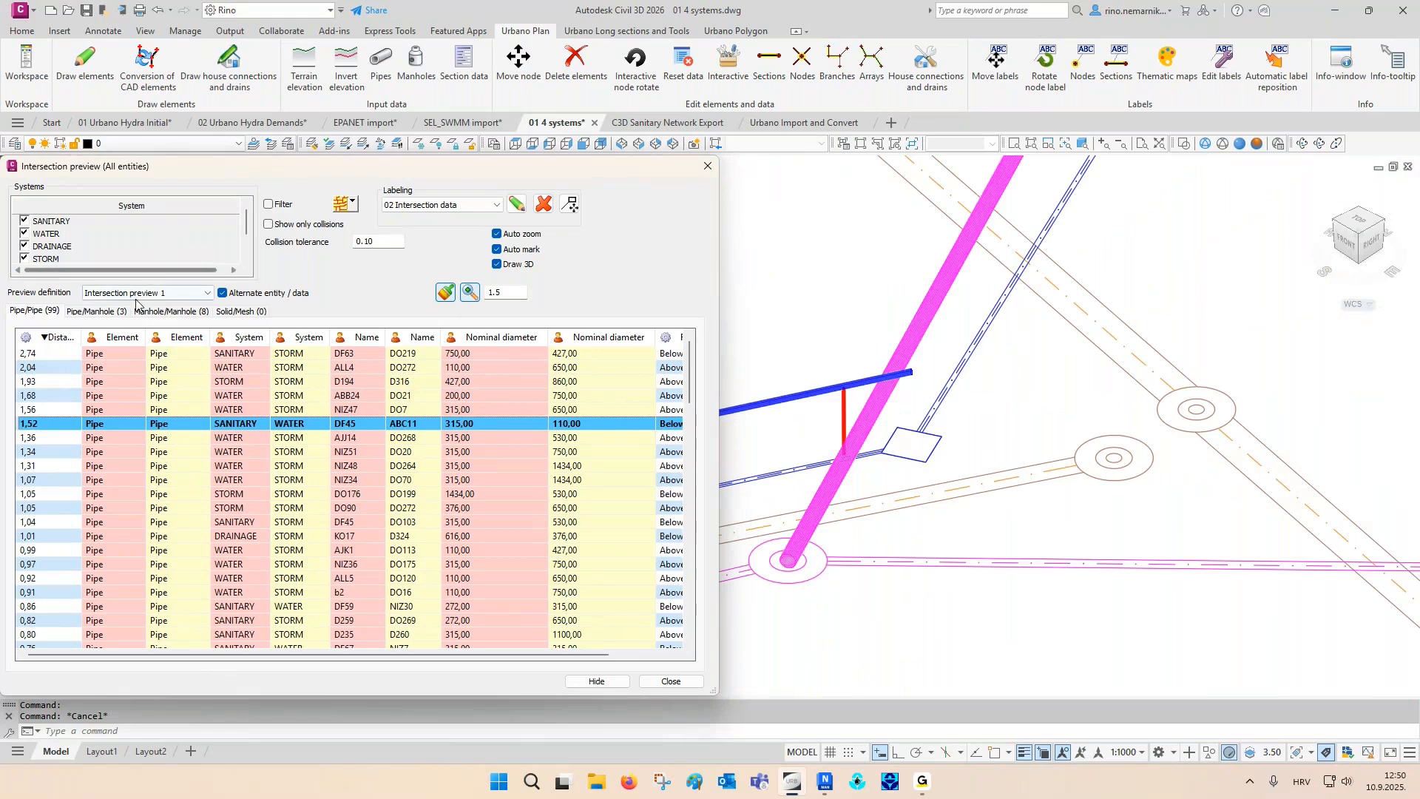
# - Inspect the pipe/manhole intersection of pipe DF83 with manhole 37 in 3D
pyautogui.click(117, 311)
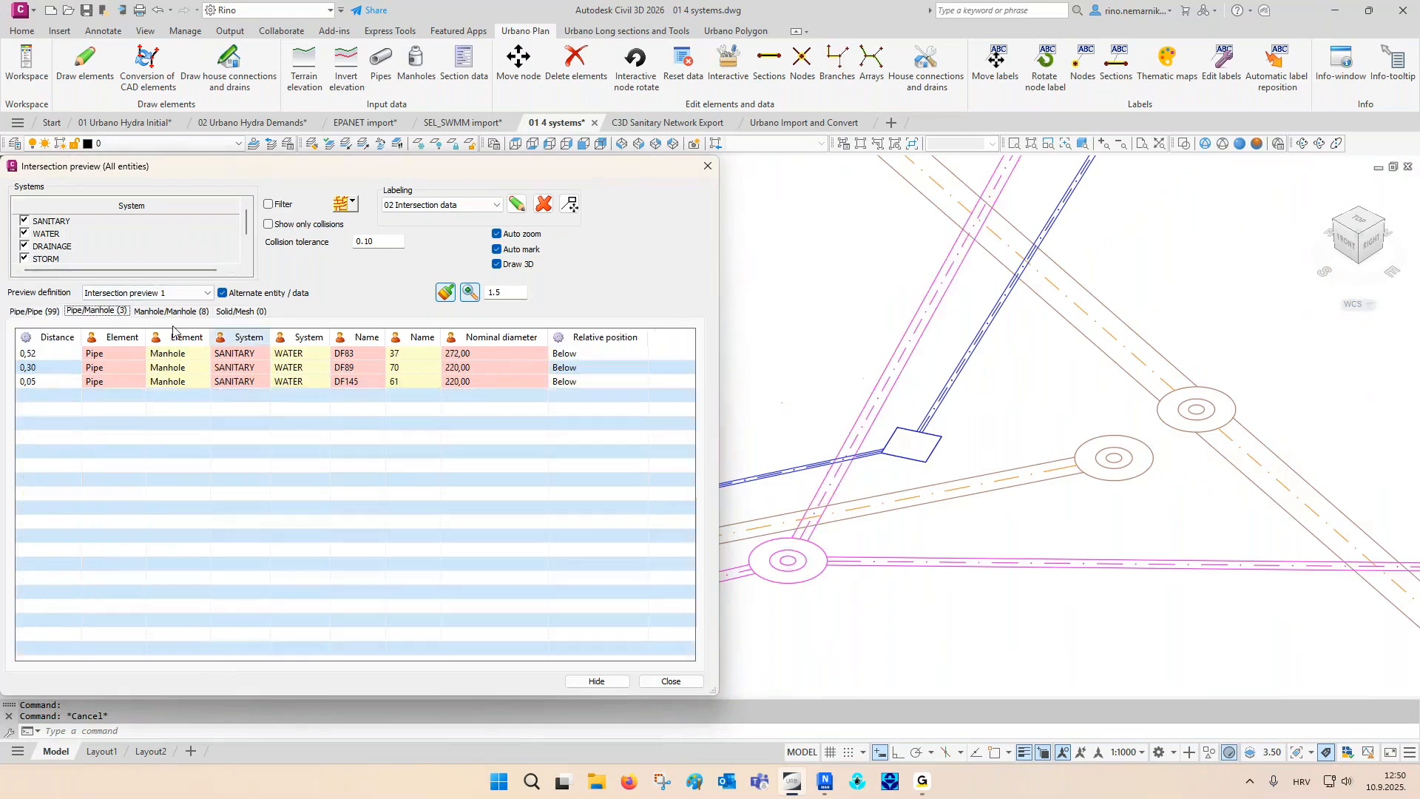
pyautogui.click(143, 355)
pyautogui.scroll(2, 796, 456)
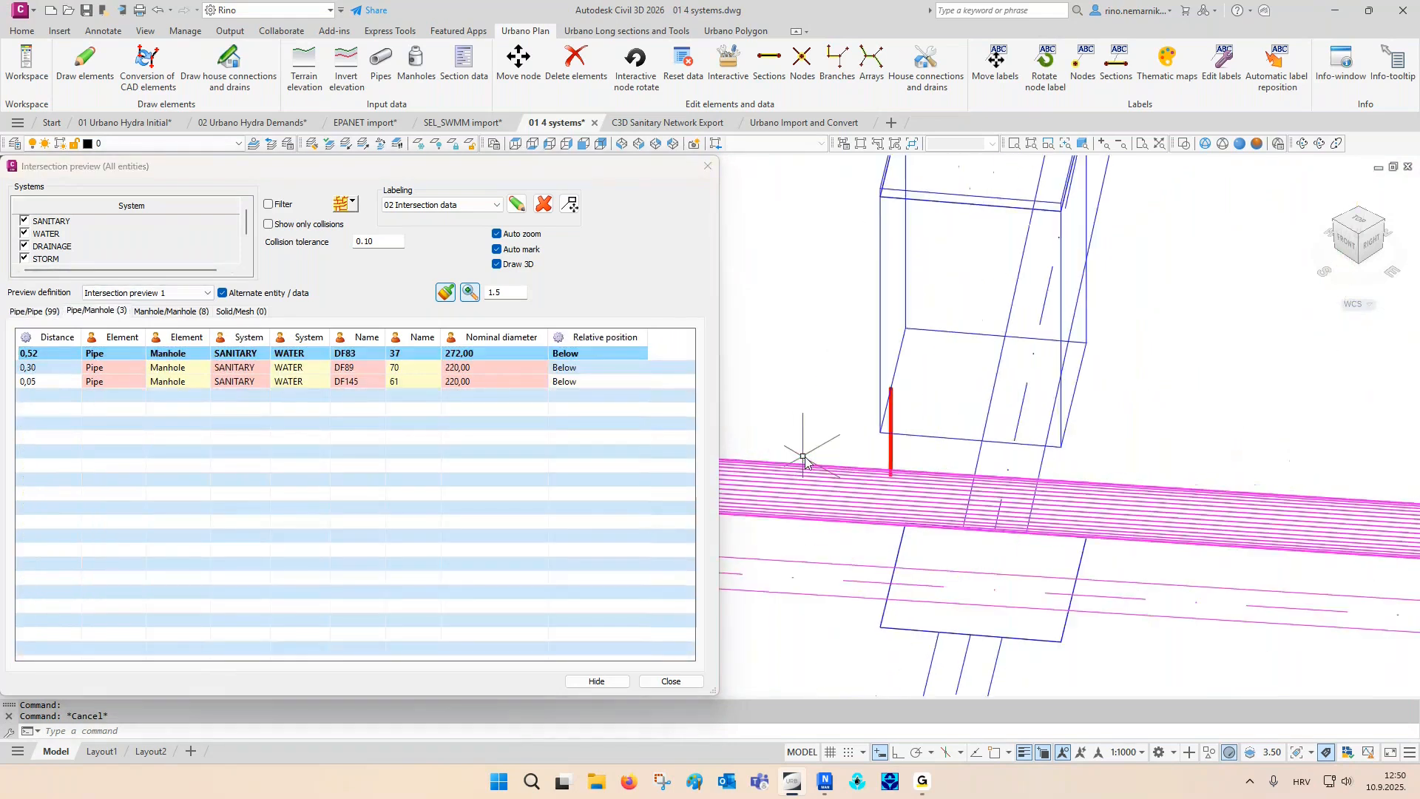
pyautogui.moveTo(852, 471); pyautogui.dragTo(847, 556, button='middle')
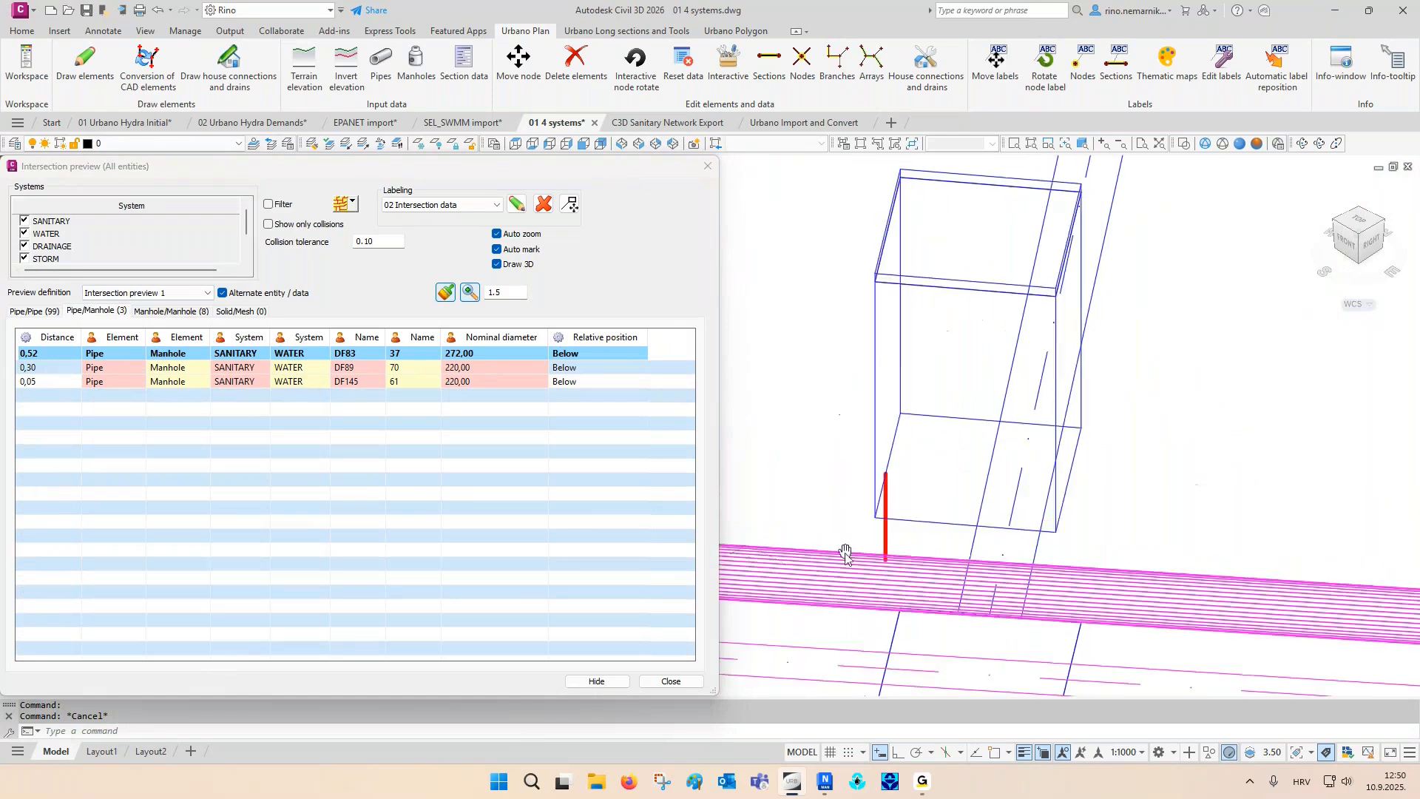
# - Inspect the manhole/manhole intersections one by one in 3D, ending at FR97 with 127
pyautogui.click(190, 311)
pyautogui.press('Down')
pyautogui.press('Down')
pyautogui.press('Down')
pyautogui.press('Down')
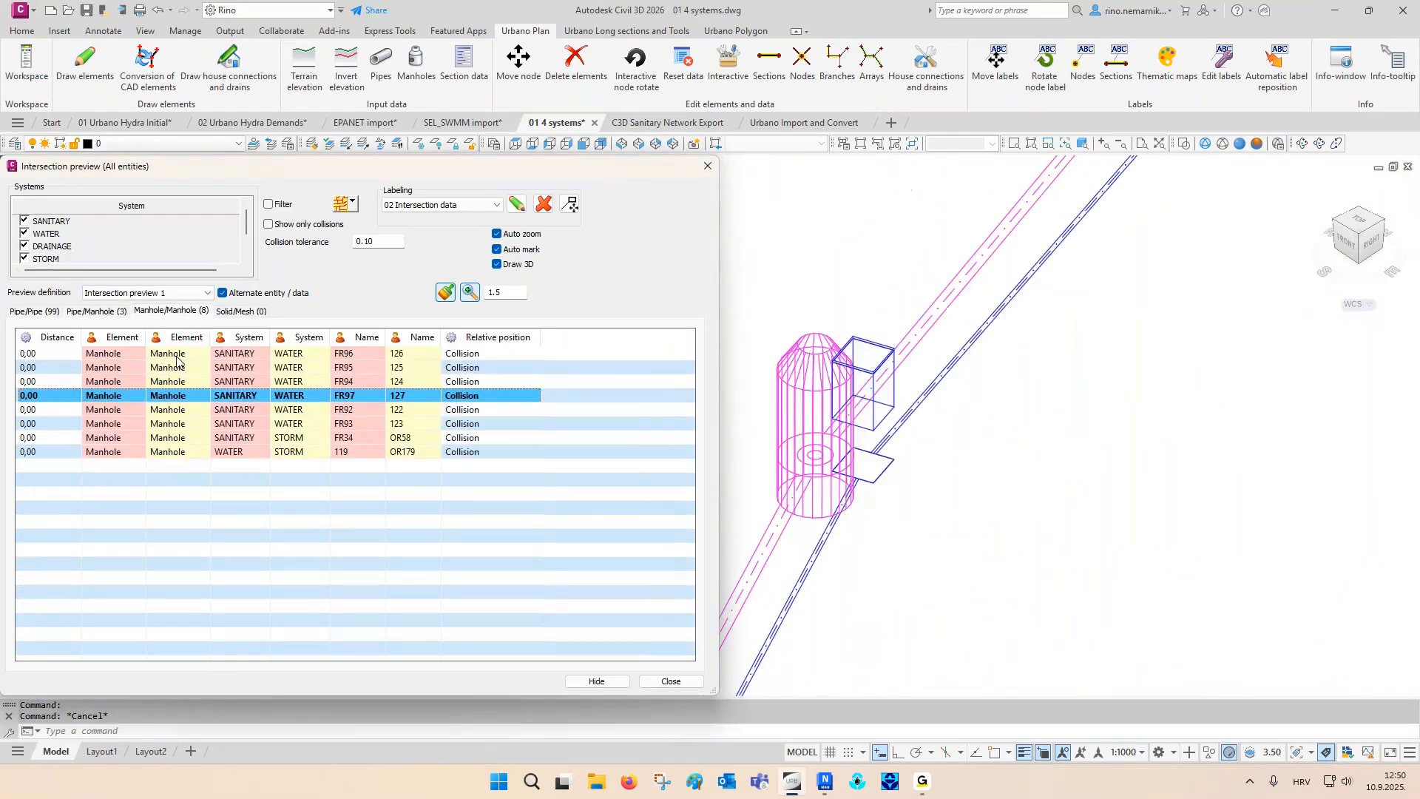
# - Turn off 3D drawing, return to the pipe/pipe intersections, then close the intersection preview and restore the top view
pyautogui.click(522, 266)
pyautogui.click(40, 314)
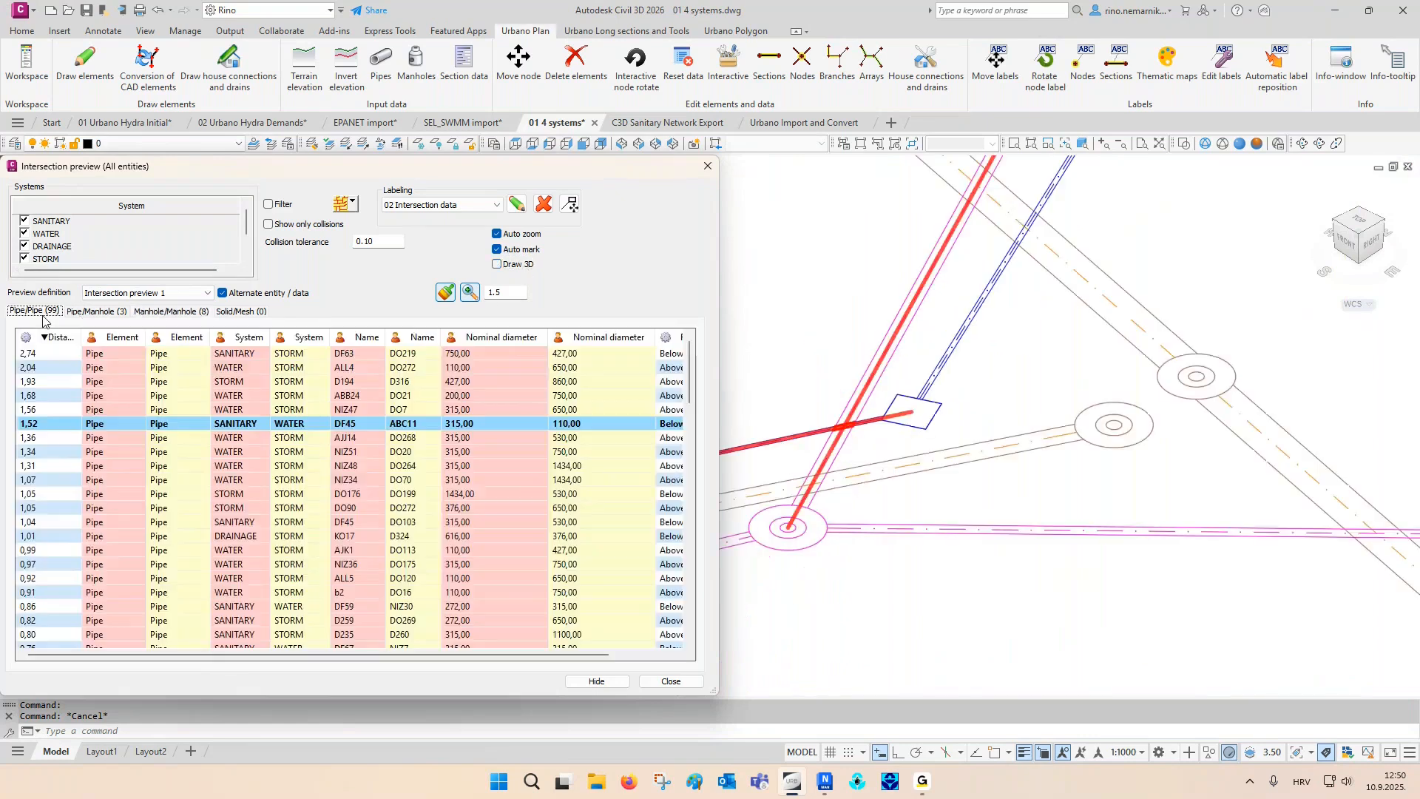
pyautogui.click(707, 166)
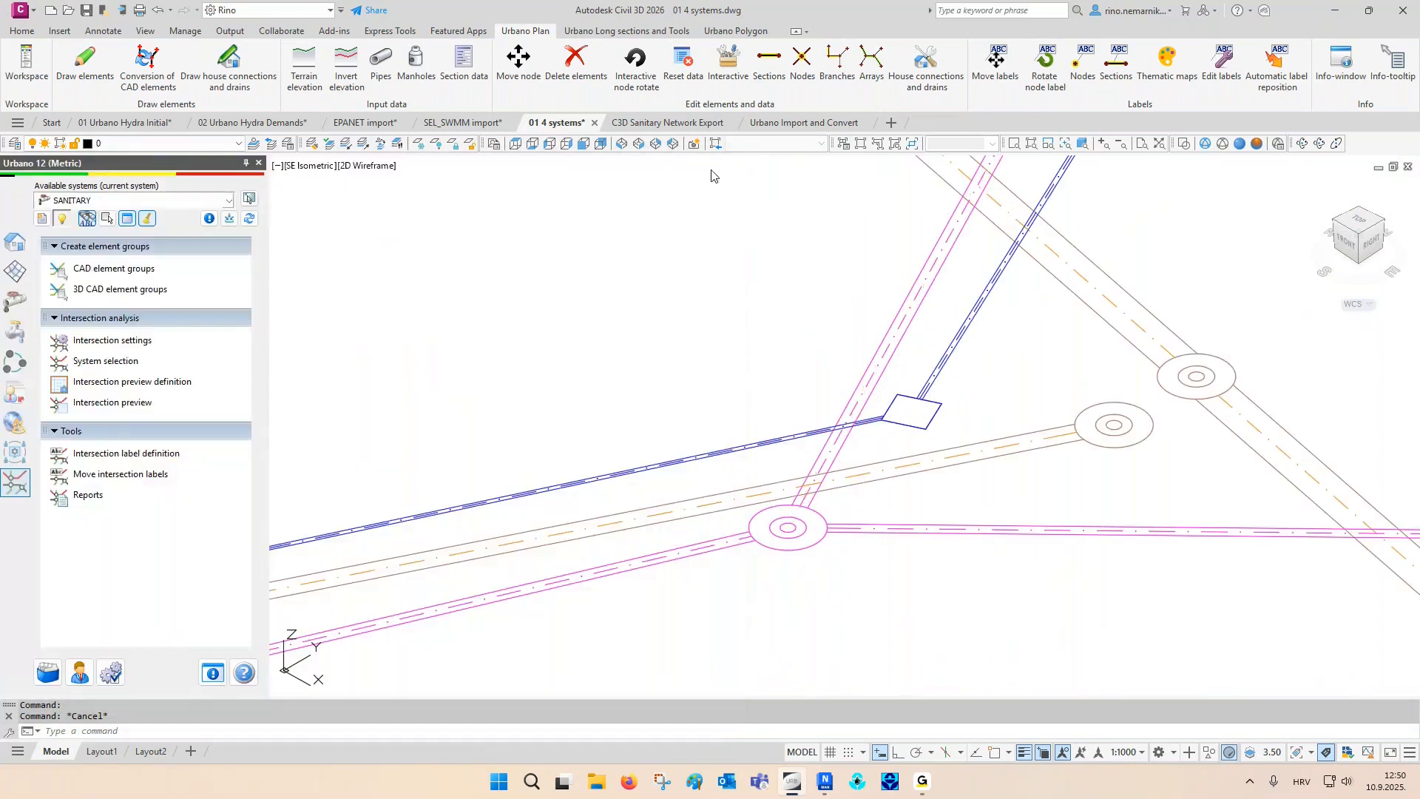
pyautogui.click(516, 142)
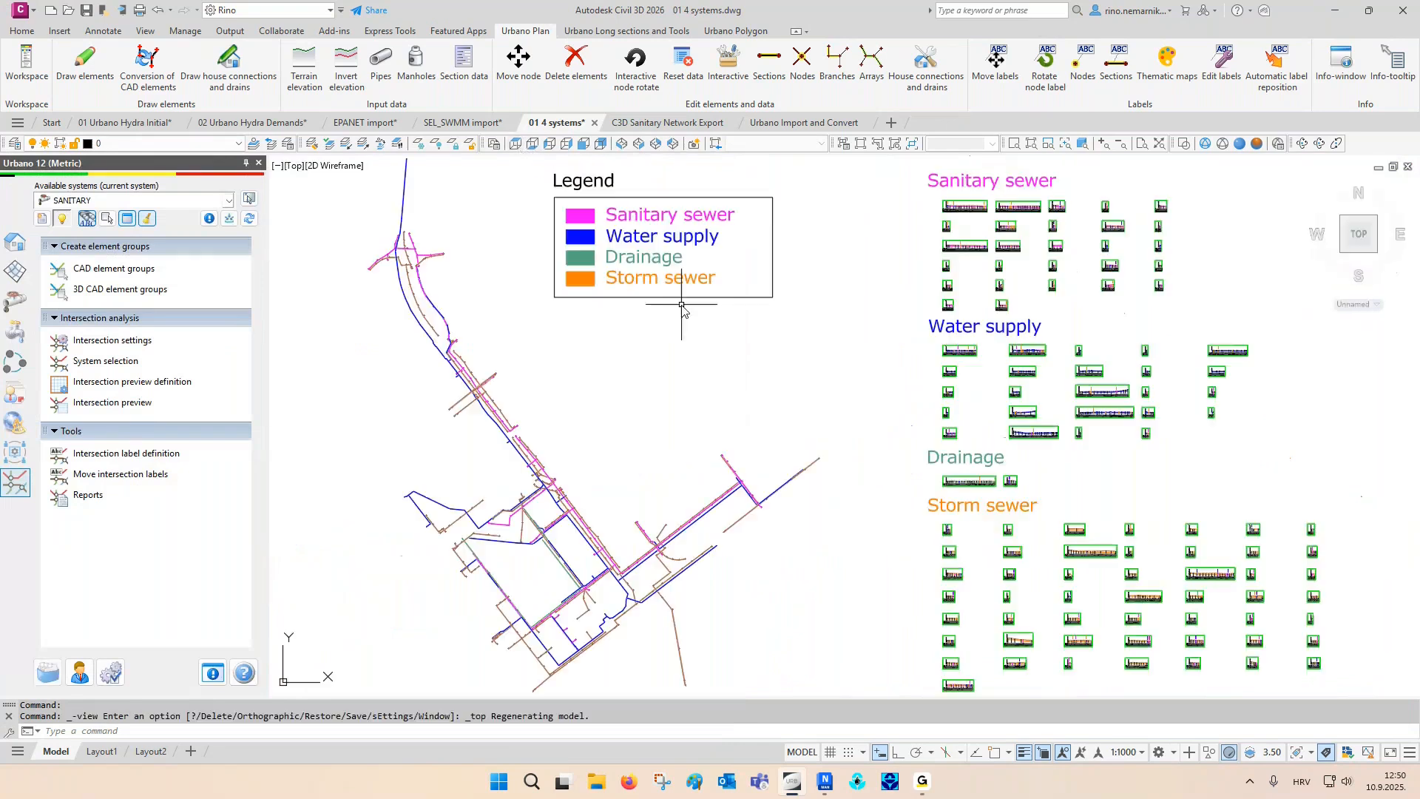
pyautogui.press('Escape')
pyautogui.press('Escape')
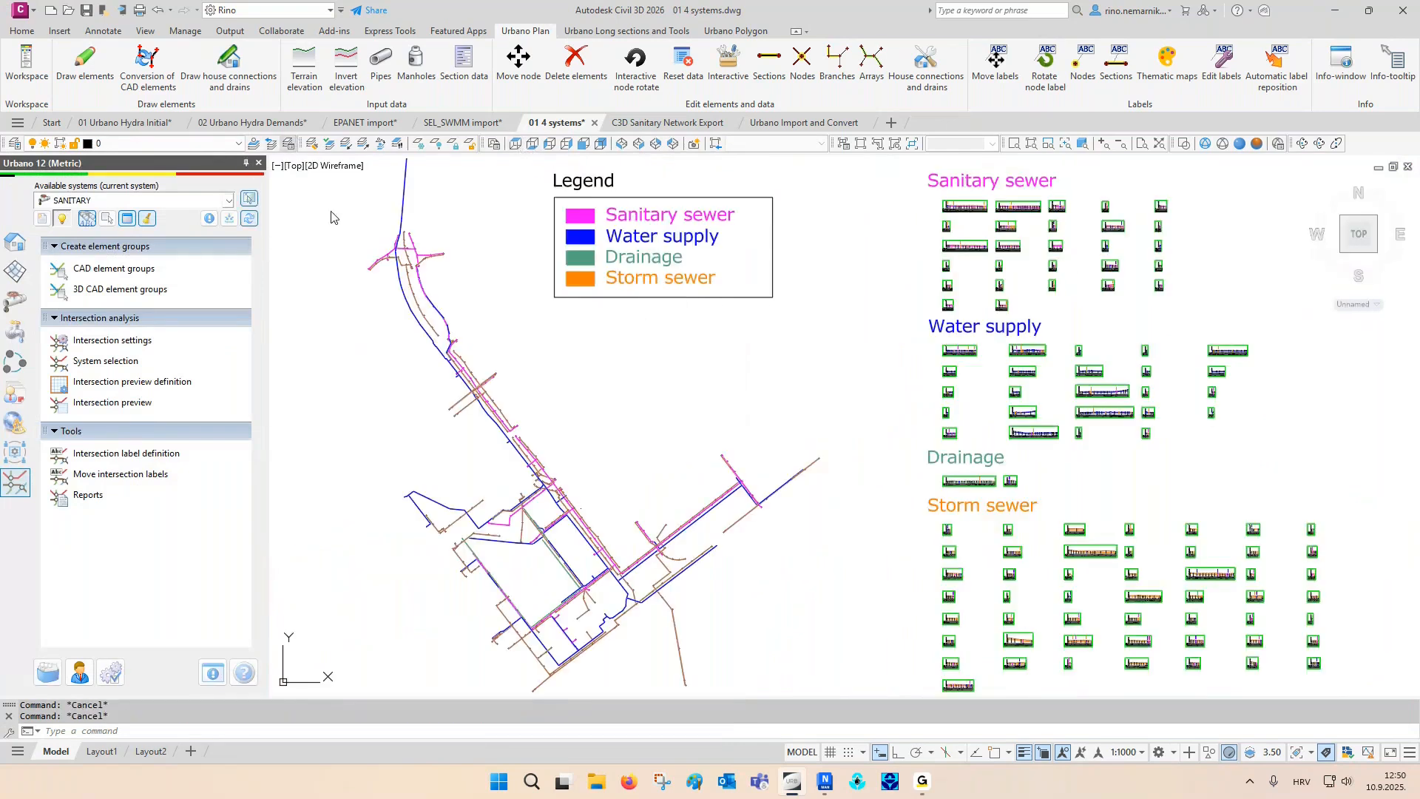
# - Restore the 03 Help points layer state to show the help points around the southern part of the network
pyautogui.click(589, 316)
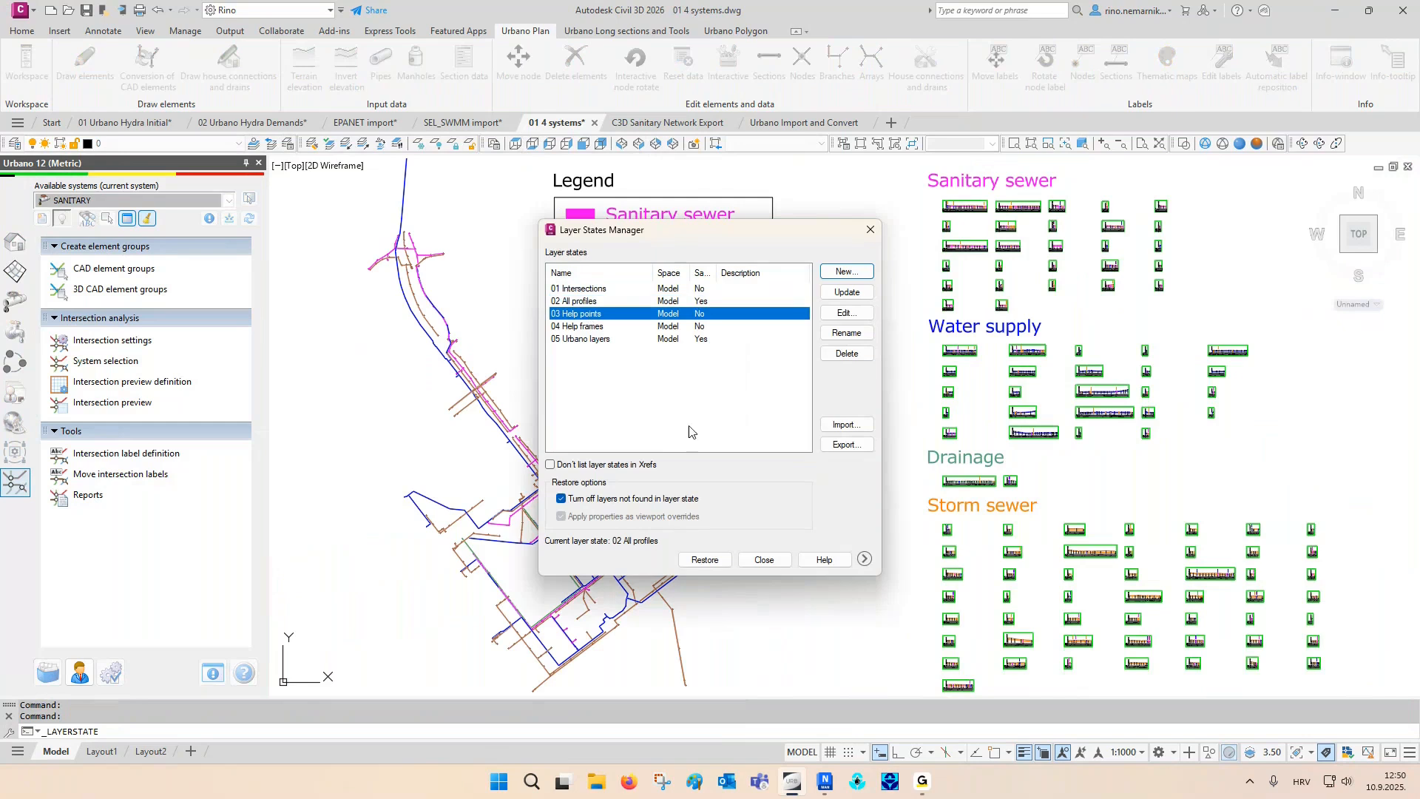
pyautogui.click(703, 560)
pyautogui.scroll(4, 549, 576)
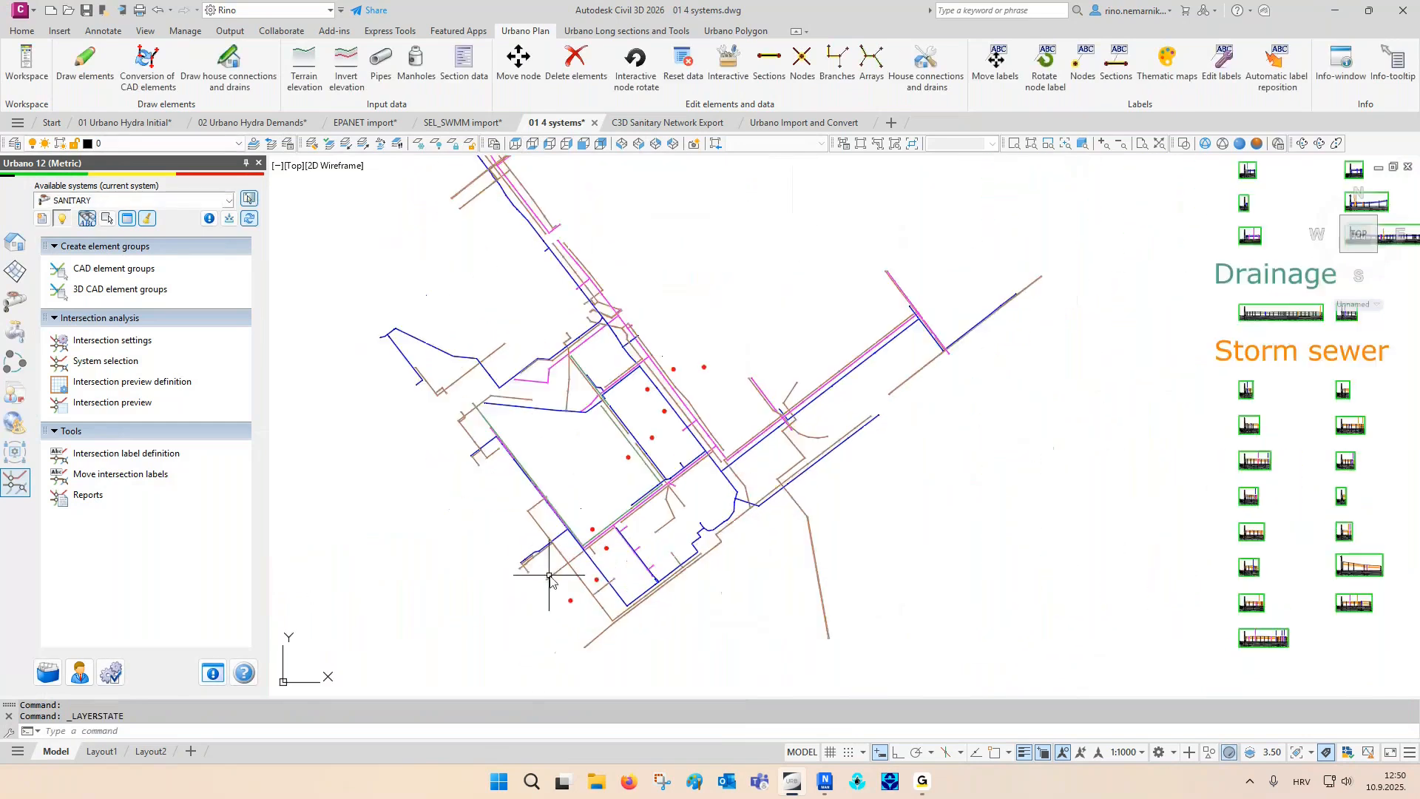
pyautogui.scroll(2, 550, 576)
# - Return to the system's workspace tree and make NEW SYSTEM the current system
pyautogui.click(20, 239)
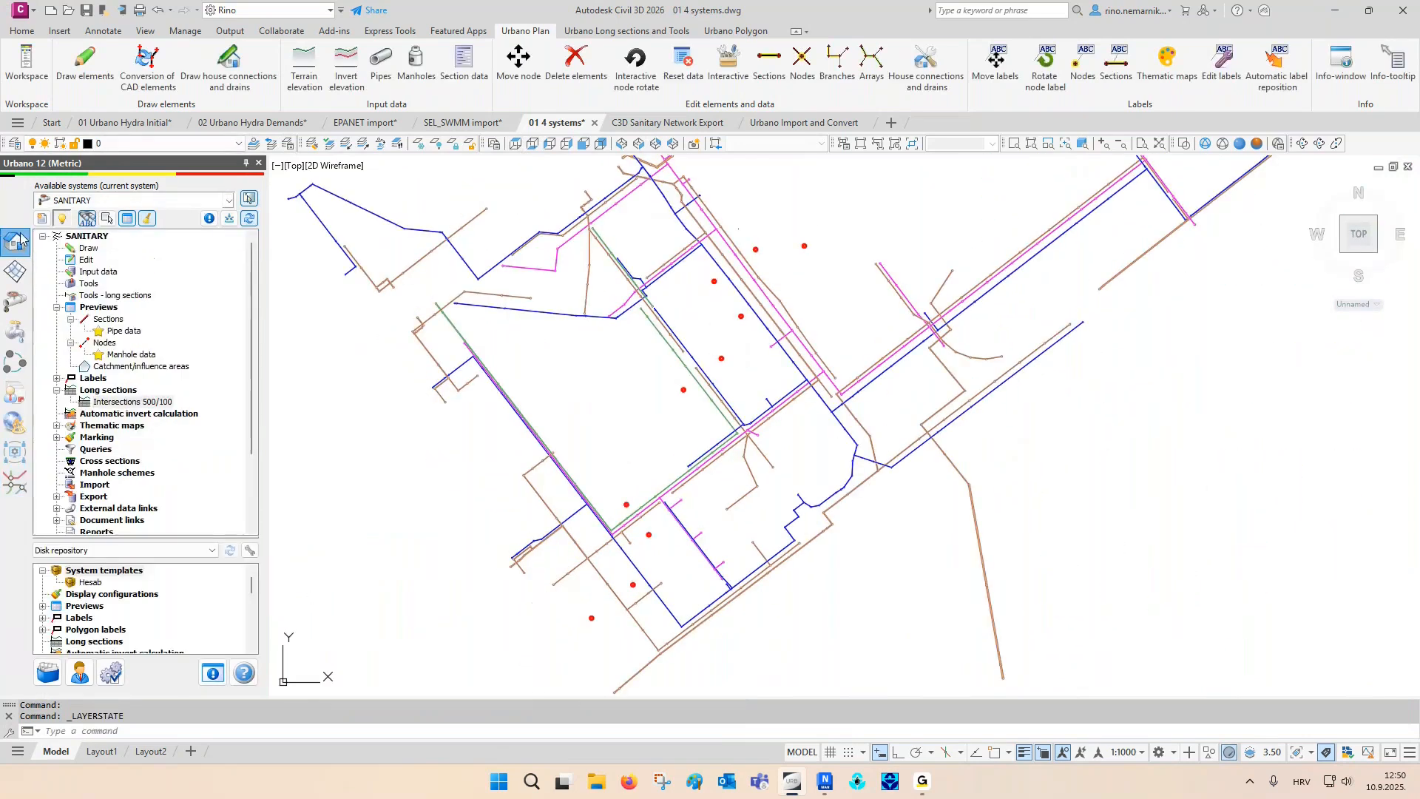
pyautogui.click(70, 201)
pyautogui.click(60, 273)
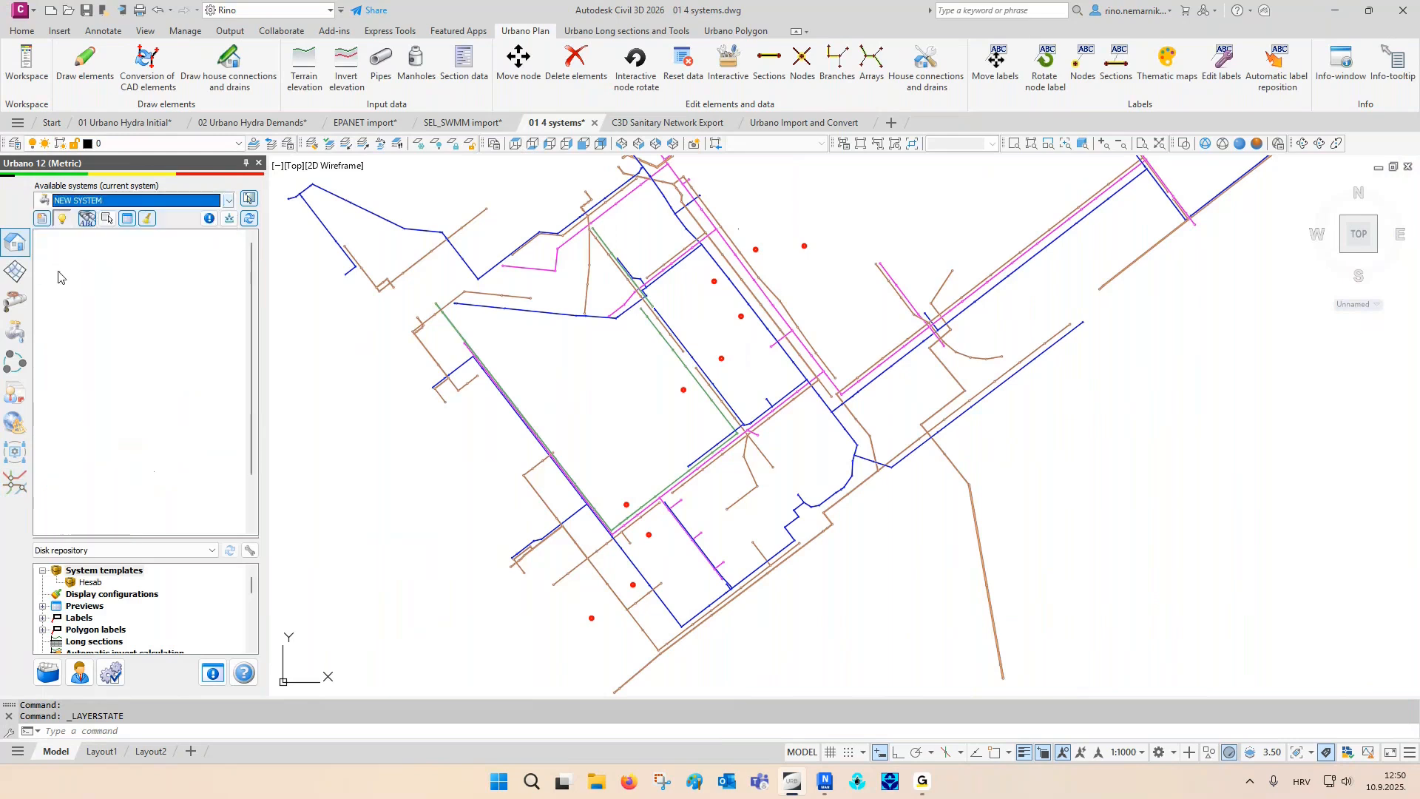
# - Begin drawing network elements, using Terraform as the DTM type and a depth below terrain of 1 m
pyautogui.rightClick(90, 248)
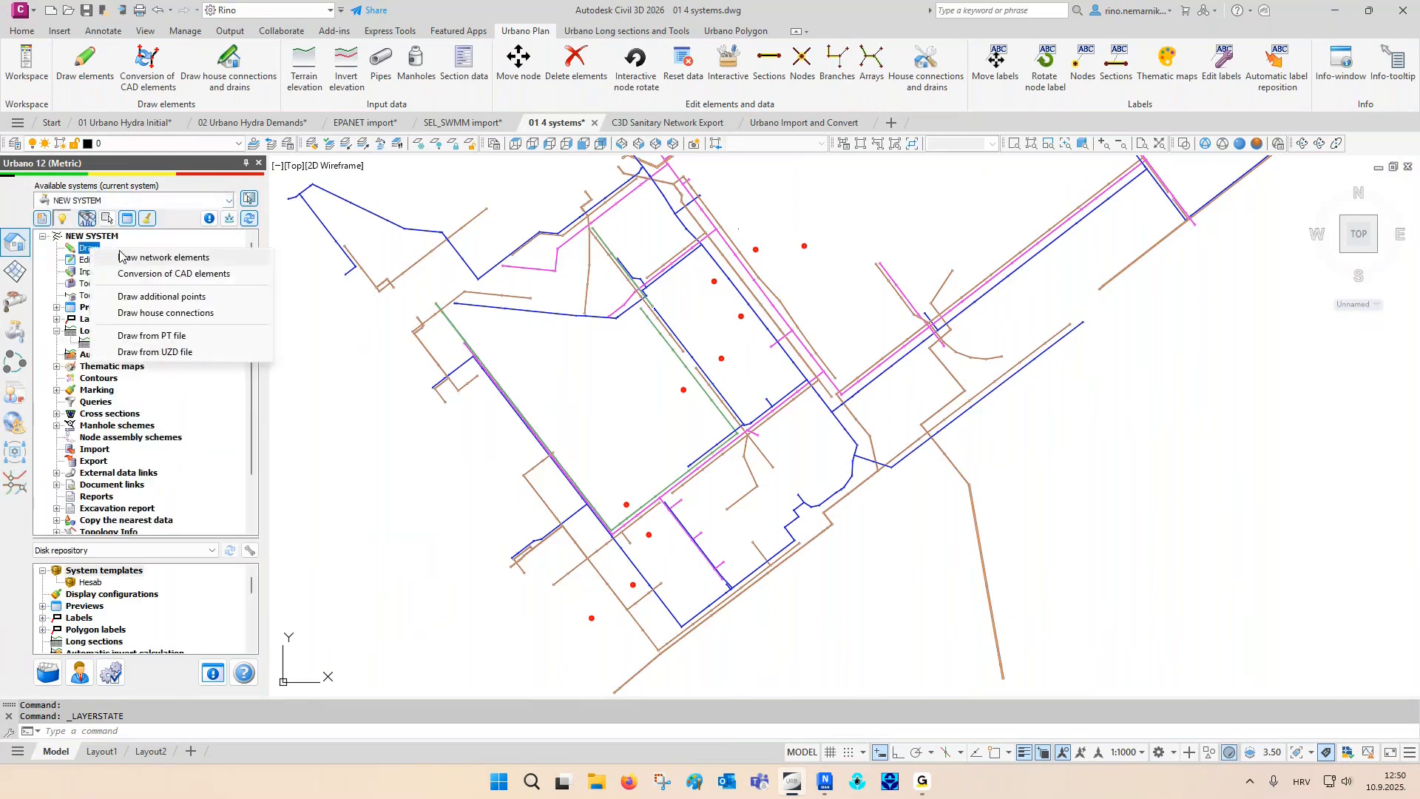
pyautogui.click(121, 257)
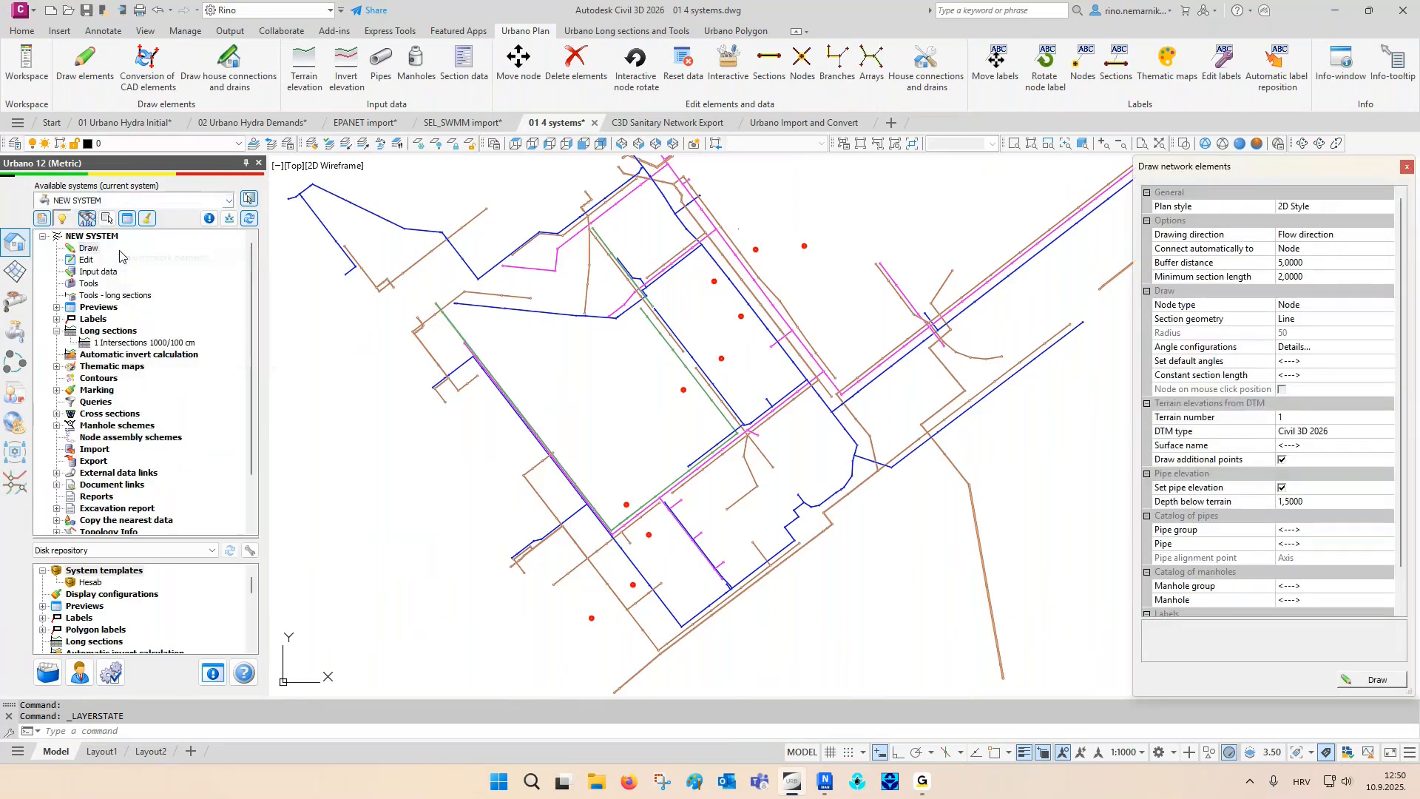
pyautogui.click(1291, 433)
pyautogui.click(1308, 487)
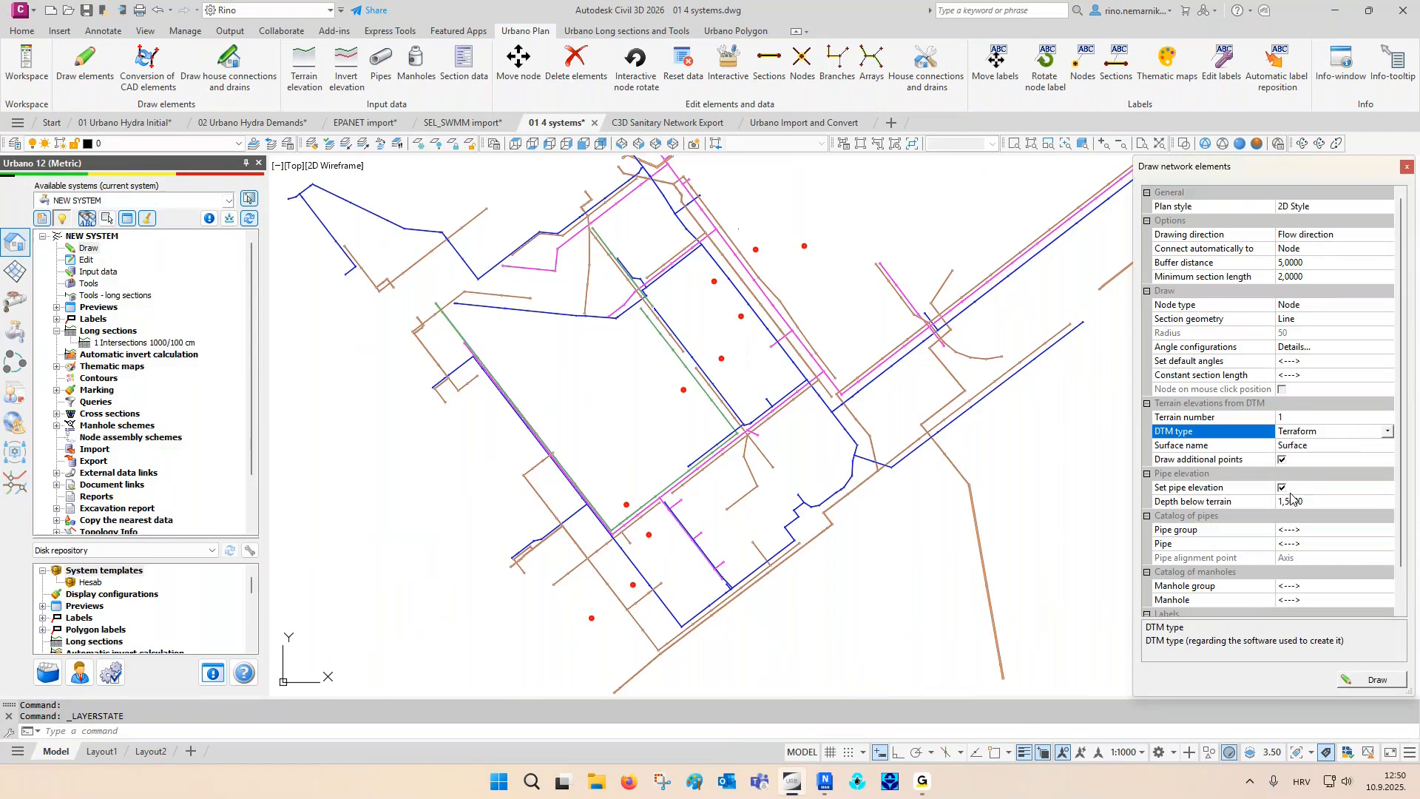
pyautogui.click(1315, 503)
pyautogui.write('1')
# - Assign pipe group PEHD PE100 PN10 with pipe NO 110 and set the pipe alignment point to Top outer
pyautogui.click(1298, 531)
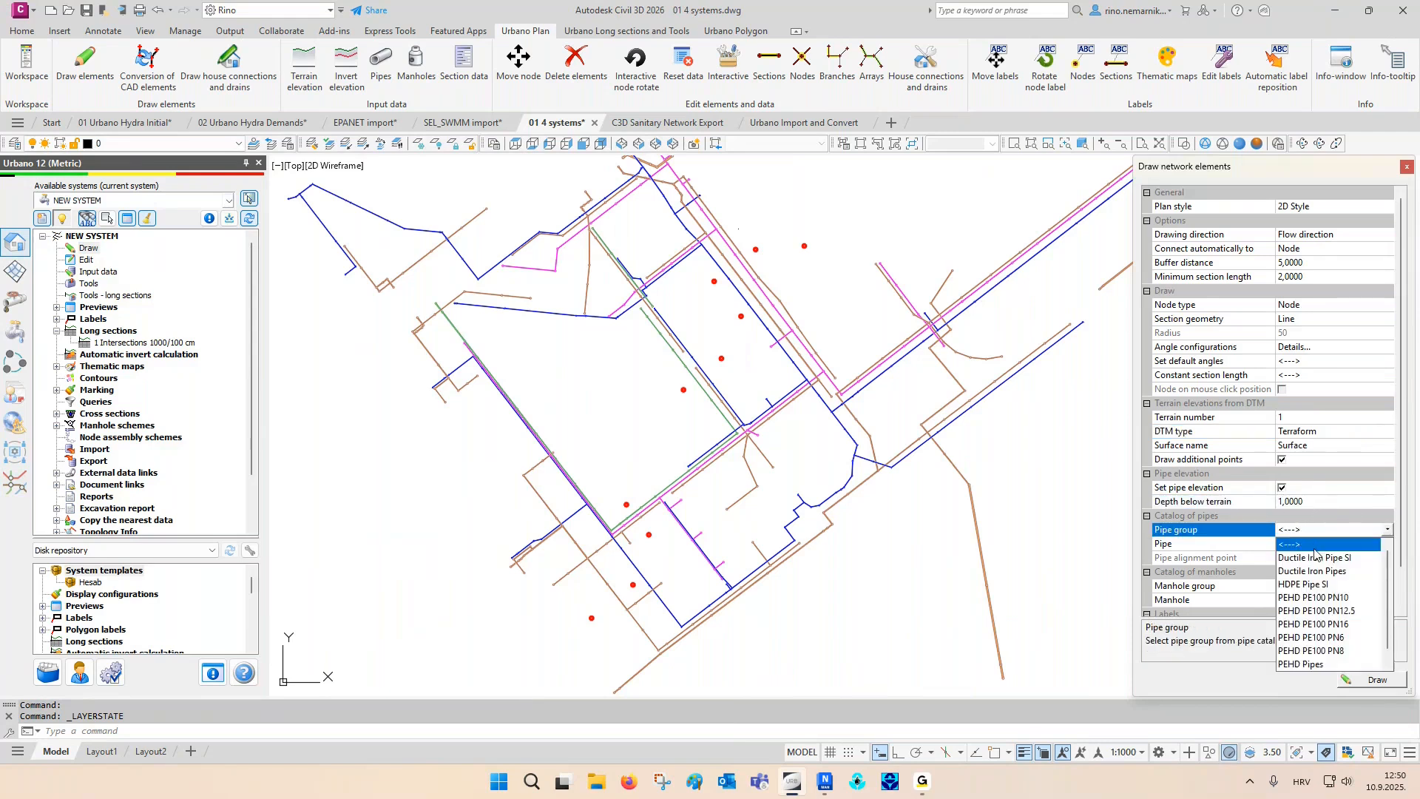
pyautogui.click(1315, 597)
pyautogui.click(1311, 545)
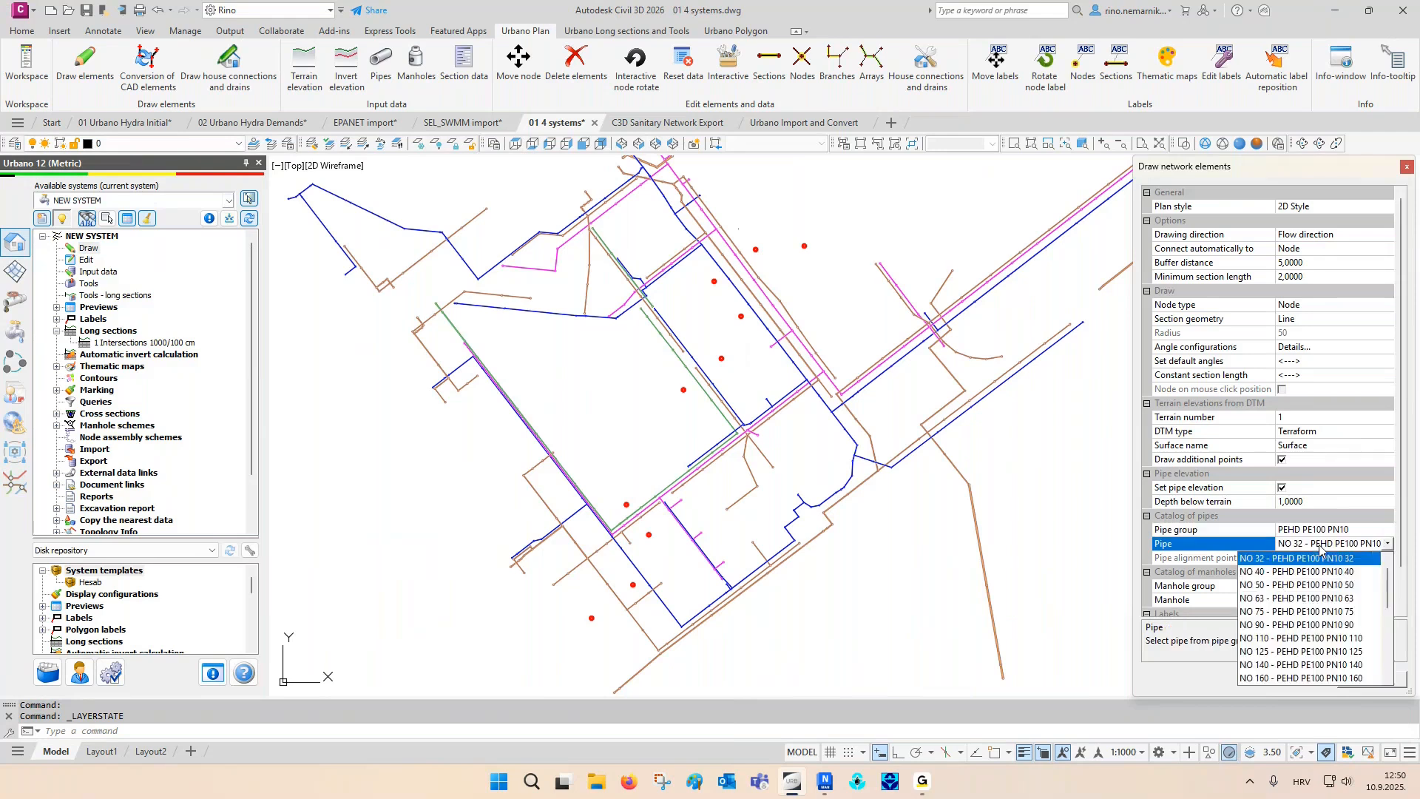
pyautogui.click(1291, 638)
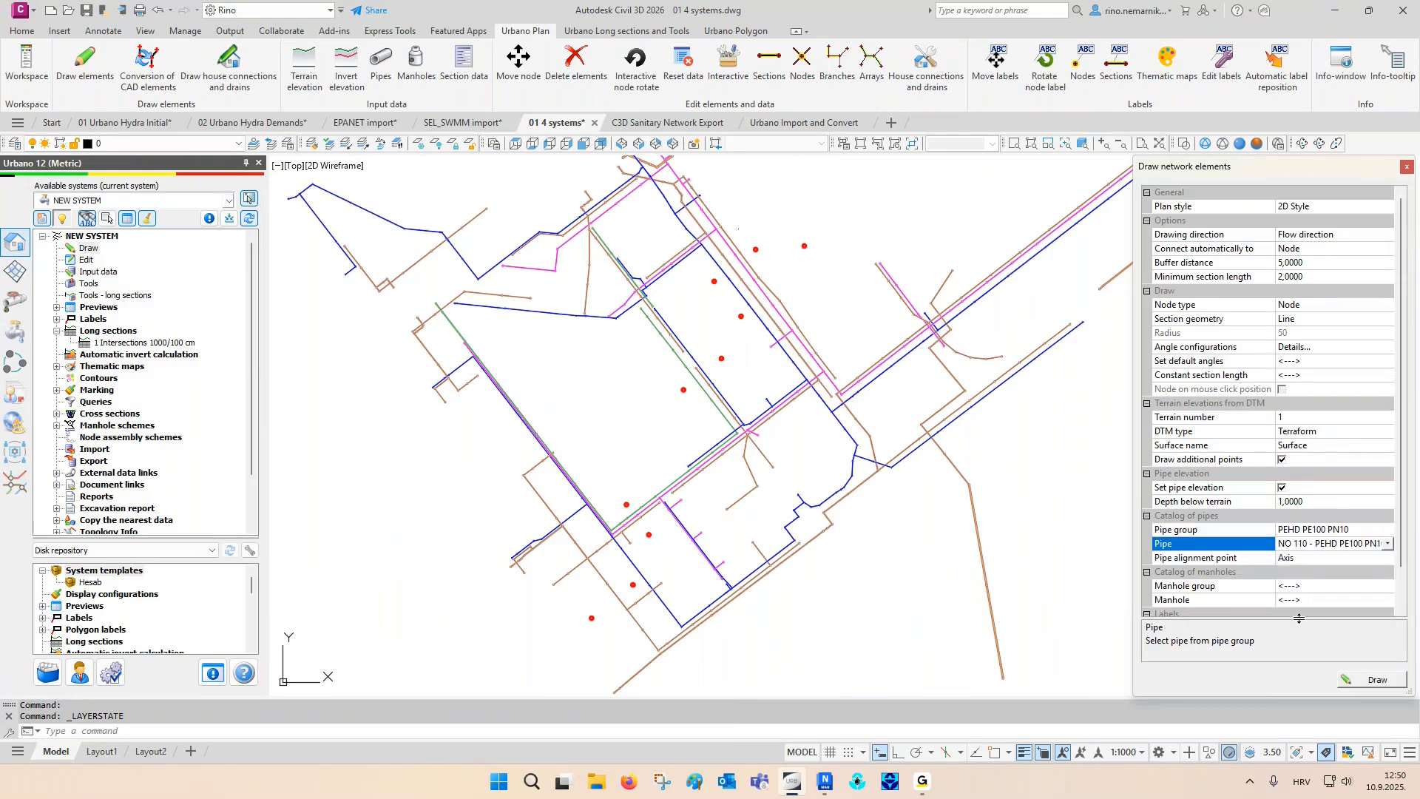
pyautogui.click(1314, 559)
pyautogui.click(1308, 600)
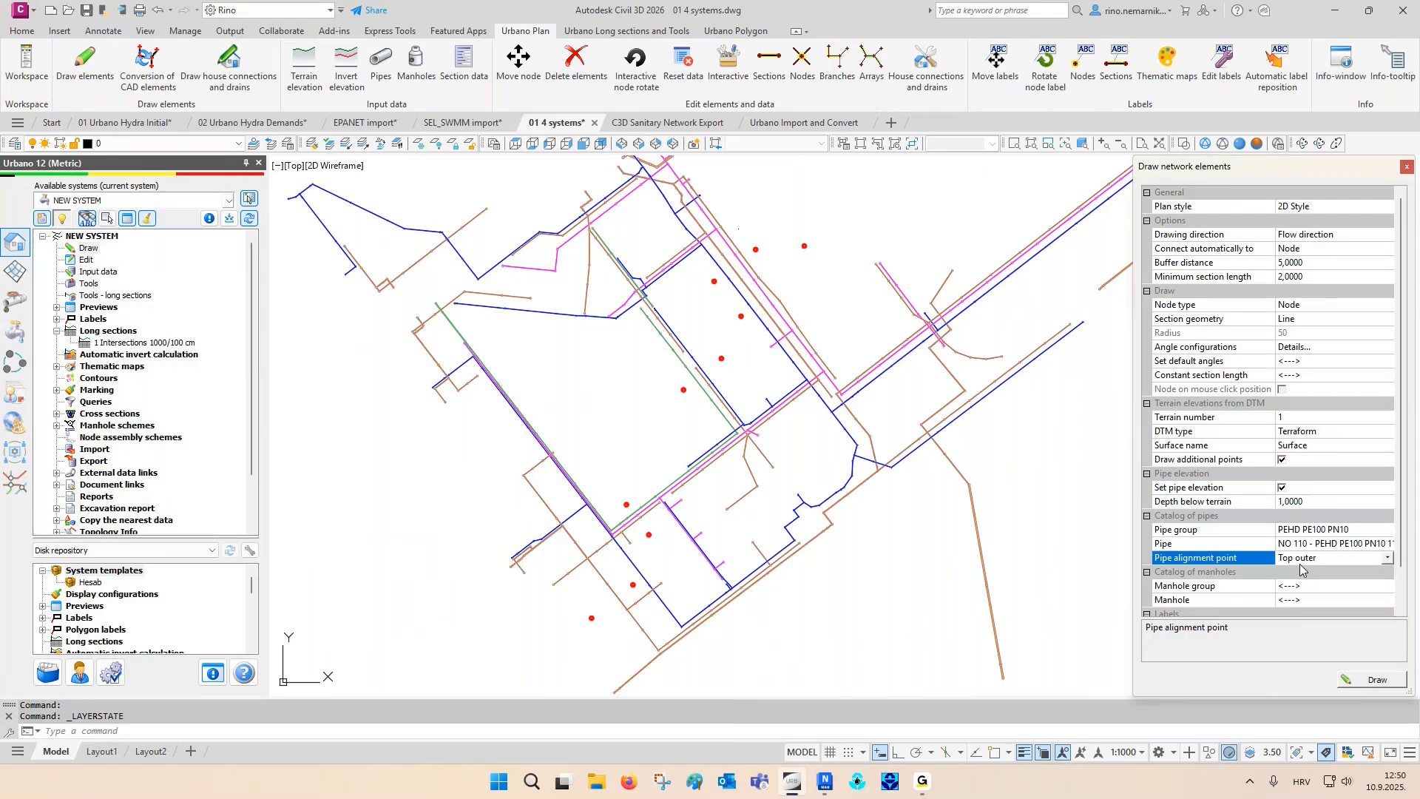
# - Draw the pipeline through all ten help points, from the southwestern point to the northeastern one, and finish drawing
pyautogui.click(1368, 679)
pyautogui.scroll(2, 603, 616)
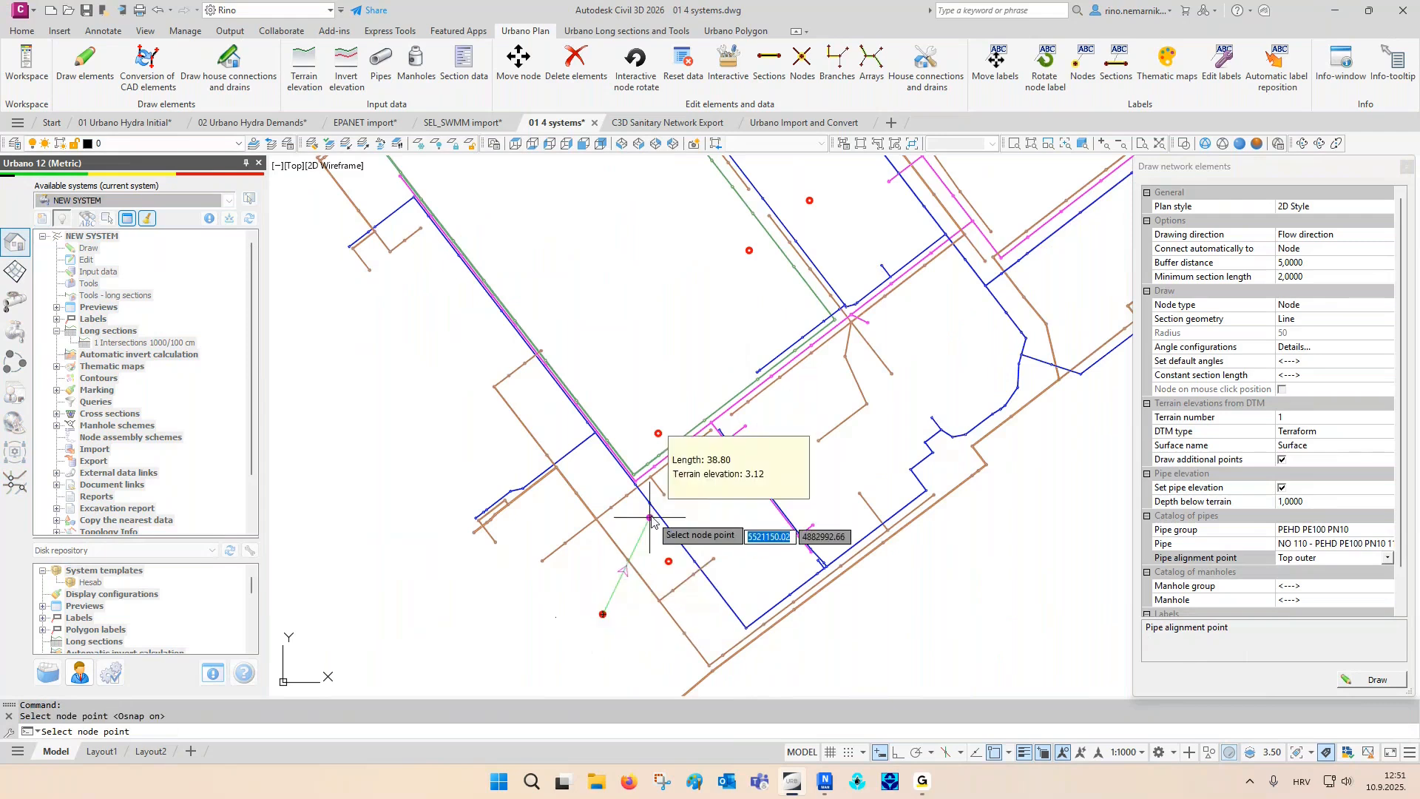
pyautogui.click(669, 561)
pyautogui.click(693, 481)
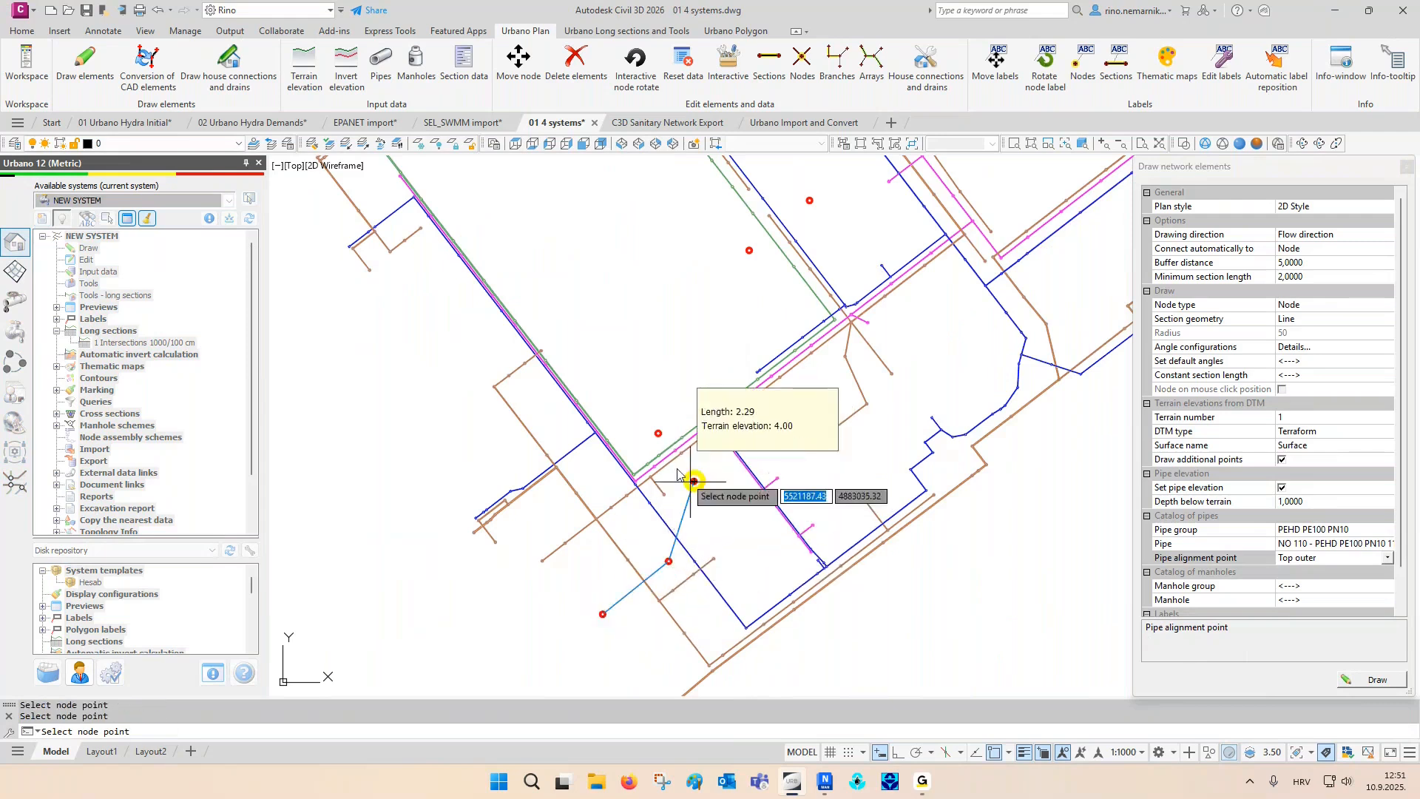
pyautogui.click(658, 432)
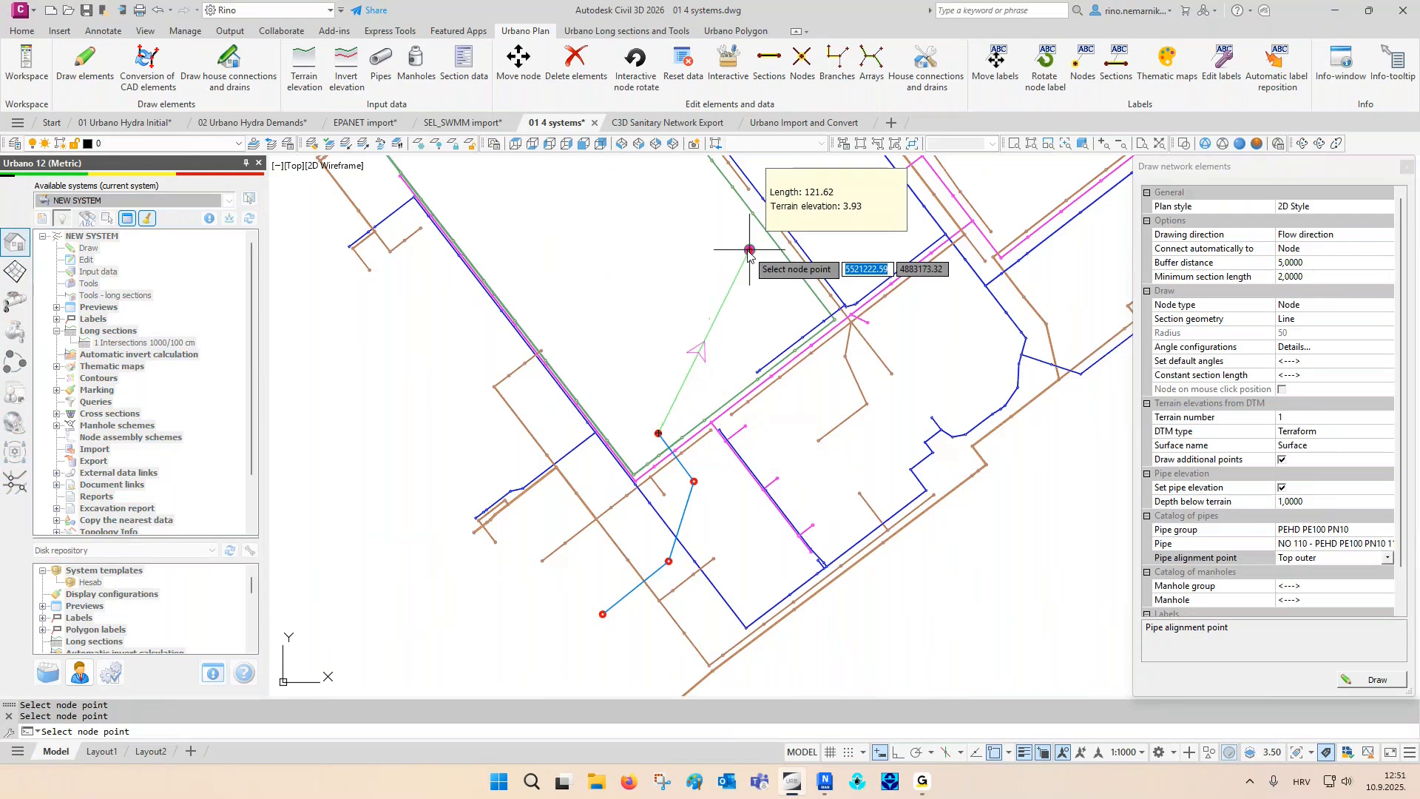
pyautogui.click(747, 254)
pyautogui.moveTo(748, 254); pyautogui.dragTo(718, 465, button='middle')
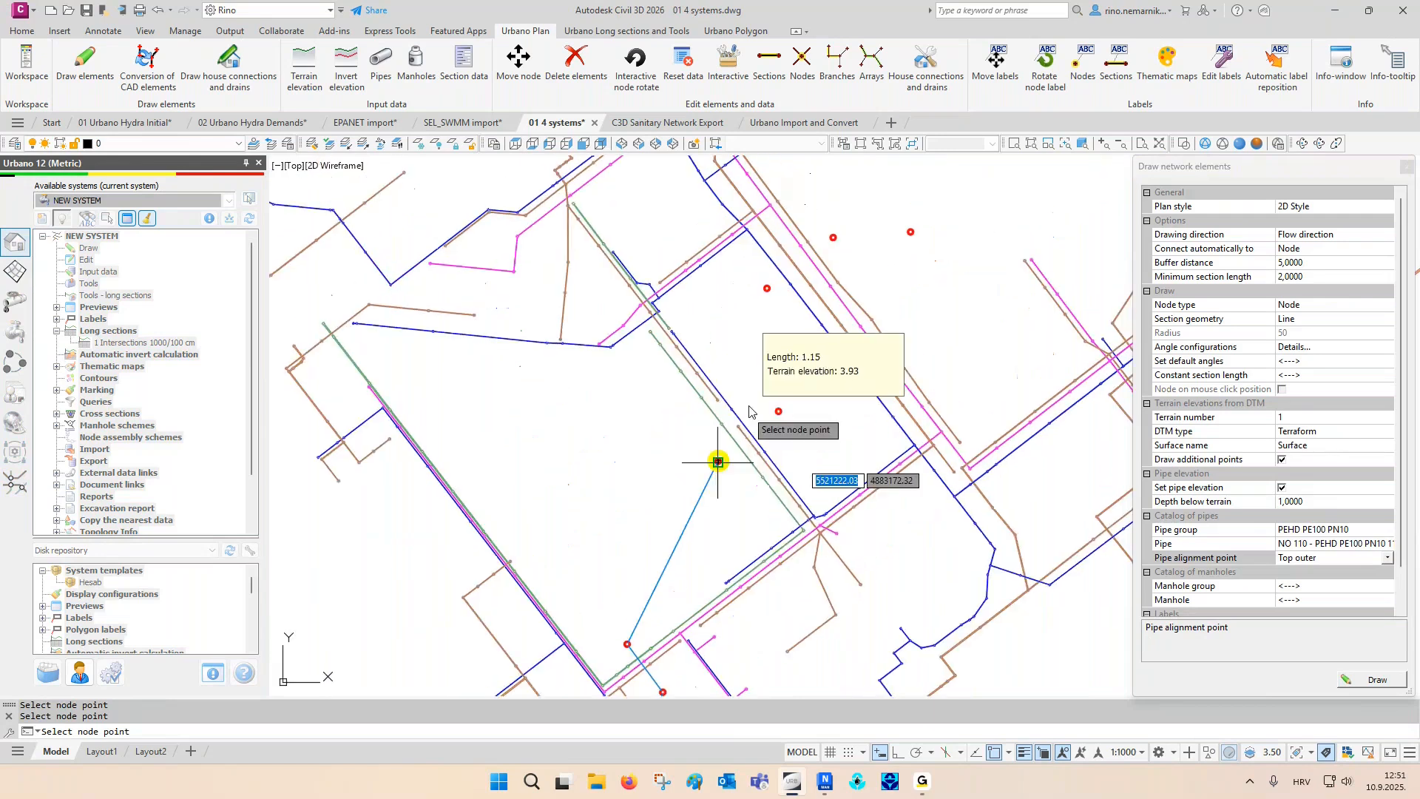
pyautogui.click(779, 411)
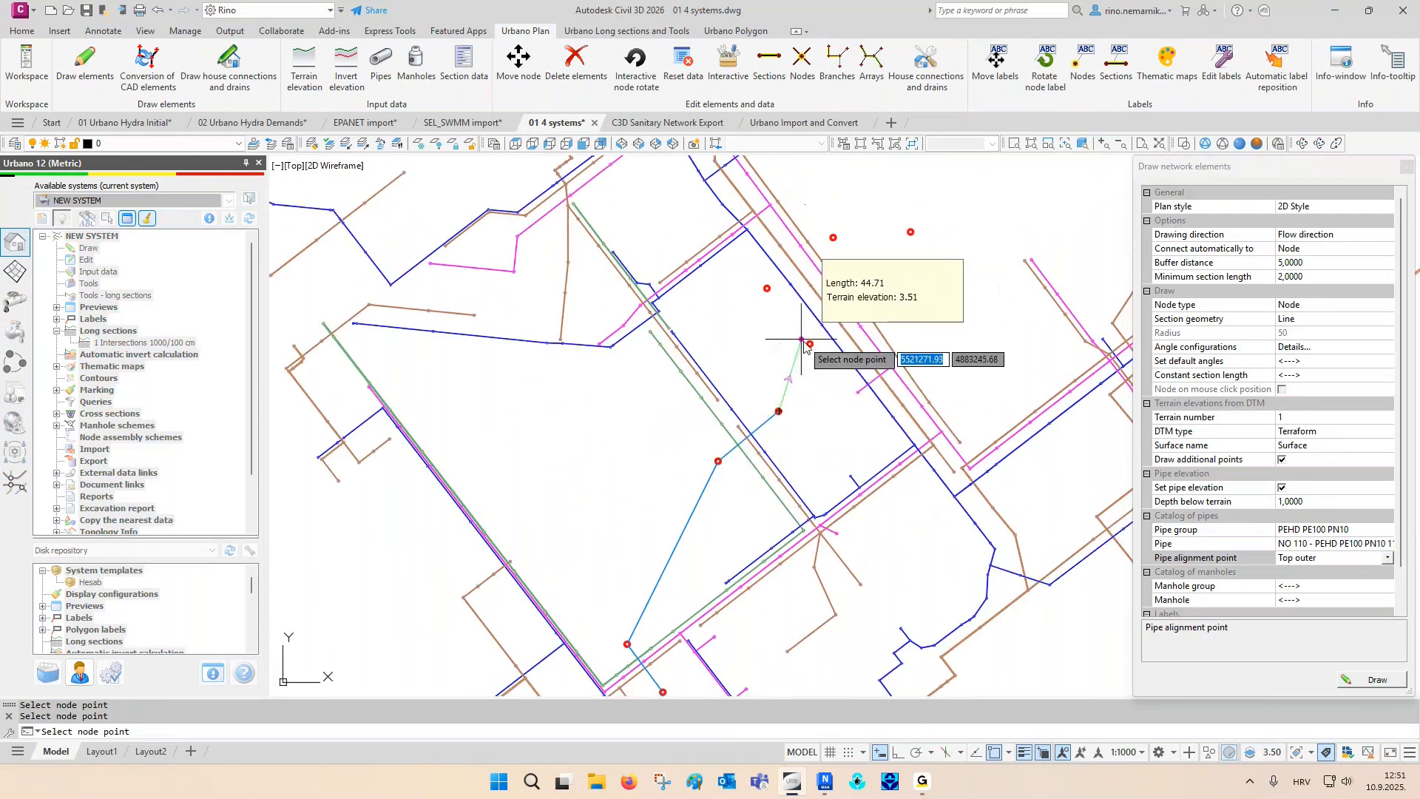
pyautogui.click(810, 344)
pyautogui.click(767, 288)
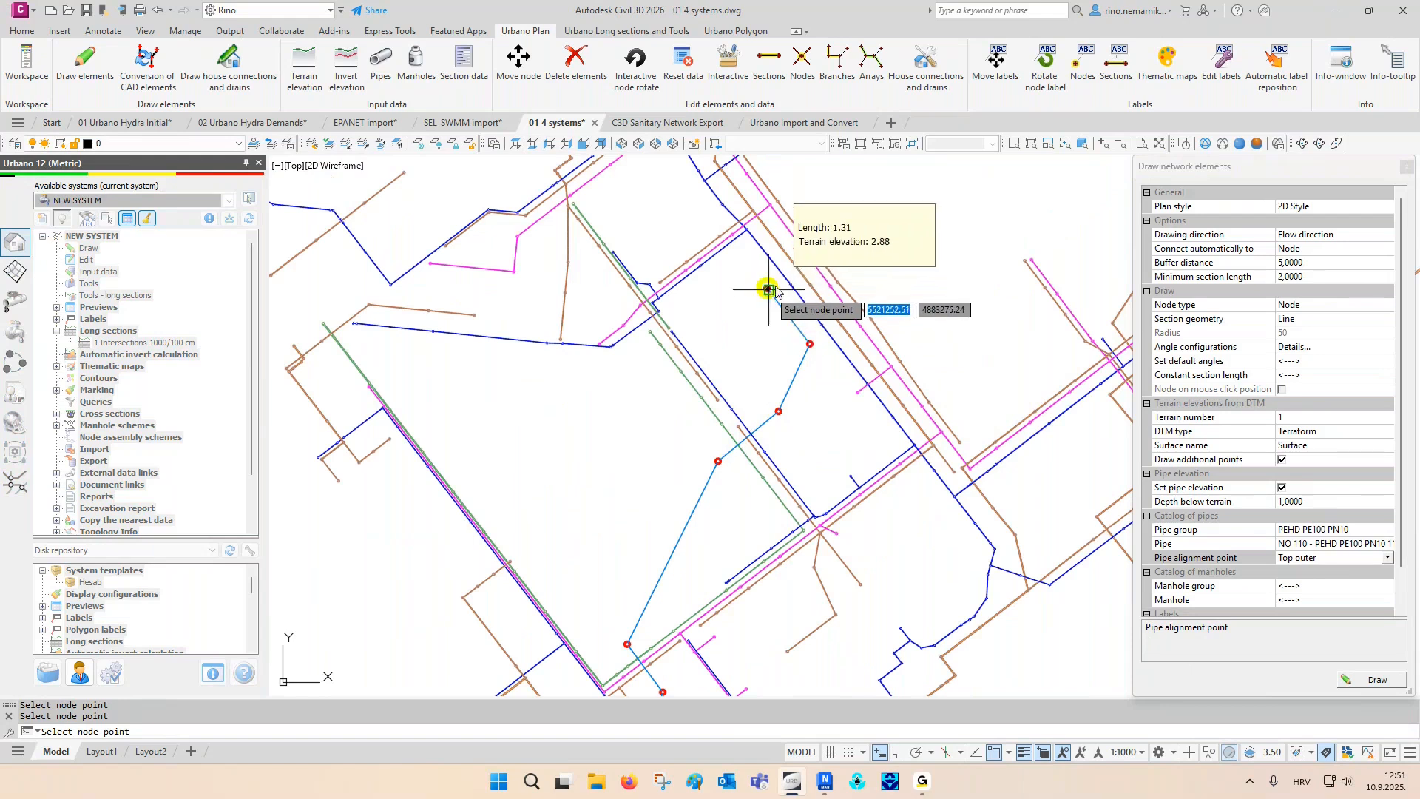
pyautogui.click(833, 237)
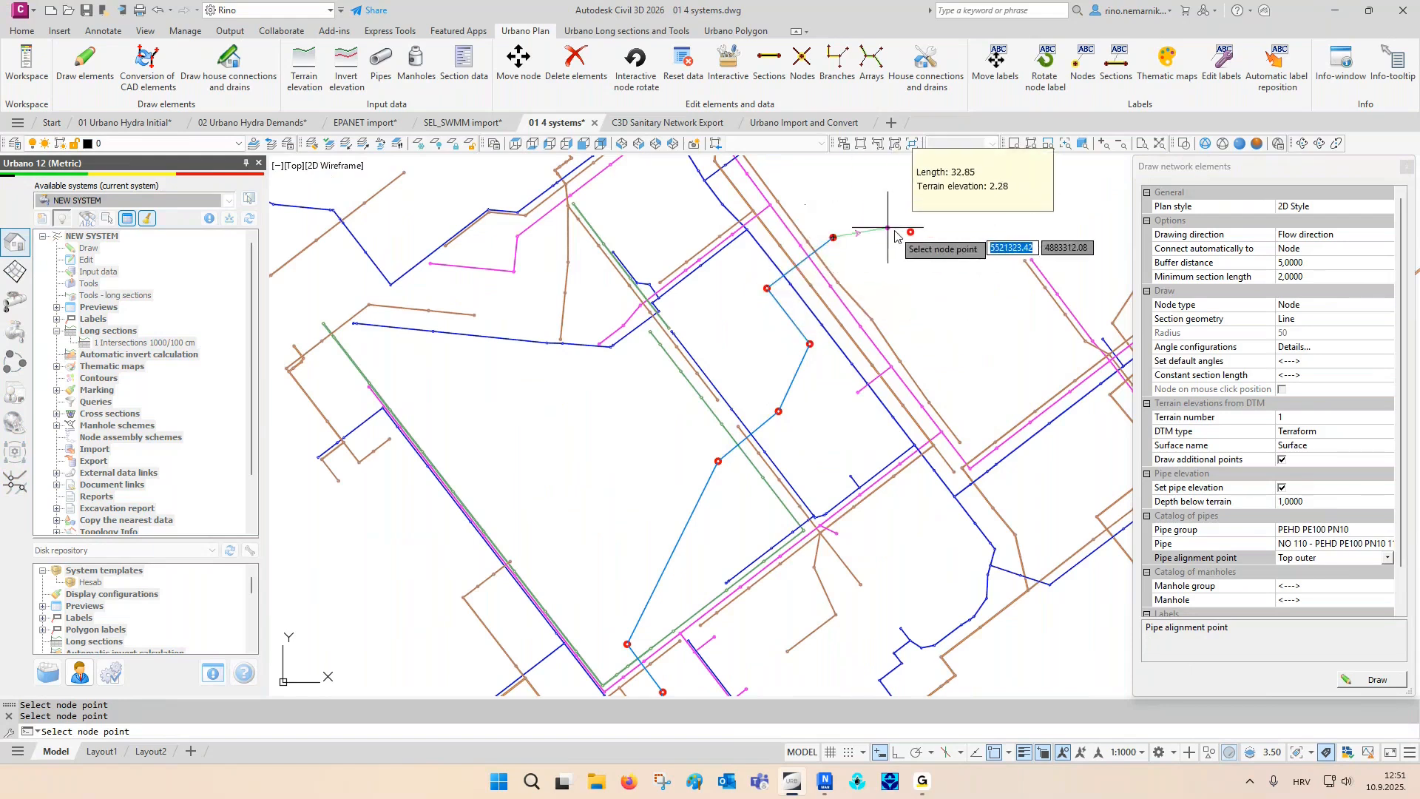
pyautogui.click(911, 232)
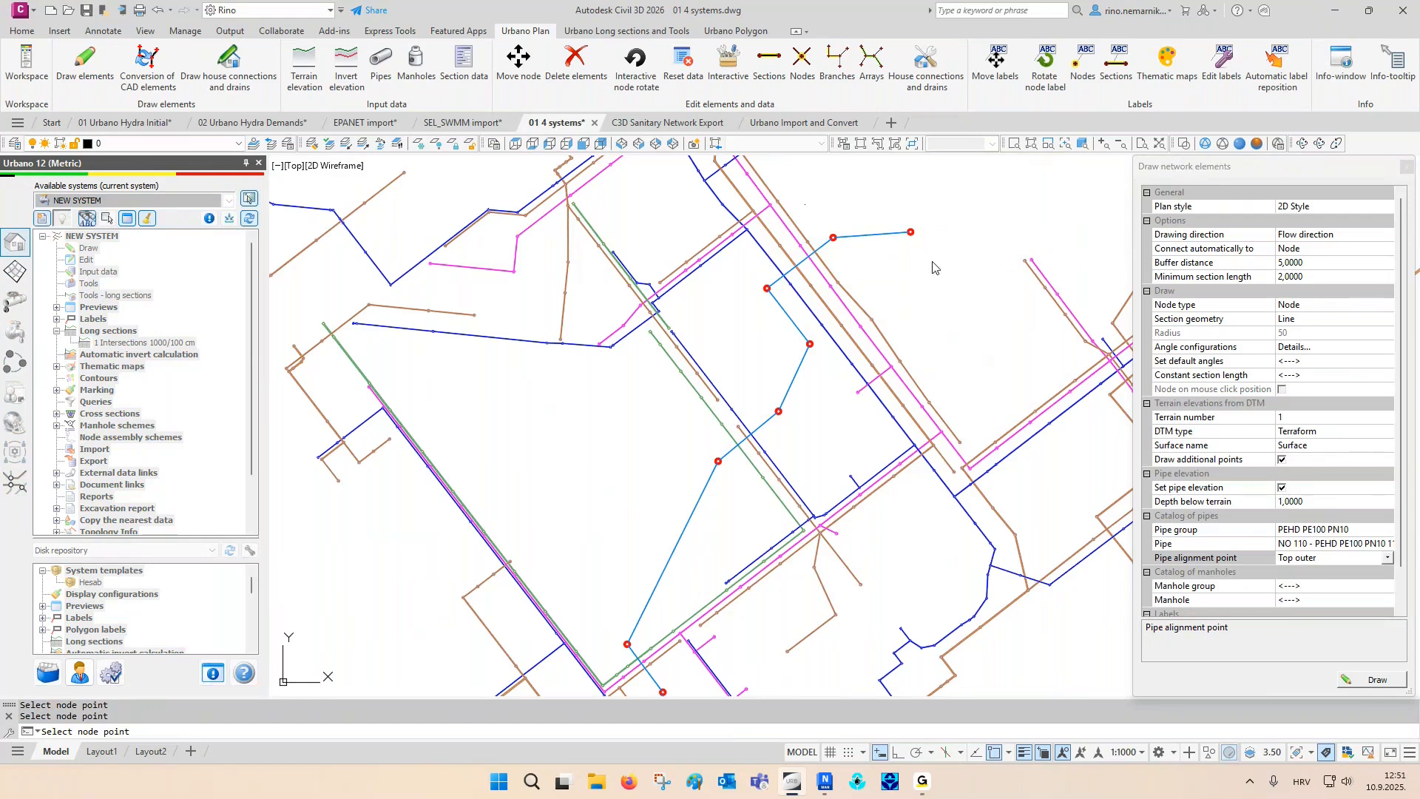
pyautogui.click(1407, 167)
# - Draw the 1 Intersections 1000/100 cm long section of array N1 - N10 in the empty area just north of the pipeline's end
pyautogui.moveTo(1274, 242); pyautogui.dragTo(1188, 453, button='middle')
pyautogui.doubleClick(158, 344)
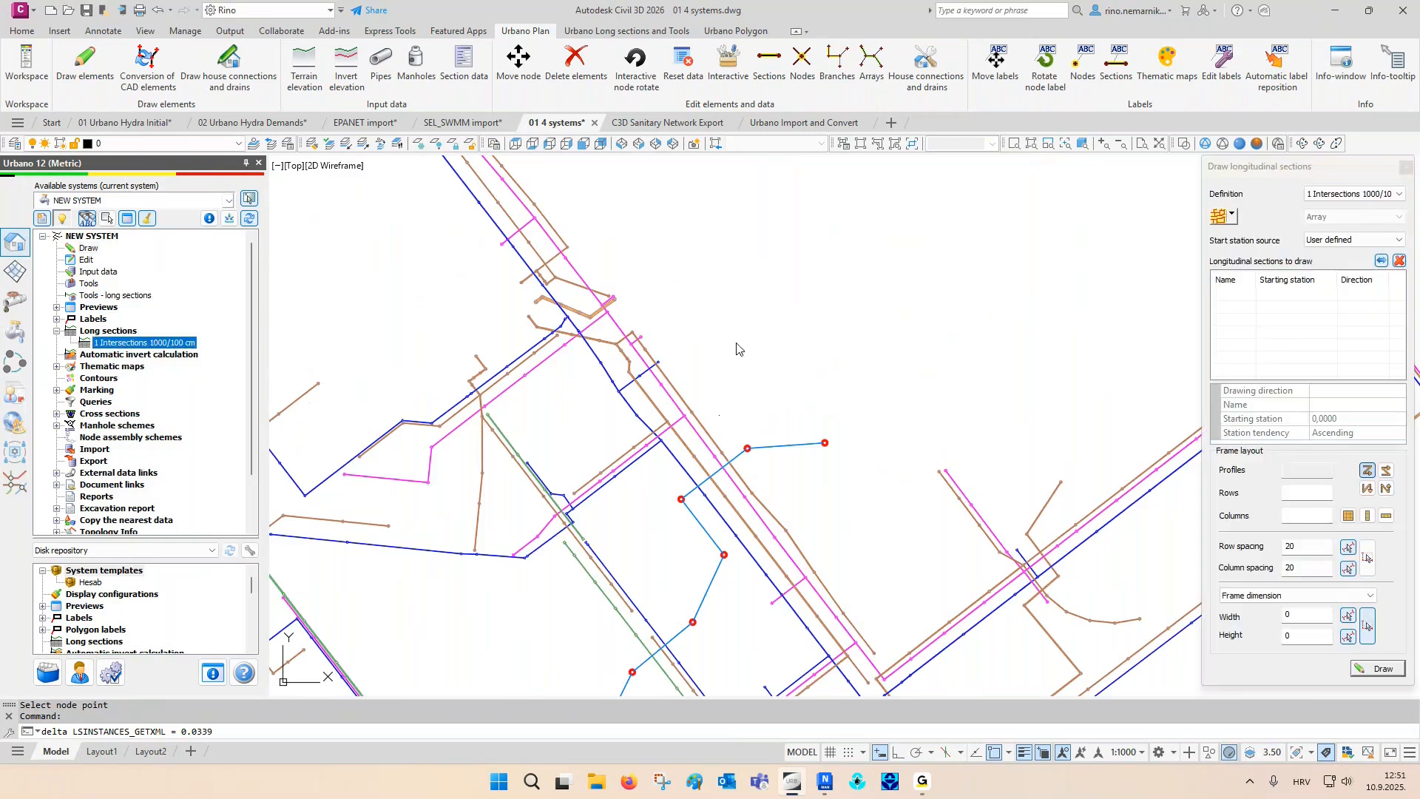
pyautogui.click(1221, 218)
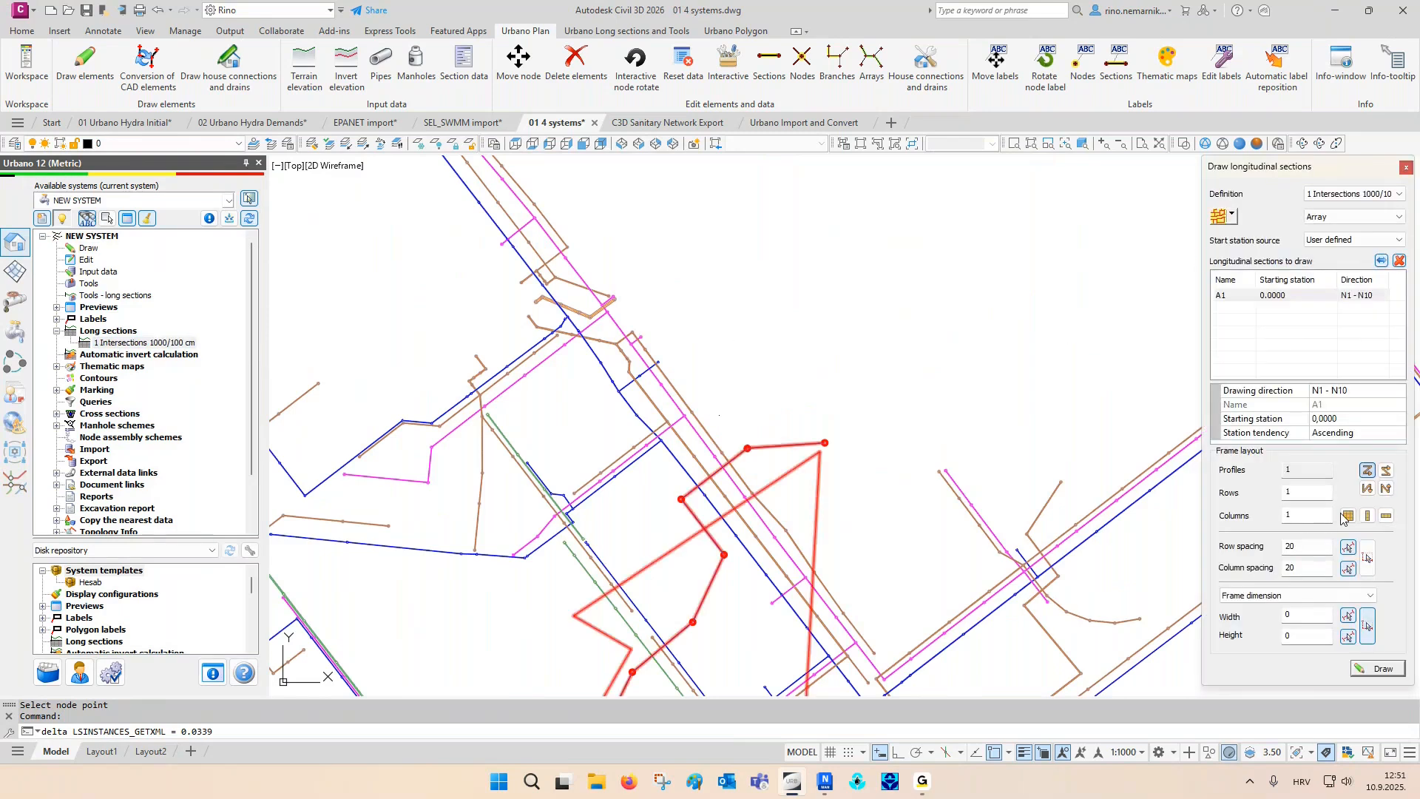
pyautogui.click(720, 414)
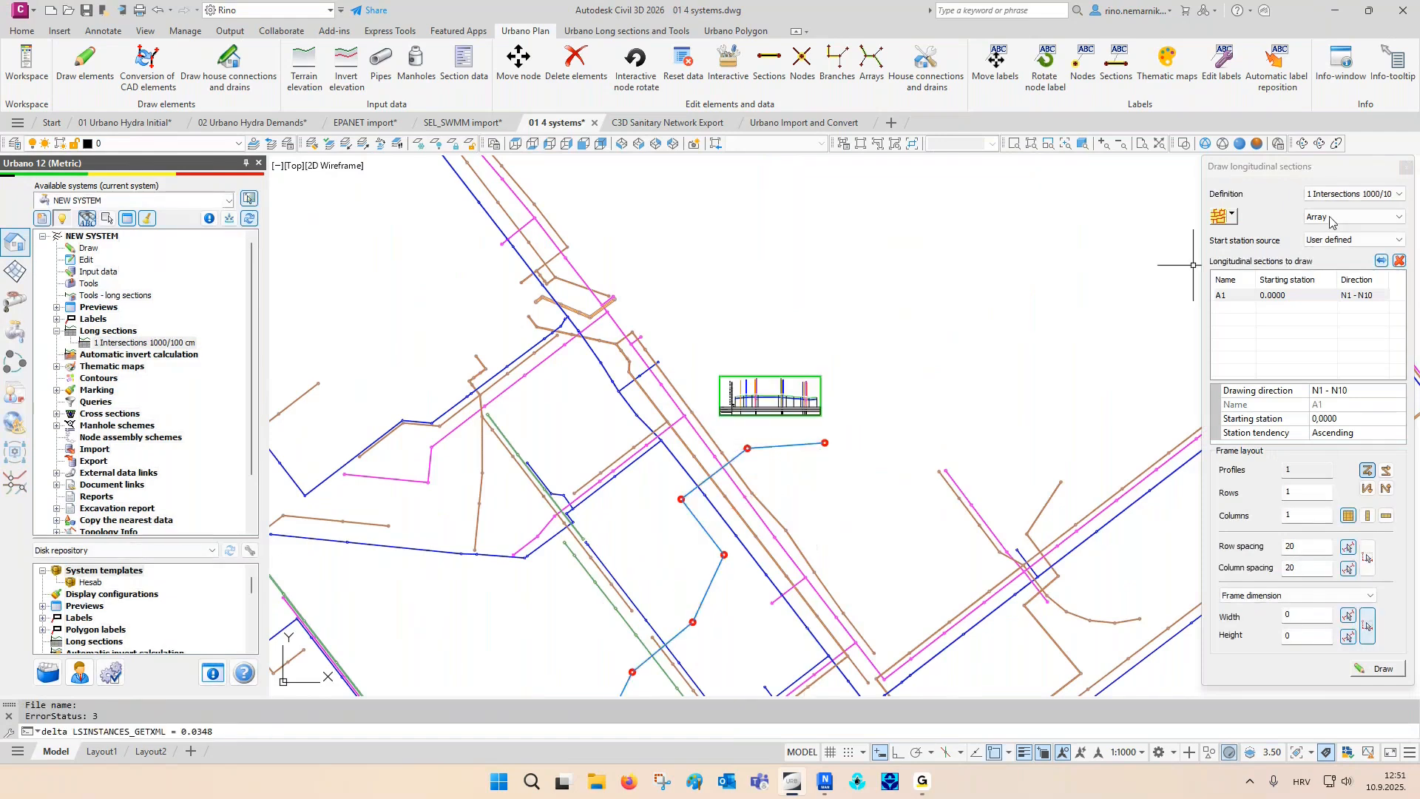
# - Examine the long section's crossing pipes, clearance labels and distance, terrain elevation and station rows, then return to the plan
pyautogui.scroll(8, 769, 399)
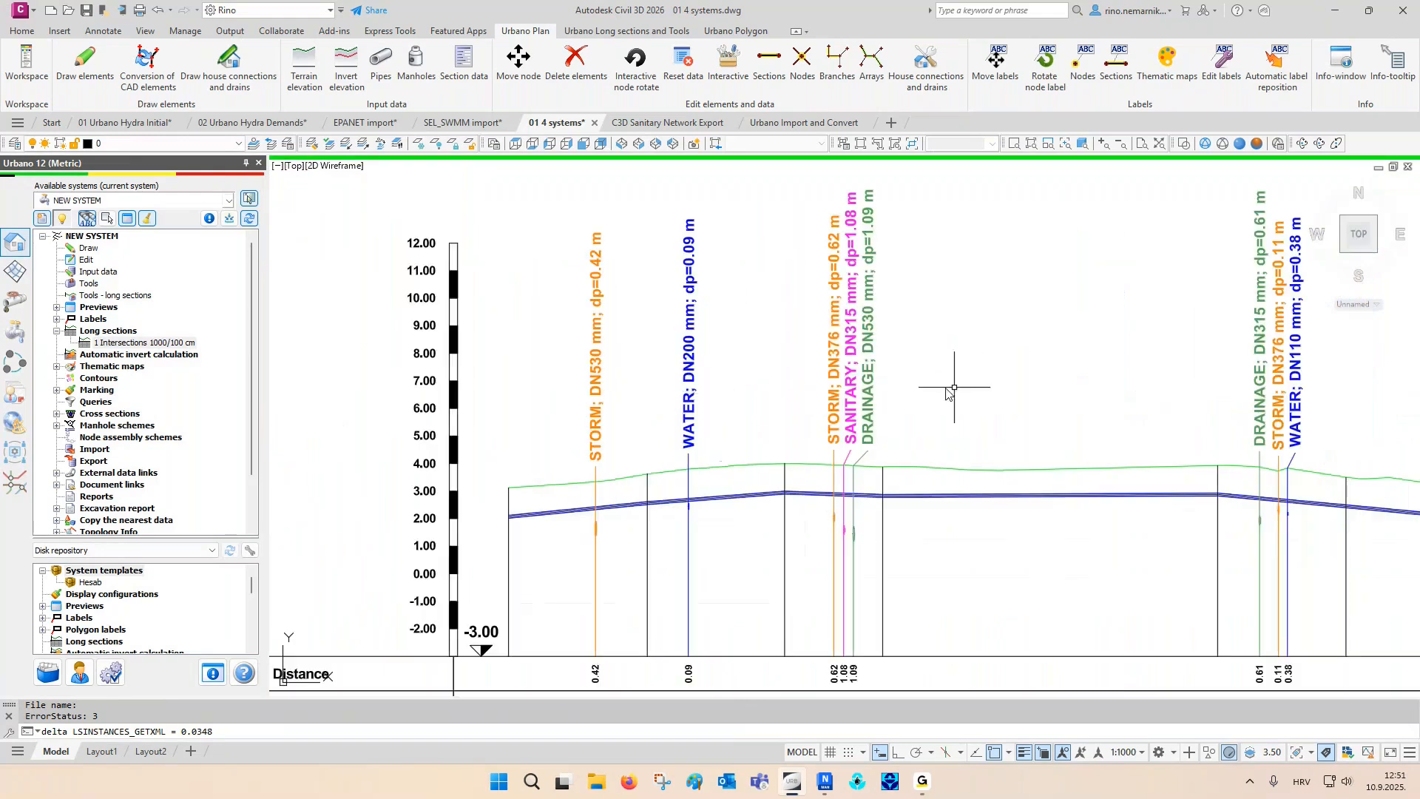
pyautogui.moveTo(904, 515); pyautogui.dragTo(1078, 351, button='middle')
pyautogui.scroll(2, 631, 587)
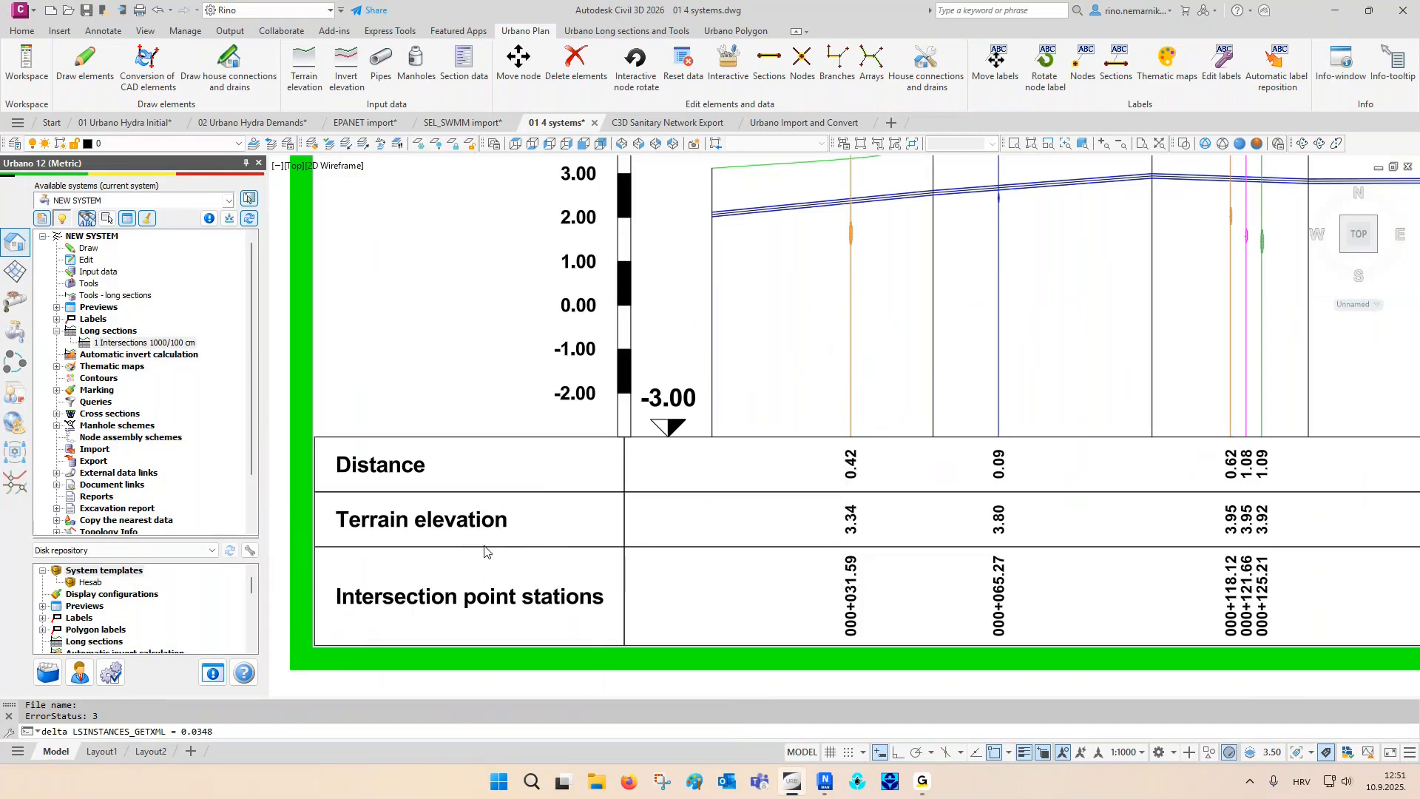
pyautogui.scroll(-2, 485, 545)
pyautogui.moveTo(895, 486)
pyautogui.mouseDown(button='middle')
pyautogui.moveTo(748, 527)
pyautogui.moveTo(762, 573)
pyautogui.mouseUp(button='middle')
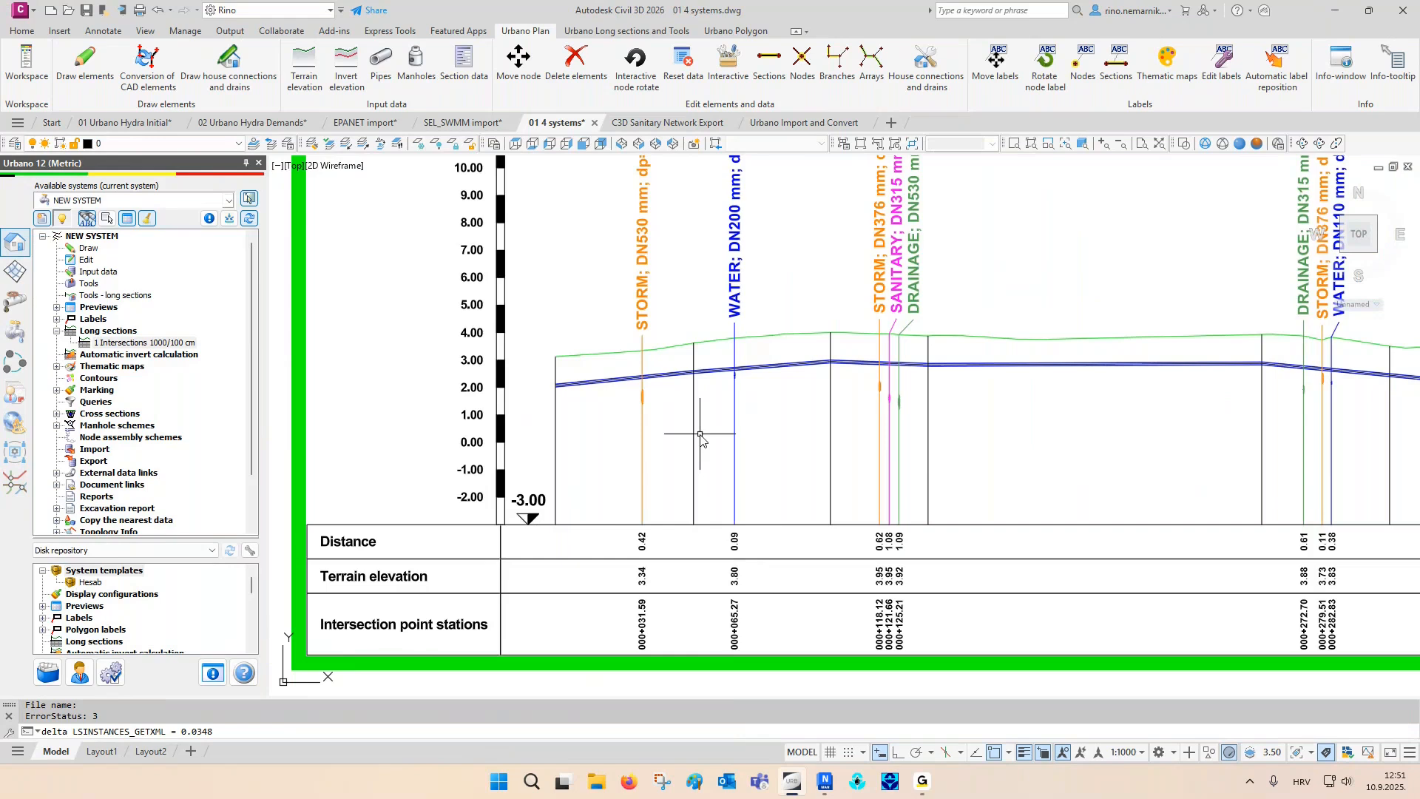
pyautogui.press('Escape')
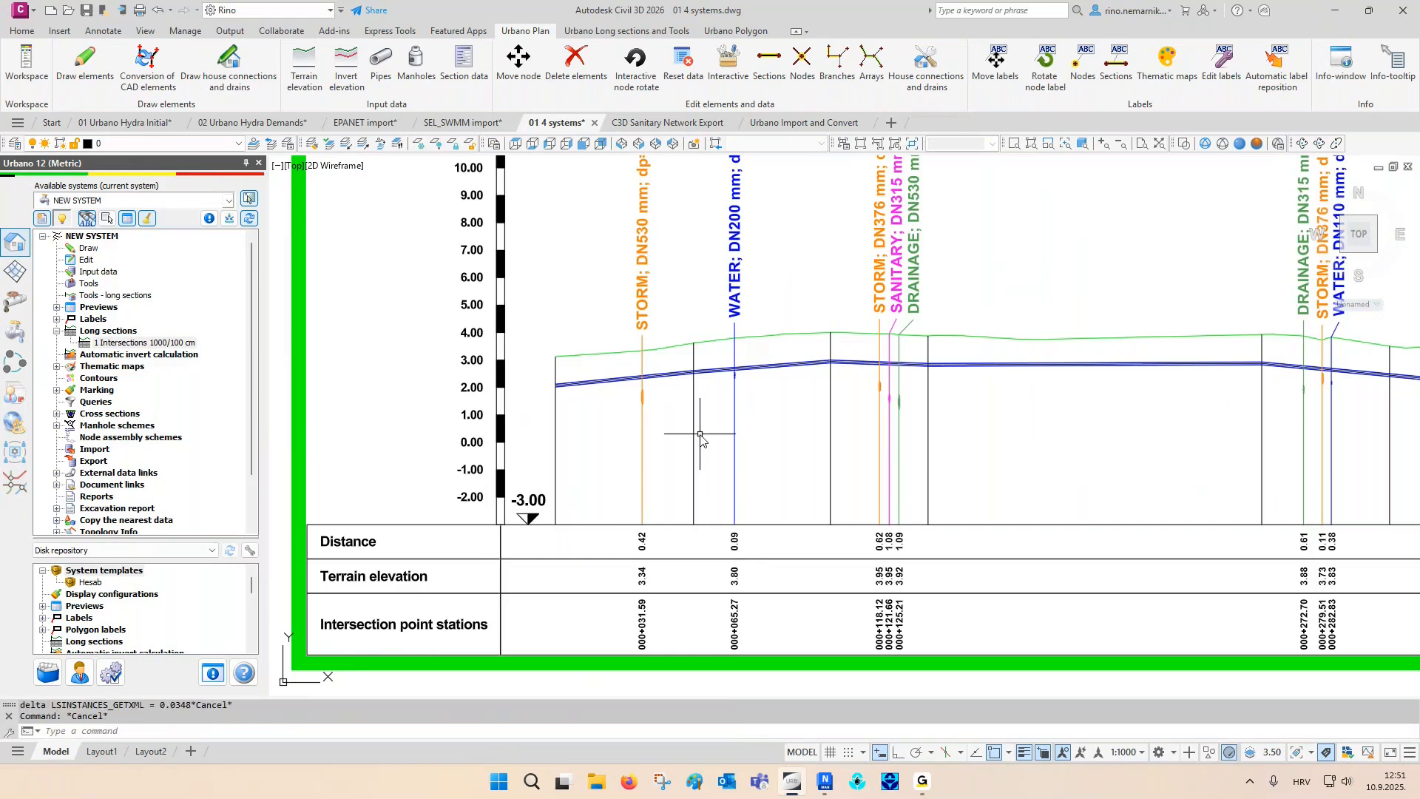
pyautogui.scroll(-8, 699, 444)
pyautogui.moveTo(729, 586); pyautogui.dragTo(812, 307, button='middle')
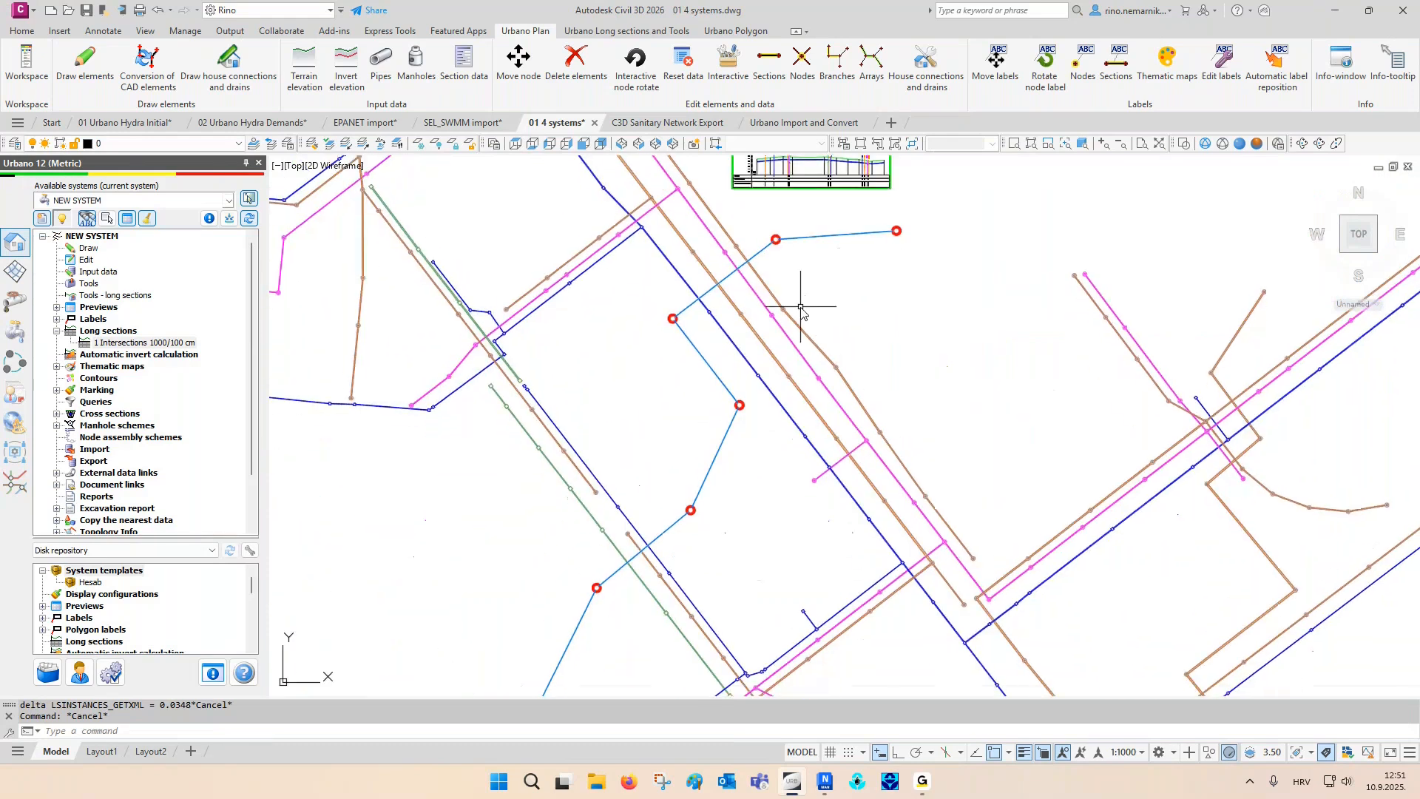
# - Restore the 01 Intersection dynamics viewport configuration and show the crossing labels of the long section beside the plan
pyautogui.click(844, 144)
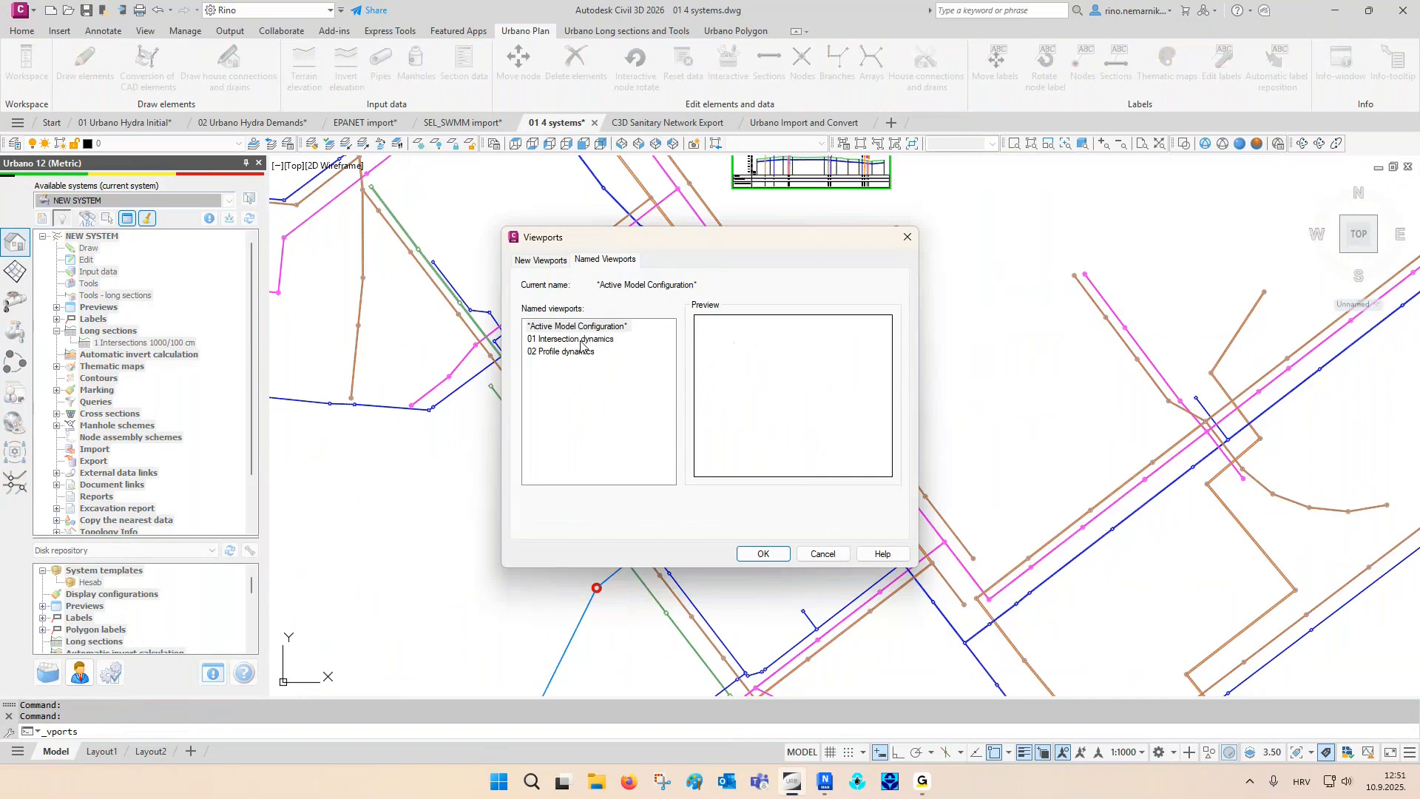
pyautogui.click(579, 340)
pyautogui.click(763, 554)
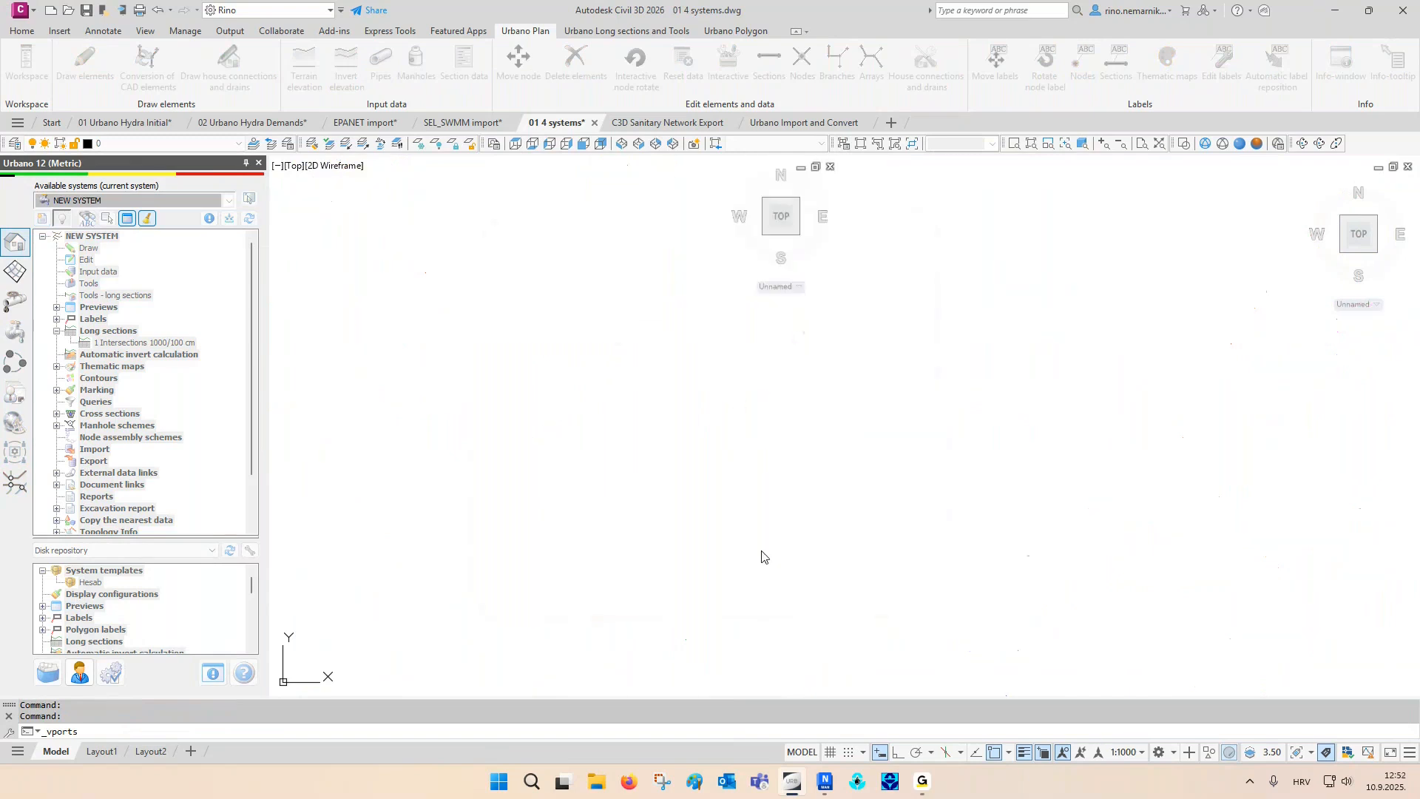
pyautogui.click(1096, 437)
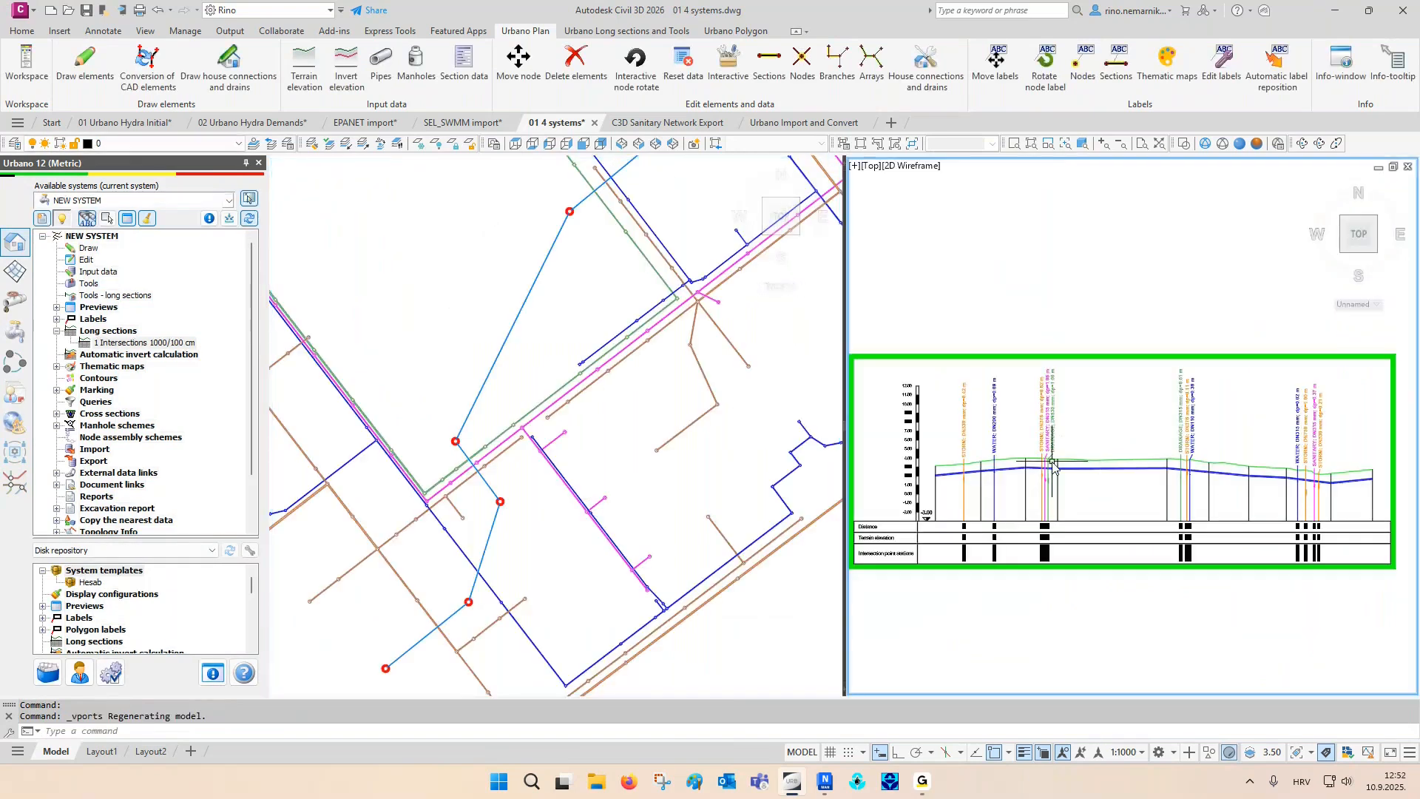
pyautogui.scroll(5, 1035, 456)
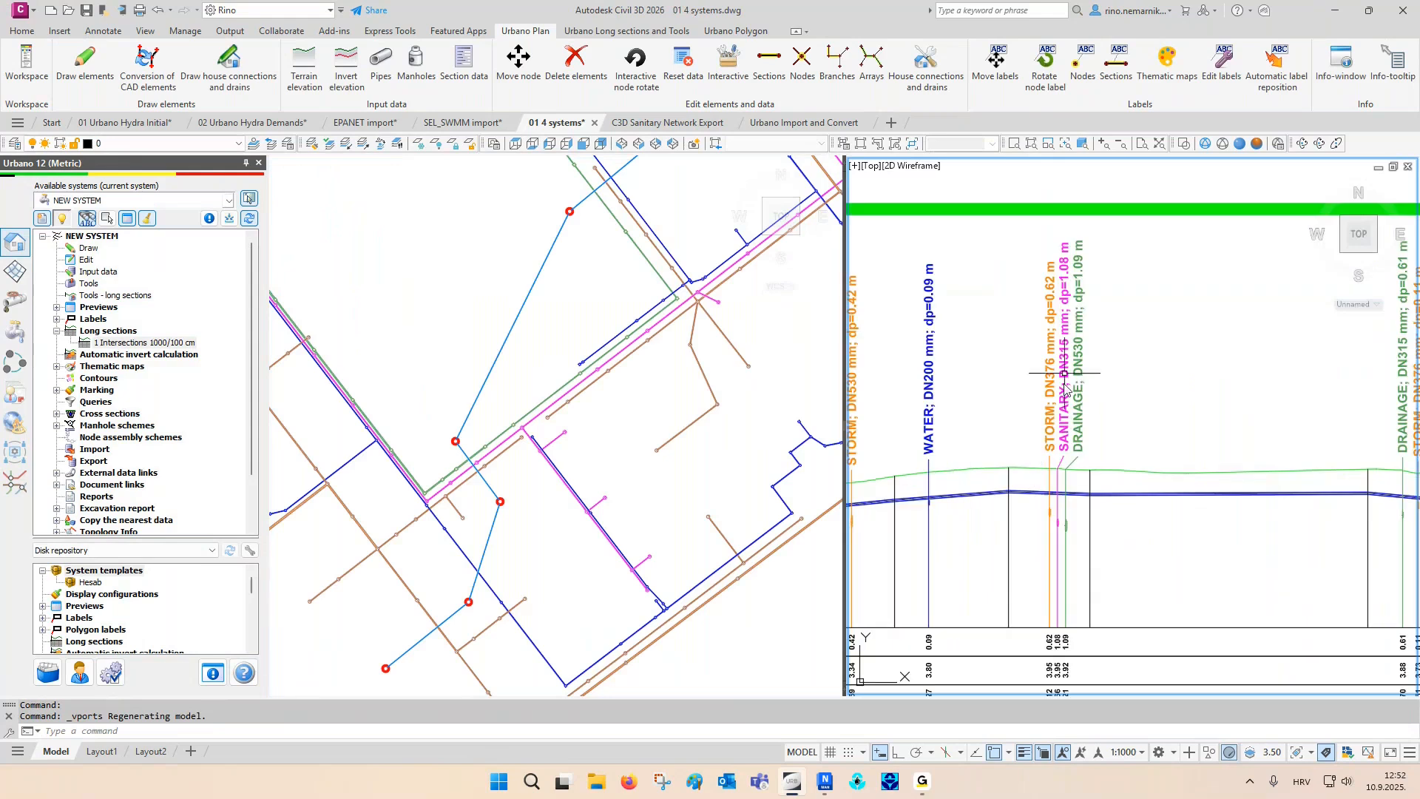
# - Move node N4 from its help point to a free location east of the sanitary branch, with object snap off
pyautogui.click(536, 509)
pyautogui.scroll(2, 400, 510)
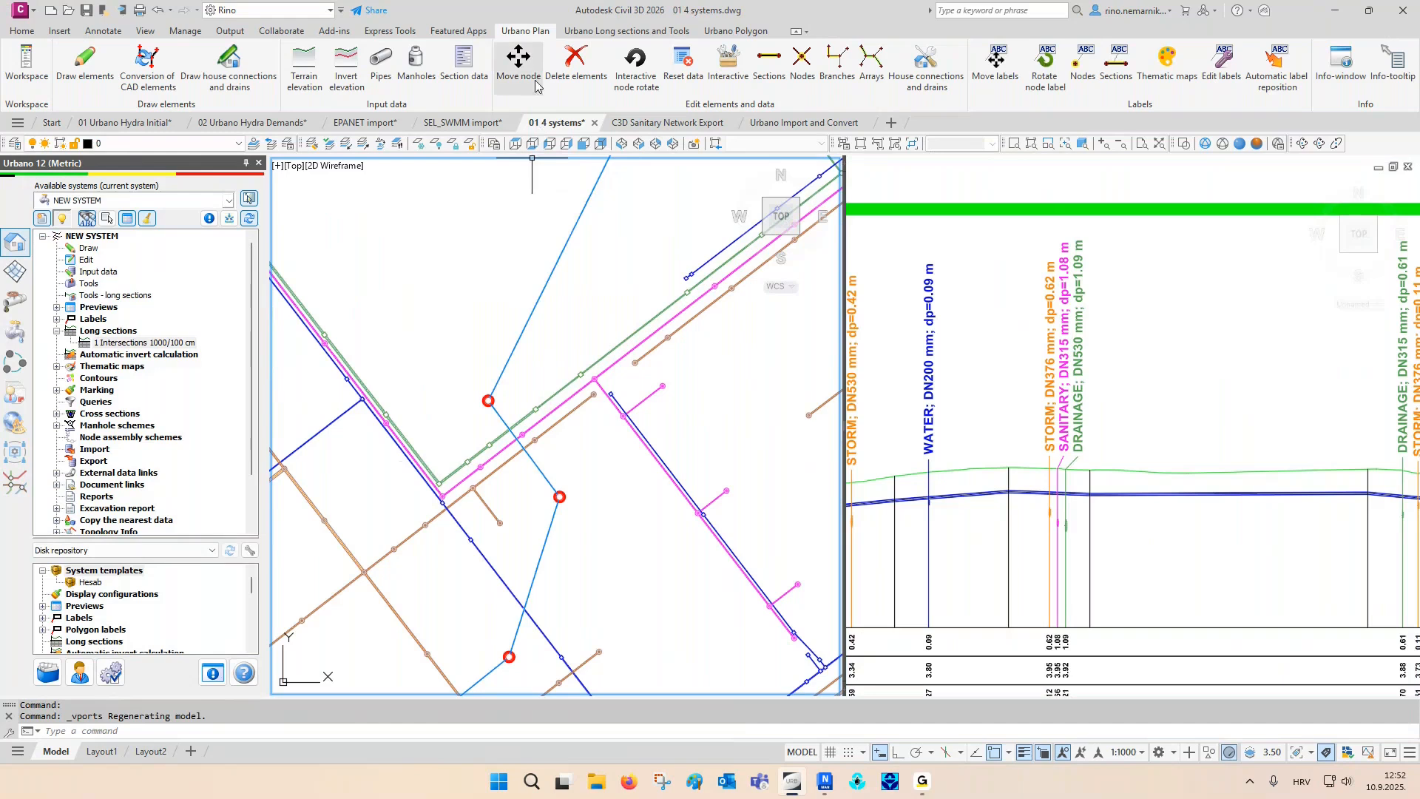
pyautogui.click(517, 58)
pyautogui.click(488, 400)
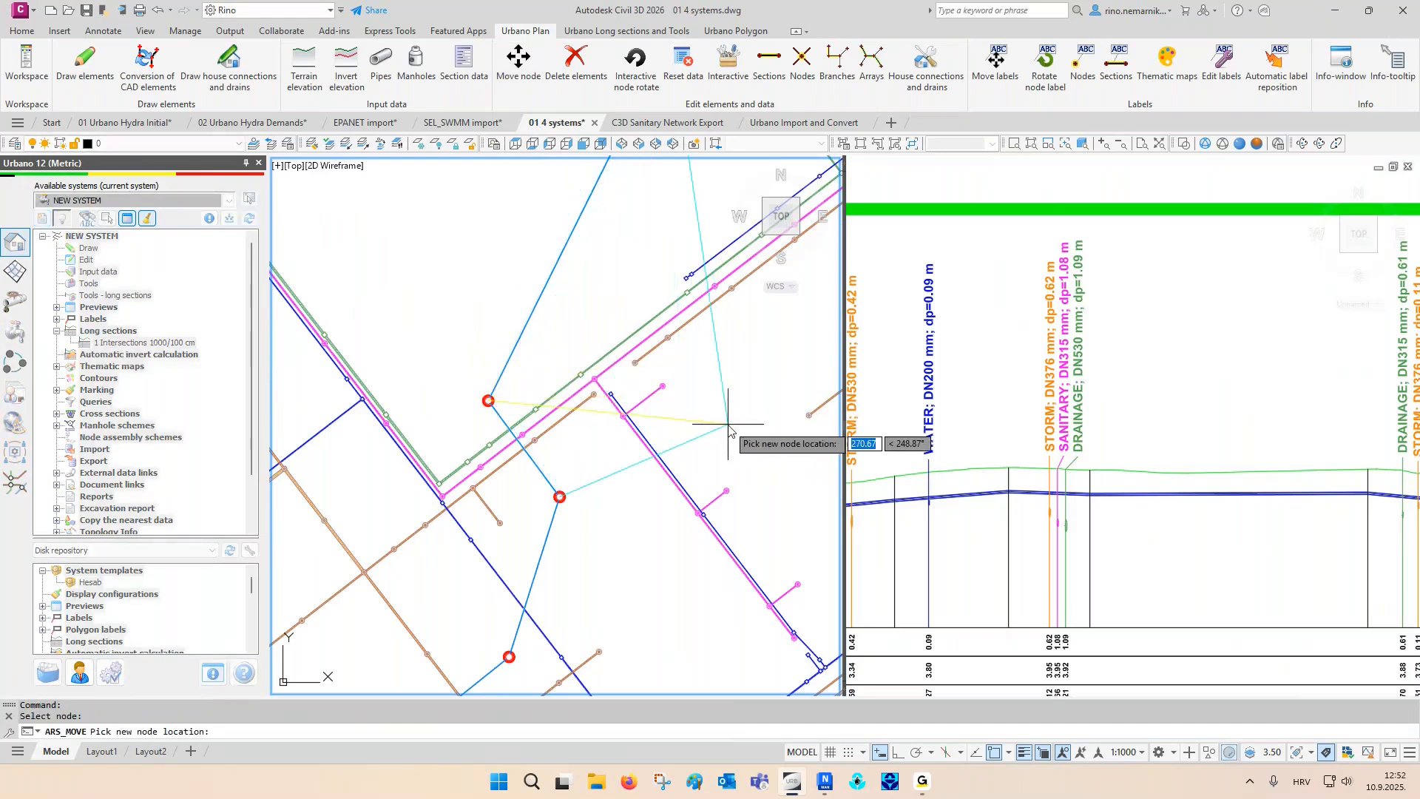
pyautogui.press('F3')
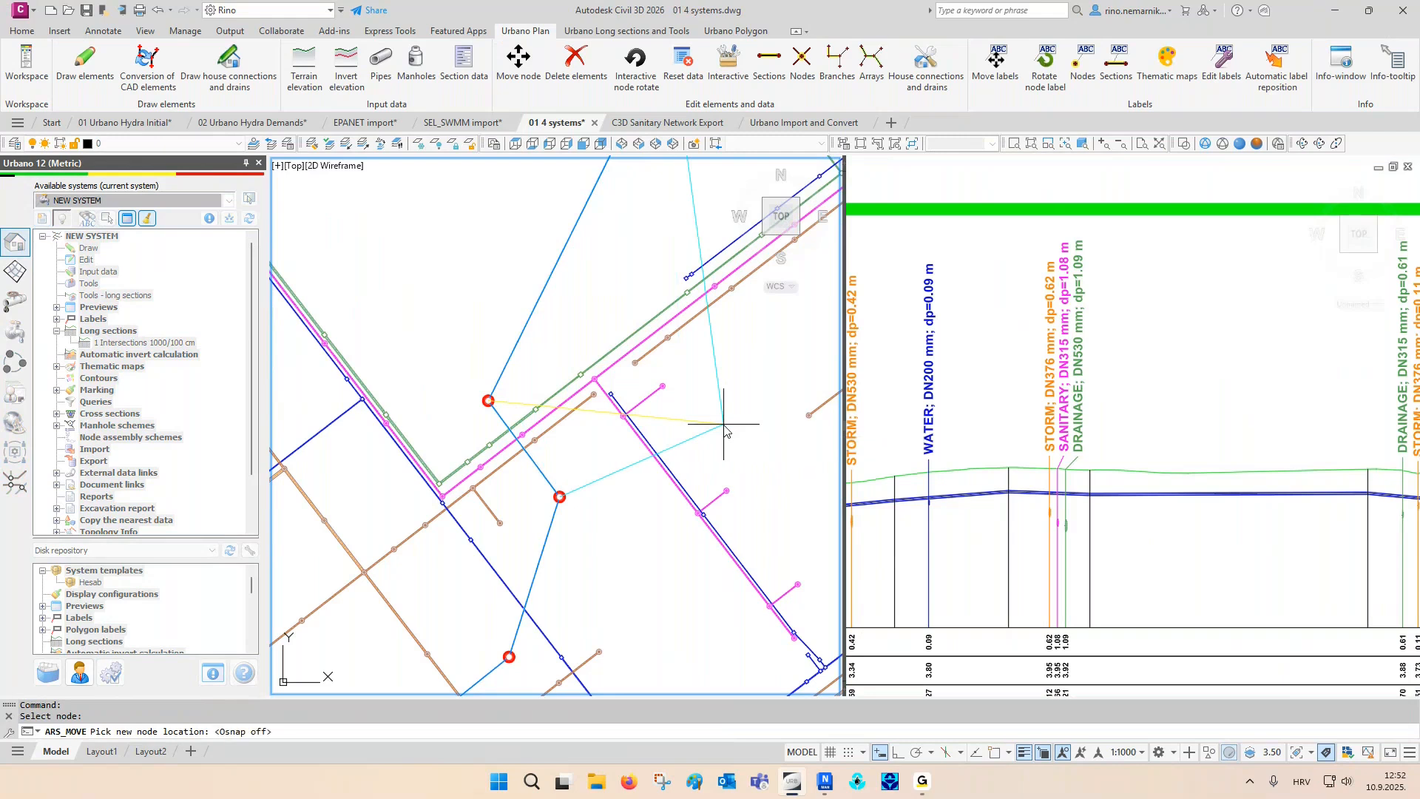
pyautogui.click(724, 427)
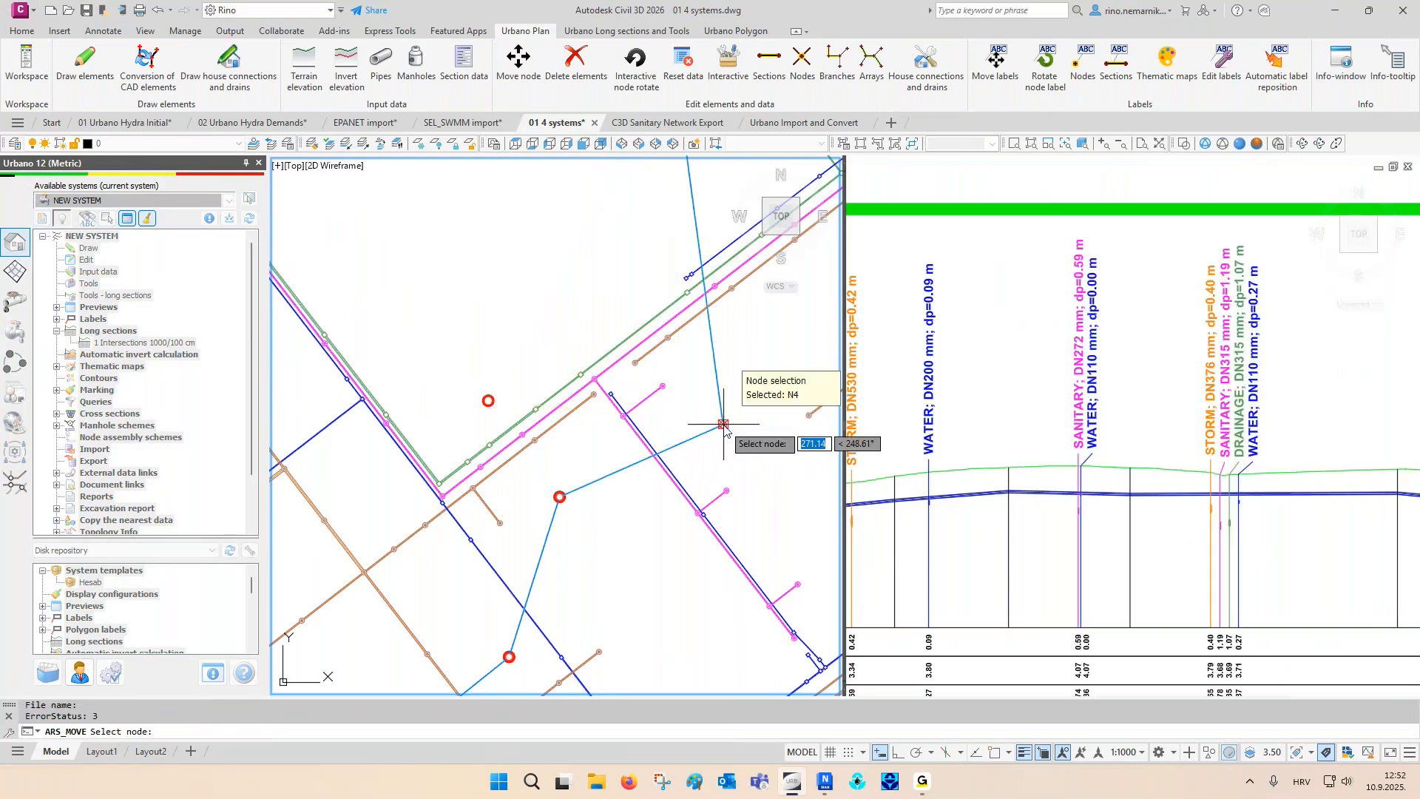
# - Move node N4 west across the parallel utility lines, then snap it back onto its original help point
pyautogui.click(724, 427)
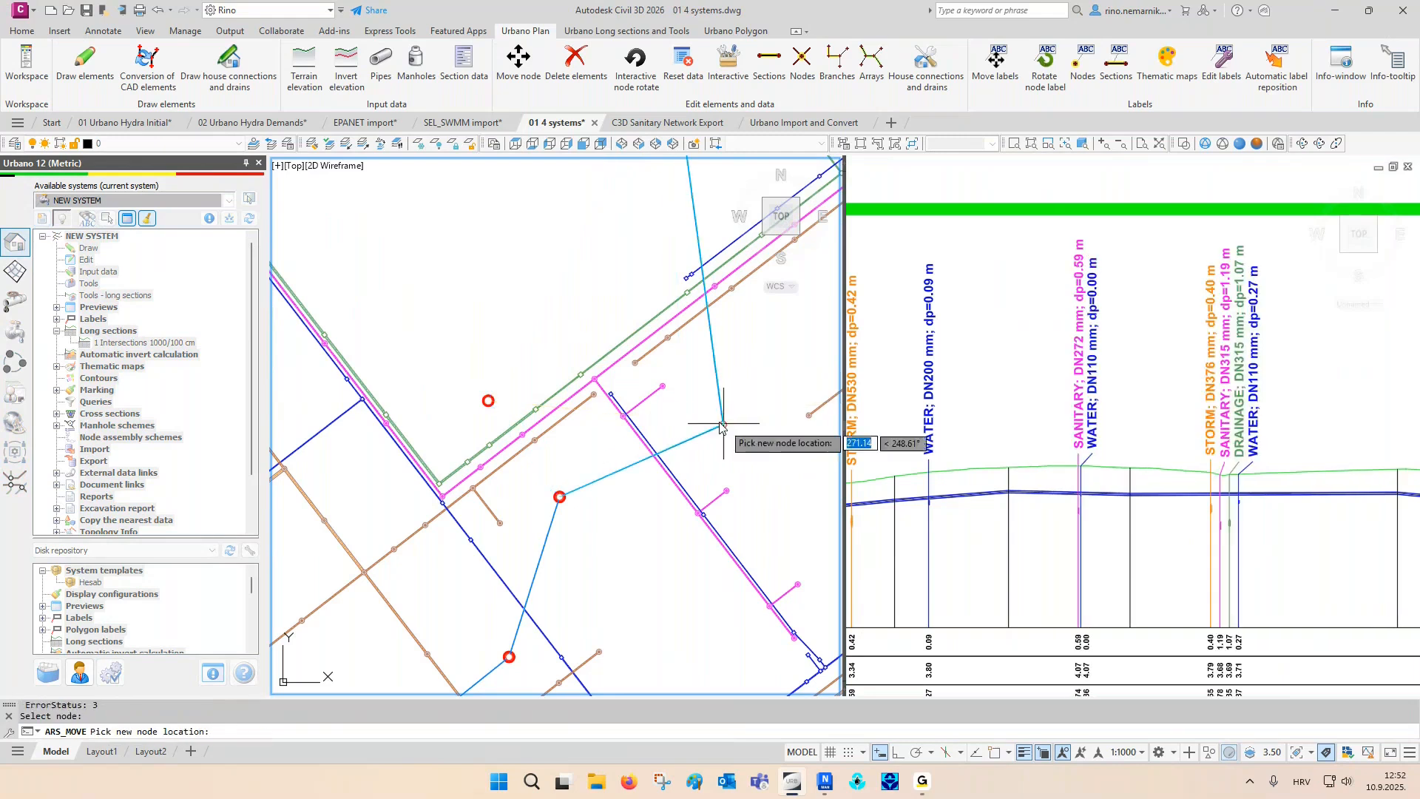
pyautogui.click(308, 418)
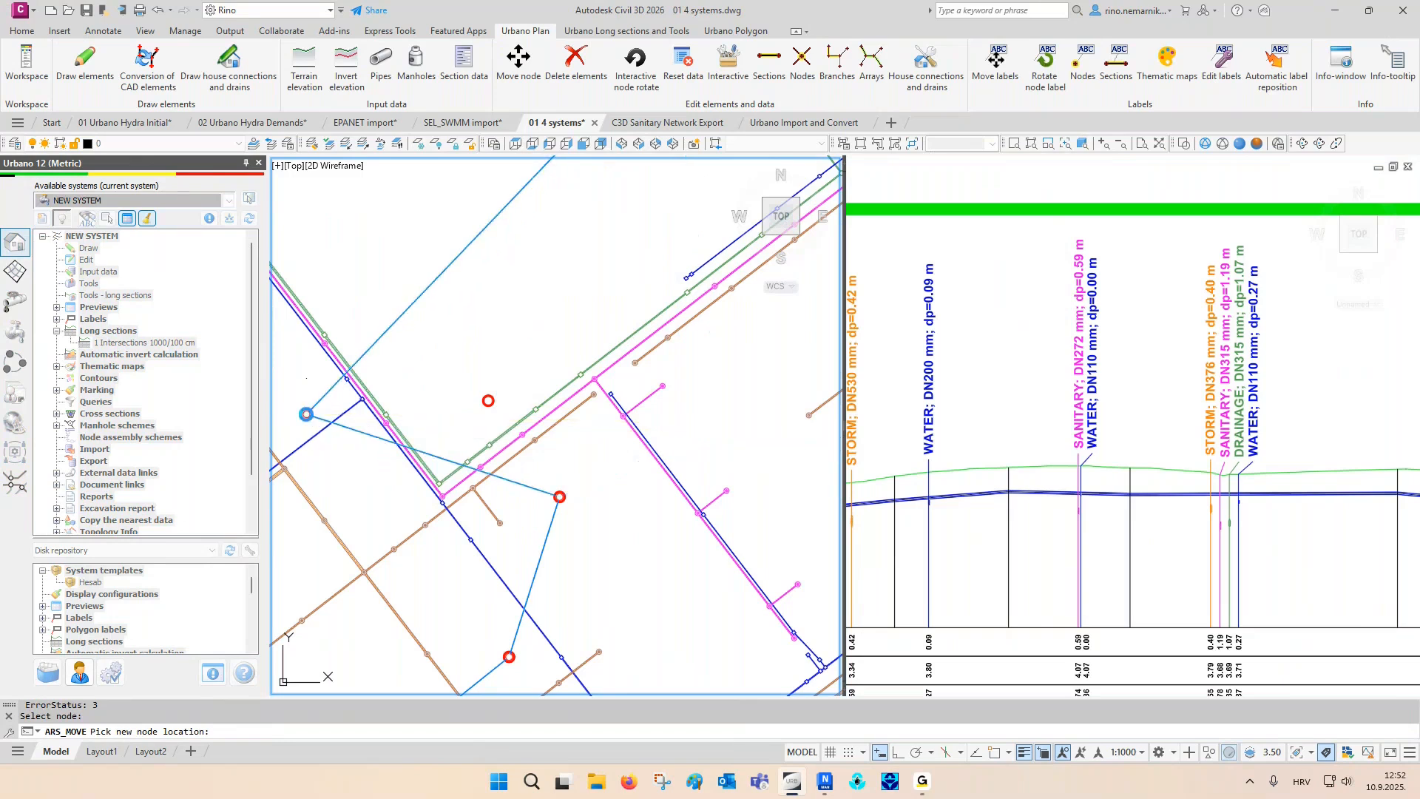
pyautogui.click(308, 418)
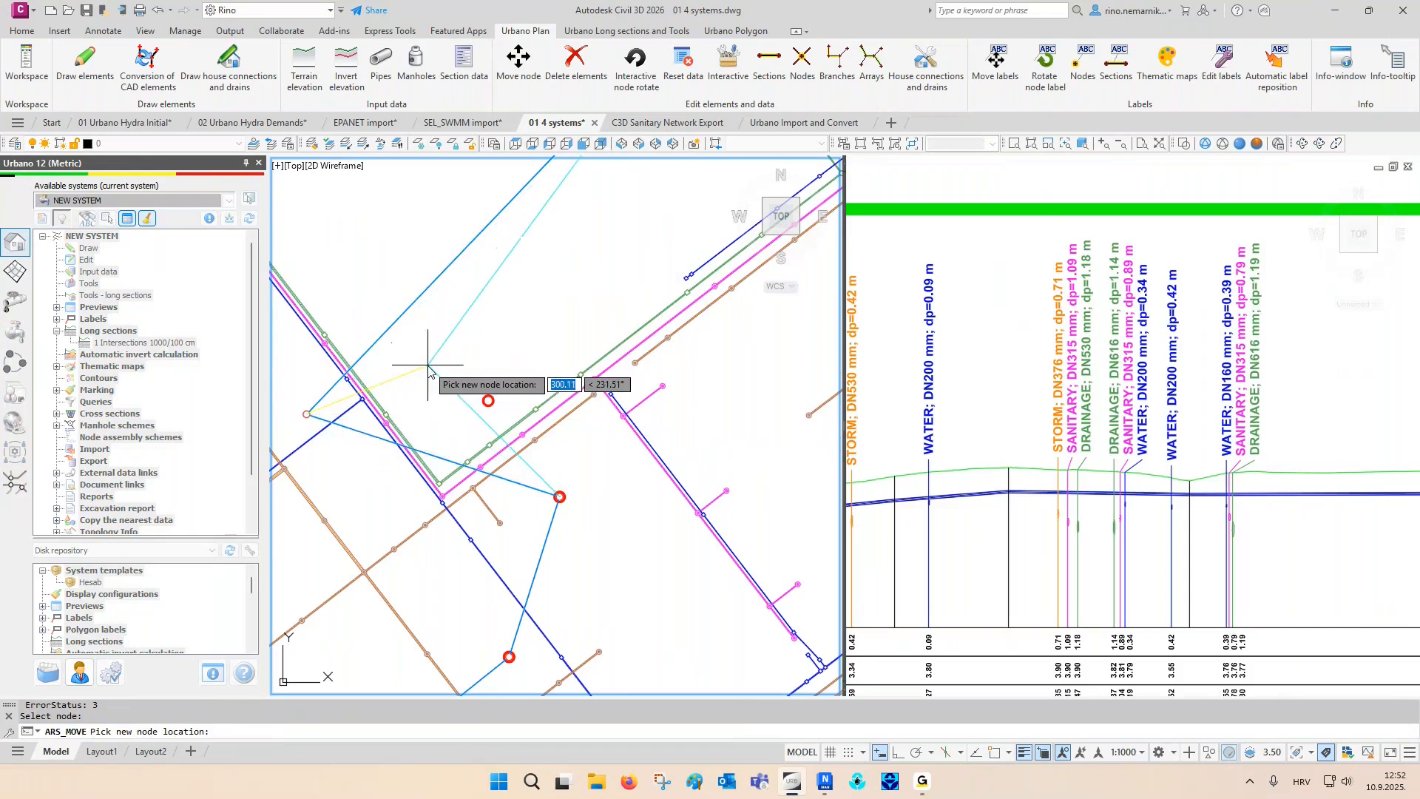
pyautogui.press('F3')
pyautogui.click(488, 402)
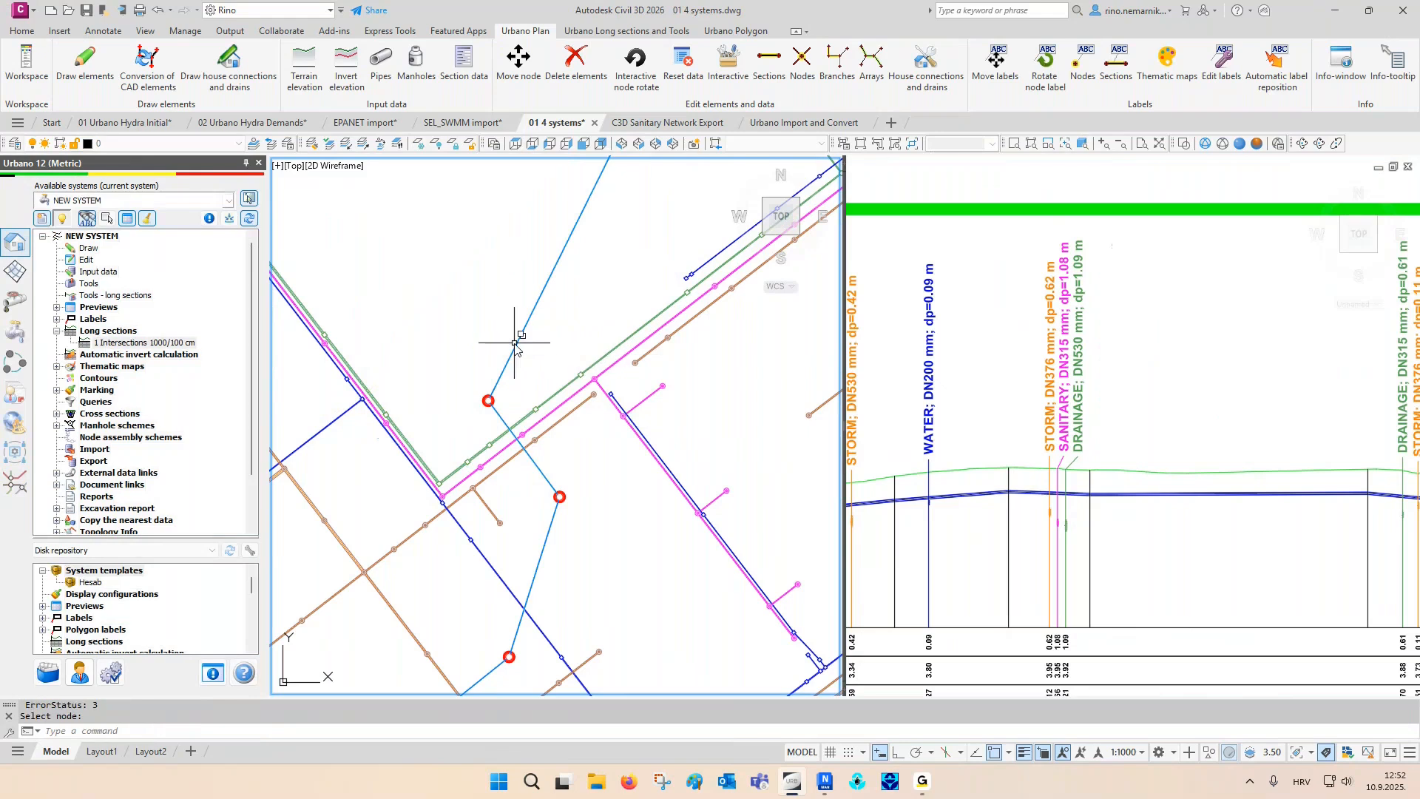
# - Enlarge the plan to a single viewport in place of the split plan and long section layout
pyautogui.click(861, 145)
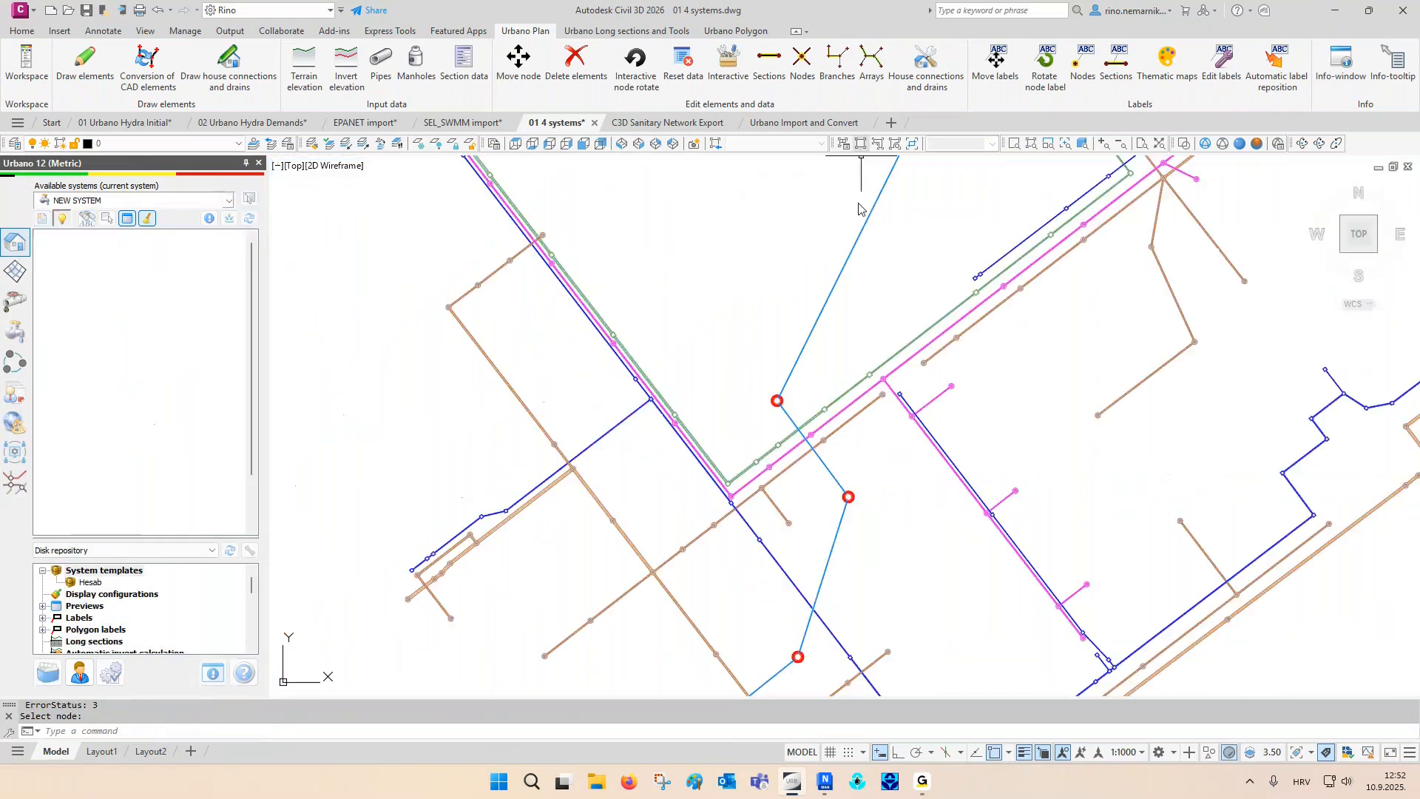
pyautogui.press('Escape')
pyautogui.press('Escape')
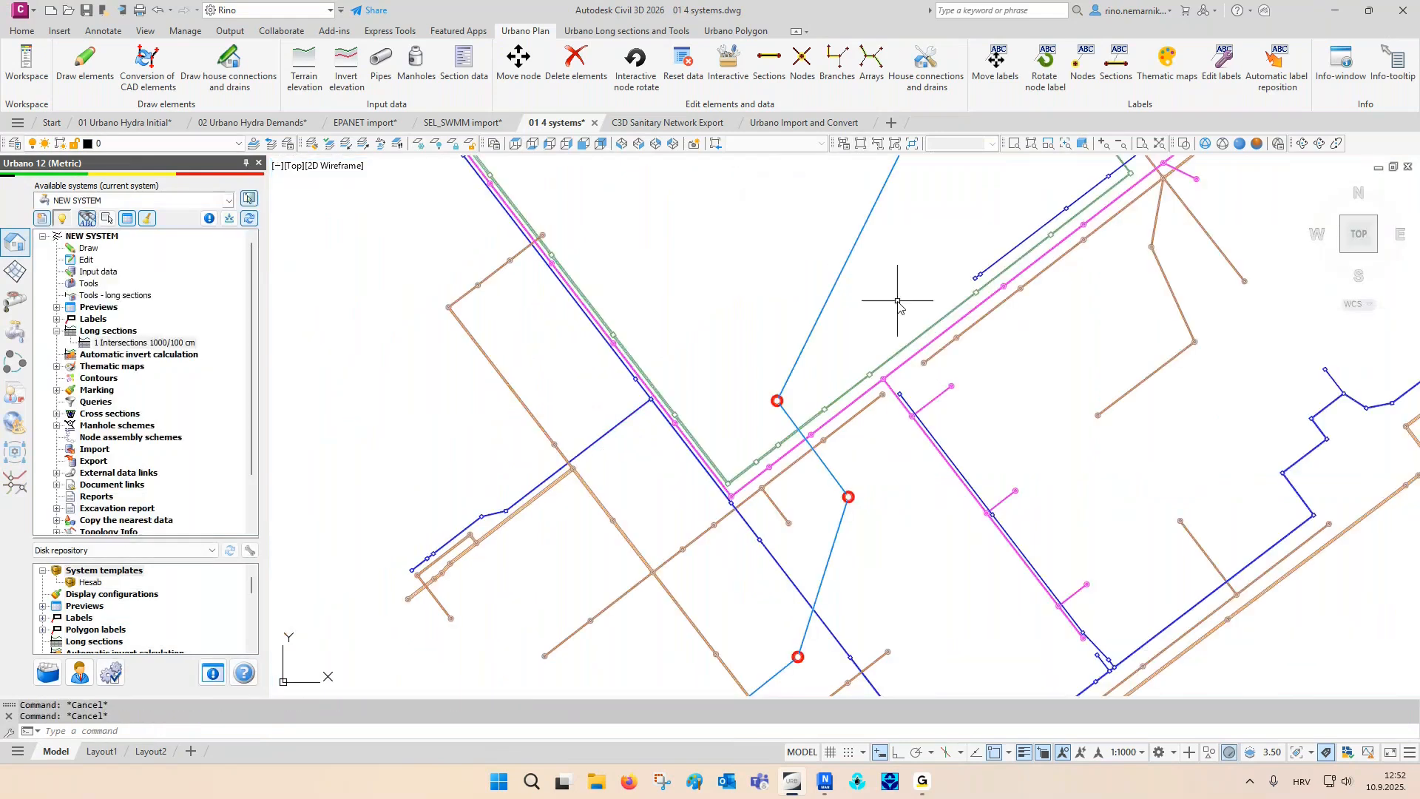
# - Switch to the C3D Sanitary Network Export drawing and inspect its pipe network and terrain surface
pyautogui.click(671, 125)
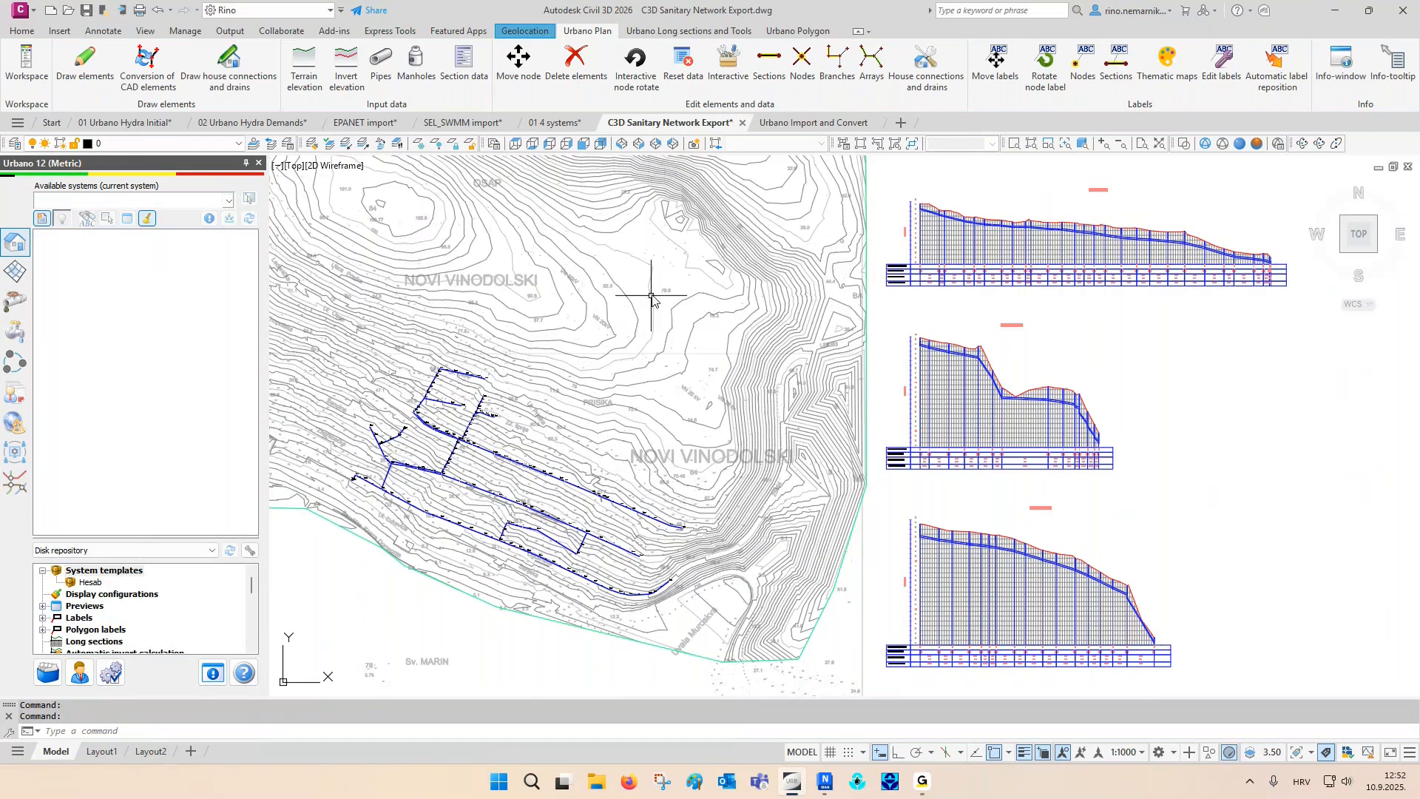
pyautogui.moveTo(464, 493)
pyautogui.mouseDown(button='middle')
pyautogui.moveTo(518, 496)
pyautogui.moveTo(592, 466)
pyautogui.mouseUp(button='middle')
pyautogui.press('Escape')
pyautogui.press('Escape')
pyautogui.scroll(4, 492, 482)
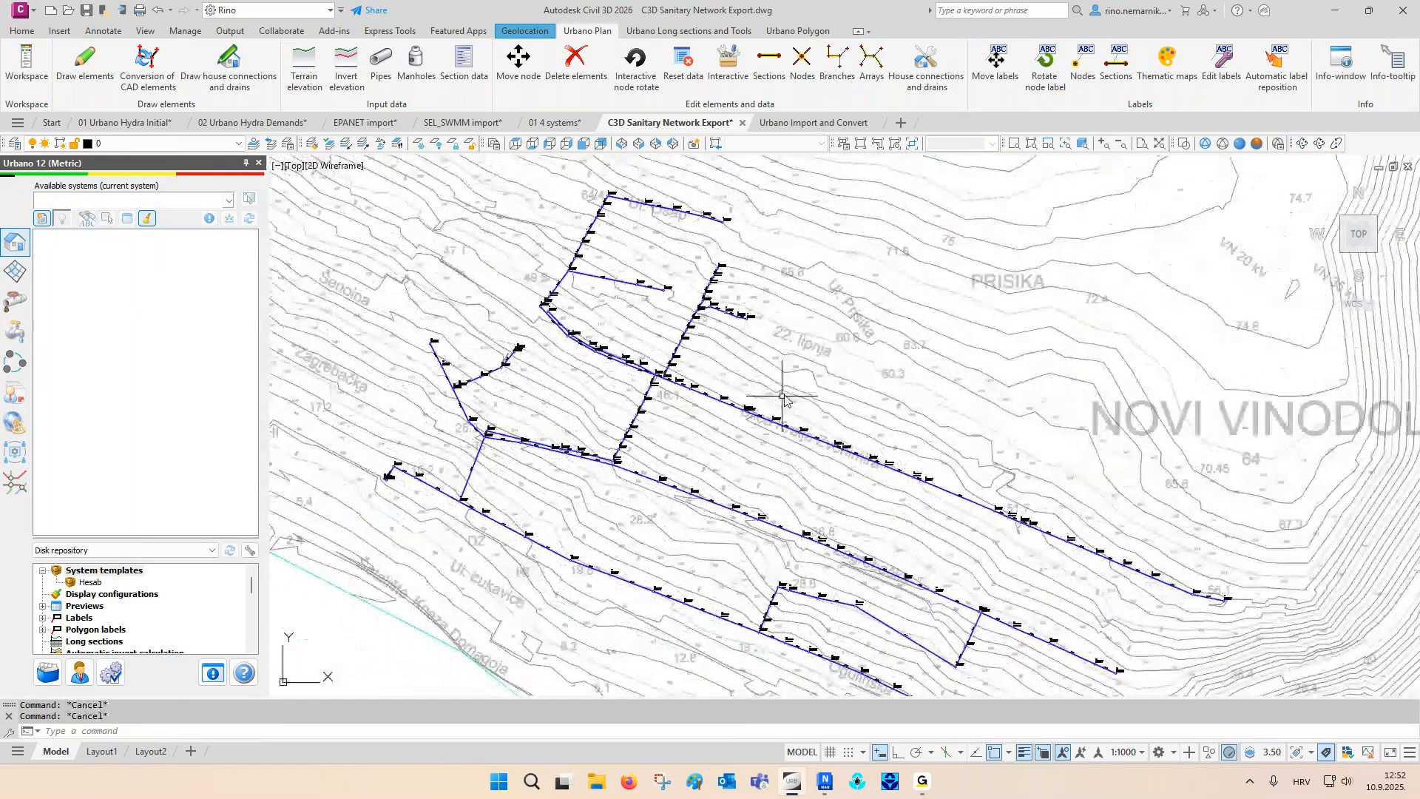
pyautogui.click(849, 342)
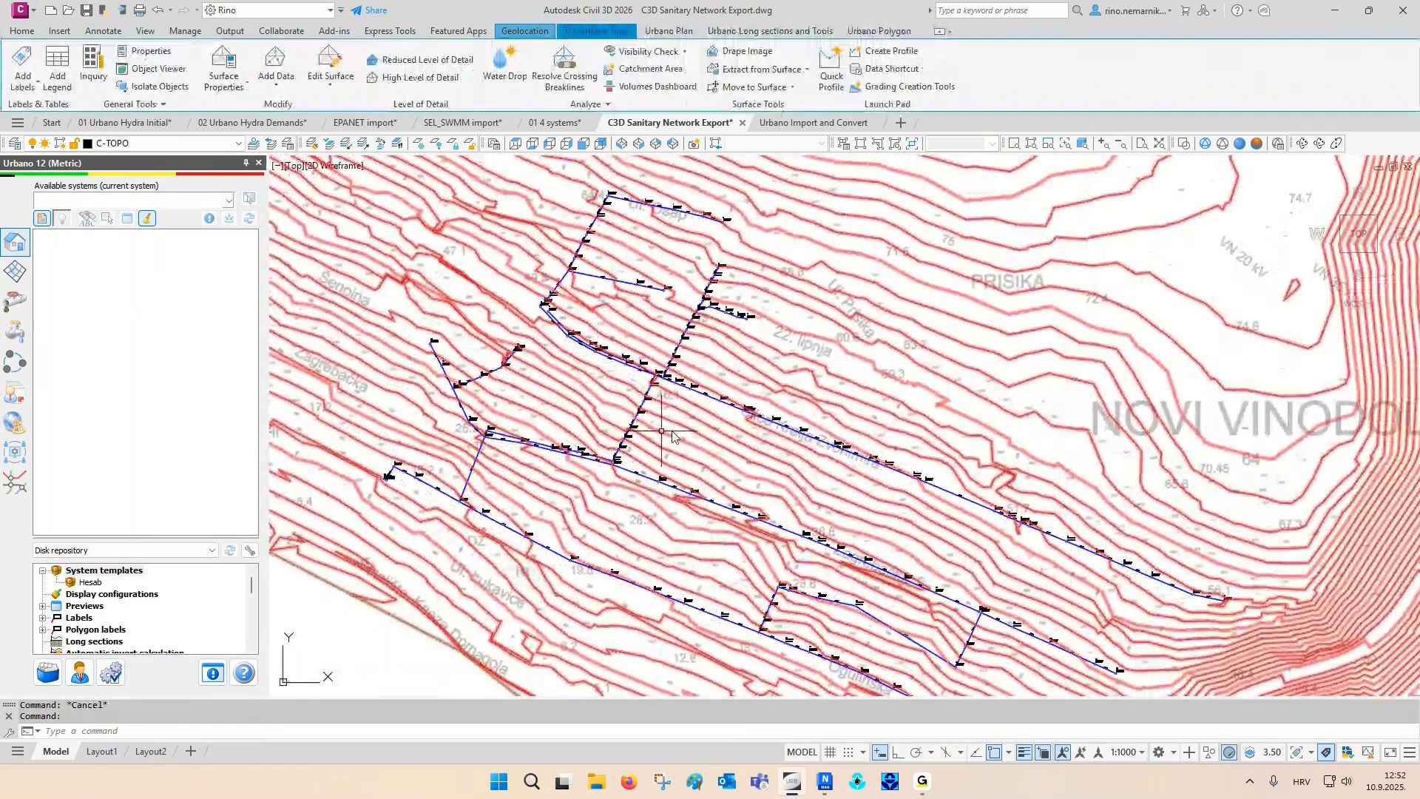
pyautogui.press('Escape')
# - View the pipe properties of the DN300 pipe between structures 101 and 103, then close them without changes
pyautogui.scroll(4, 479, 436)
pyautogui.scroll(8, 479, 436)
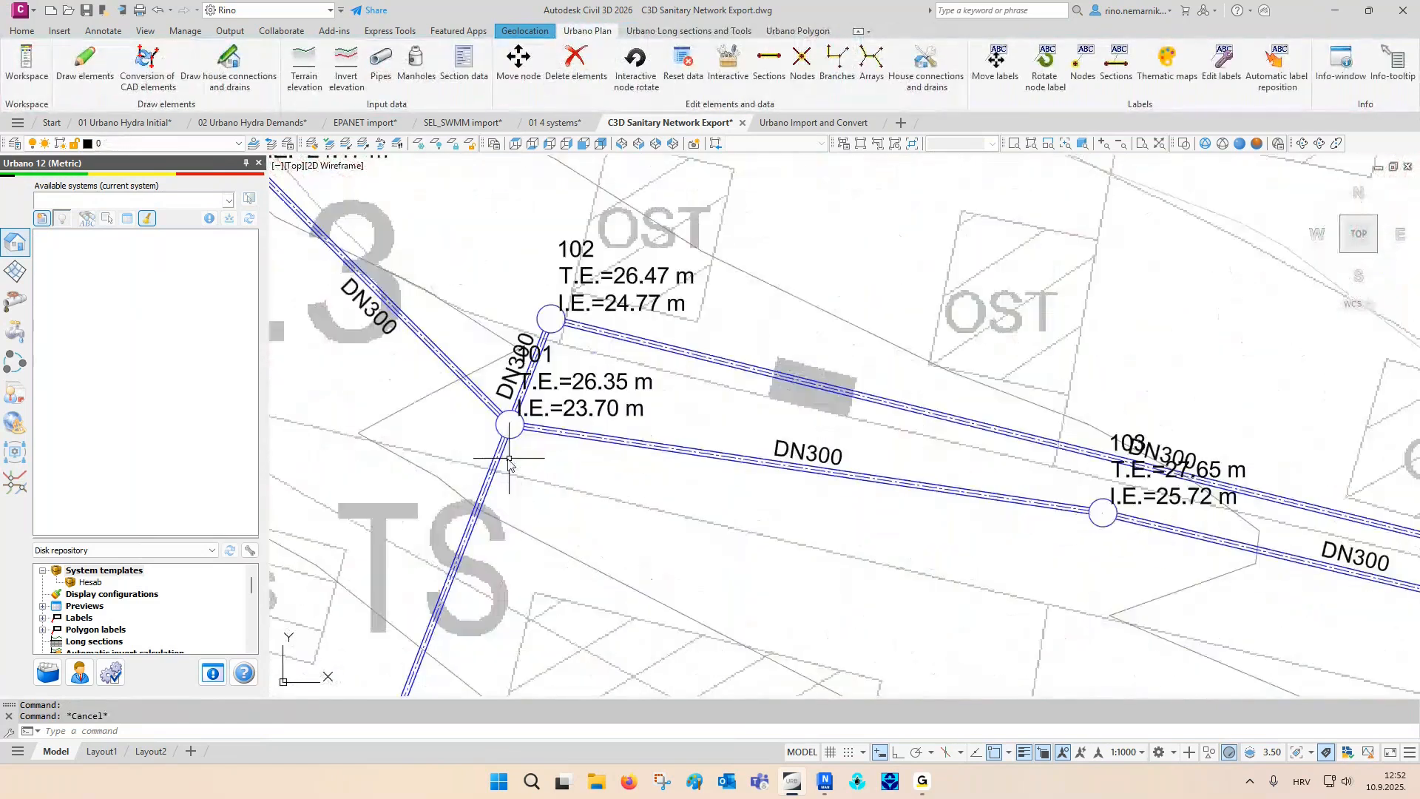
pyautogui.click(634, 427)
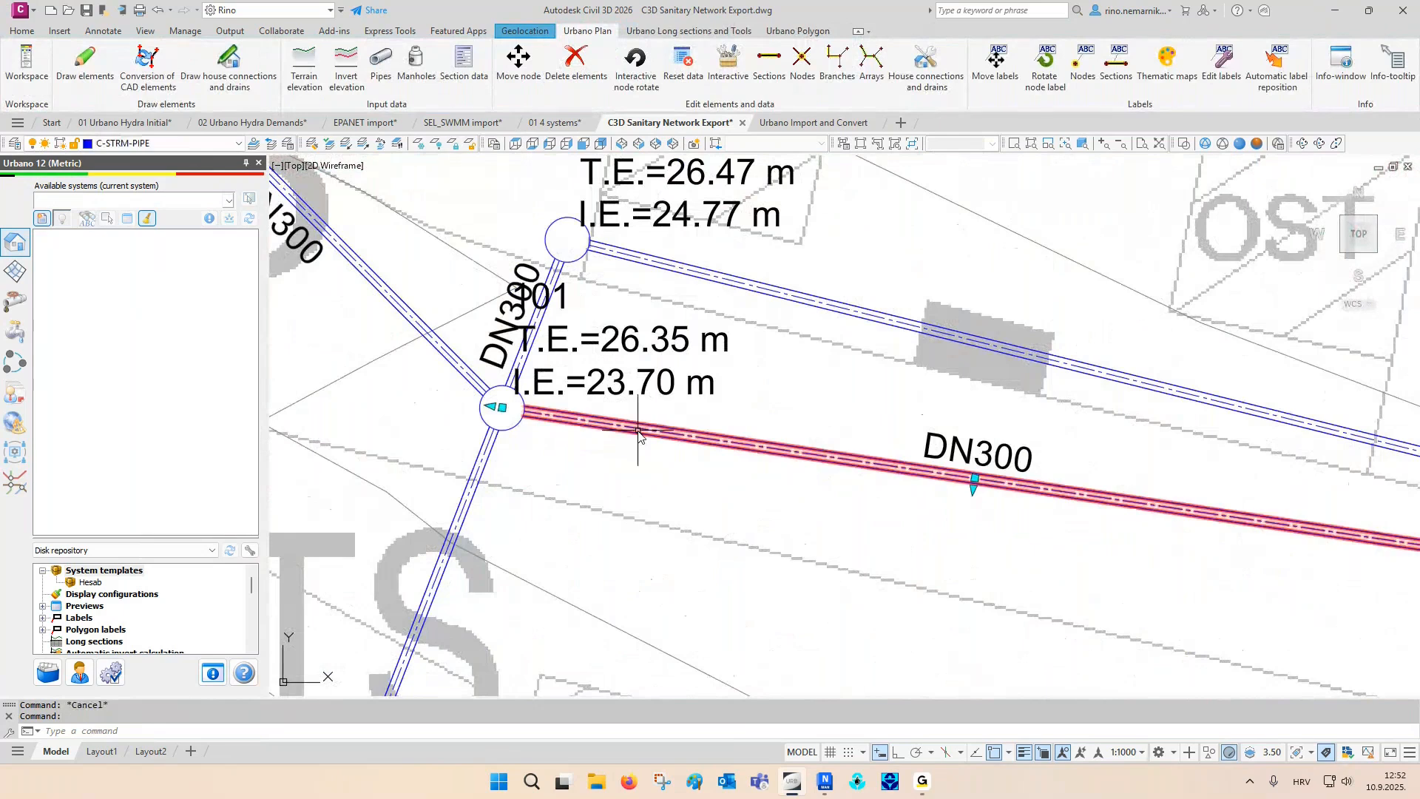
pyautogui.rightClick(750, 385)
pyautogui.click(808, 596)
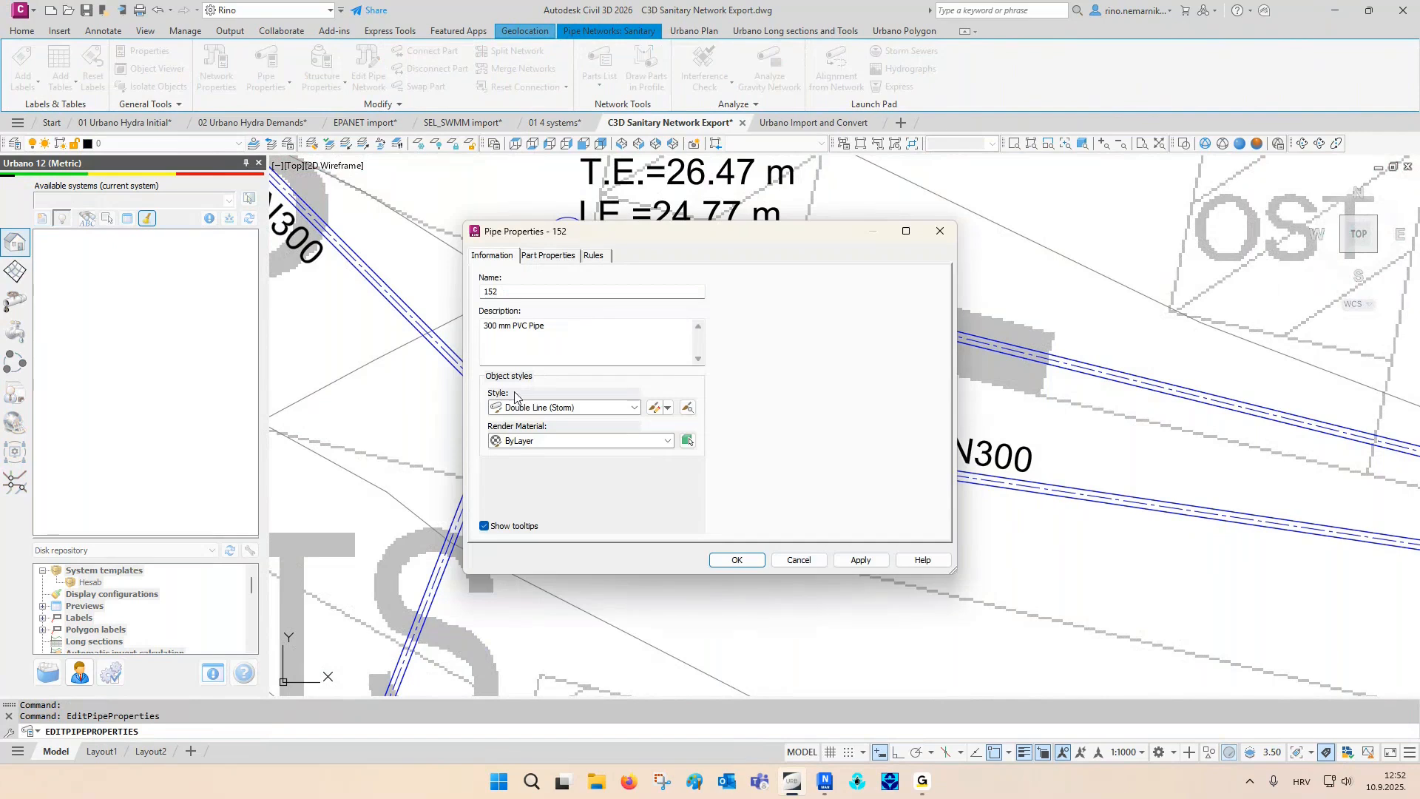
pyautogui.press('Escape')
# - Float the C3D Sanitary Network Export drawing, focused on structures 95 and 96, beside the Urbano Import and Convert drawing and activate the latter
pyautogui.scroll(-4, 479, 408)
pyautogui.scroll(-5, 479, 408)
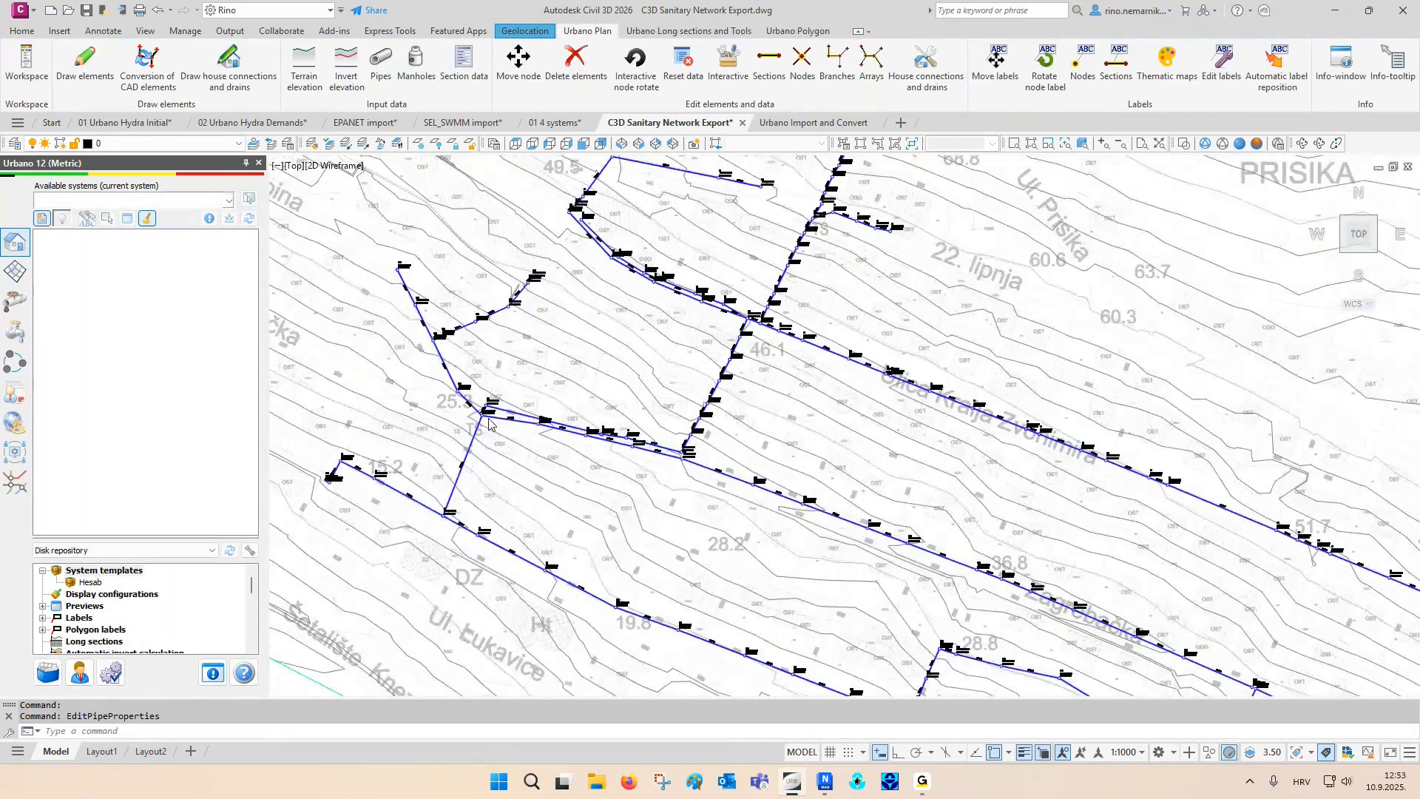
pyautogui.scroll(-5, 488, 459)
pyautogui.scroll(5, 469, 478)
pyautogui.scroll(5, 393, 473)
pyautogui.scroll(2, 414, 409)
pyautogui.moveTo(399, 381); pyautogui.dragTo(648, 393, button='middle')
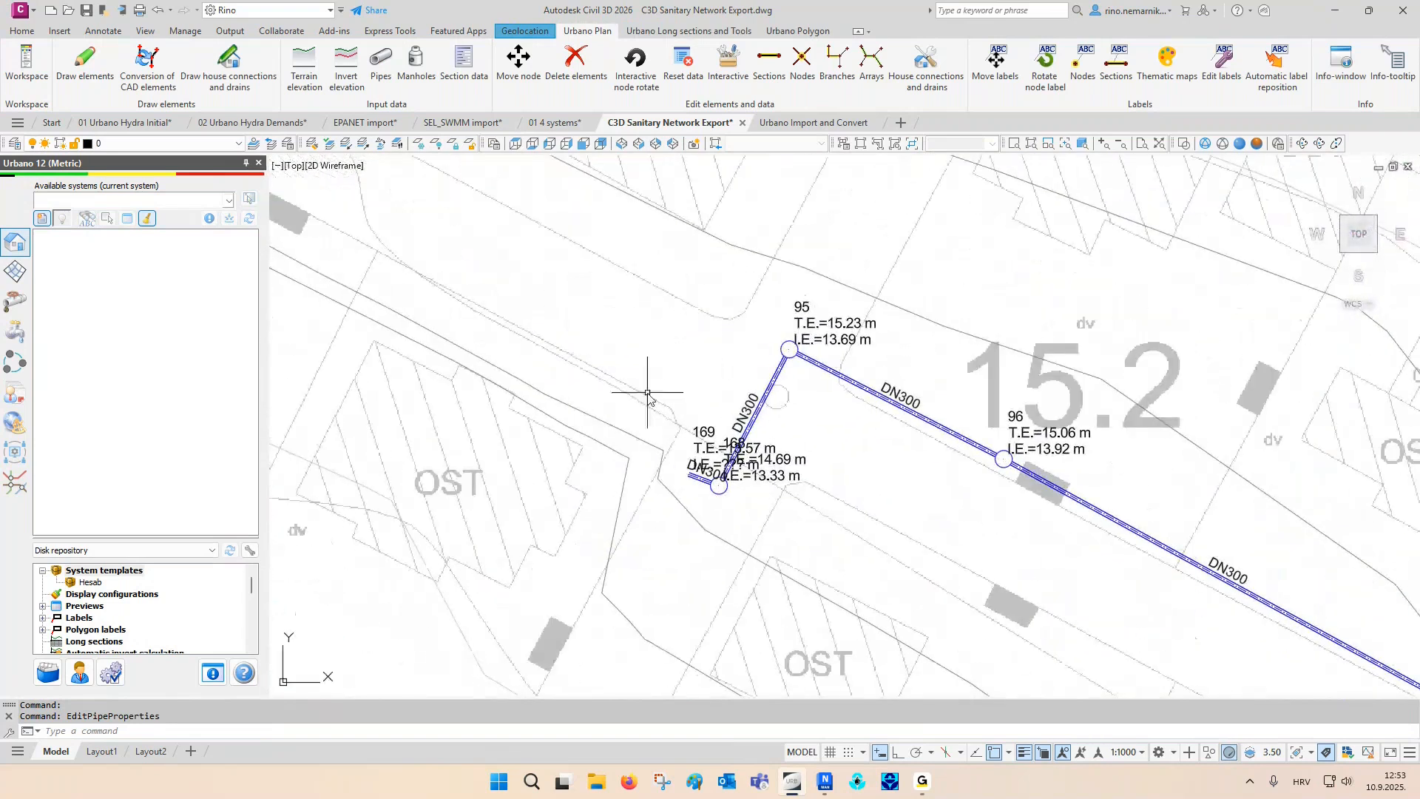
pyautogui.moveTo(710, 128); pyautogui.dragTo(1392, 226)
pyautogui.click(260, 282)
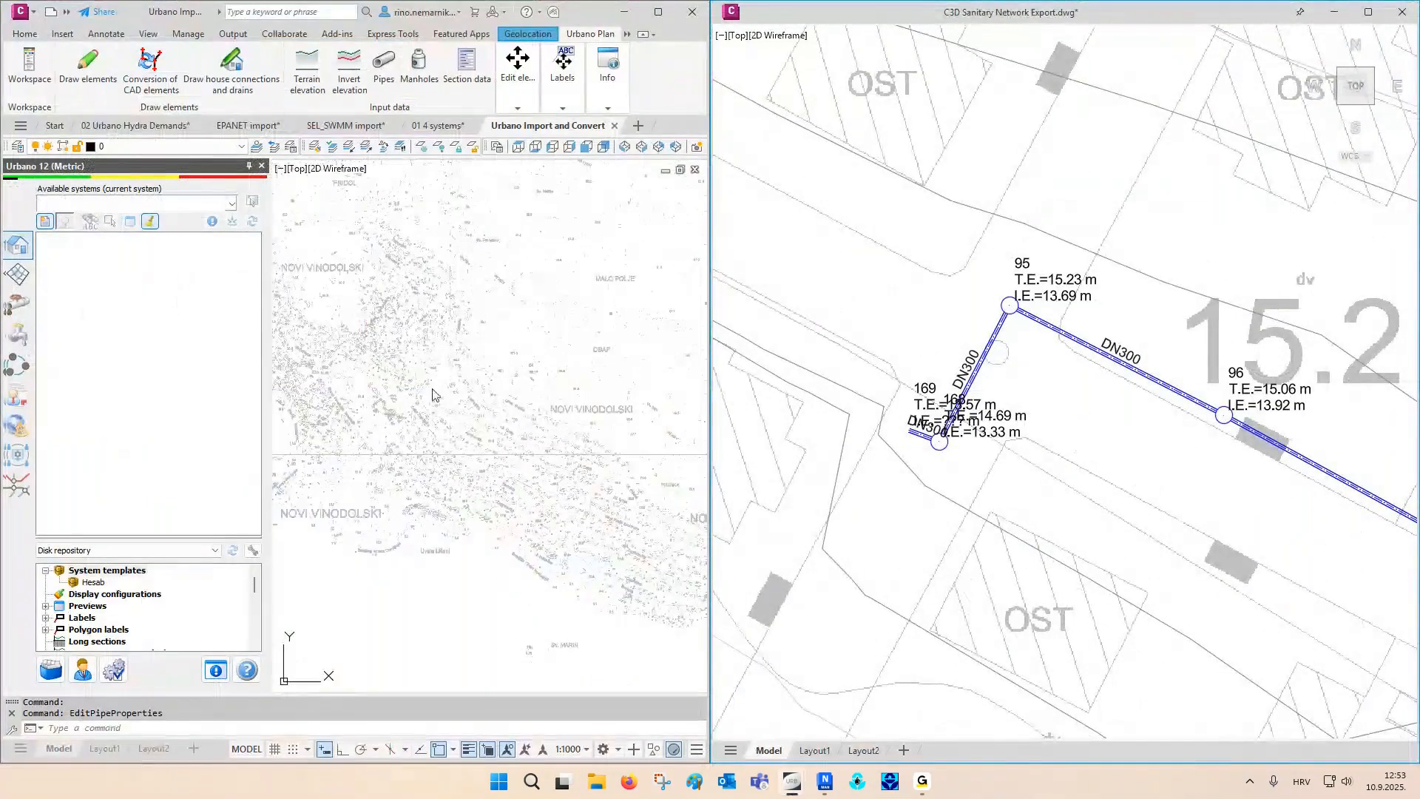
pyautogui.click(471, 357)
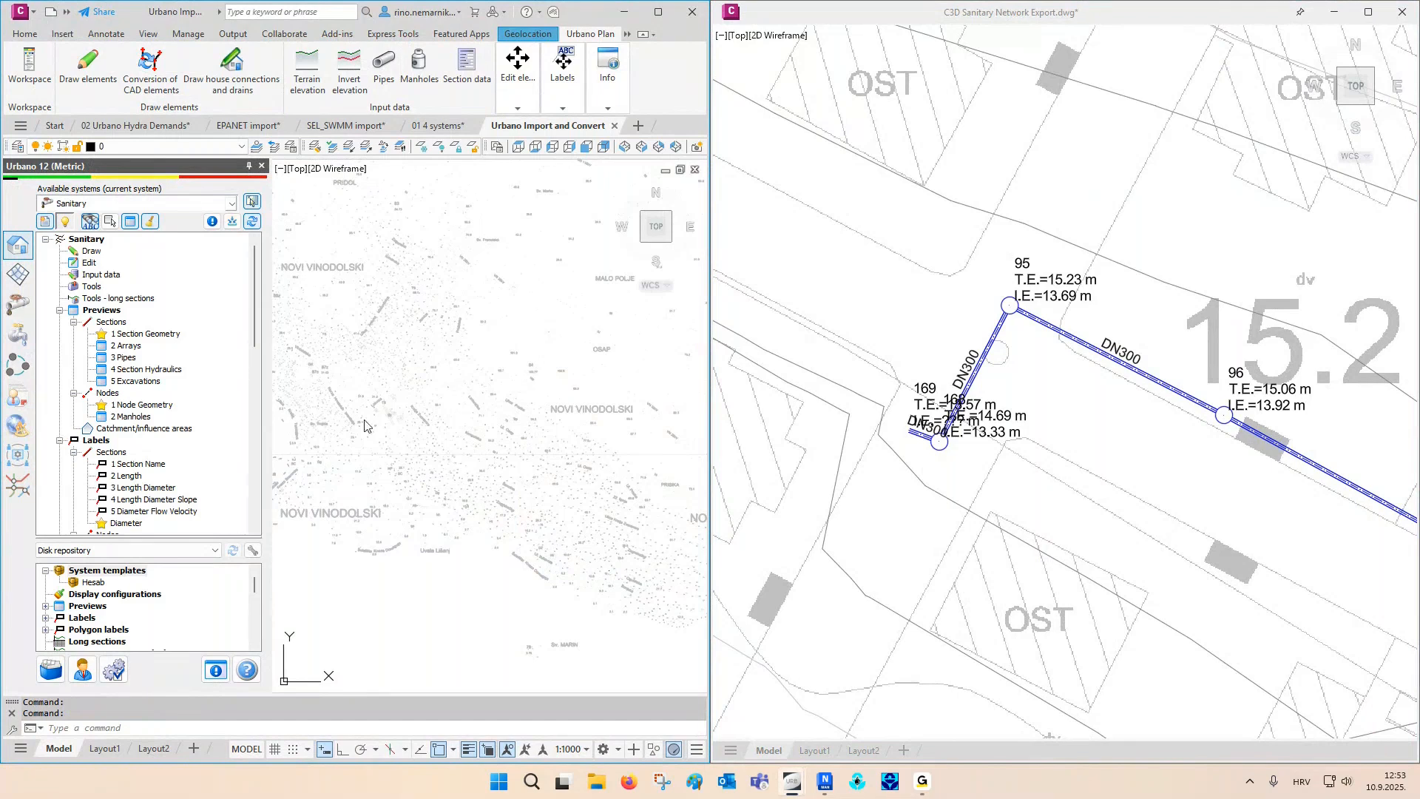
# - Open the Urbano and Civil 3D catalog binding and locate the bound 2.500 x 1.250 mm Concrete Box Culvert in both pipe catalogs
pyautogui.click(18, 365)
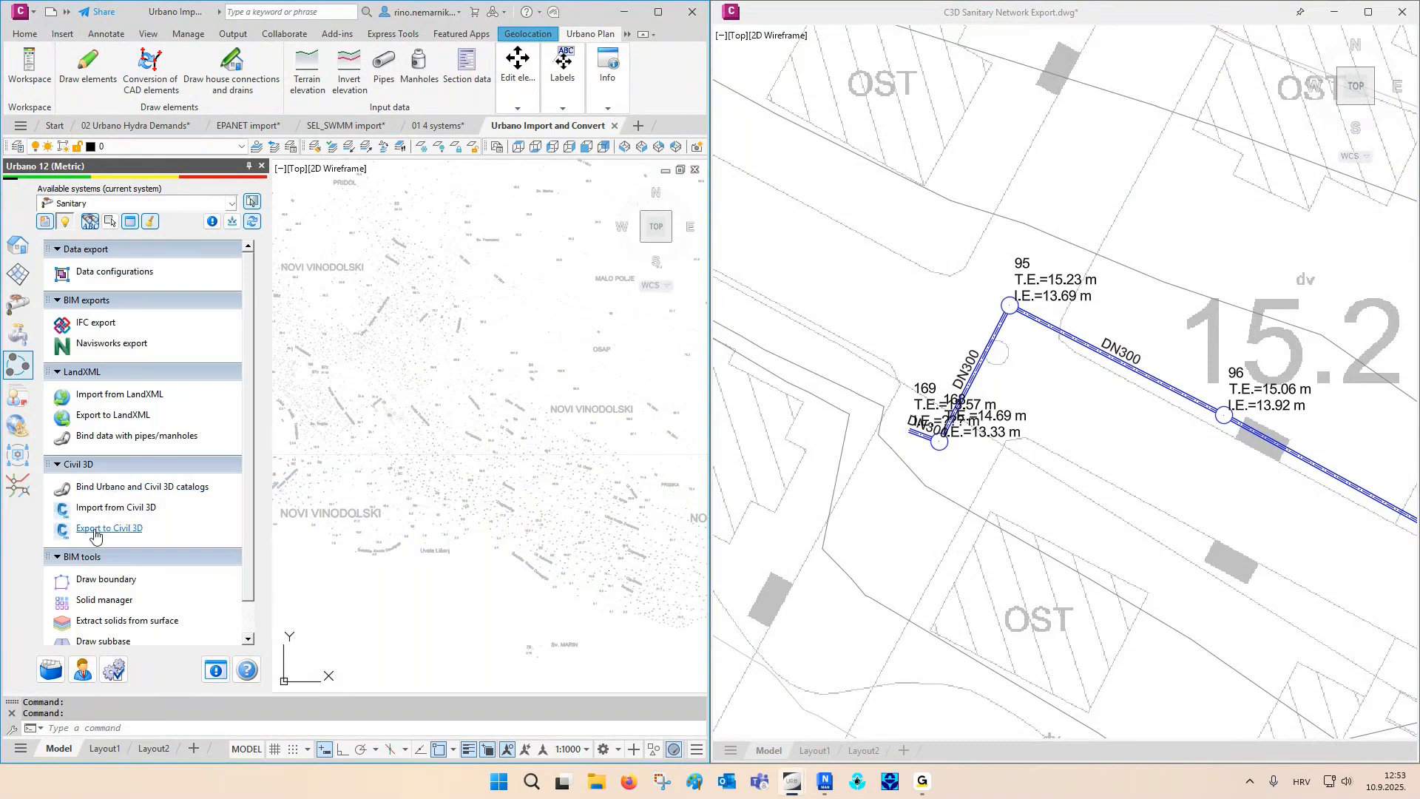
pyautogui.click(94, 493)
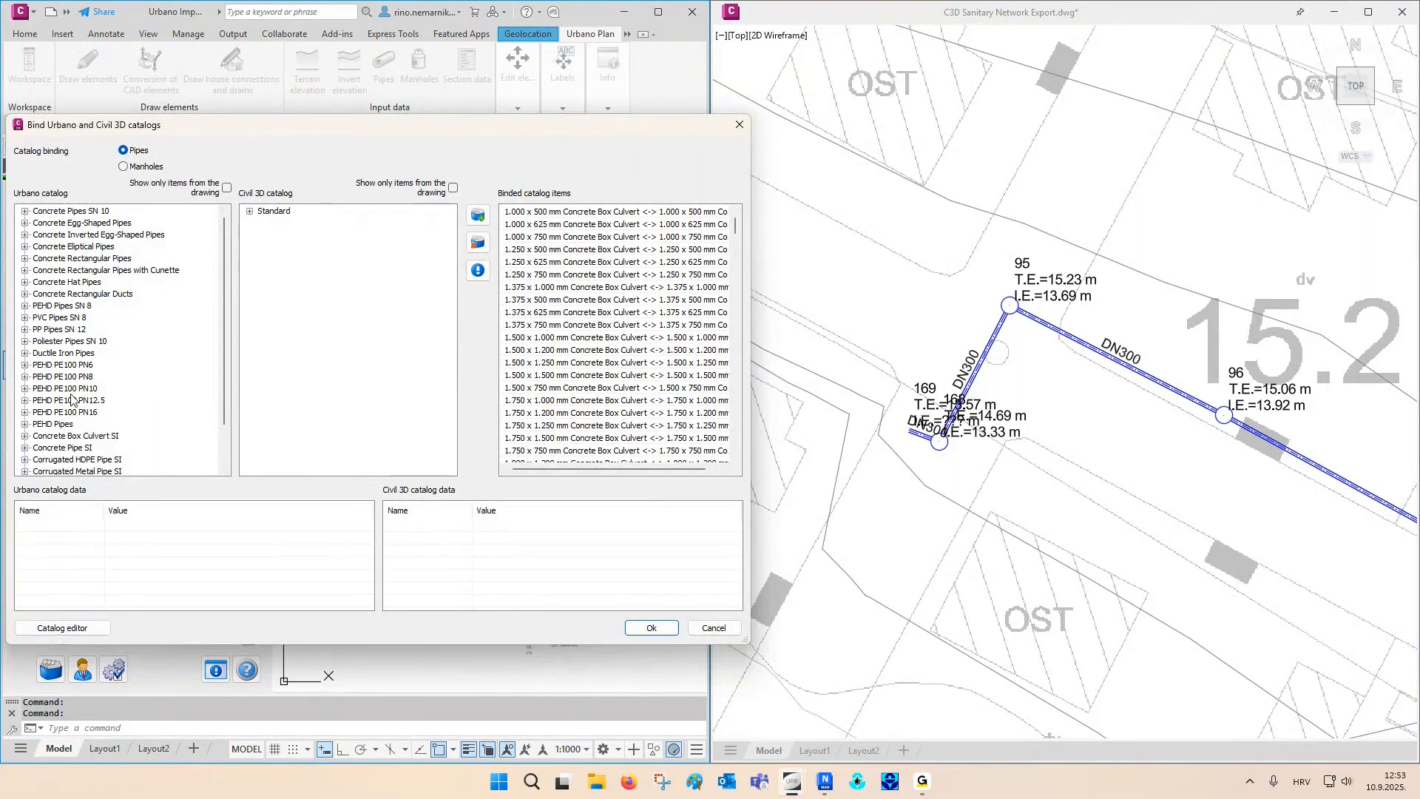
pyautogui.click(249, 212)
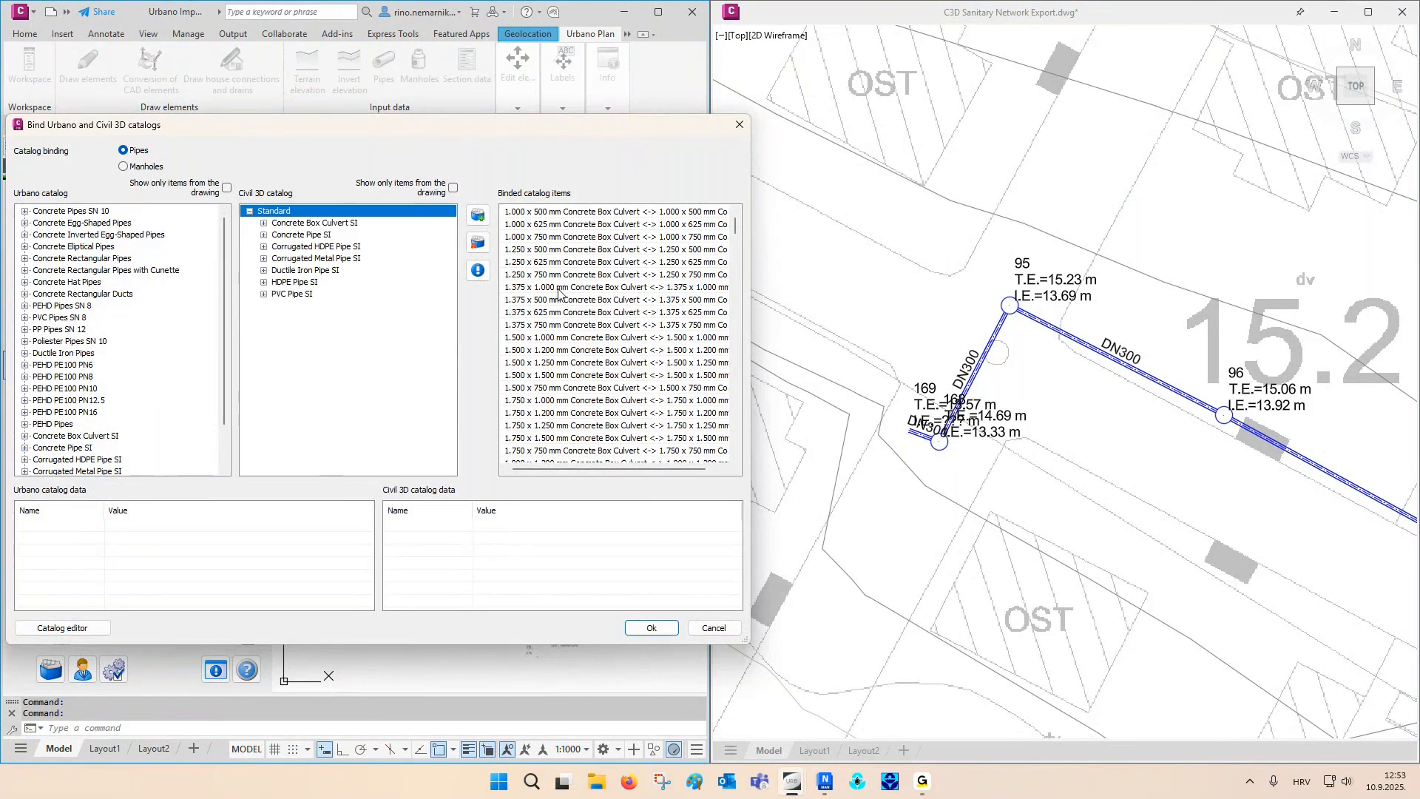
pyautogui.scroll(-10, 558, 292)
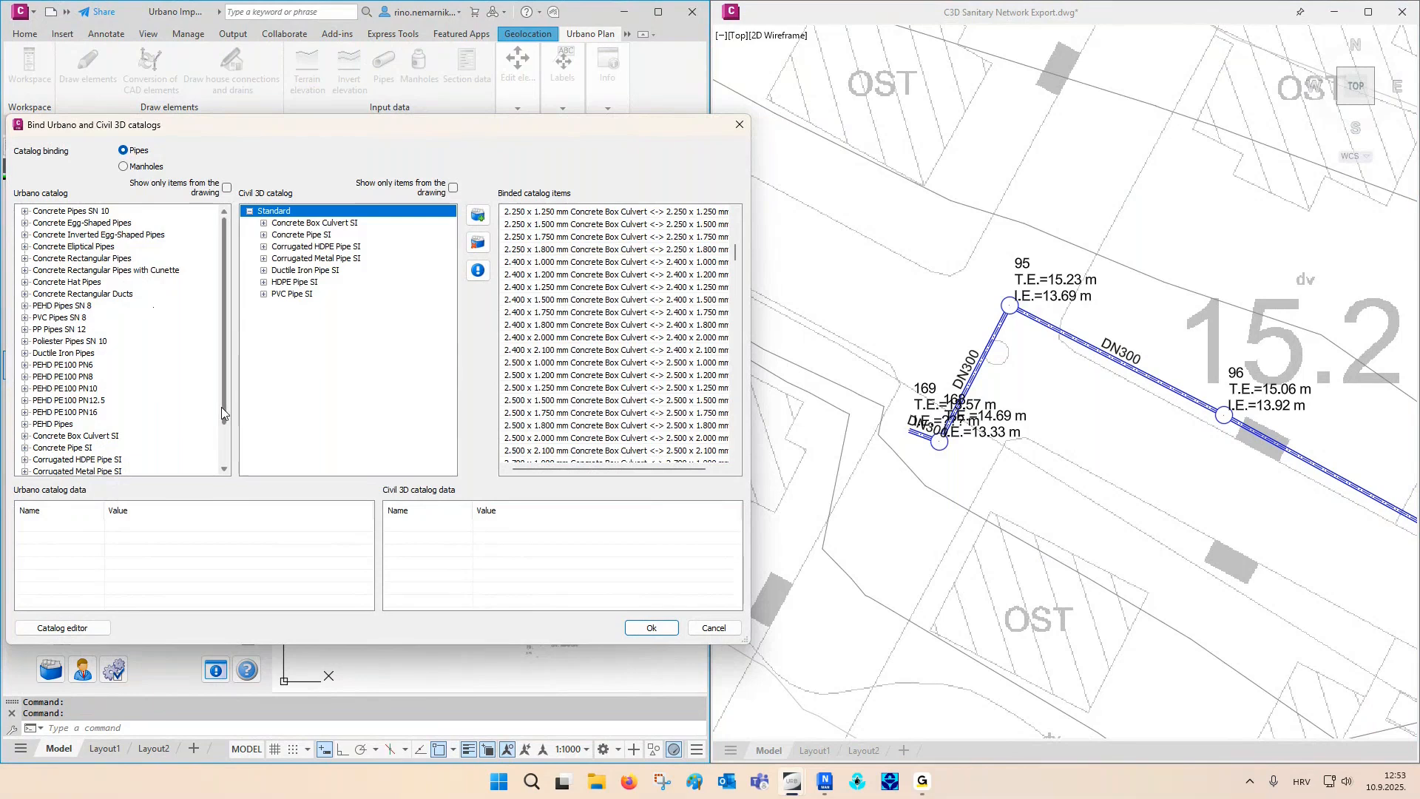
pyautogui.click(561, 389)
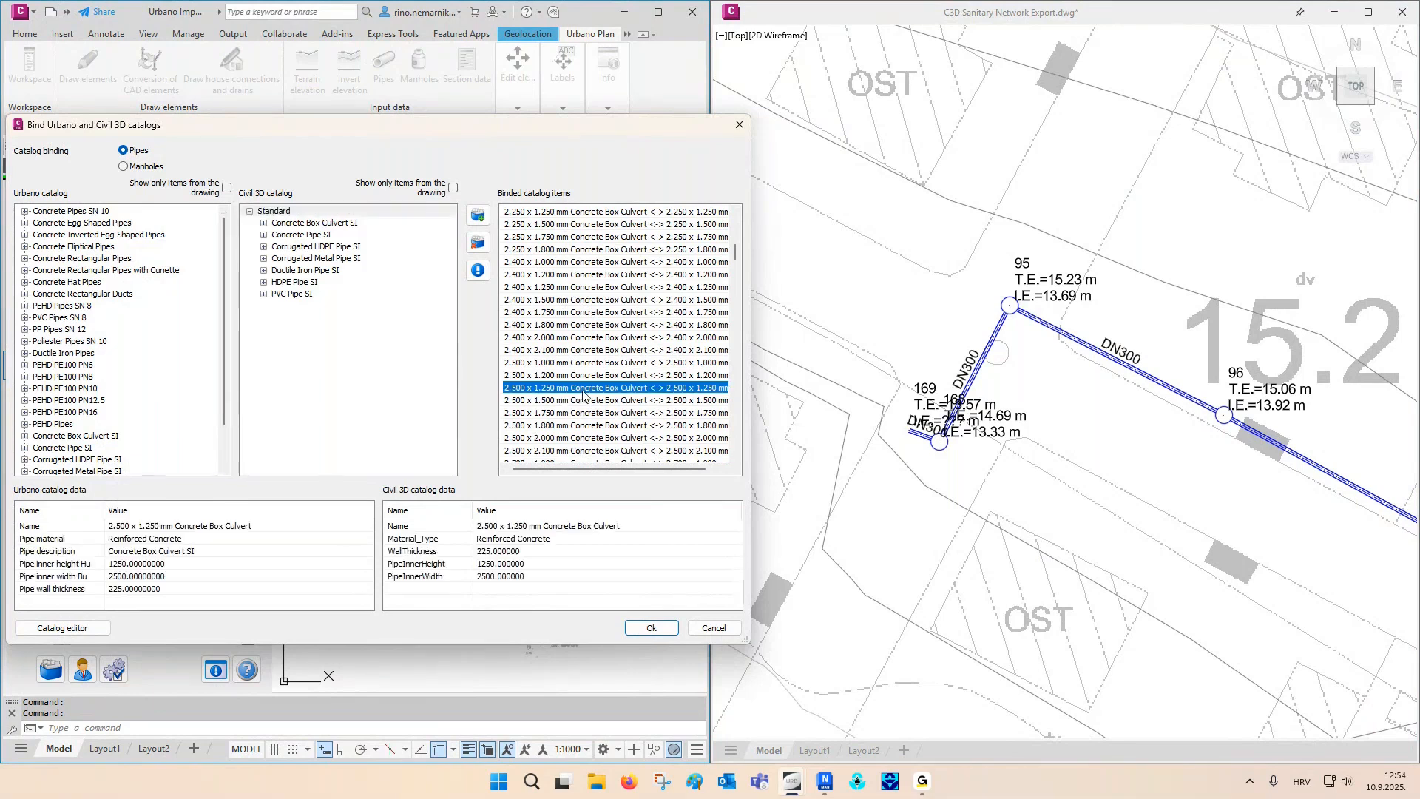
pyautogui.click(477, 270)
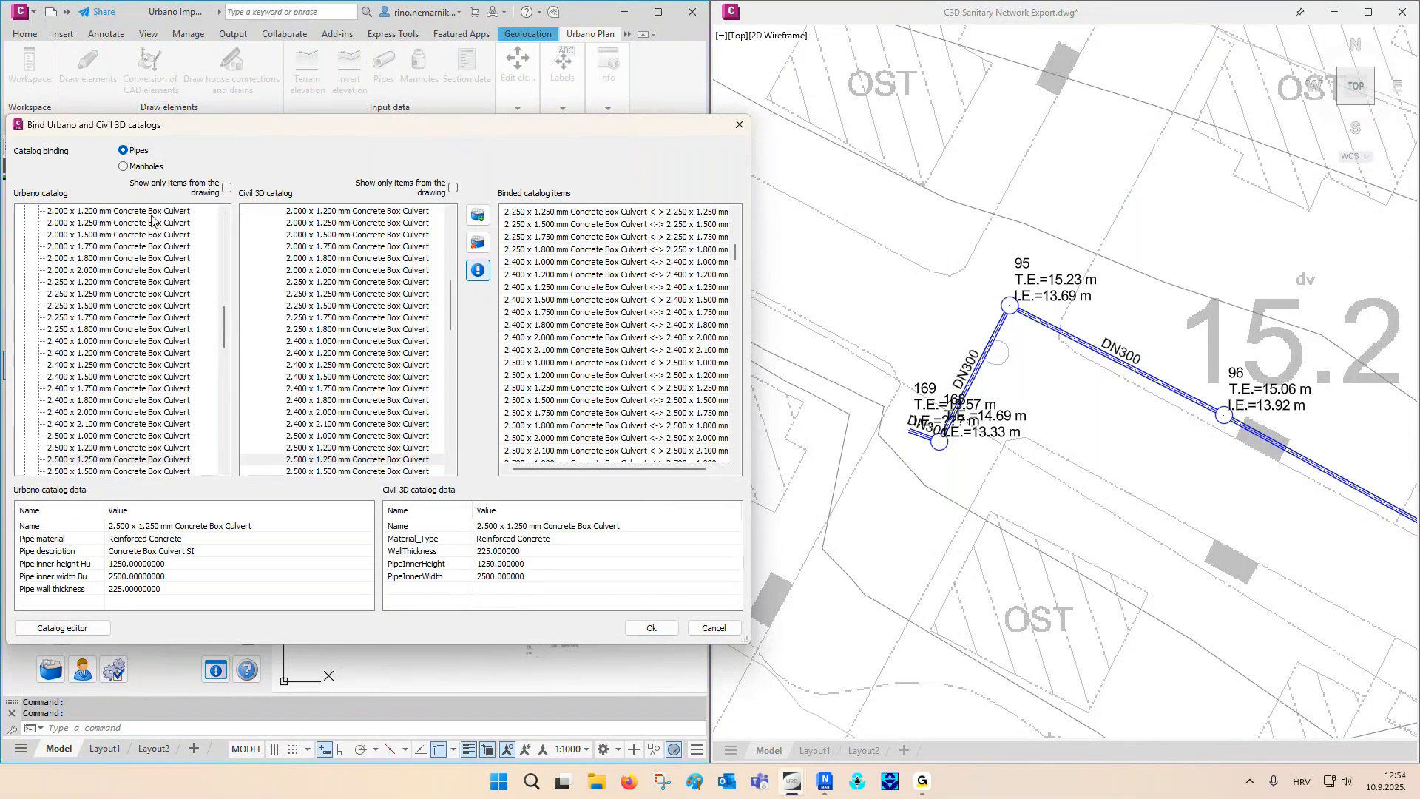
# - Locate the bound 1.400 mm Cylindrical Structure in both manhole catalogs, then close the catalog binding without changes
pyautogui.click(145, 167)
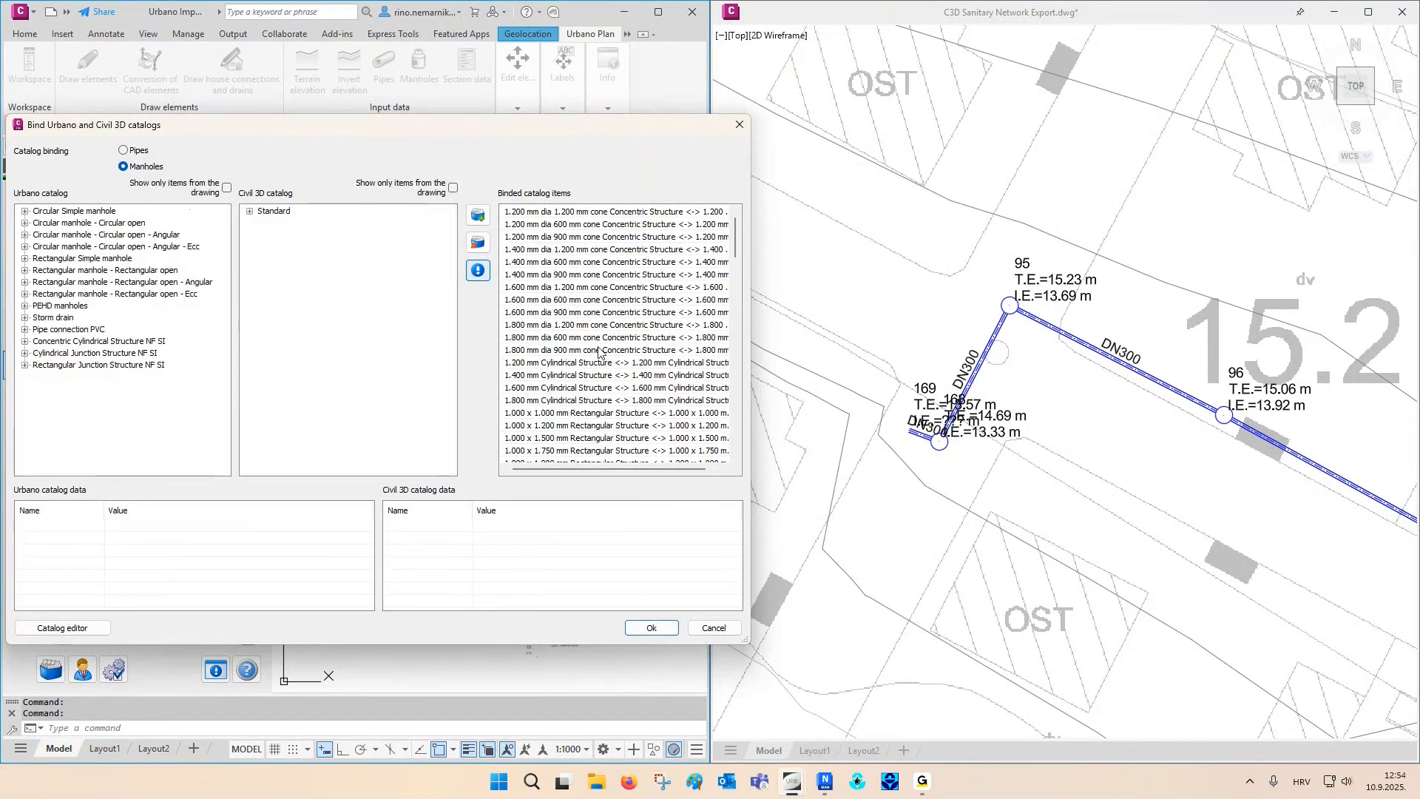
pyautogui.click(599, 376)
pyautogui.click(478, 271)
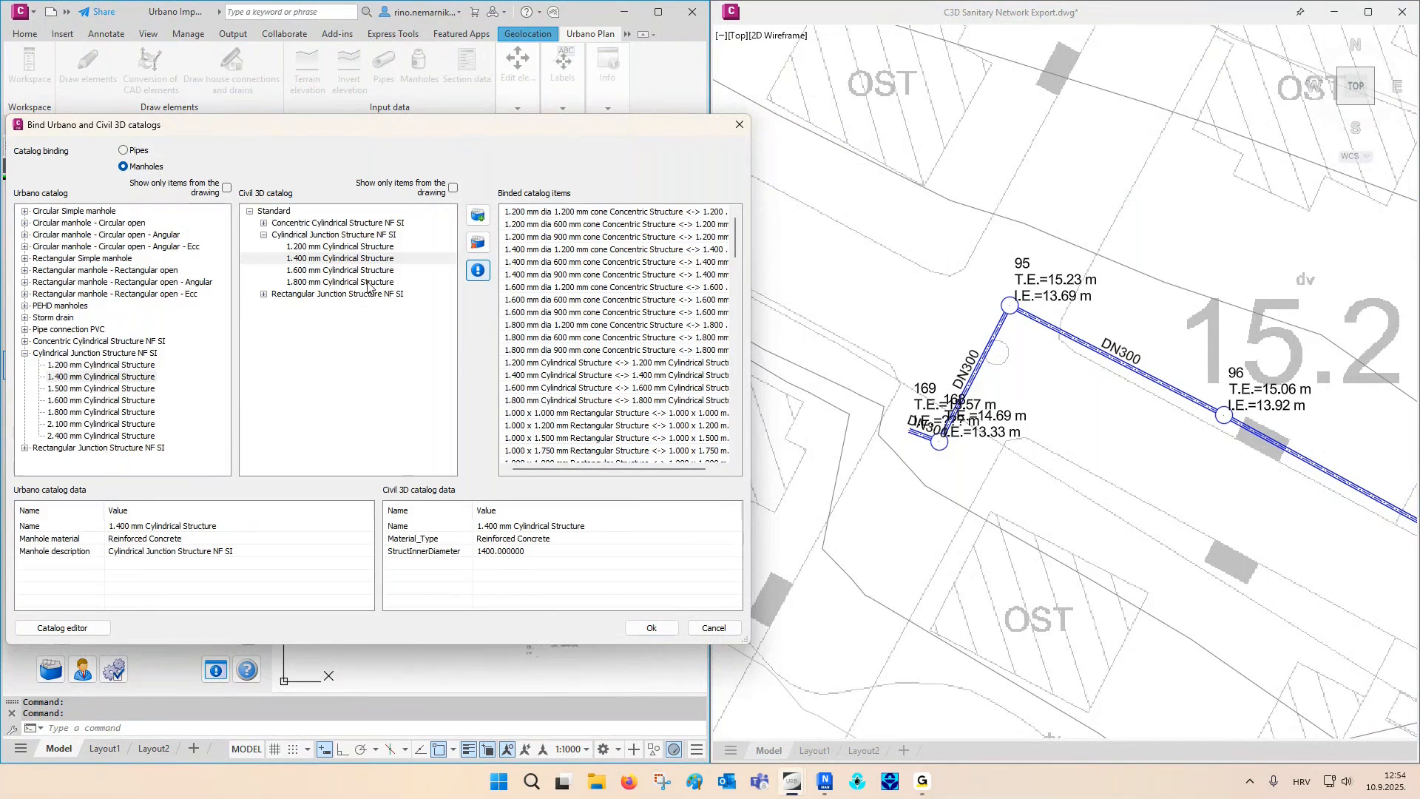
pyautogui.press('Escape')
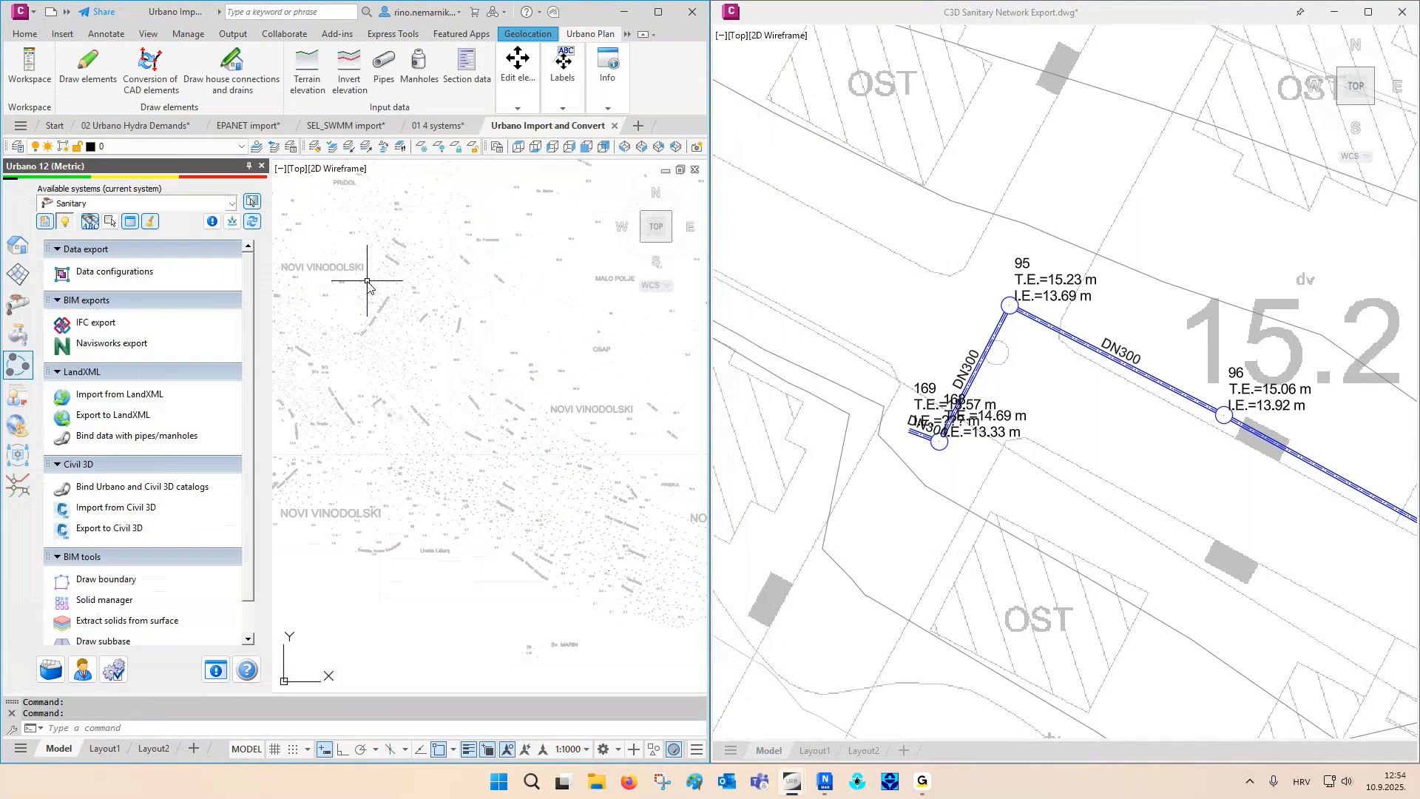
# - Start a Civil 3D import from C3D Sanitary Network Export.dwg and bind its Sanitary network to the Urbano Sanitary system
pyautogui.click(119, 507)
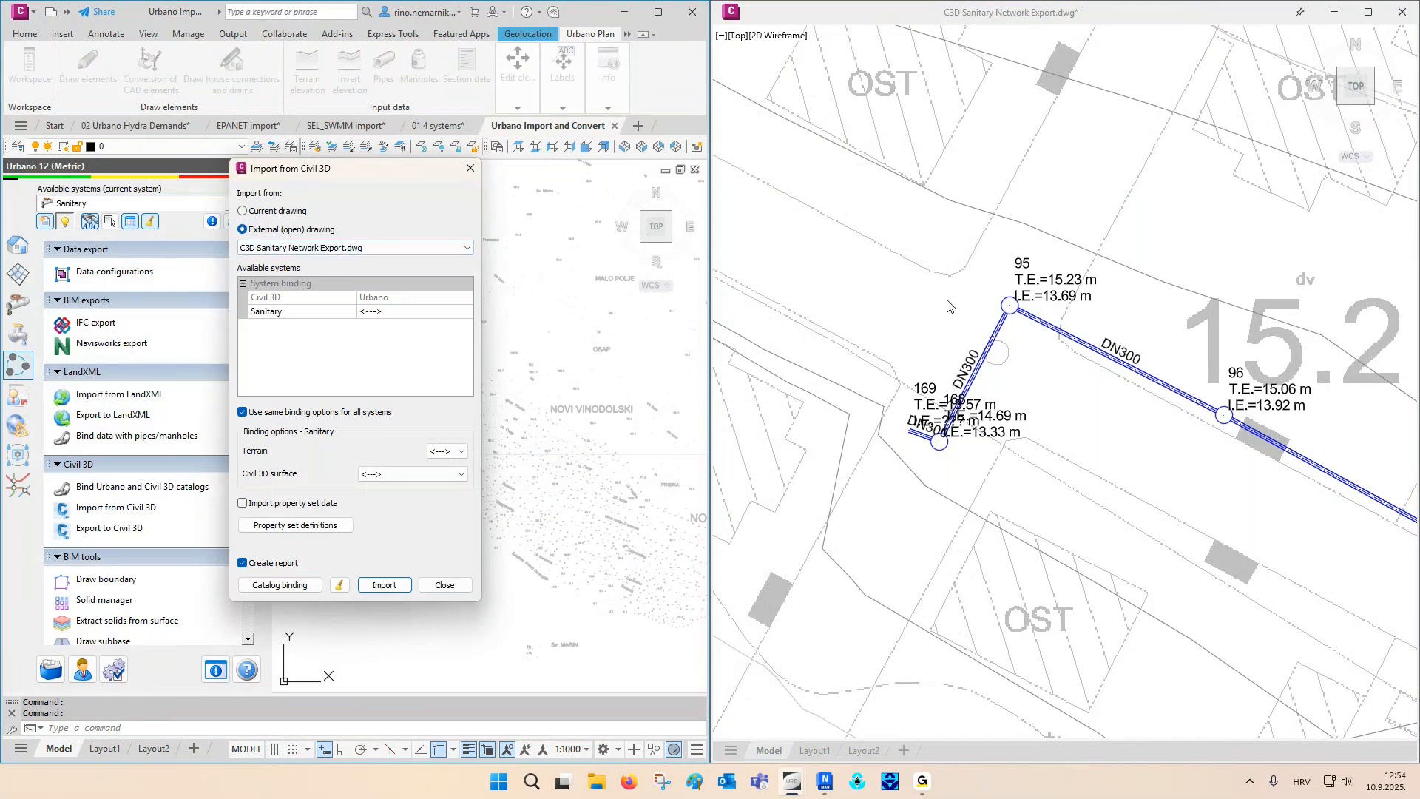
pyautogui.click(299, 314)
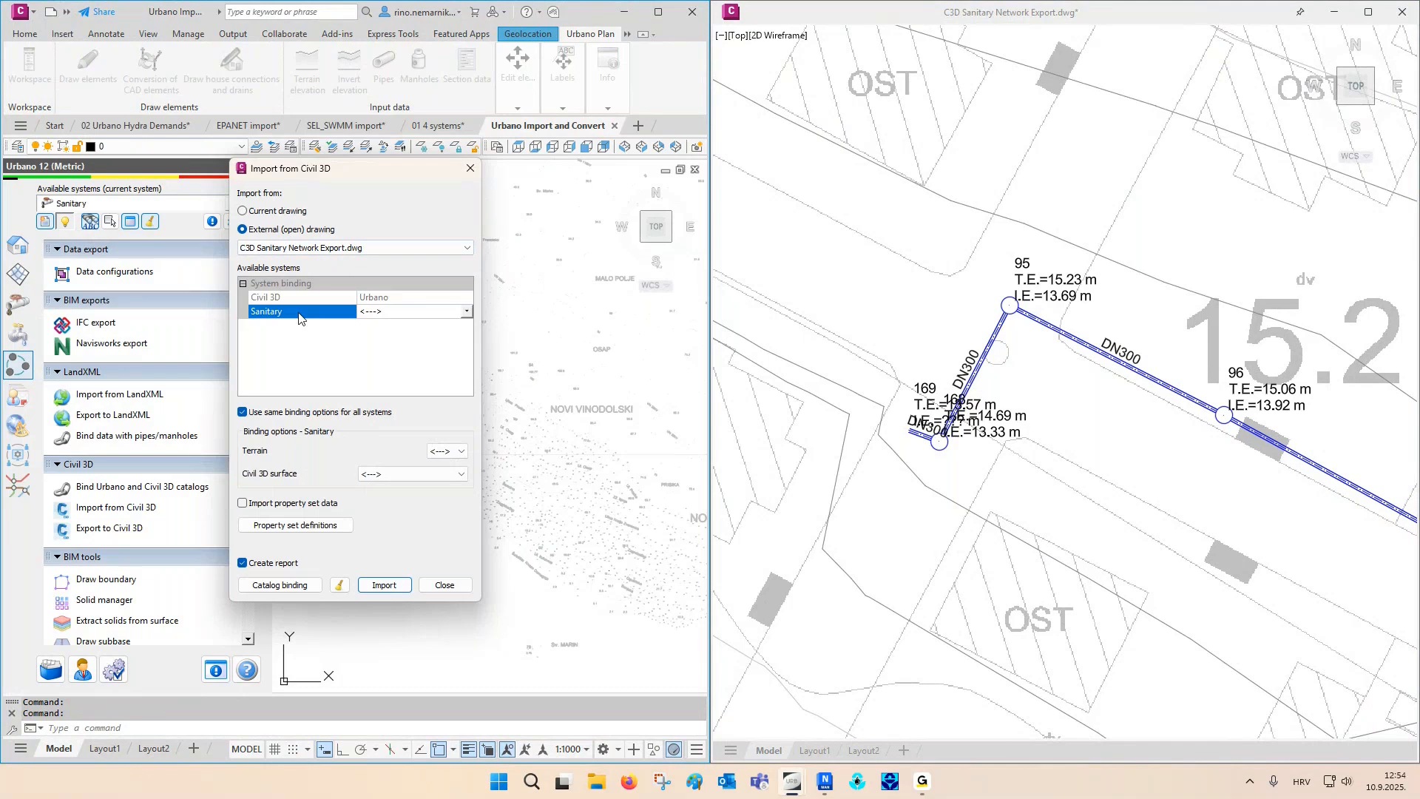
pyautogui.click(372, 314)
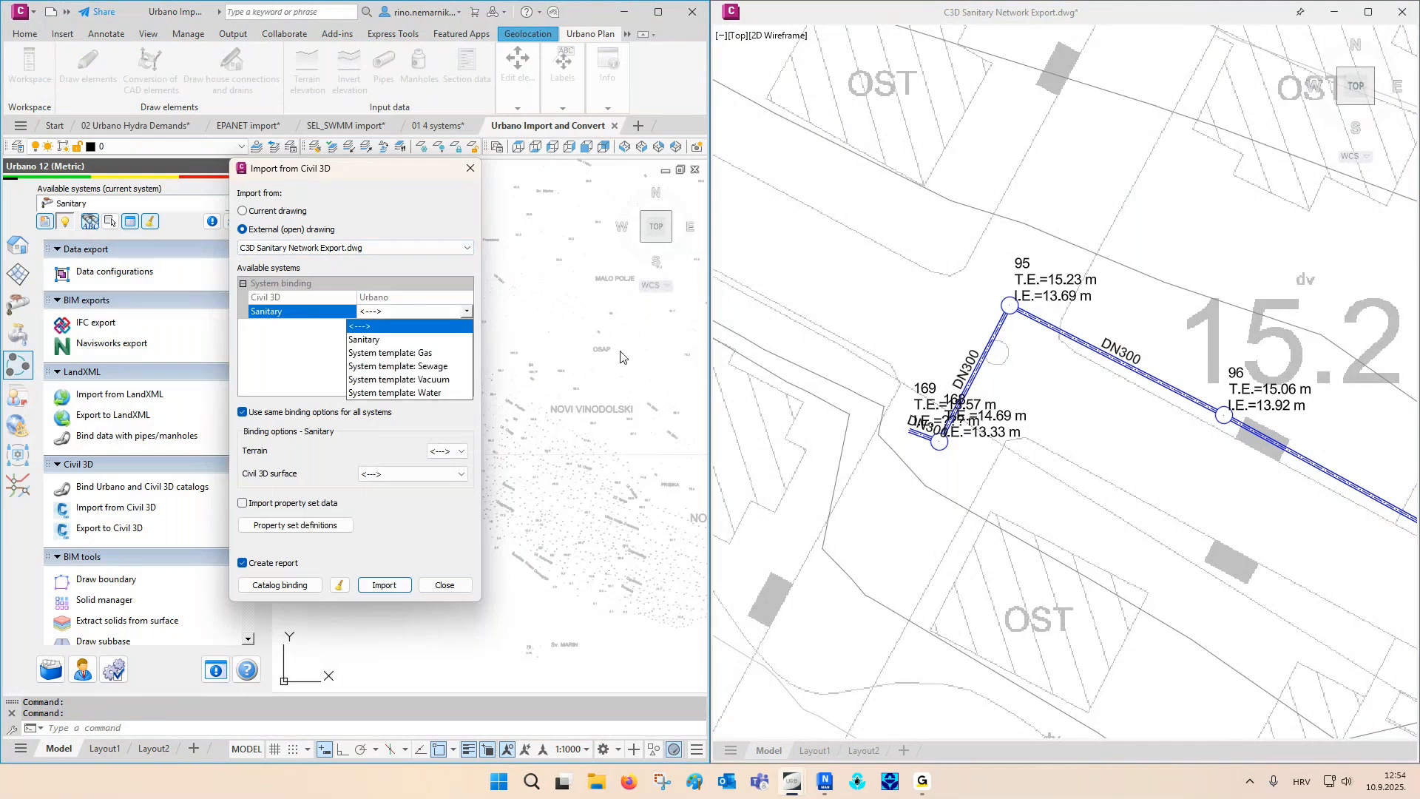
pyautogui.click(370, 340)
# - Set the import's binding options to terrain 1 and the Civil 3D surface Novi
pyautogui.click(446, 451)
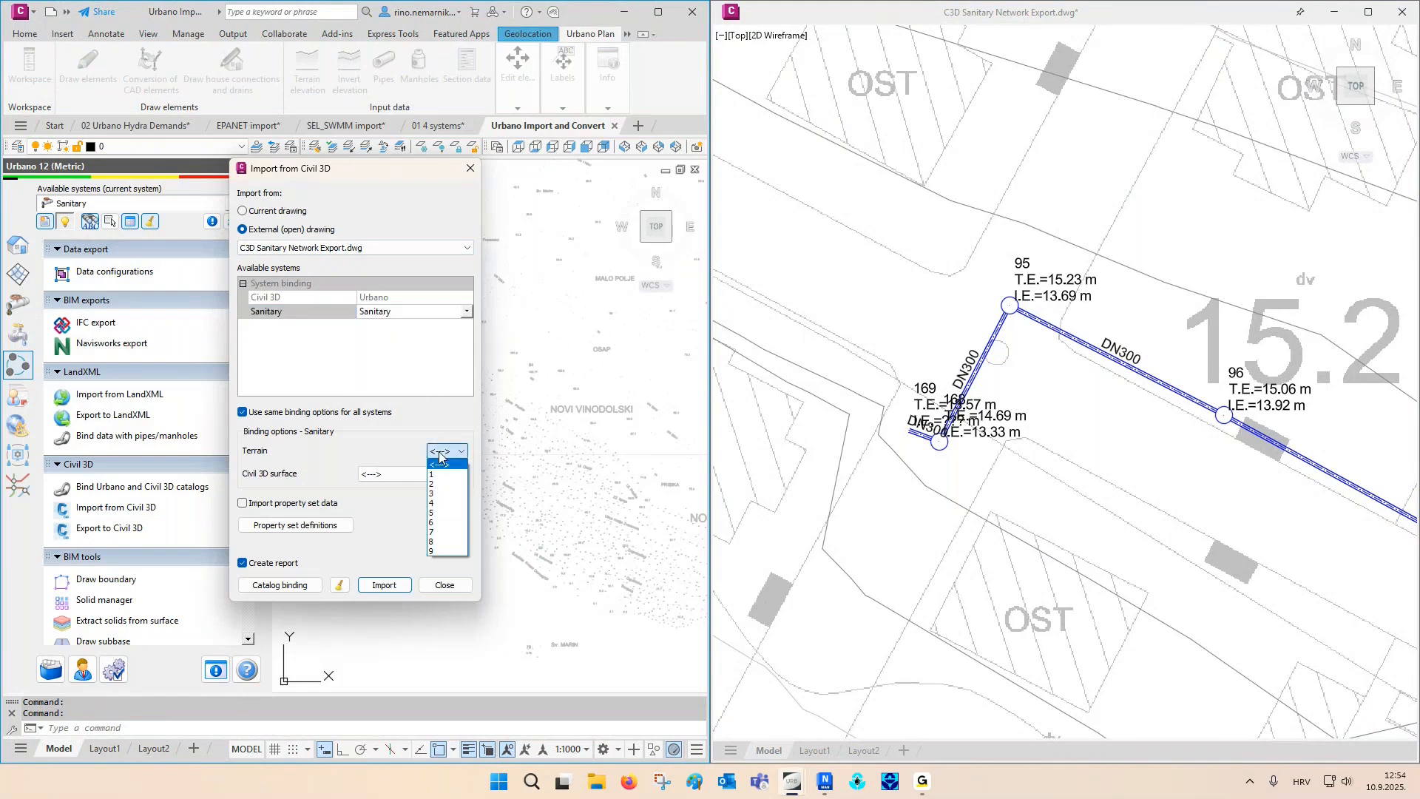
pyautogui.click(442, 474)
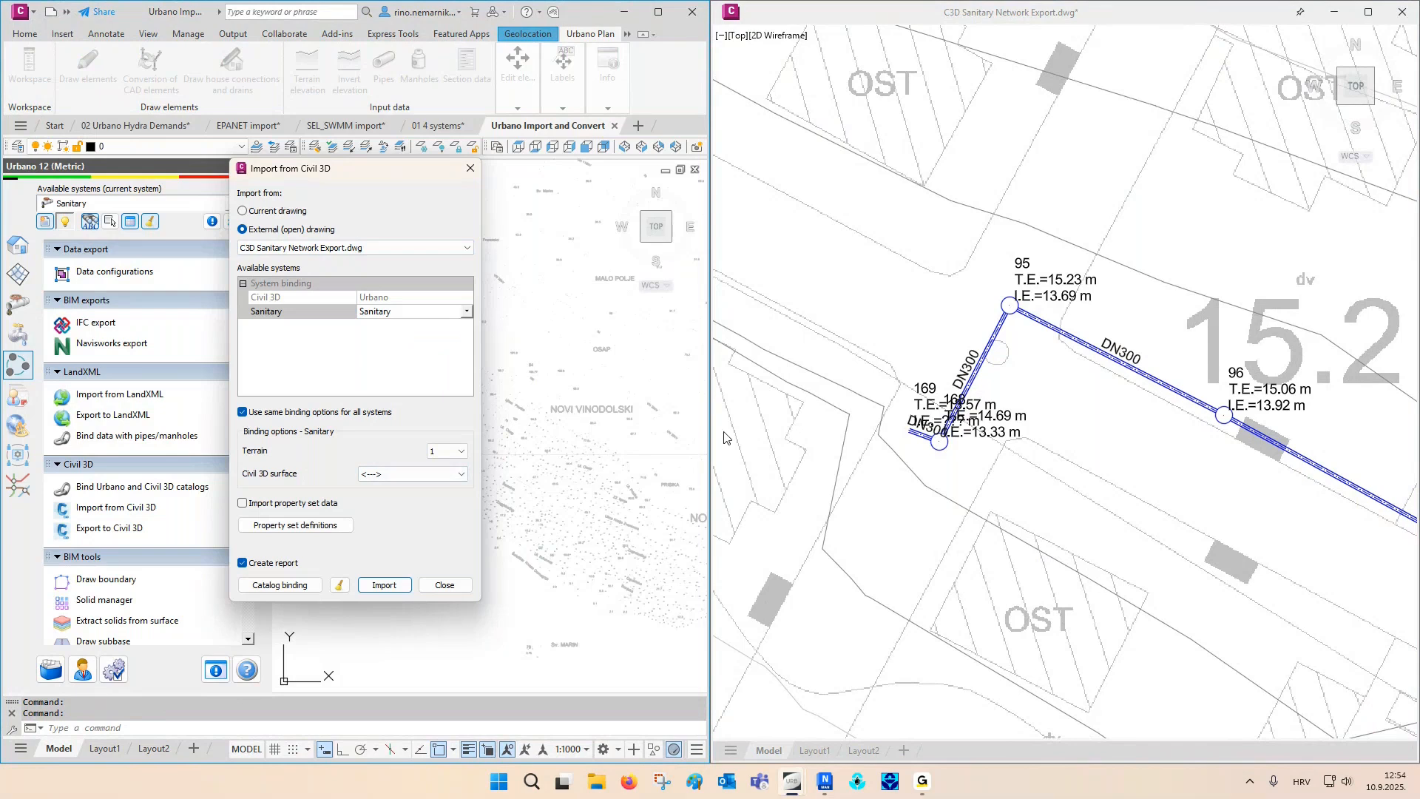
pyautogui.click(461, 473)
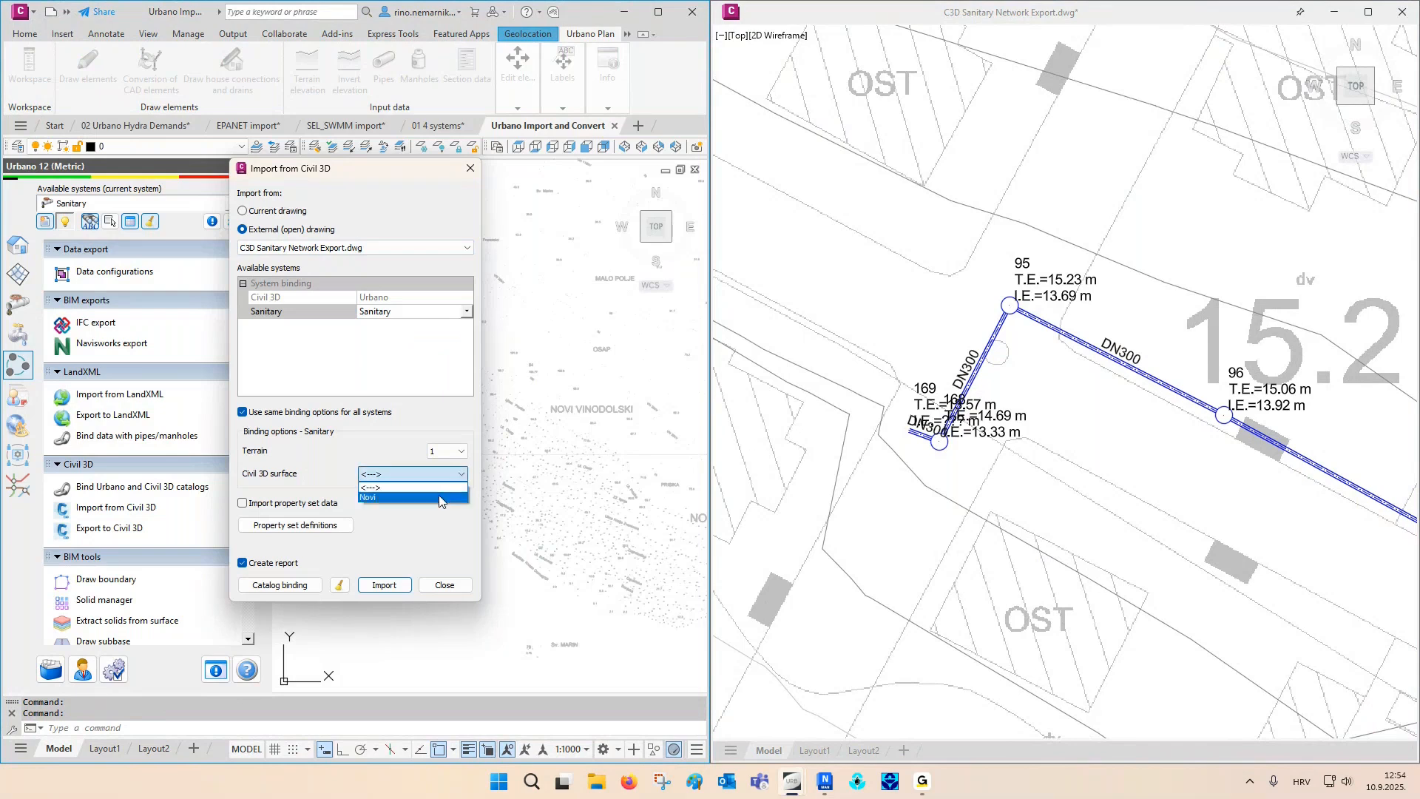
pyautogui.click(439, 495)
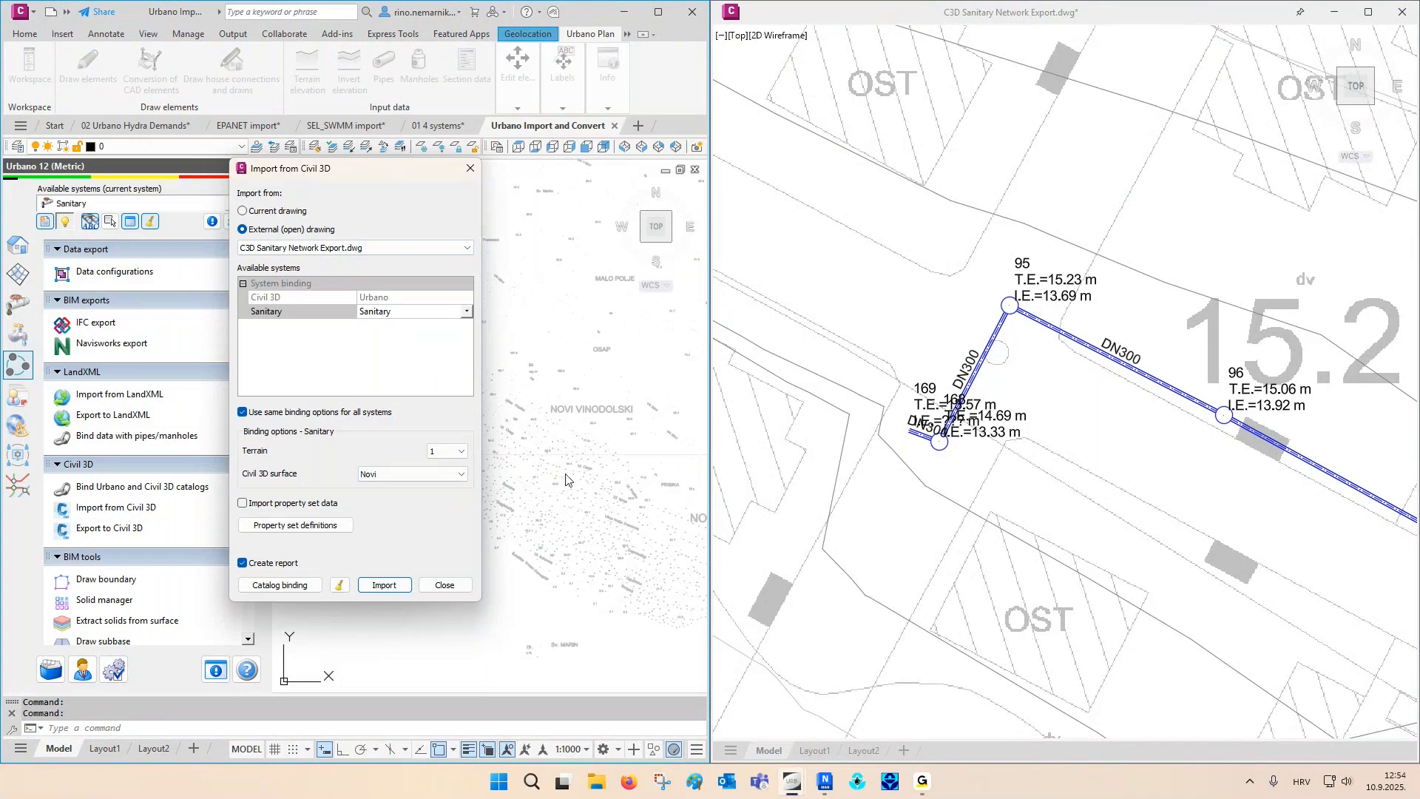
# - Import the Sanitary network into the Urbano drawing and close the import dialog
pyautogui.click(392, 585)
pyautogui.click(393, 563)
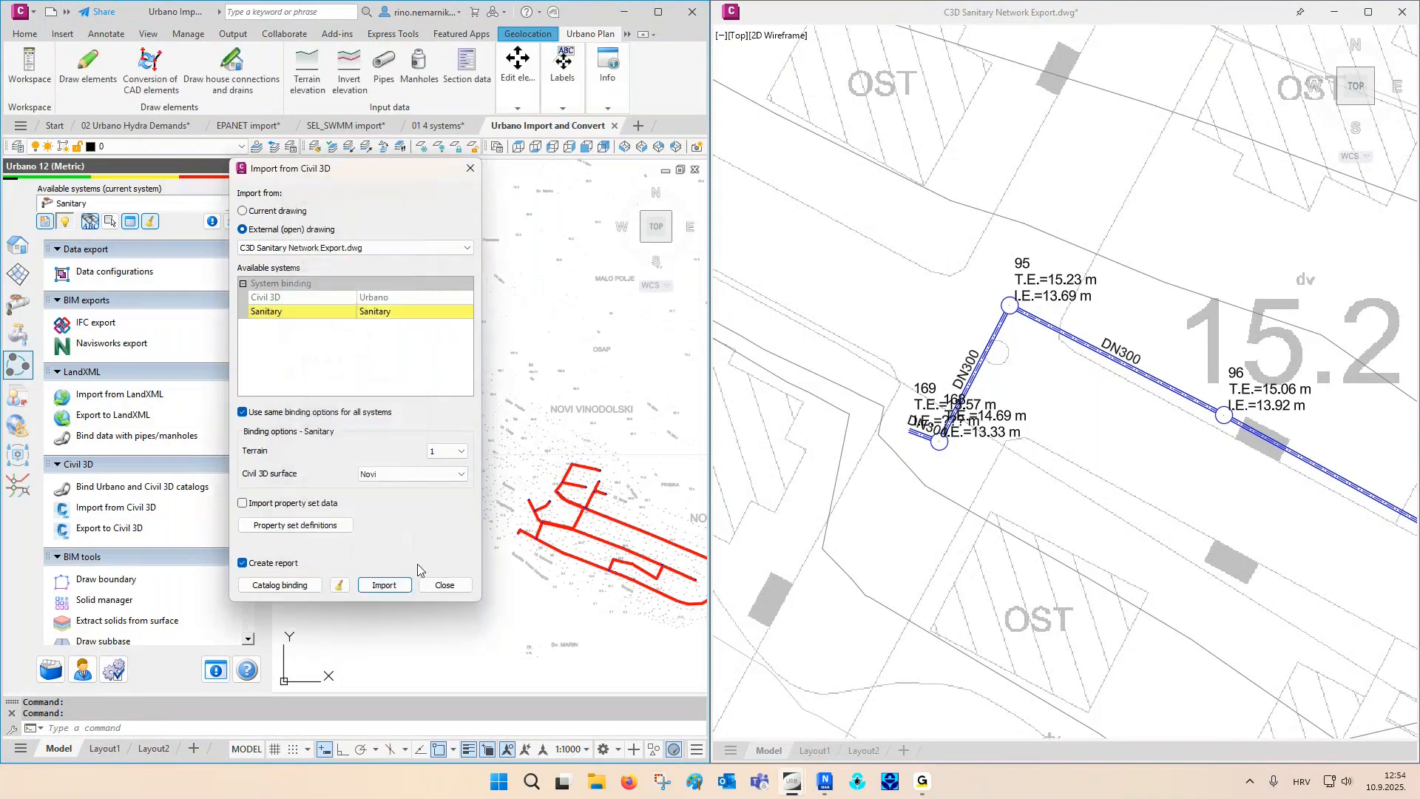
pyautogui.click(444, 584)
# - Label the imported sanitary network with node names and elevations and DN300 section diameters
pyautogui.scroll(8, 553, 572)
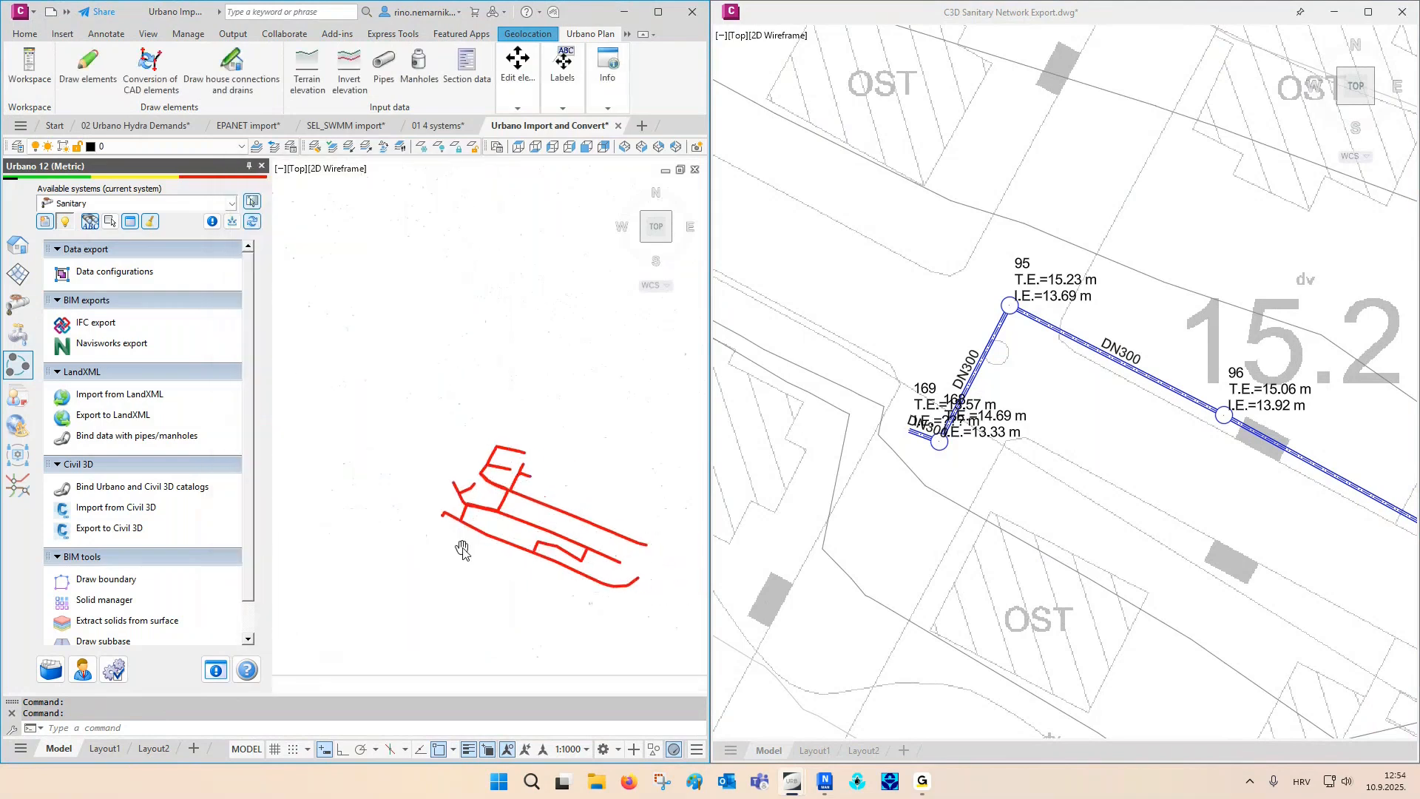
pyautogui.scroll(2, 468, 508)
pyautogui.moveTo(469, 509); pyautogui.dragTo(379, 489, button='middle')
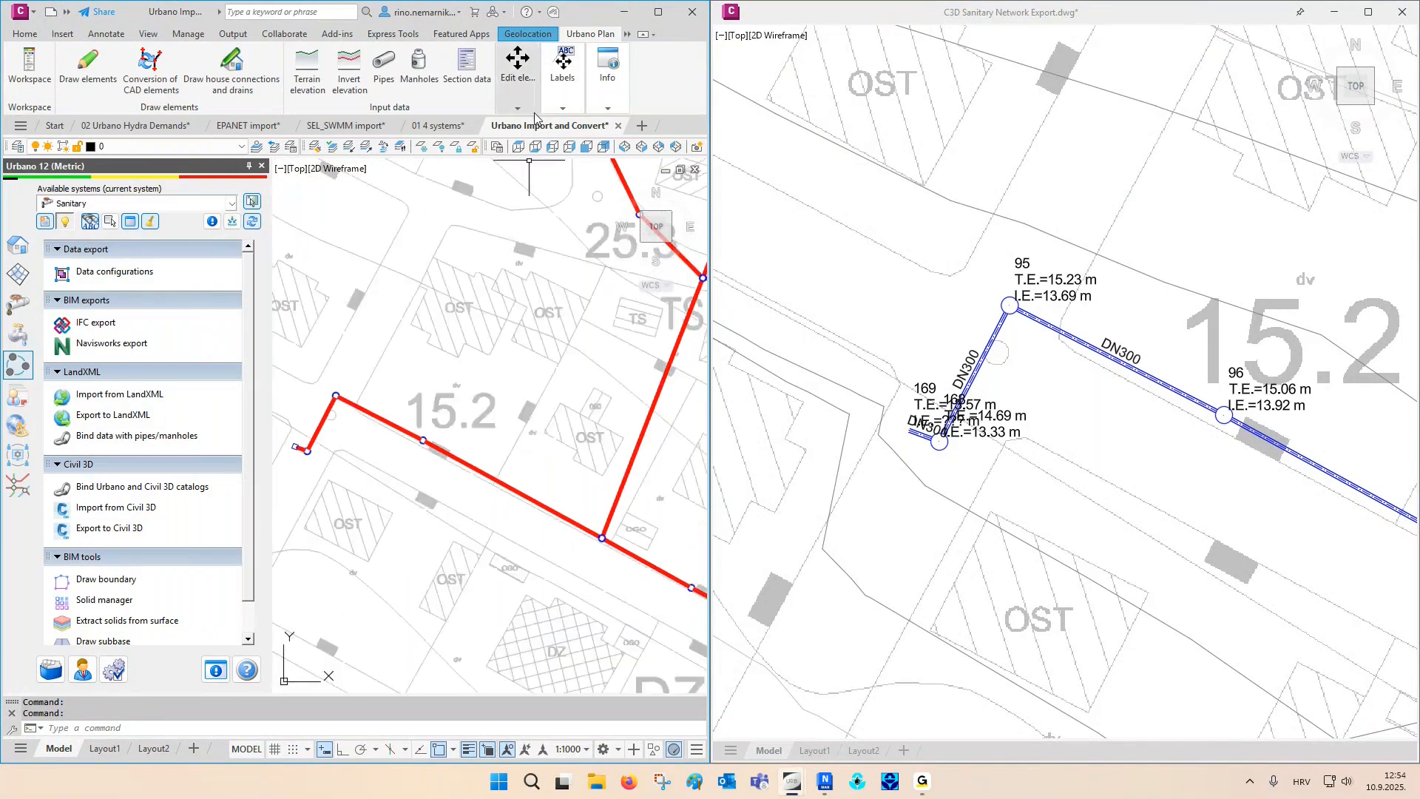
pyautogui.click(559, 108)
pyautogui.click(664, 153)
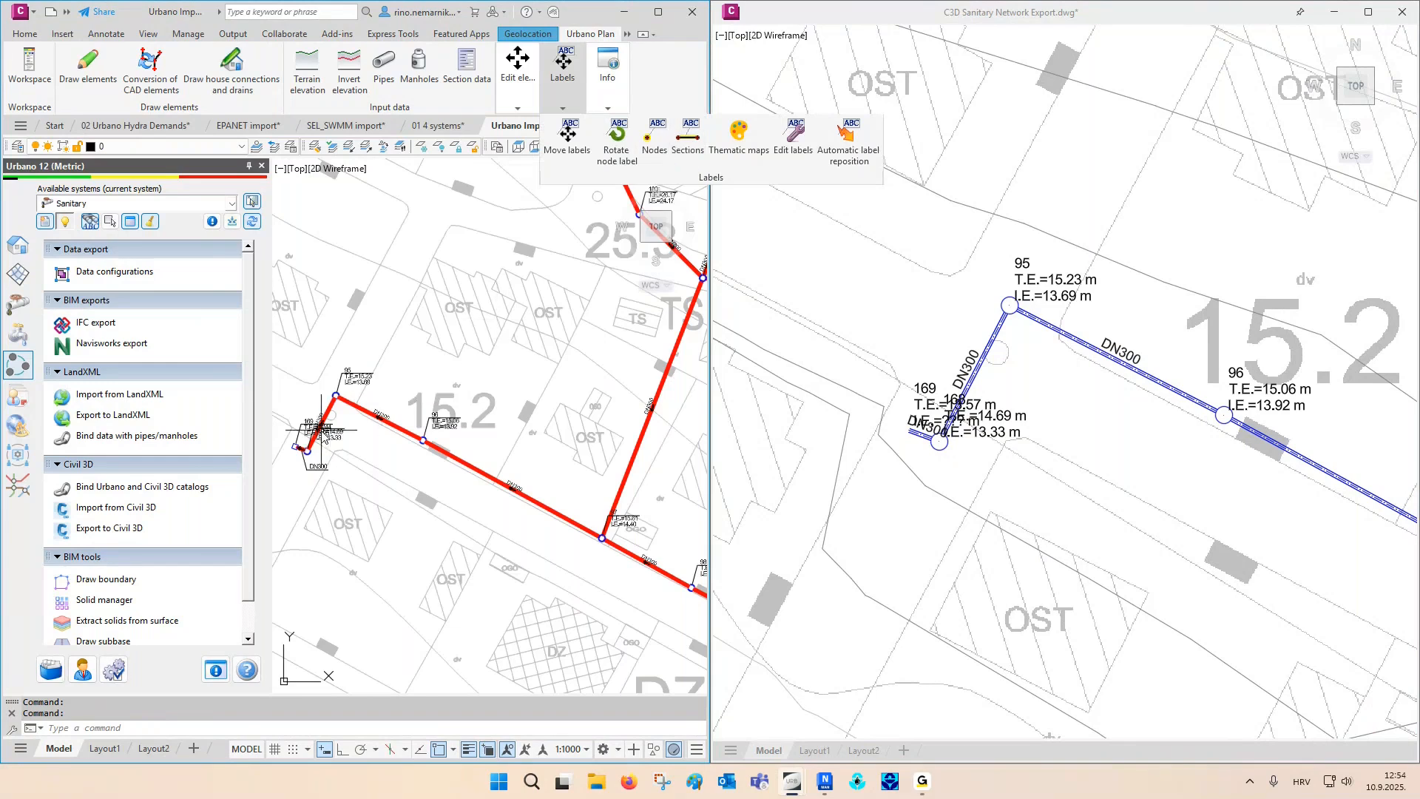
# - Reposition the section and node labels automatically, using a 0.5 buffer around labels, to clear overlaps in the imported sanitary network
pyautogui.scroll(5, 318, 437)
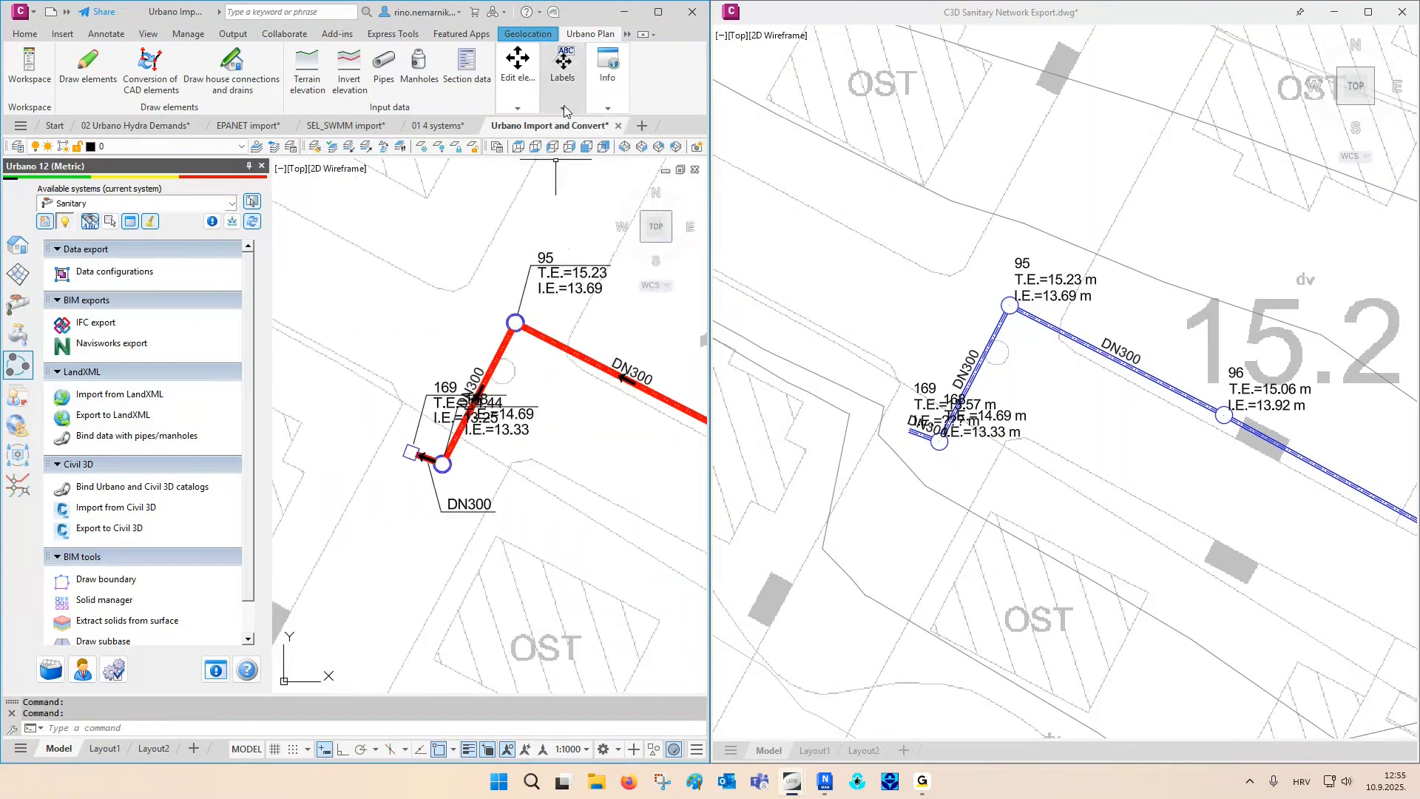
pyautogui.click(562, 68)
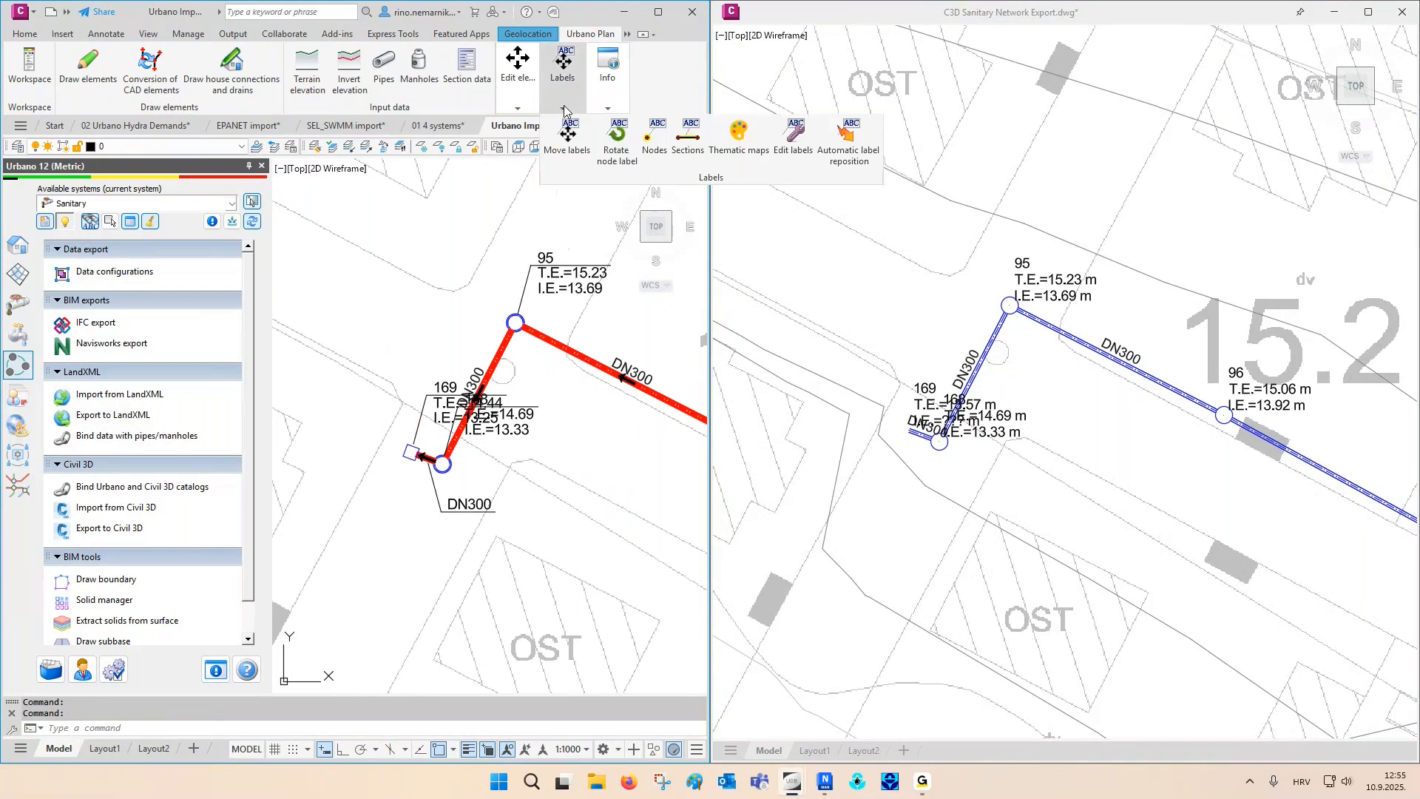
pyautogui.click(832, 152)
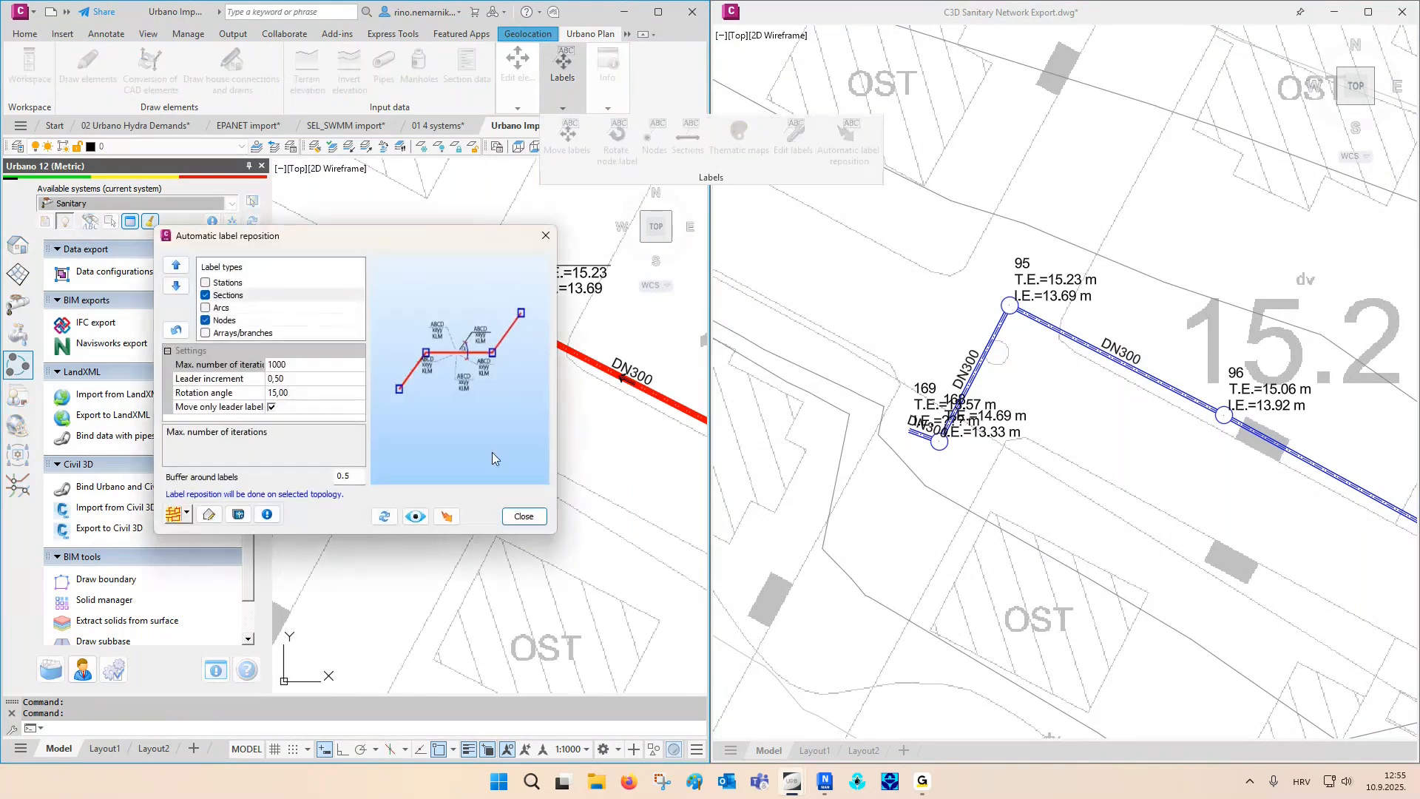
pyautogui.click(446, 515)
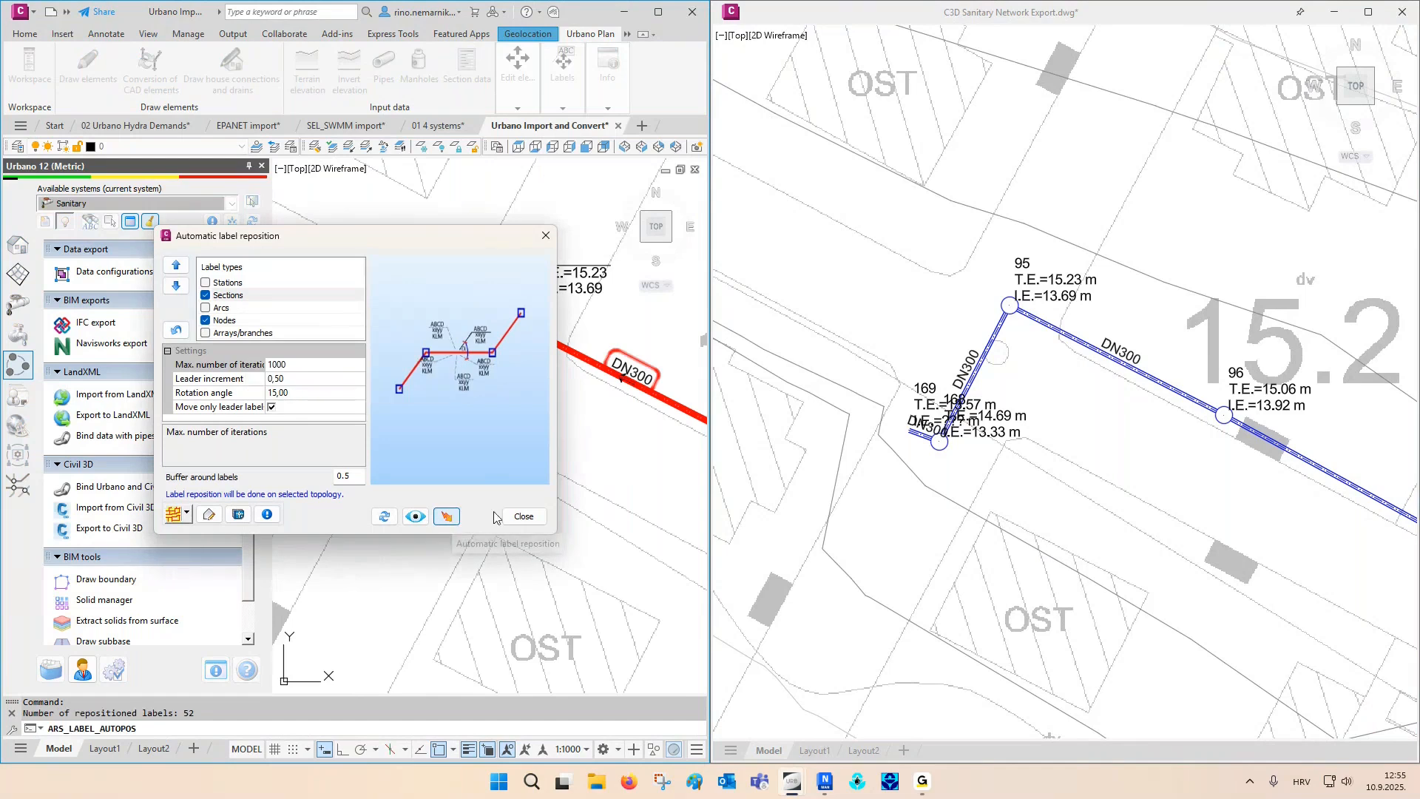
pyautogui.click(523, 515)
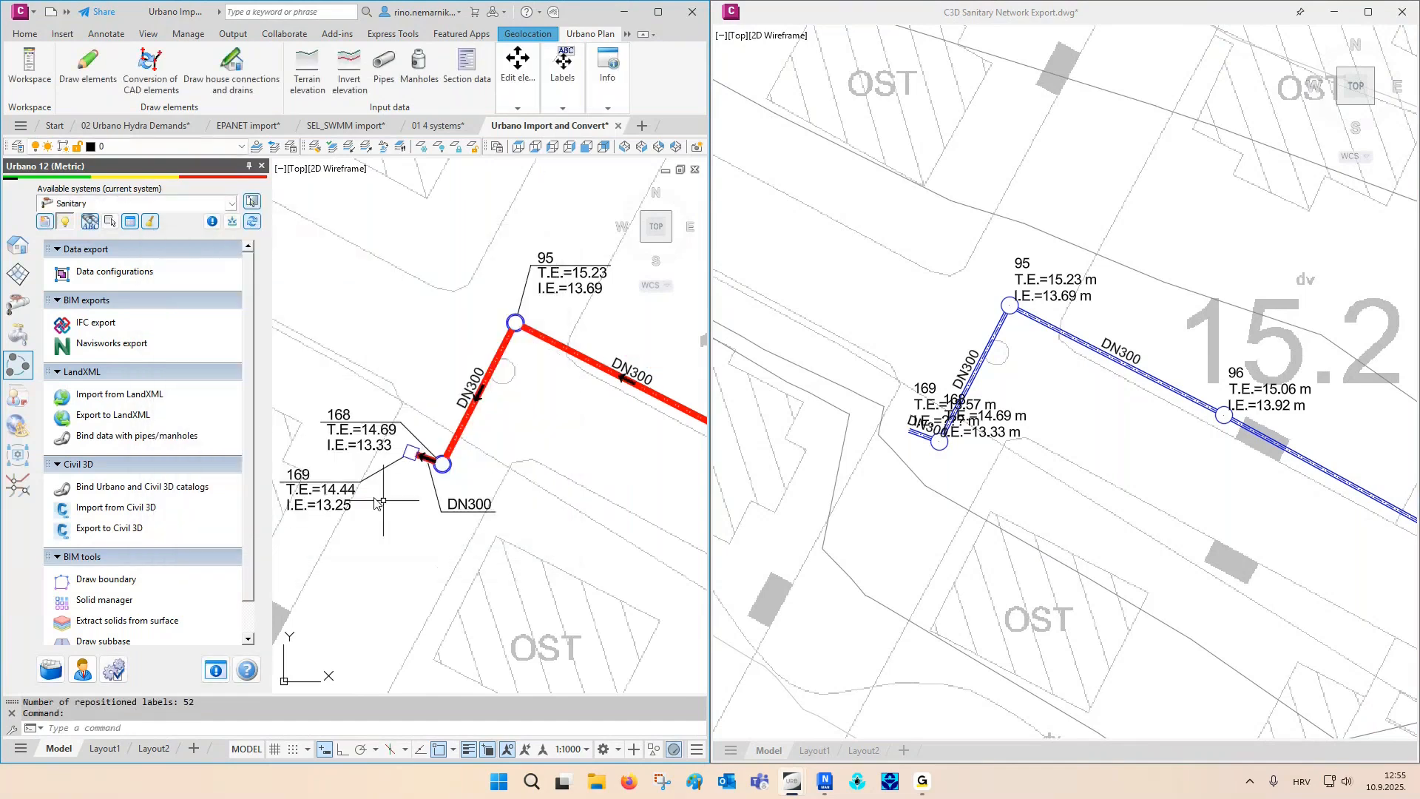
# - Check the number of repositioned labels and examine the new label positions around nodes 95, 168, 169 and 96
pyautogui.moveTo(454, 432); pyautogui.dragTo(470, 432, button='middle')
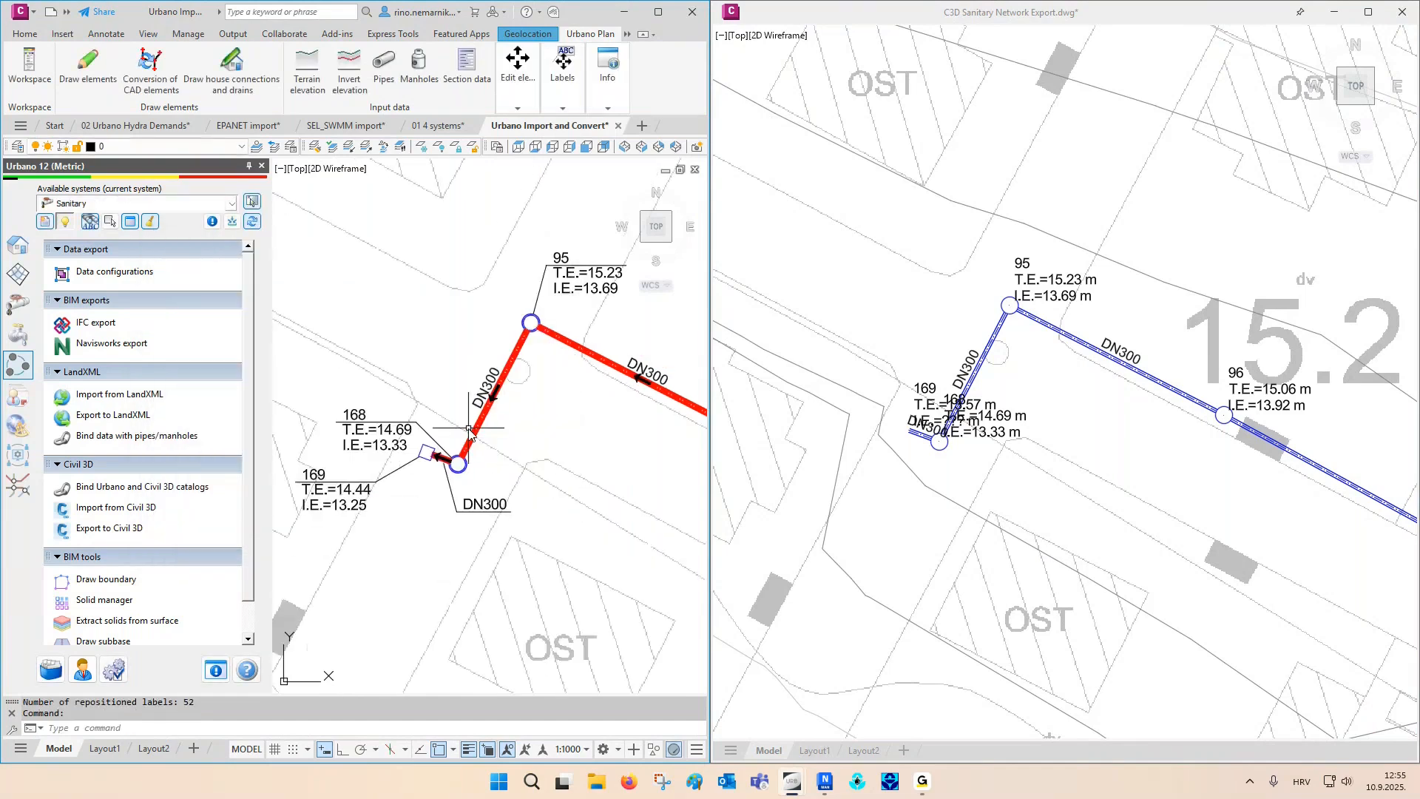
pyautogui.doubleClick(188, 702)
pyautogui.press('Escape')
pyautogui.press('Escape')
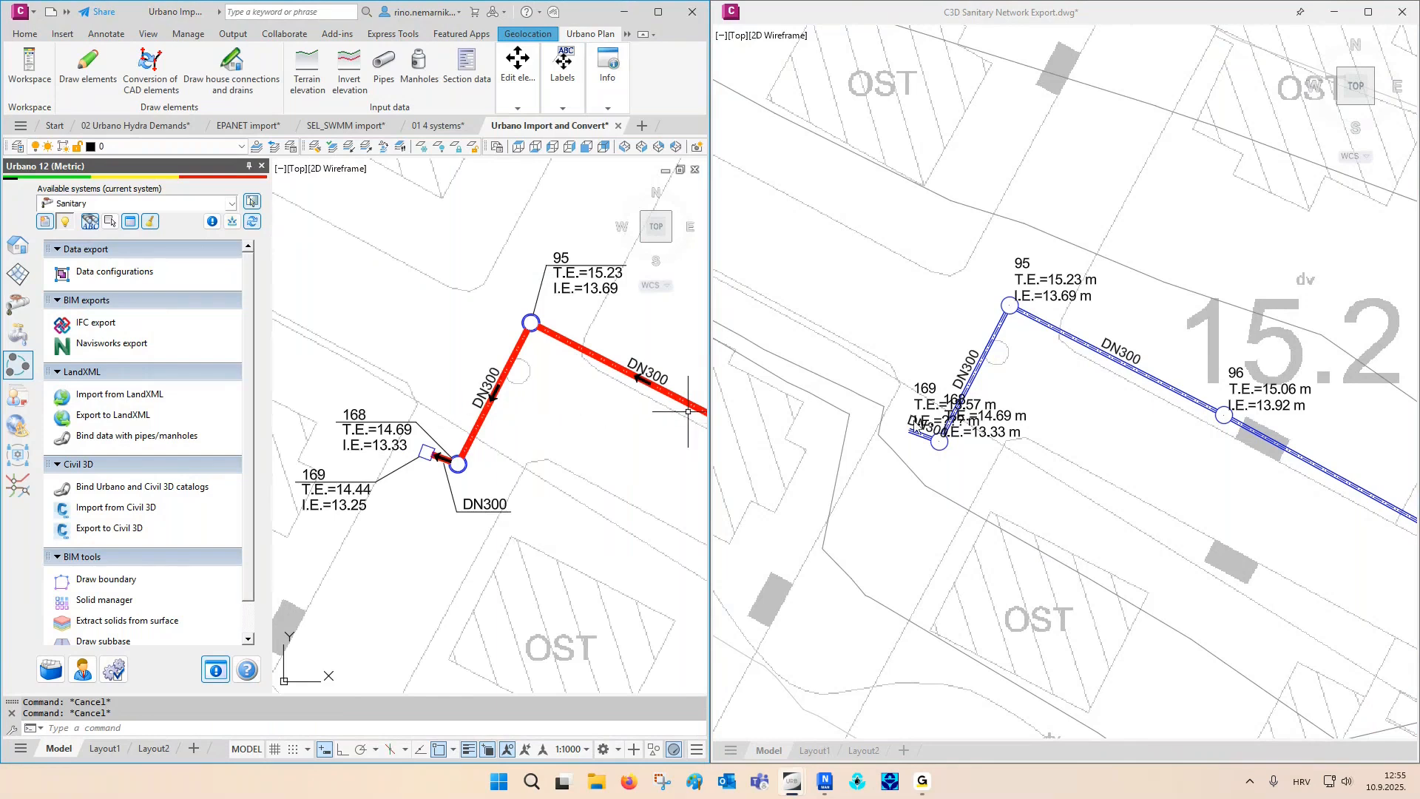
pyautogui.moveTo(581, 399); pyautogui.dragTo(545, 395, button='middle')
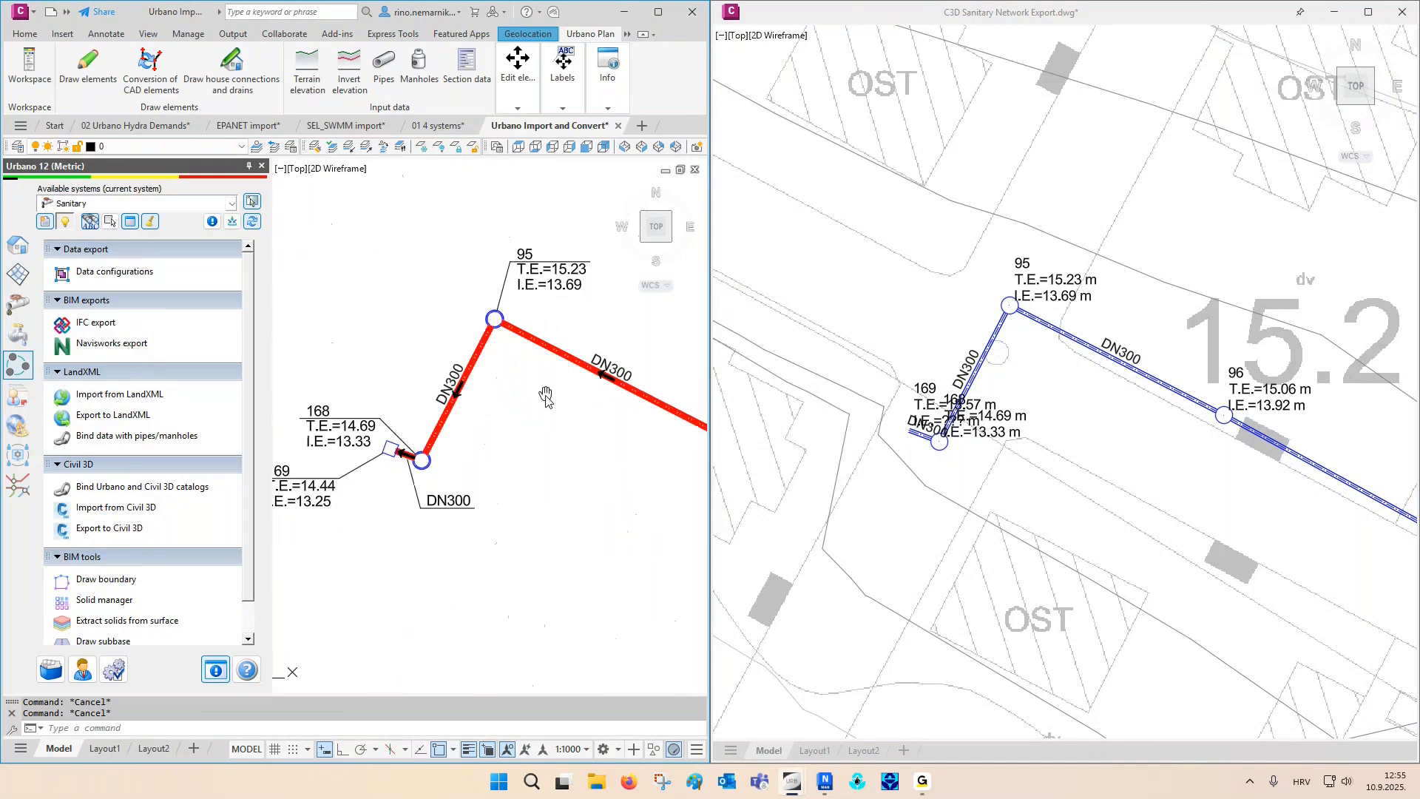
pyautogui.scroll(-2, 521, 399)
pyautogui.scroll(4, 496, 409)
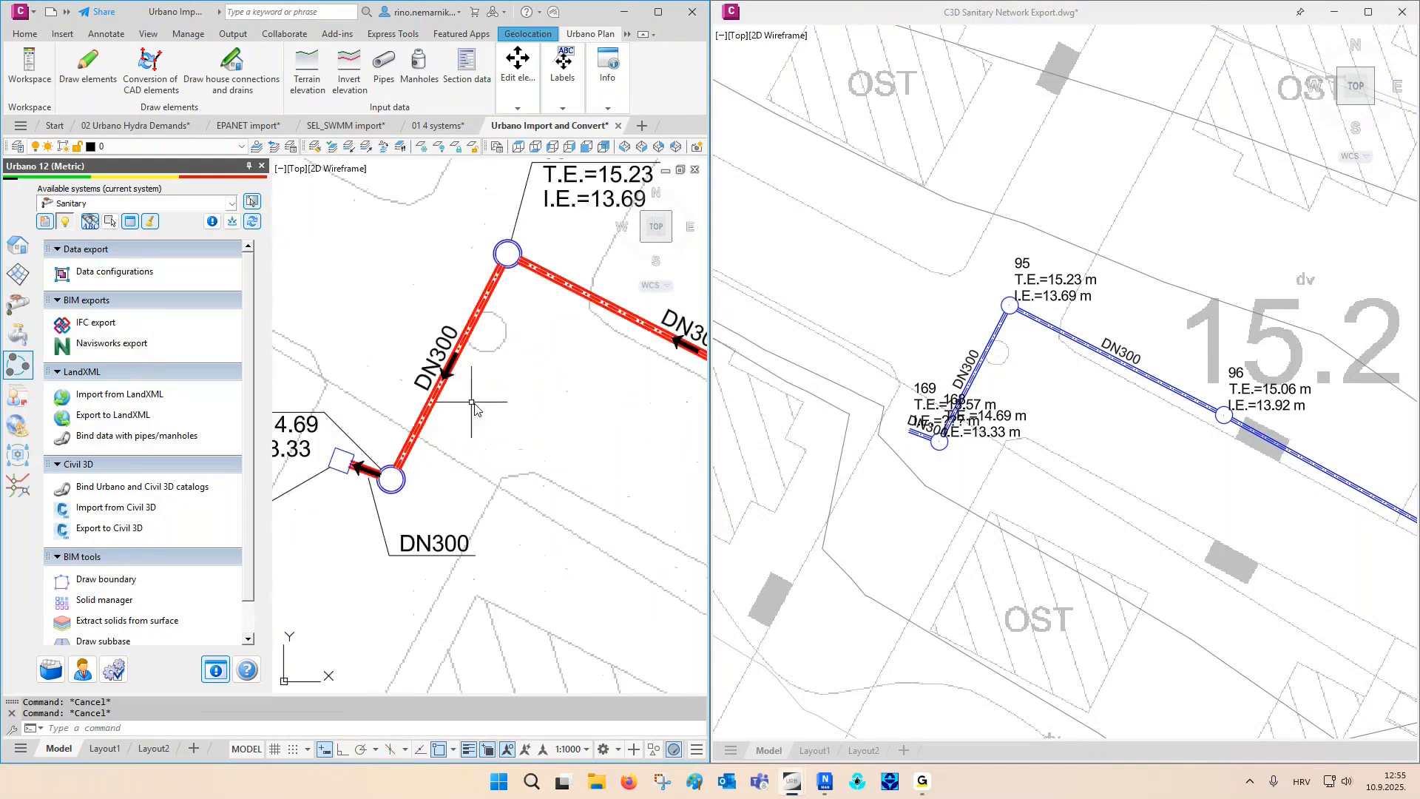
pyautogui.scroll(-2, 441, 360)
pyautogui.moveTo(600, 385); pyautogui.dragTo(419, 339, button='middle')
pyautogui.scroll(-2, 419, 338)
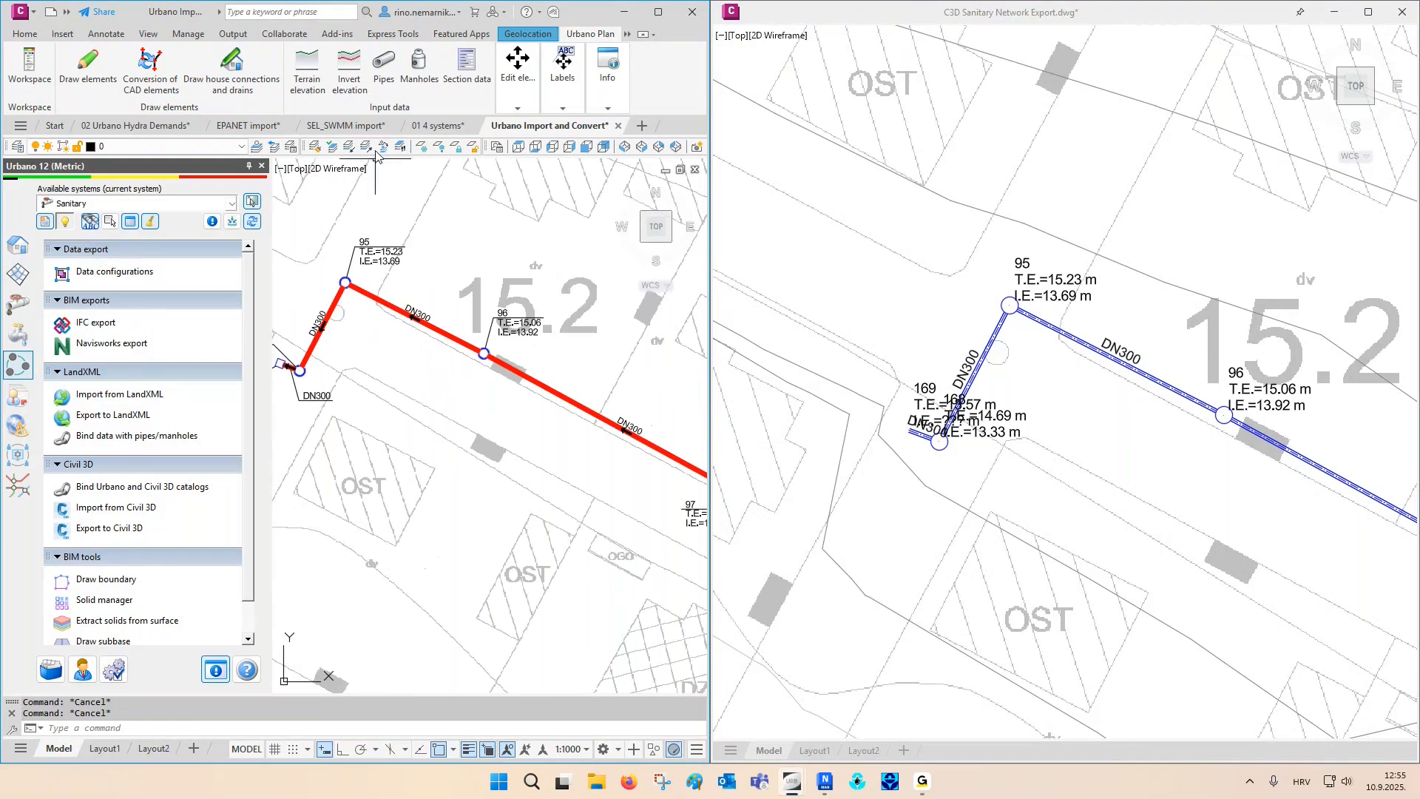
# - Assign the 400 mm PVC Pipe from the PVC Pipe SI group to the branch running between nodes 169 and 97
pyautogui.click(385, 72)
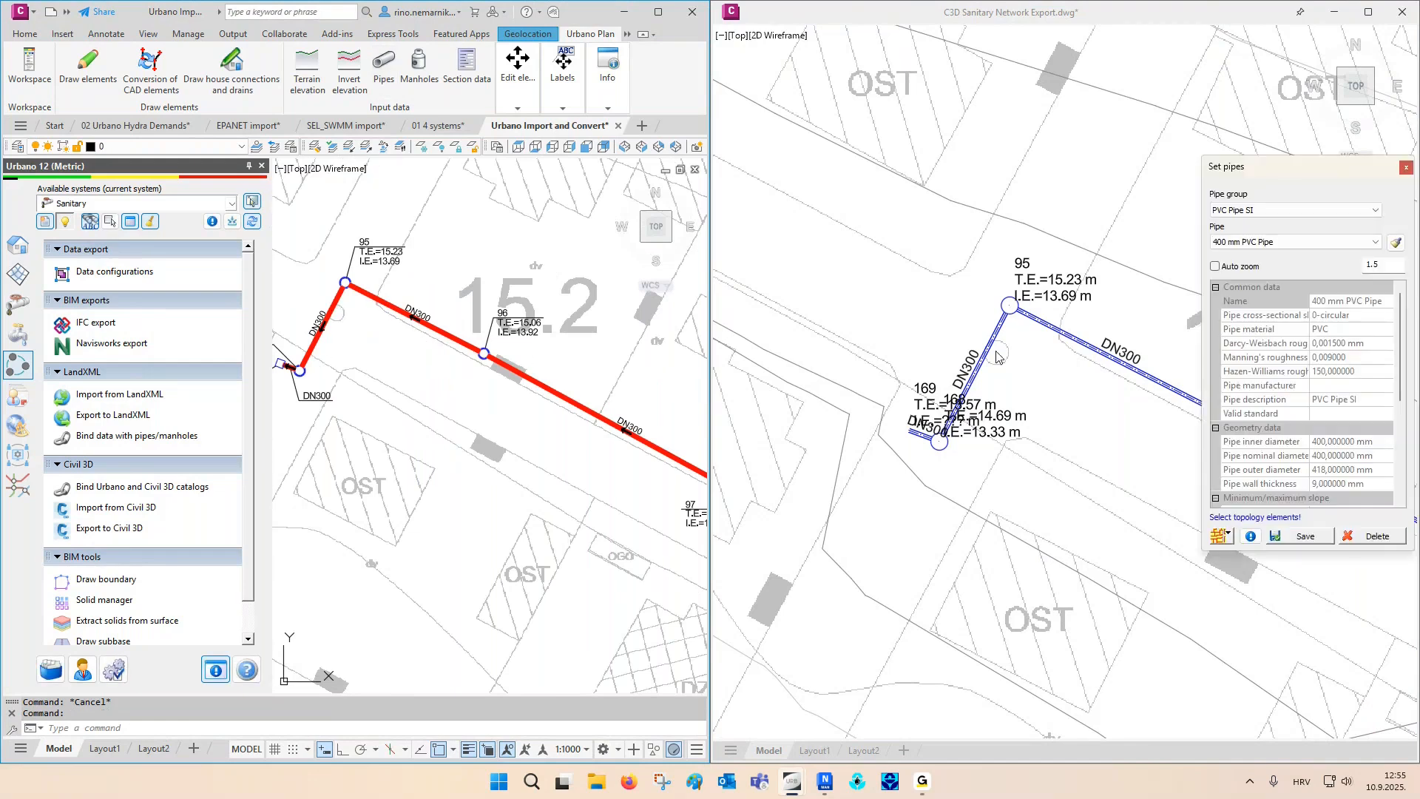
pyautogui.click(1227, 536)
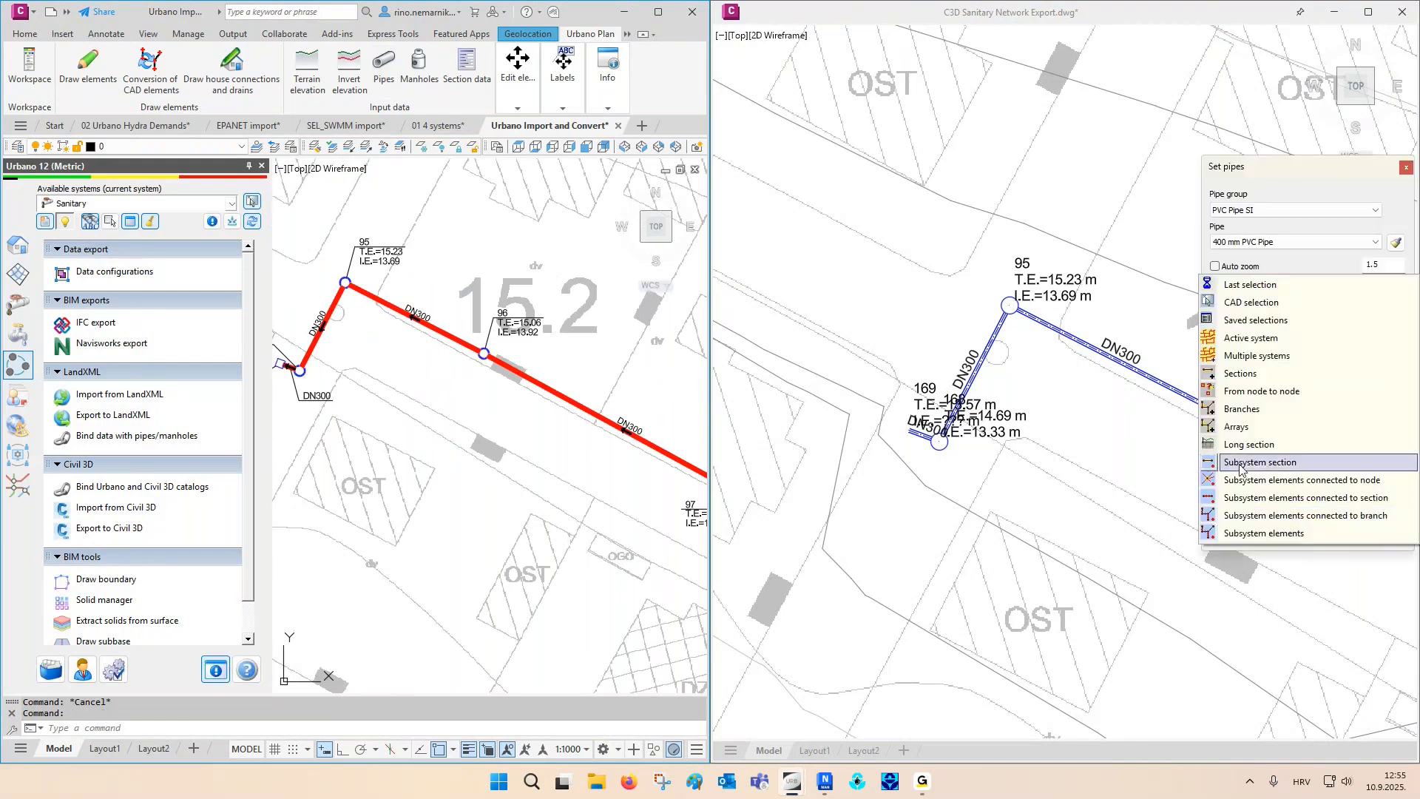
pyautogui.click(1248, 422)
pyautogui.scroll(-2, 494, 426)
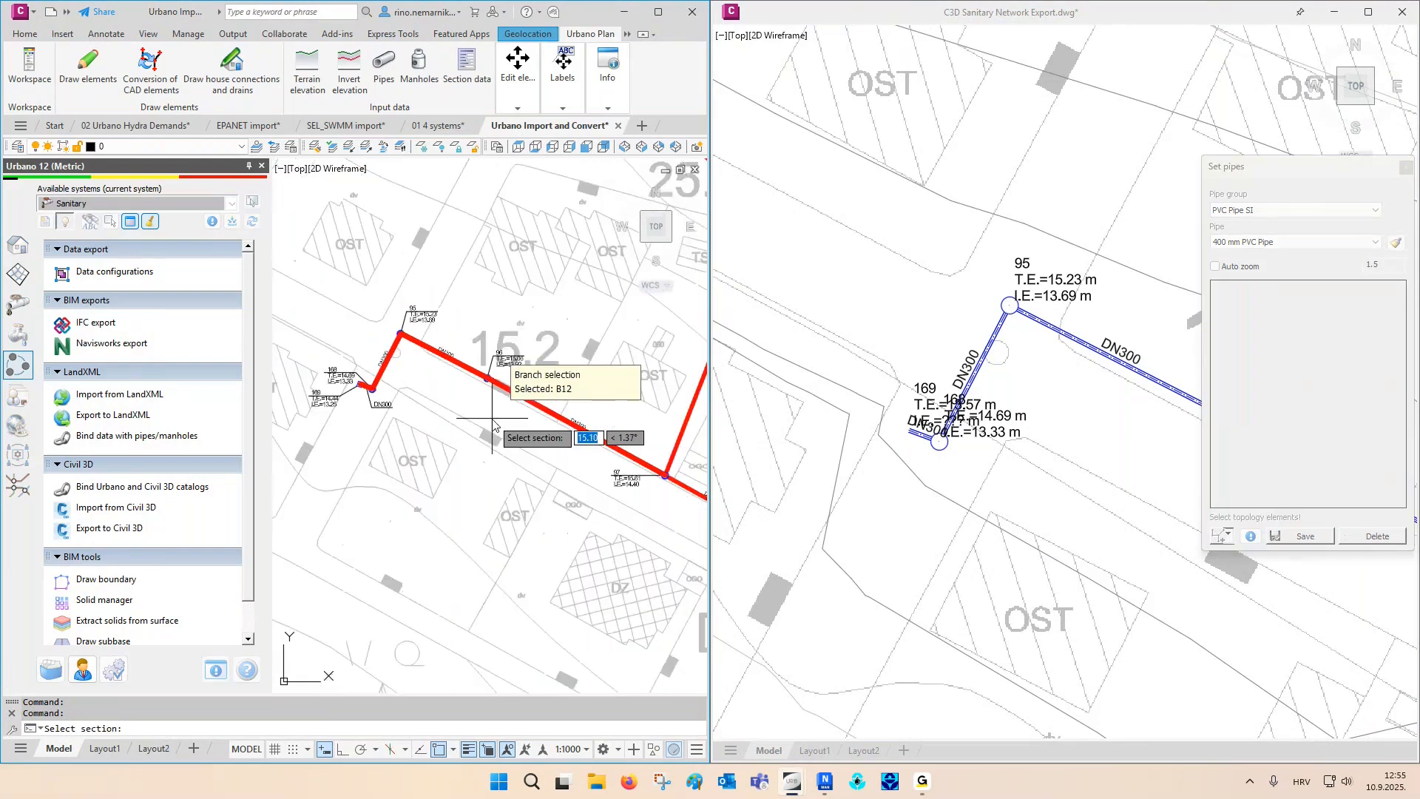
pyautogui.click(494, 425)
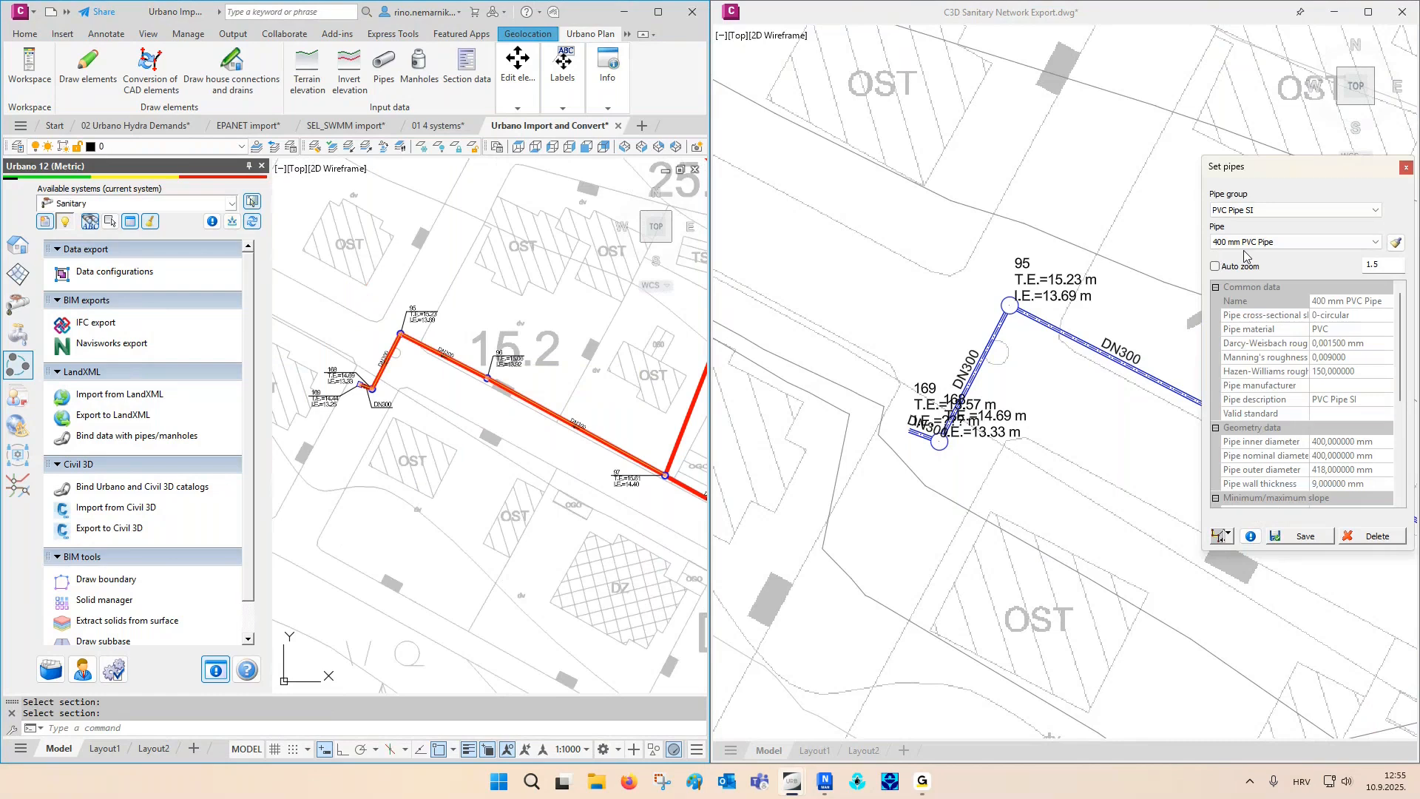
pyautogui.click(1303, 536)
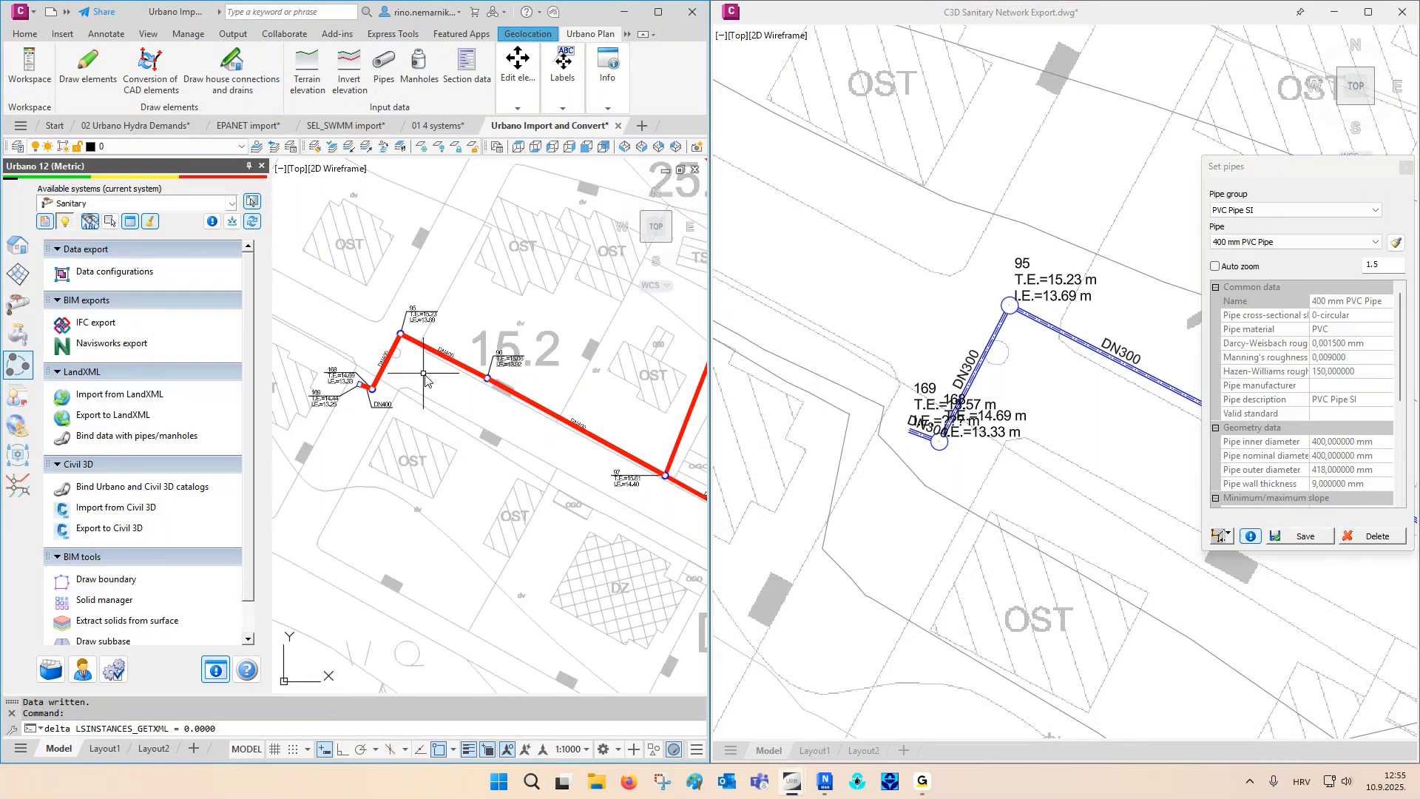
# - Inspect the diameter labels along the updated branch as far as node 97 and close the pipe settings
pyautogui.scroll(4, 375, 362)
pyautogui.scroll(3, 375, 361)
pyautogui.moveTo(526, 363); pyautogui.dragTo(409, 364, button='middle')
pyautogui.moveTo(583, 447); pyautogui.dragTo(421, 403, button='middle')
pyautogui.scroll(-3, 425, 407)
pyautogui.moveTo(577, 474); pyautogui.dragTo(379, 394, button='middle')
pyautogui.moveTo(506, 513); pyautogui.dragTo(400, 439, button='middle')
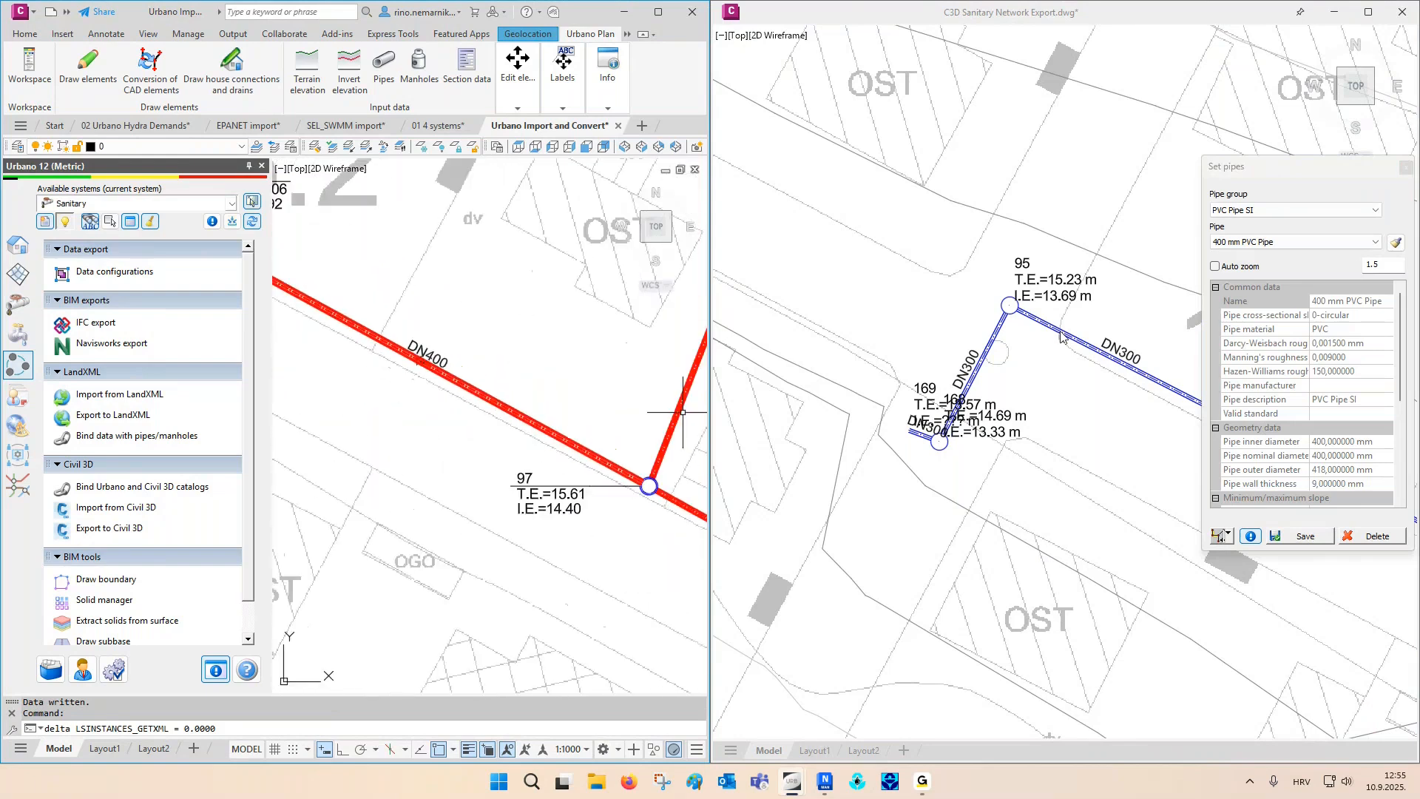
pyautogui.click(1406, 167)
# - Move junction node 132 south of its pipe line to a new location below the transformer station and end the command
pyautogui.scroll(-2, 392, 419)
pyautogui.scroll(-8, 393, 425)
pyautogui.moveTo(497, 531); pyautogui.dragTo(371, 459, button='middle')
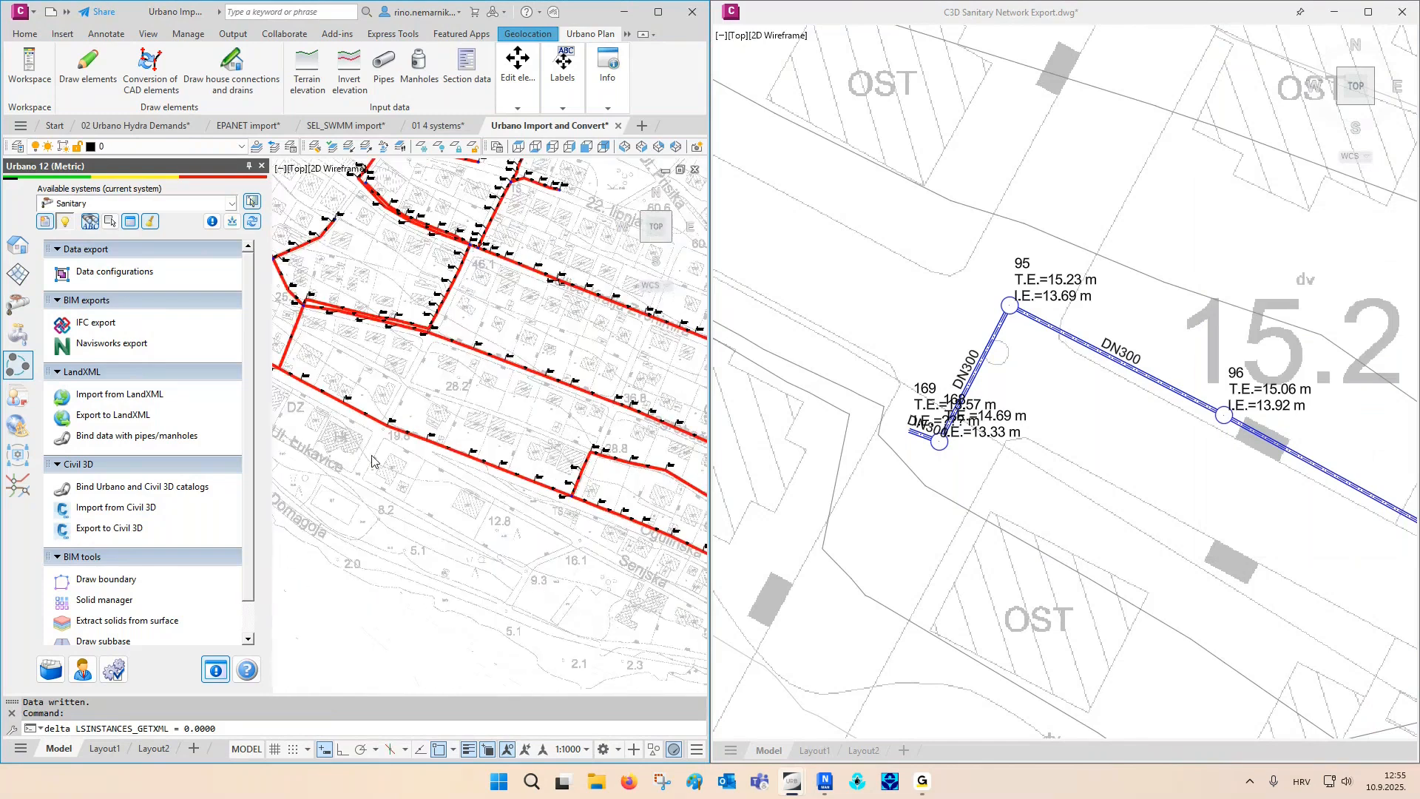
pyautogui.scroll(8, 581, 520)
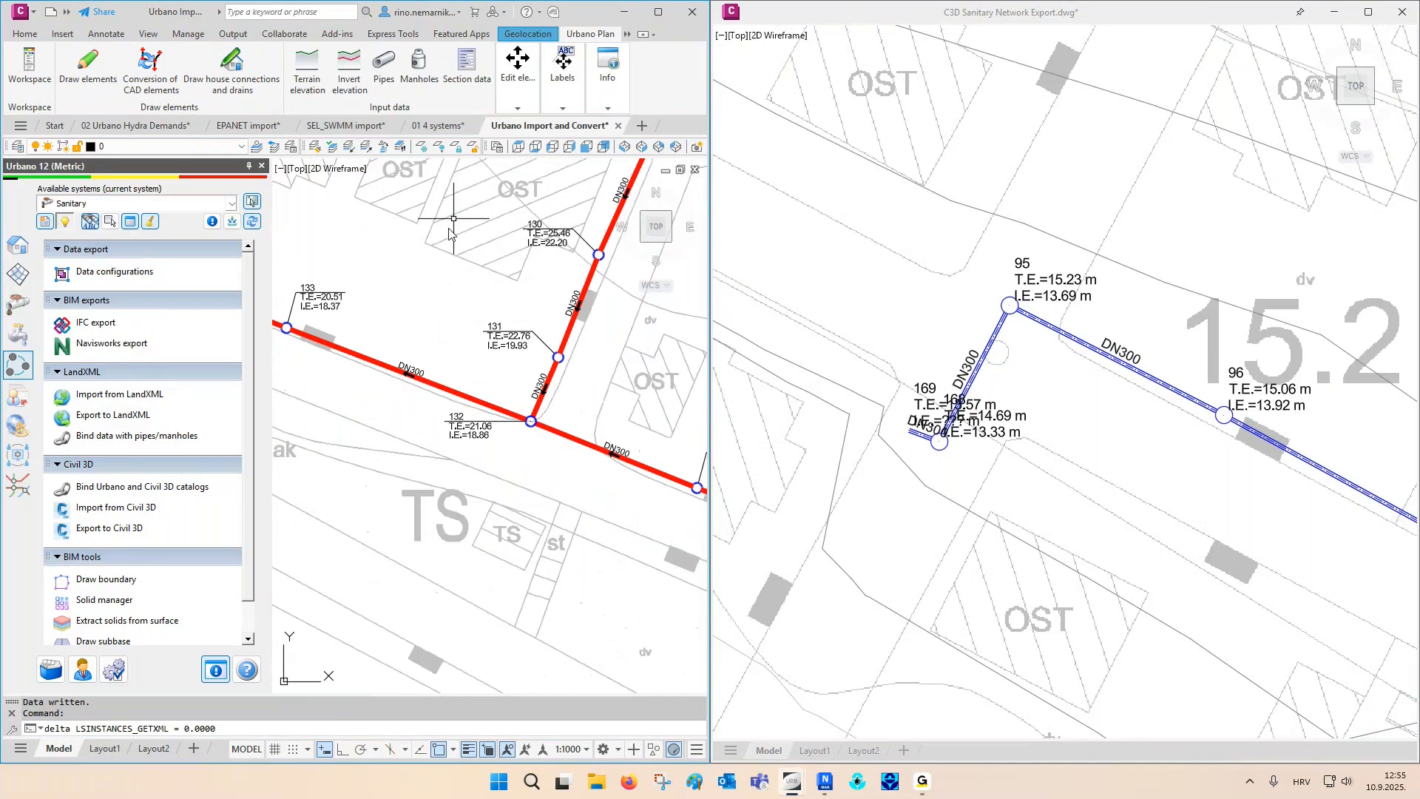
pyautogui.click(531, 110)
pyautogui.click(521, 140)
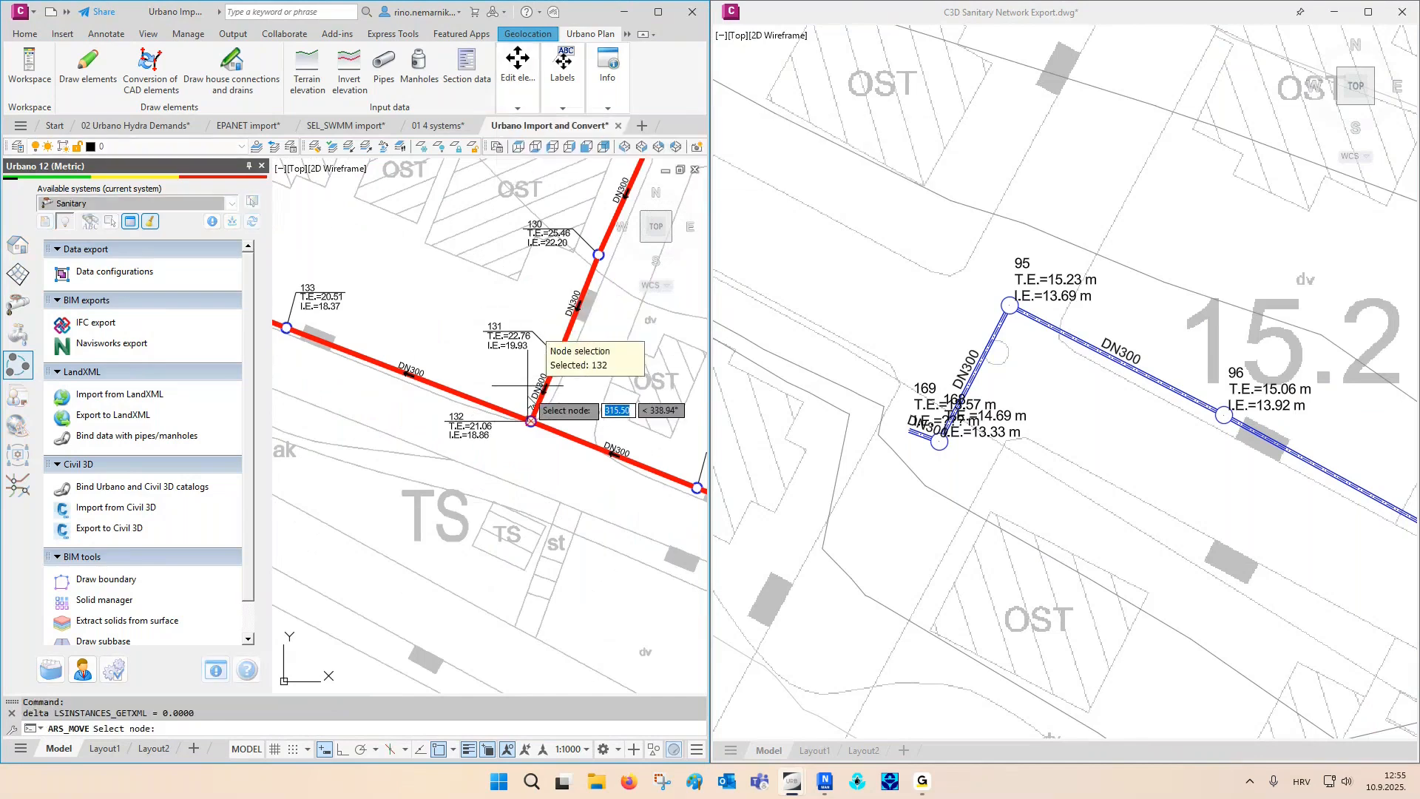
pyautogui.click(525, 412)
pyautogui.moveTo(584, 628); pyautogui.dragTo(464, 512, button='middle')
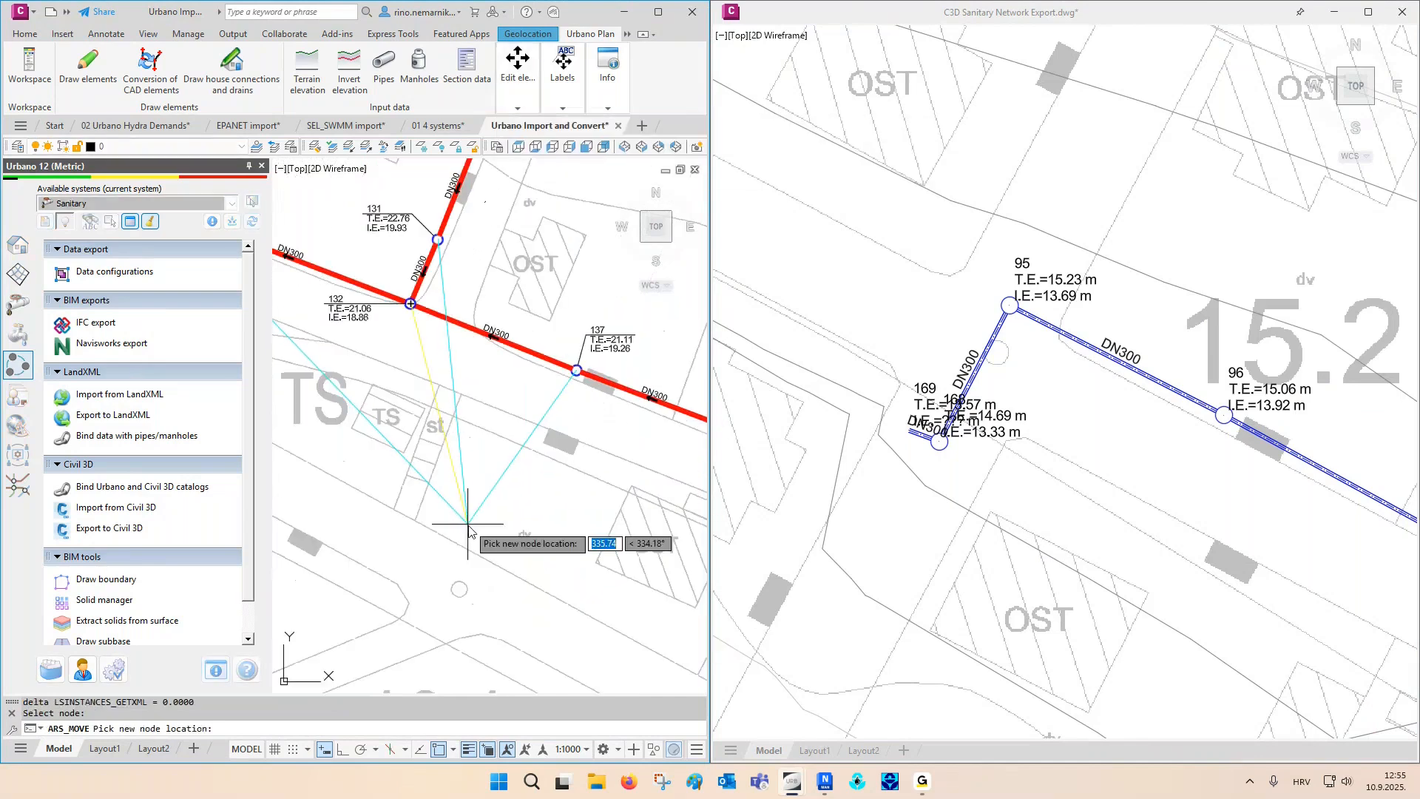
pyautogui.click(471, 531)
pyautogui.press('Escape')
pyautogui.press('Escape')
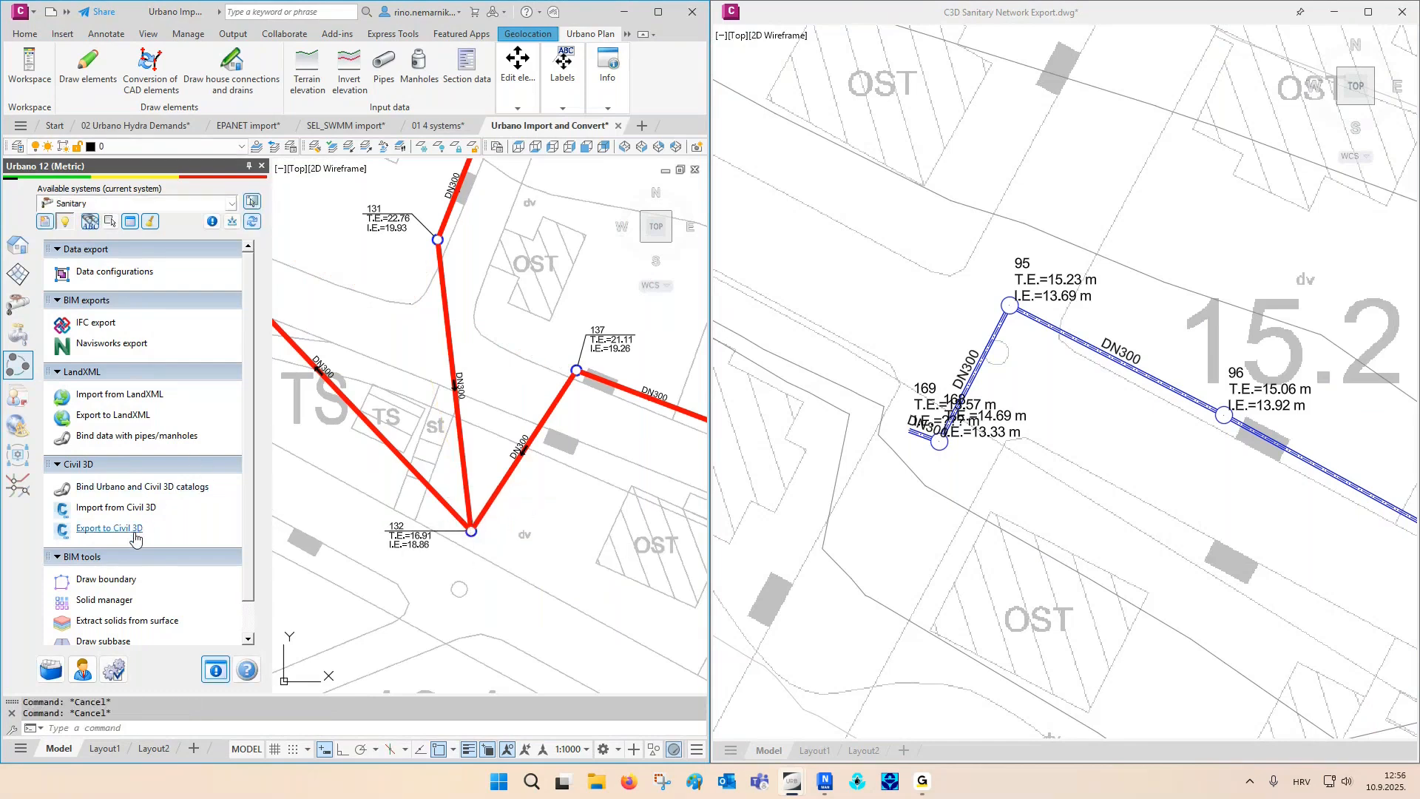
# - Export the Sanitary system to C3D Sanitary Network Export.dwg with terrain 1 and surface Novi, and dismiss the report
pyautogui.click(110, 528)
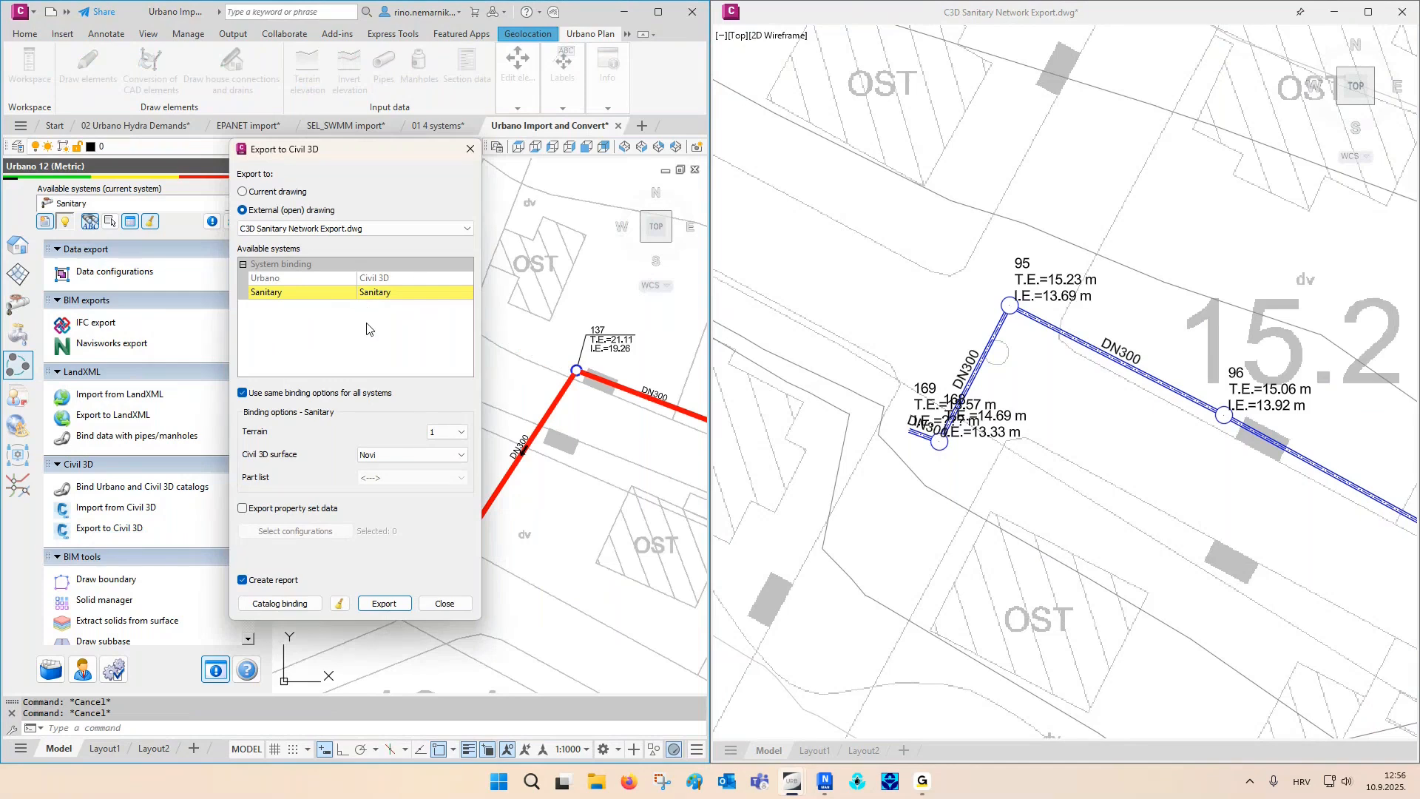
pyautogui.click(385, 602)
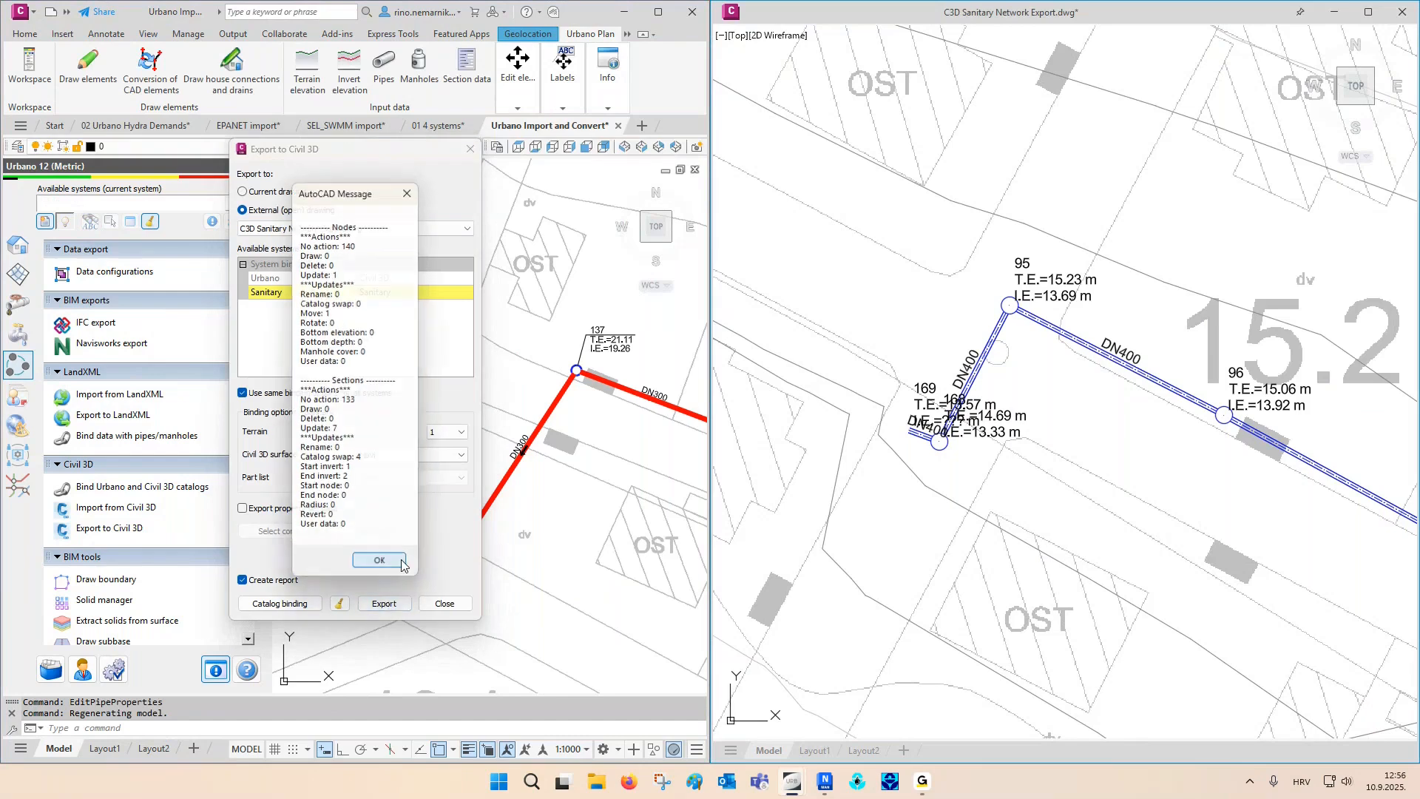
pyautogui.click(383, 558)
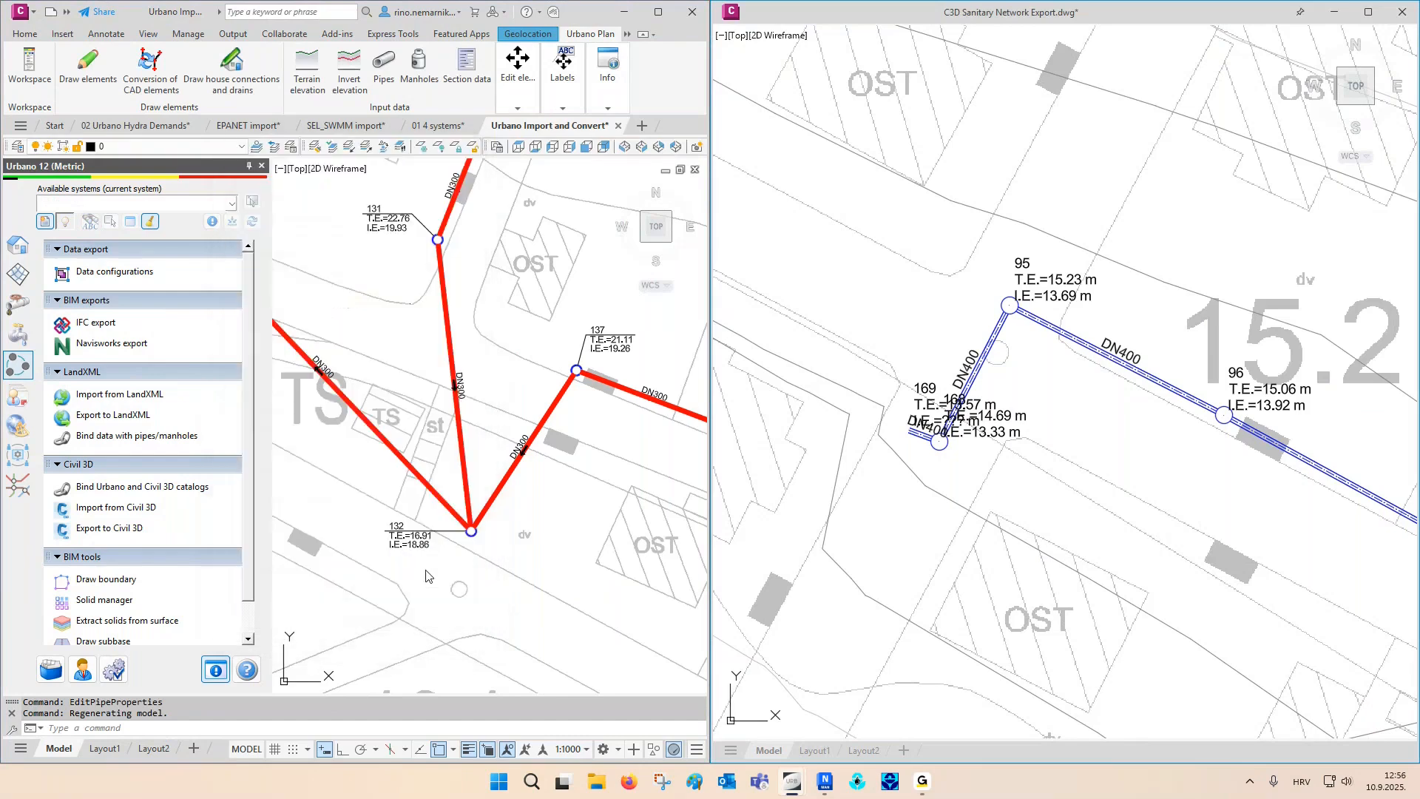
# - In the Civil 3D drawing, examine the updated pipe diameter labels between nodes 95 and 97 and the relocated structure 132
pyautogui.click(915, 501)
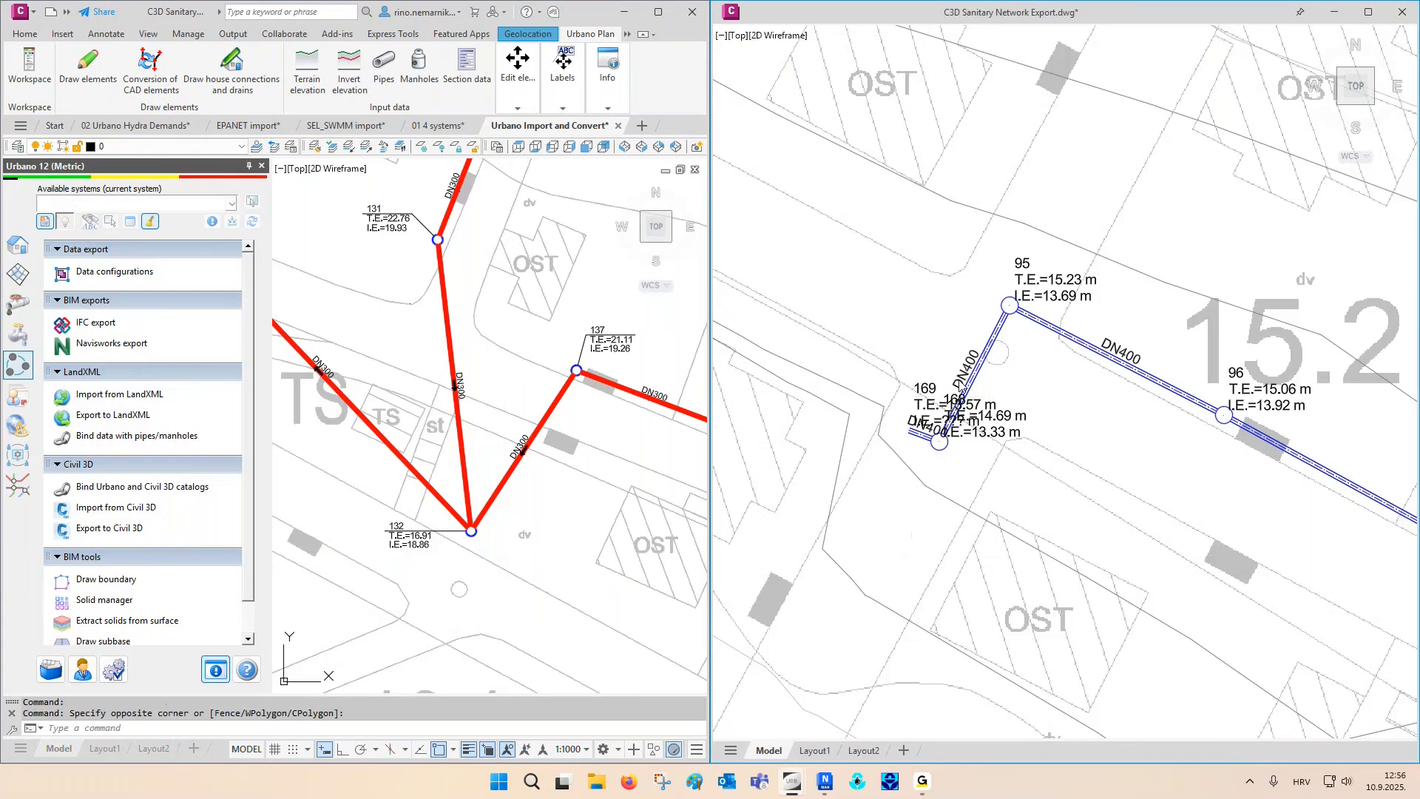
pyautogui.scroll(2, 959, 383)
pyautogui.moveTo(1262, 447)
pyautogui.mouseDown(button='middle')
pyautogui.moveTo(1124, 434)
pyautogui.moveTo(996, 399)
pyautogui.mouseUp(button='middle')
pyautogui.moveTo(1135, 471)
pyautogui.mouseDown(button='middle')
pyautogui.moveTo(951, 405)
pyautogui.moveTo(796, 318)
pyautogui.mouseUp(button='middle')
pyautogui.moveTo(1014, 450); pyautogui.dragTo(915, 396, button='middle')
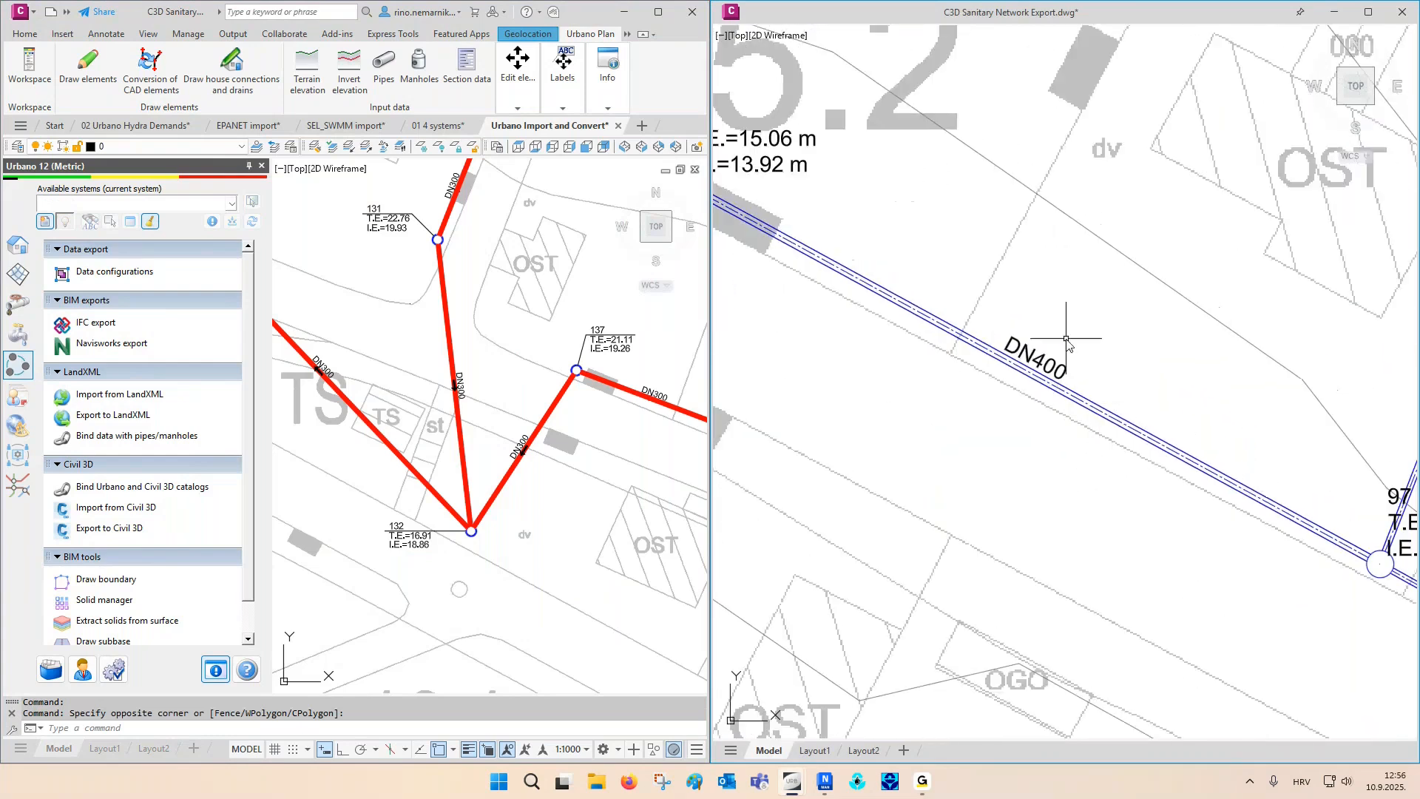
pyautogui.scroll(-2, 934, 395)
pyautogui.scroll(-5, 934, 396)
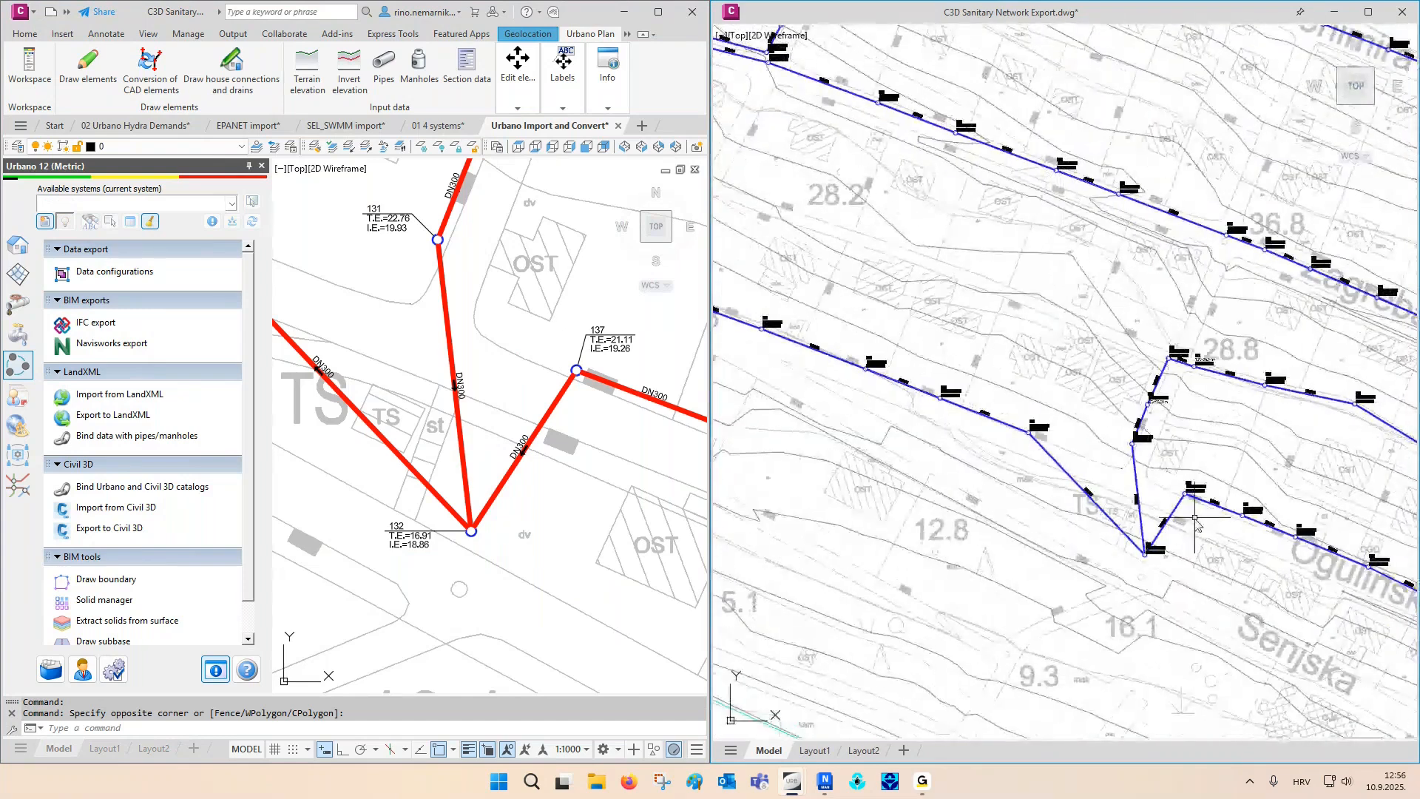
pyautogui.scroll(4, 1195, 520)
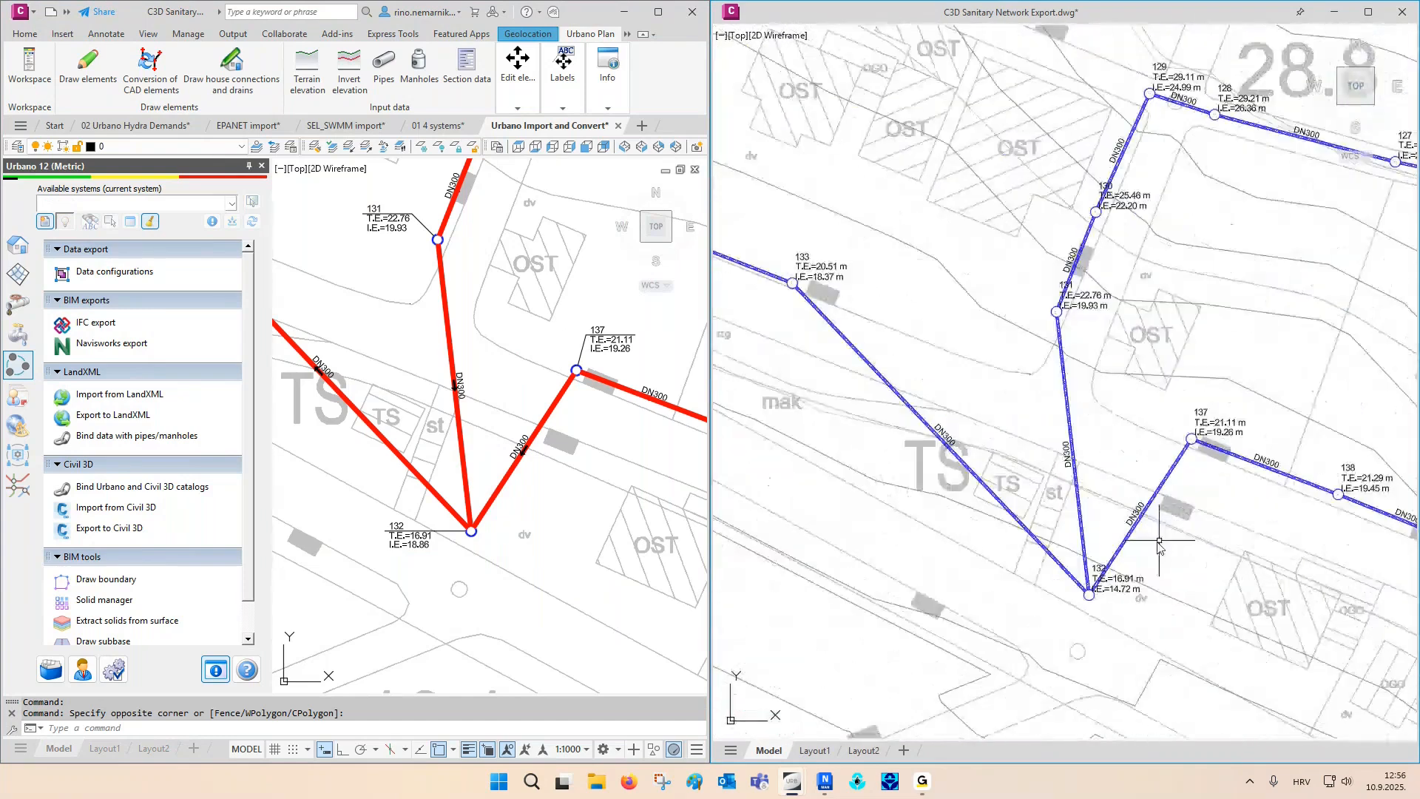
# - Move structure 132 in the Civil 3D drawing back onto the pipe line between structures 133 and 137
pyautogui.click(1095, 611)
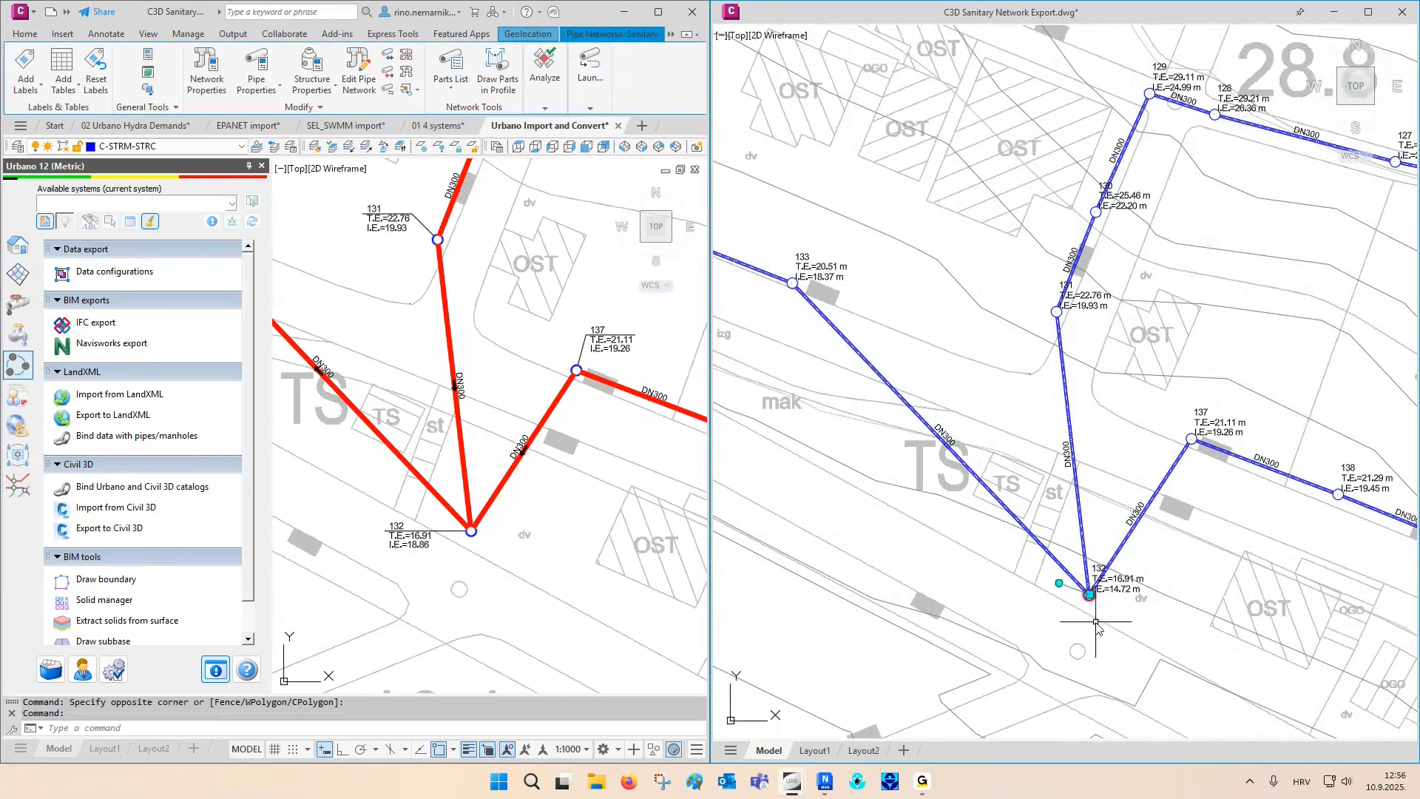
pyautogui.click(1089, 595)
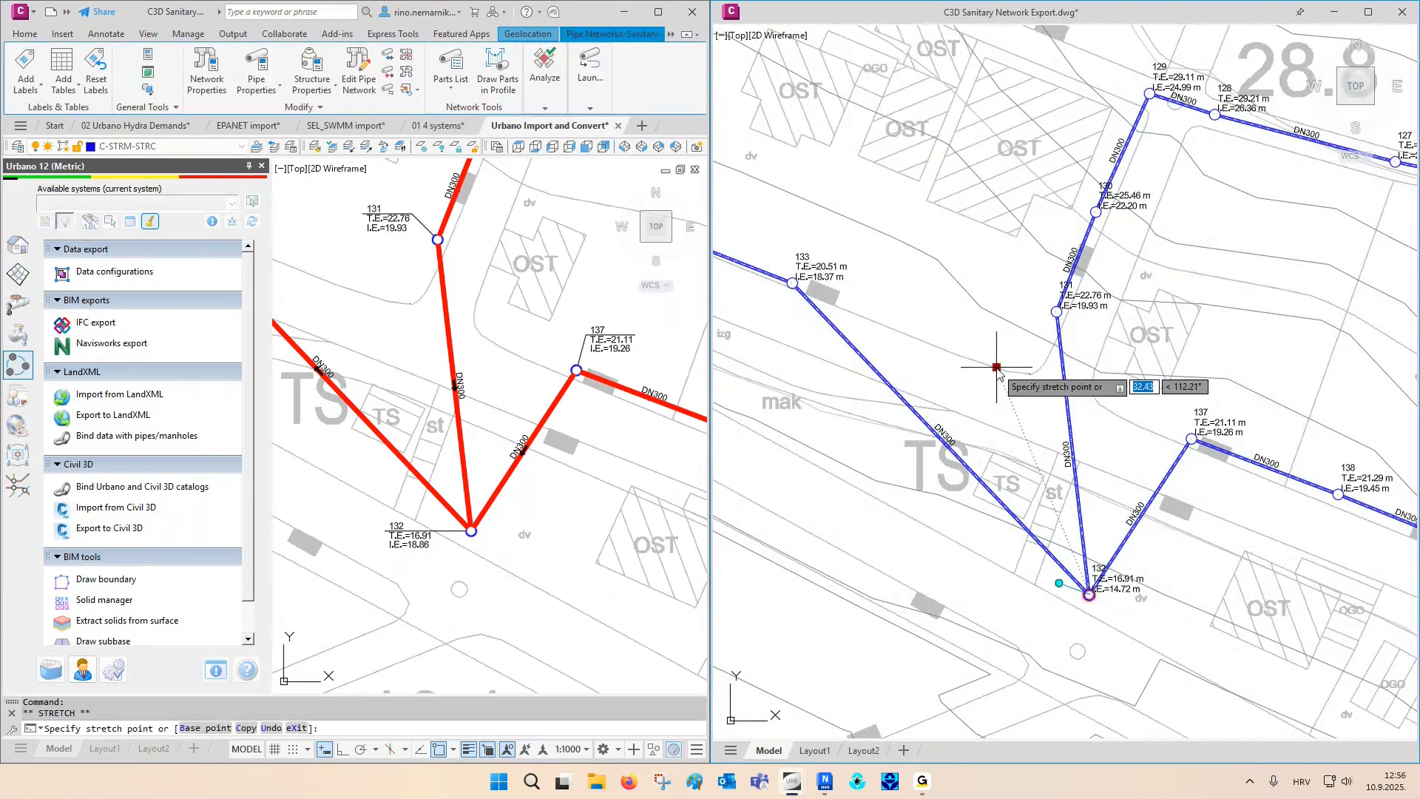
pyautogui.moveTo(995, 373); pyautogui.dragTo(982, 411, button='middle')
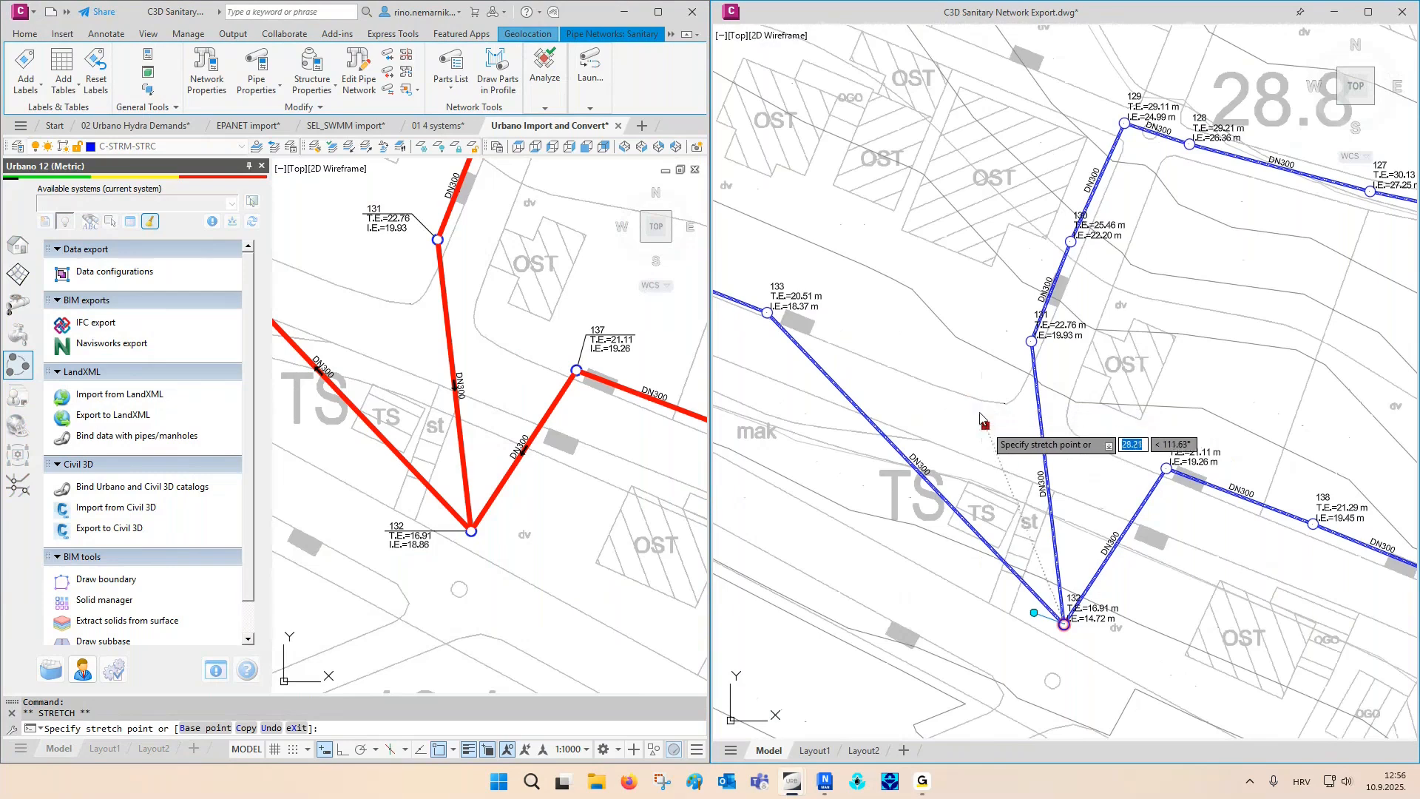
pyautogui.scroll(-2, 982, 420)
pyautogui.press('F3')
pyautogui.press('F3')
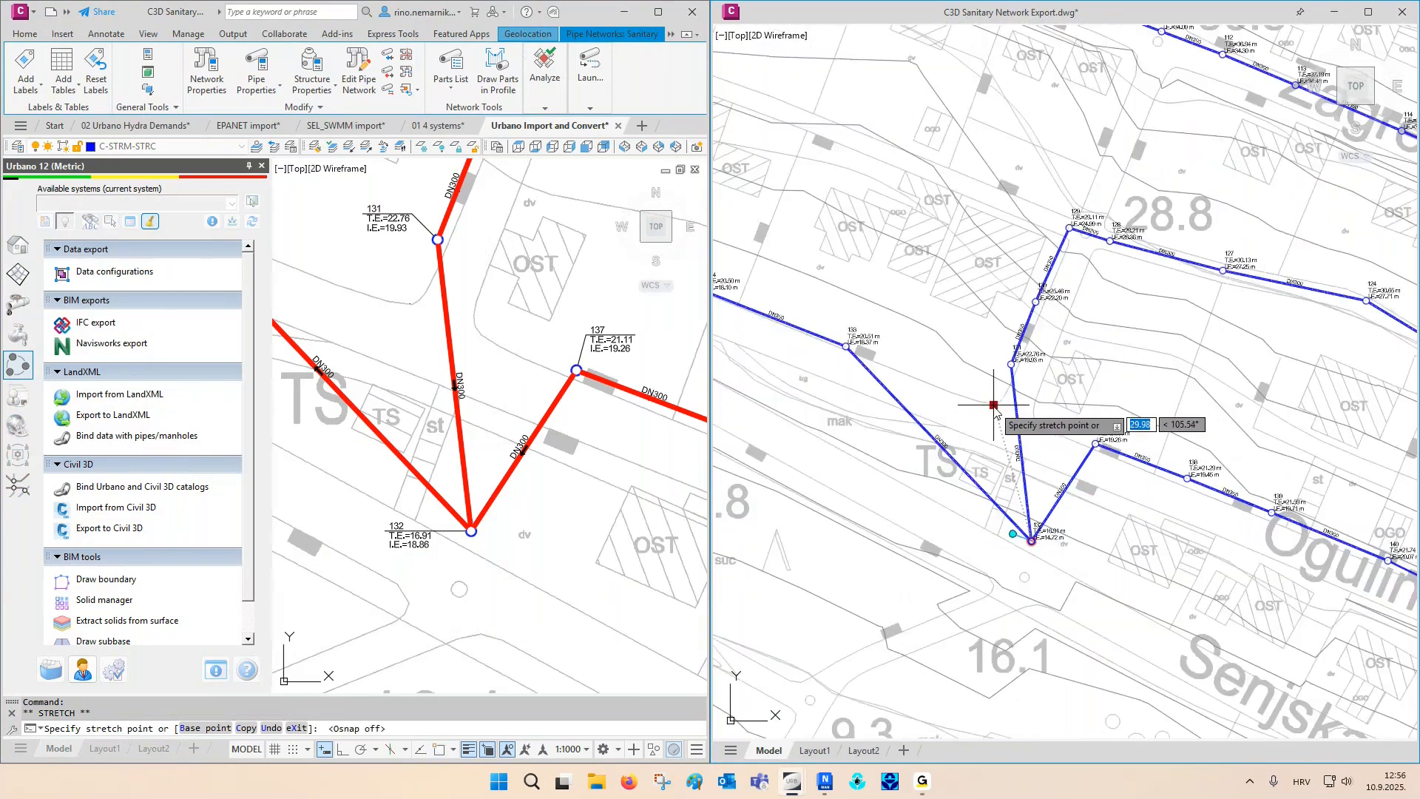
pyautogui.click(994, 405)
pyautogui.scroll(2, 924, 355)
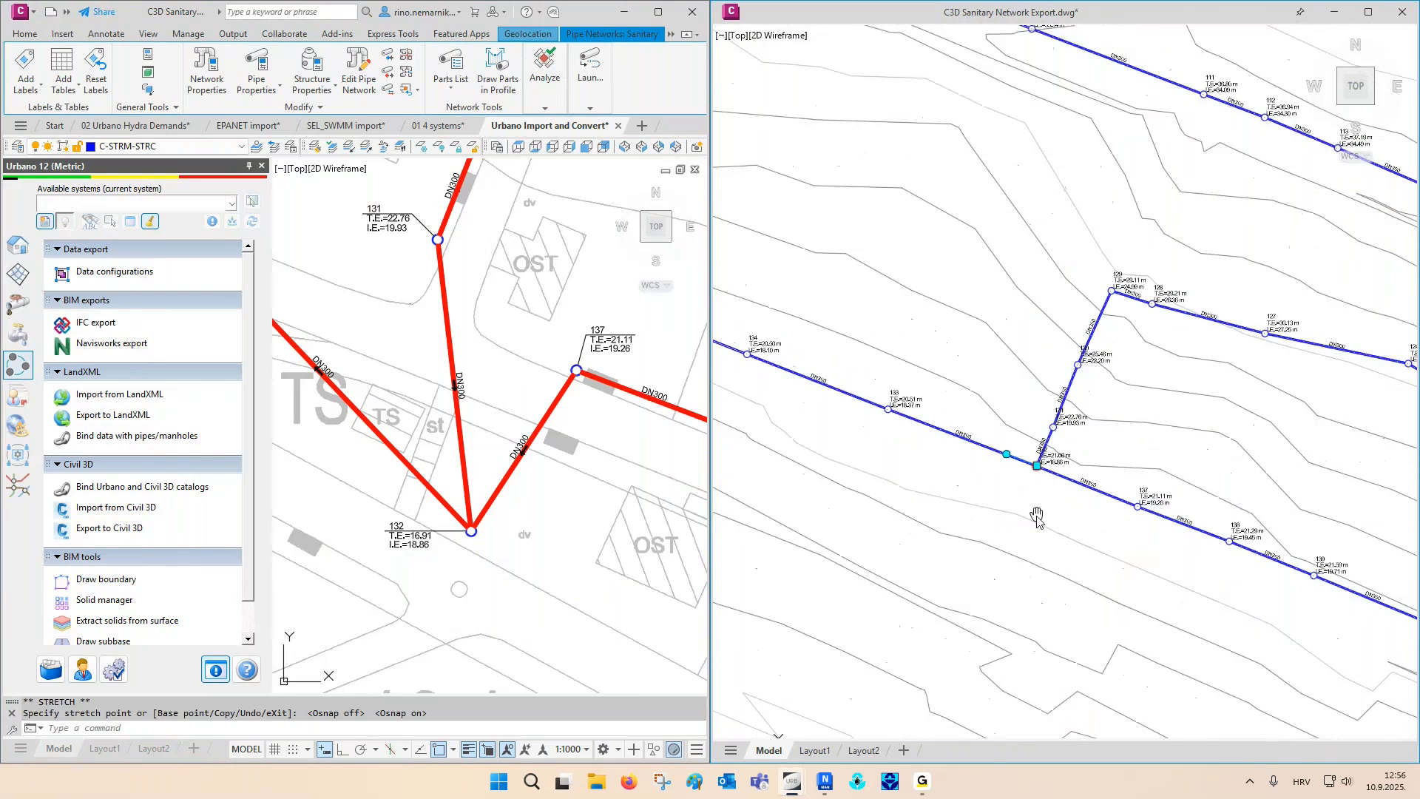
pyautogui.press('Escape')
# - Import the Sanitary system from C3D Sanitary Network Export.dwg into Urbano with terrain 1 and surface Novi, and dismiss the report
pyautogui.click(485, 323)
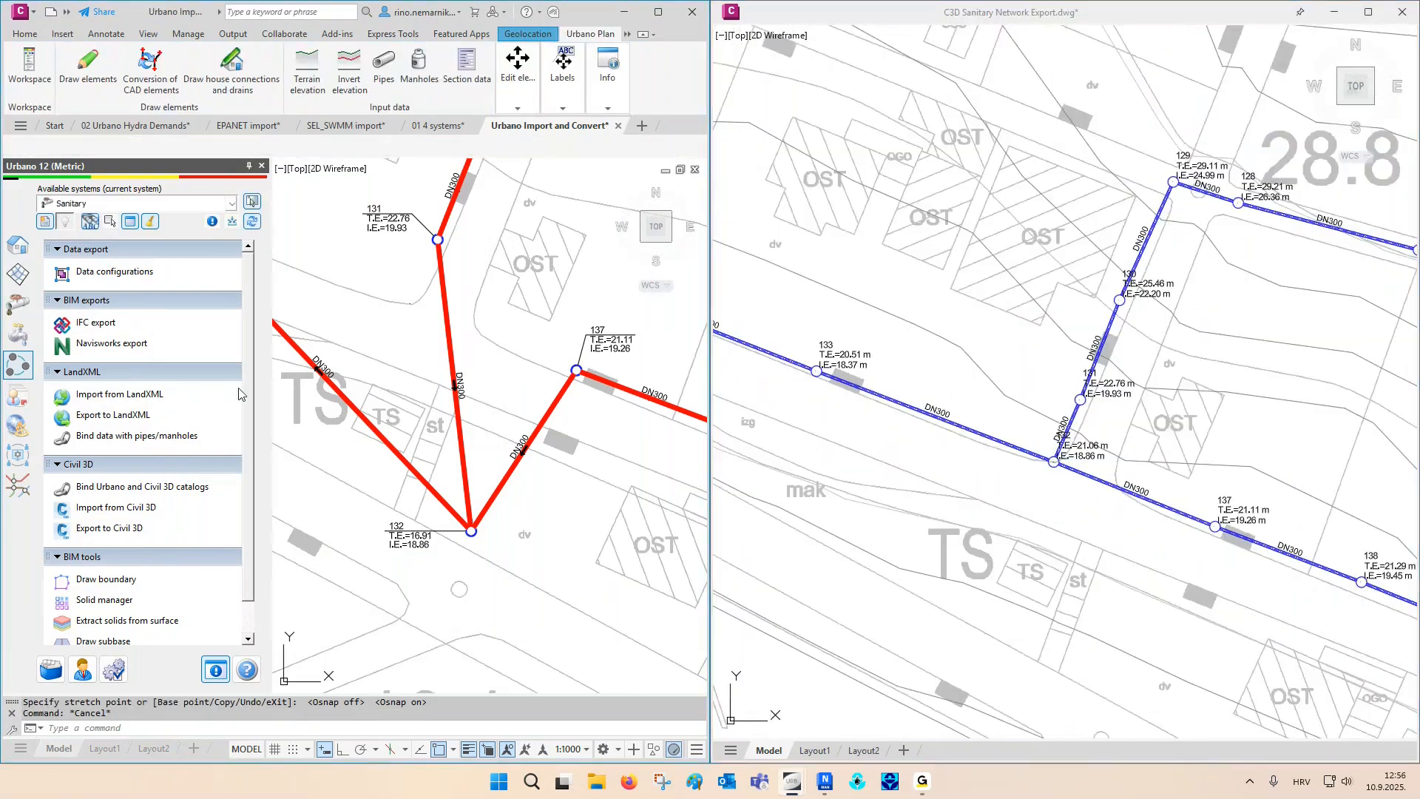
pyautogui.click(136, 507)
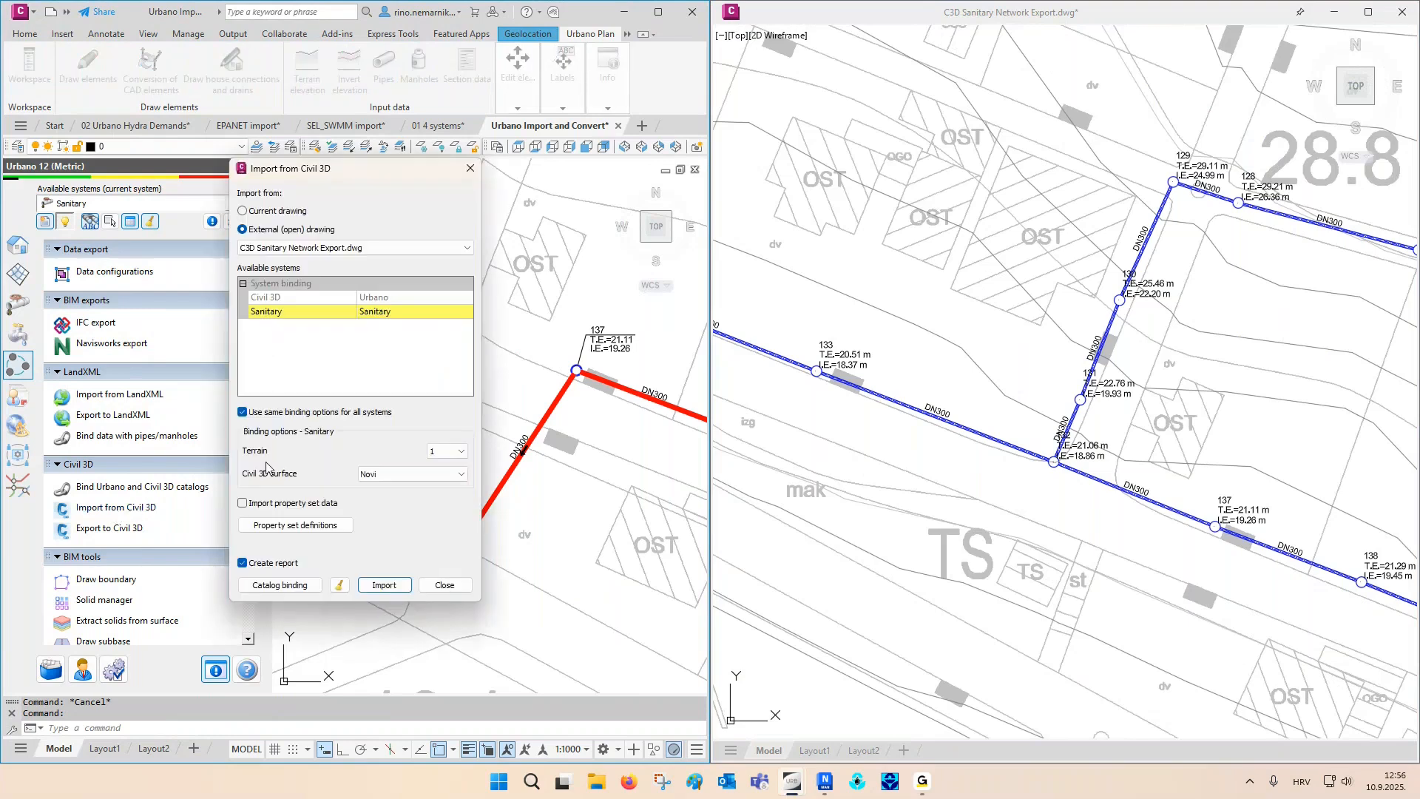
pyautogui.click(383, 585)
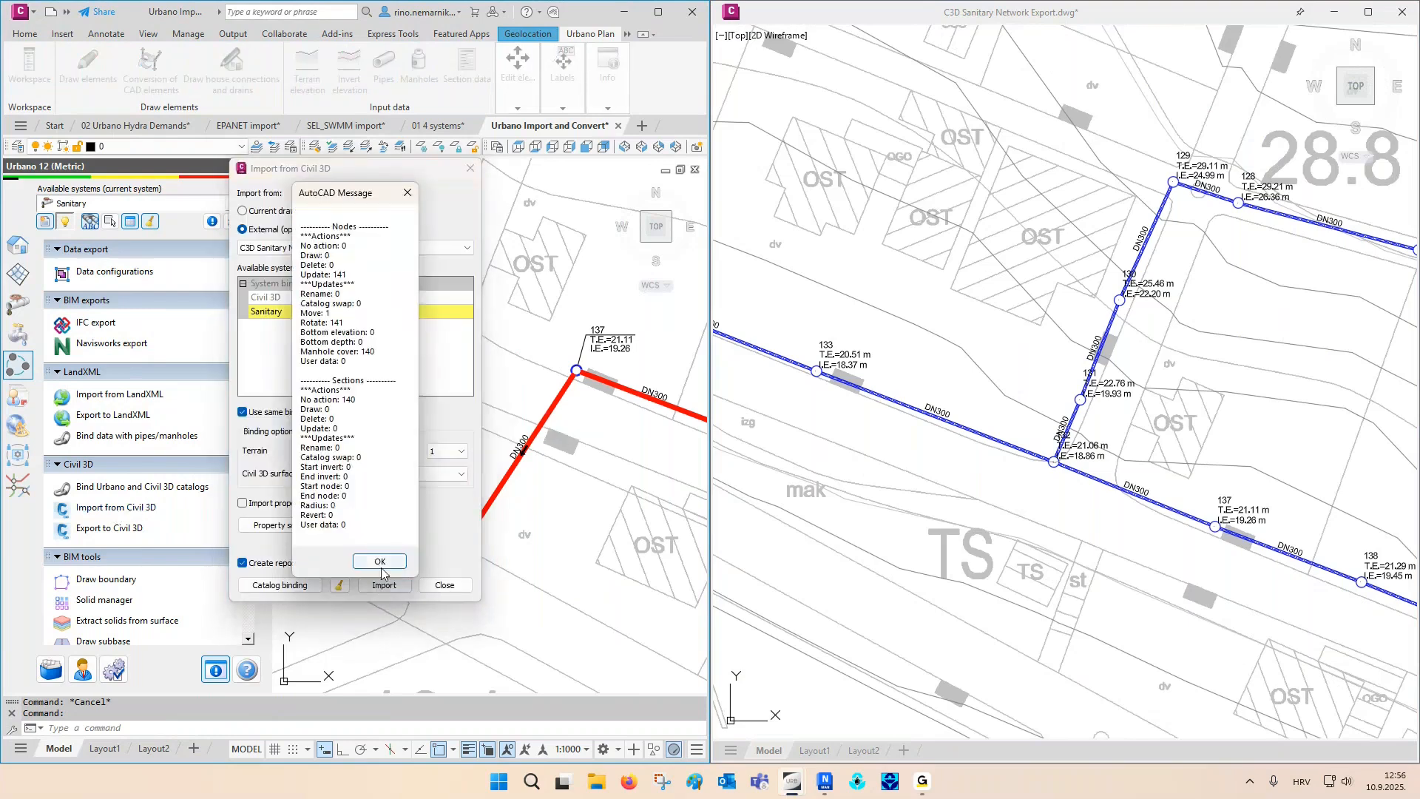
pyautogui.click(380, 563)
pyautogui.click(445, 585)
pyautogui.moveTo(498, 446); pyautogui.dragTo(551, 516, button='middle')
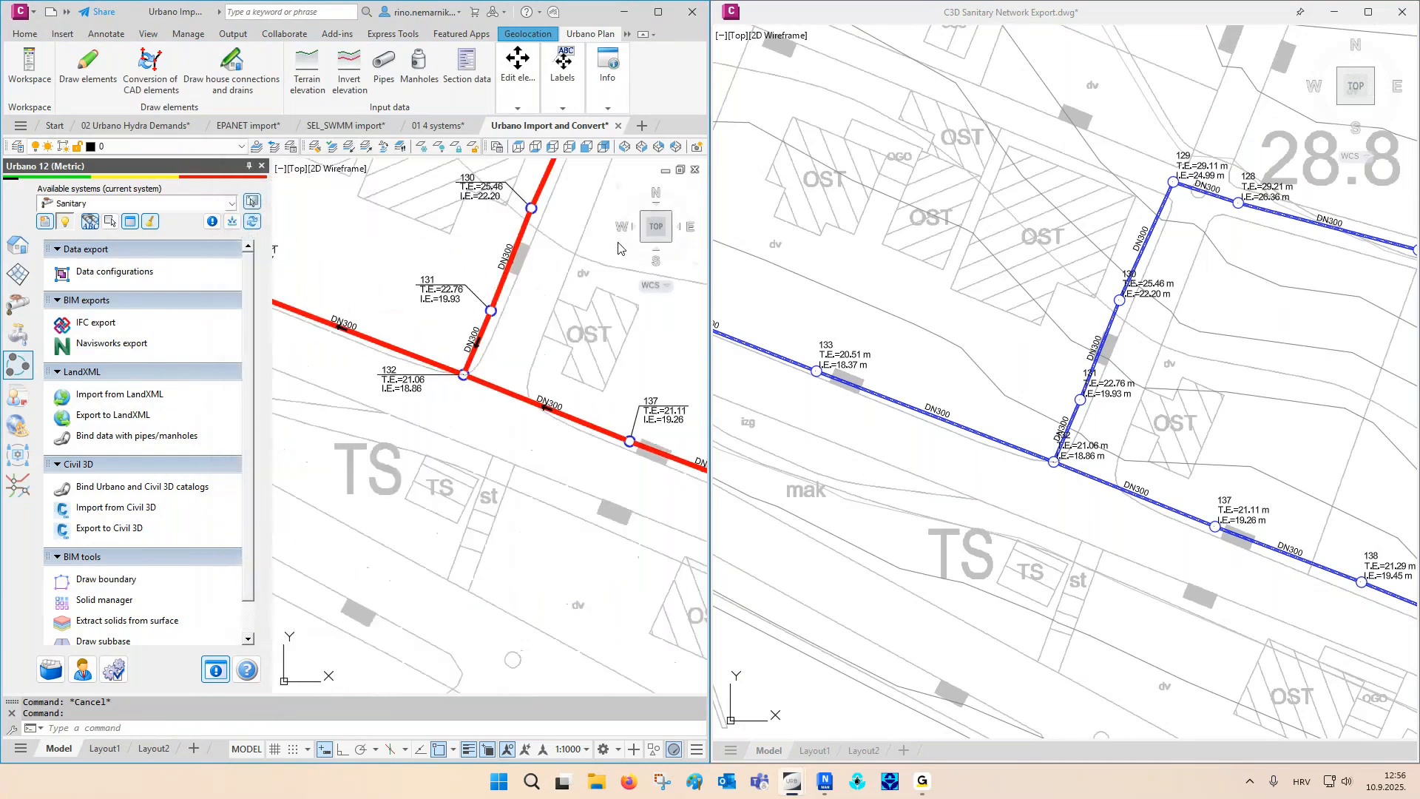
# - Maximise the Urbano drawing window and open longitudinal section drawing with the 1 Sewage 1000/100 cm definition
pyautogui.click(667, 14)
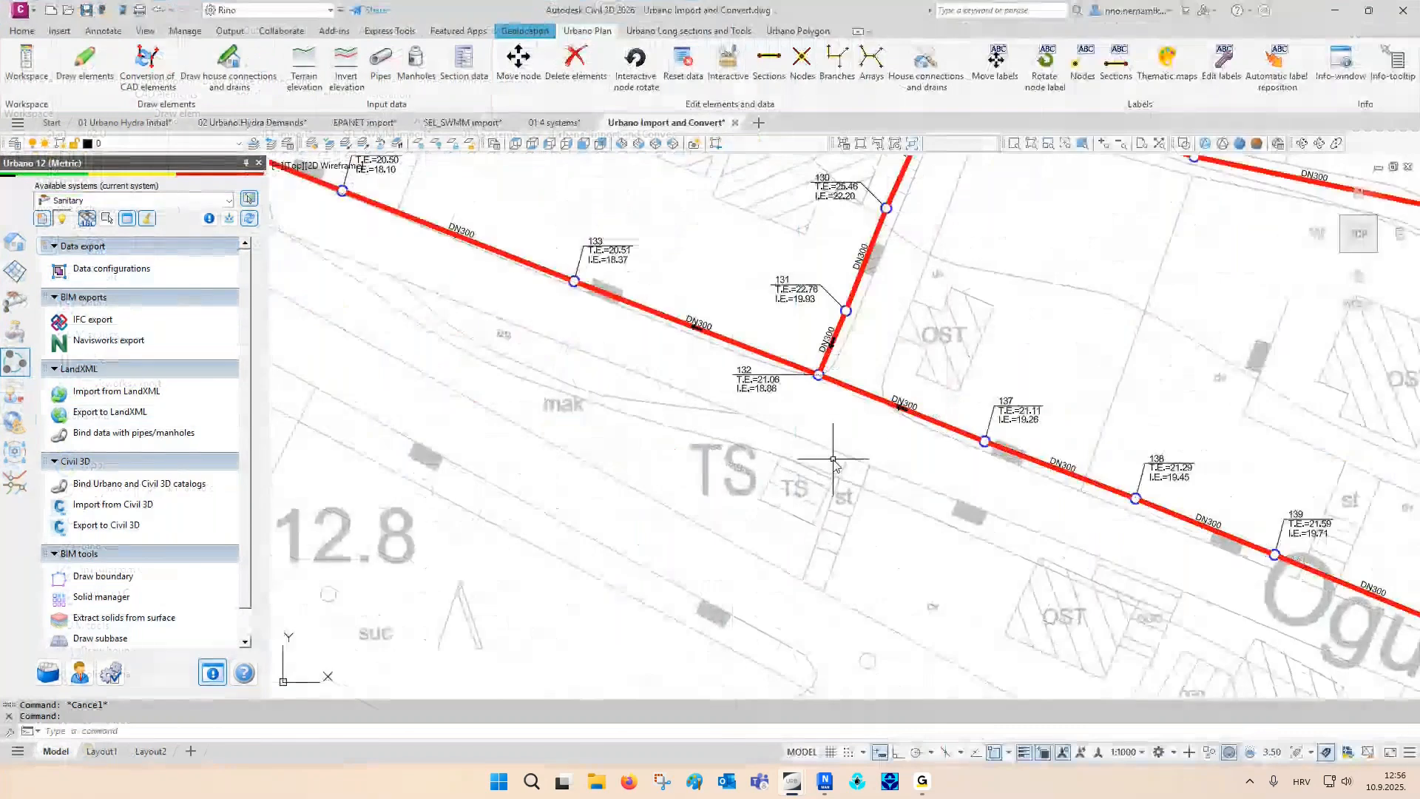
pyautogui.scroll(-5, 818, 481)
pyautogui.scroll(-2, 784, 528)
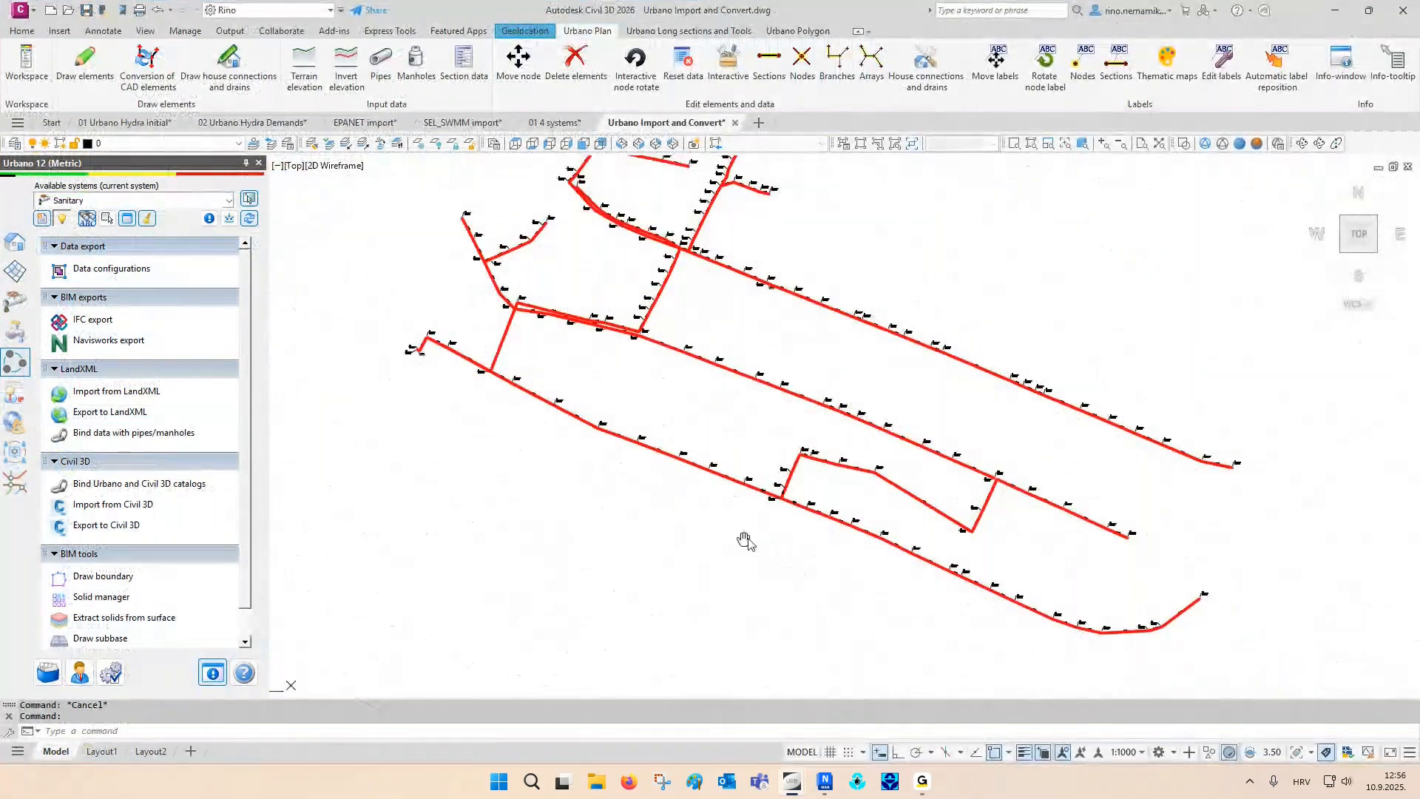
pyautogui.click(14, 242)
pyautogui.scroll(-6, 125, 354)
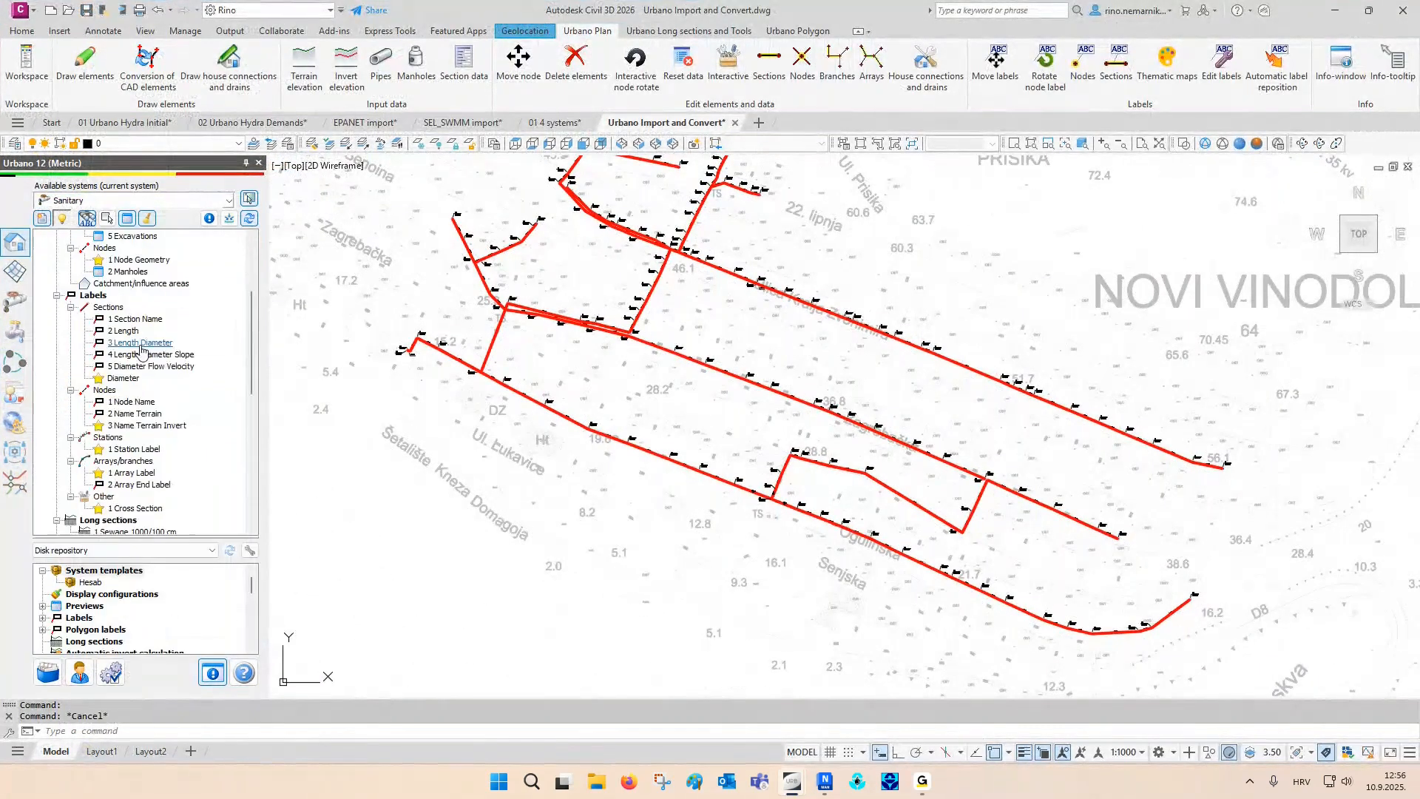
pyautogui.click(116, 460)
pyautogui.doubleClick(116, 461)
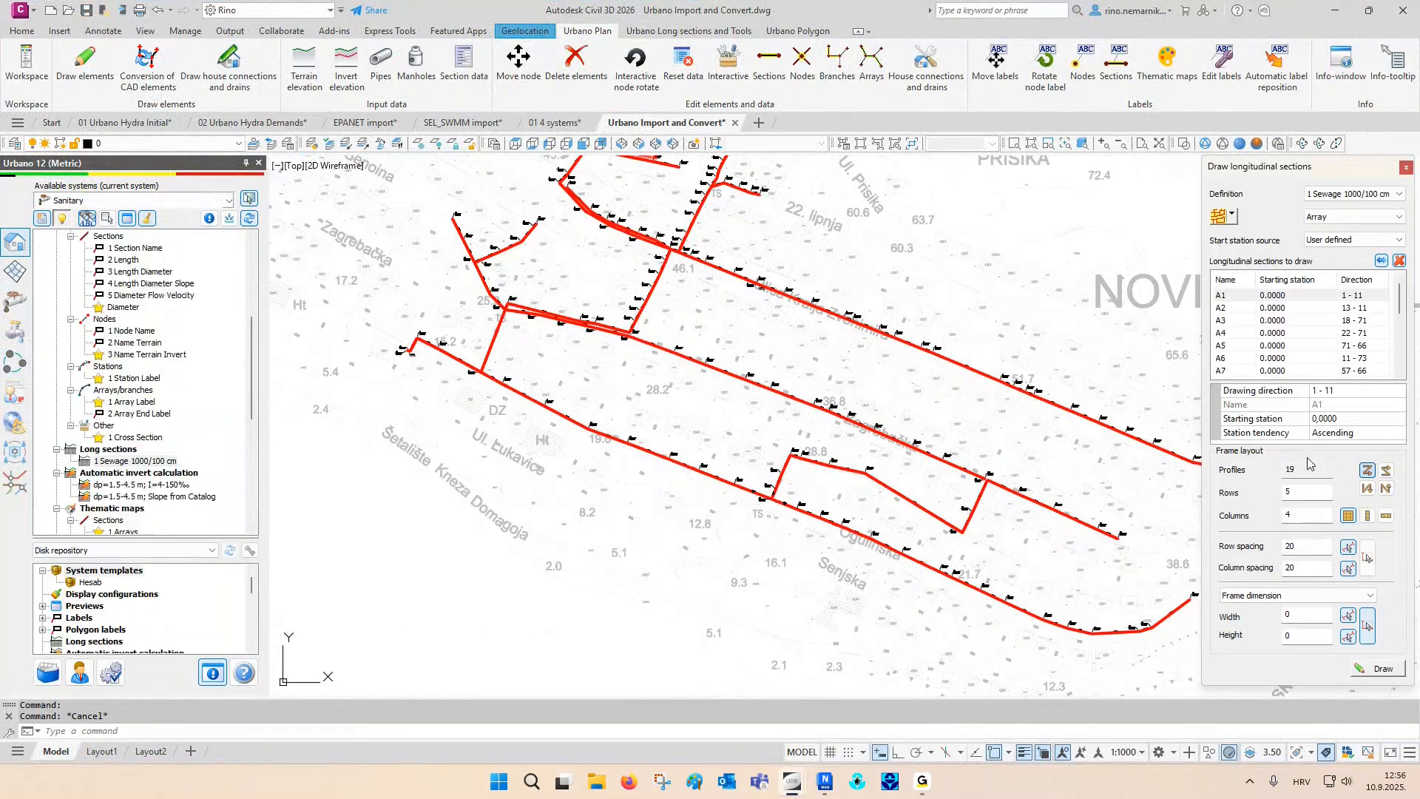
# - Draw the array longitudinal sections in the empty area east of the network map with object snap off, and end the command
pyautogui.click(1380, 669)
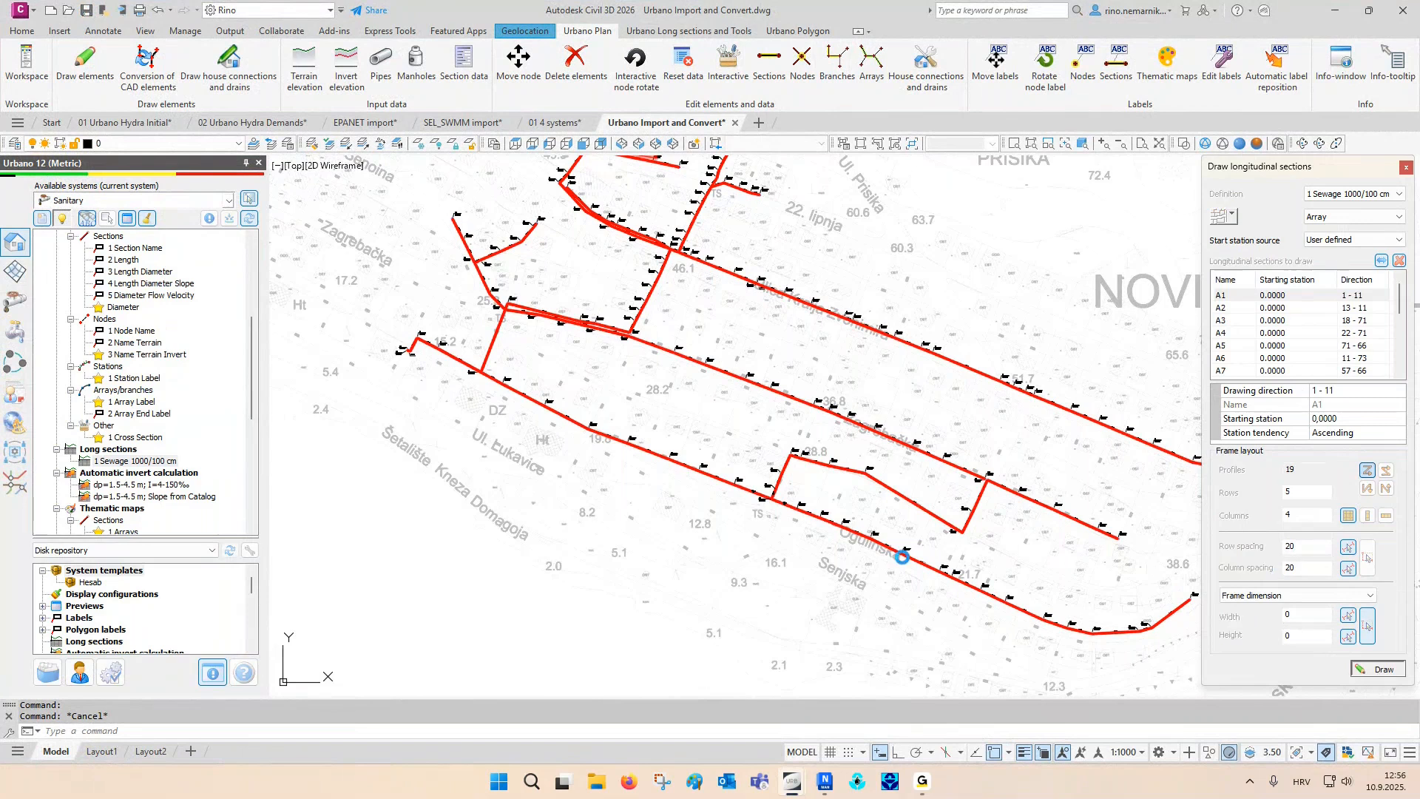
pyautogui.scroll(-4, 729, 542)
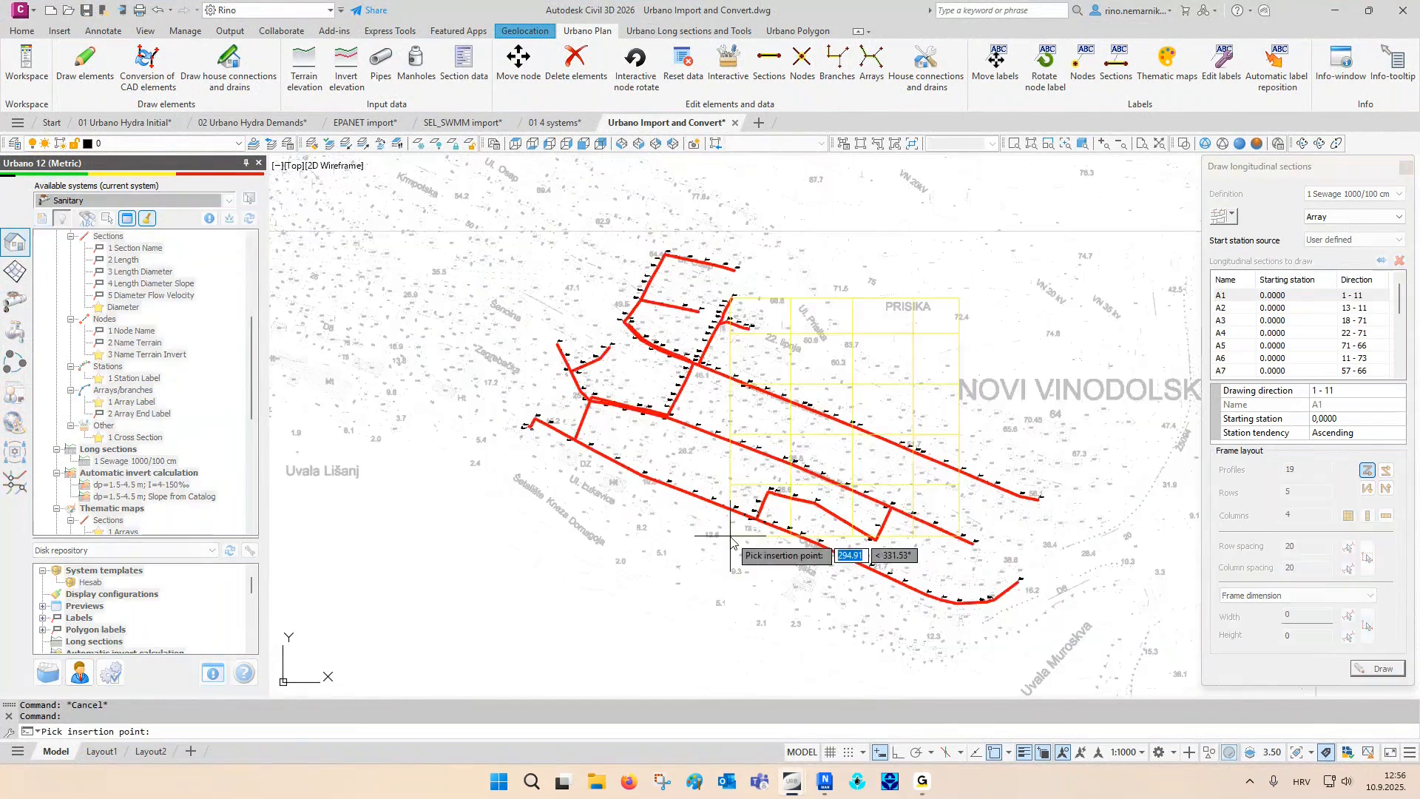
pyautogui.moveTo(730, 541); pyautogui.dragTo(441, 496, button='middle')
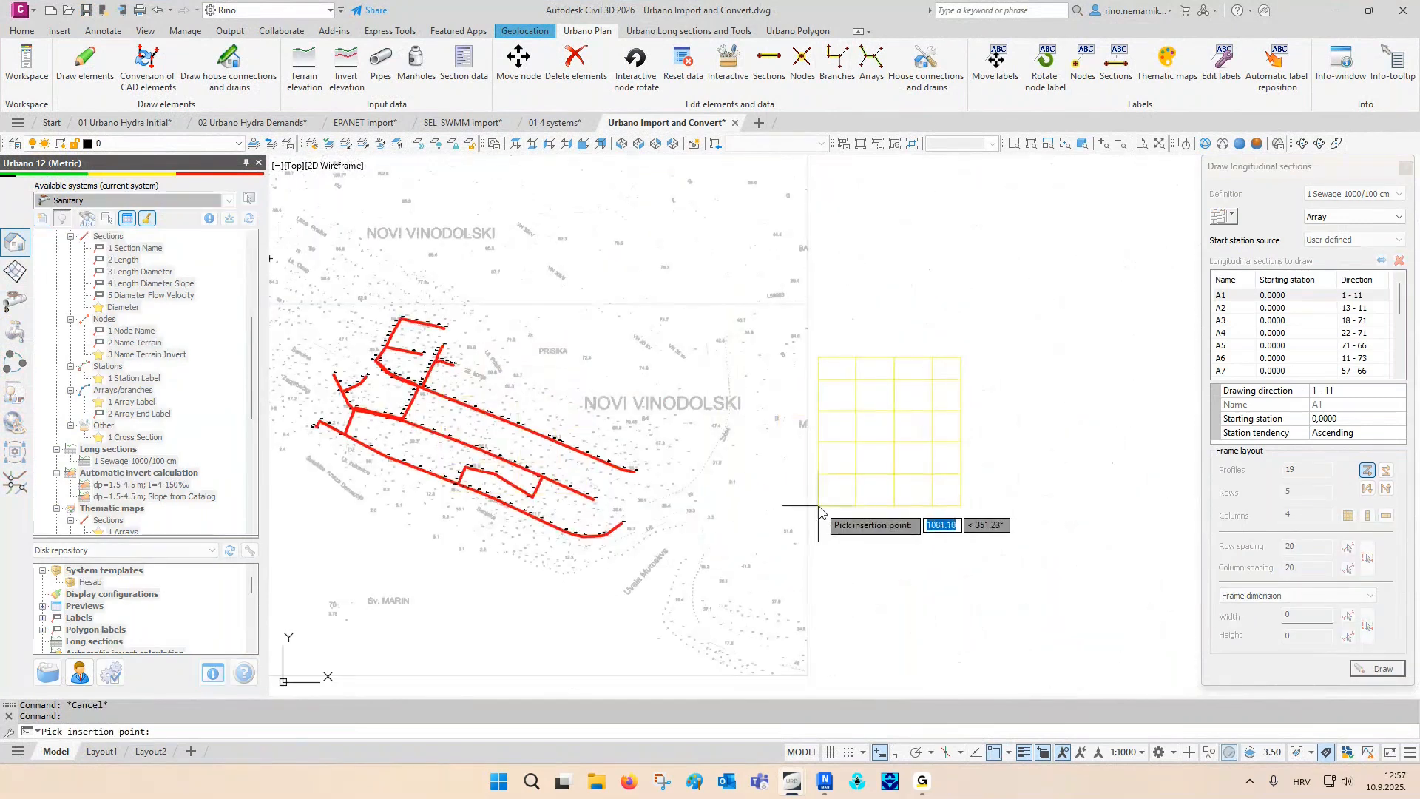
pyautogui.press('F3')
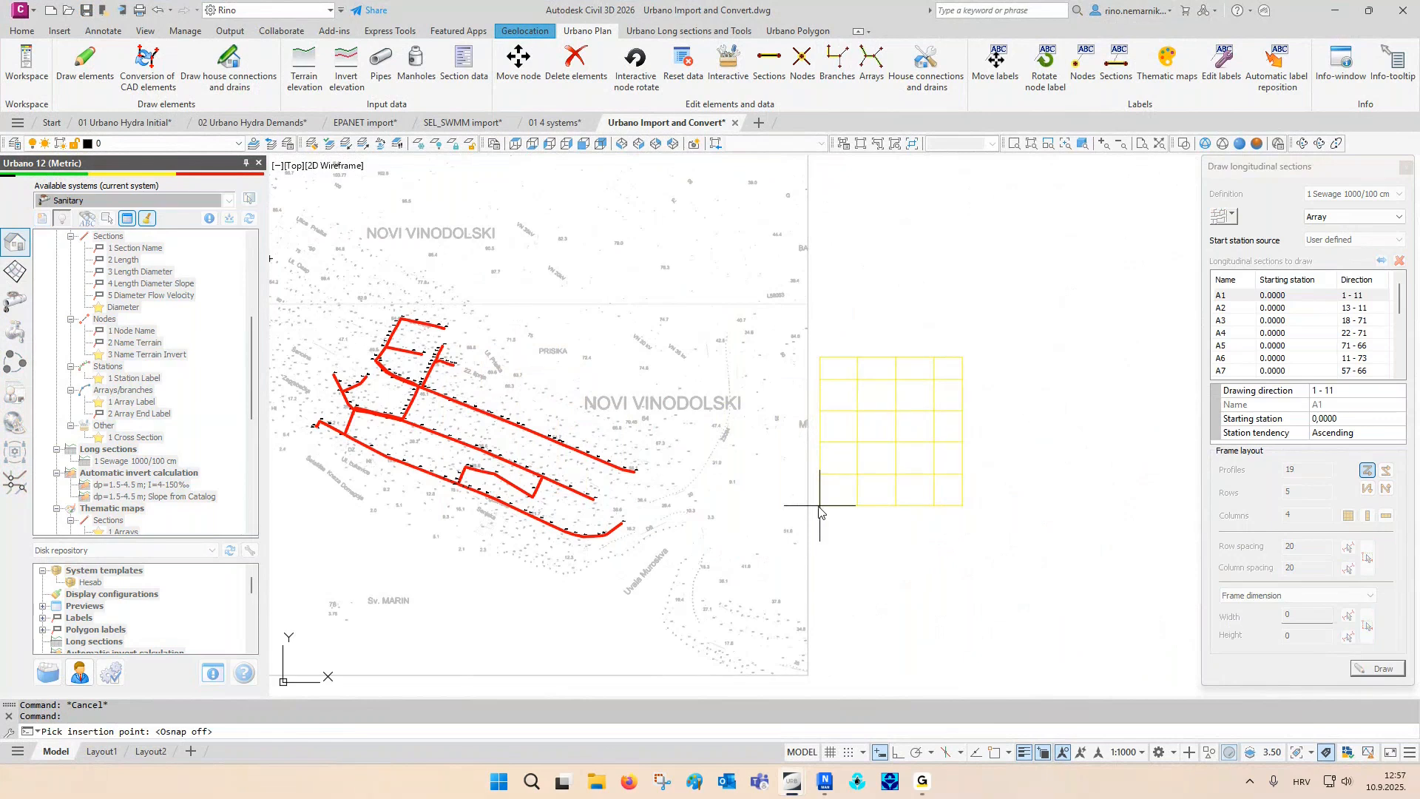
pyautogui.click(825, 400)
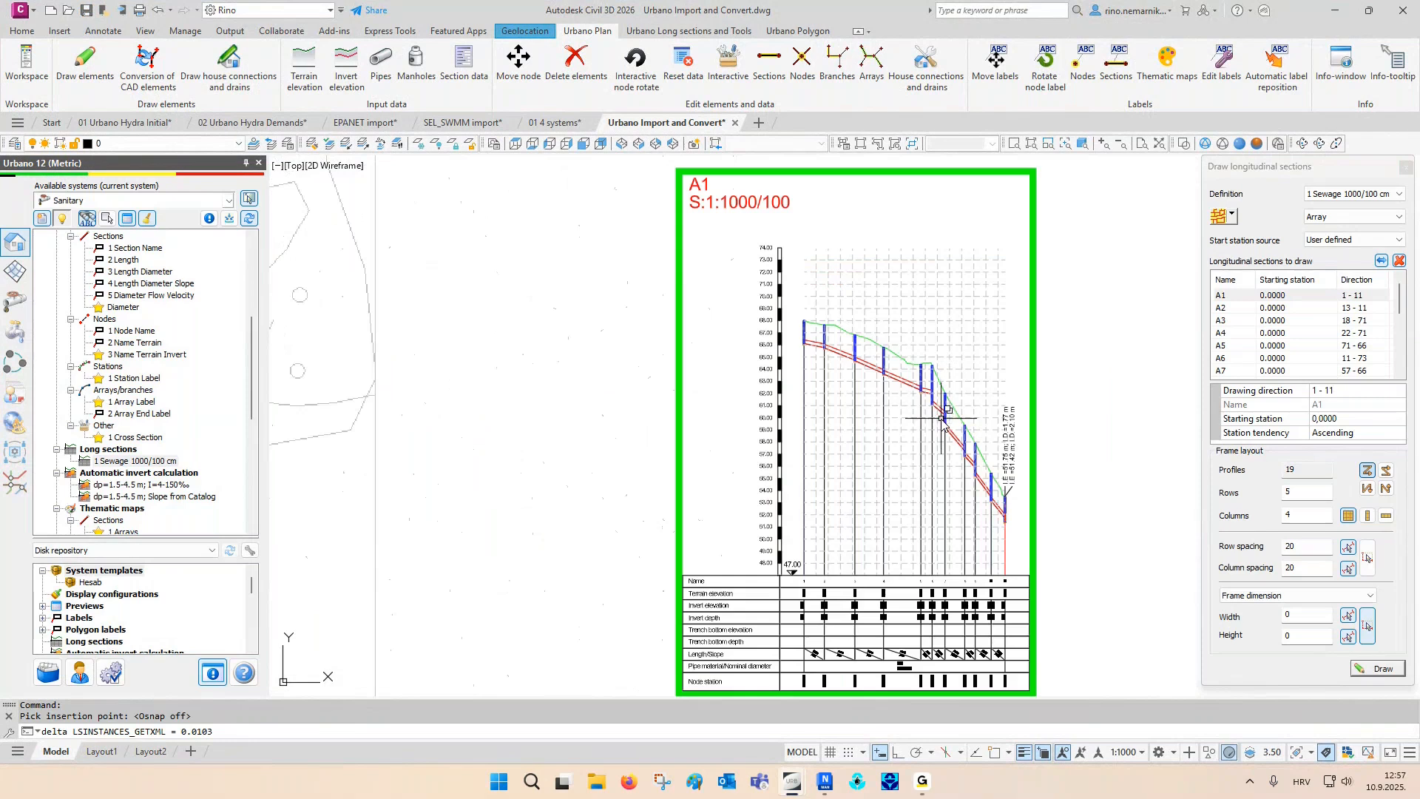
pyautogui.click(1406, 169)
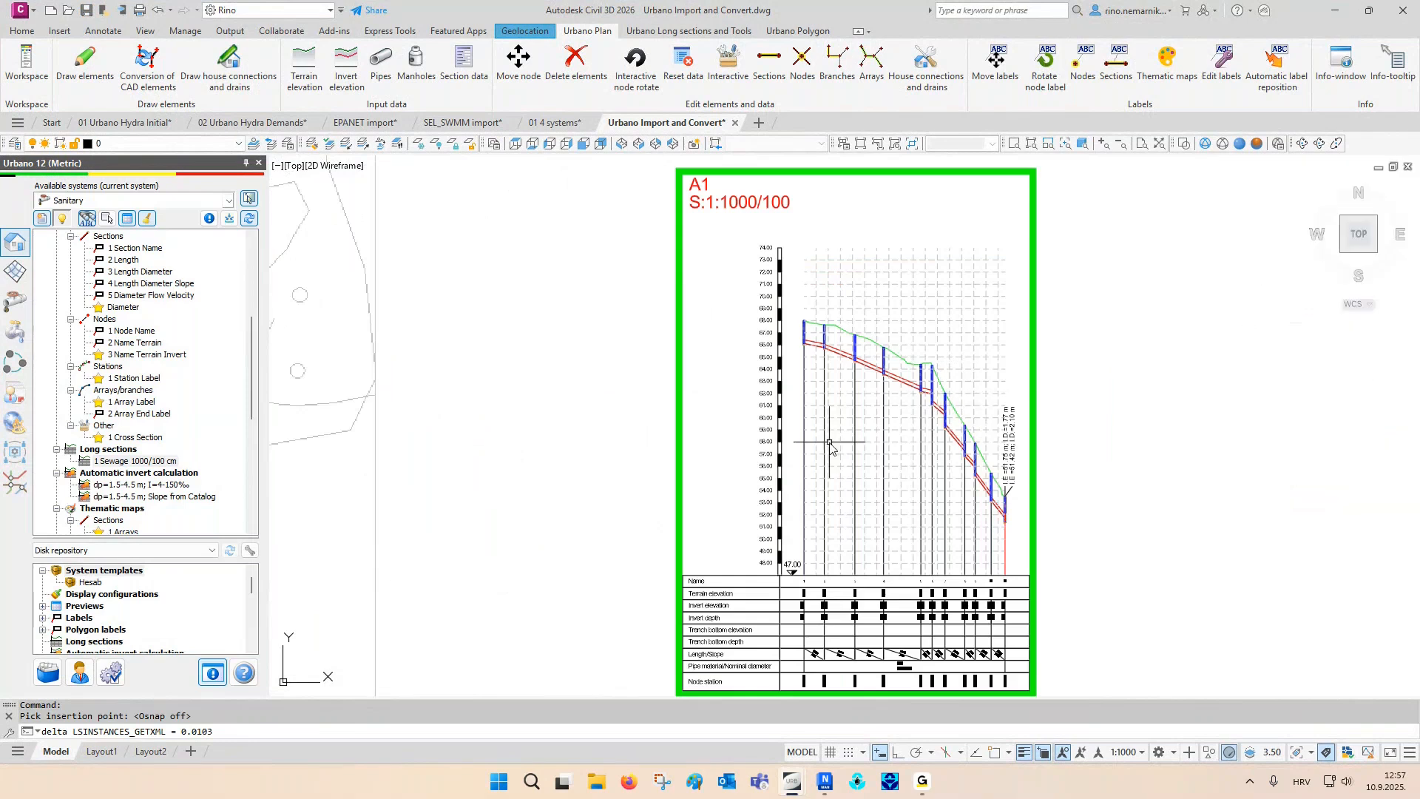
pyautogui.click(568, 427)
pyautogui.press('Escape')
pyautogui.press('Escape')
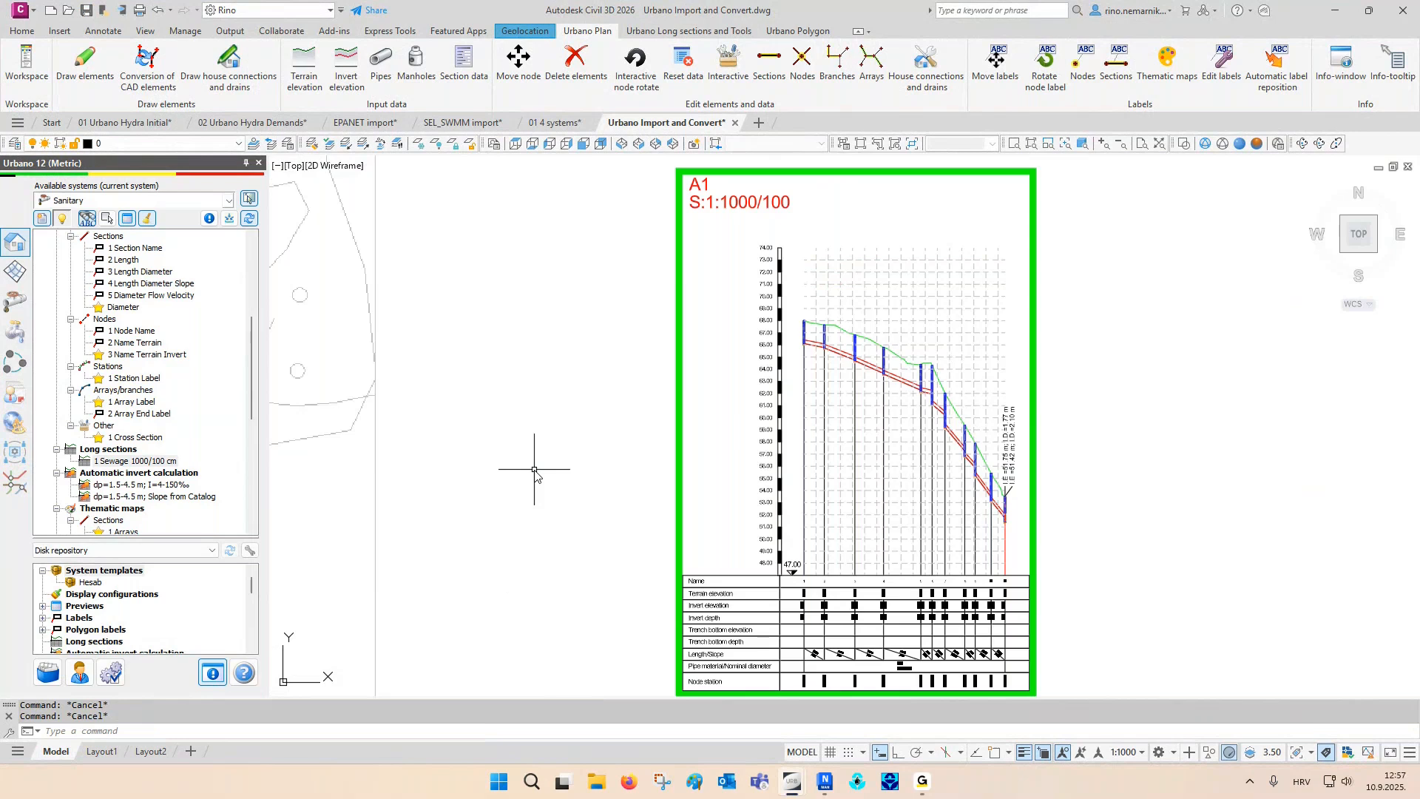
# - Assign the Single trench - sand bed - formwork group with trench Alfa=90 to the network sections and save it
pyautogui.scroll(6, 118, 366)
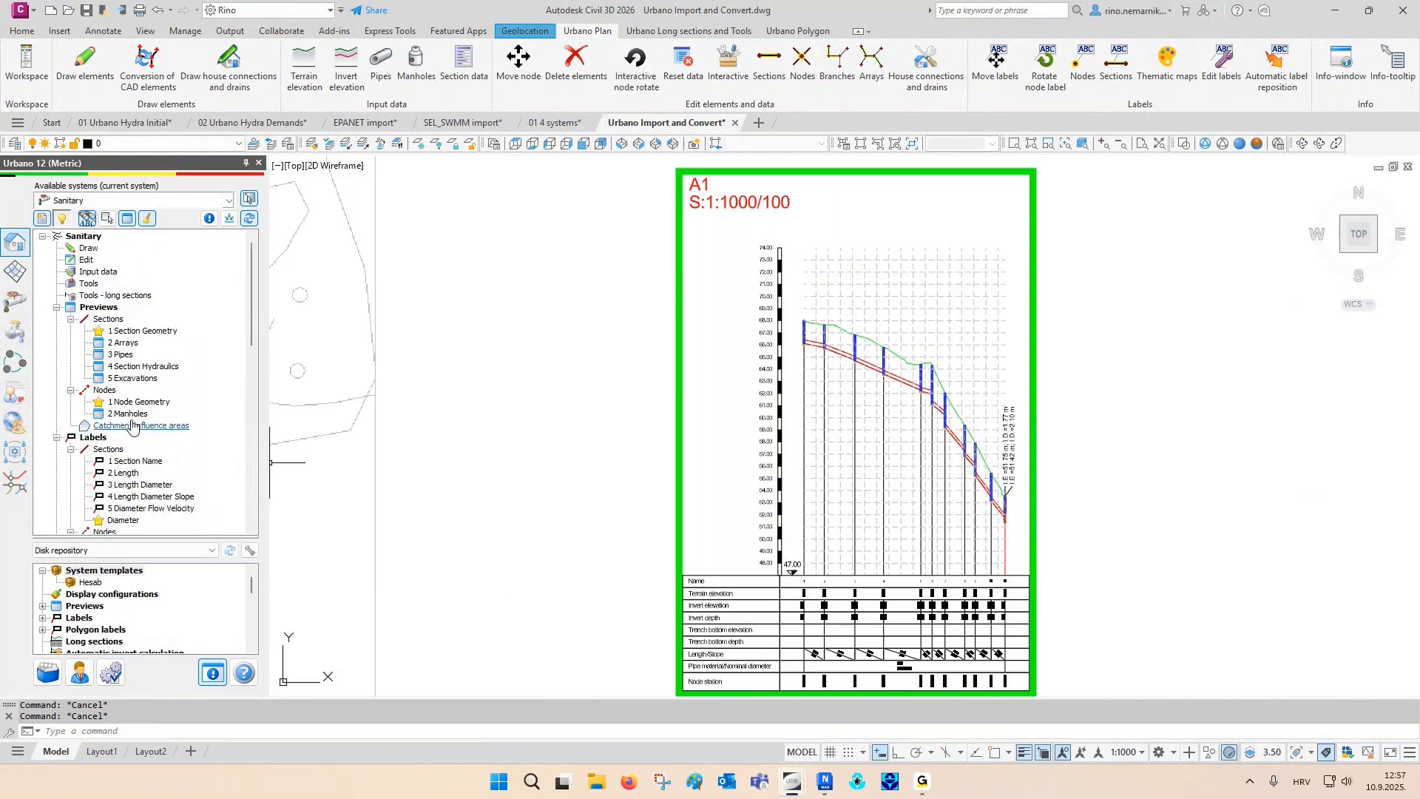
pyautogui.click(98, 271)
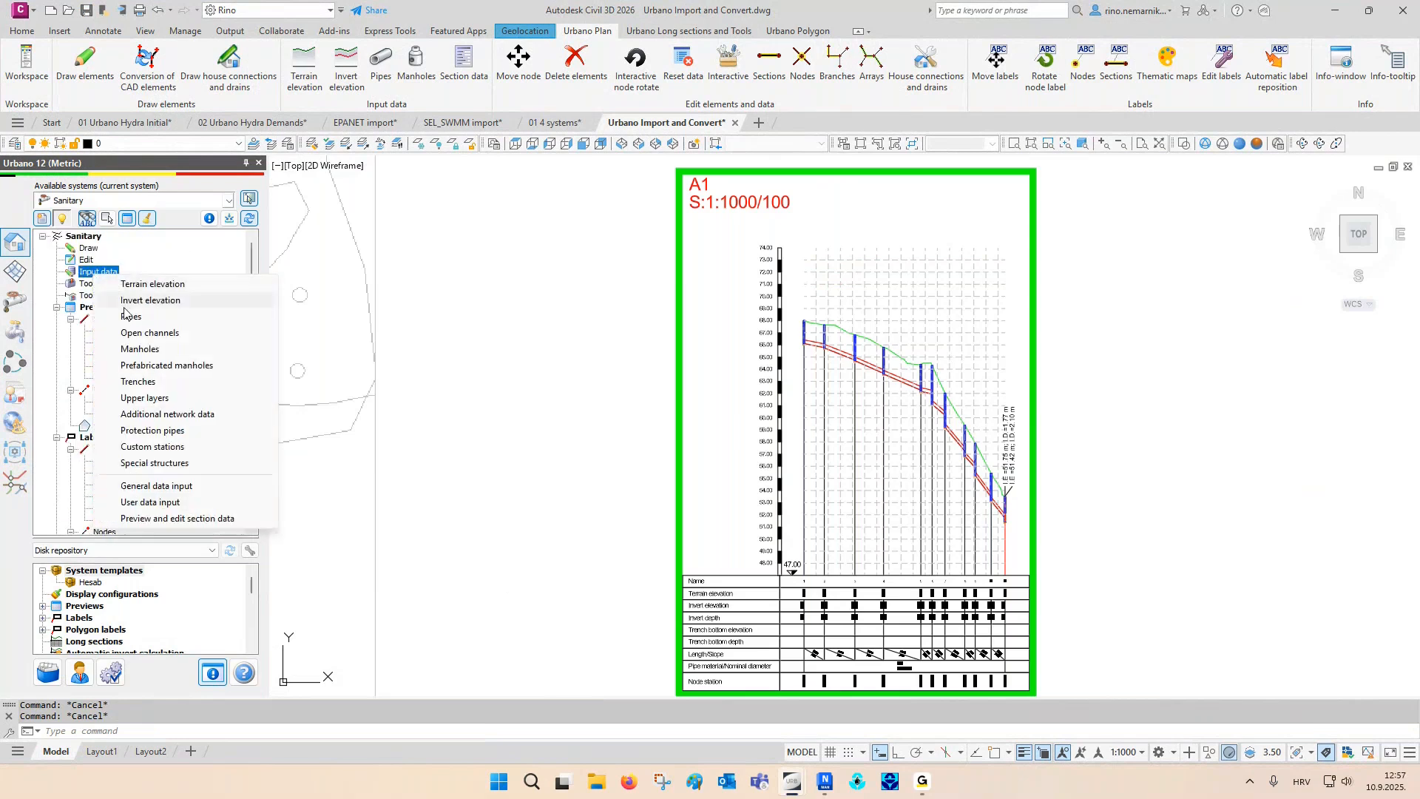
pyautogui.click(156, 381)
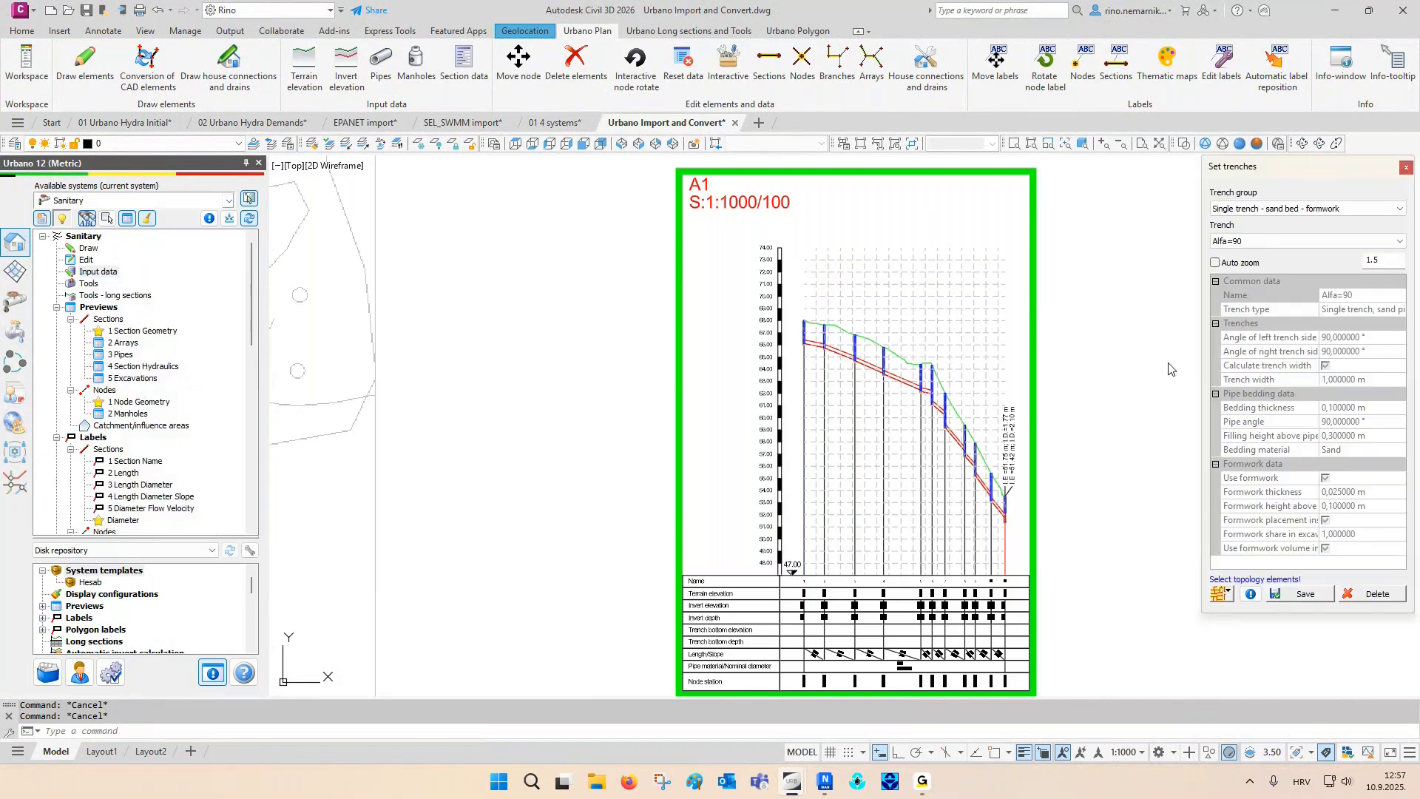
pyautogui.click(1314, 209)
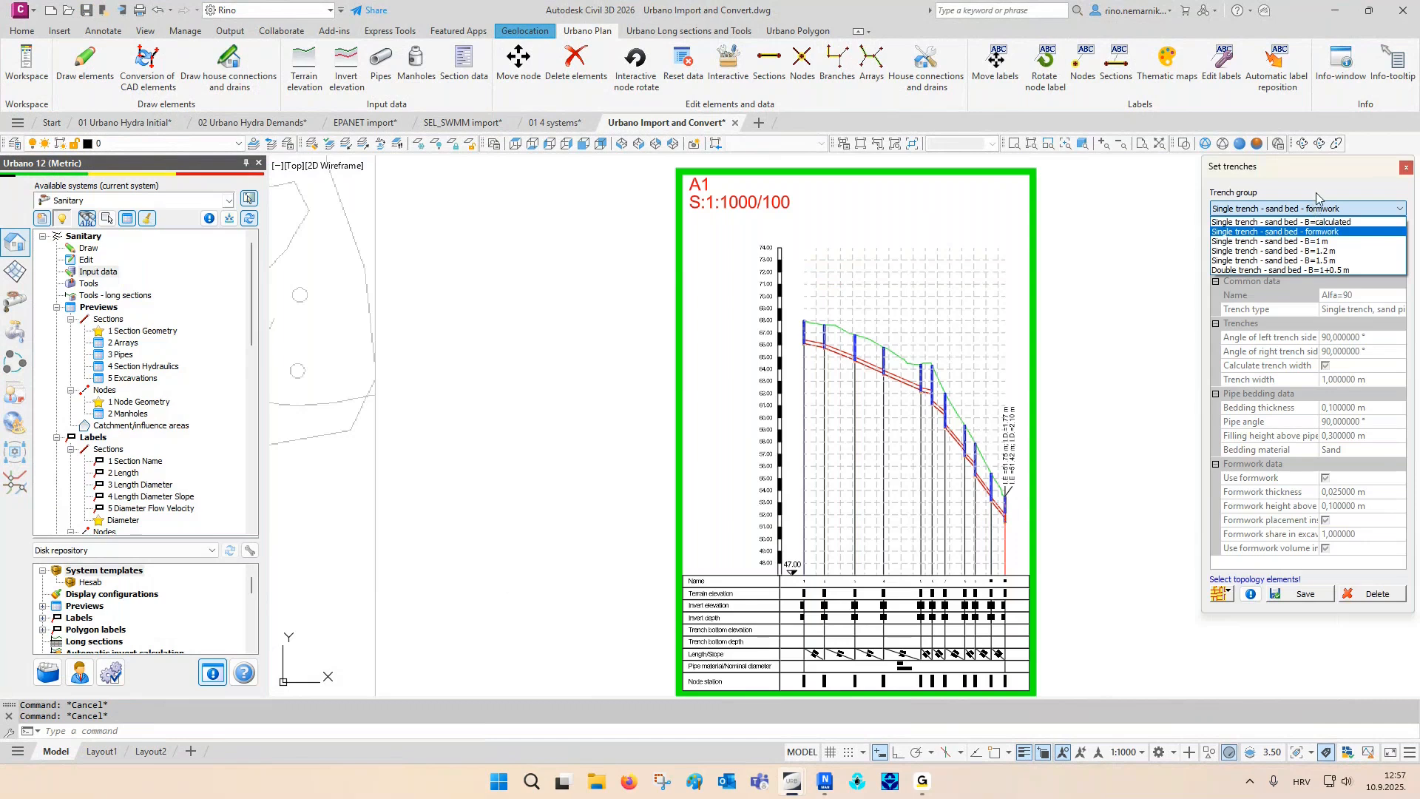
pyautogui.click(1317, 196)
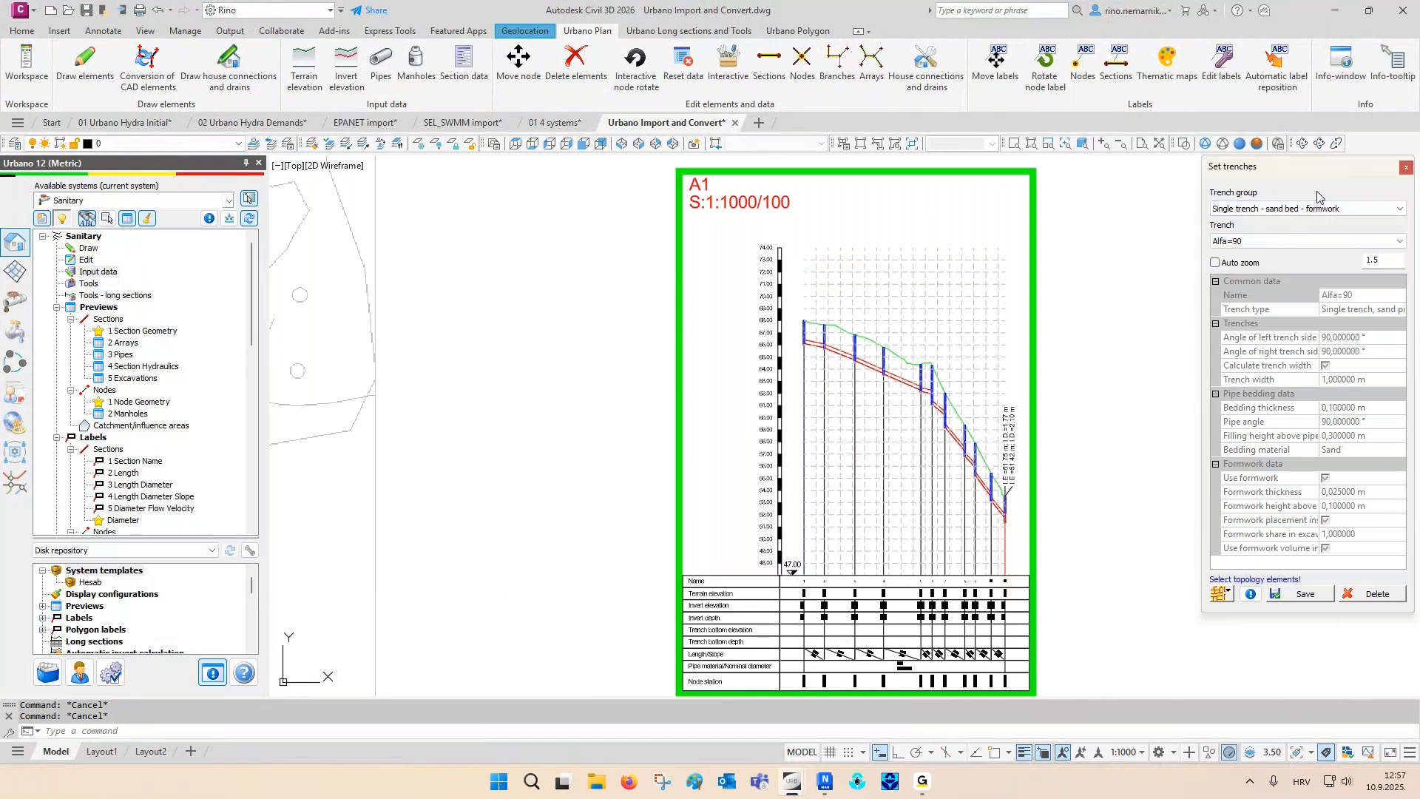
pyautogui.click(1221, 594)
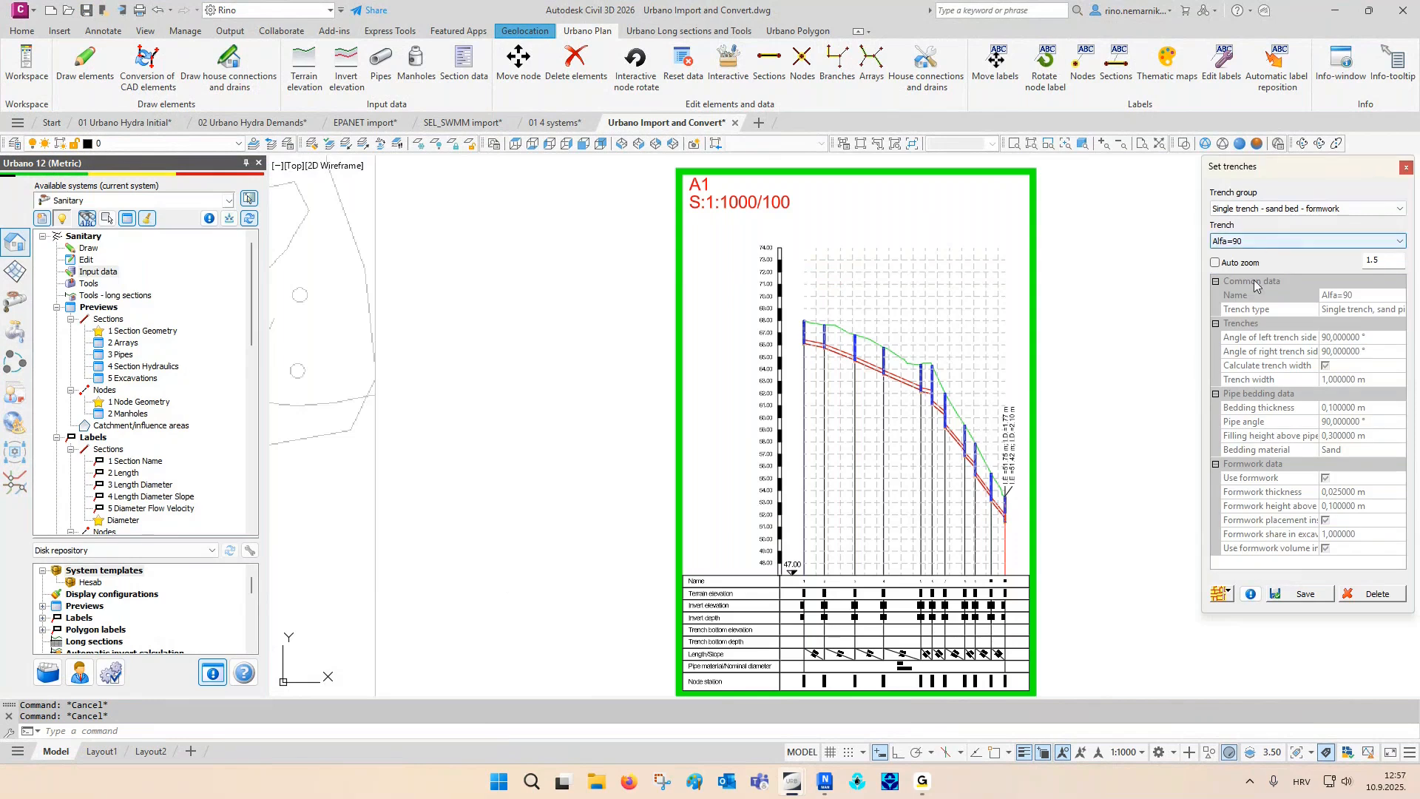
pyautogui.click(1303, 593)
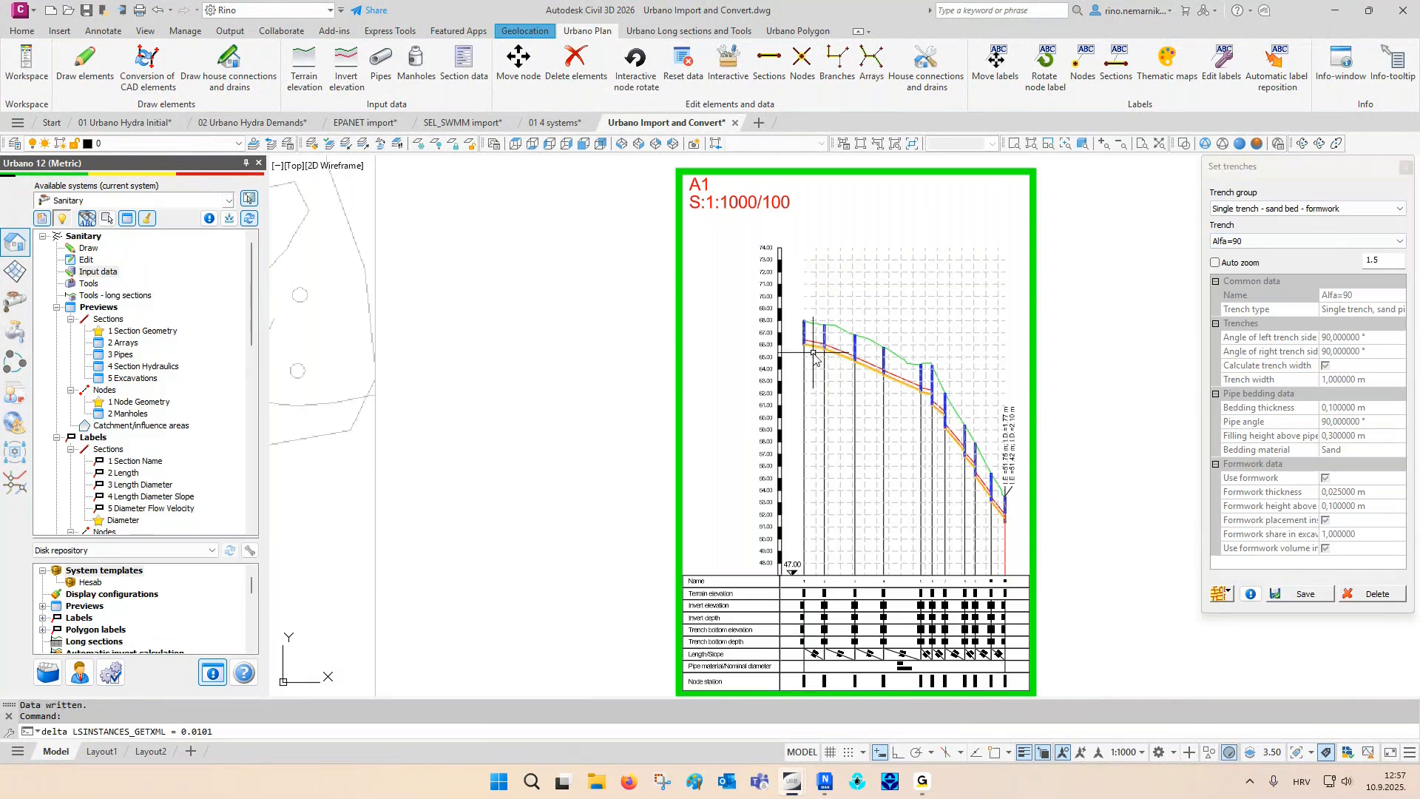
pyautogui.scroll(2, 816, 353)
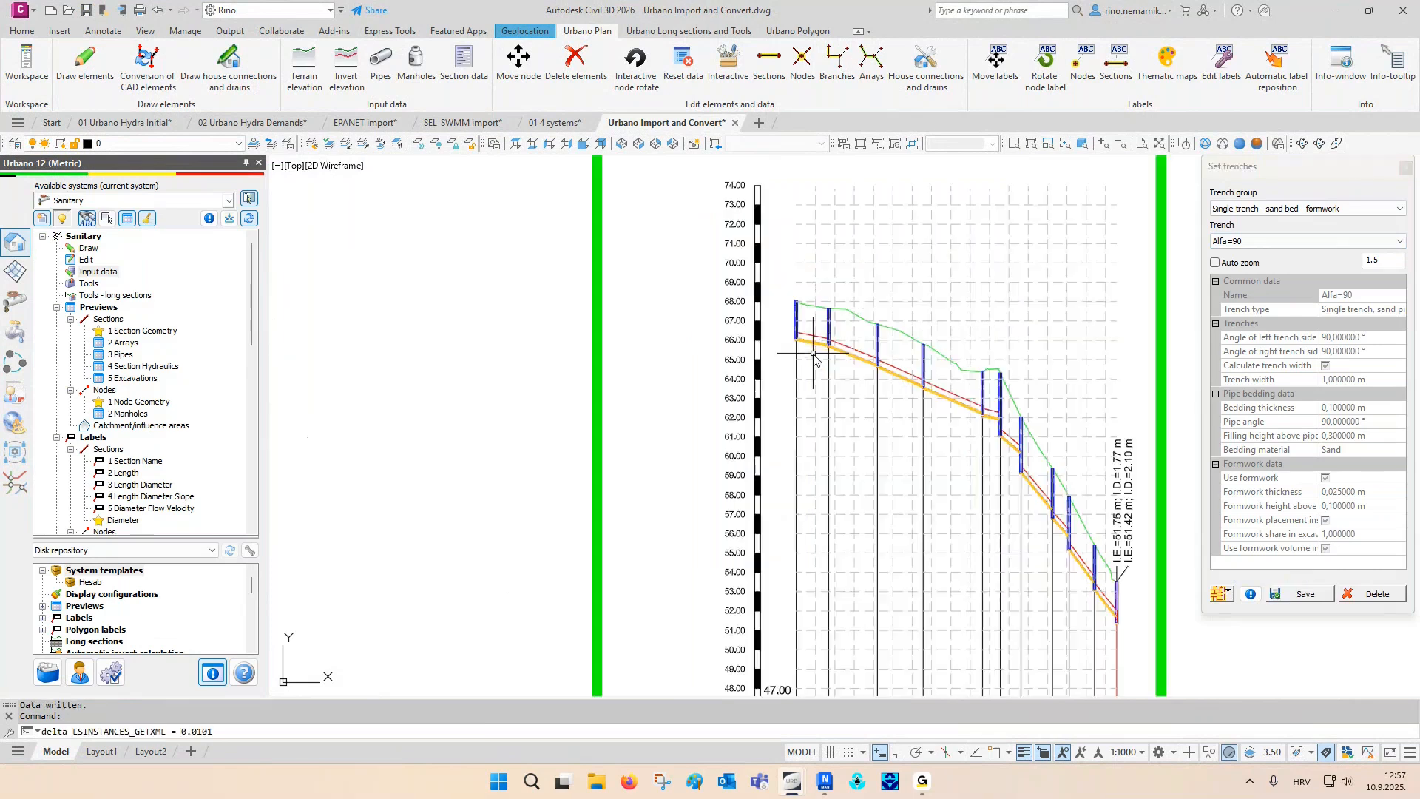
pyautogui.click(1405, 168)
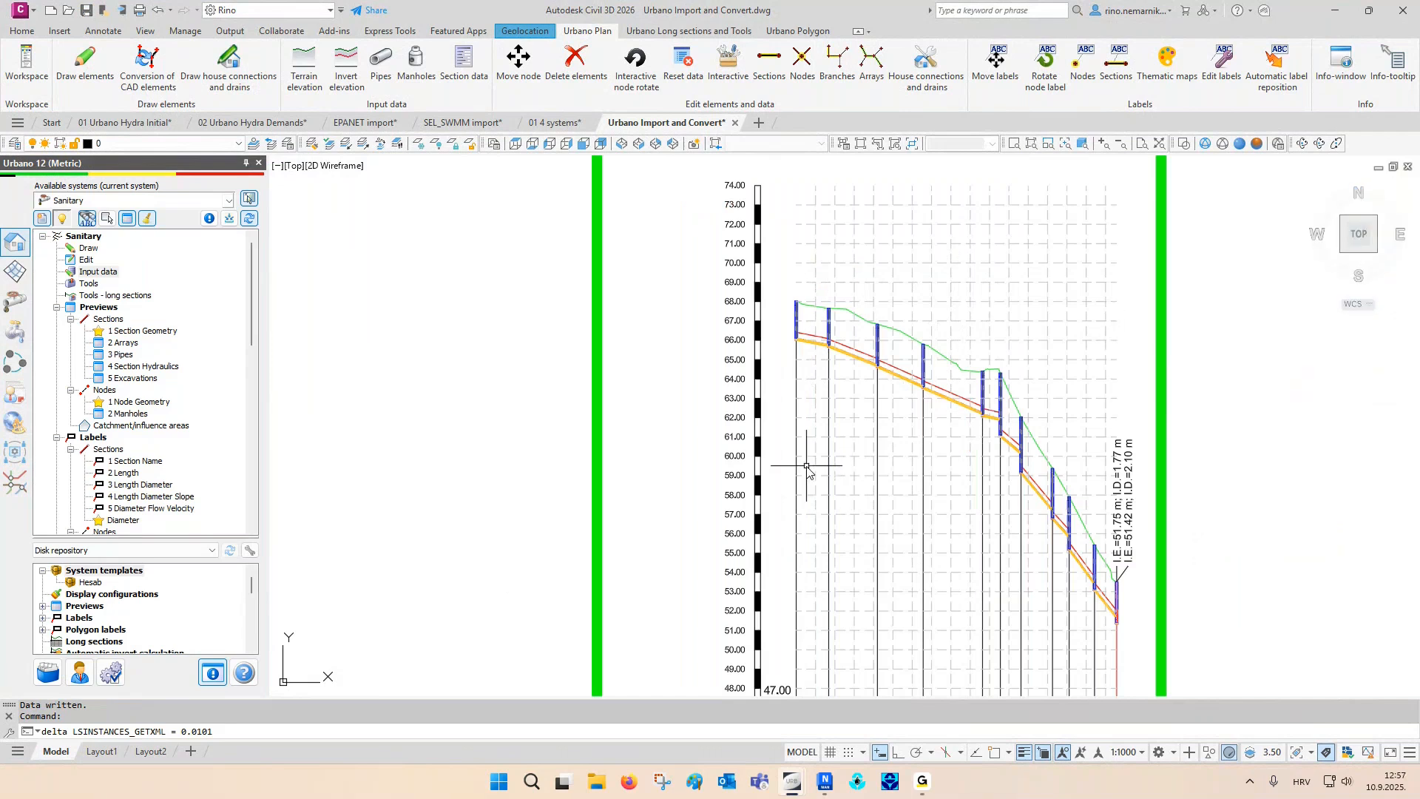
# - Assign the Asphalt 15 cm upper layer on terrain 1 to the network sections and inspect it in profile A1
pyautogui.click(110, 274)
pyautogui.rightClick(111, 279)
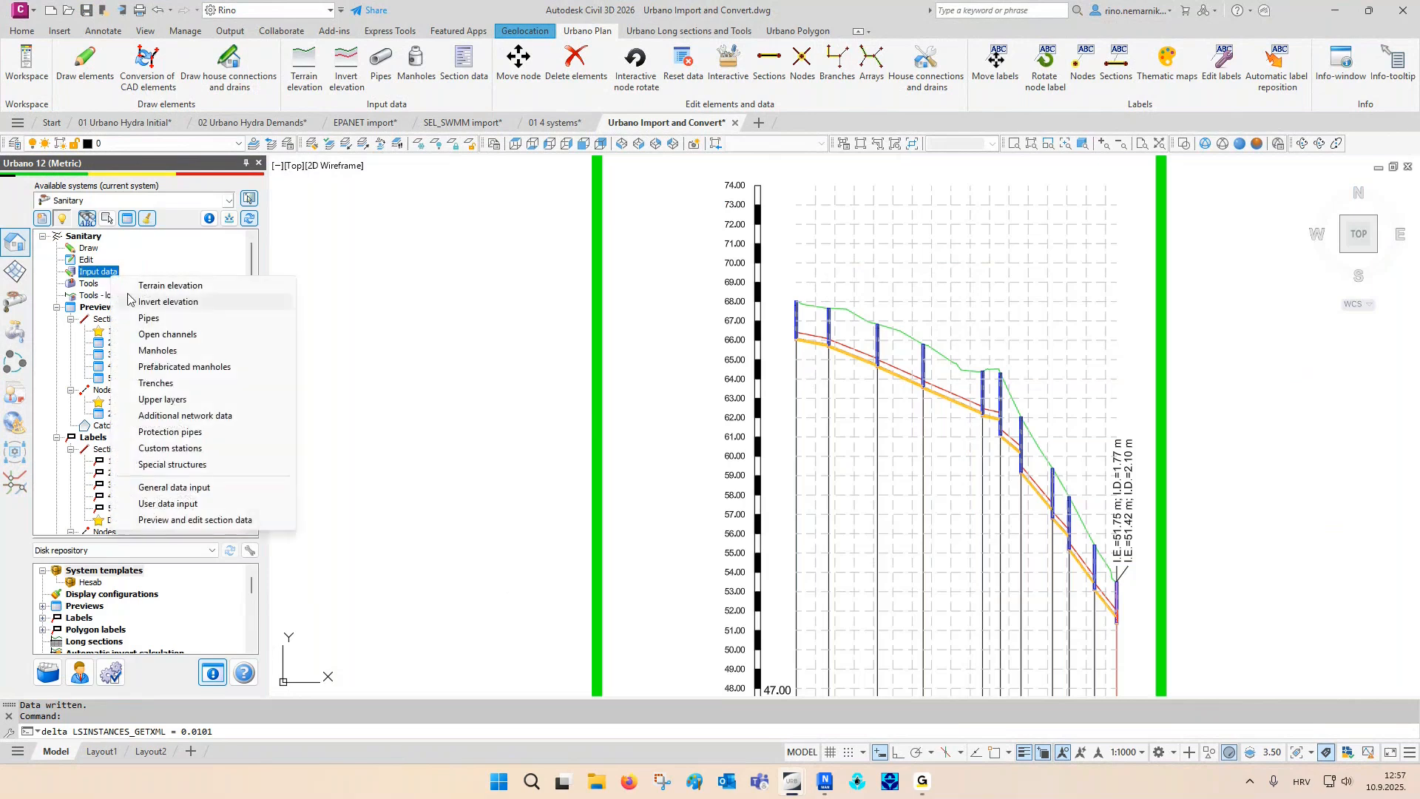
pyautogui.click(162, 399)
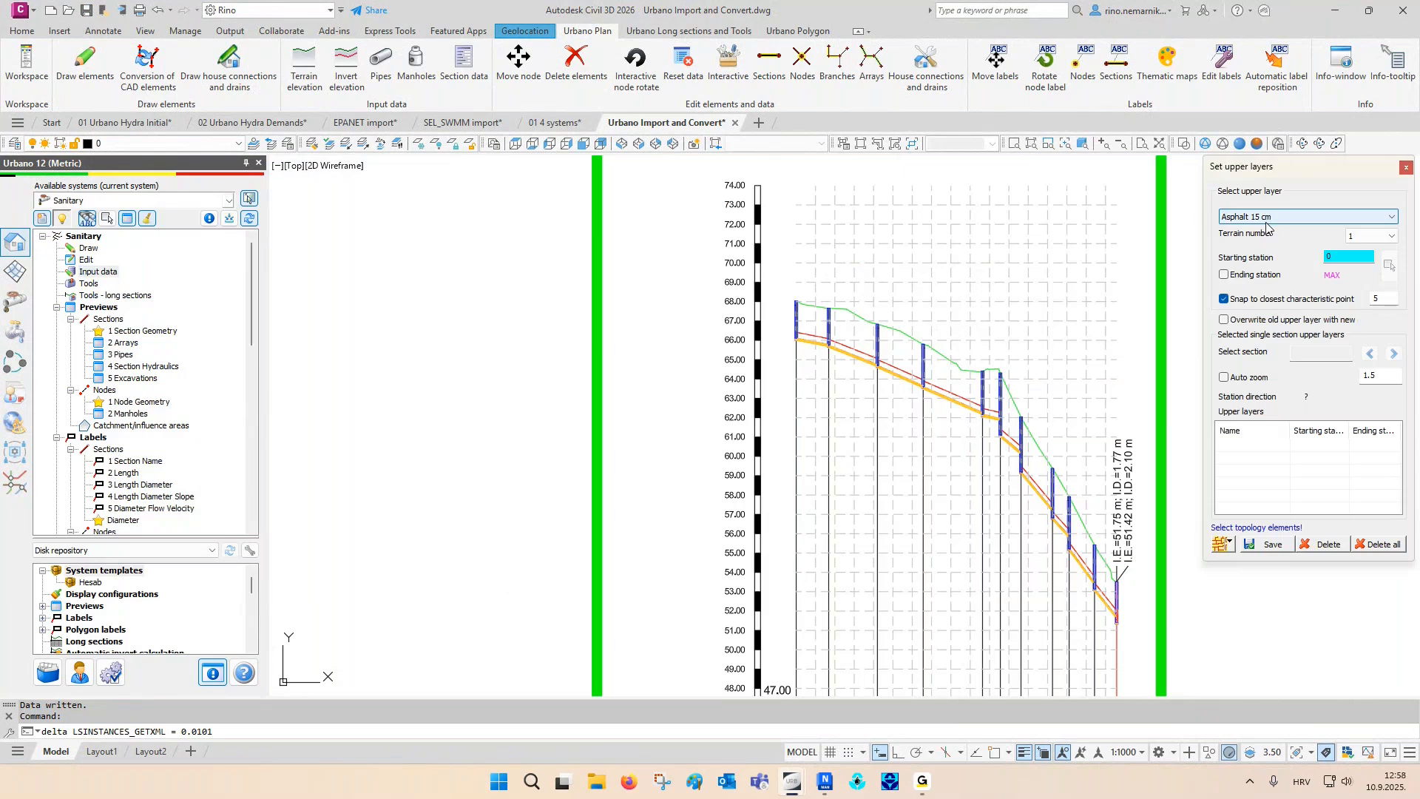
pyautogui.click(1269, 217)
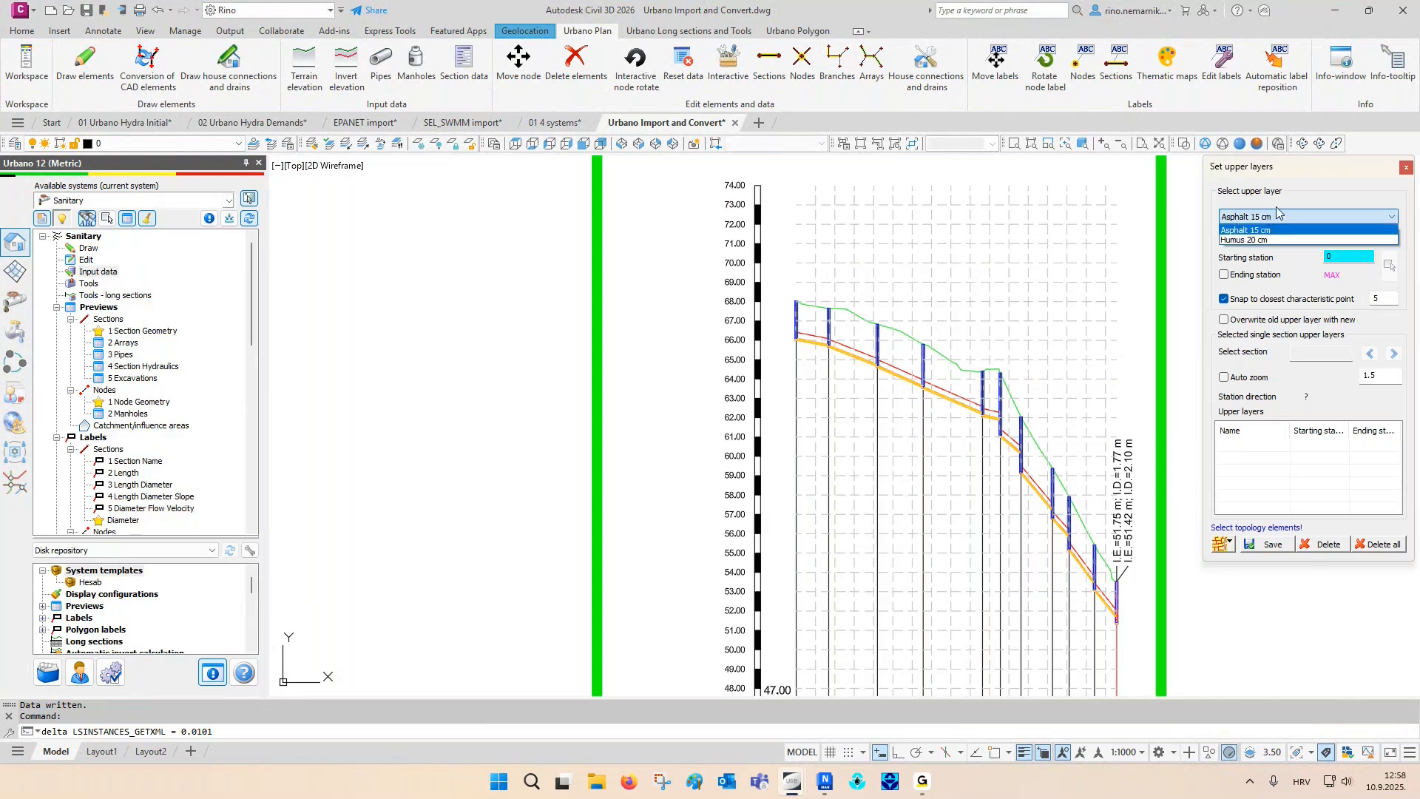
pyautogui.click(1278, 215)
pyautogui.click(1219, 546)
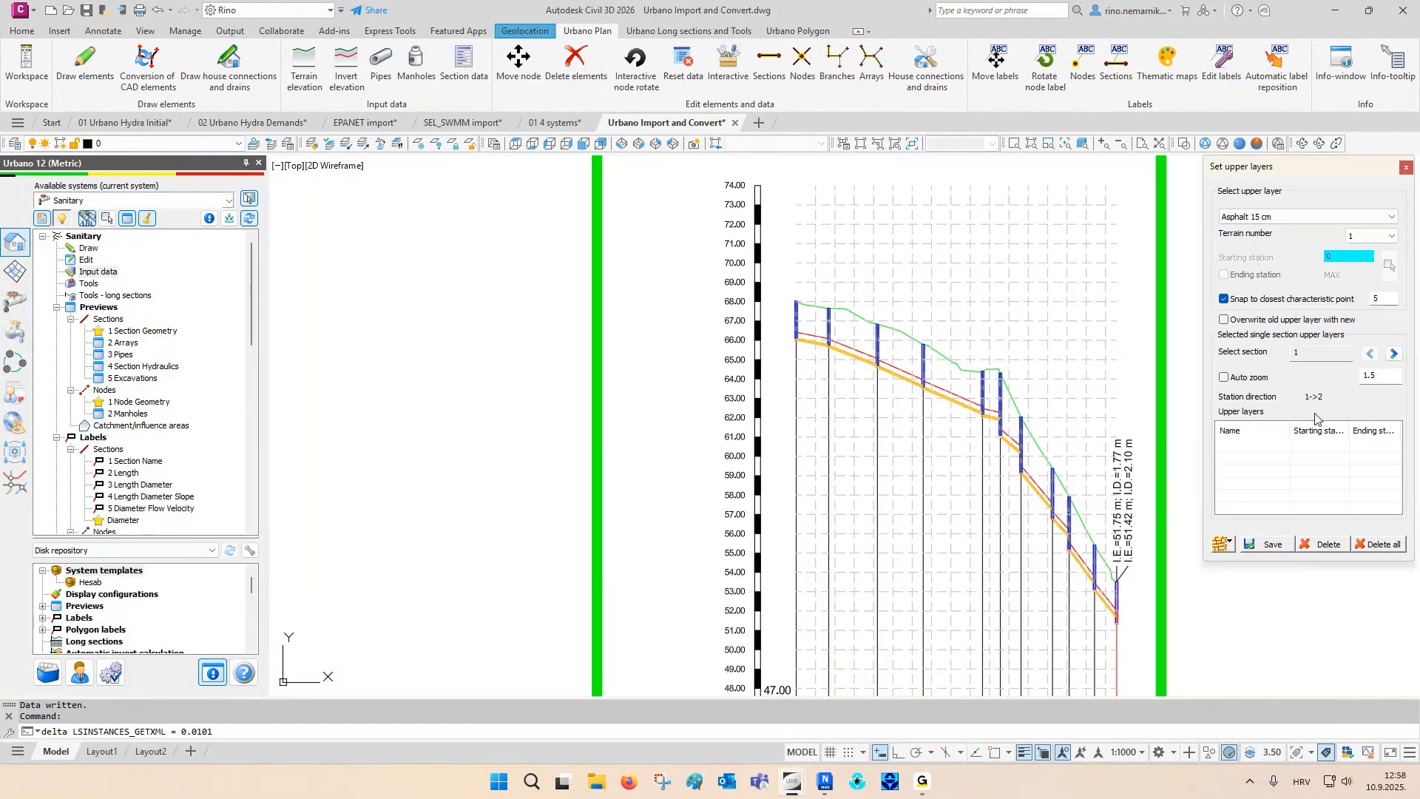
pyautogui.click(1271, 545)
pyautogui.click(1406, 167)
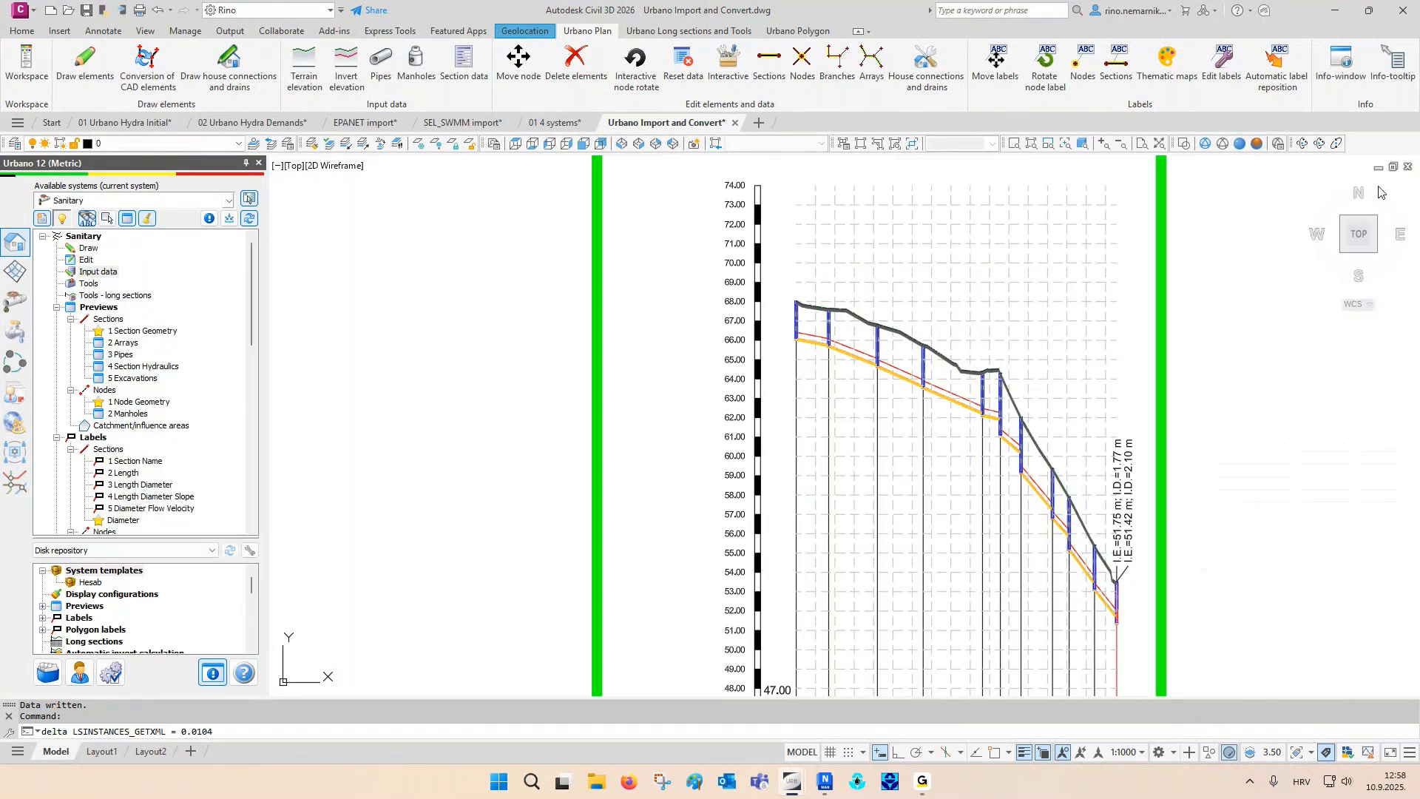
pyautogui.scroll(8, 804, 299)
pyautogui.scroll(2, 804, 300)
pyautogui.moveTo(797, 308); pyautogui.dragTo(636, 326, button='middle')
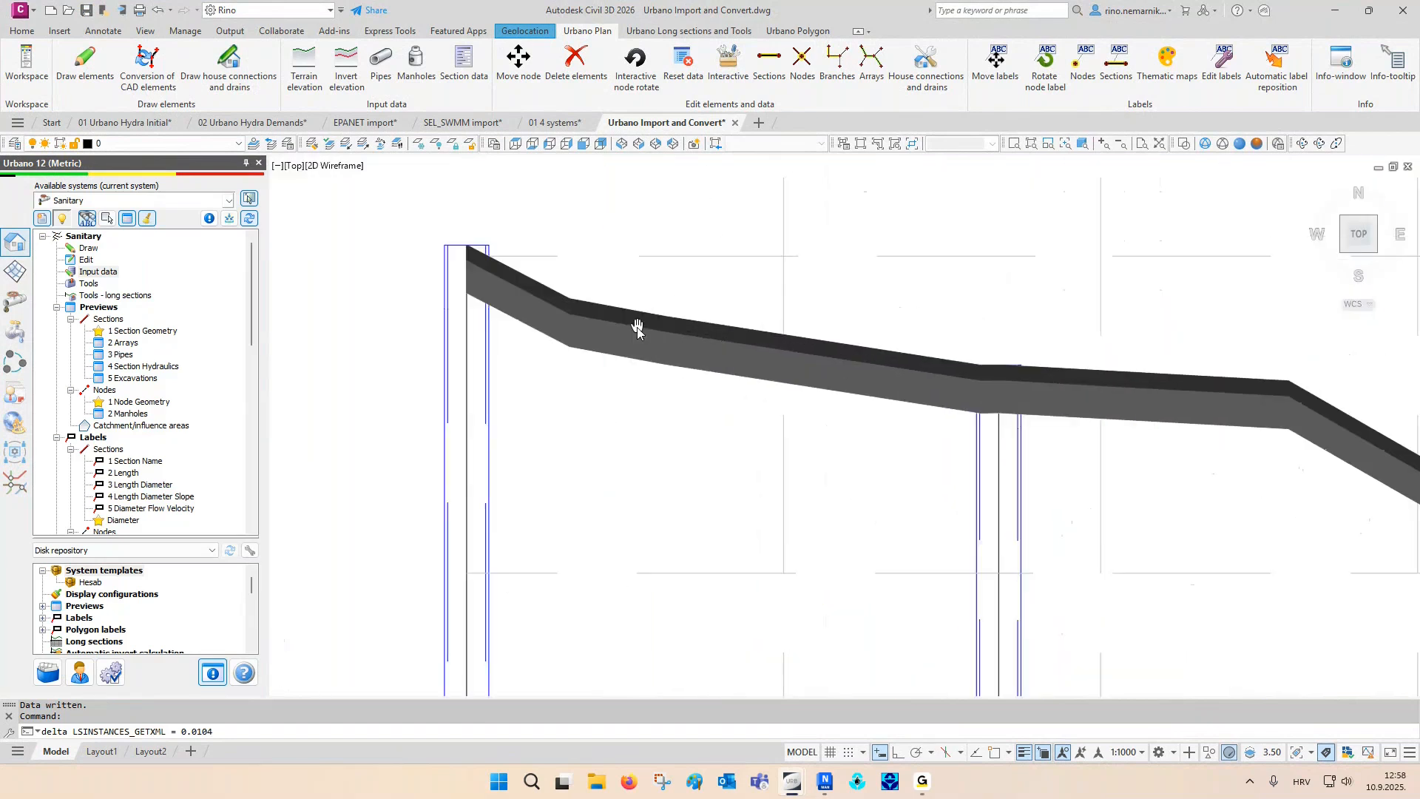
# - Open cross section drawing with the 2 Cross sections 1:50 definition for the Sanitary system
pyautogui.middleClick(1011, 310)
pyautogui.middleClick(1011, 310)
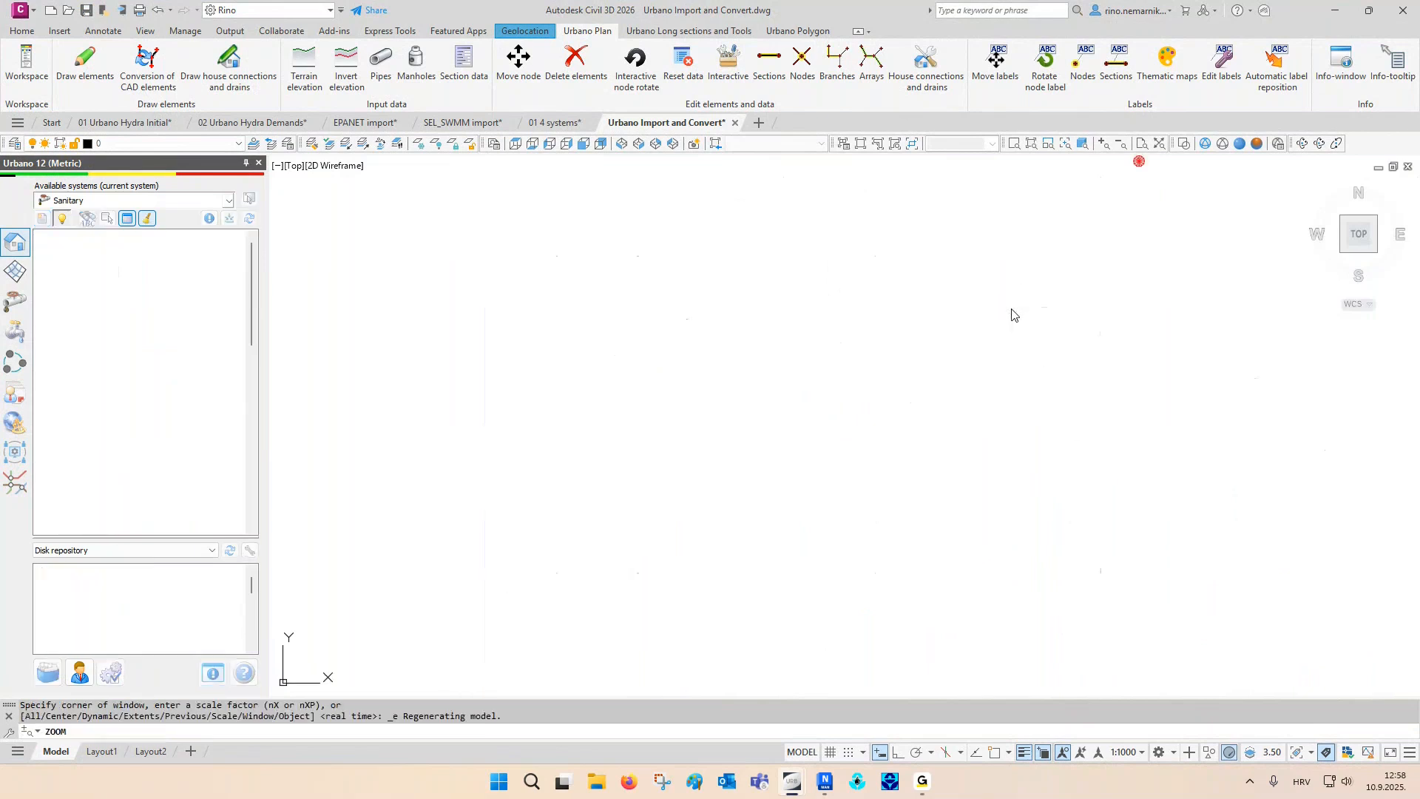
pyautogui.moveTo(1124, 609); pyautogui.dragTo(766, 566, button='middle')
pyautogui.scroll(2, 655, 551)
pyautogui.press('Escape')
pyautogui.press('Escape')
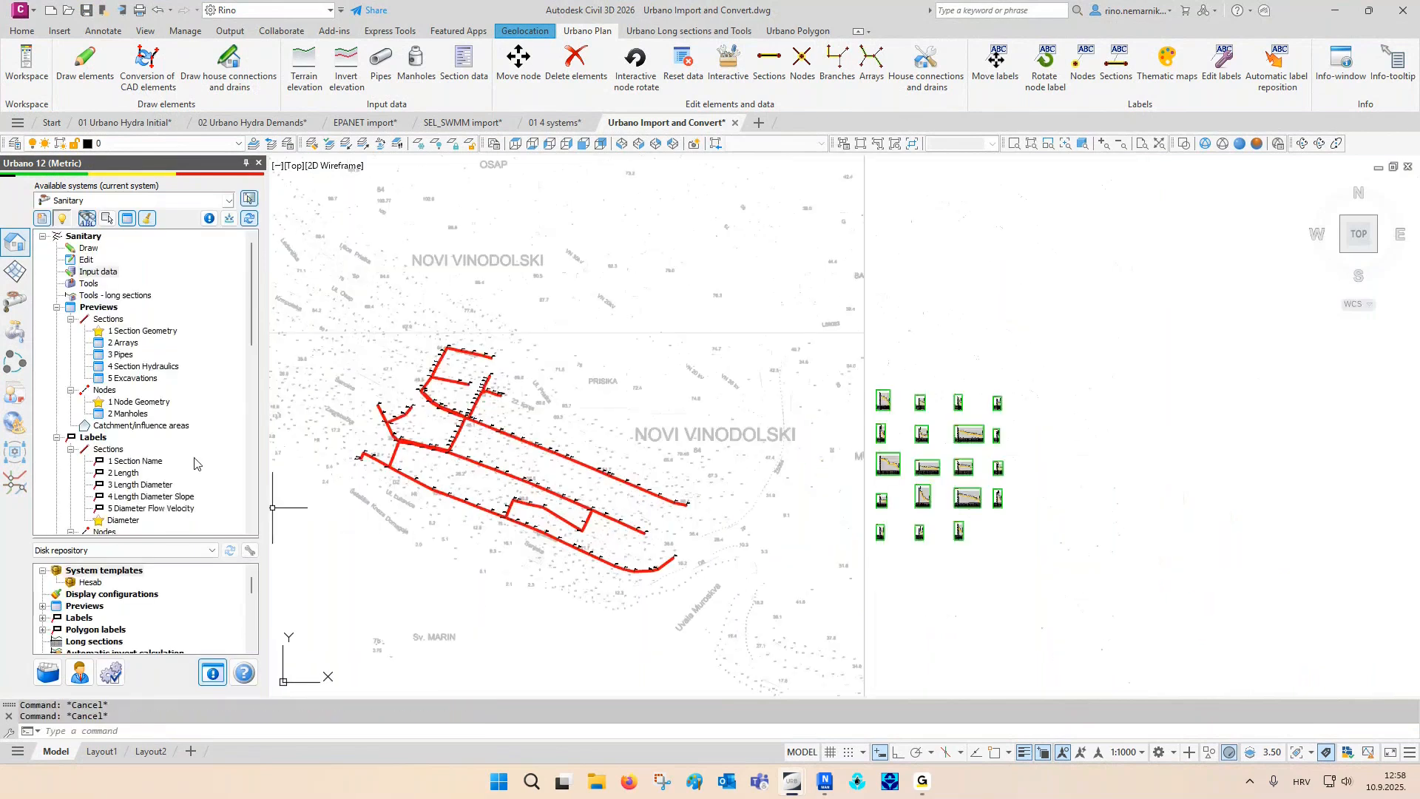
pyautogui.scroll(-8, 185, 444)
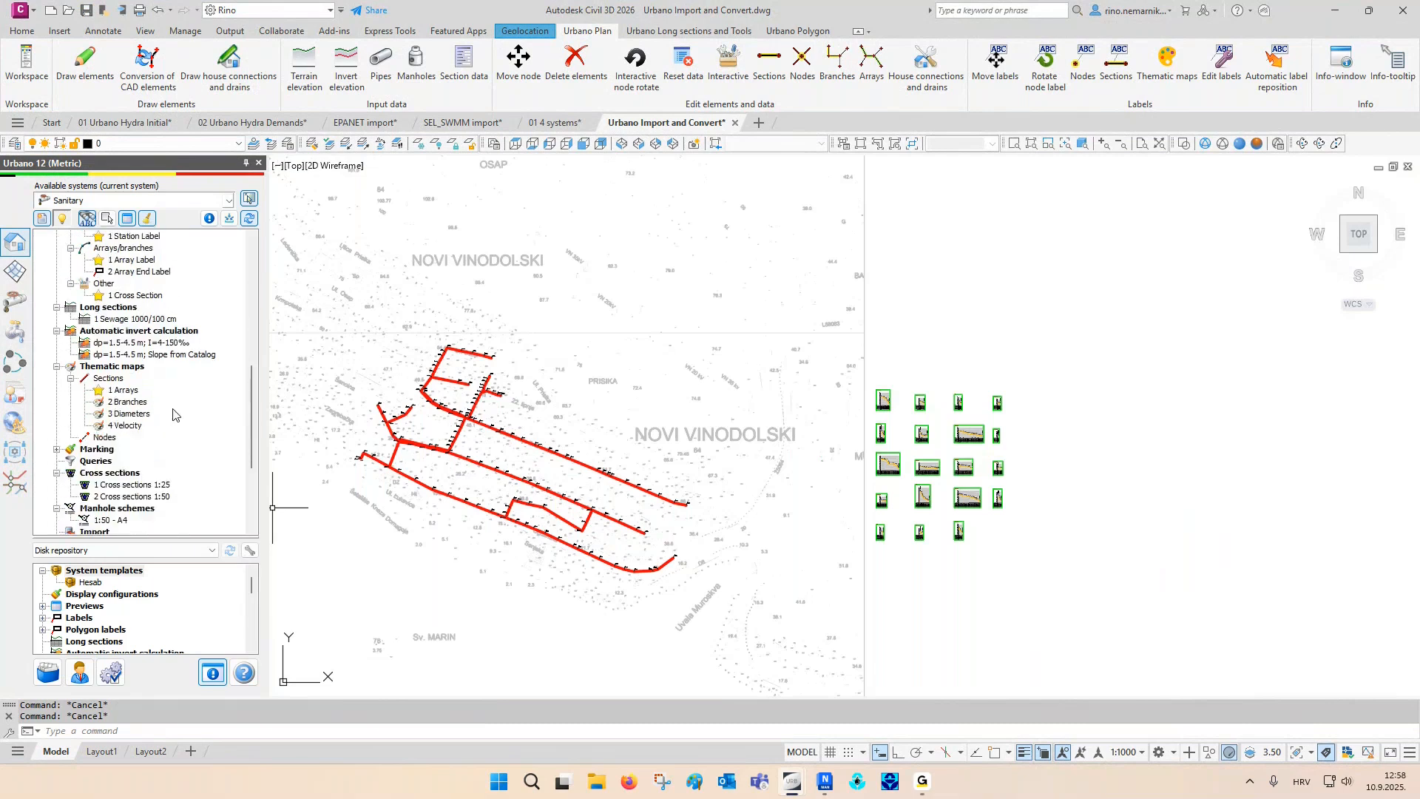
pyautogui.scroll(-1, 173, 414)
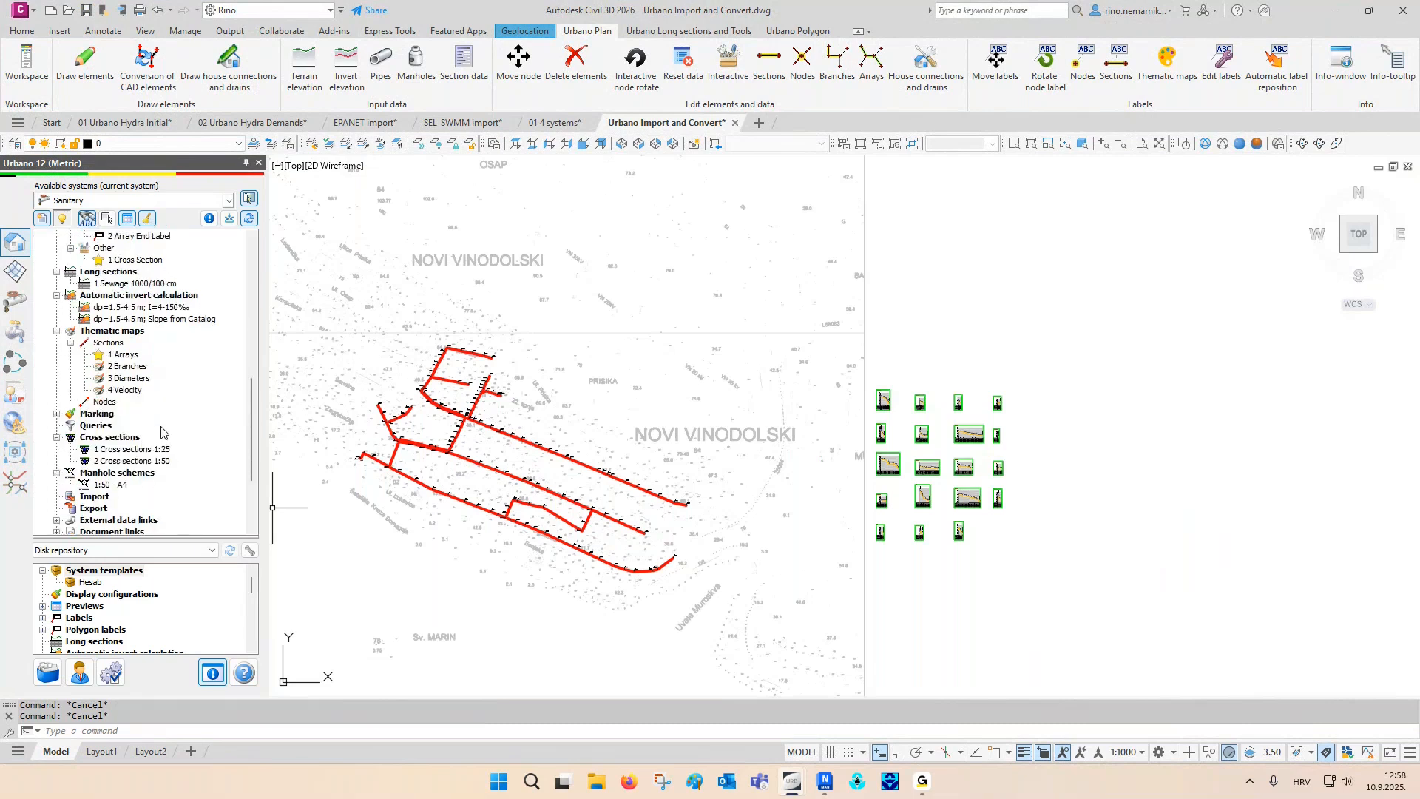
pyautogui.doubleClick(145, 462)
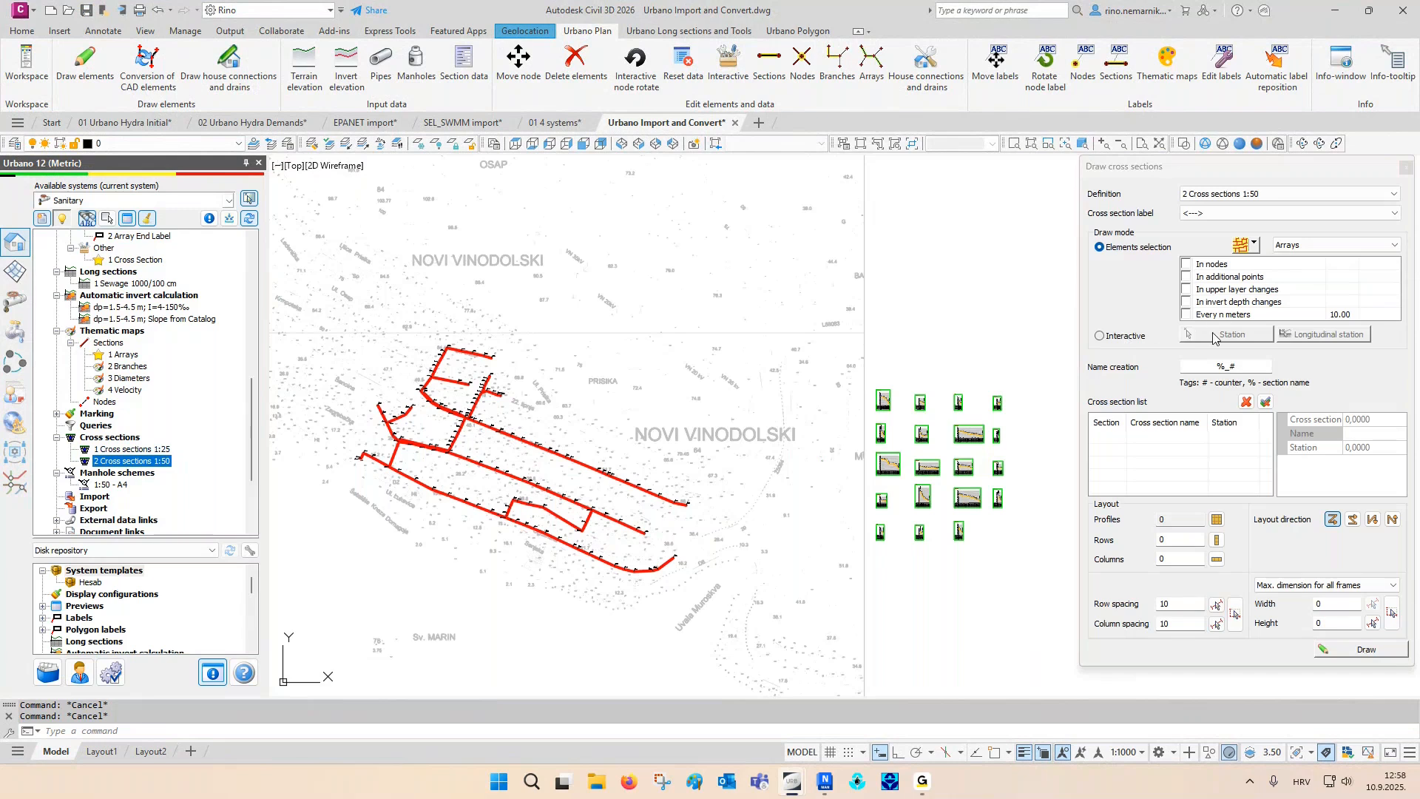
# - Select the southernmost array A12 on the map and set cross sections at every 25 m along it
pyautogui.click(1255, 245)
pyautogui.click(1256, 318)
pyautogui.click(640, 570)
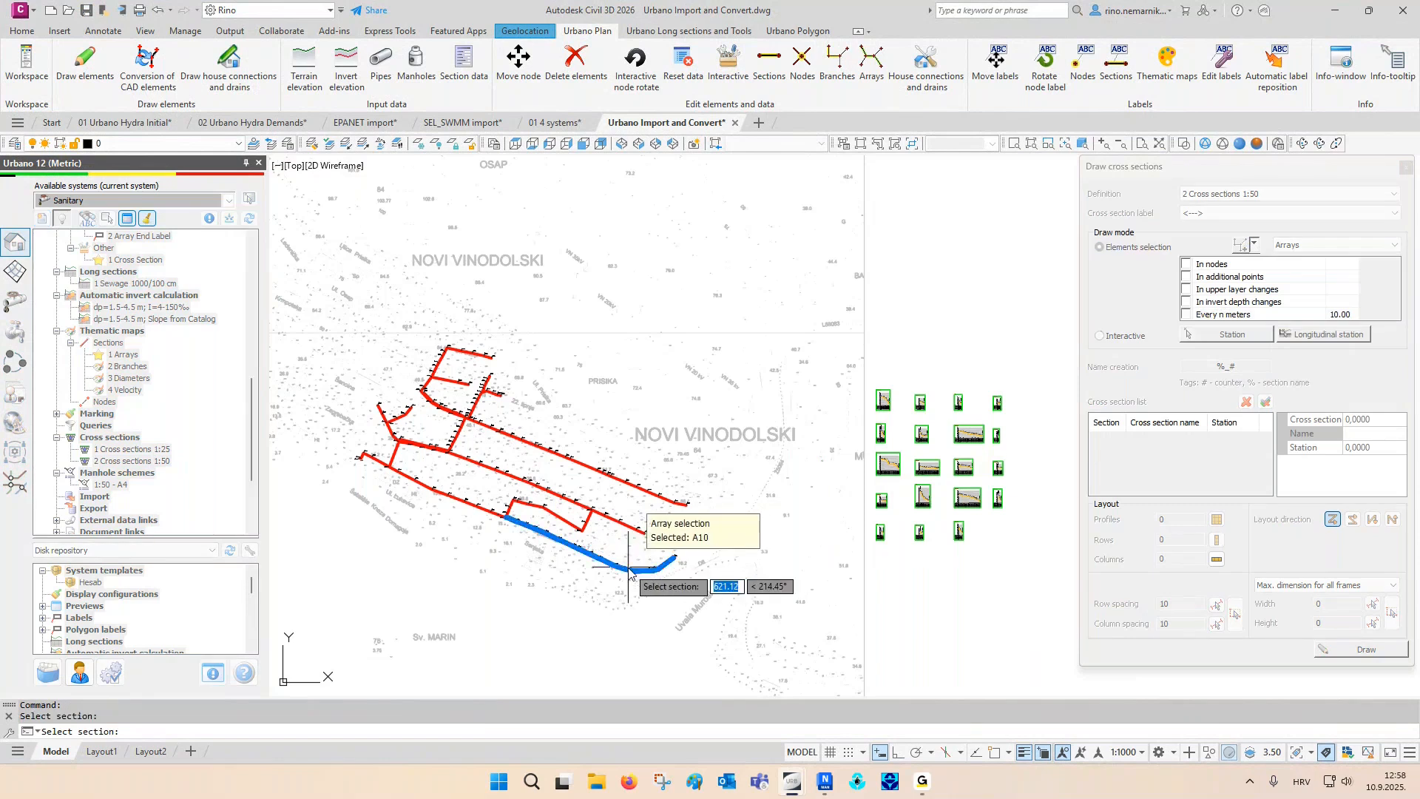
pyautogui.click(368, 476)
pyautogui.press('Return')
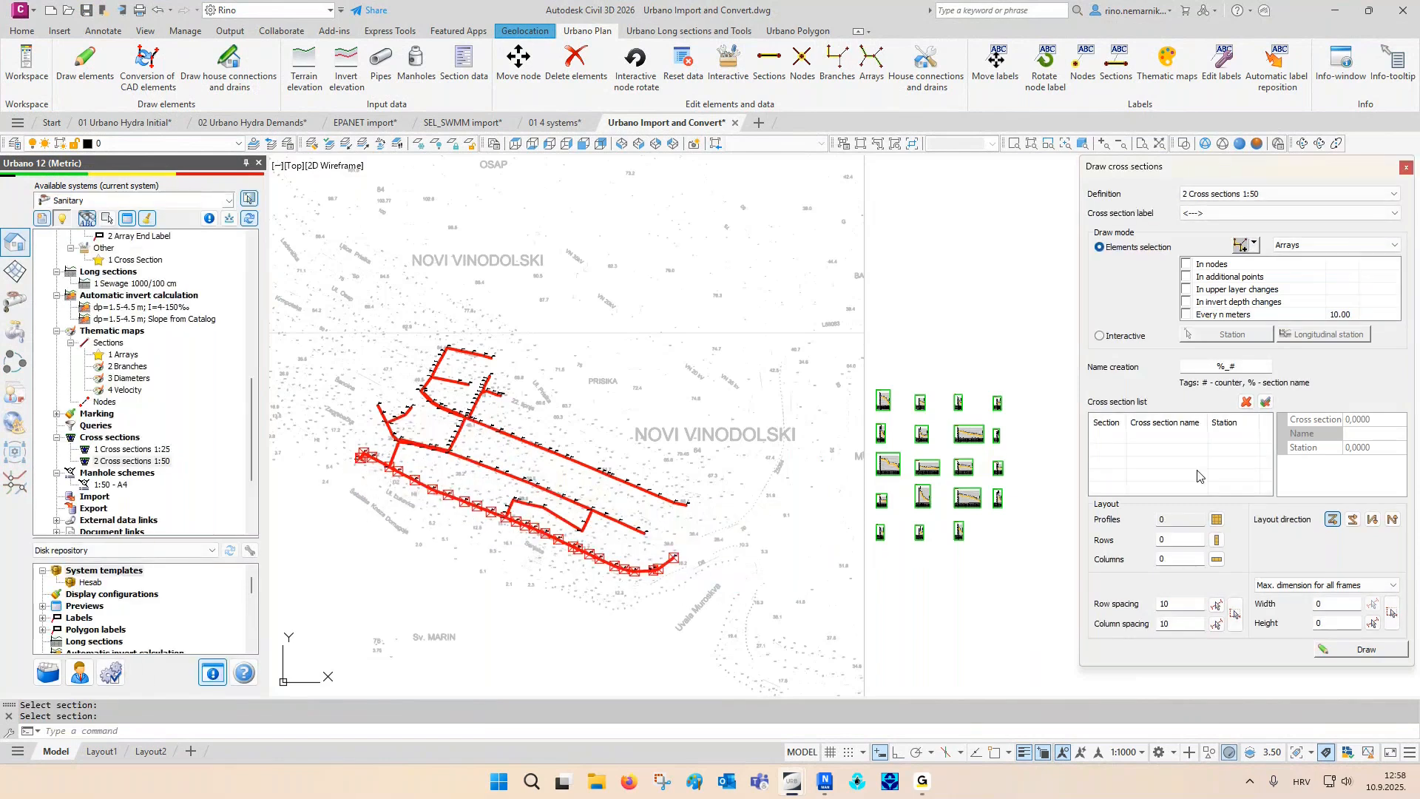
pyautogui.click(1186, 316)
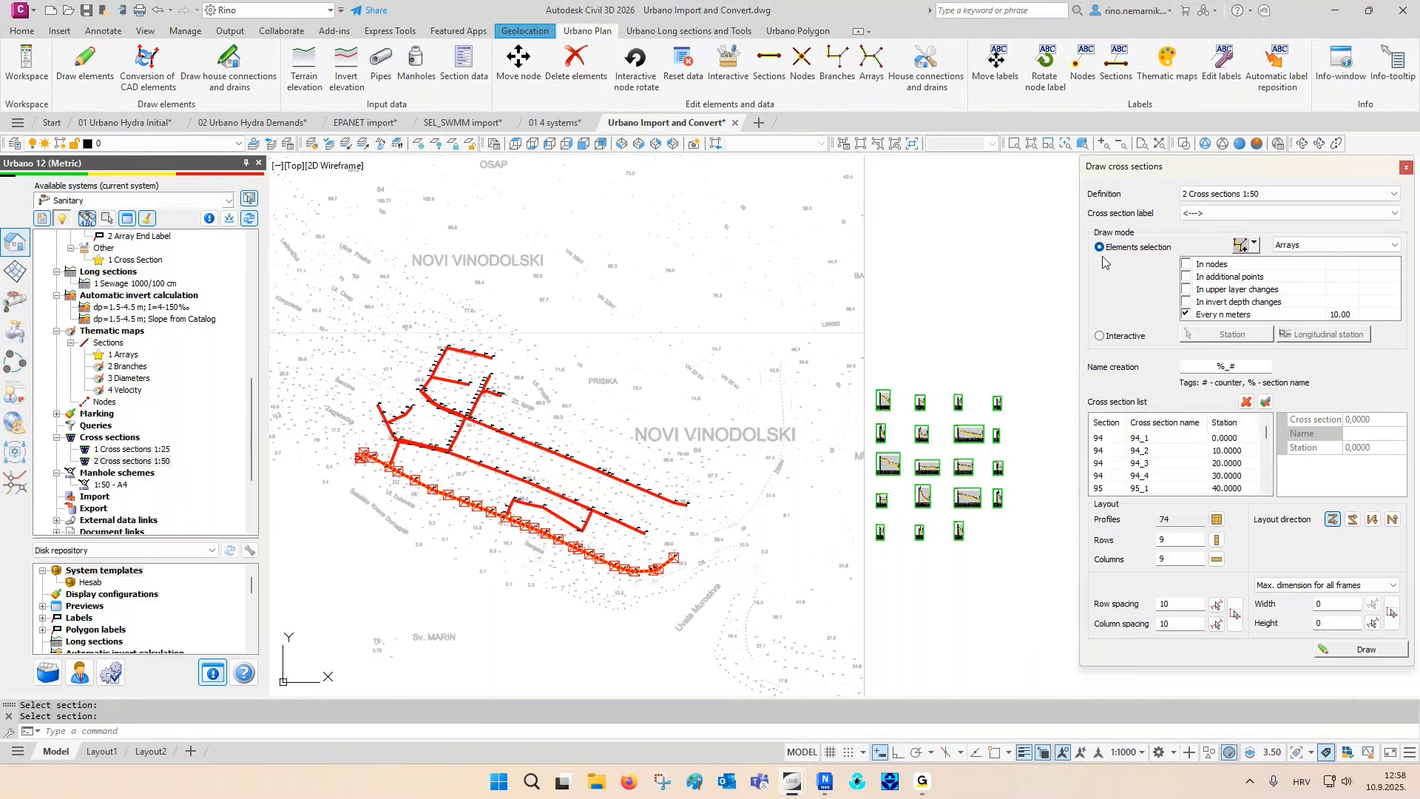
pyautogui.click(1333, 315)
pyautogui.write('25')
pyautogui.press('Tab')
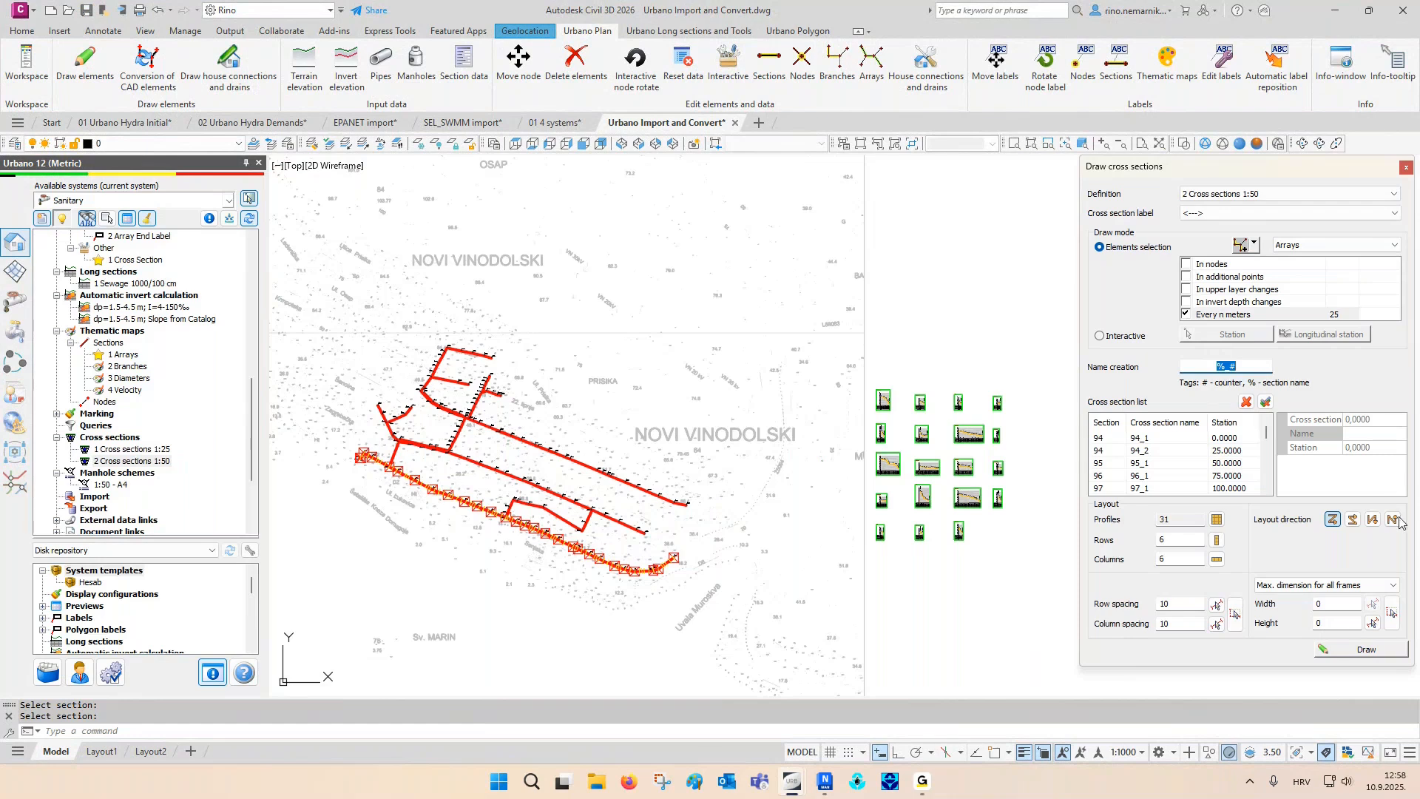
# - Draw the cross sections in the empty area east of the longitudinal sections and close the drawing dialog
pyautogui.click(1353, 650)
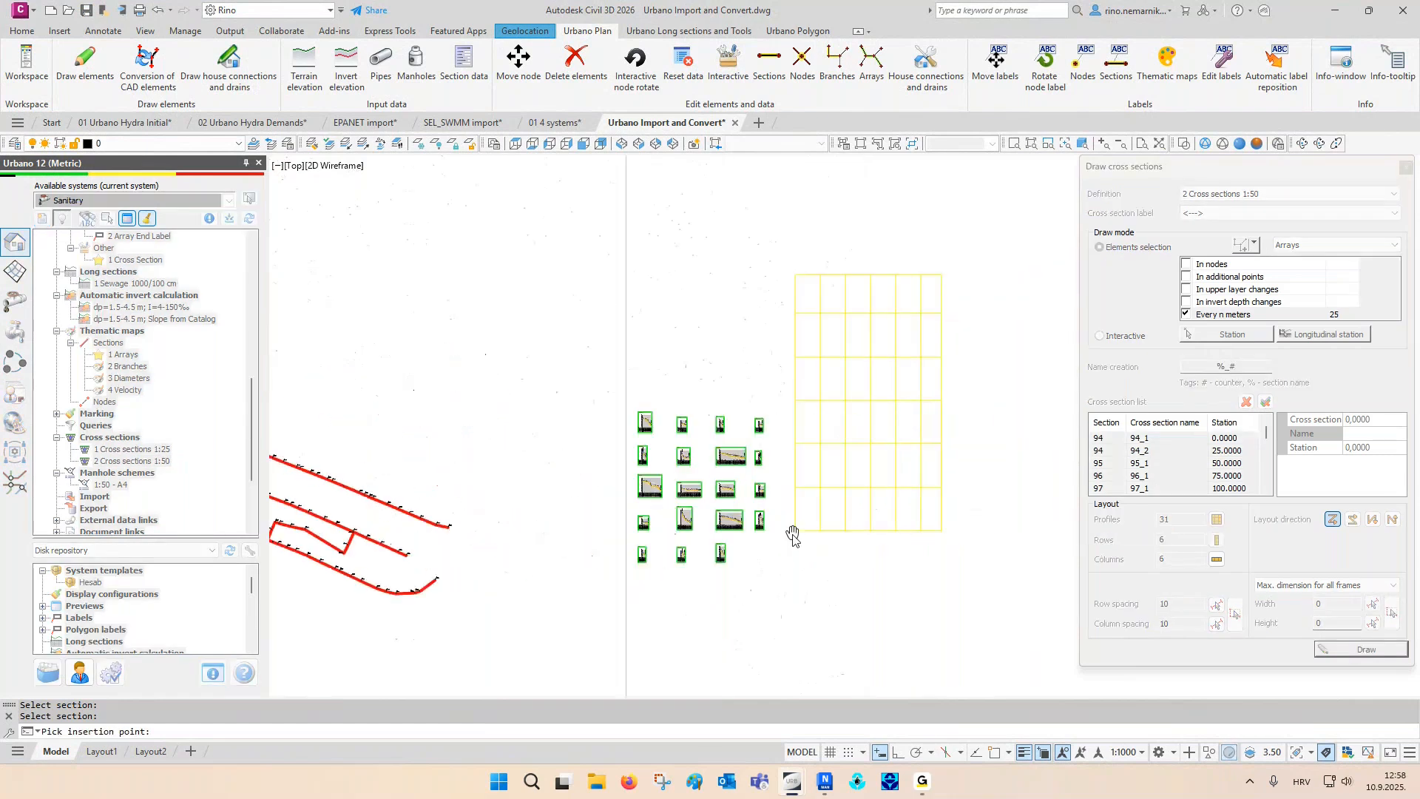
pyautogui.click(795, 599)
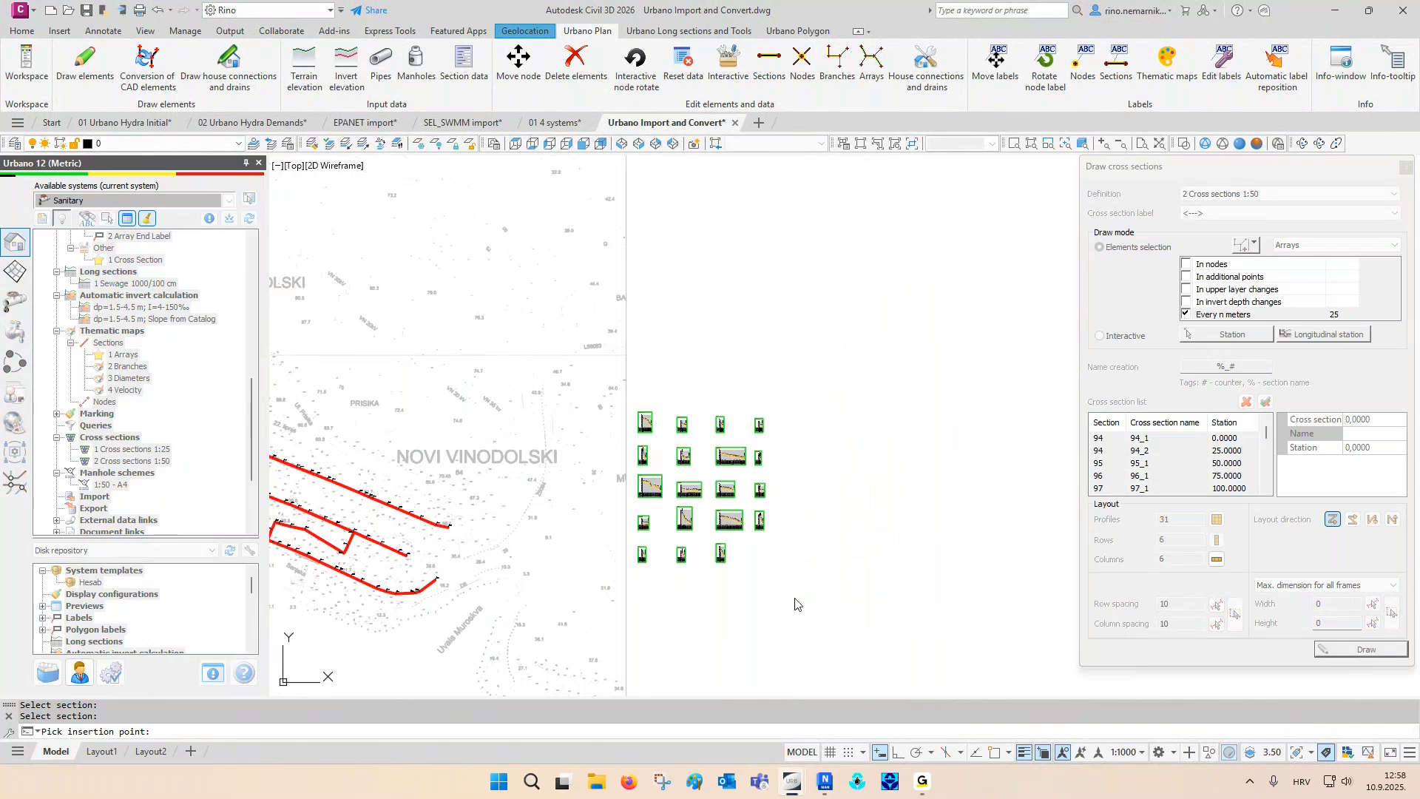
pyautogui.click(1406, 169)
# - Examine the trench dimensions, pipe bedding and asphalt layer in the drawn cross sections, and end the pending command
pyautogui.scroll(6, 810, 361)
pyautogui.scroll(2, 809, 361)
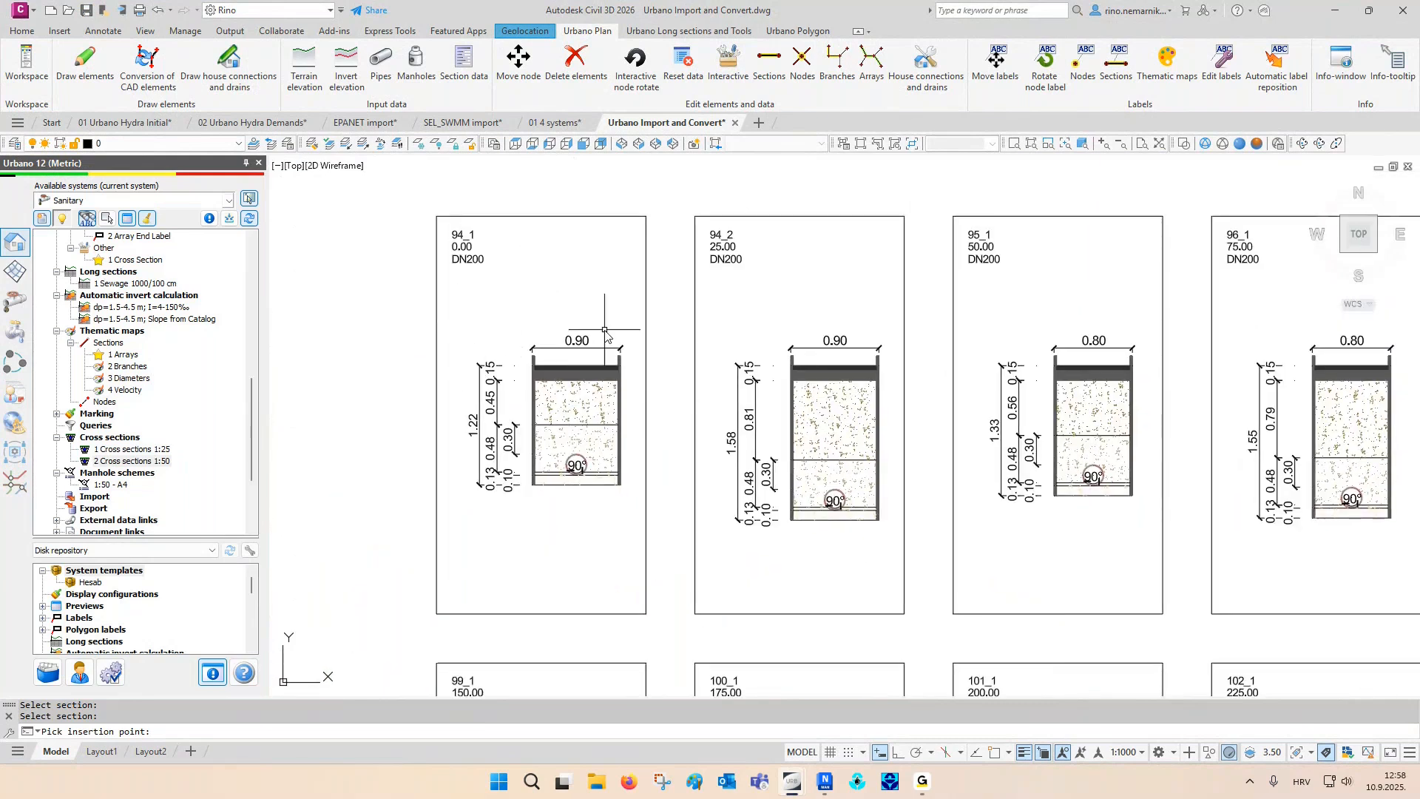
pyautogui.moveTo(930, 368); pyautogui.dragTo(782, 368, button='middle')
pyautogui.moveTo(1225, 418); pyautogui.dragTo(987, 415, button='middle')
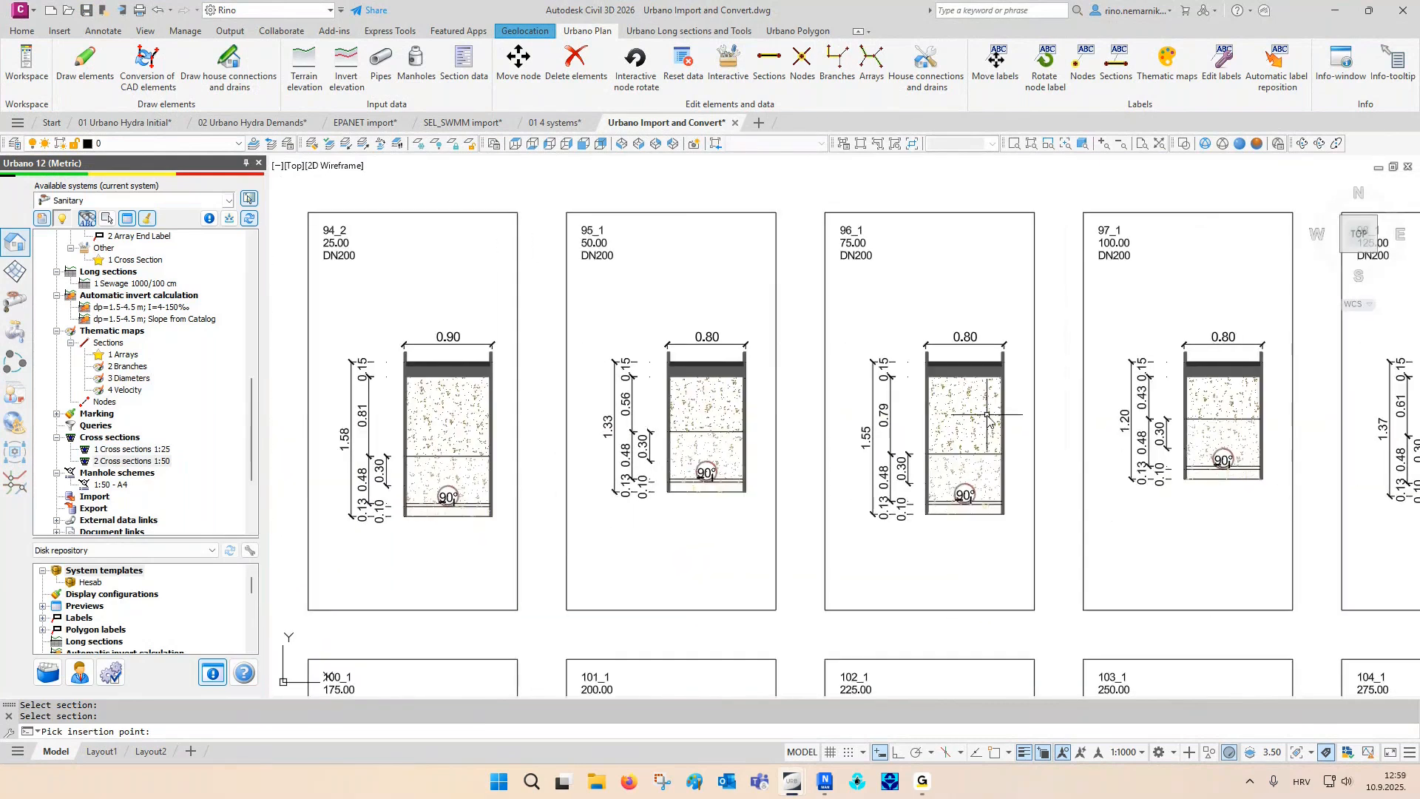
pyautogui.moveTo(987, 488); pyautogui.dragTo(959, 317, button='middle')
pyautogui.moveTo(968, 591); pyautogui.dragTo(847, 424, button='middle')
pyautogui.moveTo(860, 553); pyautogui.dragTo(819, 486, button='middle')
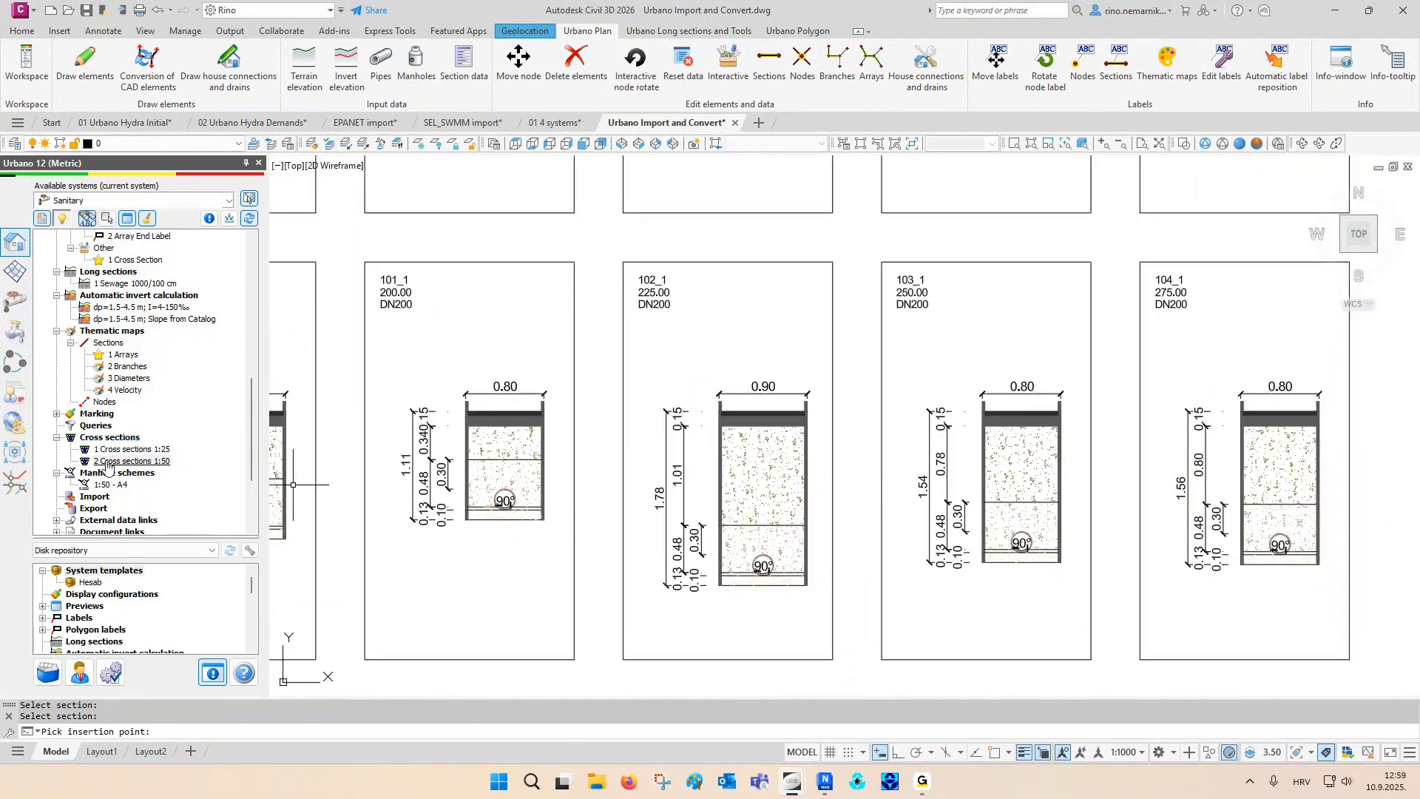
pyautogui.press('Escape')
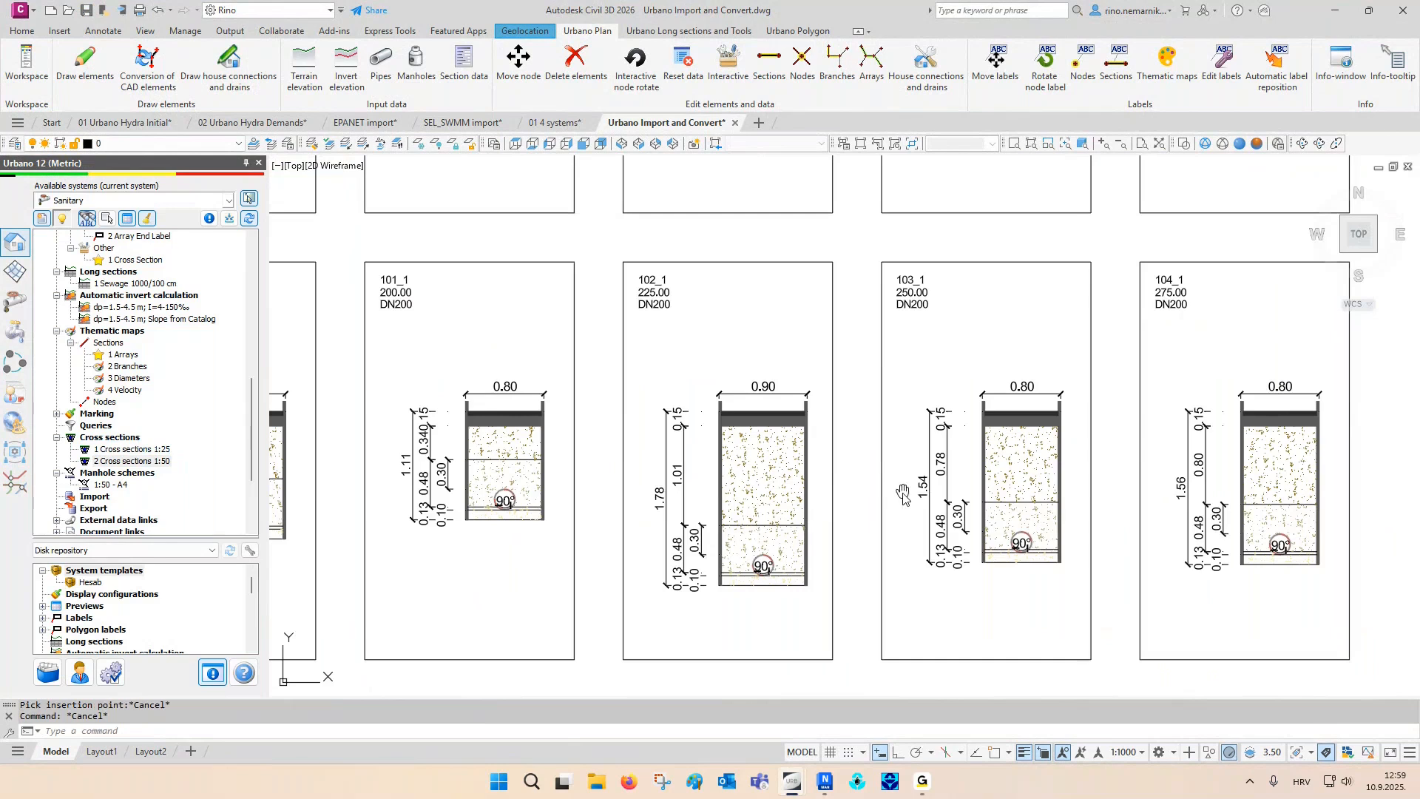
# - Save the 1 Excavation report for the whole network grouped by array, and open the resulting workbook in Excel
pyautogui.middleClick(903, 494)
pyautogui.middleClick(903, 494)
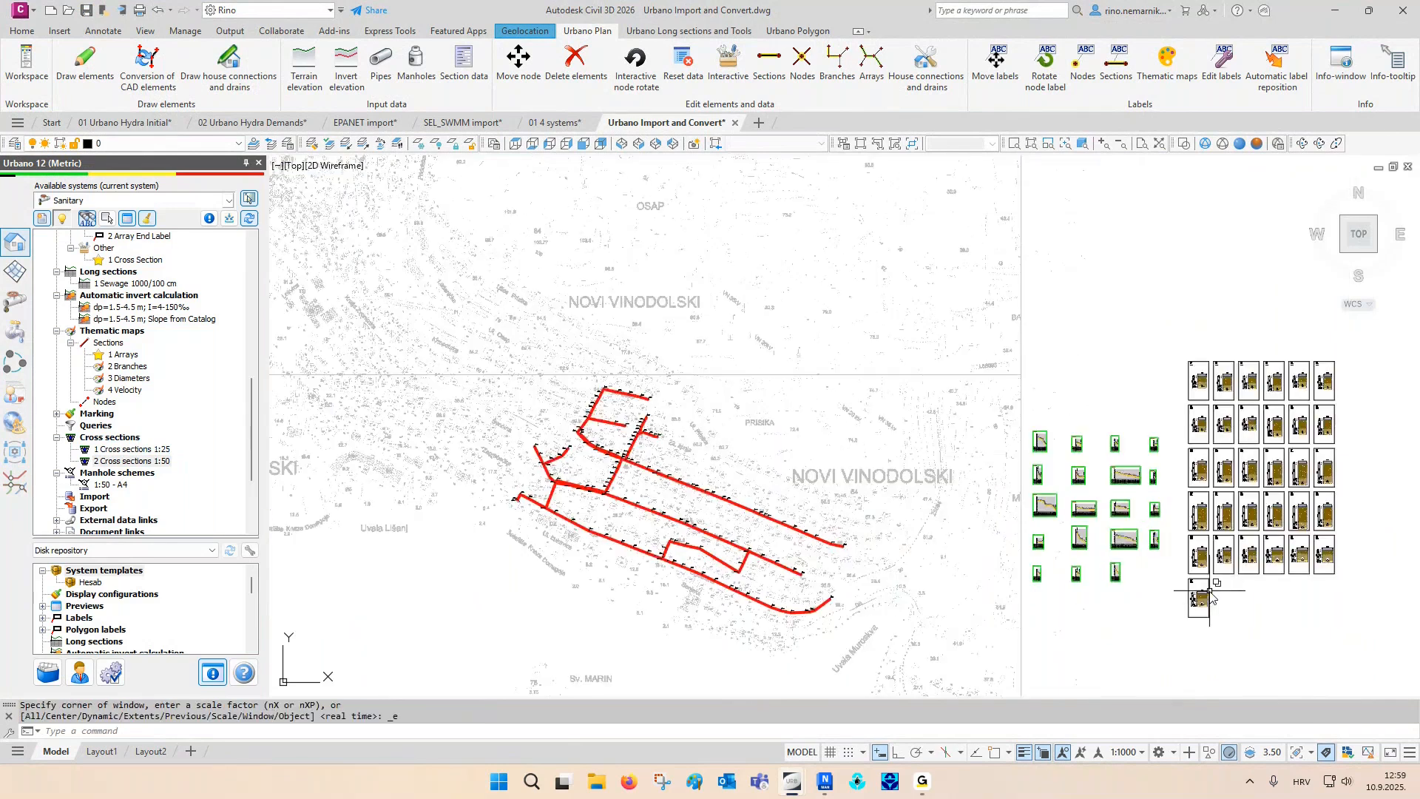
pyautogui.moveTo(1210, 590); pyautogui.dragTo(1052, 555, button='middle')
pyautogui.press('Escape')
pyautogui.press('Escape')
pyautogui.scroll(-2, 190, 412)
pyautogui.click(137, 496)
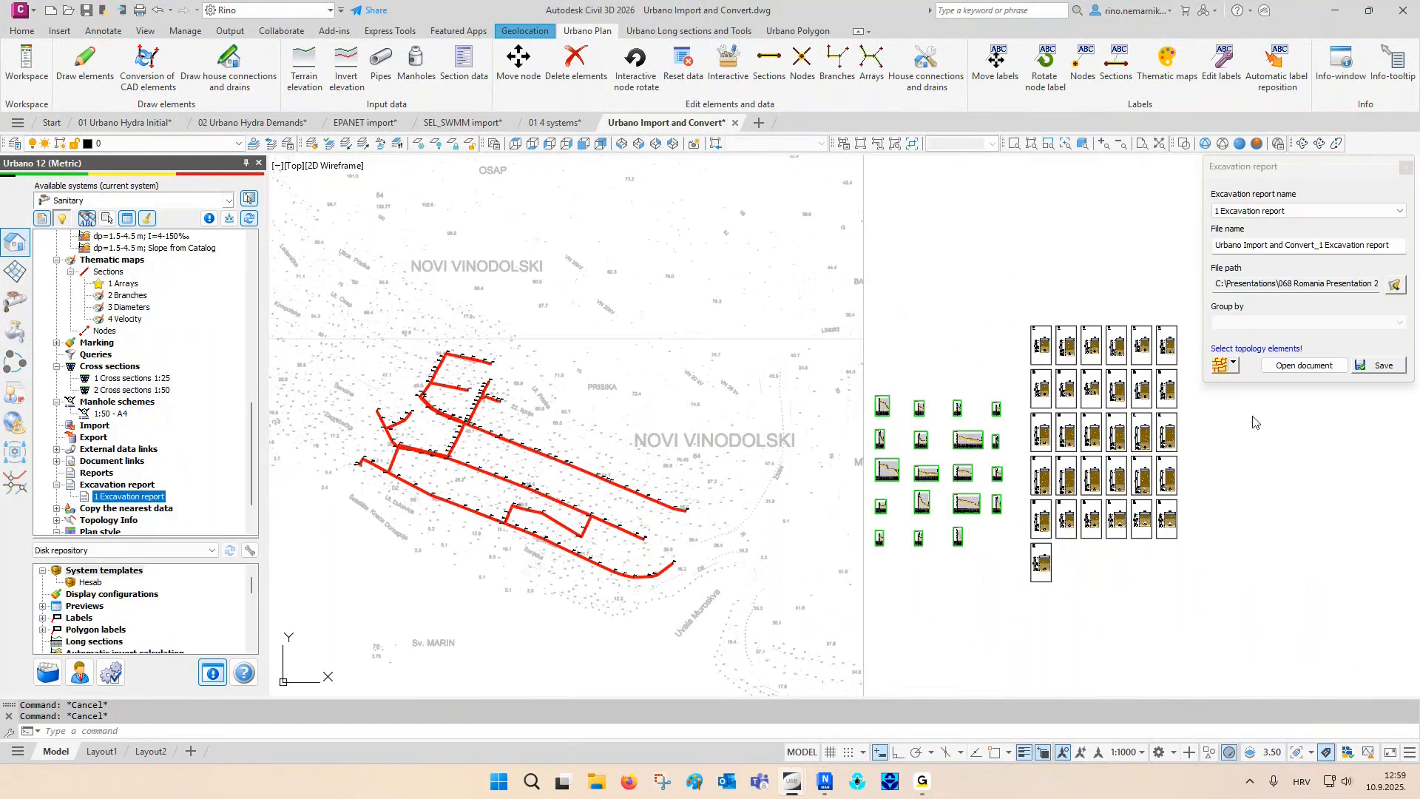
pyautogui.click(1220, 364)
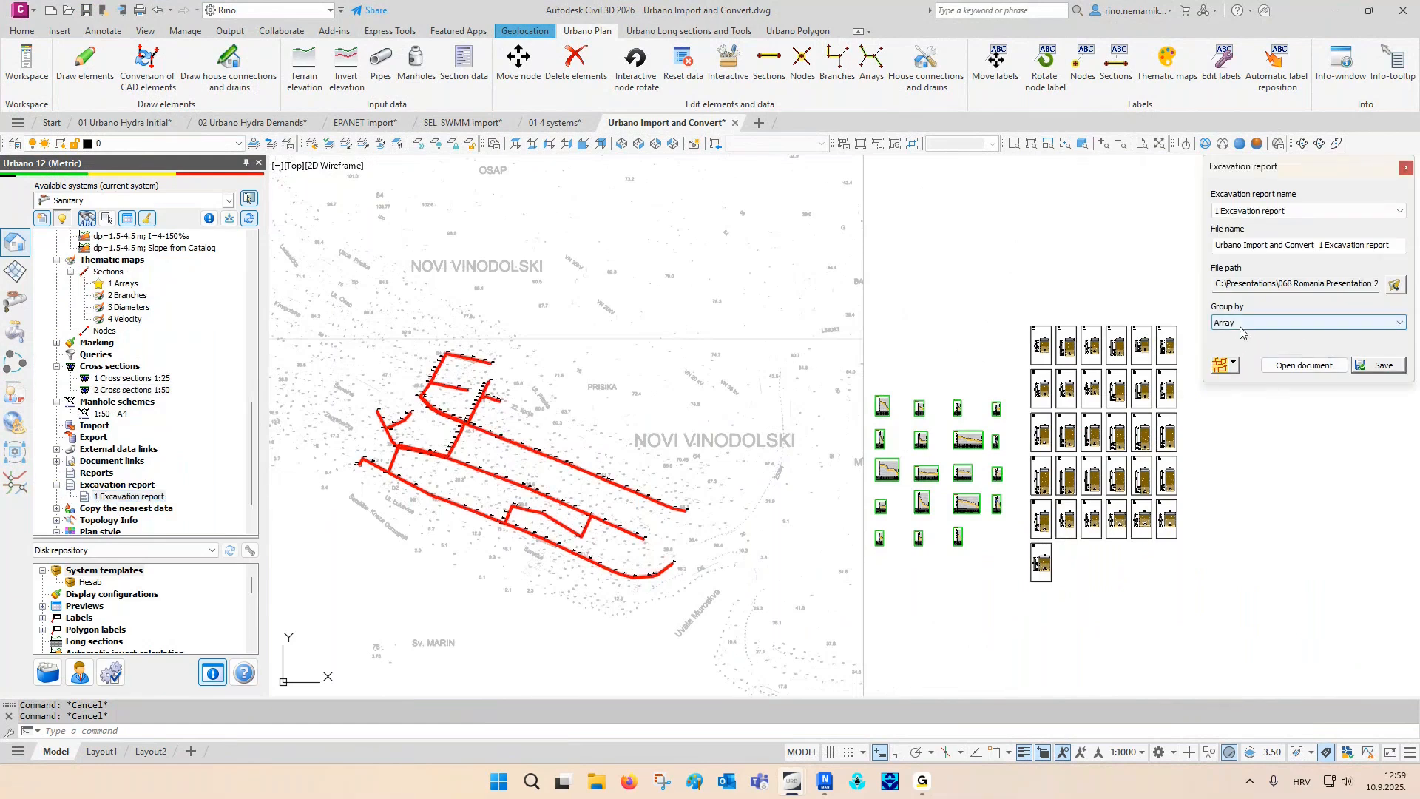
pyautogui.click(1375, 365)
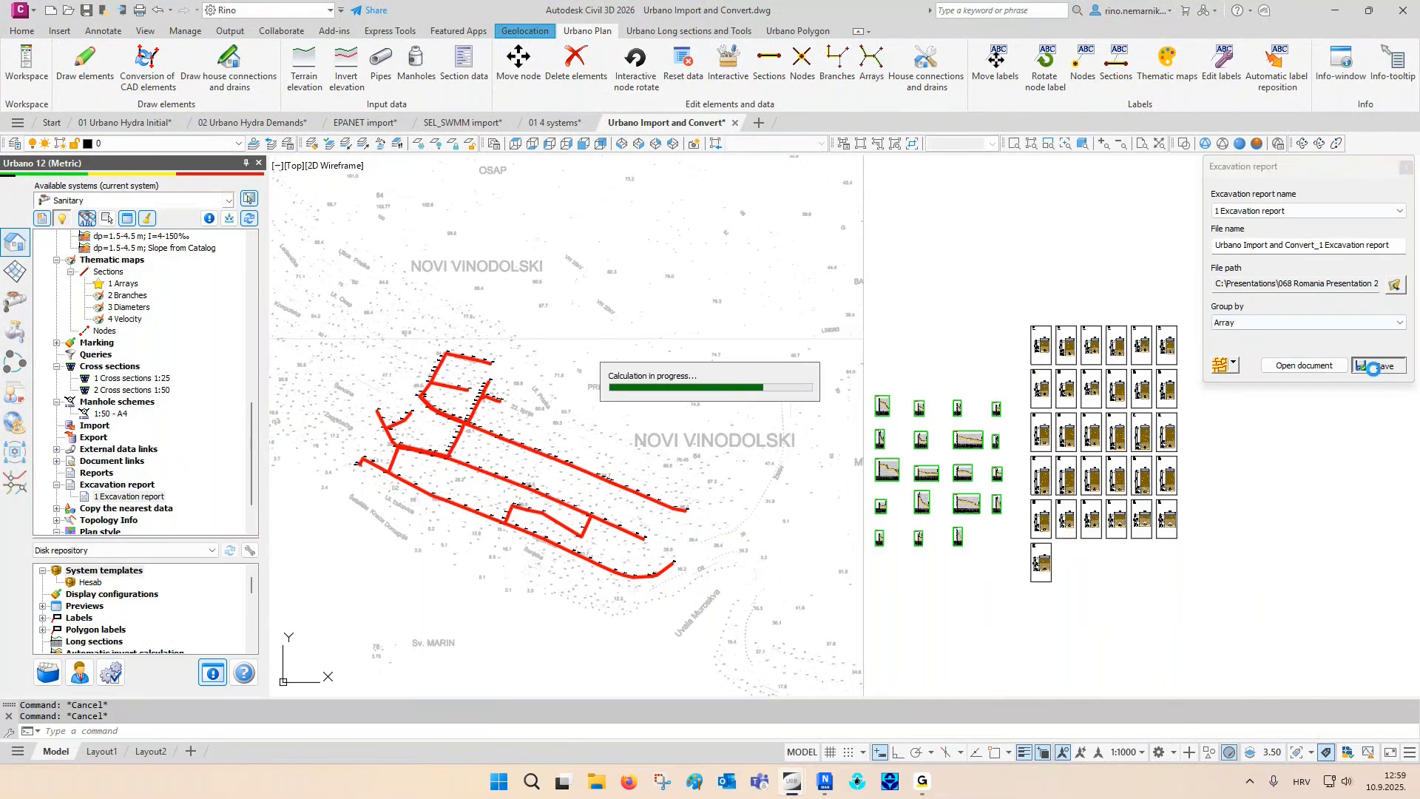
pyautogui.click(1343, 367)
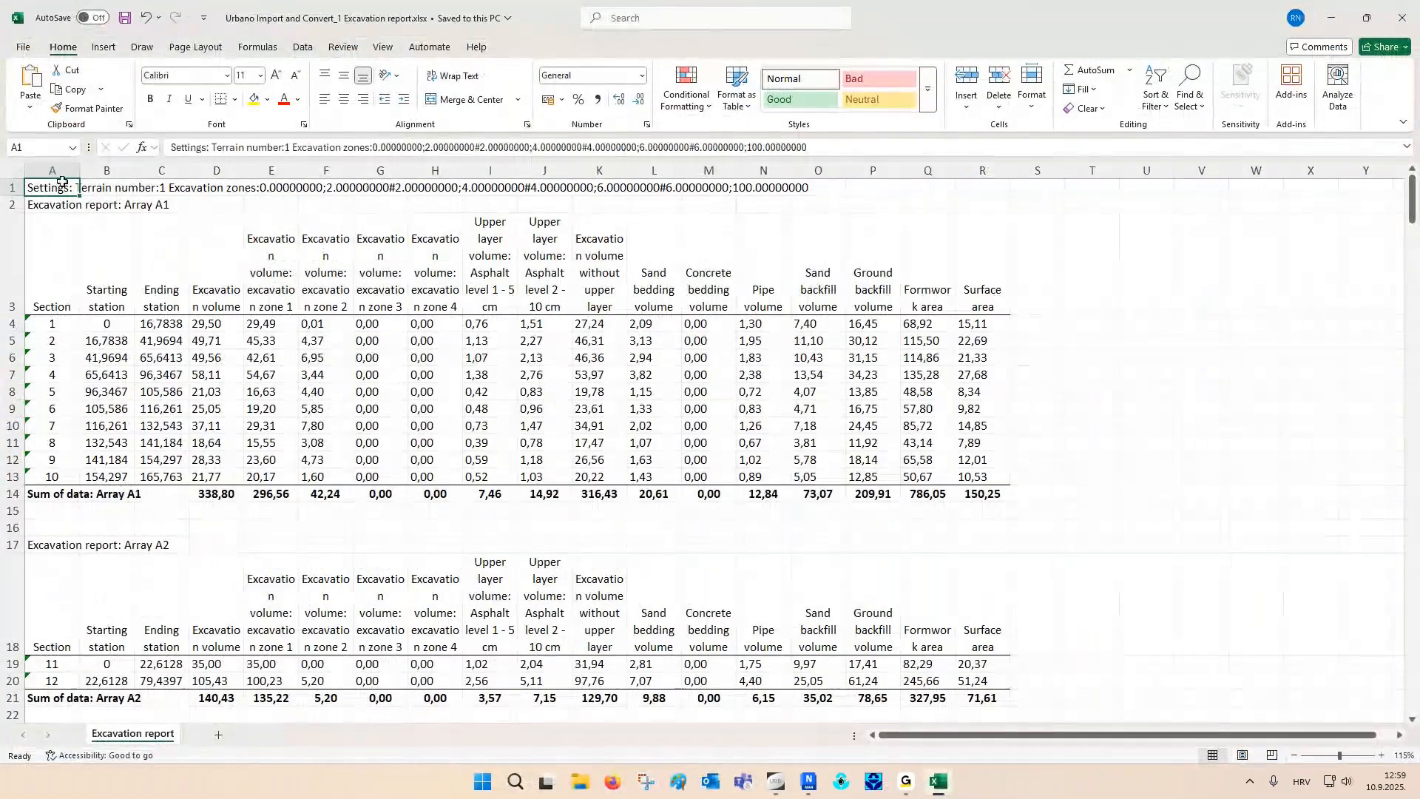
# - Examine the report columns for stations, excavation zones, upper layers, bedding, pipe and backfill volumes, formwork area and surface area
pyautogui.click(60, 172)
pyautogui.click(110, 172)
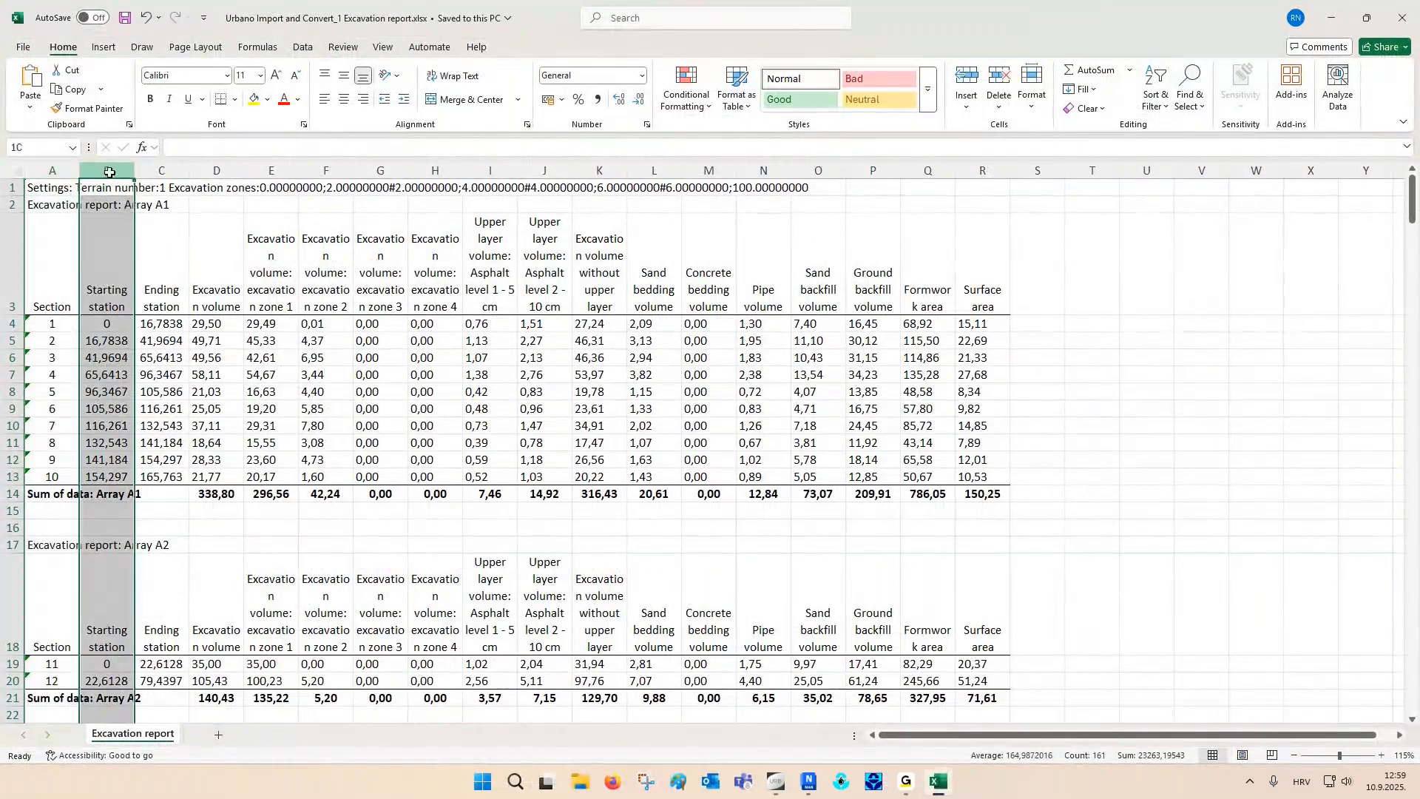
pyautogui.moveTo(109, 172); pyautogui.dragTo(212, 170)
pyautogui.click(212, 171)
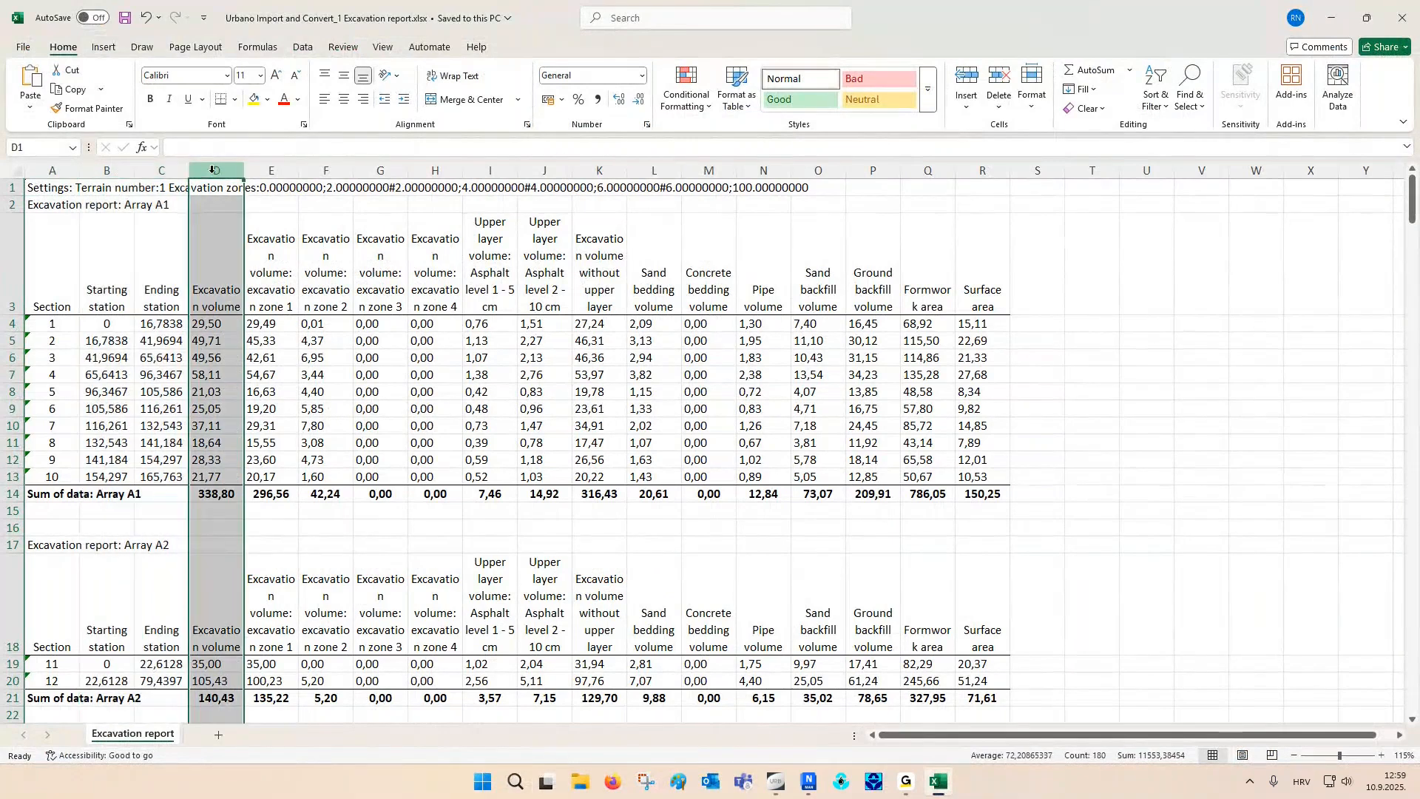
pyautogui.moveTo(271, 170); pyautogui.dragTo(436, 170)
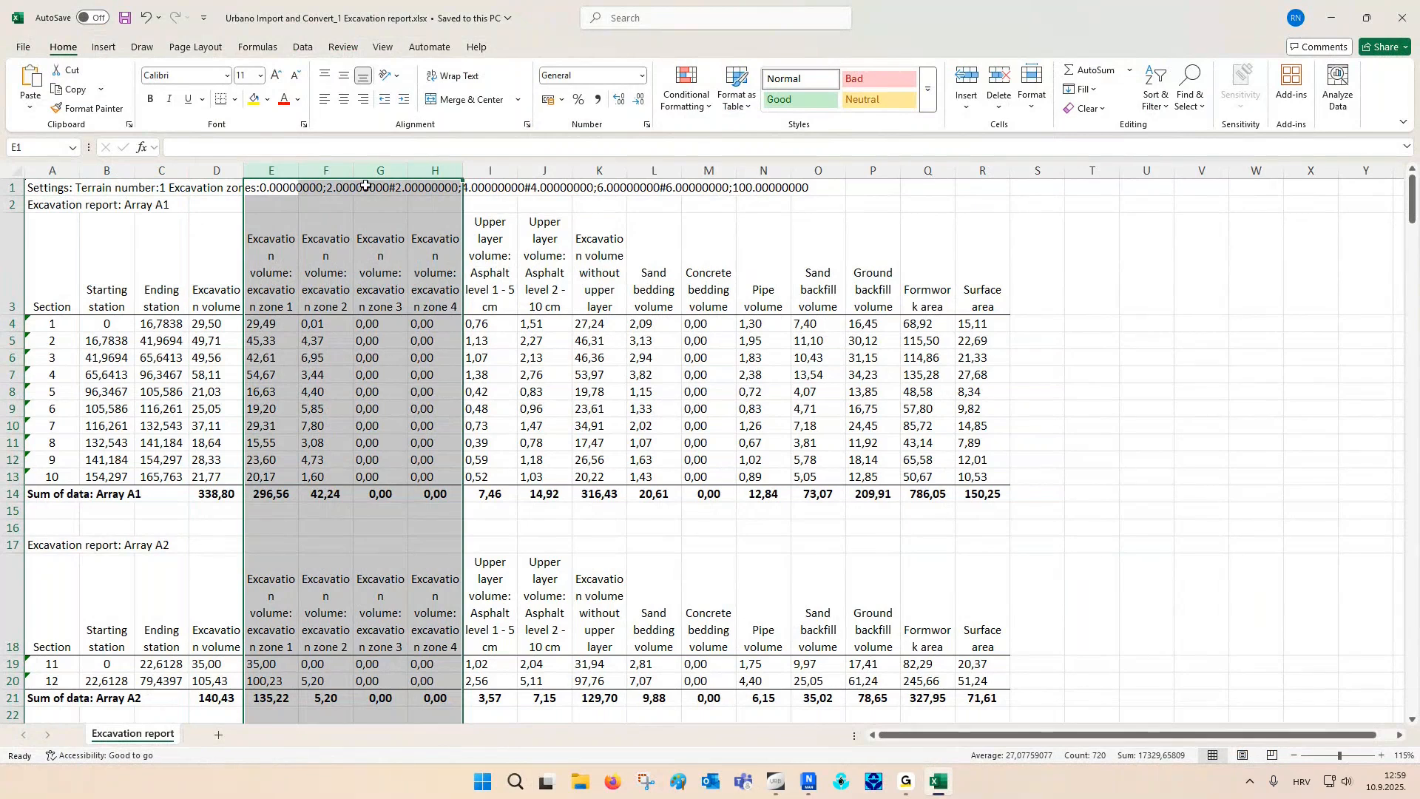
pyautogui.moveTo(490, 171); pyautogui.dragTo(691, 172)
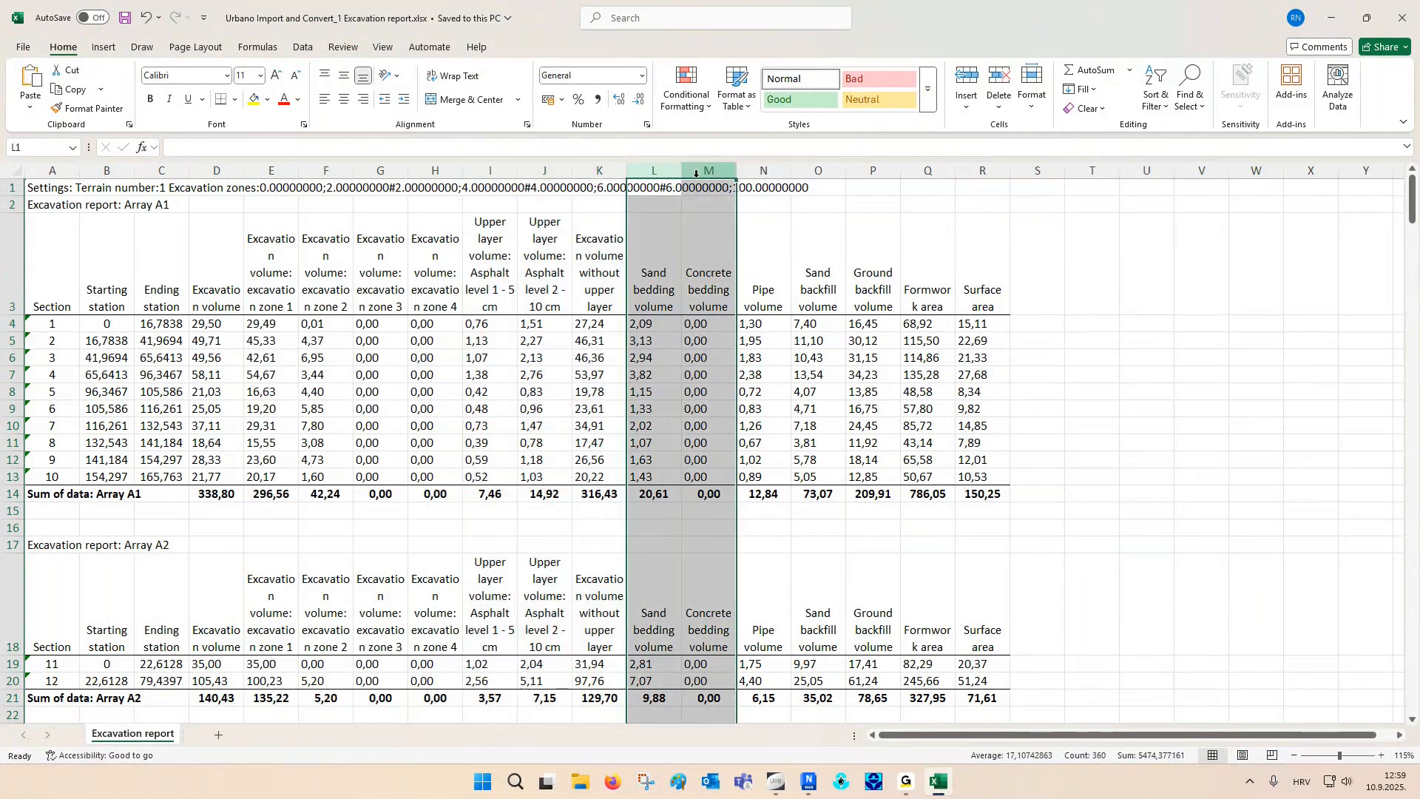
pyautogui.click(762, 171)
pyautogui.click(820, 172)
pyautogui.moveTo(819, 173); pyautogui.dragTo(863, 172)
pyautogui.click(928, 171)
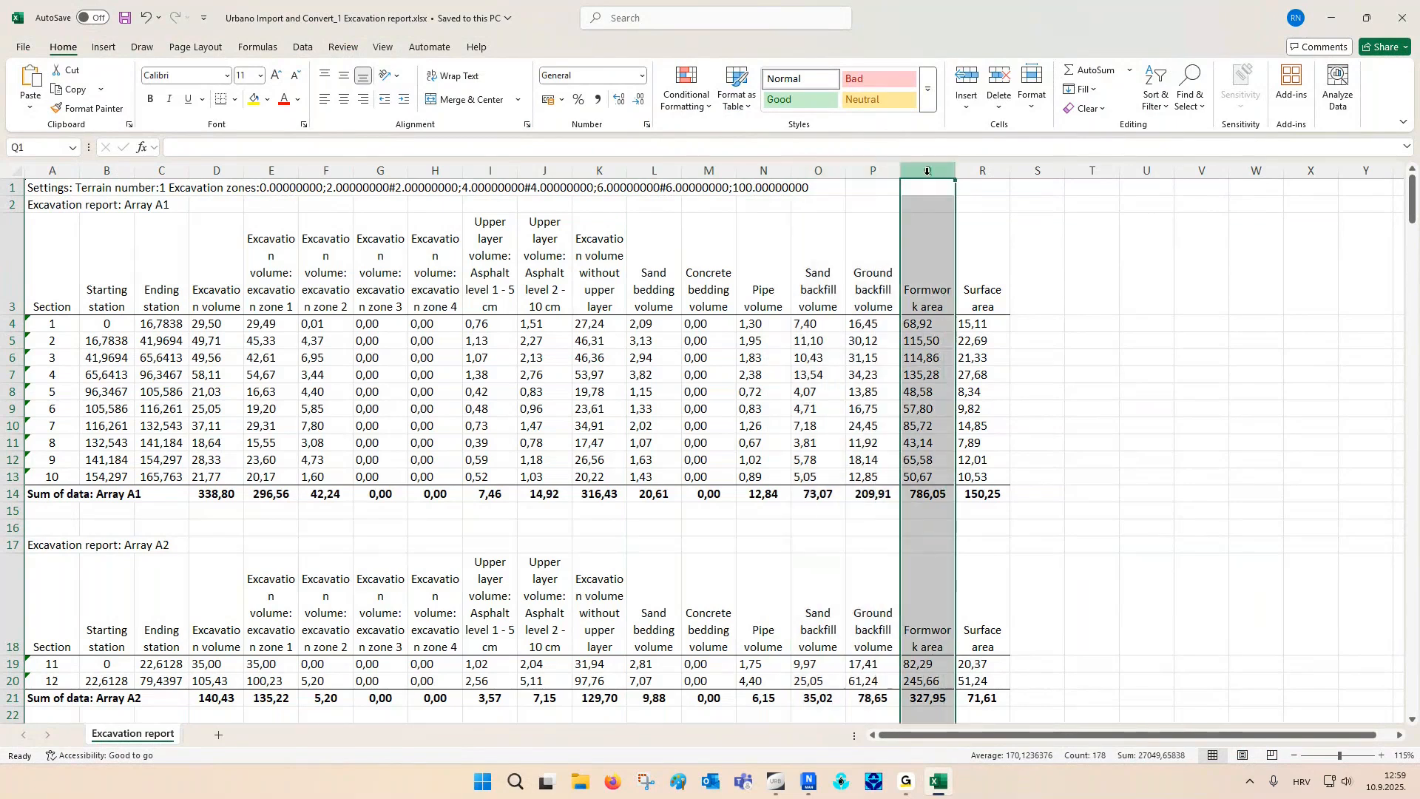
pyautogui.click(983, 172)
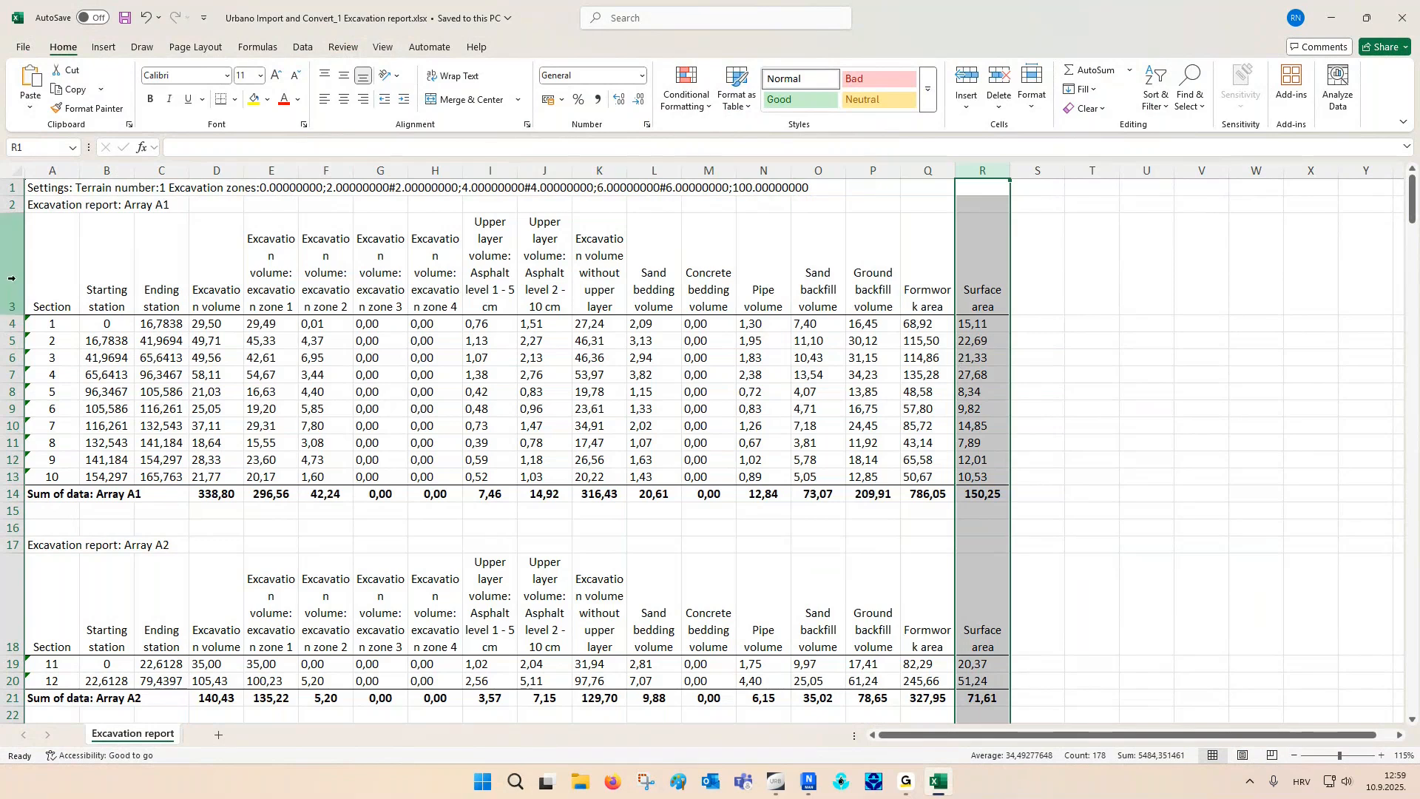
# - Examine the sums of arrays A1 and A2 and the sum of data for the active system, and close the workbook
pyautogui.click(8, 494)
pyautogui.scroll(-3, 8, 494)
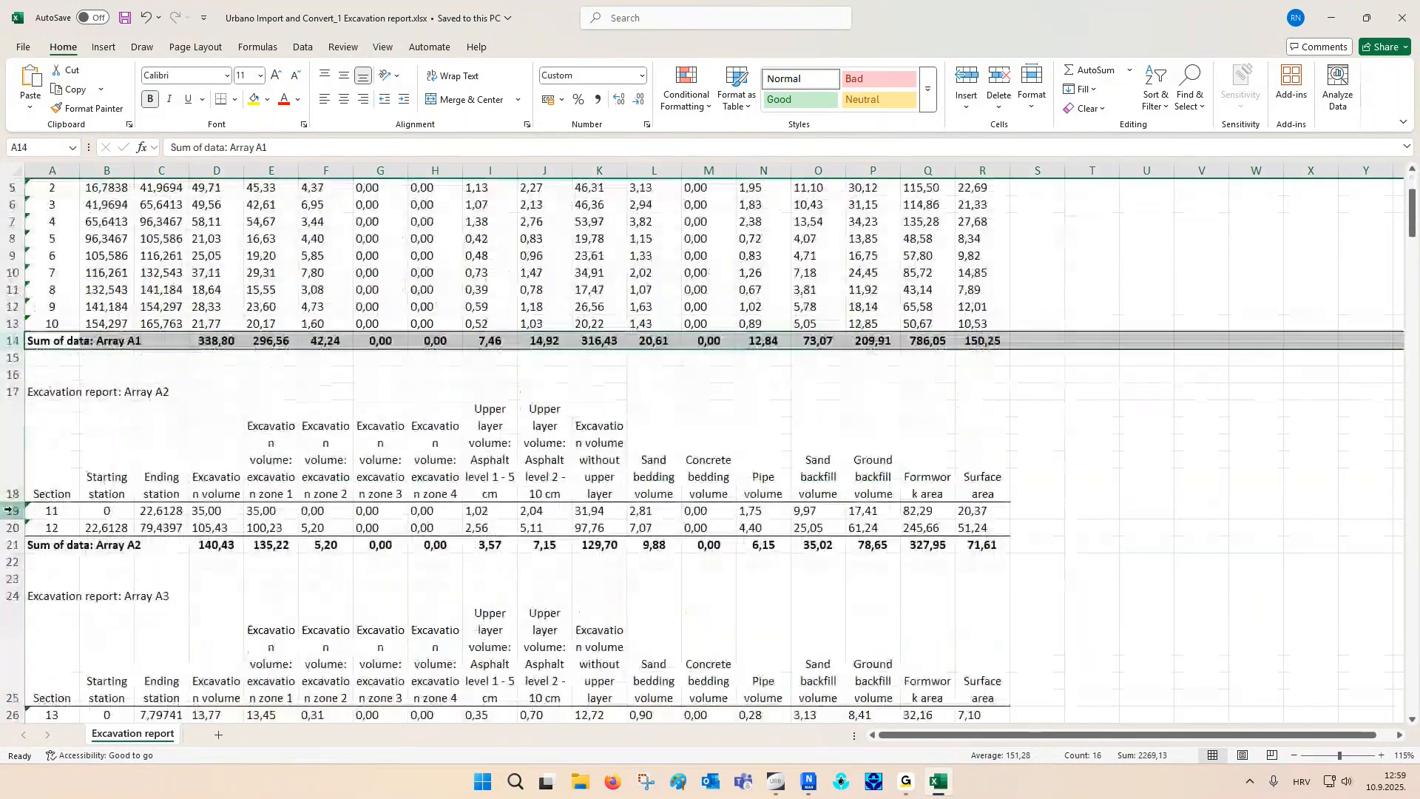
pyautogui.click(11, 544)
pyautogui.keyDown('ctrl'); pyautogui.scroll(-1, 329, 525); pyautogui.keyUp('ctrl')
pyautogui.keyDown('ctrl'); pyautogui.scroll(-1, 329, 525); pyautogui.keyUp('ctrl')
pyautogui.scroll(-12, 310, 562)
pyautogui.scroll(-20, 305, 576)
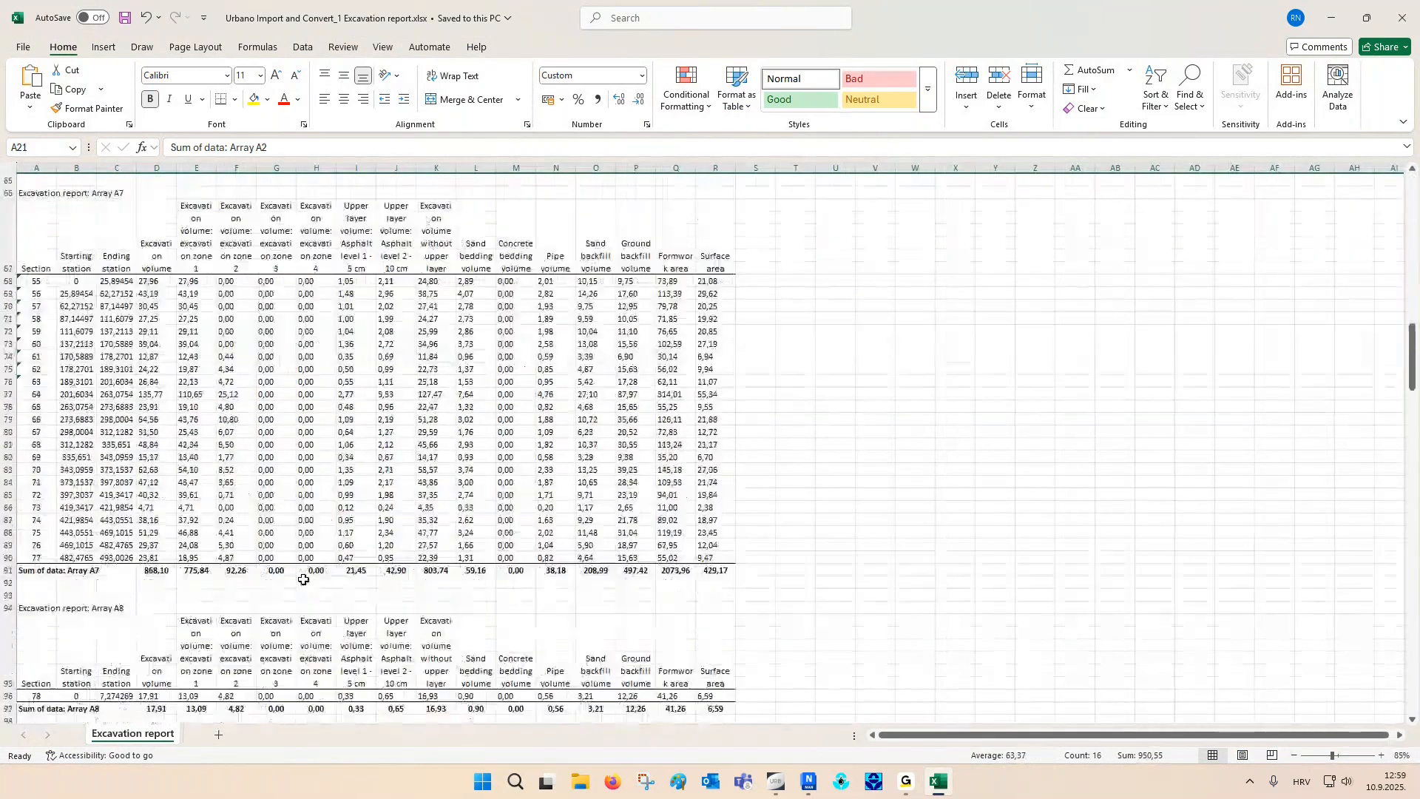
pyautogui.scroll(-20, 303, 579)
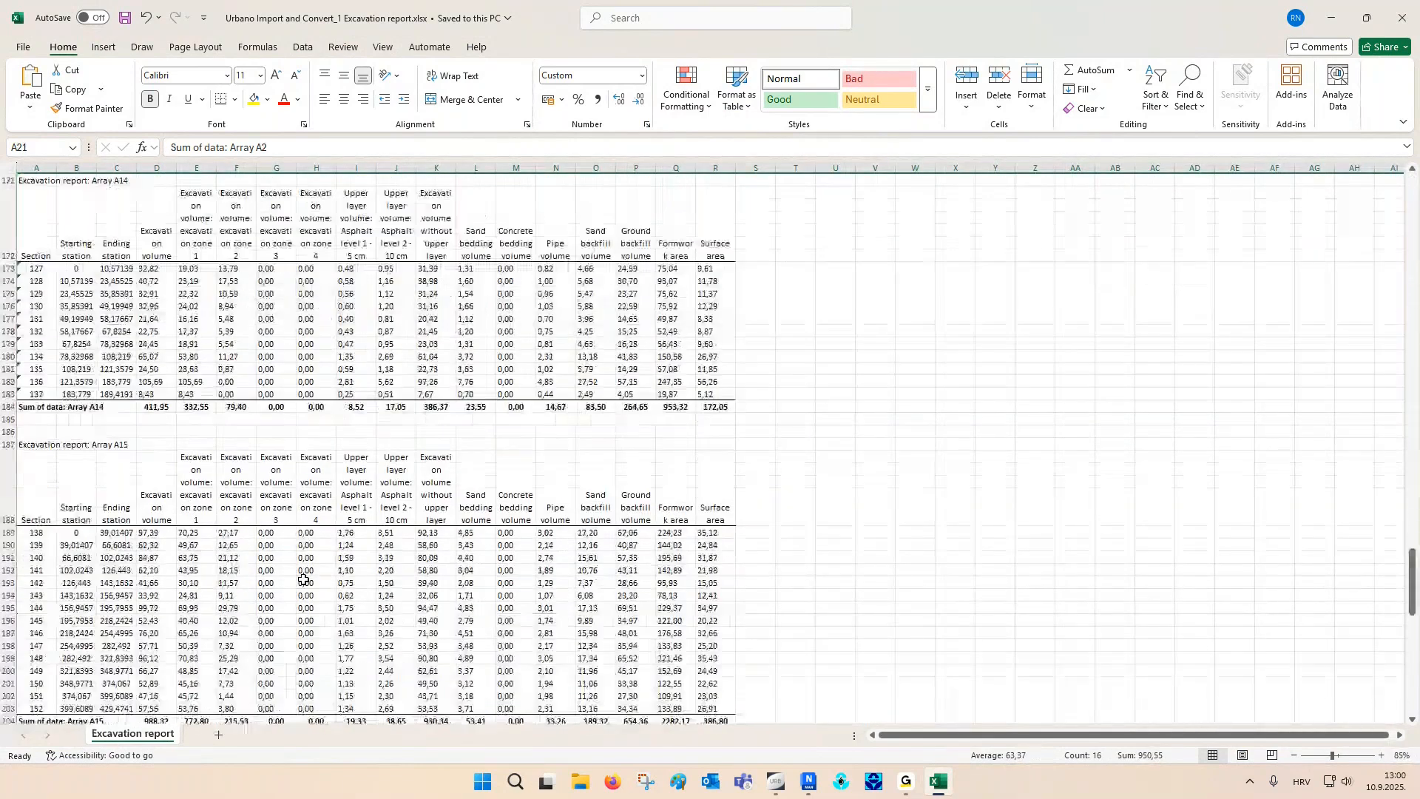
pyautogui.moveTo(33, 414); pyautogui.dragTo(681, 536)
pyautogui.keyDown('ctrl'); pyautogui.scroll(3, 30, 625); pyautogui.keyUp('ctrl')
pyautogui.keyDown('ctrl'); pyautogui.scroll(2, 39, 526); pyautogui.keyUp('ctrl')
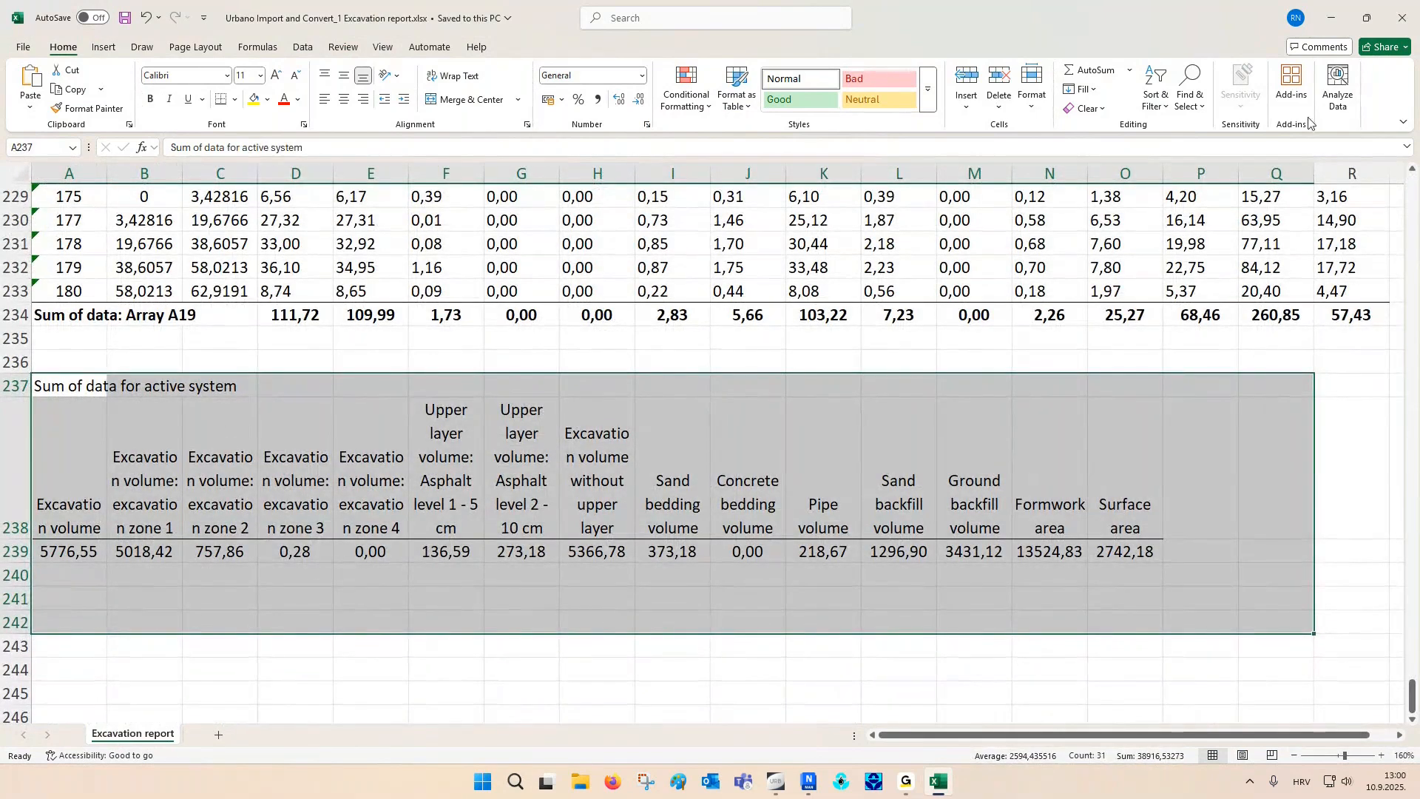
pyautogui.click(1402, 18)
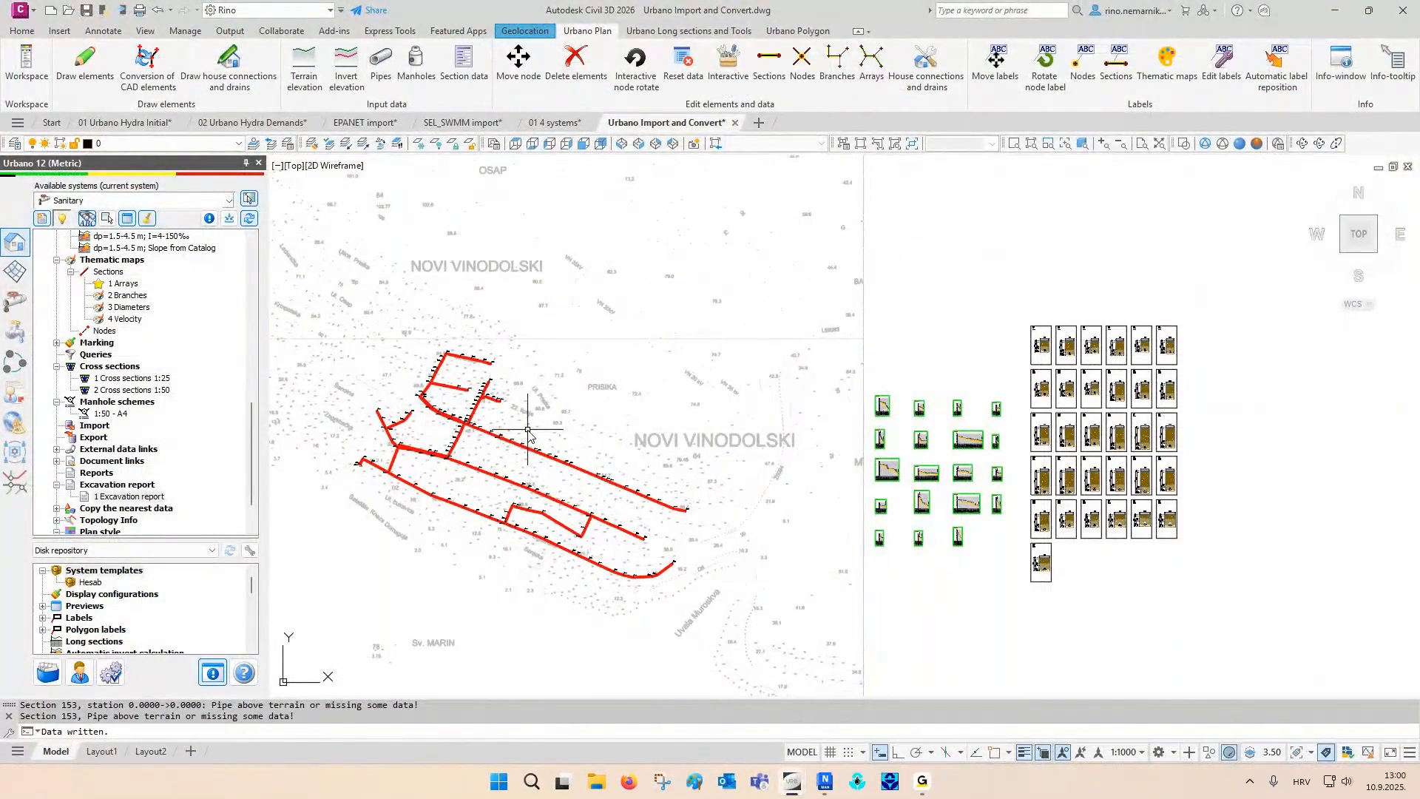
# - Examine the data included in the Geometry, Excavation, Sewage hydraulic and Trench excavation data configurations, and leave them unchanged
pyautogui.click(23, 365)
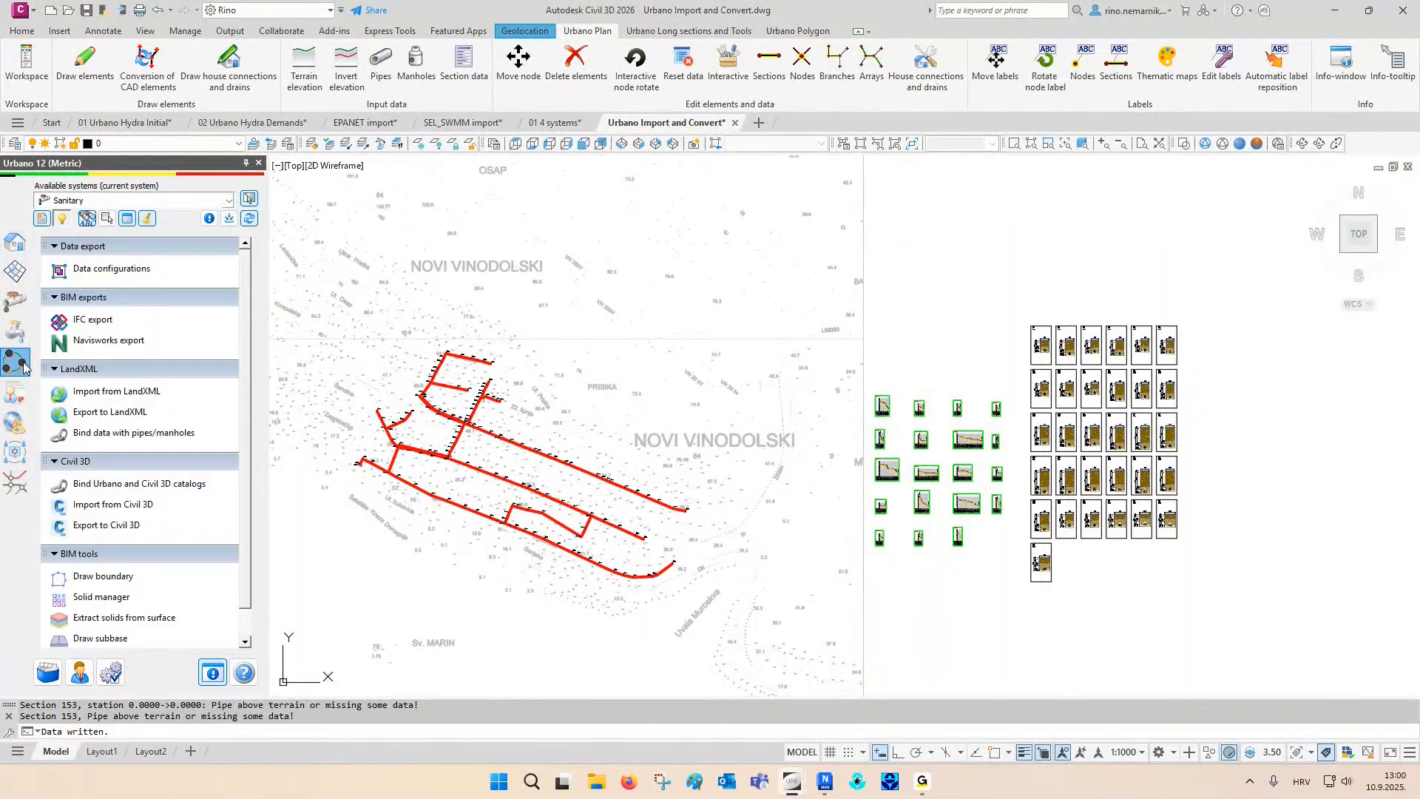
pyautogui.click(112, 270)
pyautogui.moveTo(318, 263); pyautogui.dragTo(289, 142)
pyautogui.moveTo(515, 495); pyautogui.dragTo(508, 620)
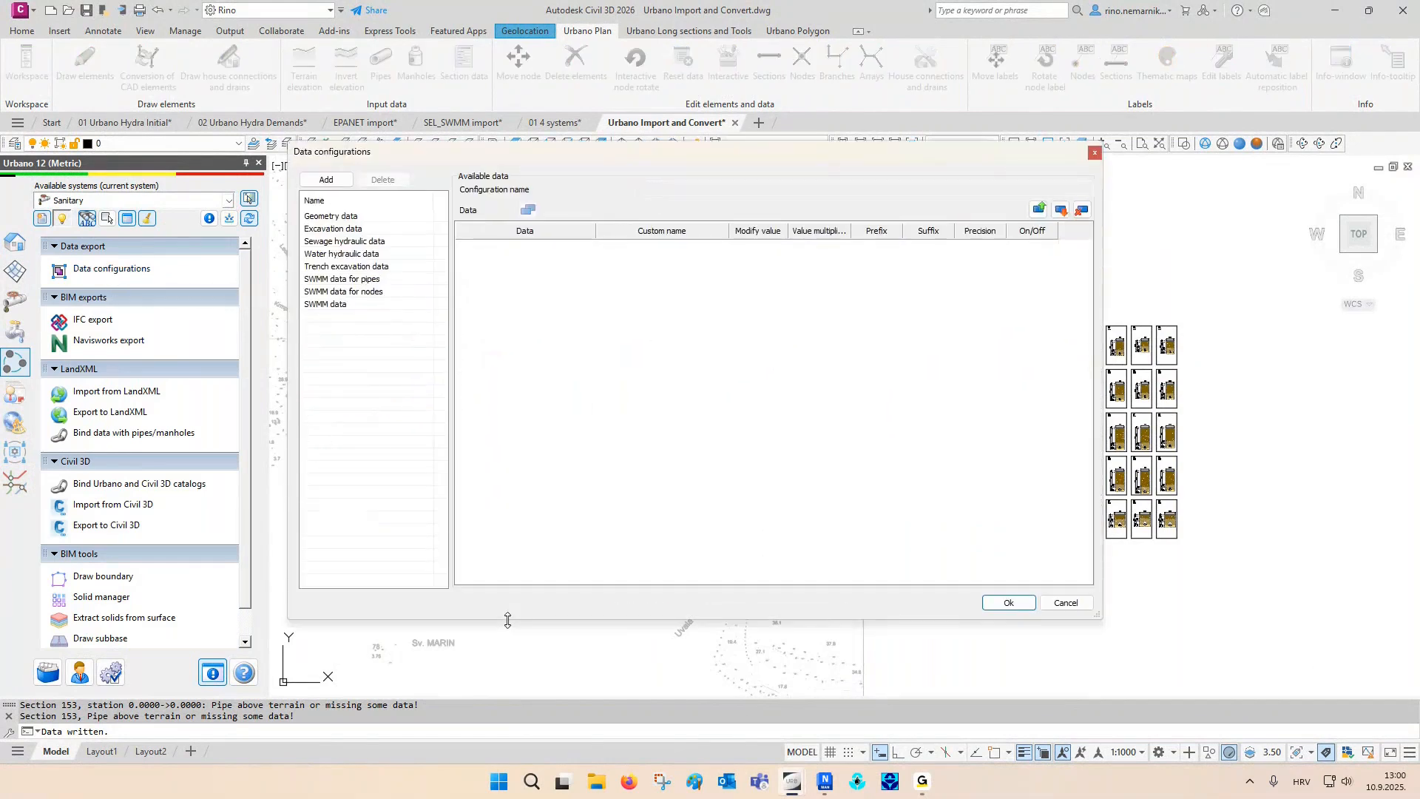
pyautogui.click(347, 217)
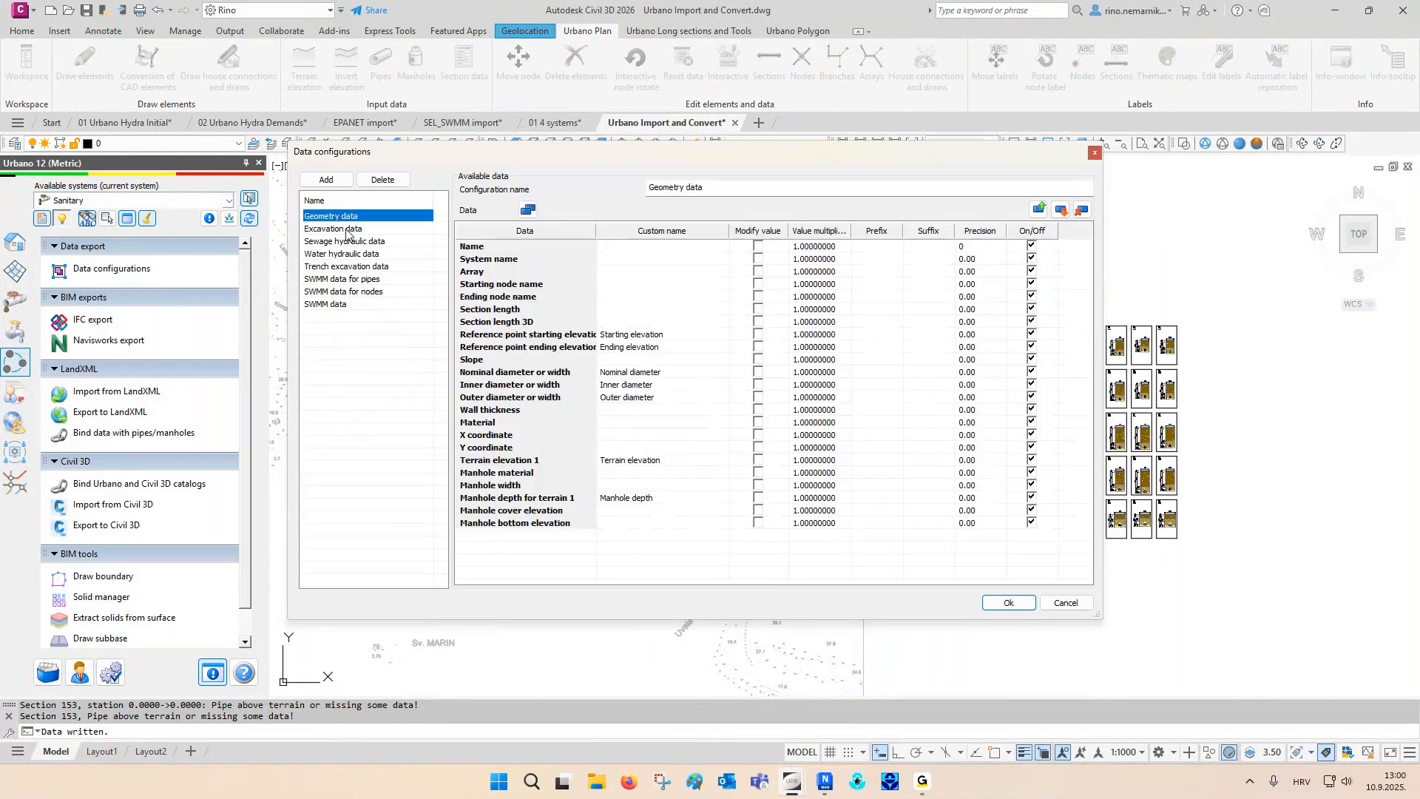
pyautogui.click(348, 229)
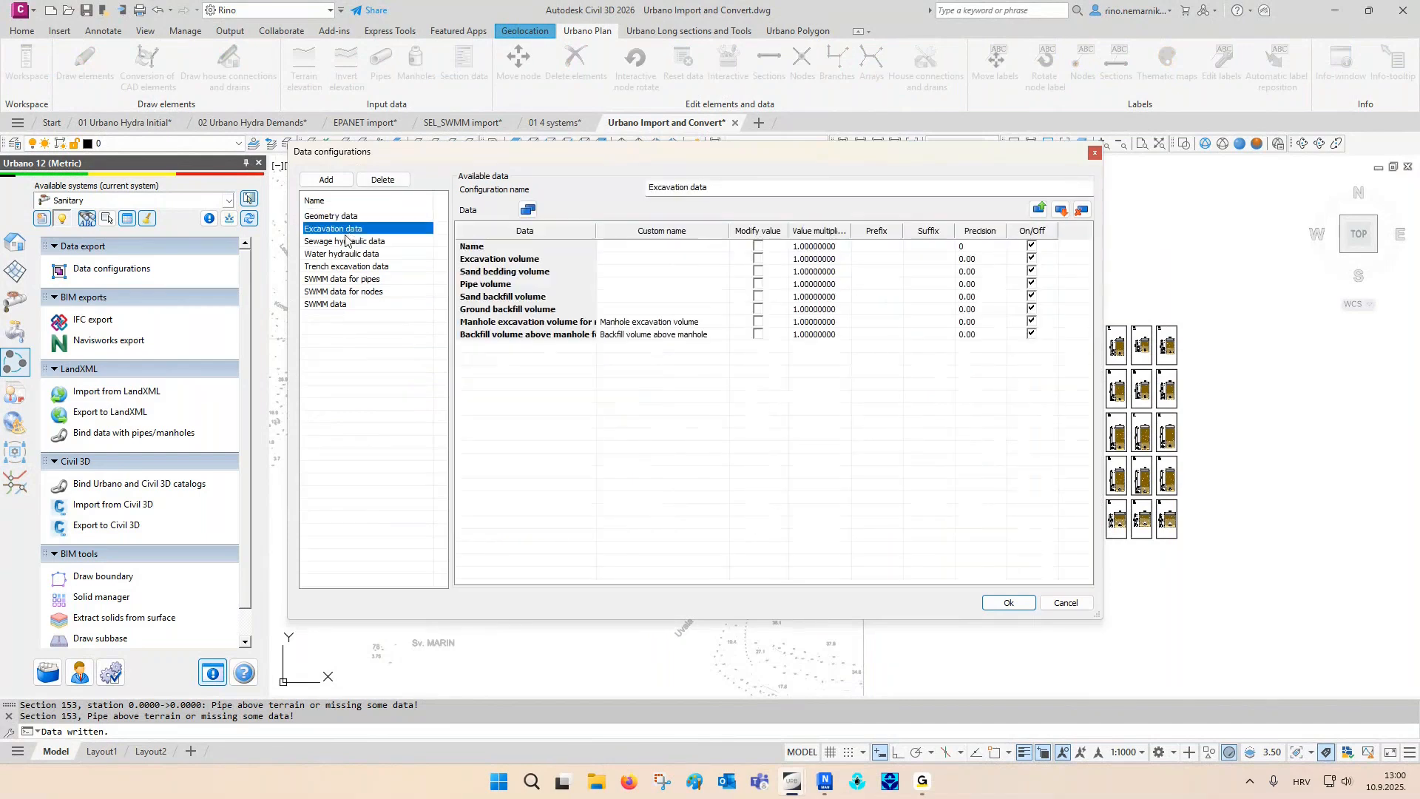
pyautogui.click(346, 242)
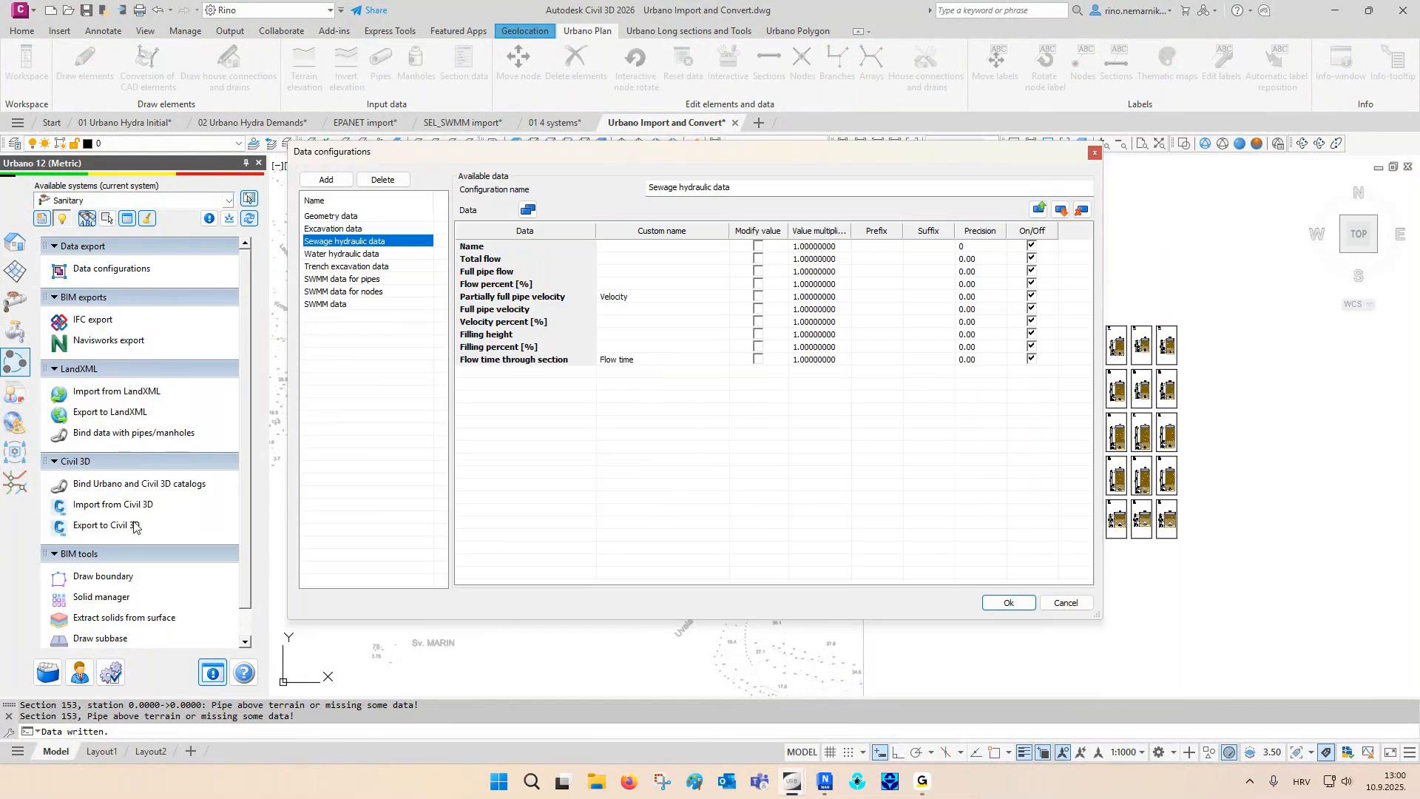
pyautogui.click(346, 268)
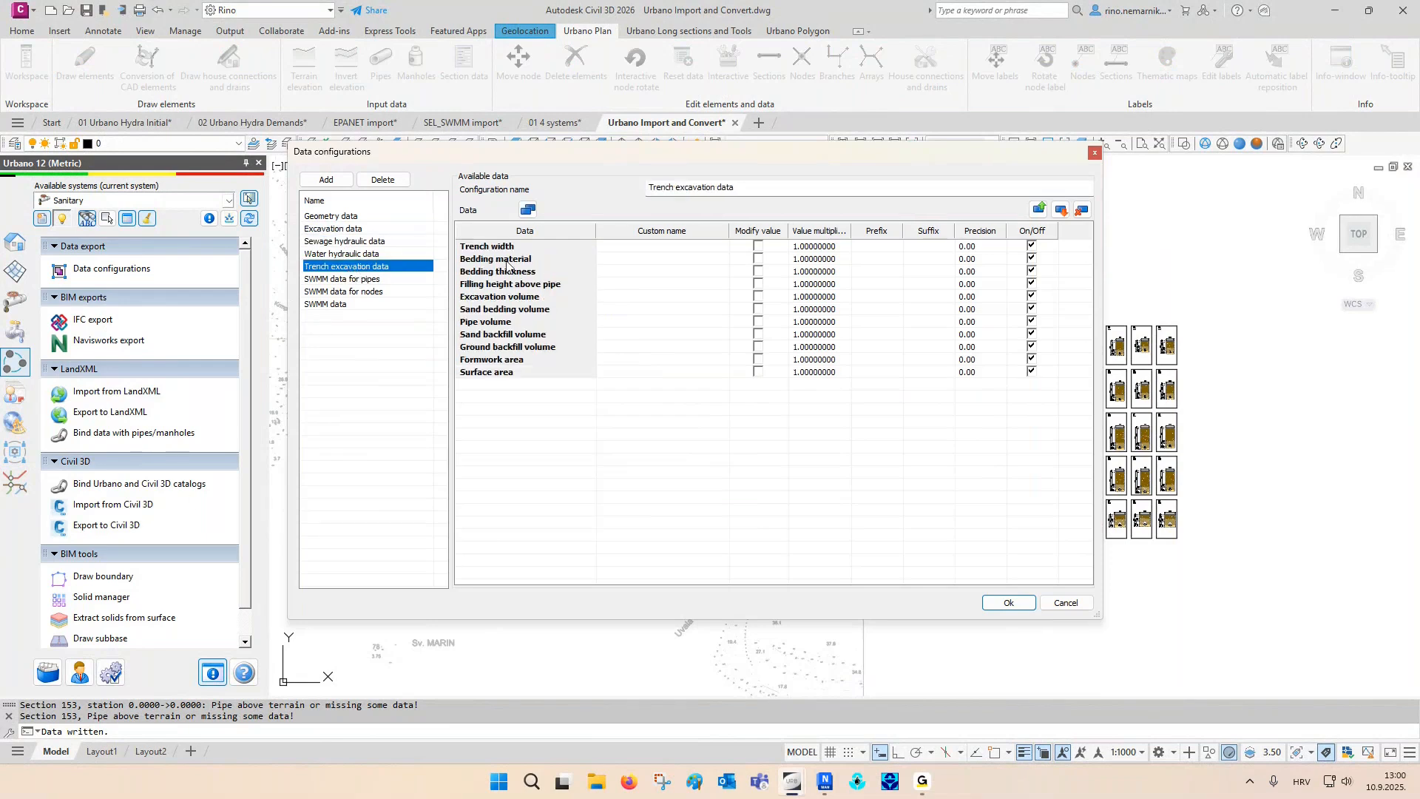
pyautogui.press('Escape')
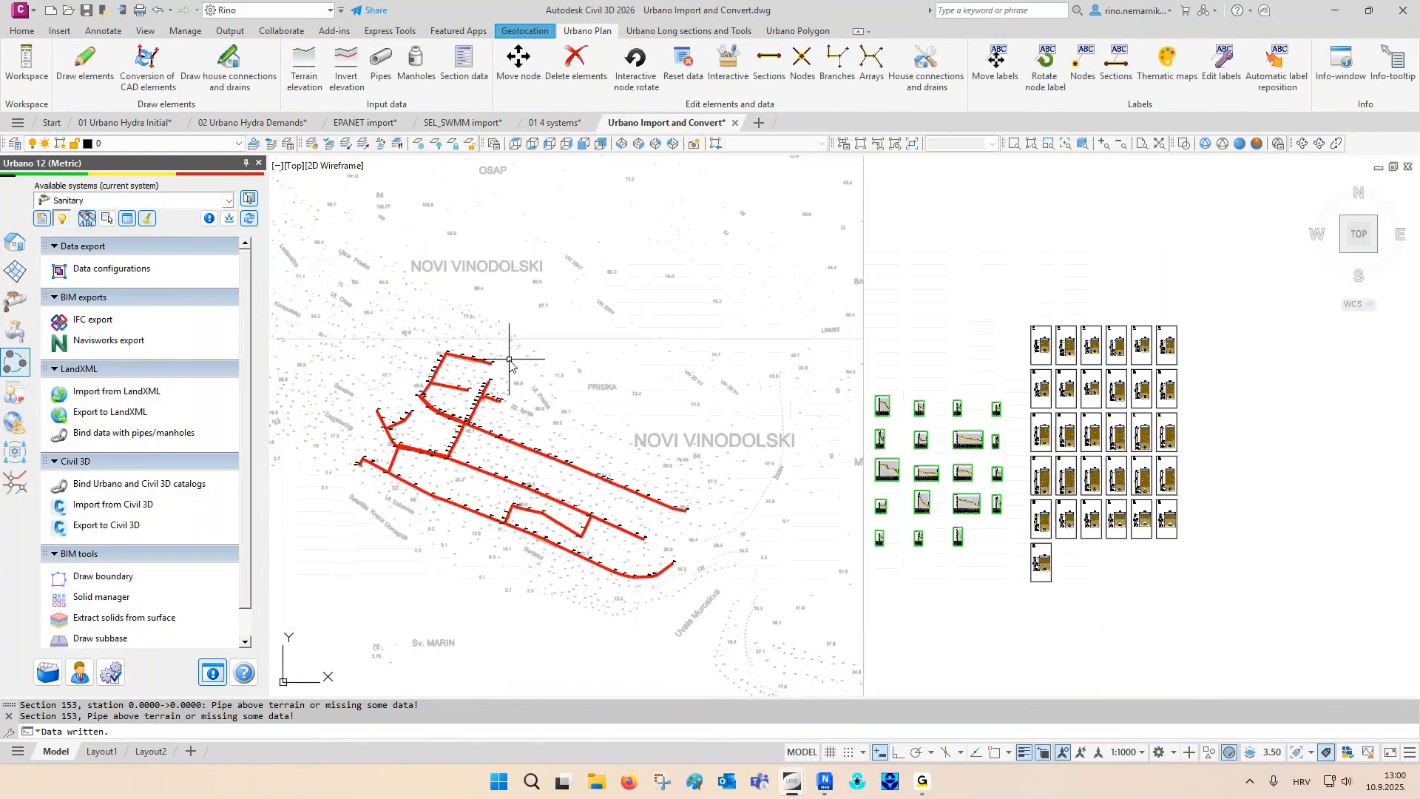
# - Export the Sanitary system to C3D Sanitary Network Export.dwg with property set data from the Trench excavation data configuration
pyautogui.click(130, 527)
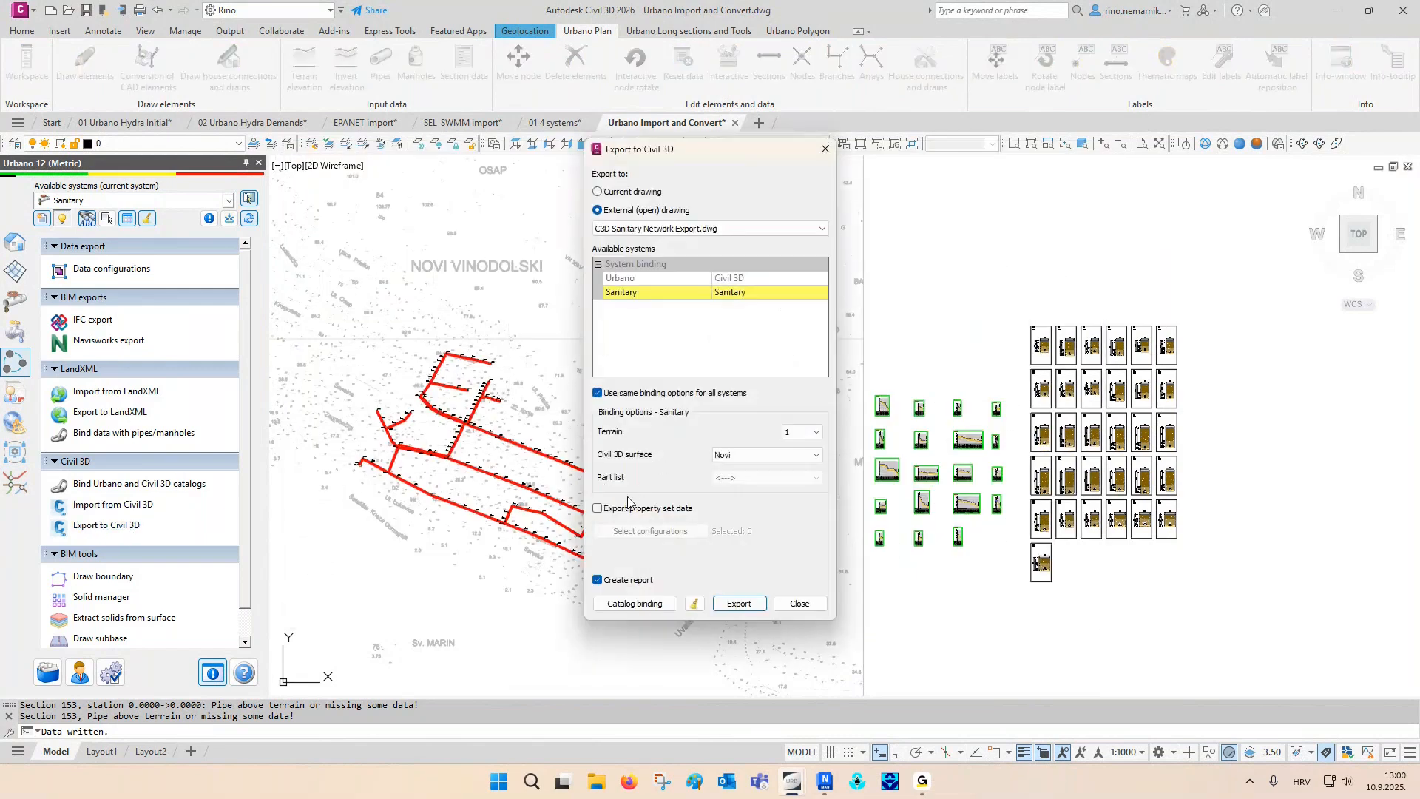
pyautogui.click(599, 510)
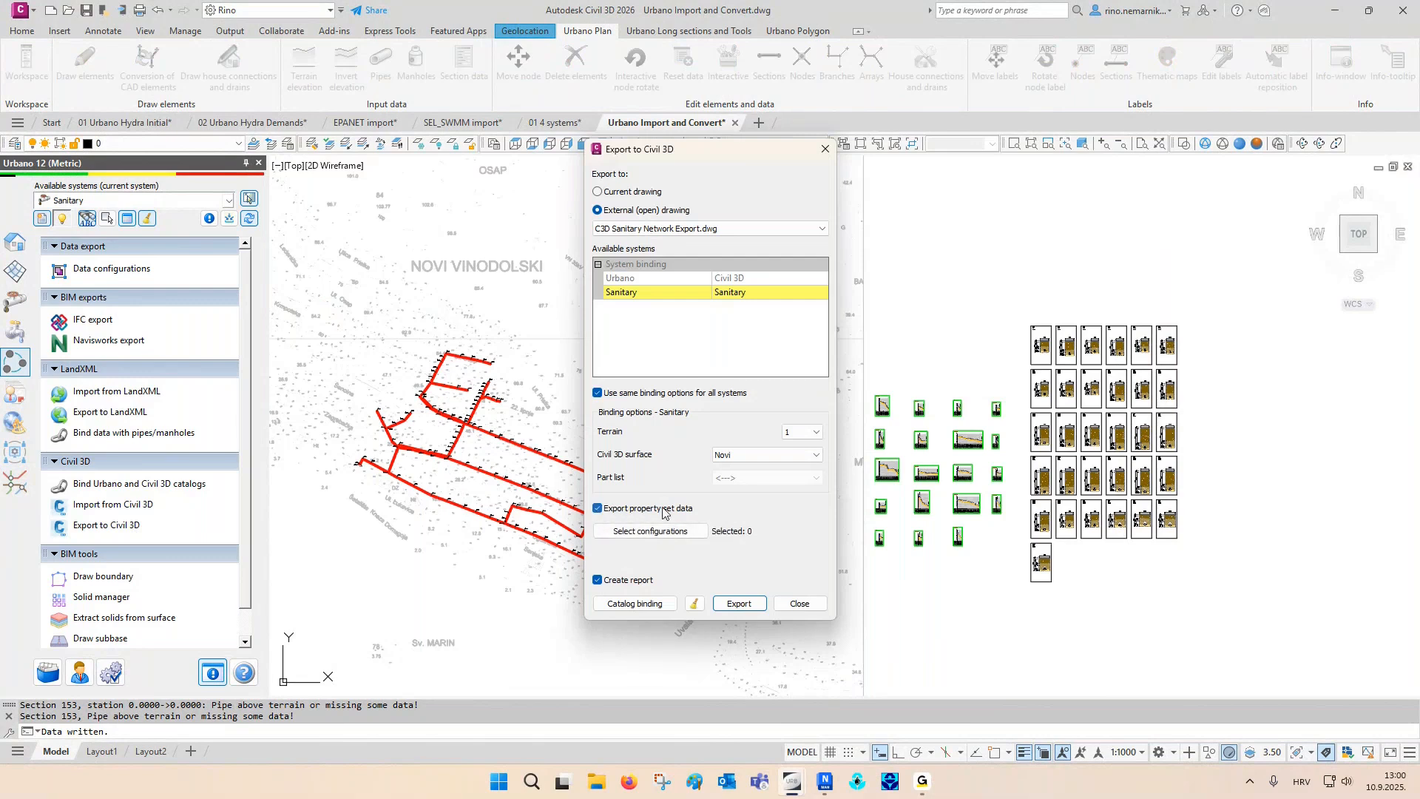
pyautogui.click(651, 531)
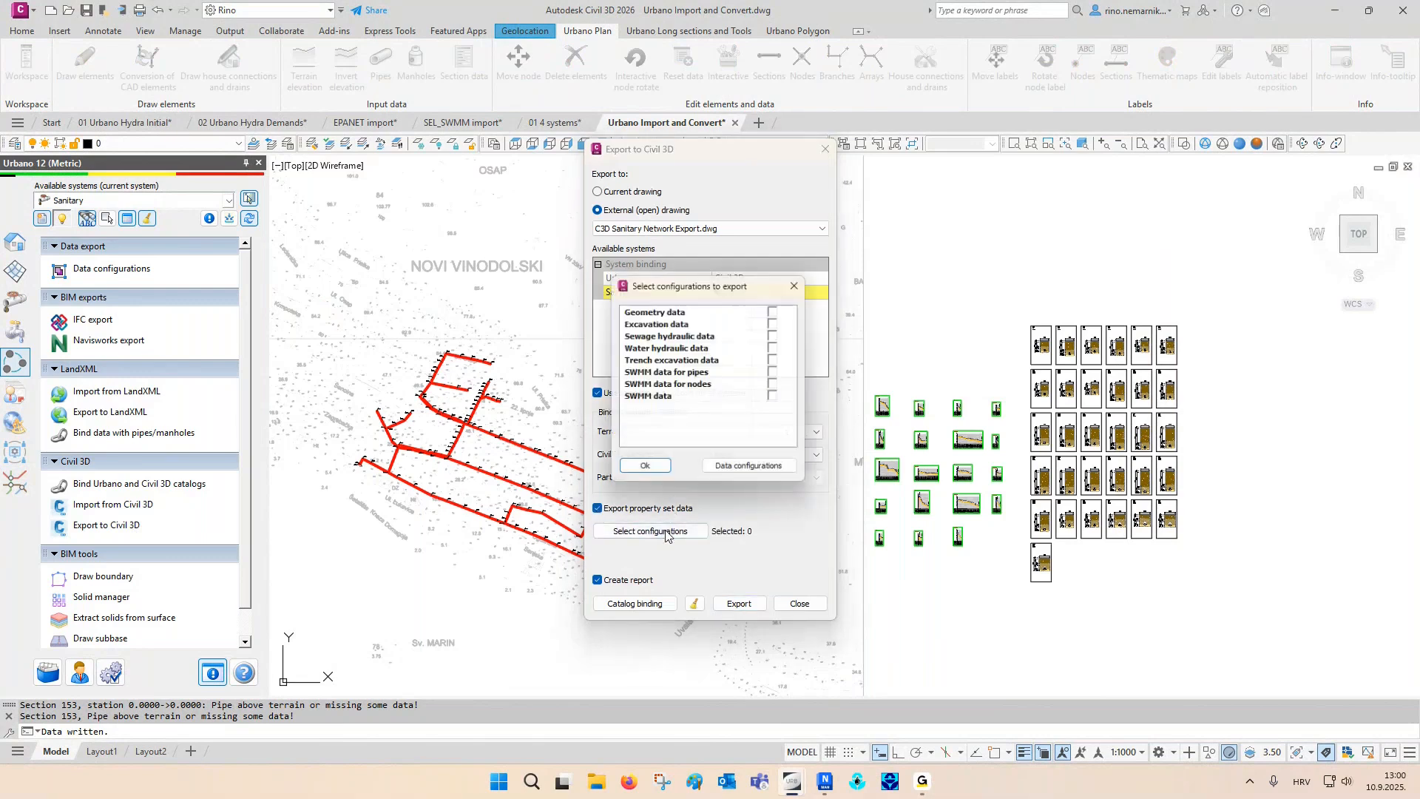
pyautogui.click(778, 361)
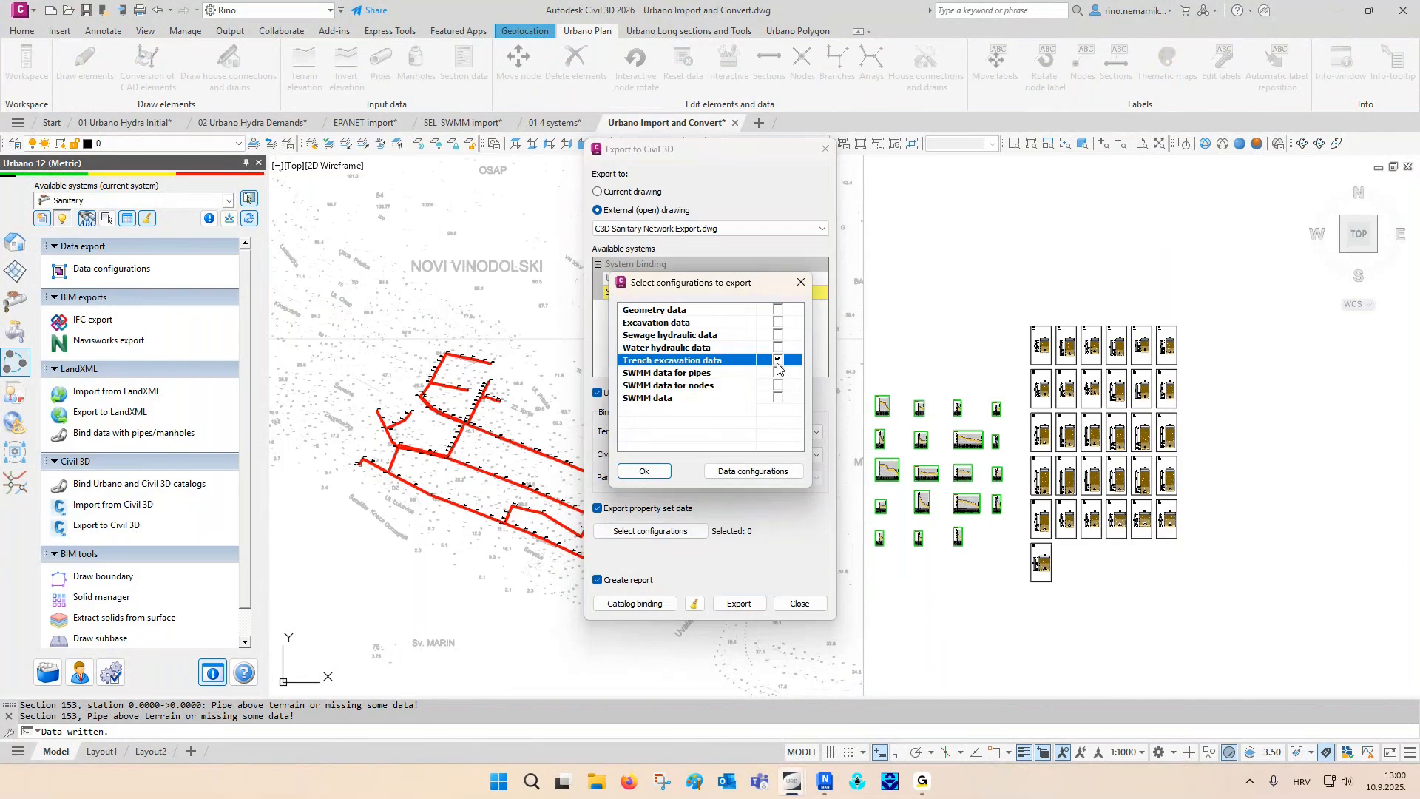
pyautogui.click(644, 471)
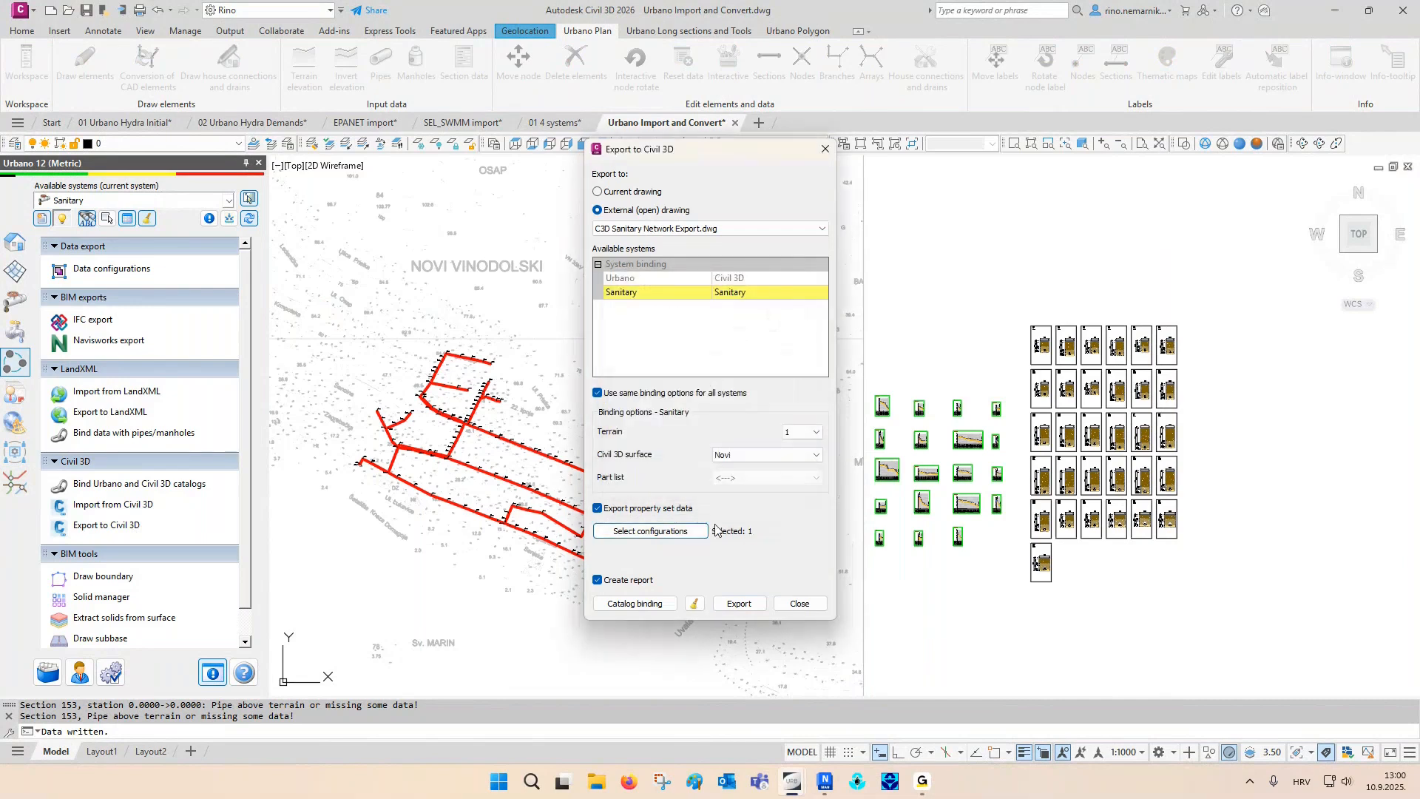
pyautogui.click(736, 603)
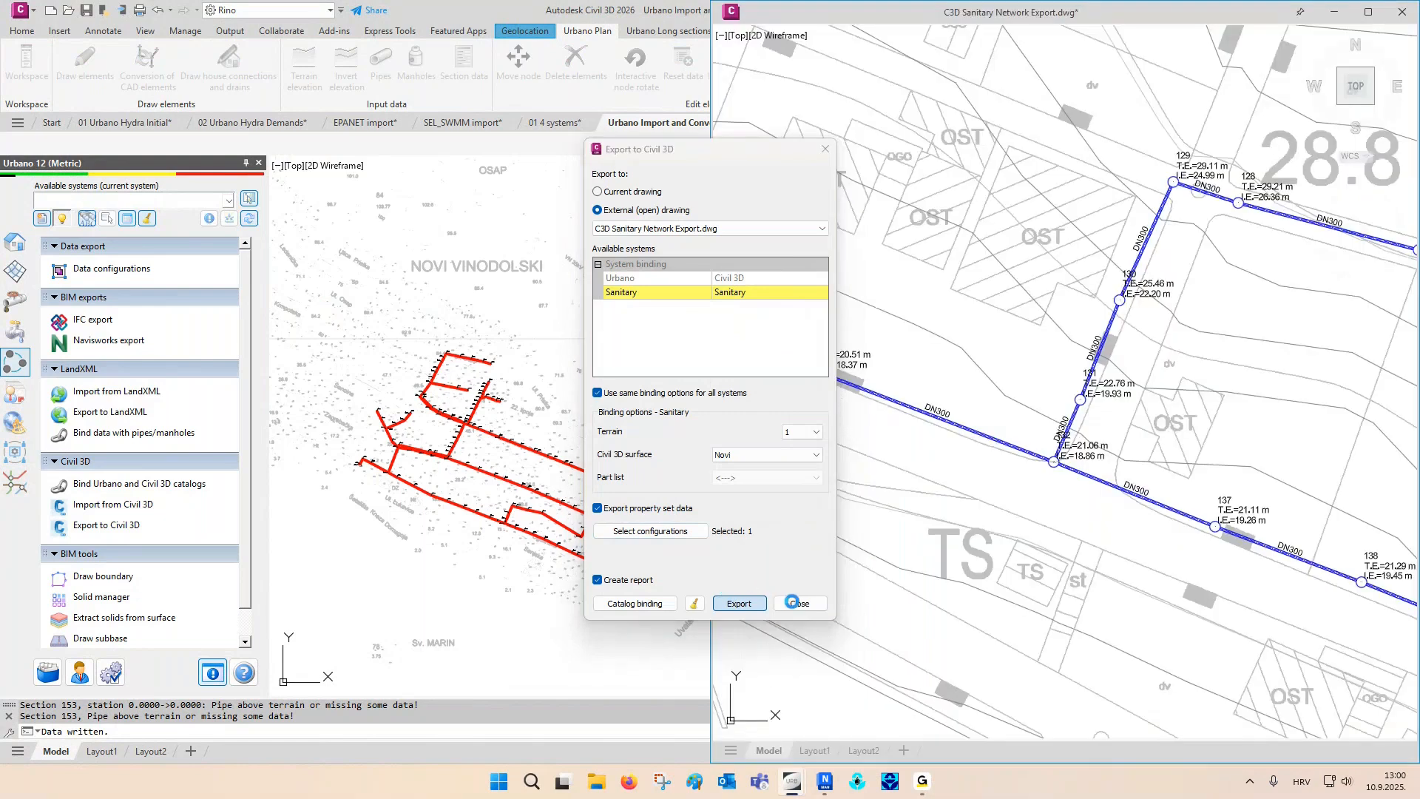
pyautogui.click(778, 572)
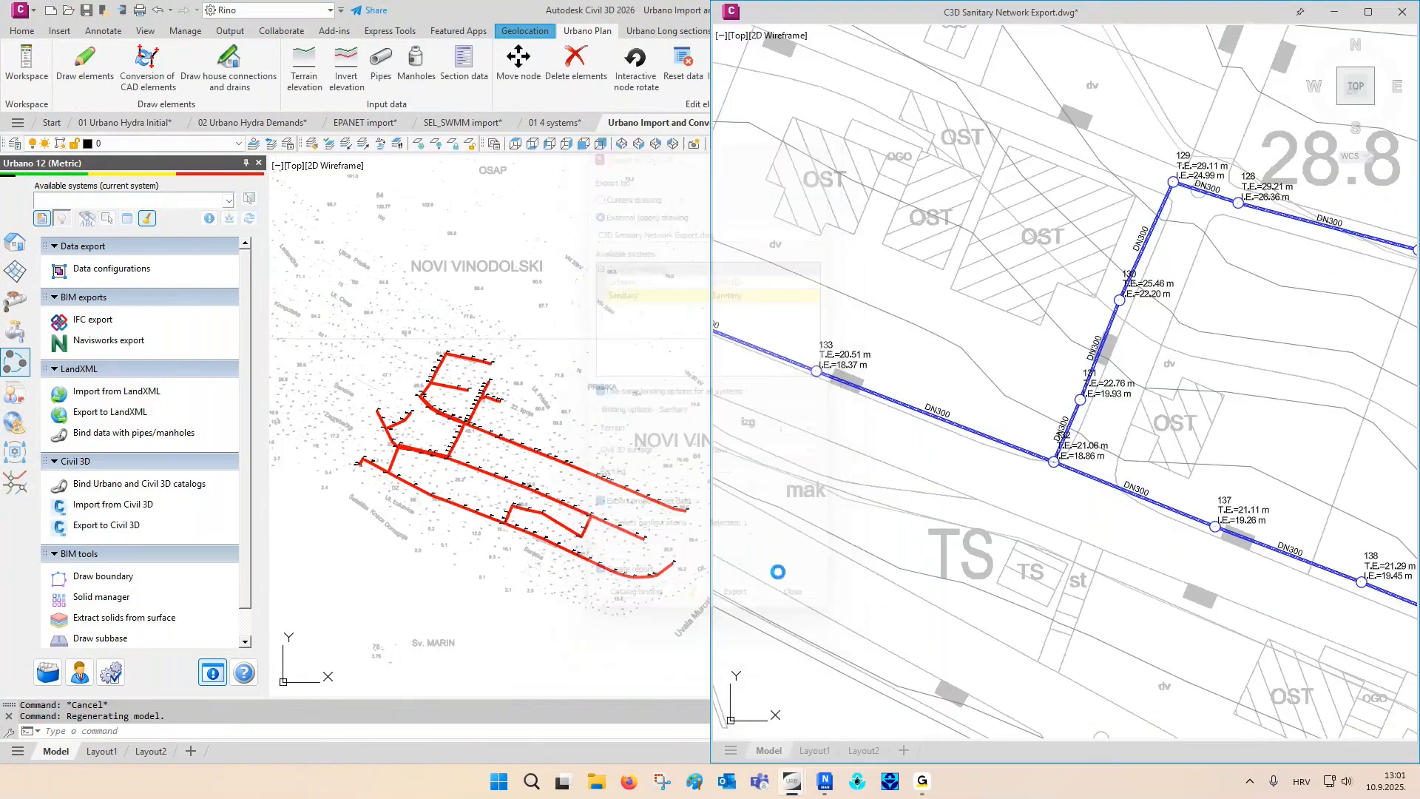
# - Examine the trench excavation property set of the DN400 pipe between manholes 95 and 168 in the exported Civil 3D drawing
pyautogui.click(850, 501)
pyautogui.moveTo(836, 480); pyautogui.dragTo(1060, 553, button='middle')
pyautogui.scroll(-8, 912, 467)
pyautogui.scroll(10, 911, 370)
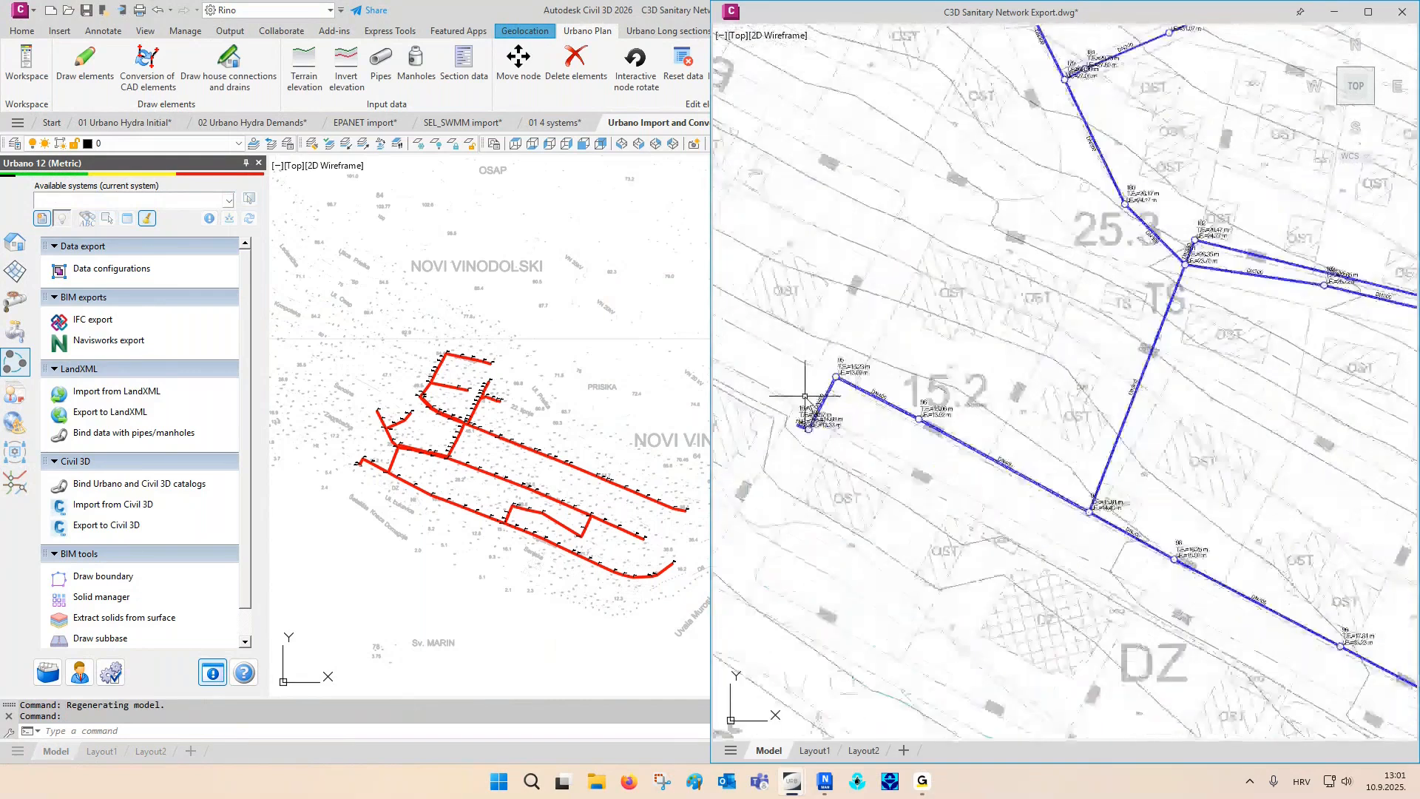
pyautogui.click(914, 380)
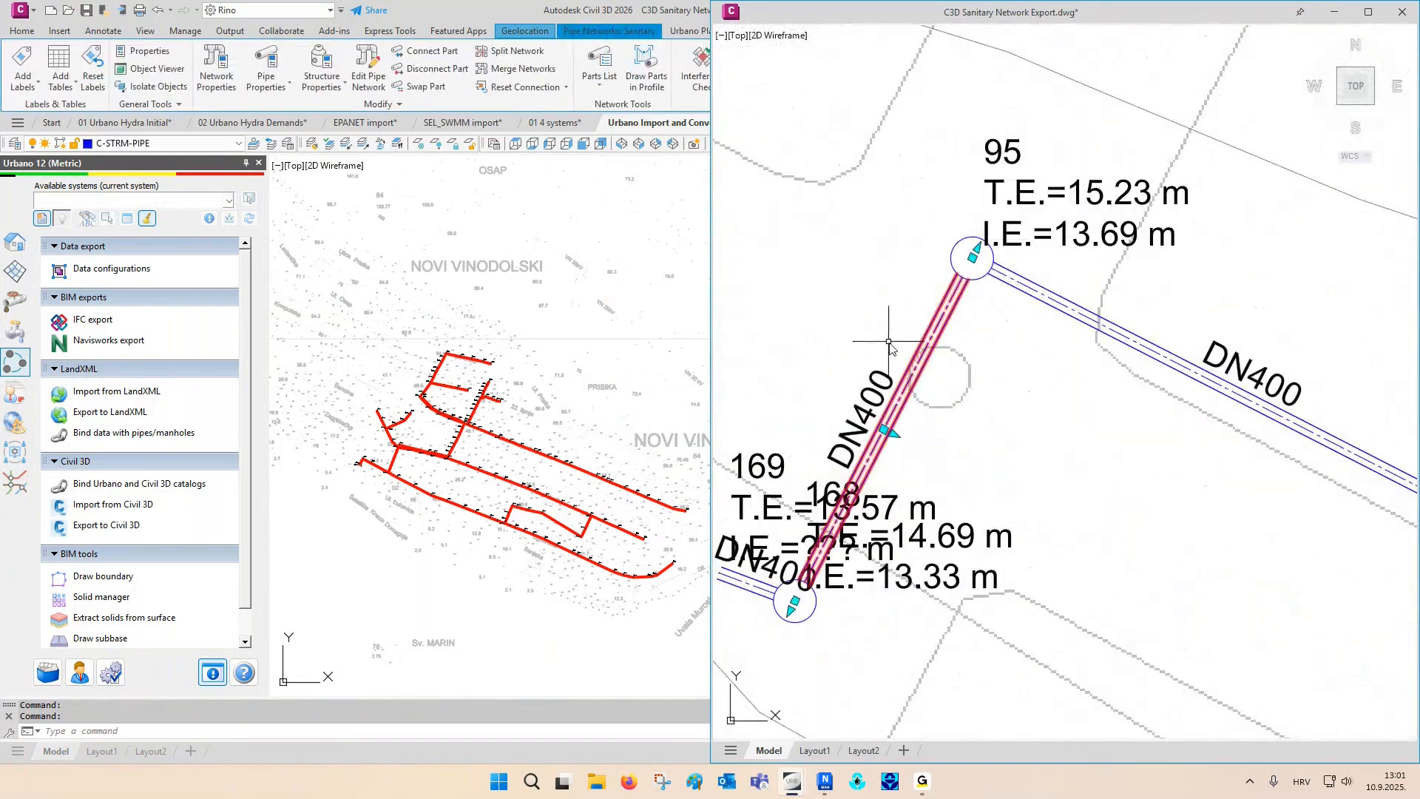
pyautogui.hotkey('ctrl', '1')
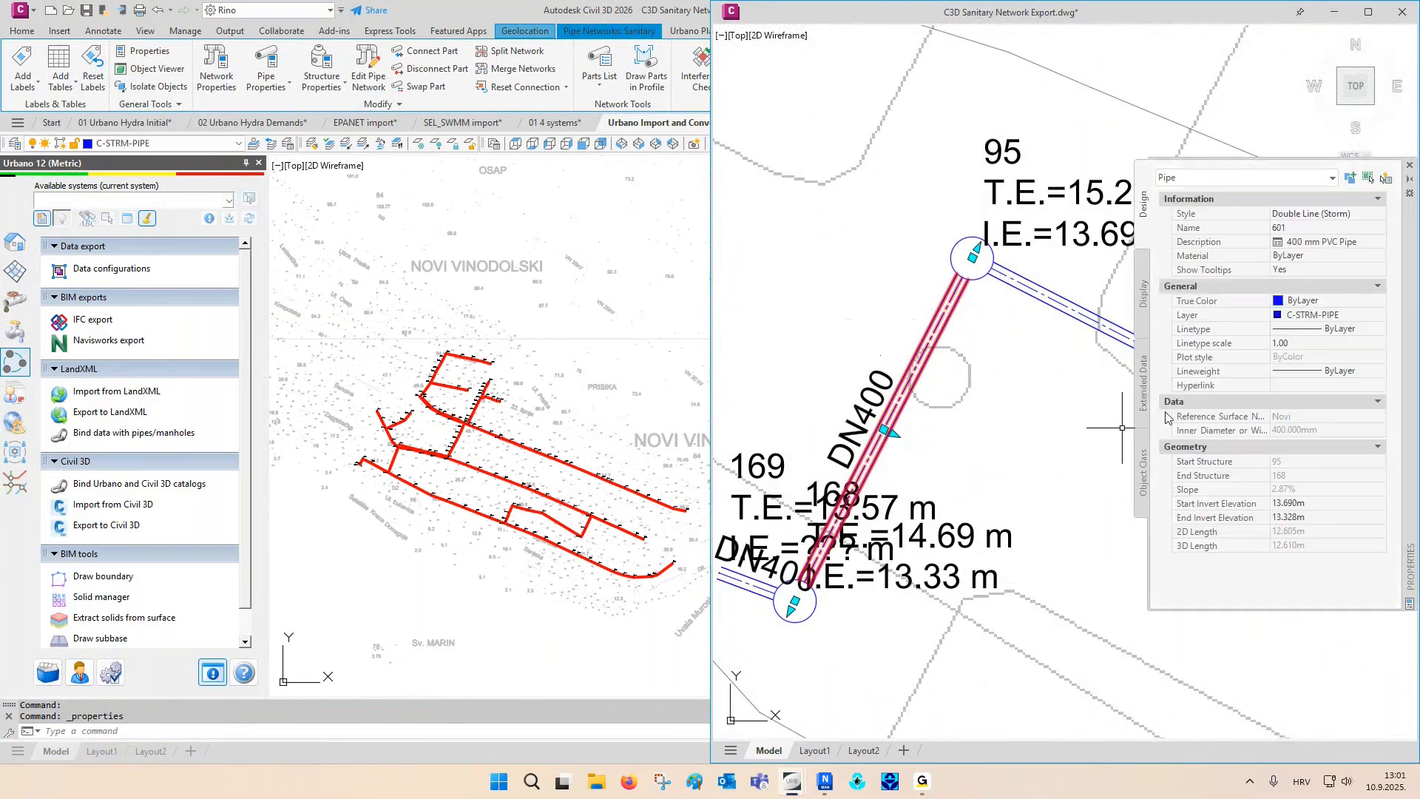
pyautogui.click(1143, 385)
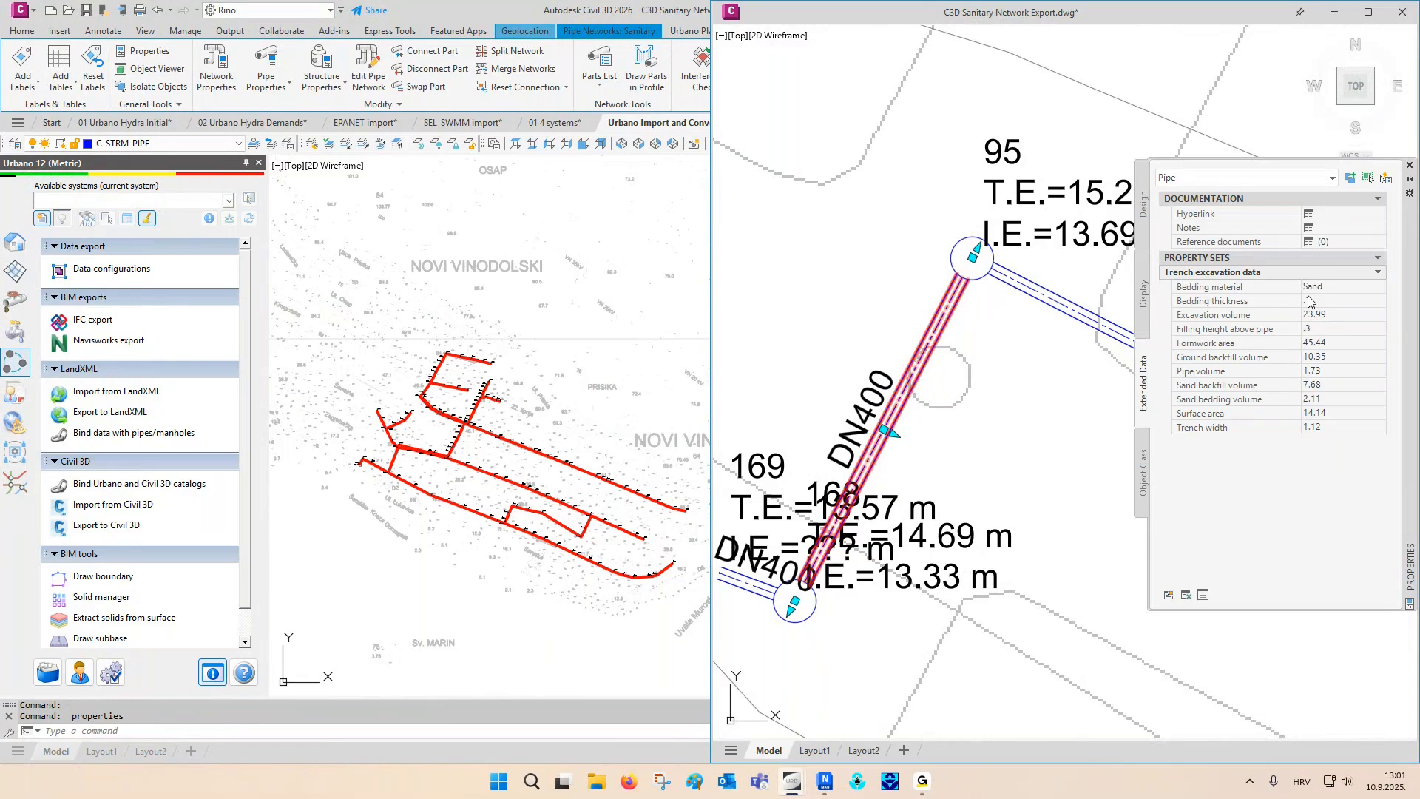
pyautogui.click(1408, 166)
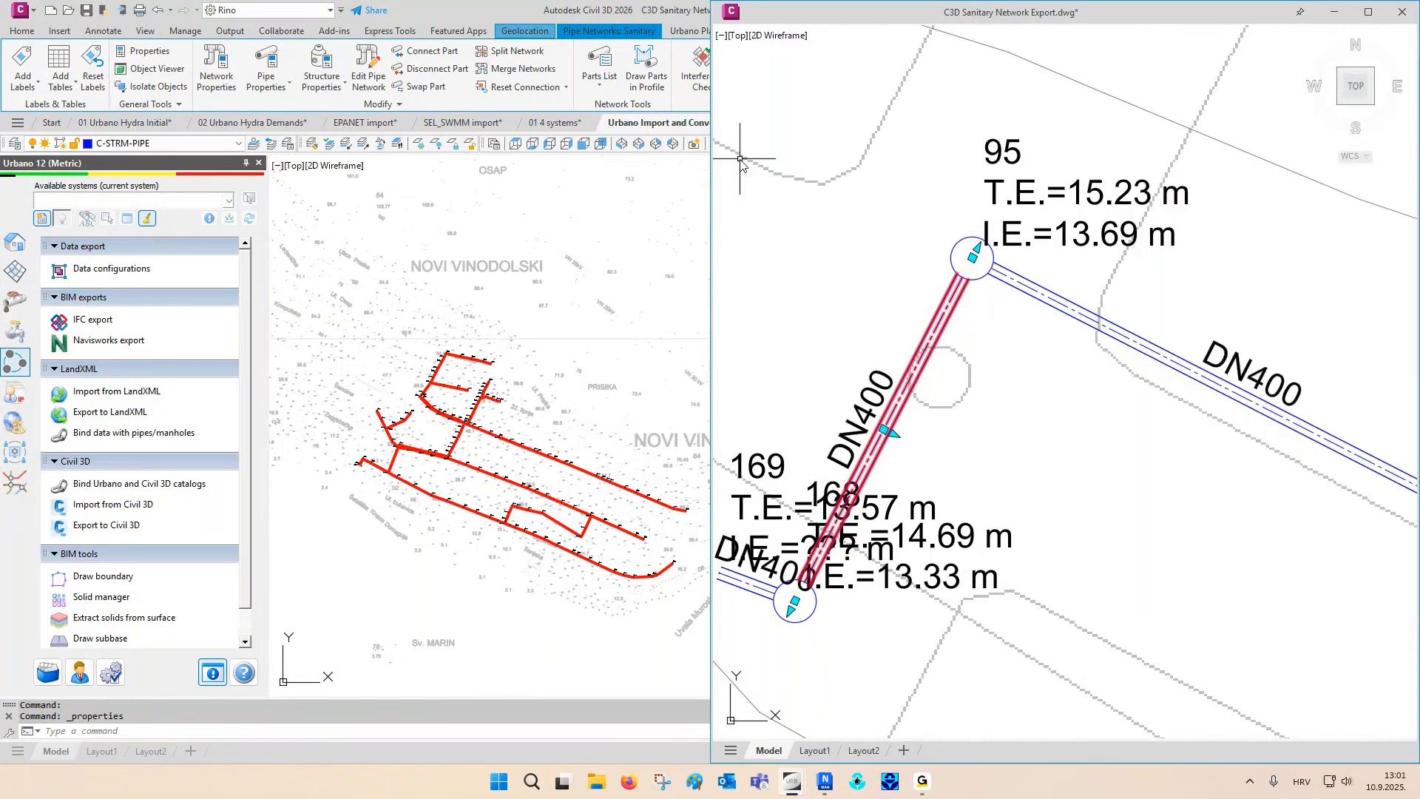
# - Return to the Urbano drawing and add the Geometry data and Trench excavation data configurations to an IFC export
pyautogui.click(609, 222)
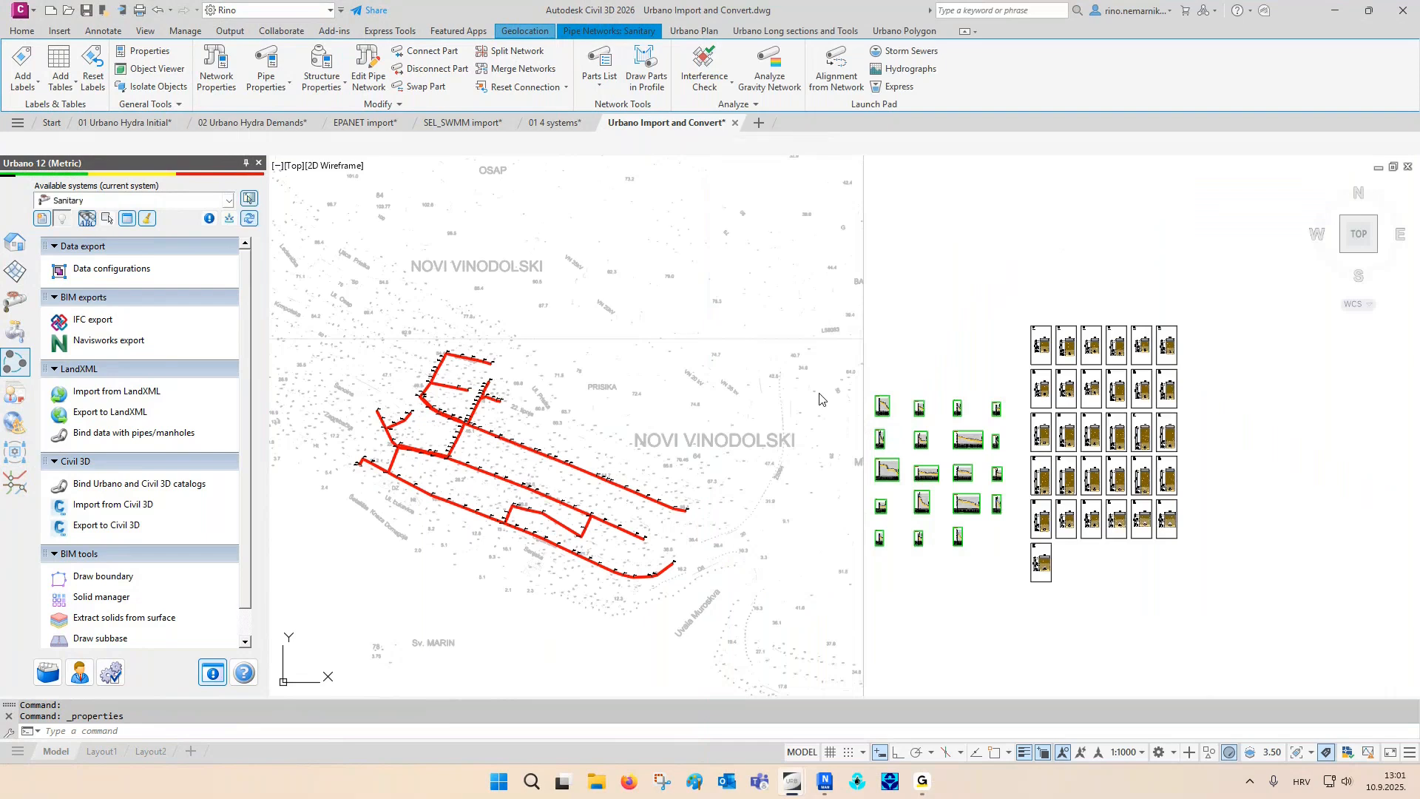
pyautogui.click(92, 320)
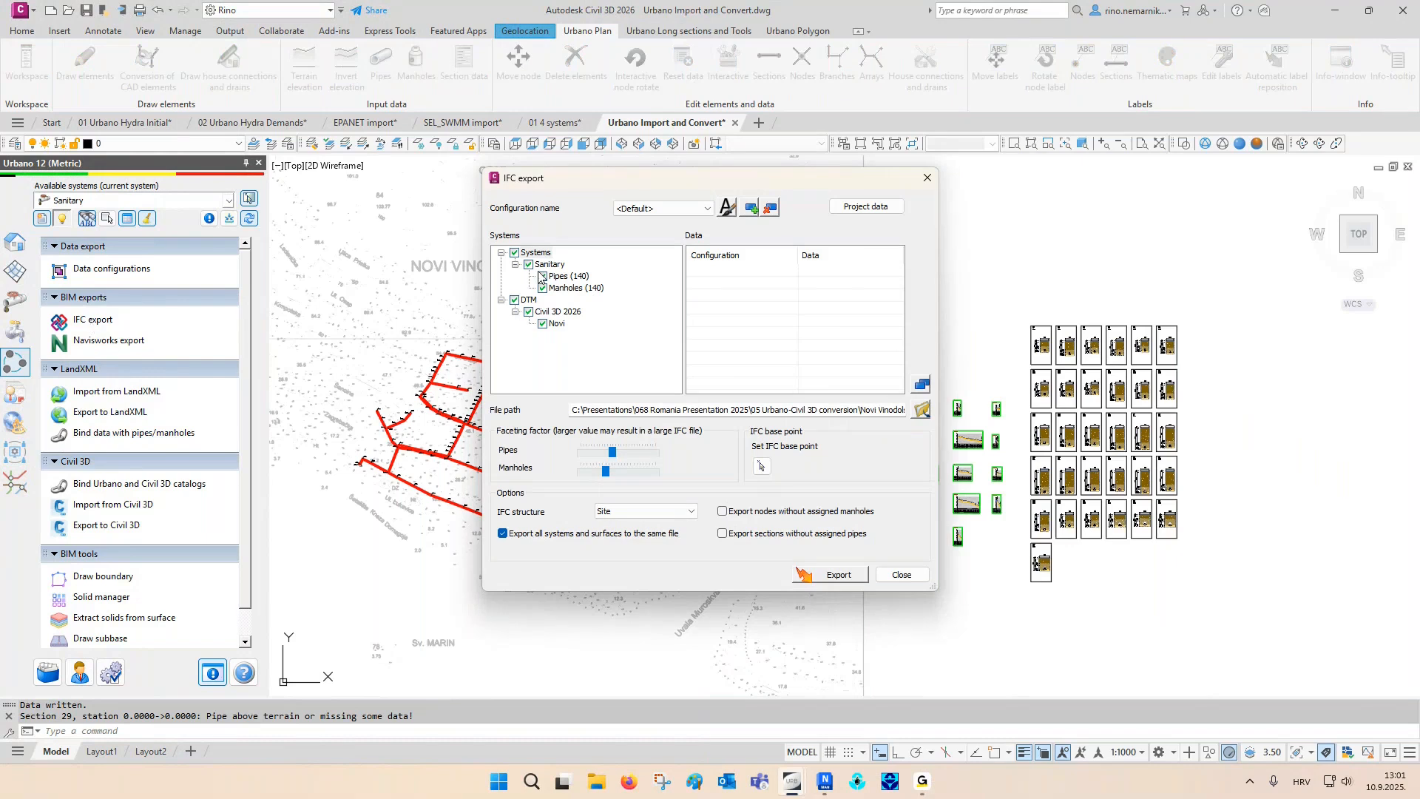
pyautogui.click(542, 324)
pyautogui.click(920, 384)
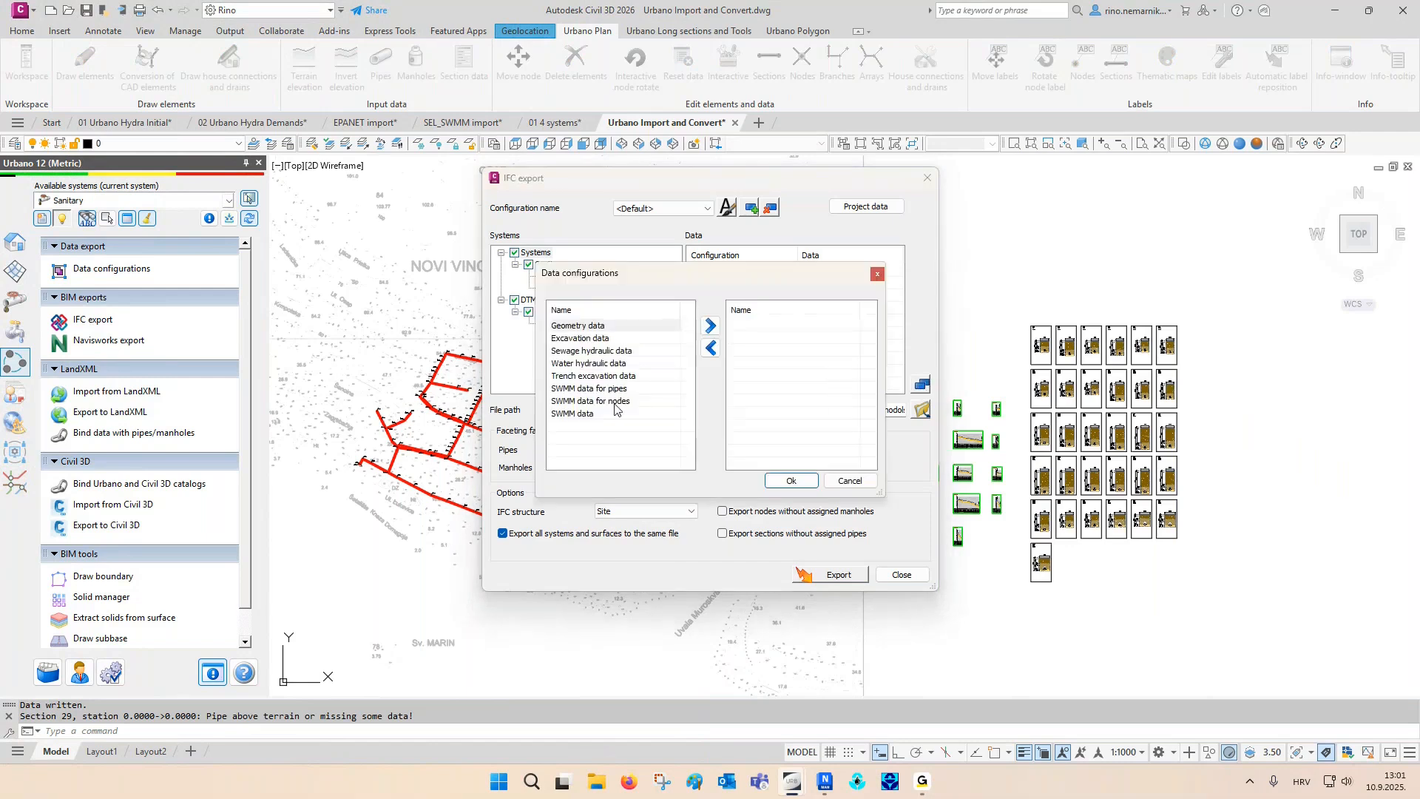
pyautogui.doubleClick(589, 328)
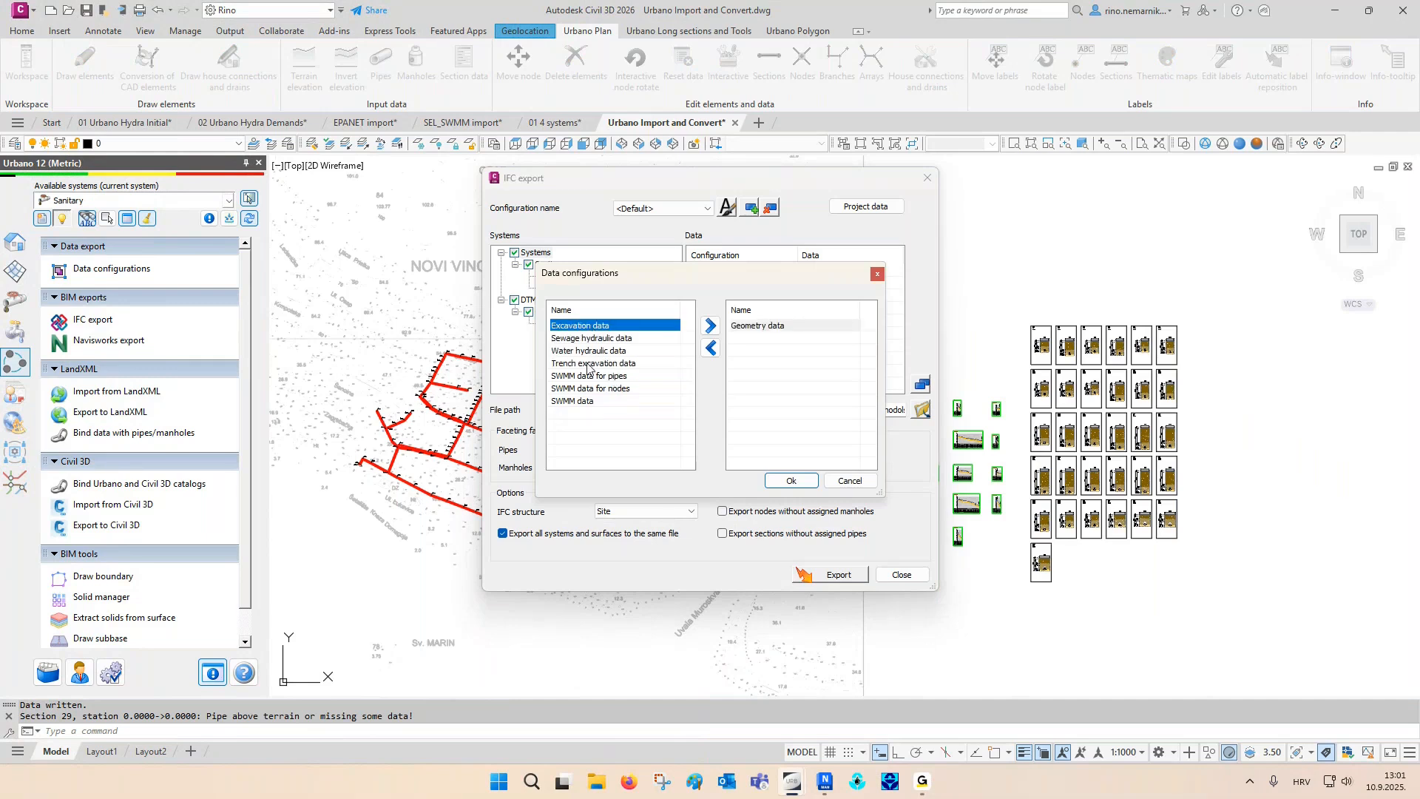
pyautogui.doubleClick(590, 364)
pyautogui.click(789, 480)
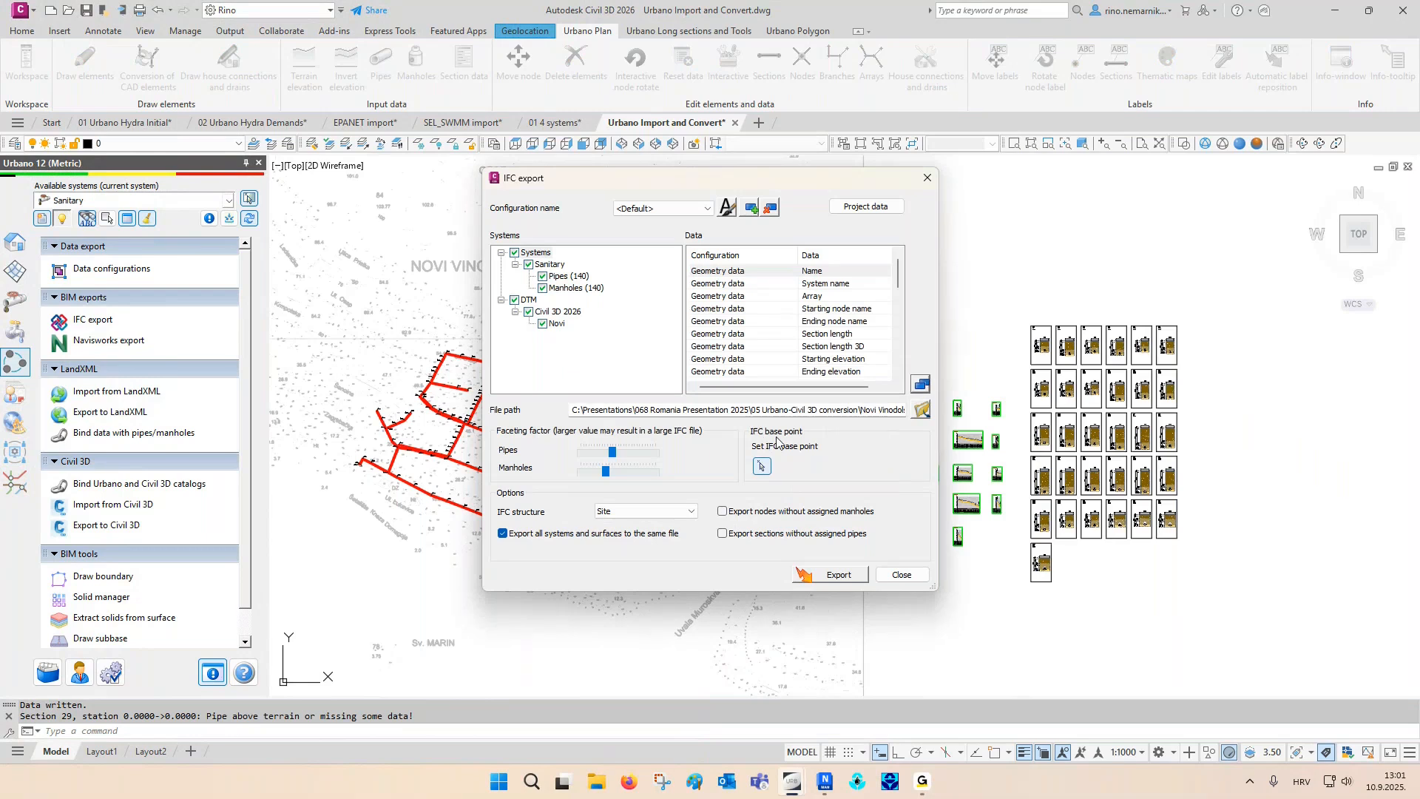
# - Set the IFC base point in the middle of the network, export the pipes, manholes and Novi surface, and close the export
pyautogui.click(762, 467)
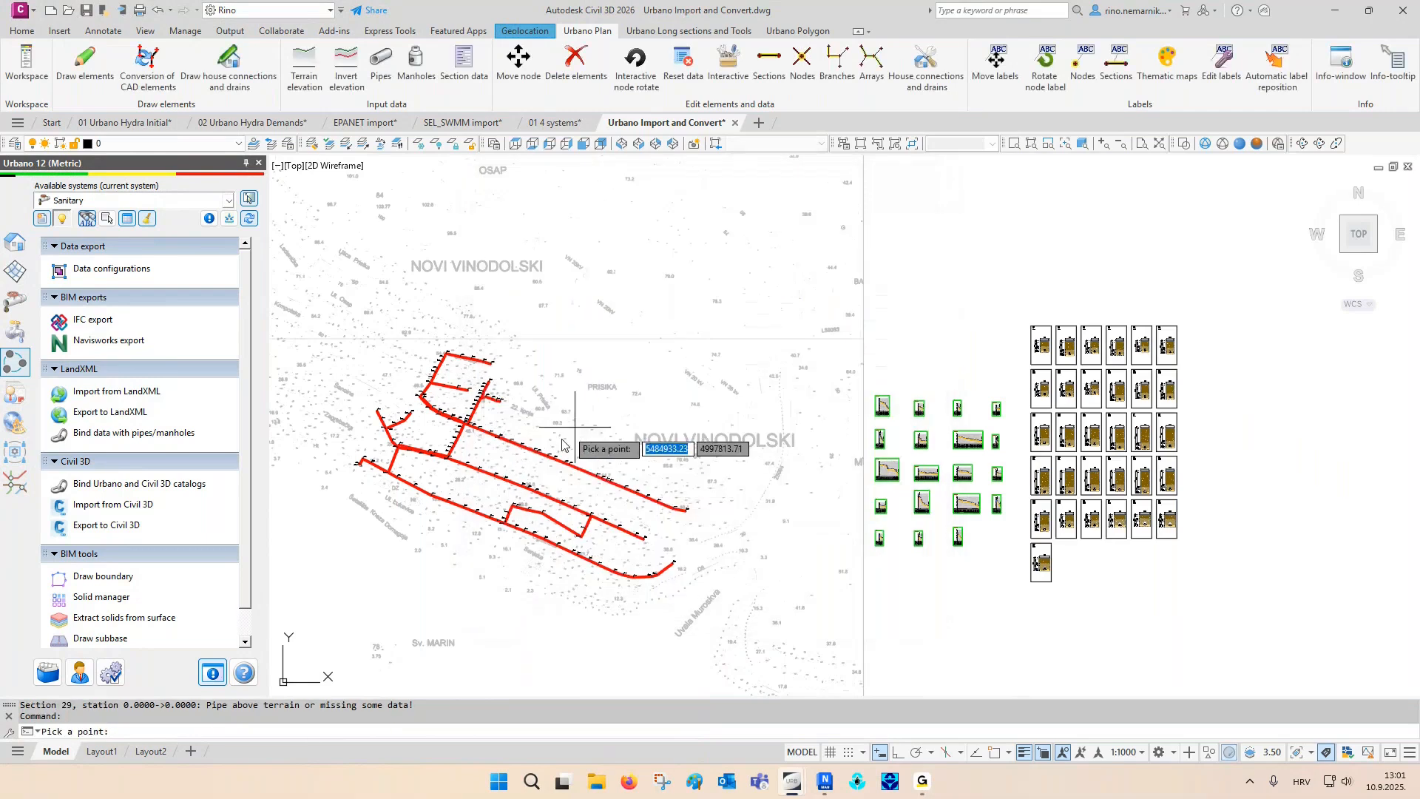
pyautogui.click(580, 467)
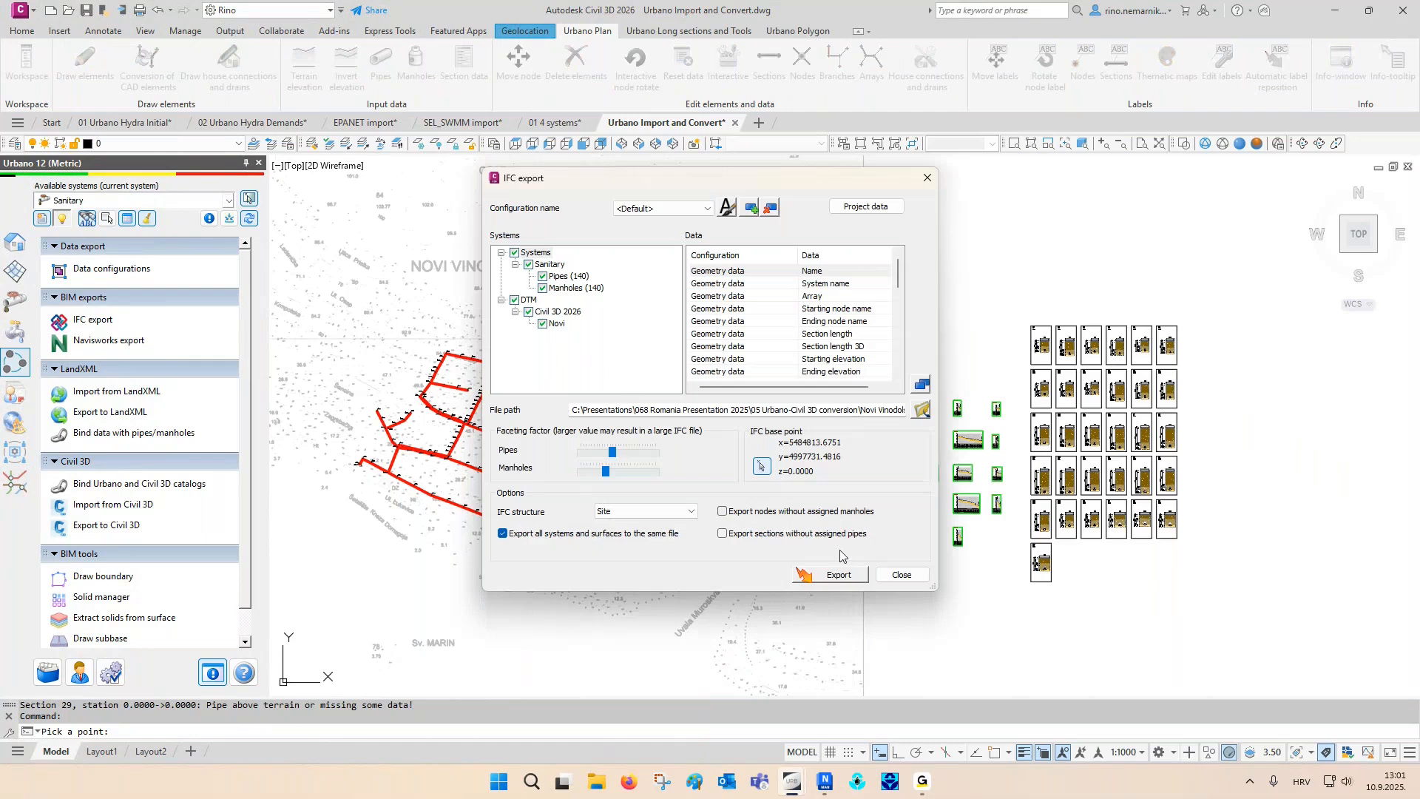
pyautogui.click(840, 575)
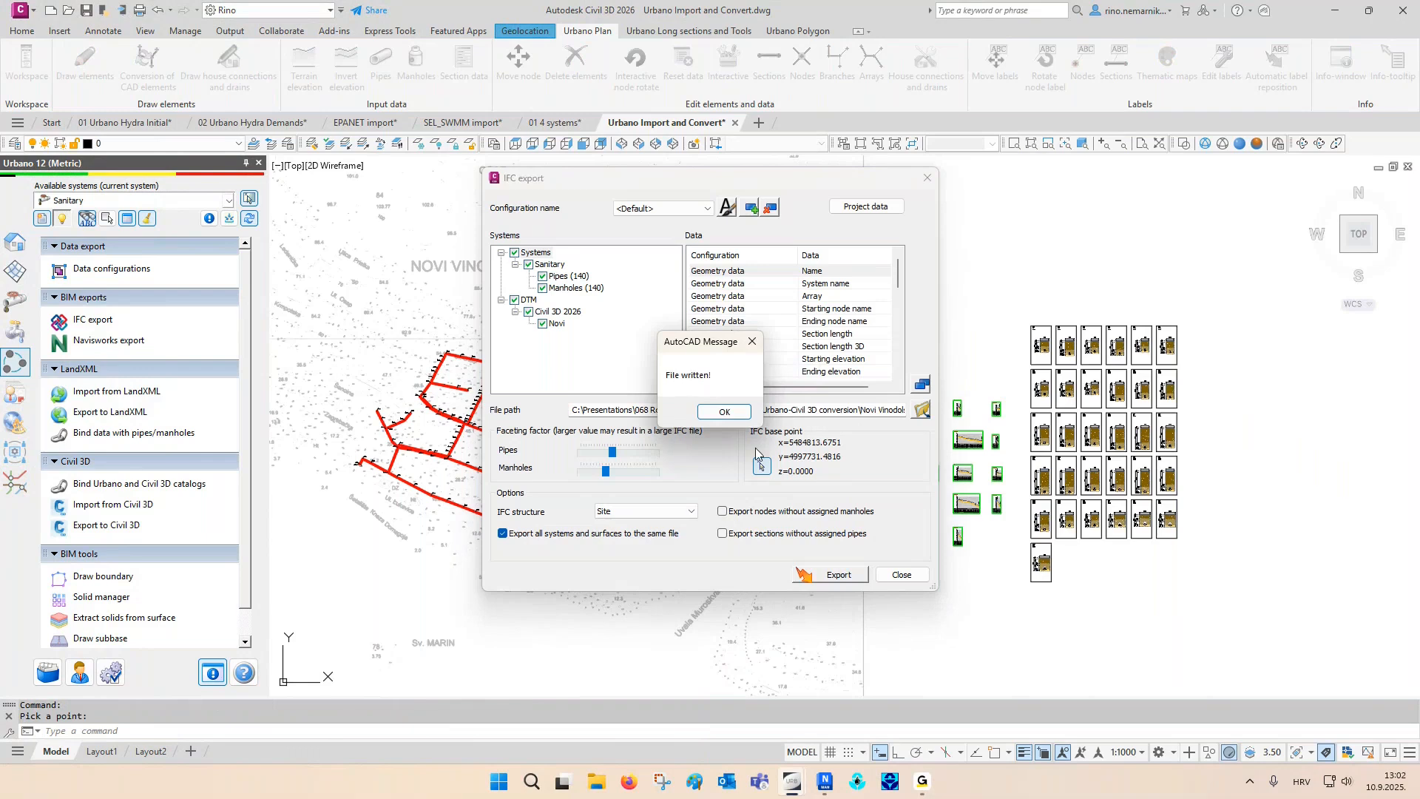
pyautogui.click(725, 411)
pyautogui.click(901, 575)
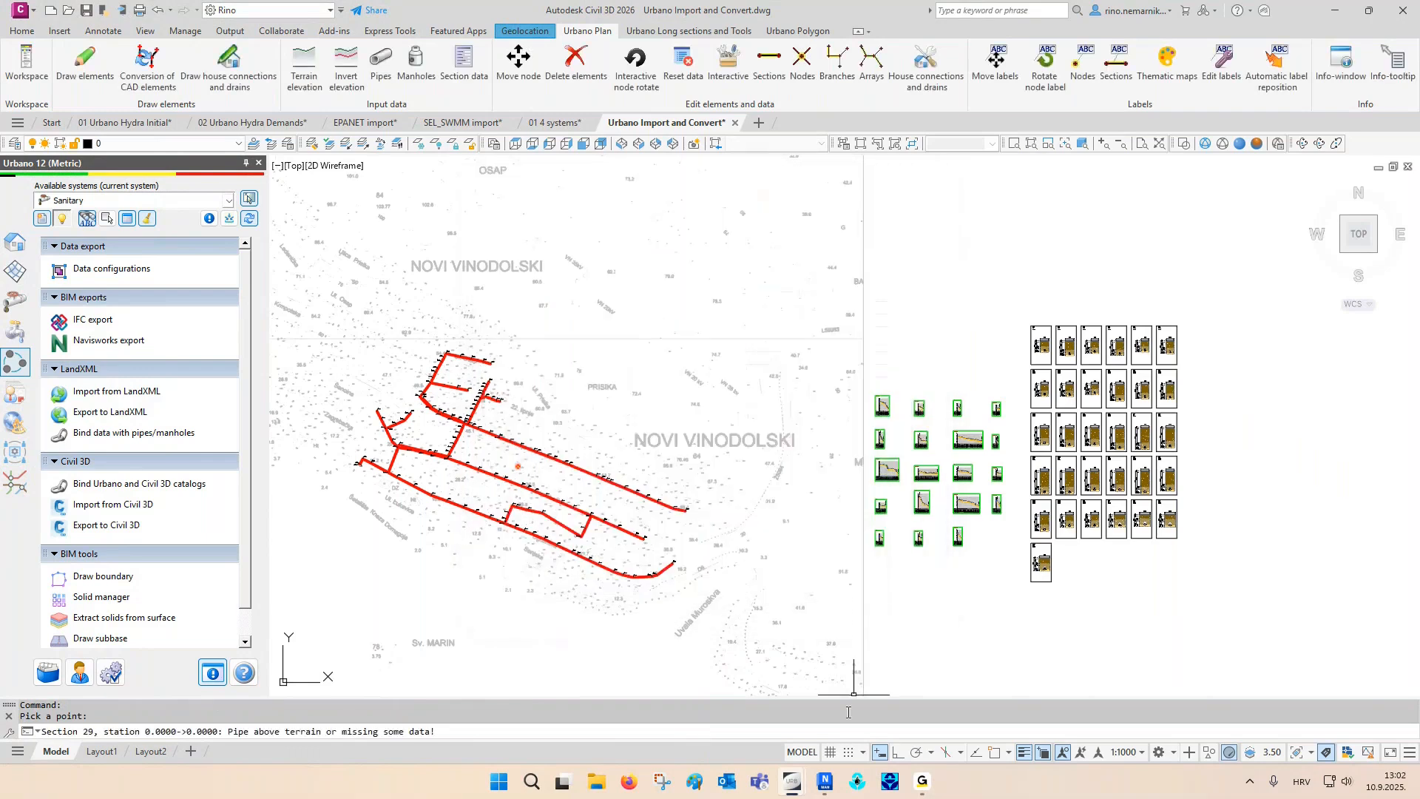
# - Switch to the Novi Vinodolski model in Navisworks and hide the Novi terrain surface to expose the pipes and manholes
pyautogui.click(826, 780)
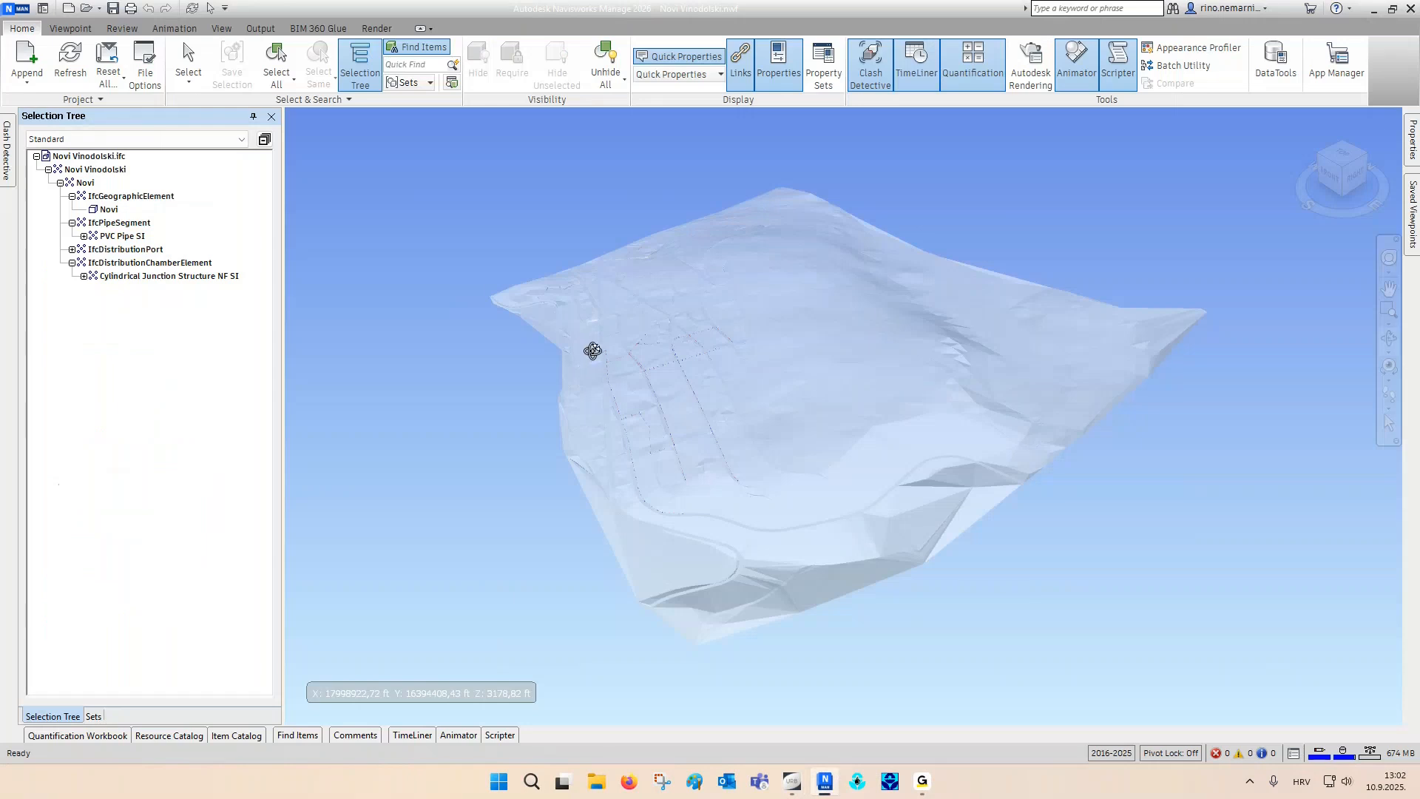
pyautogui.scroll(3, 595, 352)
pyautogui.scroll(5, 593, 349)
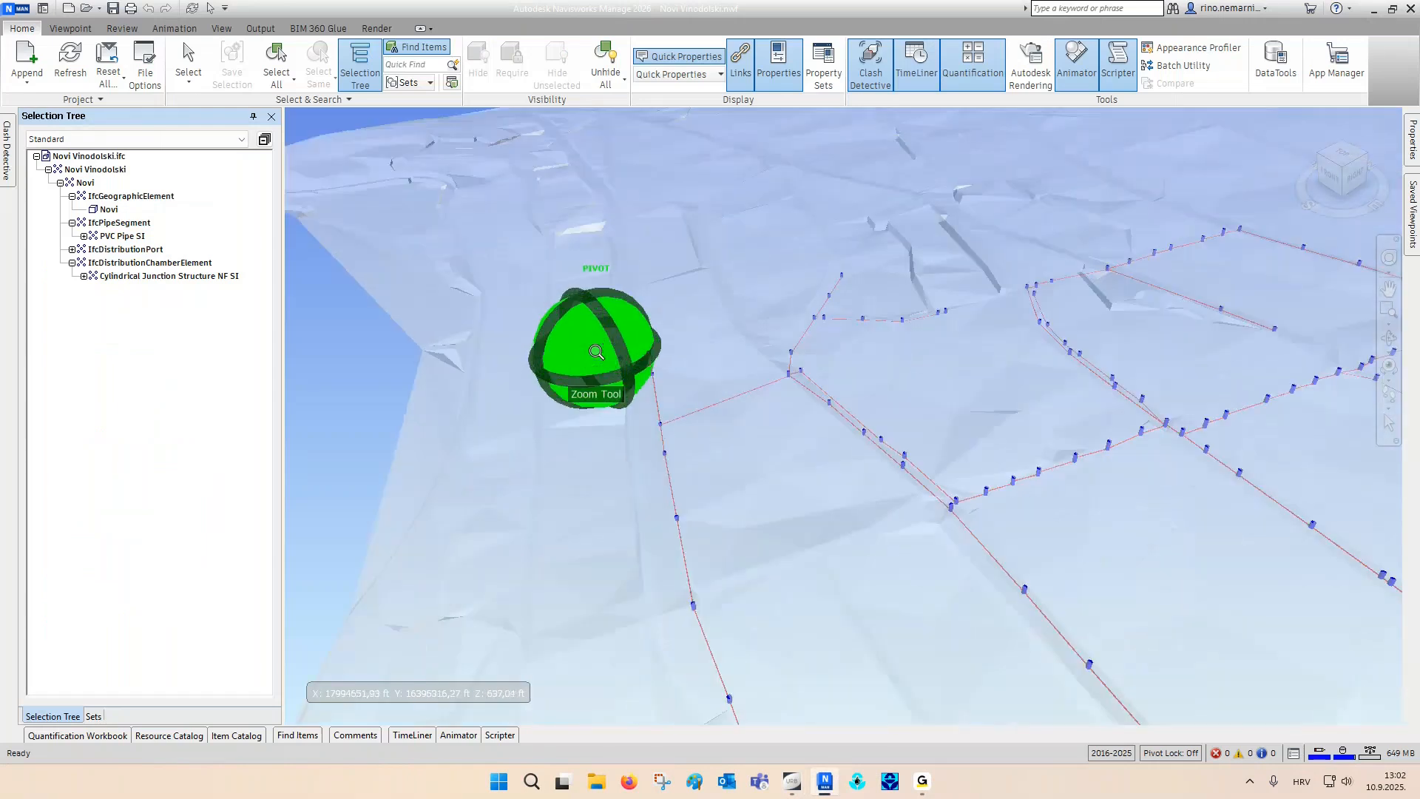
pyautogui.keyDown('shift'); pyautogui.moveTo(594, 348); pyautogui.dragTo(769, 412, button='middle'); pyautogui.keyUp('shift')
pyautogui.scroll(4, 739, 468)
pyautogui.scroll(4, 770, 414)
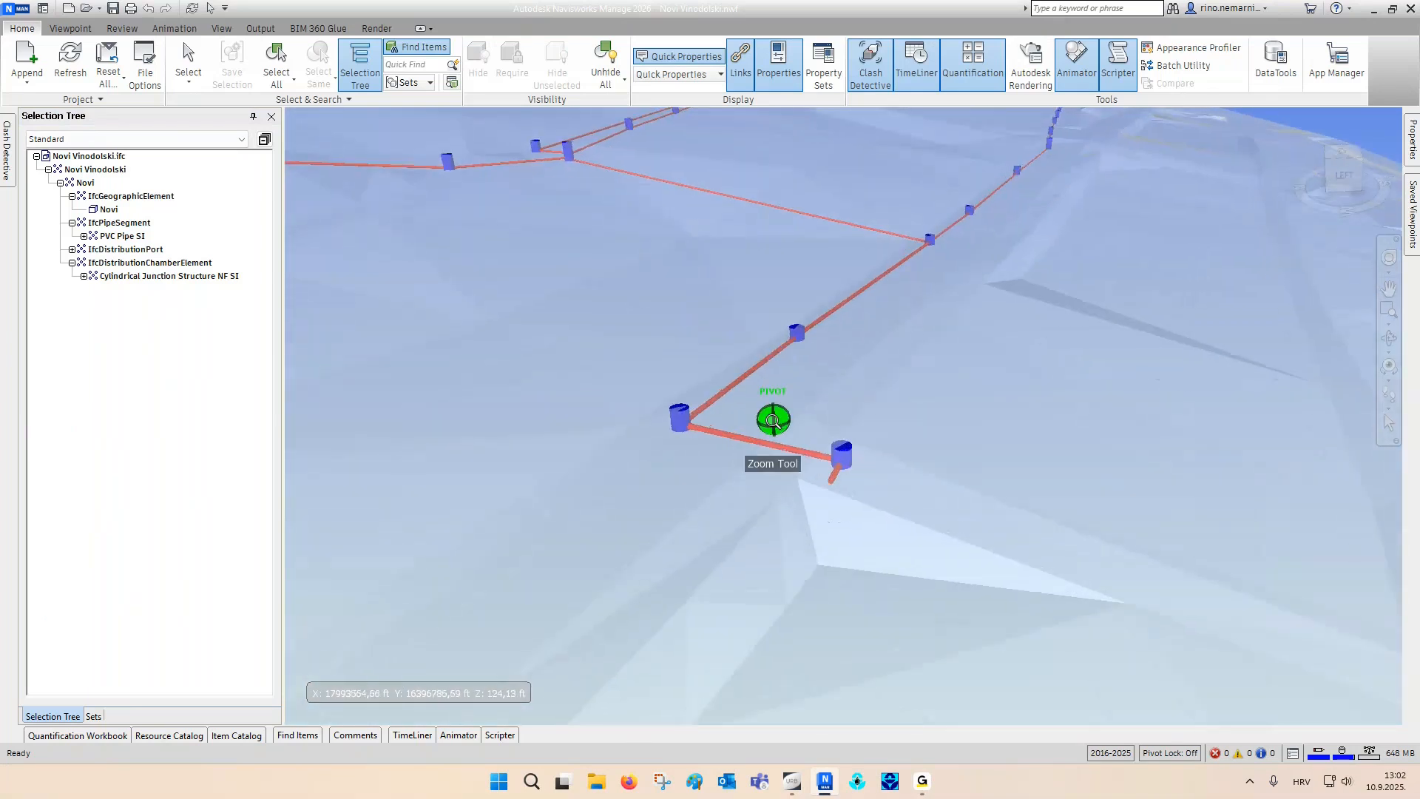
pyautogui.rightClick(787, 373)
pyautogui.click(823, 523)
# - Select pipe 601 at the end of the network, keep its properties displayed, and examine its geometry and trench excavation data
pyautogui.scroll(3, 729, 482)
pyautogui.rightClick(733, 446)
pyautogui.click(760, 454)
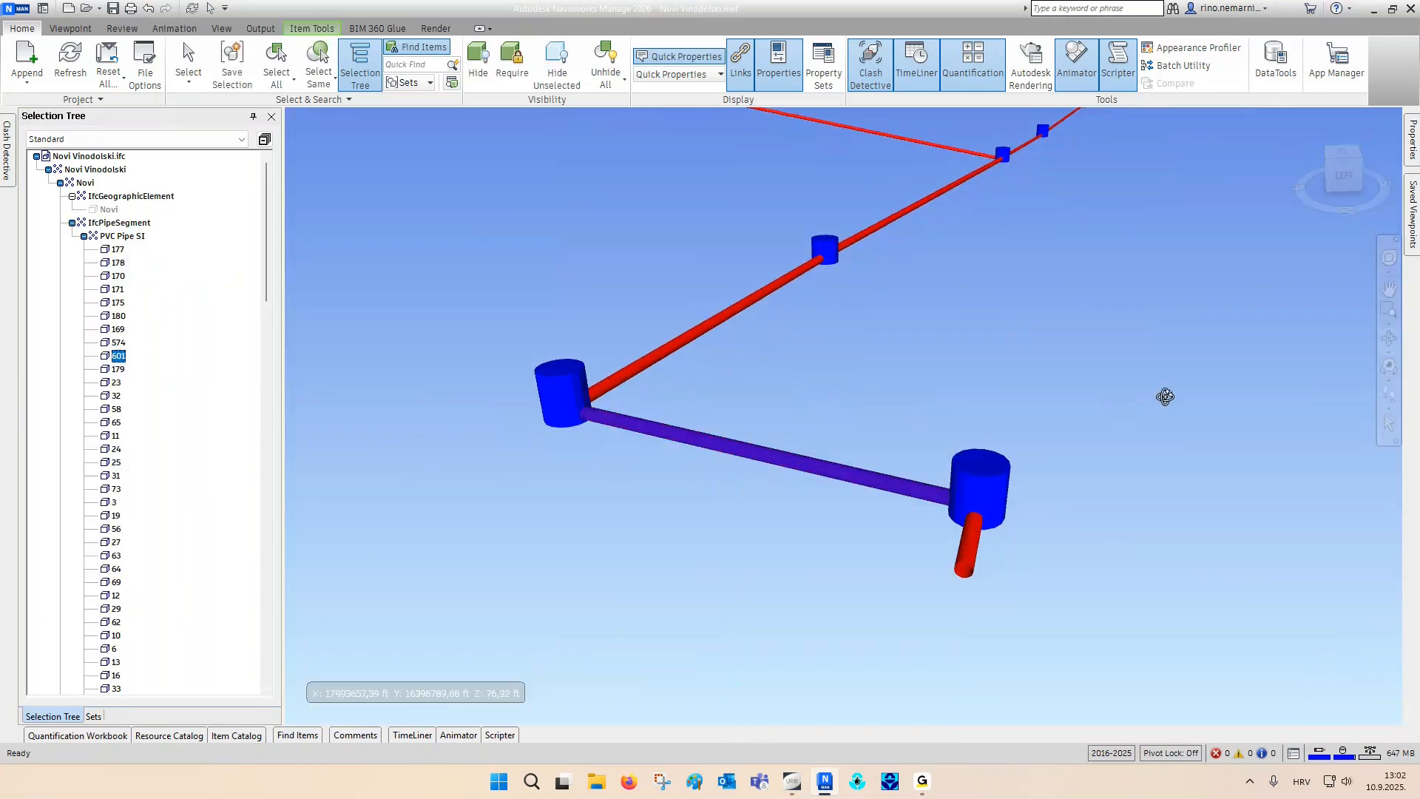
pyautogui.moveTo(1412, 141)
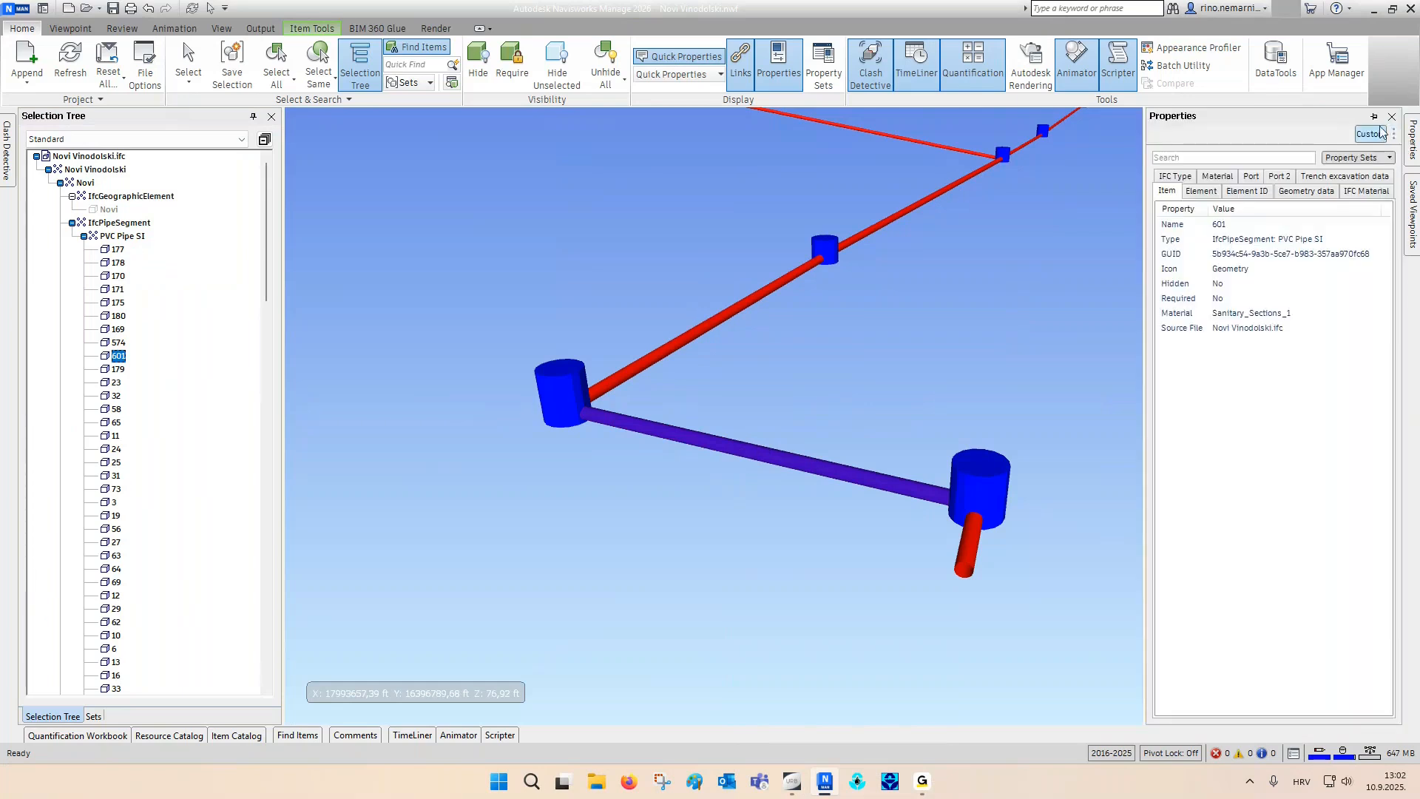
pyautogui.click(1374, 117)
pyautogui.click(1306, 191)
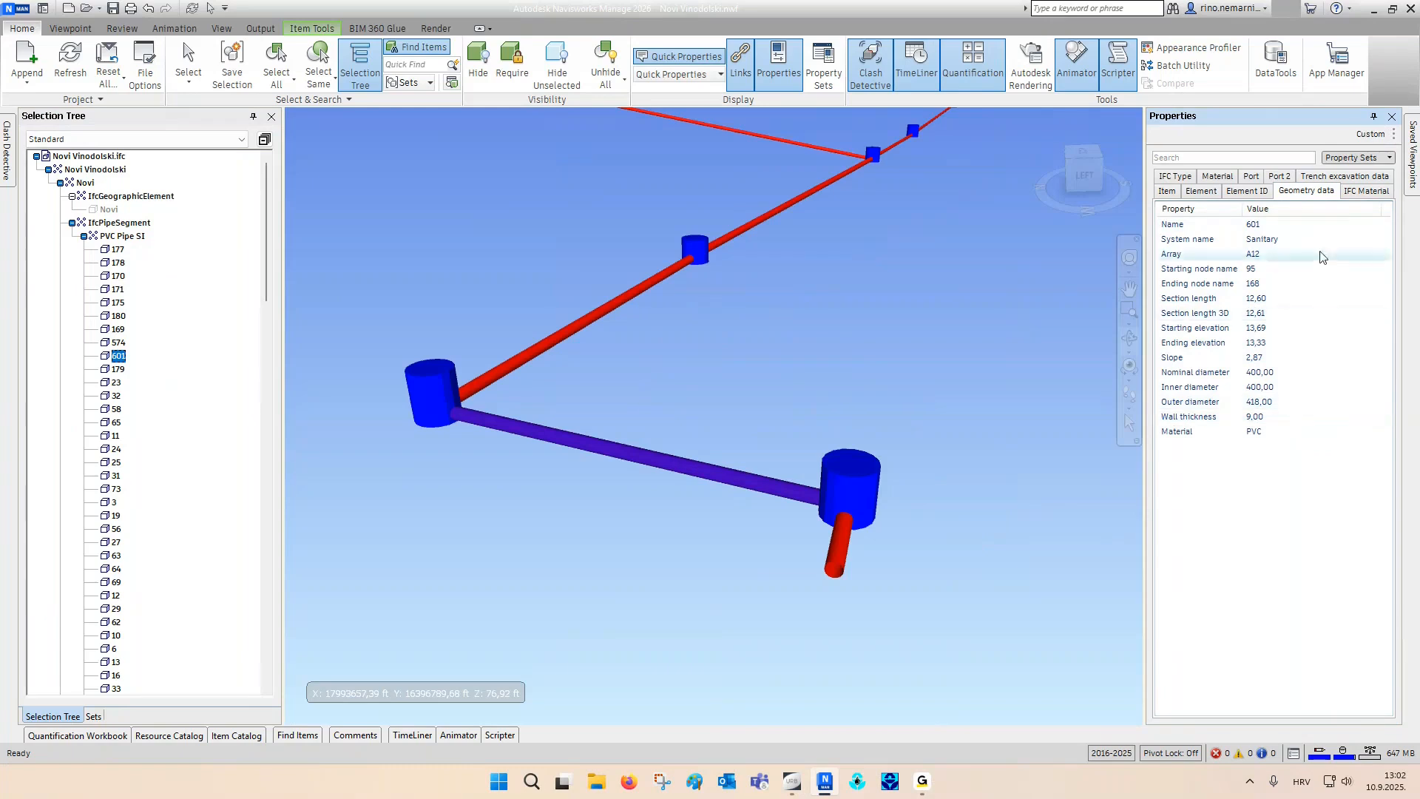
pyautogui.click(1346, 177)
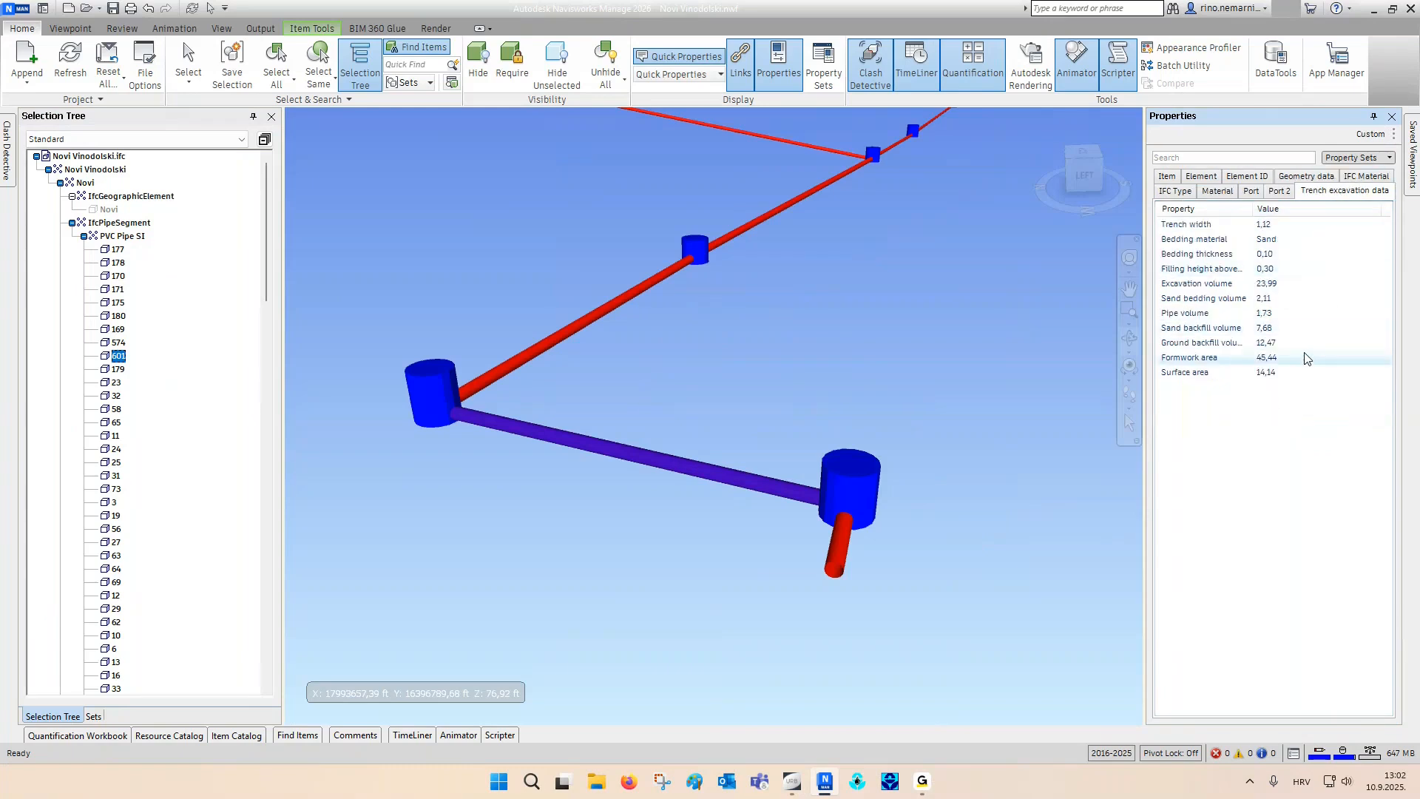